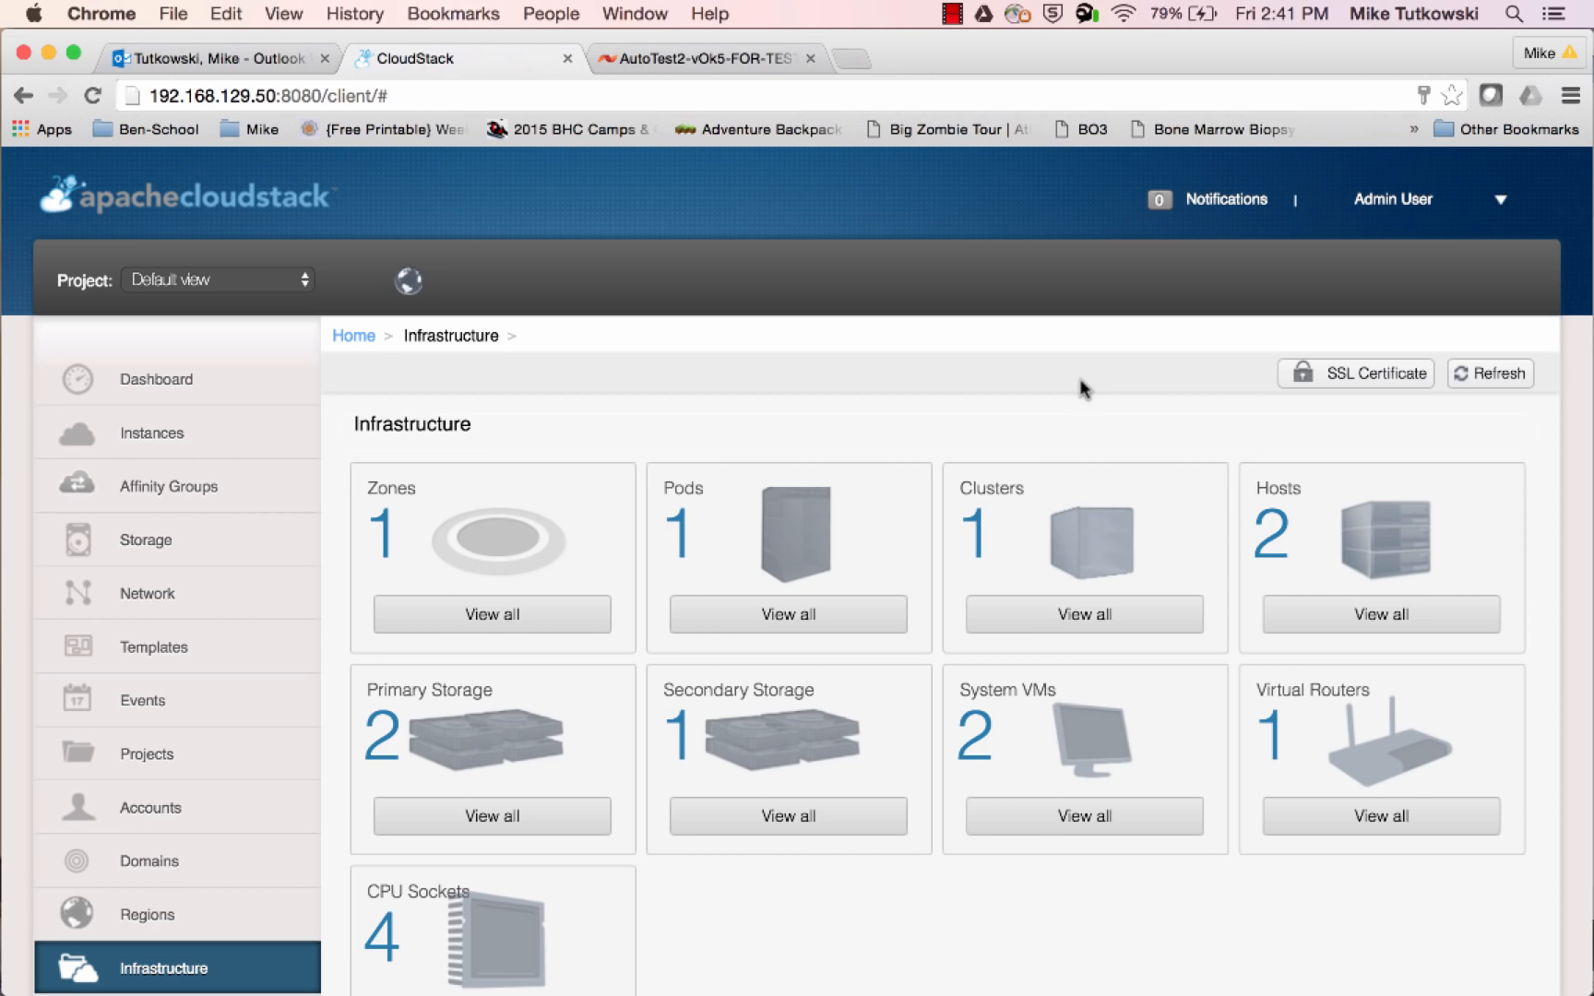
# Review the list of all hosts in the infrastructure and return to the Infrastructure overview
pyautogui.click(1308, 618)
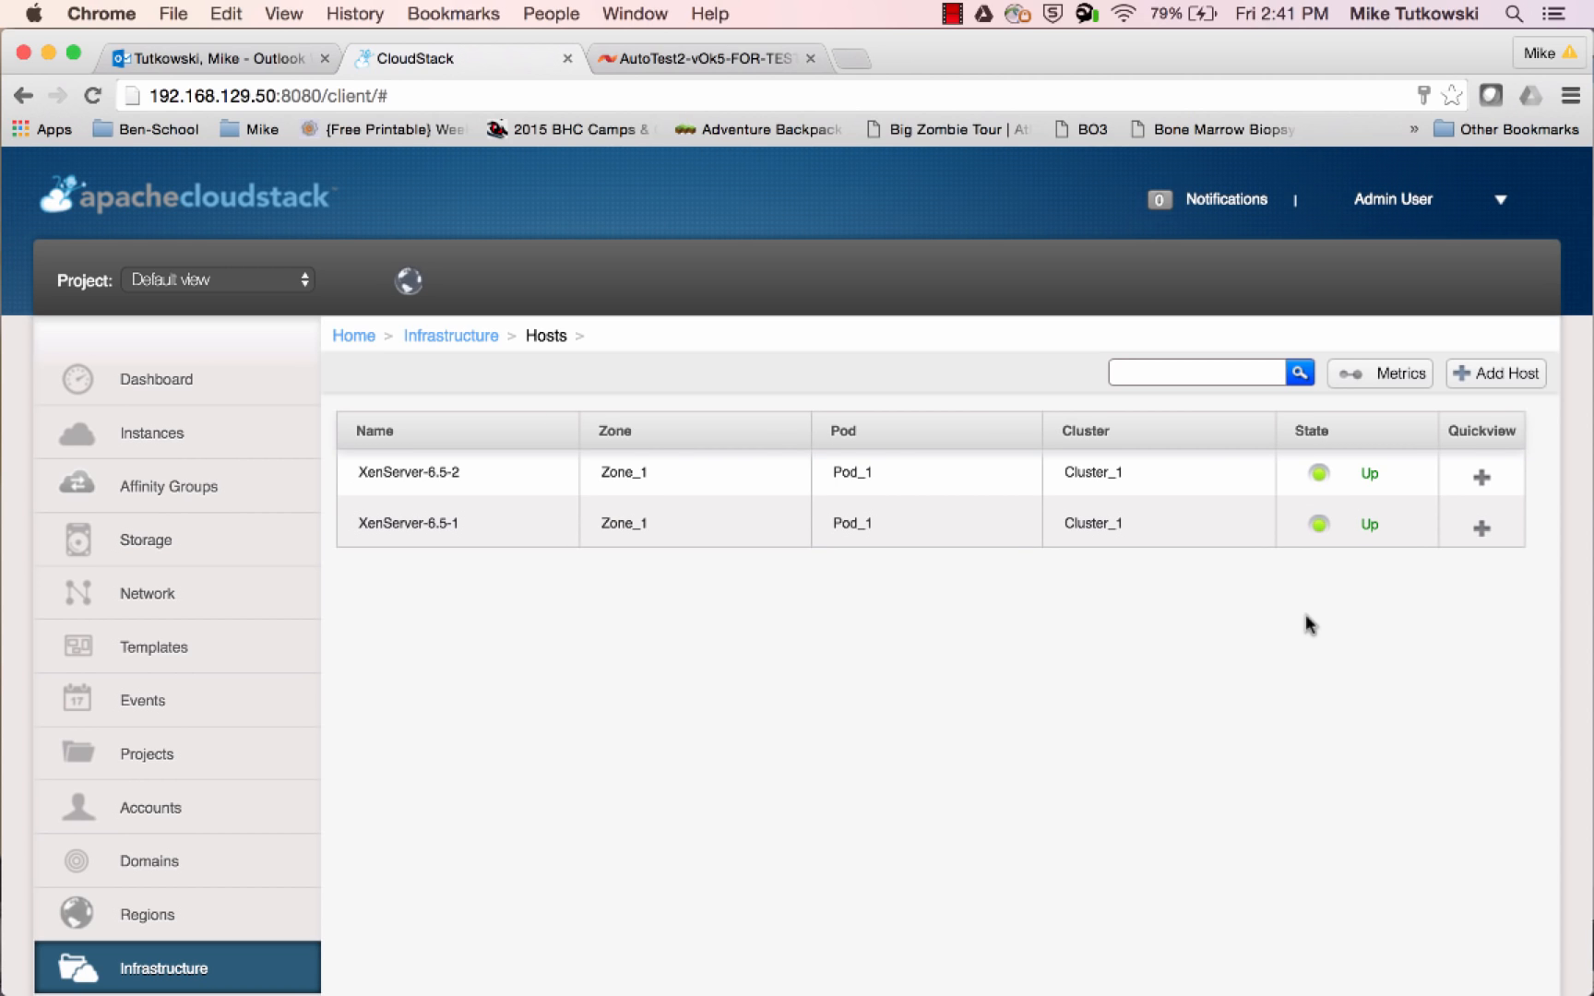
pyautogui.click(281, 965)
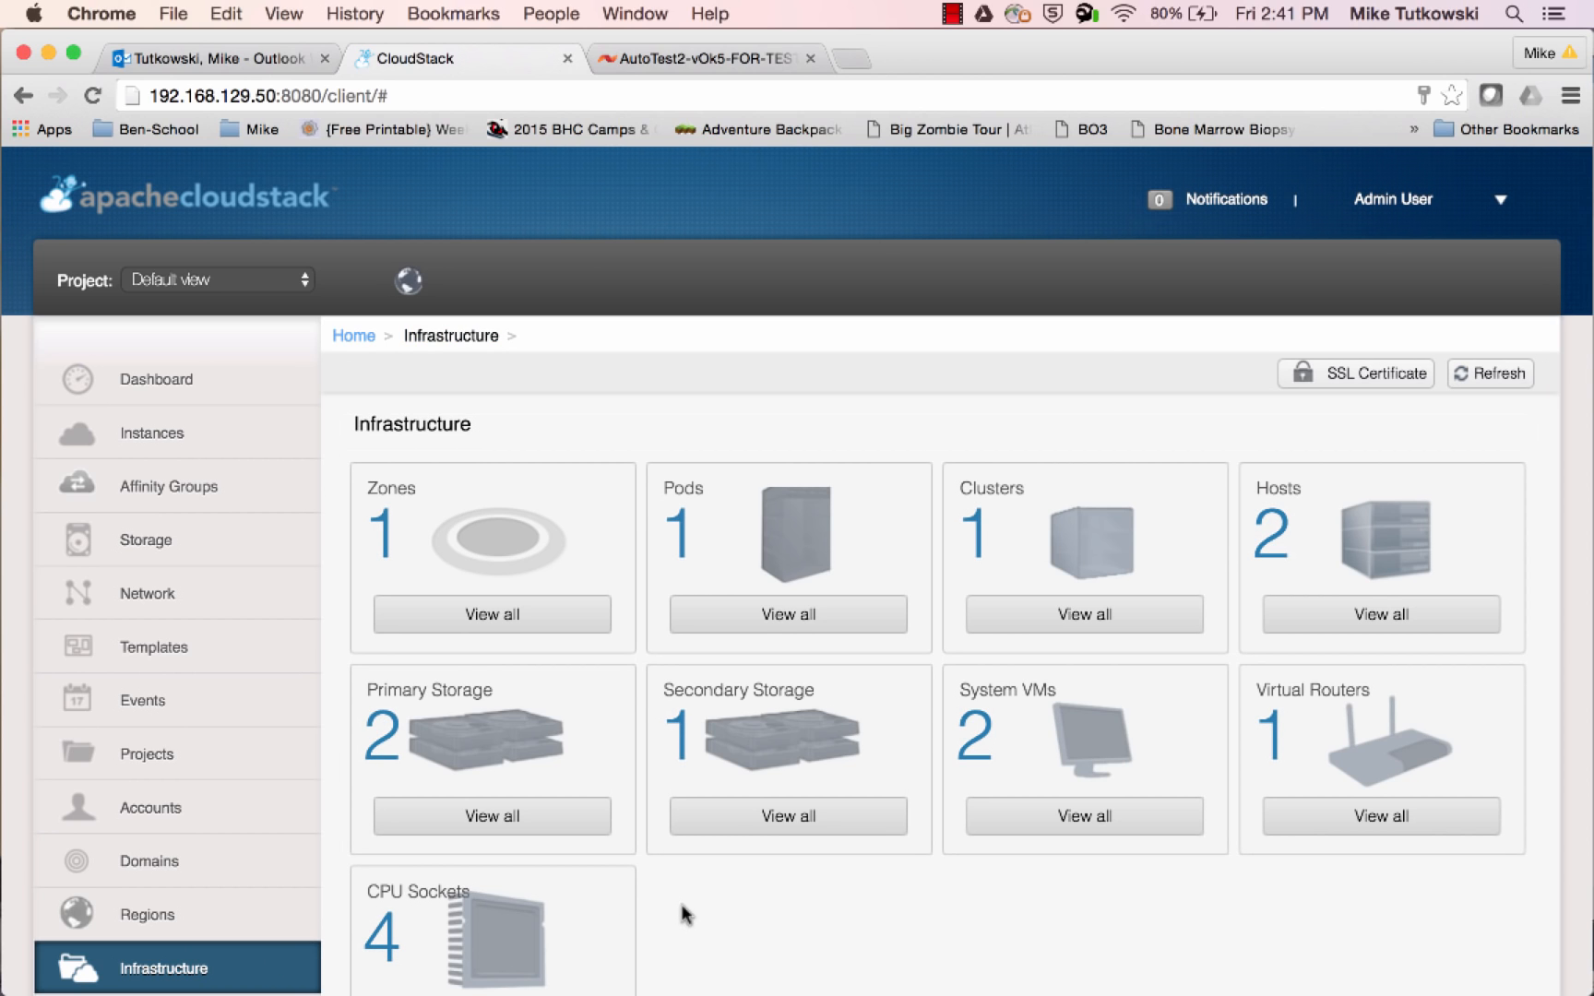
# Start adding a new primary storage with Zone-Wide scope and the hypervisor set to Any
pyautogui.scroll(-1, 683, 915)
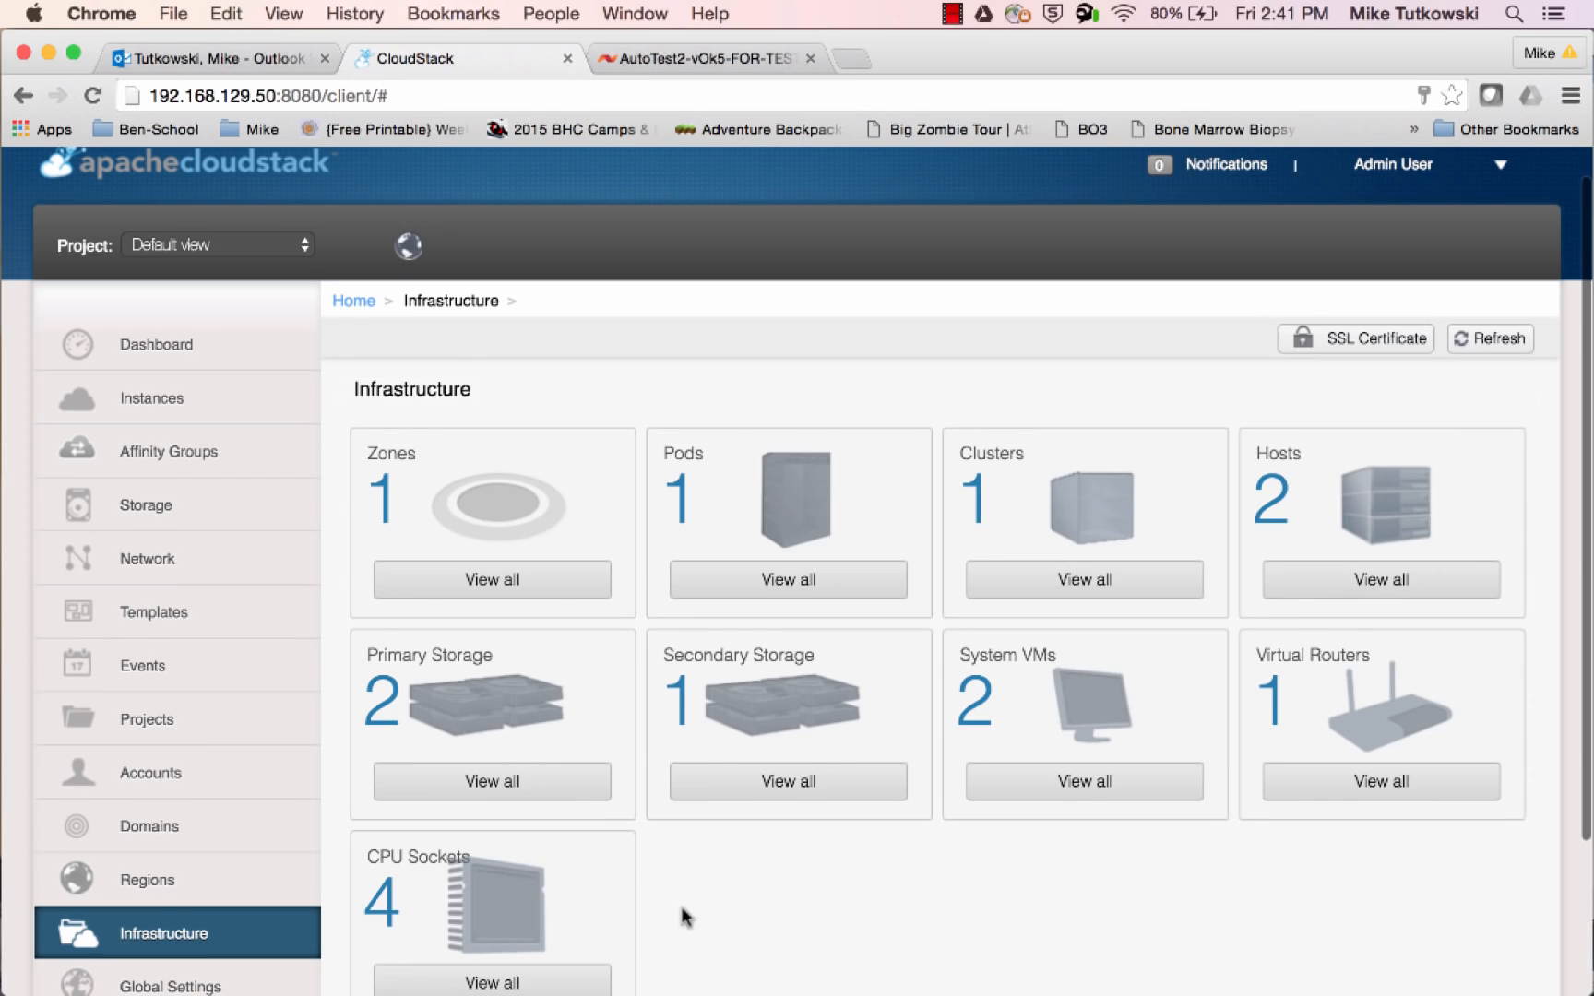
pyautogui.click(596, 797)
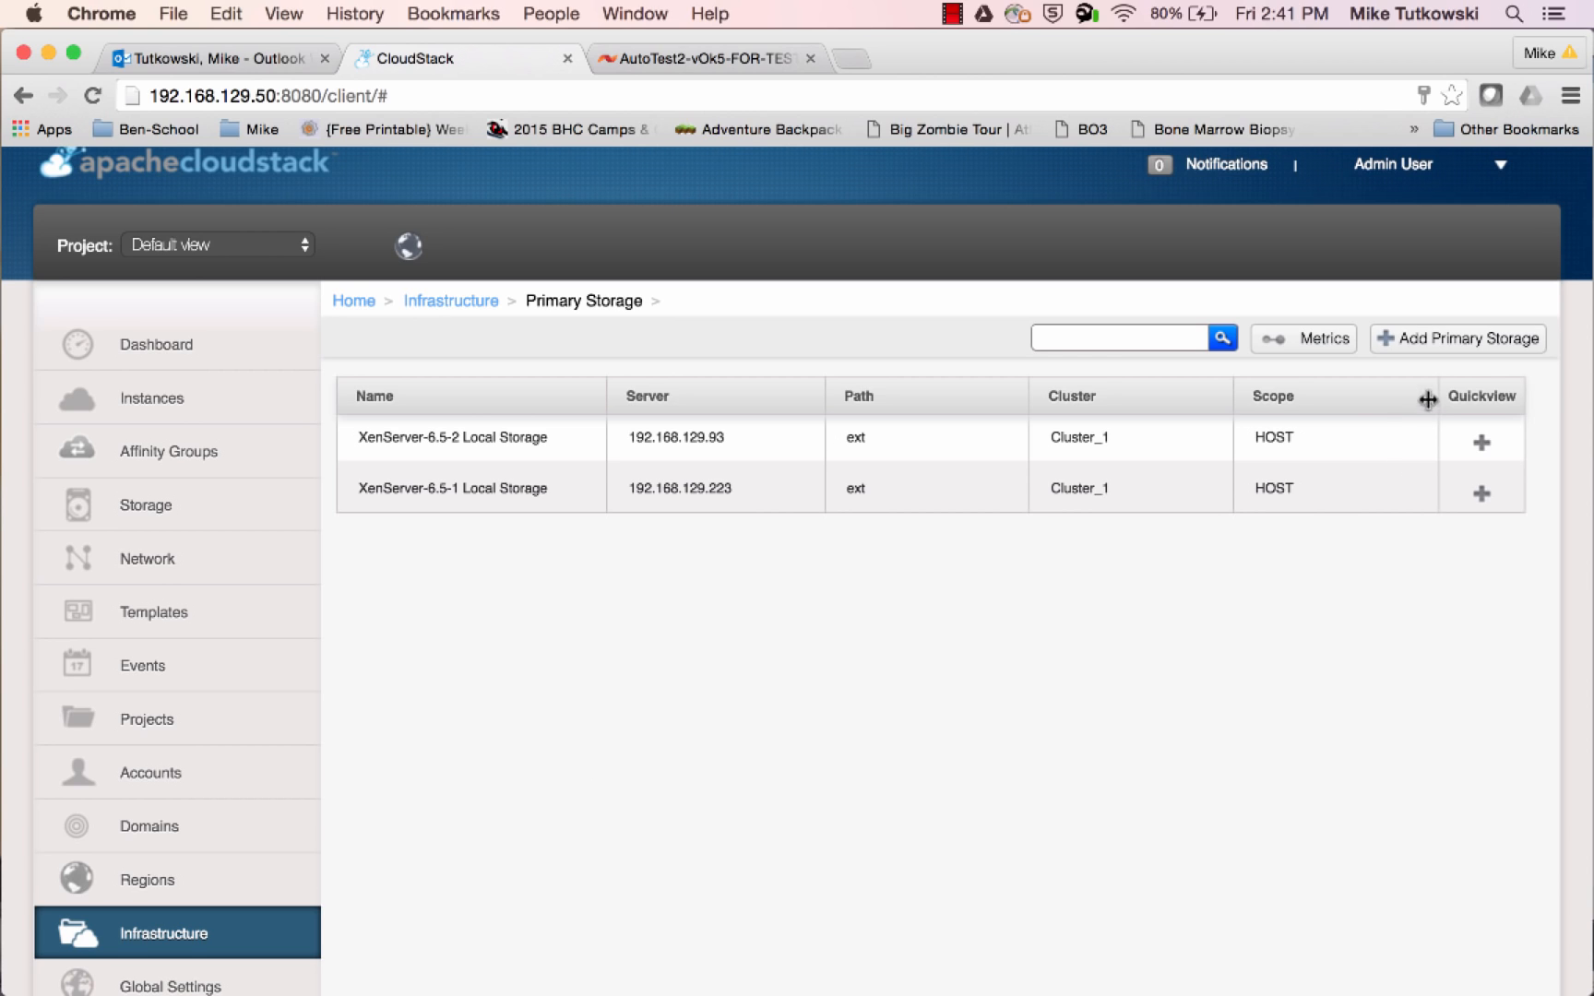
pyautogui.click(1454, 356)
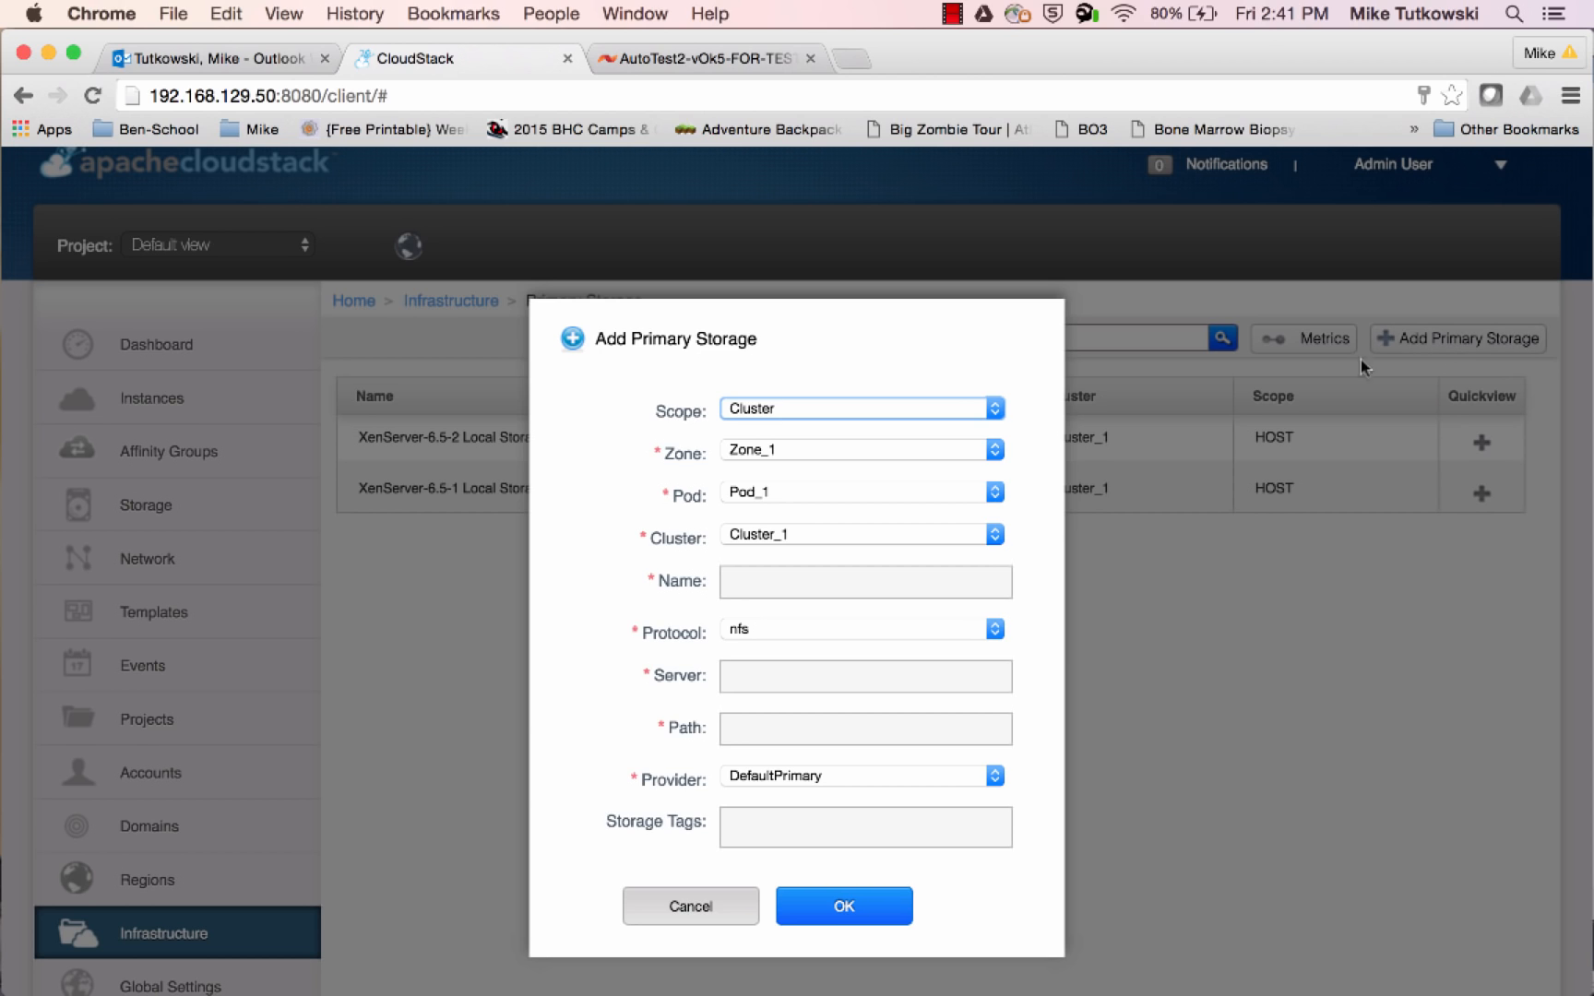
pyautogui.click(943, 417)
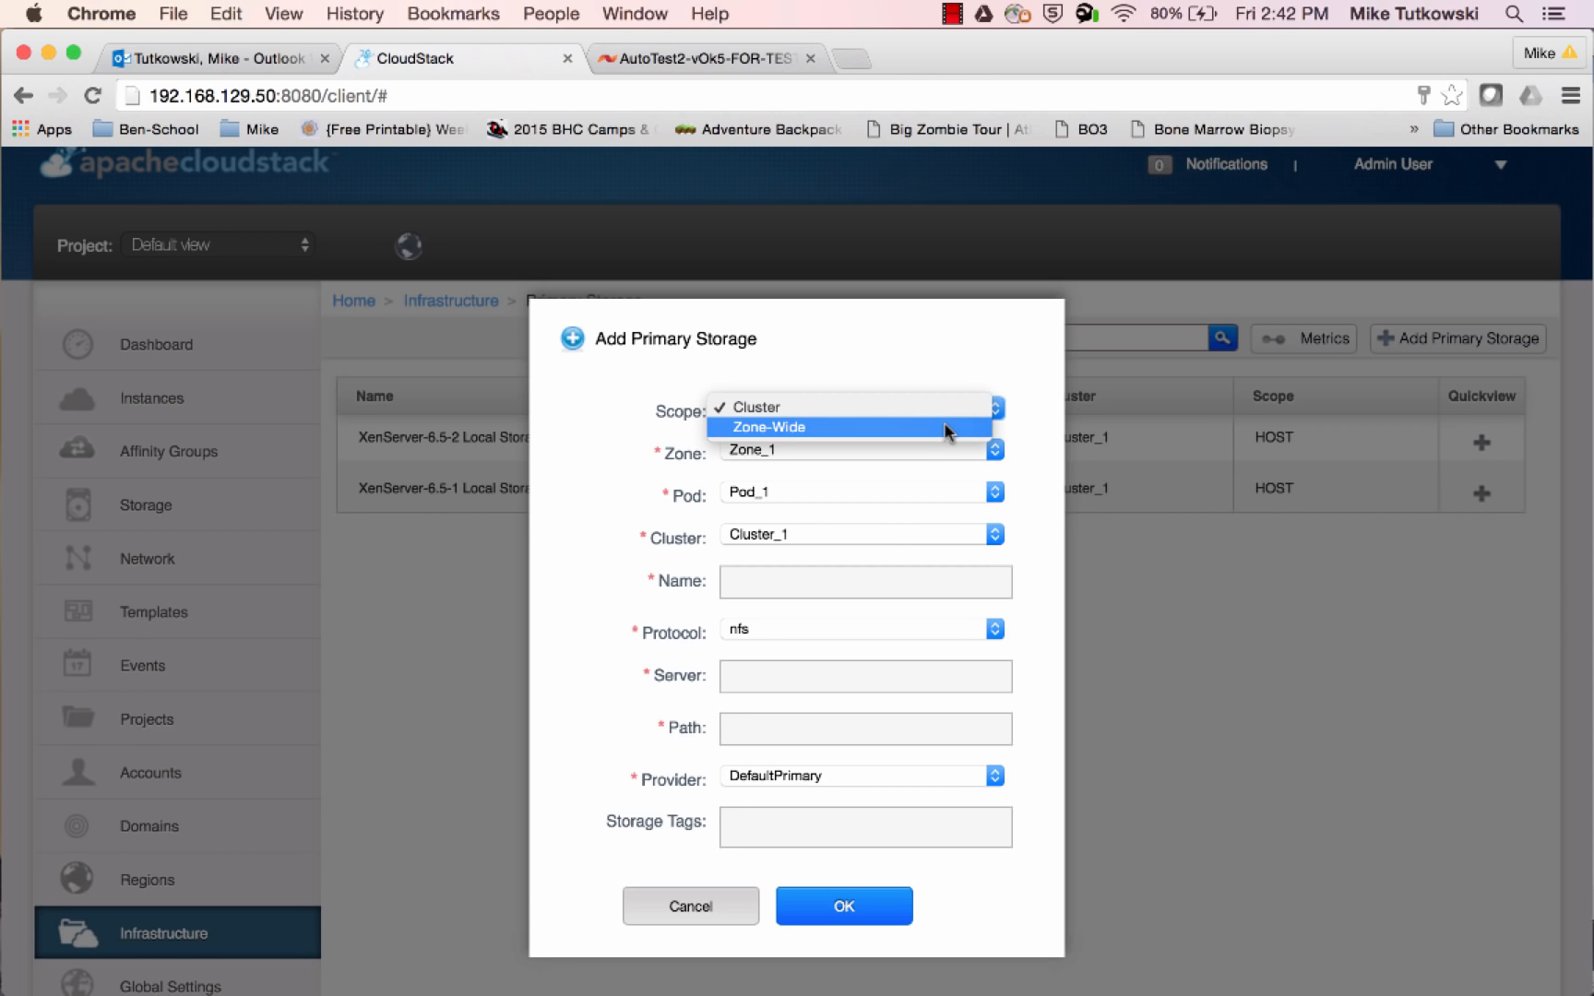
pyautogui.click(944, 424)
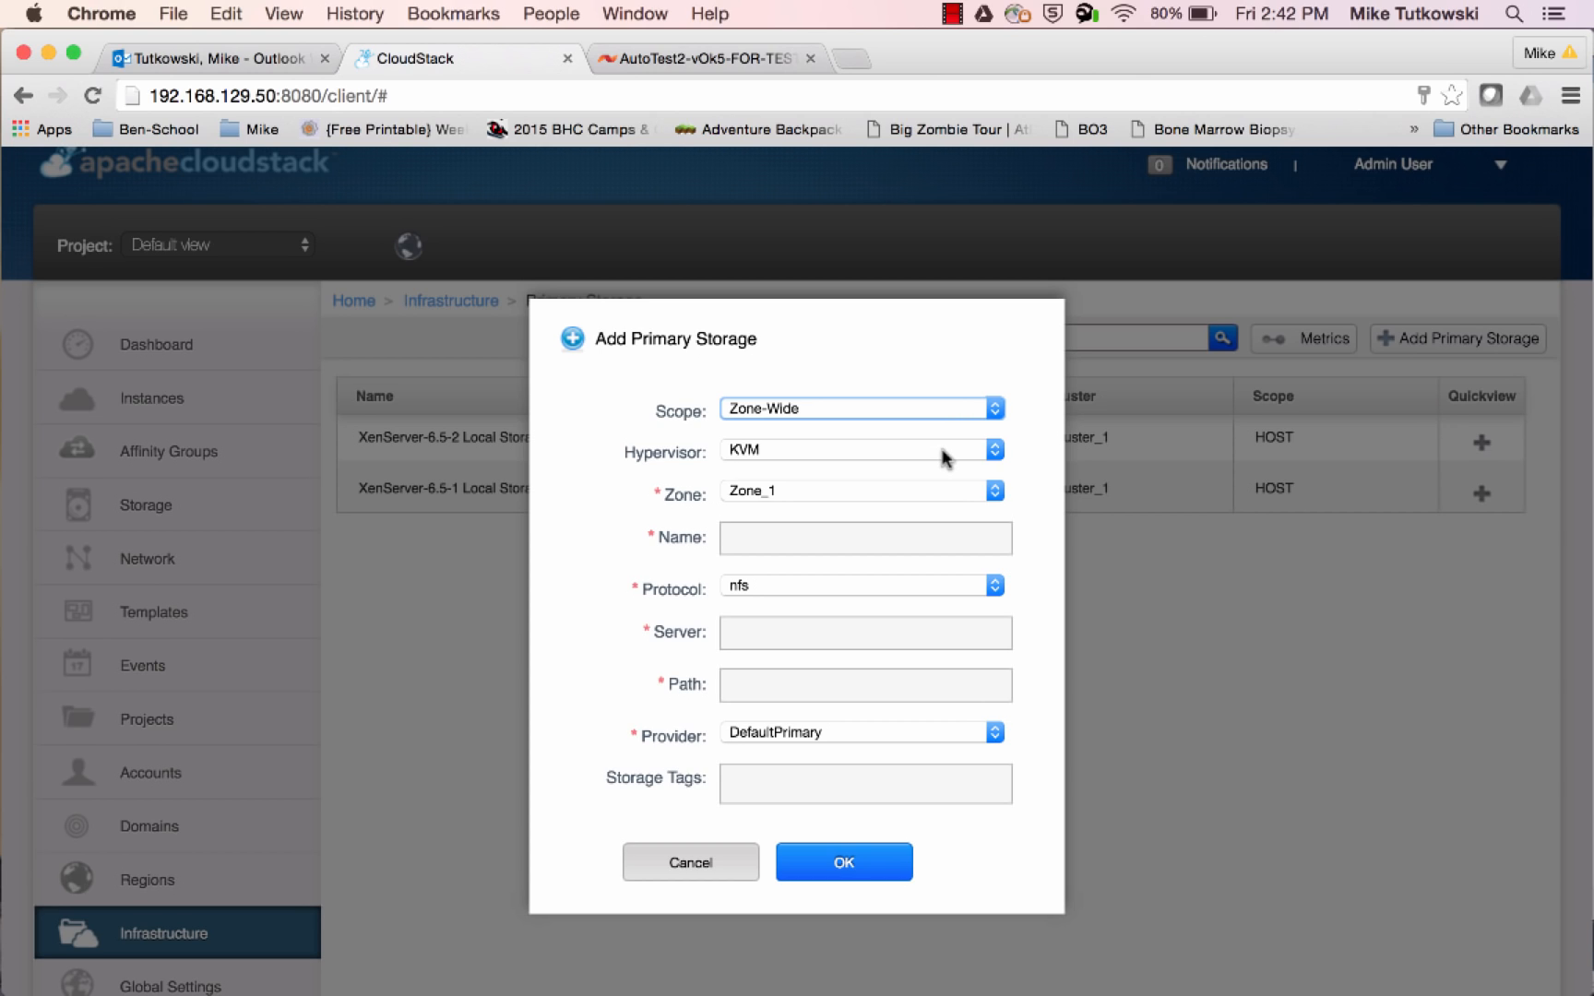
pyautogui.click(946, 454)
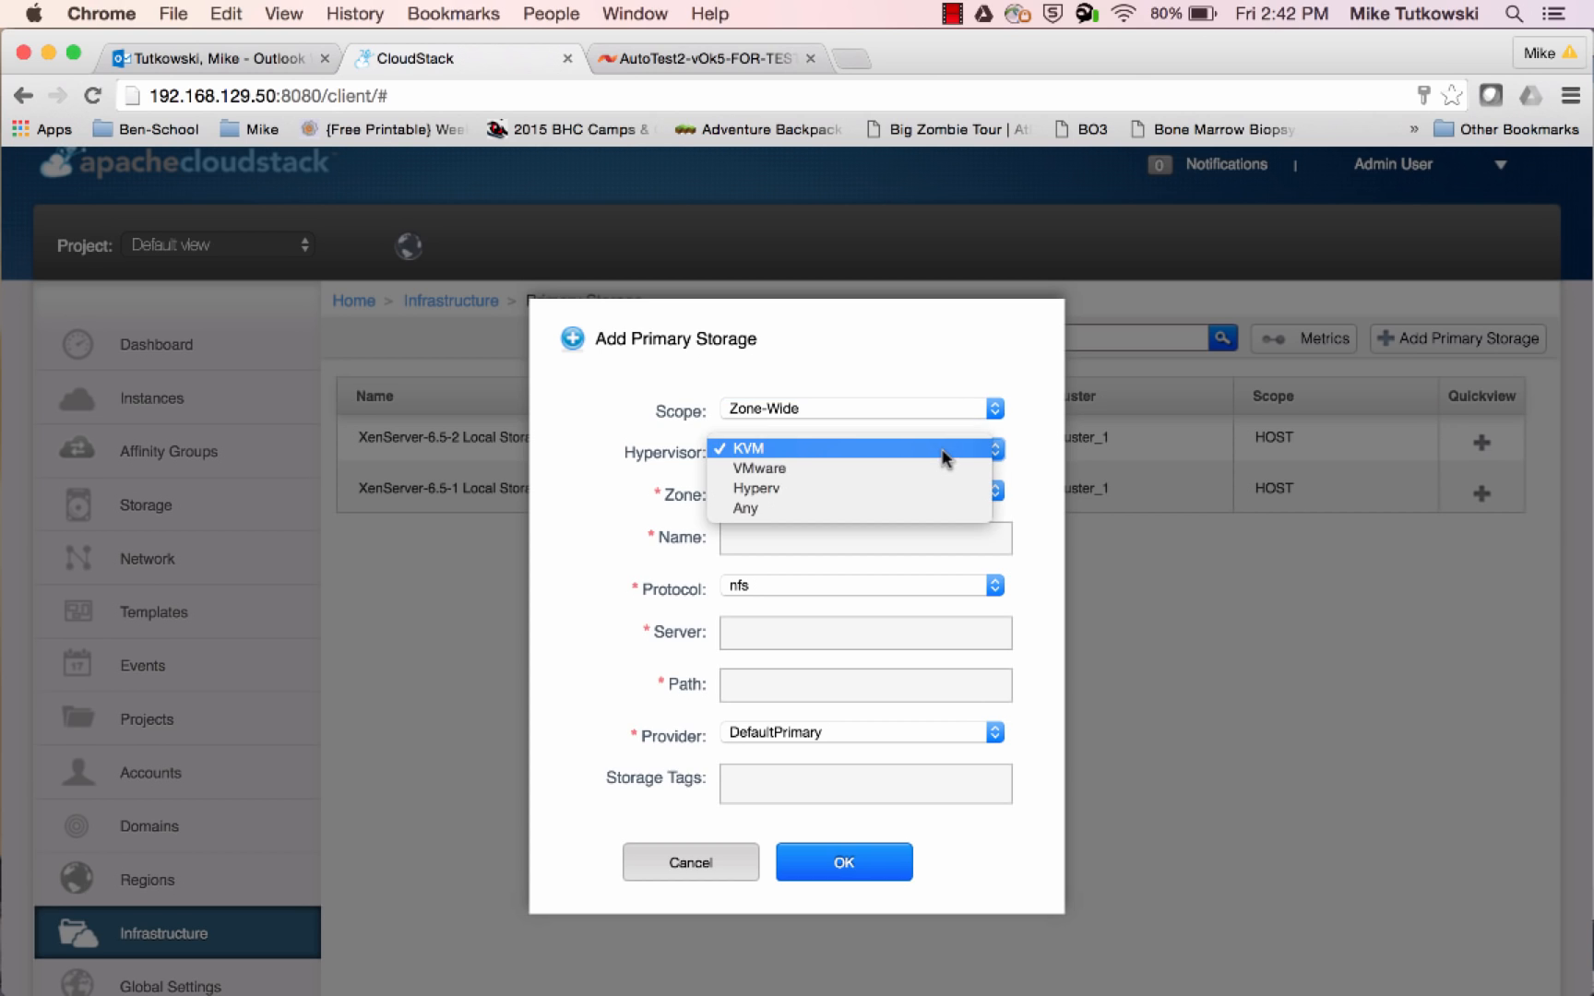
pyautogui.click(932, 507)
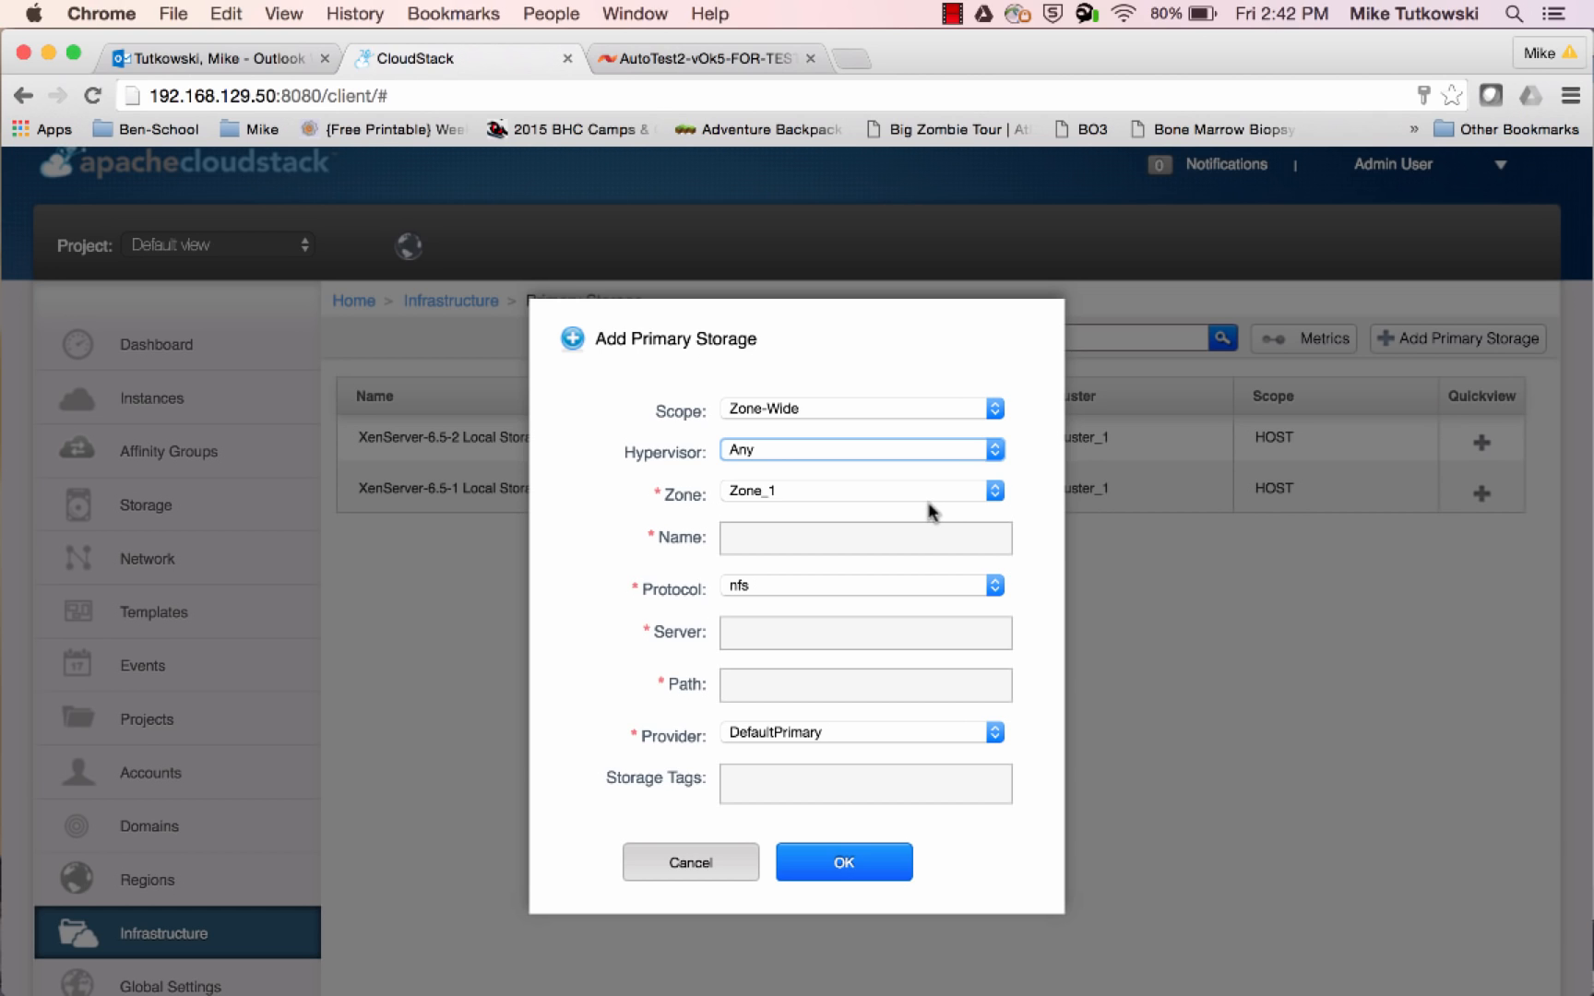
# Name the new primary storage SolidFire_SAN_1
pyautogui.click(930, 535)
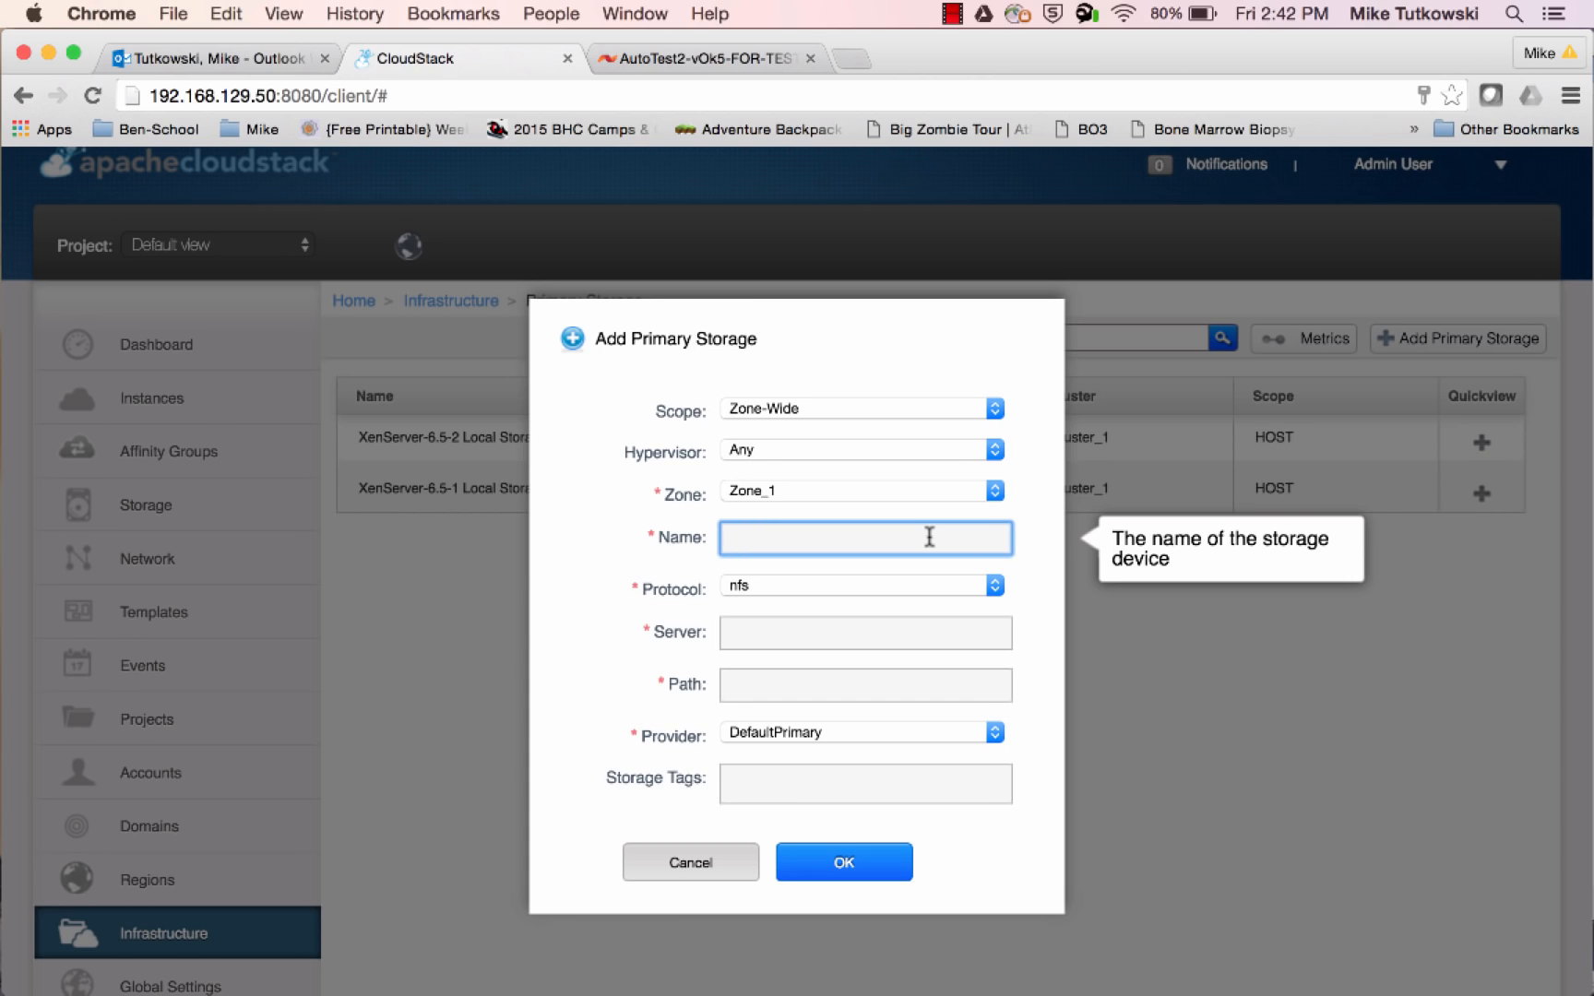
pyautogui.write('SolidFire_SAN_1')
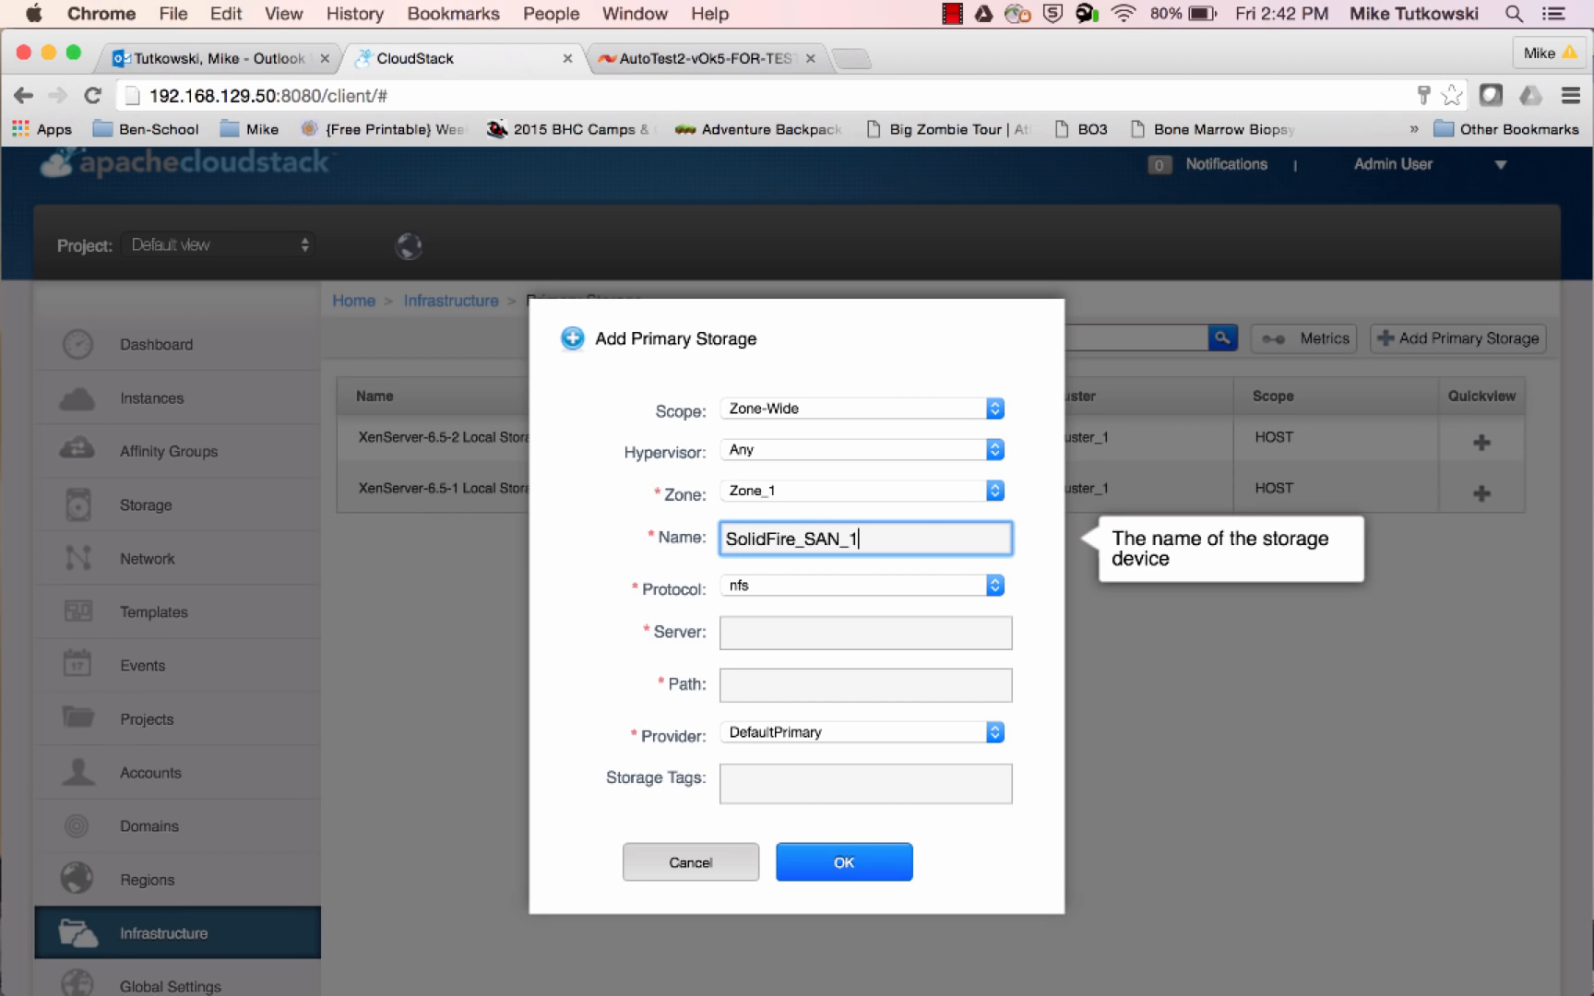
# Set the storage protocol to custom and the provider to SolidFire, and mark the storage as managed
pyautogui.click(907, 585)
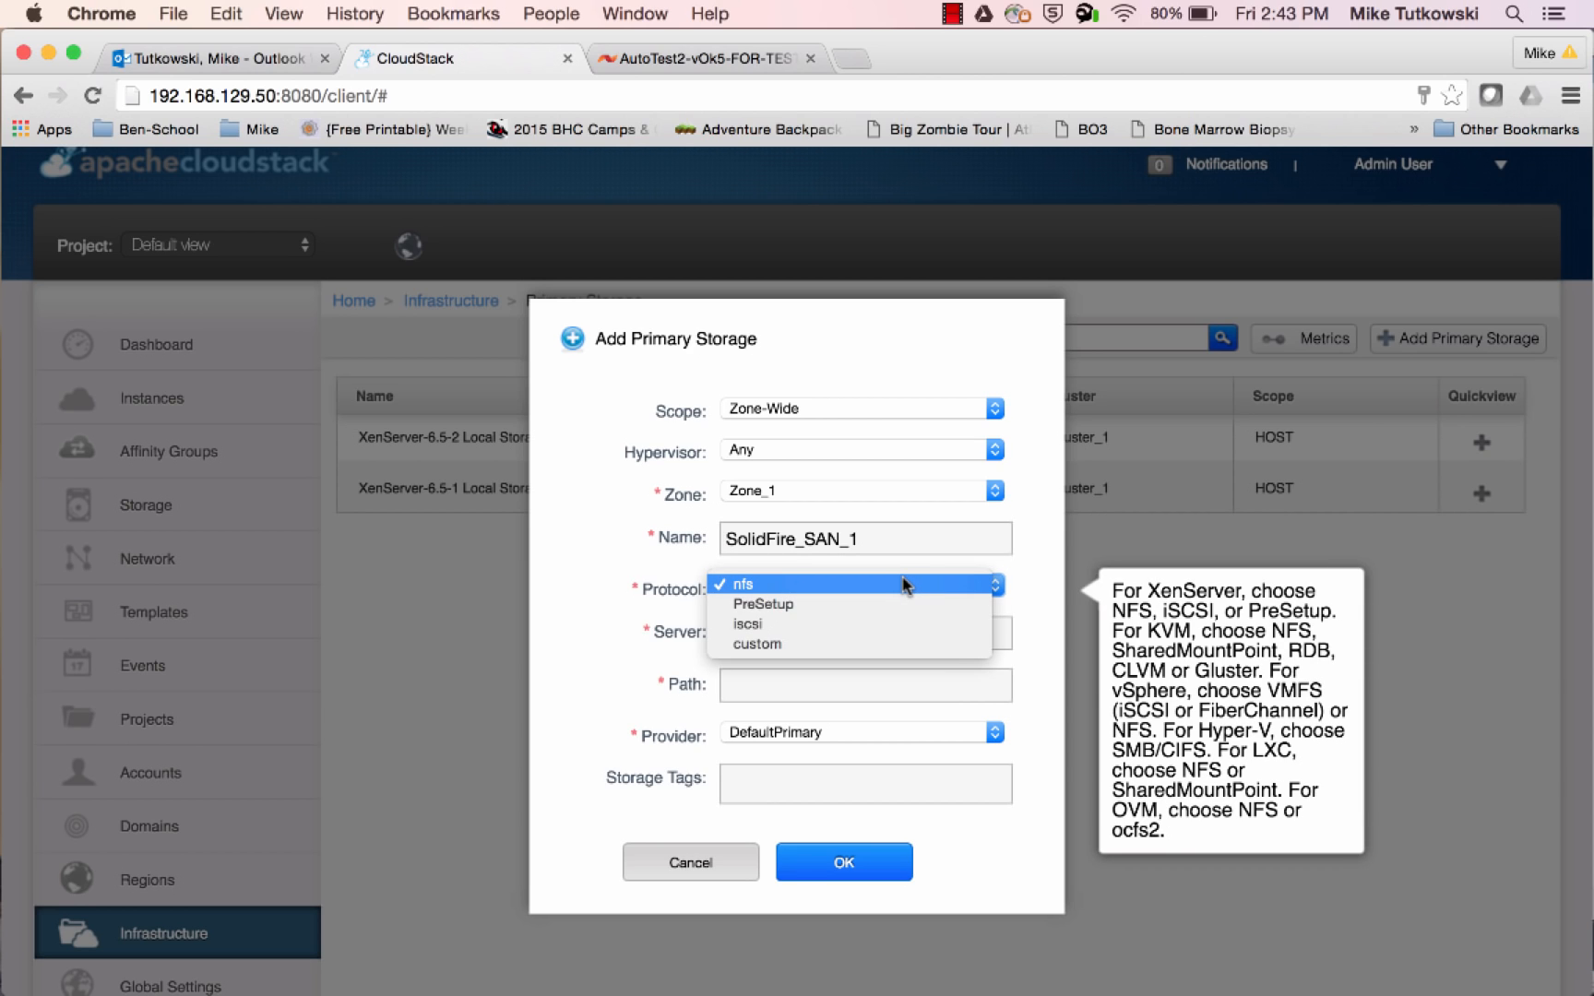
pyautogui.click(893, 644)
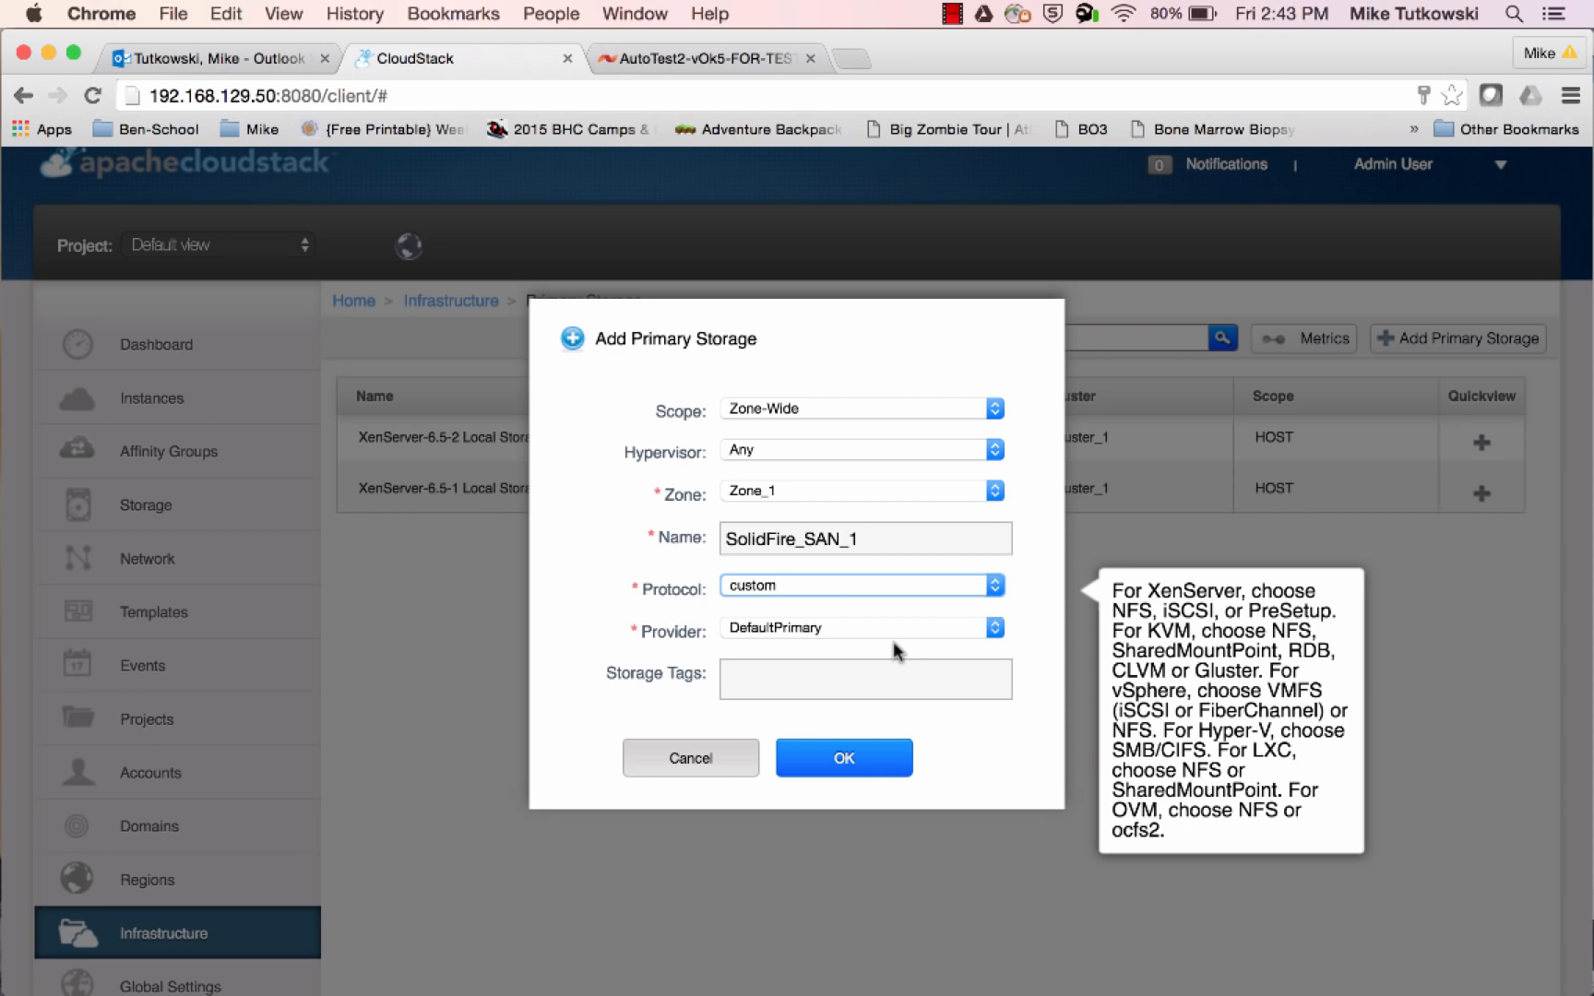
pyautogui.click(796, 629)
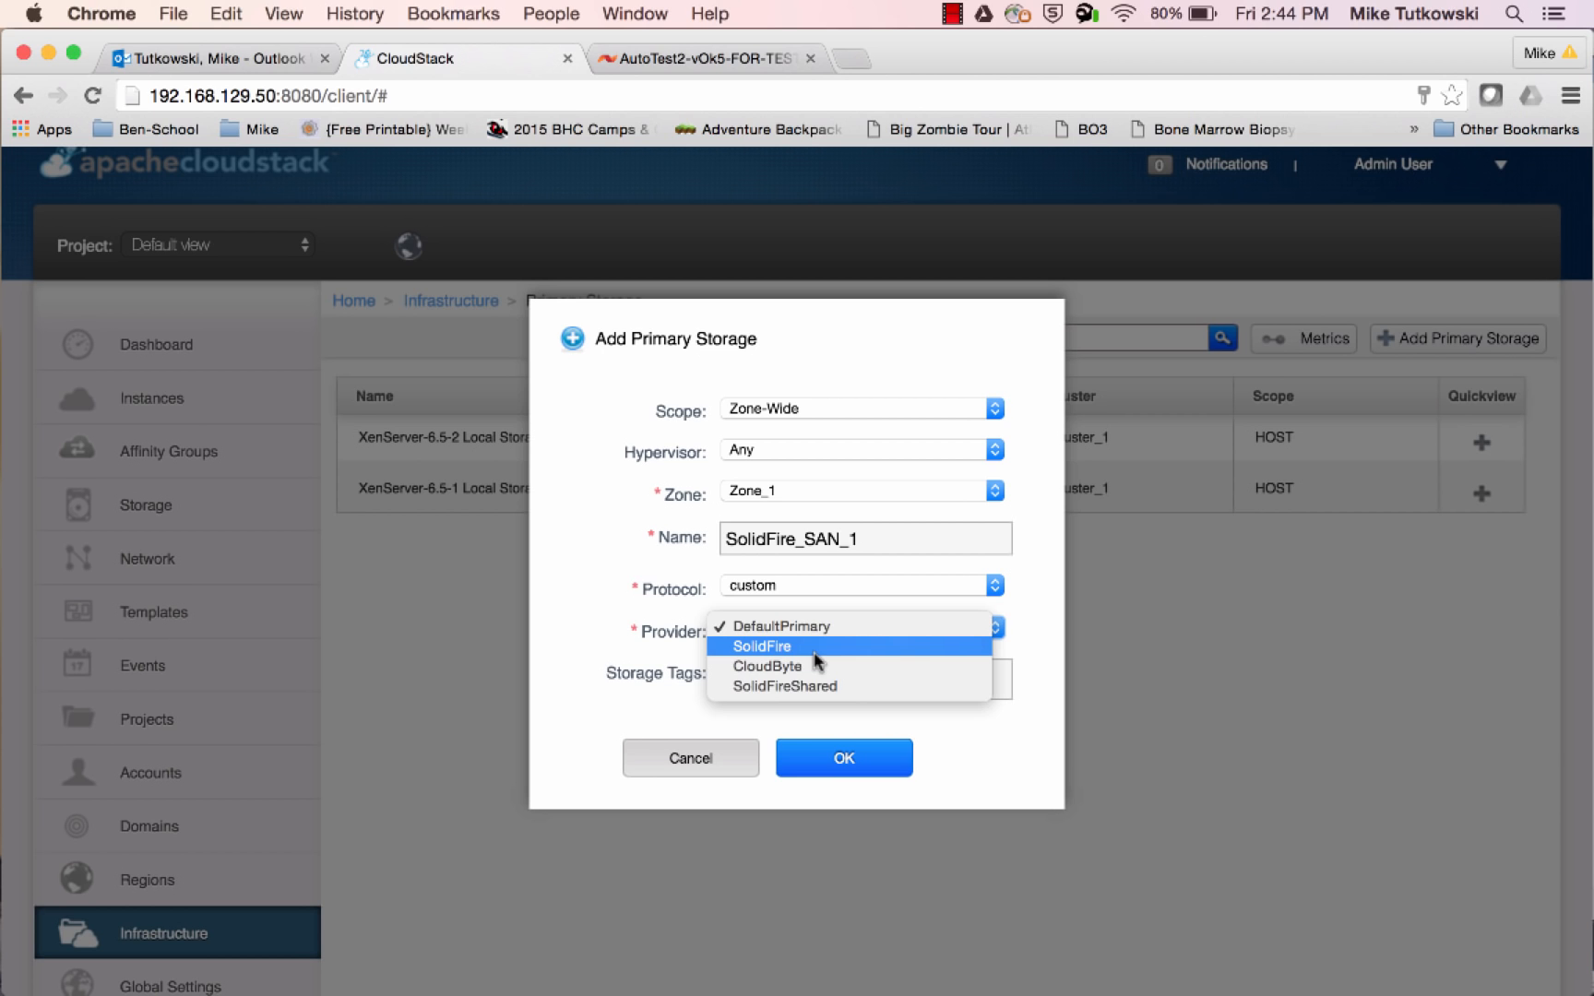
pyautogui.click(813, 651)
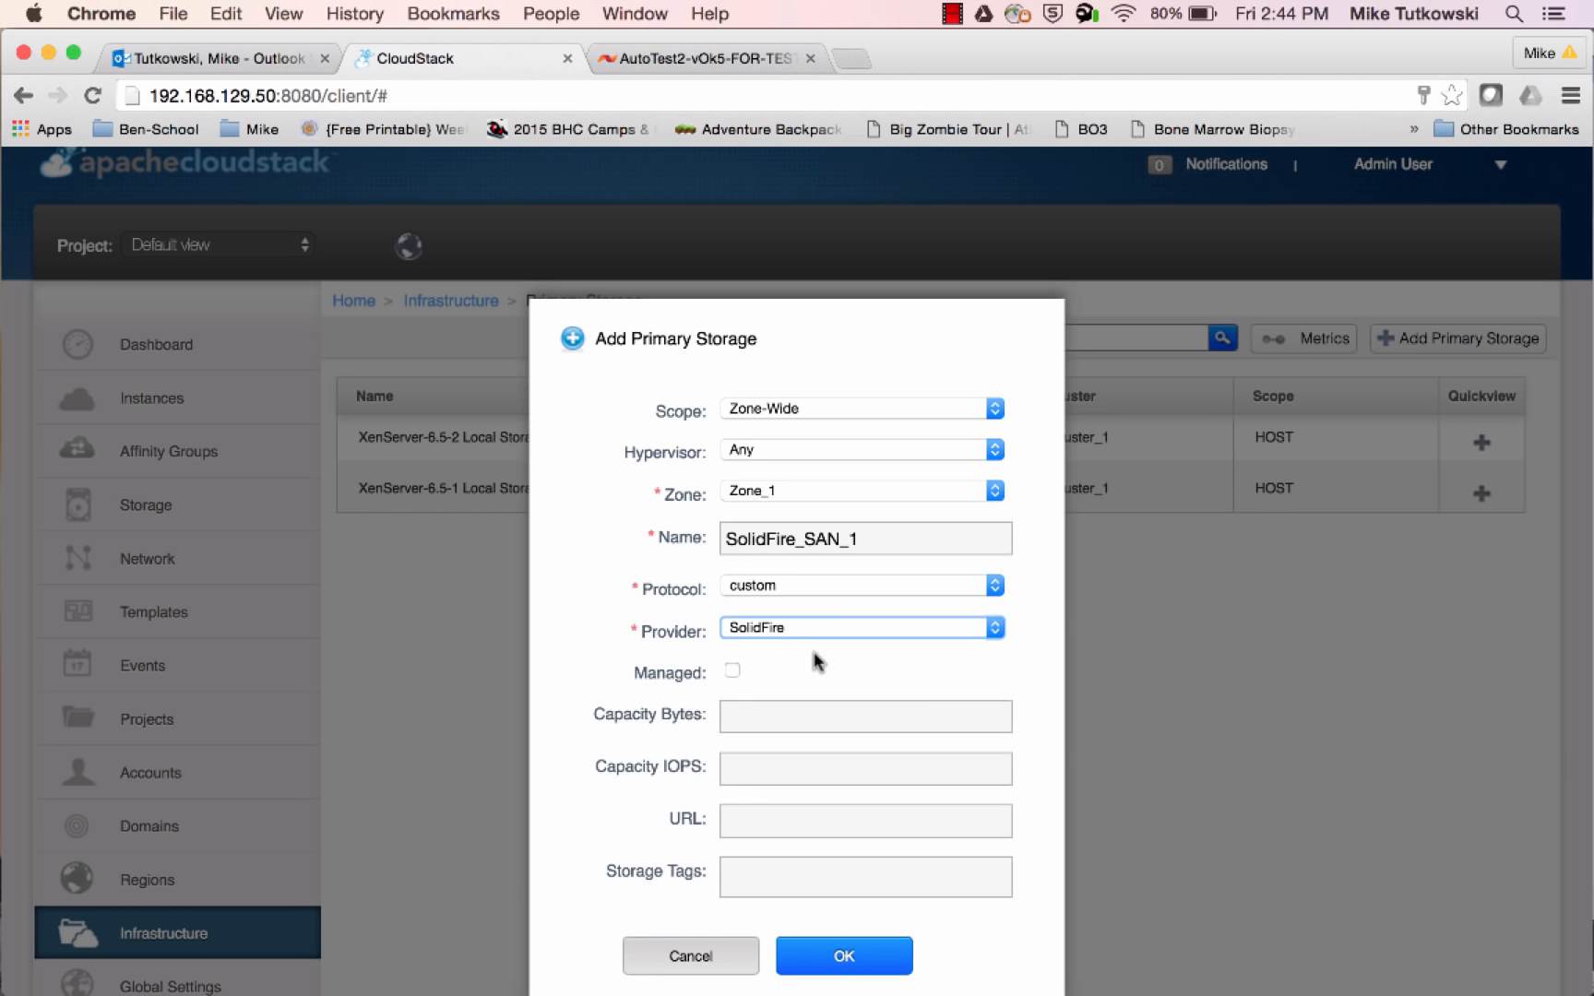
pyautogui.scroll(-3, 1037, 690)
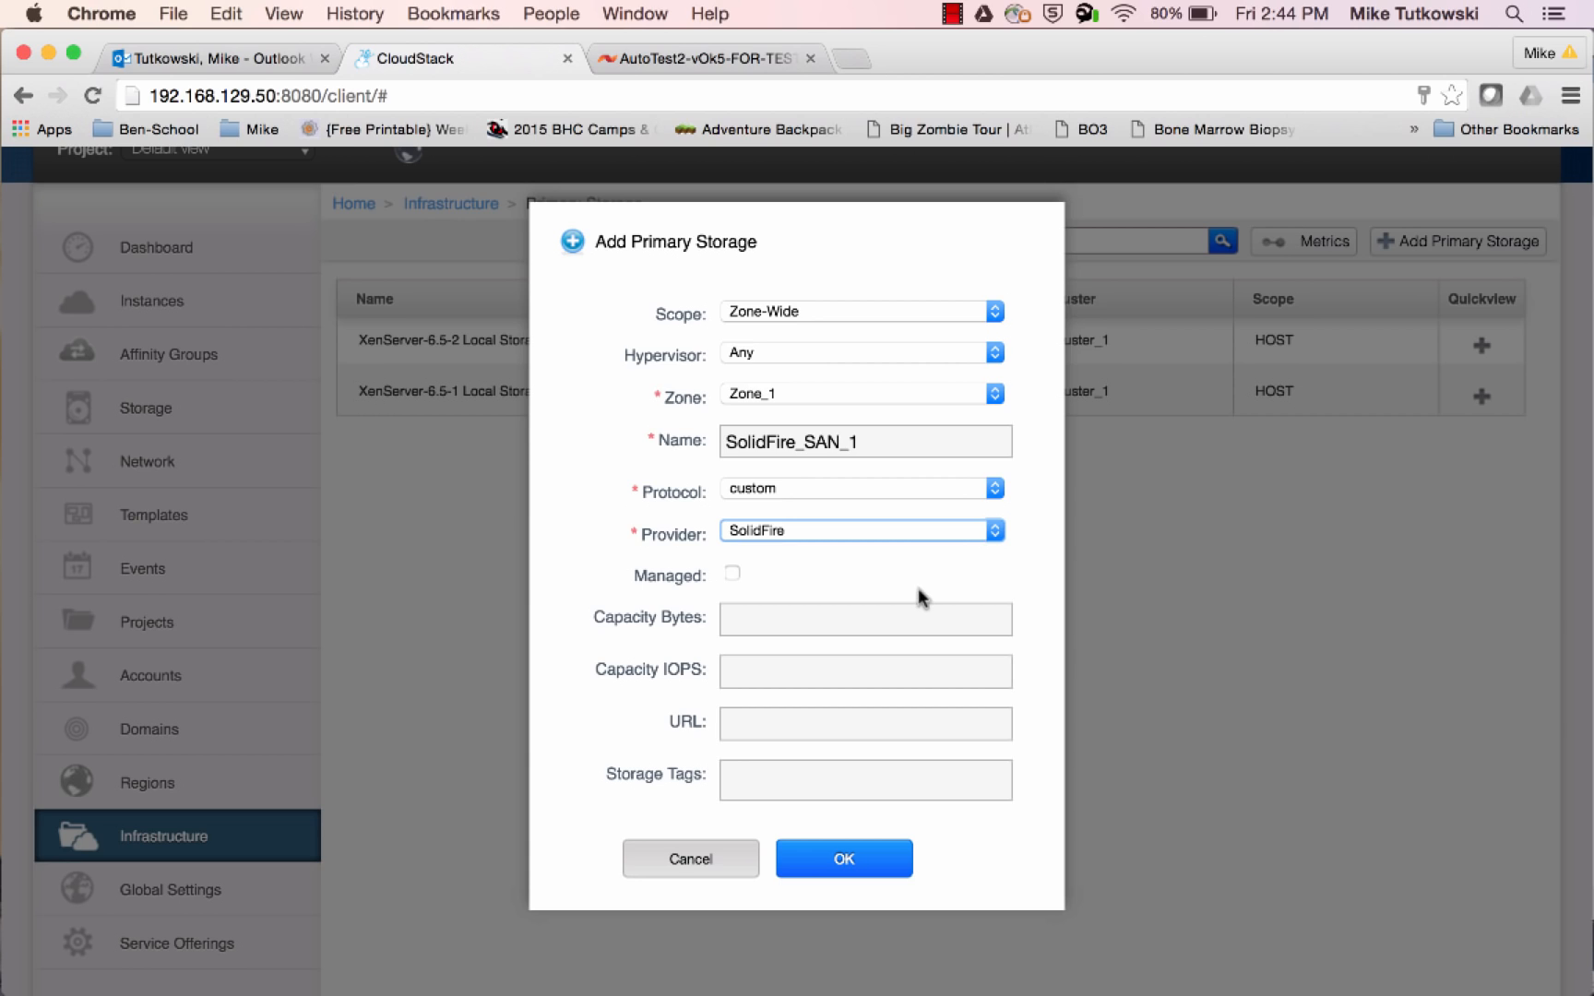
pyautogui.click(732, 574)
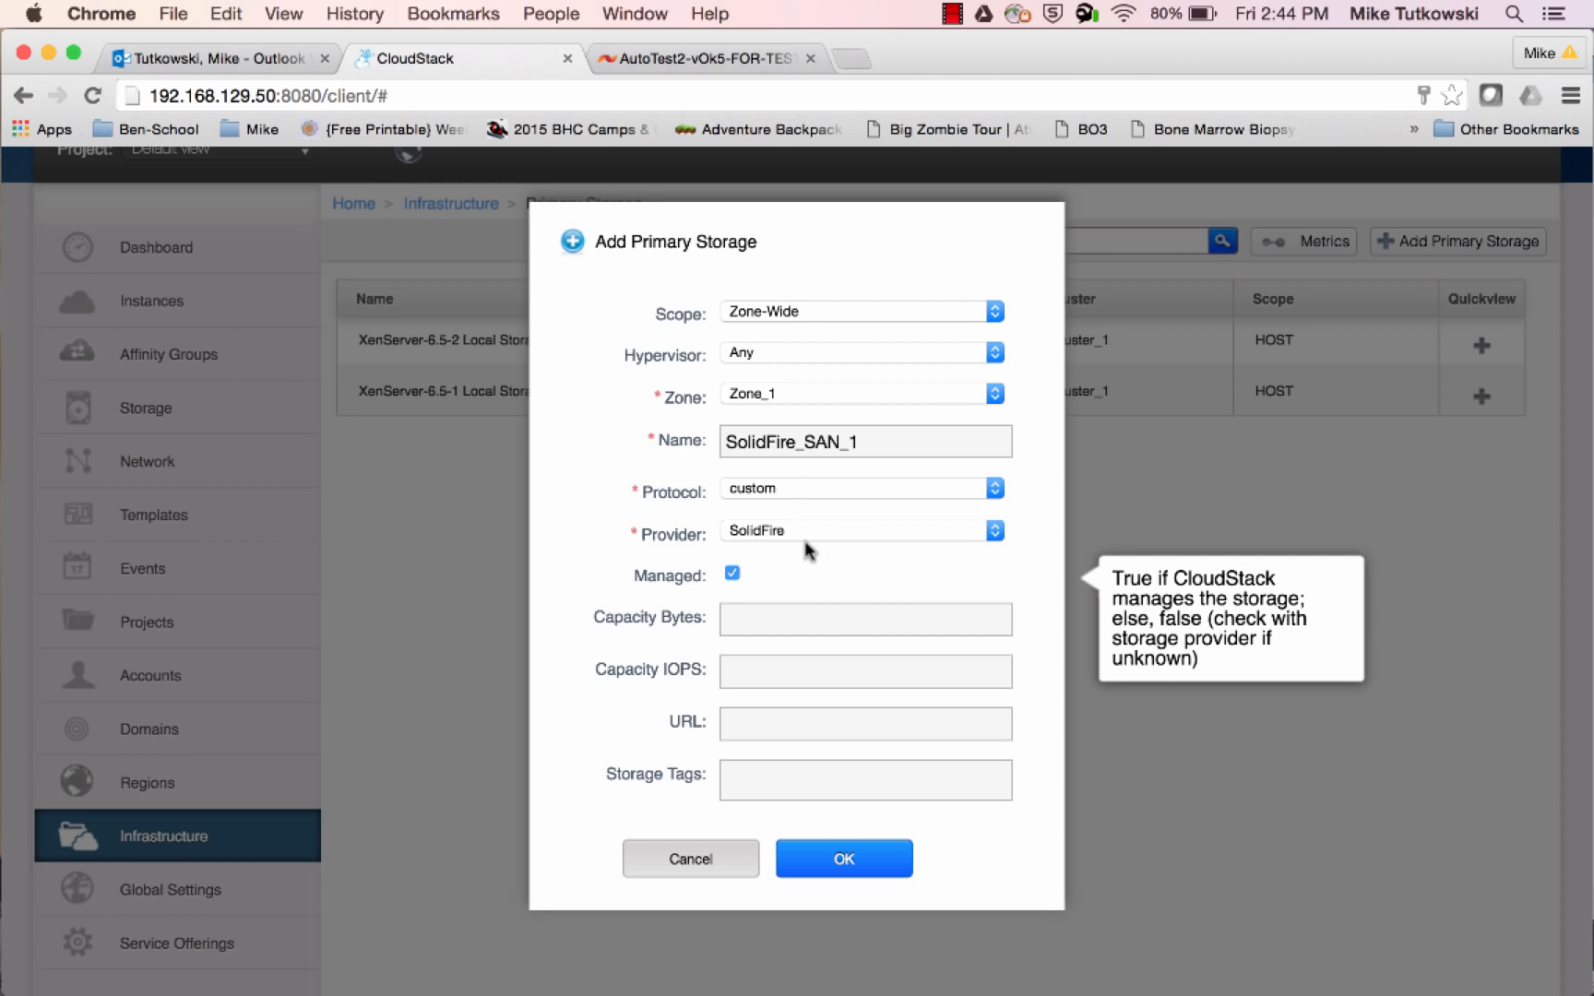
# Switch to TextEdit and open the recent file Add Primary Storage Window.txt to get the capacity value
pyautogui.click(782, 616)
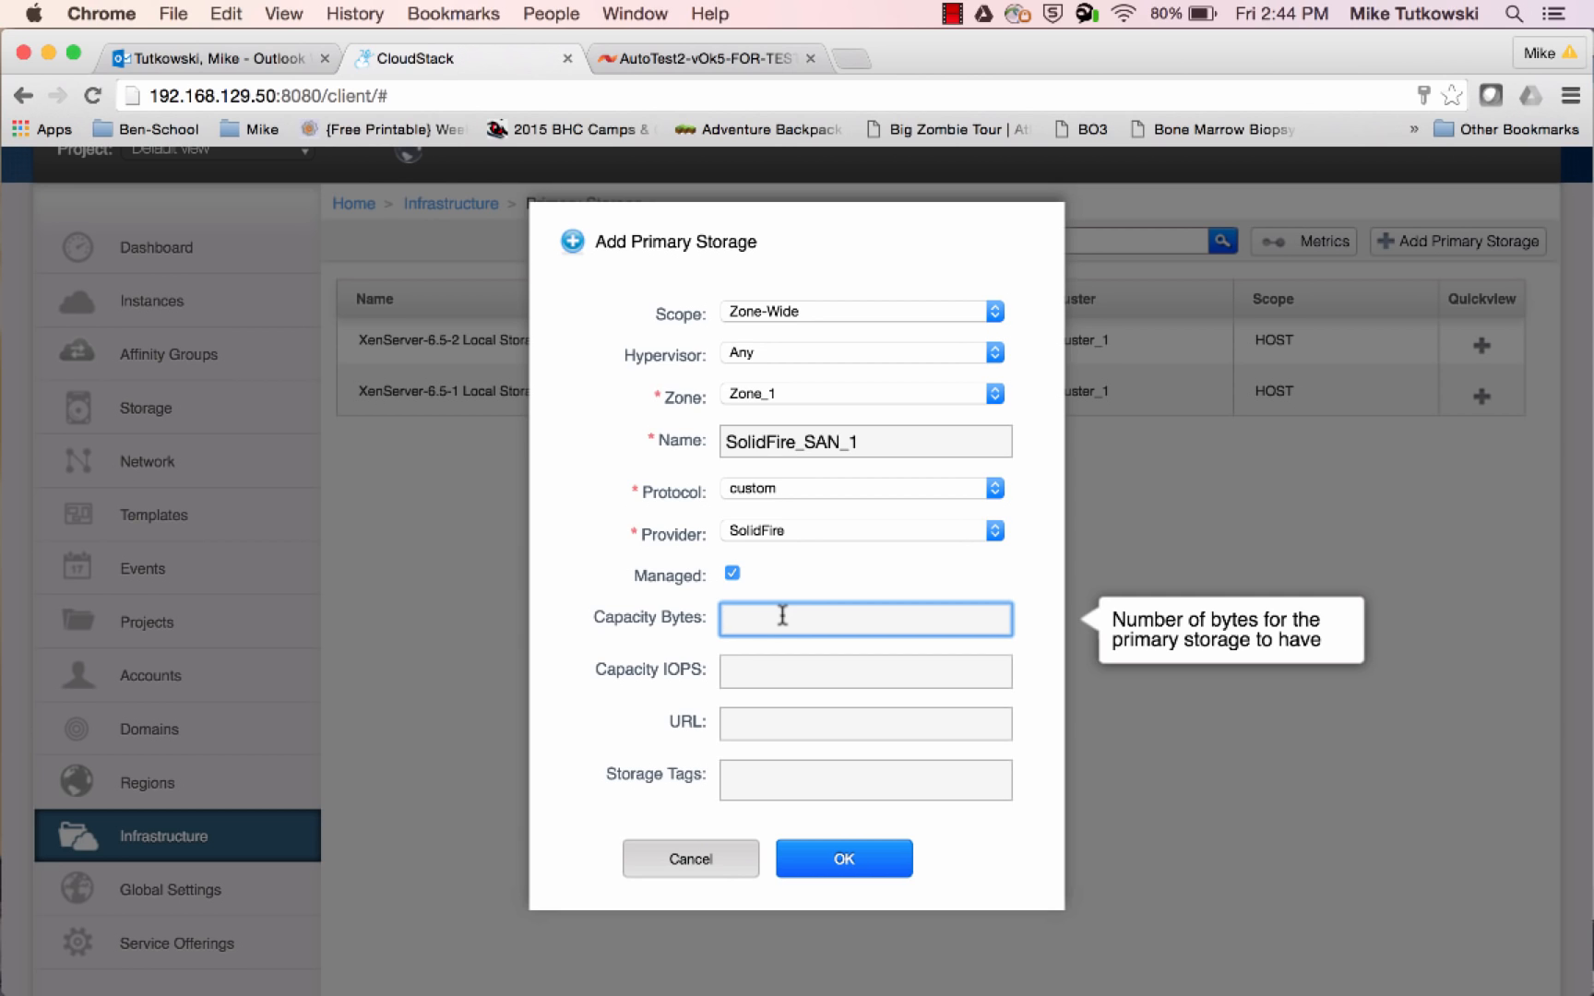
pyautogui.moveTo(3, 702)
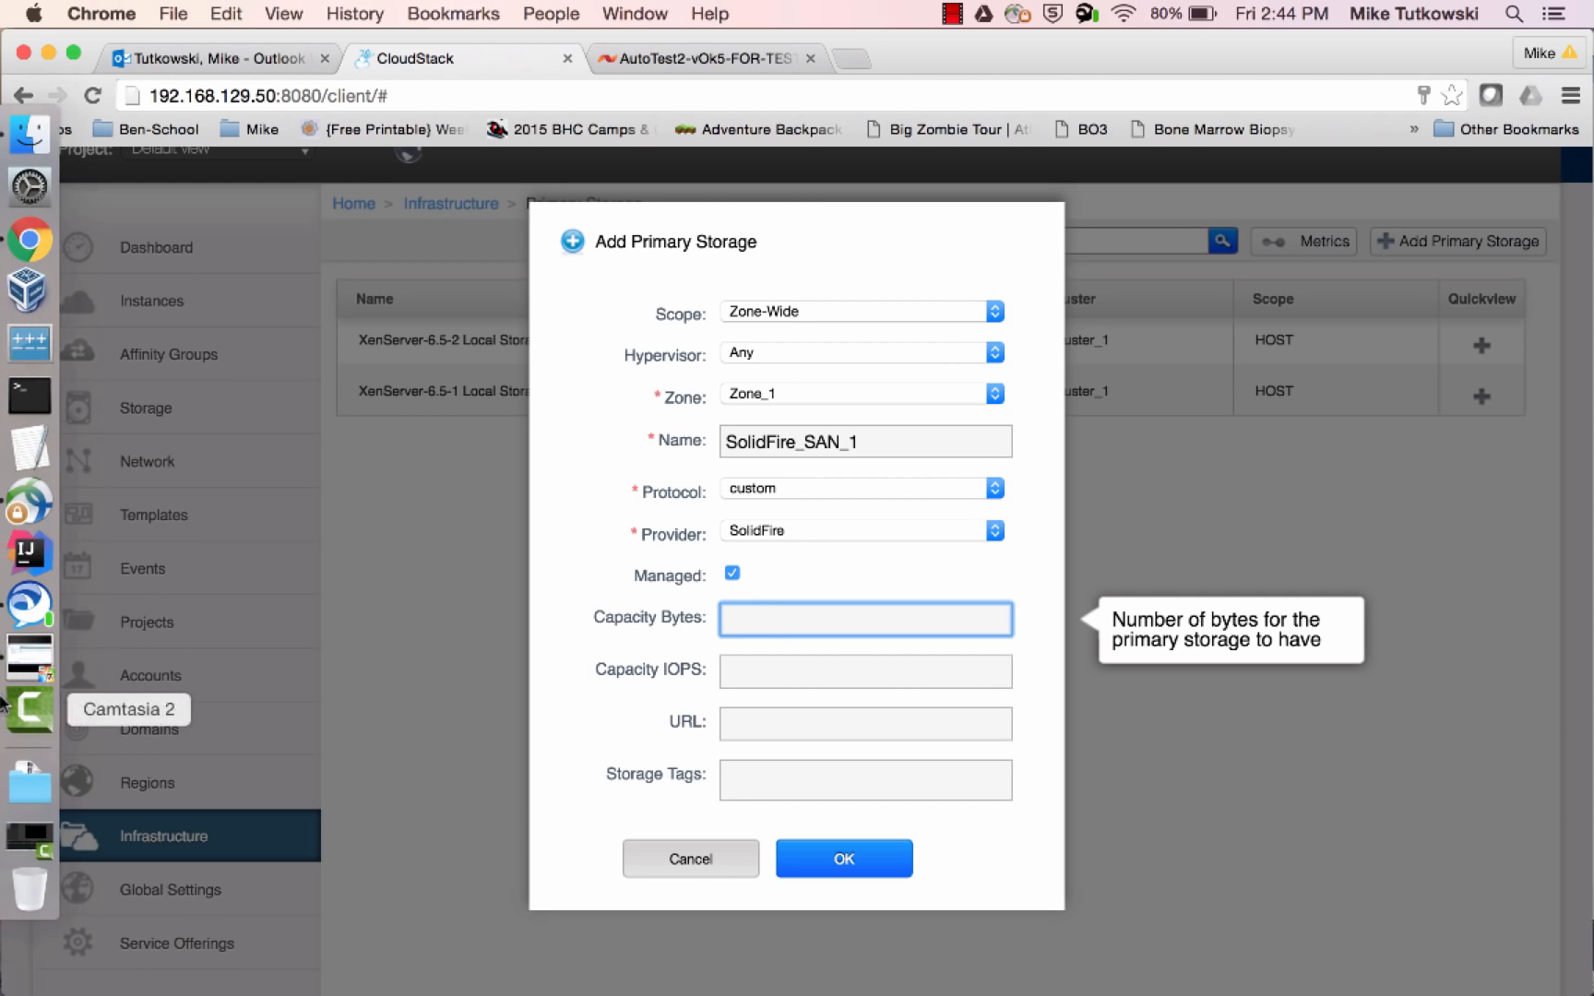
pyautogui.click(26, 447)
pyautogui.click(175, 13)
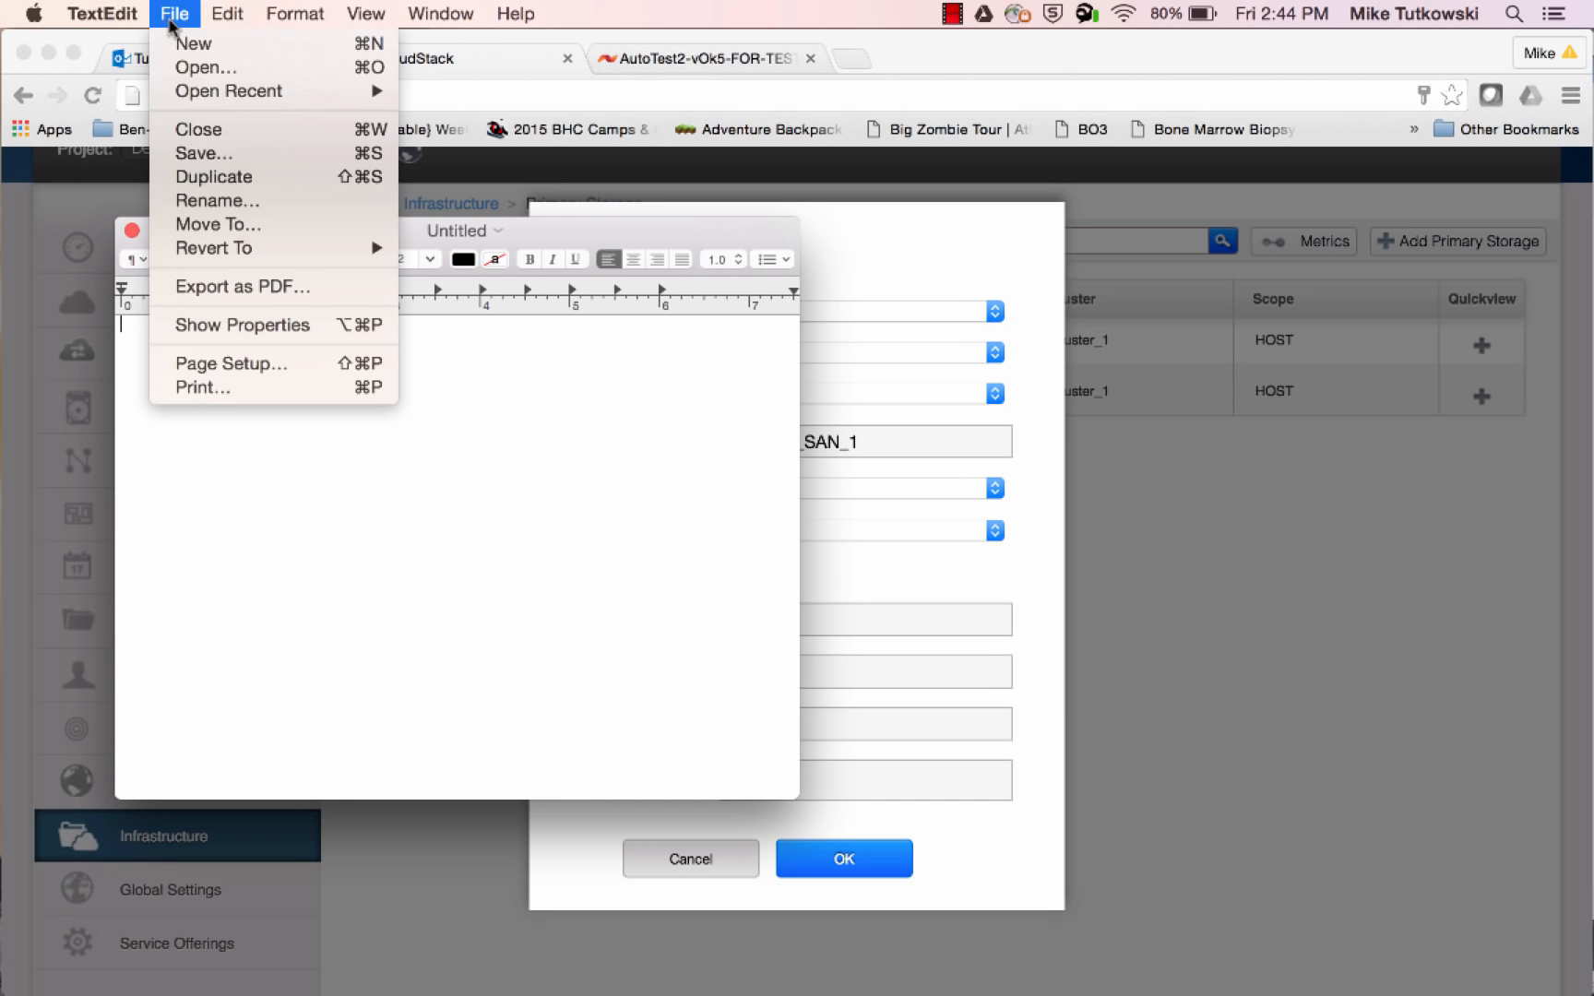
pyautogui.moveTo(267, 93)
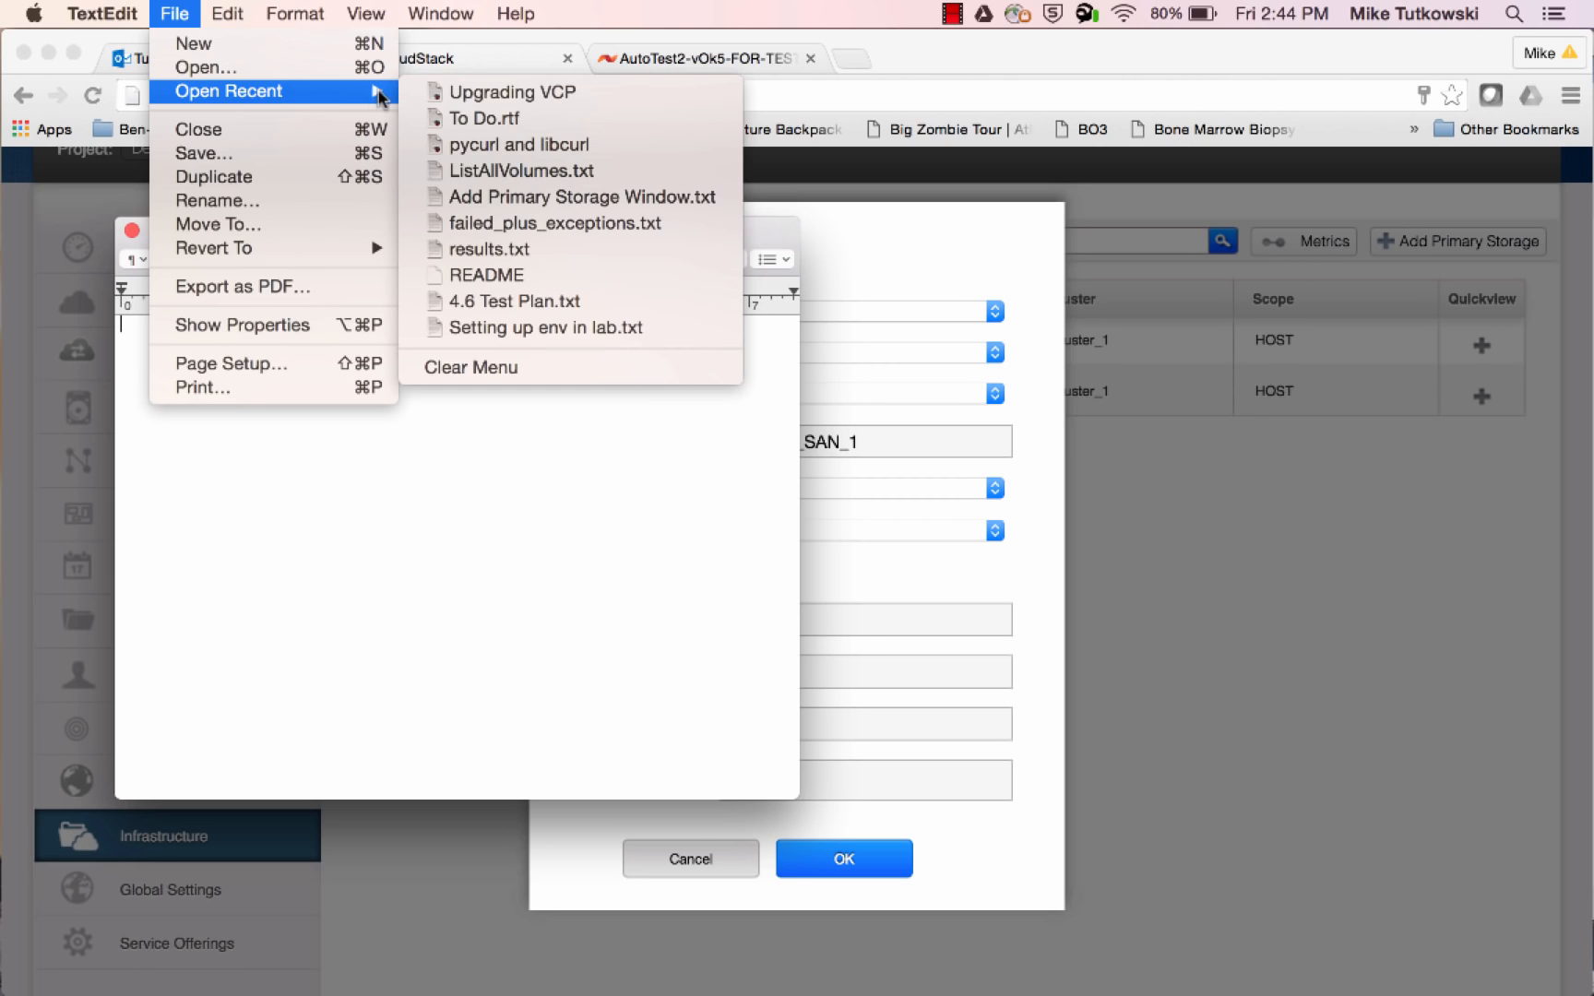
pyautogui.click(453, 193)
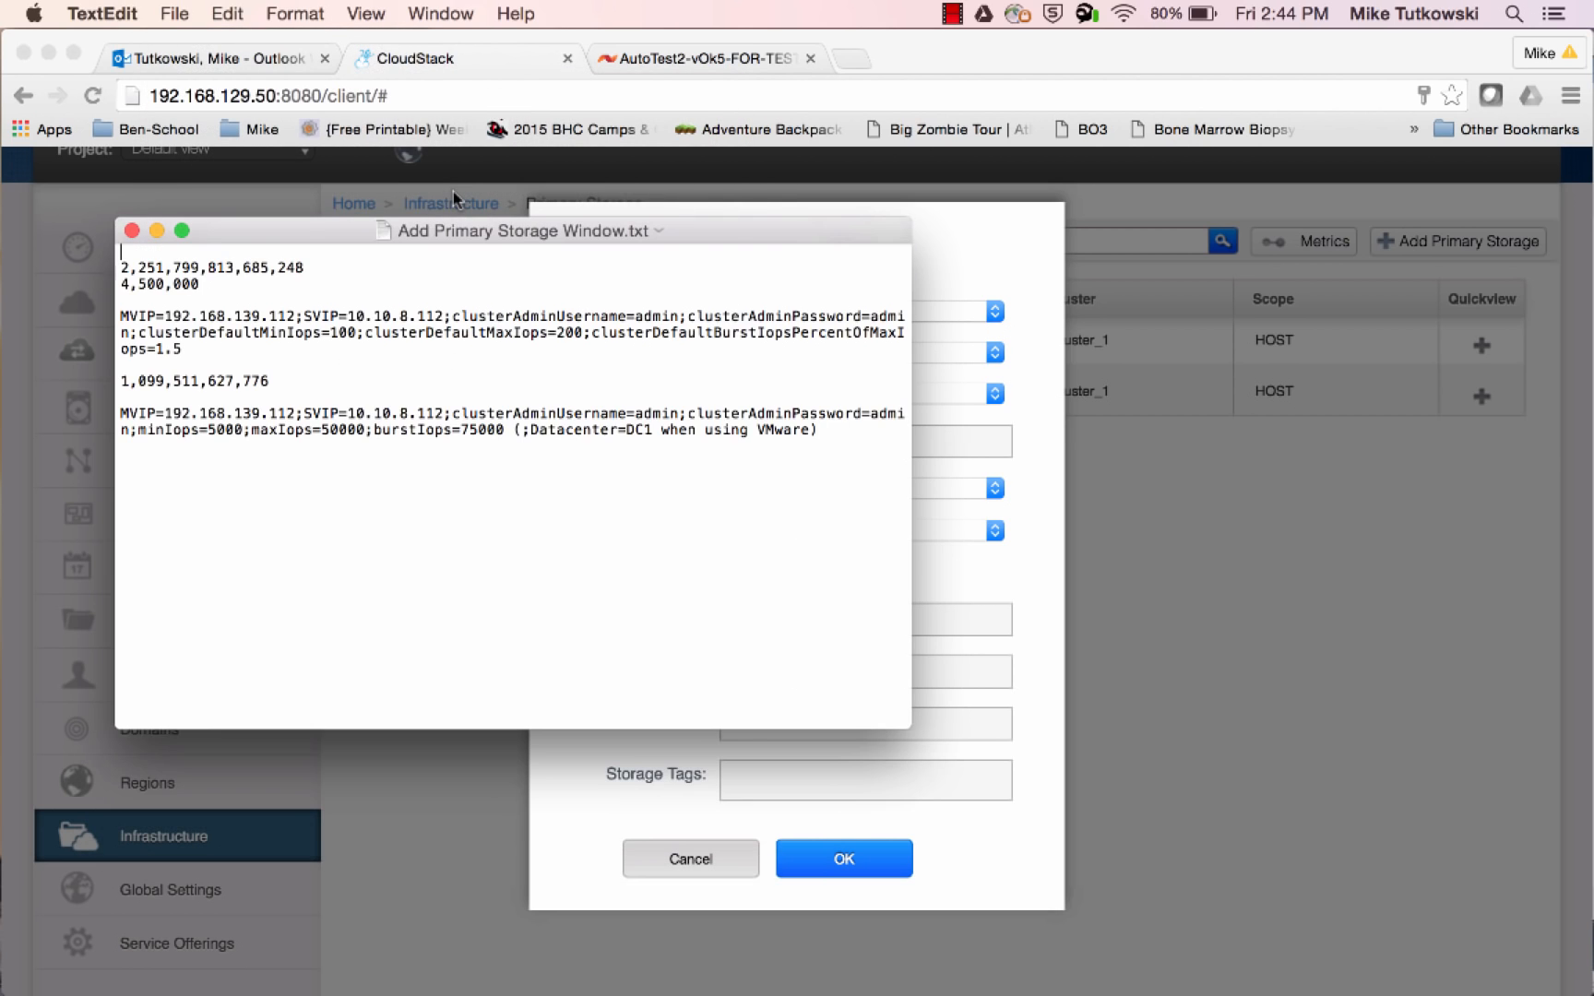
# Copy 2,251,799,813,685,248 from the text file into Capacity Bytes of the primary storage form in Chrome
pyautogui.click(328, 267)
pyautogui.moveTo(327, 267); pyautogui.dragTo(122, 273)
pyautogui.press('super+c')
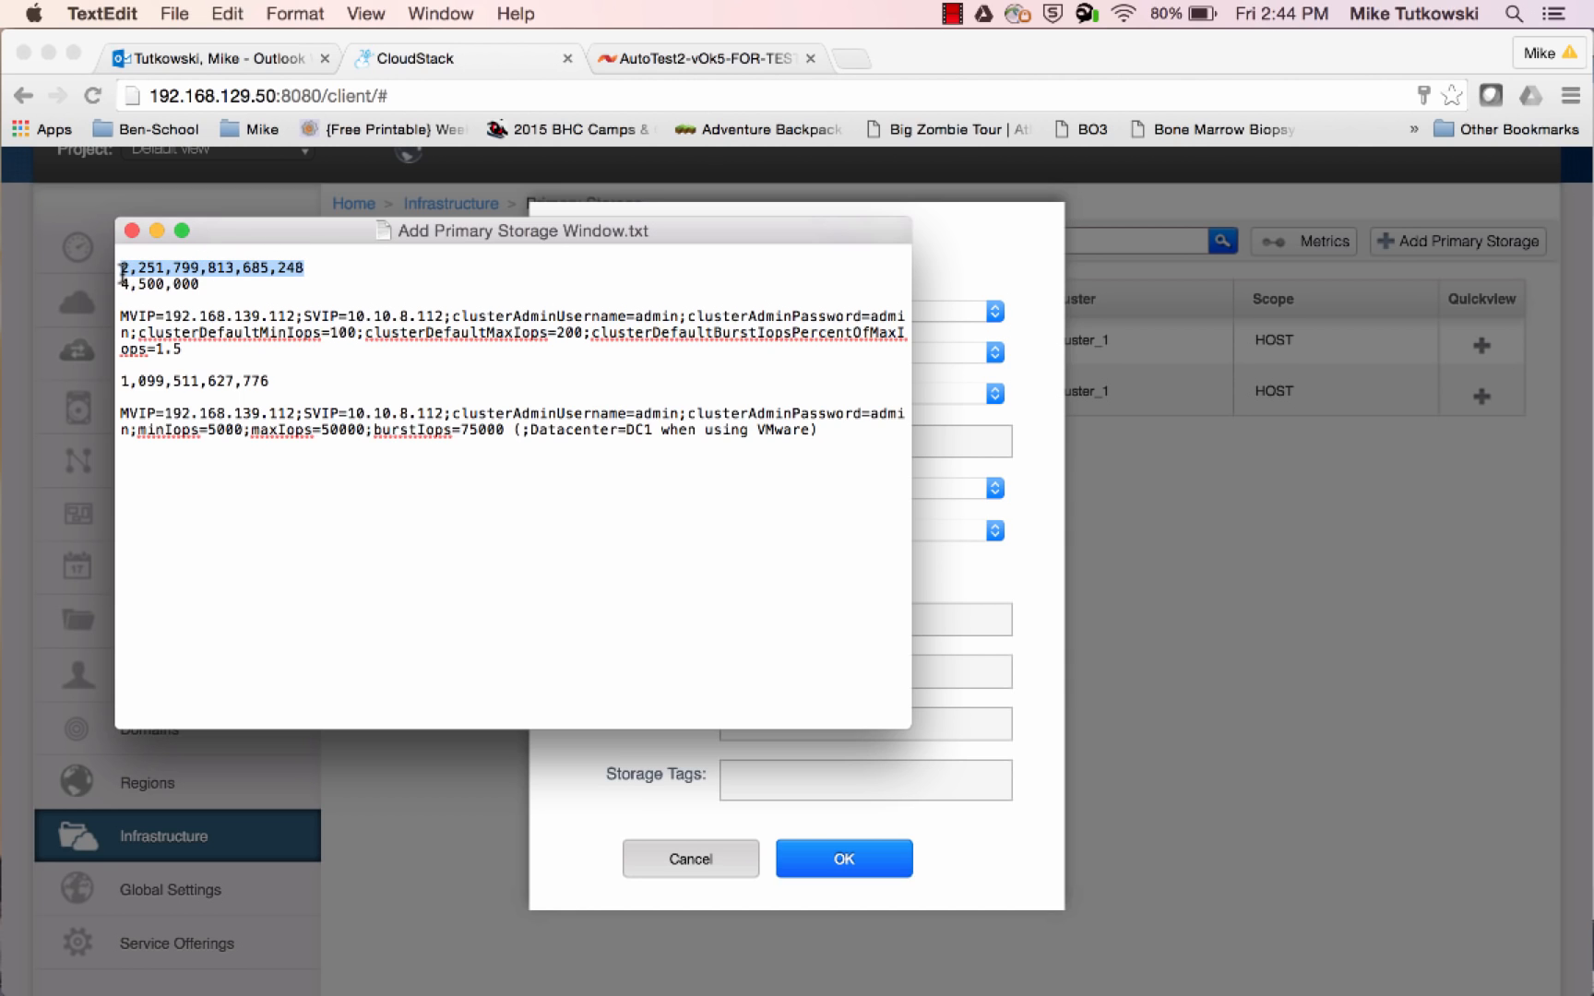
pyautogui.click(941, 559)
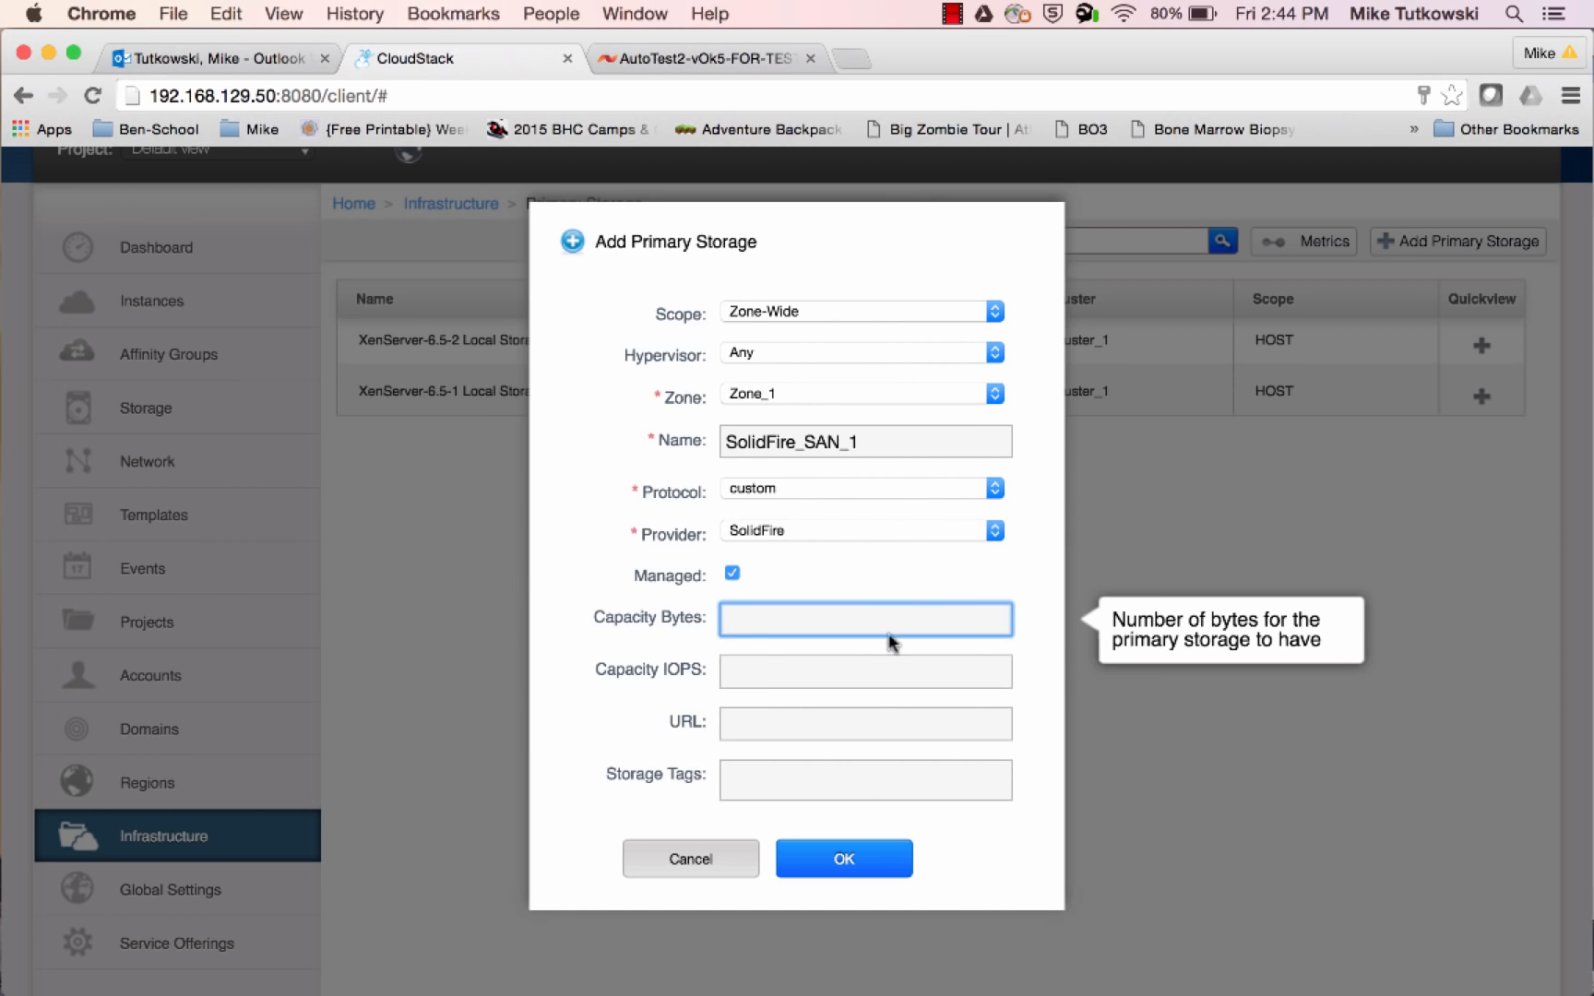
pyautogui.press('super+v')
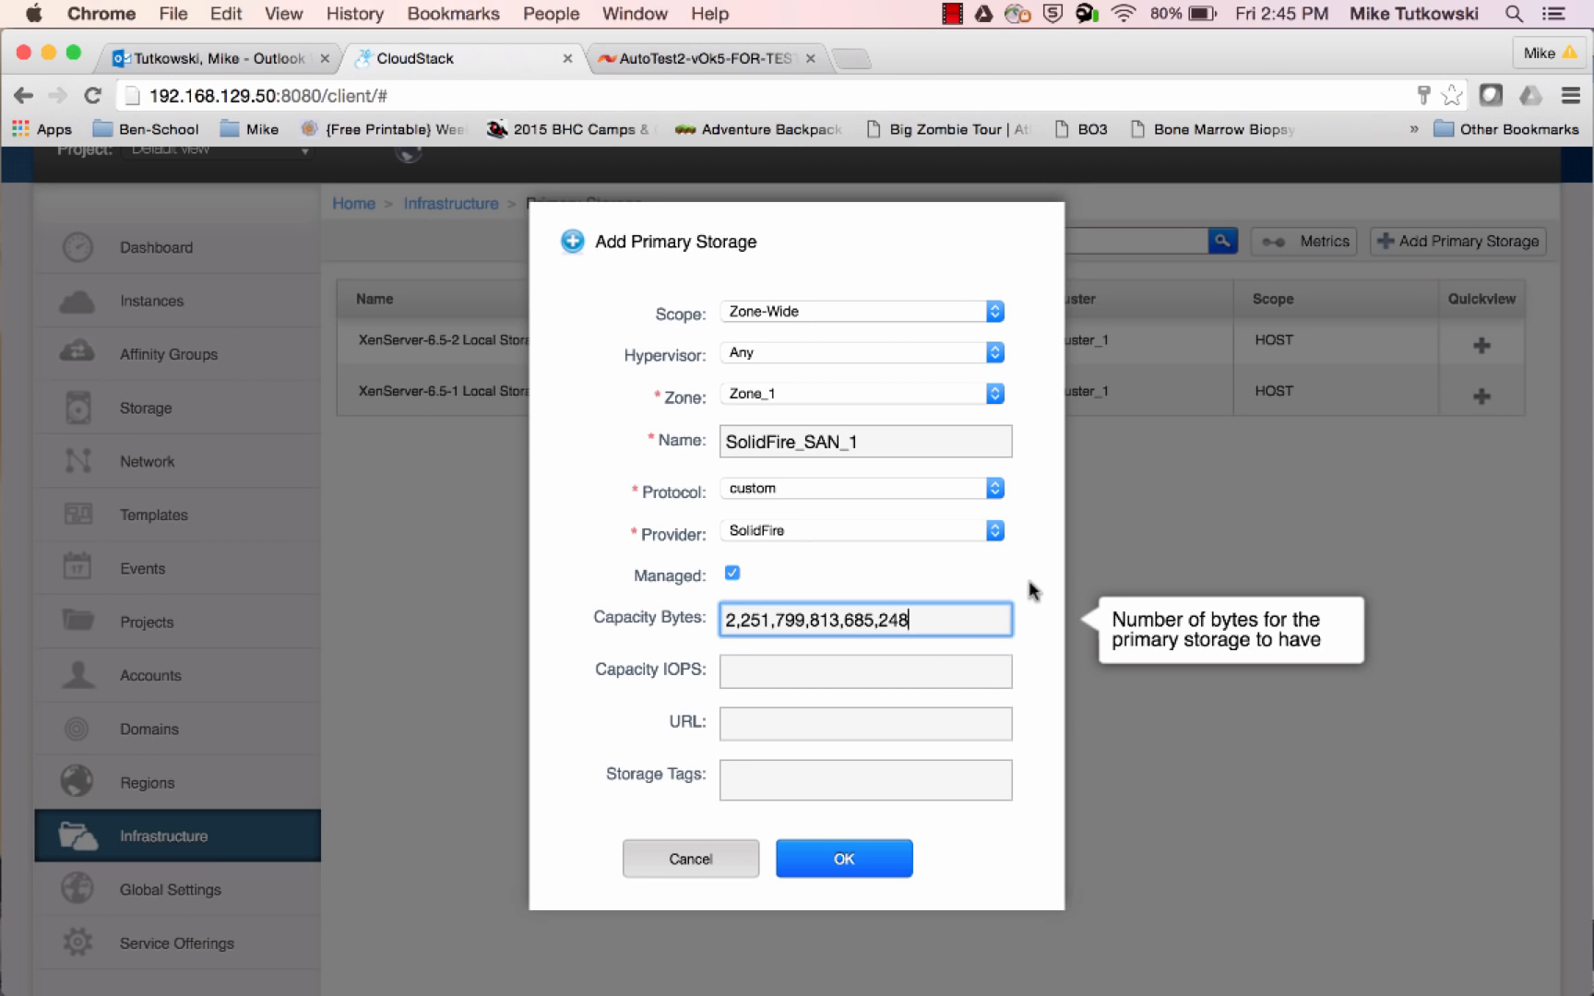
# Set the primary storage's Capacity IOPS to 4,500,000
pyautogui.click(909, 680)
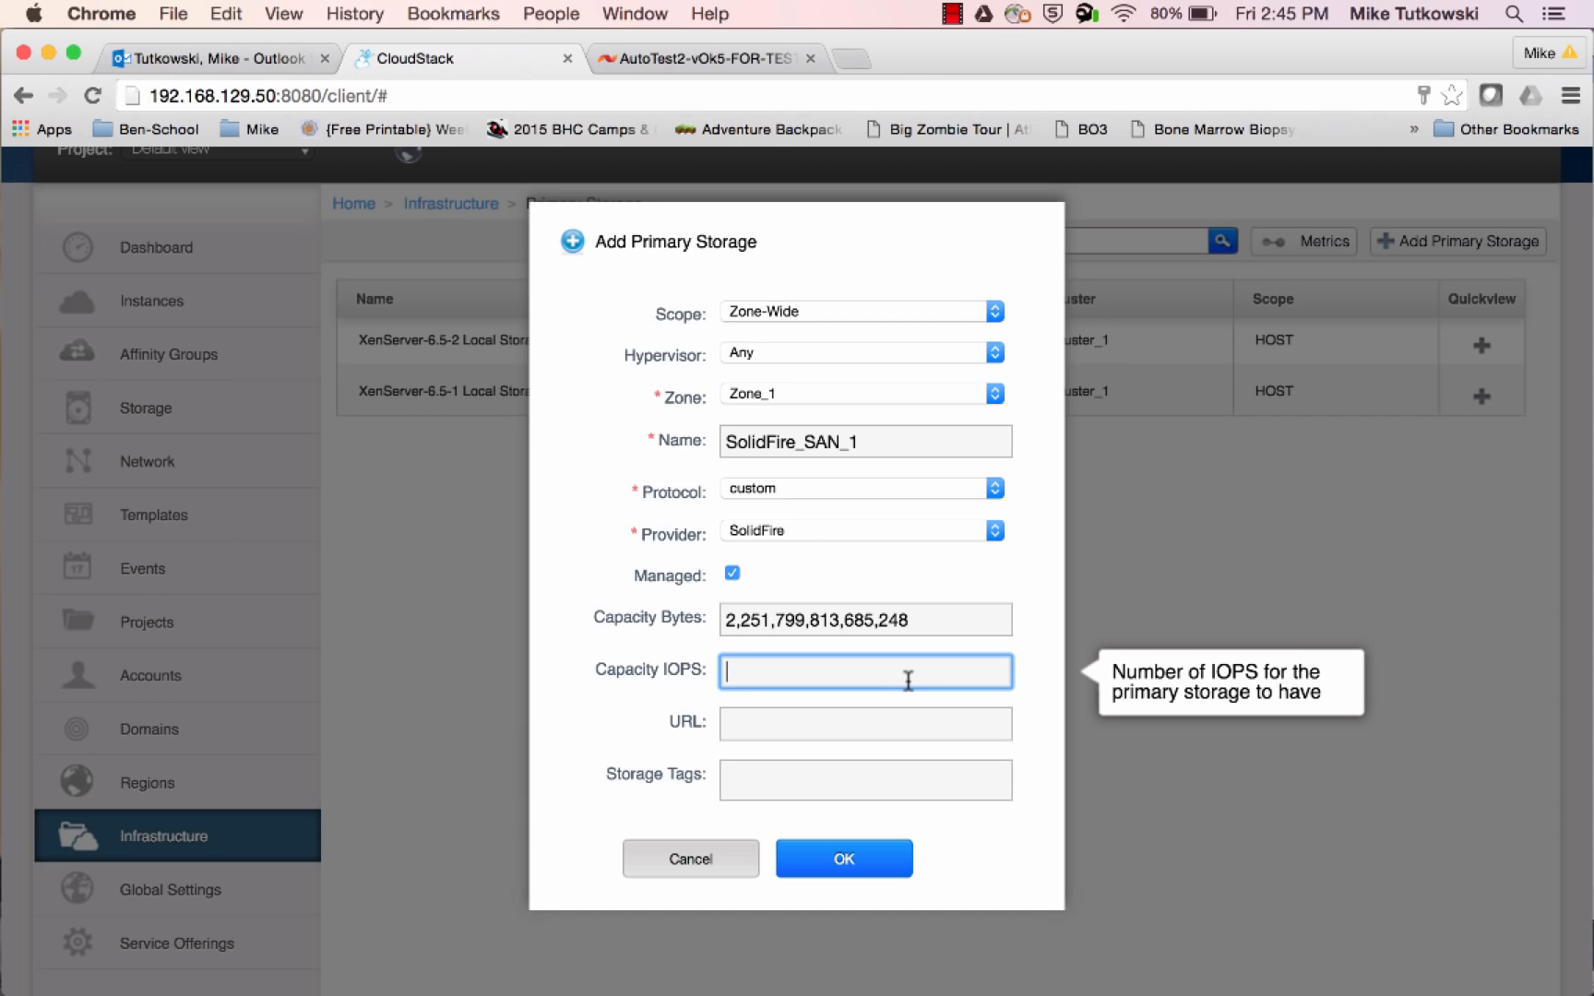
pyautogui.write('4,500,000')
pyautogui.click(945, 619)
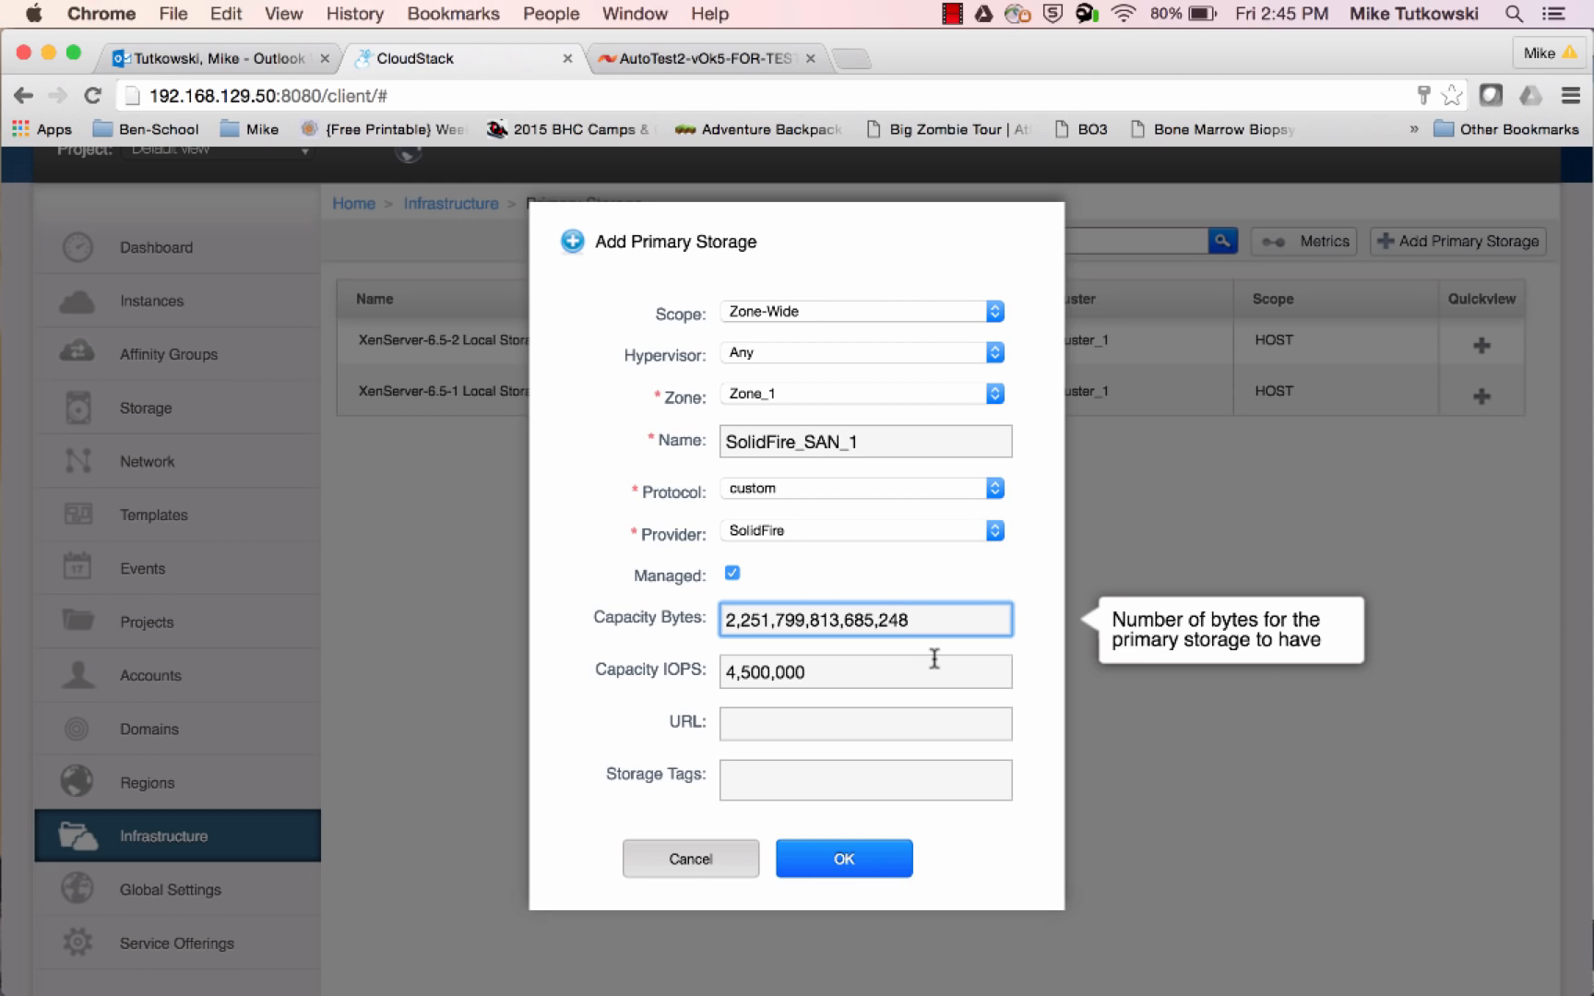
pyautogui.click(931, 665)
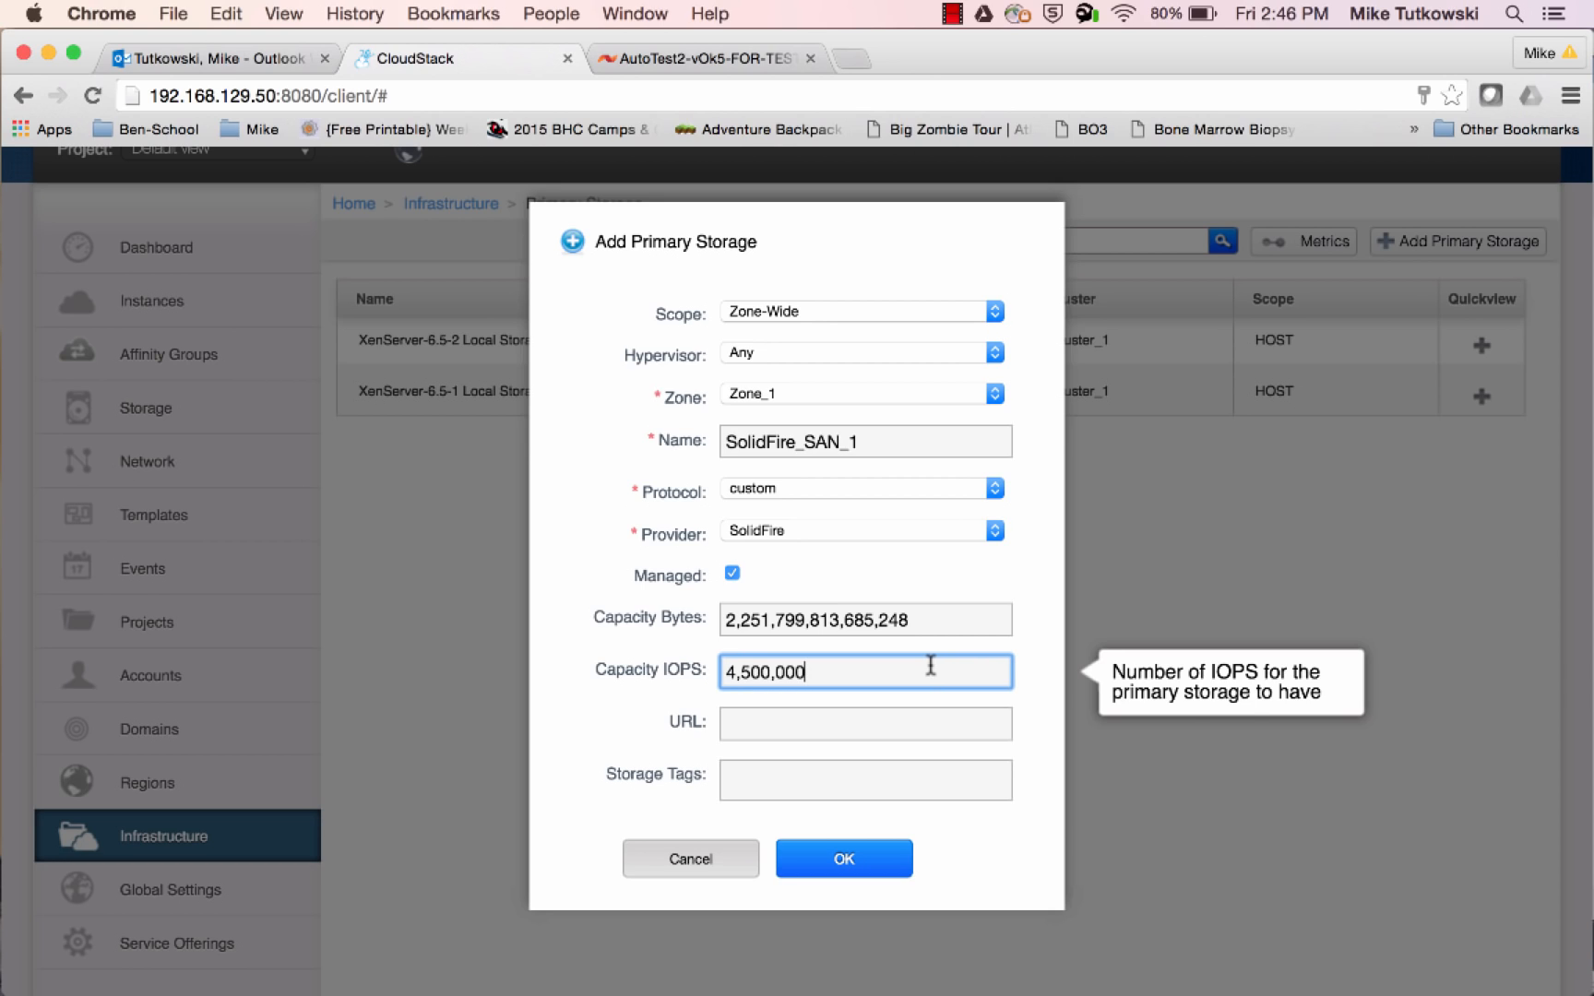
# Copy the MVIP configuration string ending in clusterDefaultBurstIopsPercentOfMaxIops=1.5, including the cluster admin password, from the TextEdit notes into the storage's URL field in Chrome
pyautogui.click(907, 722)
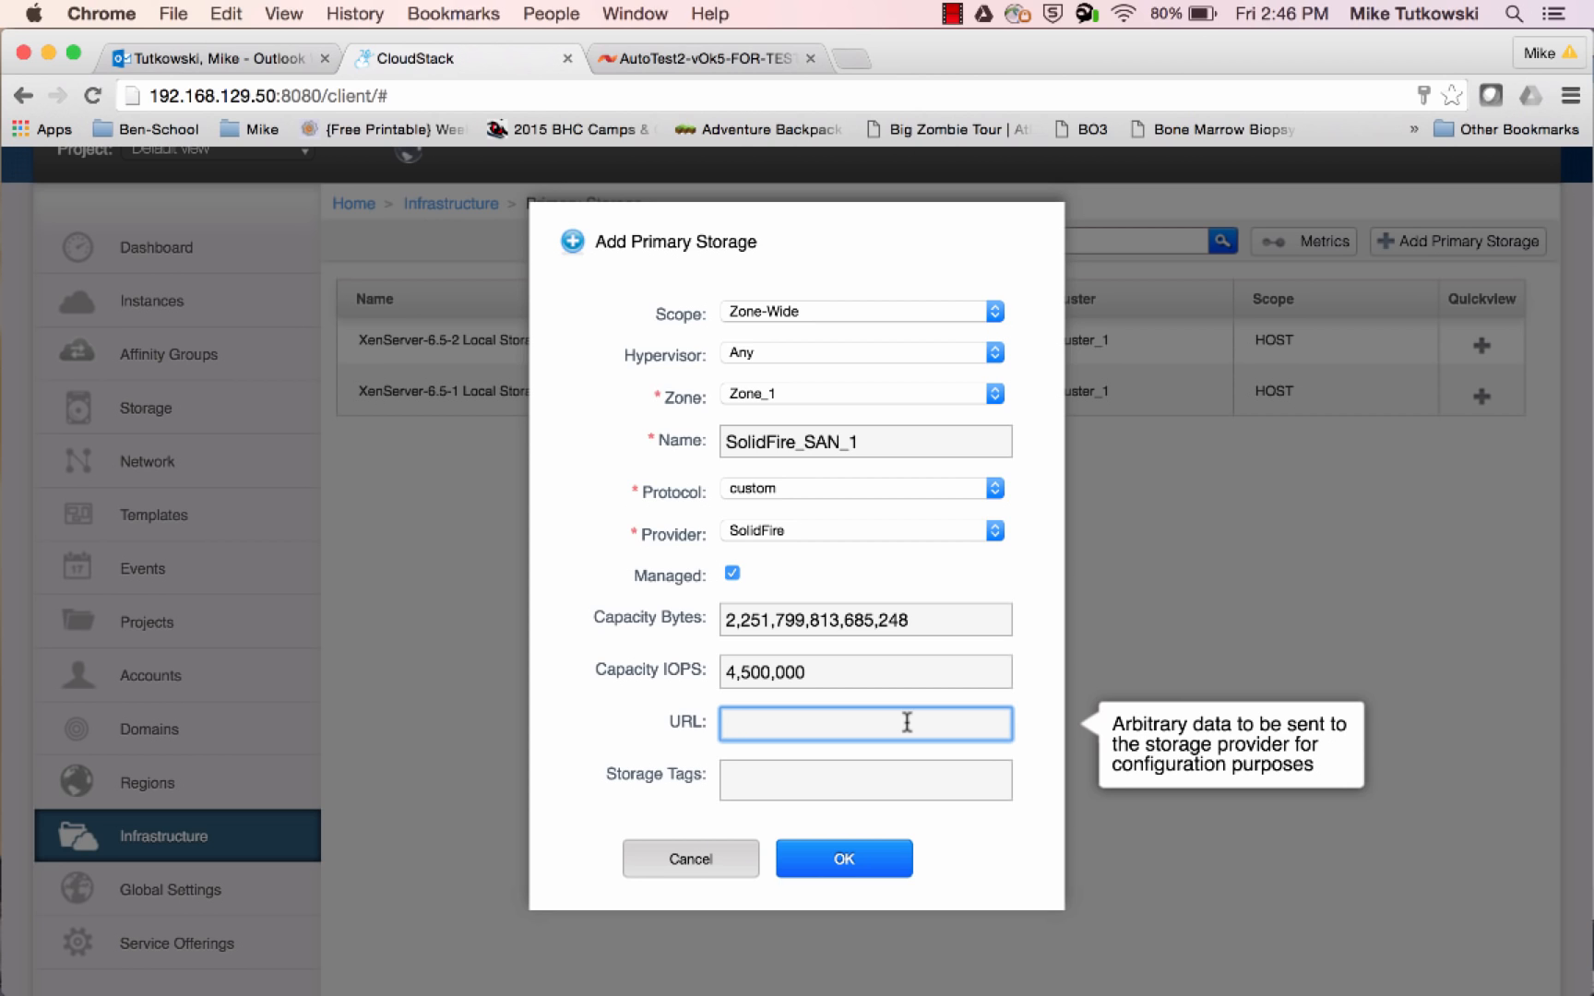
pyautogui.moveTo(2, 590)
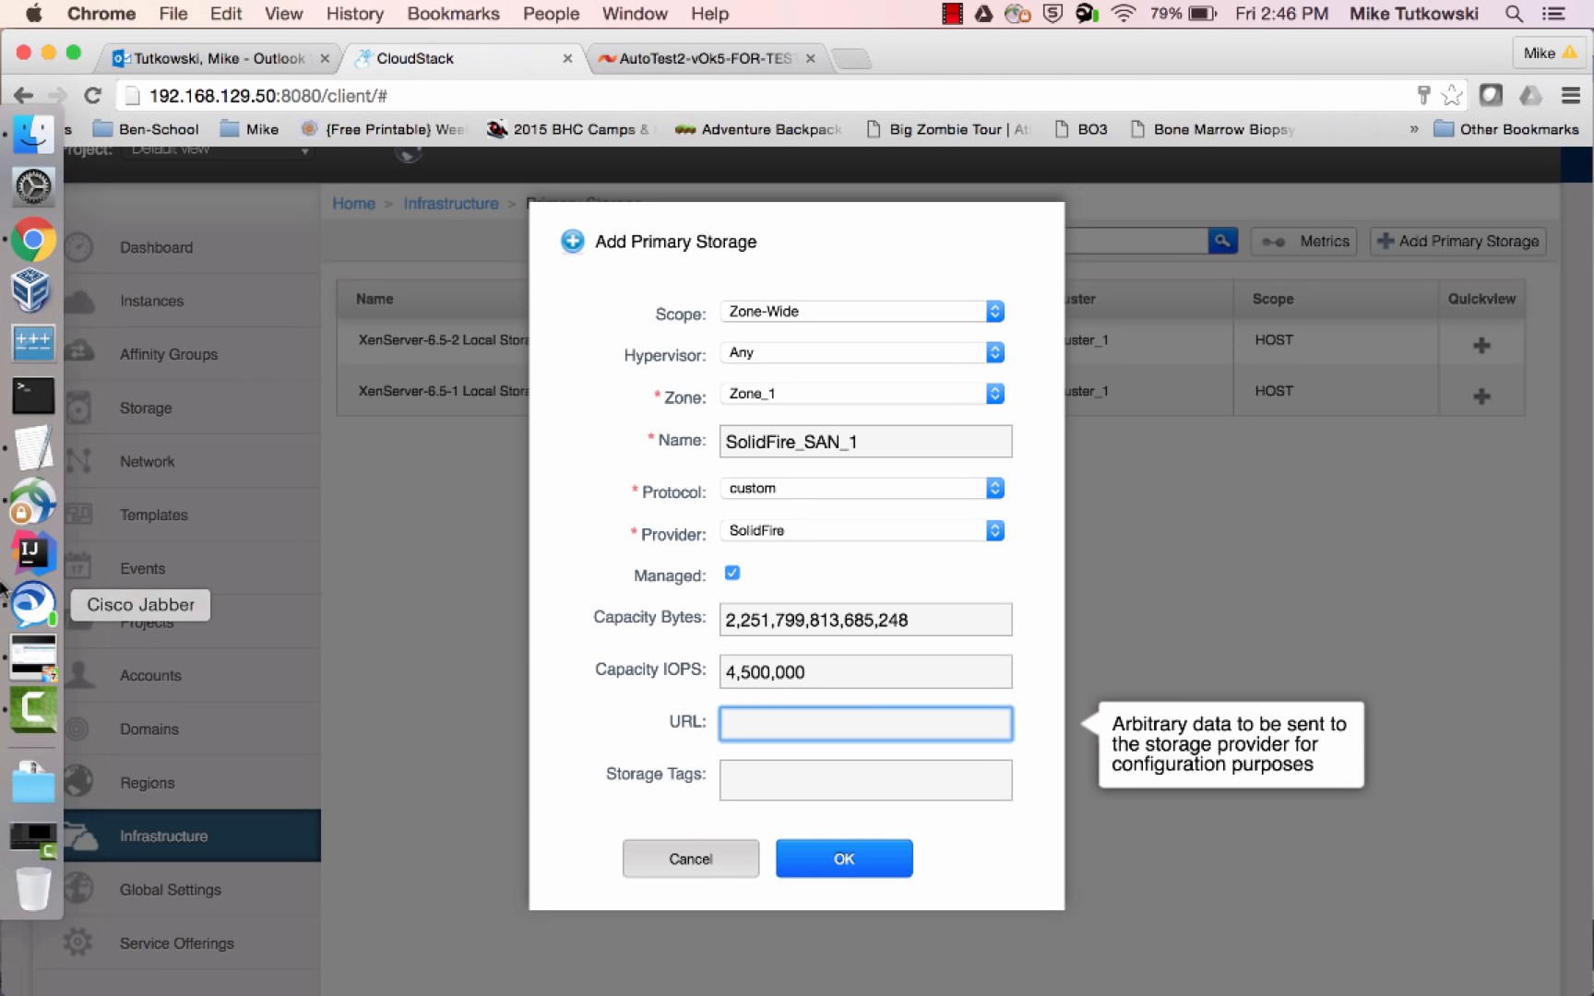
pyautogui.click(31, 461)
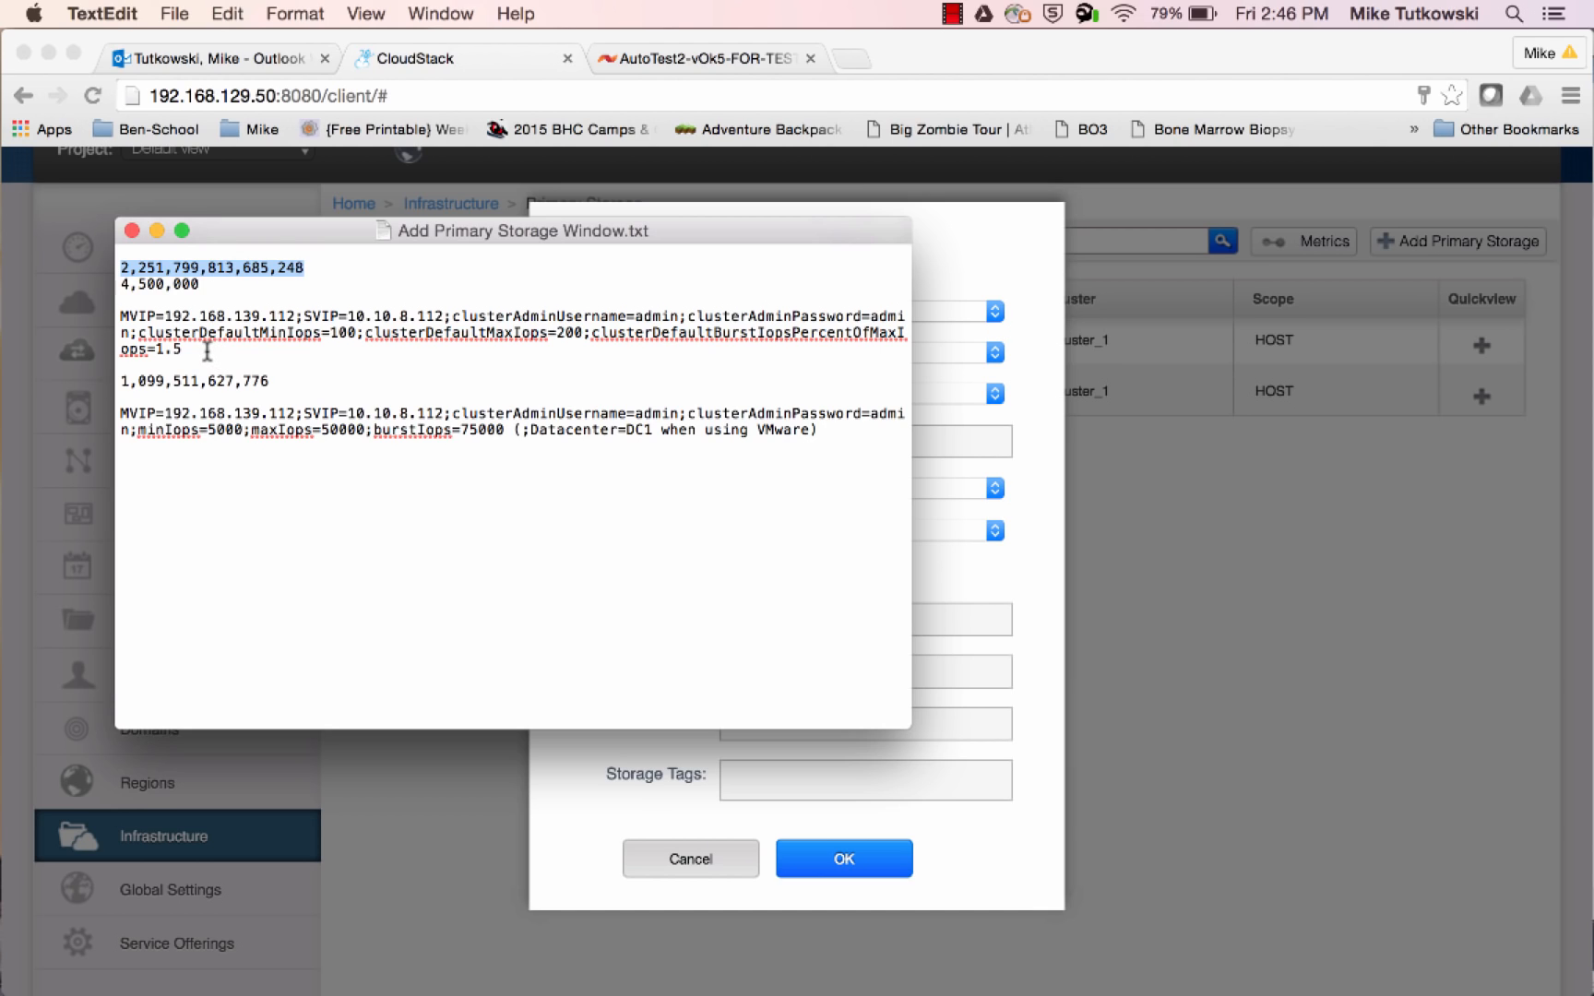
pyautogui.moveTo(206, 351); pyautogui.dragTo(119, 323)
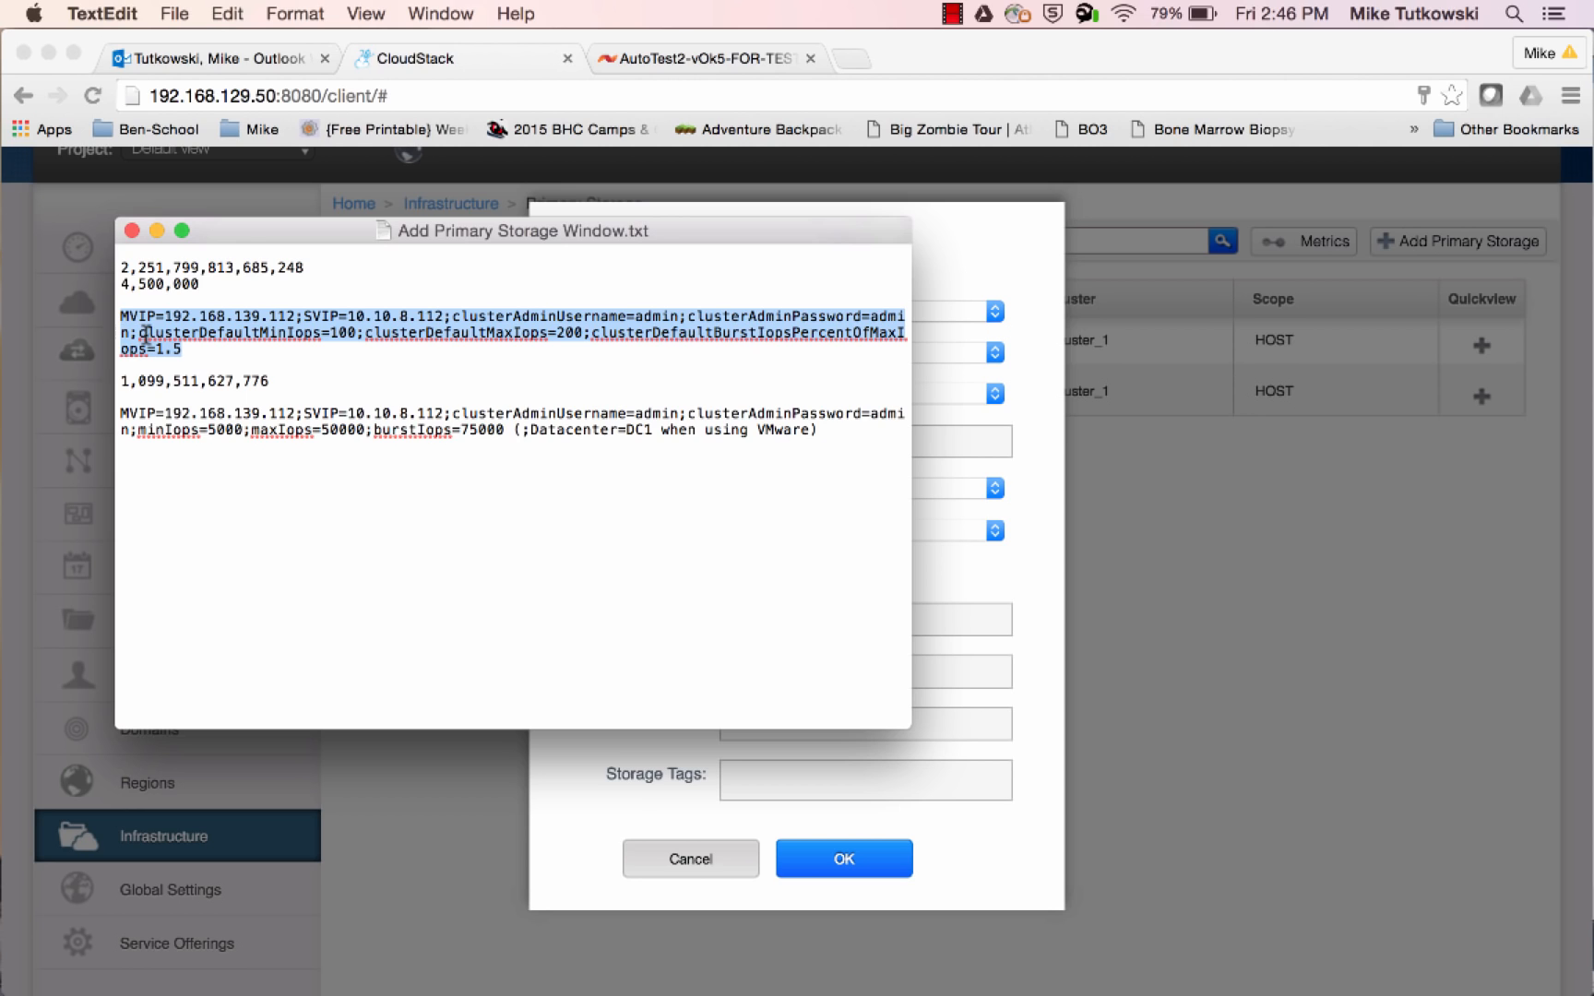
pyautogui.rightClick(146, 334)
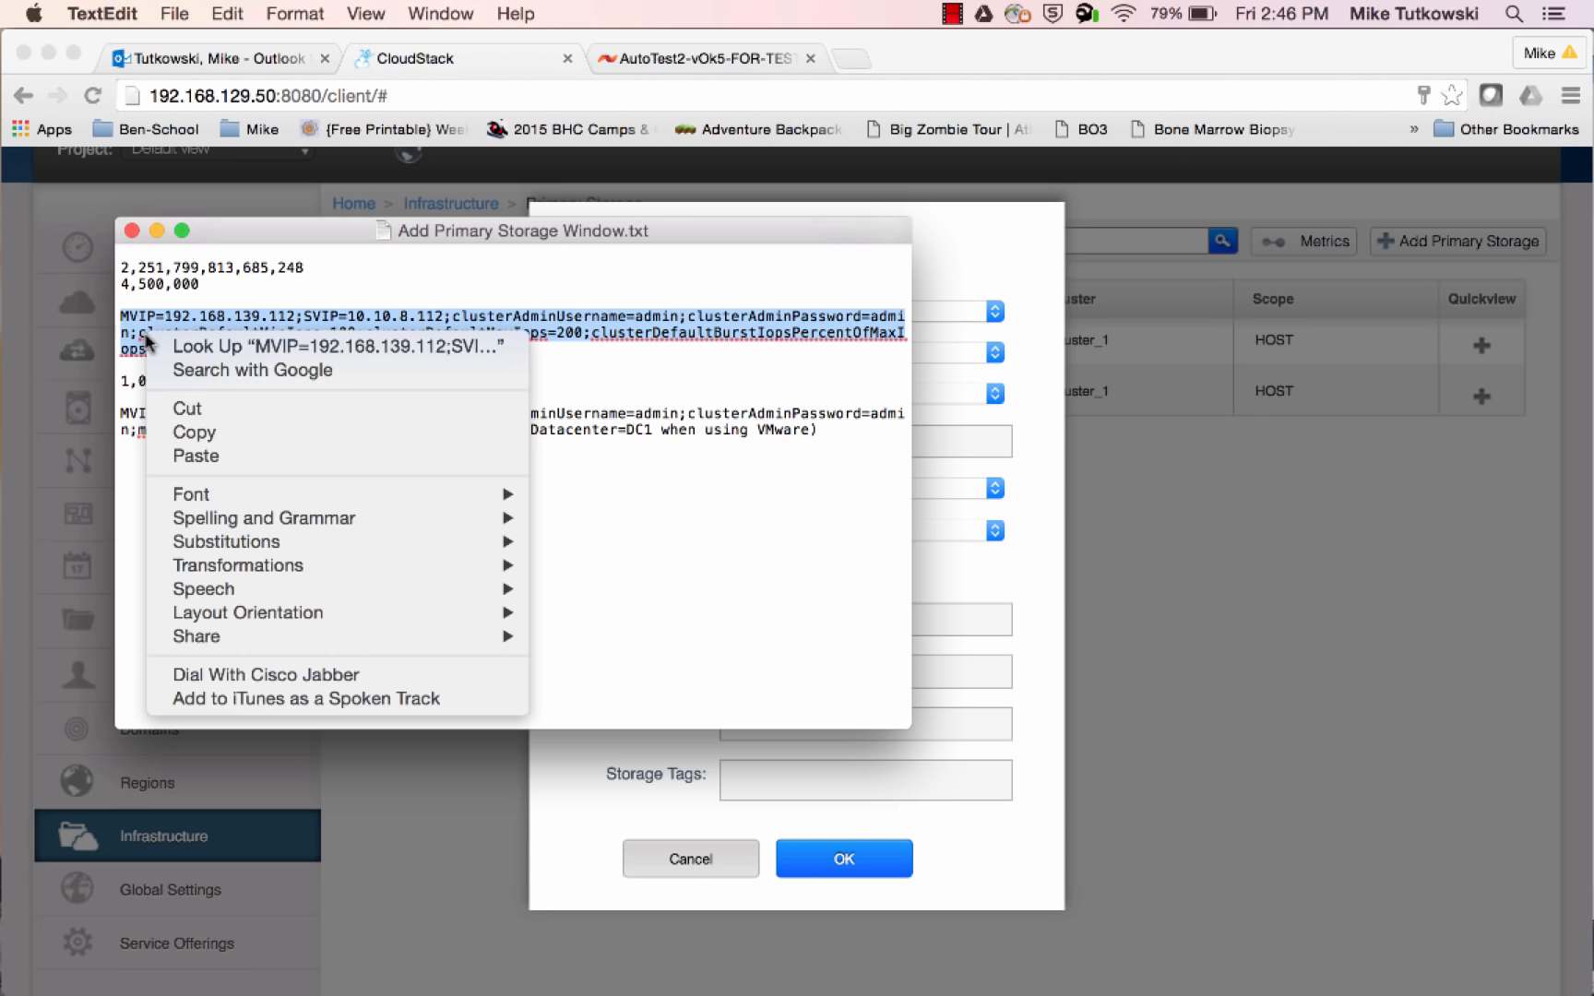
pyautogui.click(213, 440)
pyautogui.click(948, 736)
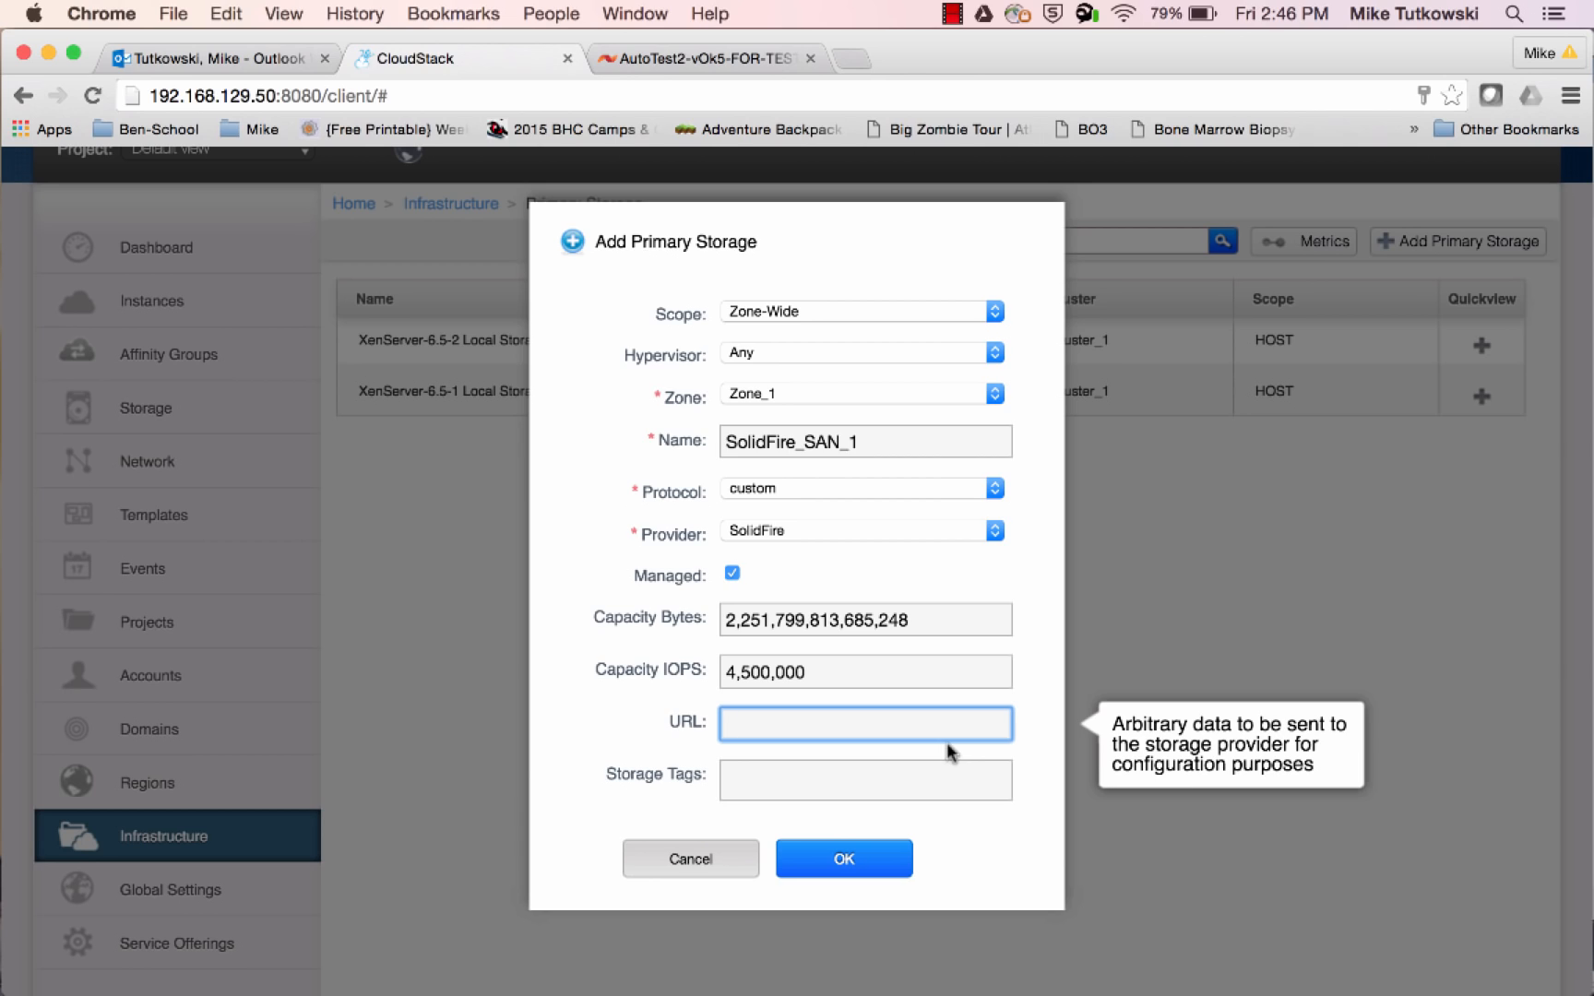
pyautogui.press('super+v')
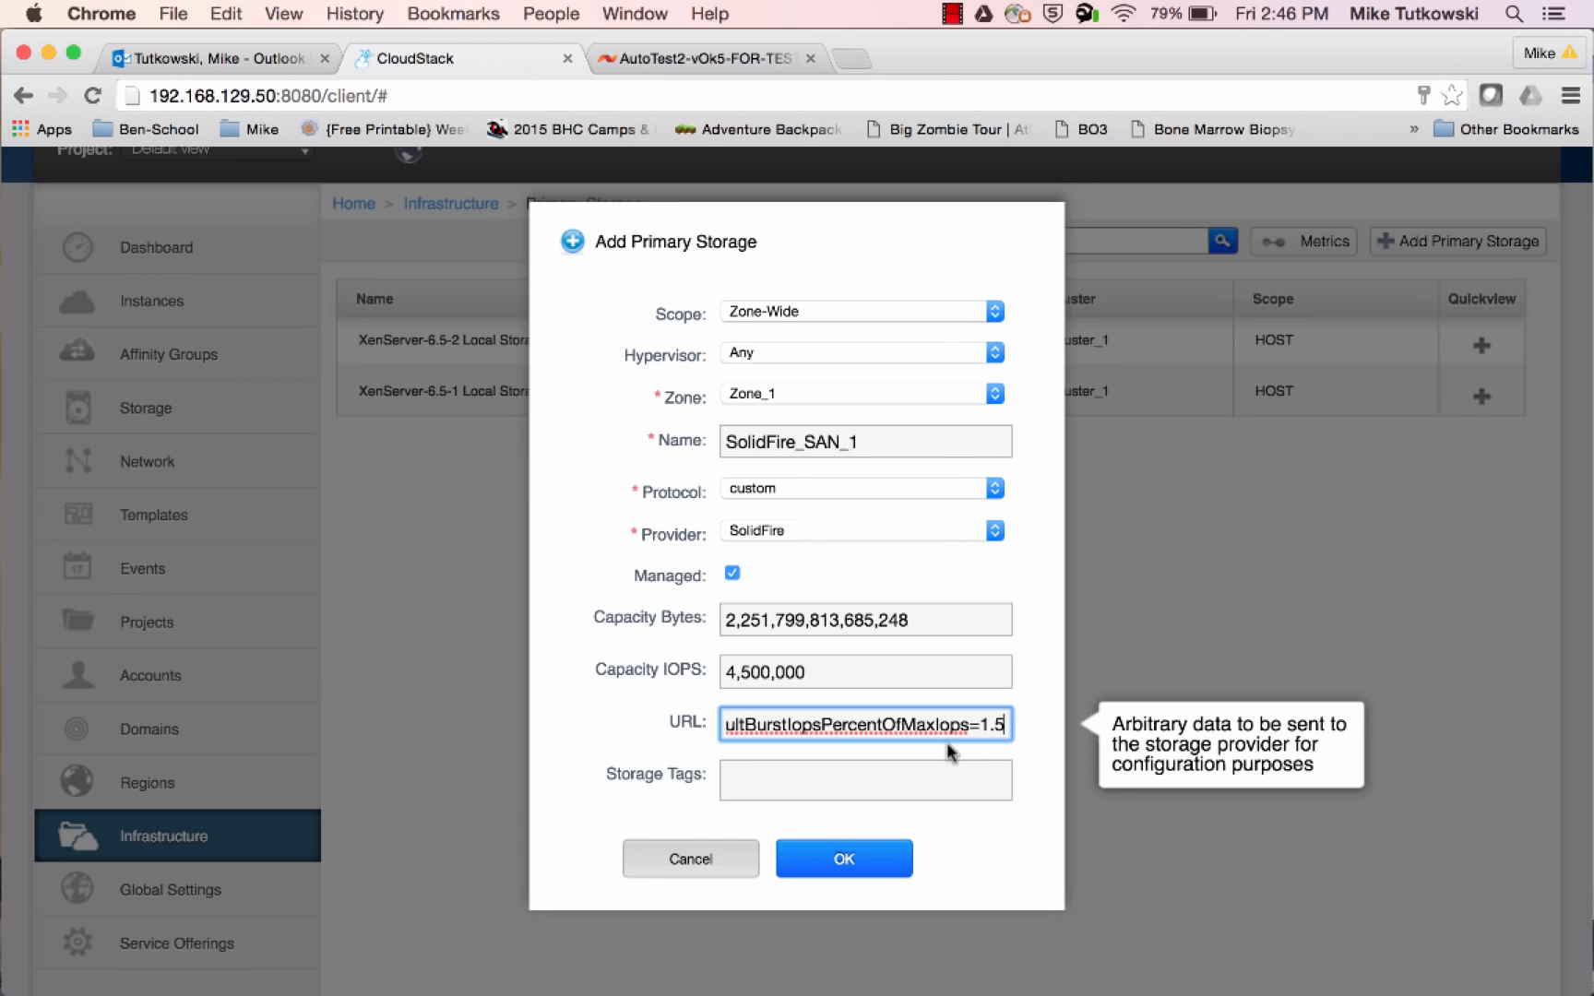
# Add the storage tag SolidFire_SAN_A to the primary storage and submit the form to create it
pyautogui.click(930, 775)
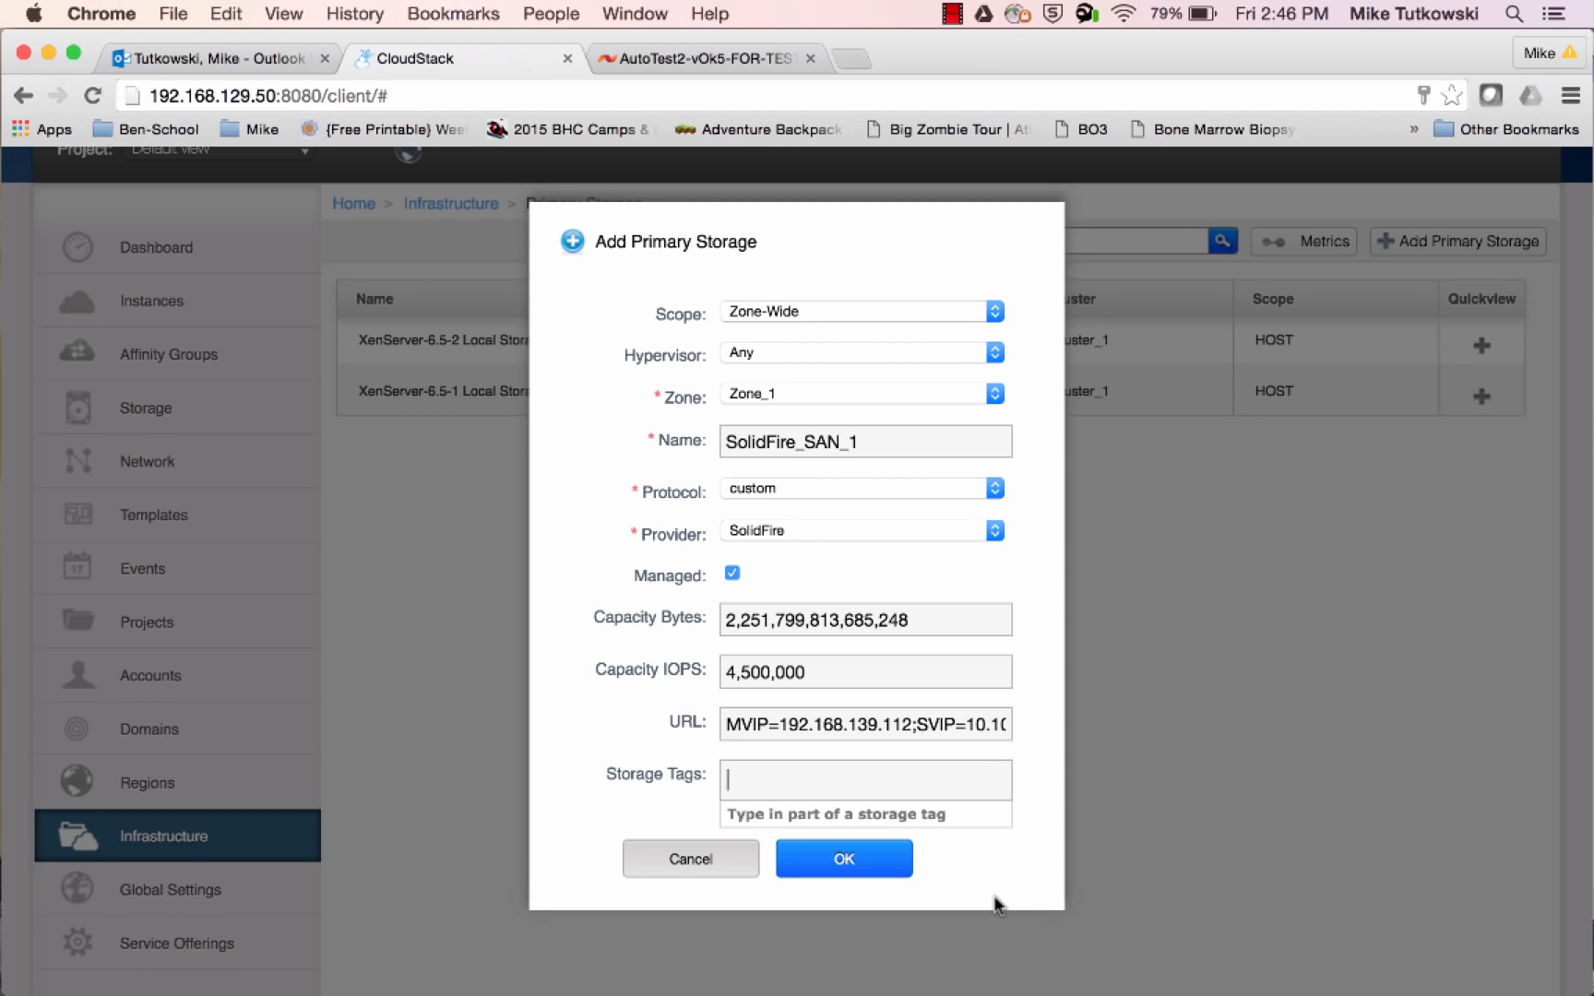
pyautogui.write('SolidFire')
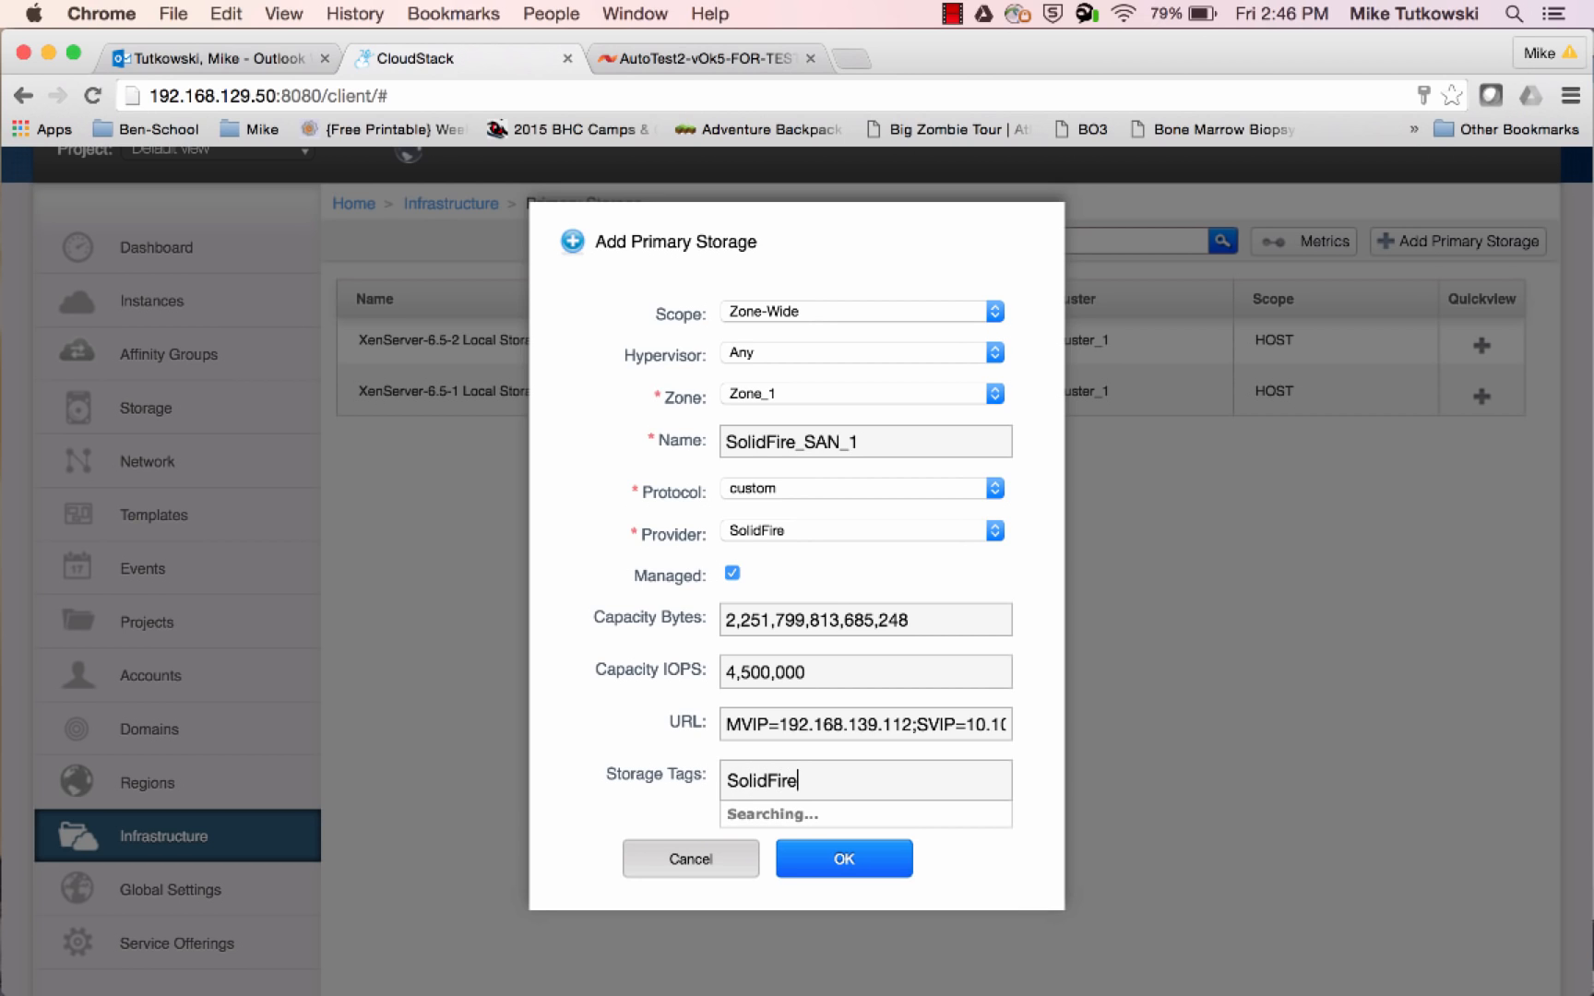
pyautogui.write('_SAN_')
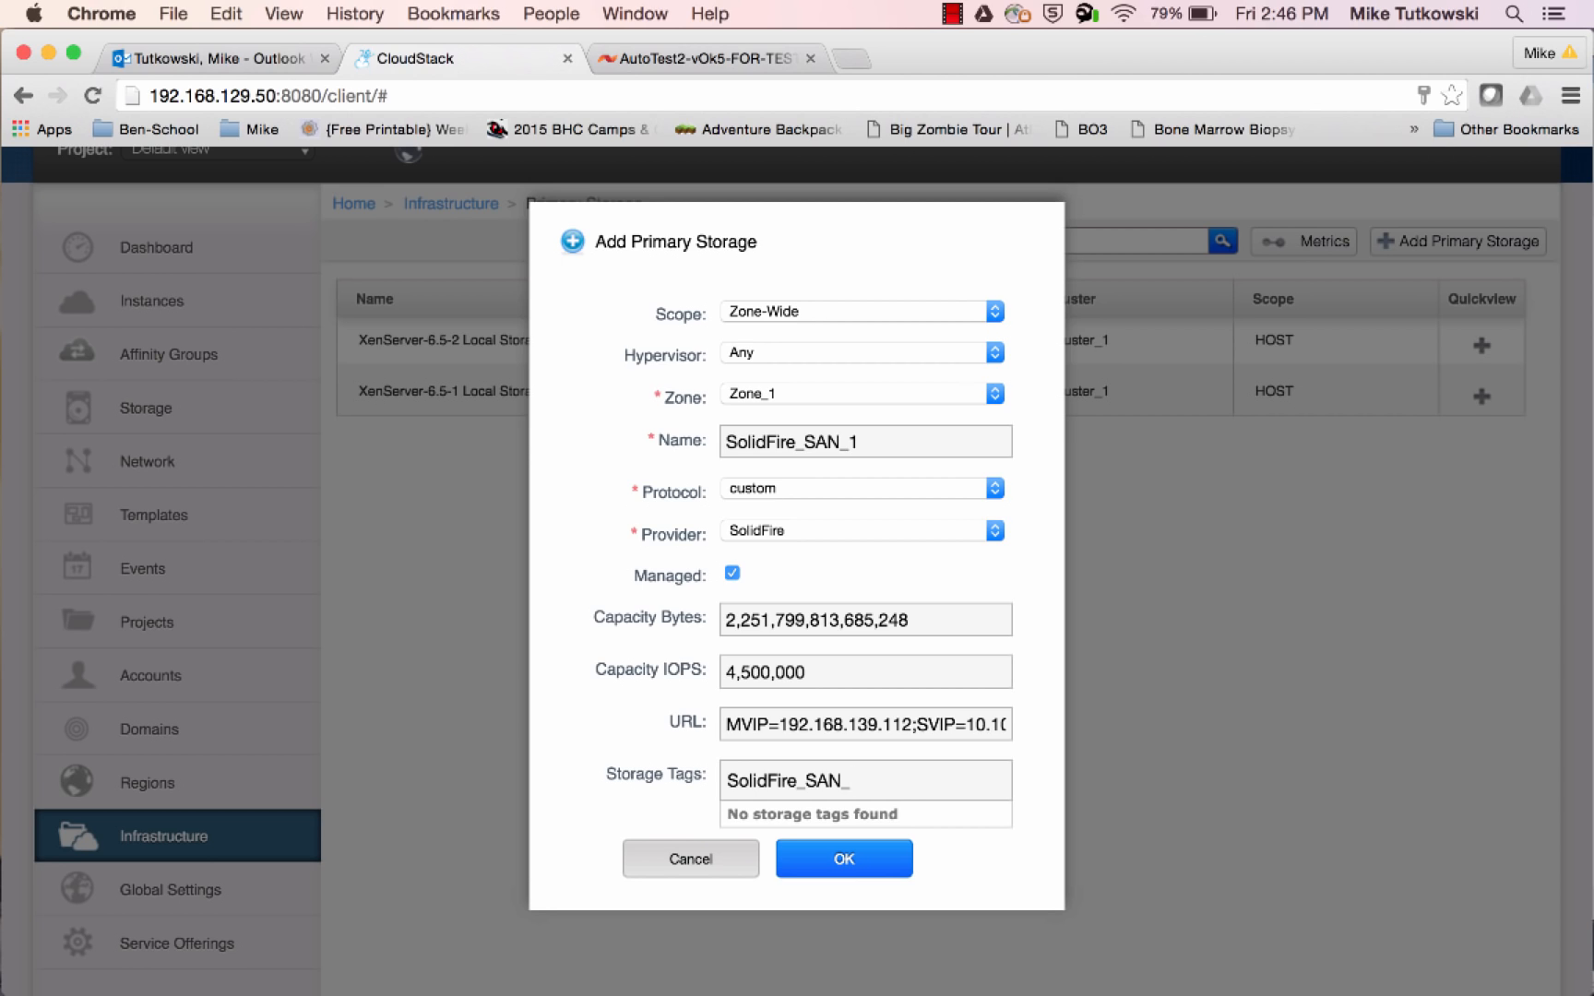
pyautogui.write('A')
pyautogui.press('Return')
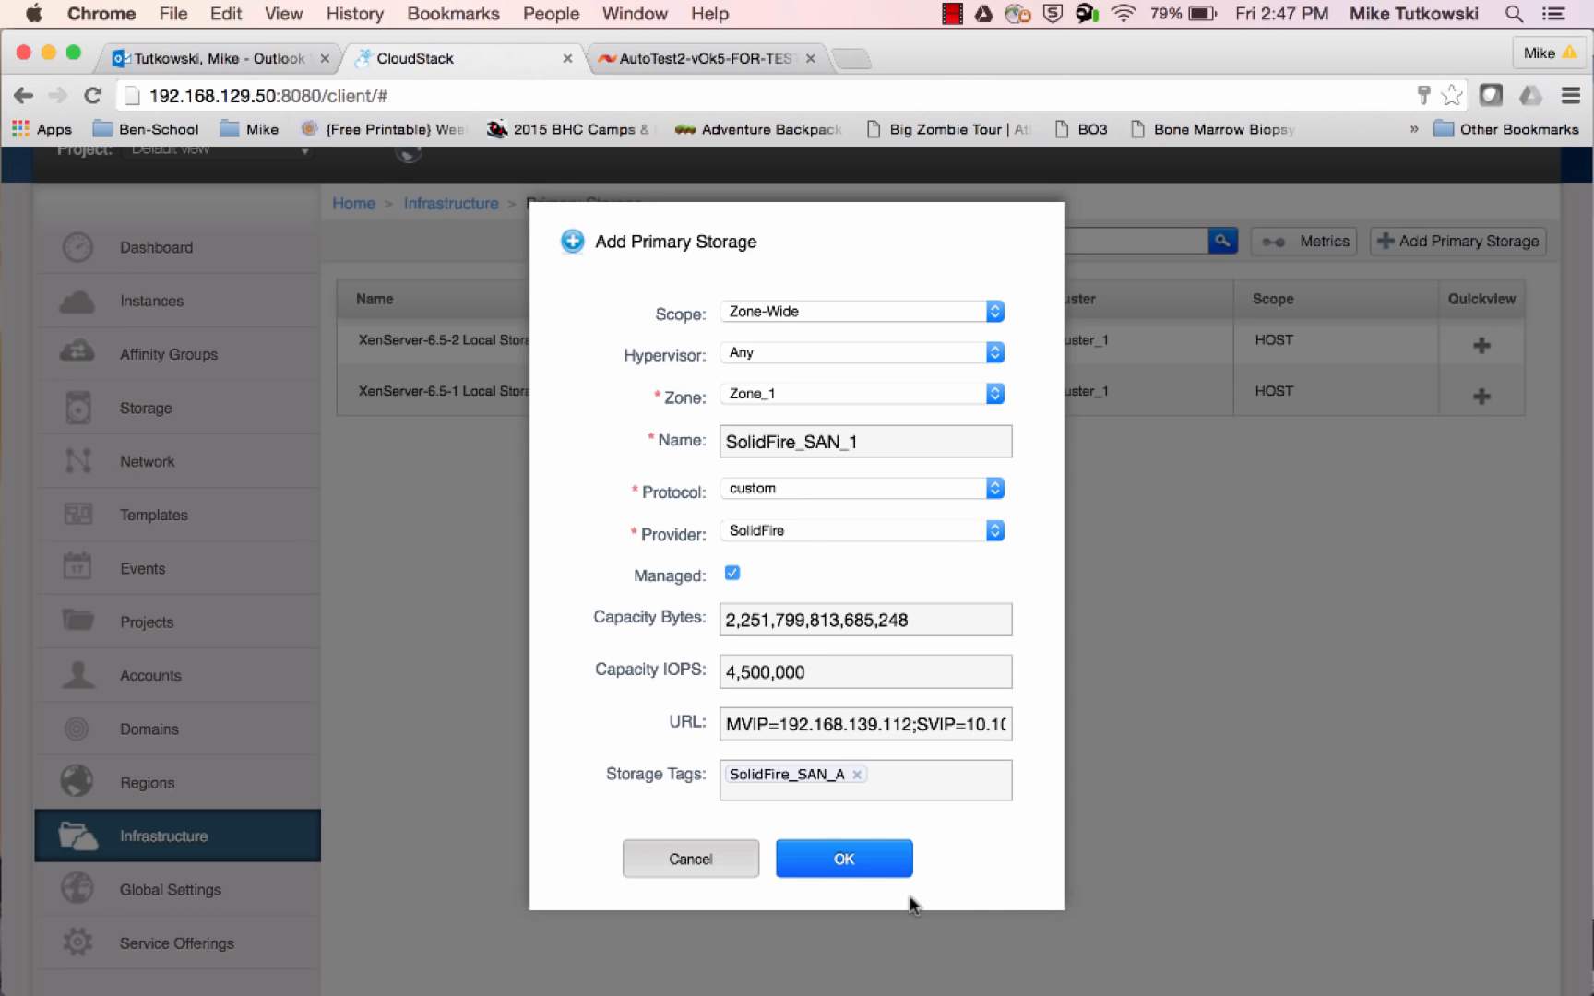
pyautogui.click(844, 868)
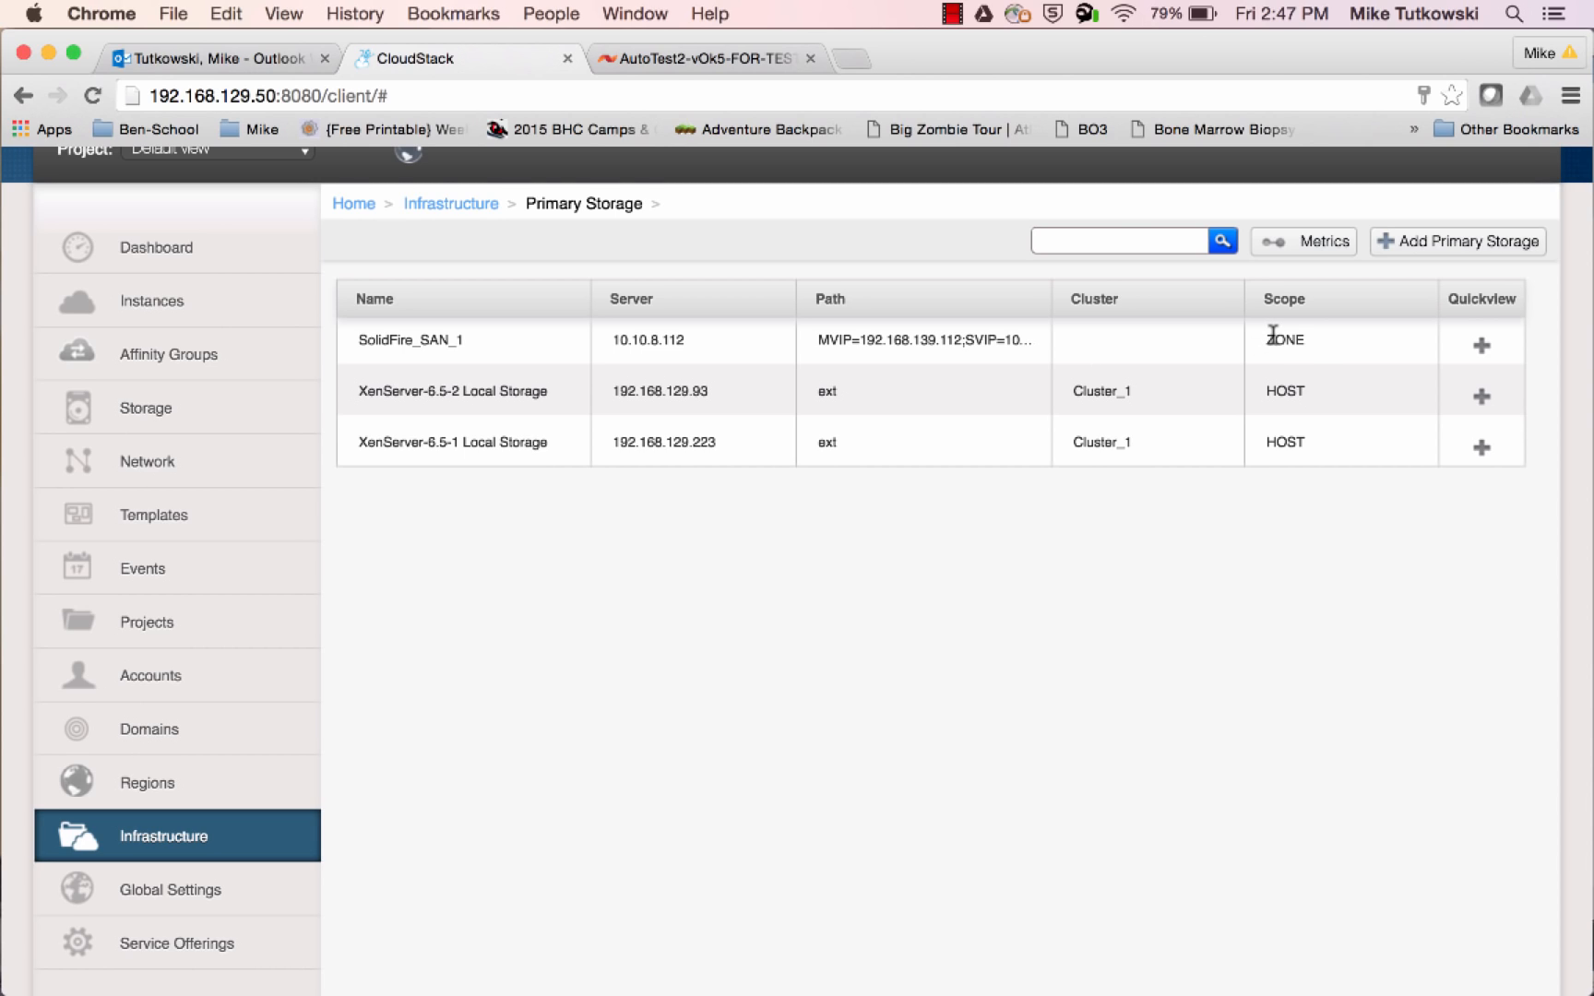
# Open the details of the SolidFire_SAN_1 primary storage and review its properties down to the IOPS total
pyautogui.click(450, 348)
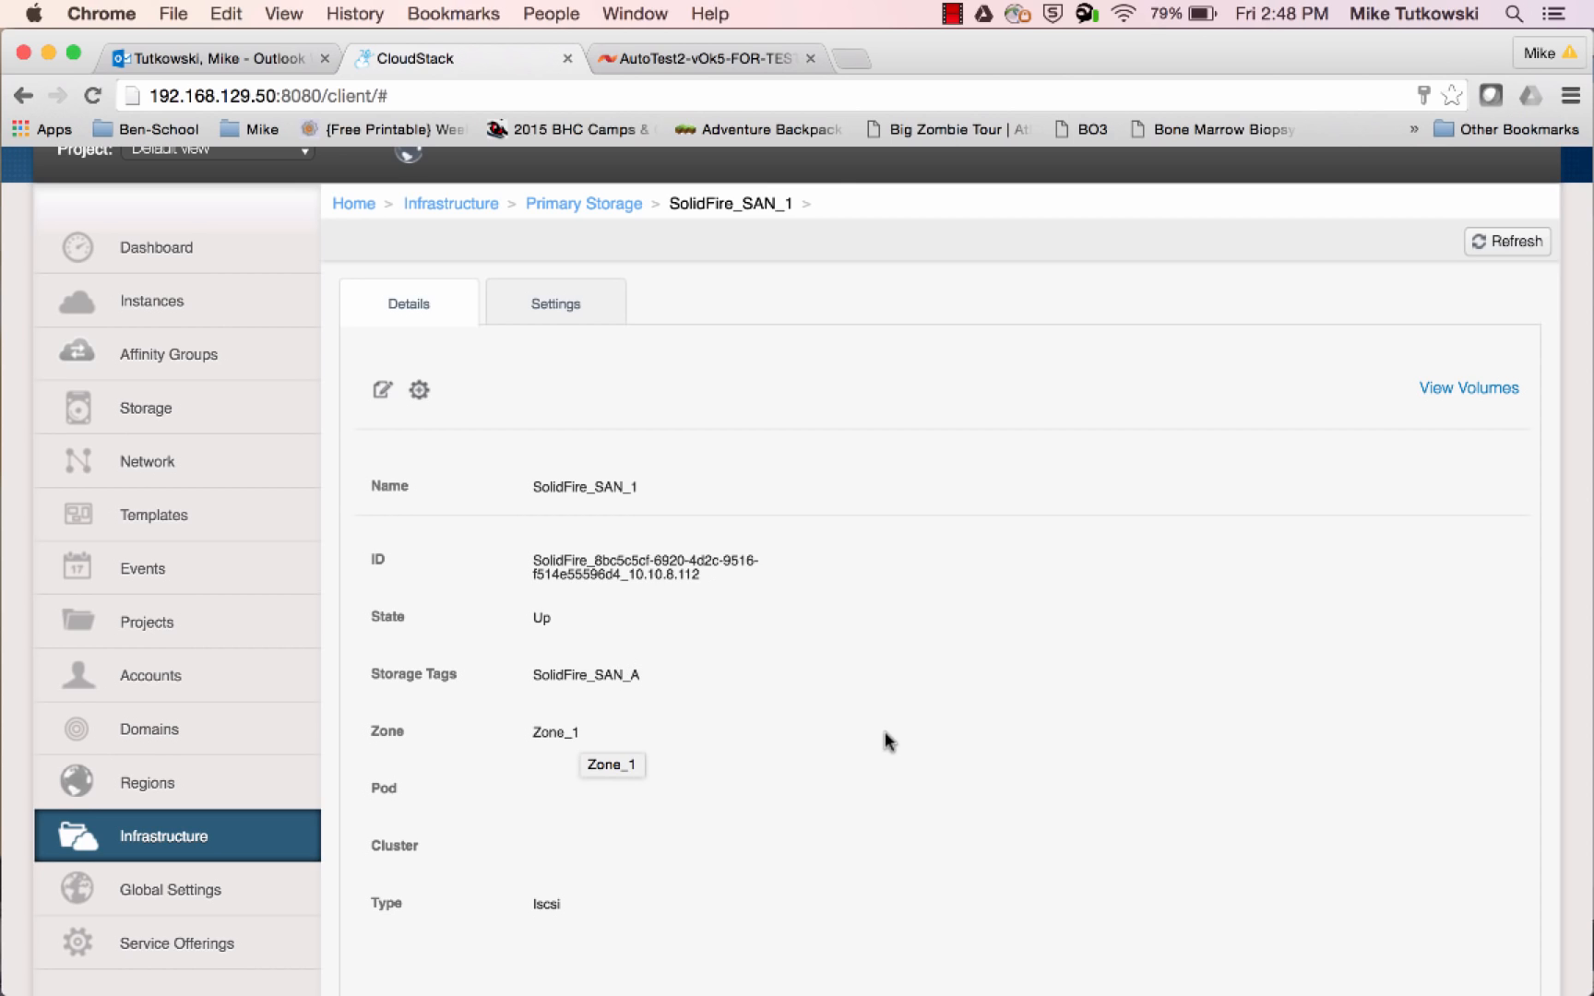
pyautogui.scroll(-2, 885, 734)
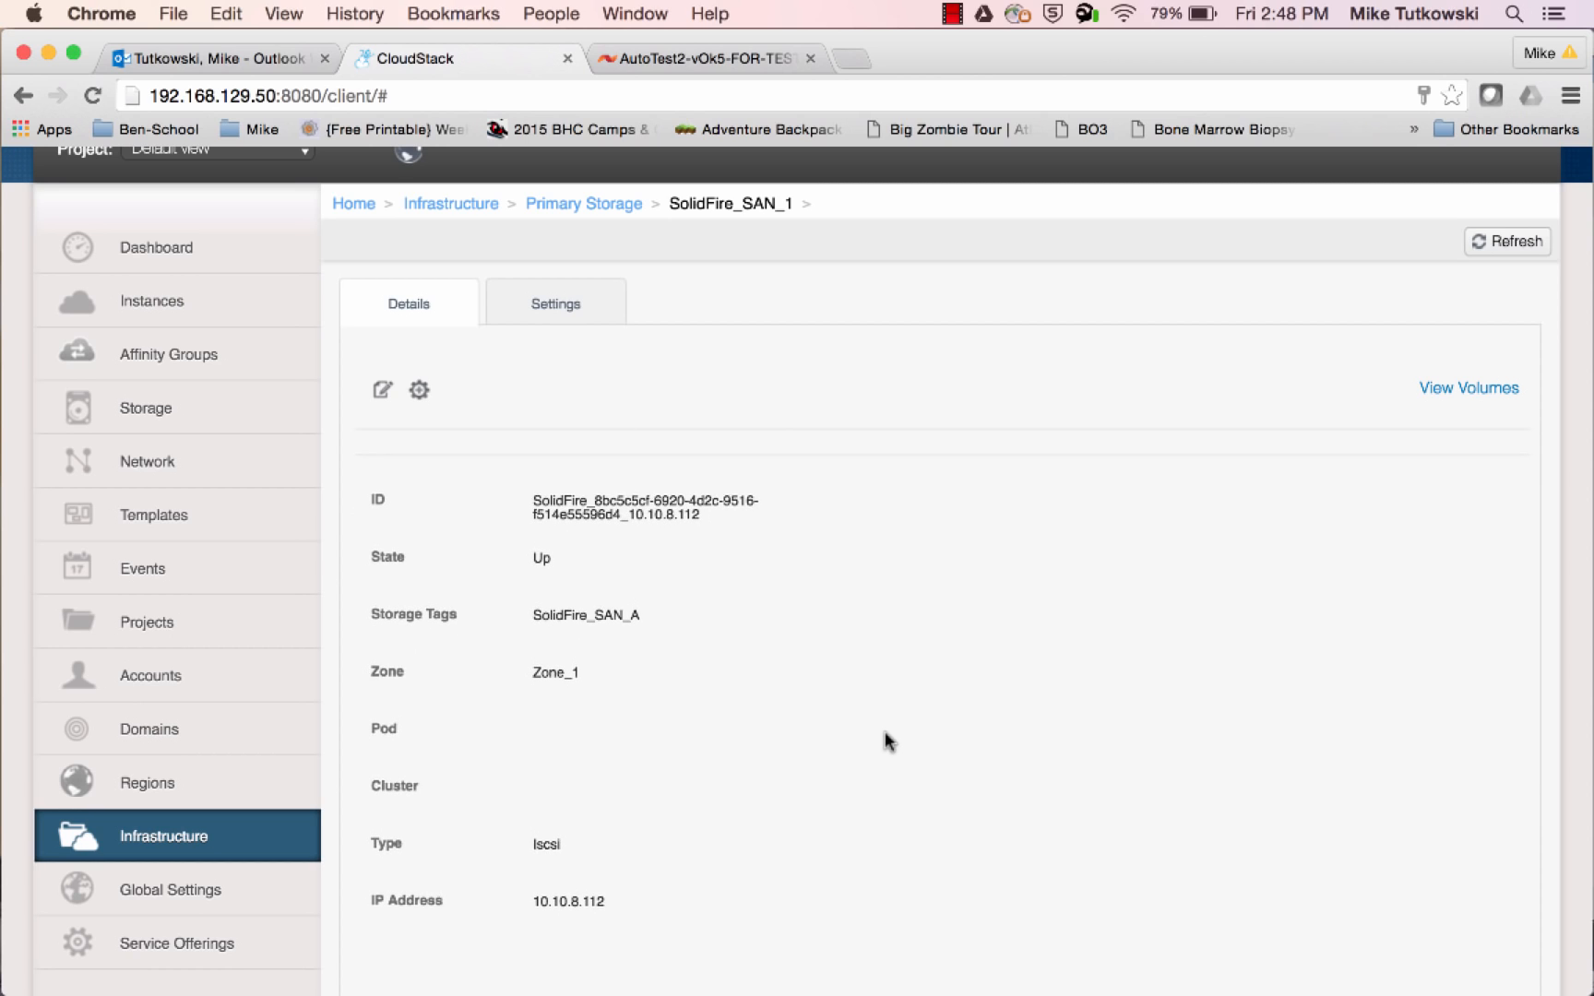
pyautogui.scroll(-1, 886, 739)
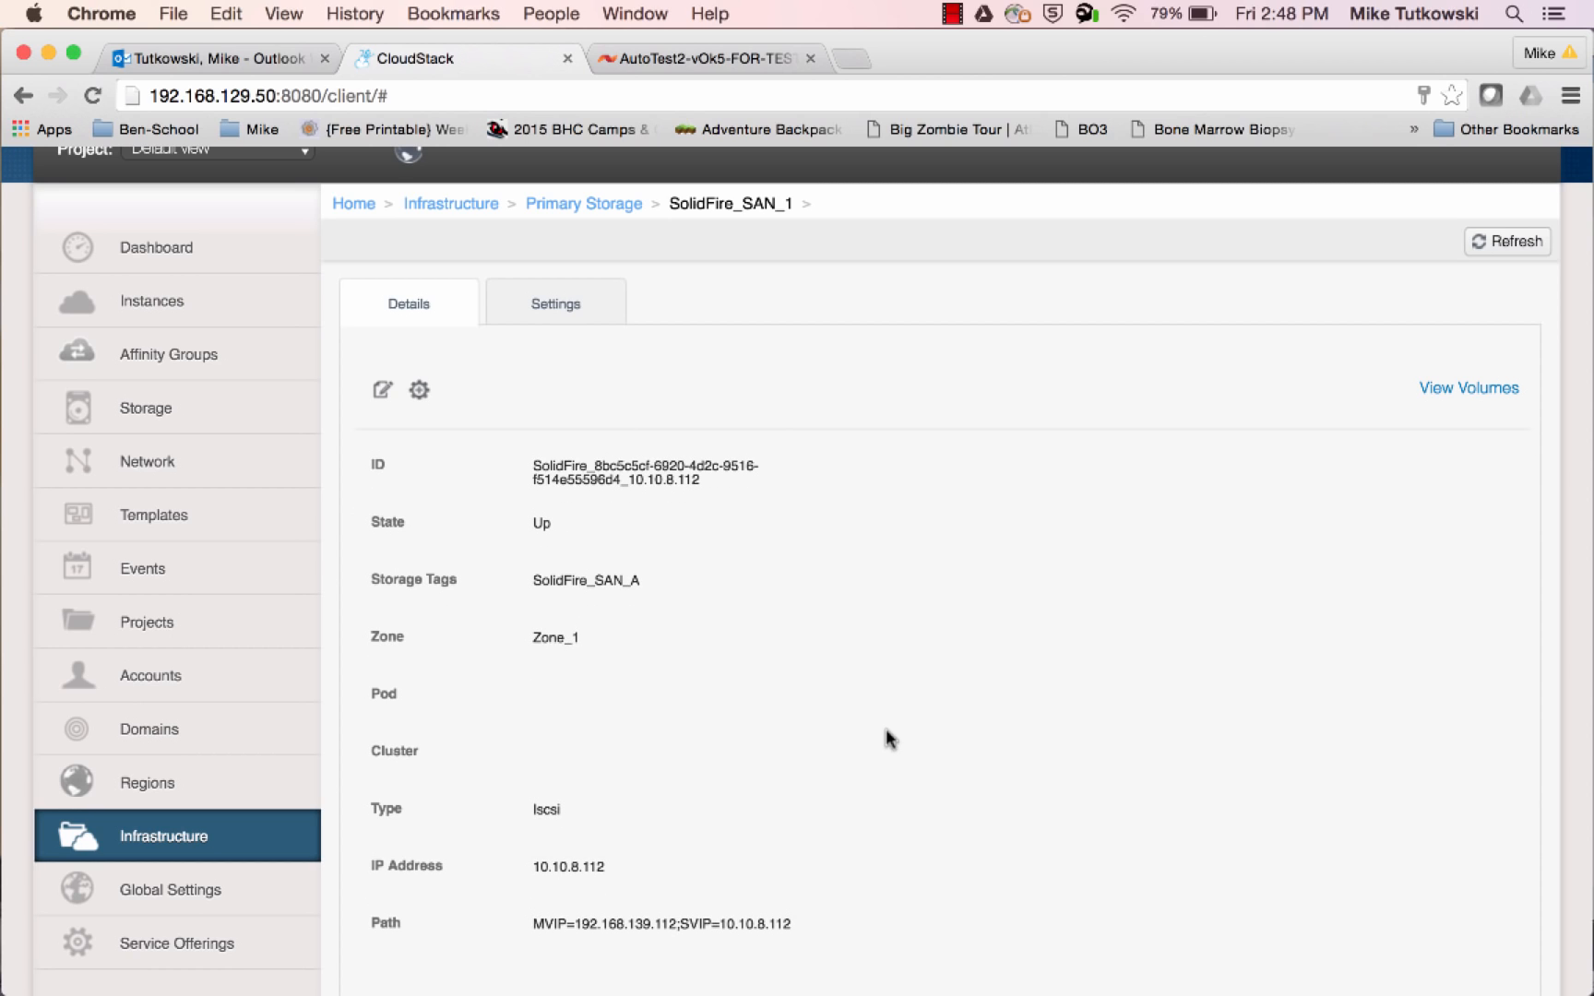
pyautogui.scroll(-3, 887, 739)
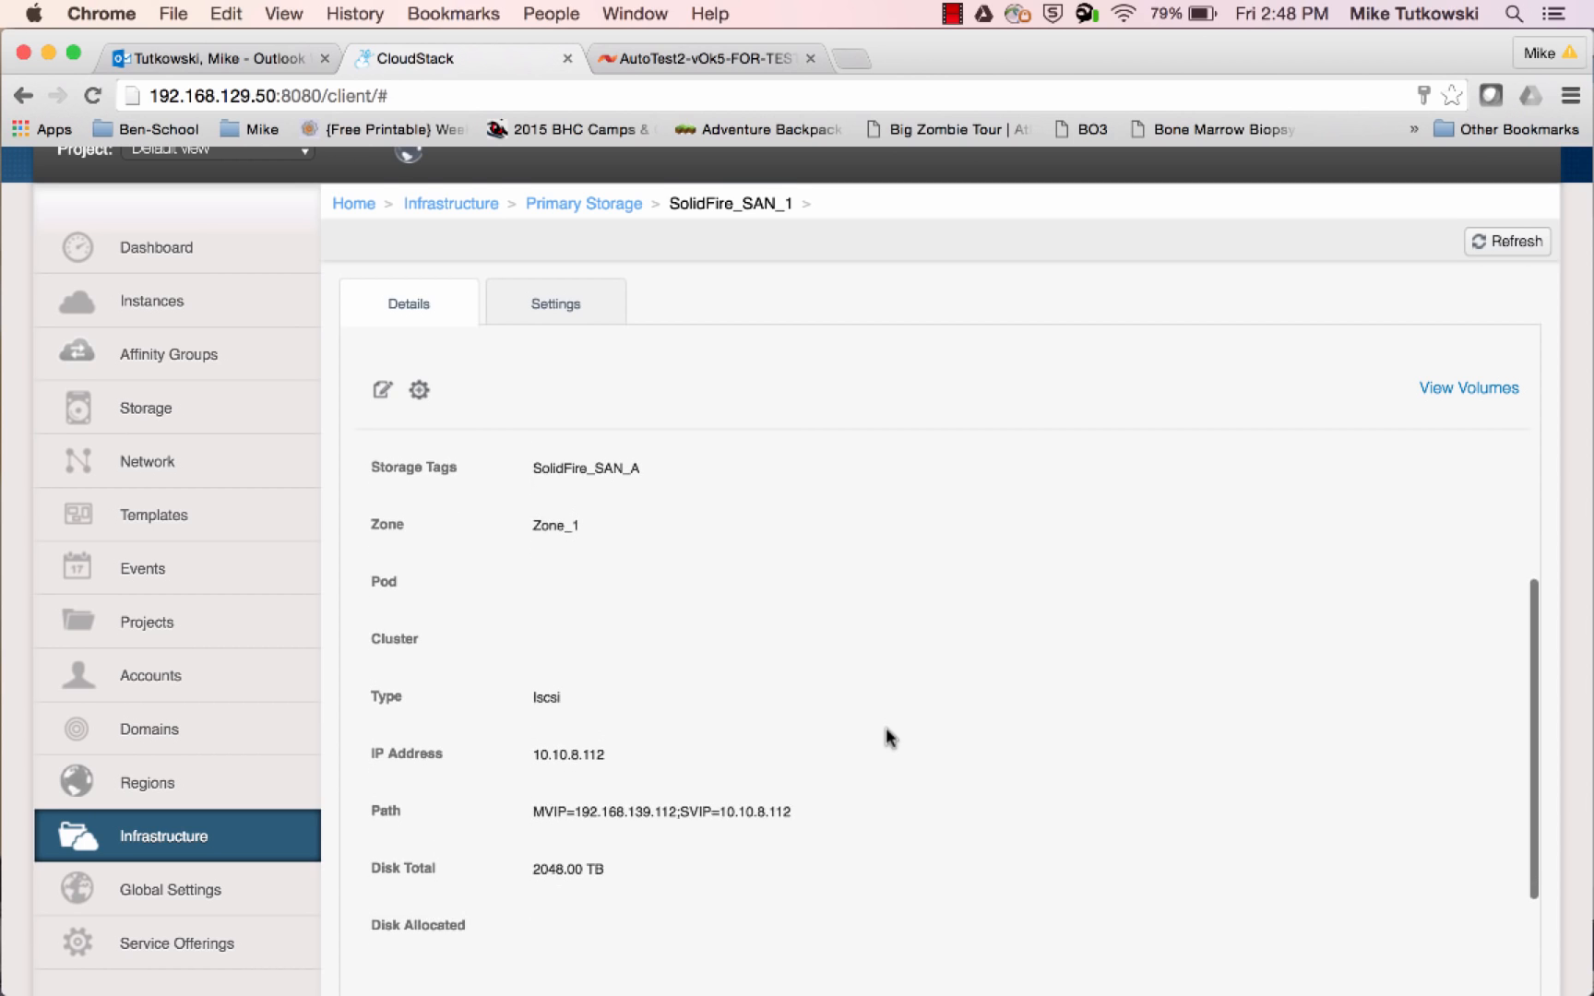
pyautogui.scroll(-3, 885, 738)
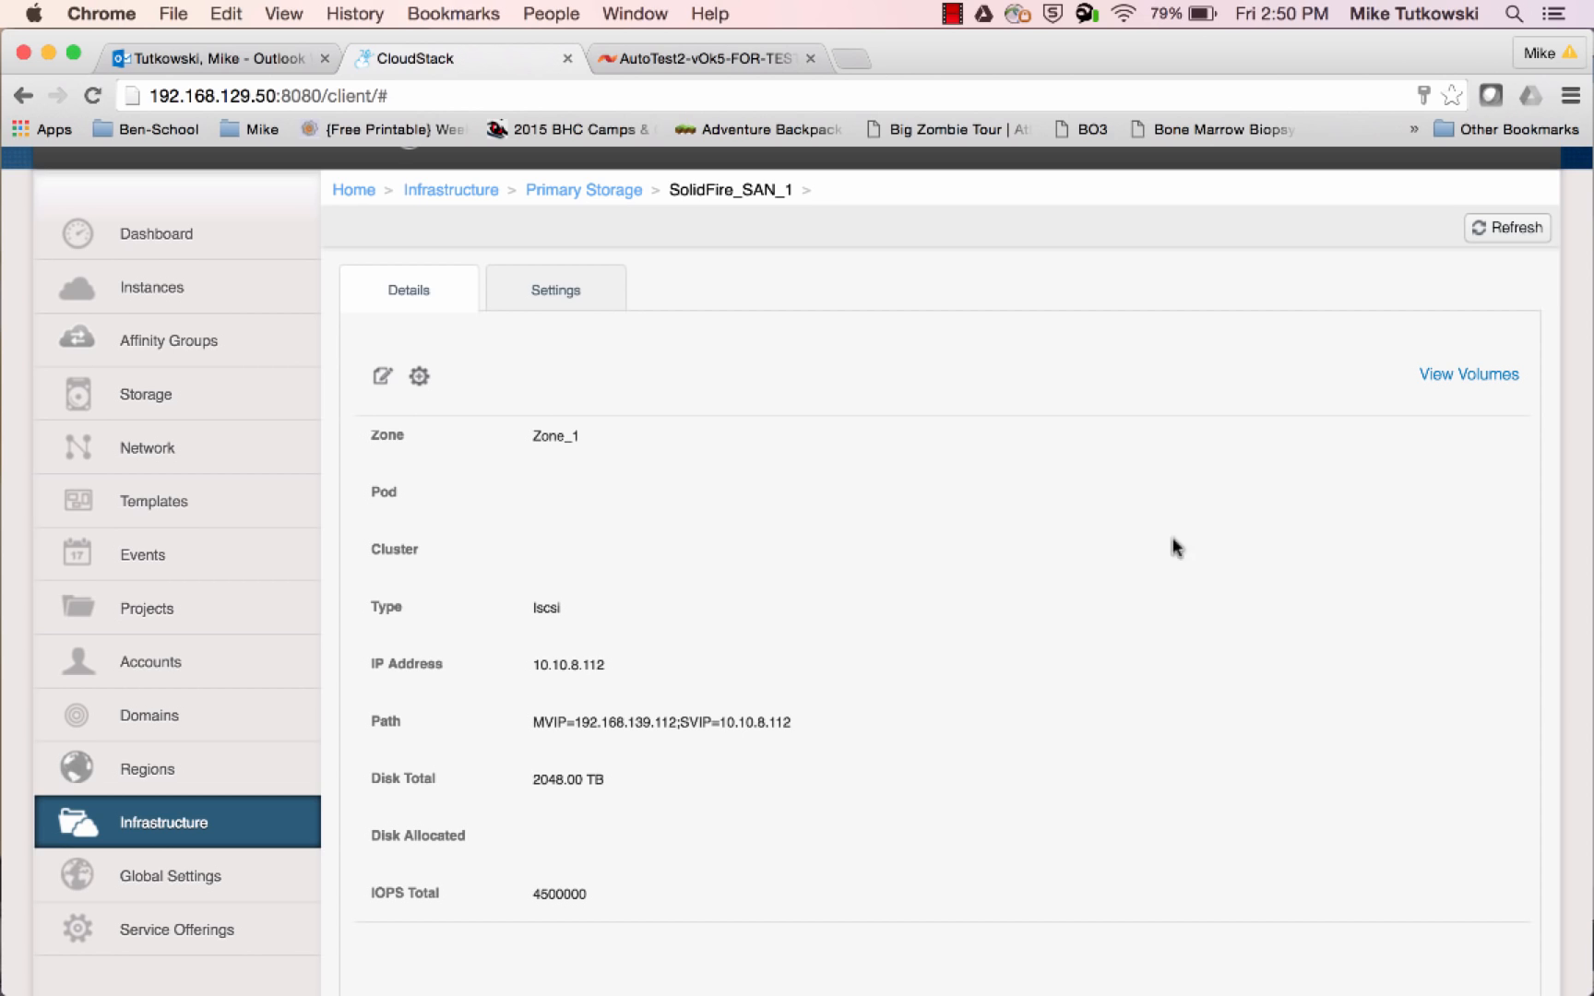
# Start a new compute offering under Service Offerings and name it SF CO 1
pyautogui.click(265, 922)
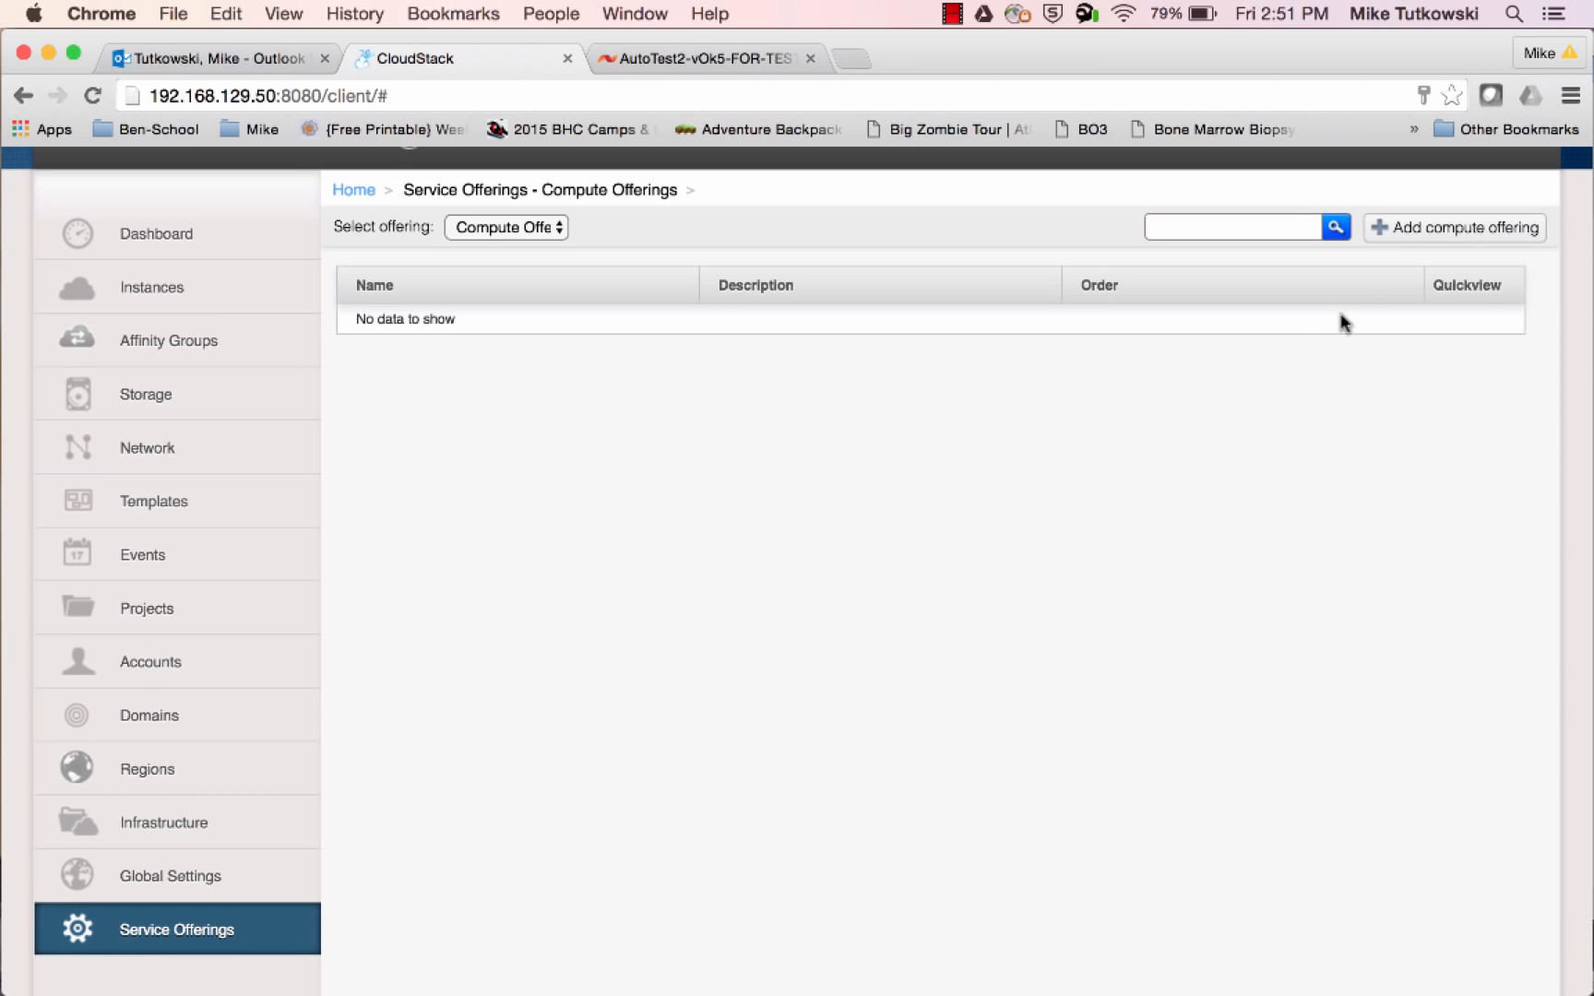
pyautogui.click(1424, 238)
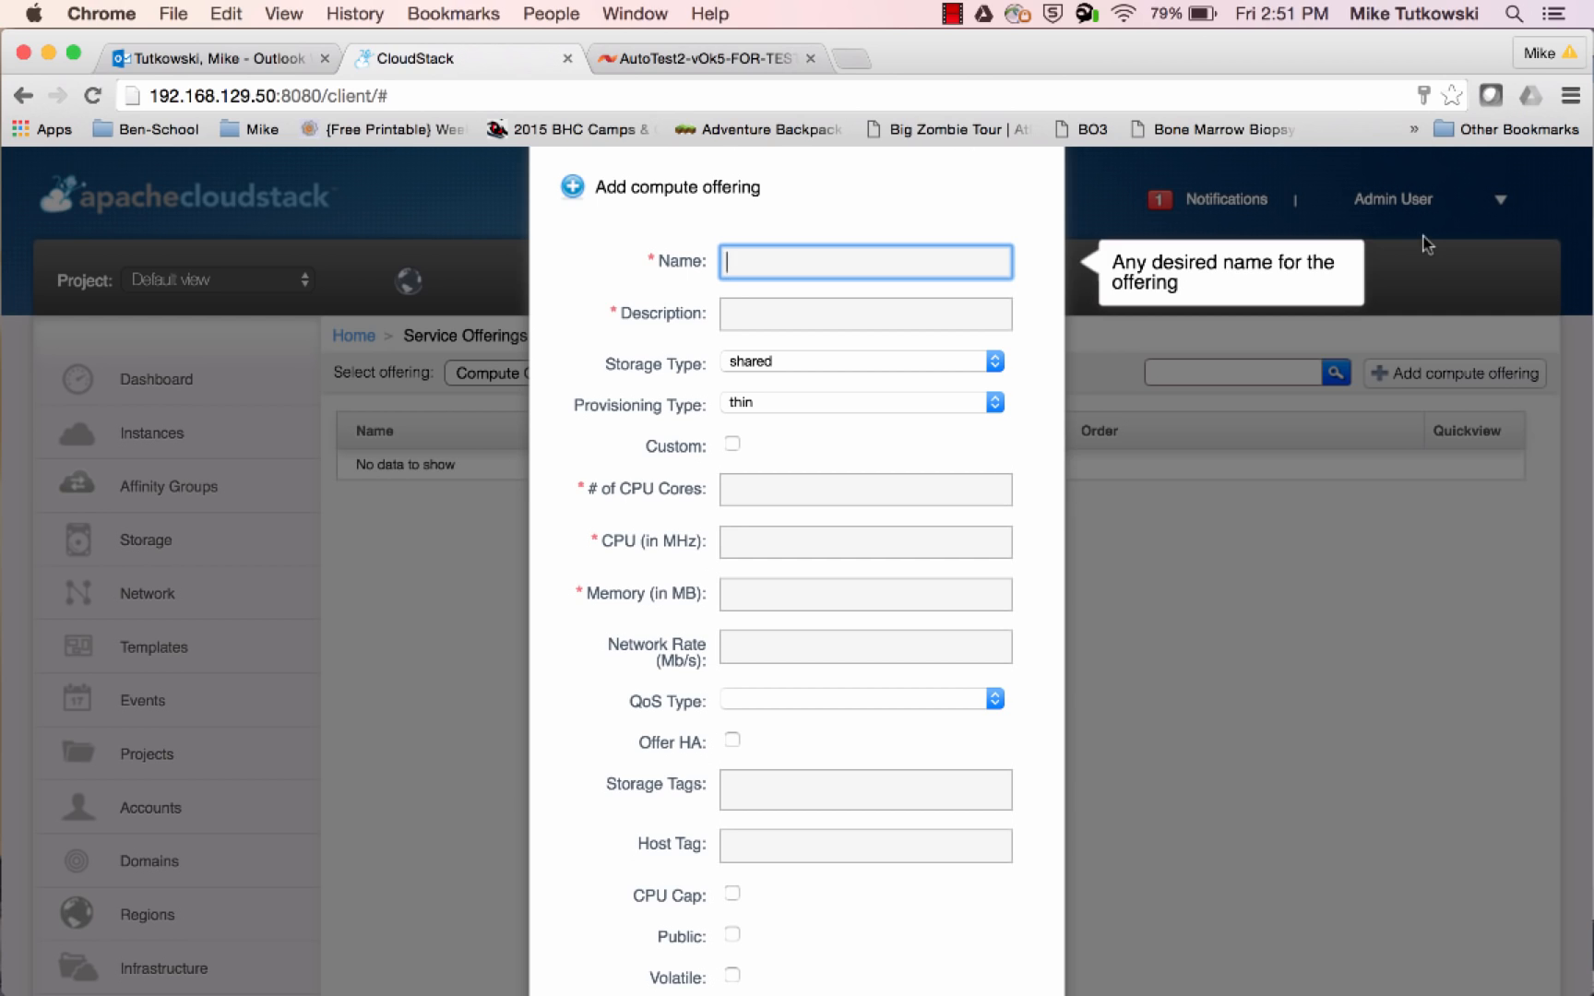
pyautogui.write('SF CO 1')
pyautogui.press('Tab')
# Enter "SF CO 1 (Min = 100; Max = 300)" as the compute offering's description
pyautogui.write('SF')
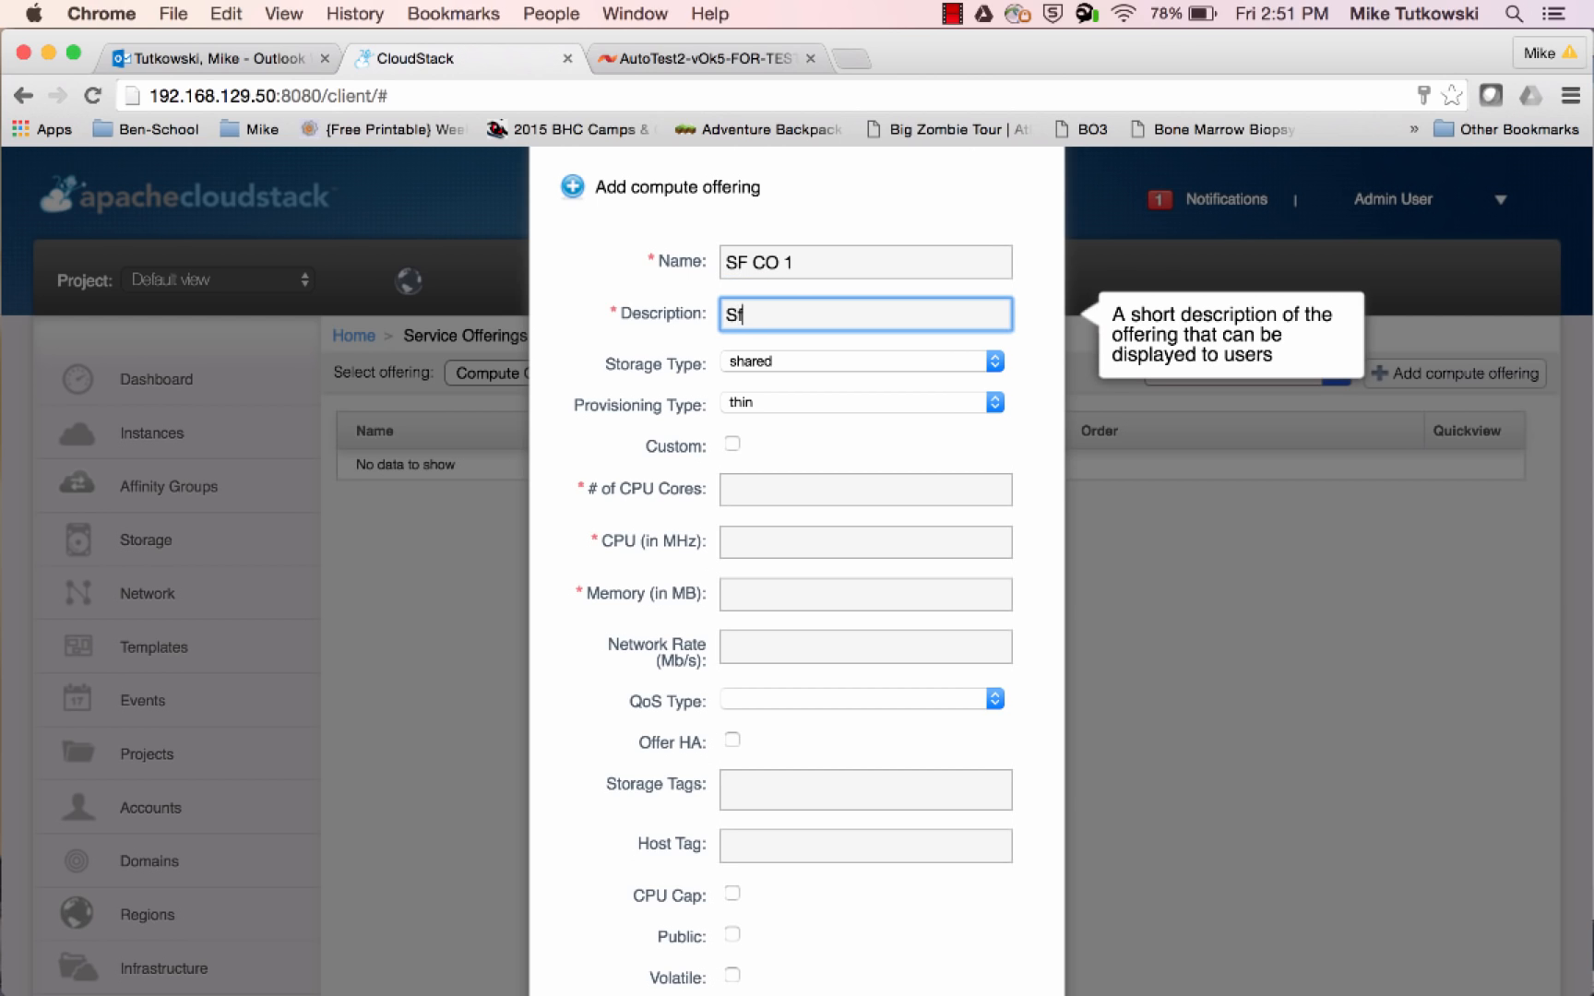
pyautogui.write(' C')
pyautogui.press('BackSpace')
pyautogui.press('BackSpace')
pyautogui.press('BackSpace')
pyautogui.write('F CO 1 (Min =')
pyautogui.write('100')
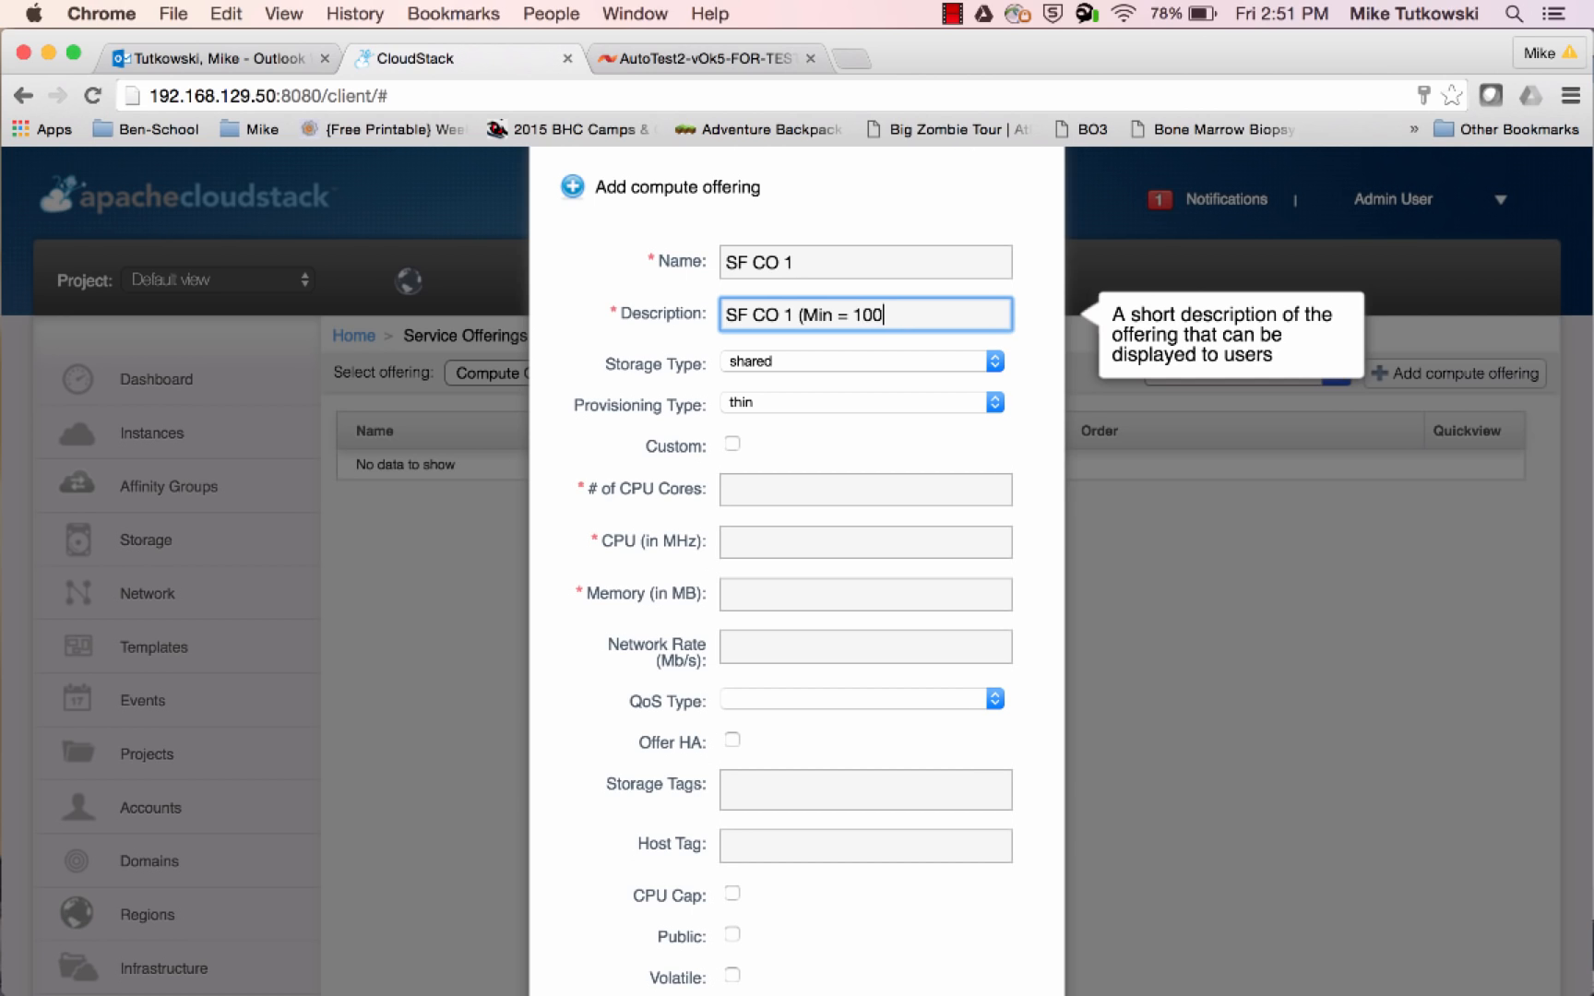
pyautogui.write('; Max = 300)')
# Give the compute offering 1 CPU core, a CPU speed of 200 MHz and 128 MB of memory
pyautogui.click(946, 489)
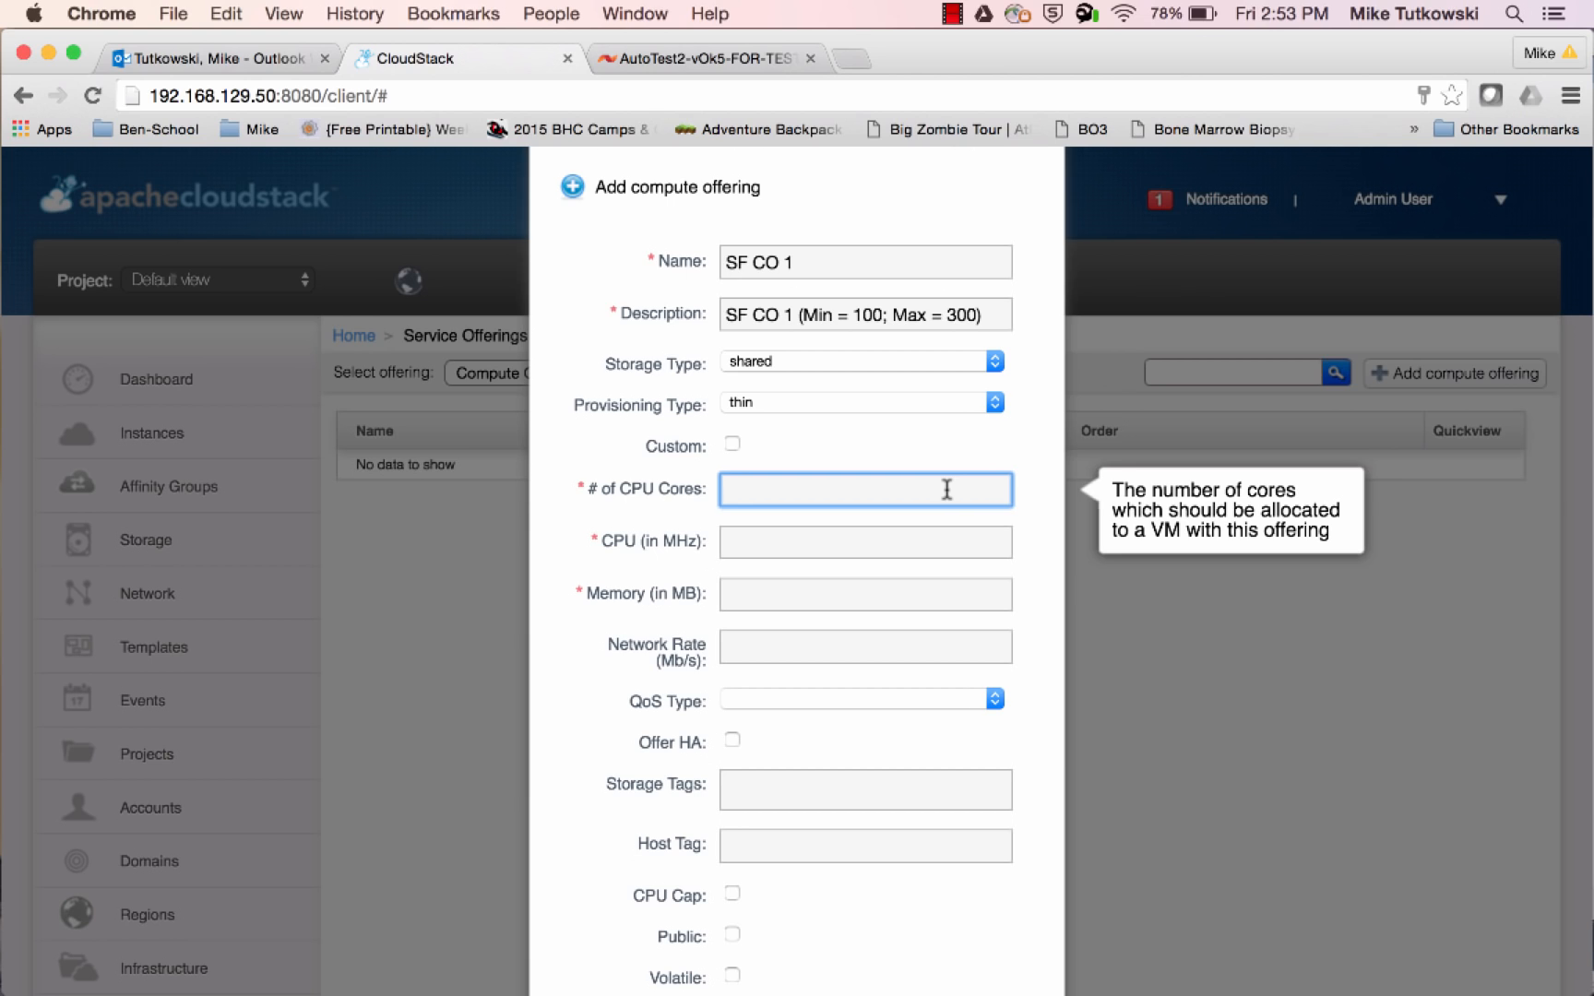
pyautogui.write('1')
pyautogui.press('Tab')
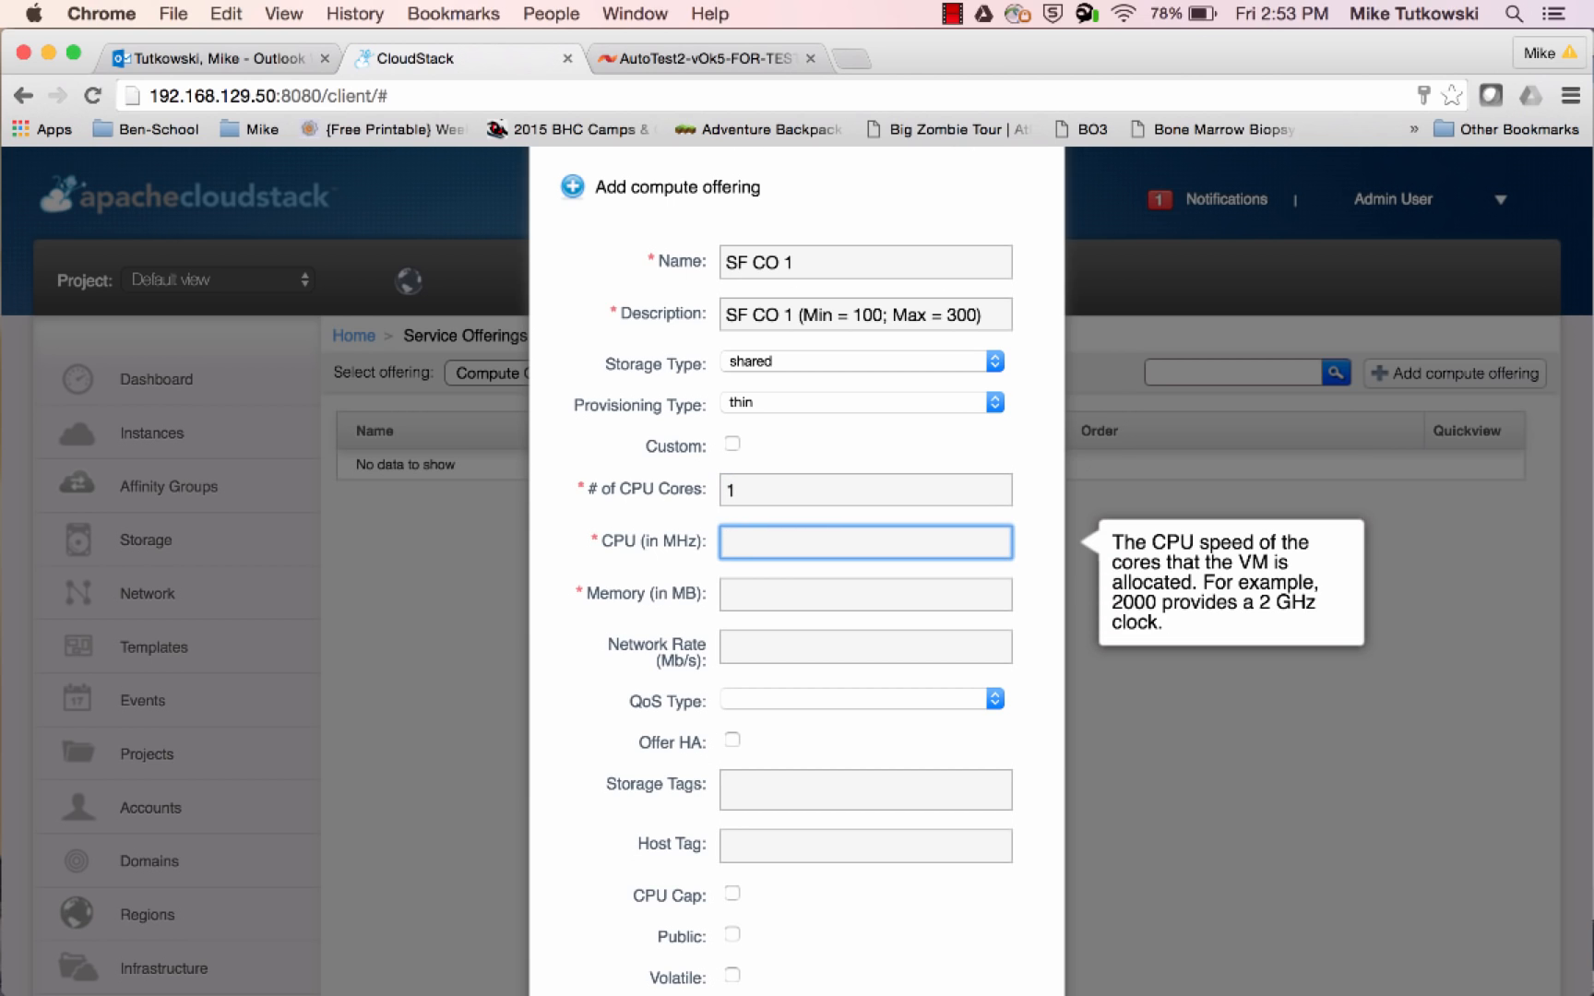
pyautogui.write('200')
pyautogui.press('Tab')
pyautogui.write('128')
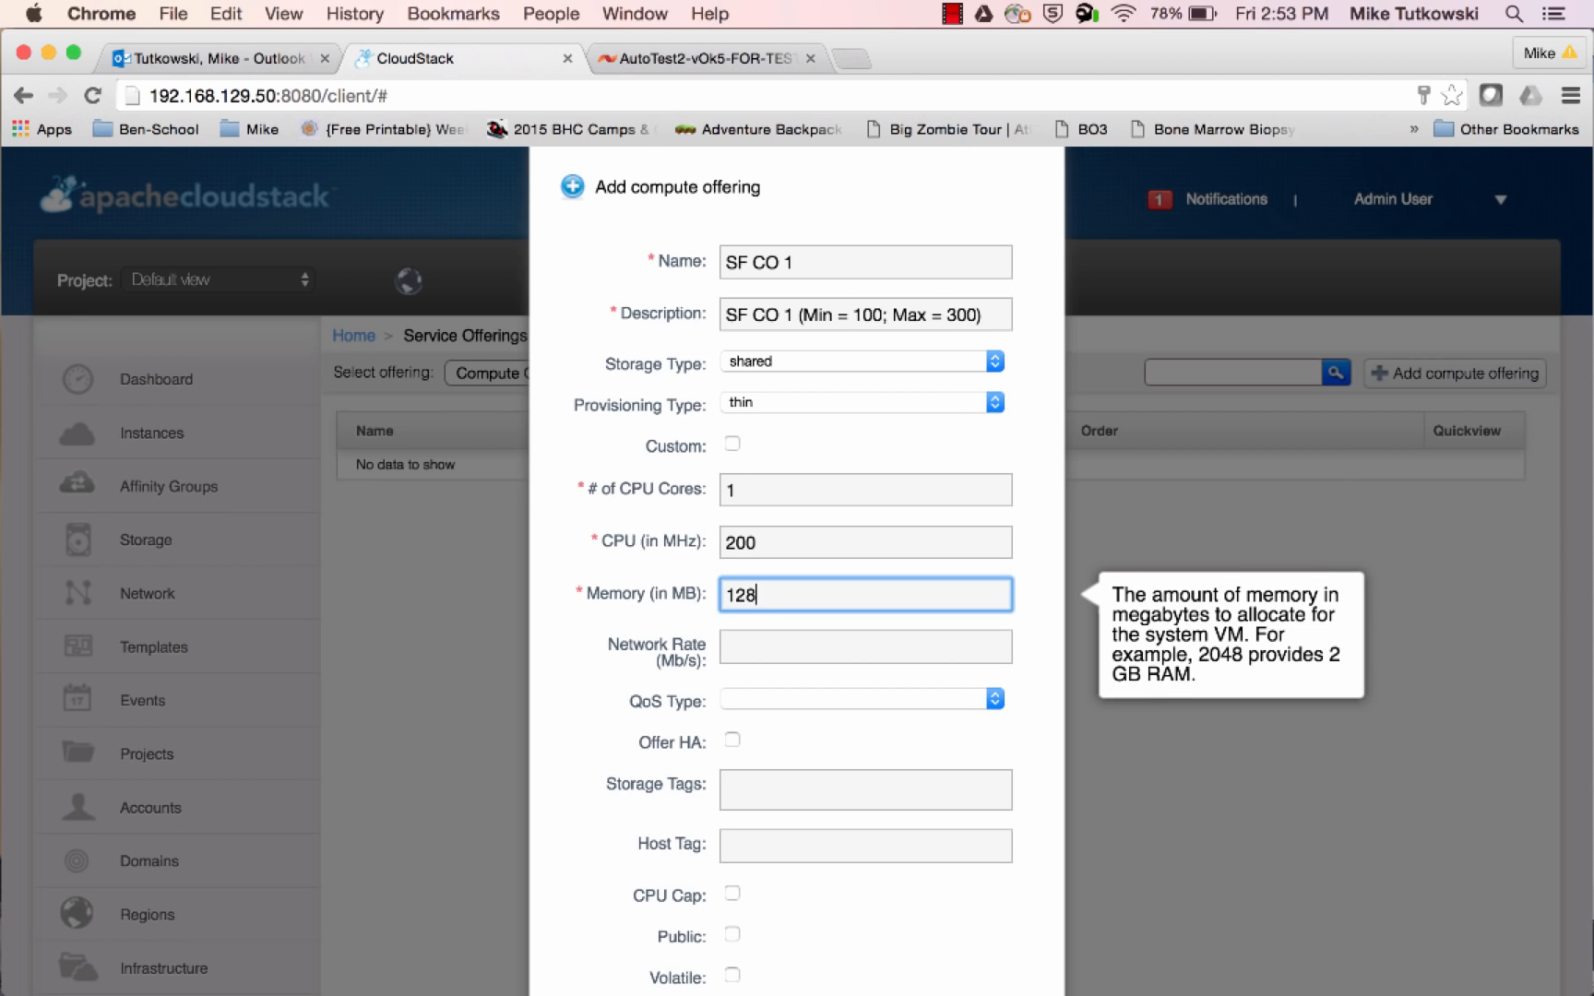
pyautogui.click(1022, 574)
# Set the compute offering's QoS type to storage, with Custom IOPS left disabled
pyautogui.scroll(-5, 1024, 574)
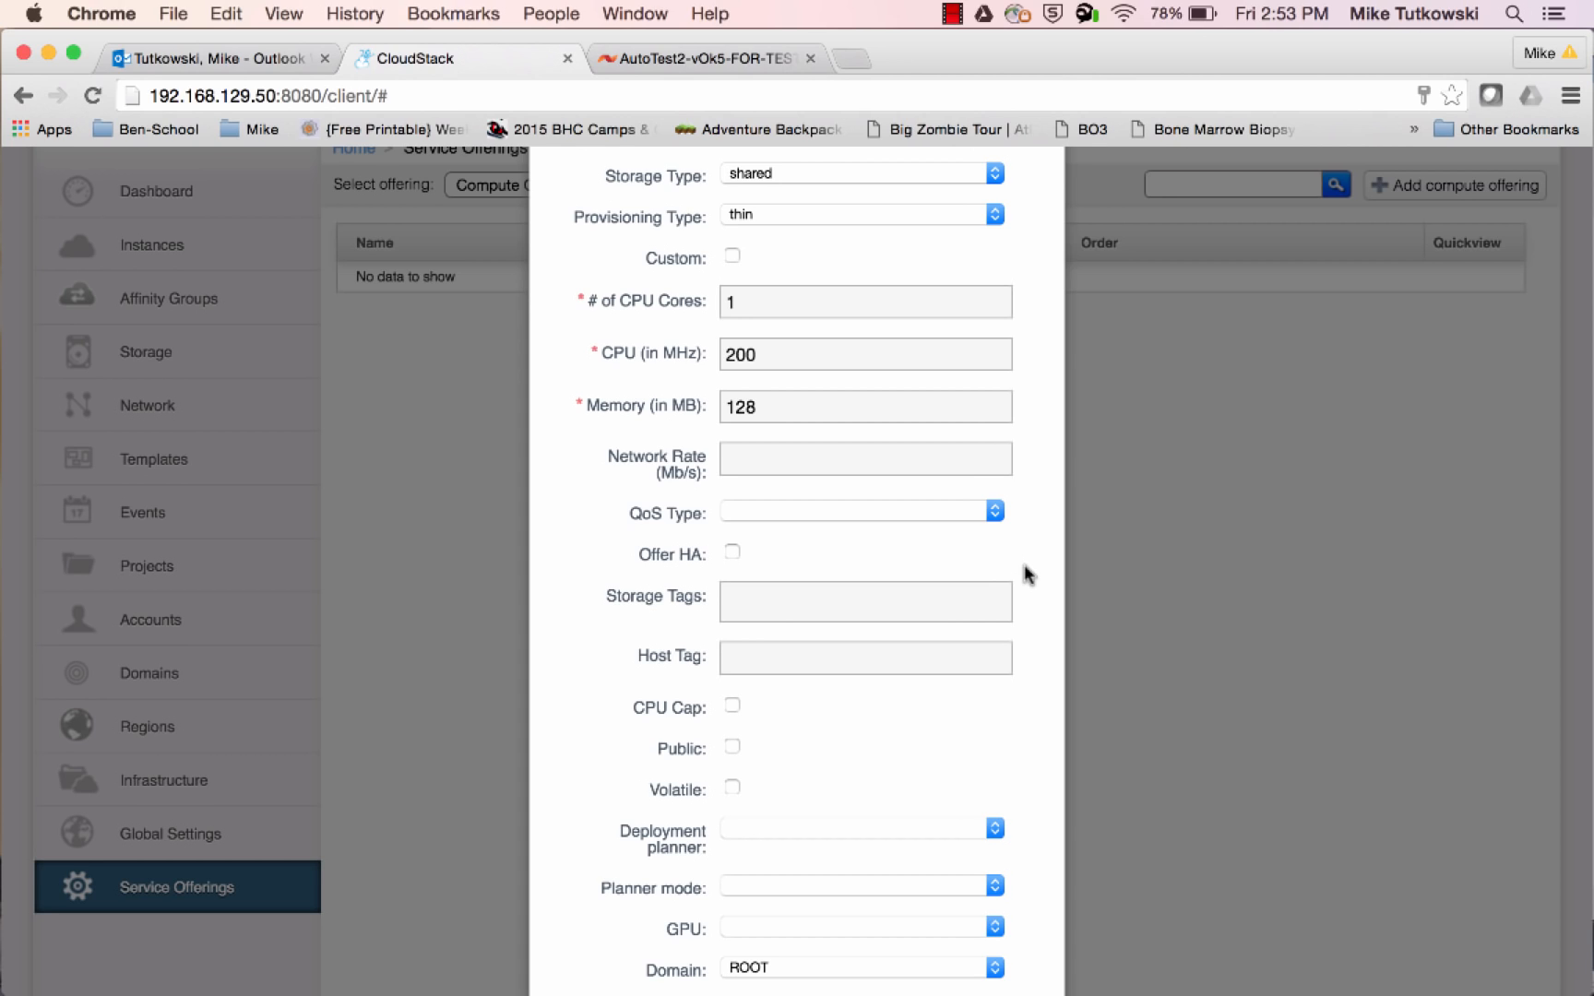
pyautogui.click(931, 522)
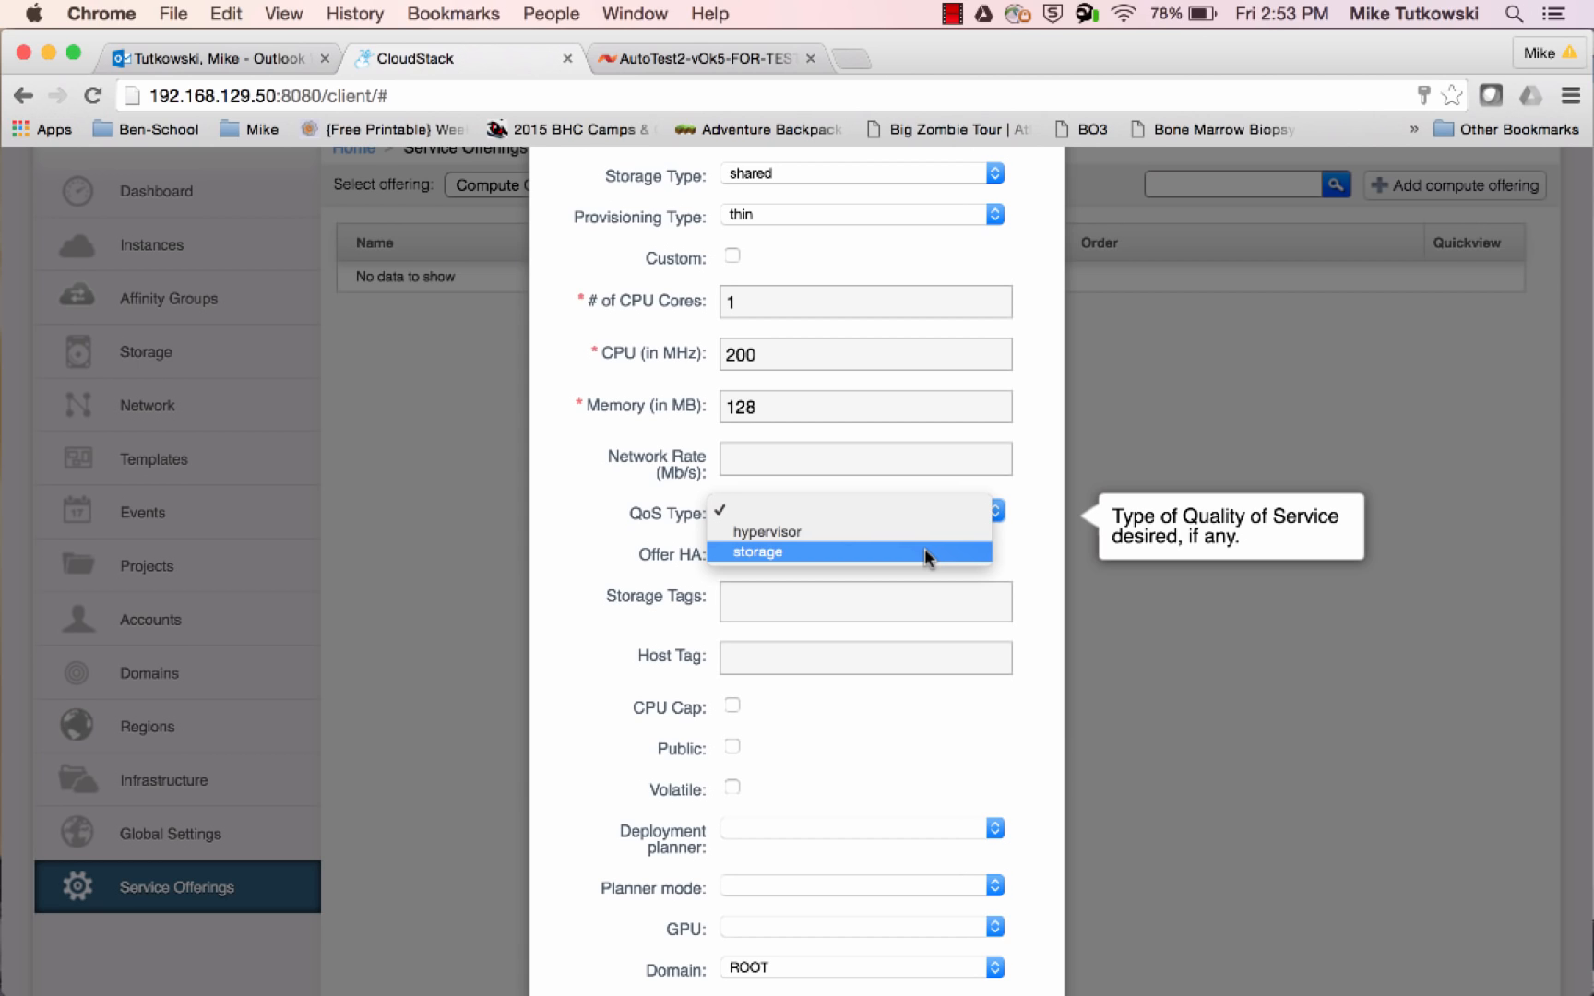
pyautogui.click(926, 551)
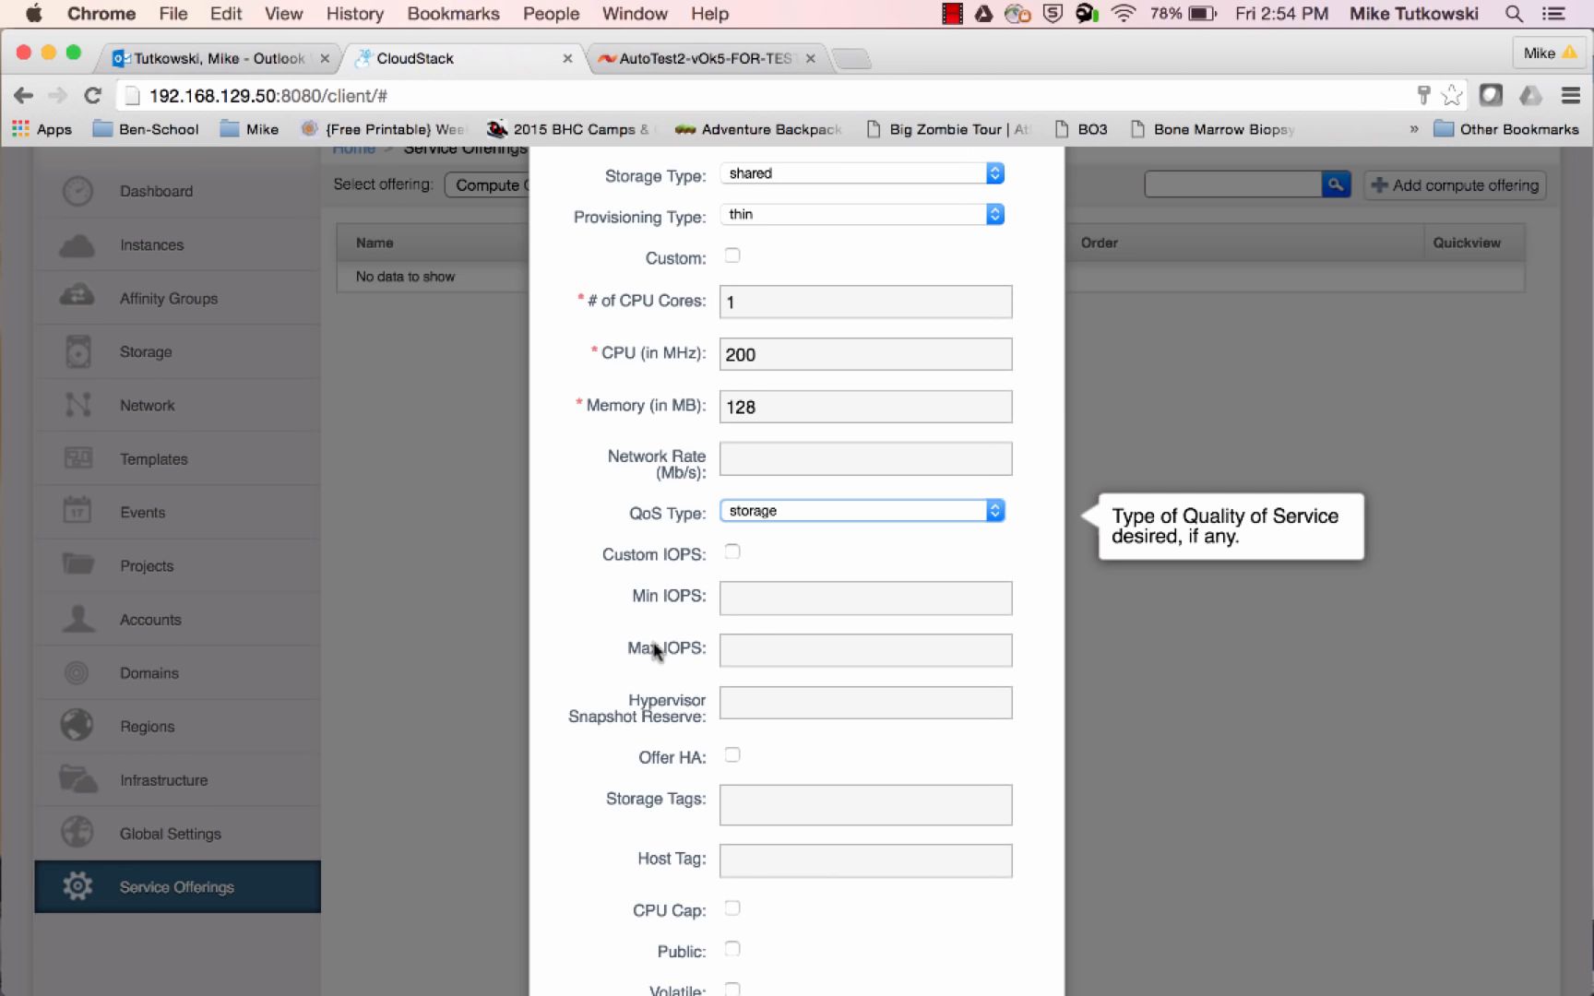
pyautogui.click(733, 552)
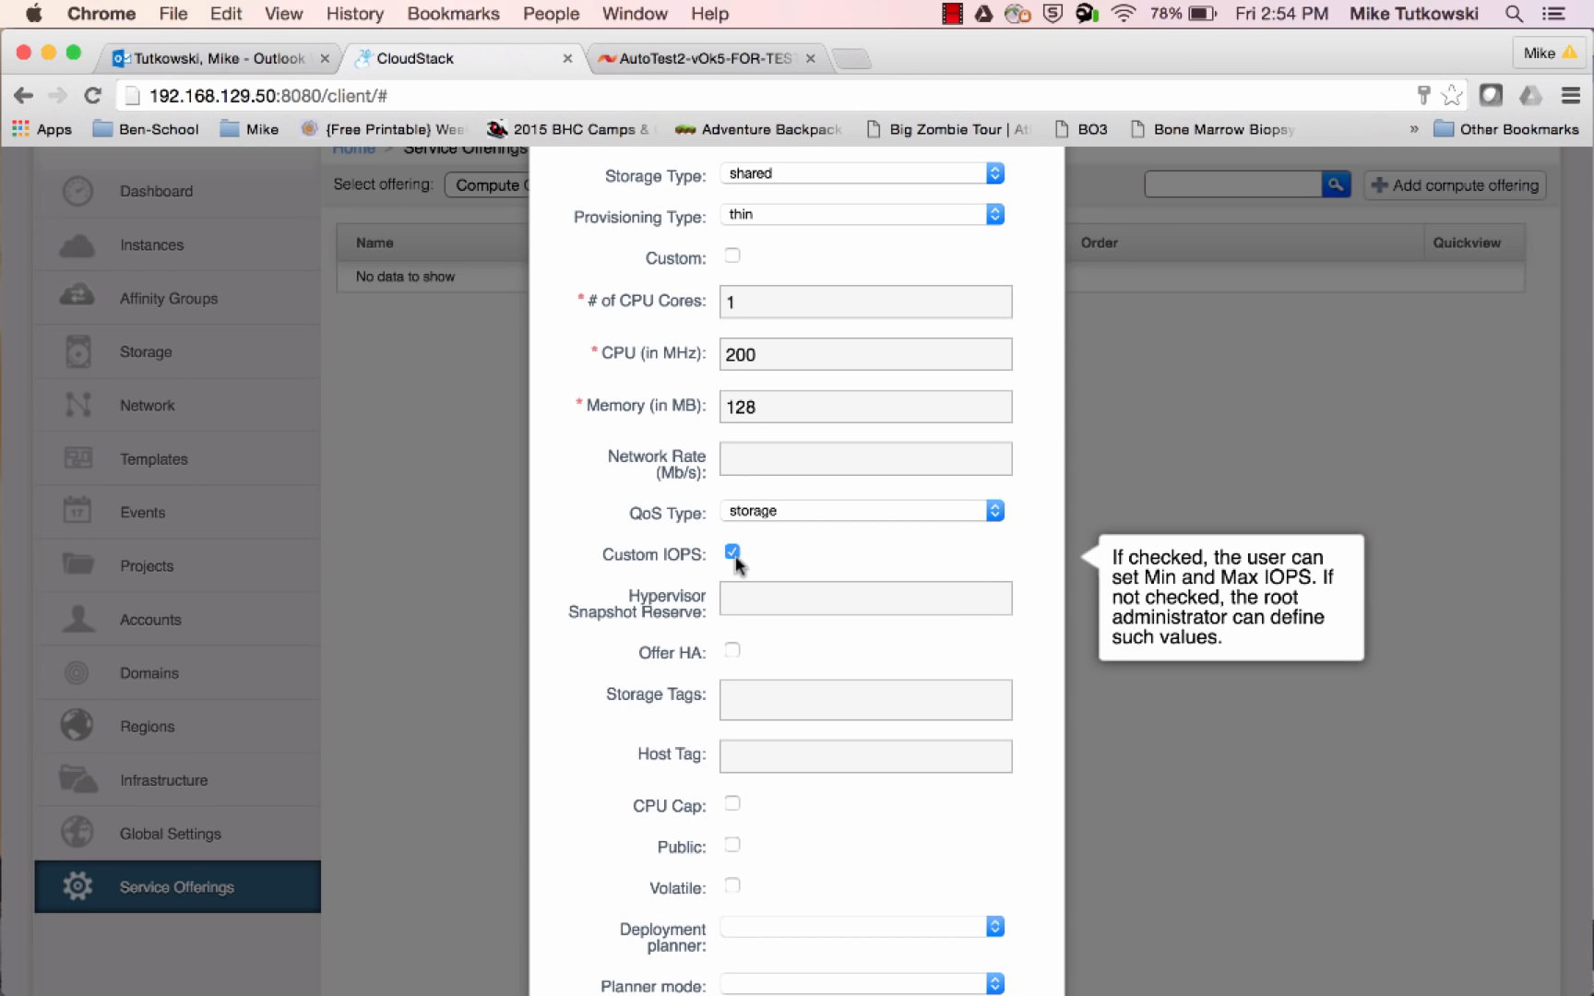
pyautogui.click(733, 552)
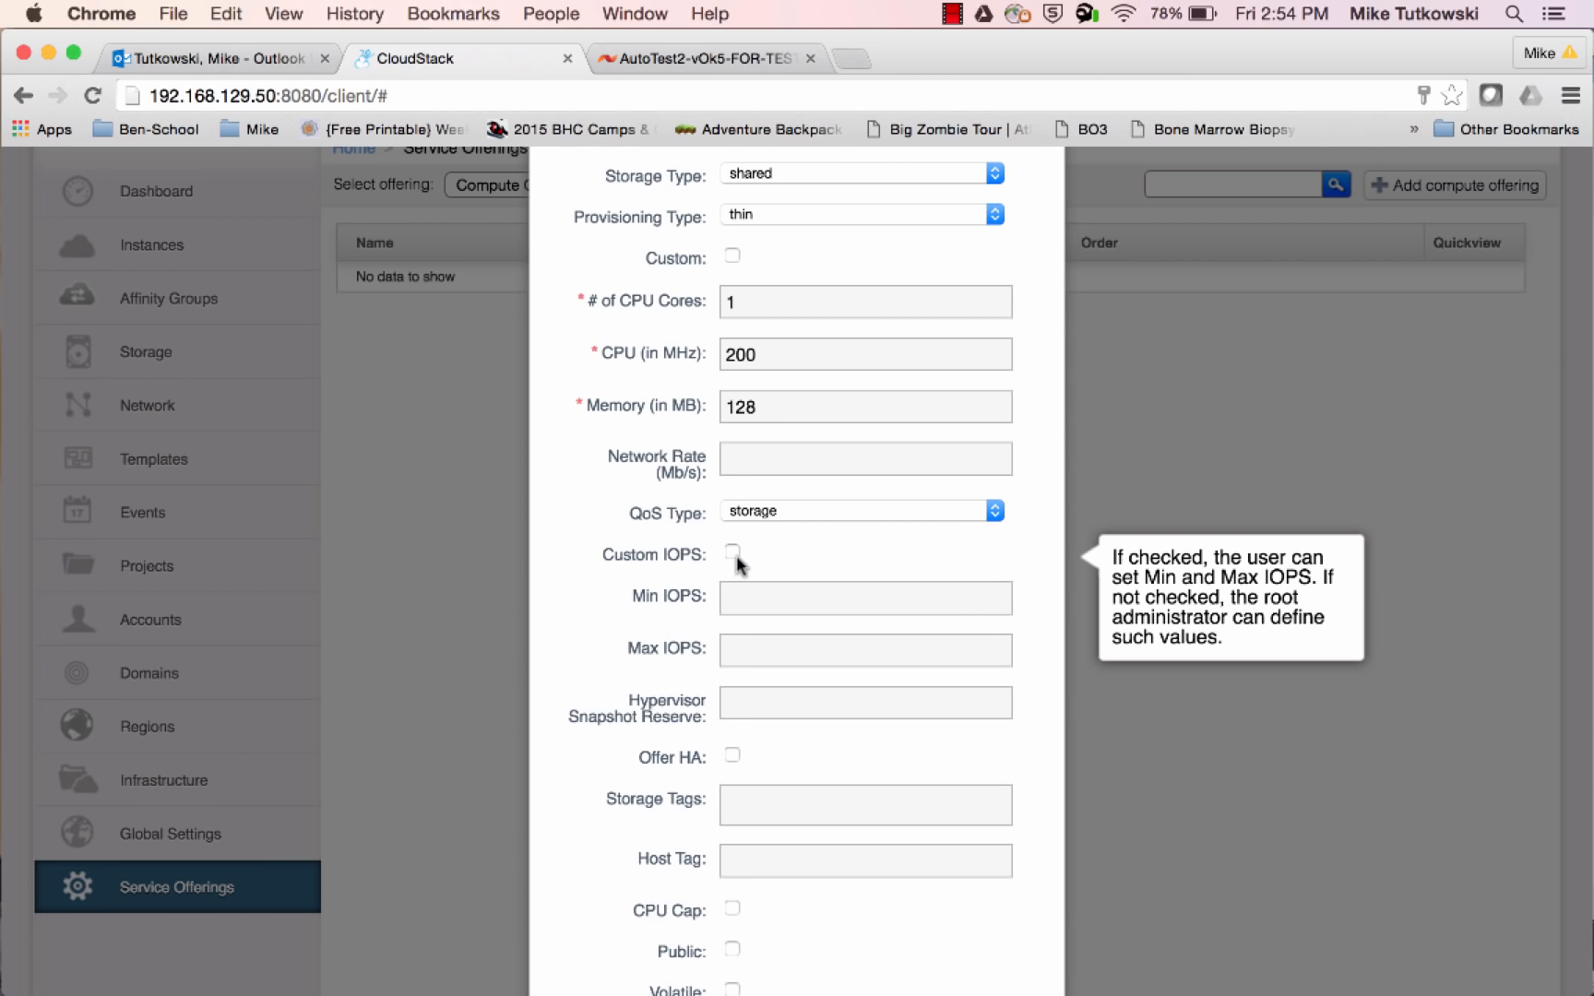
# Set the compute offering's Min IOPS to 100 and Max IOPS to 300
pyautogui.click(758, 591)
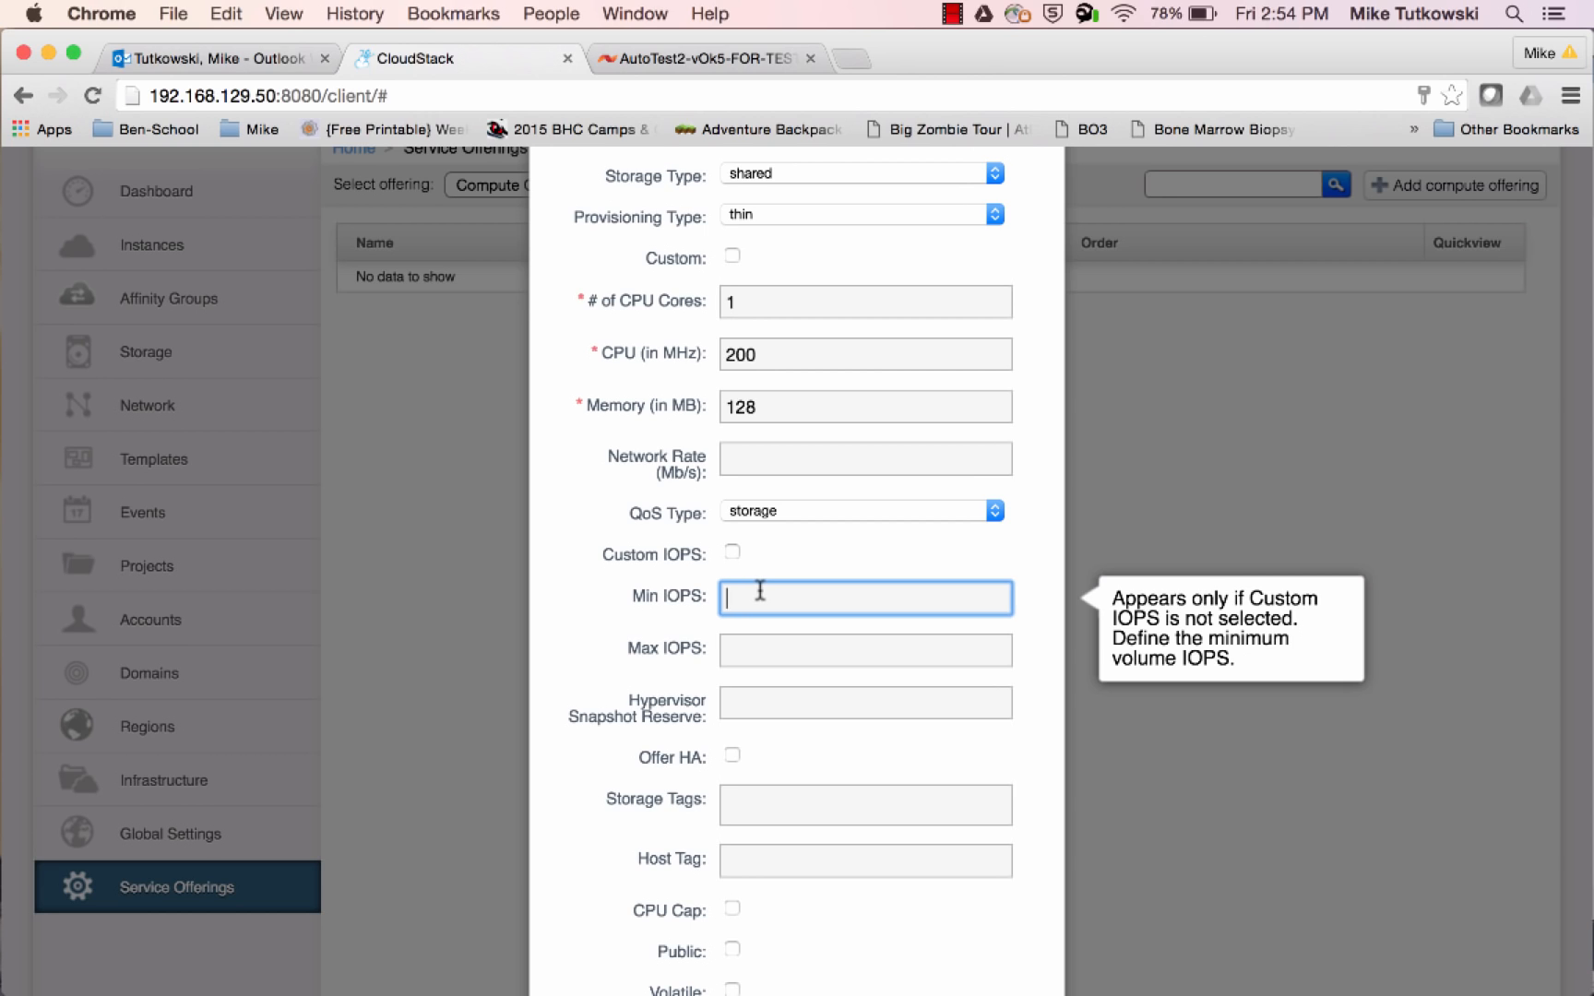
pyautogui.write('100')
pyautogui.press('Tab')
pyautogui.write('300')
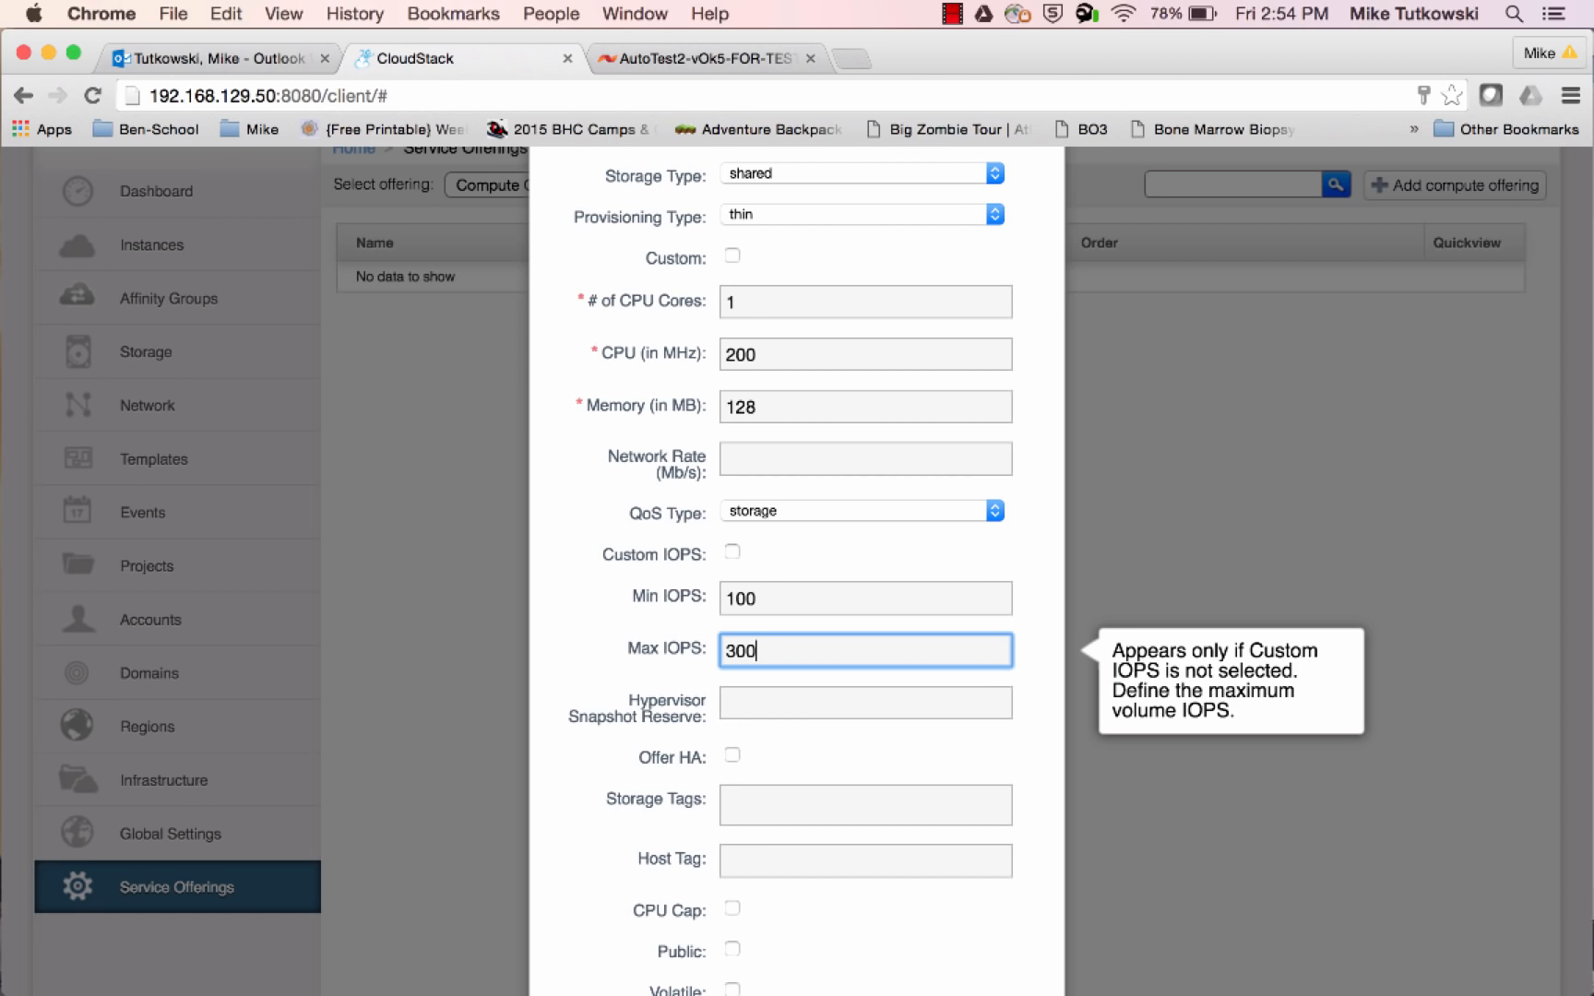
# Set the compute offering's Hypervisor Snapshot Reserve to 200 percent
pyautogui.click(829, 702)
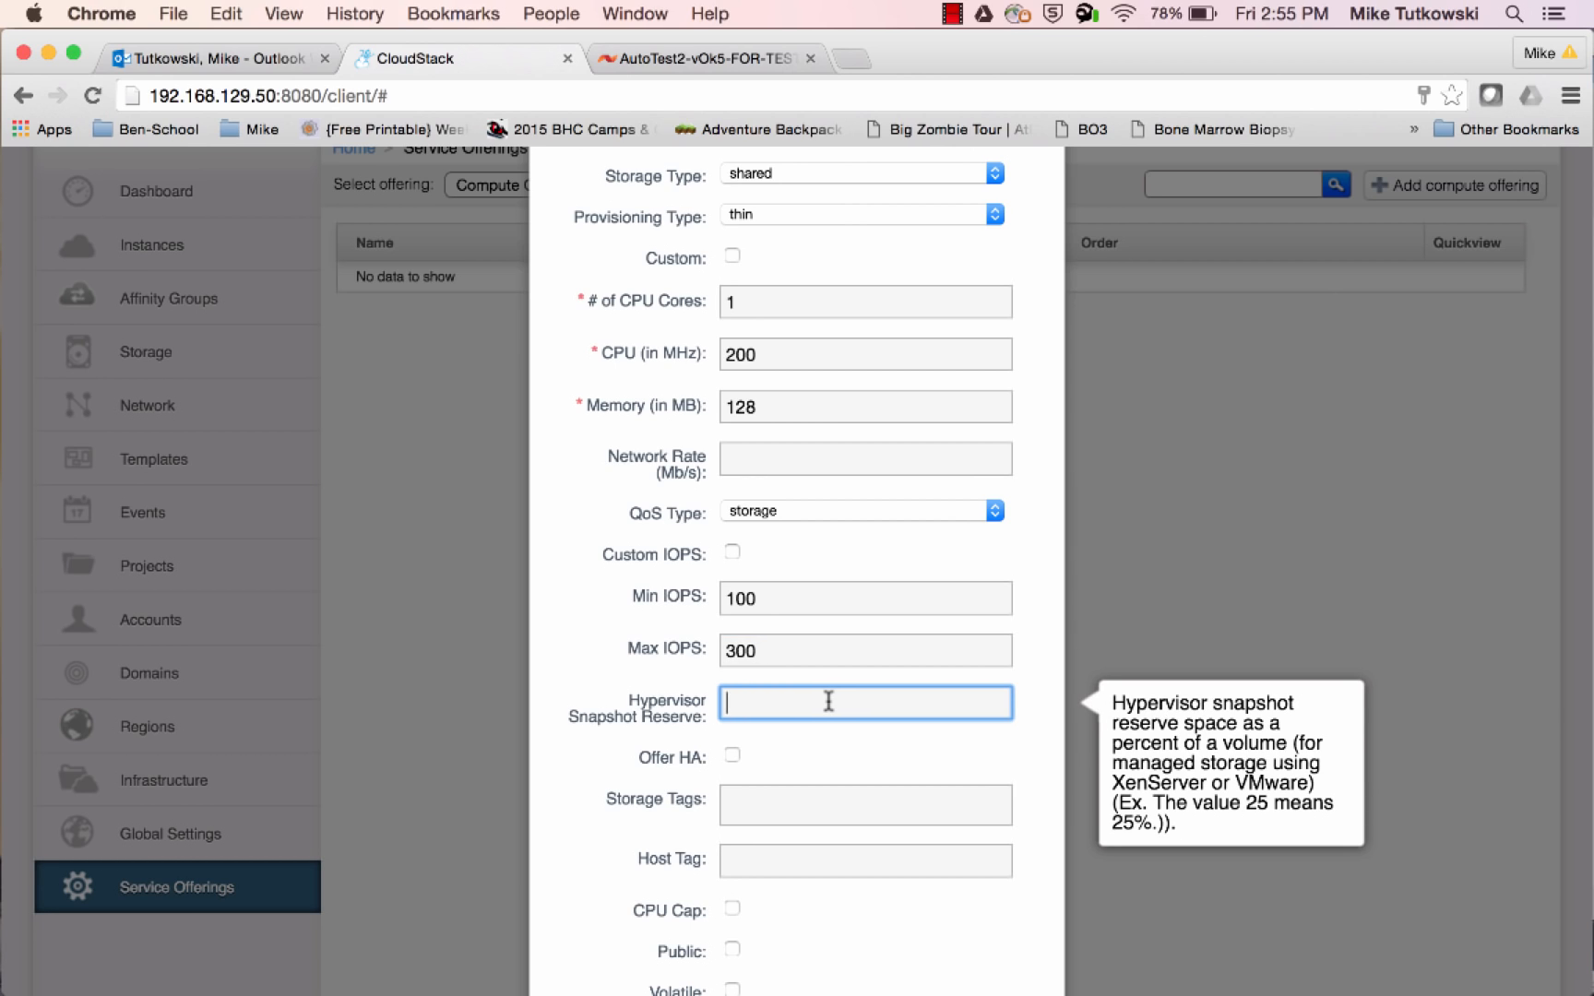
pyautogui.write('200')
pyautogui.click(984, 754)
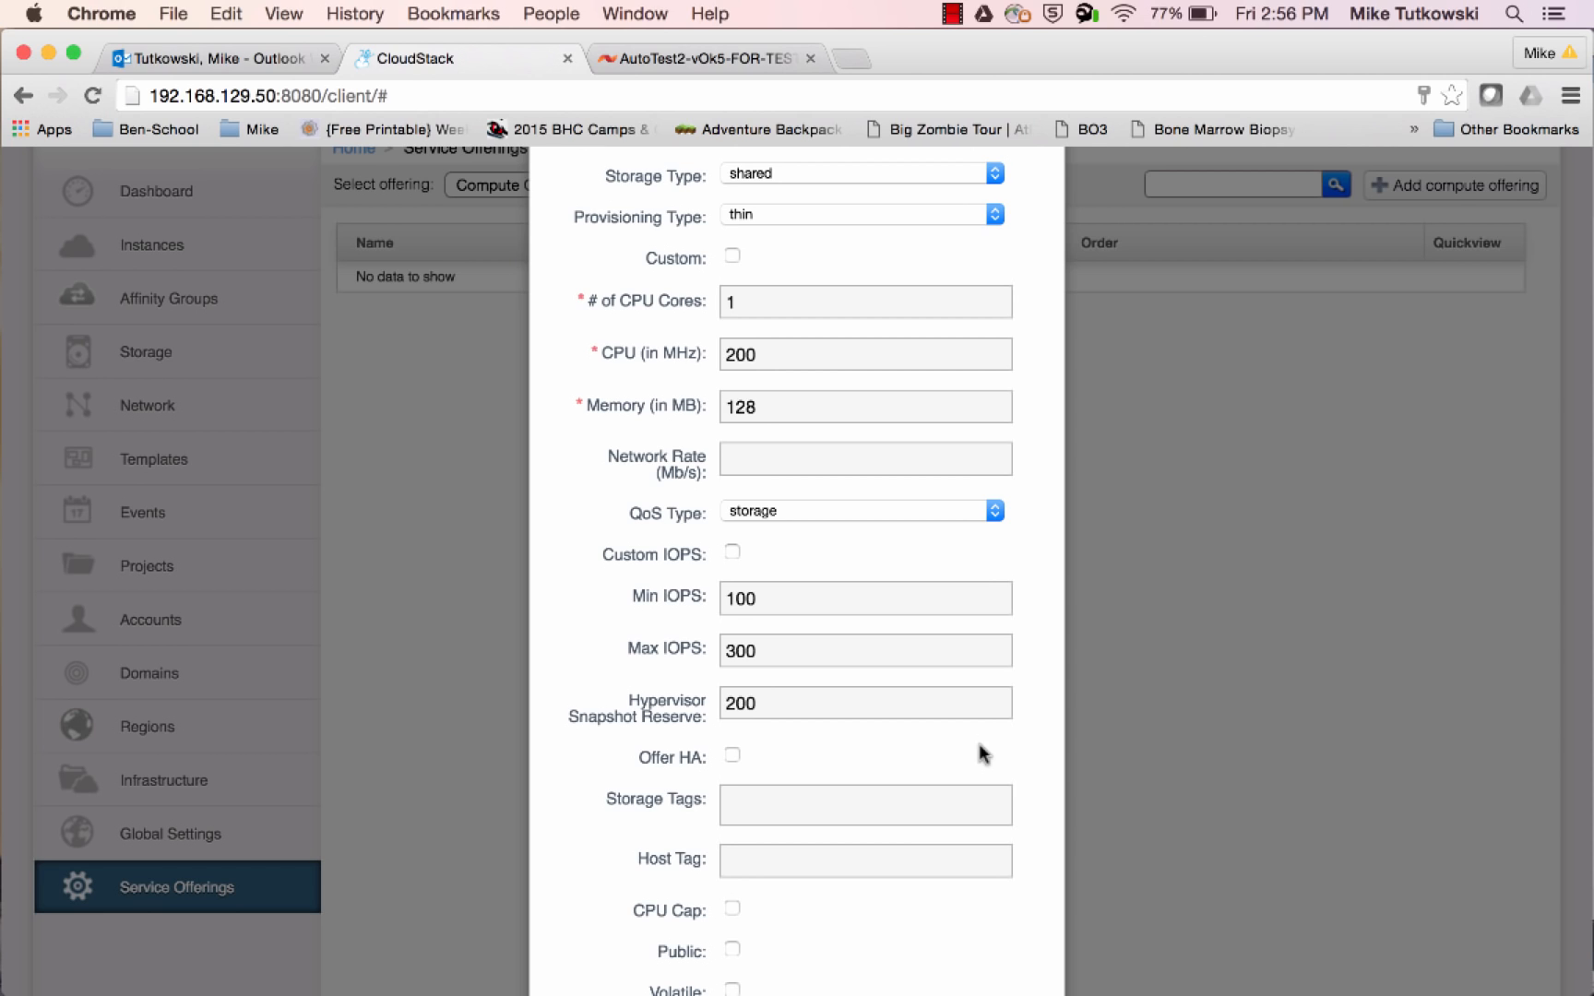
pyautogui.doubleClick(738, 698)
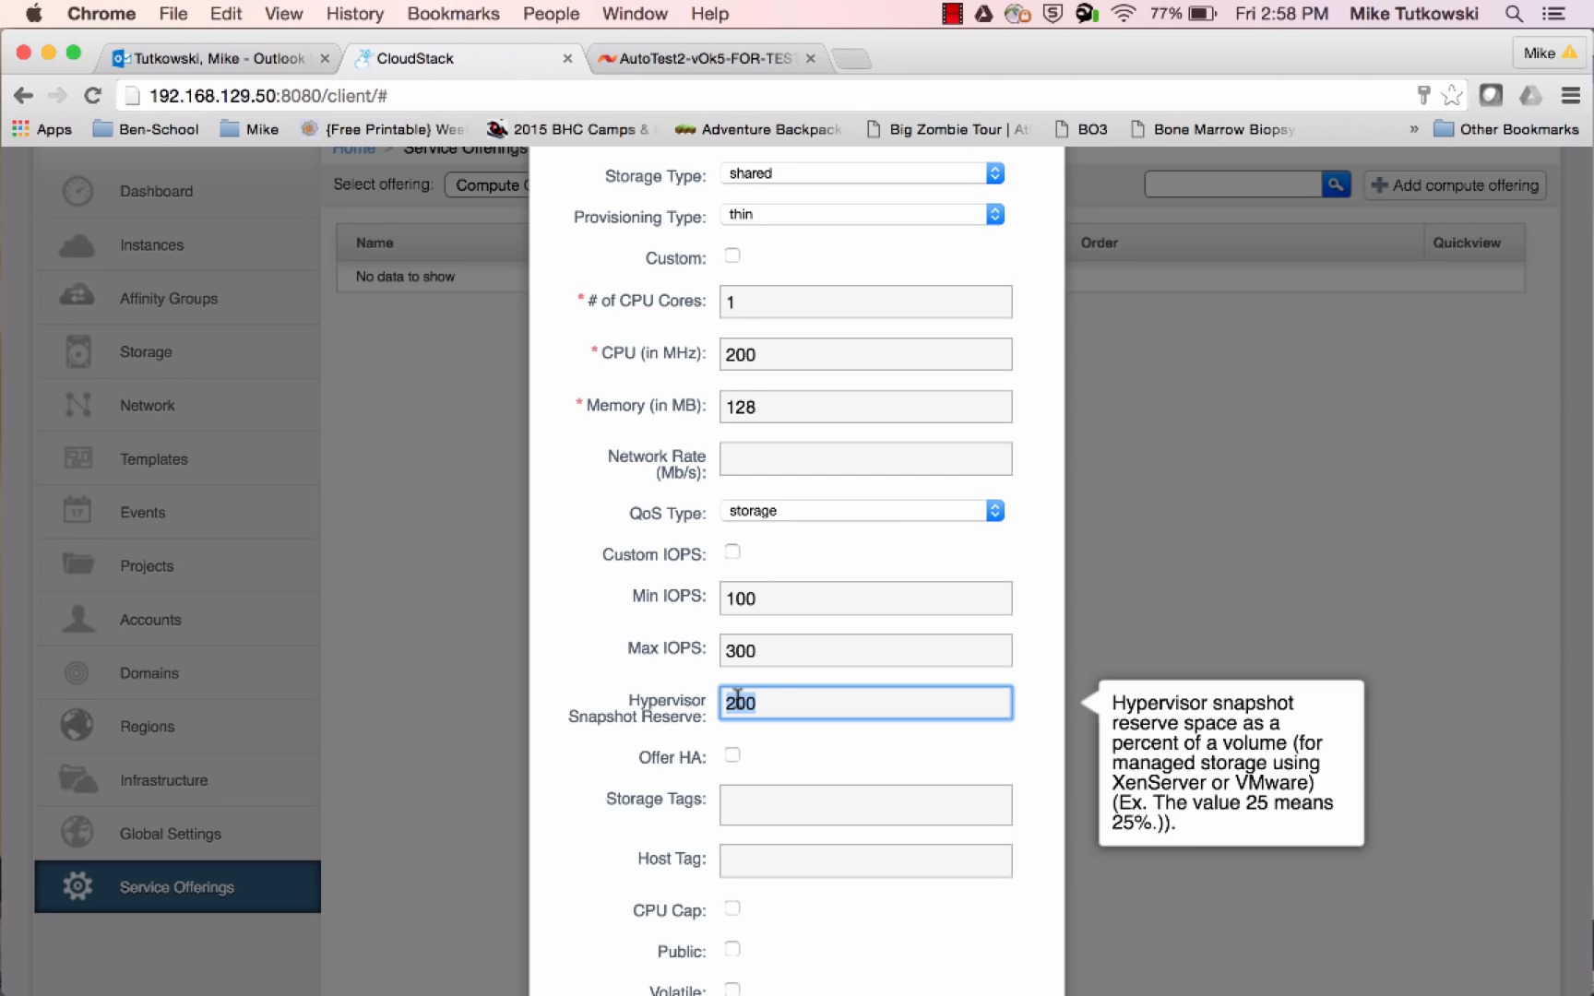
# Add the existing storage tag SolidFire_SAN_A to the compute offering and submit the form to create it
pyautogui.click(781, 808)
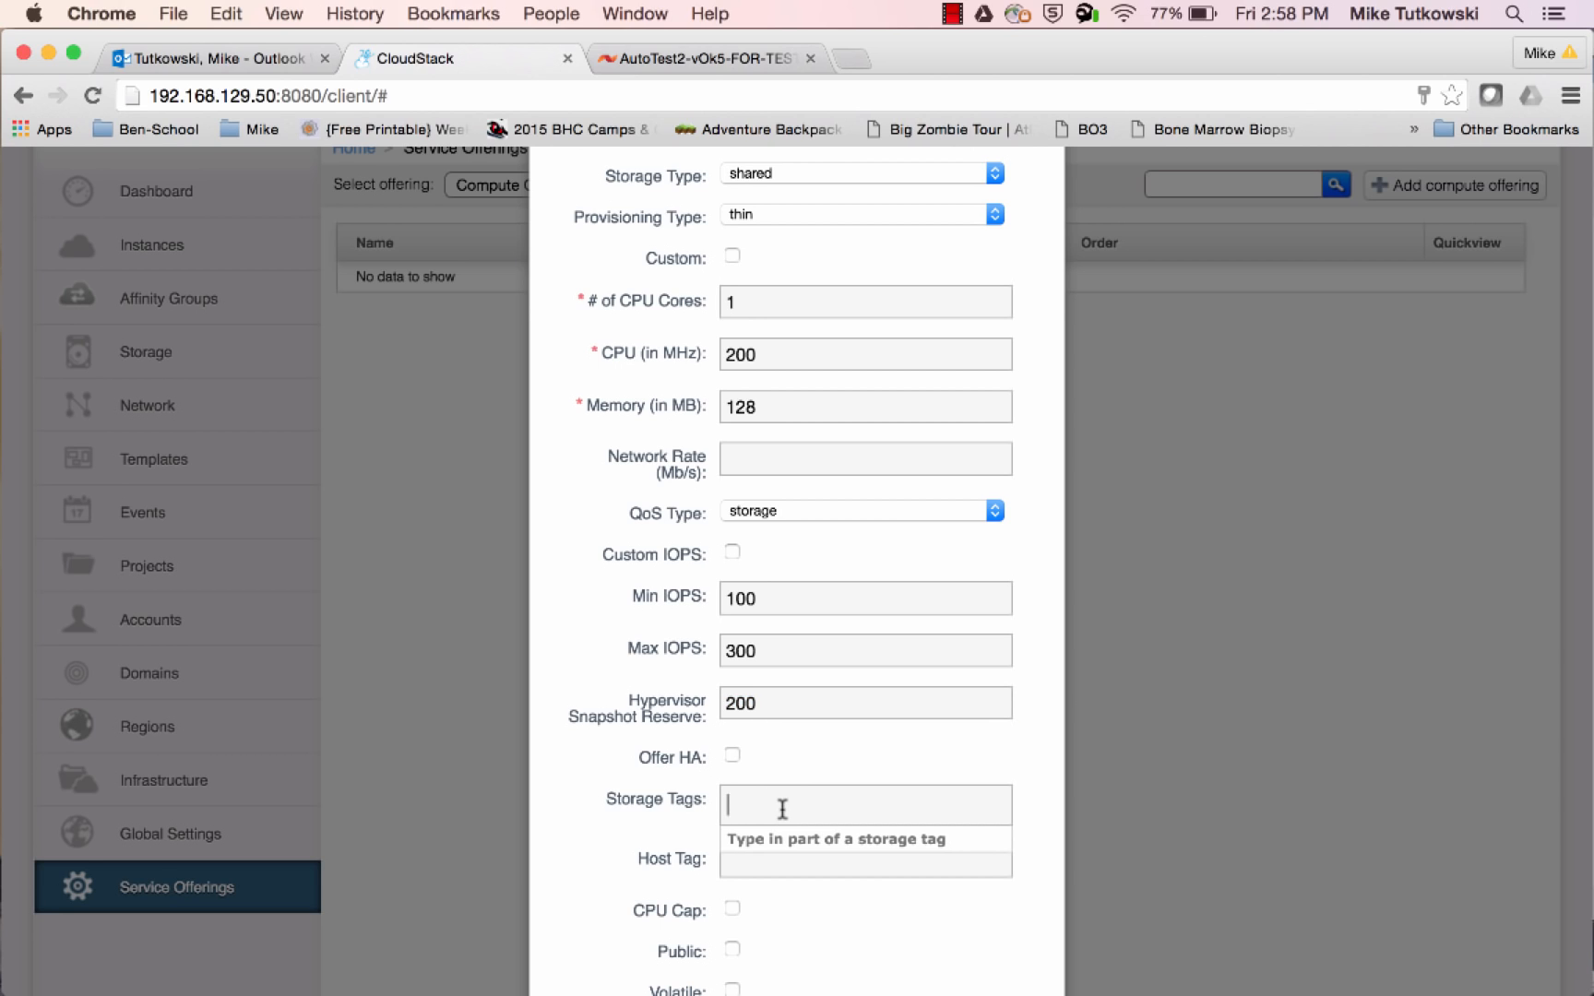
pyautogui.write('s')
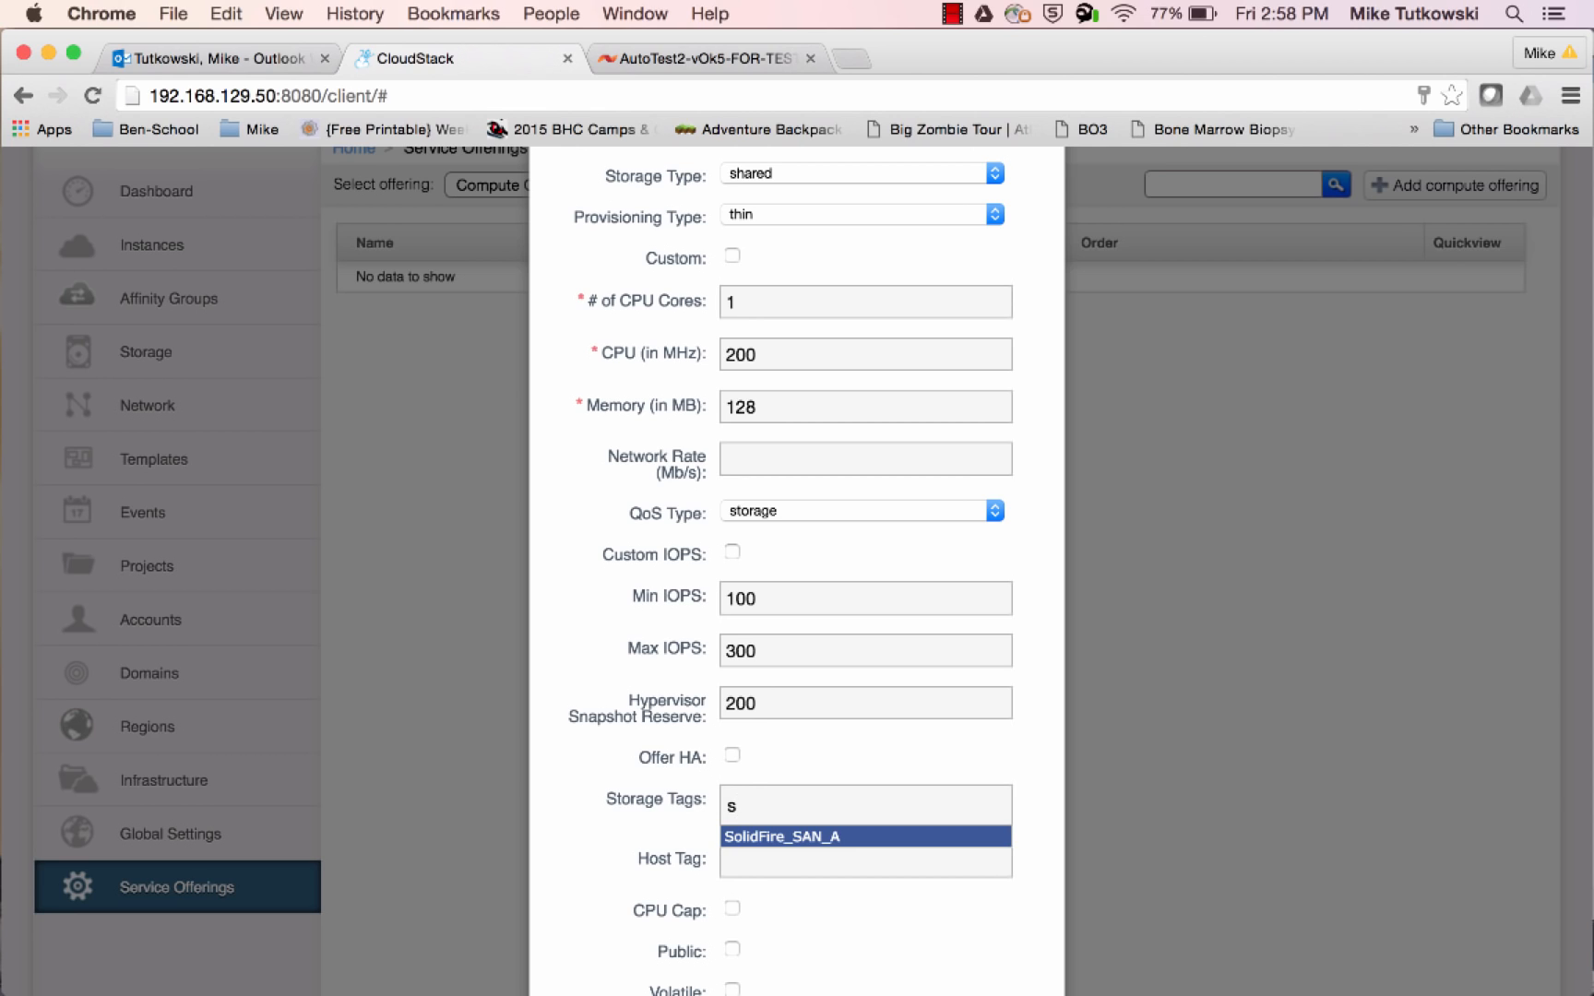
pyautogui.press('Return')
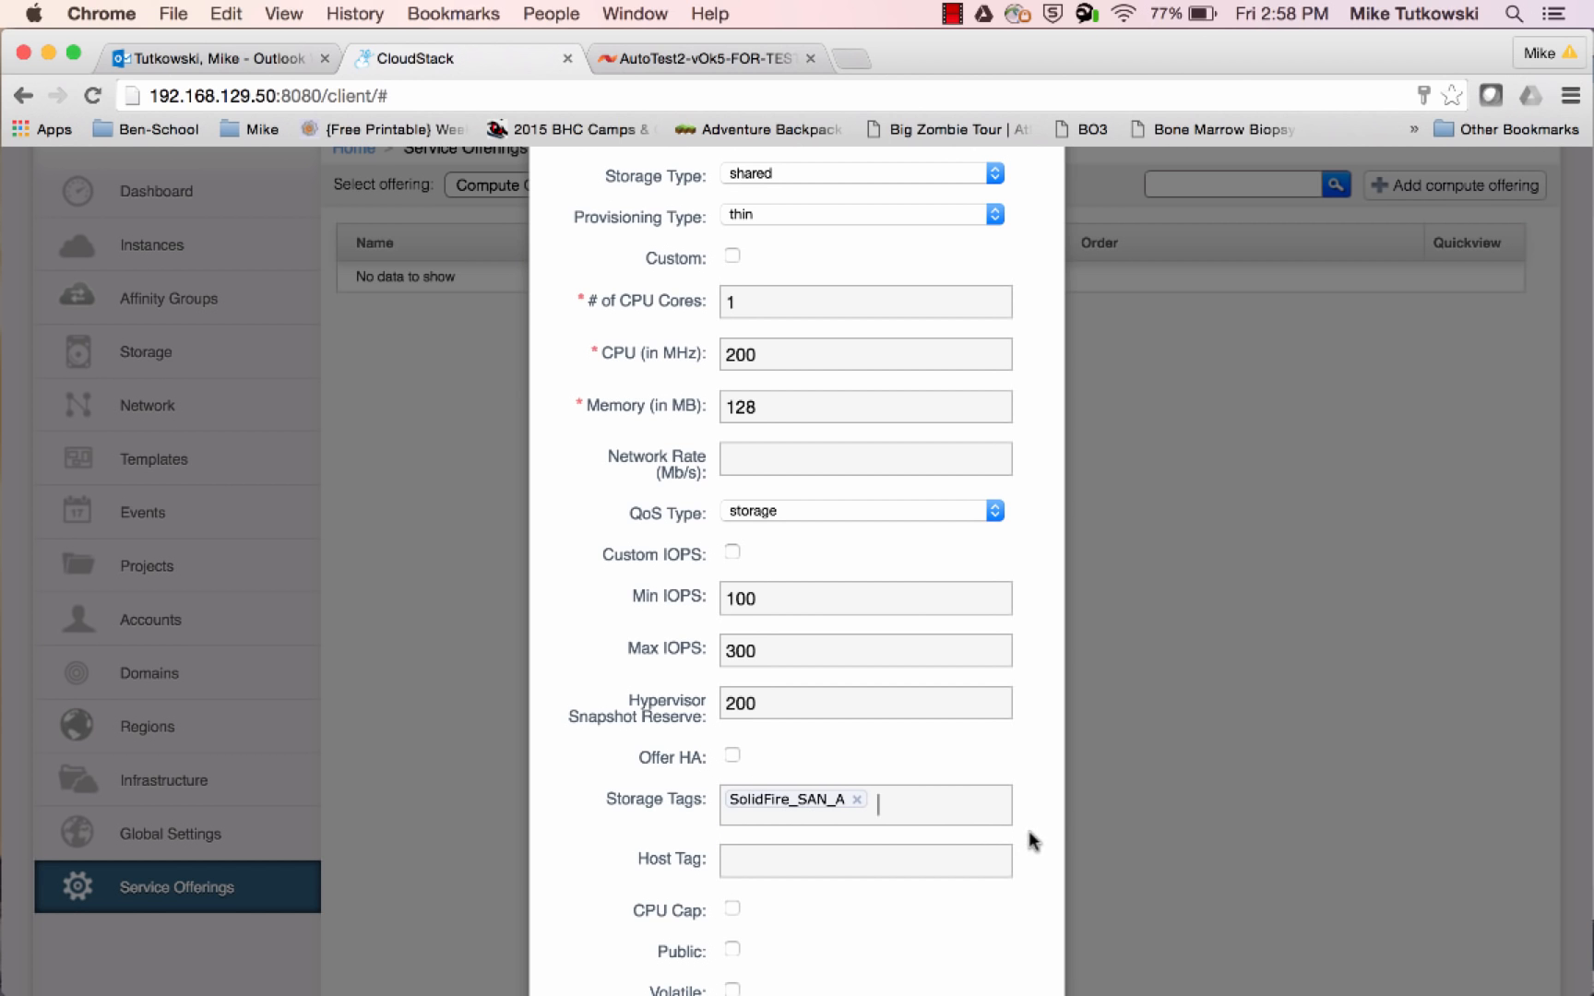
pyautogui.scroll(-1, 1031, 841)
pyautogui.scroll(-5, 1031, 841)
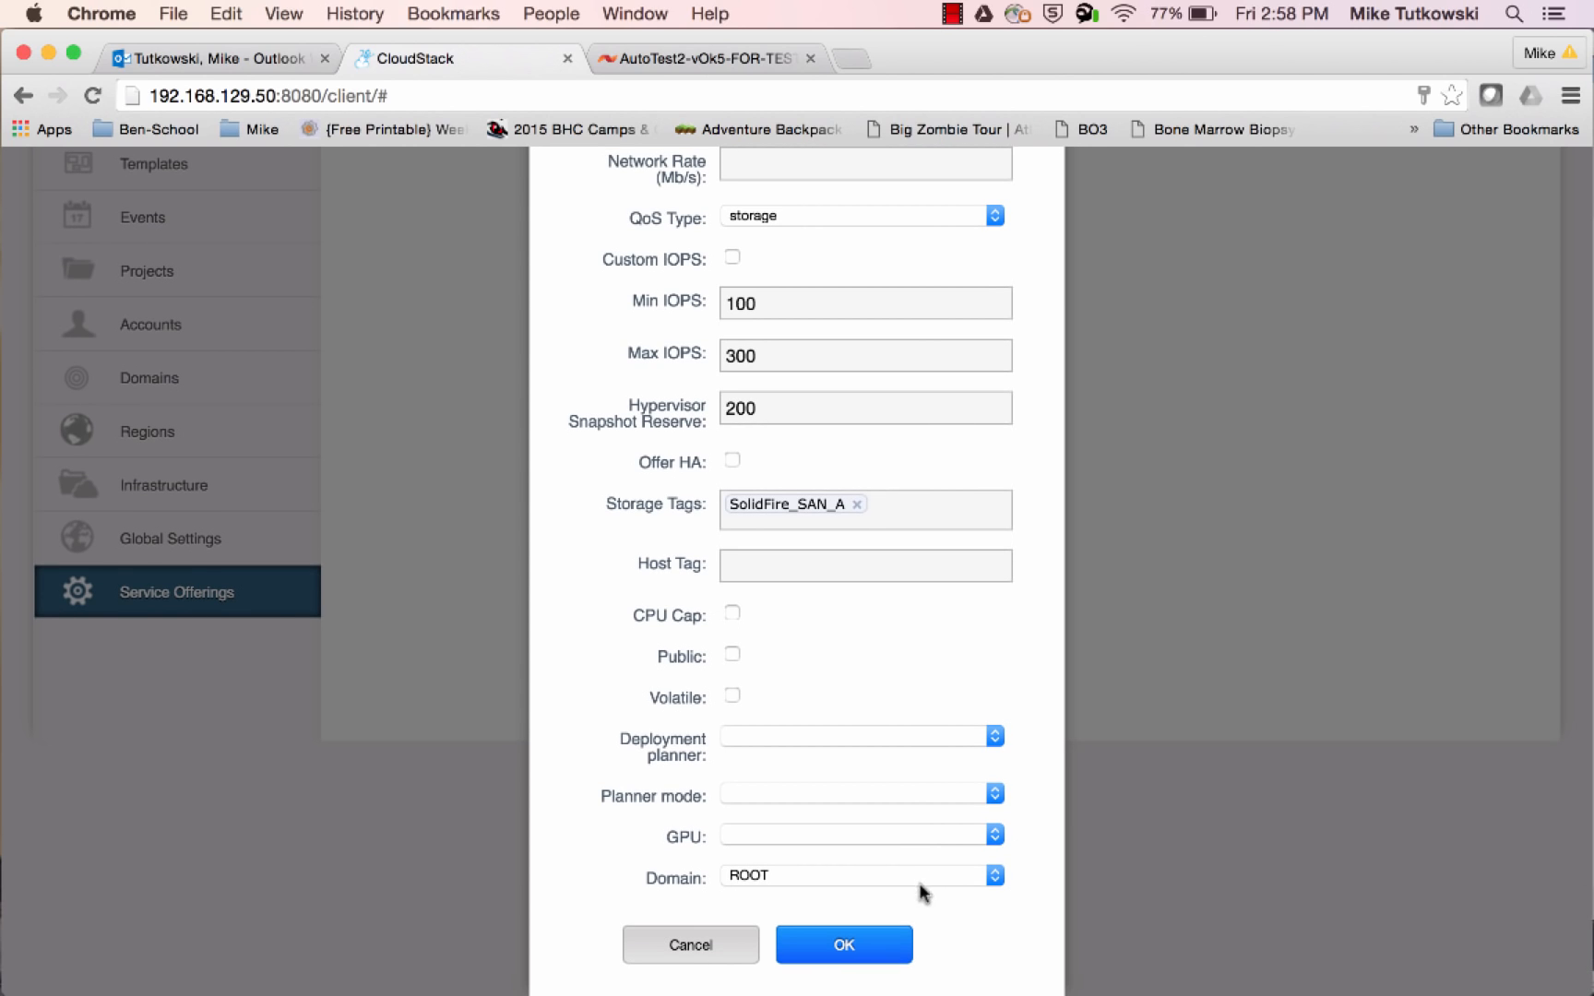
pyautogui.click(846, 948)
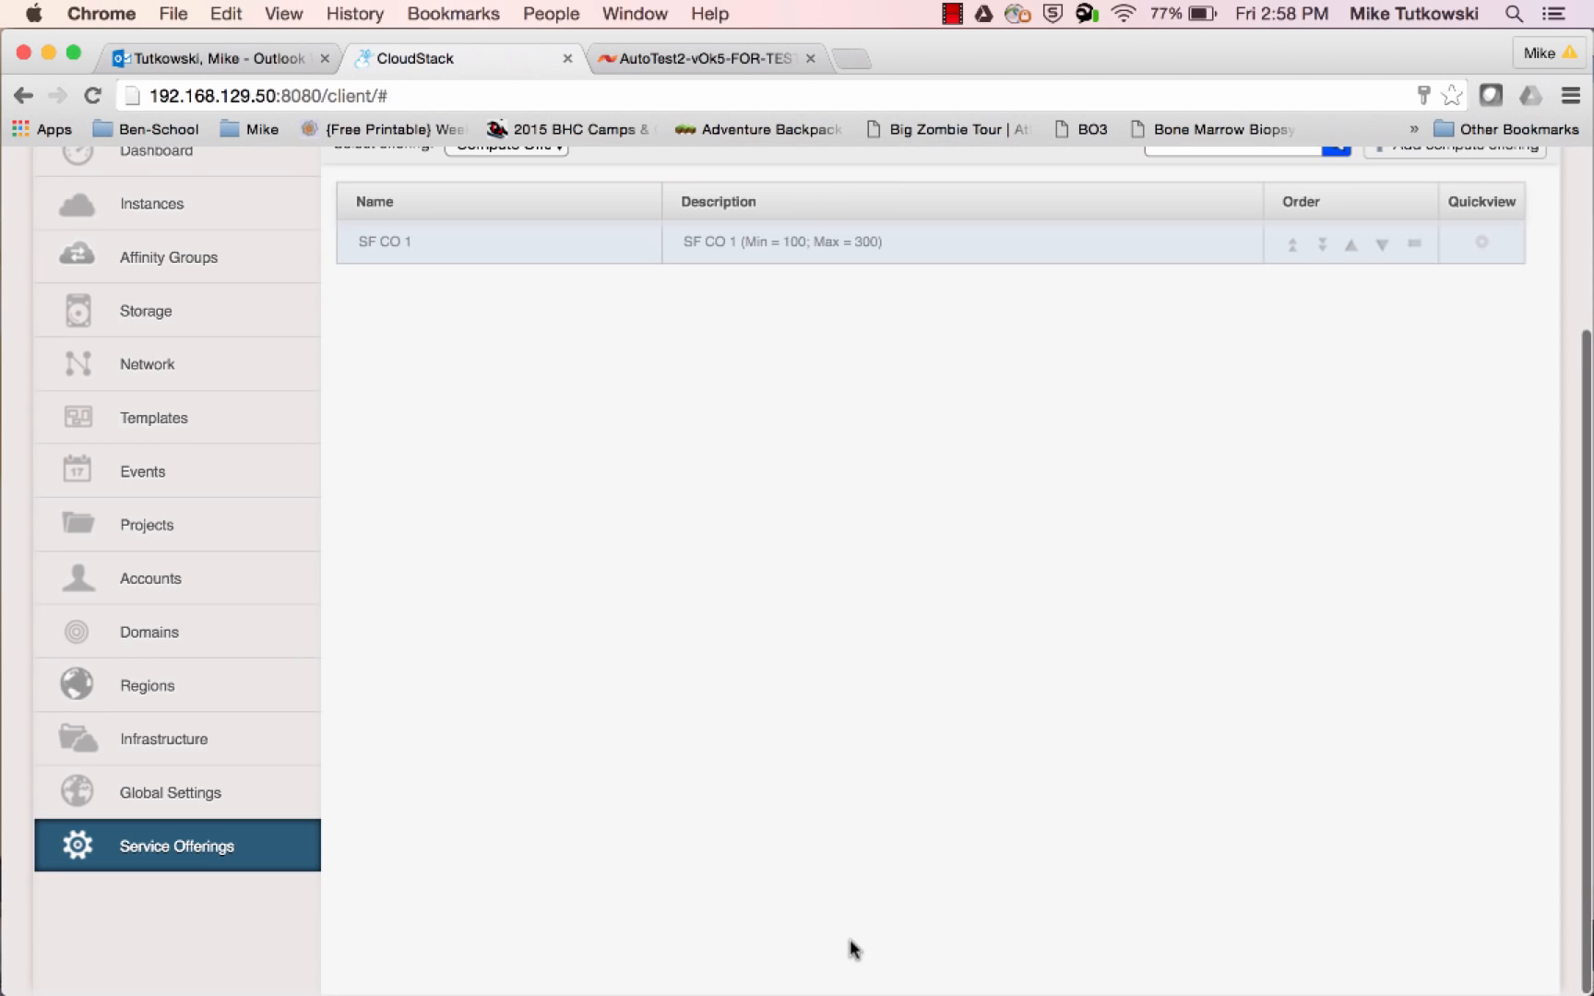
# Review the details of the SF CO 1 compute offering, including its IOPS values, Hypervisor Snapshot Reserve and storage tags
pyautogui.scroll(5, 826, 623)
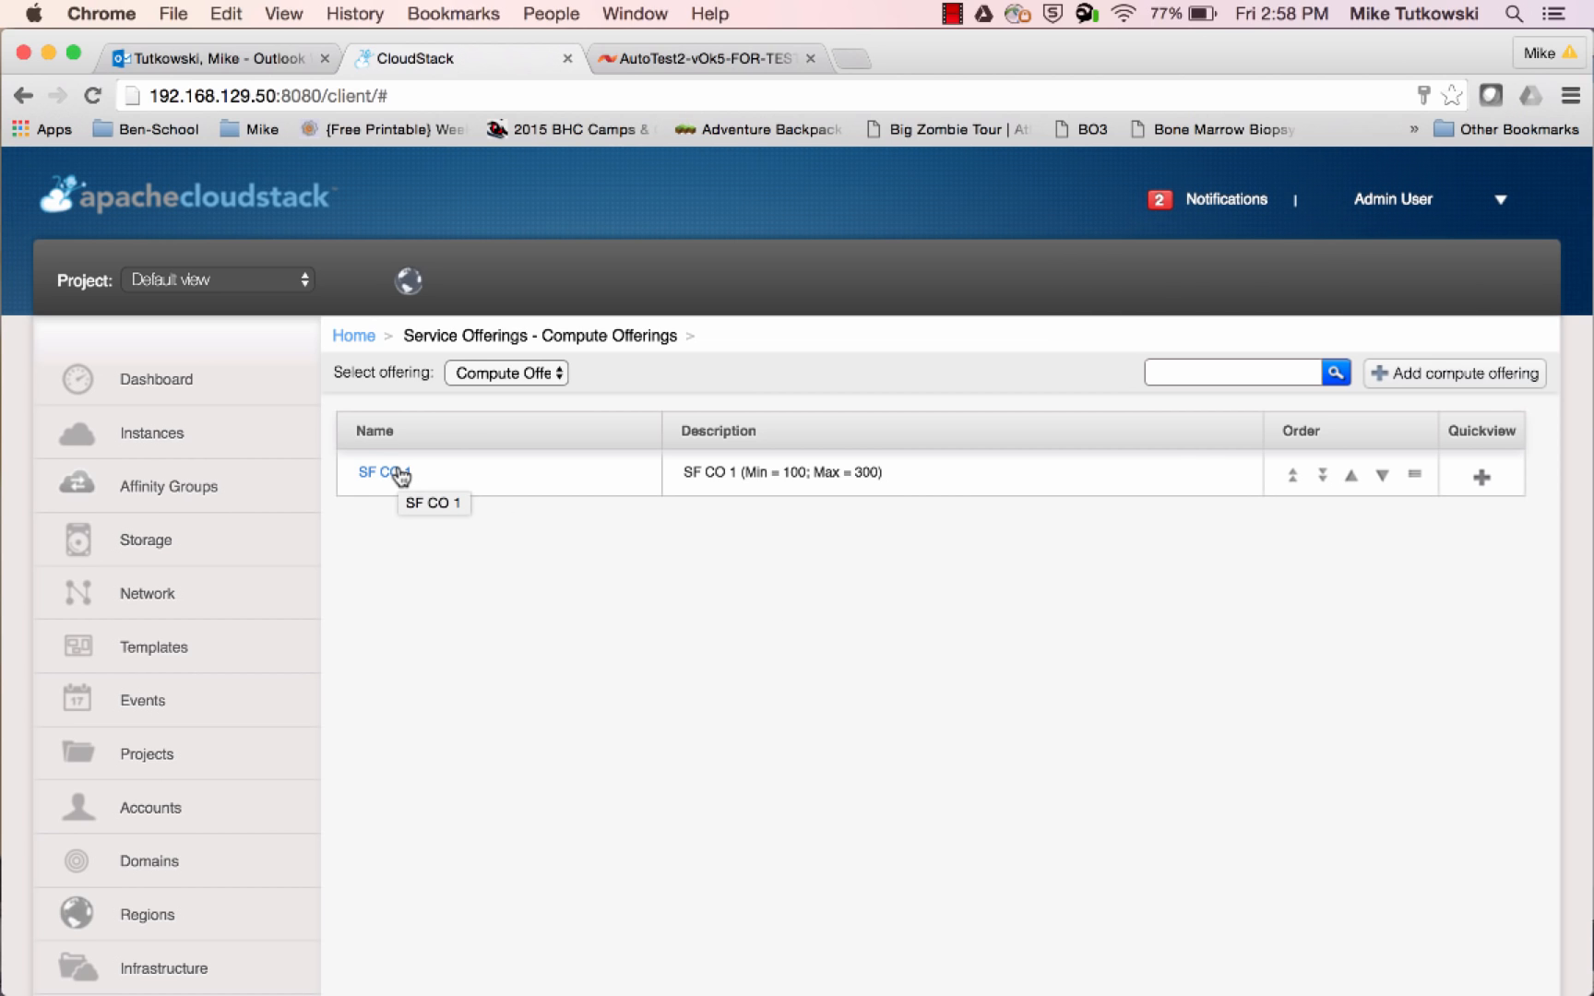
pyautogui.click(401, 474)
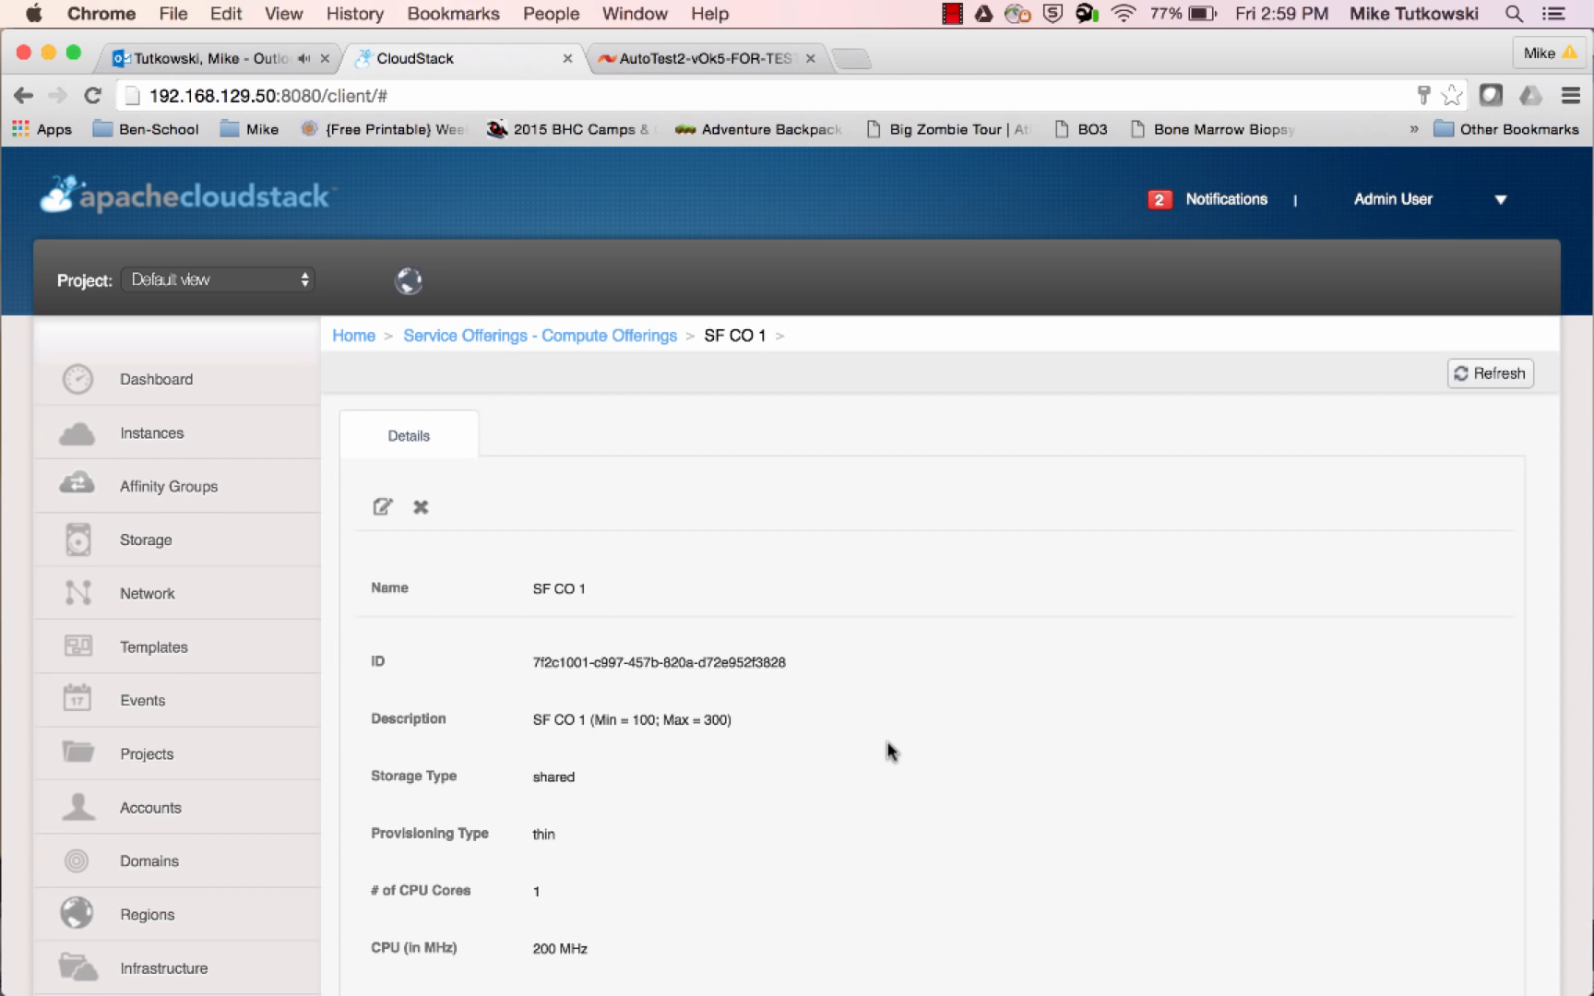
pyautogui.scroll(-2, 890, 752)
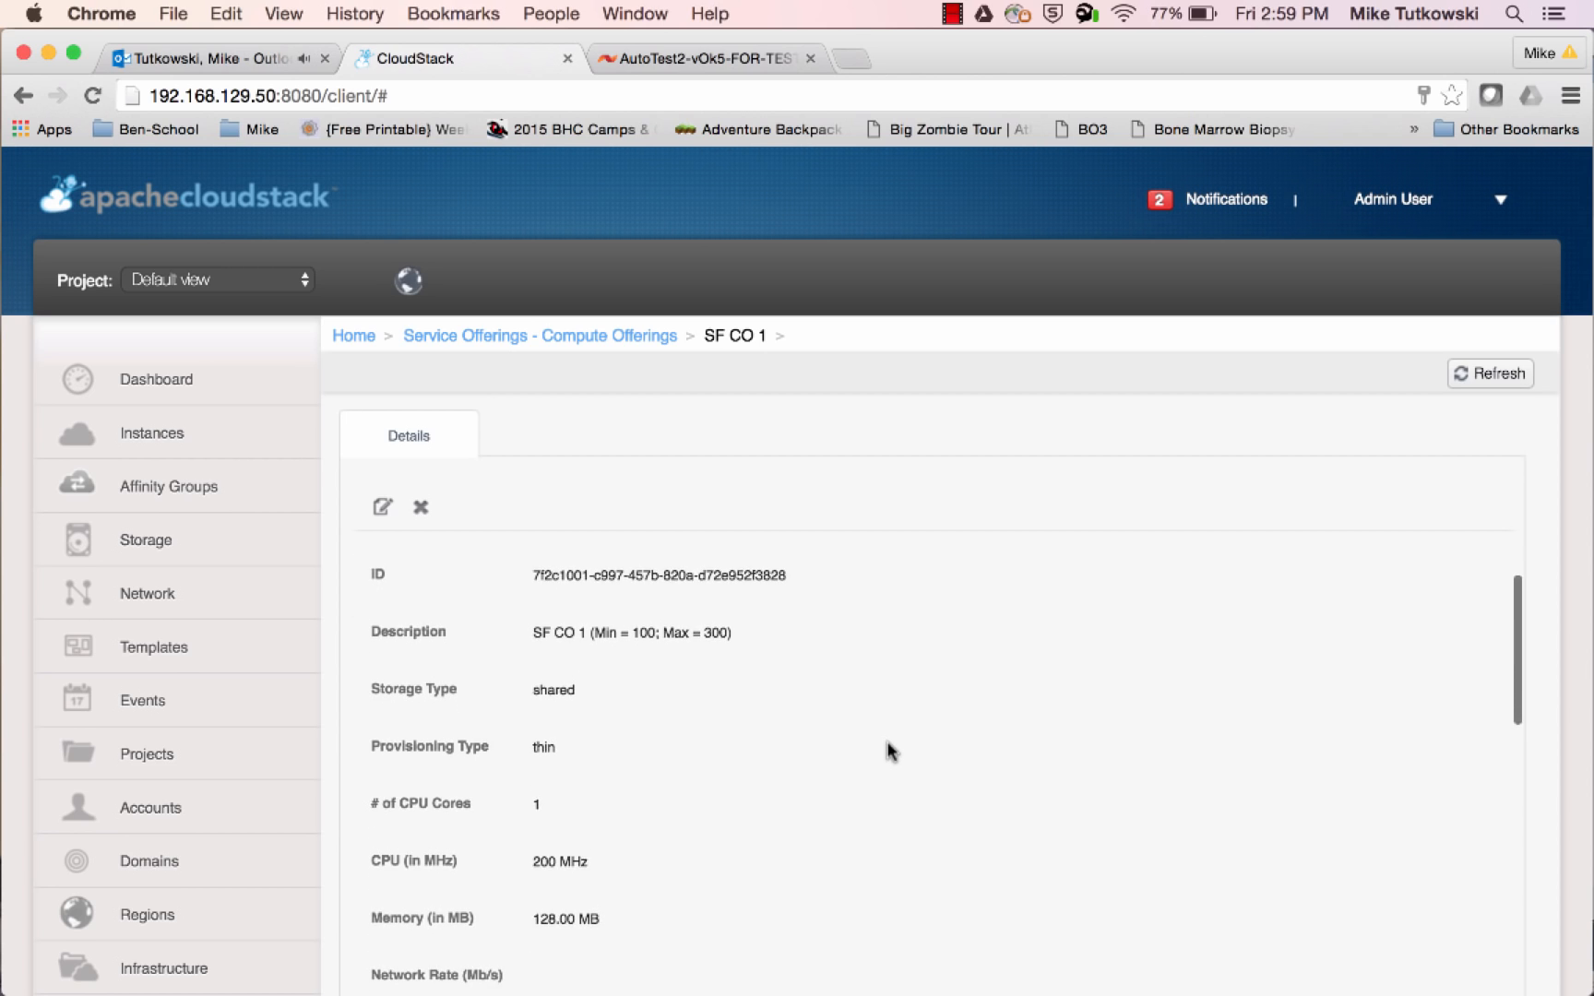
pyautogui.scroll(-3, 890, 752)
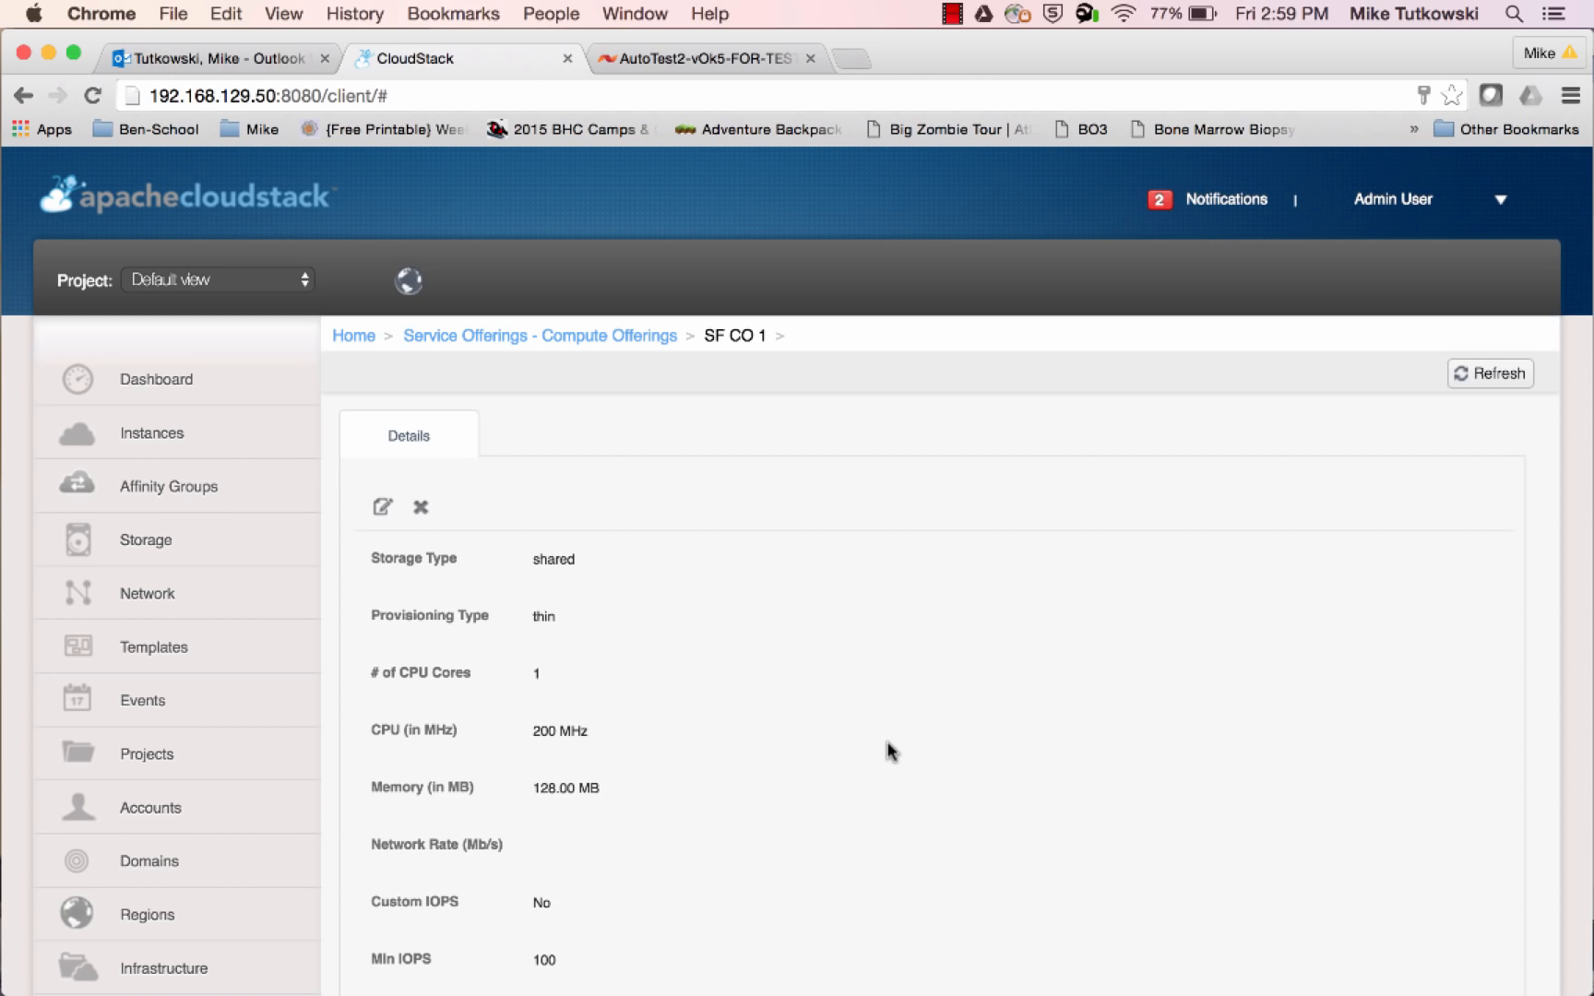
pyautogui.scroll(-6, 890, 751)
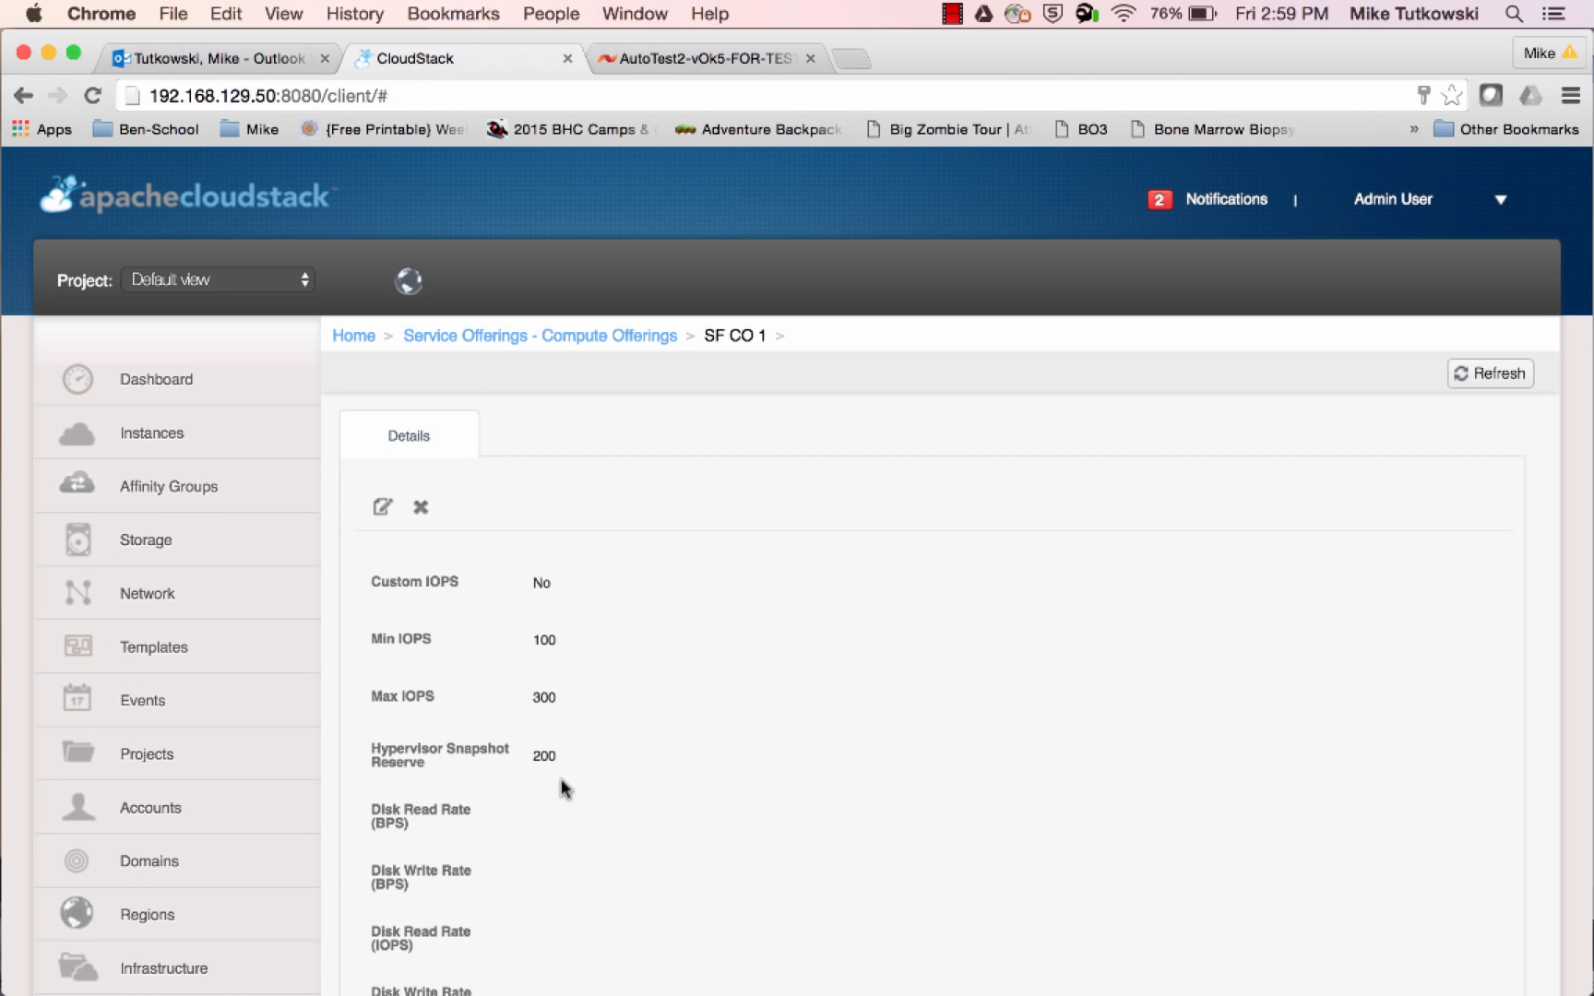
pyautogui.scroll(-5, 564, 789)
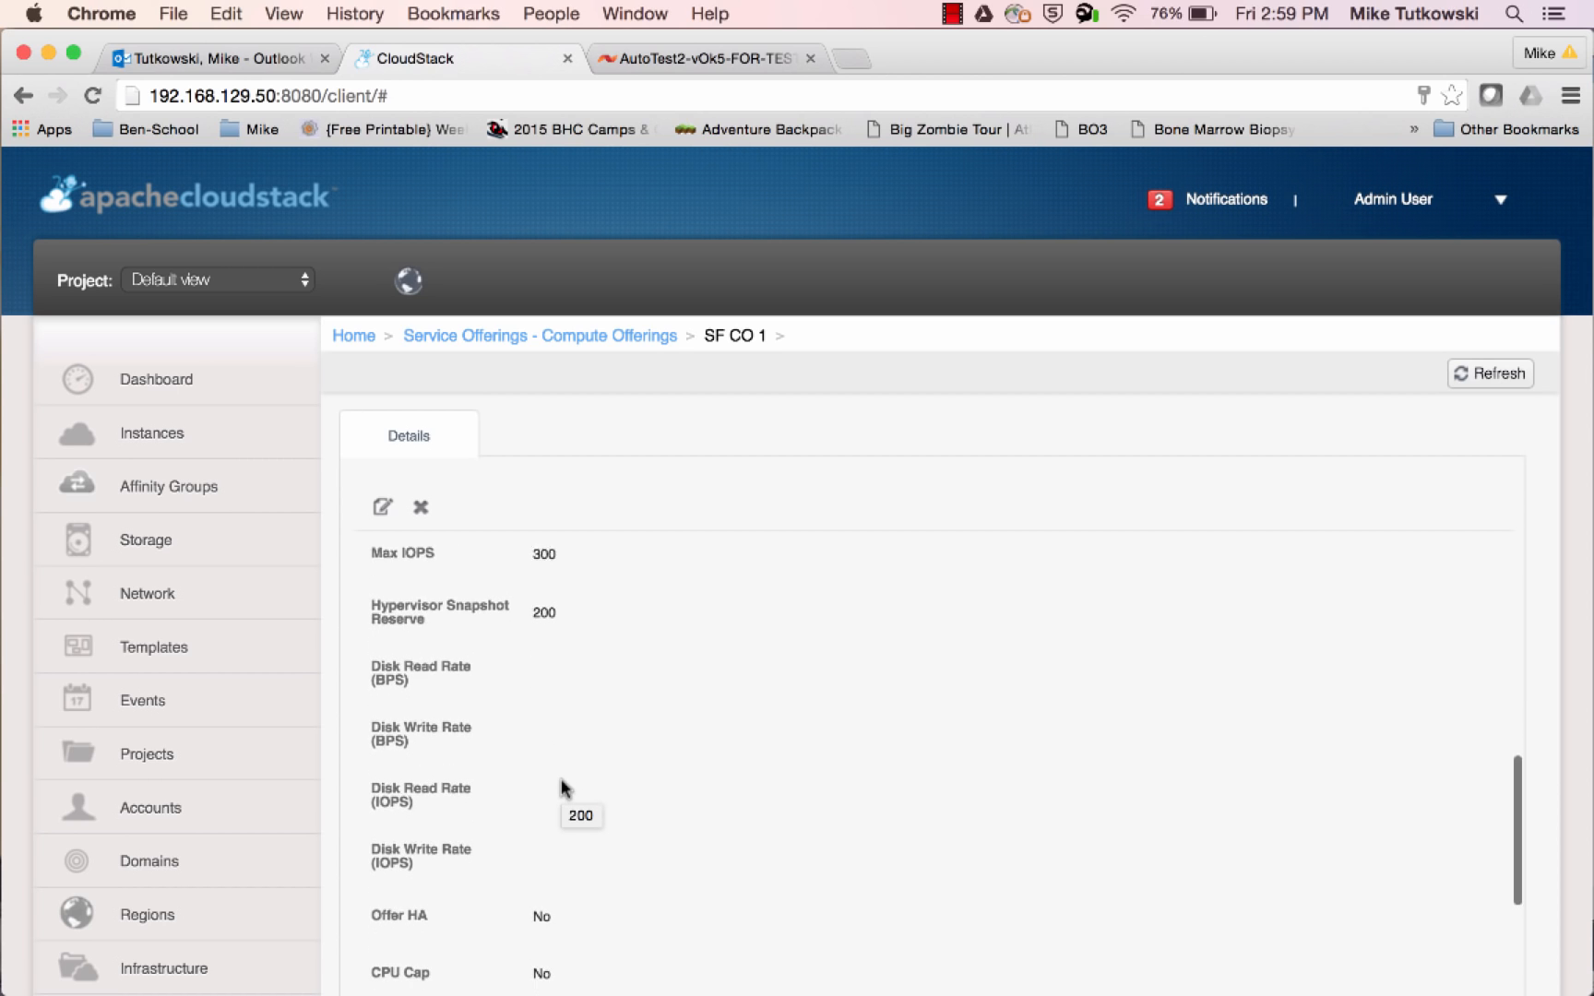
pyautogui.scroll(-6, 562, 781)
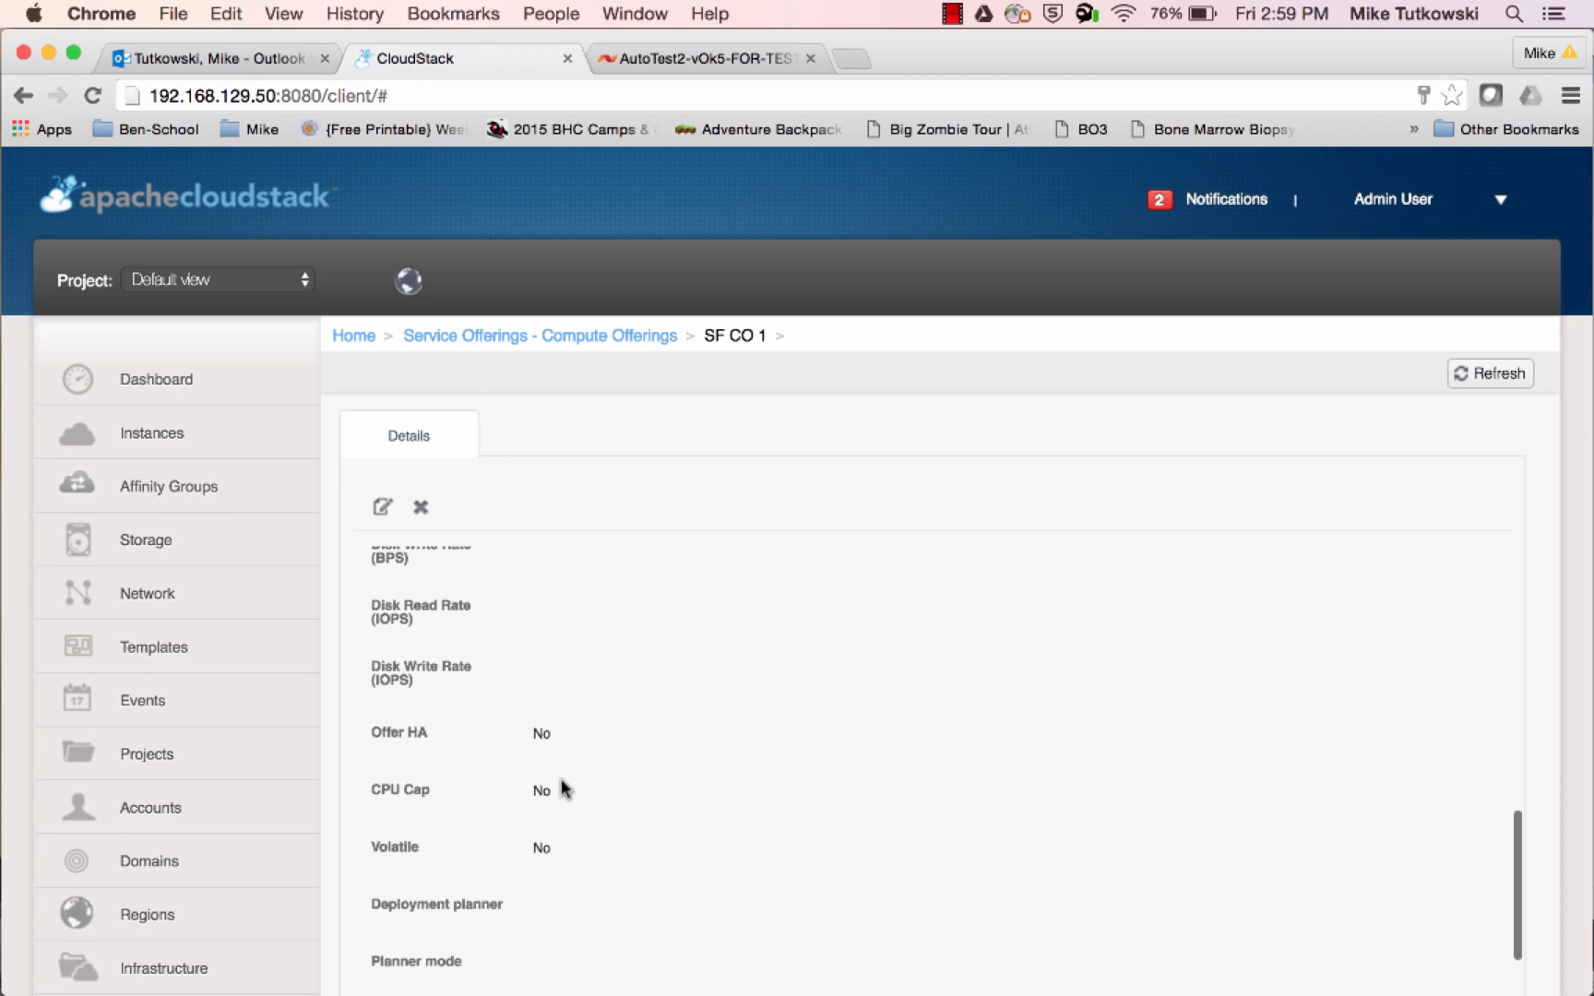
pyautogui.scroll(-5, 564, 789)
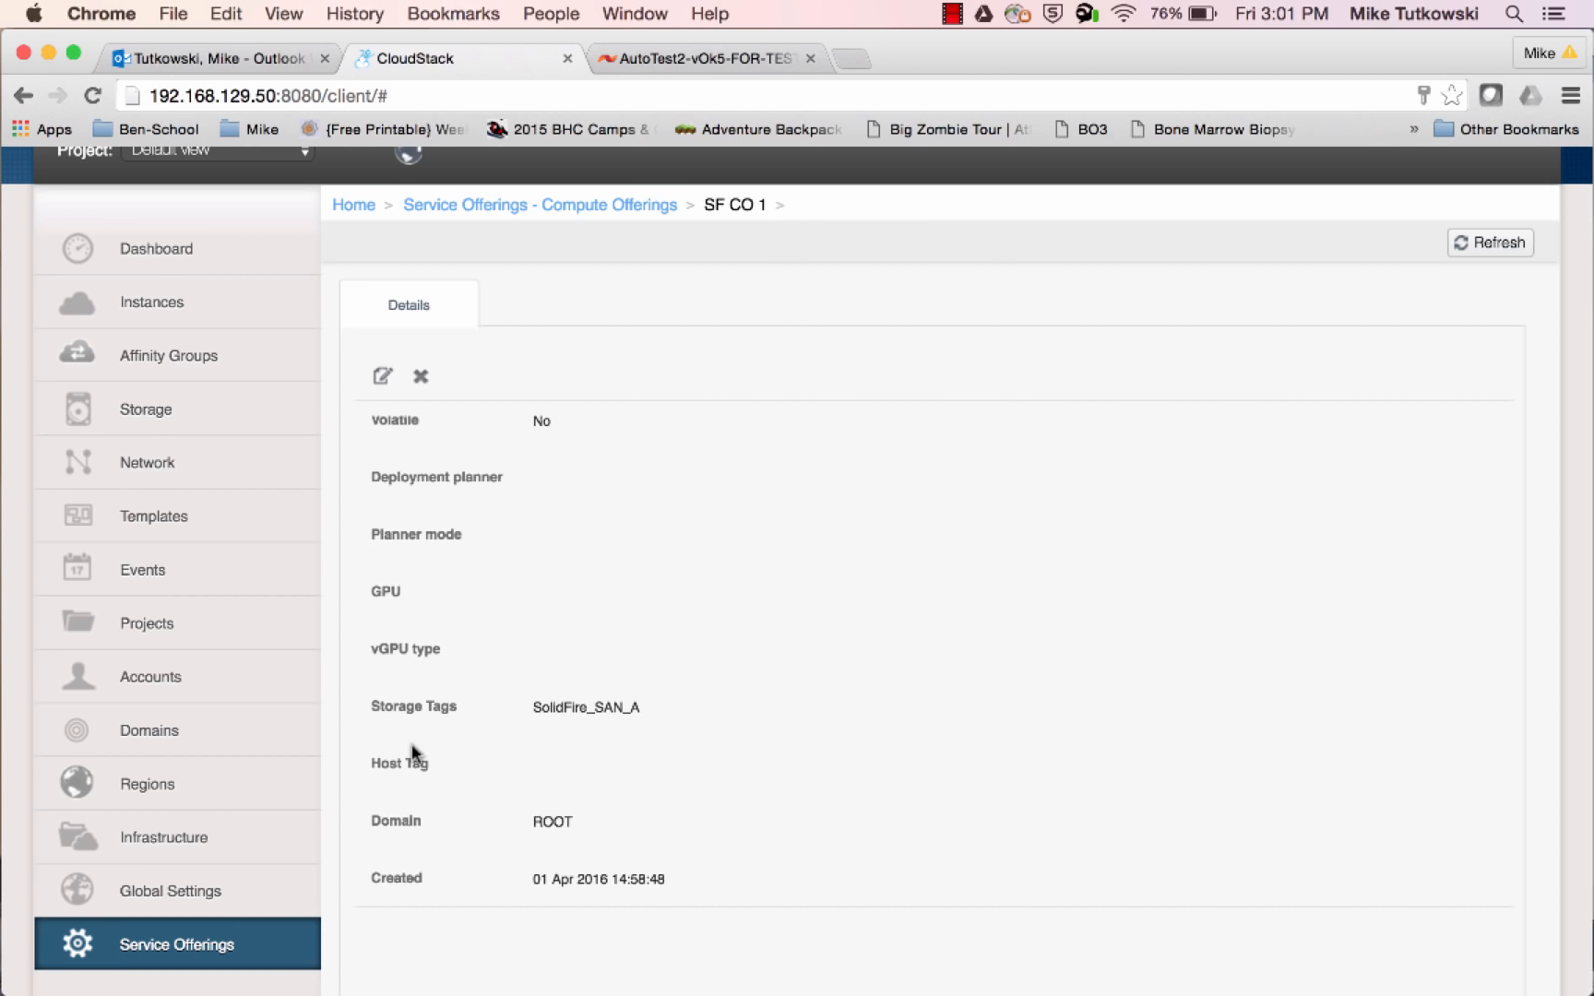
# Start a new disk offering from the service offerings and name it SF DO 1
pyautogui.click(284, 959)
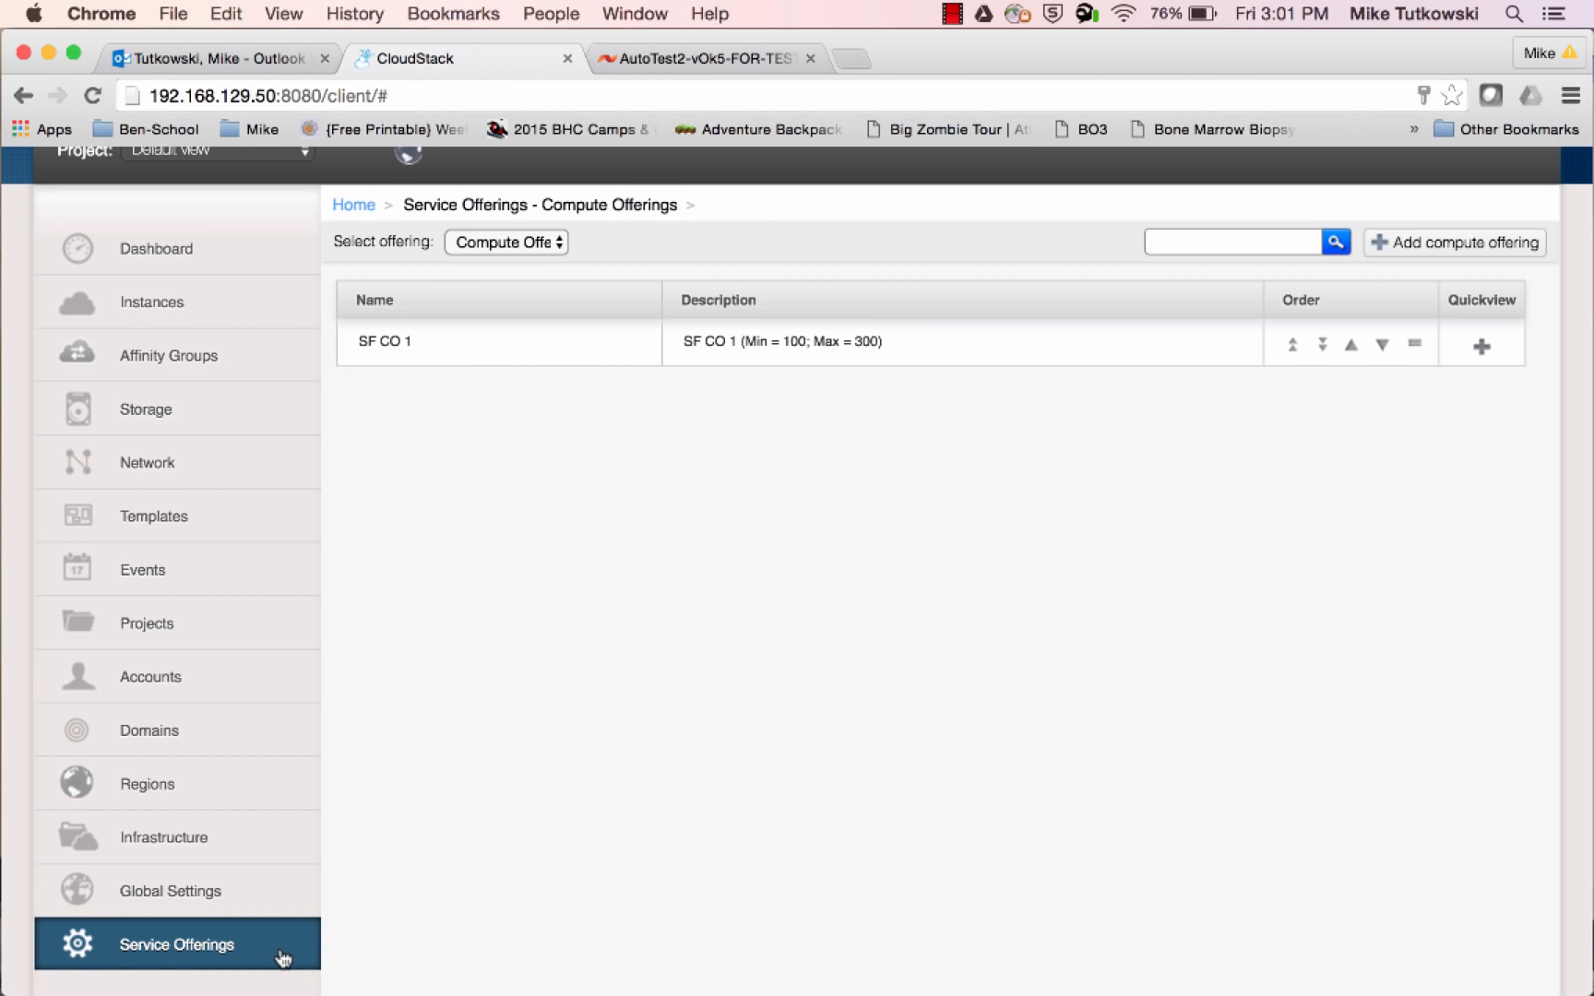
pyautogui.click(505, 248)
pyautogui.click(508, 283)
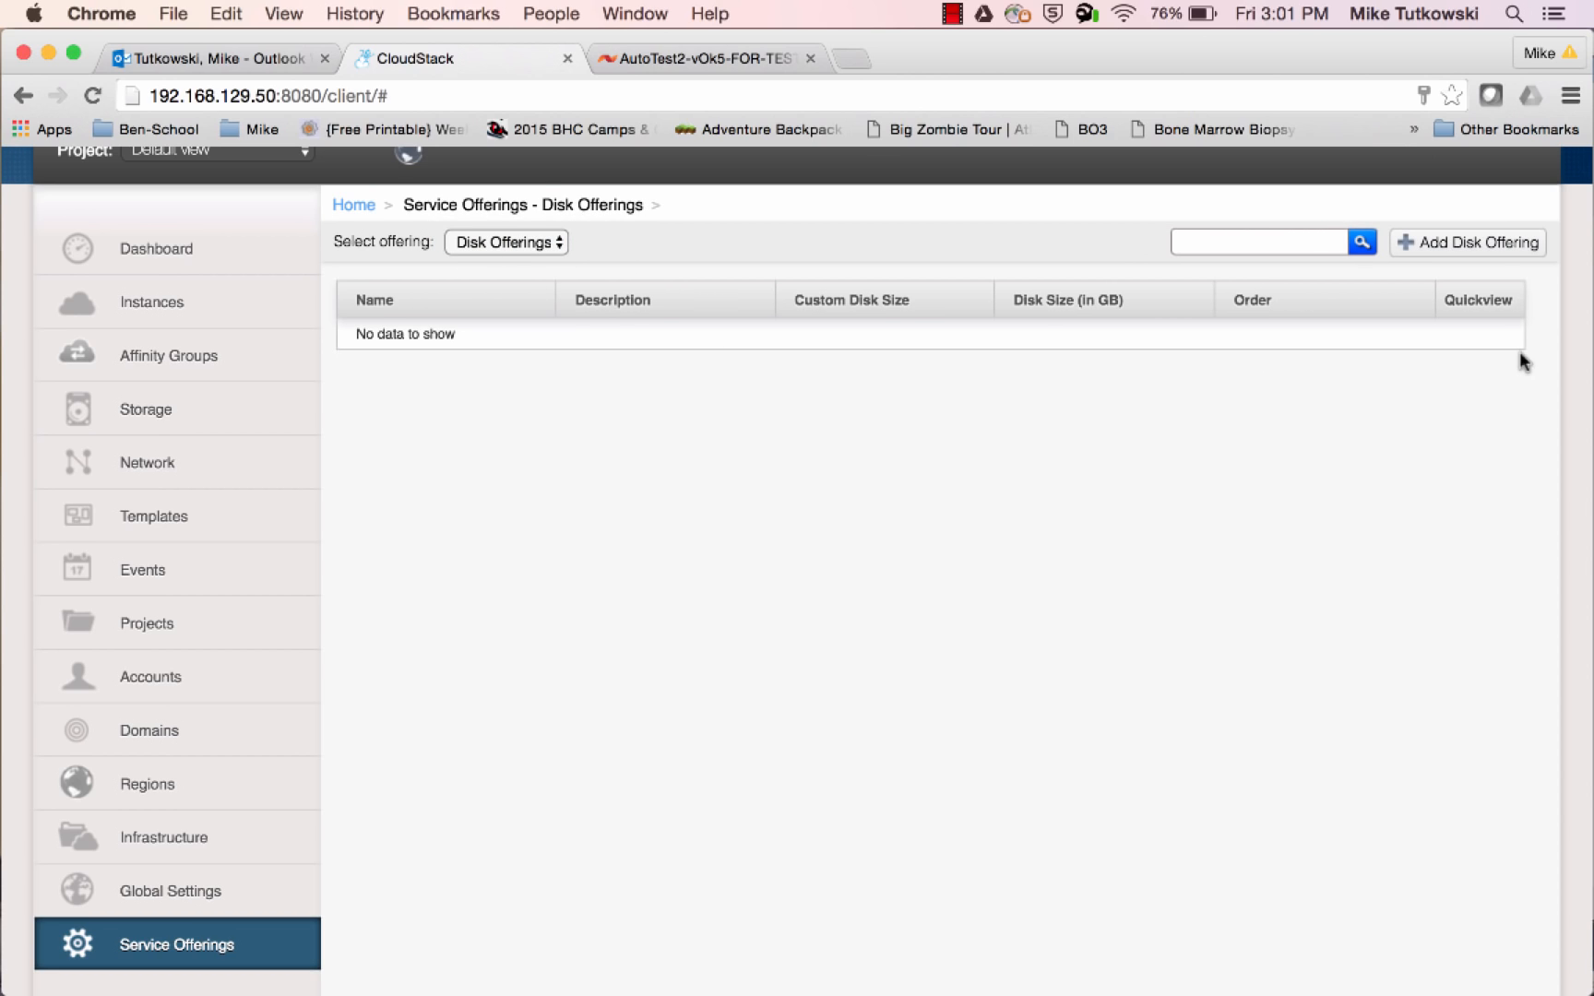
pyautogui.click(1470, 245)
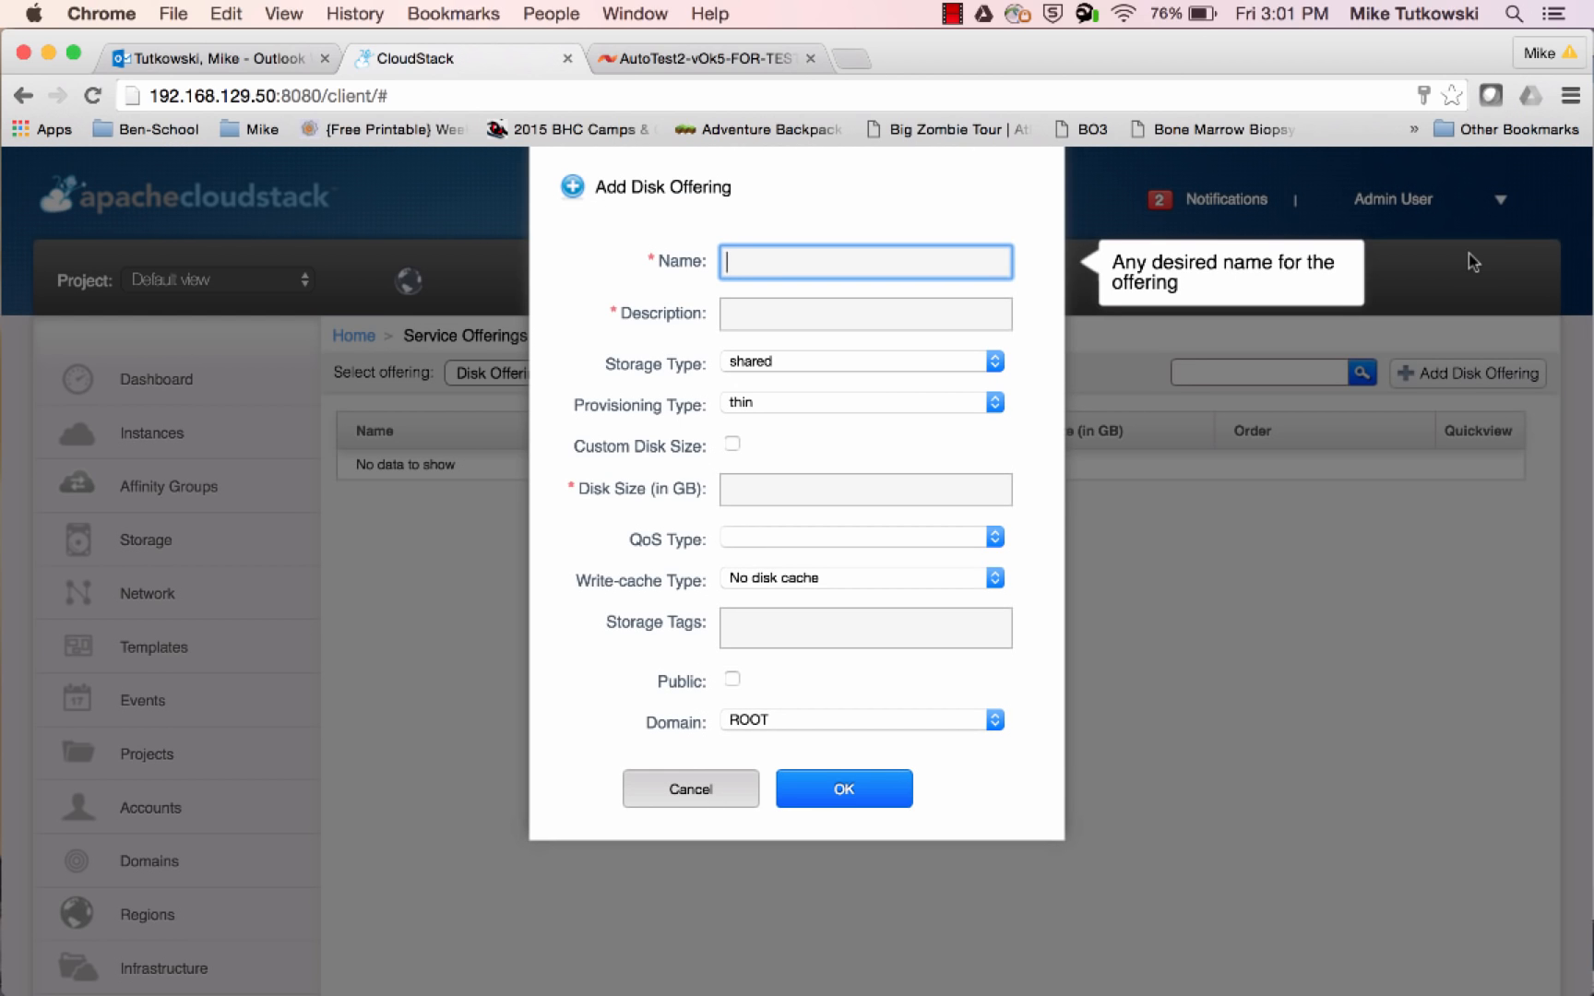
pyautogui.write('SF DO 1')
pyautogui.press('Tab')
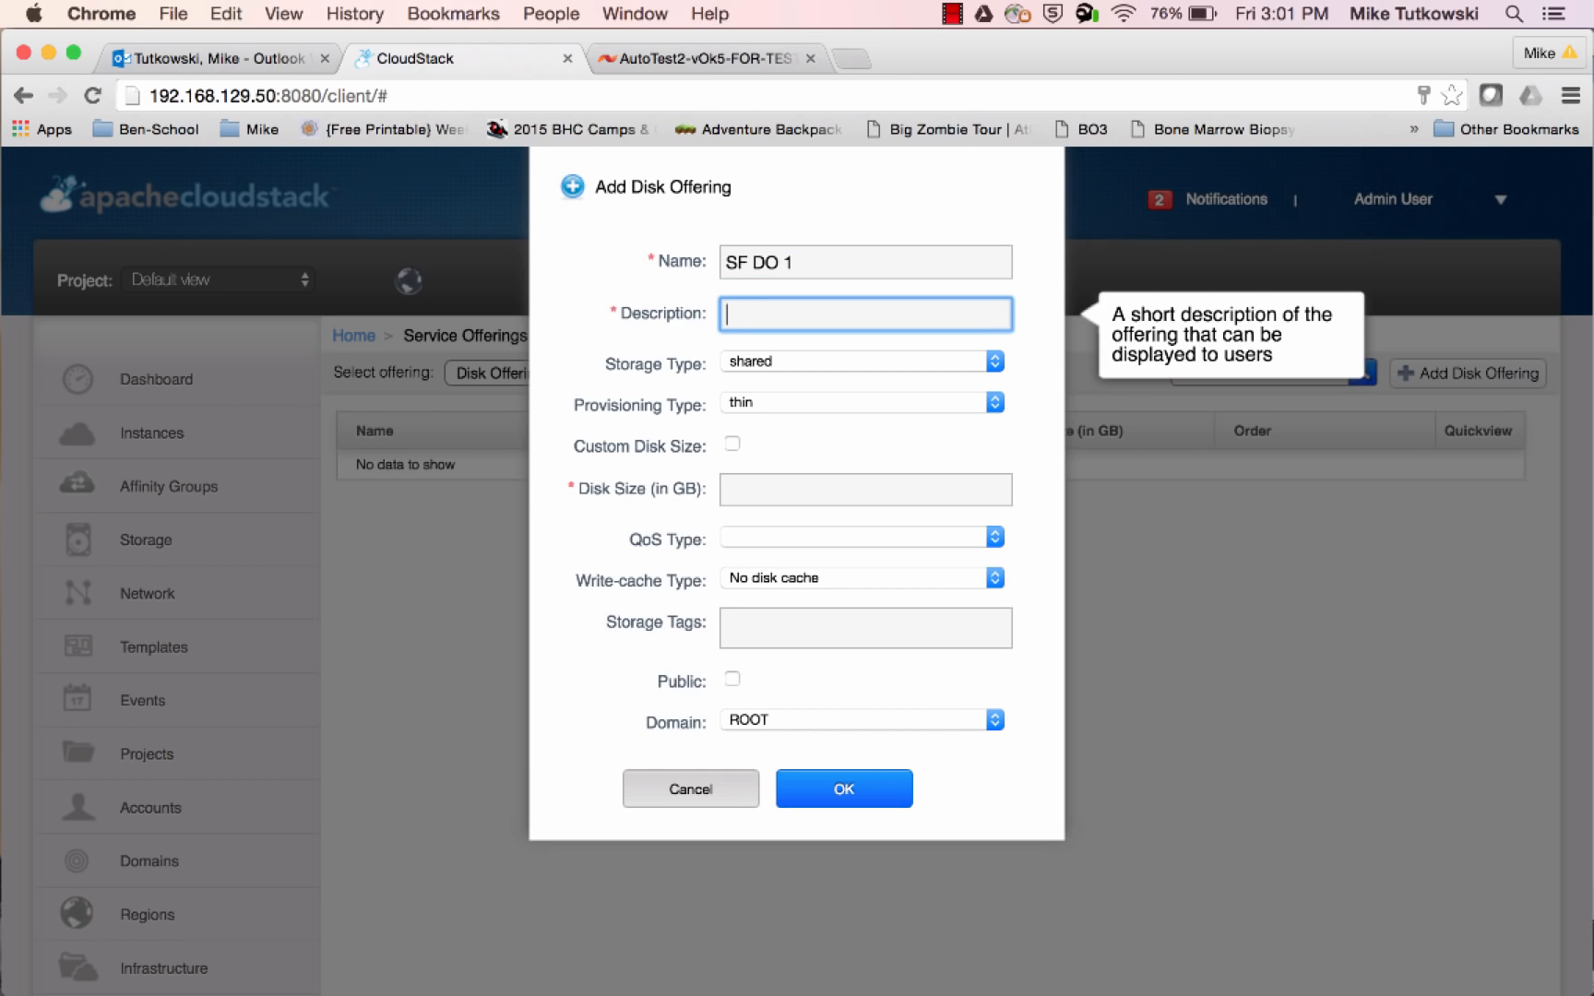
# Enter the disk offering's description as "SF DO 1 (Min = 1,000; Max = 3,000)"
pyautogui.write('SF DO 1 (Min = 1,00')
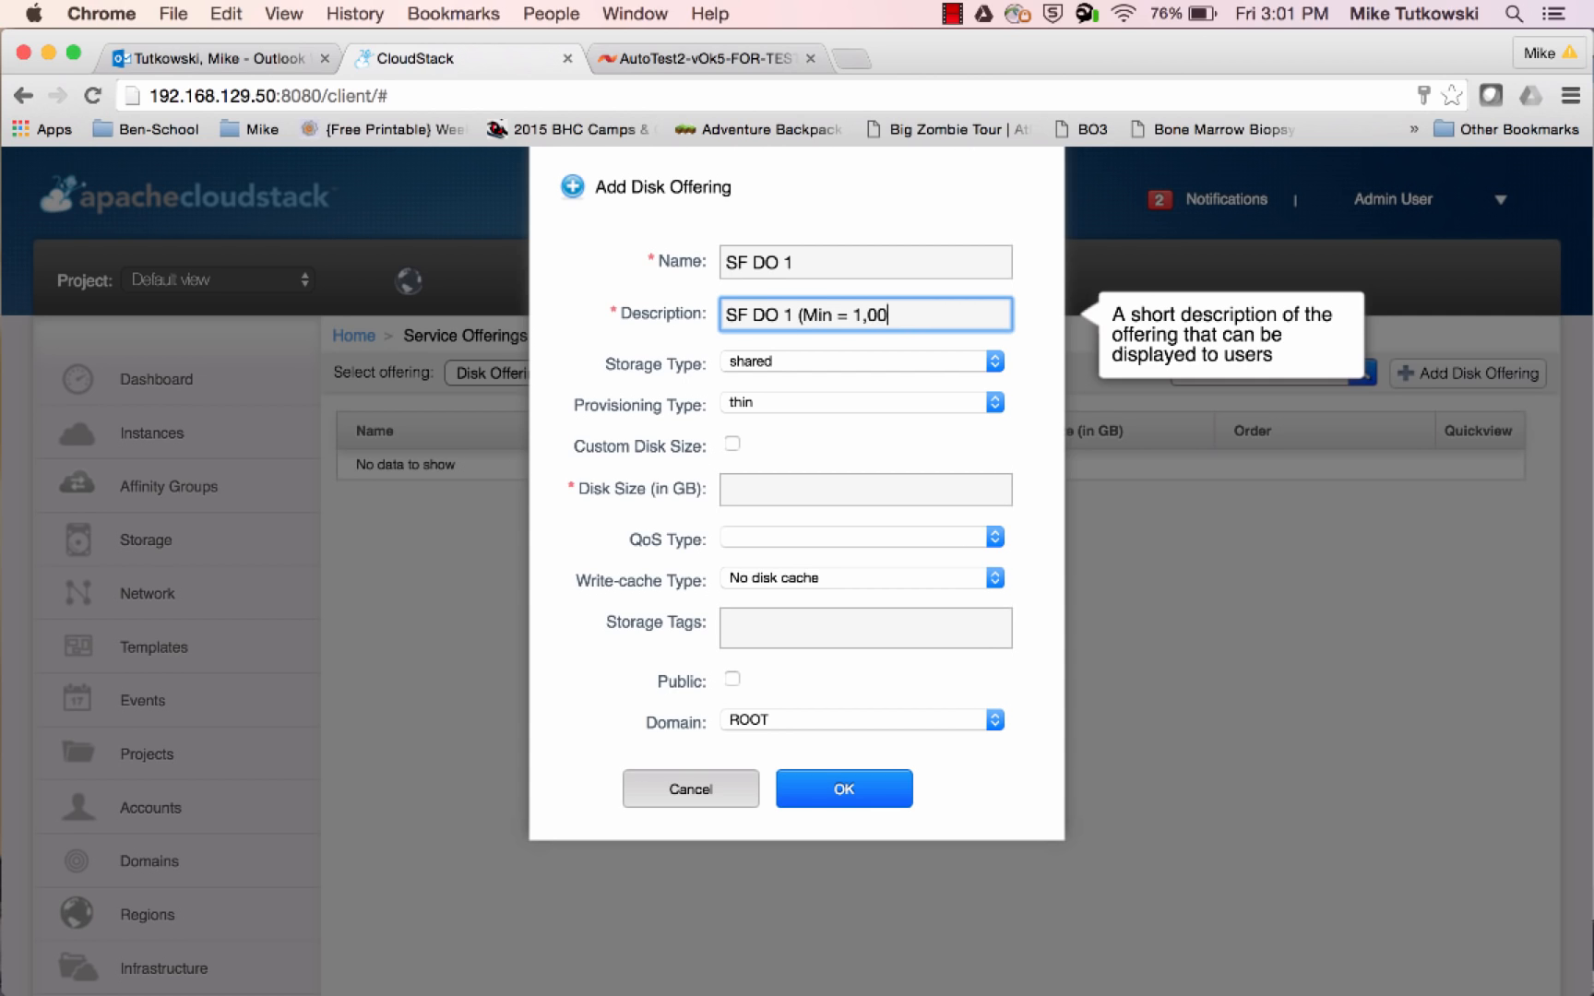
pyautogui.write('0; Max = 3,000)')
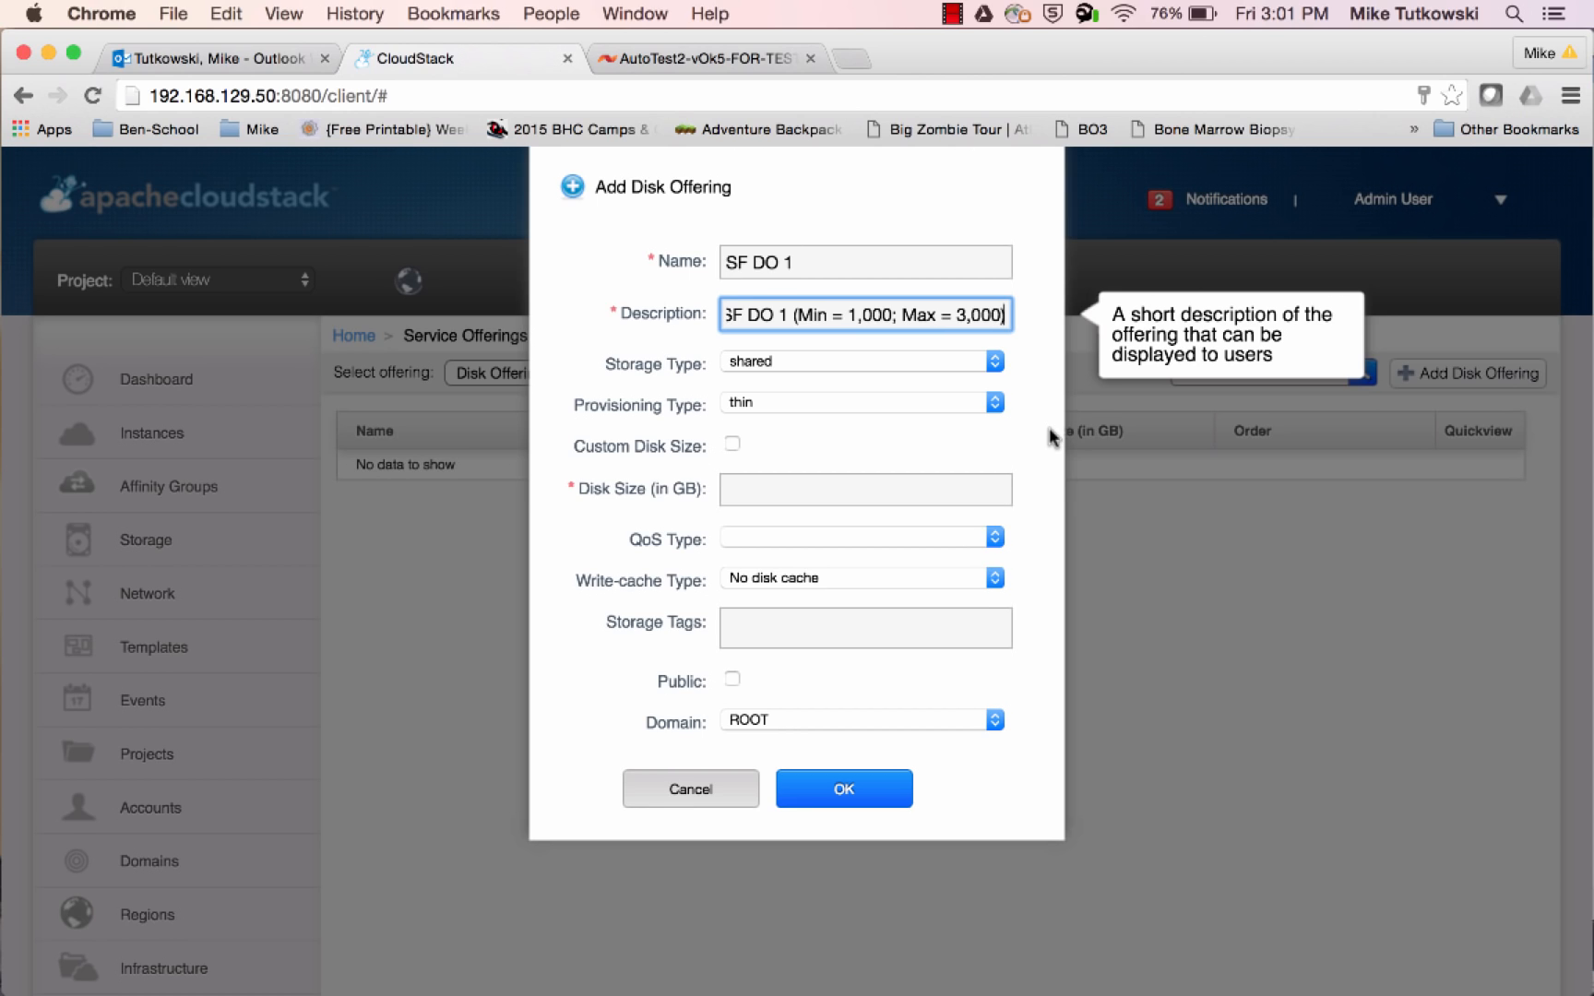
# Set the disk offering's disk size to 100 GB, with Custom Disk Size left disabled
pyautogui.click(973, 480)
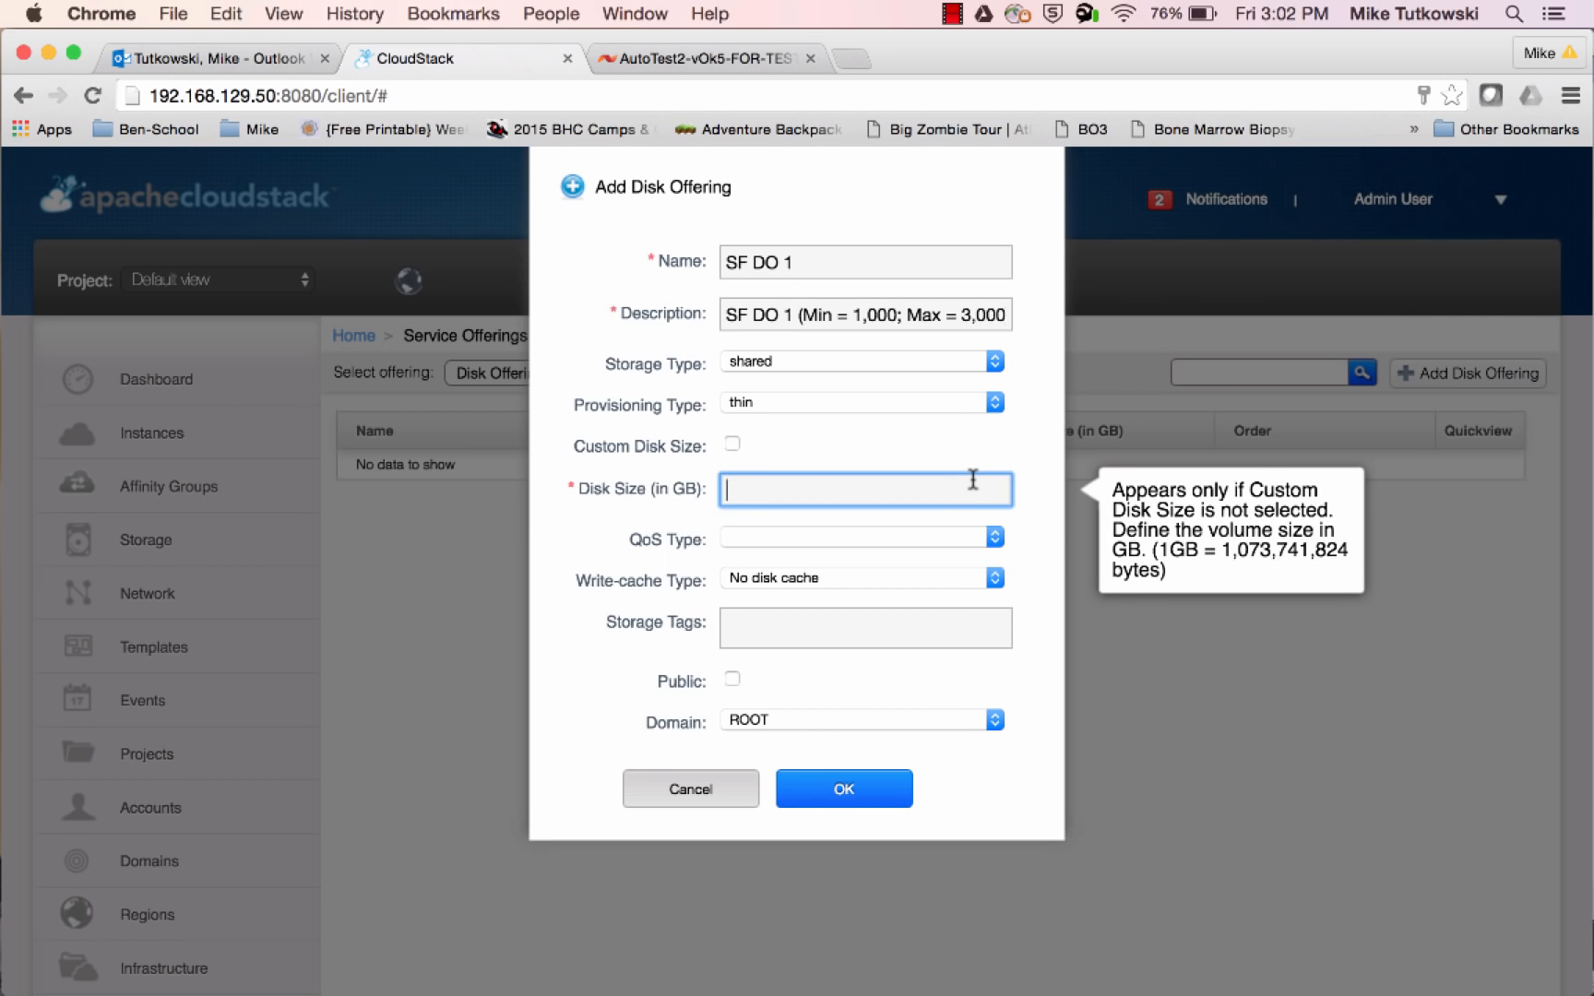
pyautogui.write('100')
pyautogui.click(732, 444)
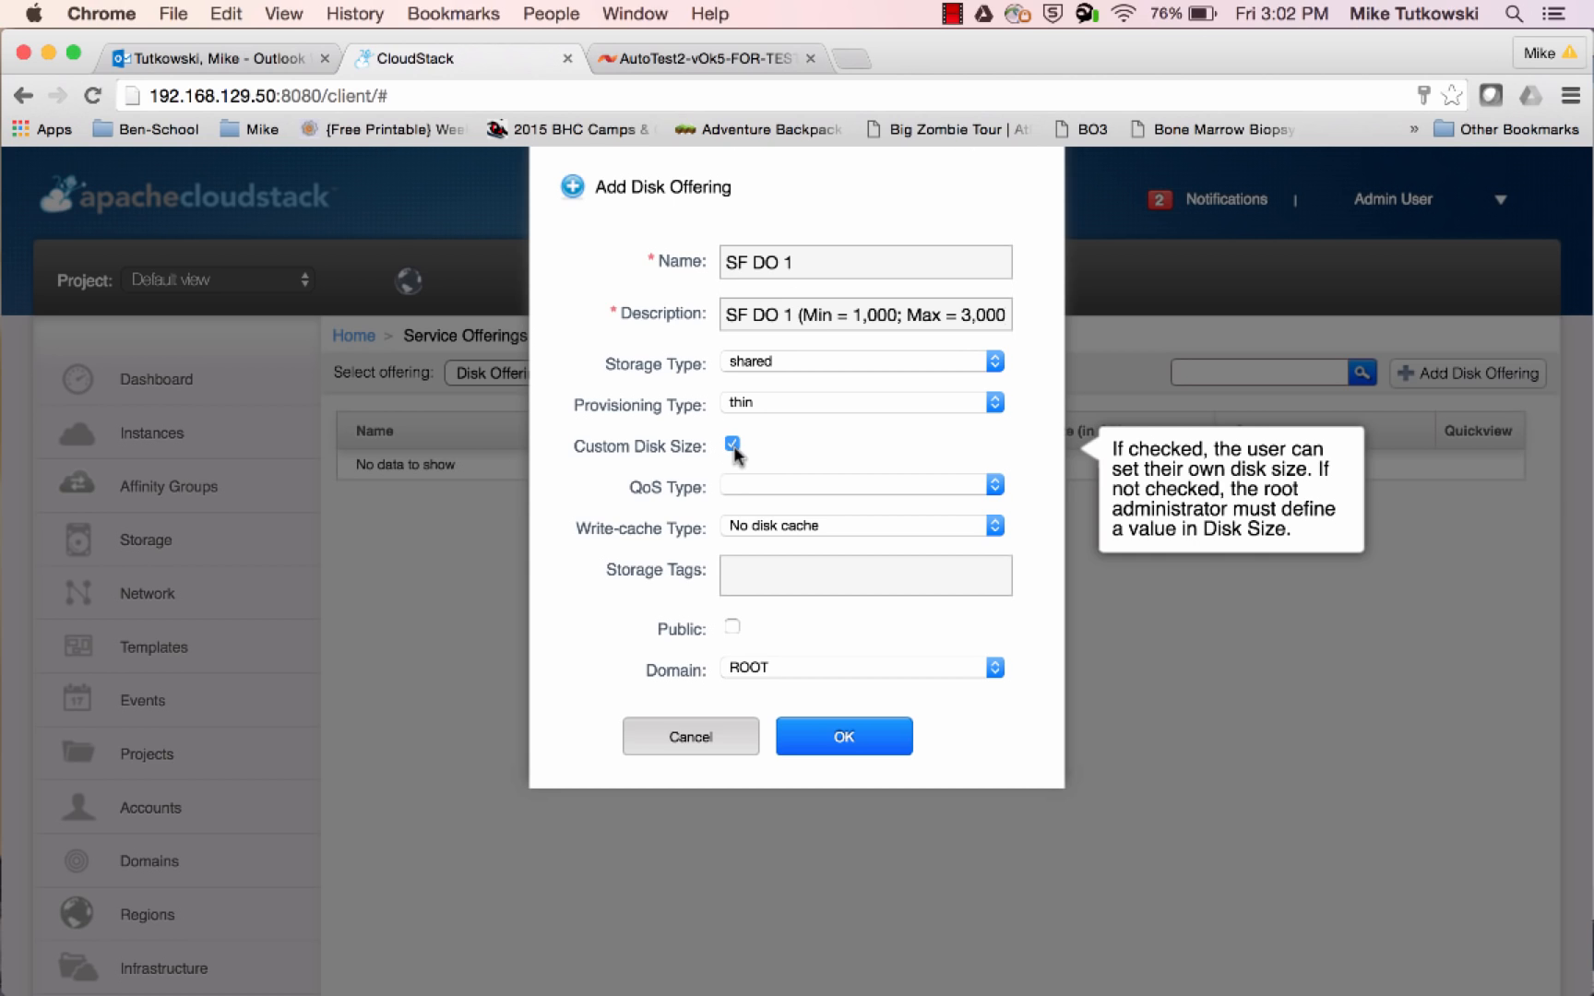
pyautogui.click(733, 444)
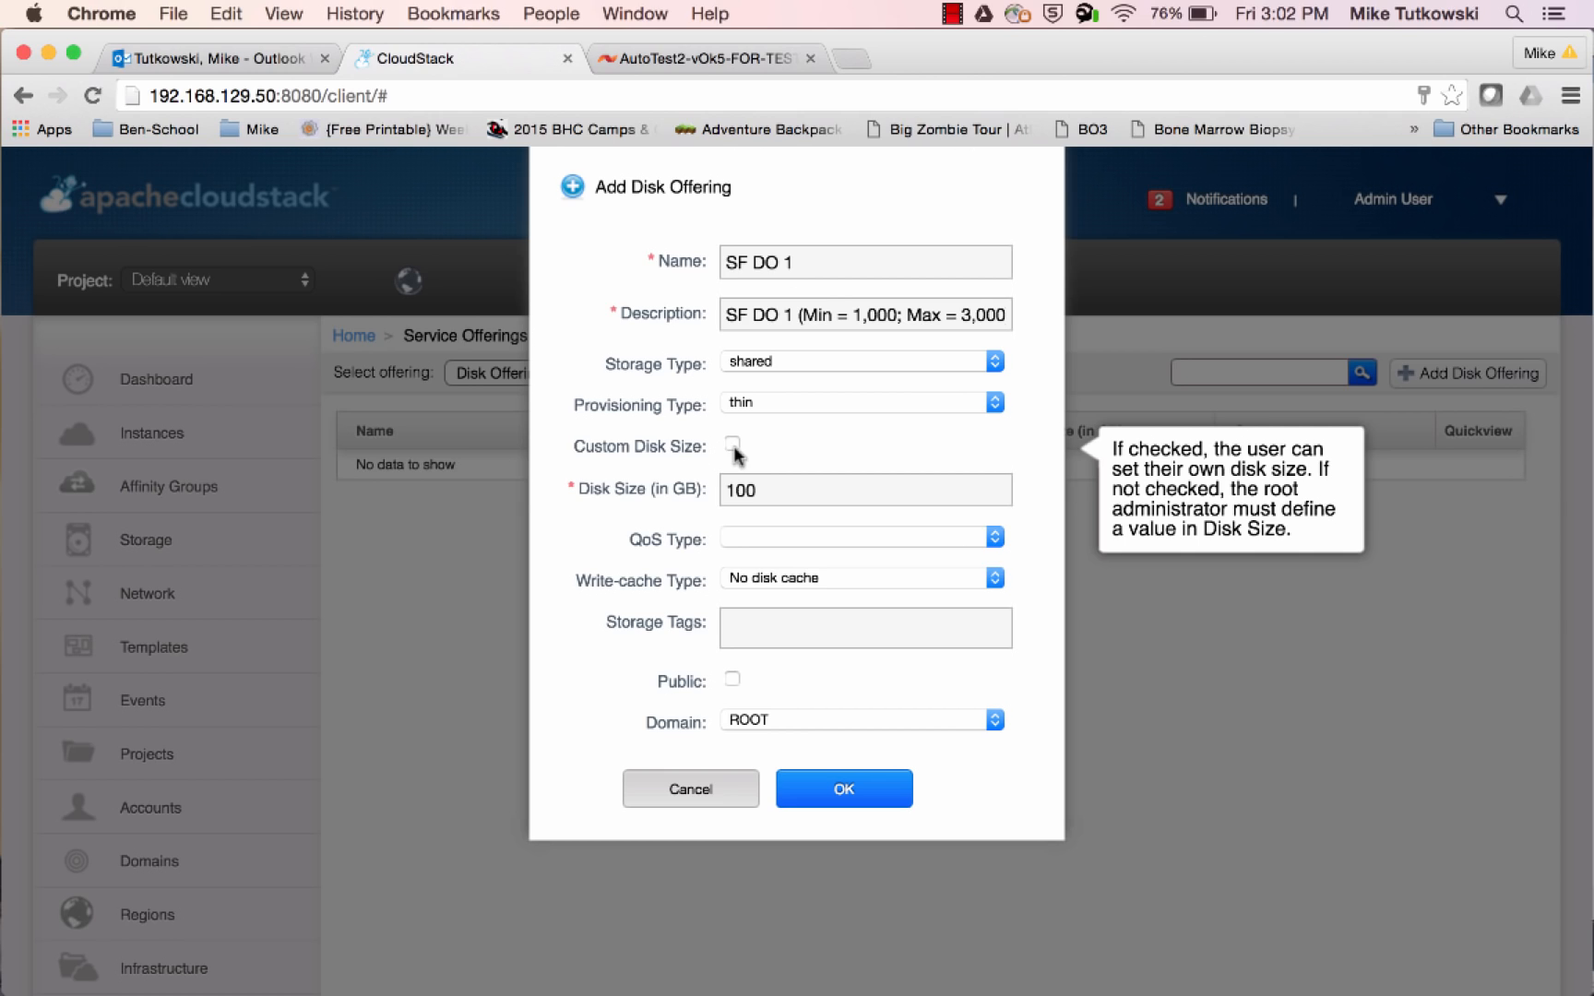
# Set the disk offering's QoS type to storage with Min IOPS 1000, Max IOPS 3000 and a Hypervisor Snapshot Reserve of 200 percent
pyautogui.click(735, 541)
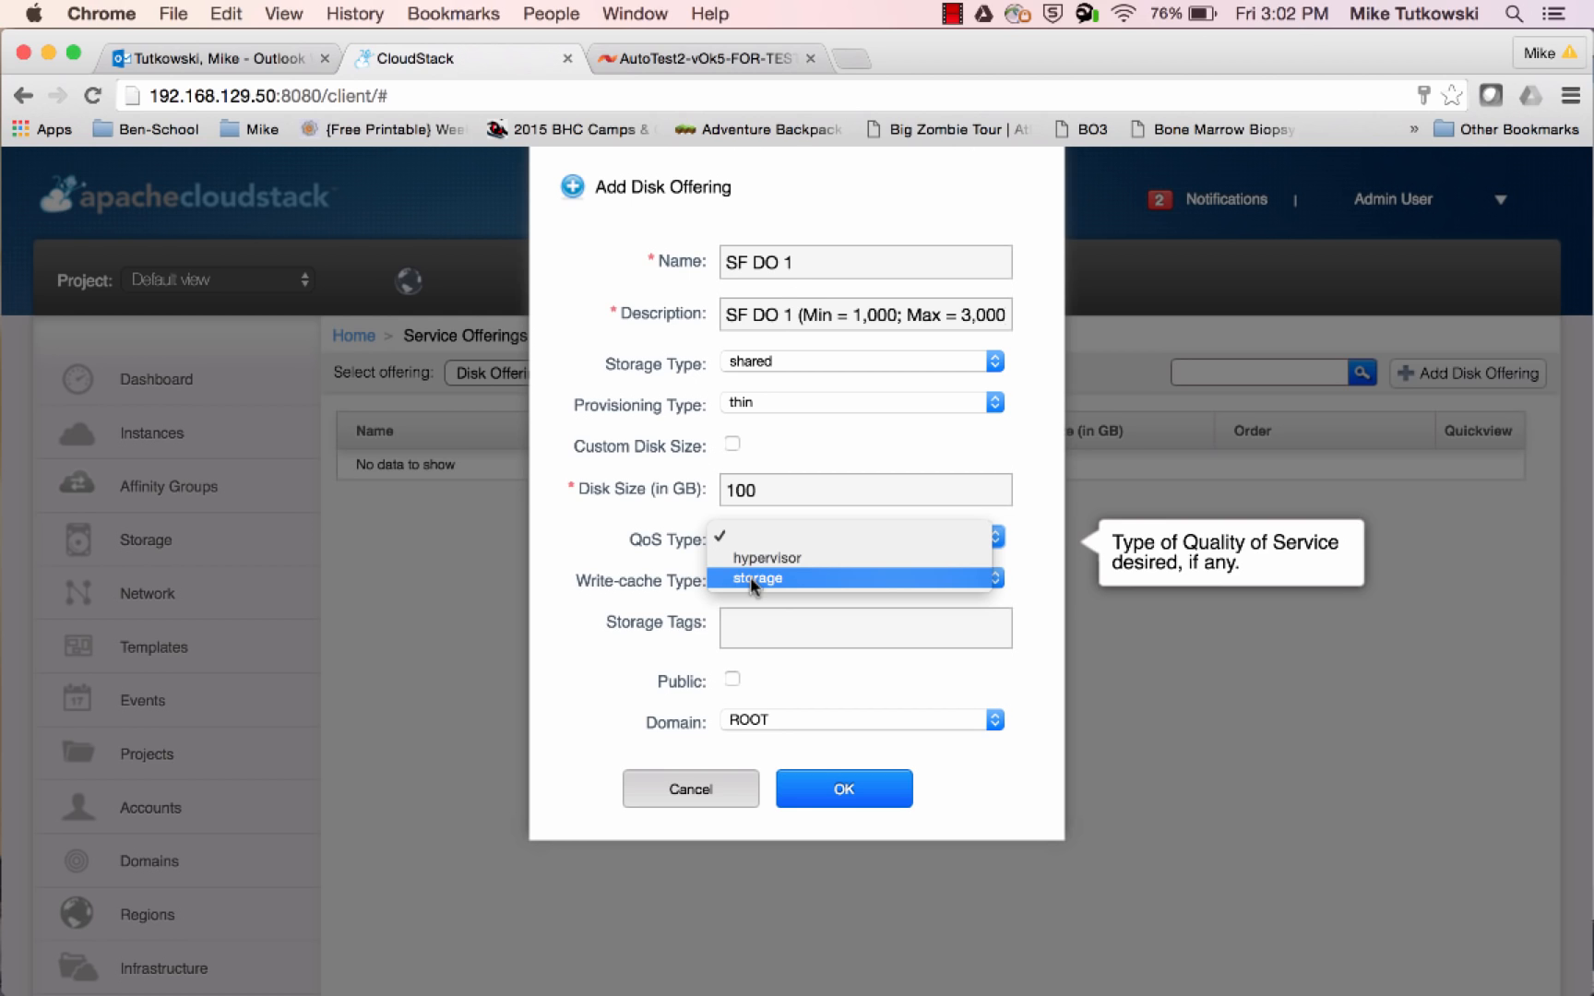
pyautogui.click(750, 577)
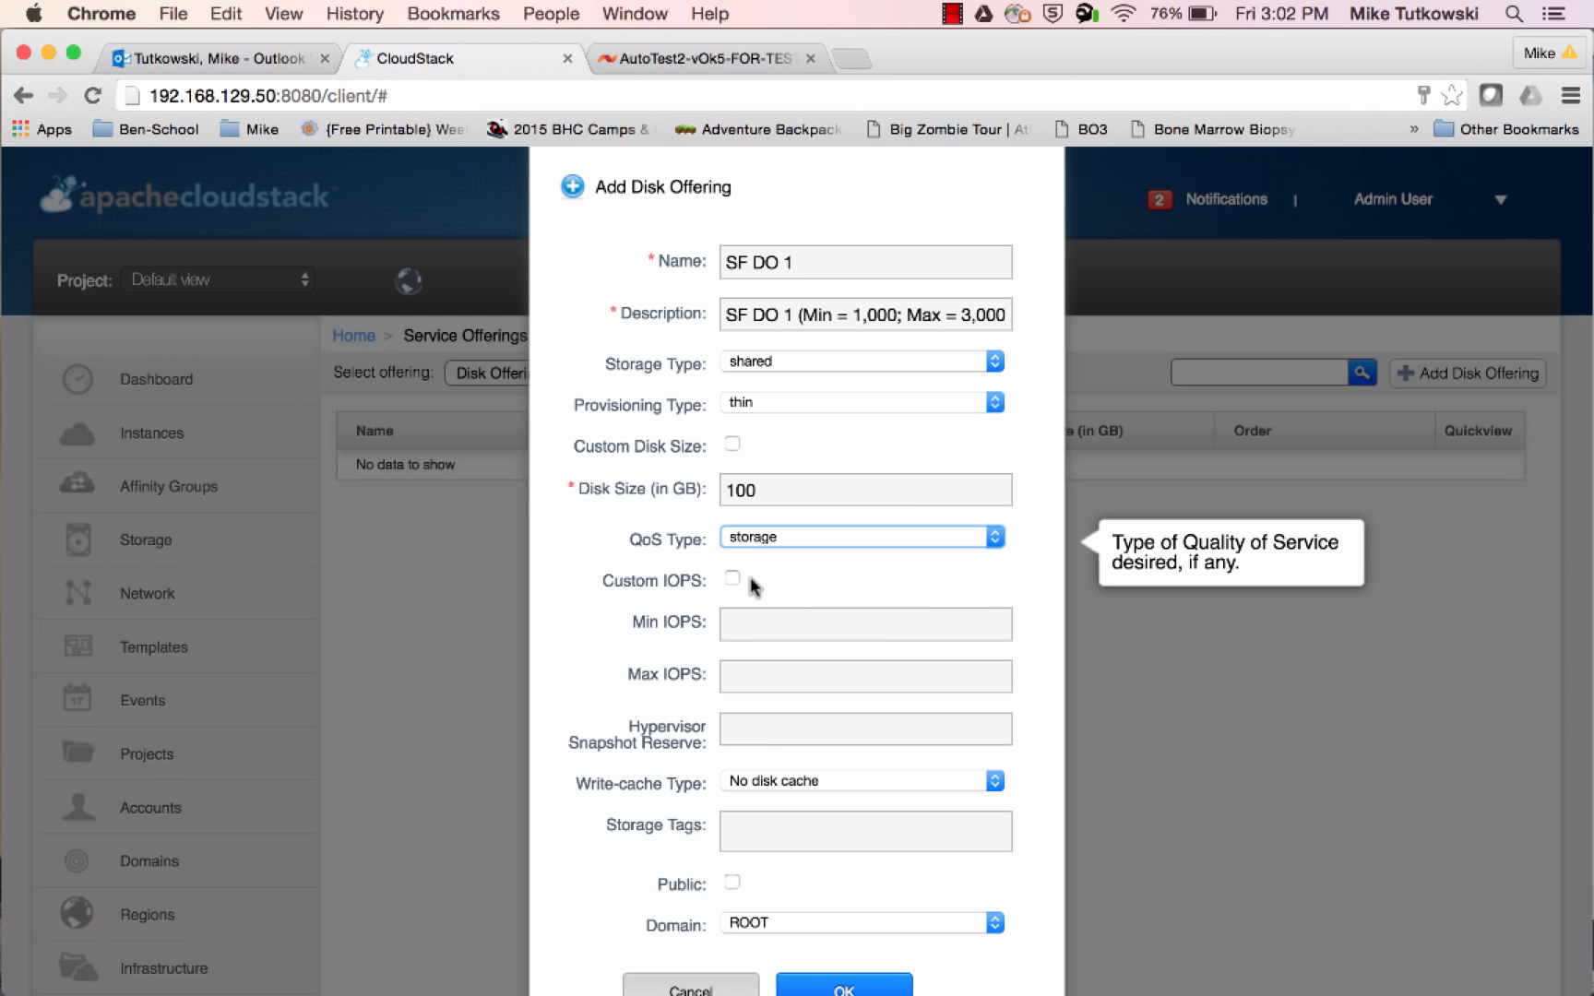
pyautogui.click(753, 626)
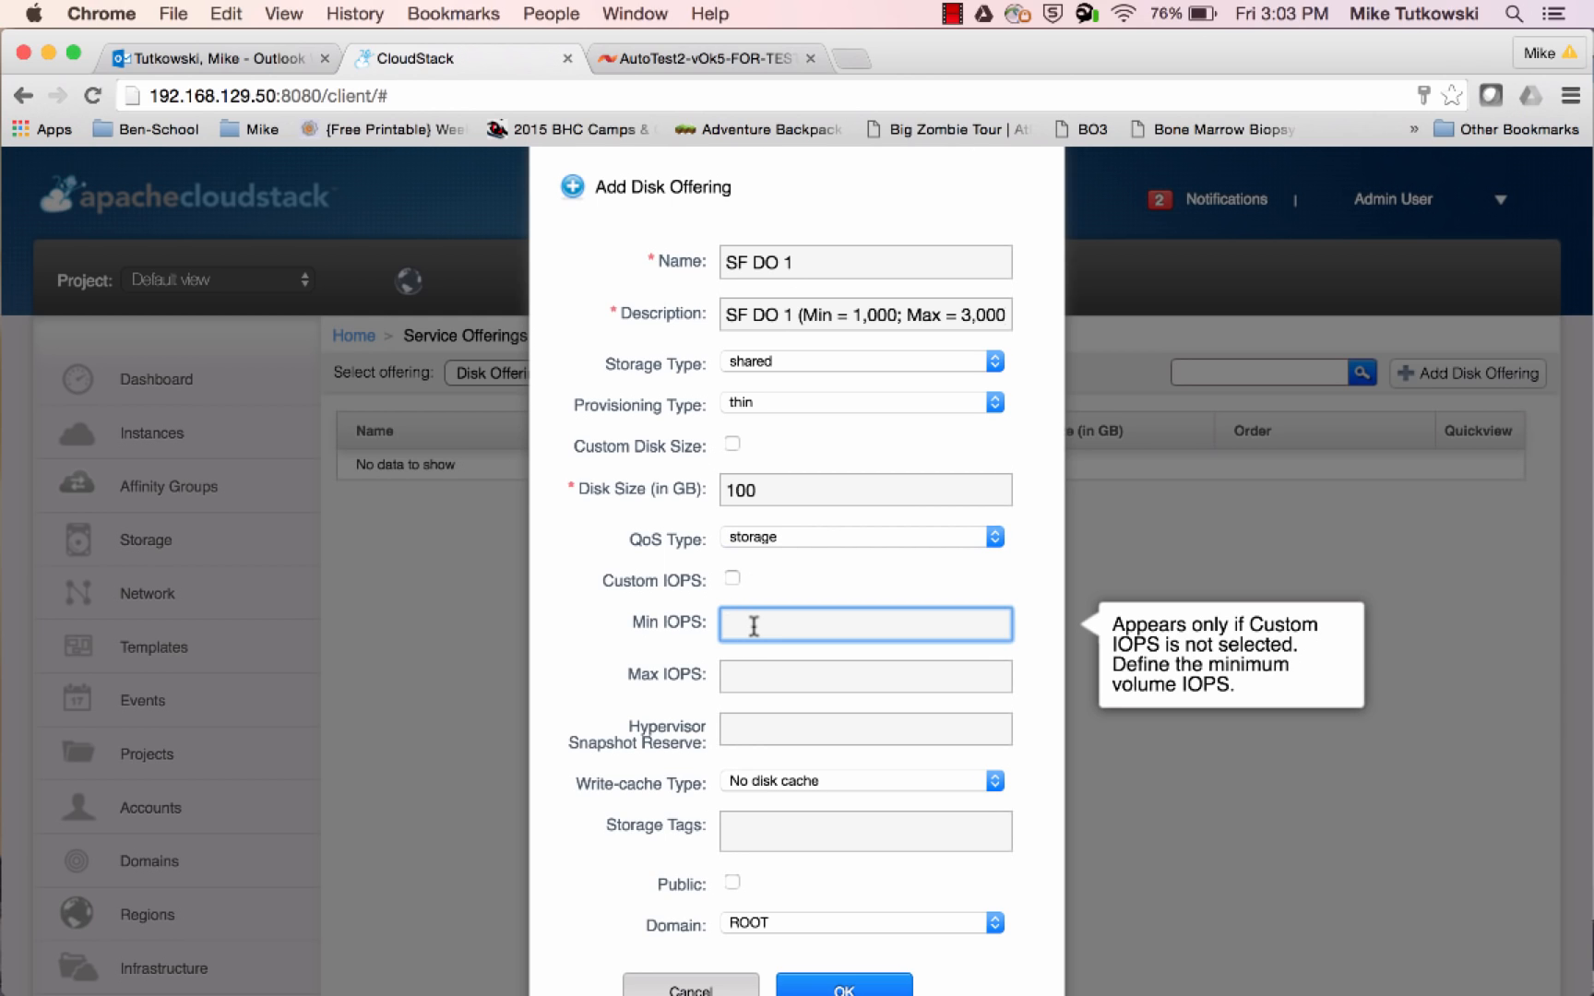
pyautogui.write('1000')
pyautogui.press('Tab')
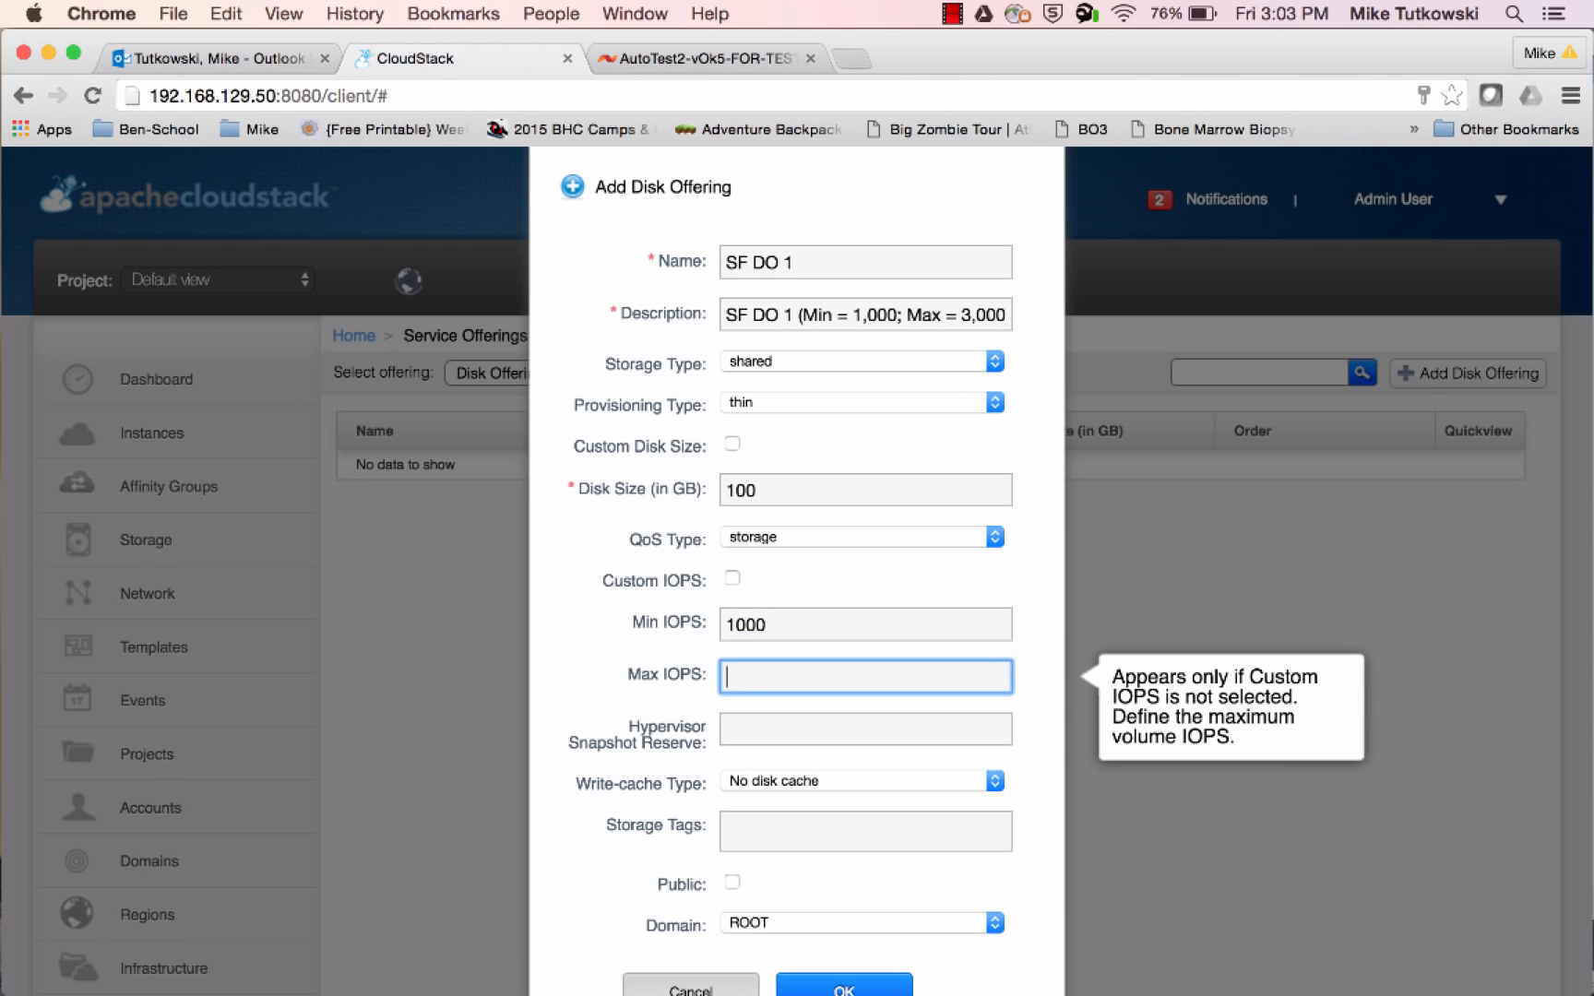
pyautogui.write('3000')
pyautogui.press('Tab')
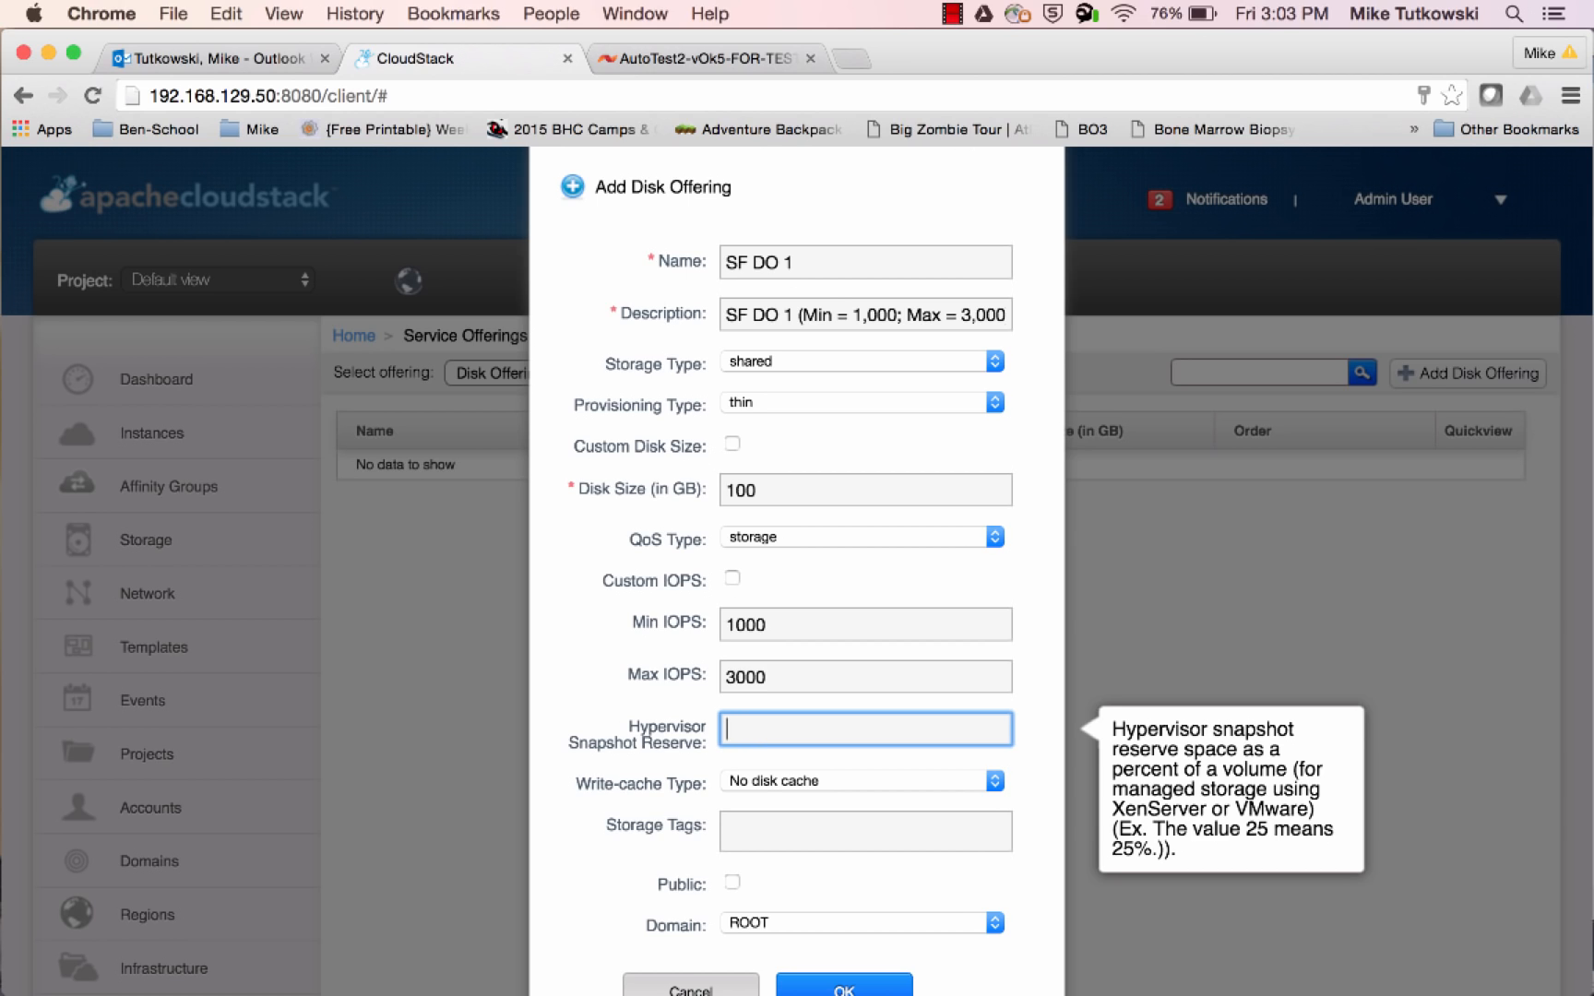
pyautogui.write('200')
pyautogui.click(732, 578)
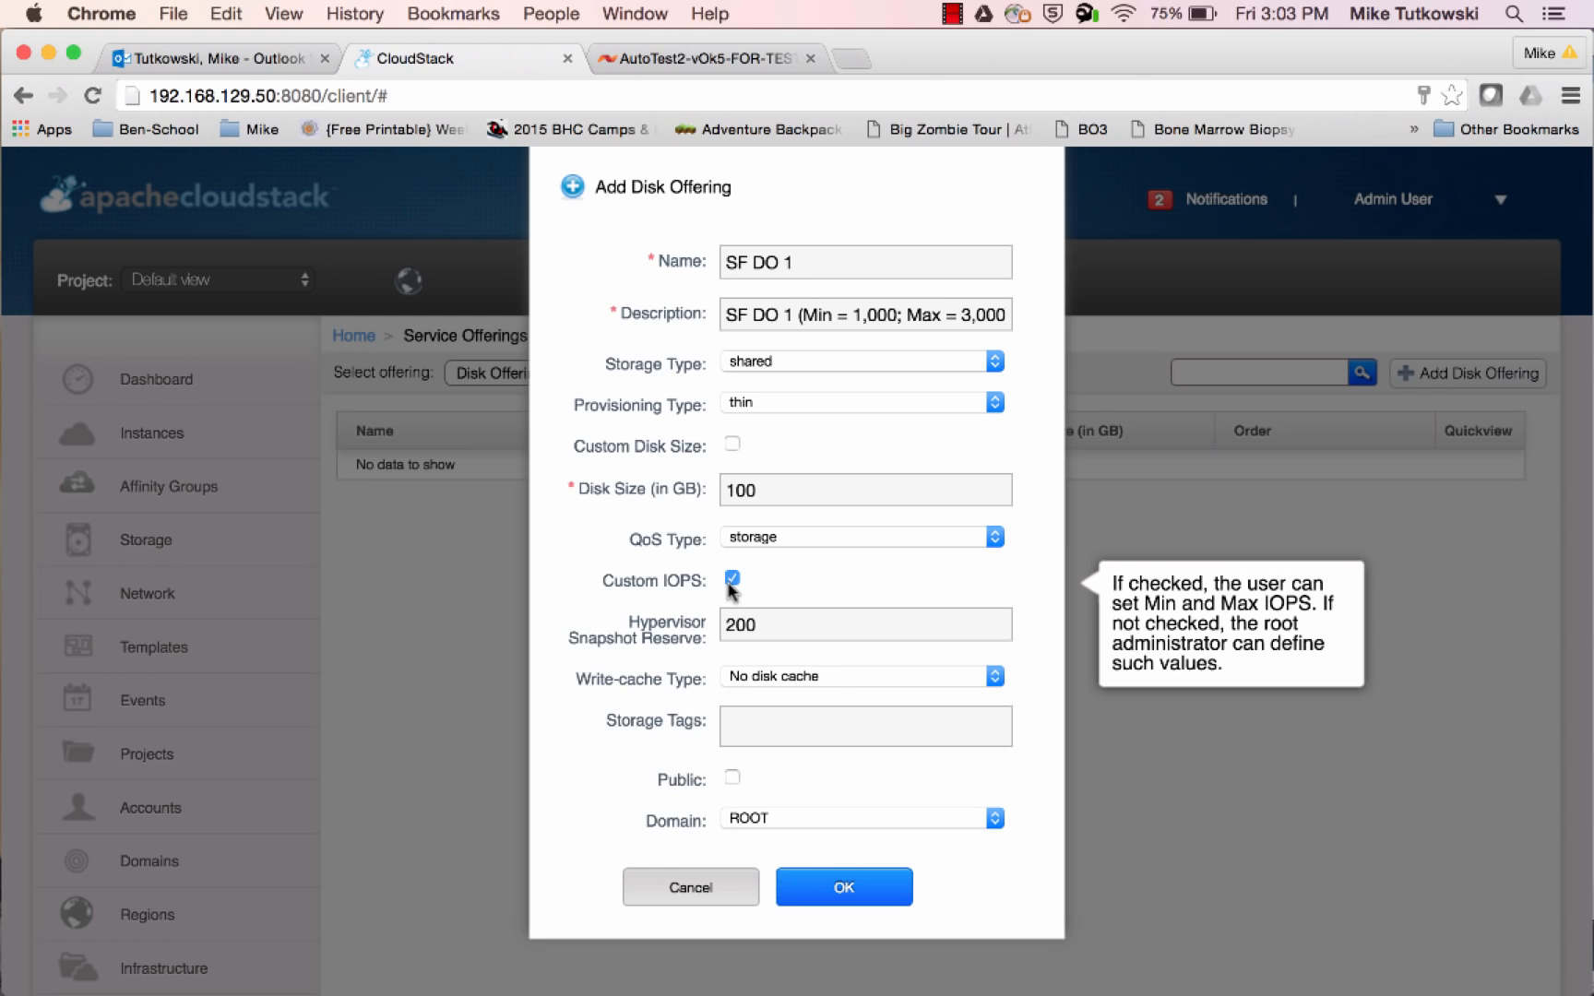
pyautogui.click(735, 446)
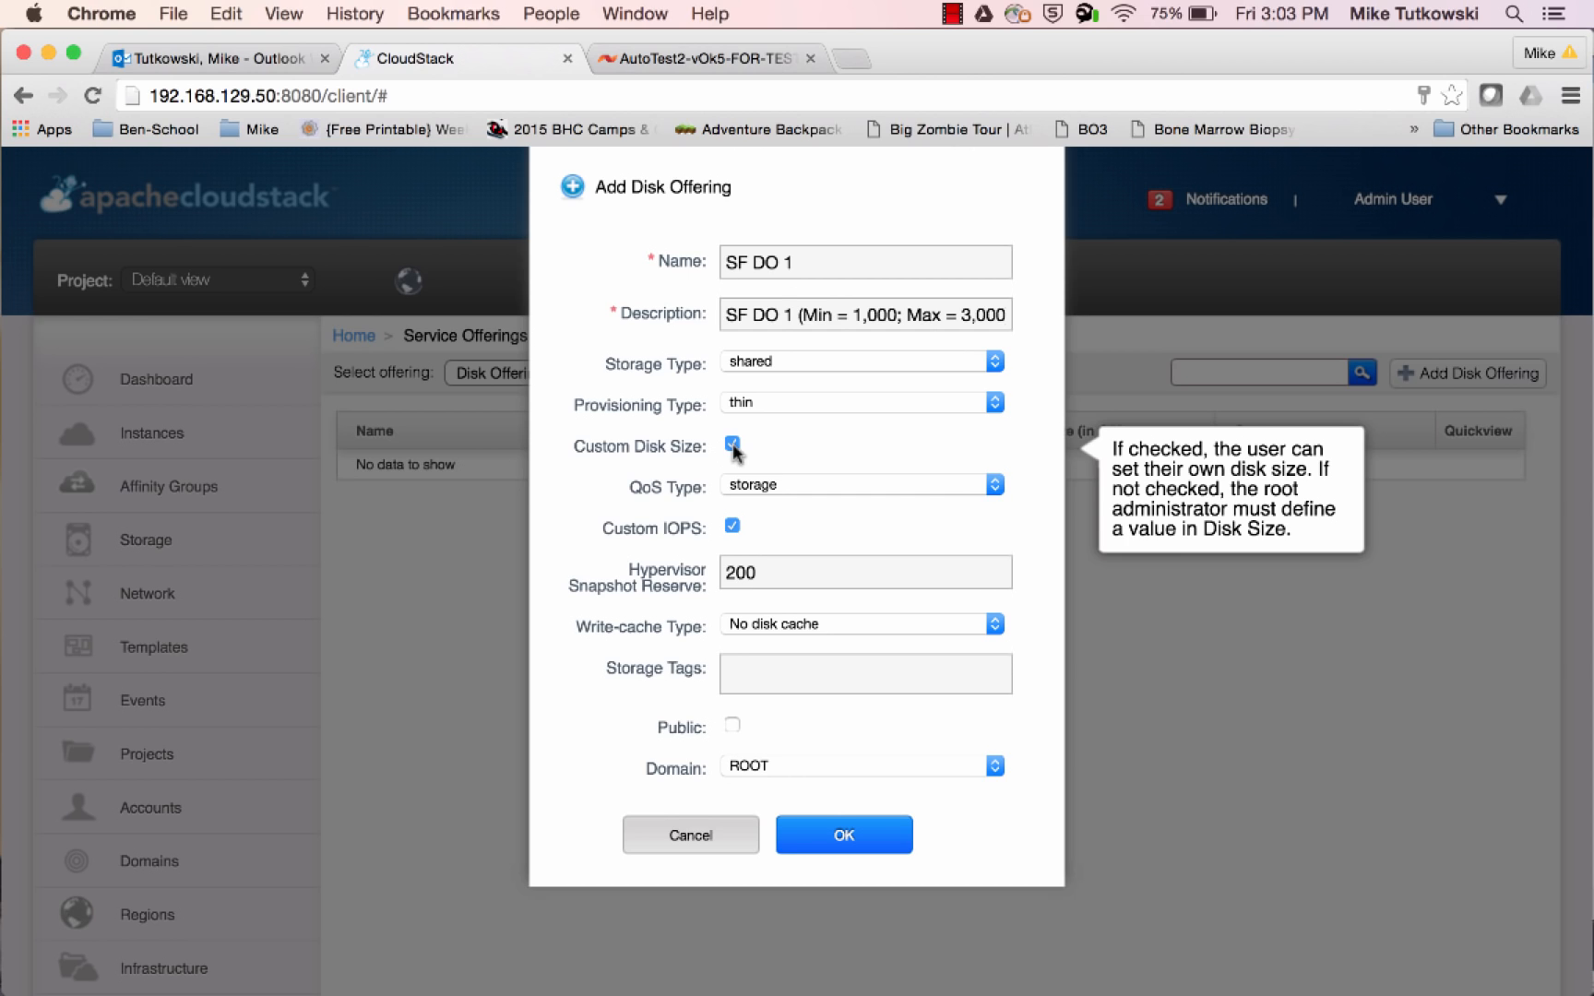
pyautogui.click(733, 446)
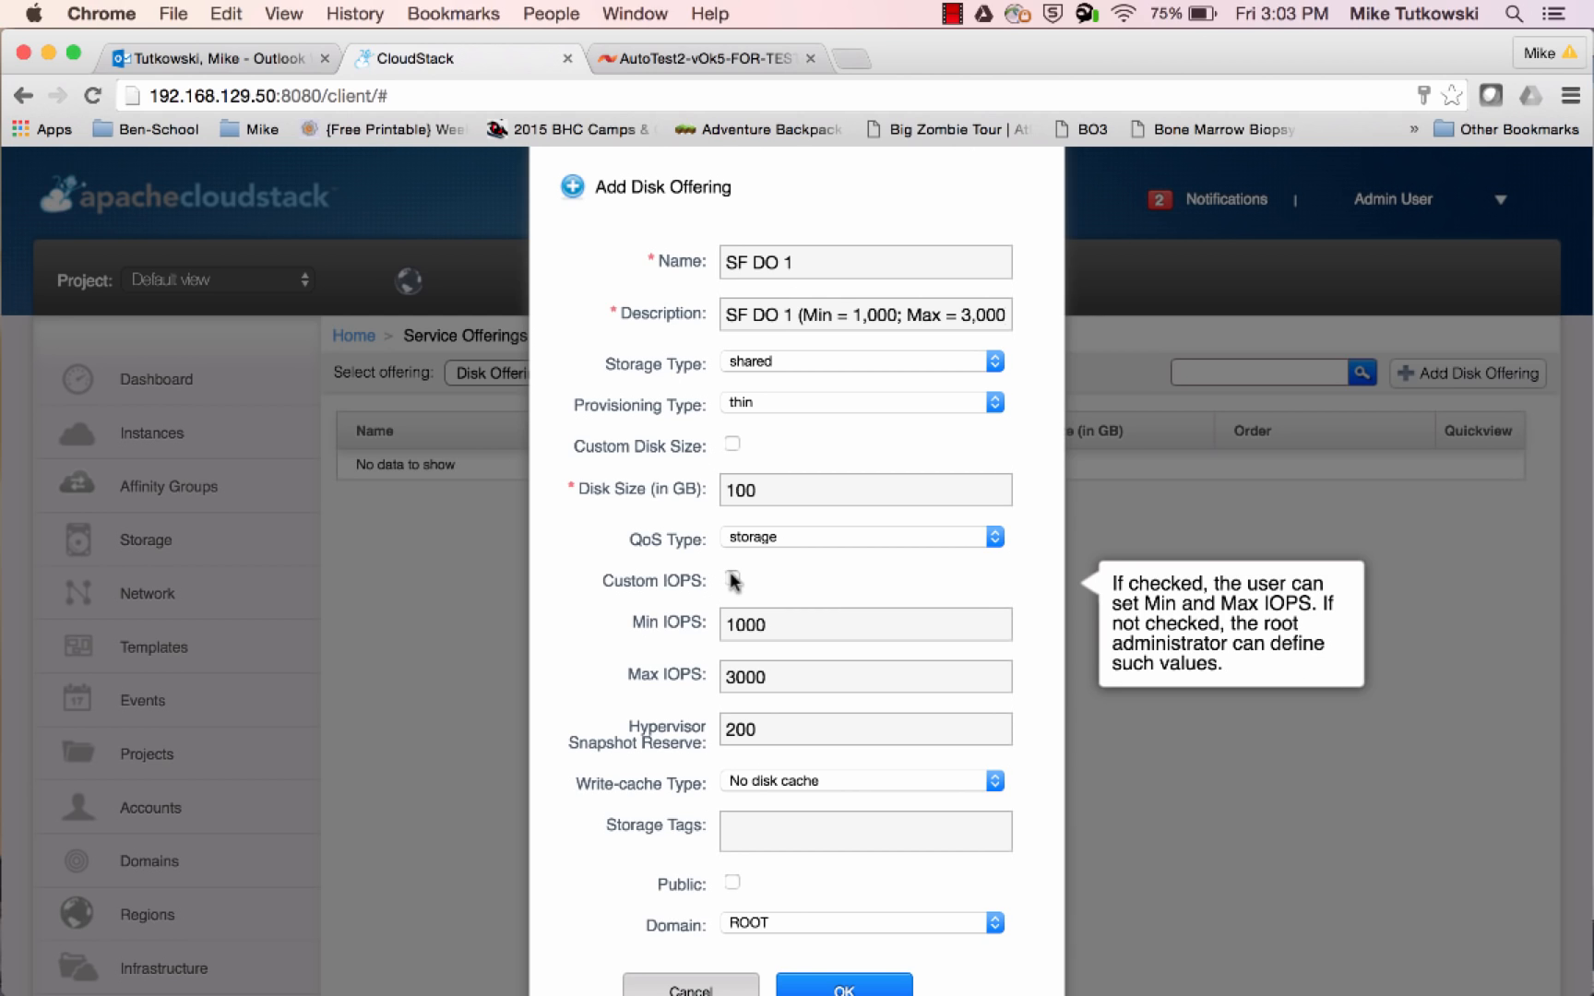
# Add the existing storage tag SolidFire_SAN_A to the disk offering and submit the form to create it
pyautogui.click(748, 822)
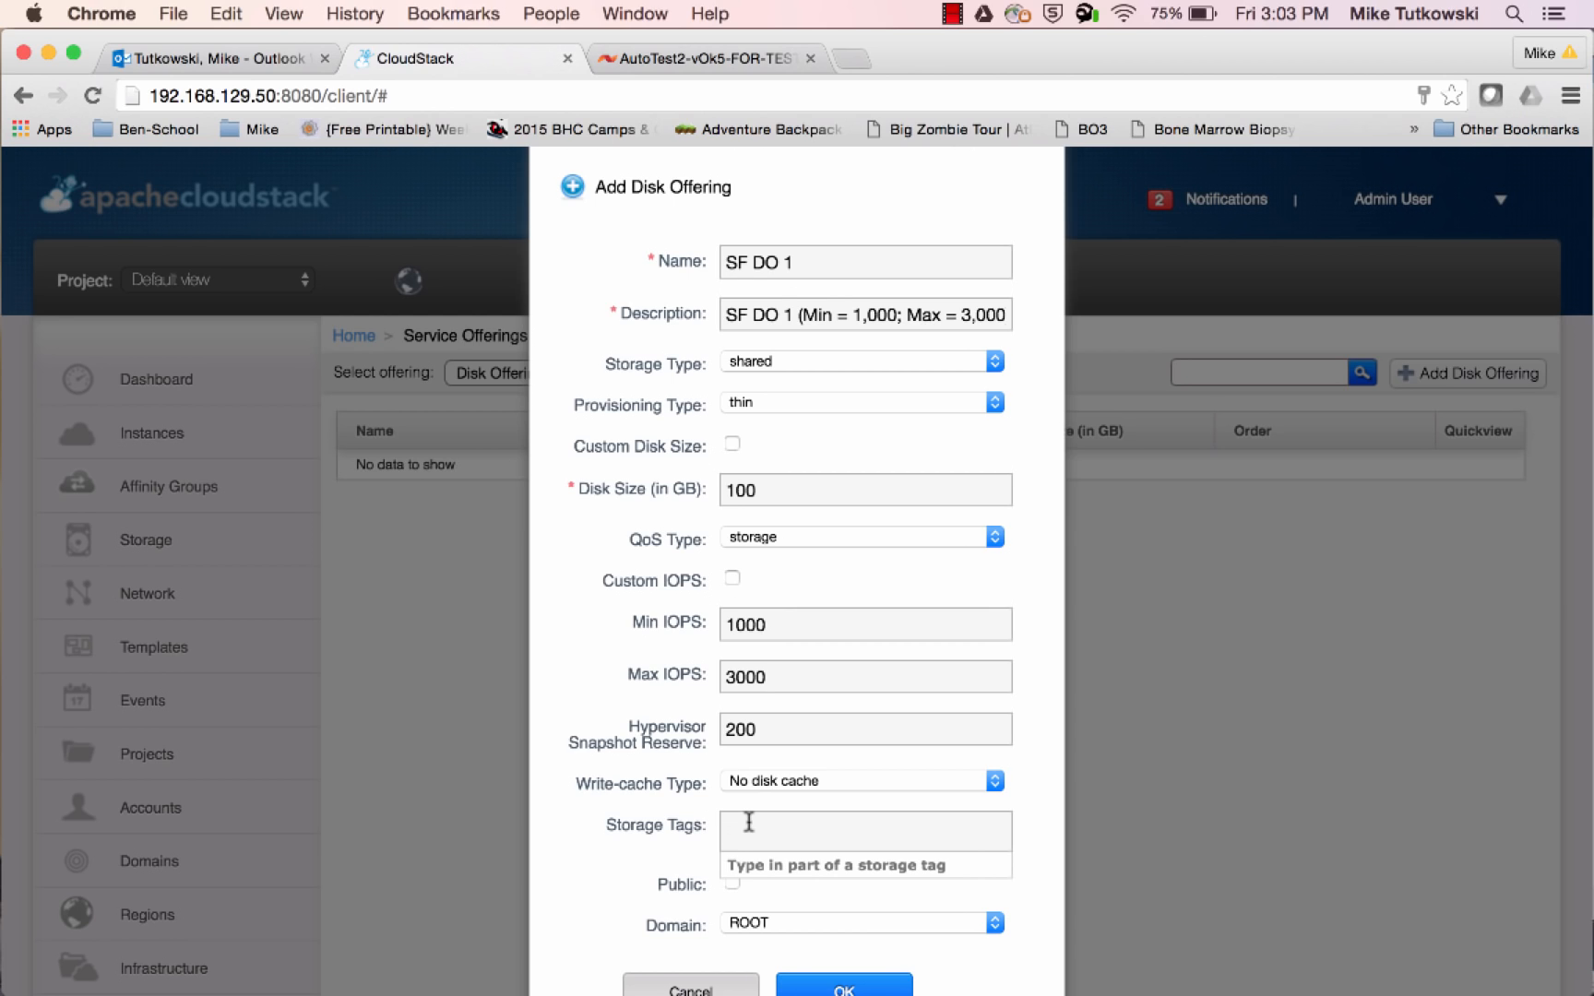
pyautogui.write('s')
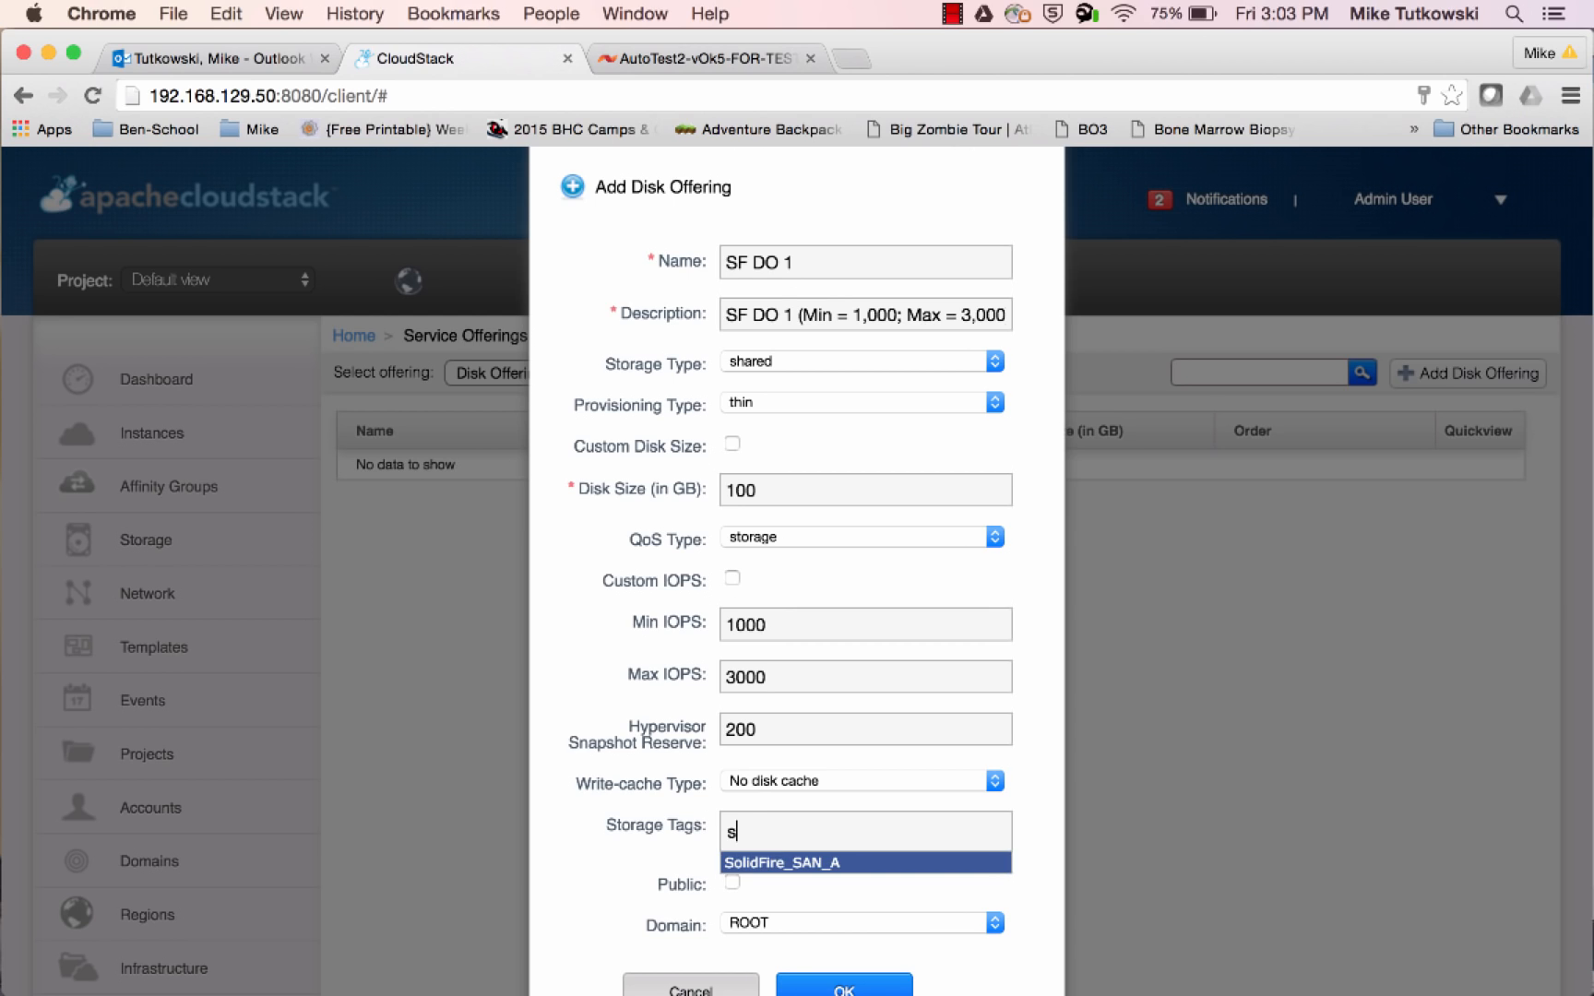
pyautogui.click(771, 863)
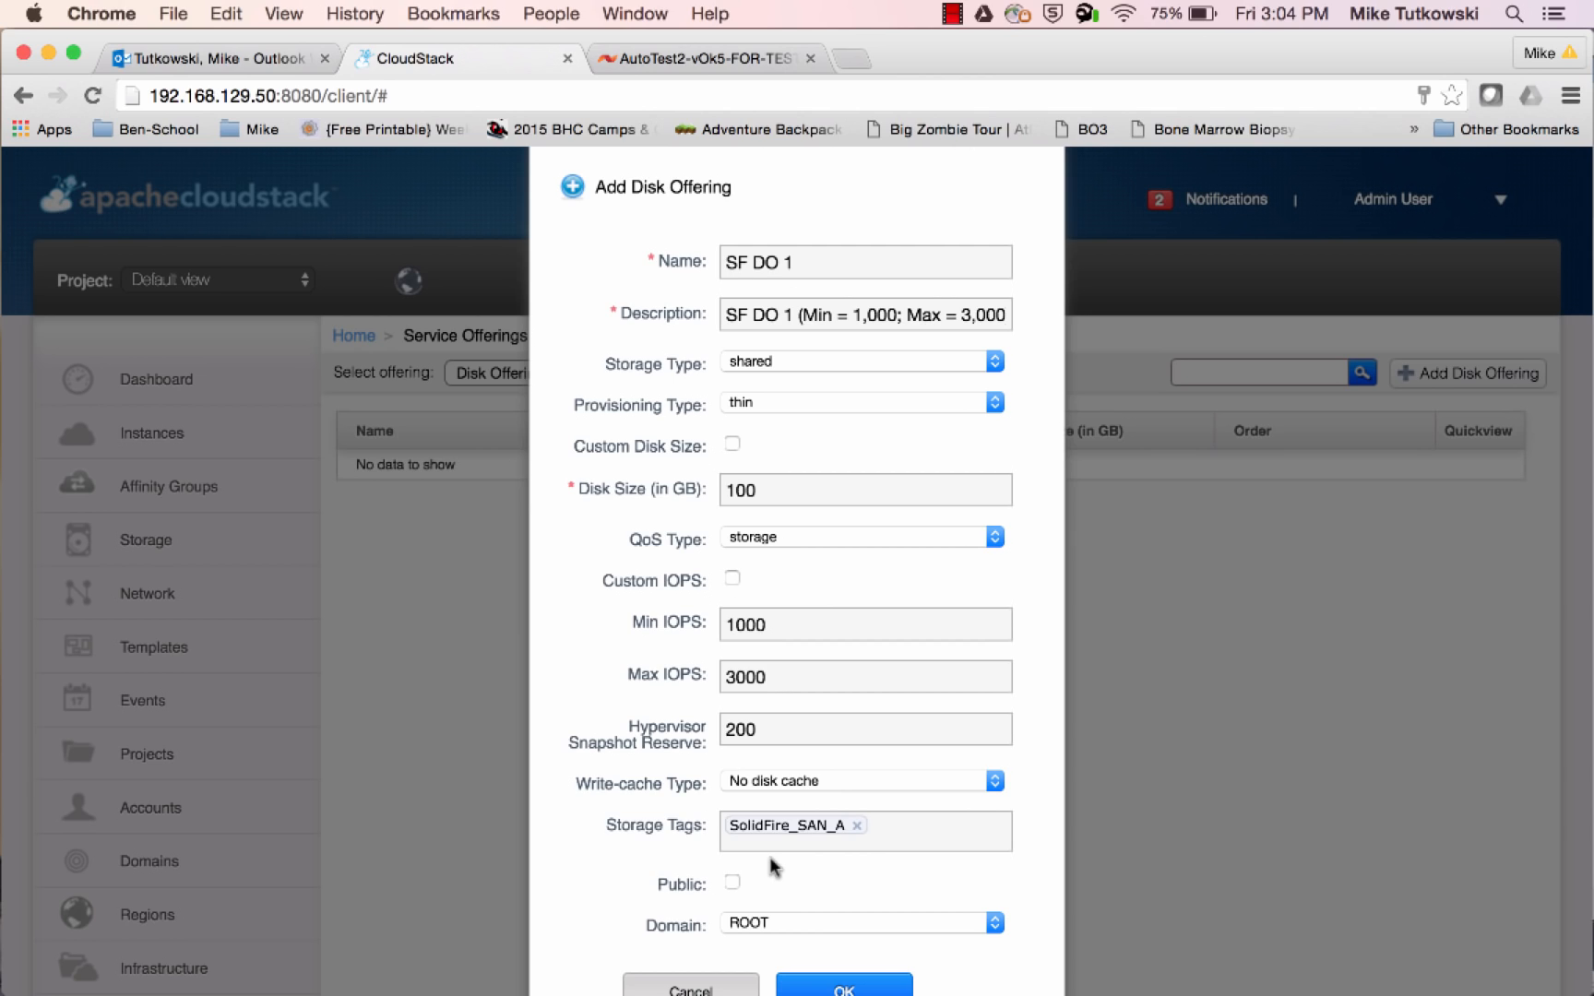
pyautogui.click(843, 989)
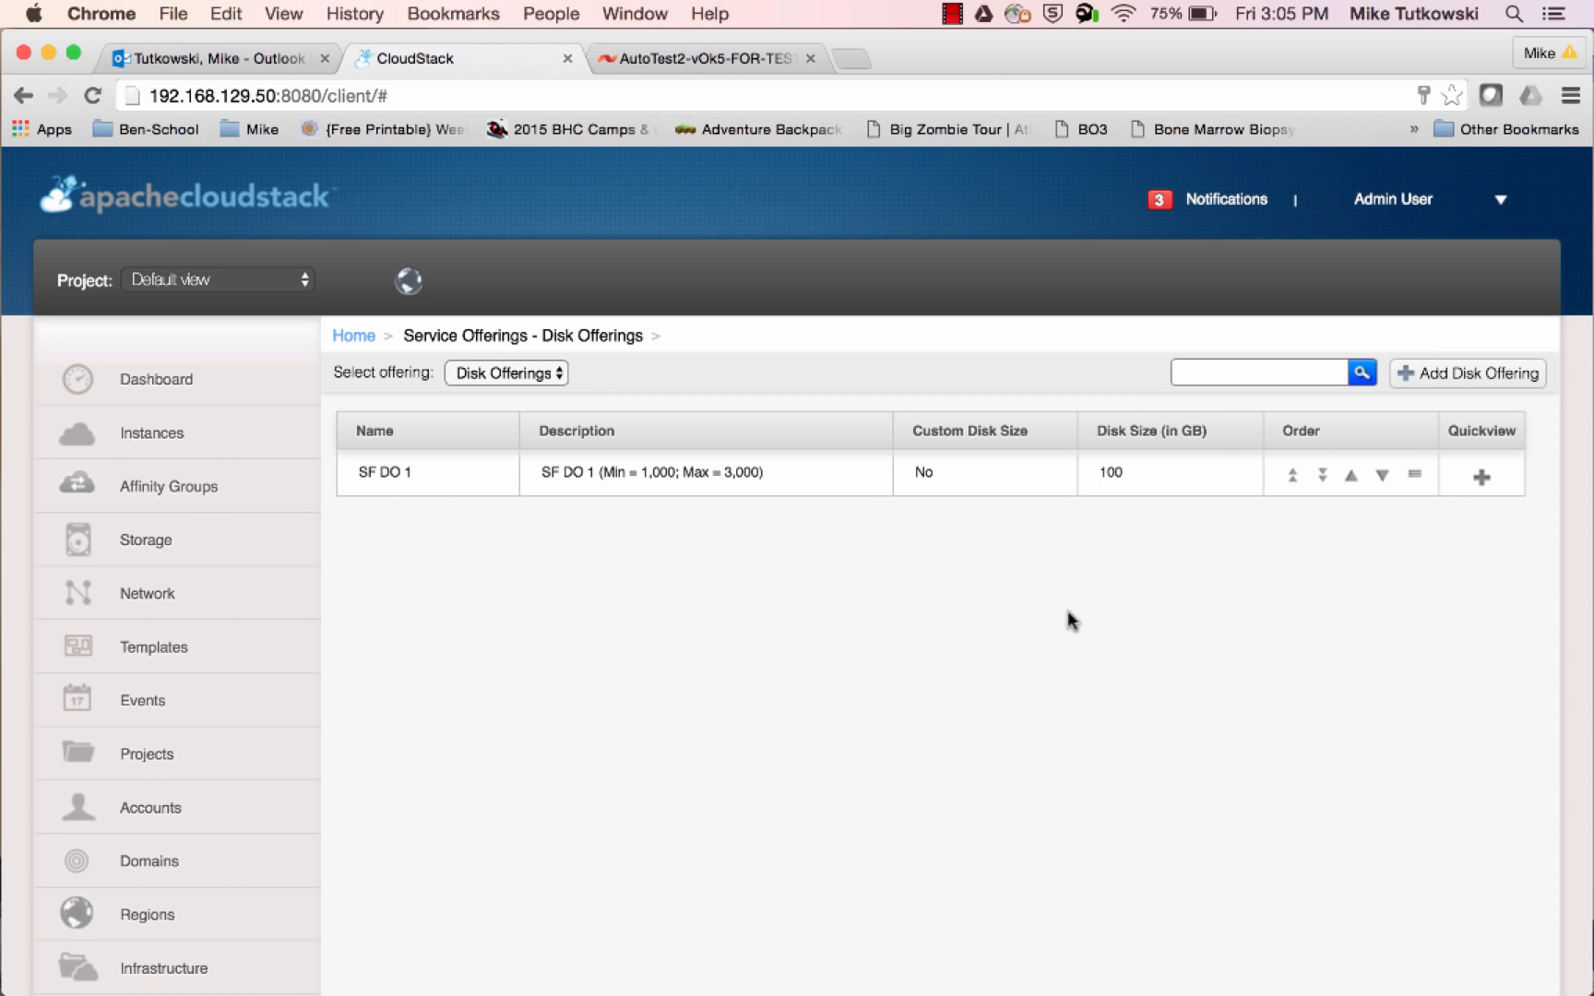
# Start a new instance in Zone_1 from the CentOS 5.6(64-bit) no GUI (XenServer) template, with compute offering SF CO 1 and no disk offering
pyautogui.click(247, 459)
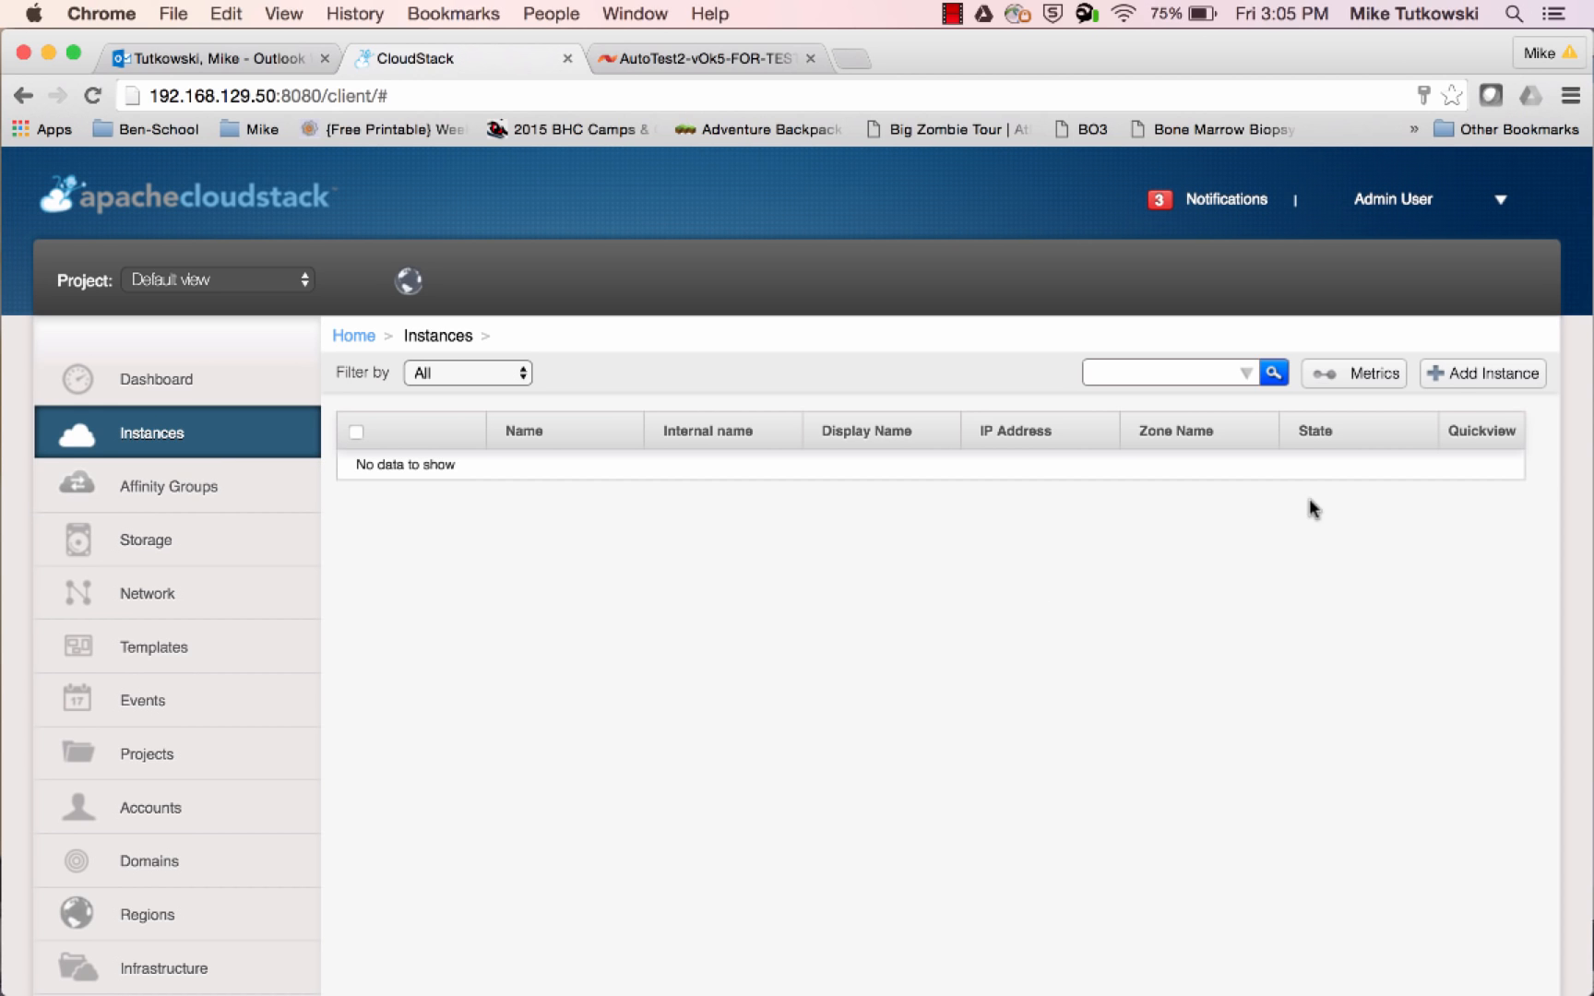
pyautogui.click(1456, 378)
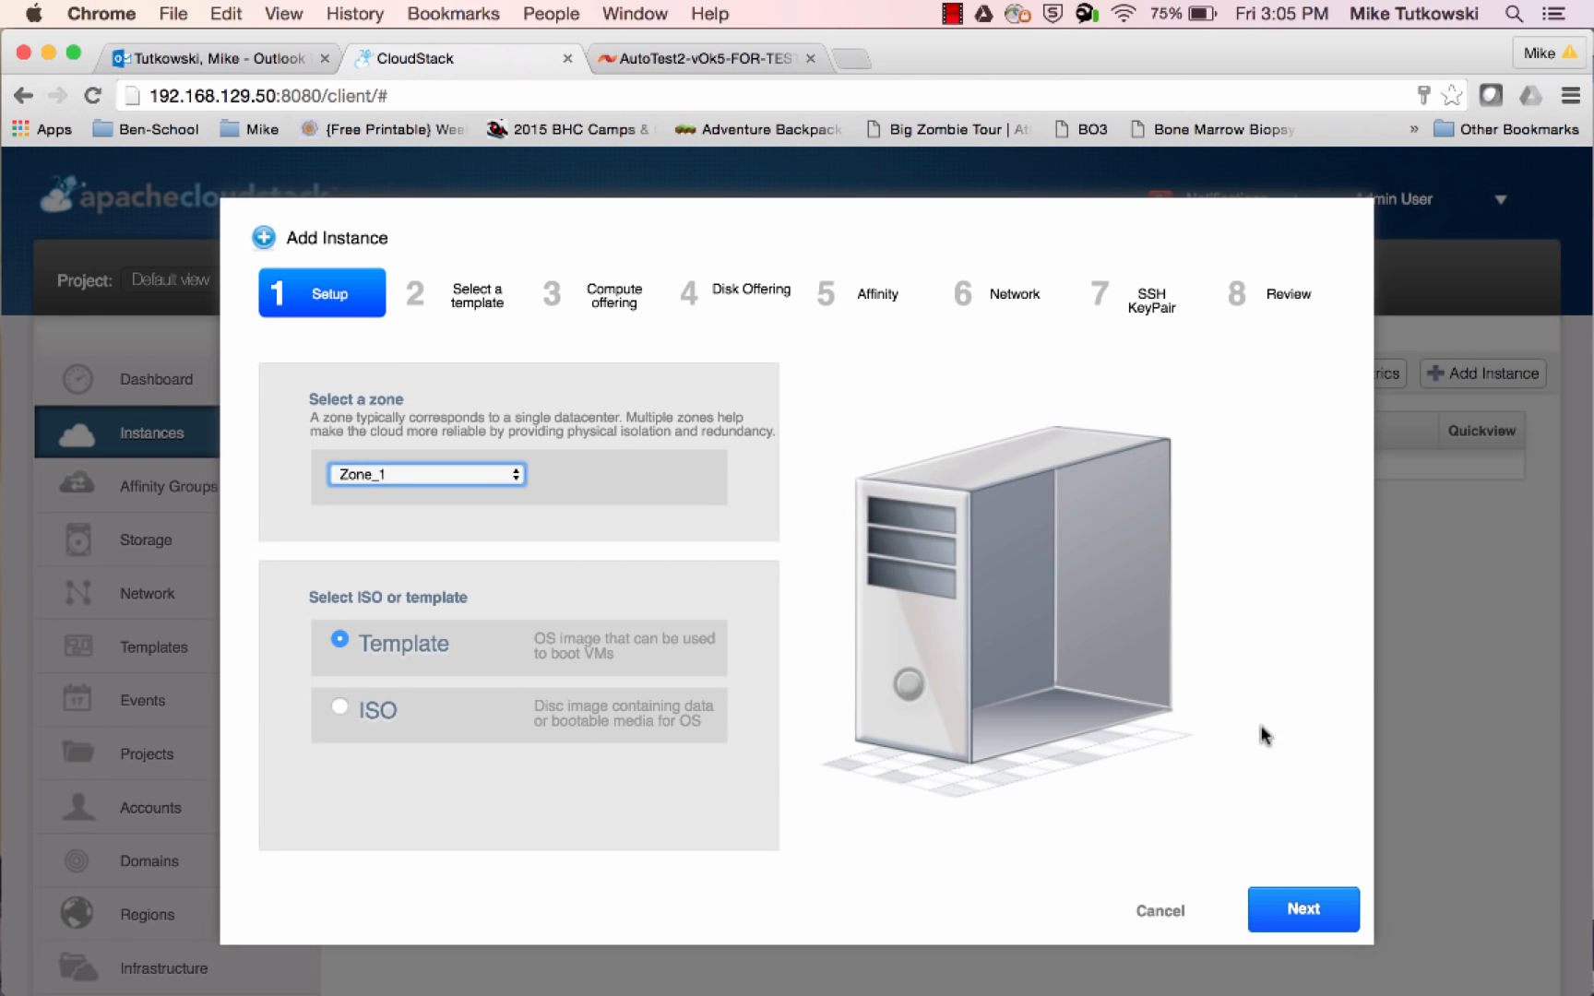
pyautogui.click(1303, 908)
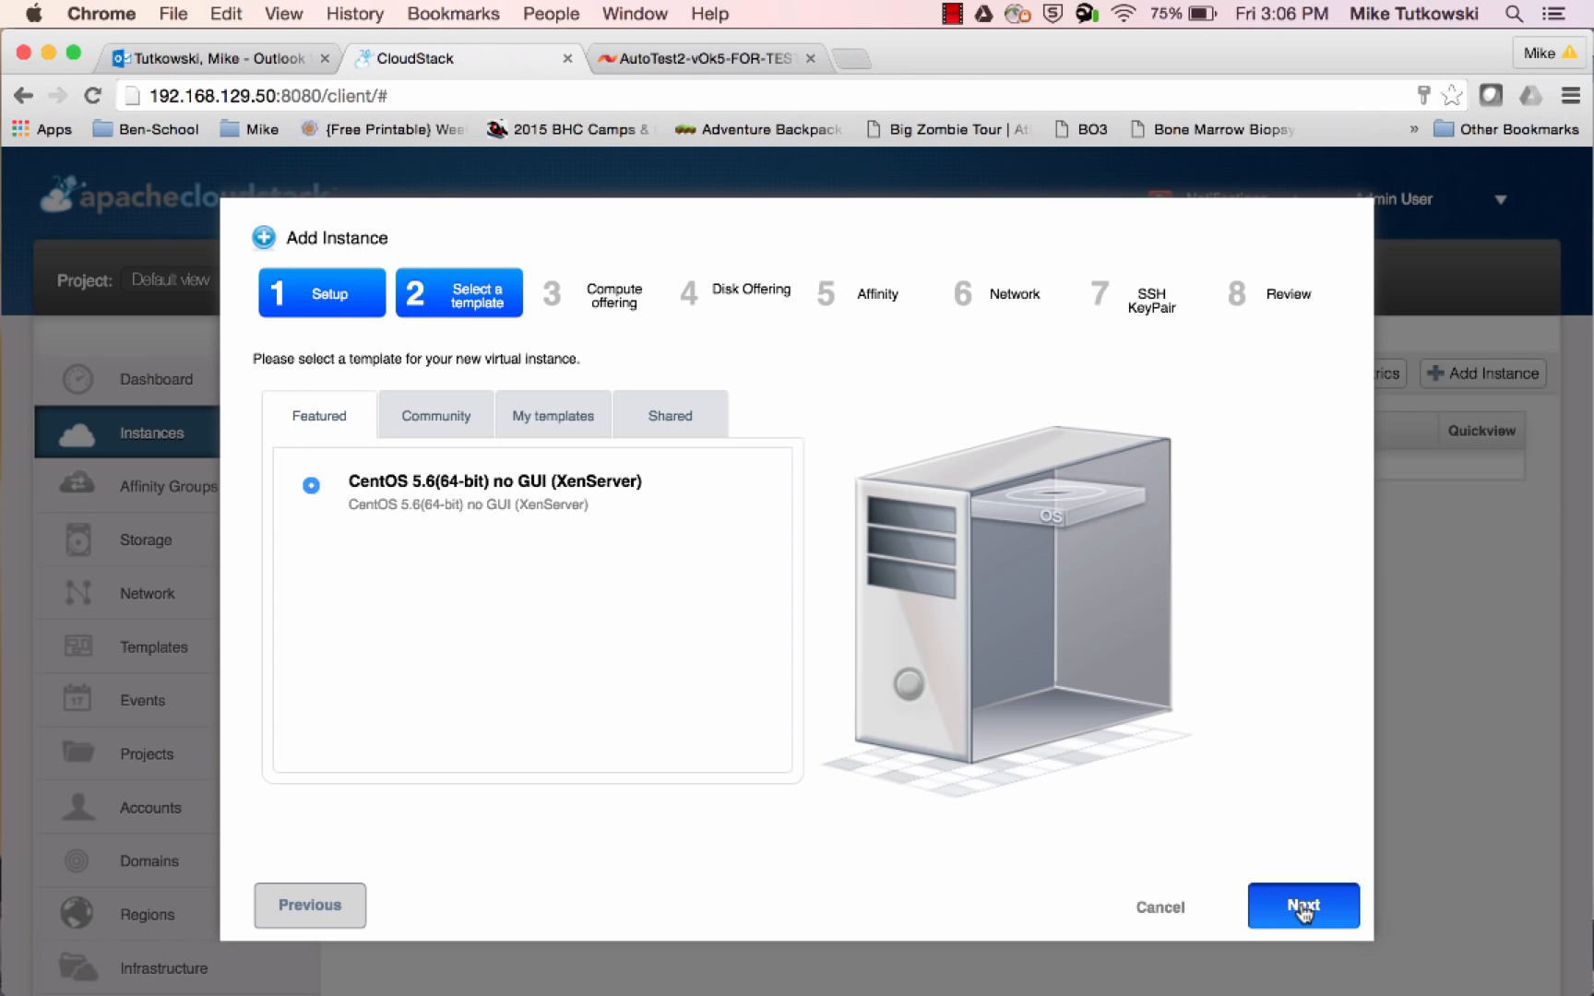
pyautogui.click(1302, 907)
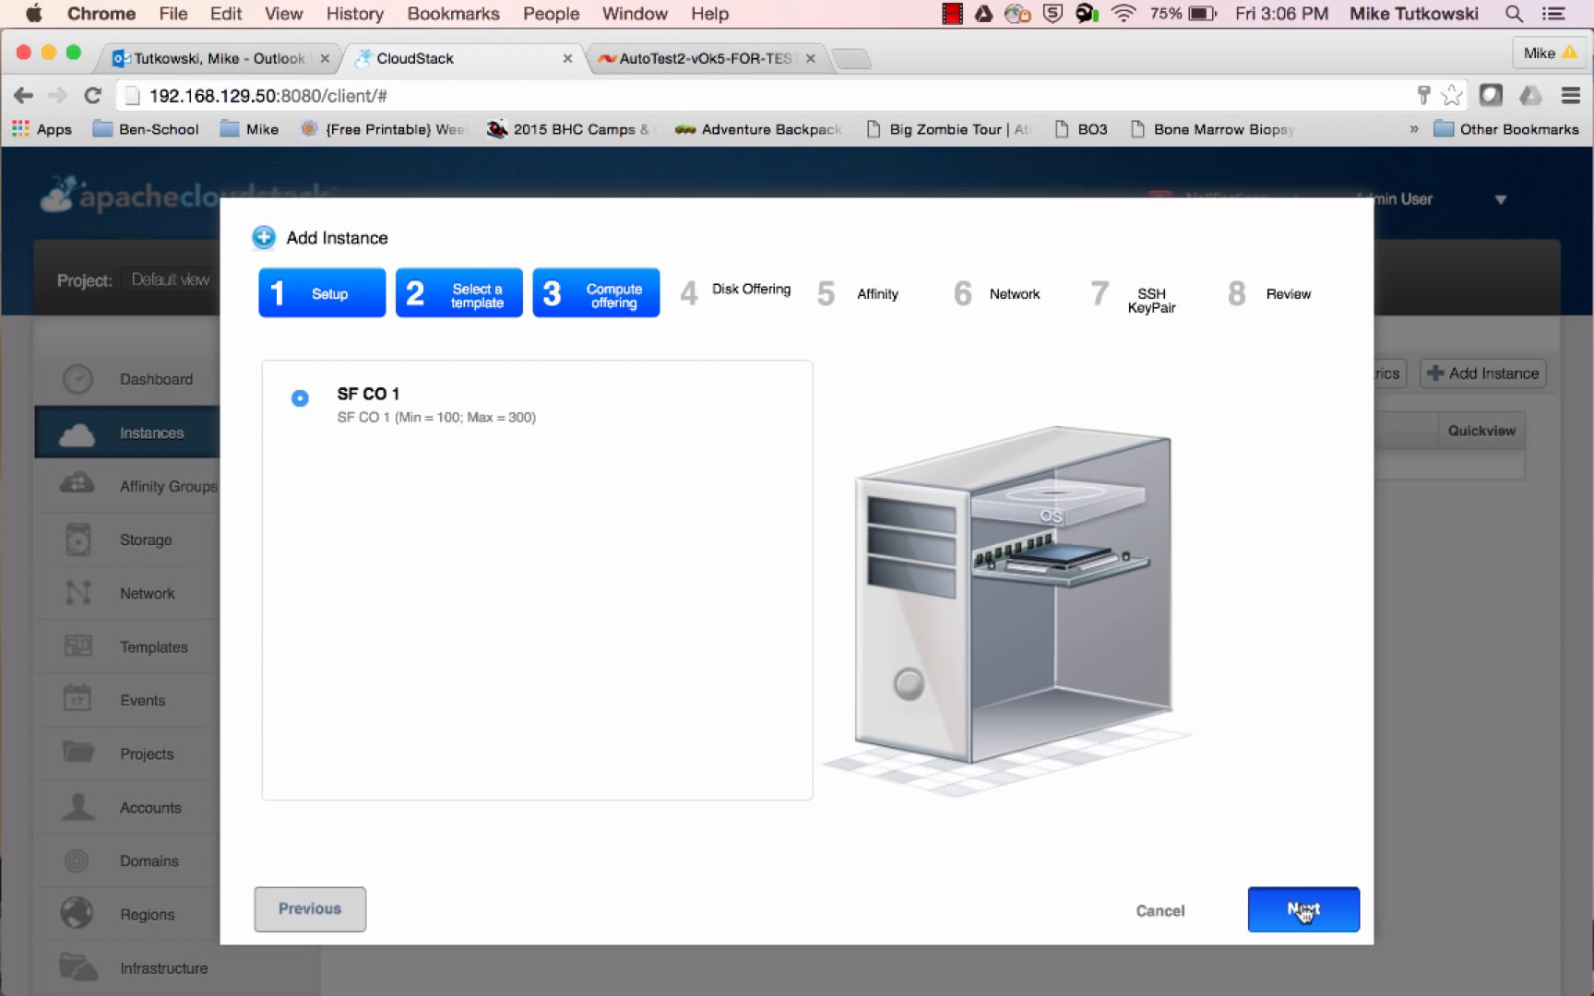
pyautogui.click(1303, 909)
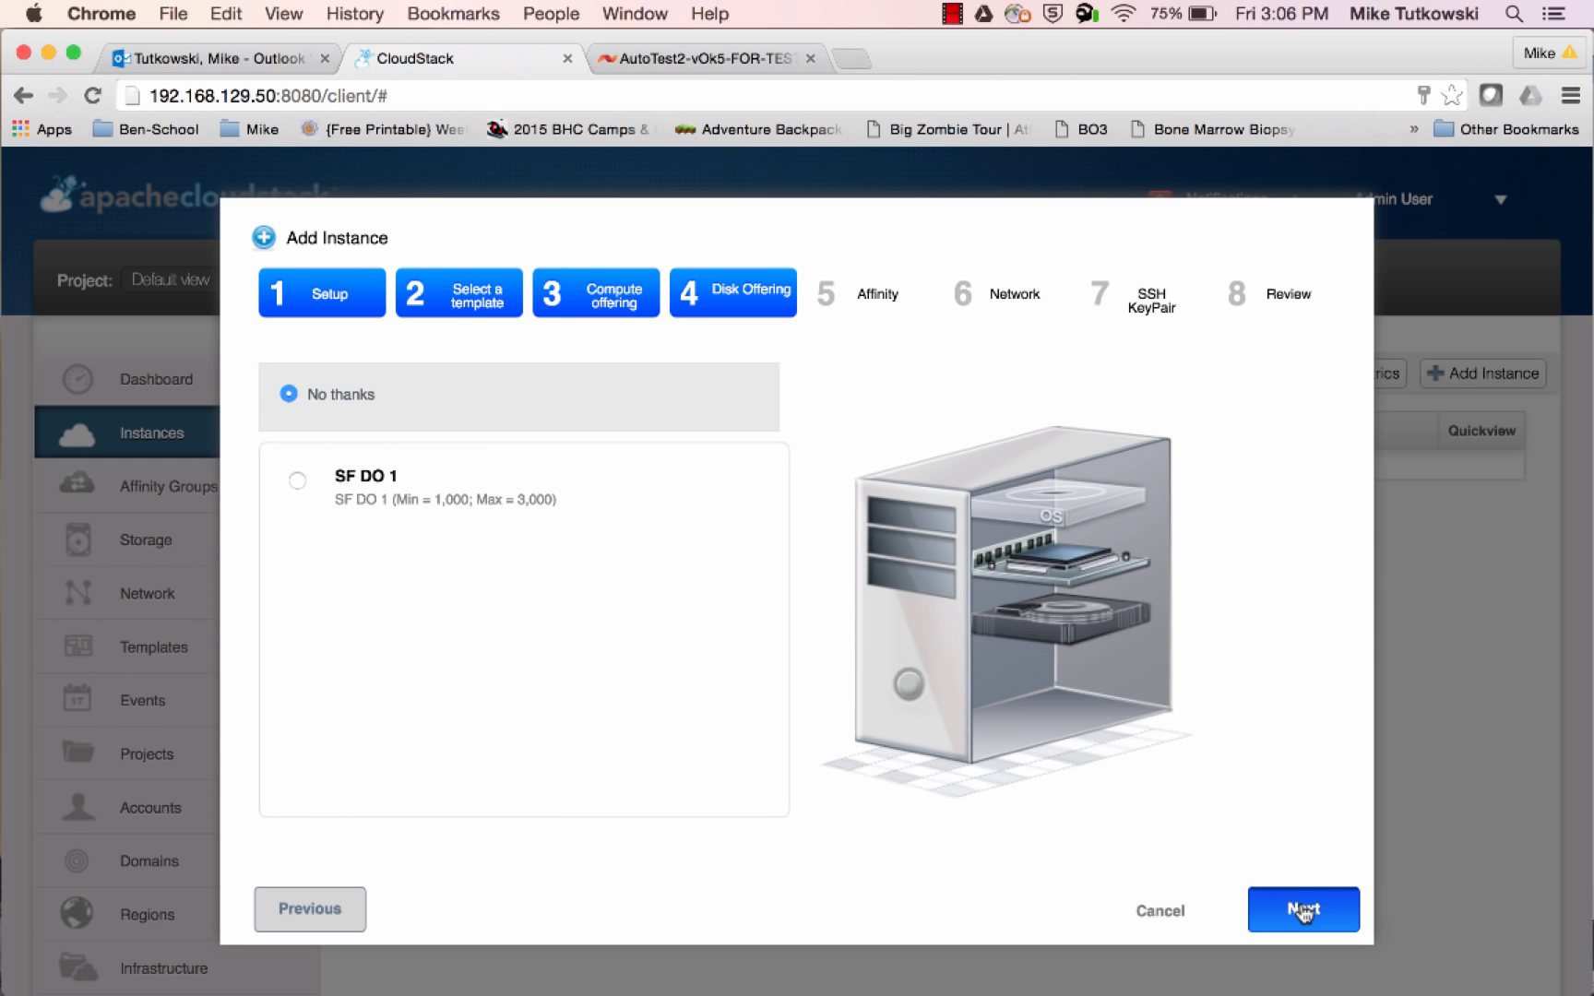
pyautogui.click(1303, 911)
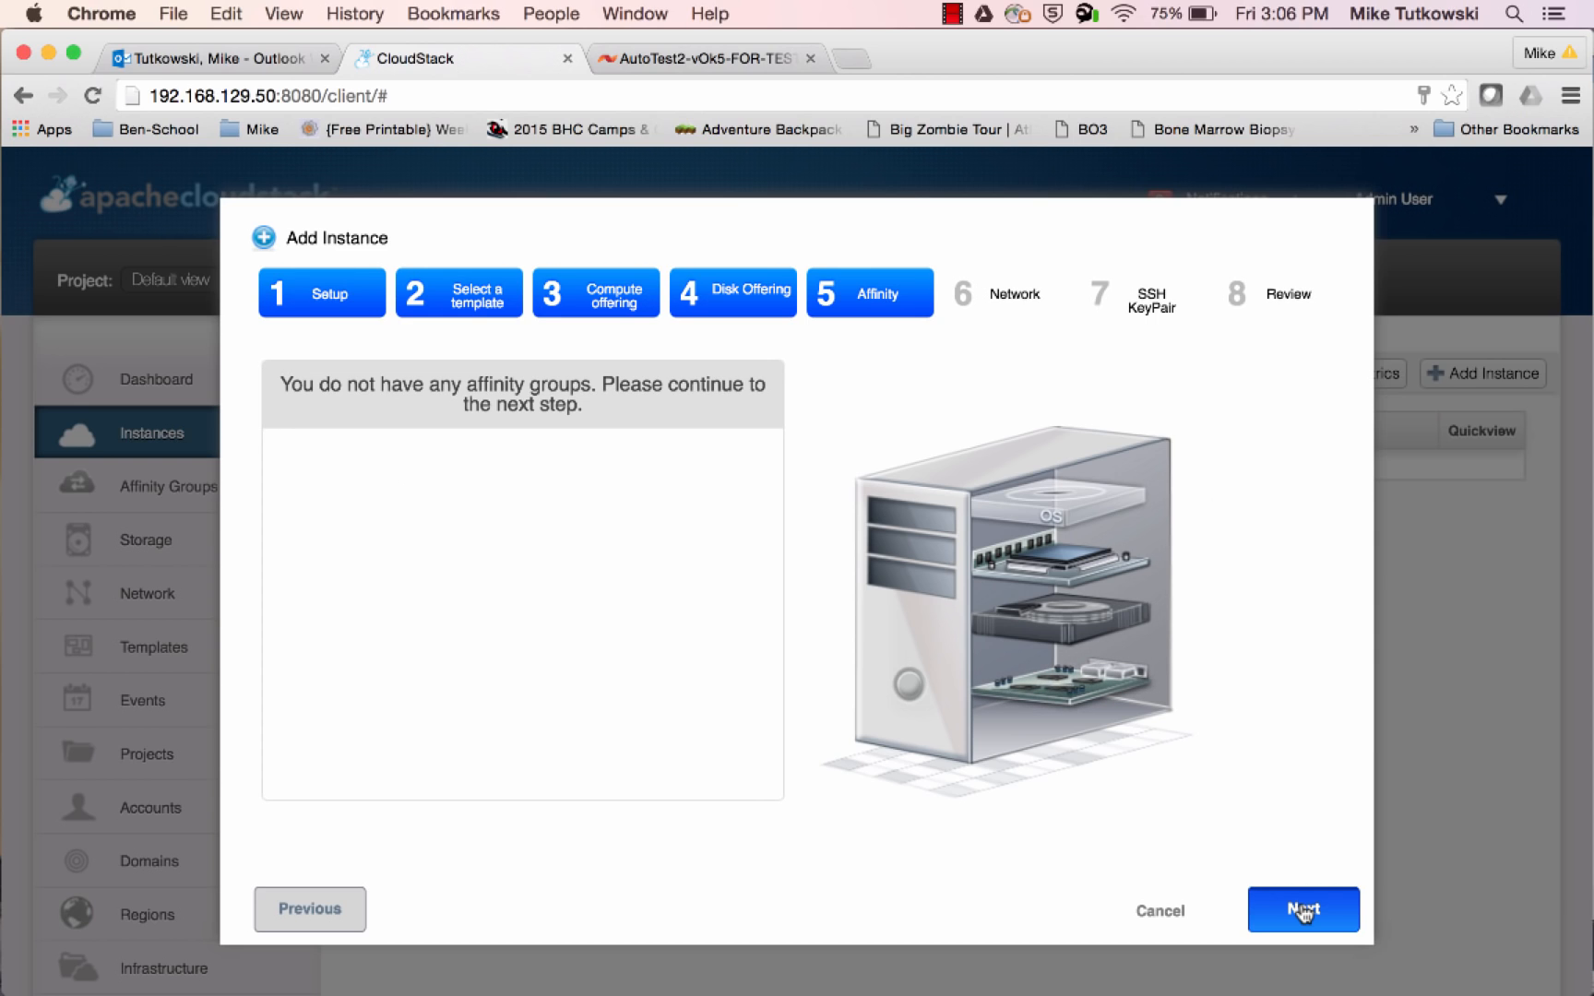
# Continue the instance setup with no affinity group, the default security group and no SSH key pair, and review the summary
pyautogui.click(1303, 912)
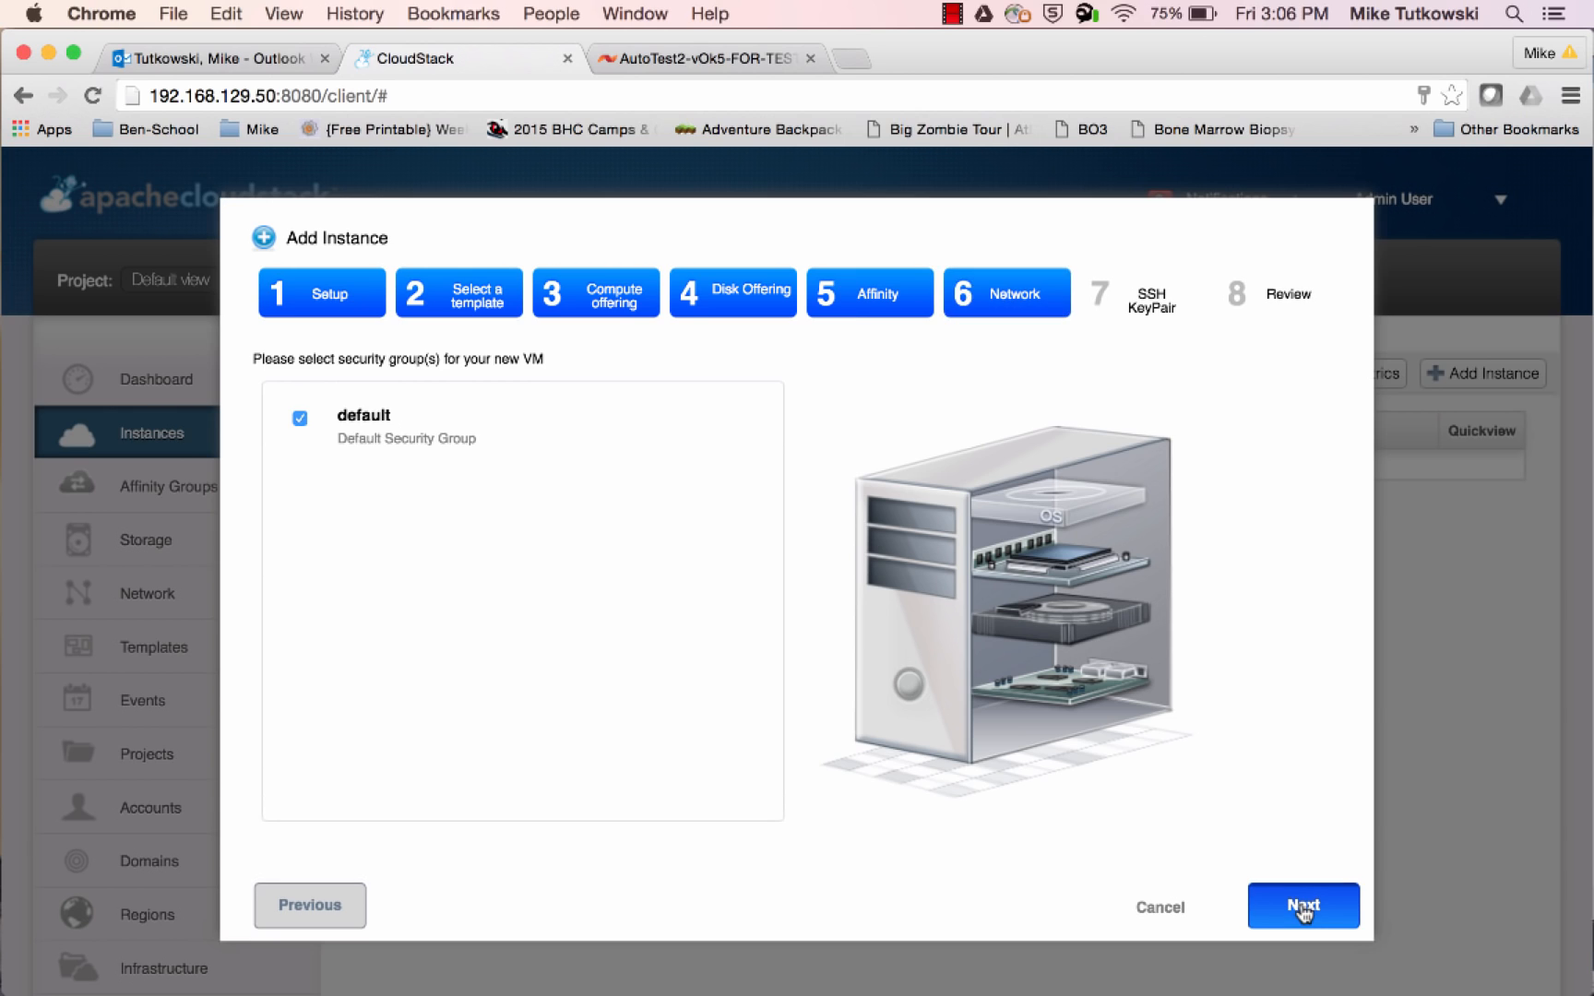
pyautogui.click(1302, 909)
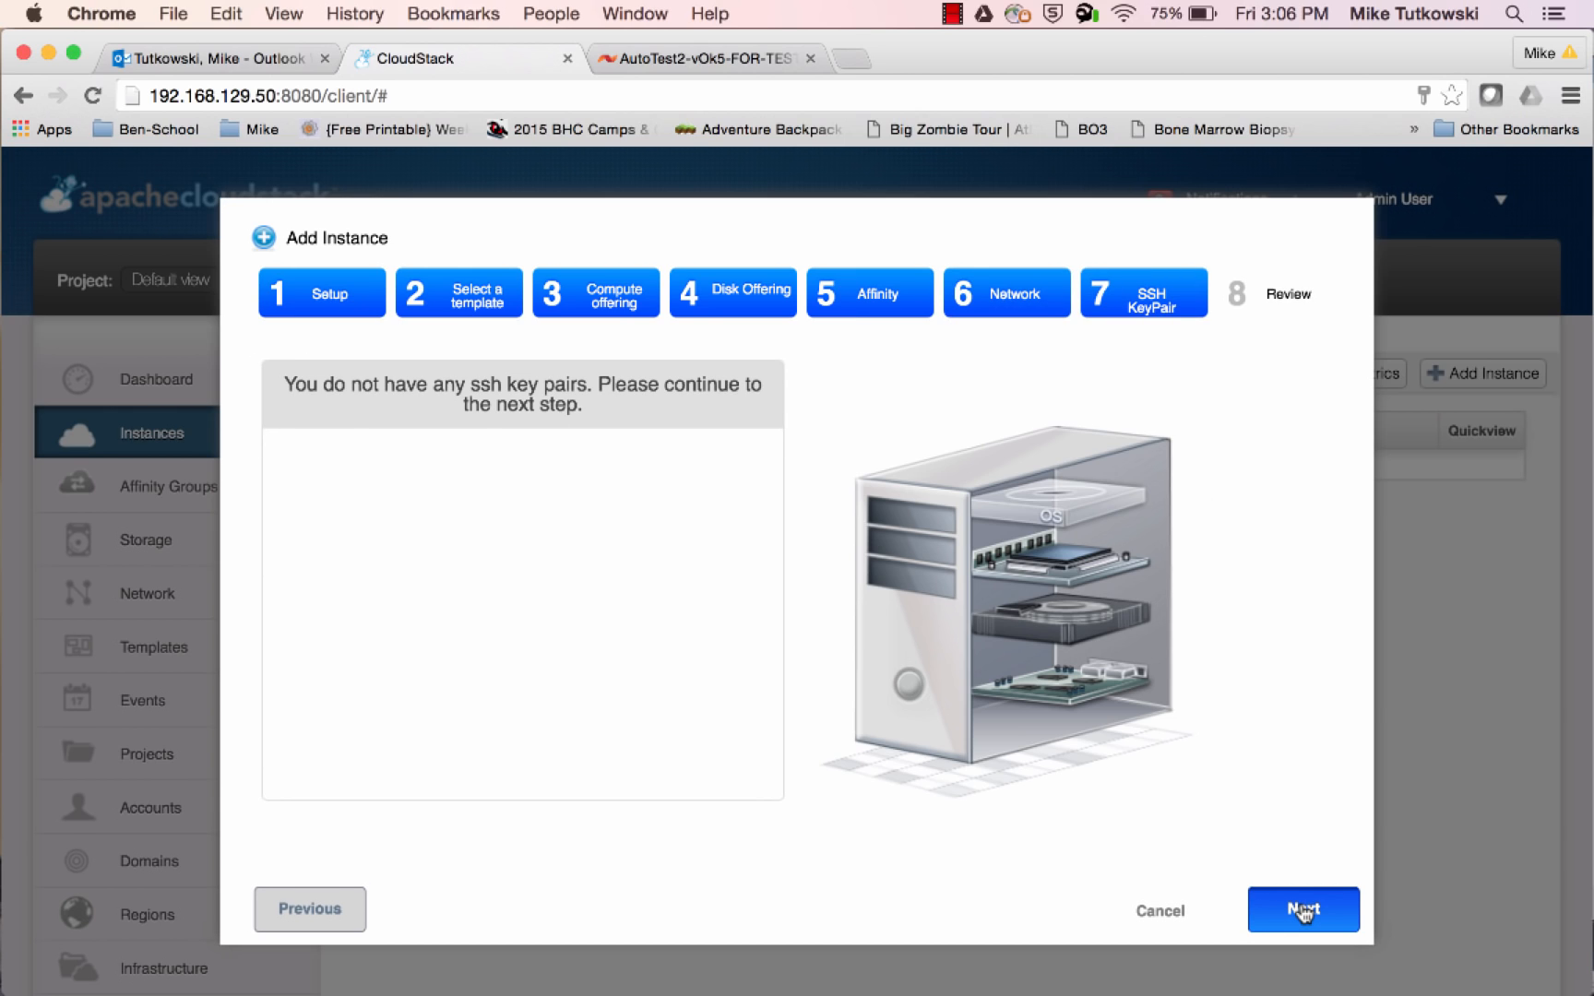
pyautogui.click(1303, 911)
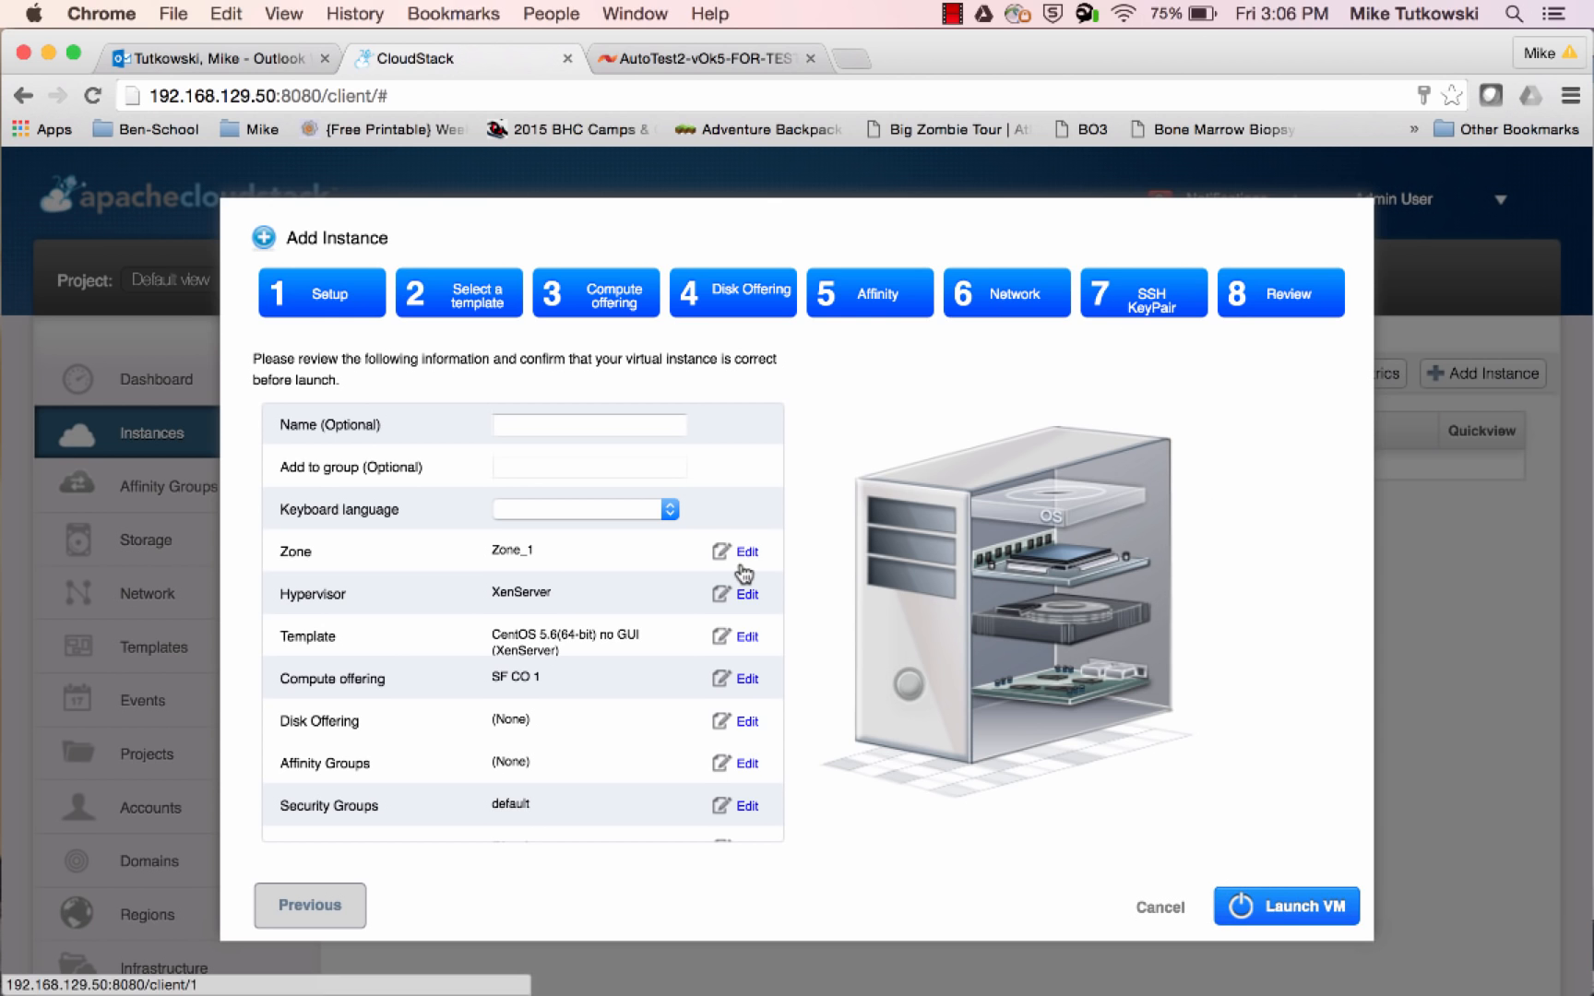
pyautogui.scroll(-5, 595, 647)
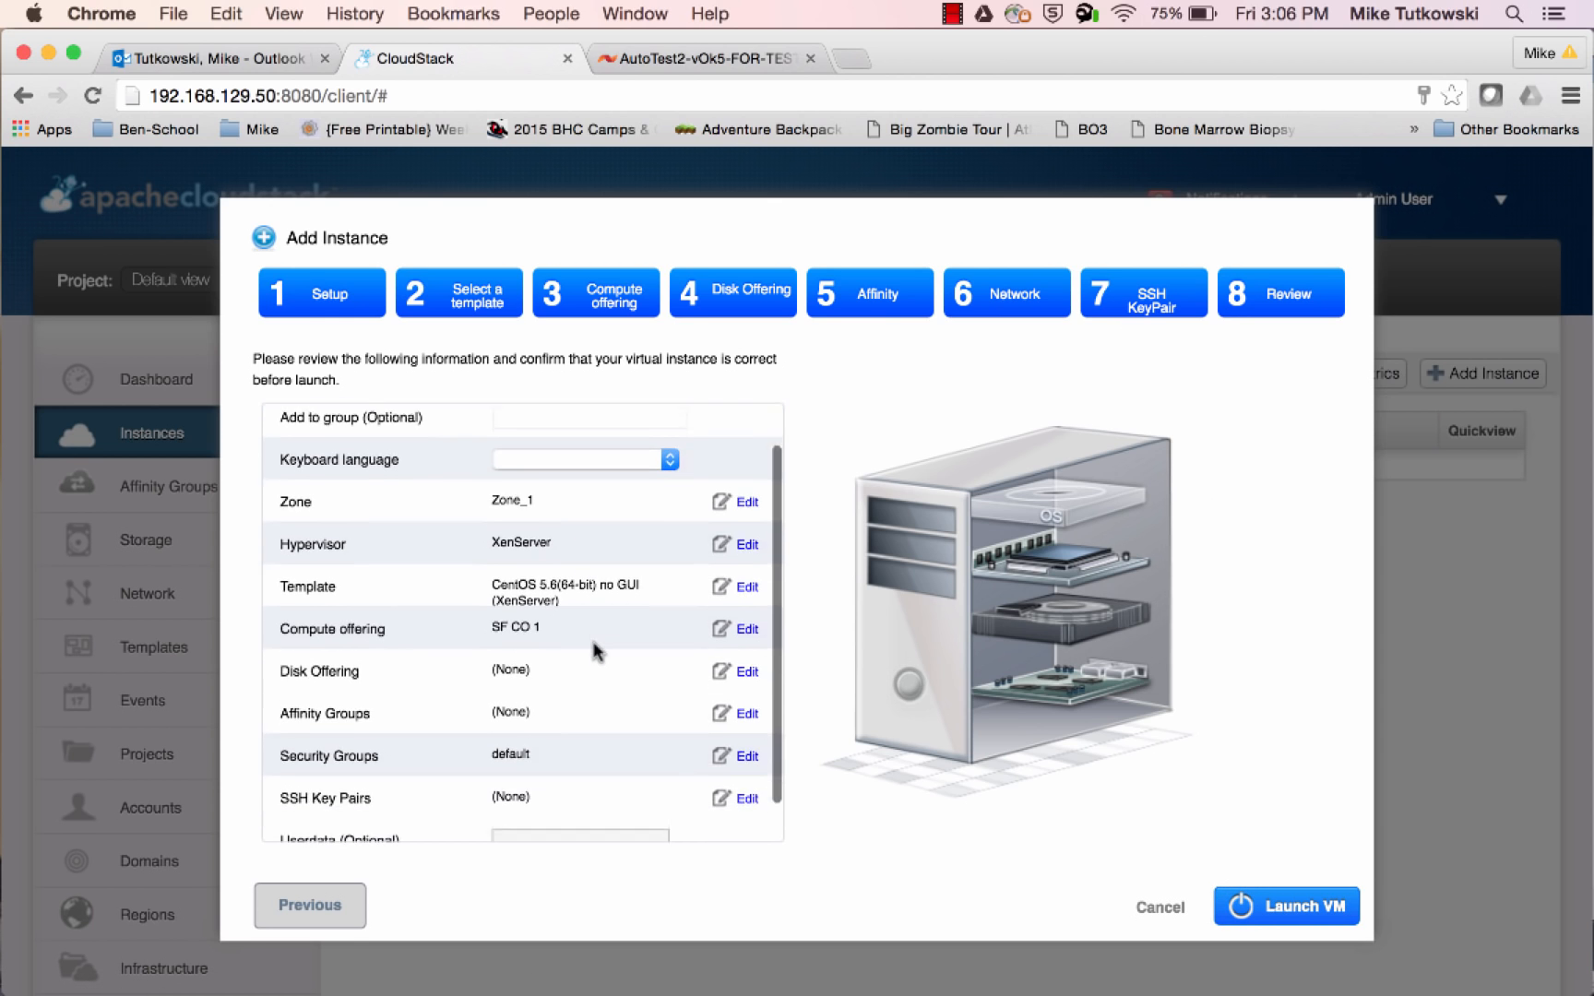
pyautogui.scroll(5, 595, 649)
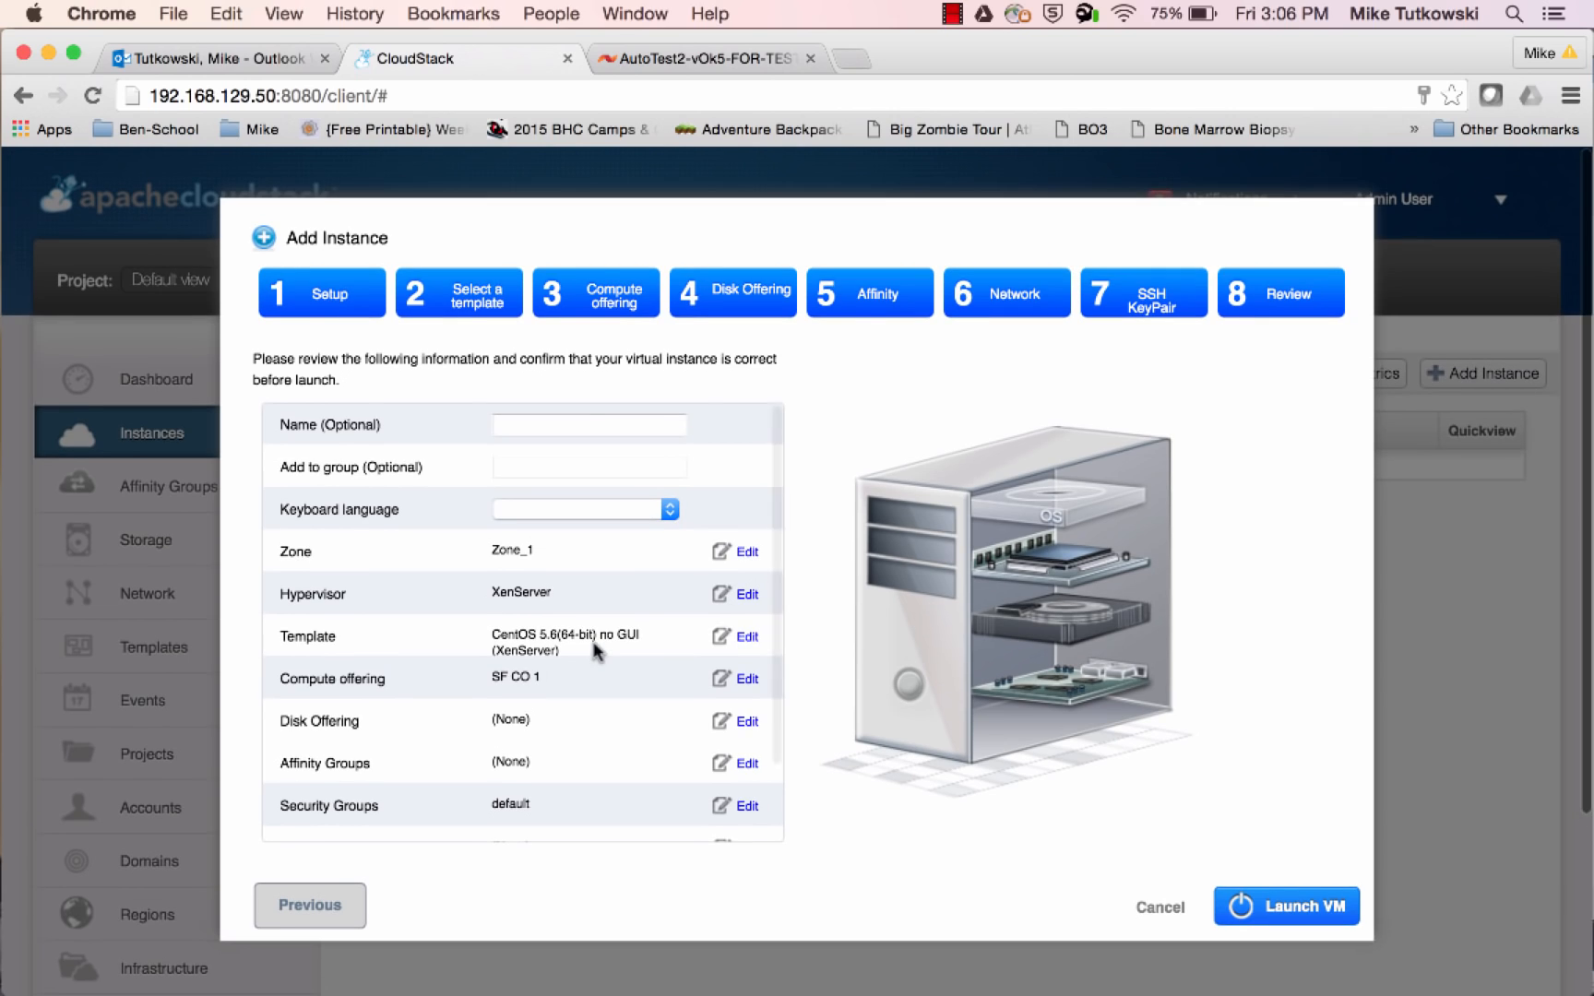
# Name the new instance VM-1 and launch it
pyautogui.click(575, 423)
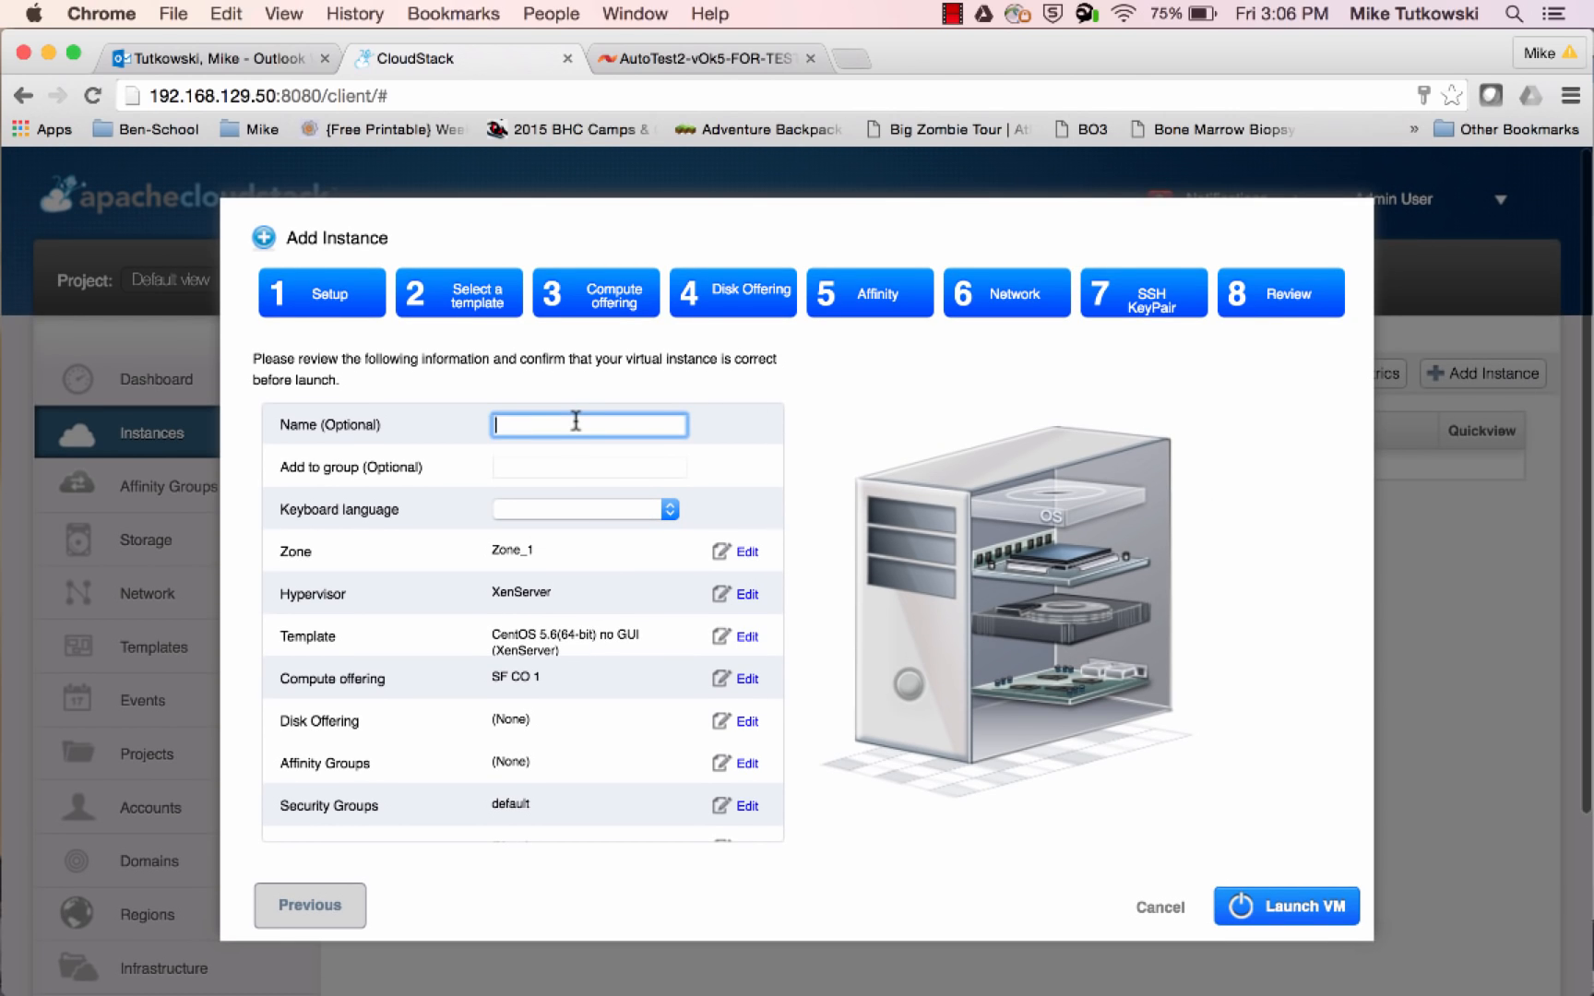
pyautogui.write('VM')
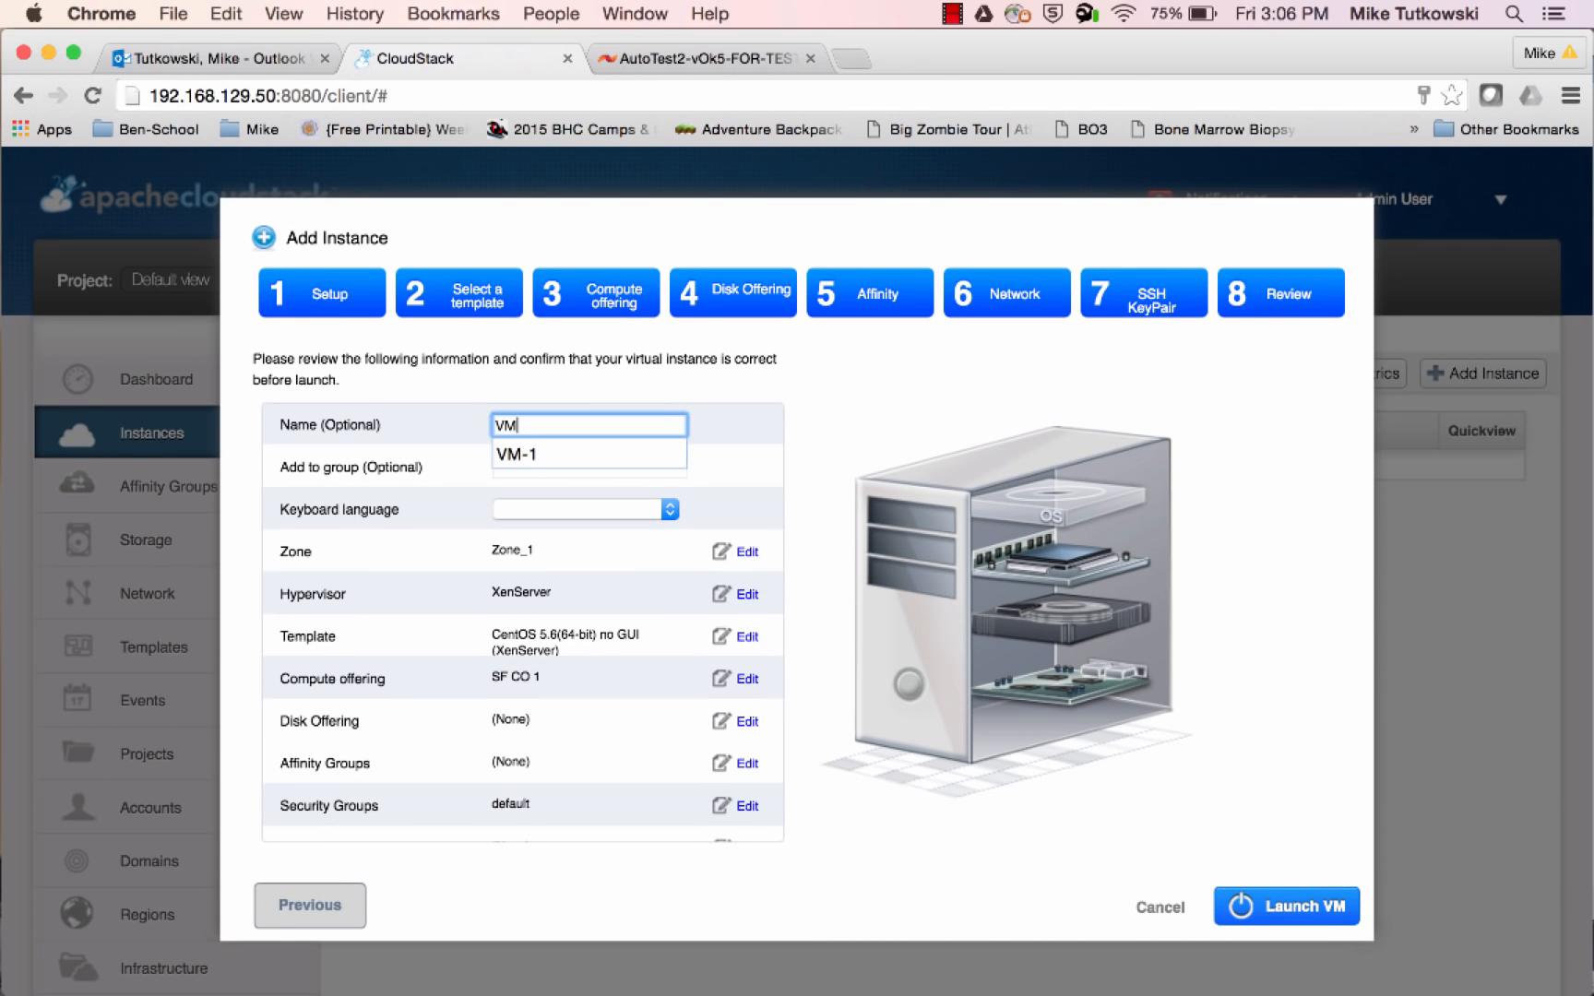
pyautogui.write('-1')
pyautogui.click(803, 609)
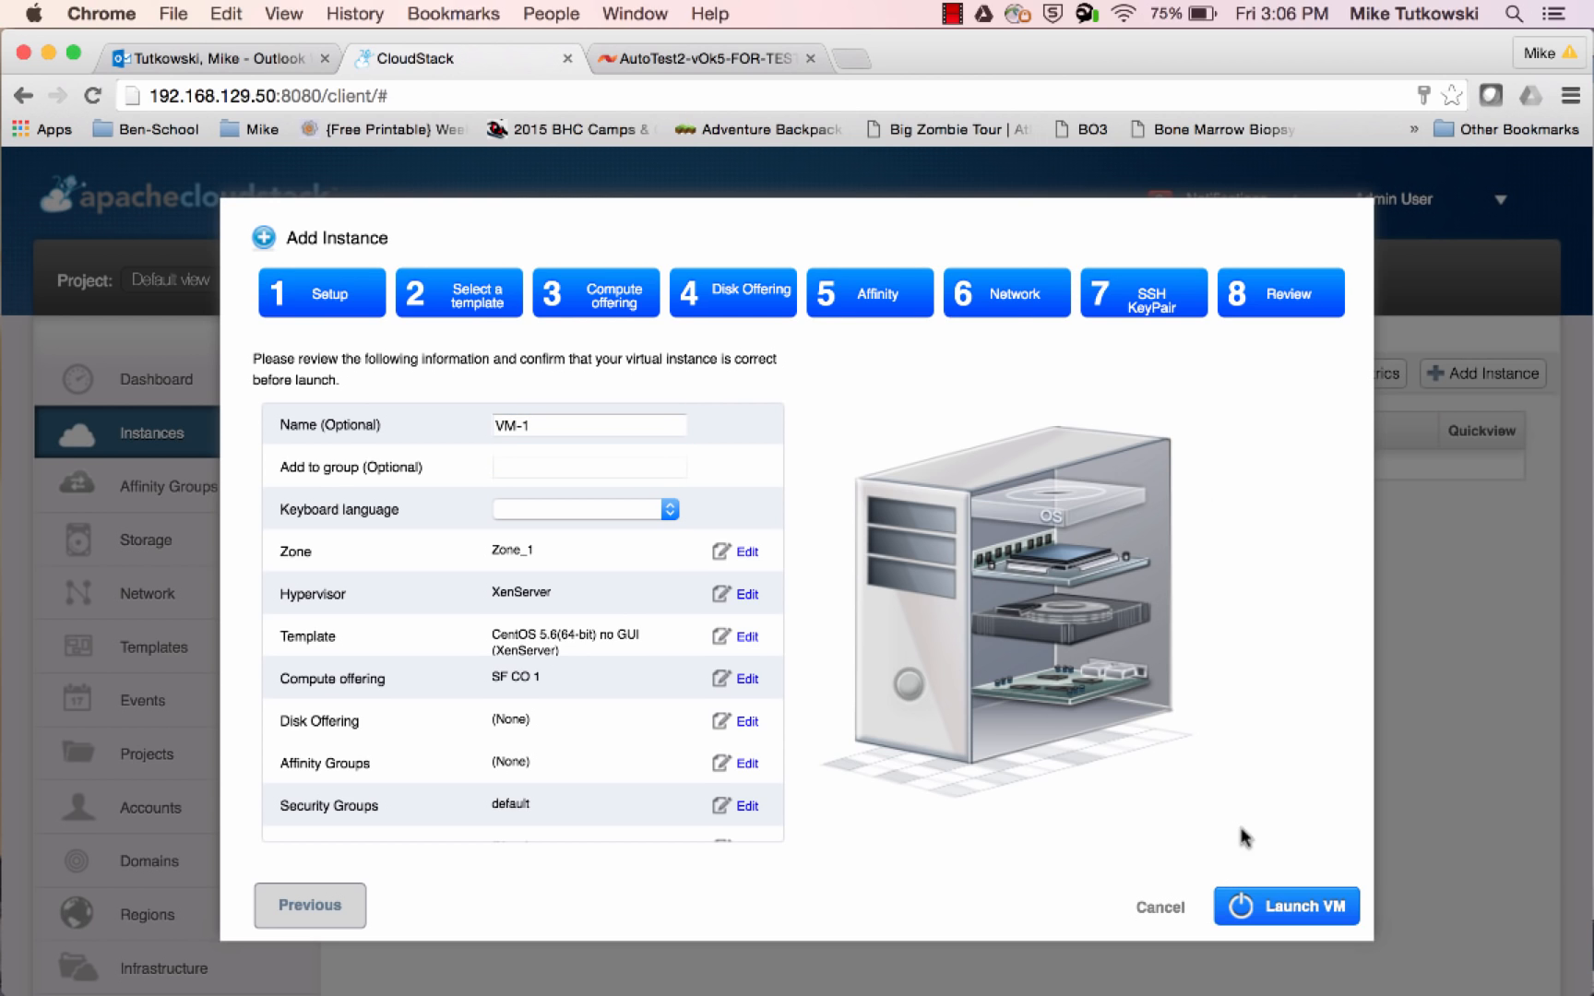
pyautogui.click(1296, 911)
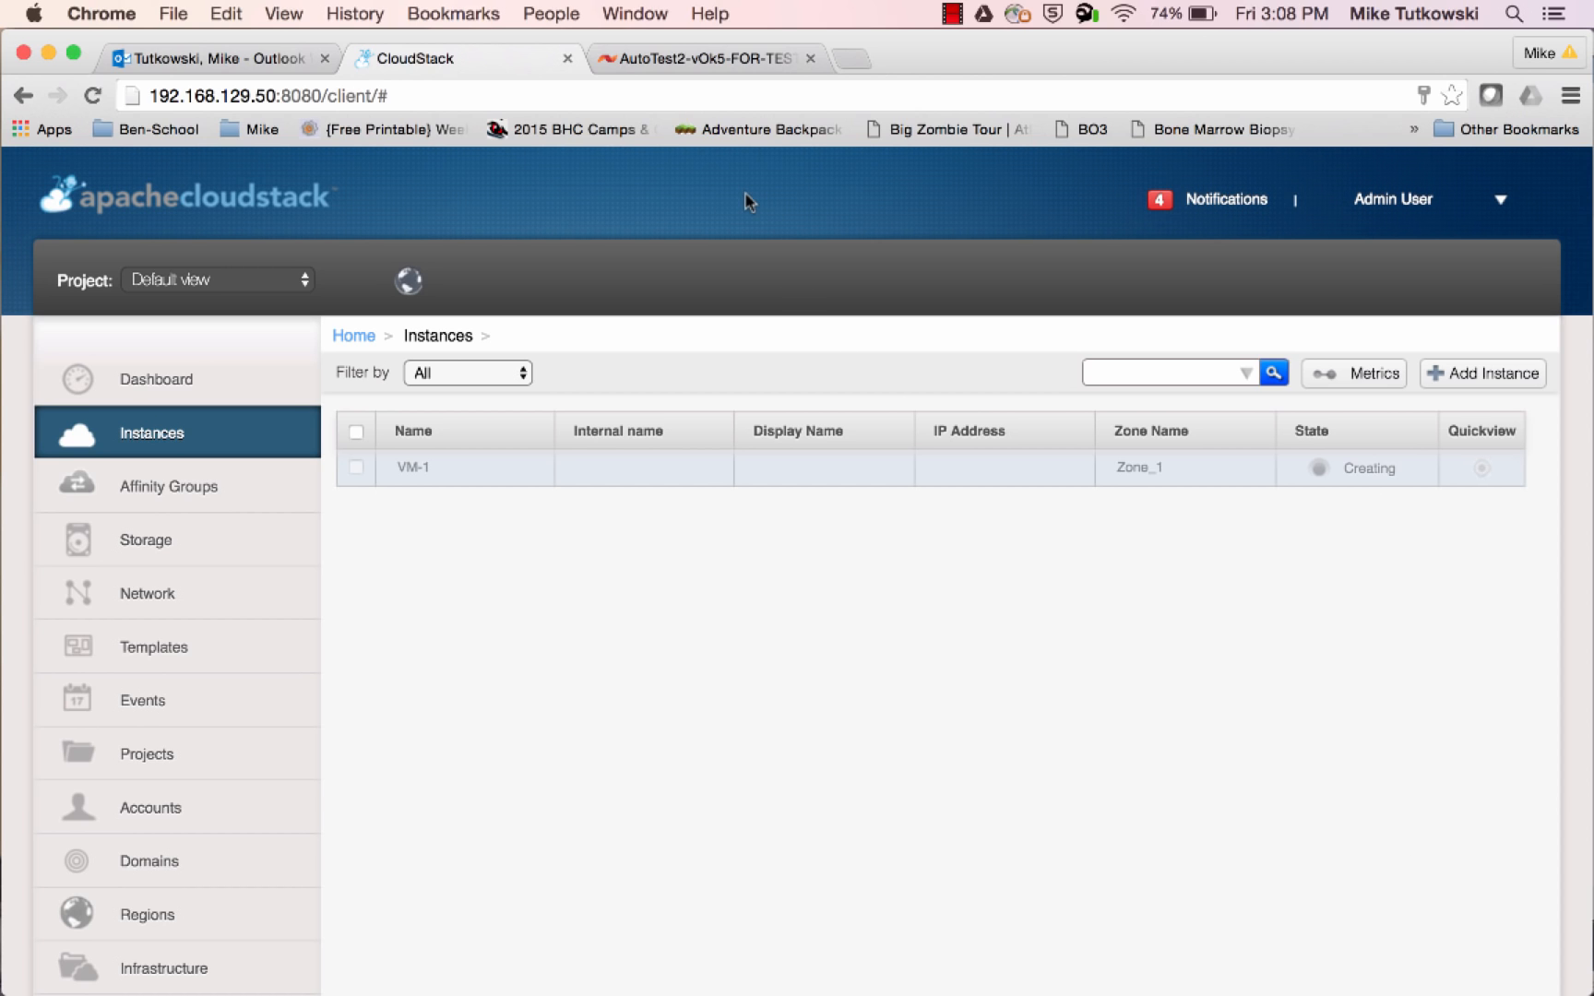
# Switch to the SolidFire cluster admin, examine the CloudStack account usernames and refresh the account list to check active volumes
pyautogui.click(706, 61)
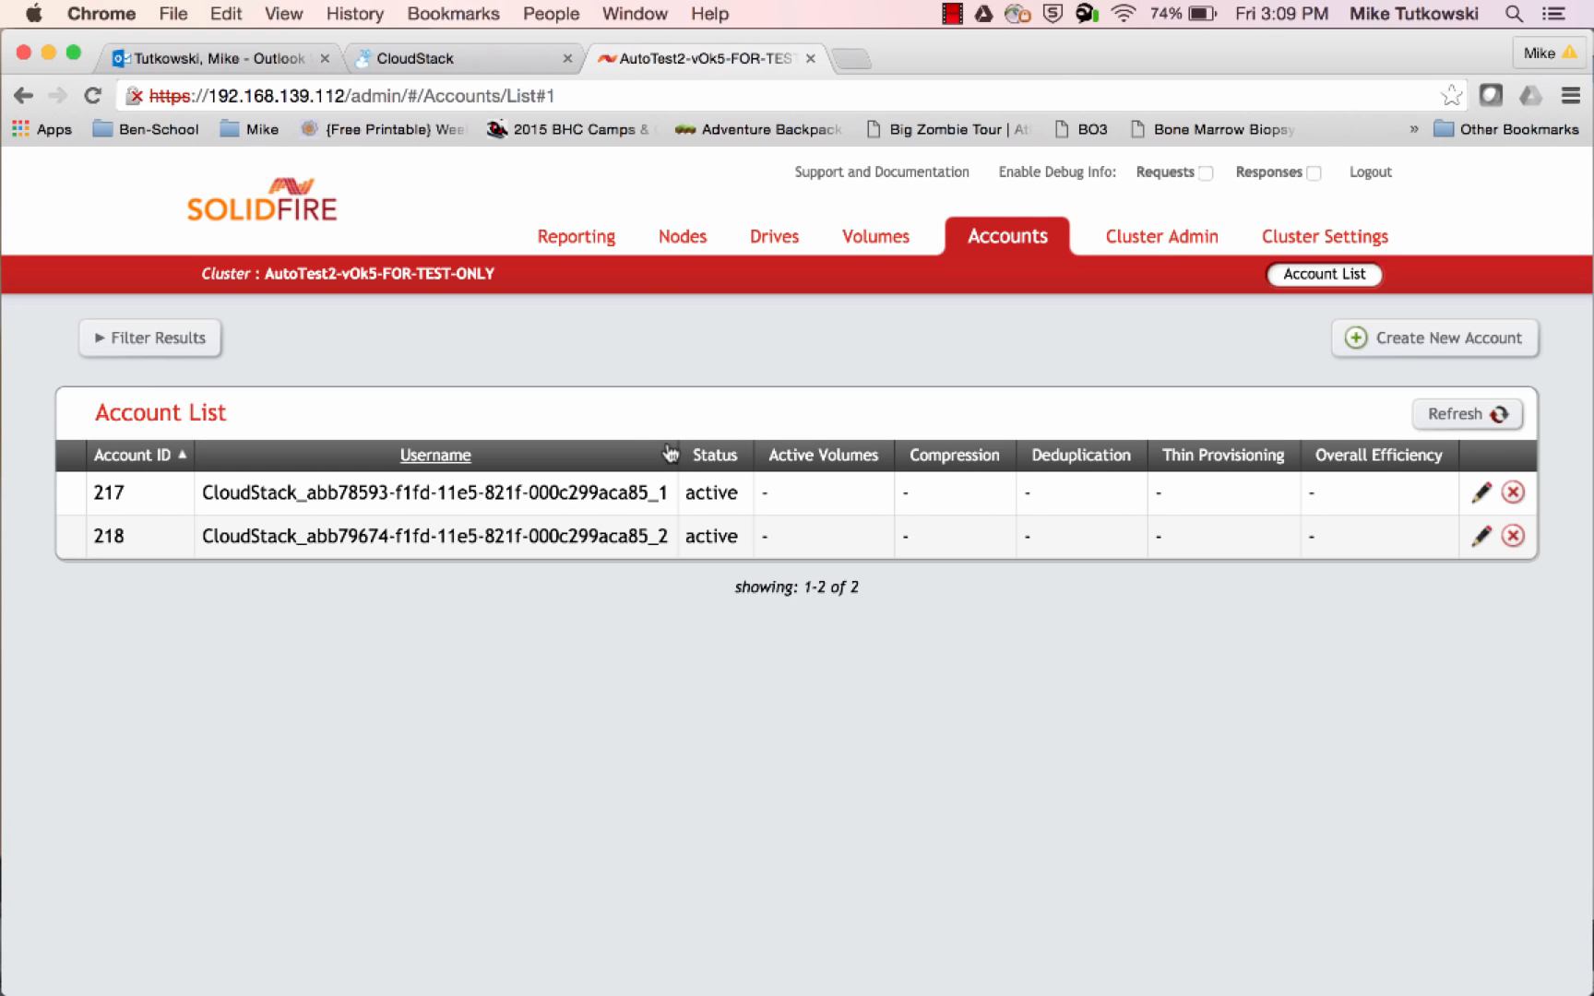
pyautogui.moveTo(668, 486); pyautogui.dragTo(201, 489)
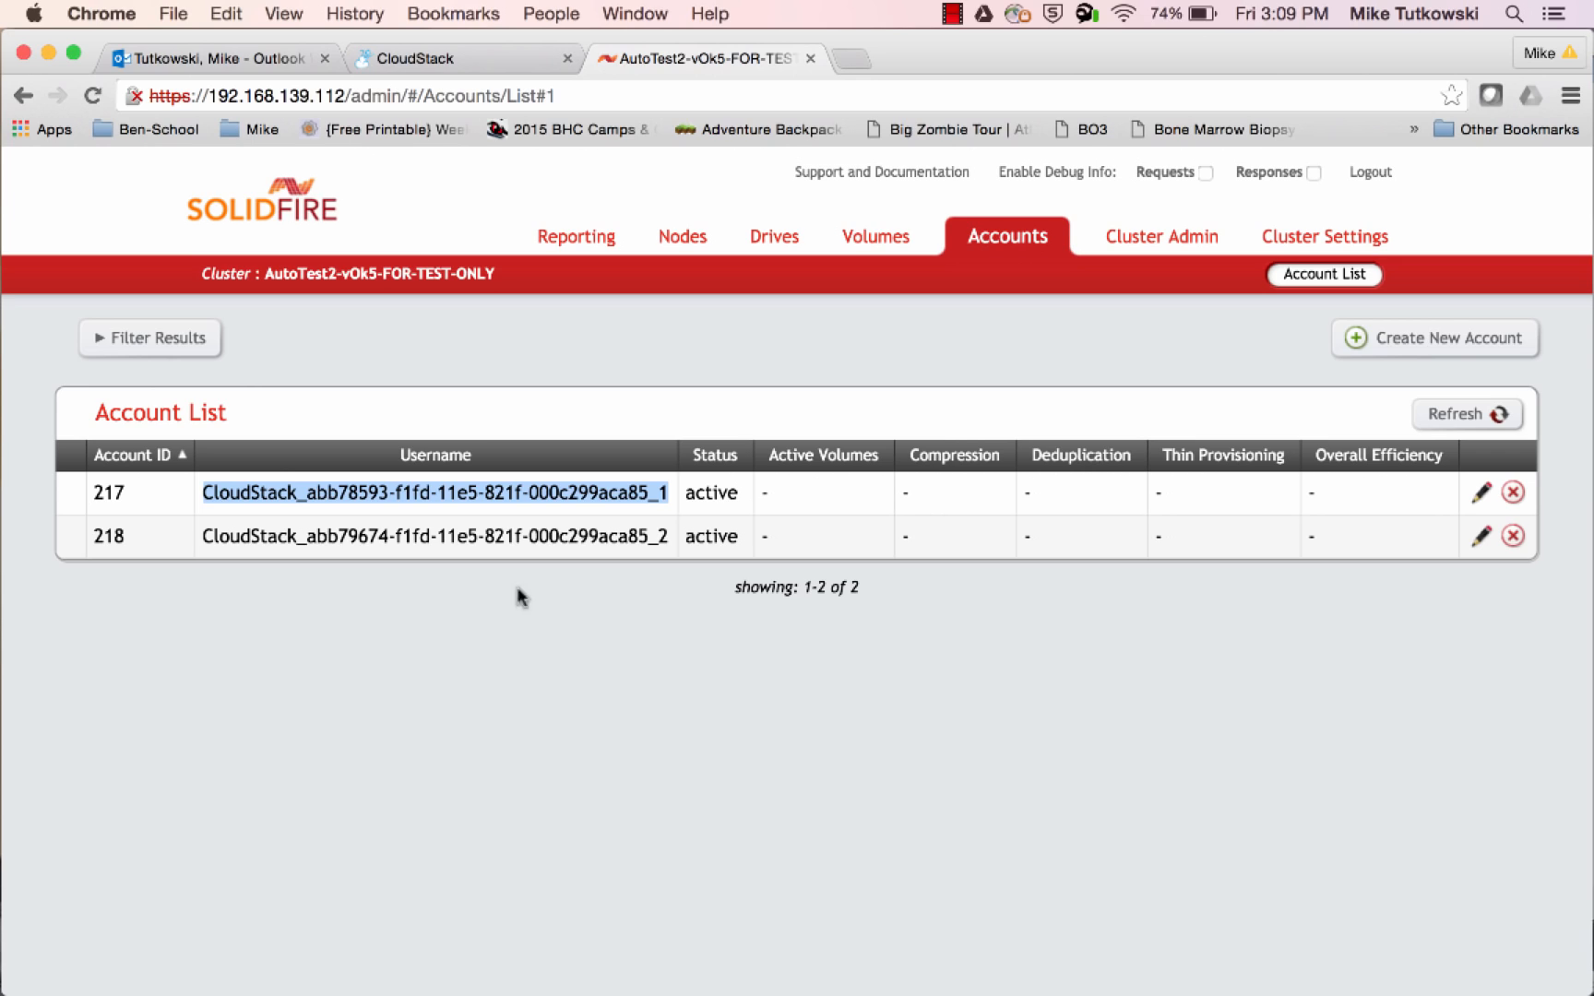
pyautogui.moveTo(666, 531); pyautogui.dragTo(216, 537)
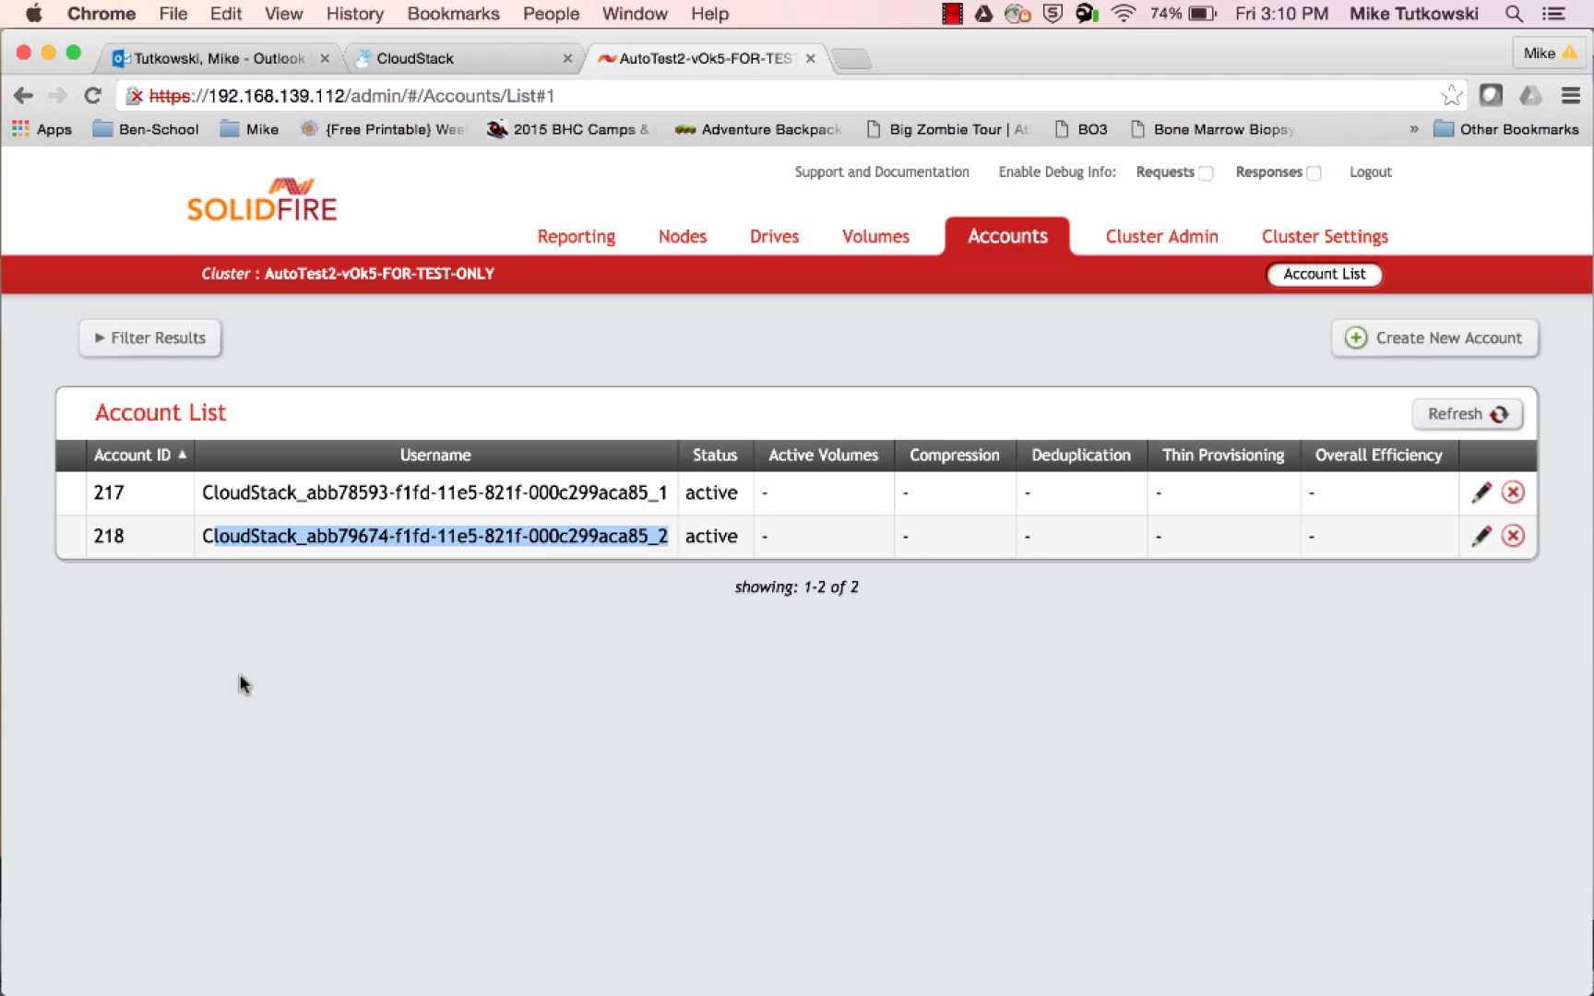
pyautogui.click(1457, 417)
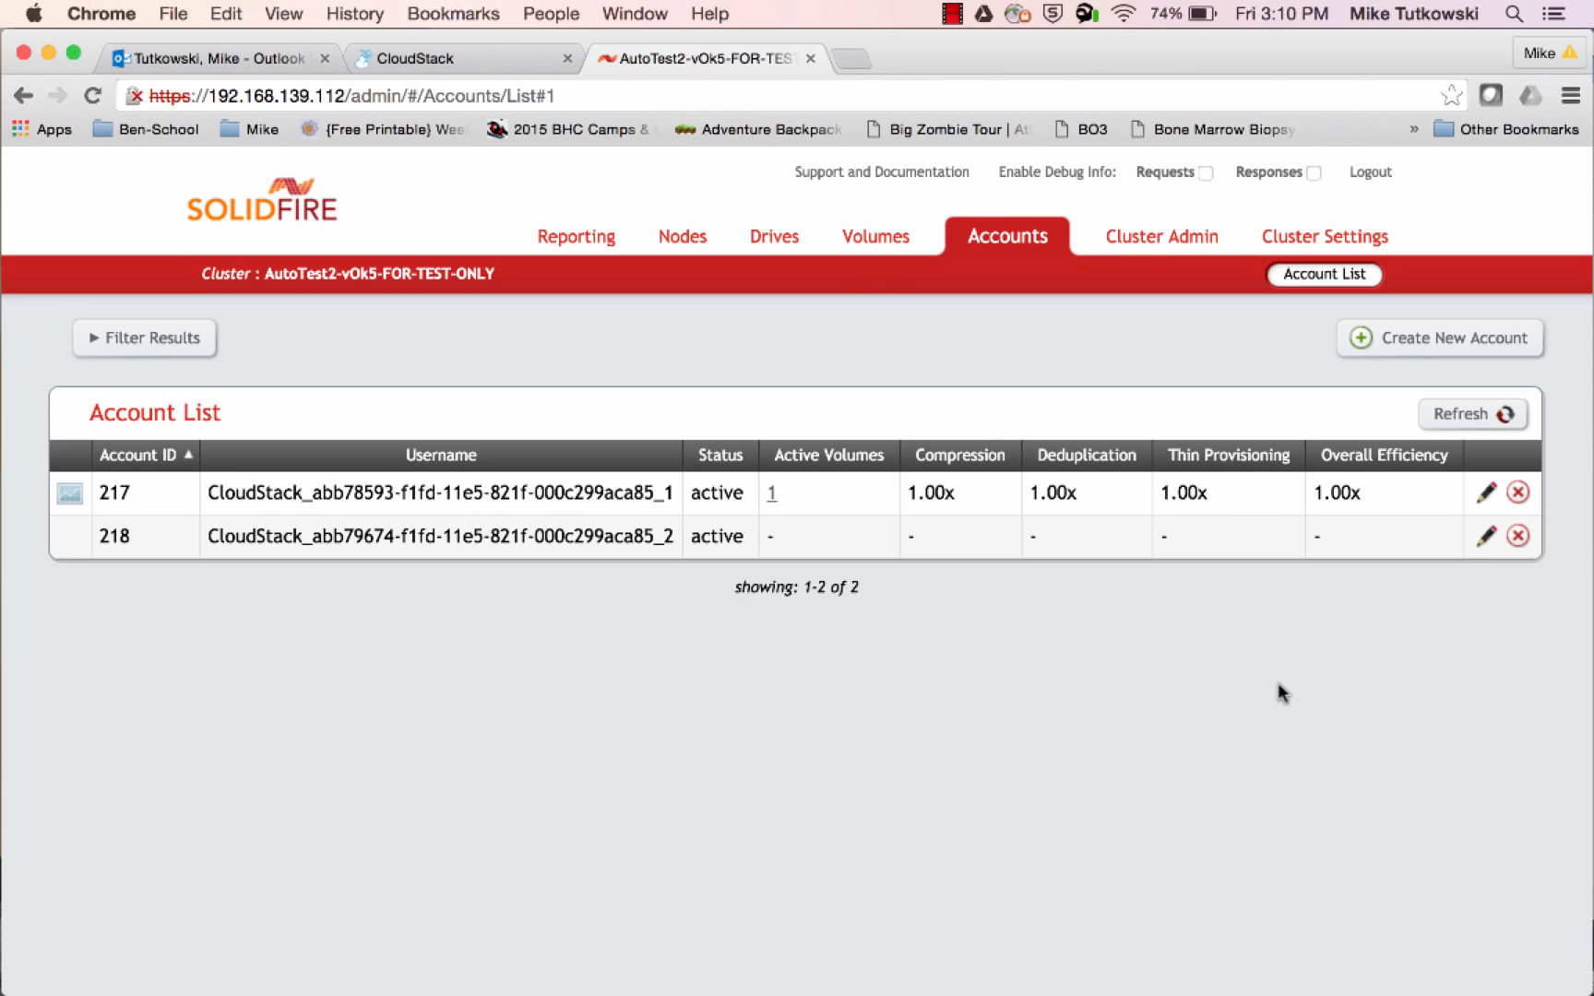
# Inspect the active centos56-x86-64-xen volume's owning account, quality of service settings and volume details
pyautogui.click(872, 238)
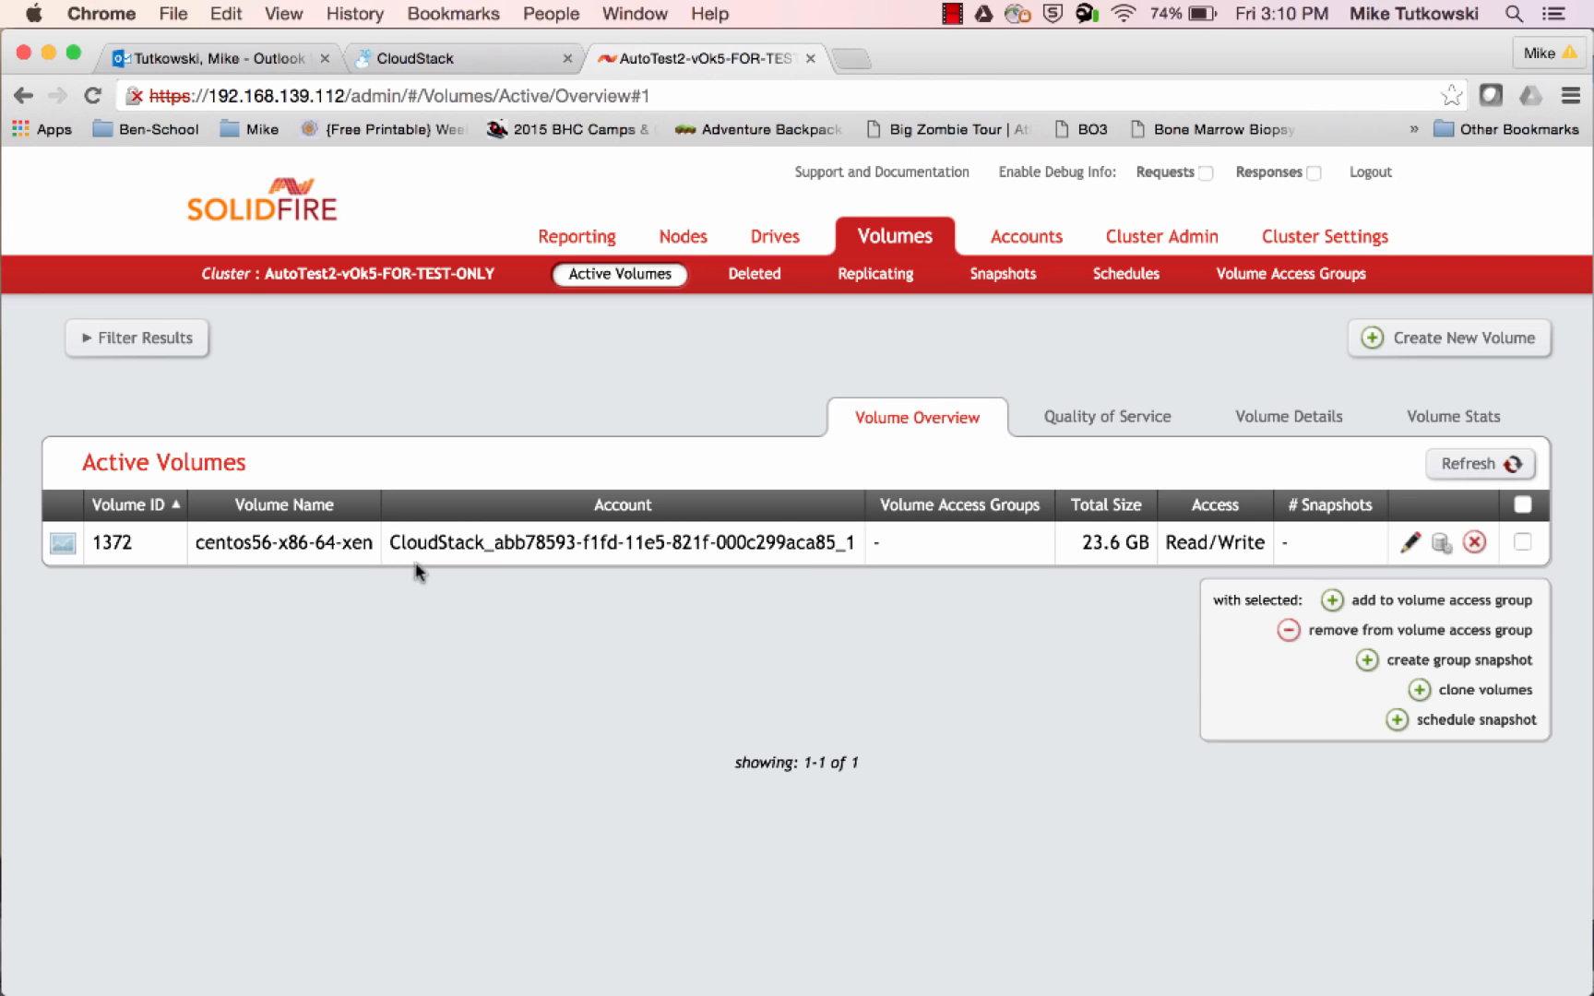
pyautogui.moveTo(401, 541); pyautogui.dragTo(853, 539)
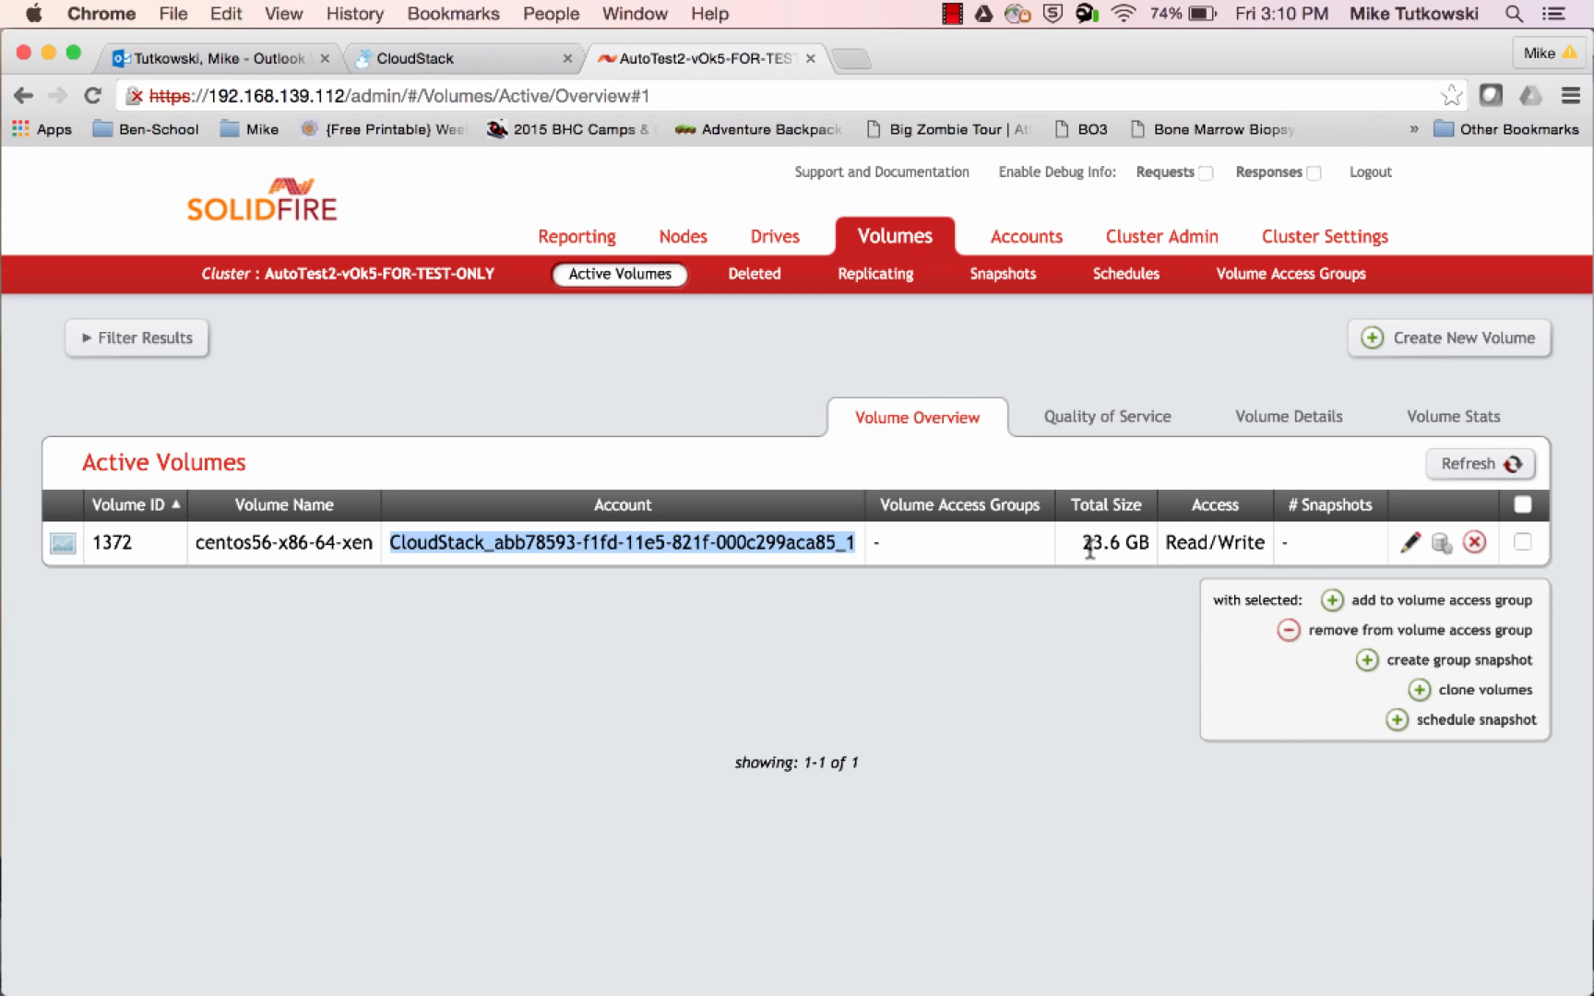
pyautogui.click(1119, 423)
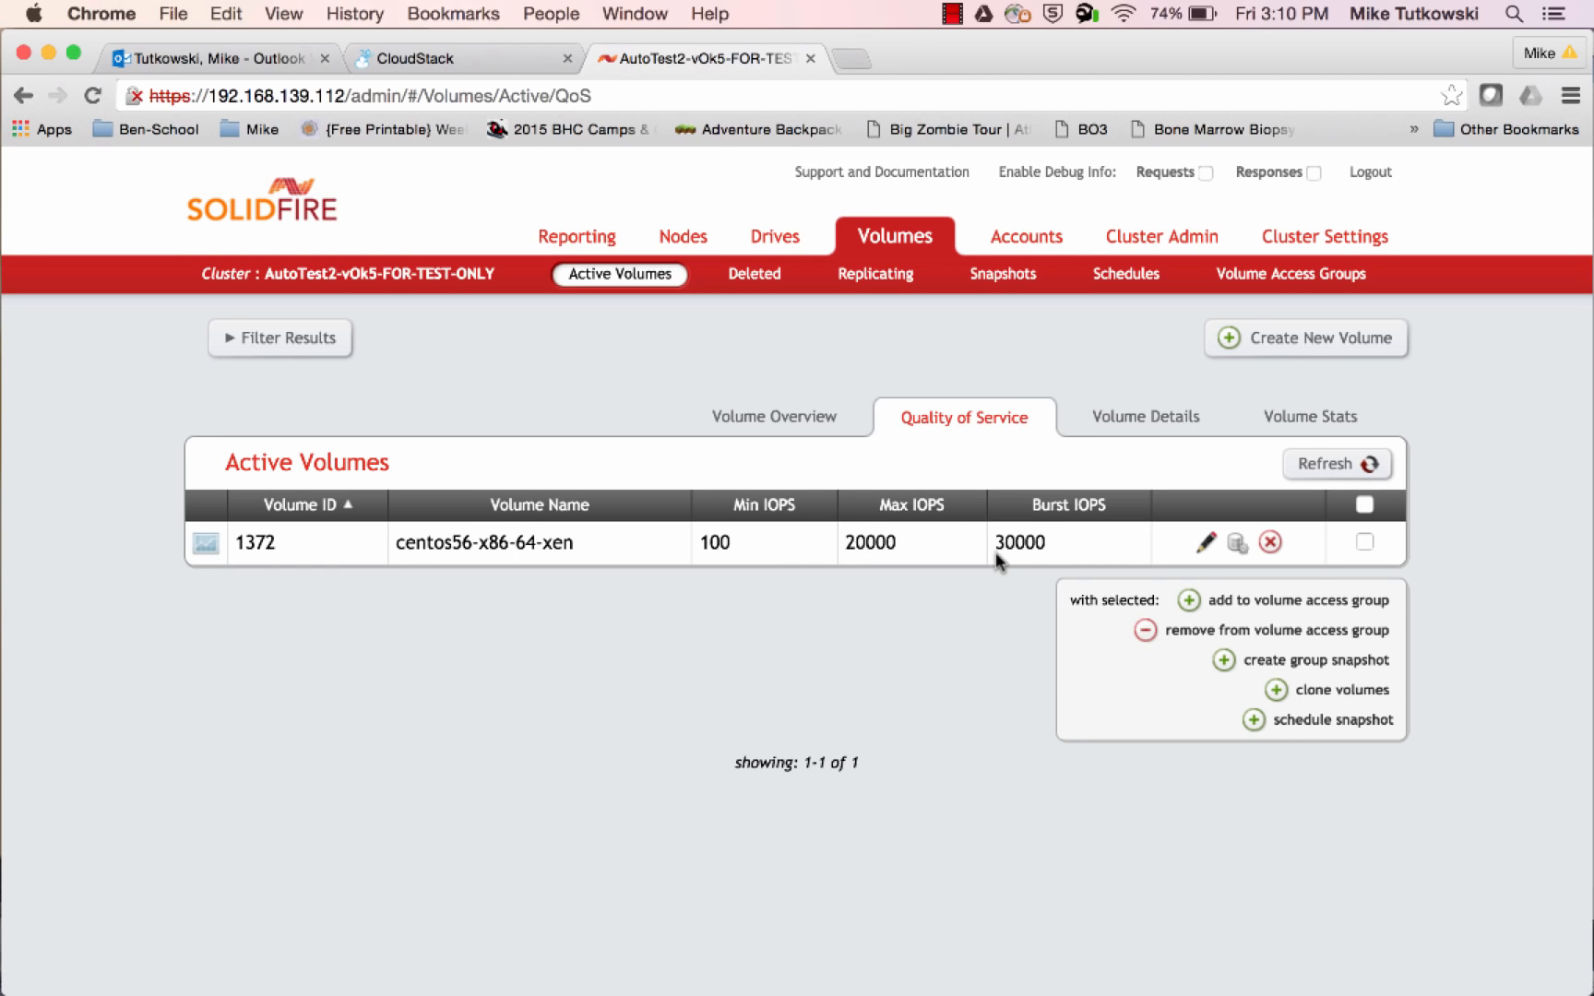
pyautogui.click(1140, 432)
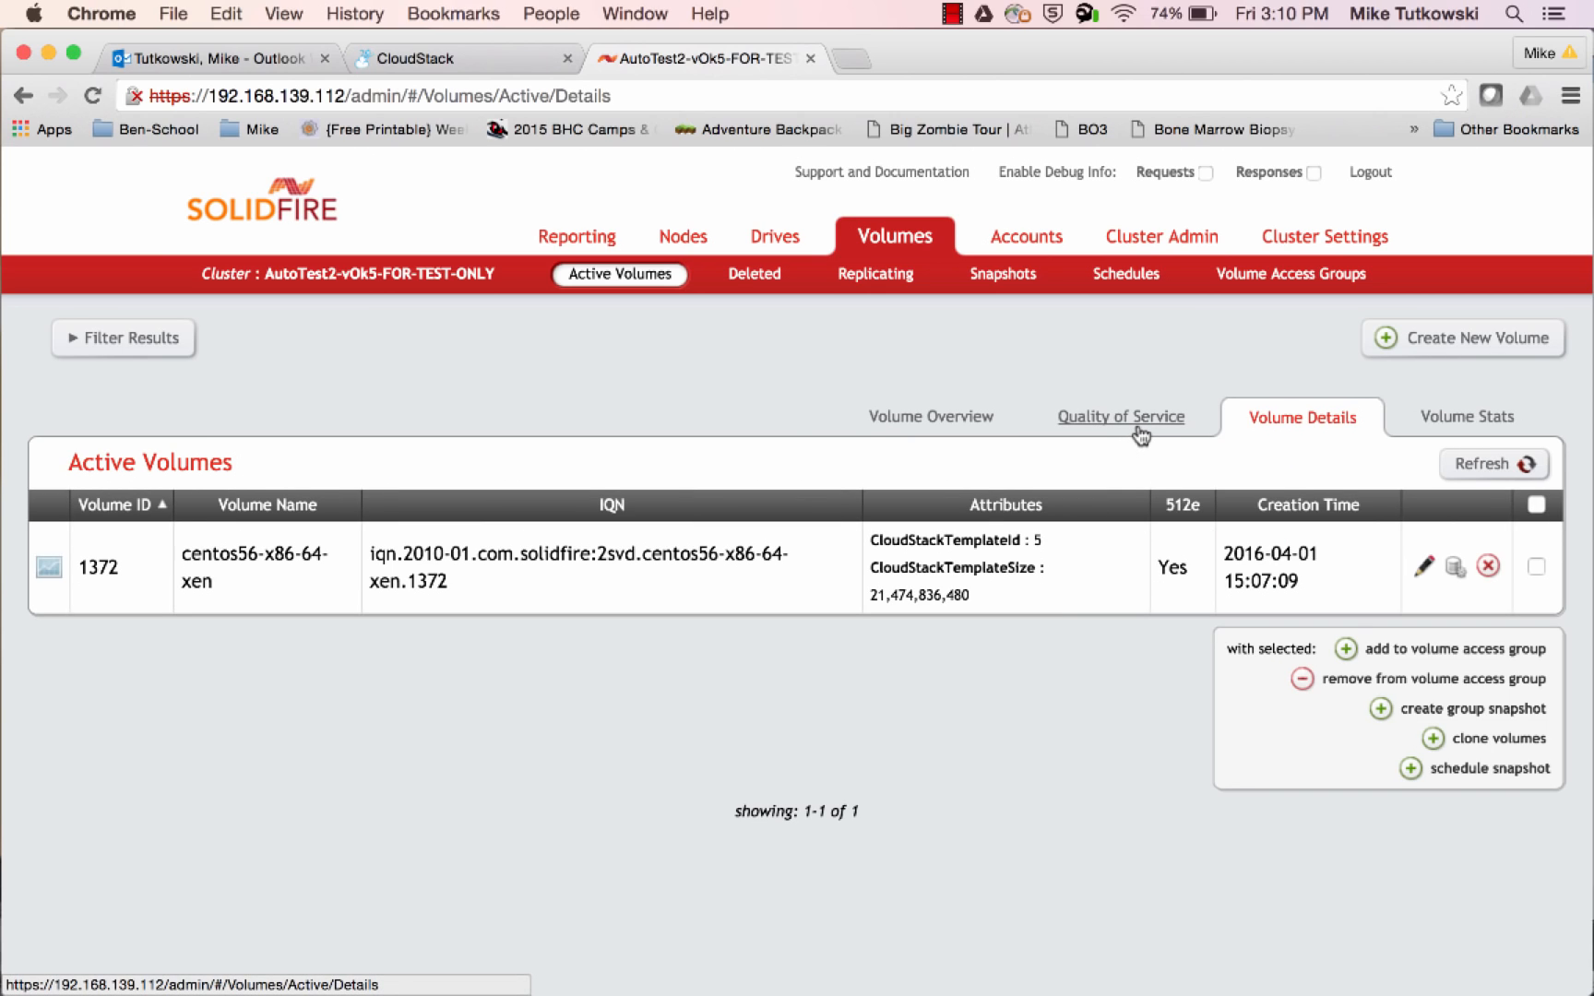
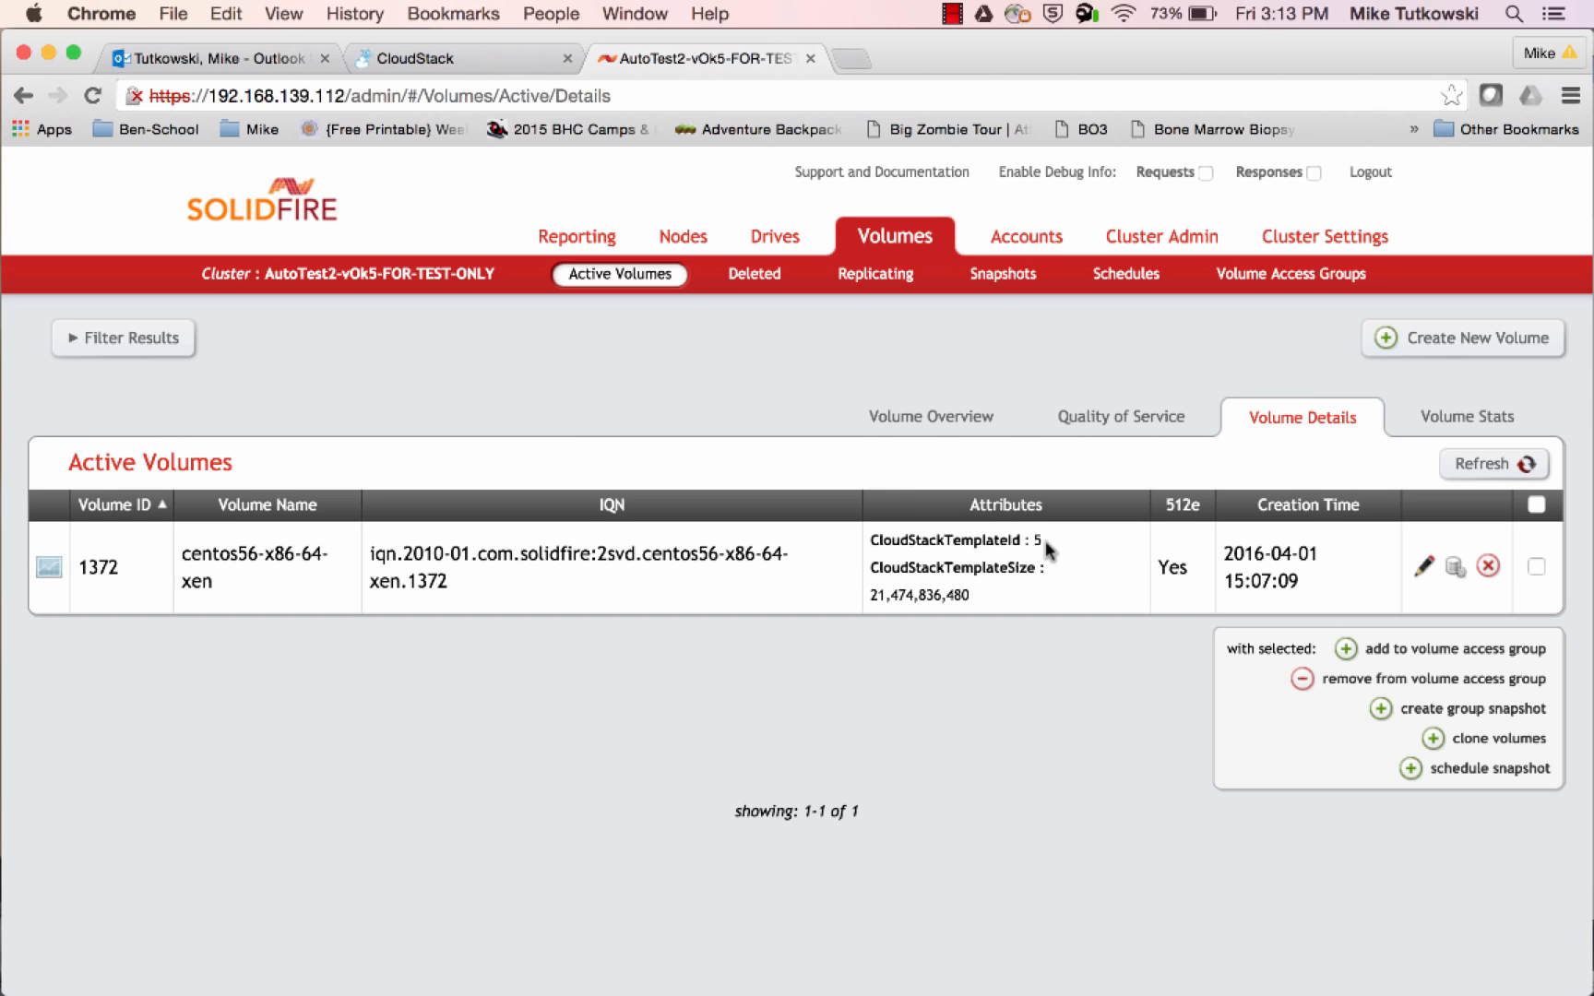
# Refresh the active volumes and compare the names and owning accounts of the centos56-x86-64-xen and ROOT-48 volumes in the overview
pyautogui.click(1459, 465)
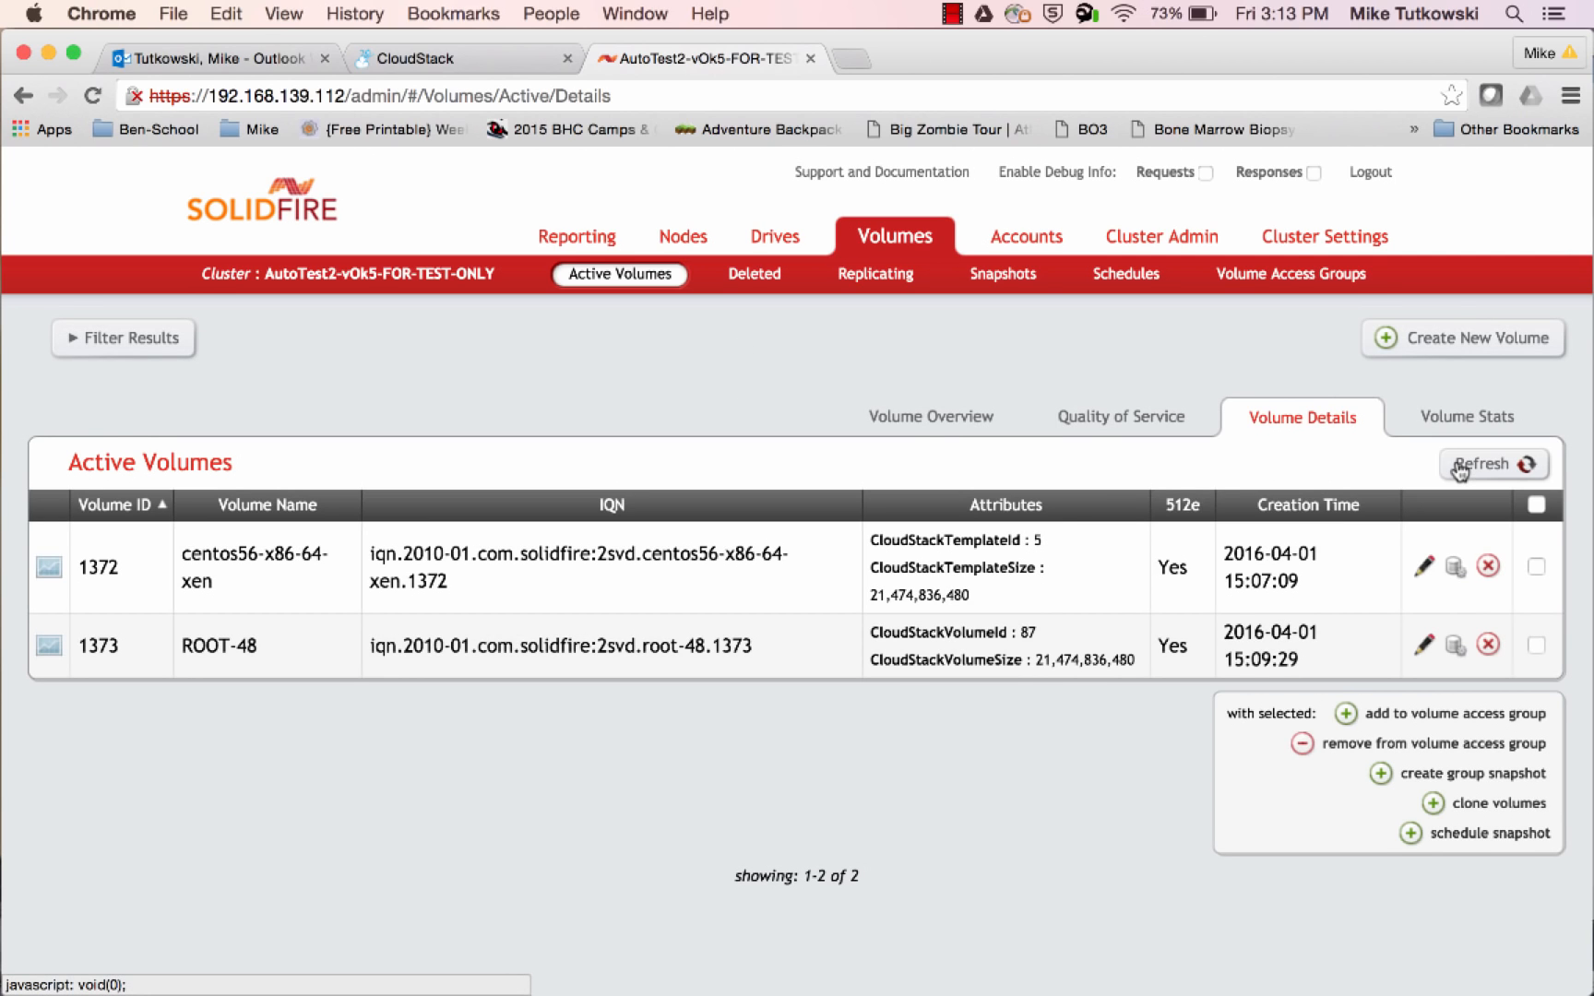
pyautogui.click(965, 433)
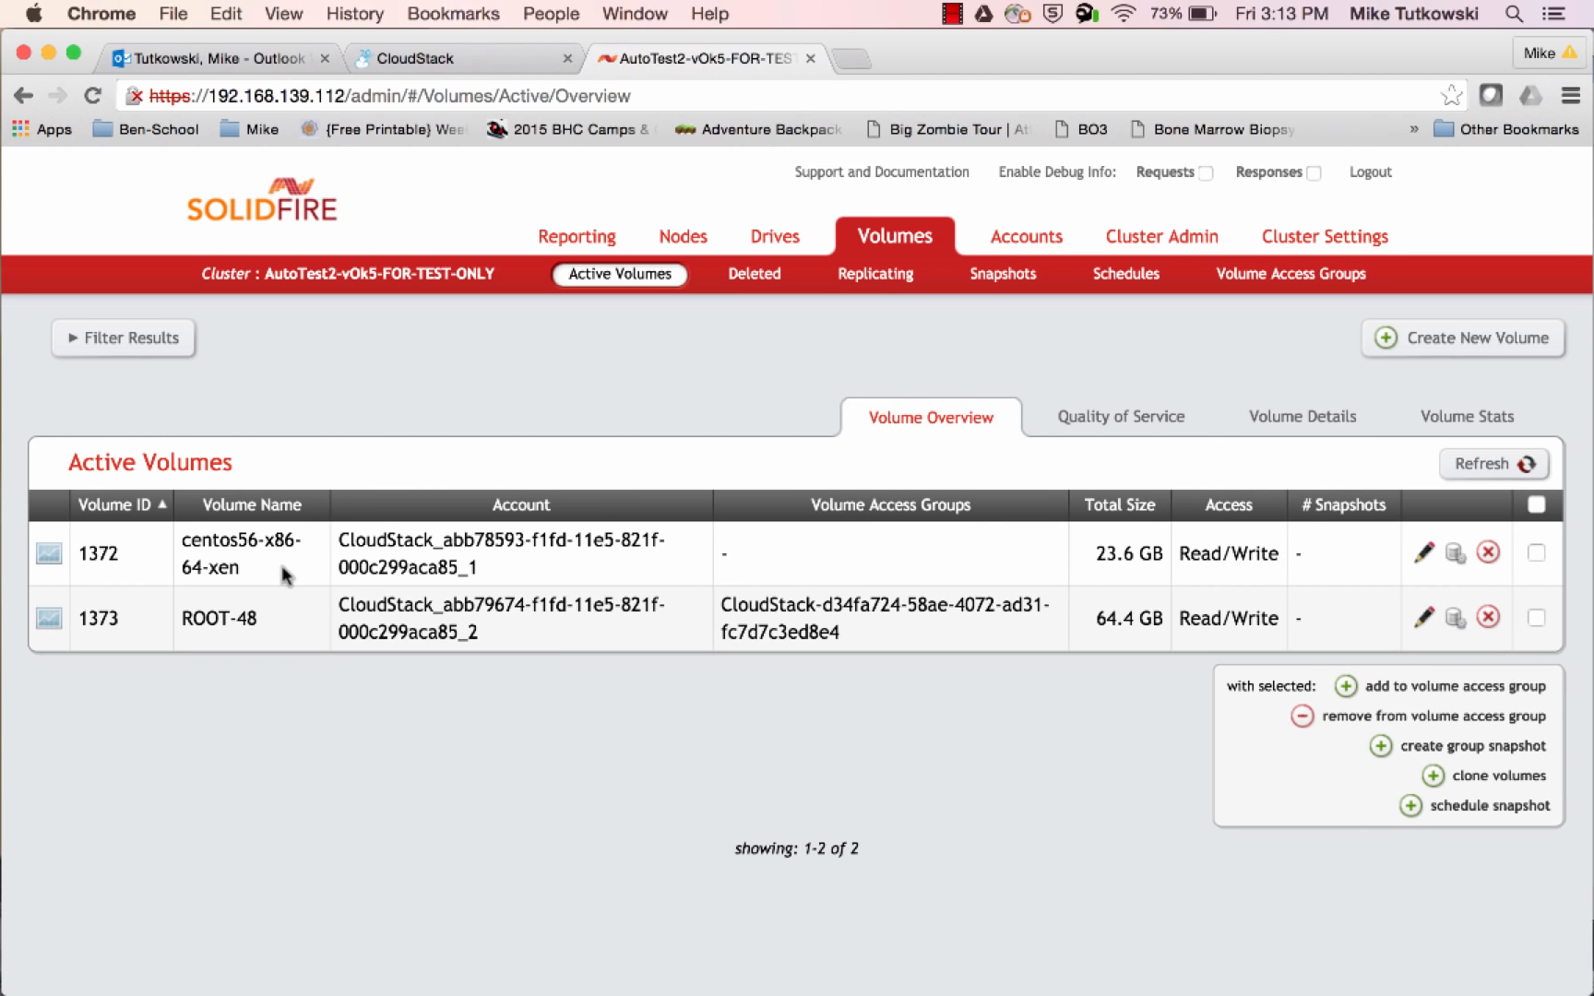
pyautogui.moveTo(257, 570); pyautogui.dragTo(182, 550)
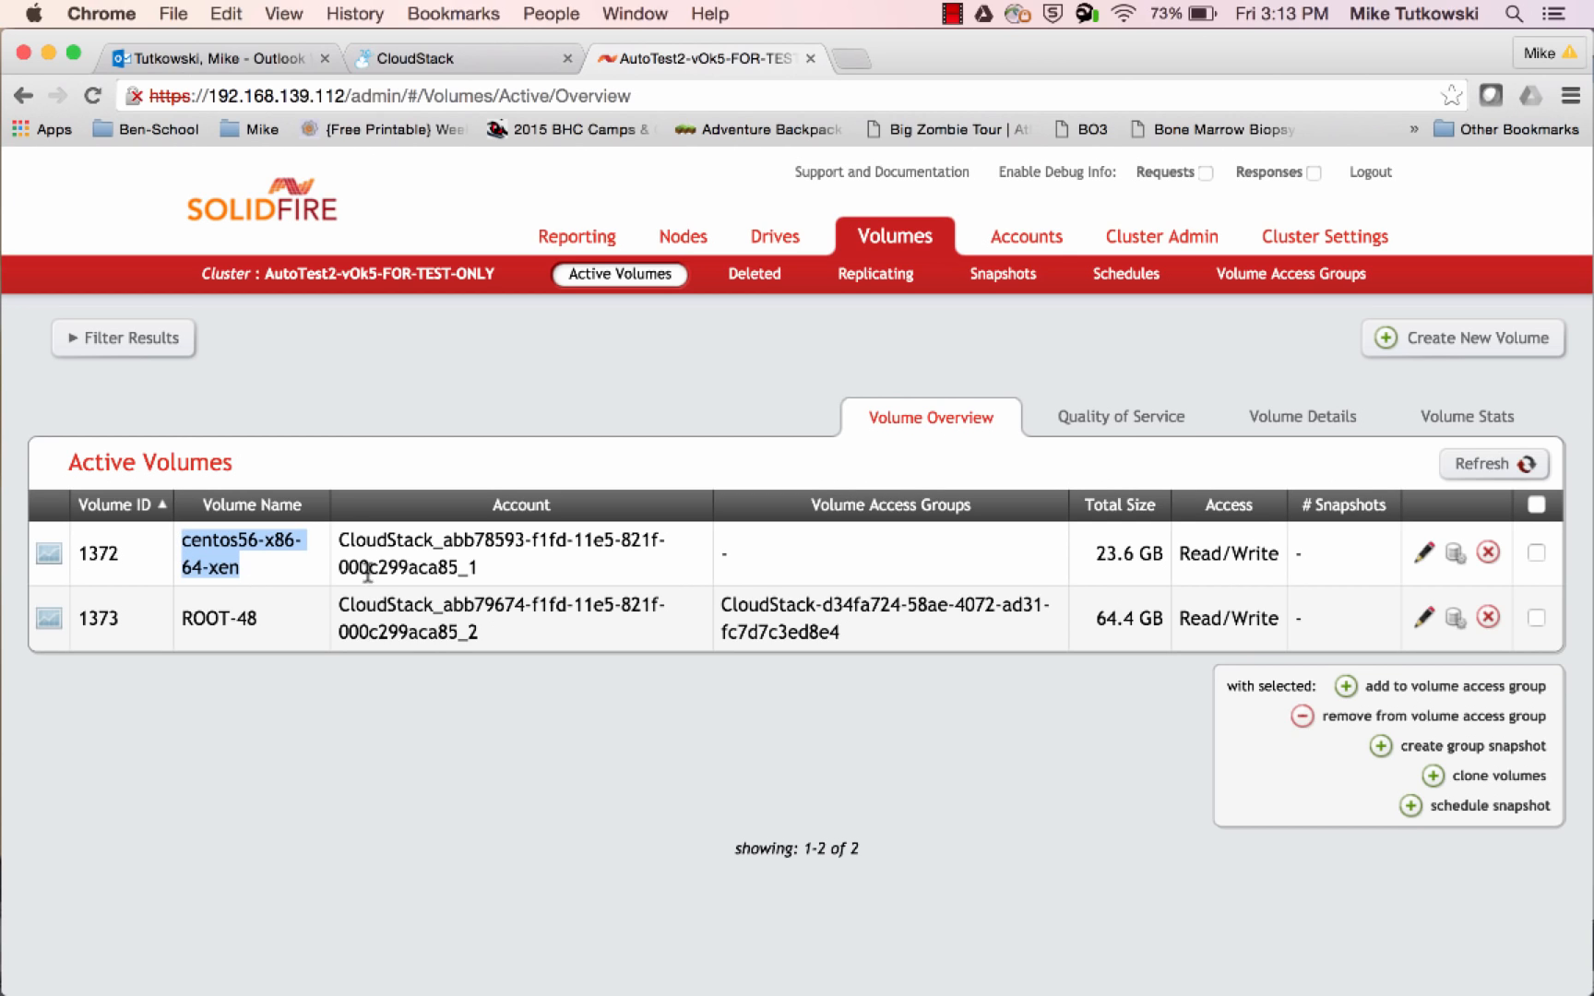
pyautogui.moveTo(478, 567); pyautogui.dragTo(342, 545)
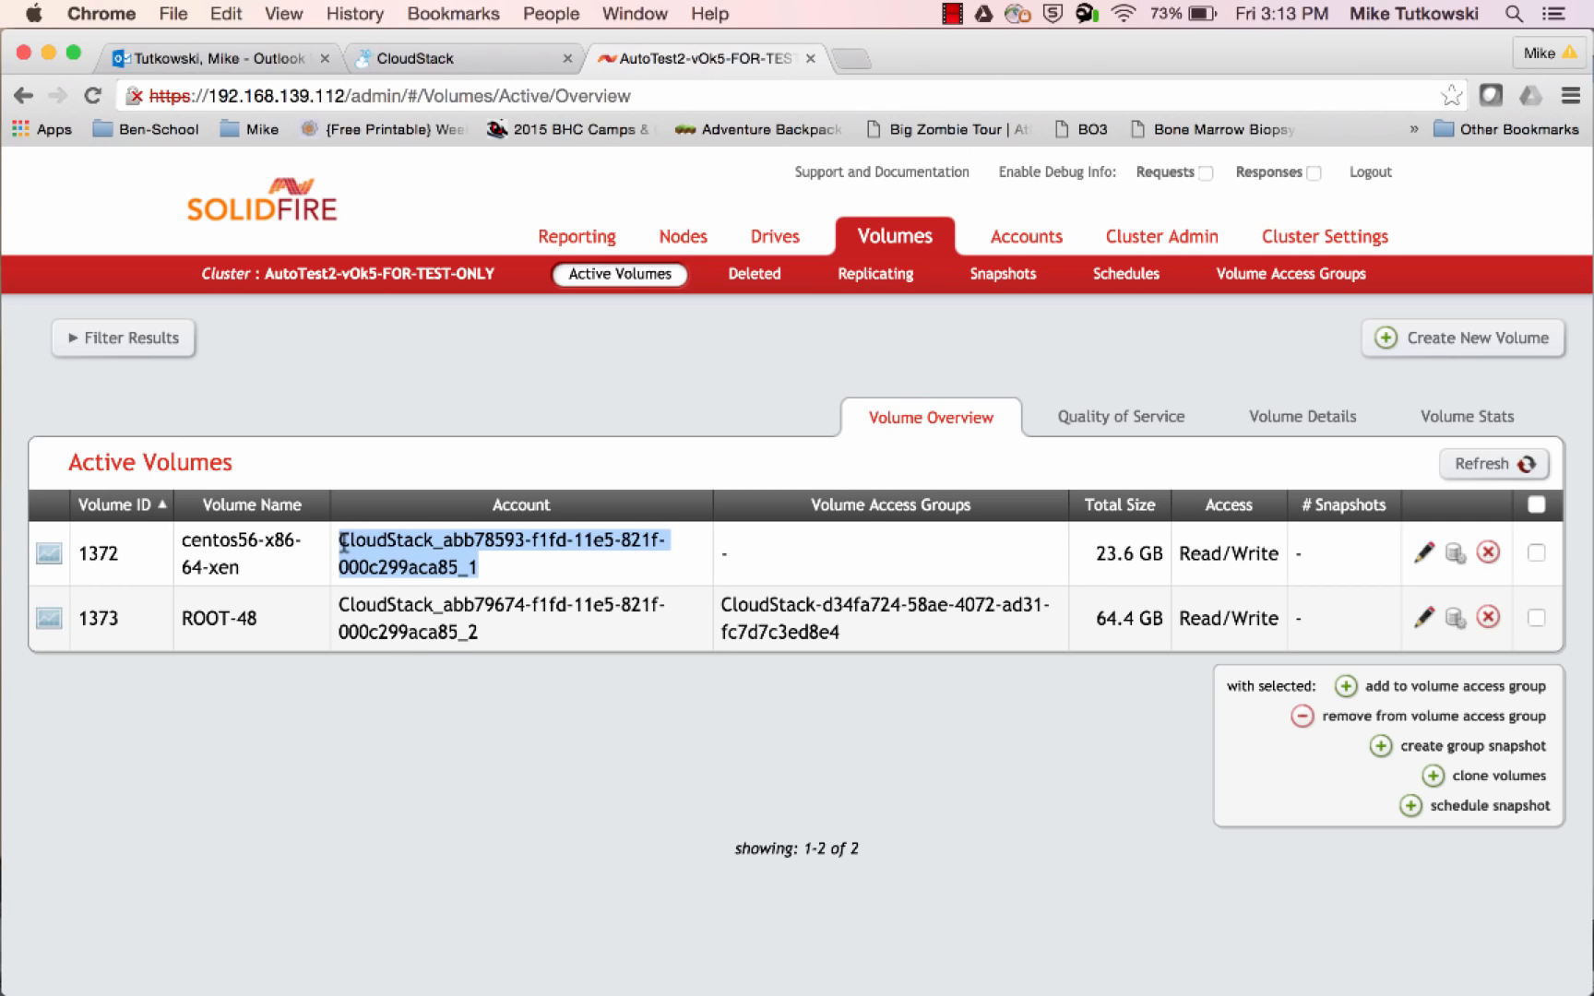
pyautogui.click(867, 558)
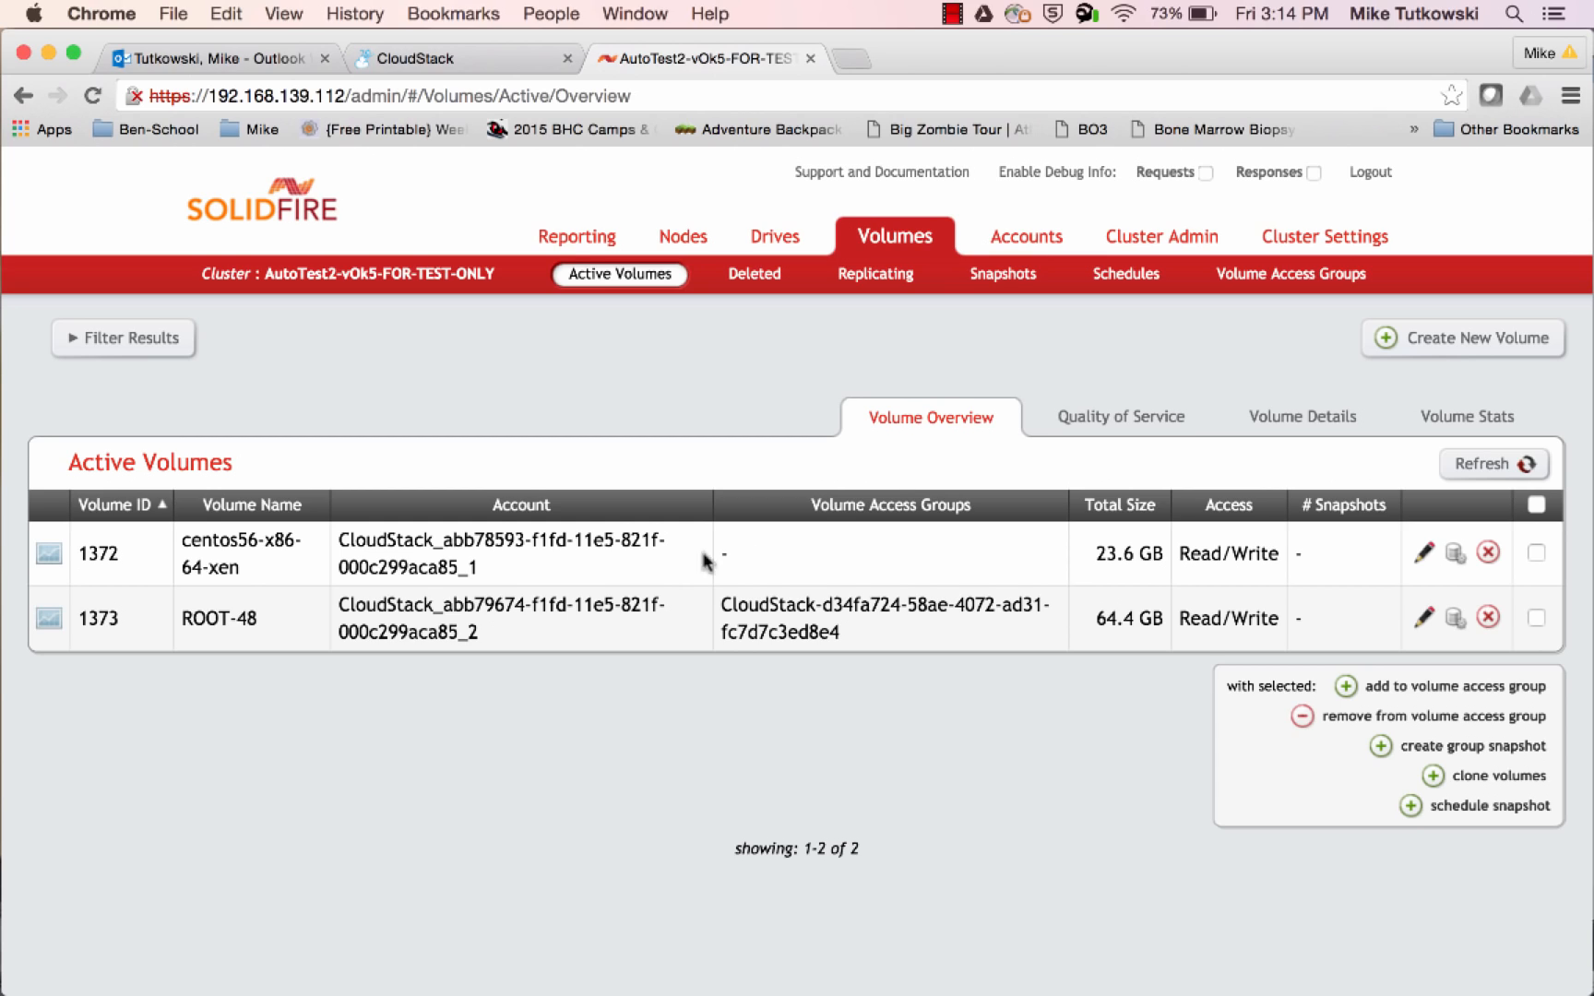
pyautogui.moveTo(244, 572); pyautogui.dragTo(179, 541)
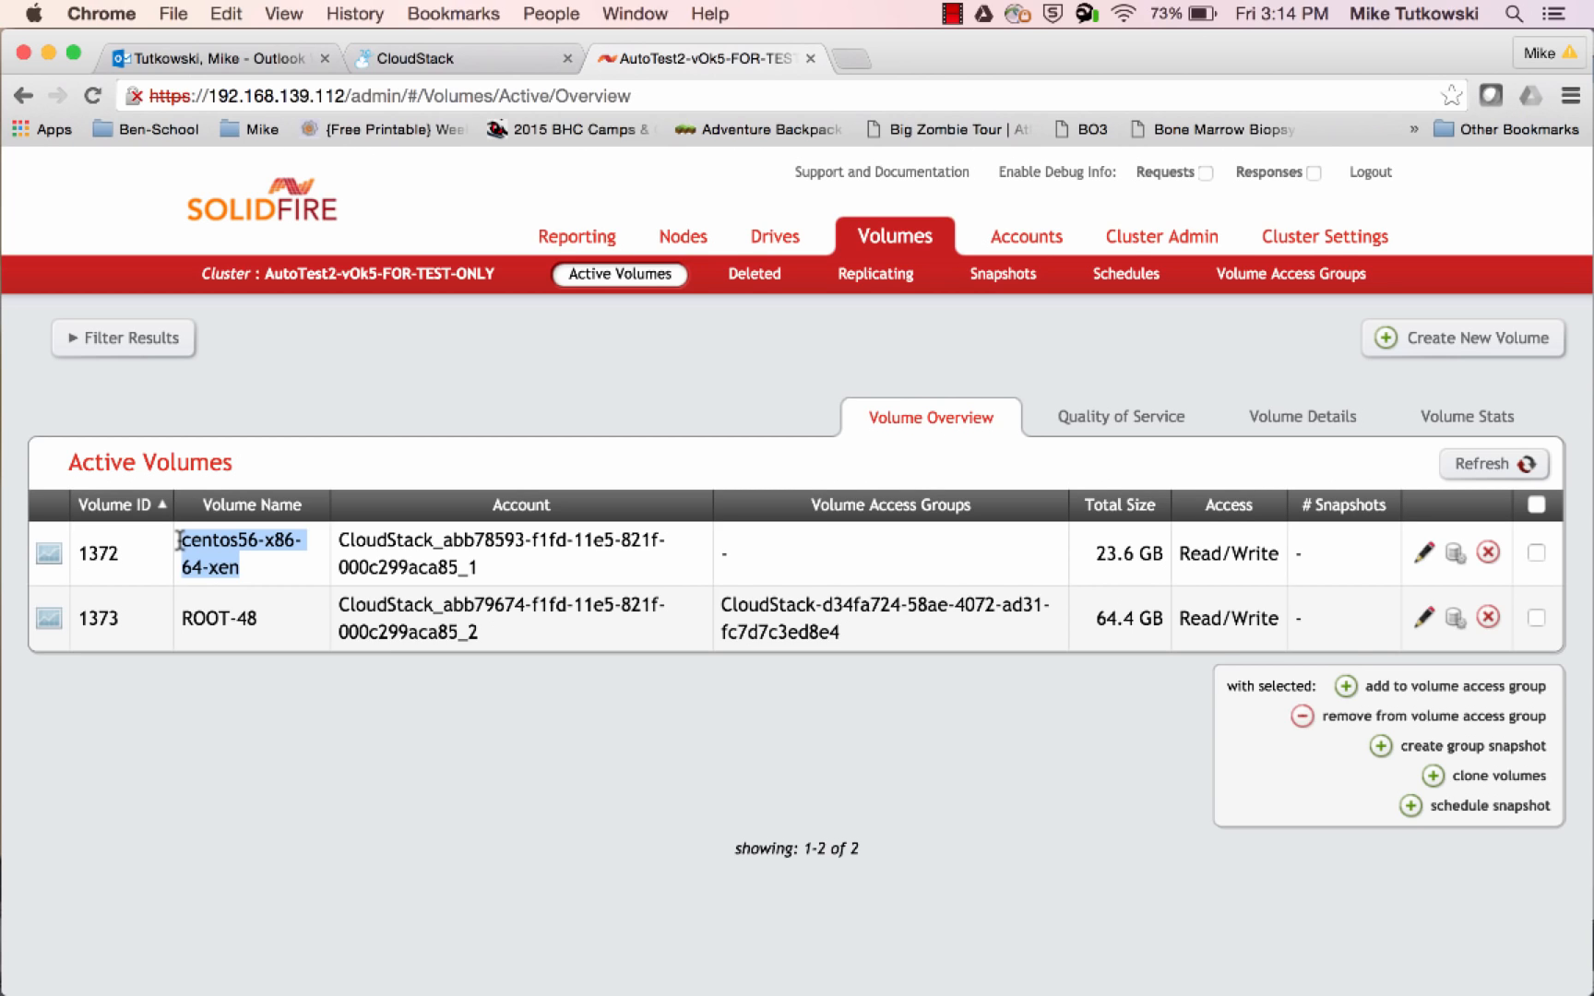
pyautogui.moveTo(259, 616); pyautogui.dragTo(187, 614)
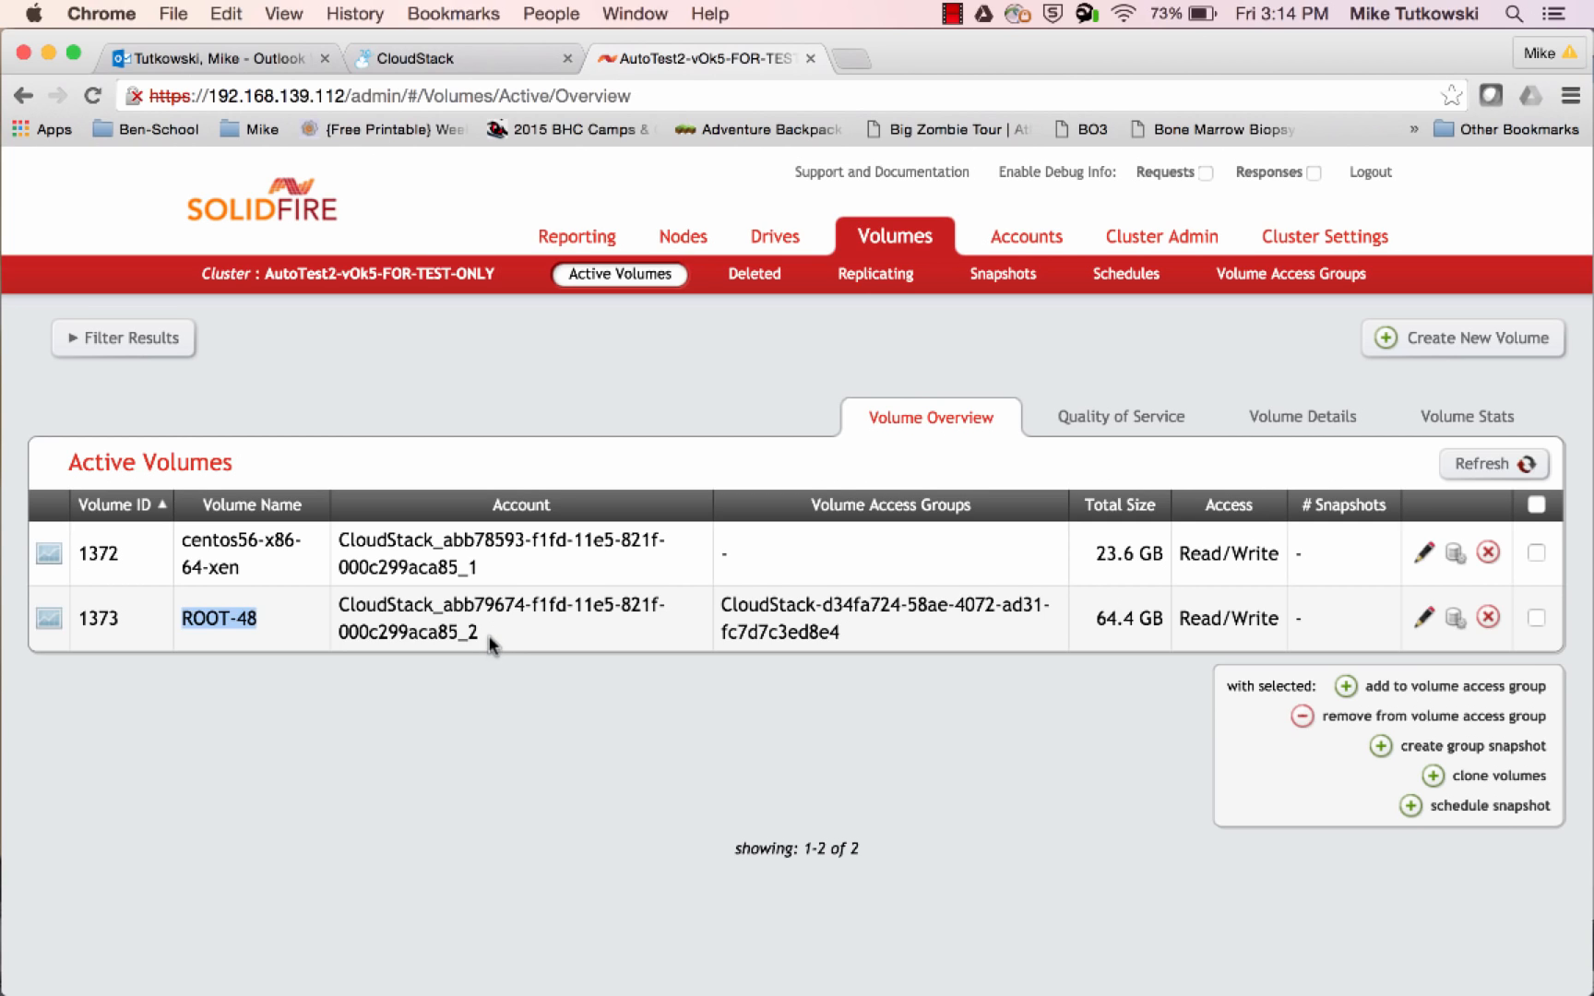
pyautogui.moveTo(483, 635); pyautogui.dragTo(341, 607)
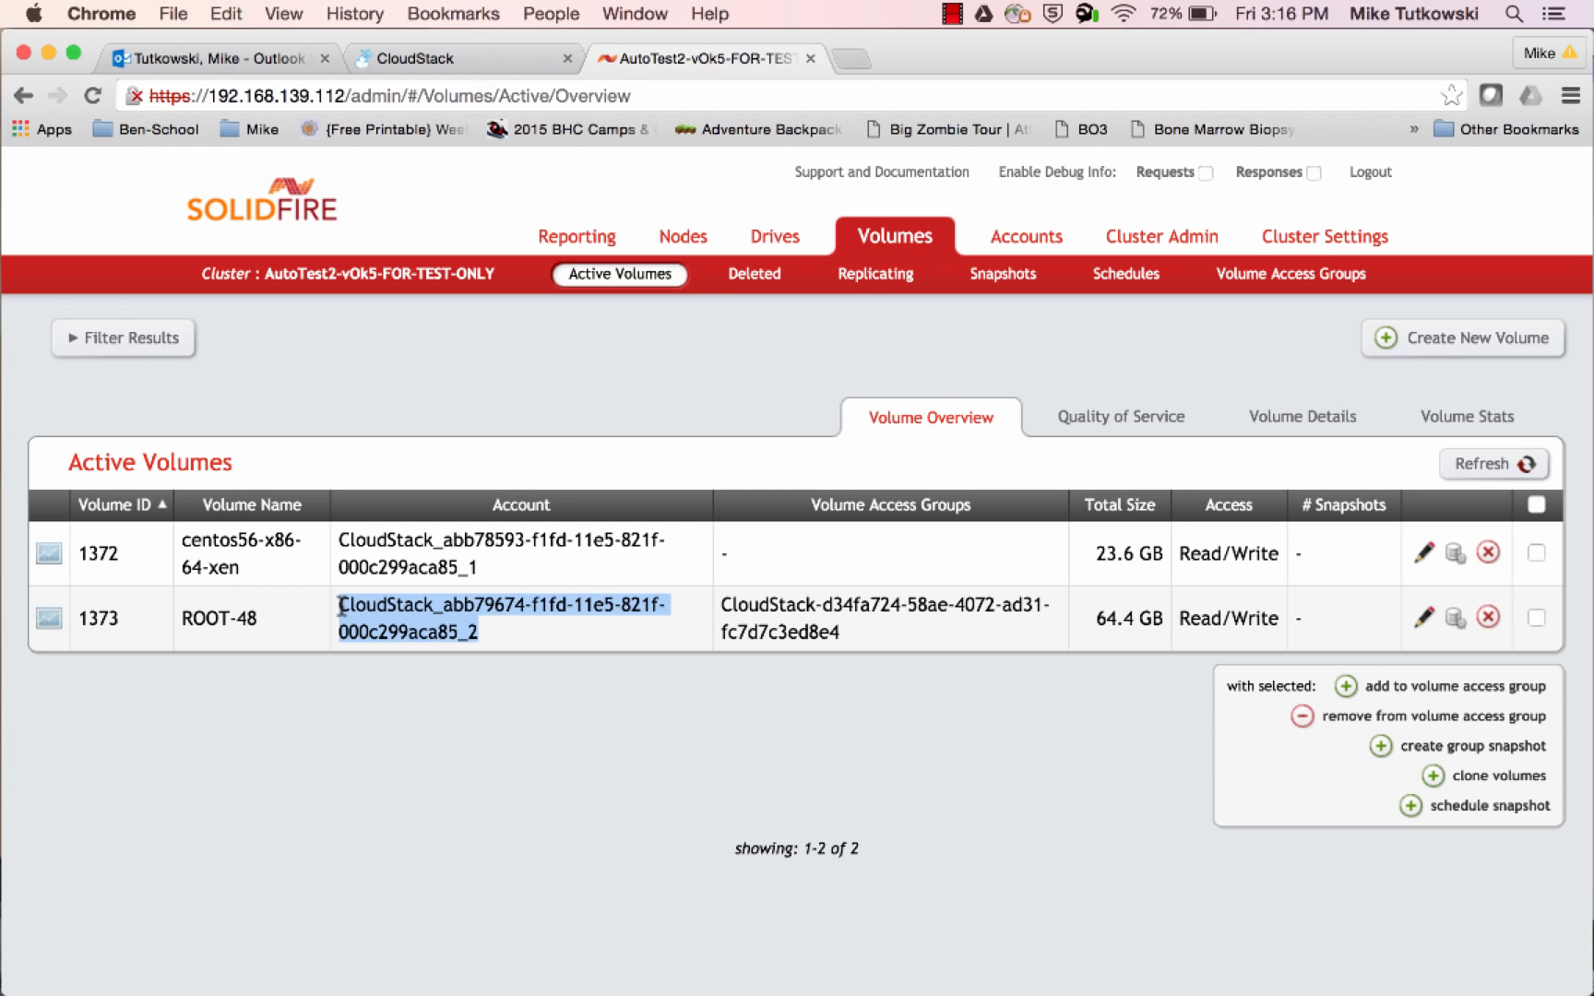
# Switch to XenCenter and inspect the virtual disk of i-2-48-VM and the root-48.1373 storage repository's properties and disks
pyautogui.moveTo(4, 821)
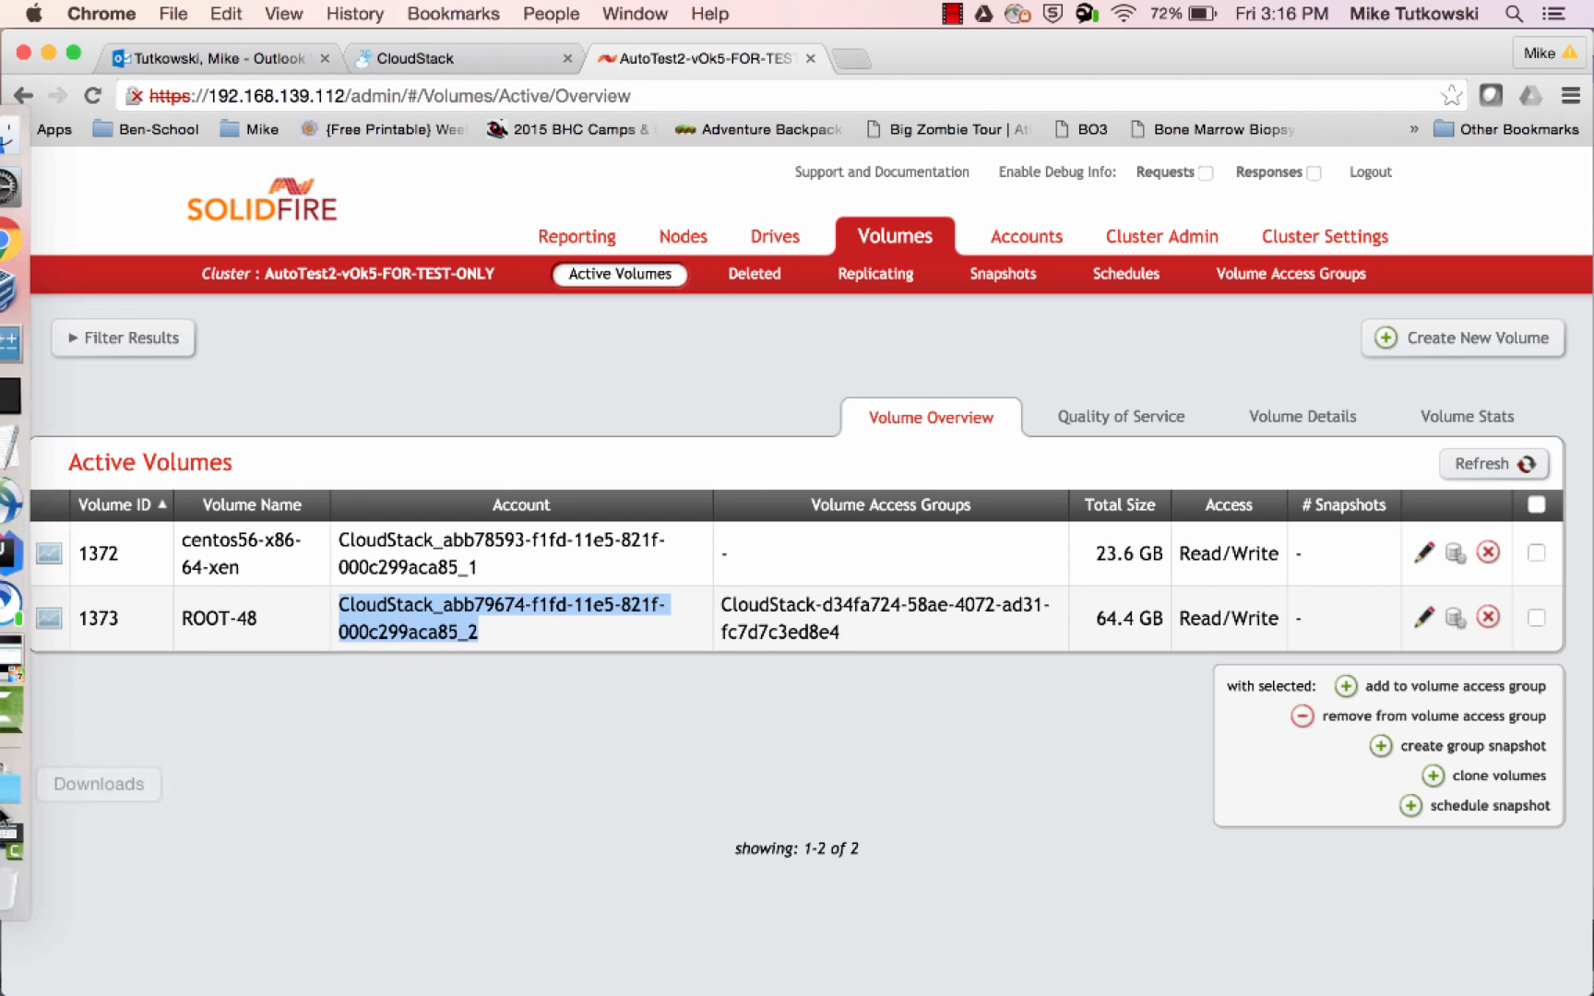
pyautogui.click(27, 671)
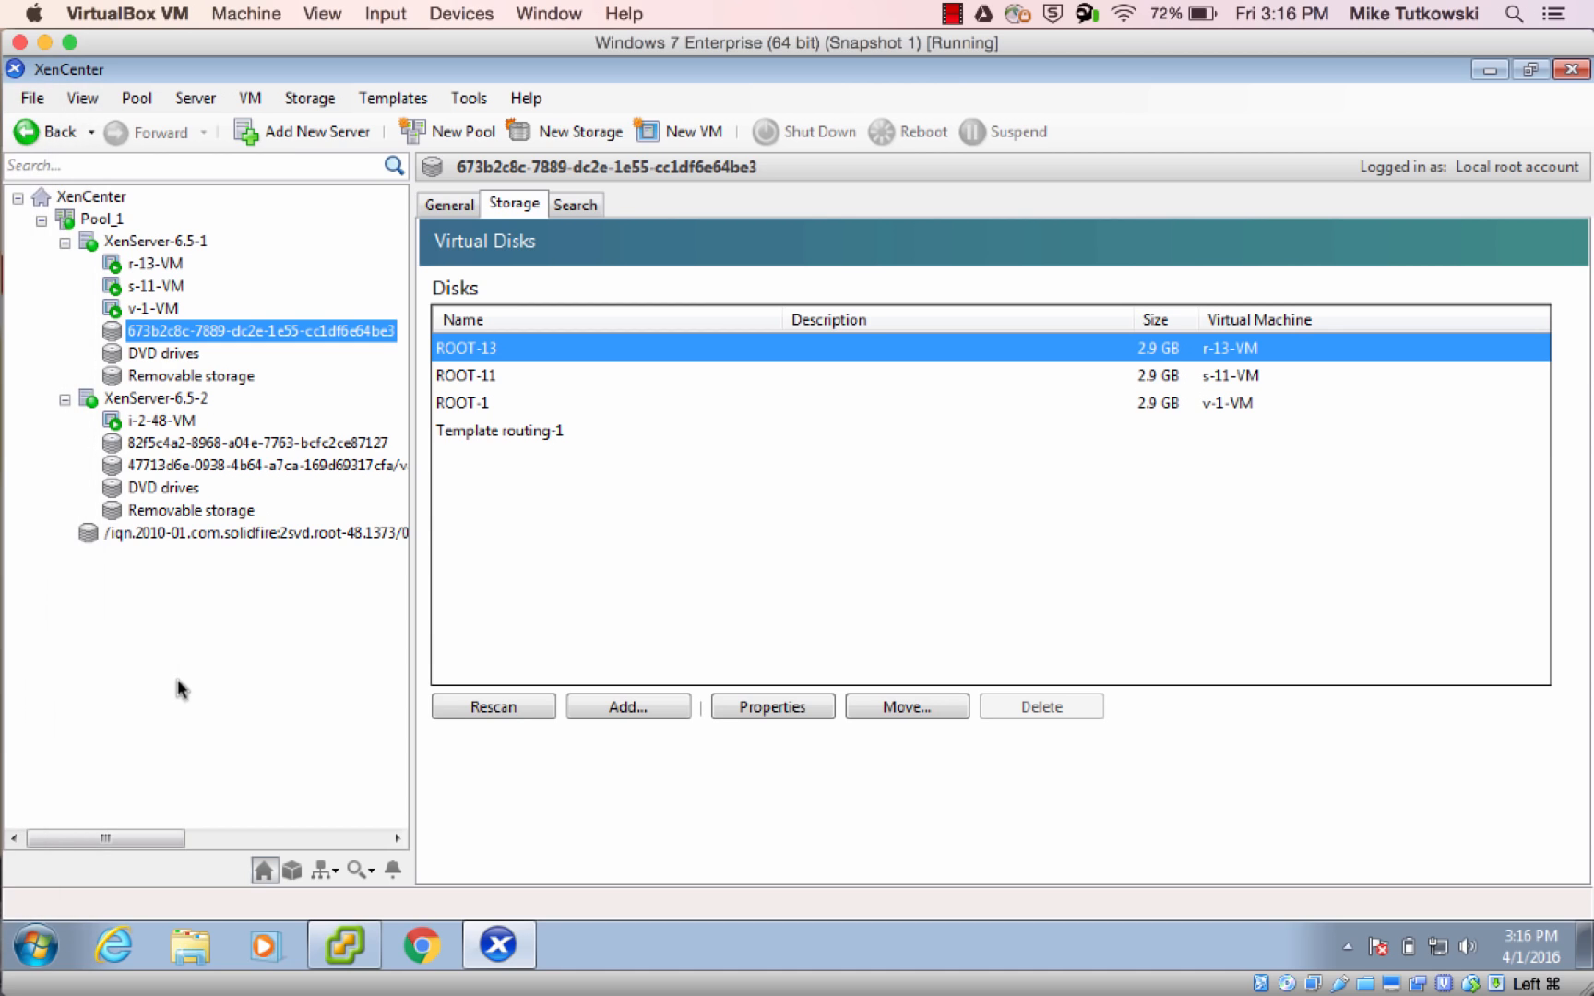
pyautogui.click(161, 425)
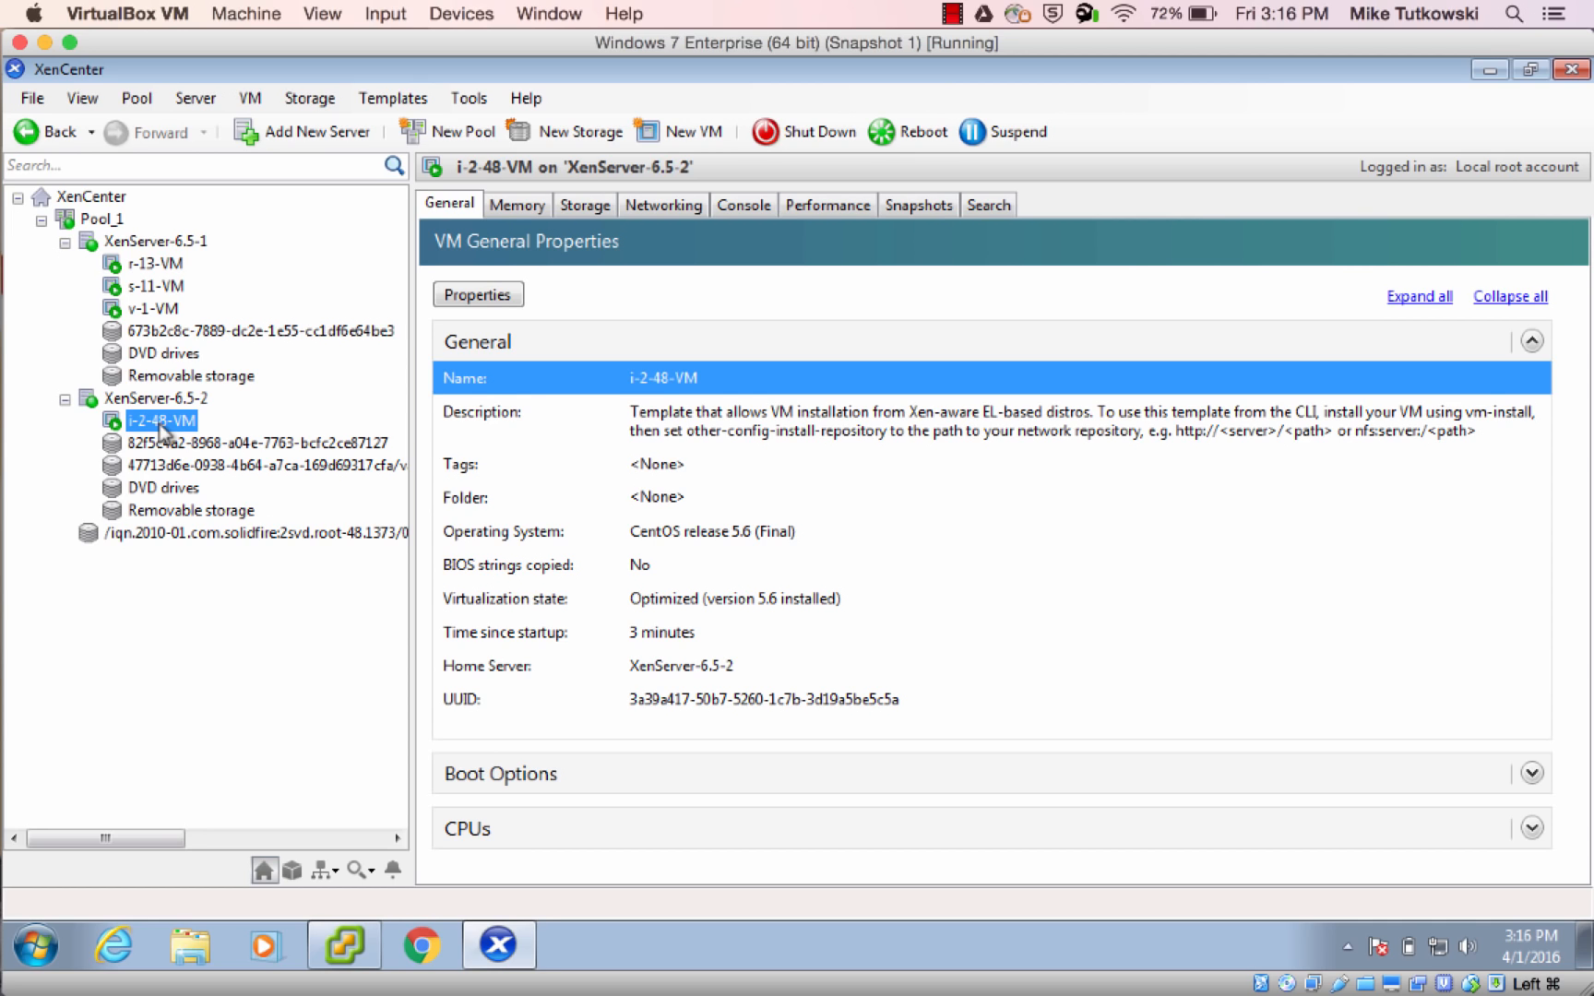
pyautogui.click(583, 204)
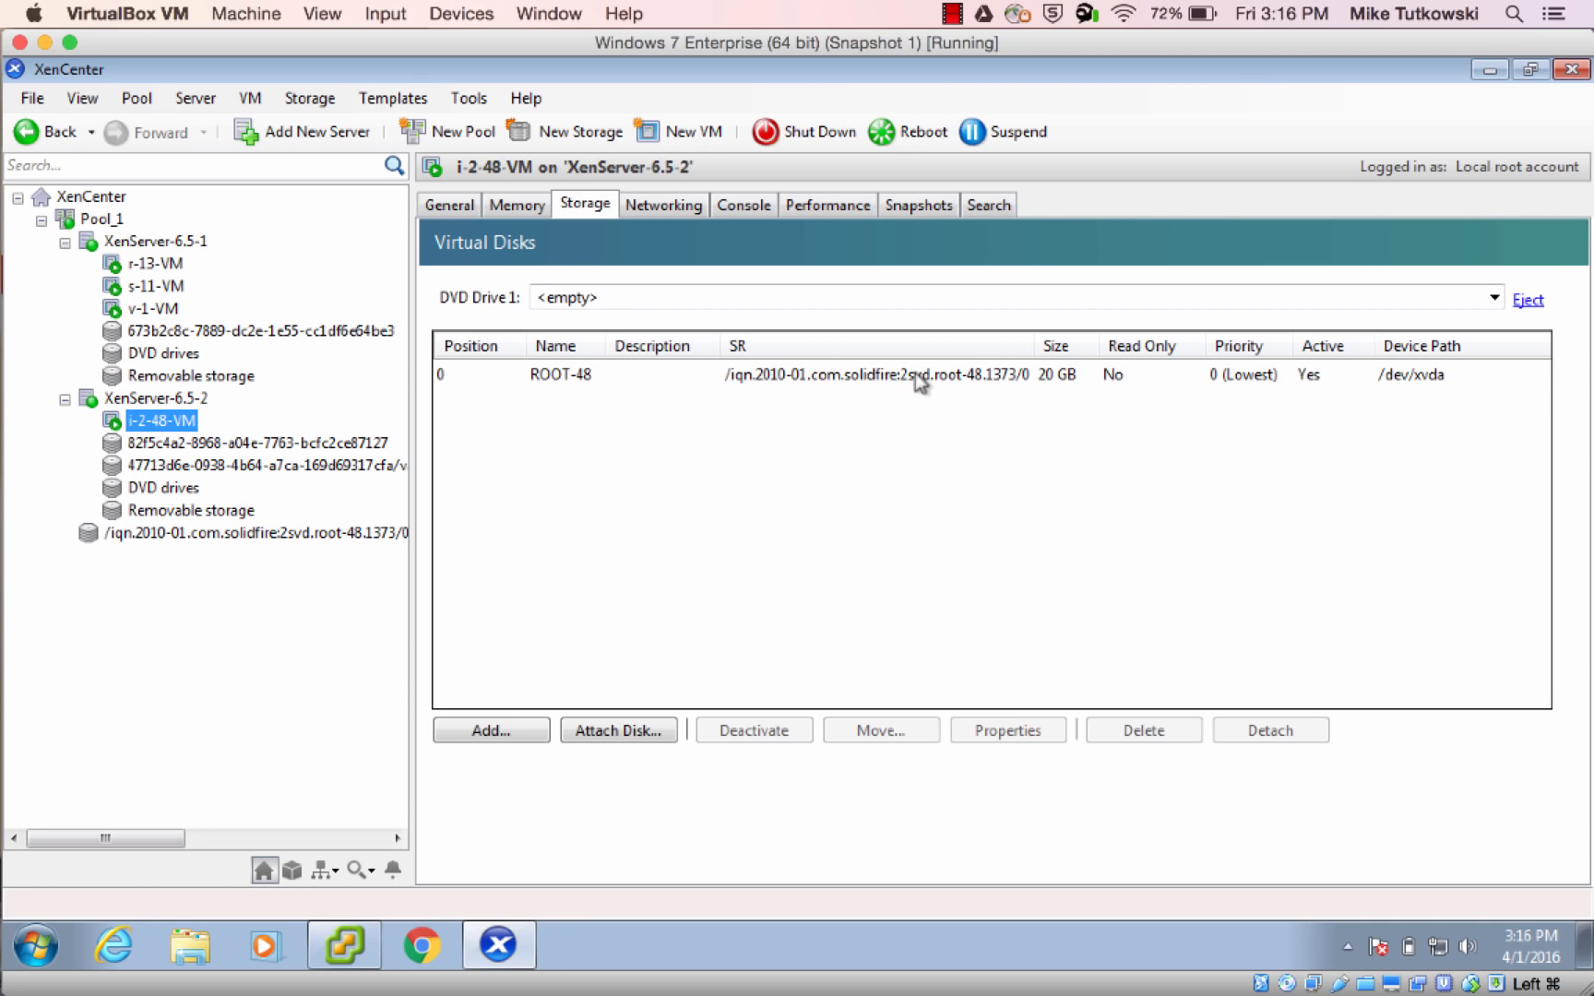
pyautogui.click(1056, 392)
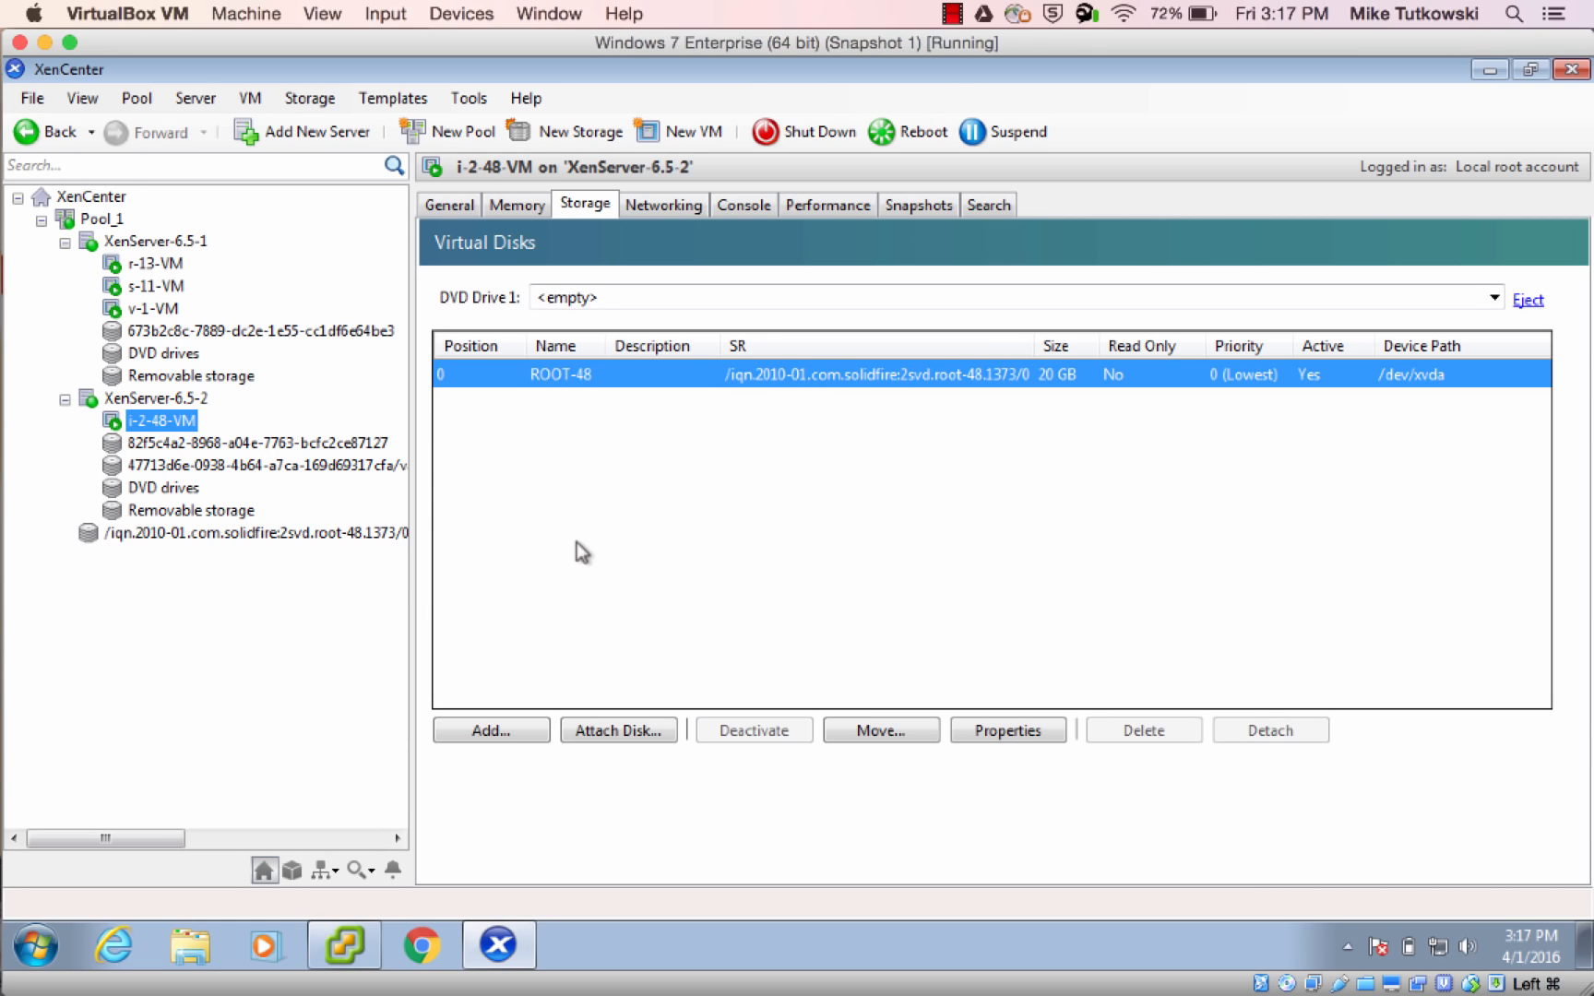
pyautogui.click(337, 537)
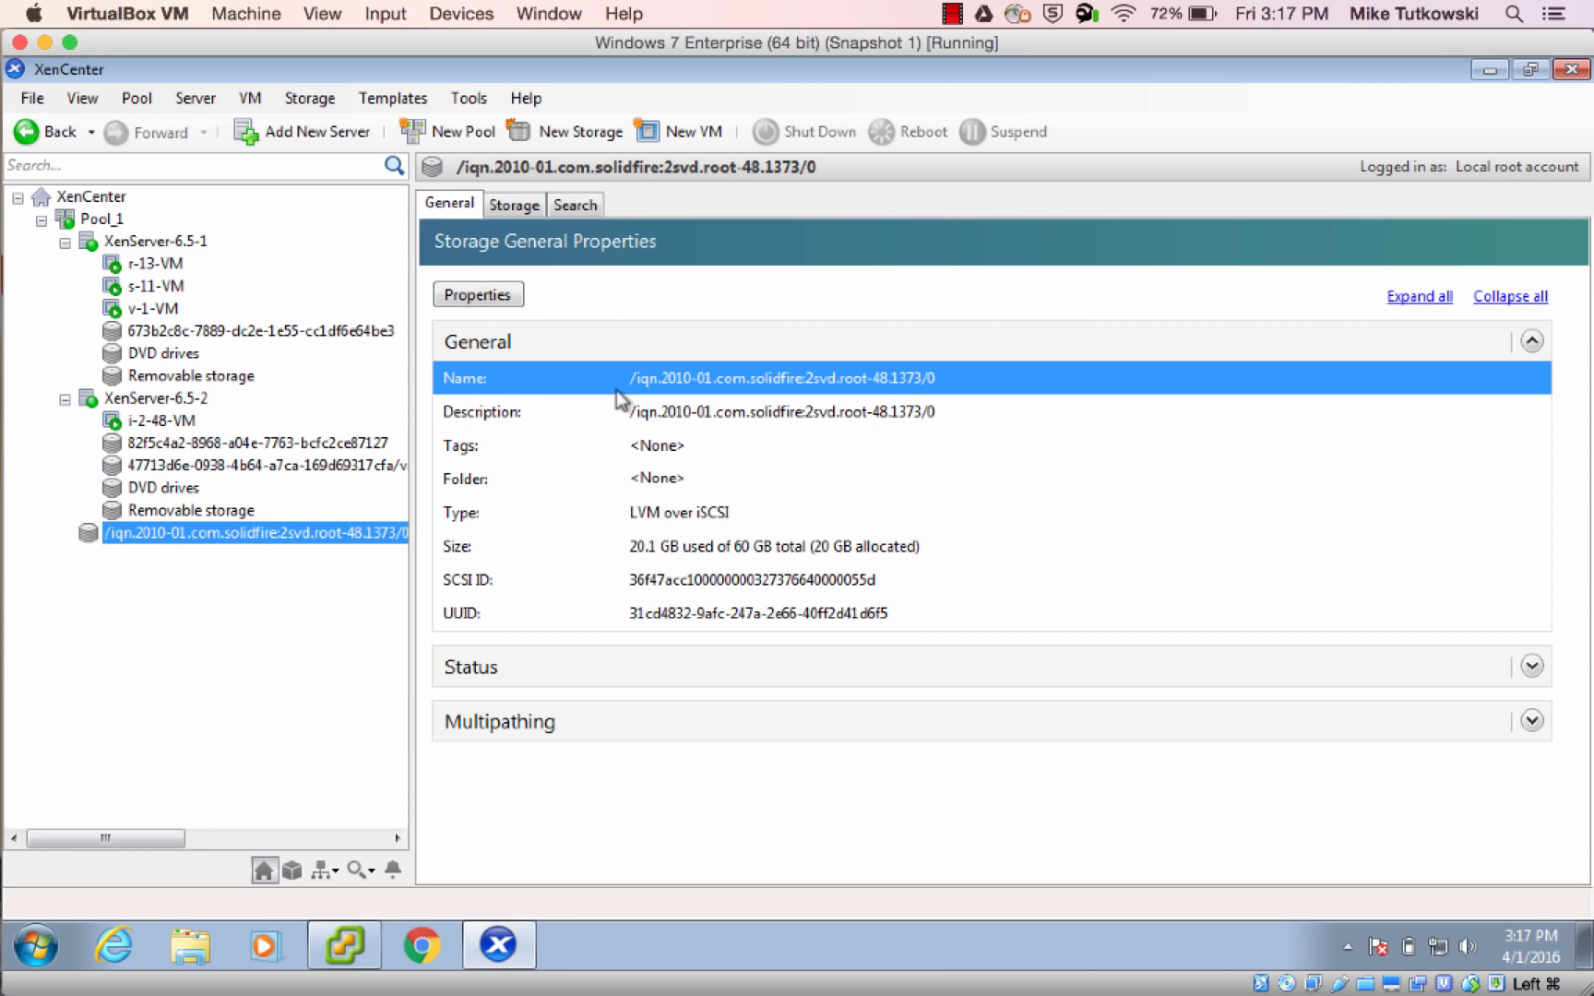
pyautogui.click(526, 207)
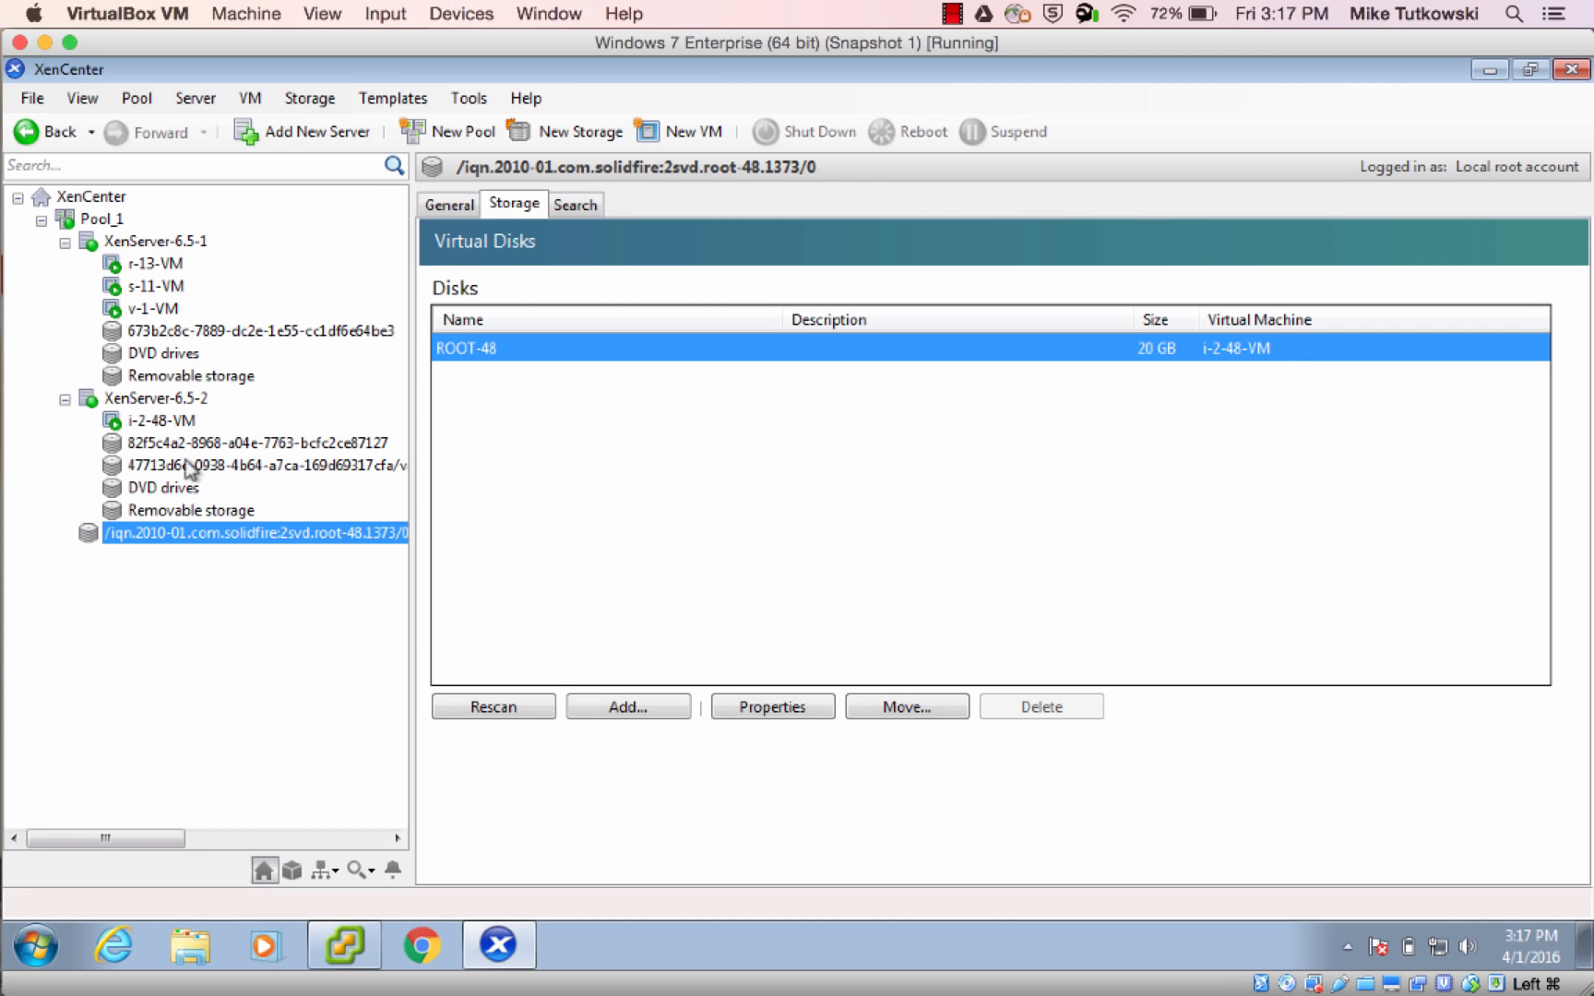
# Log in to the i-2-48-VM console as root, entering the account password
pyautogui.click(159, 424)
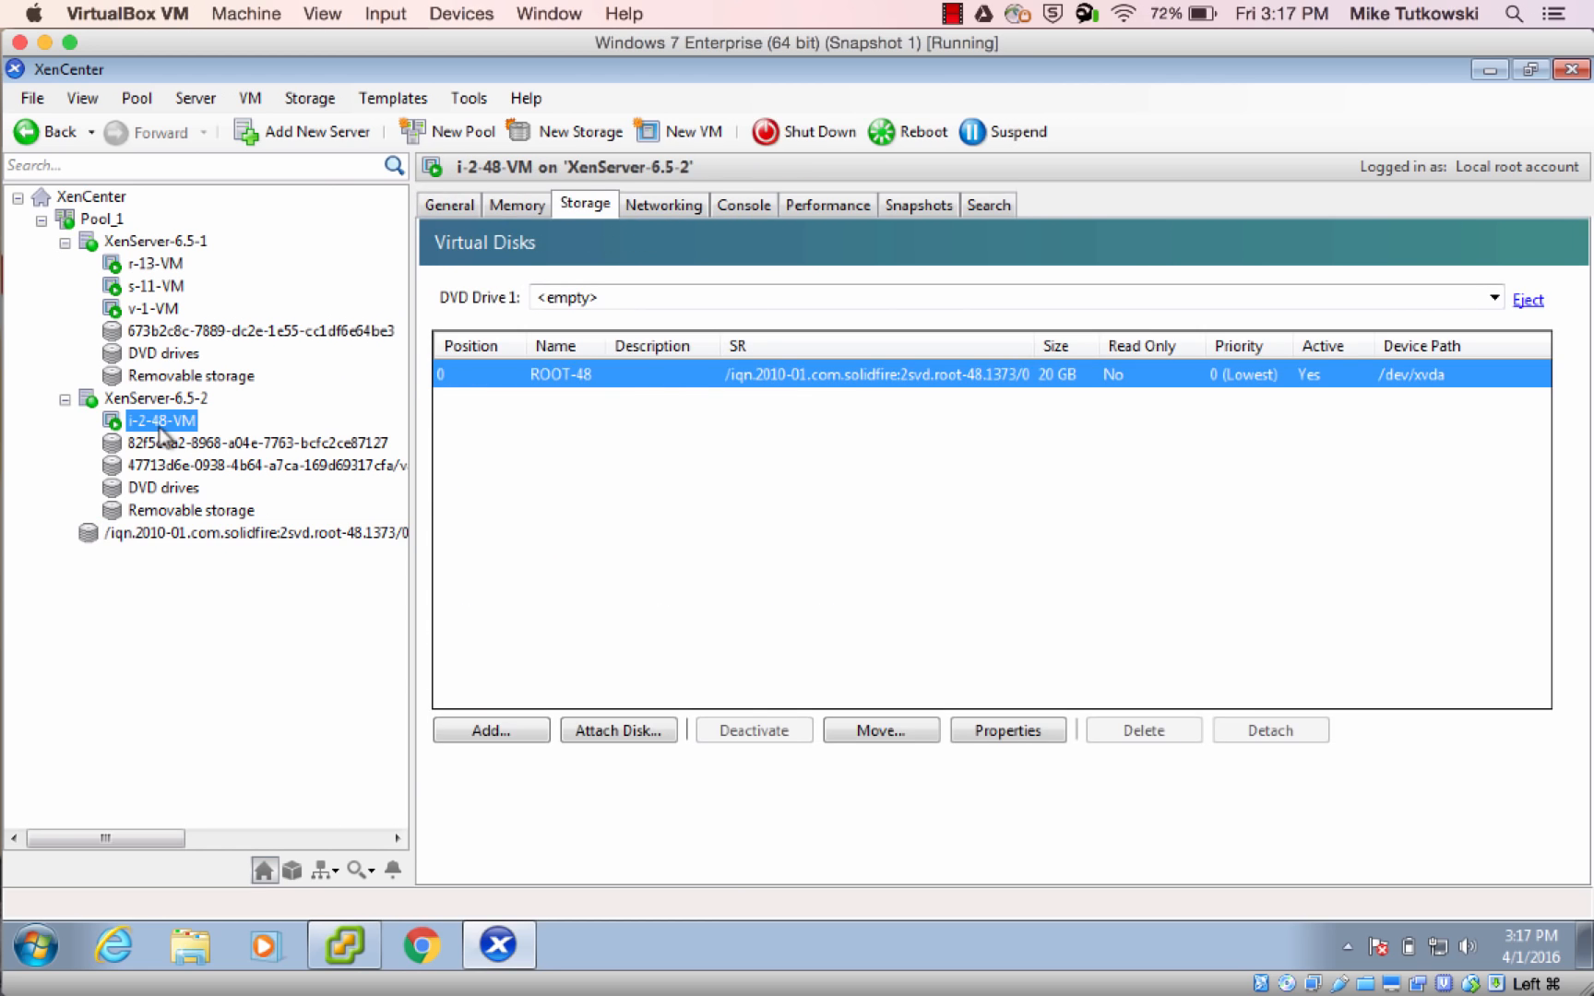
pyautogui.click(743, 207)
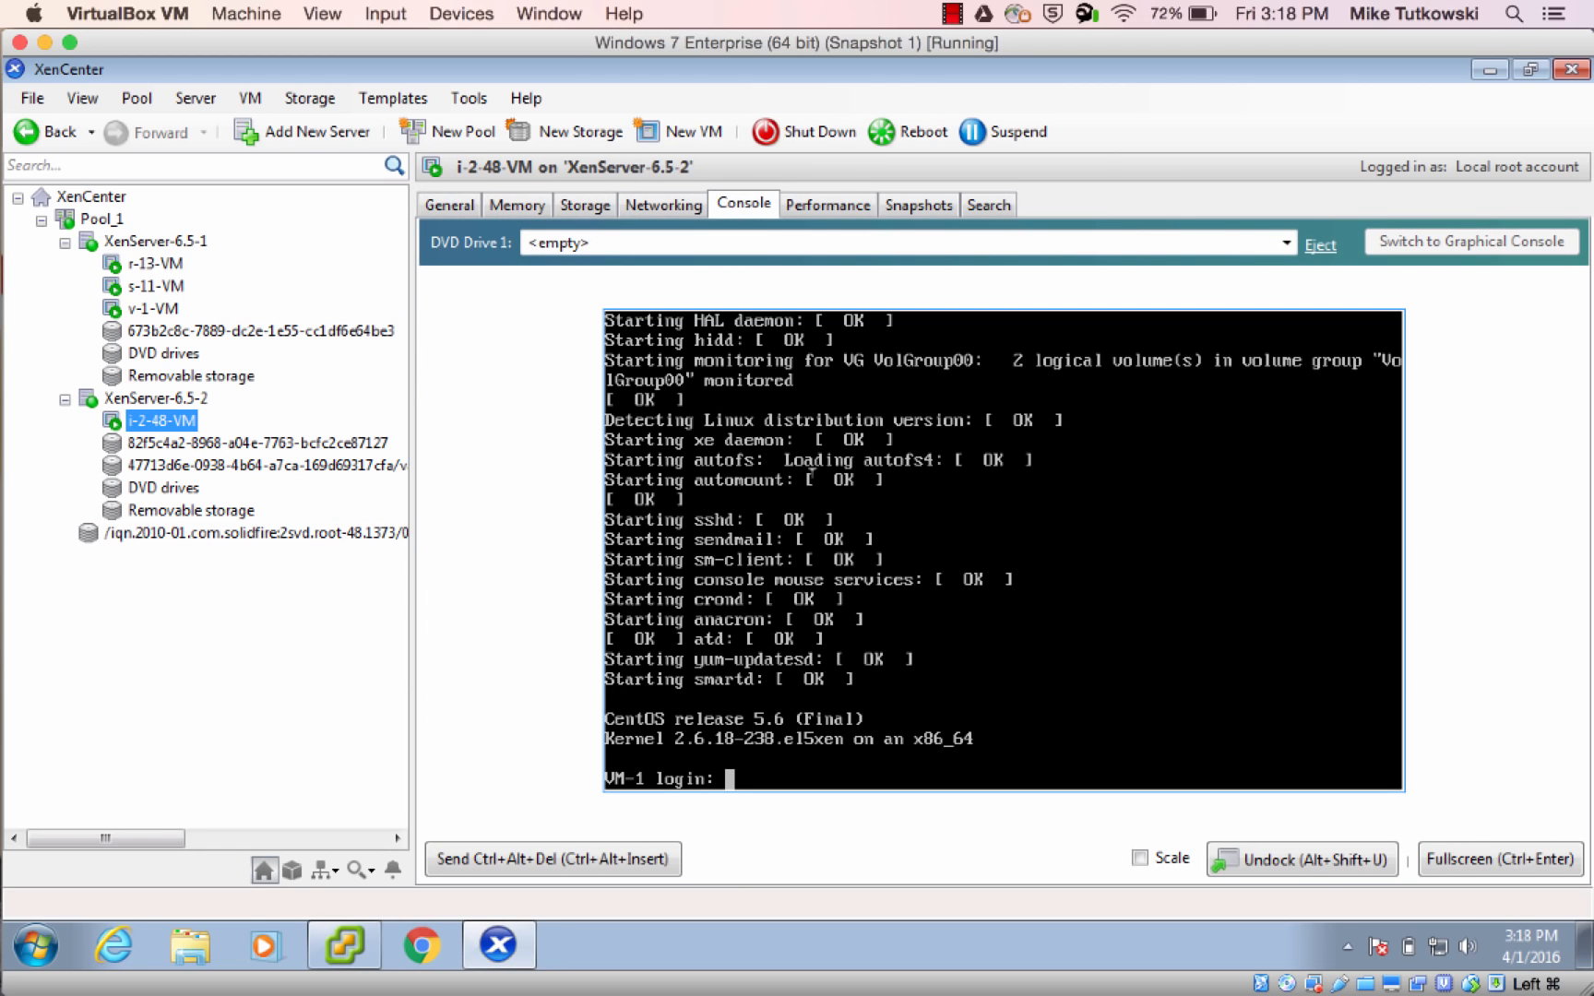
pyautogui.write('root')
pyautogui.press('Return')
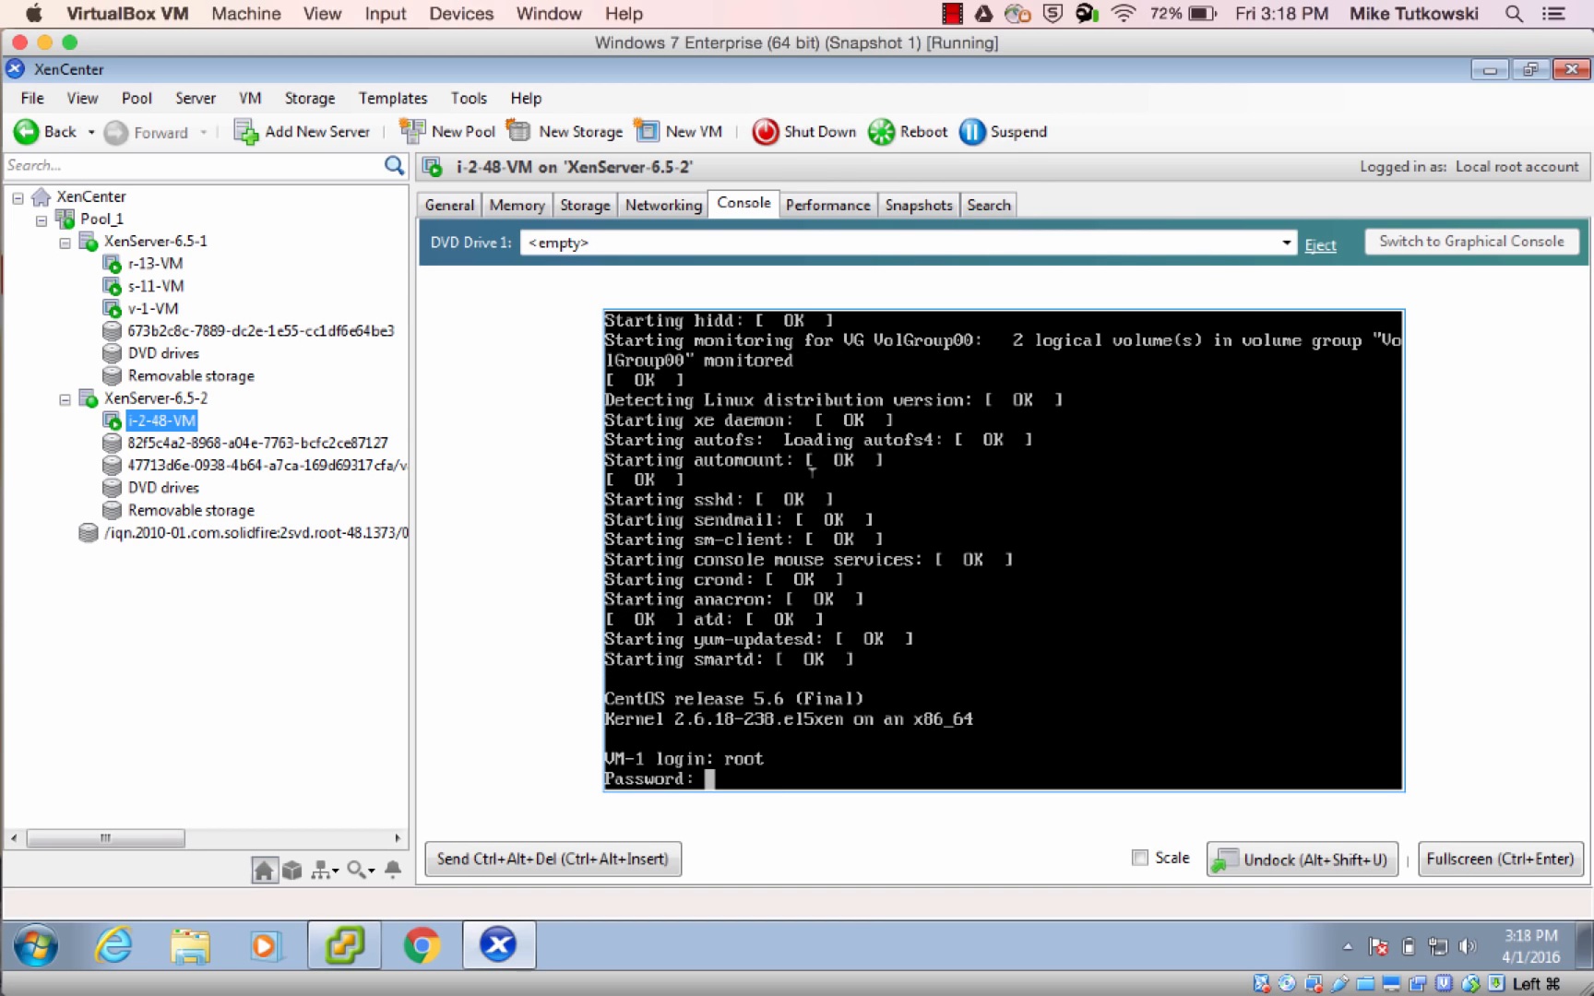
pyautogui.press('Return')
# Clear the VM console and list the disk partitions with fdisk -l
pyautogui.write('clear')
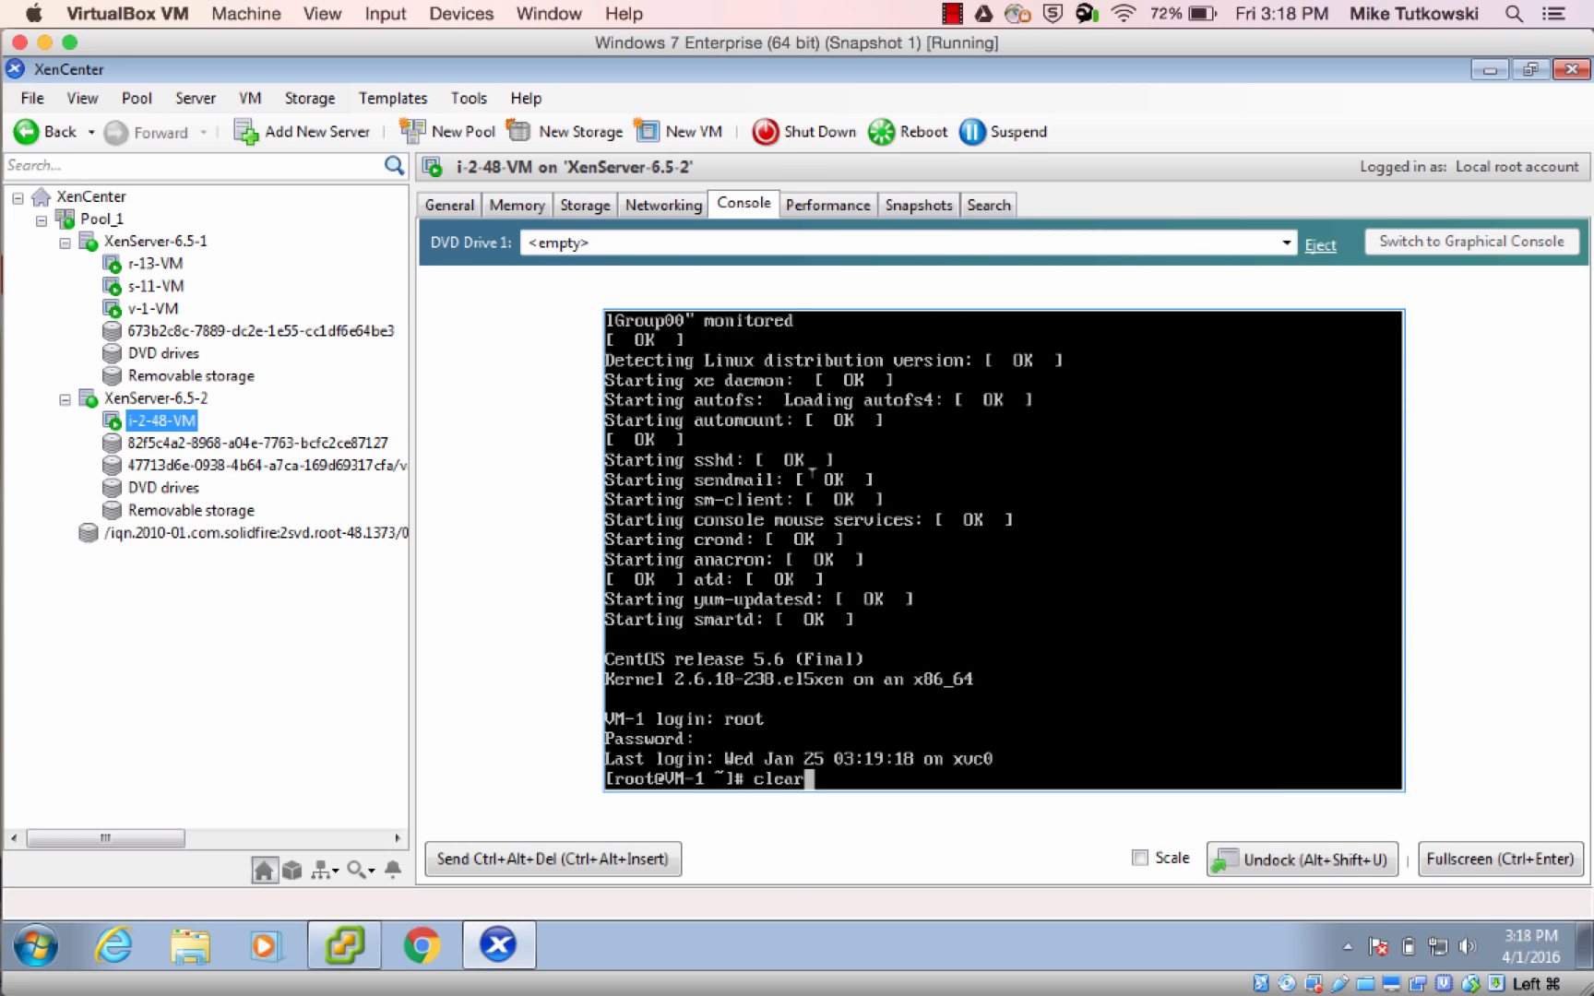
pyautogui.press('Return')
pyautogui.write('fdisk -l')
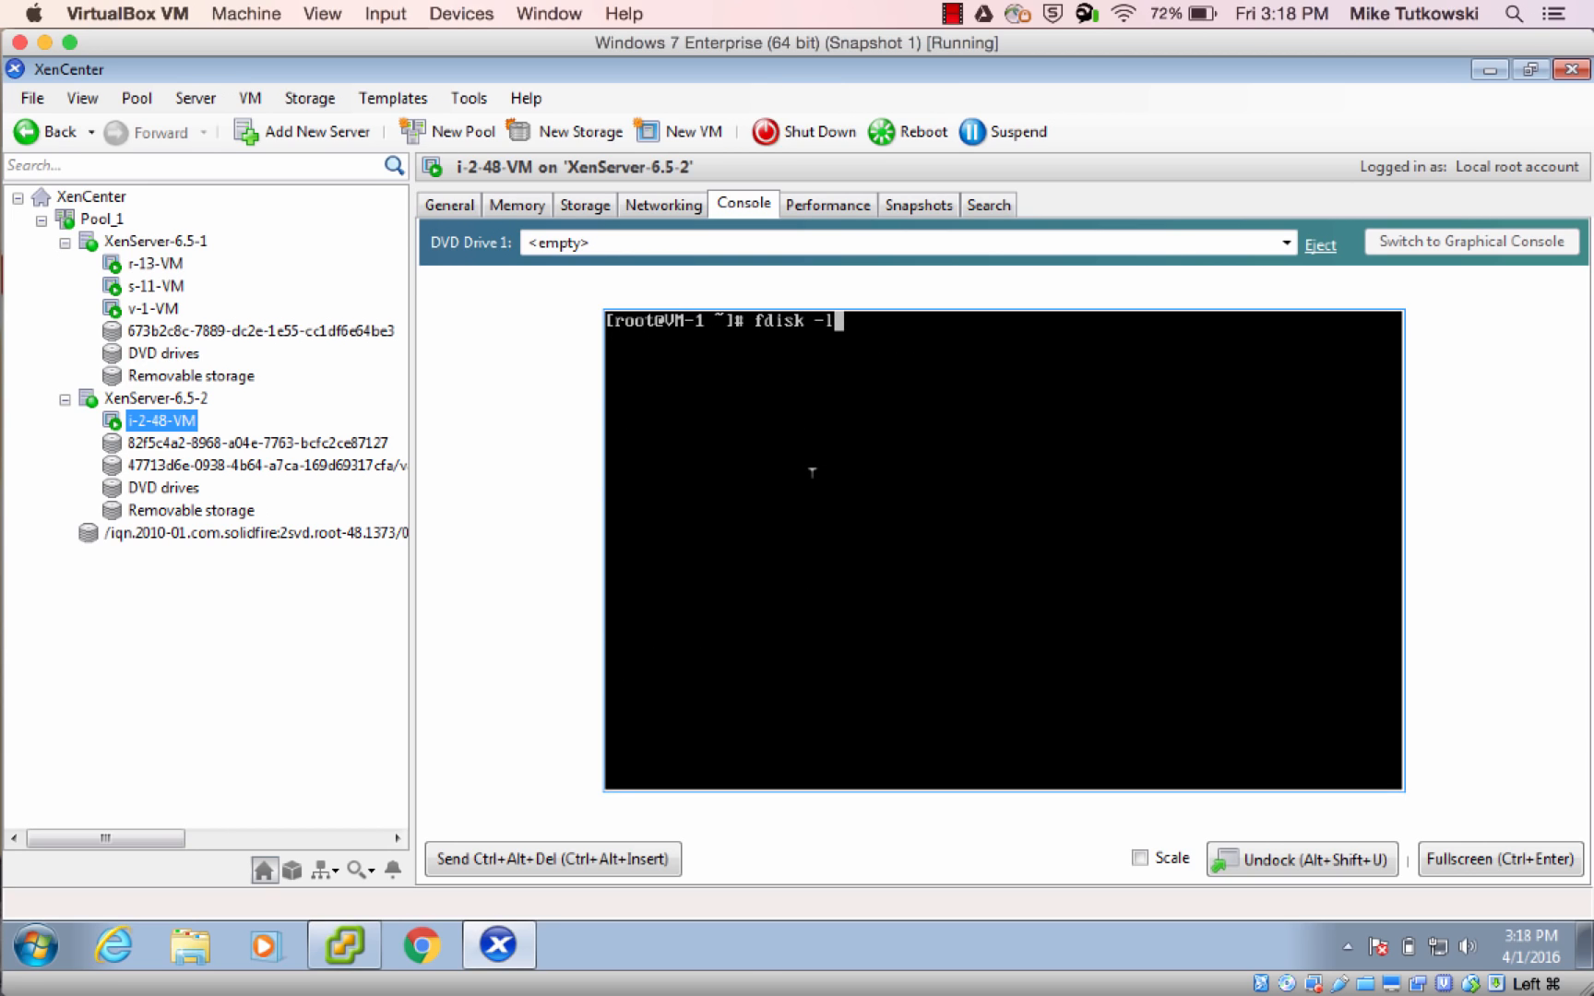
pyautogui.press('Return')
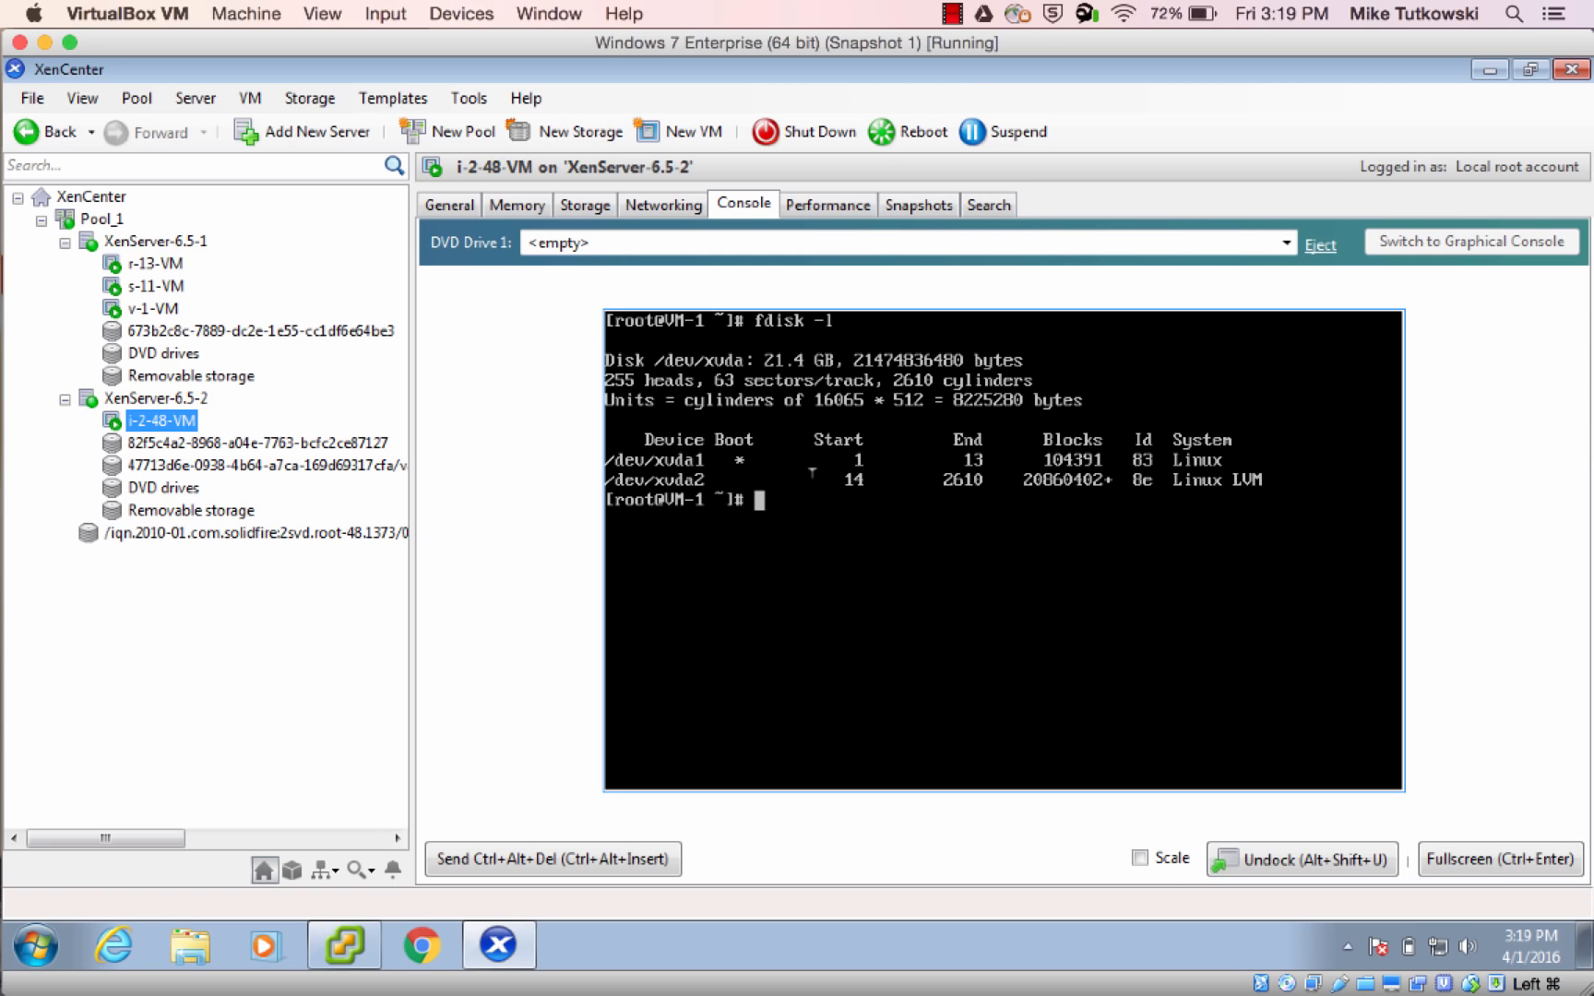
# Switch to CloudStack in Chrome, reload the instances list to check VM-1, and review the notifications
pyautogui.moveTo(5, 398)
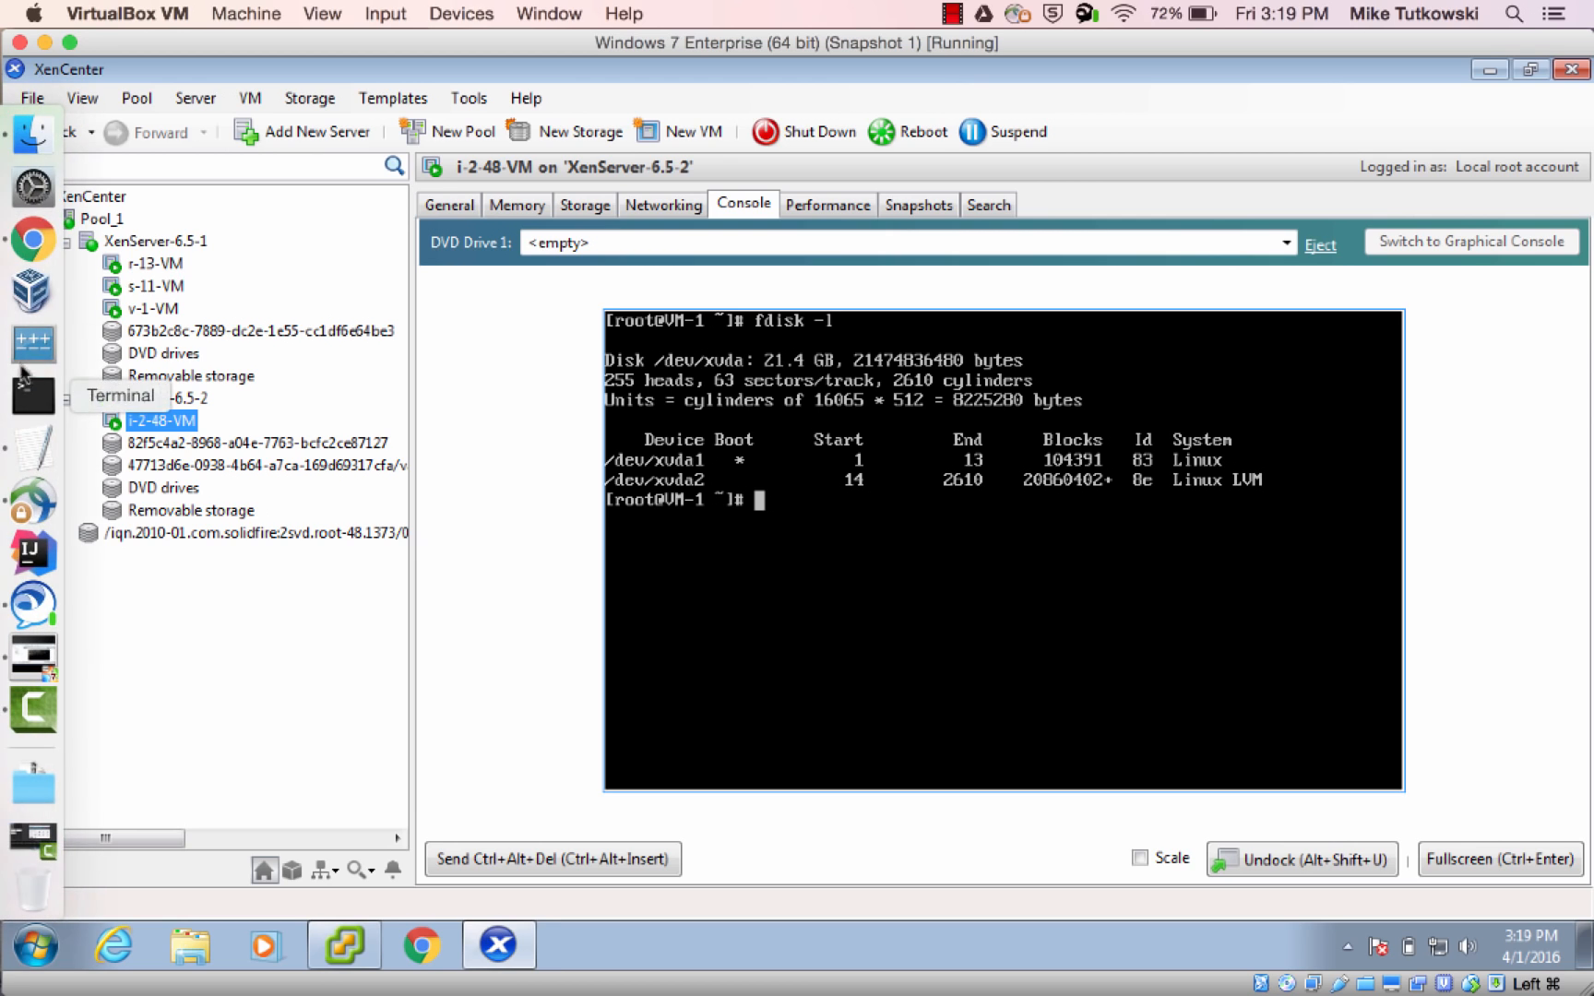
pyautogui.click(37, 262)
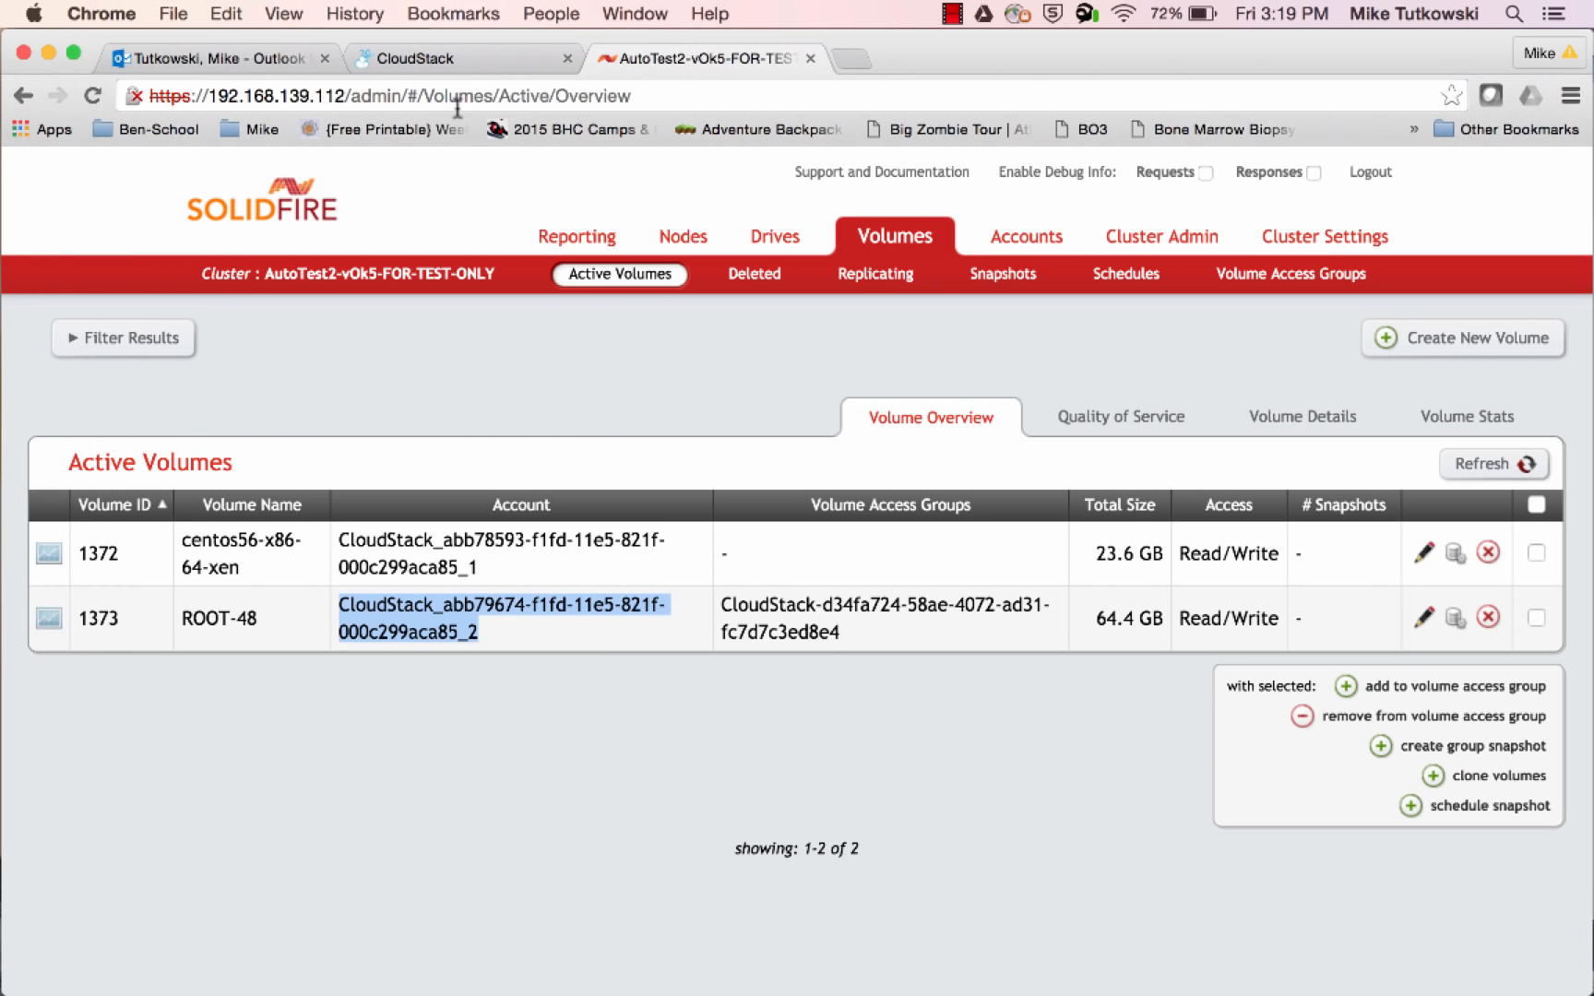
pyautogui.click(454, 74)
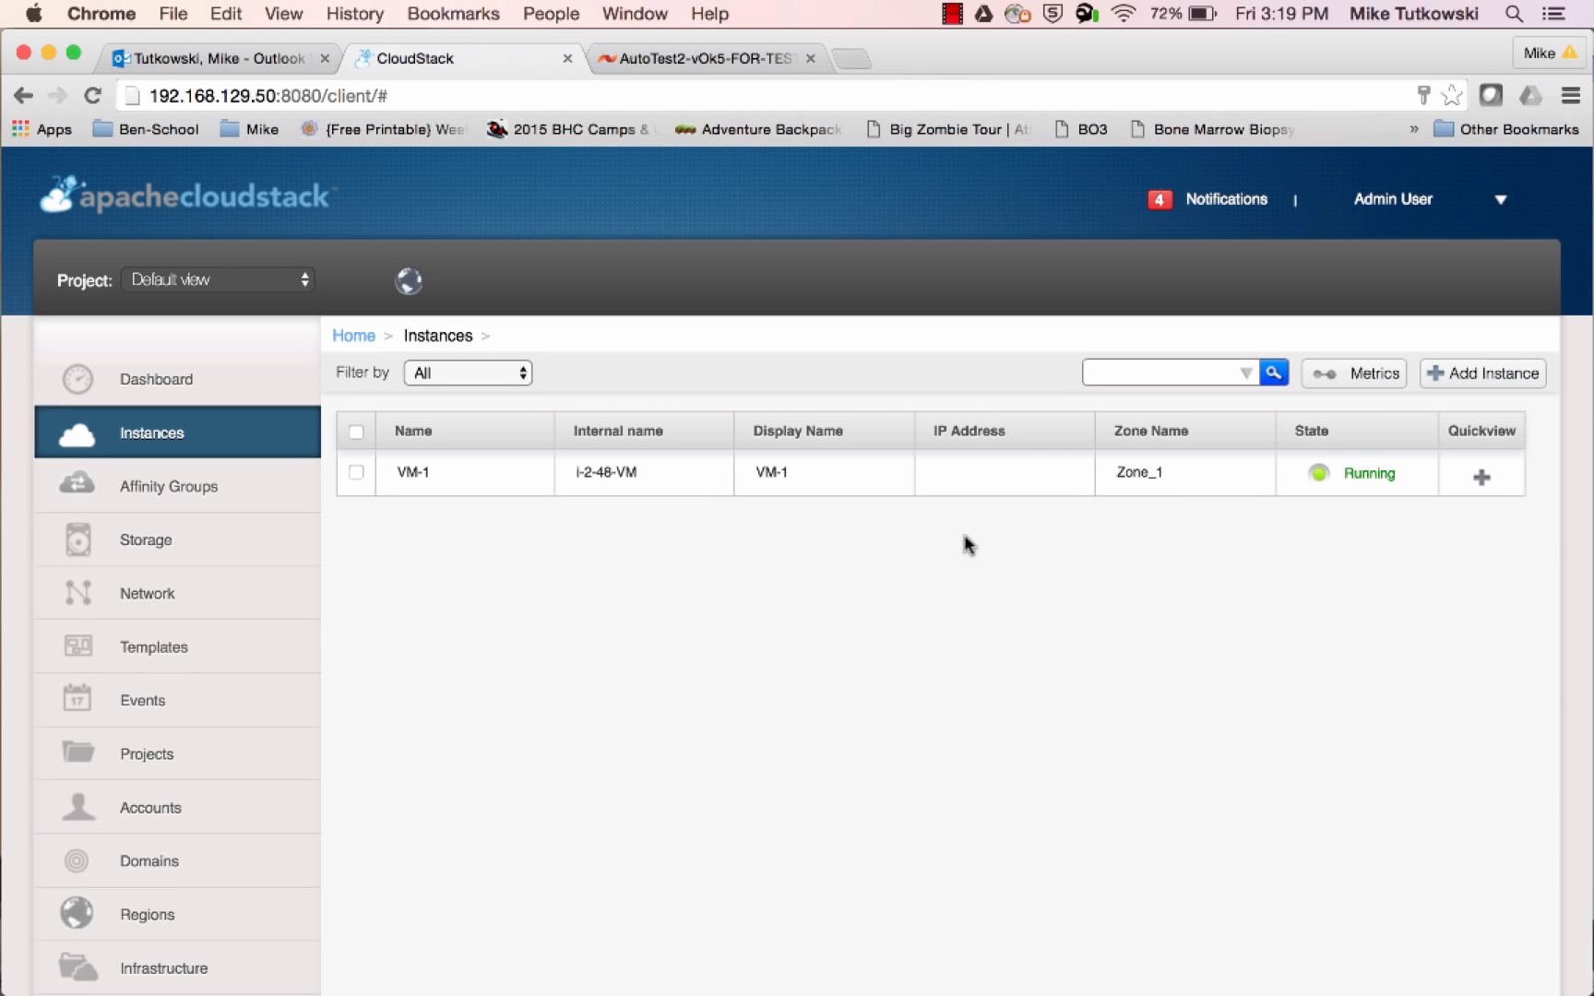
pyautogui.click(225, 443)
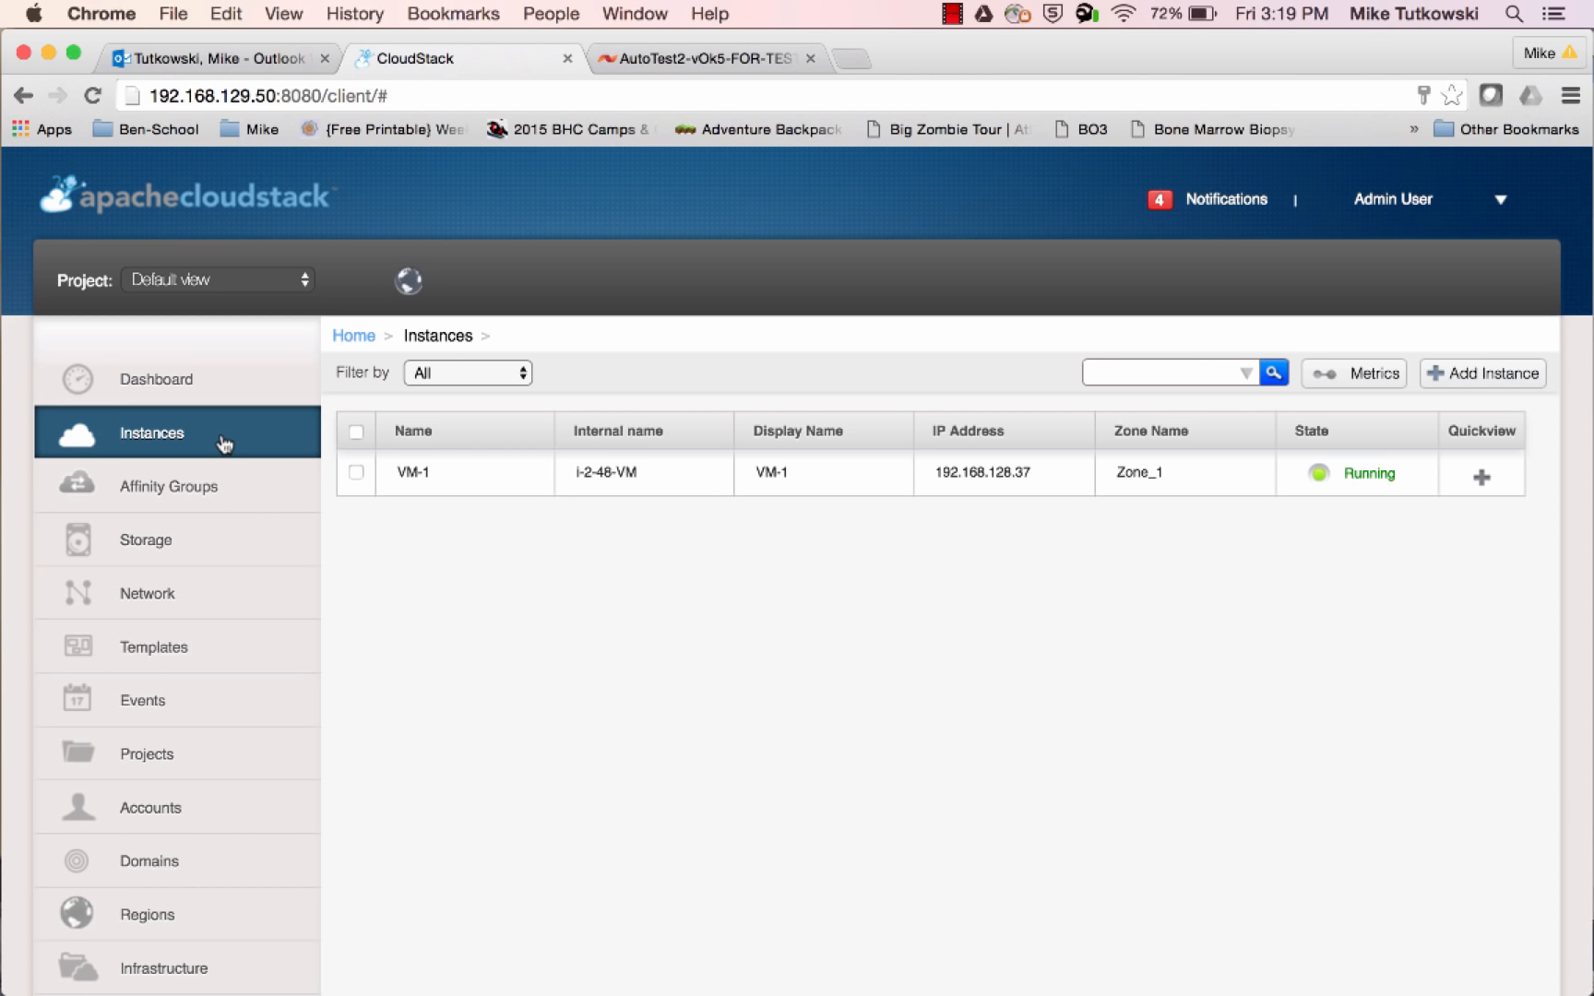
pyautogui.click(1243, 201)
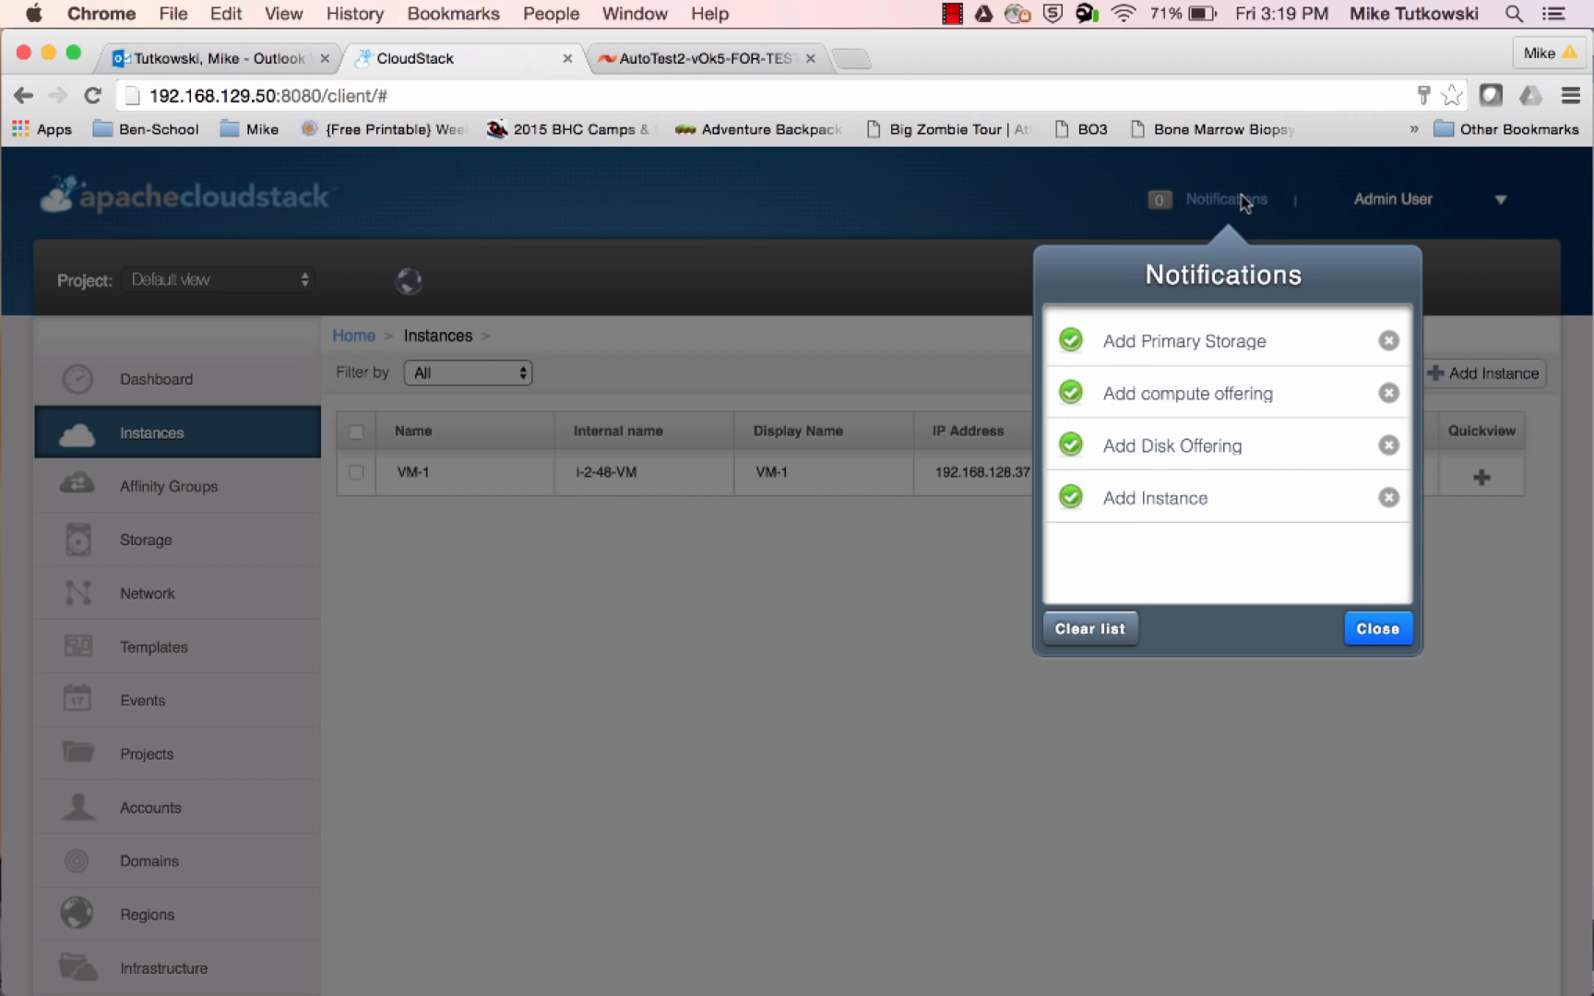
pyautogui.click(893, 504)
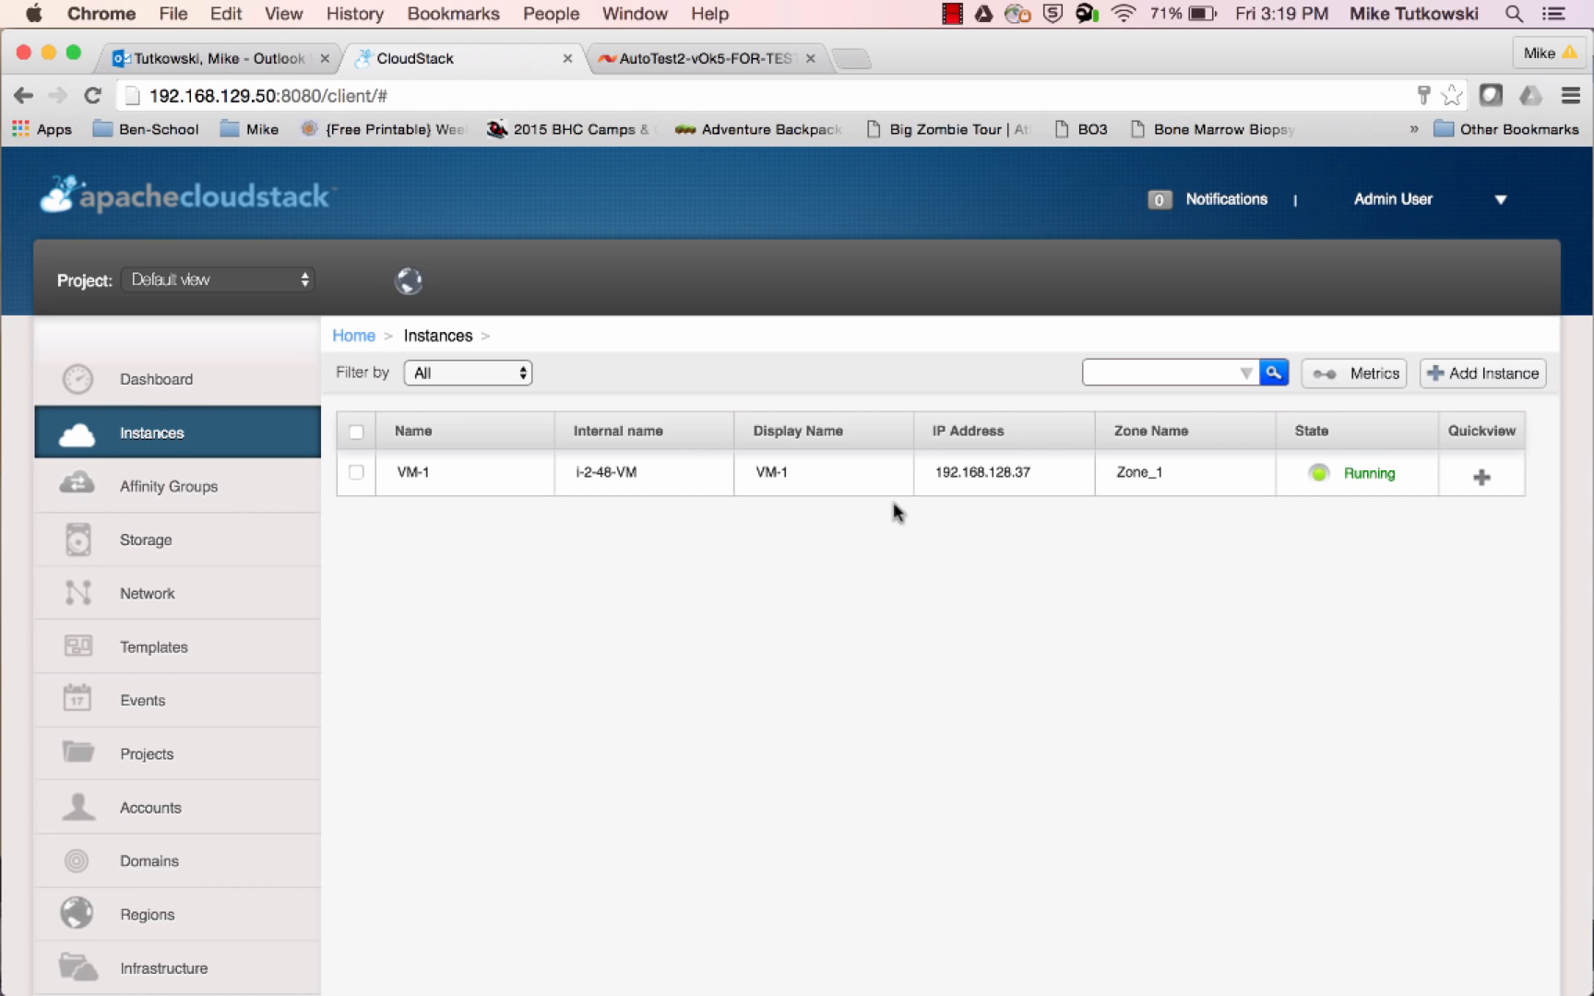
# Add a storage volume named Vol-1 in Zone_1 with the SF DO 1 (Min = 1,000; Max = 3,000) disk offering
pyautogui.click(241, 549)
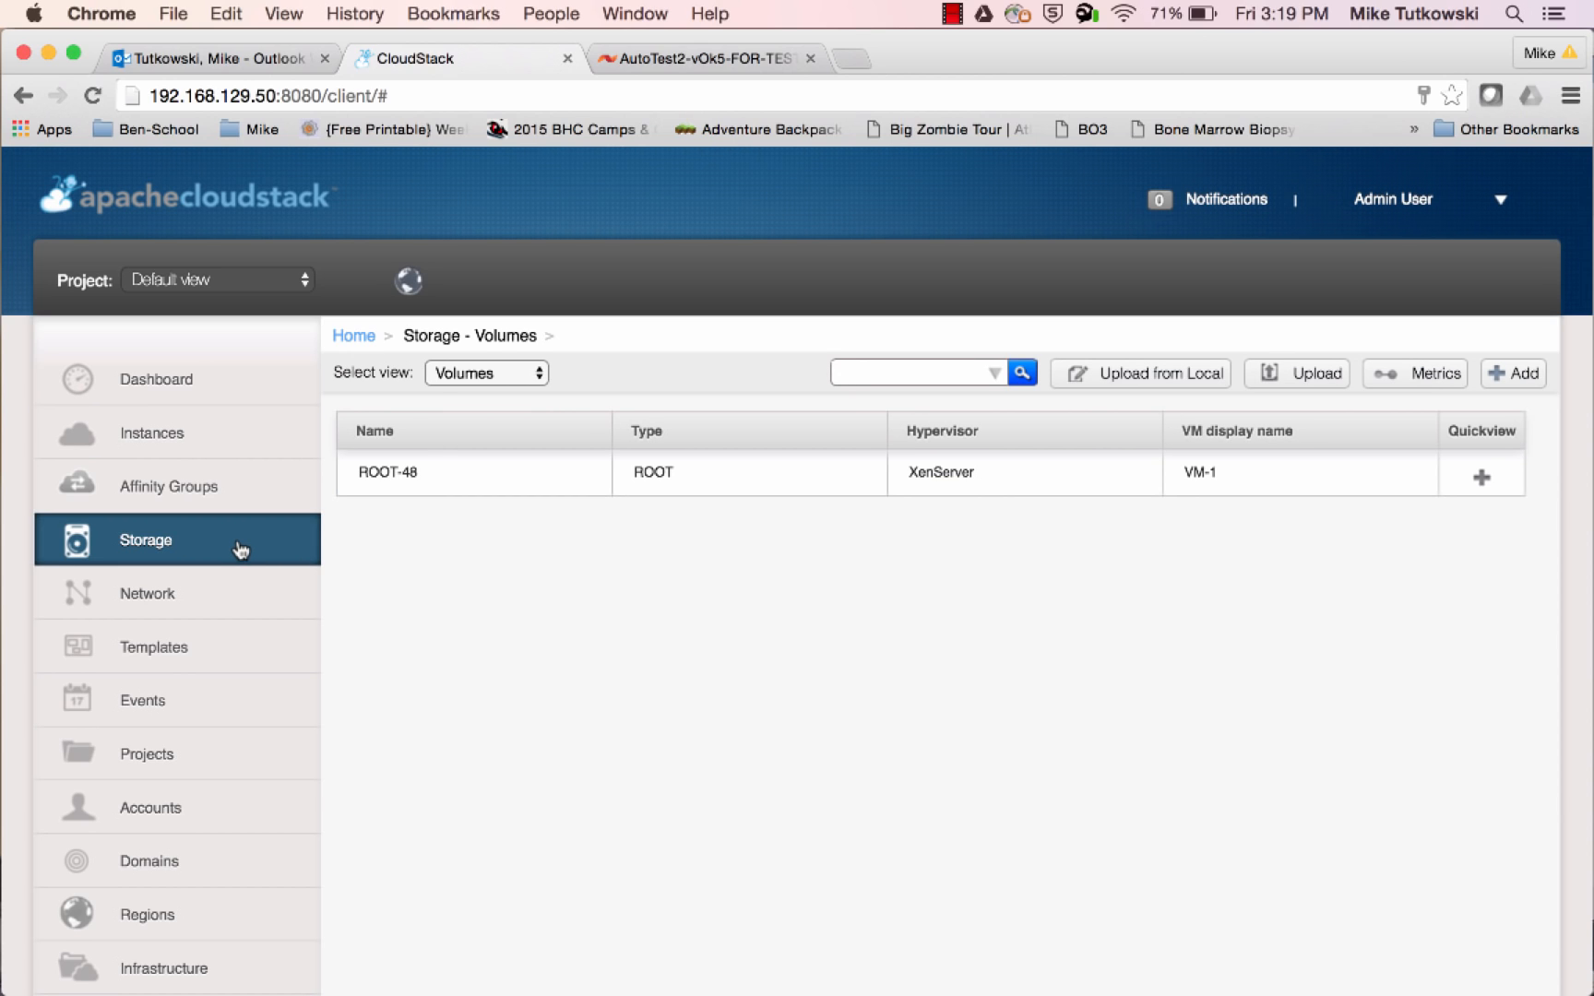
pyautogui.click(1515, 373)
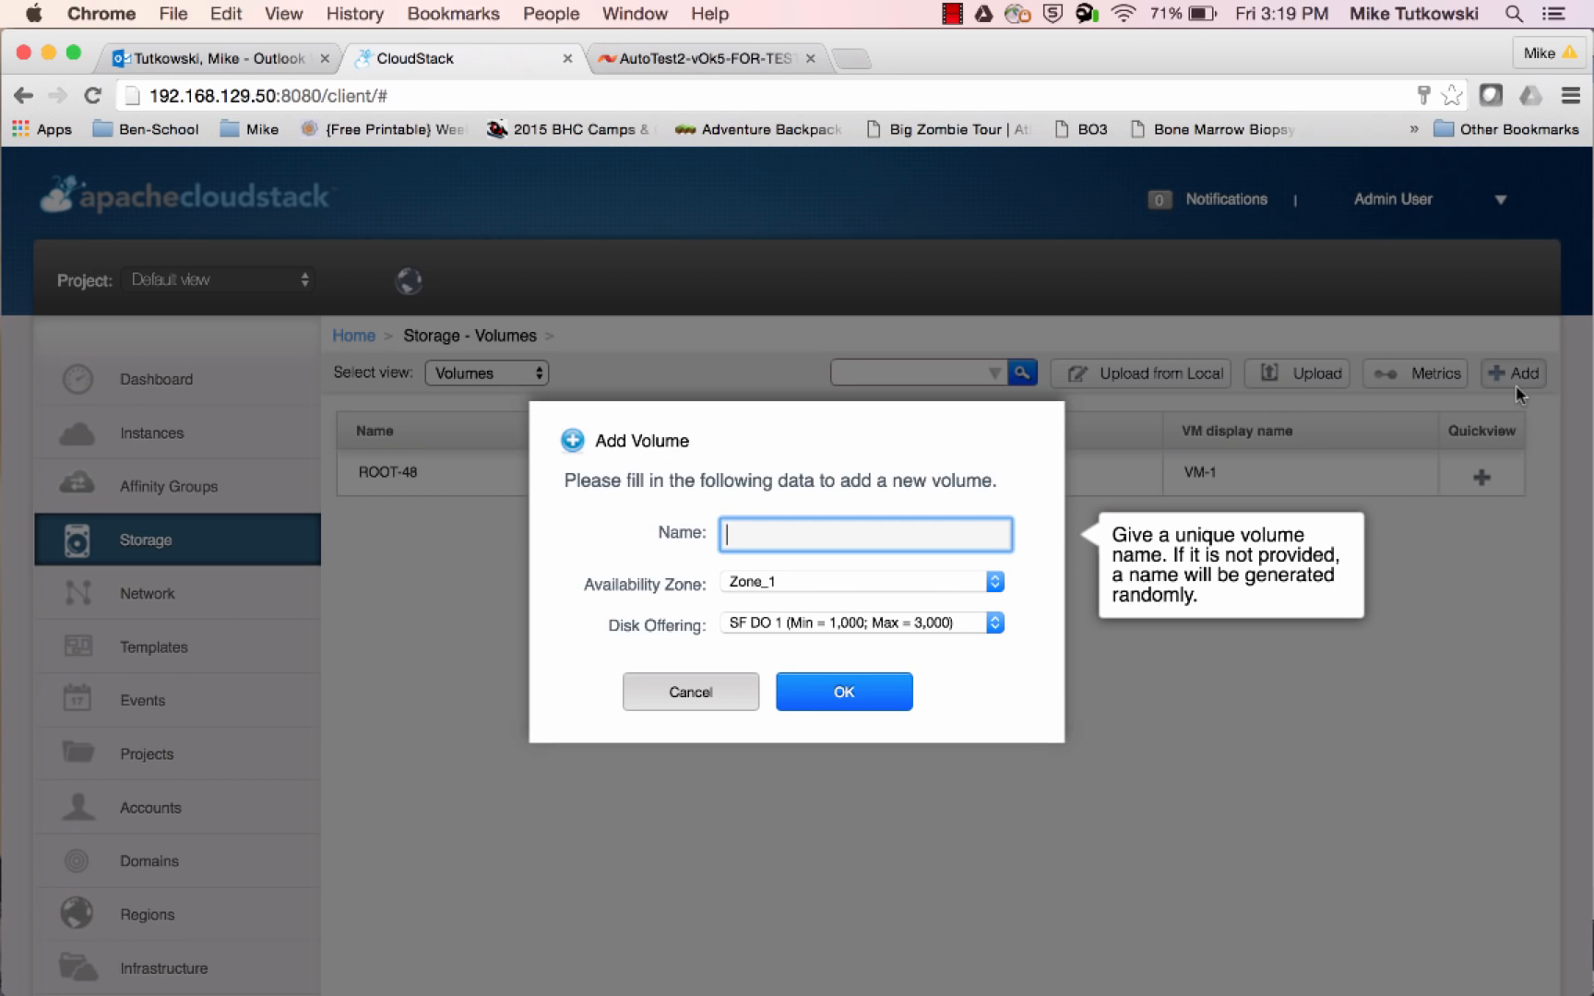
pyautogui.write('Vol-1')
pyautogui.click(879, 713)
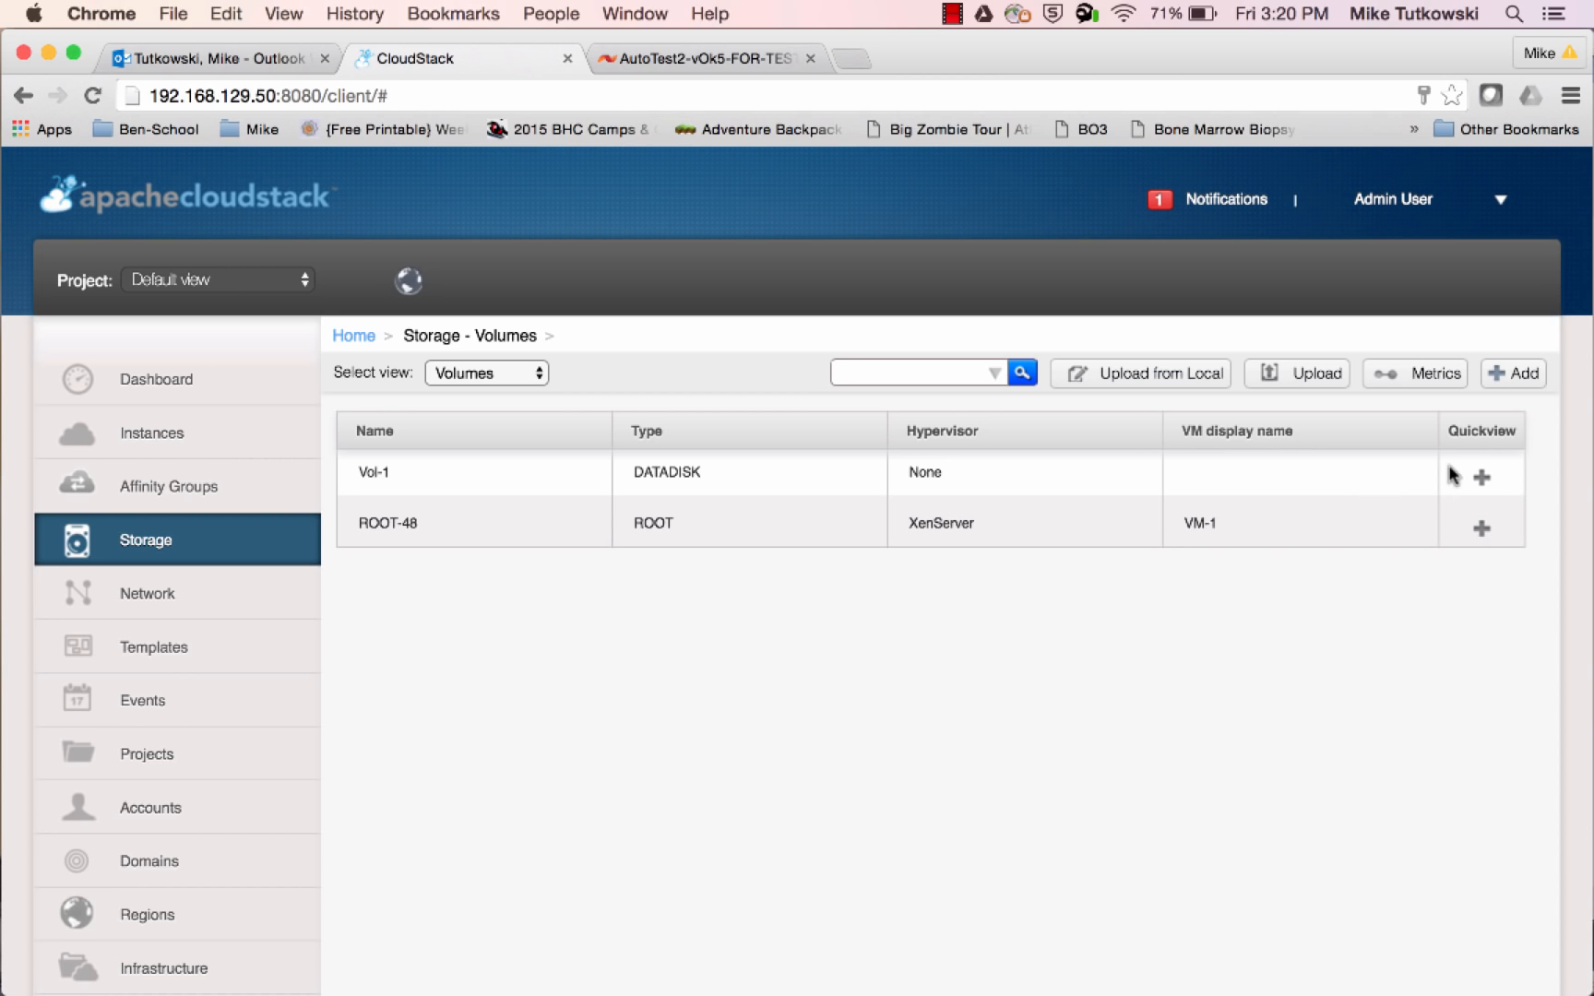
# Attach the Vol-1 data disk to instance VM-1
pyautogui.moveTo(1450, 474)
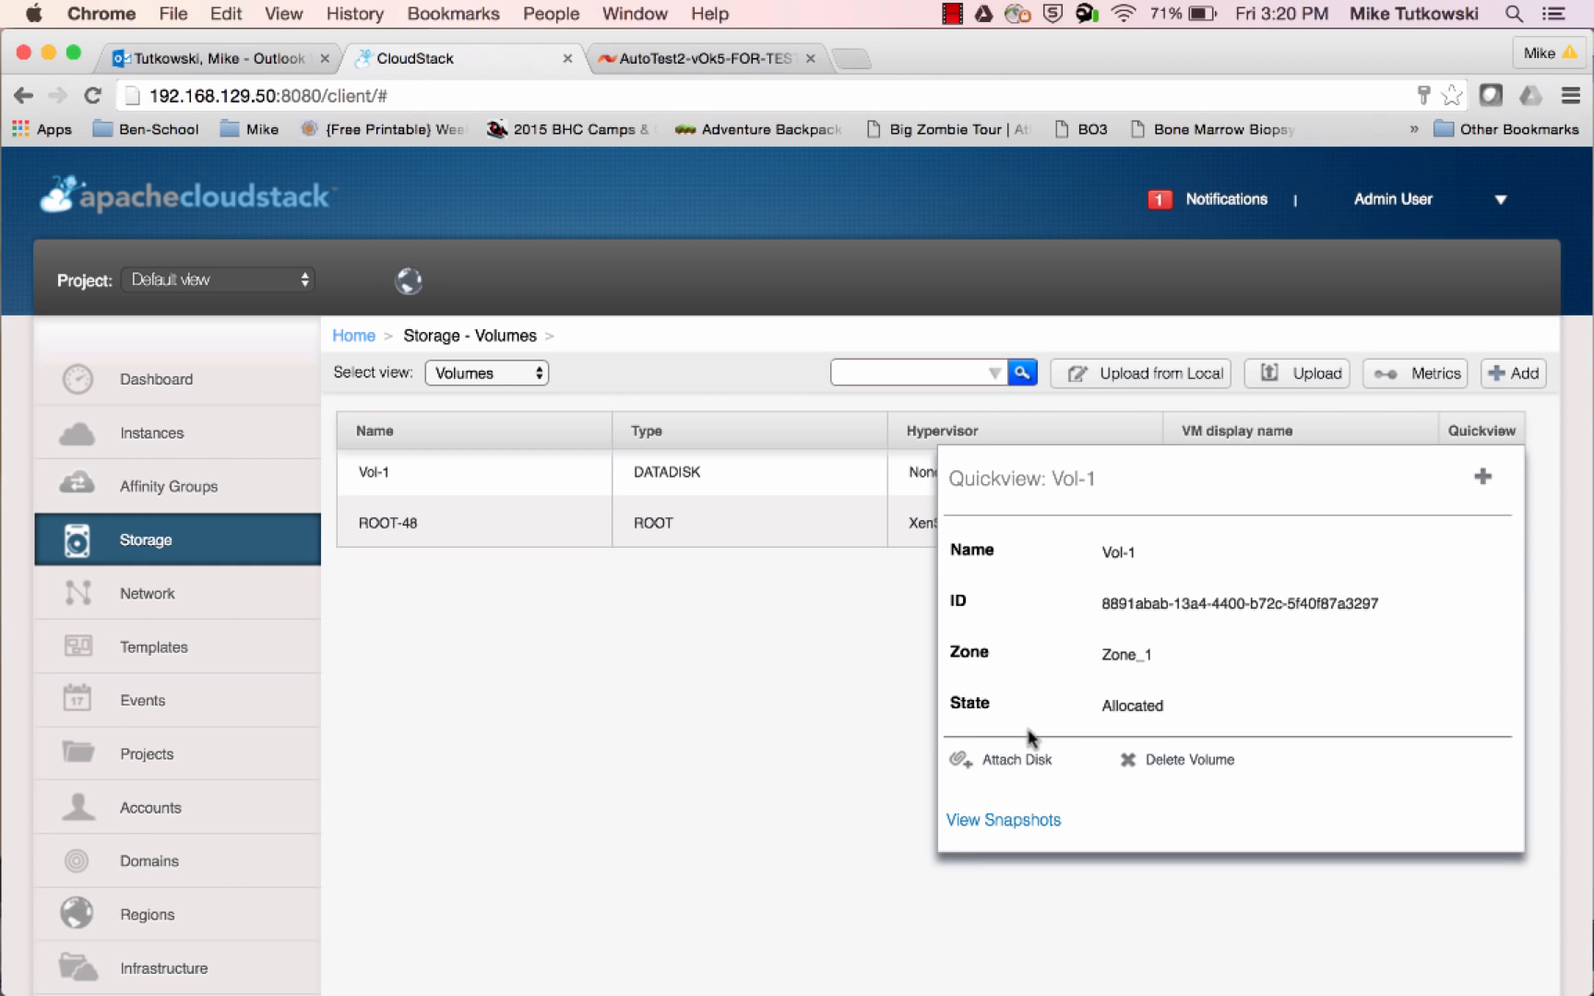
pyautogui.click(1028, 762)
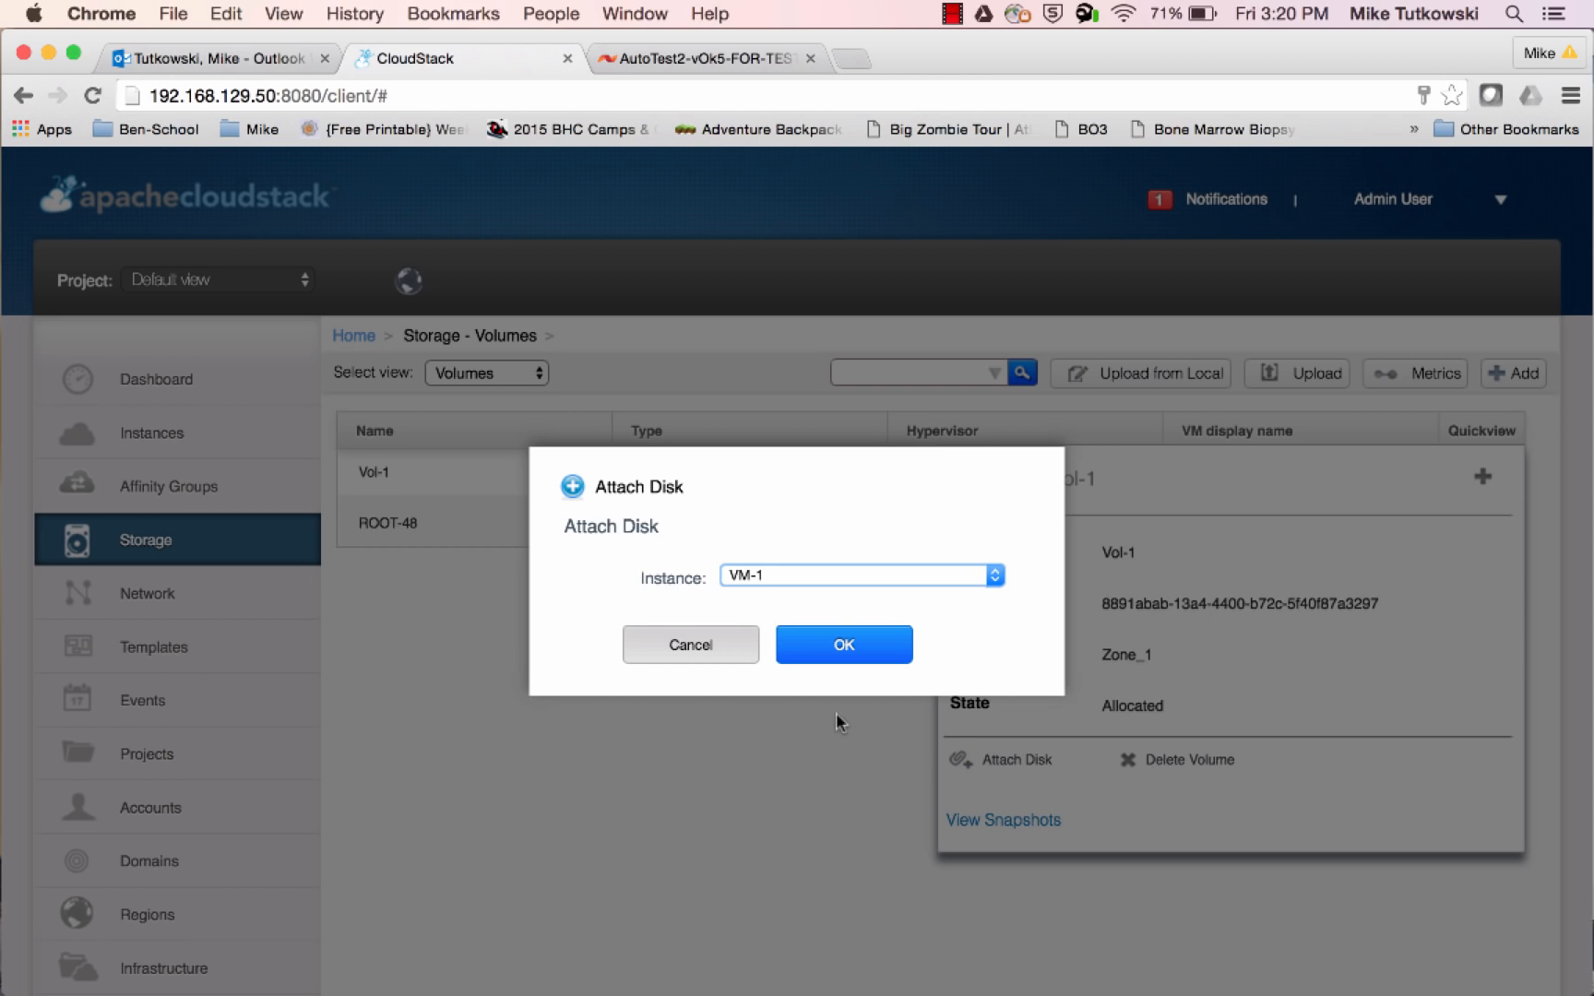
pyautogui.click(852, 664)
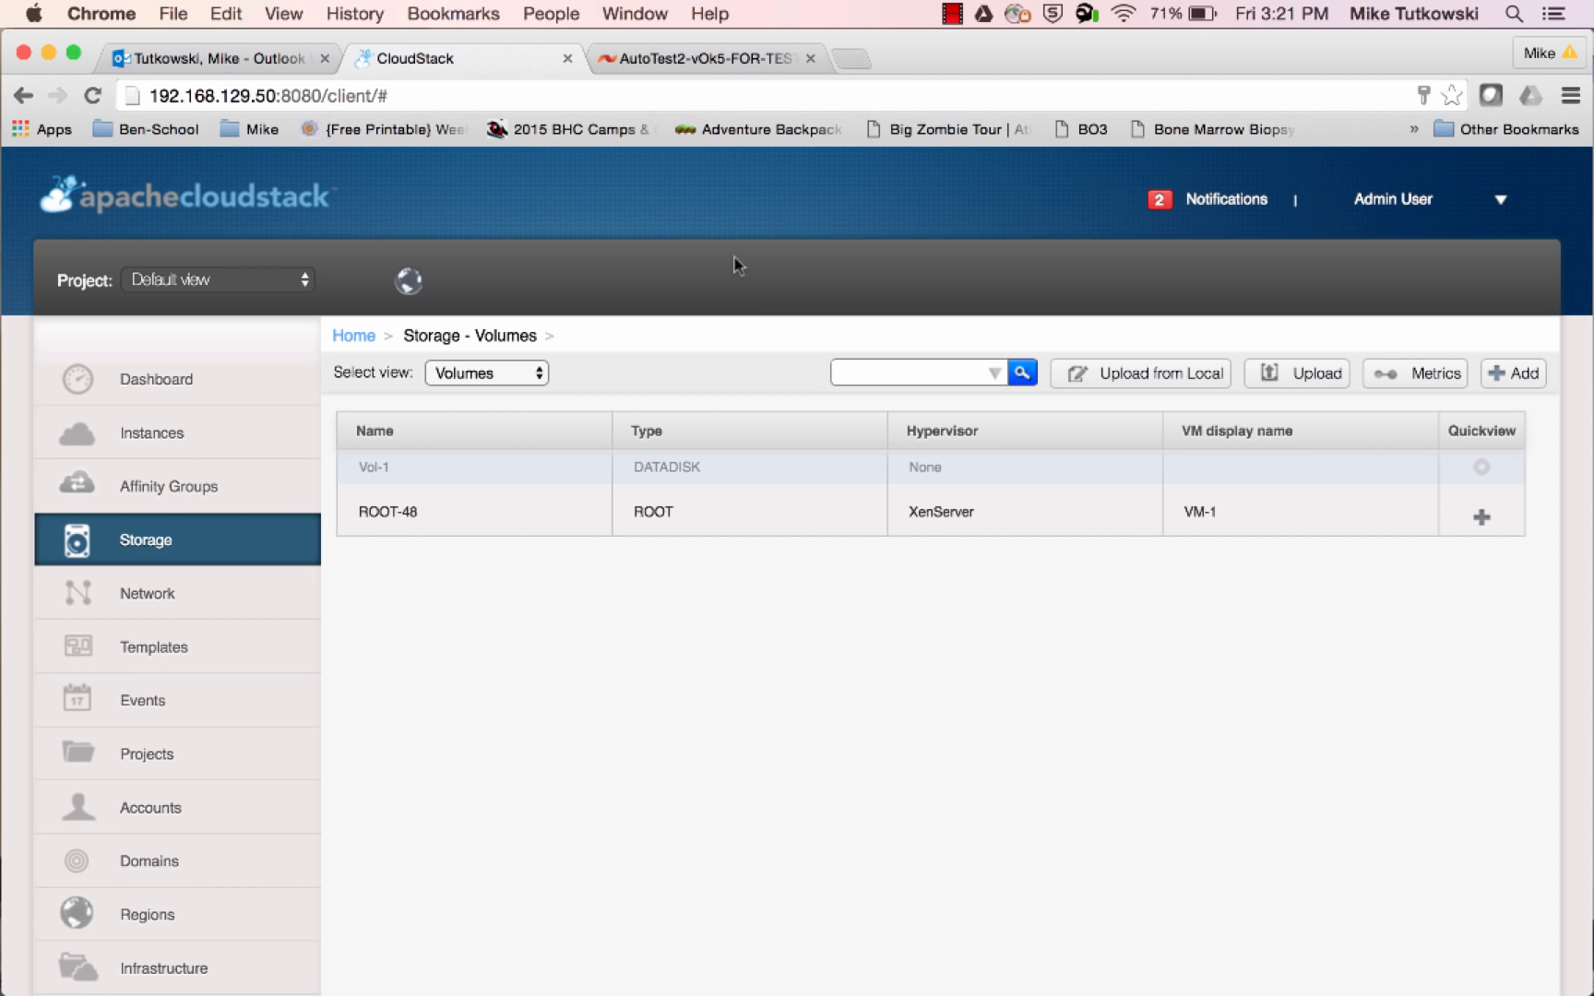
# Switch to the SolidFire admin page, refresh the active volumes, and compare the account and volume access group of Vol-1 with ROOT-48
pyautogui.click(723, 59)
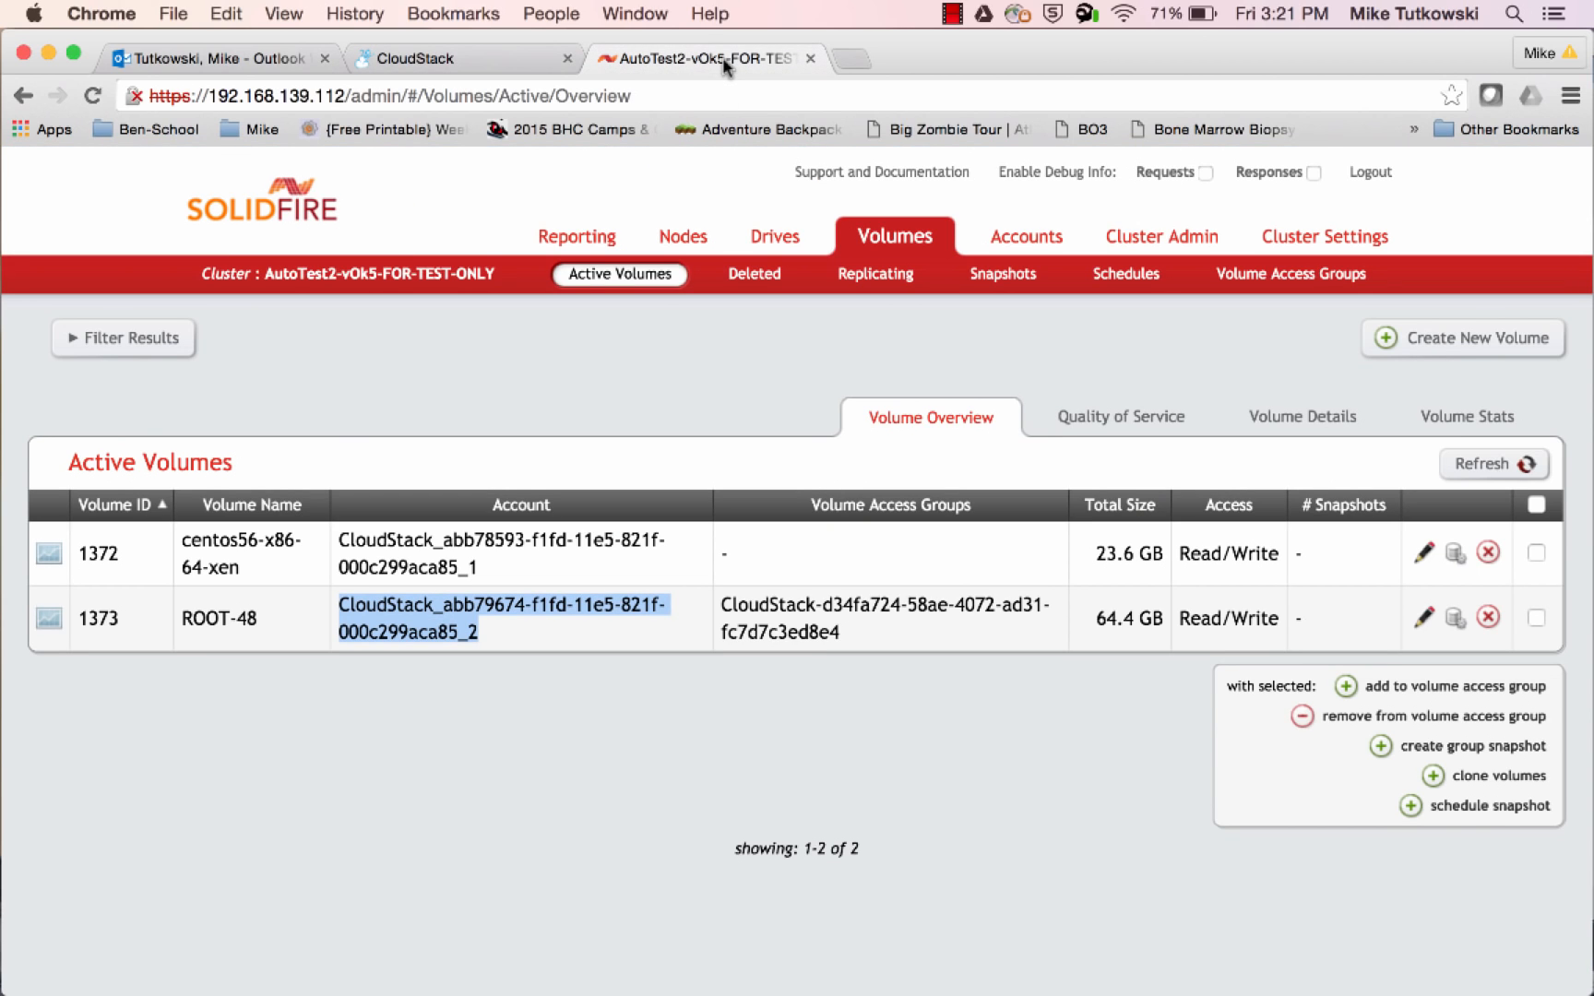
pyautogui.click(816, 424)
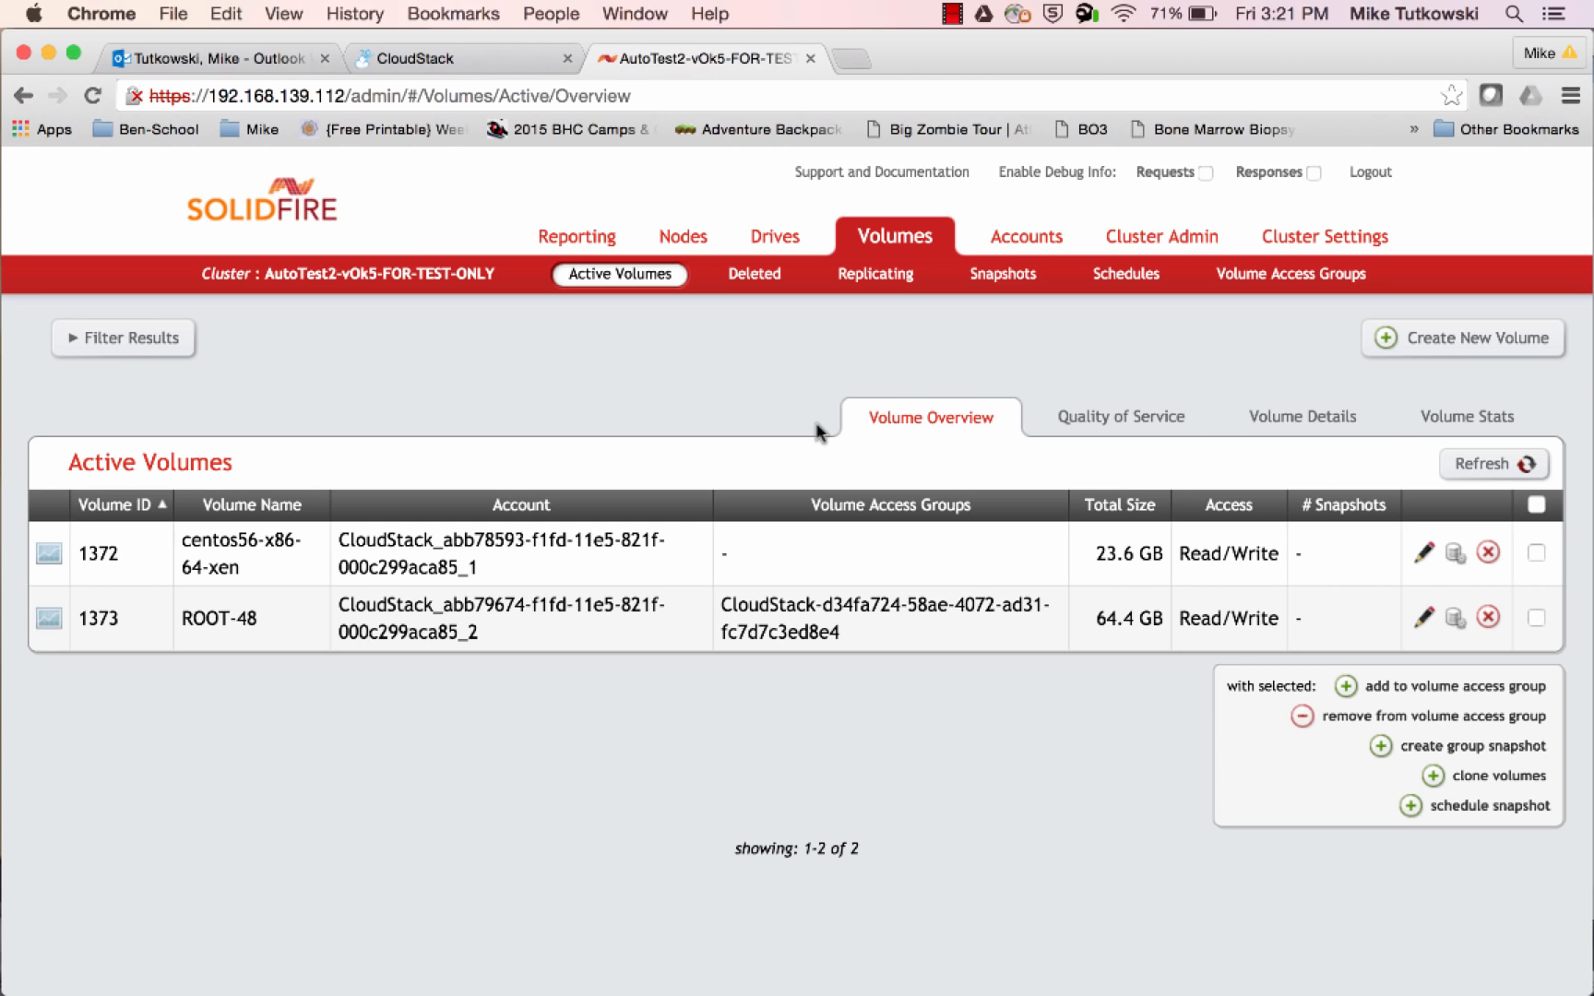
pyautogui.click(1483, 466)
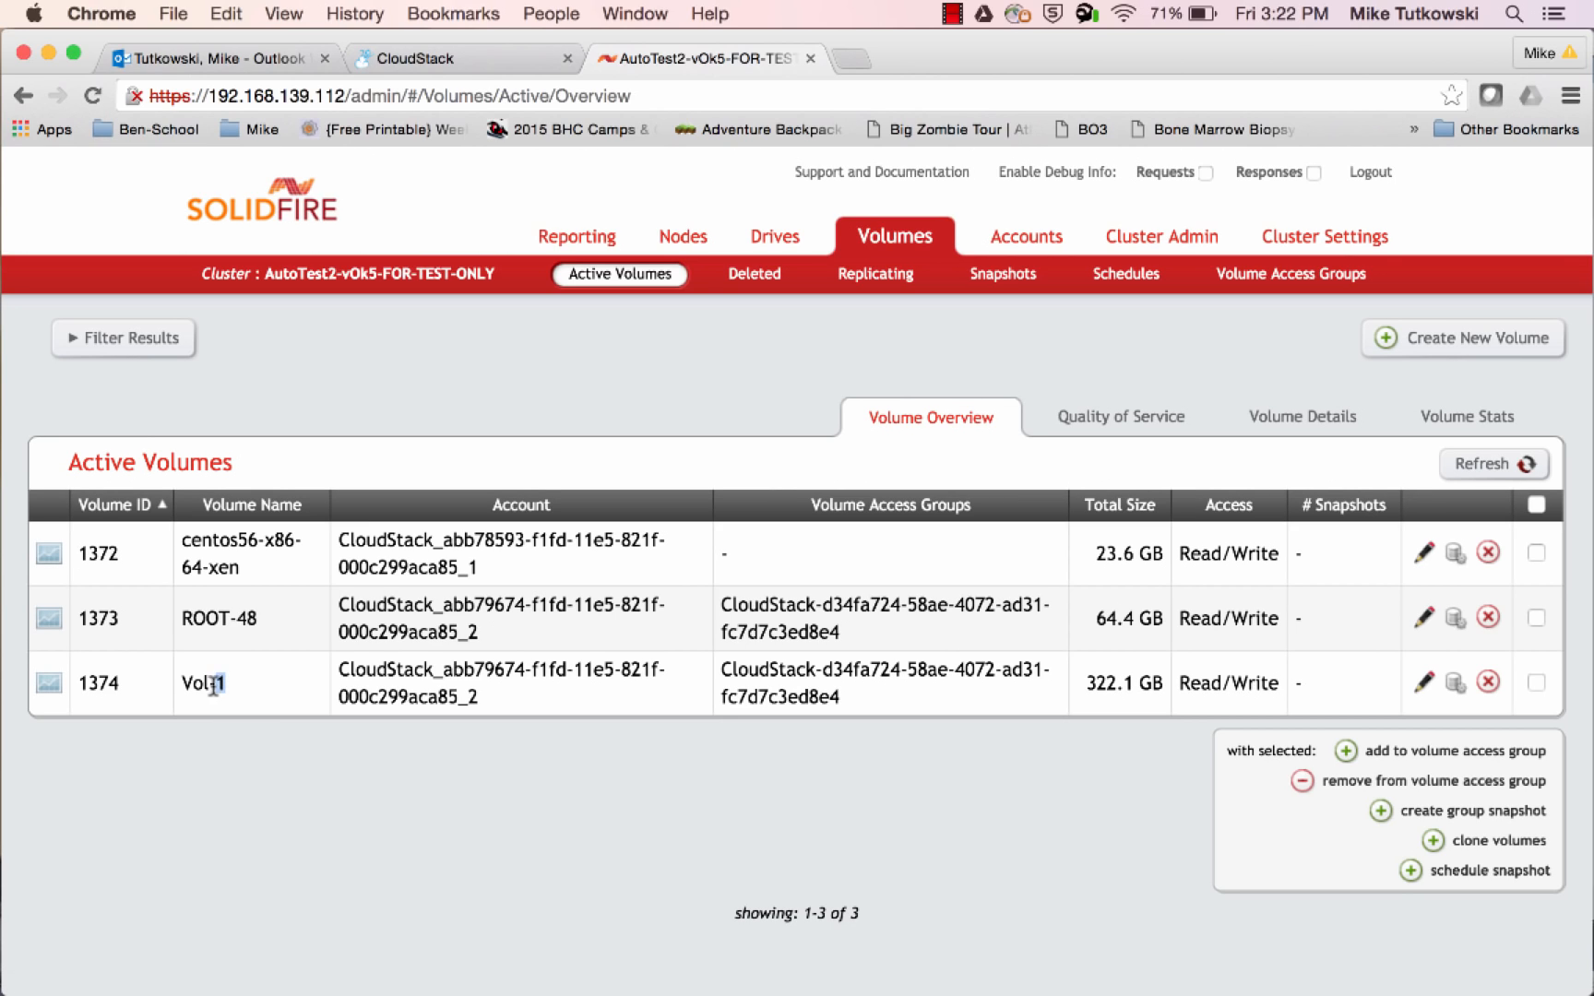
pyautogui.moveTo(225, 684); pyautogui.dragTo(185, 690)
pyautogui.moveTo(486, 705); pyautogui.dragTo(339, 668)
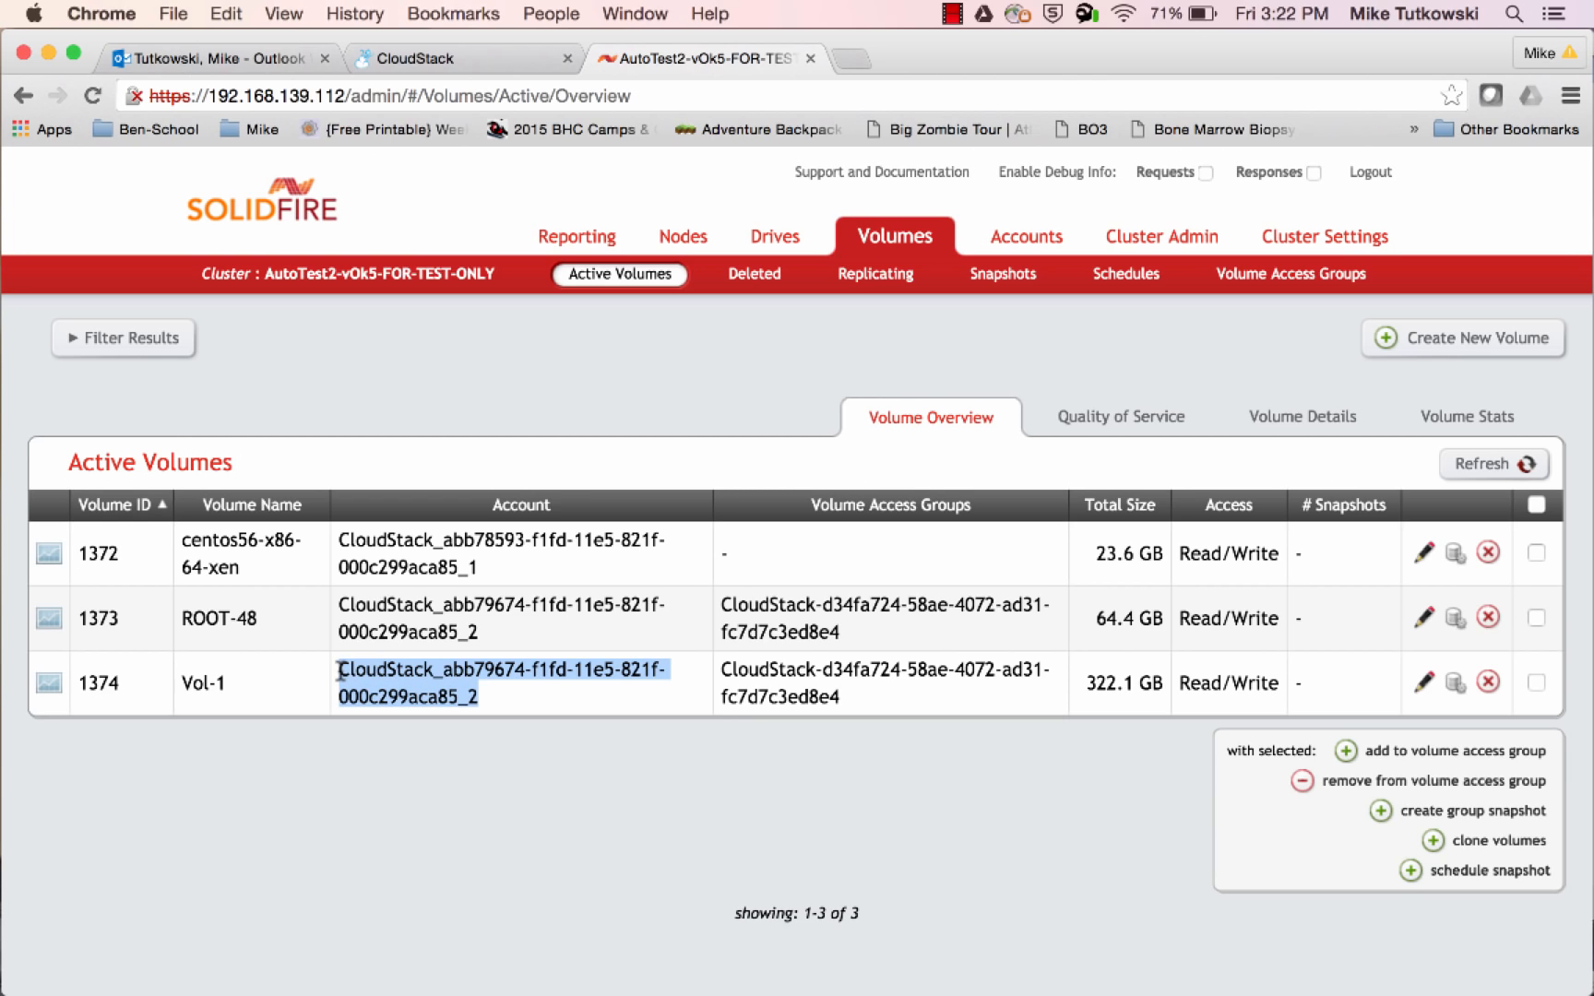
pyautogui.moveTo(486, 636); pyautogui.dragTo(341, 609)
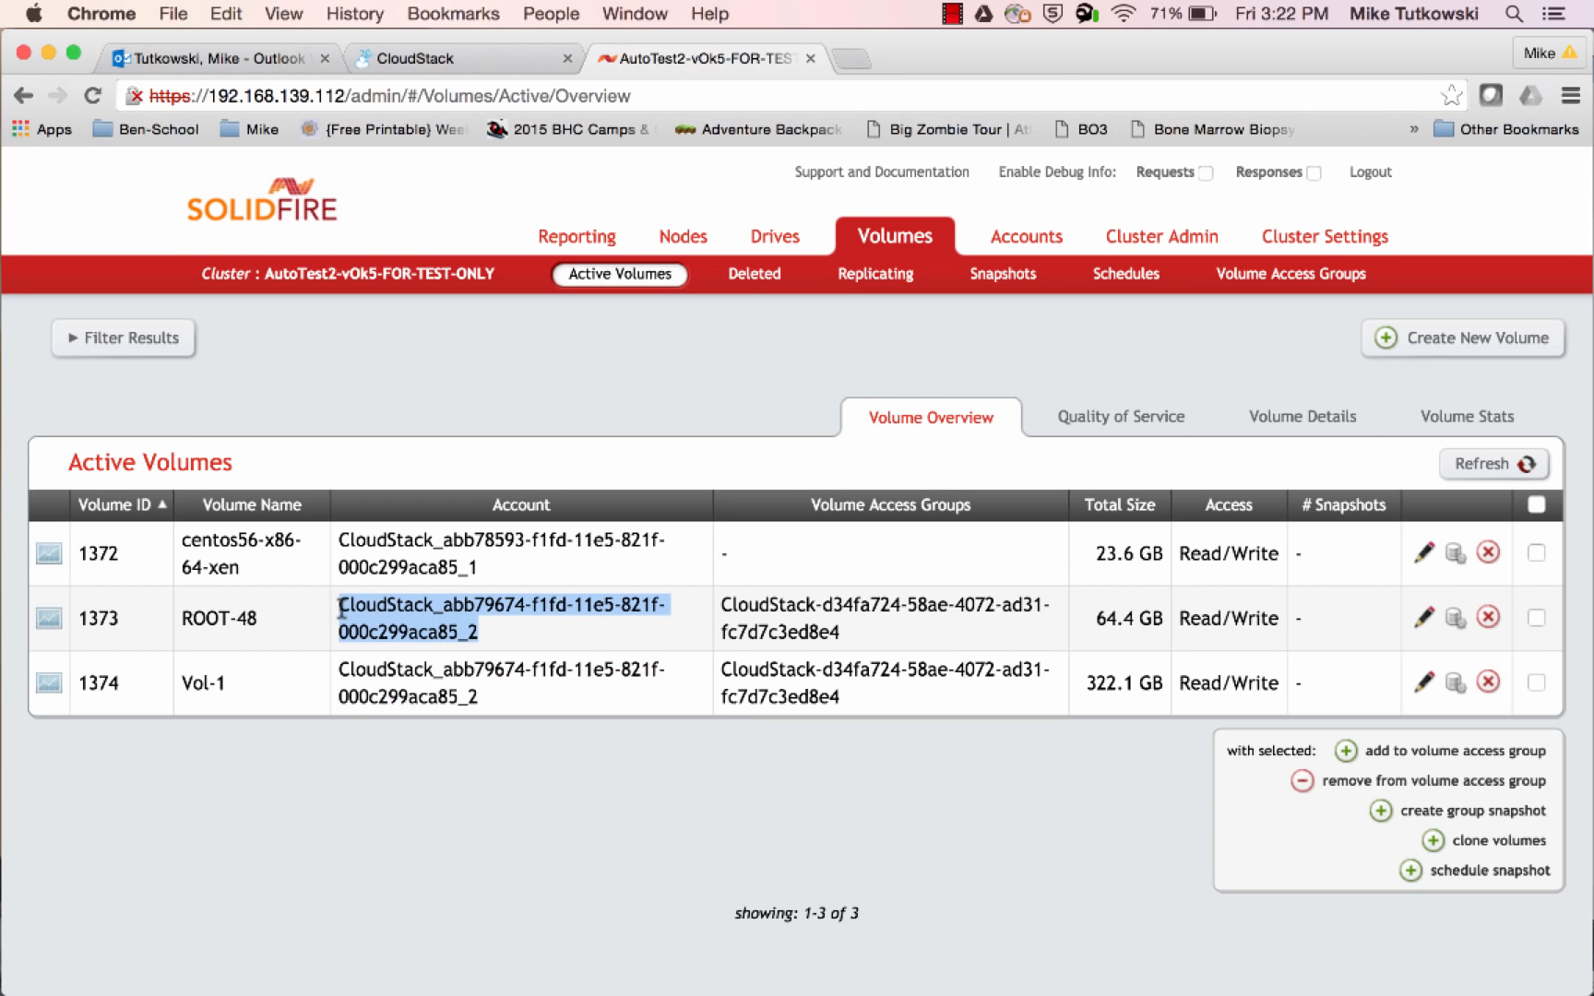
pyautogui.moveTo(844, 703); pyautogui.dragTo(722, 669)
pyautogui.moveTo(853, 641); pyautogui.dragTo(721, 601)
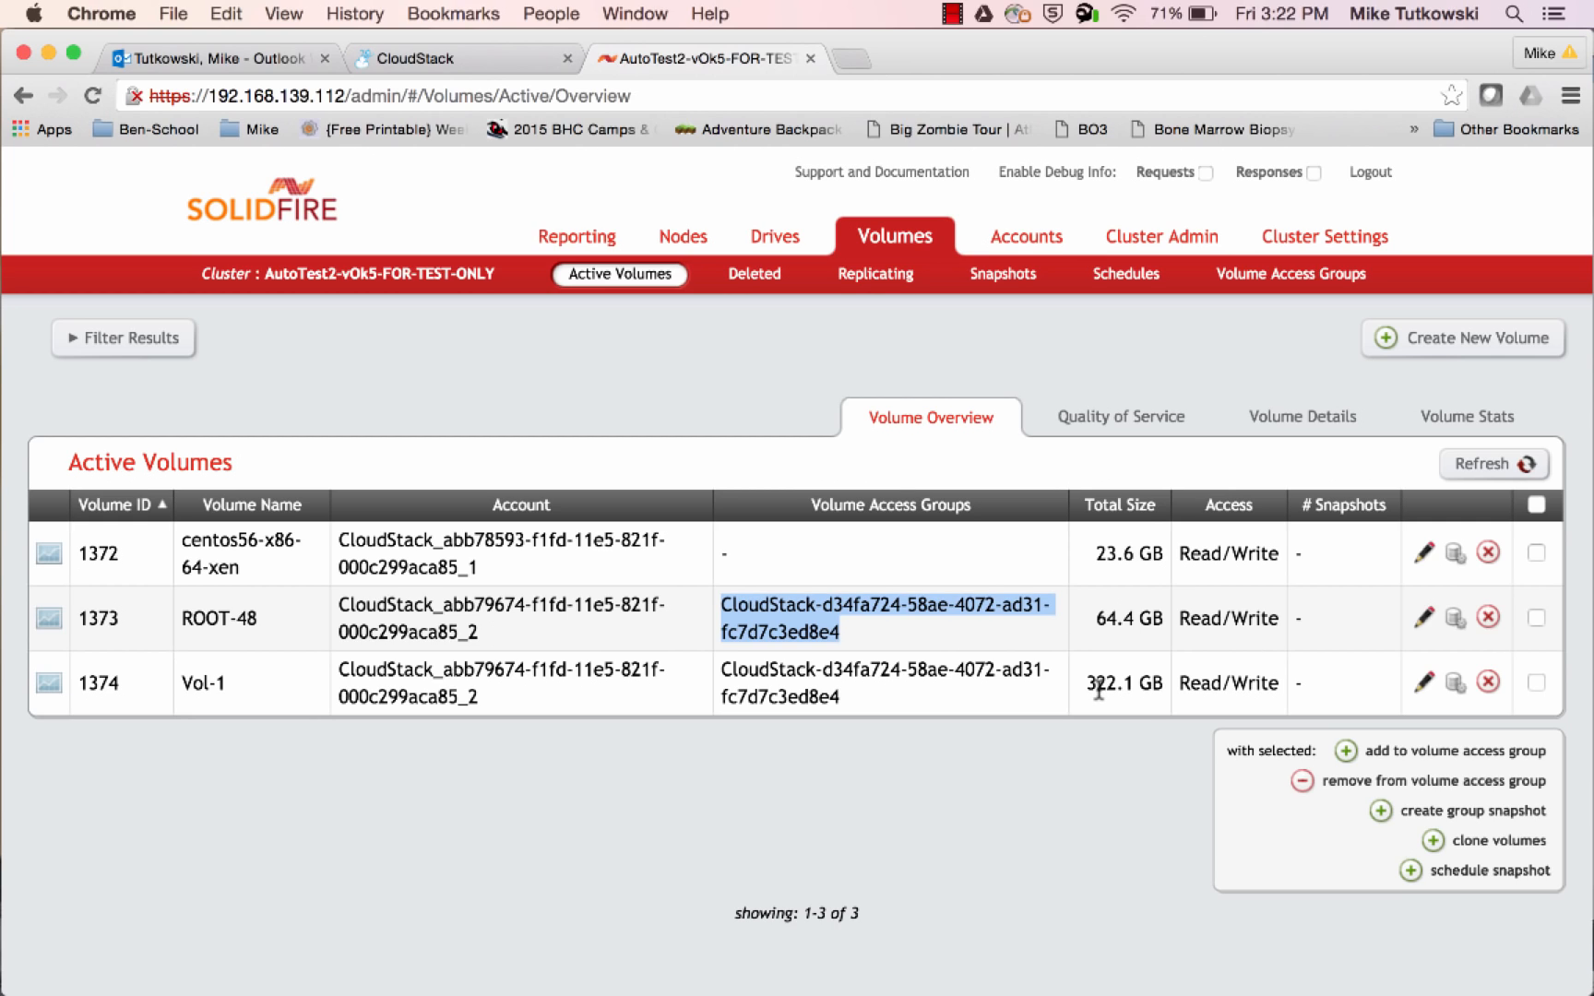
# Show the volumes' Quality of Service settings and check the Min and Max IOPS of ROOT-48 and Vol-1
pyautogui.click(1143, 426)
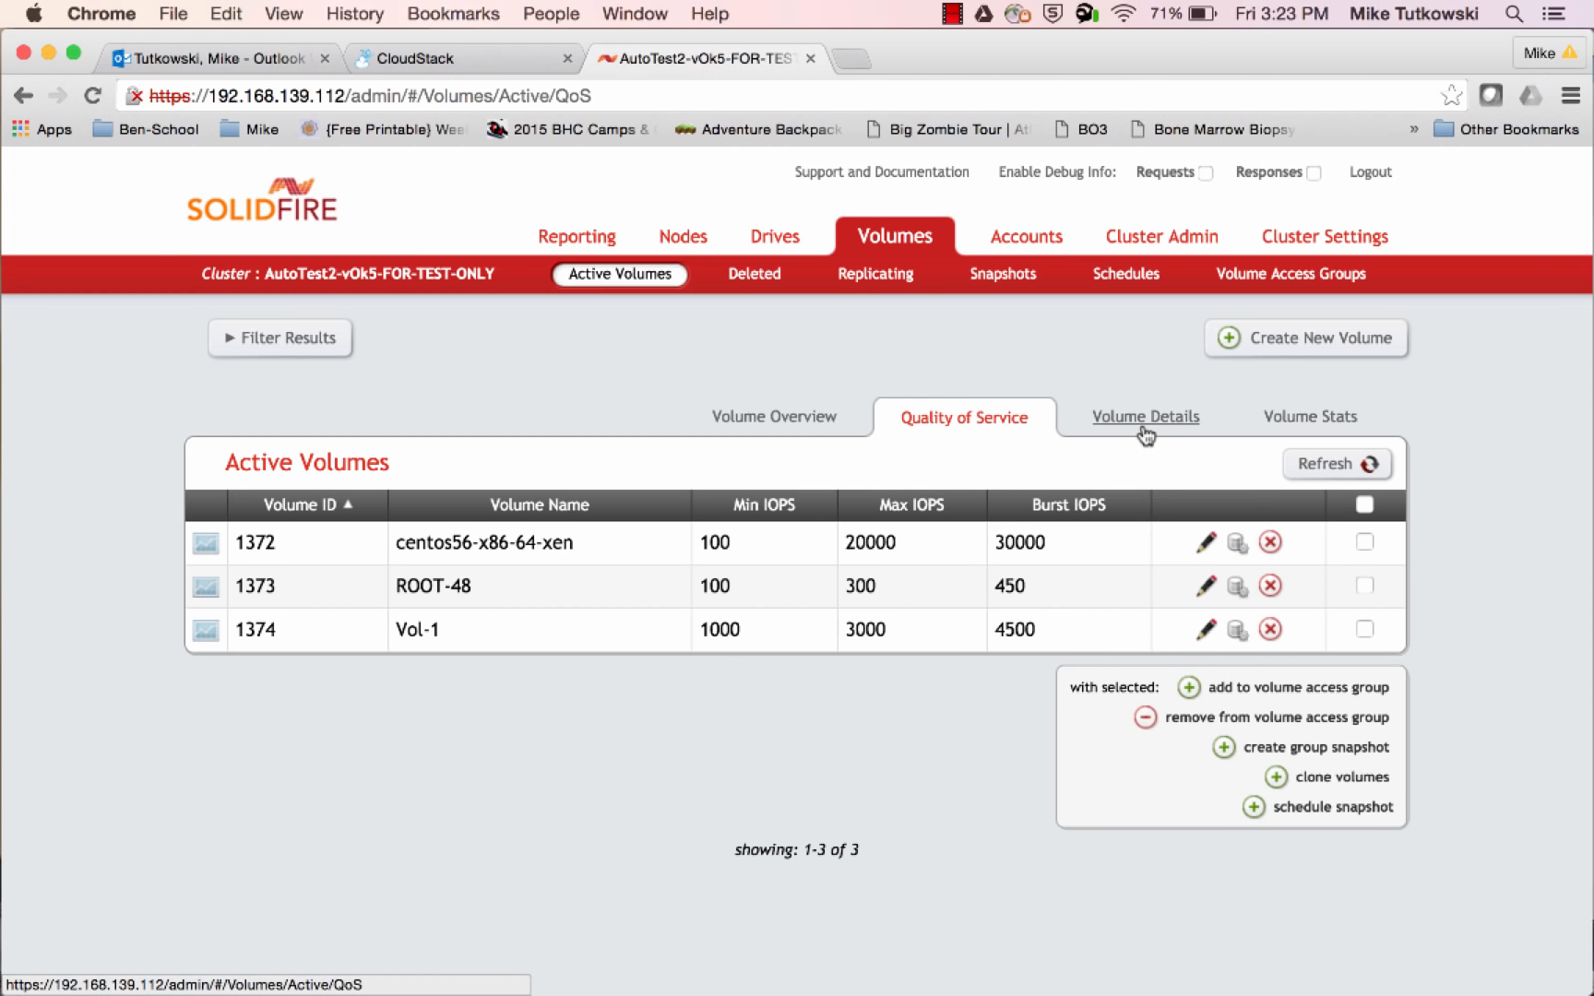
pyautogui.doubleClick(717, 588)
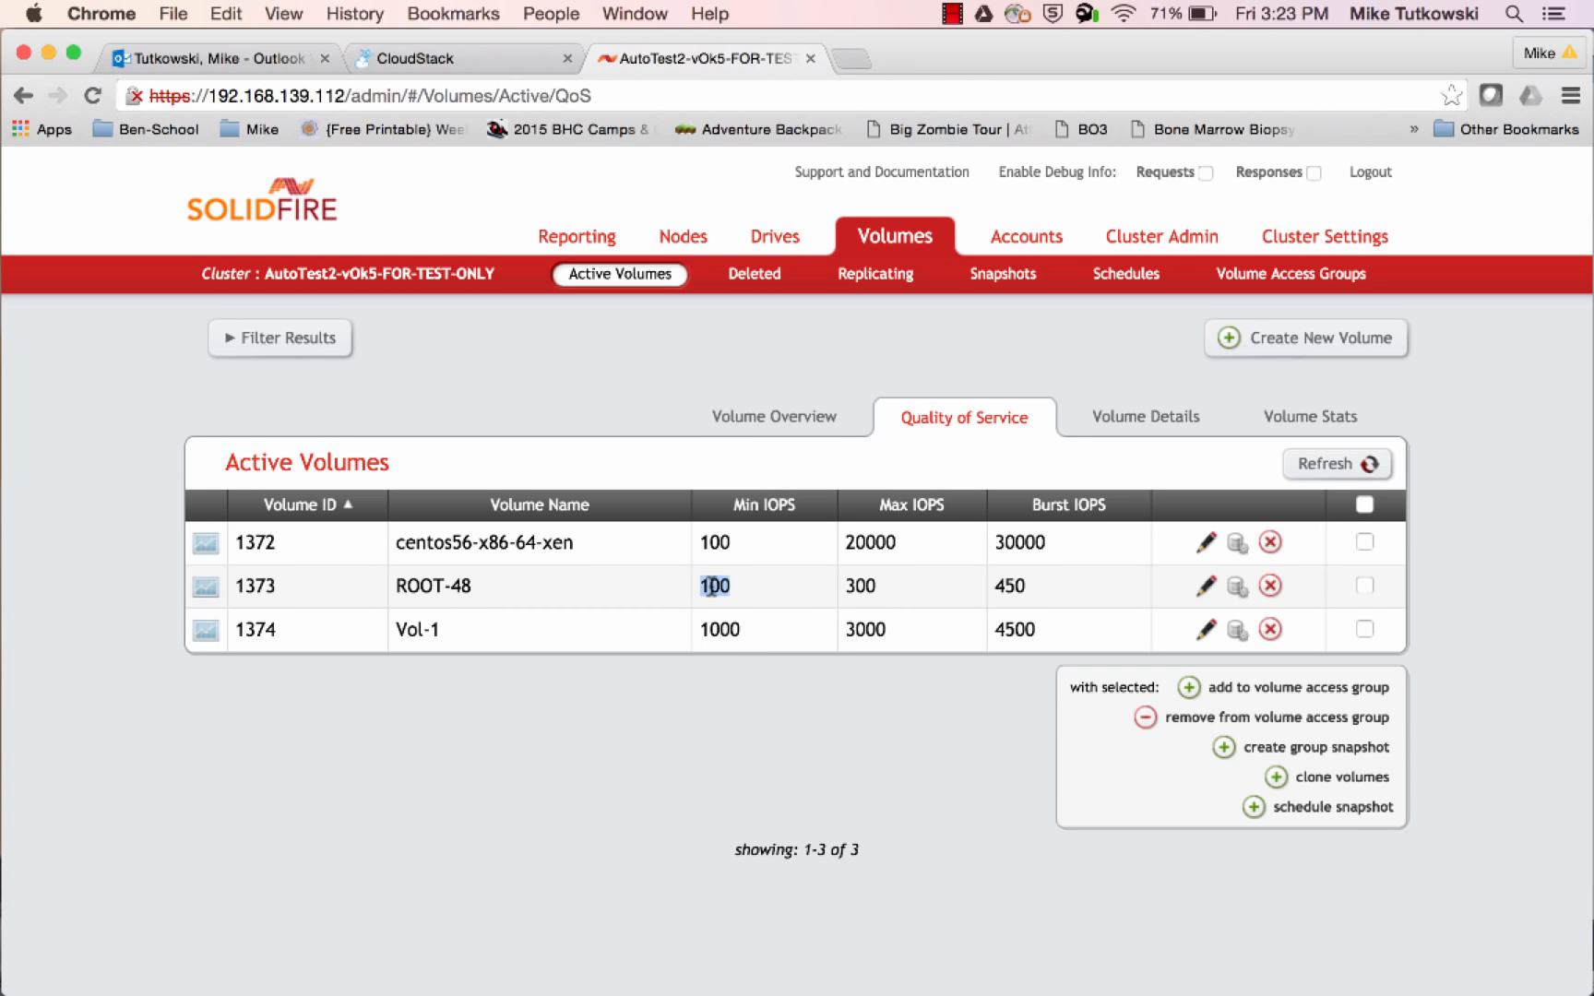
pyautogui.doubleClick(857, 587)
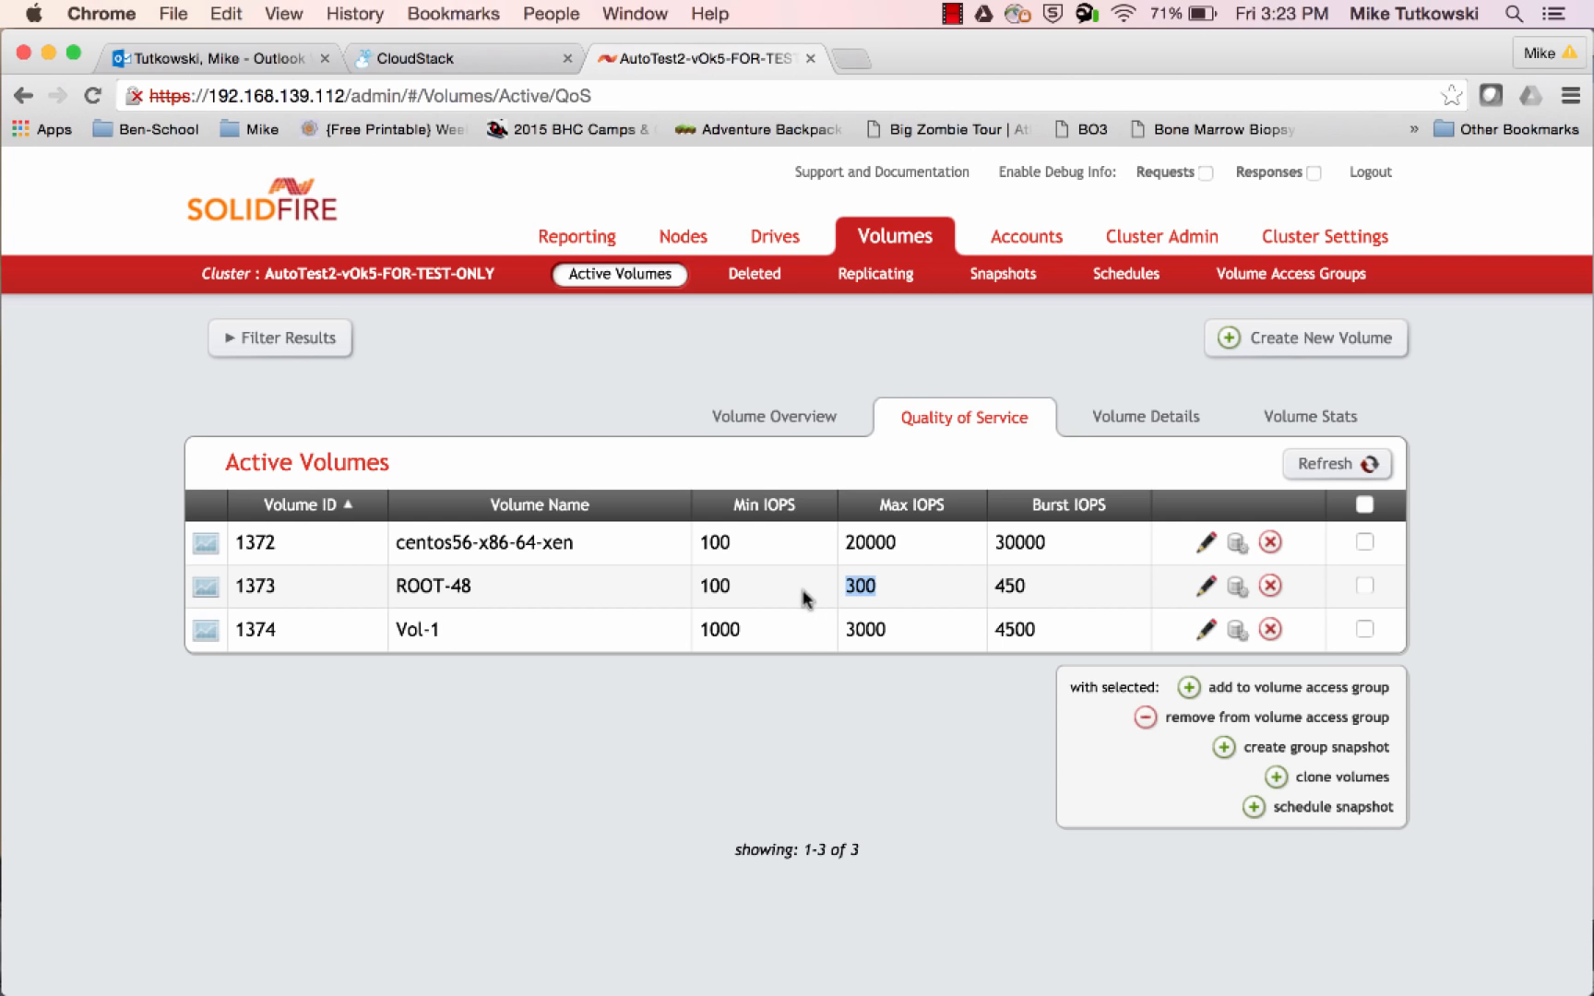
pyautogui.doubleClick(728, 630)
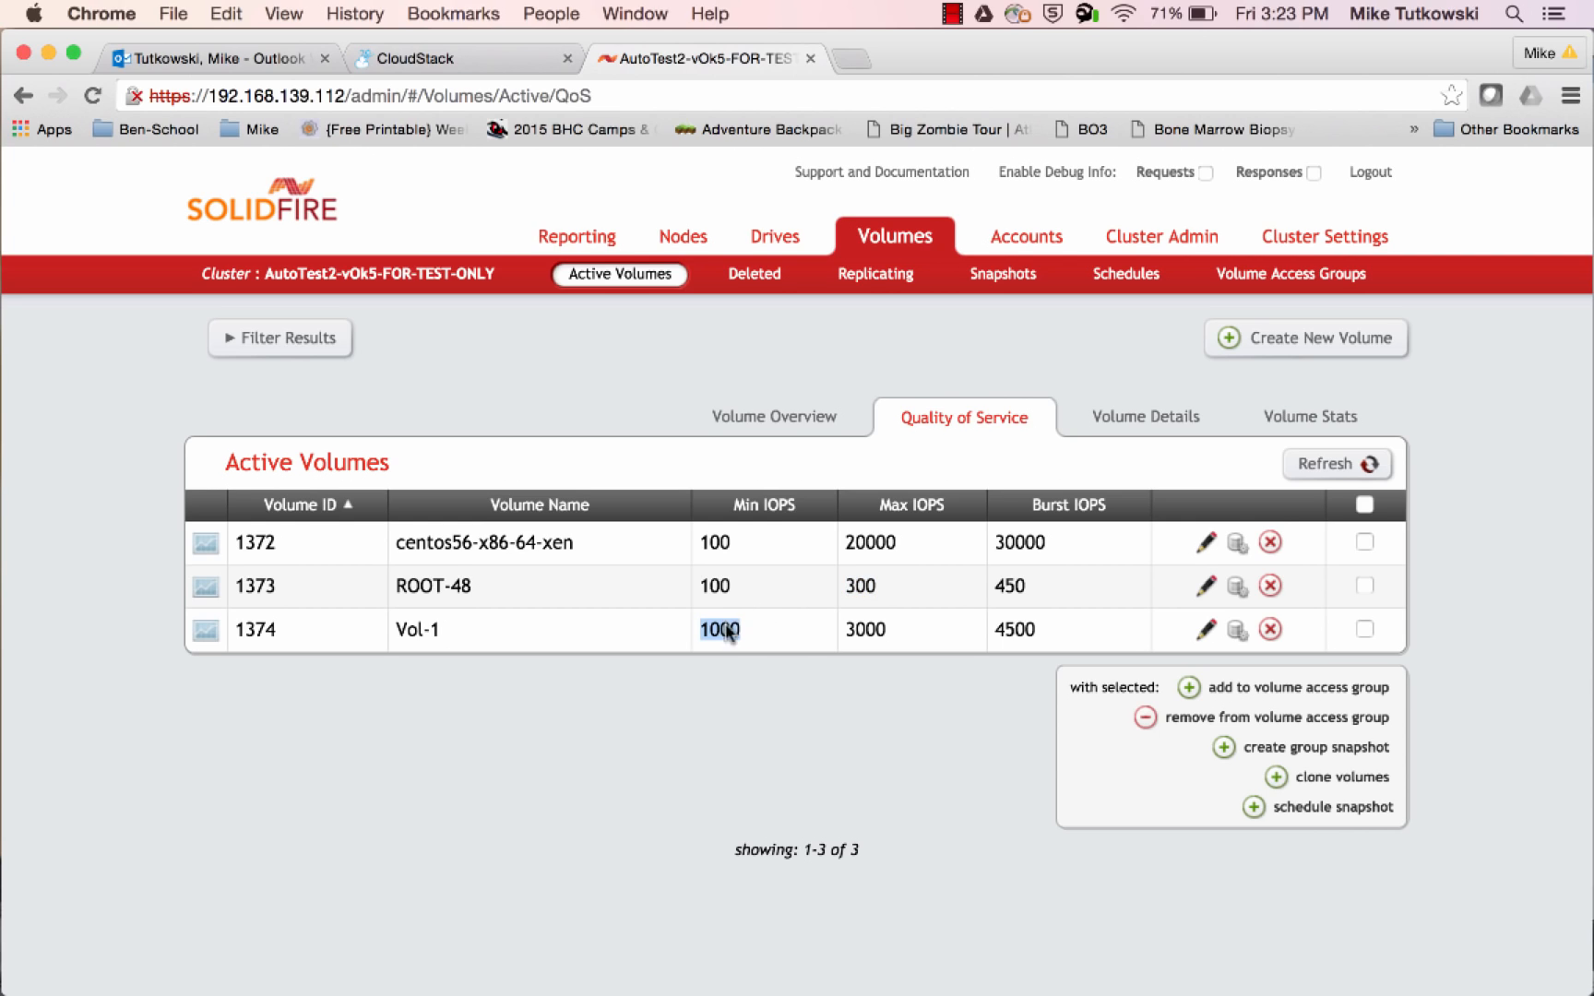
pyautogui.doubleClick(864, 627)
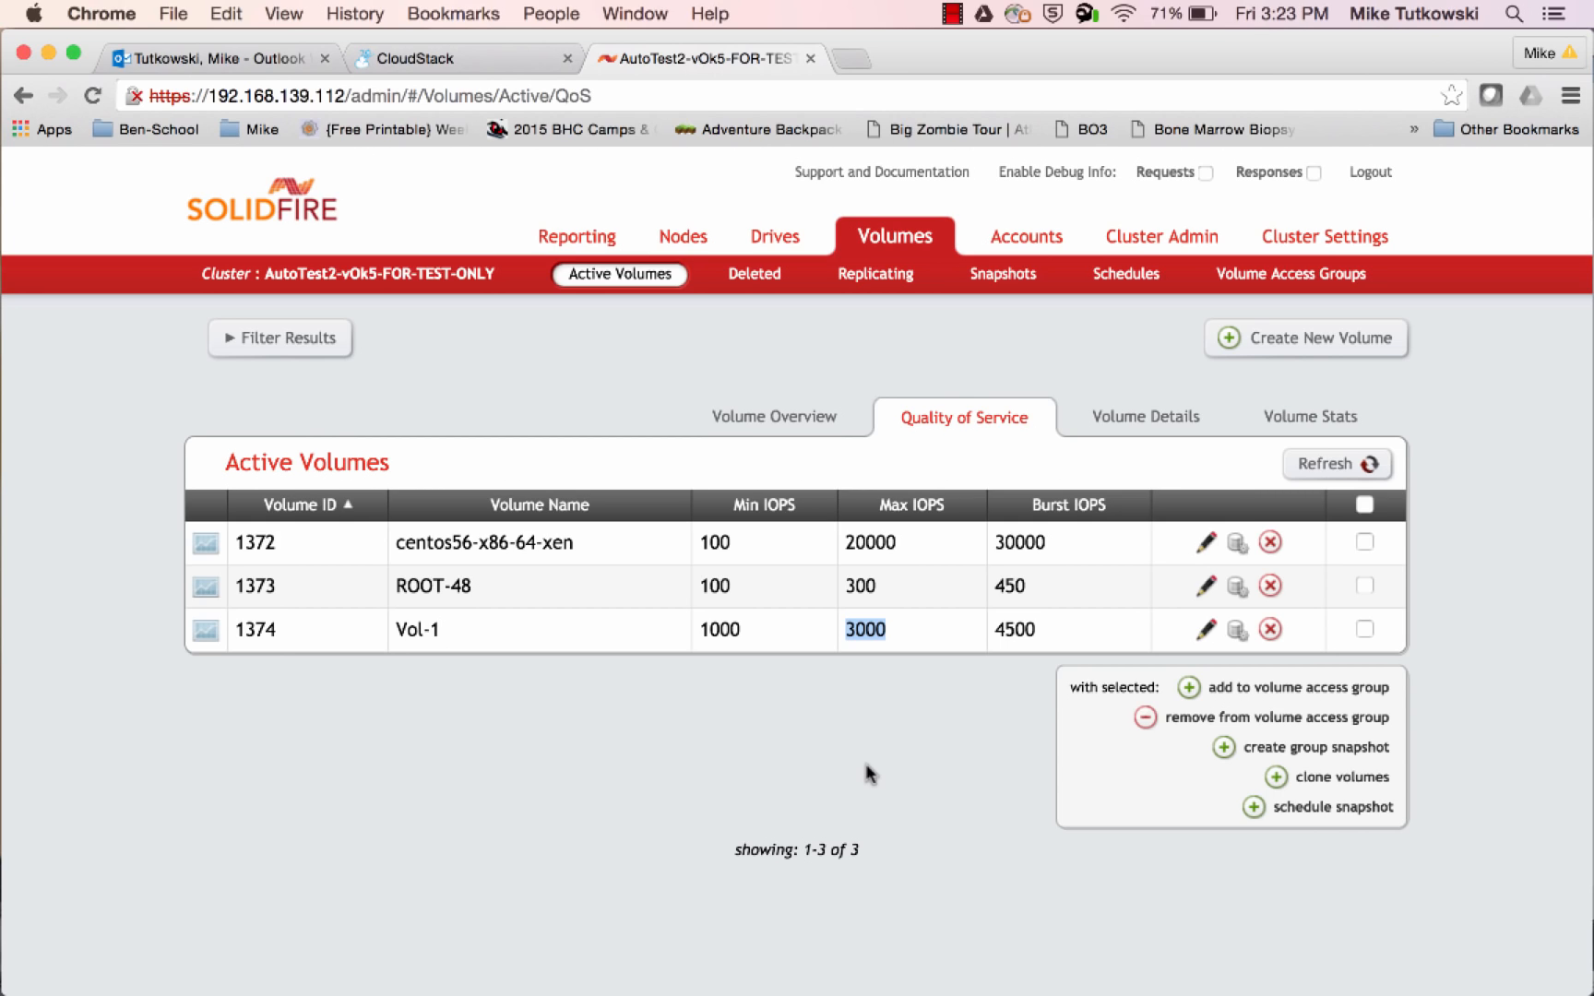
# Examine the Min, Max and Burst IOPS of the centos56-x86-64-xen template volume
pyautogui.doubleClick(715, 544)
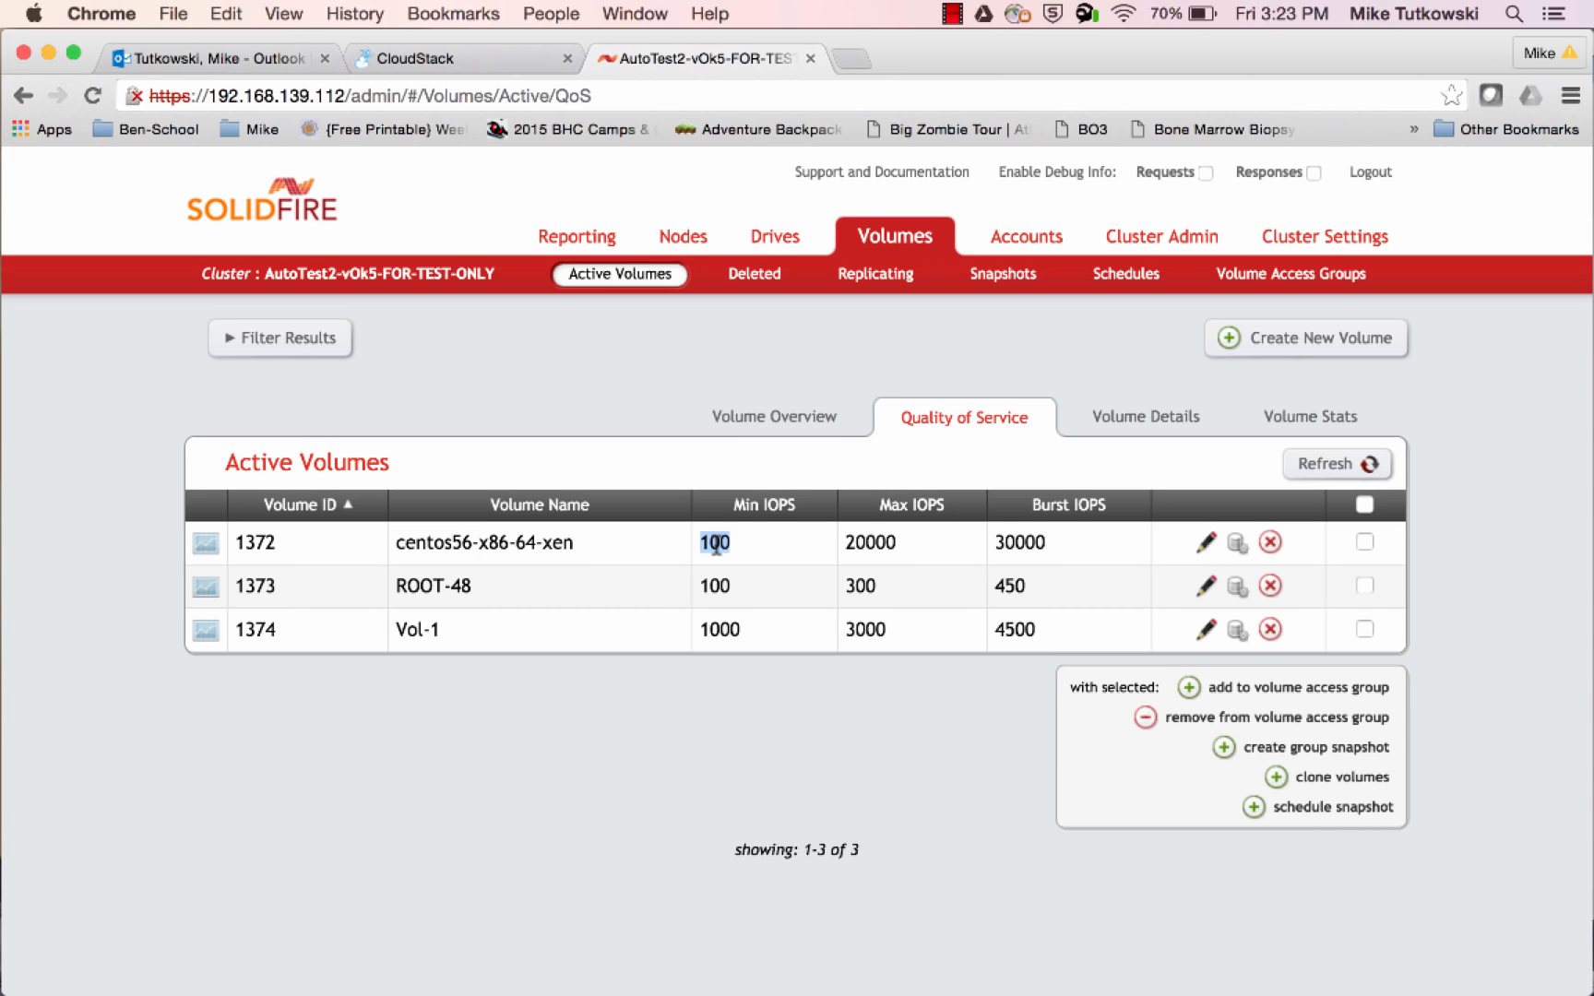
pyautogui.doubleClick(864, 539)
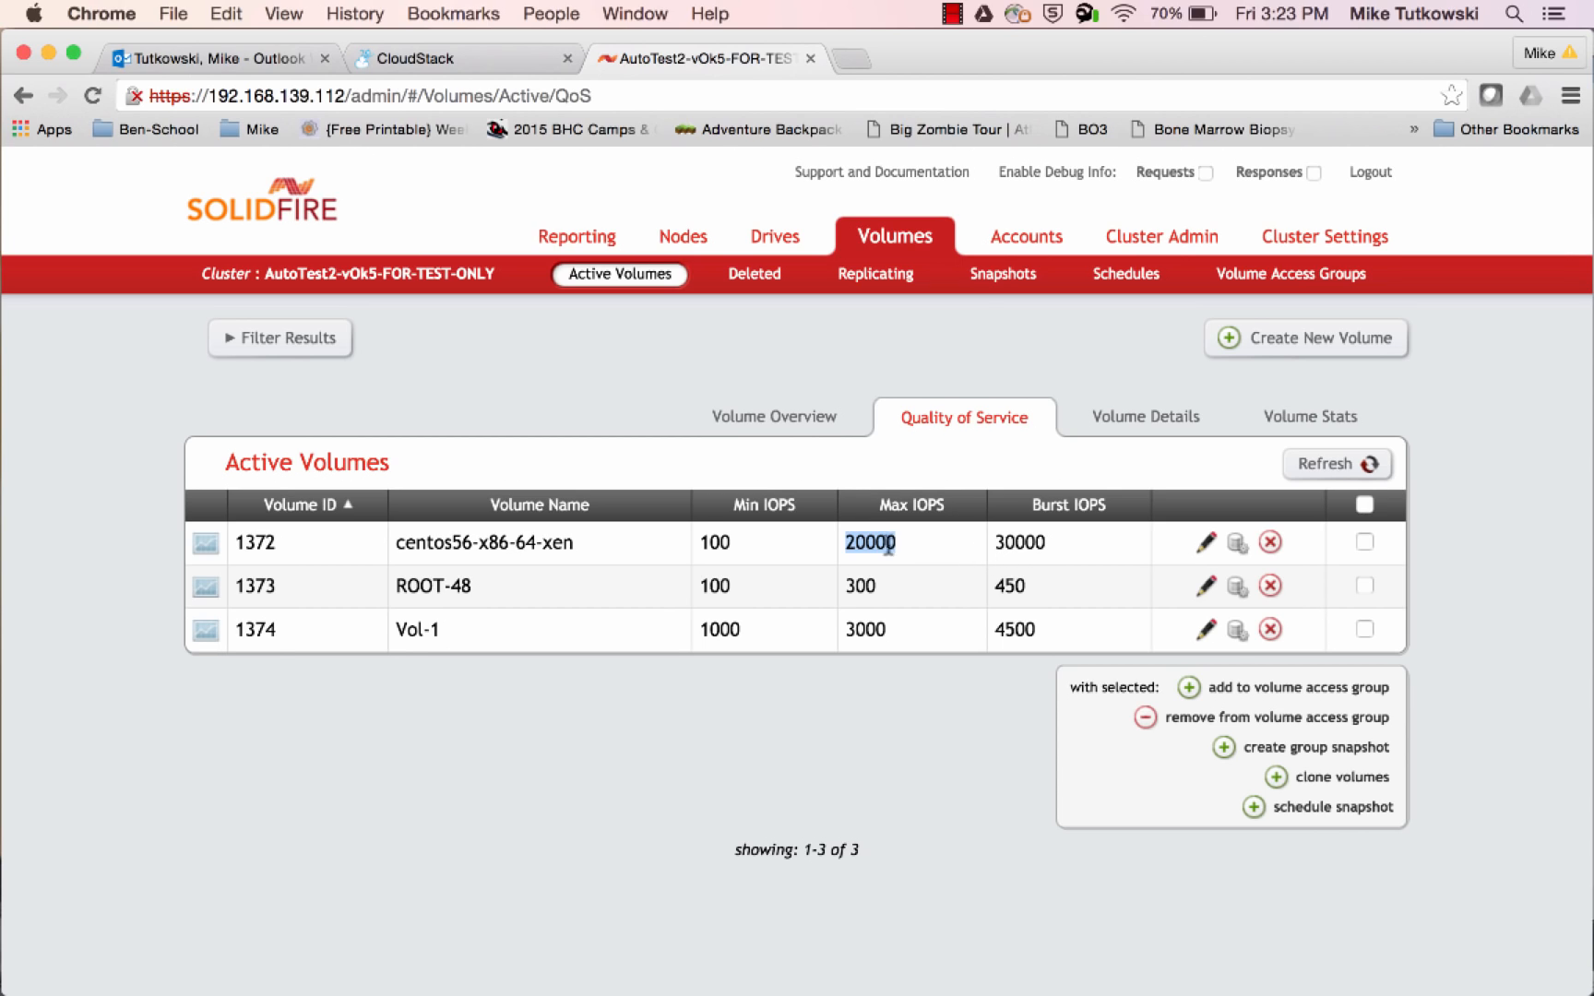
pyautogui.doubleClick(723, 541)
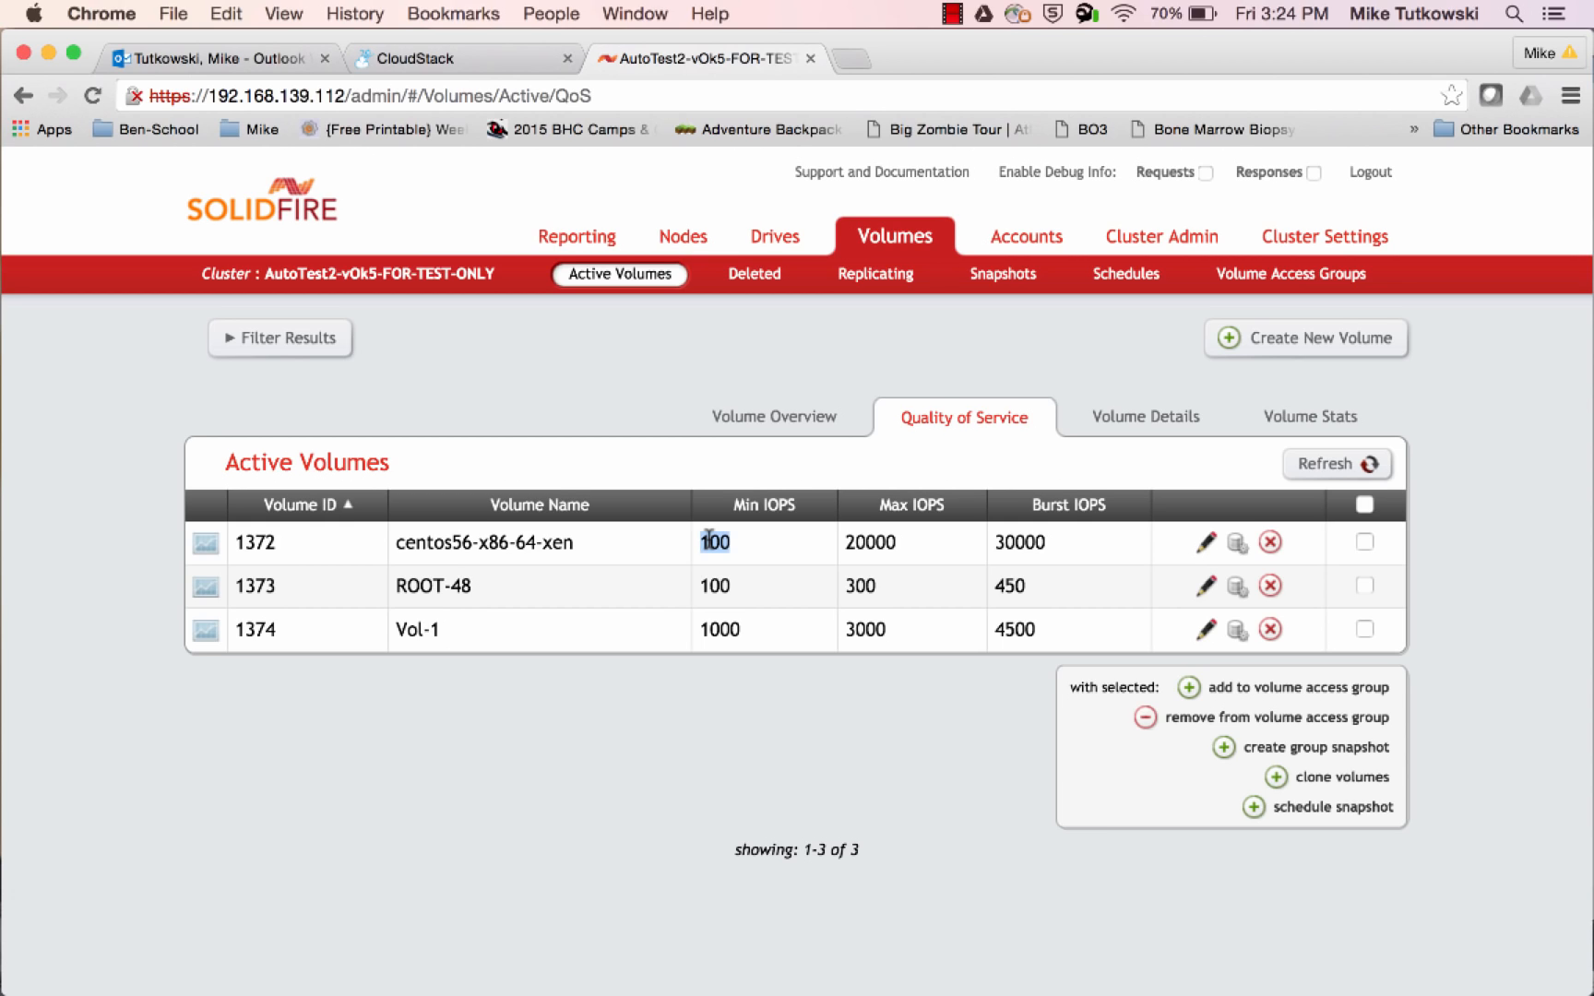
pyautogui.doubleClick(865, 545)
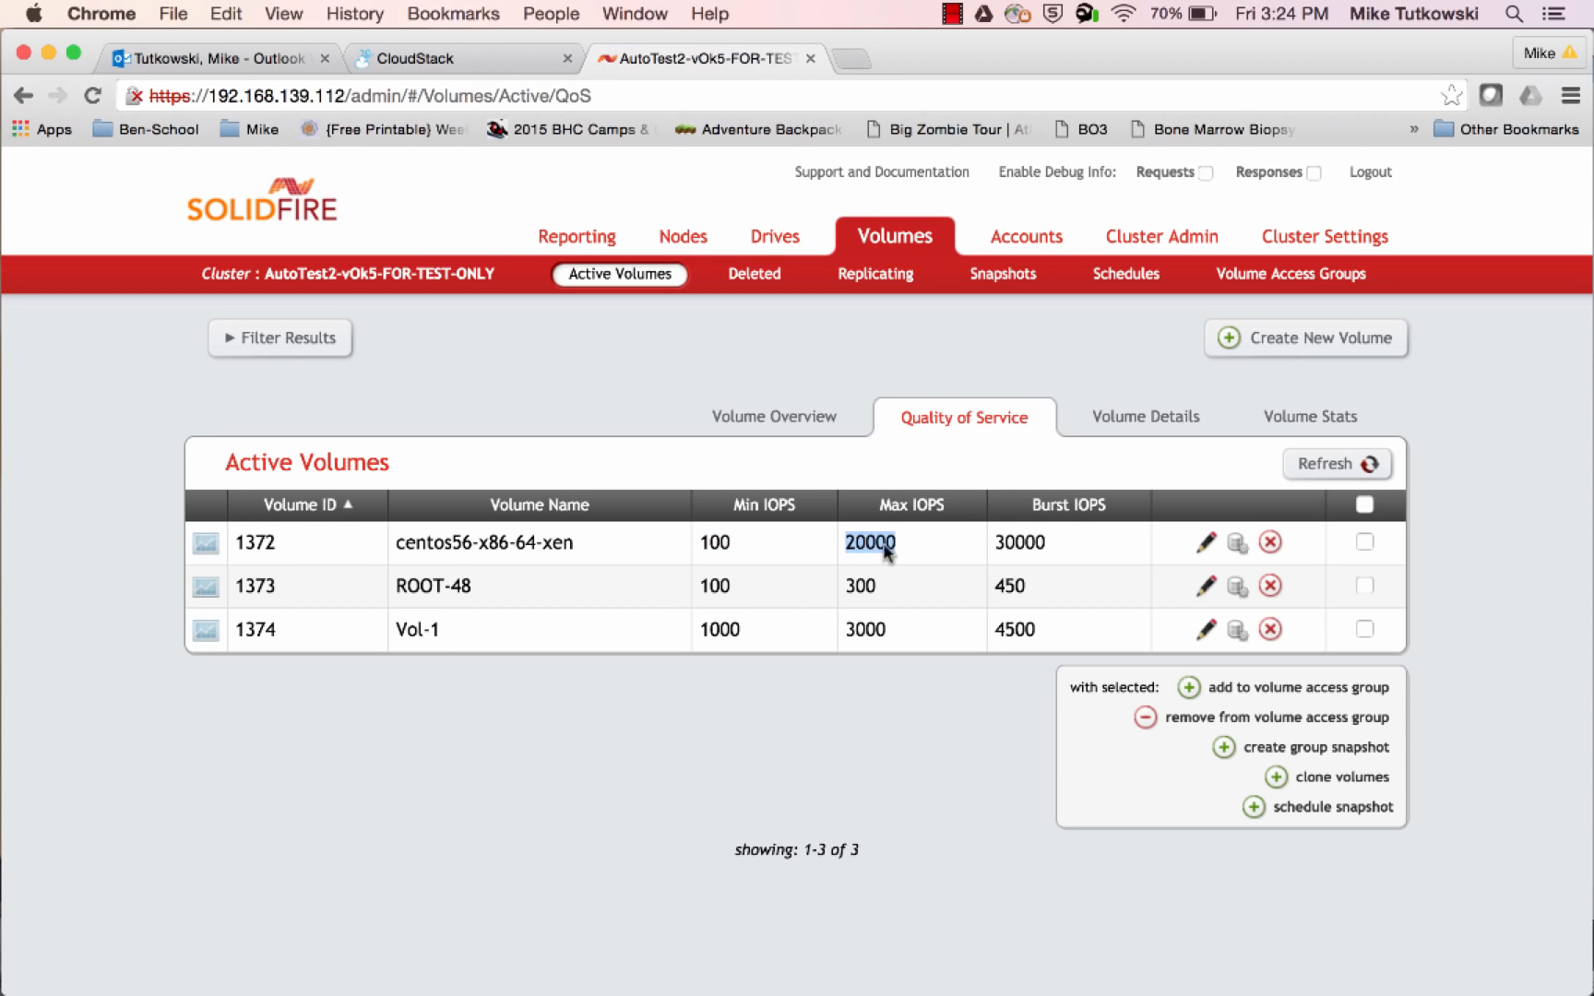
pyautogui.click(1024, 542)
pyautogui.doubleClick(1027, 543)
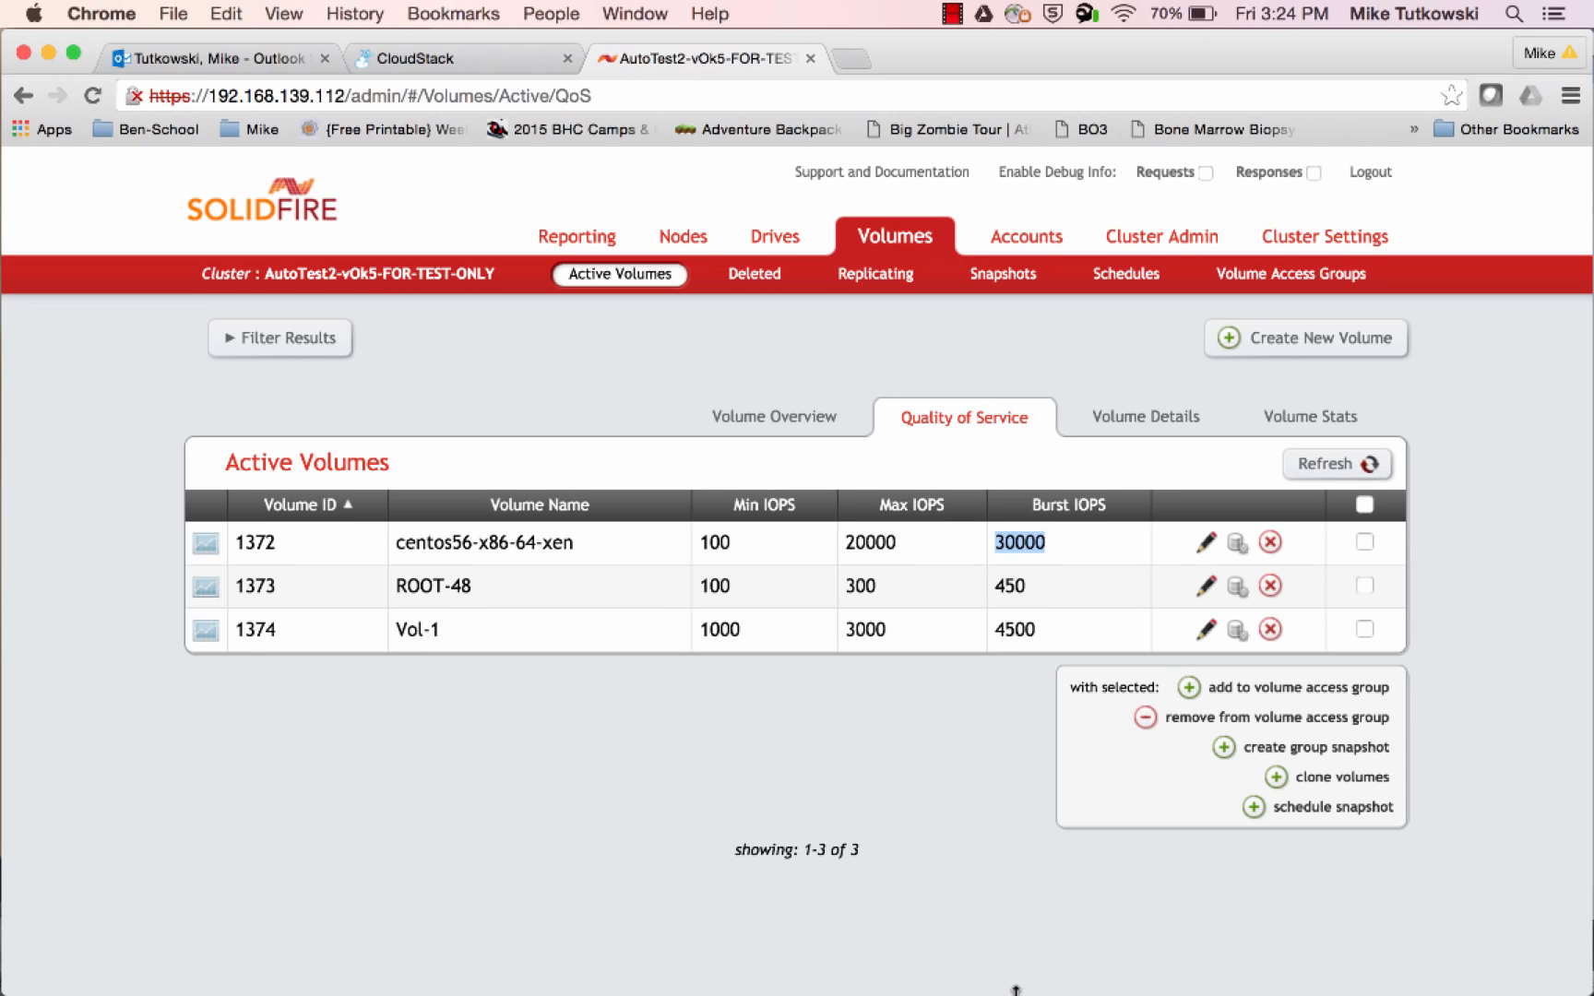
pyautogui.doubleClick(720, 546)
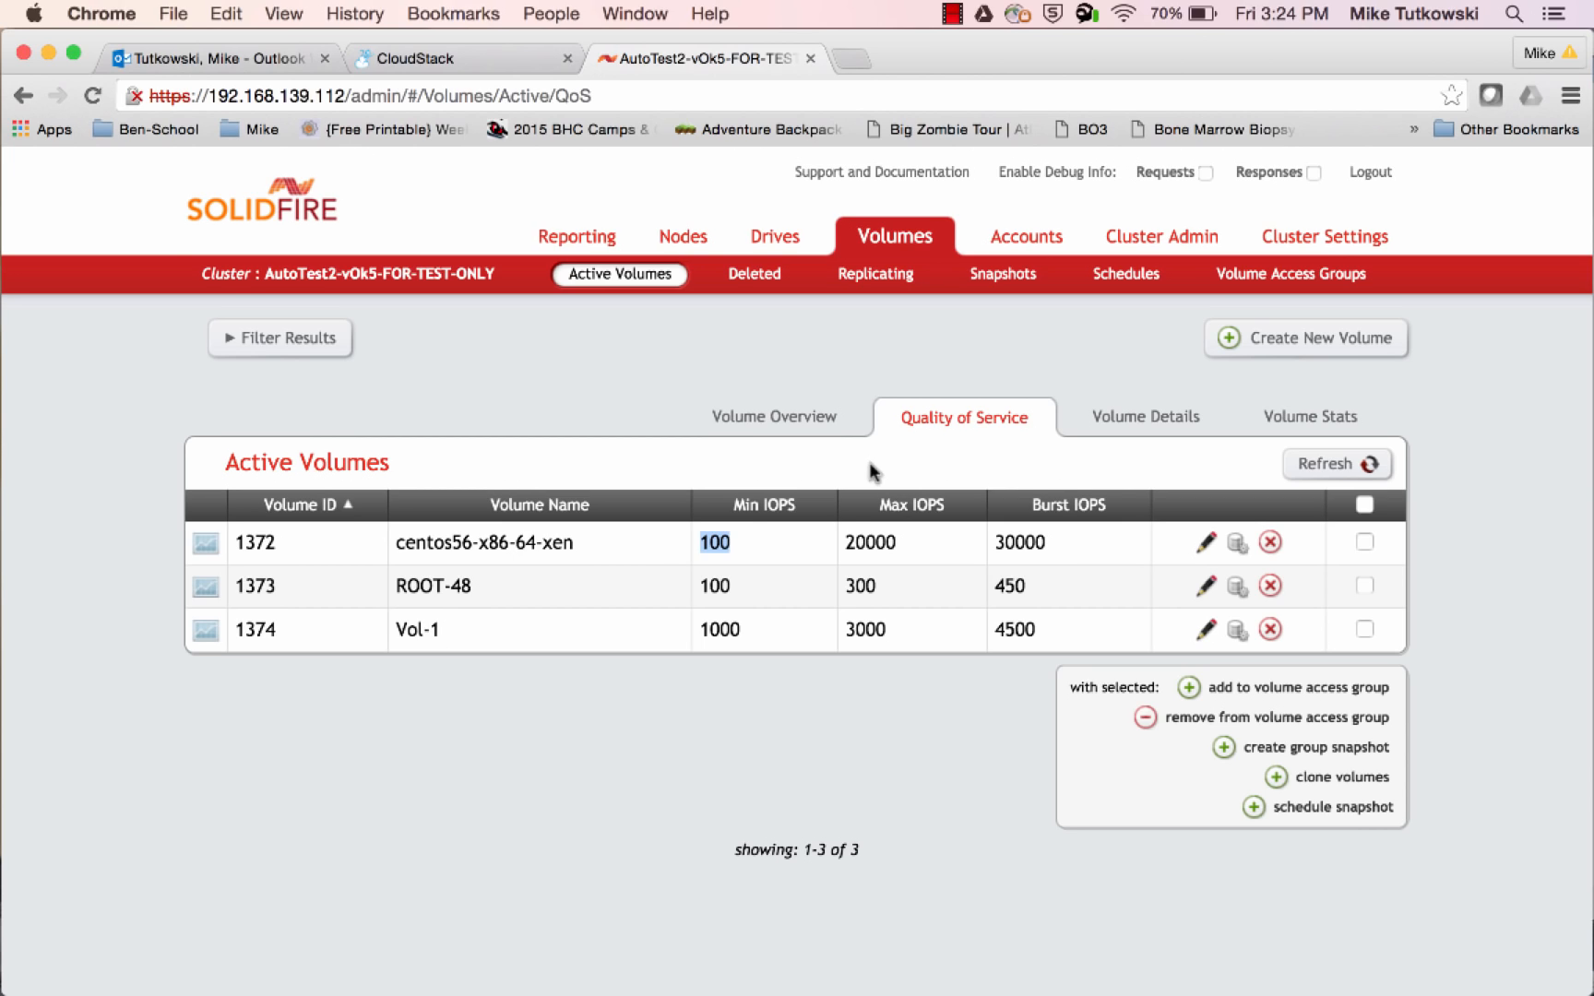
pyautogui.doubleClick(870, 542)
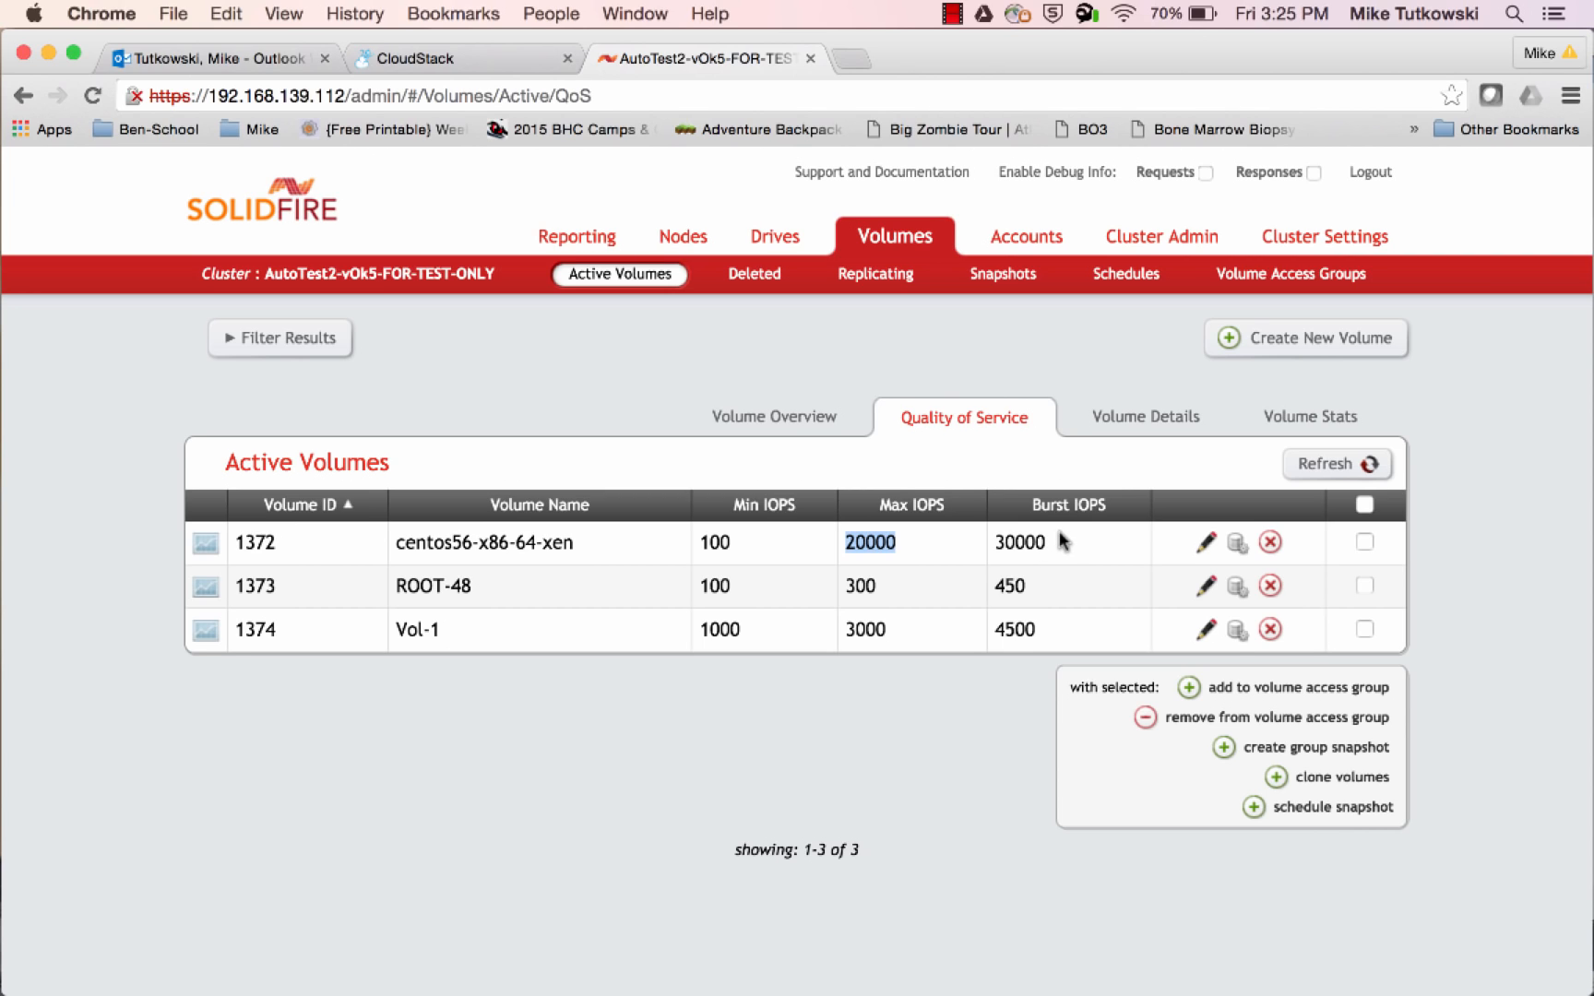
pyautogui.moveTo(1056, 542); pyautogui.dragTo(704, 544)
pyautogui.click(705, 543)
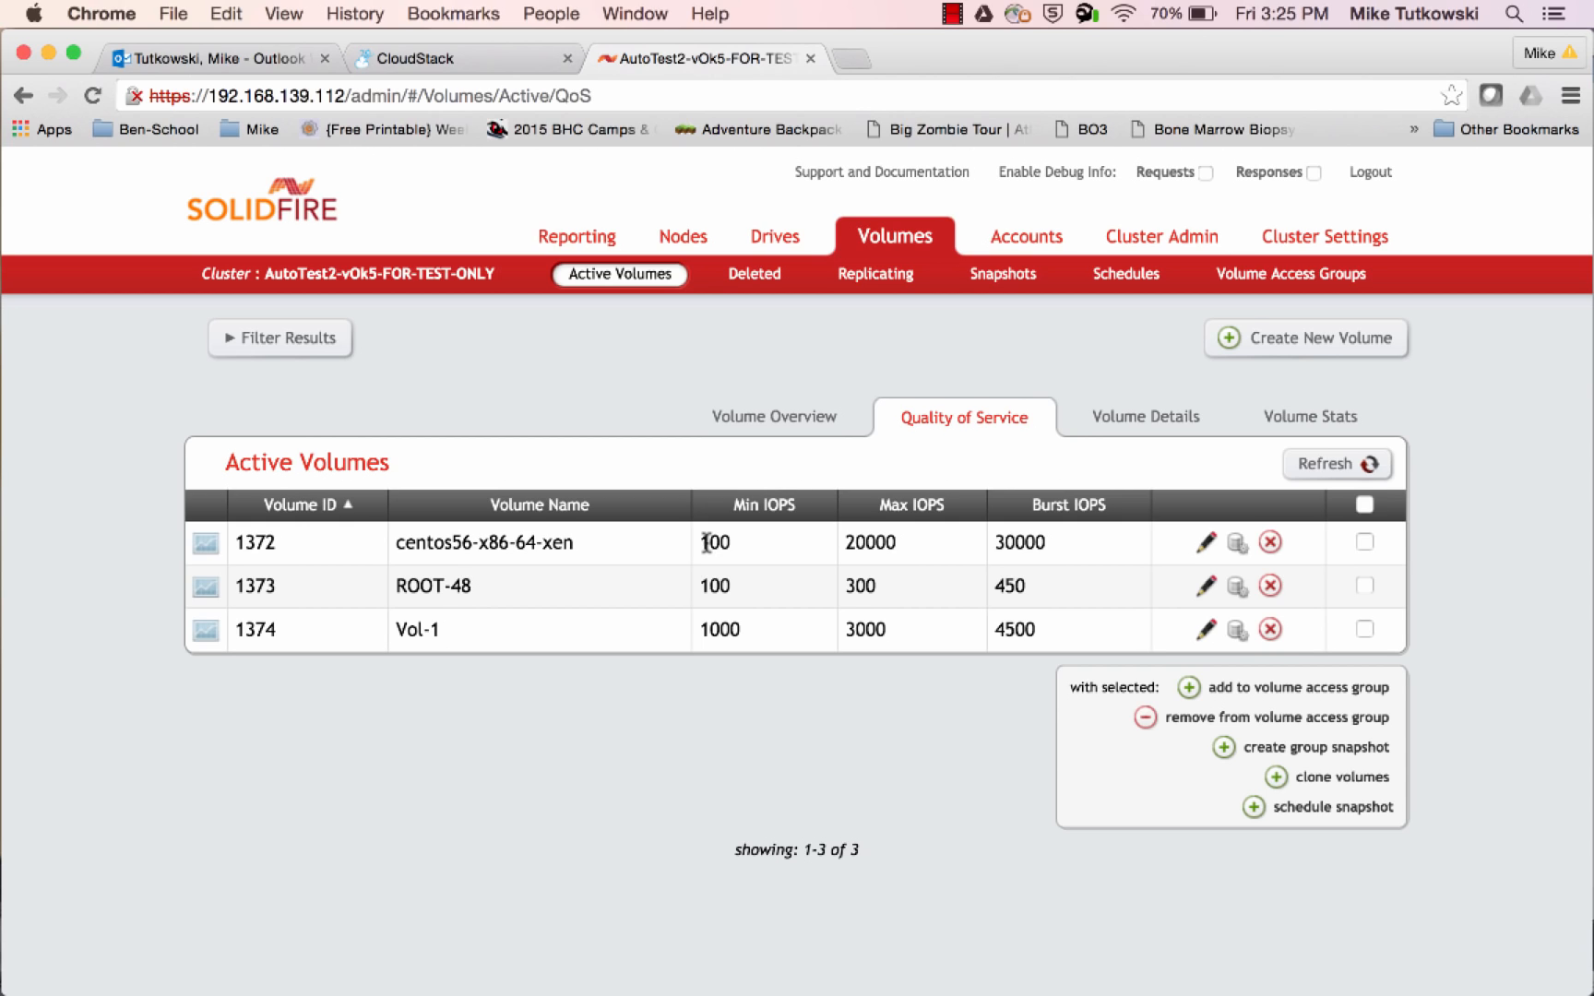
# Compare the Burst IOPS of ROOT-48 and Vol-1 with their Min and Max IOPS values
pyautogui.doubleClick(720, 589)
pyautogui.doubleClick(855, 586)
pyautogui.doubleClick(729, 627)
pyautogui.doubleClick(850, 626)
pyautogui.doubleClick(1010, 585)
pyautogui.doubleClick(1019, 621)
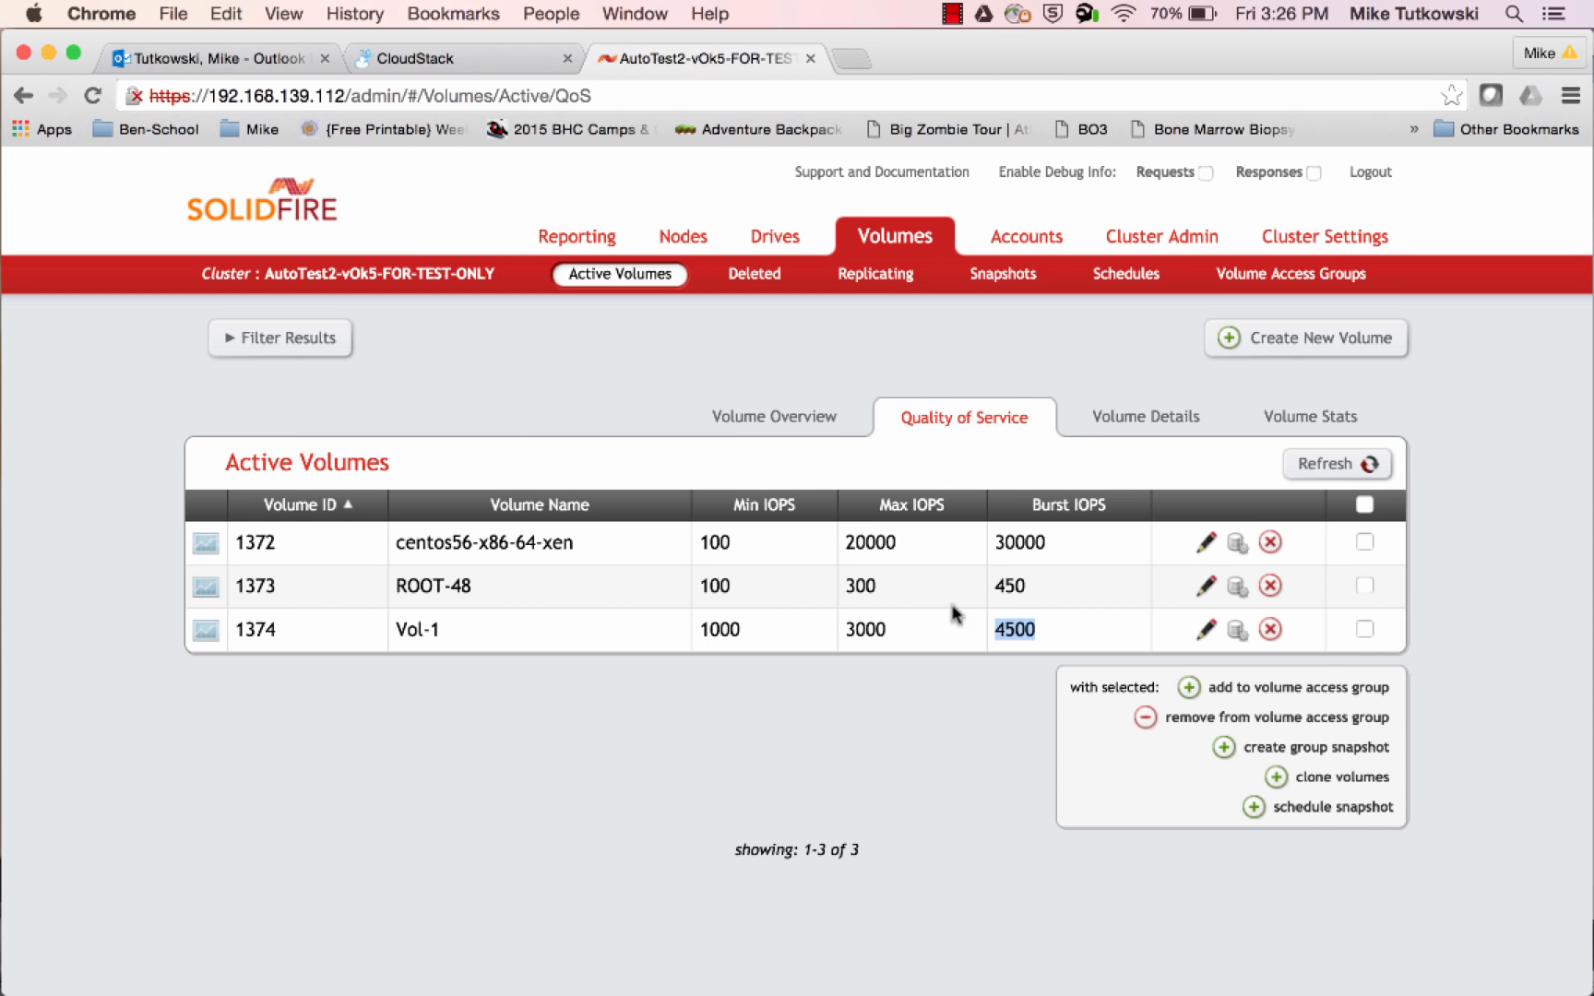
pyautogui.doubleClick(870, 588)
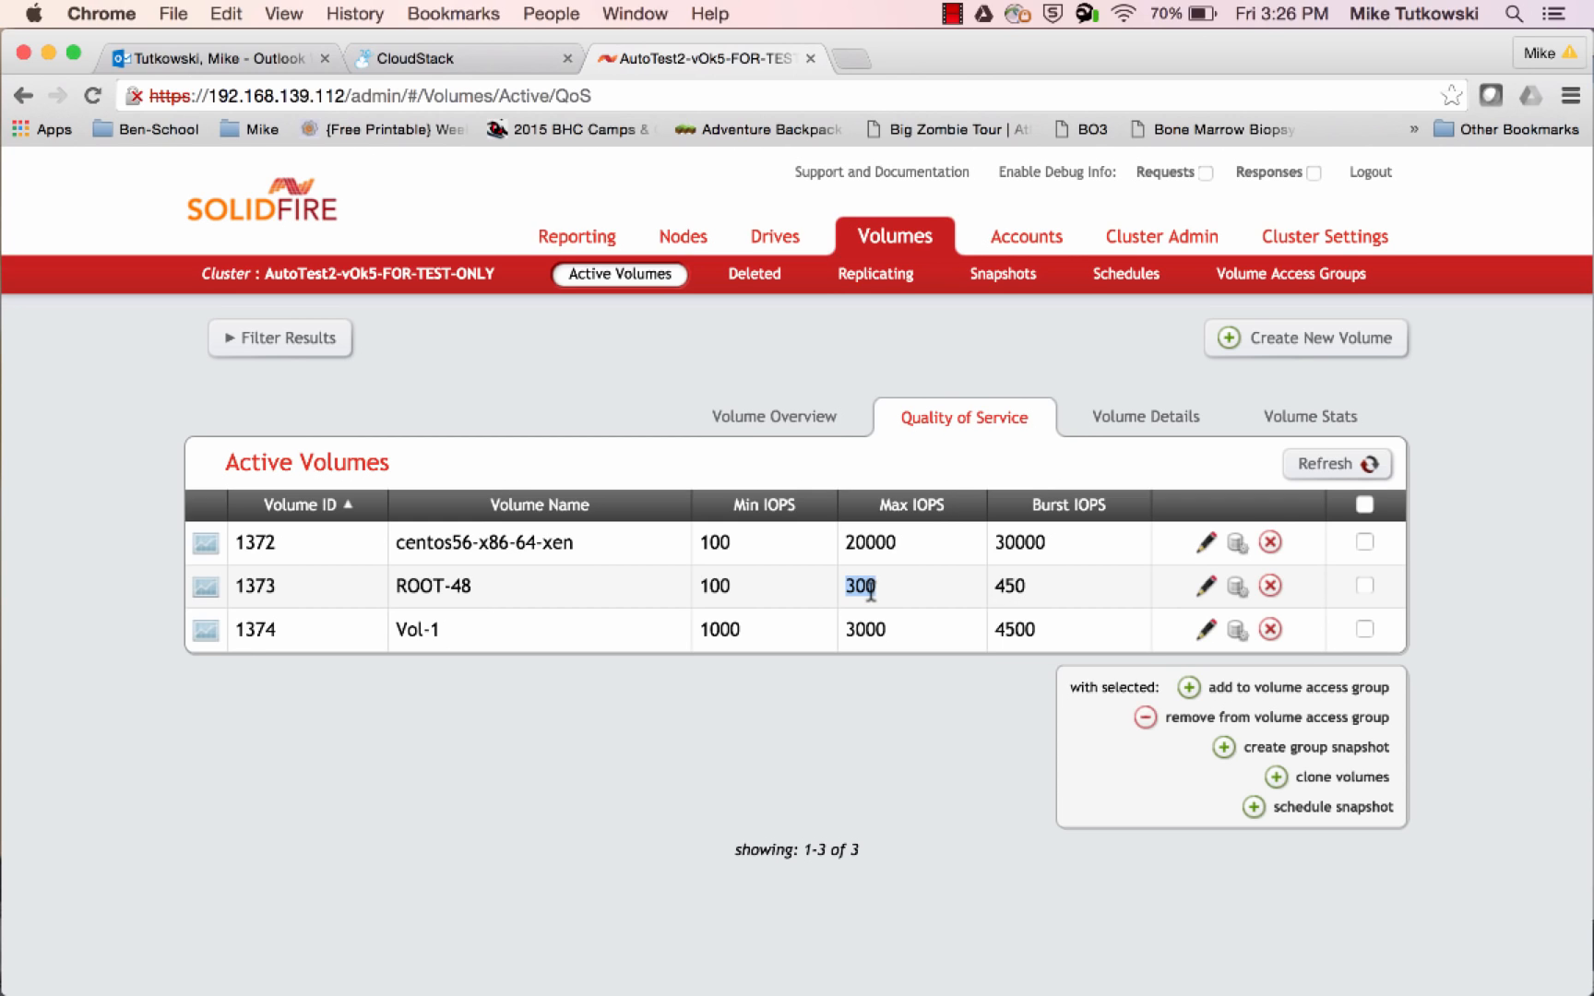
pyautogui.doubleClick(1016, 586)
pyautogui.doubleClick(866, 628)
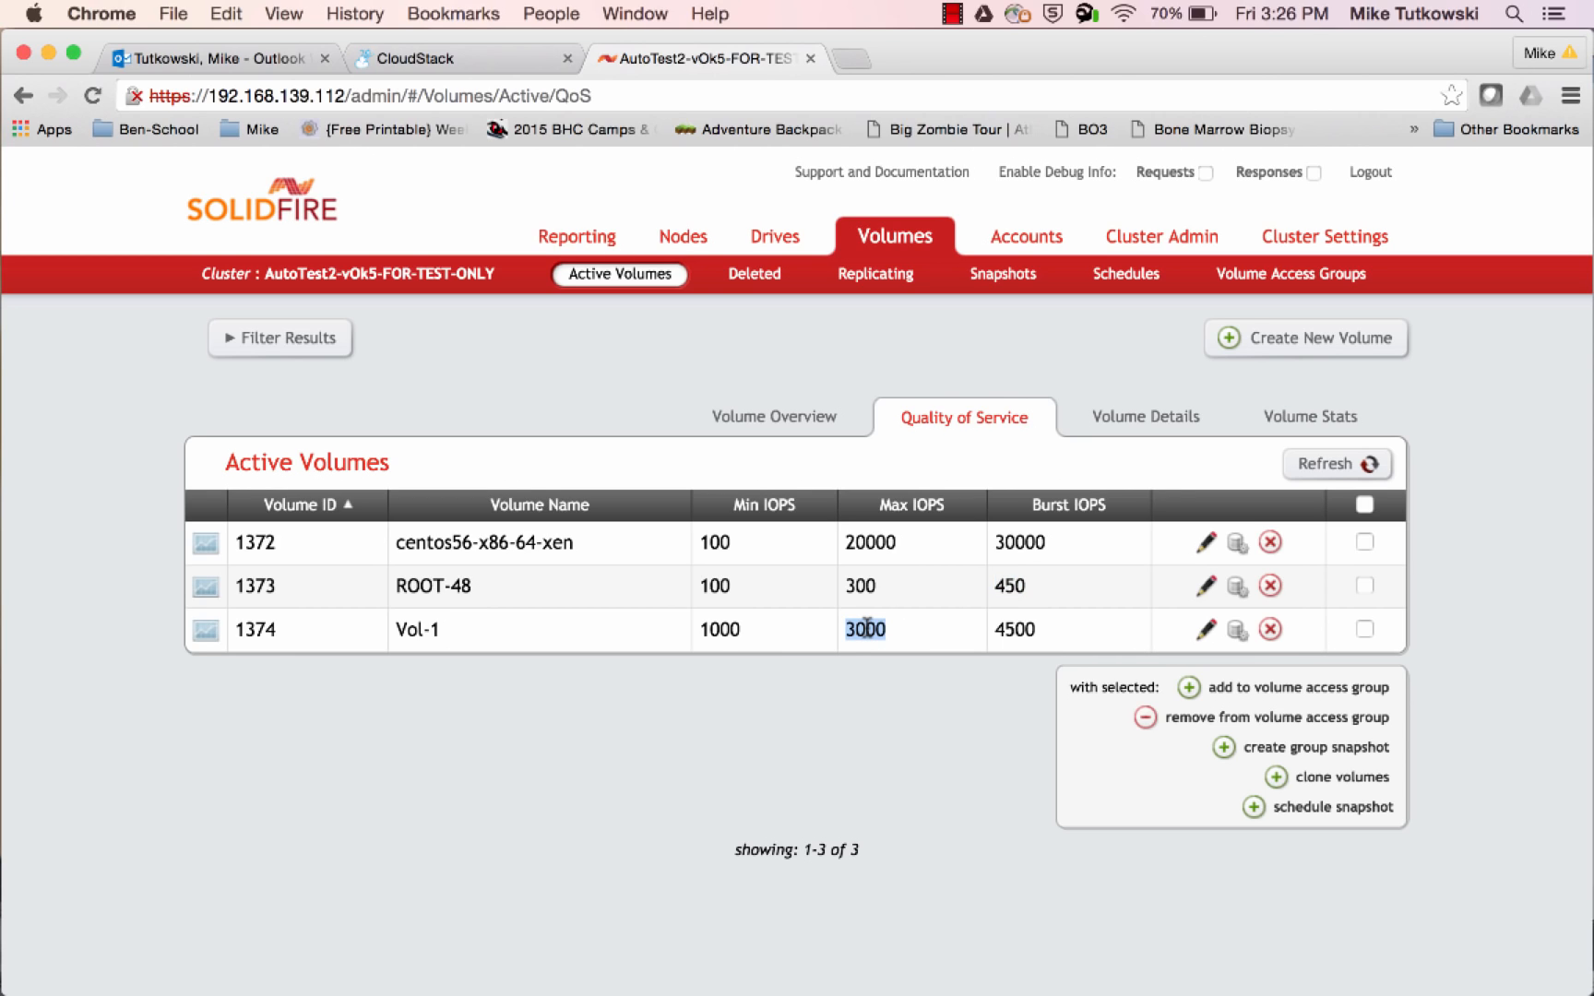
pyautogui.doubleClick(1019, 630)
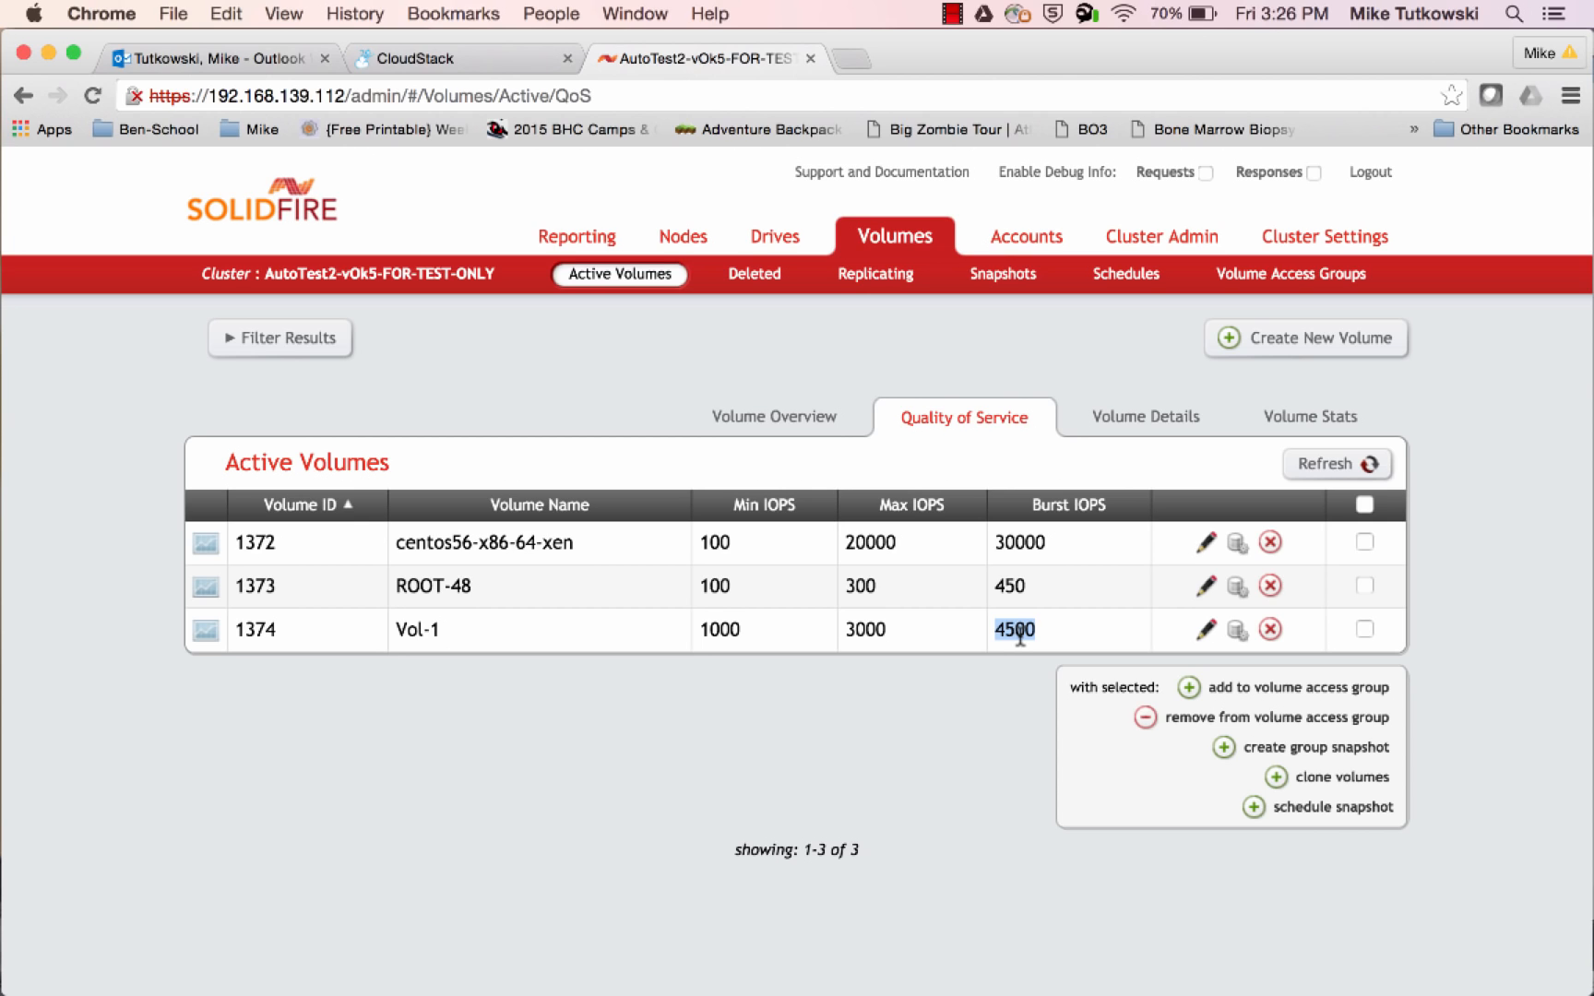
# Review the volume overview and the volume details, examining the CloudStack volume ID and size attributes of ROOT-48 and Vol-1
pyautogui.click(805, 434)
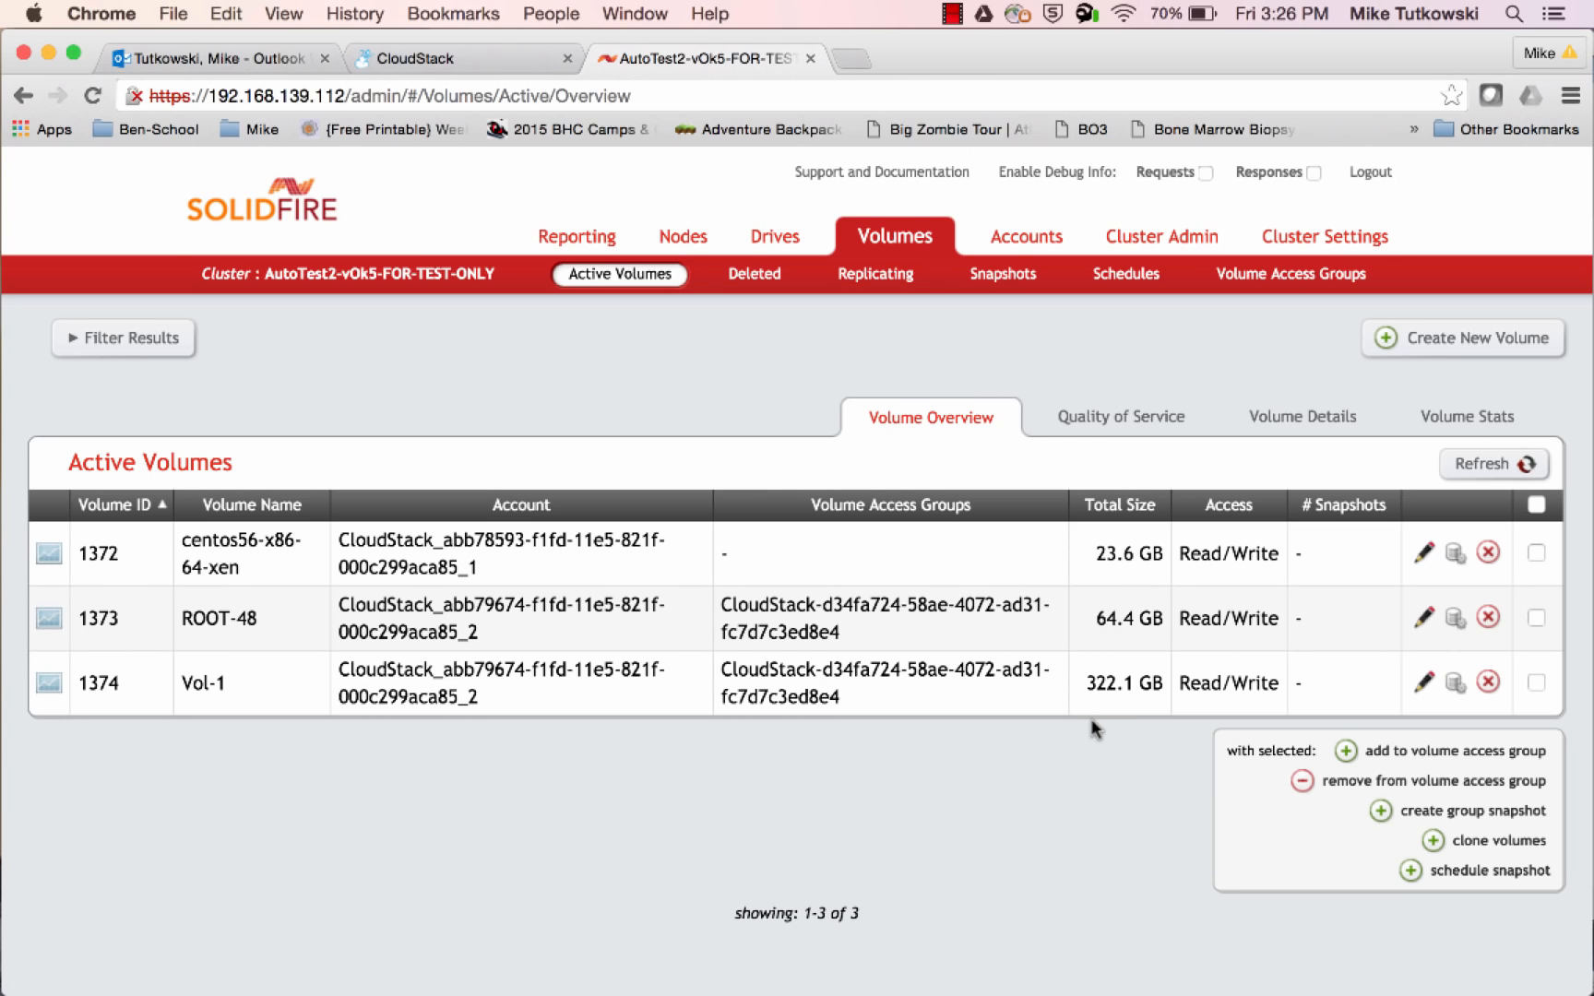
pyautogui.click(1299, 424)
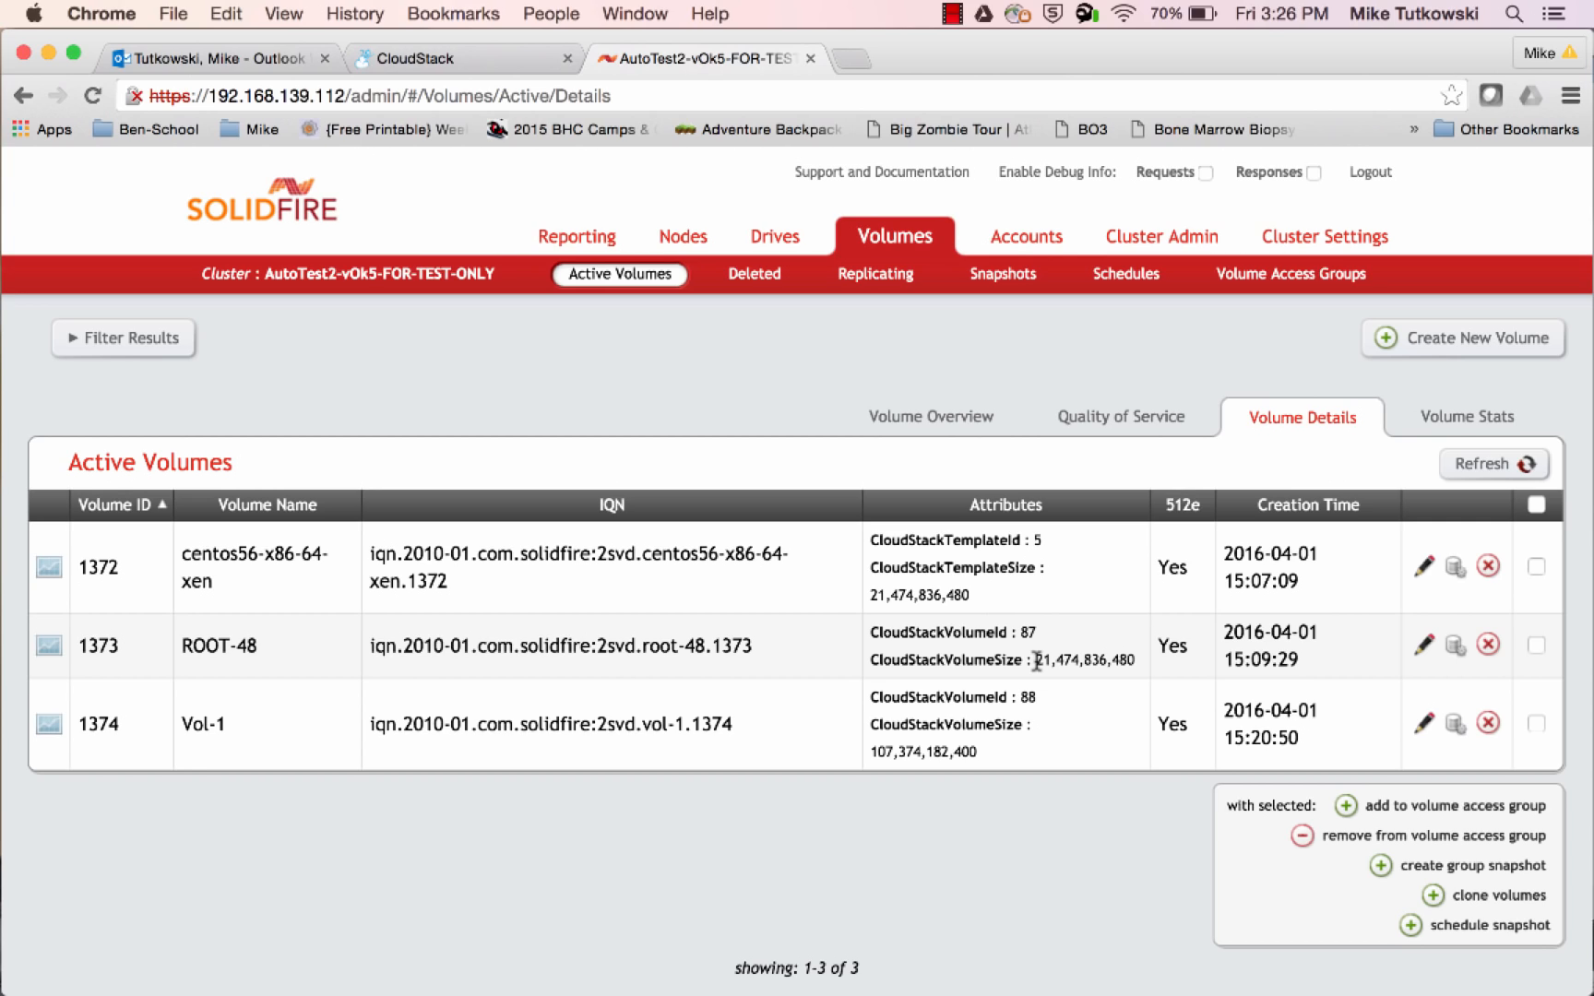
pyautogui.moveTo(1037, 660); pyautogui.dragTo(1133, 660)
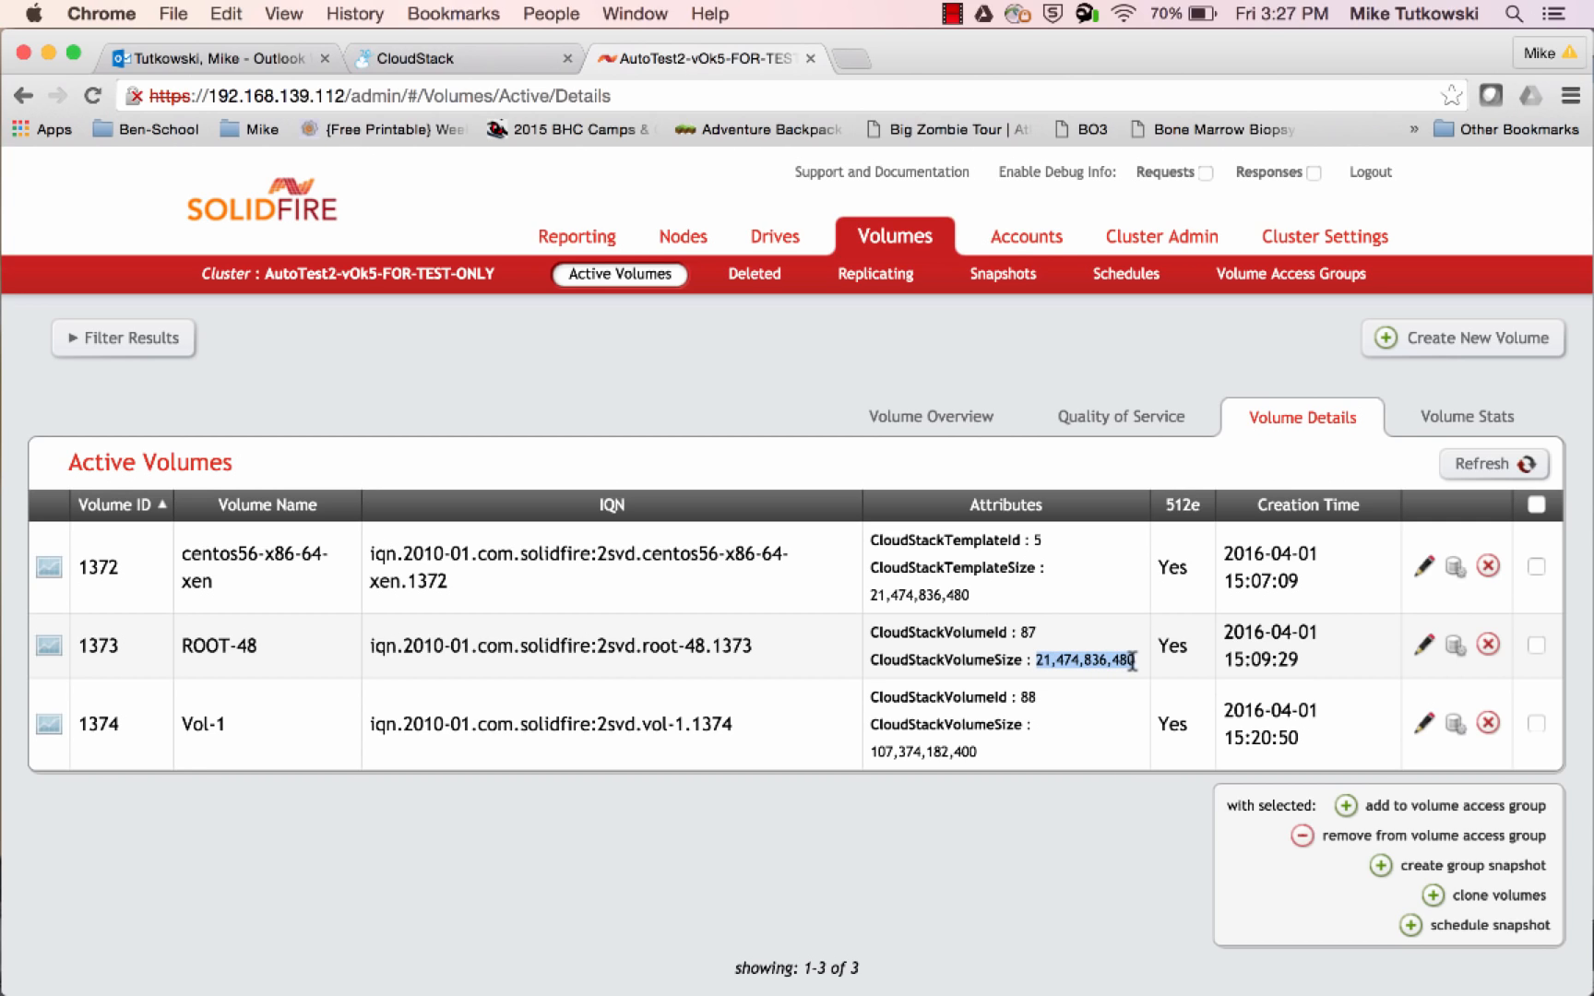
pyautogui.doubleClick(1030, 634)
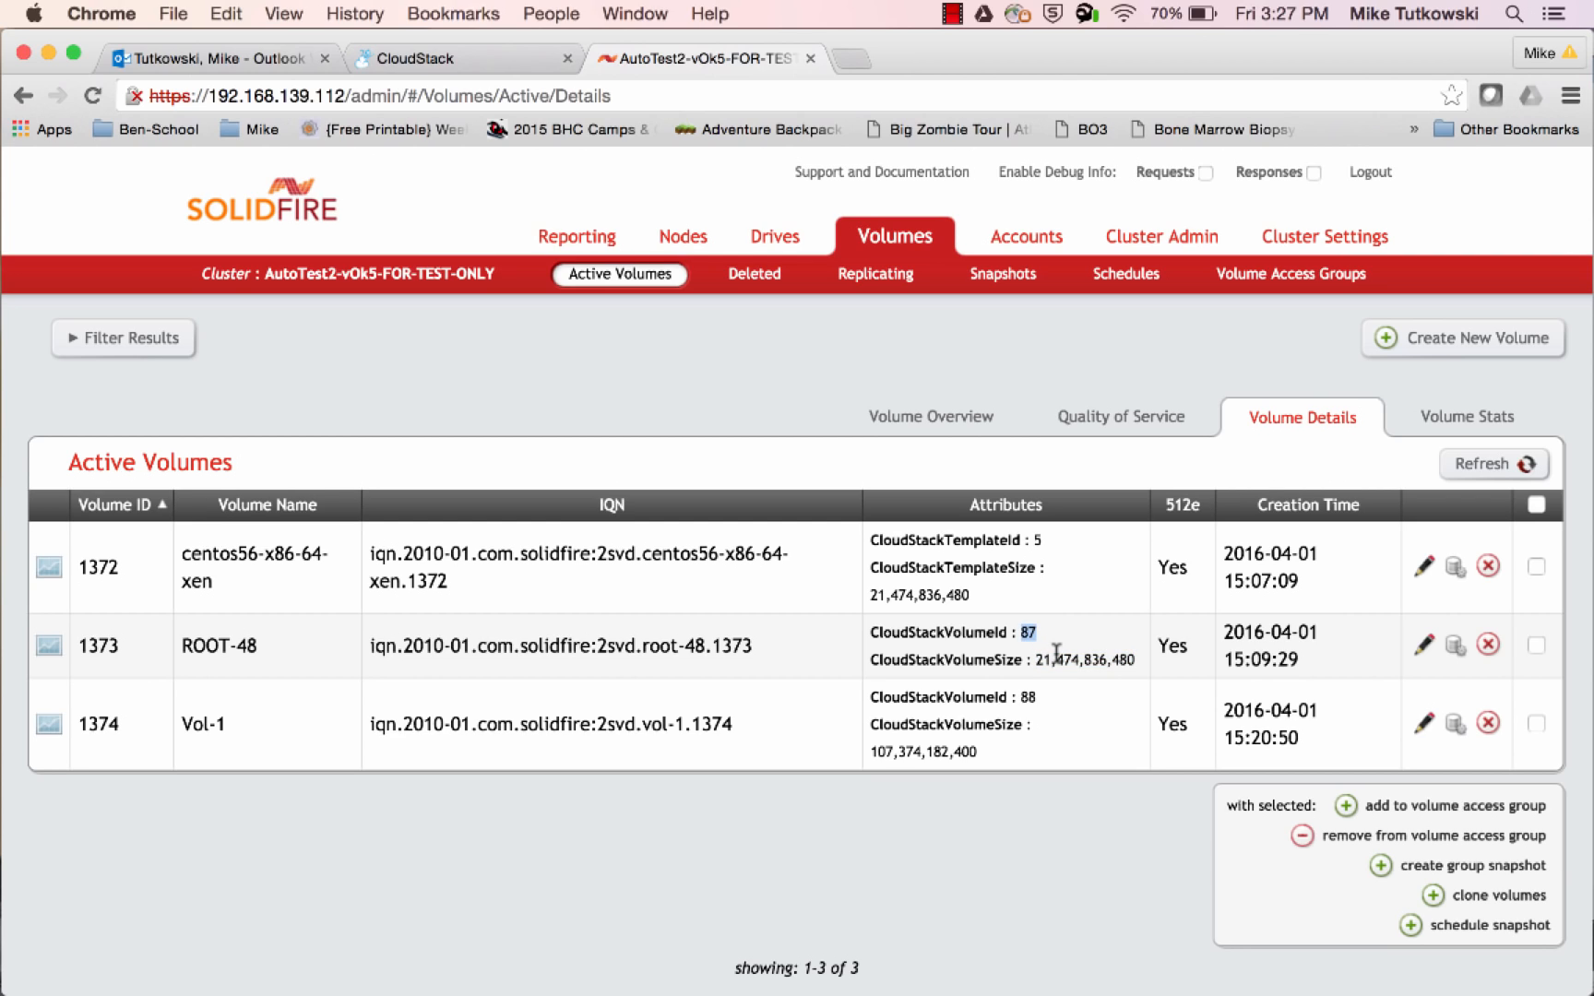
pyautogui.click(975, 754)
pyautogui.moveTo(975, 753); pyautogui.dragTo(870, 753)
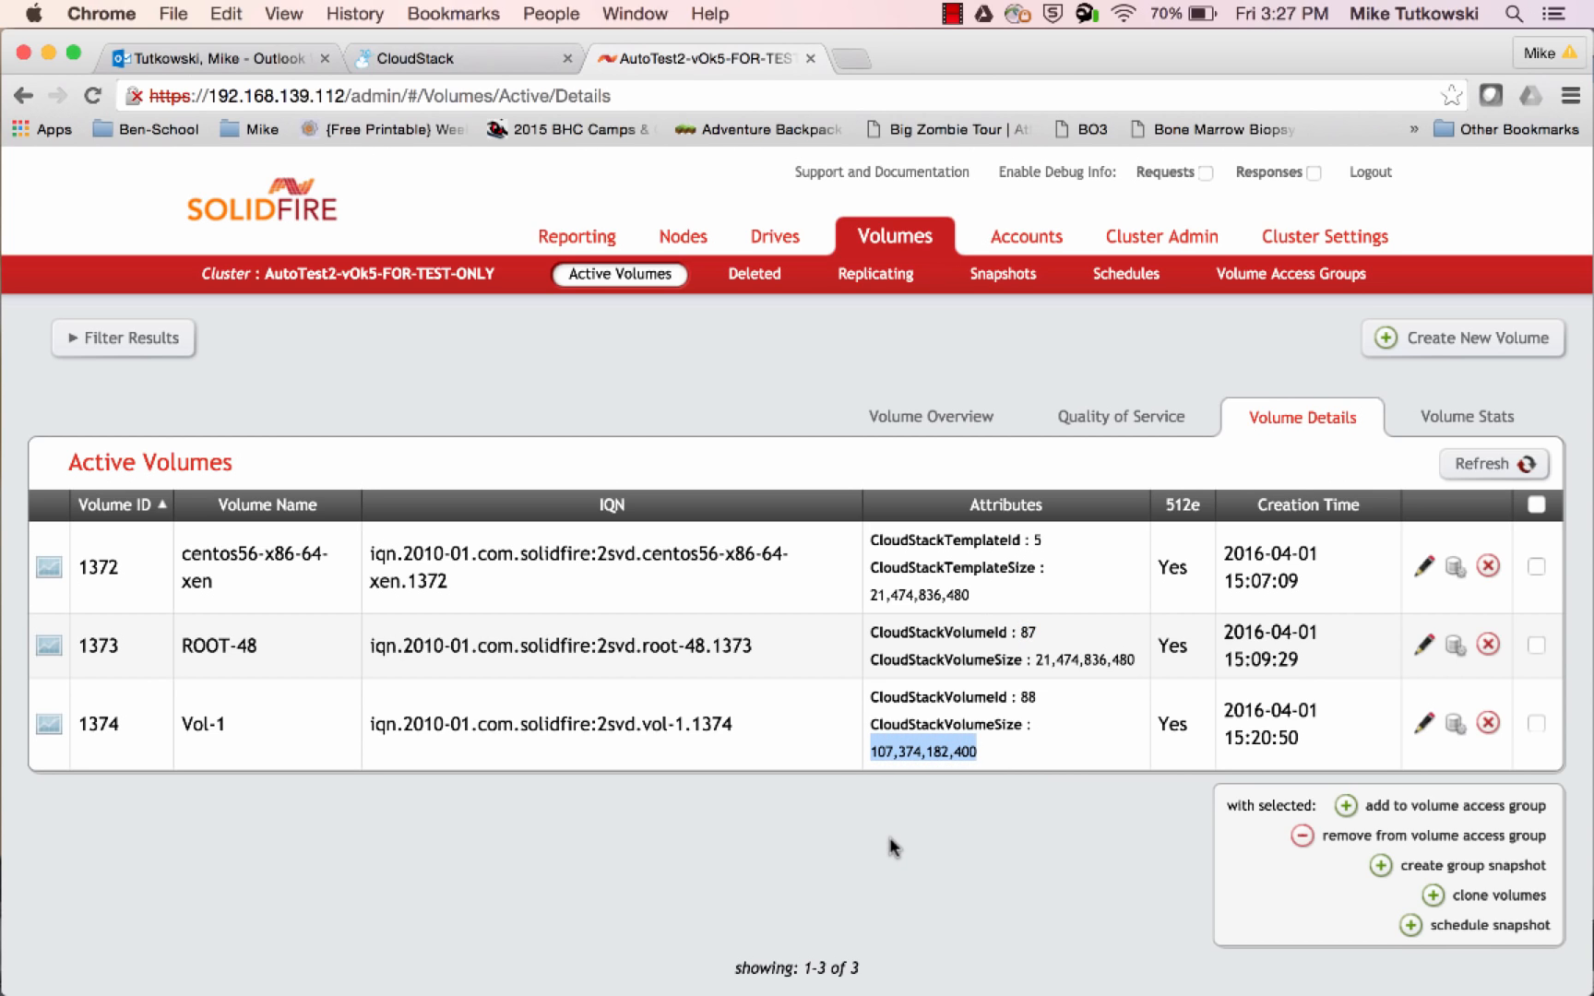
pyautogui.doubleClick(1027, 698)
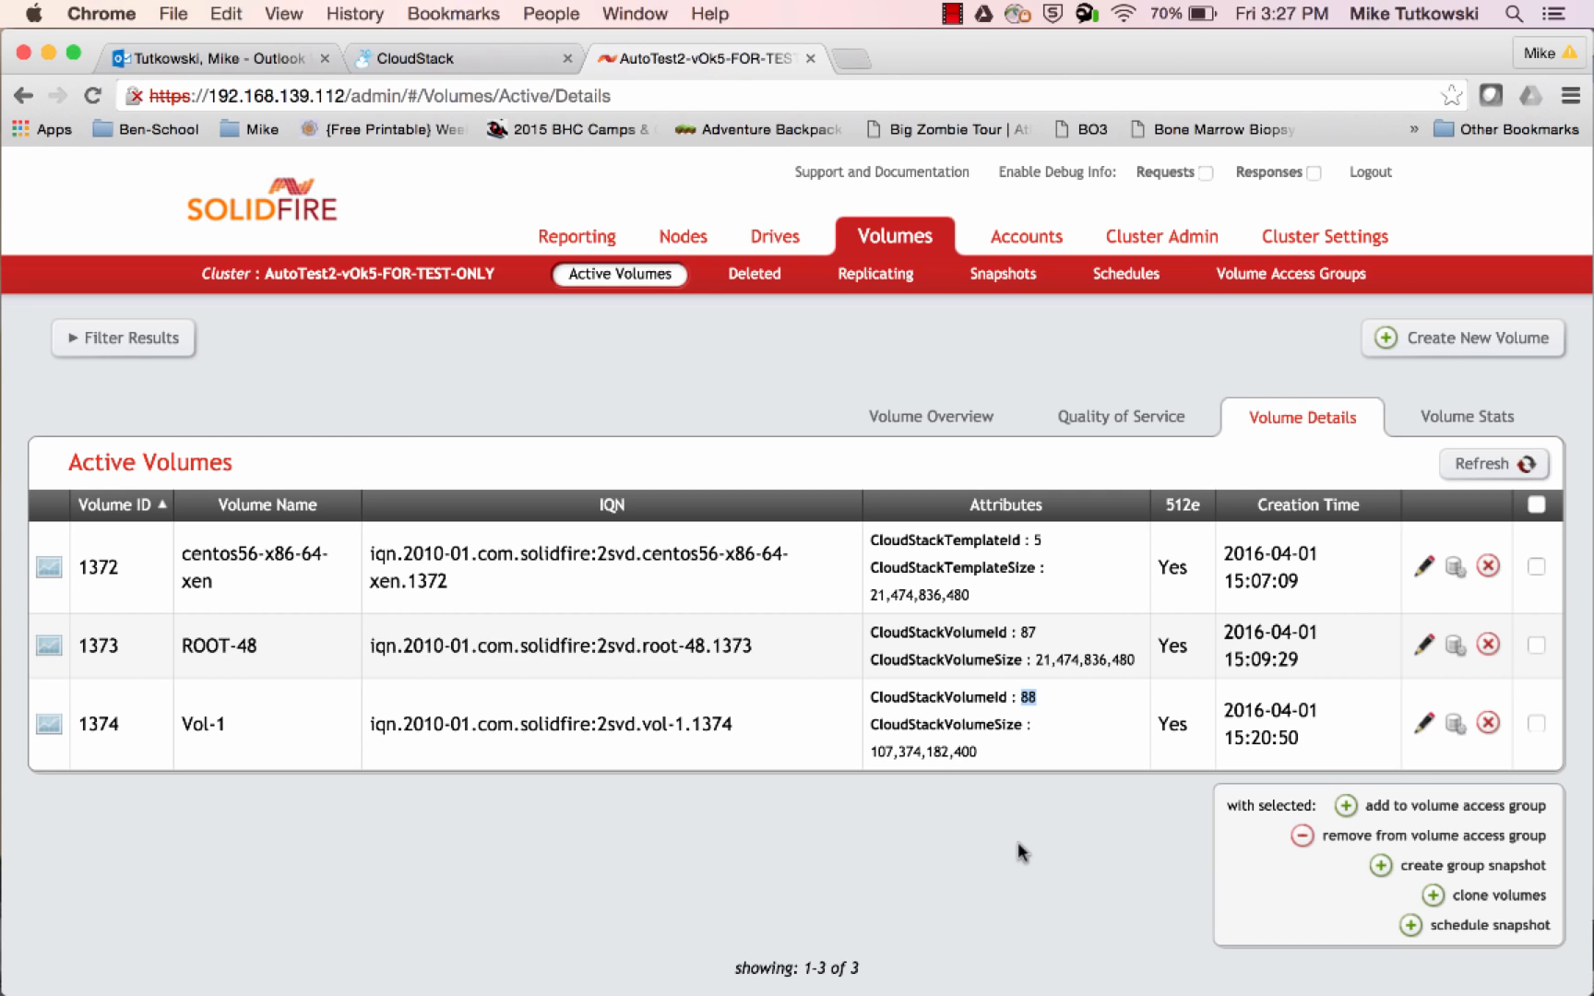
# Check Vol-1's attachment in CloudStack, then switch to XenCenter and inspect the virtual disks in the root-48 and vol-1 storage repositories
pyautogui.click(452, 58)
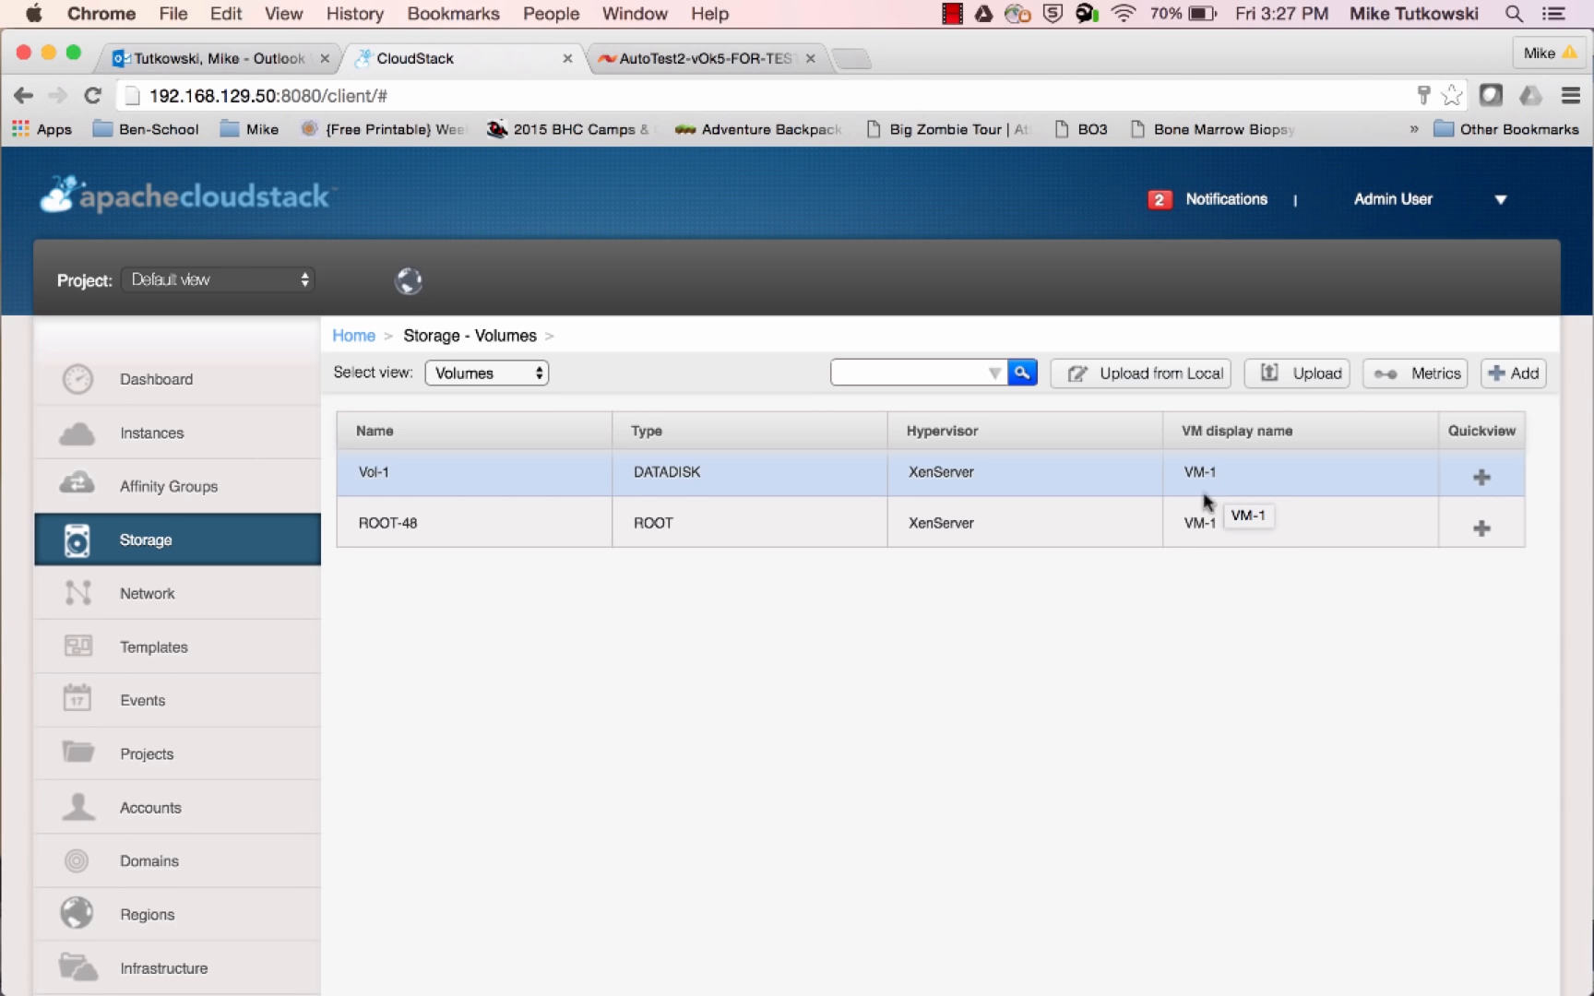
pyautogui.moveTo(4, 738)
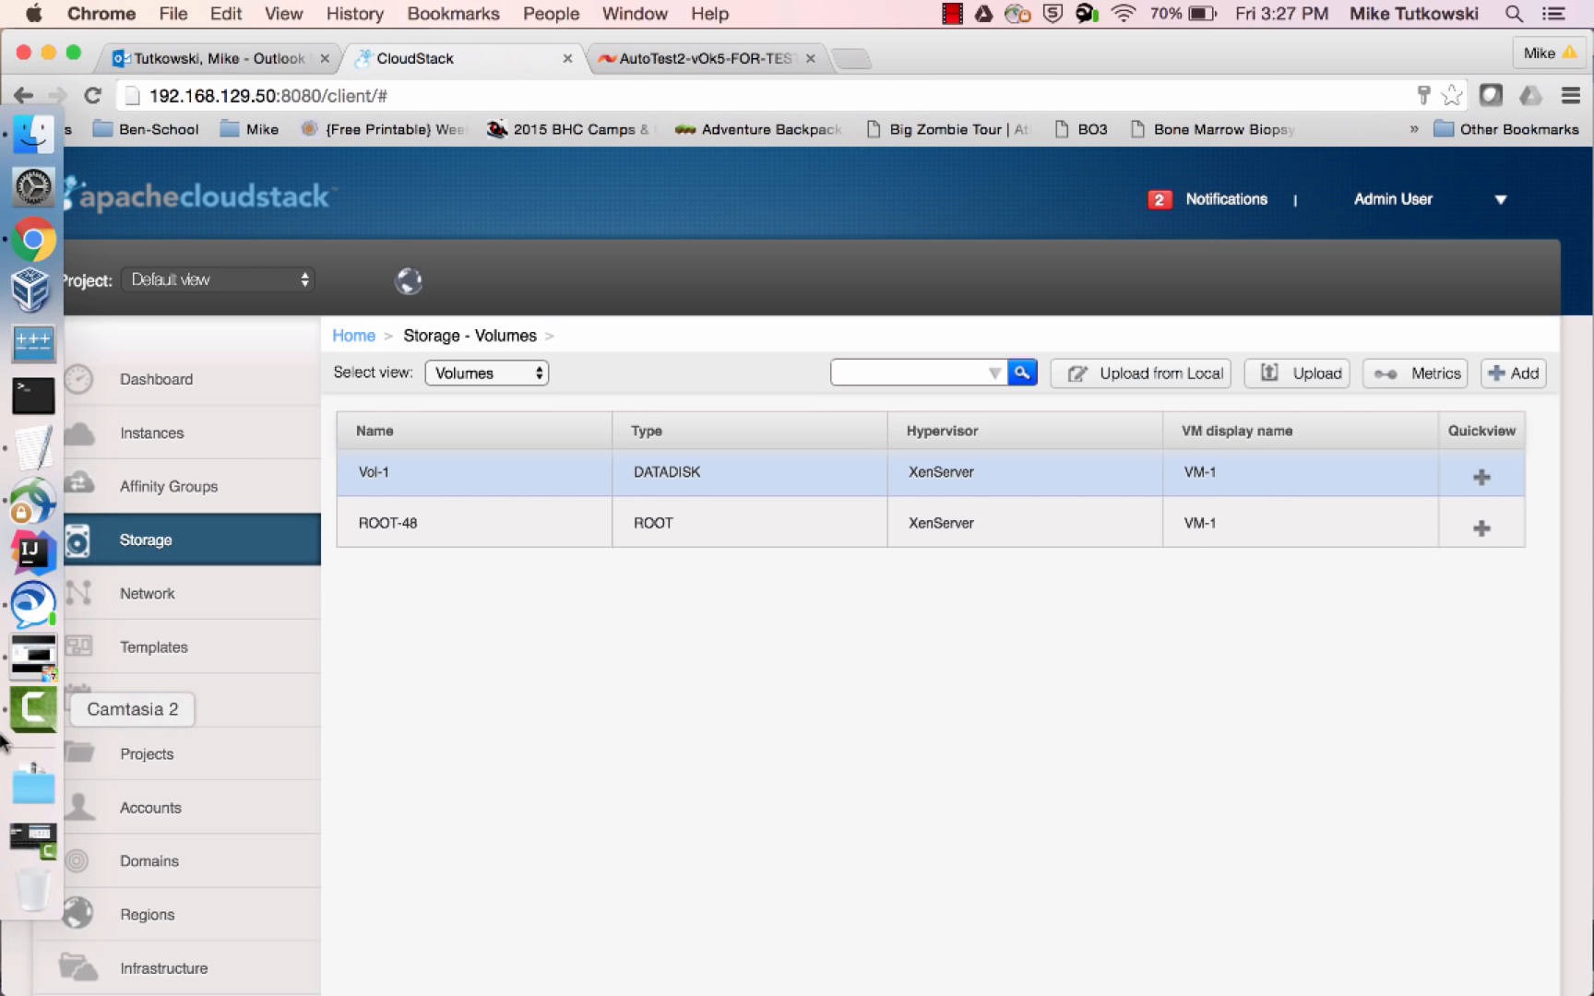
pyautogui.click(35, 673)
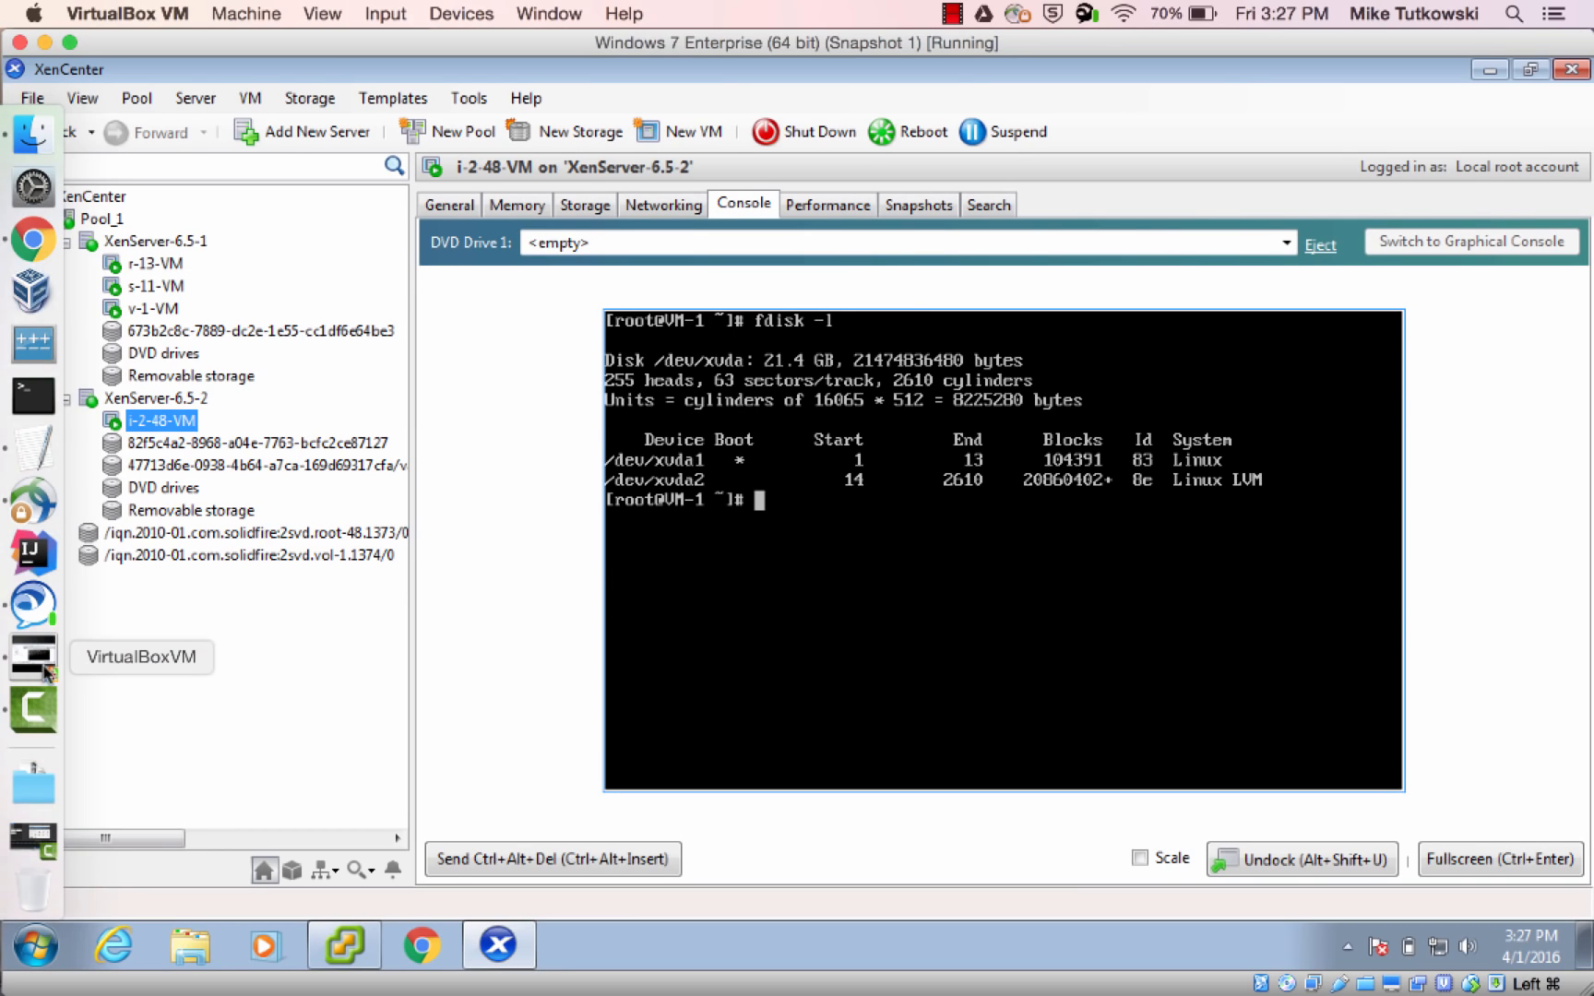
pyautogui.click(304, 532)
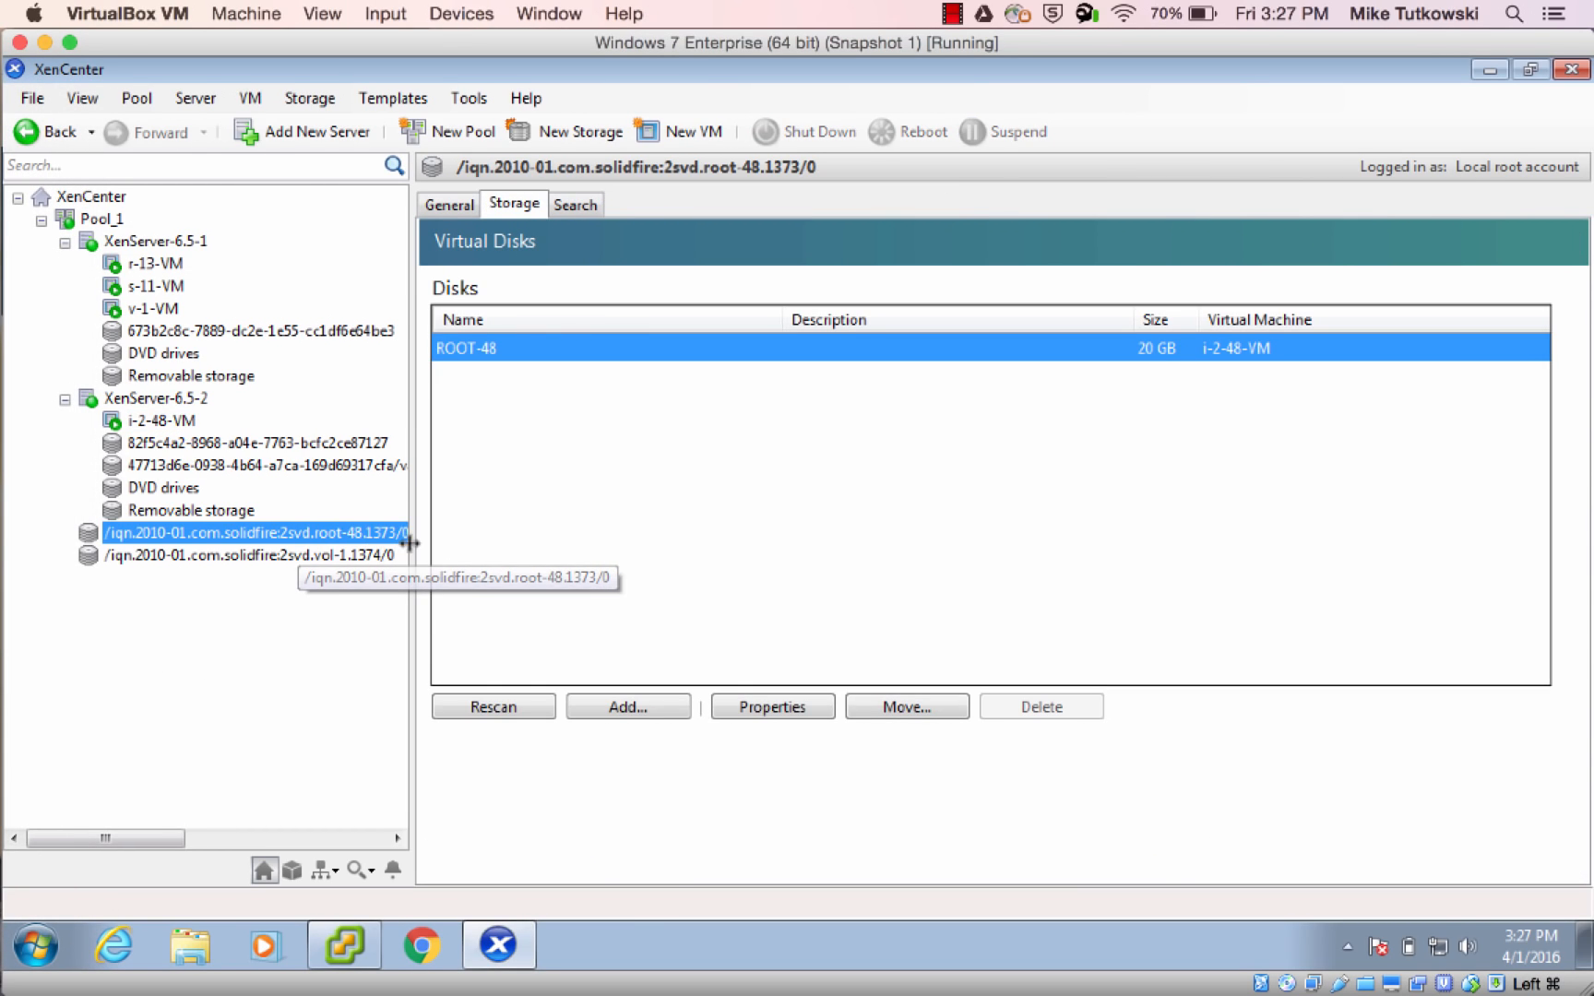
pyautogui.moveTo(413, 552); pyautogui.dragTo(426, 554)
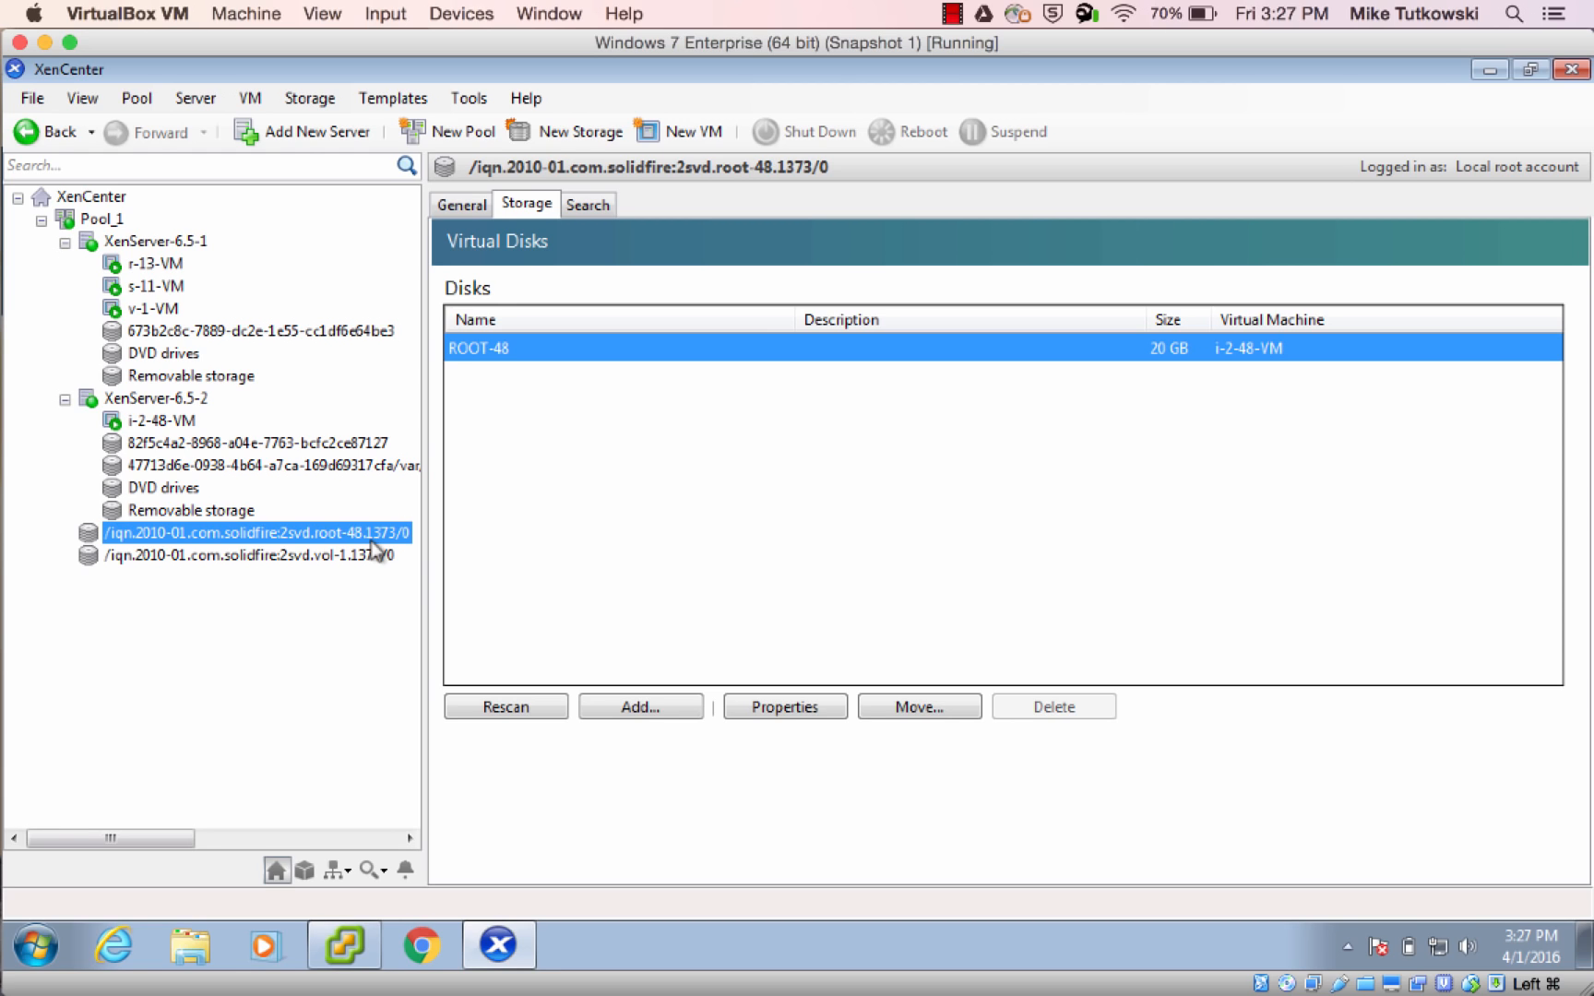
pyautogui.click(367, 554)
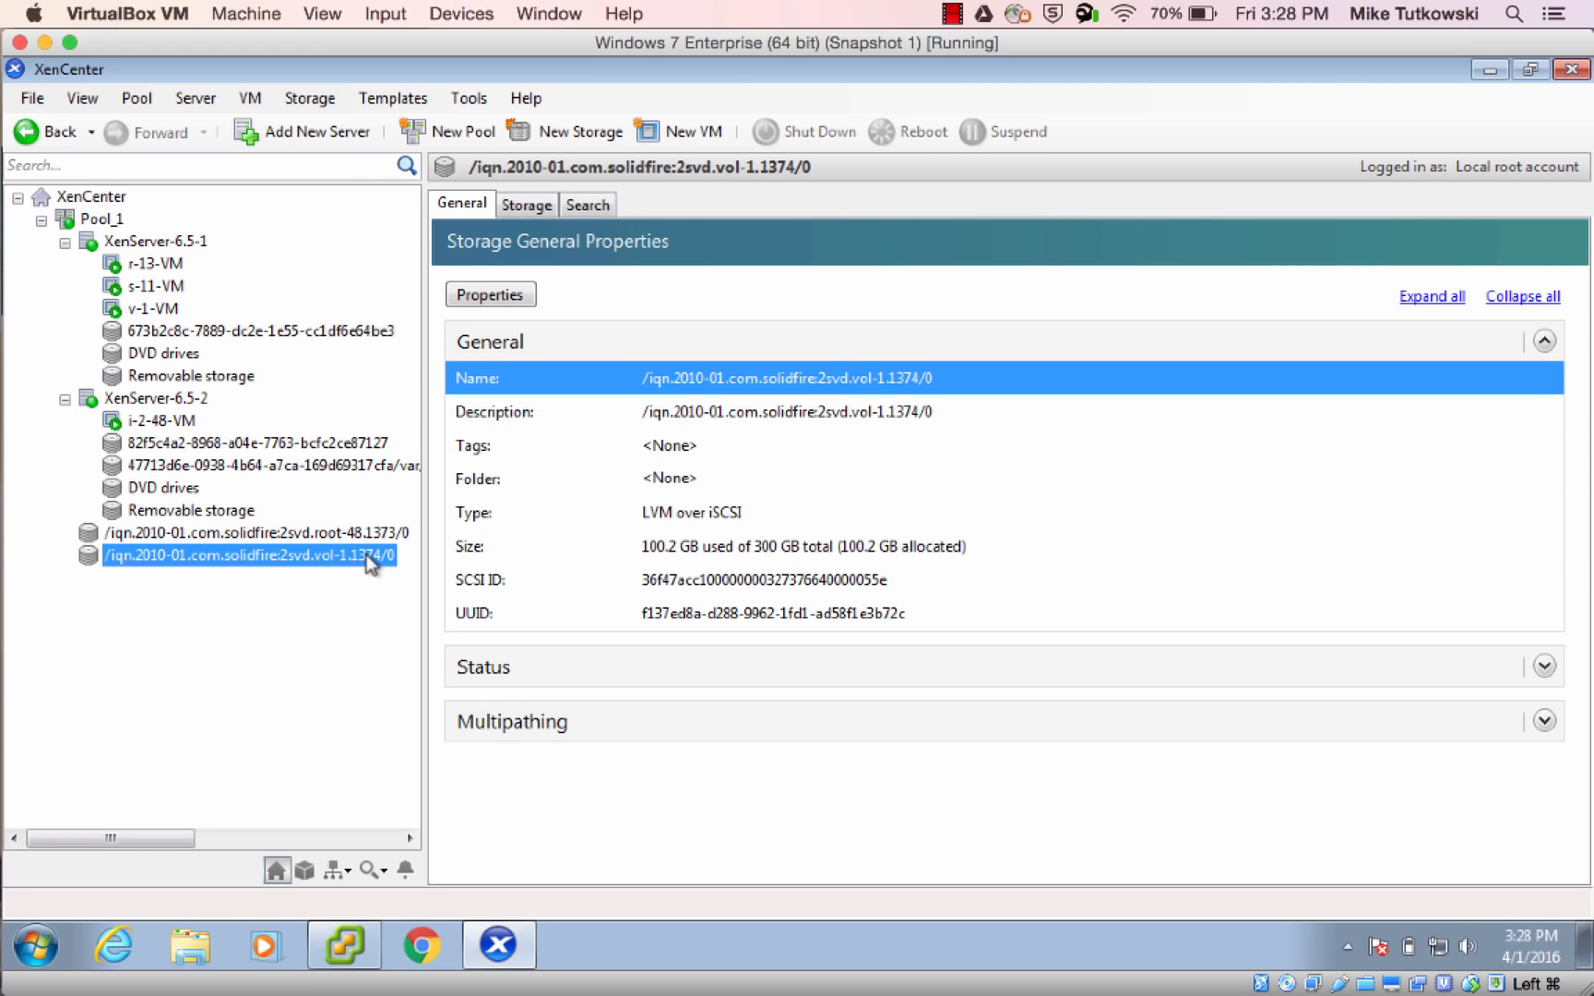
pyautogui.click(526, 207)
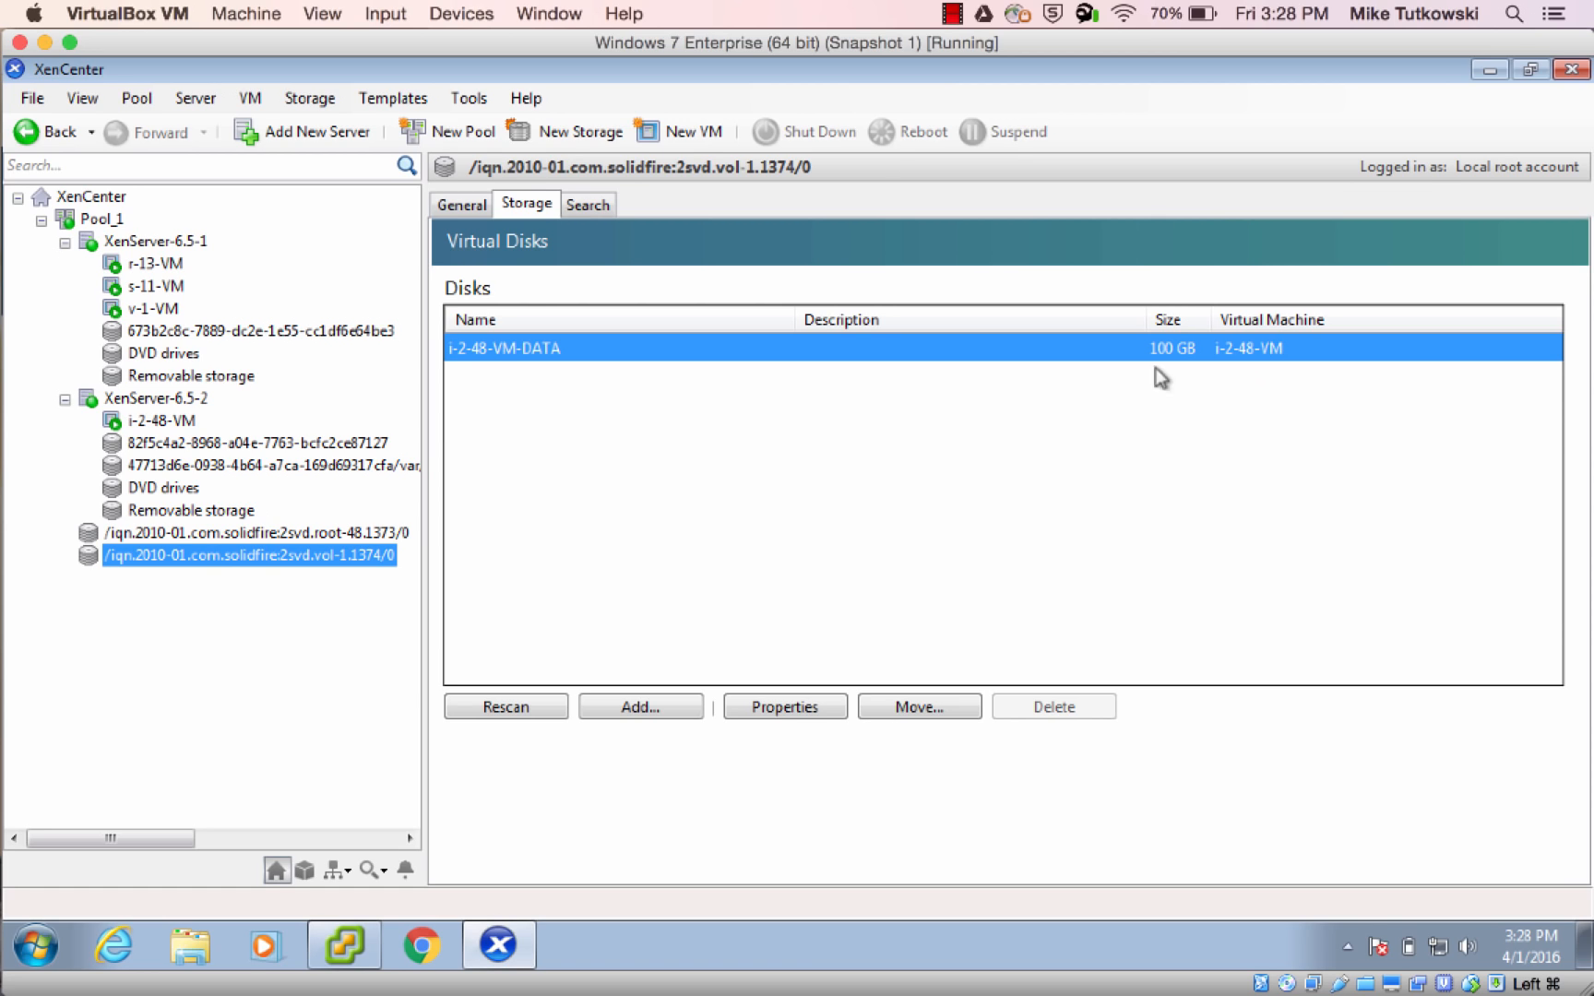
# Examine the storage repositories and sizes of i-2-48-VM's root and data disks, and return to the vol-1 storage repository
pyautogui.click(178, 432)
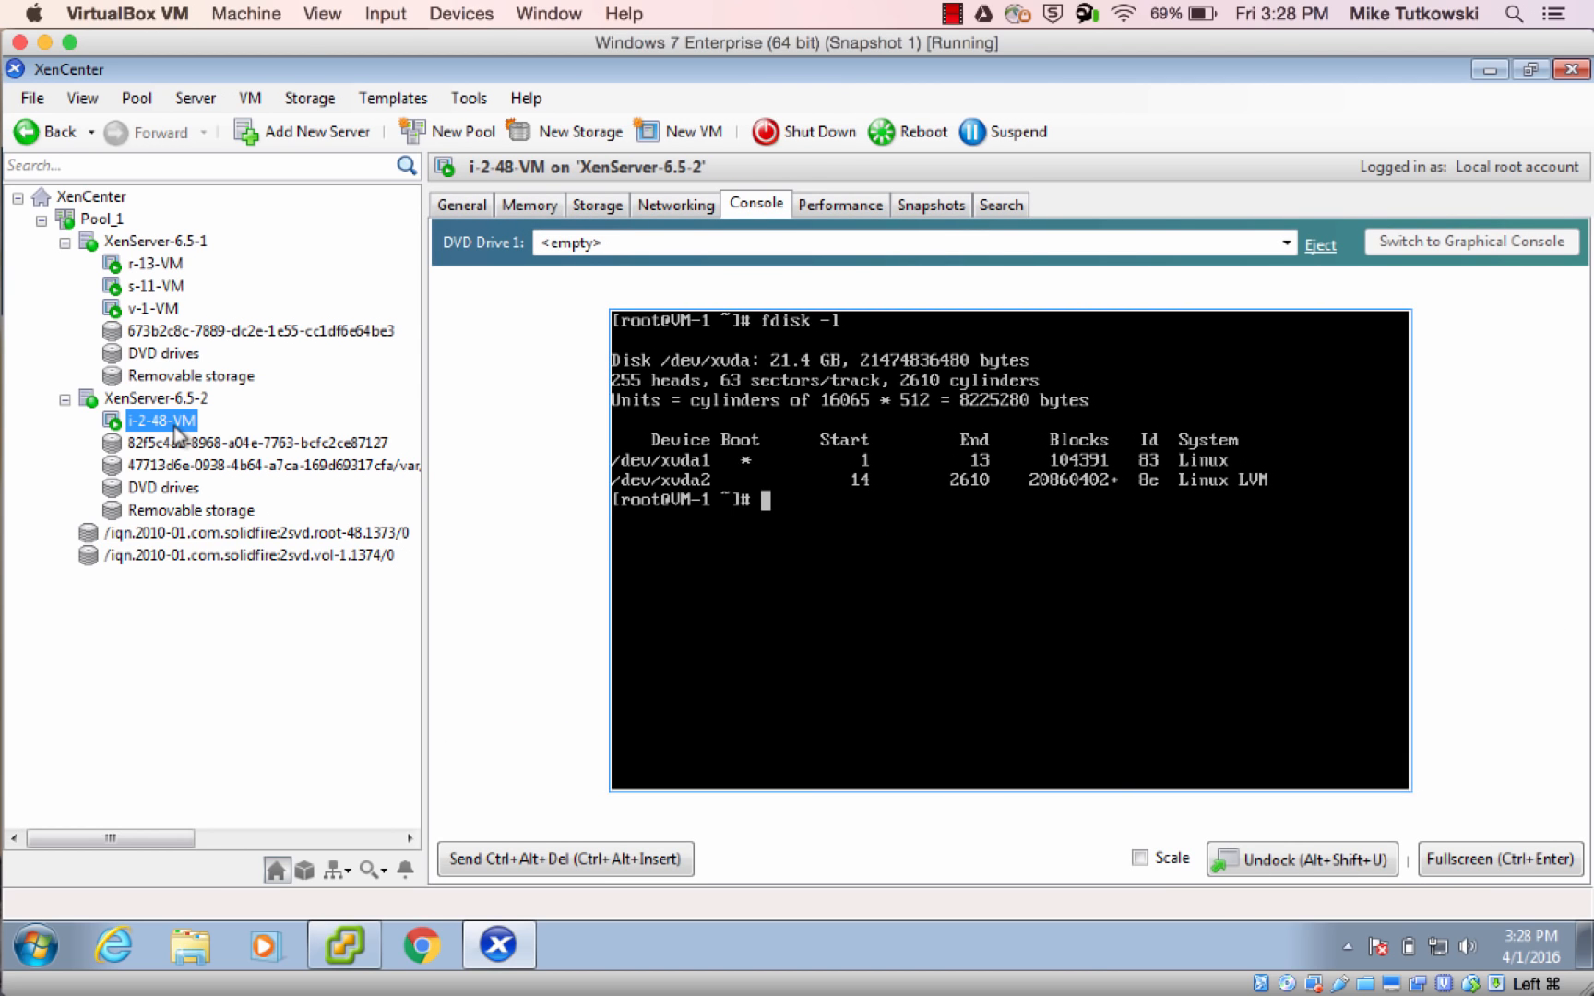
pyautogui.click(599, 205)
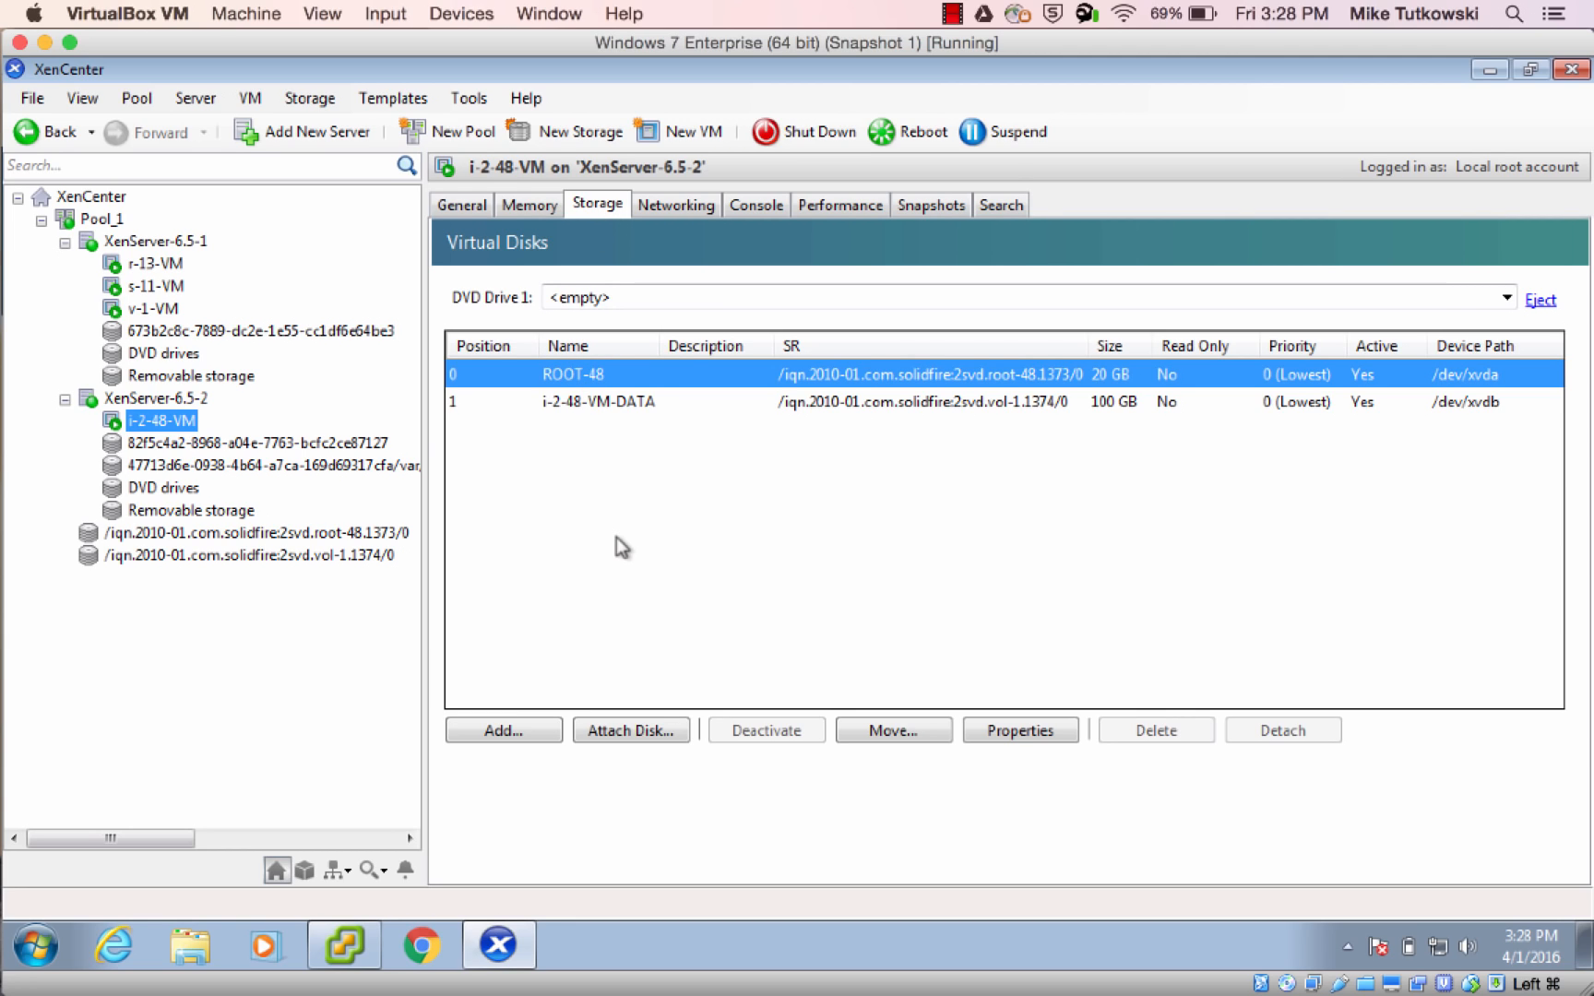
pyautogui.click(597, 411)
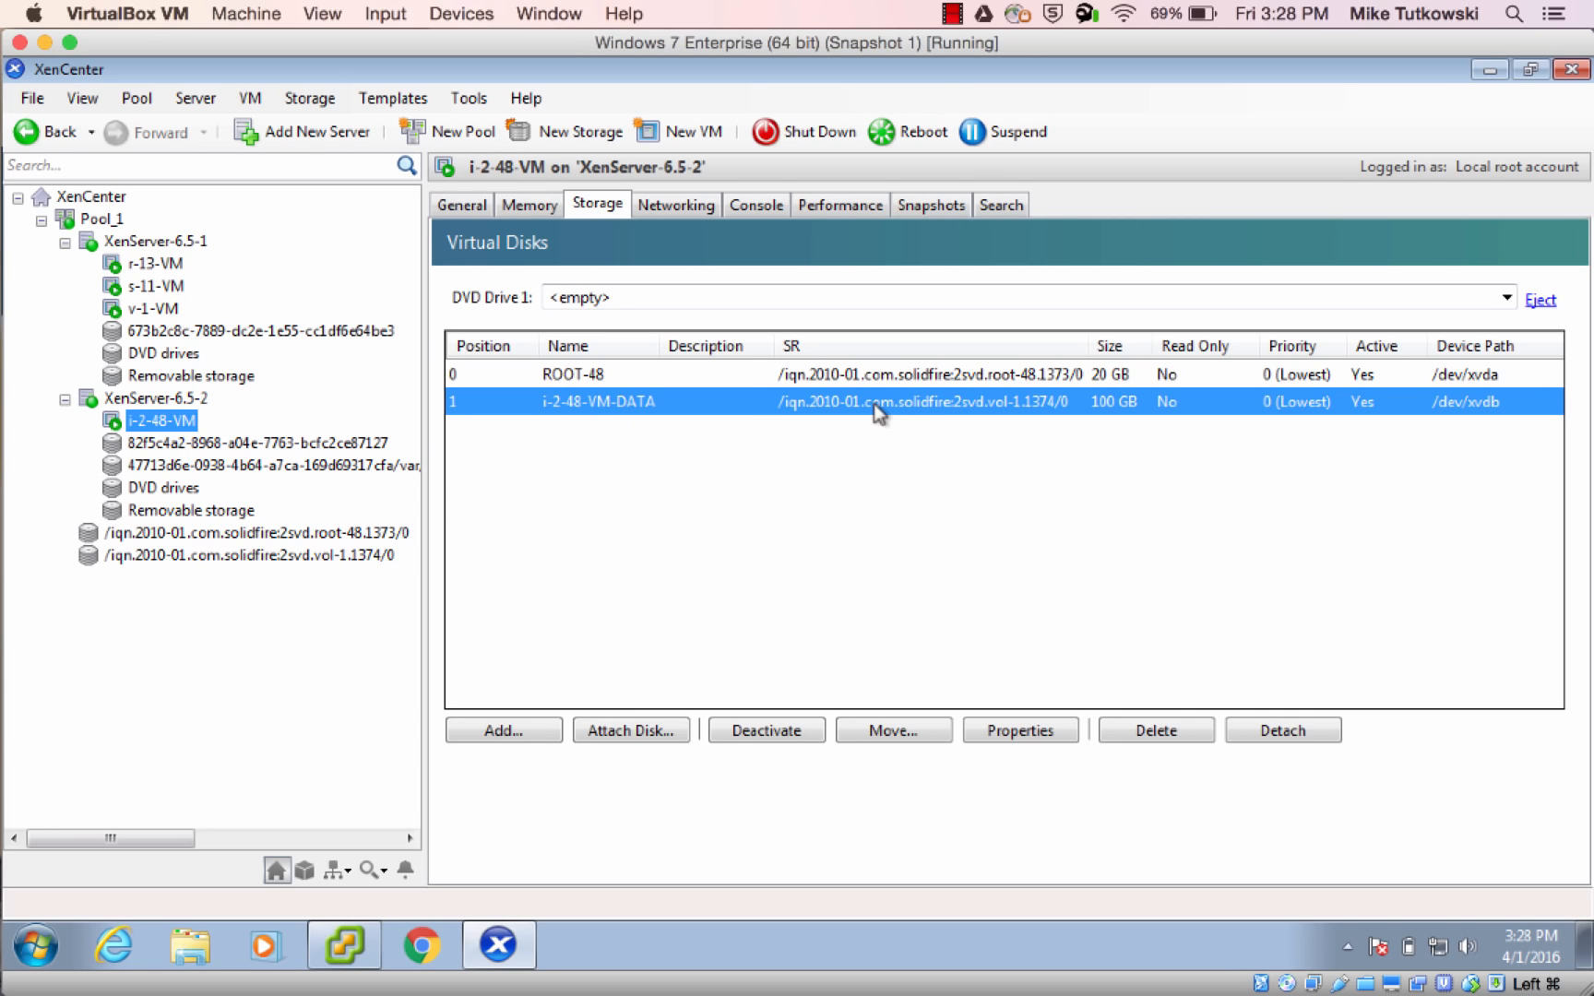
pyautogui.click(1097, 377)
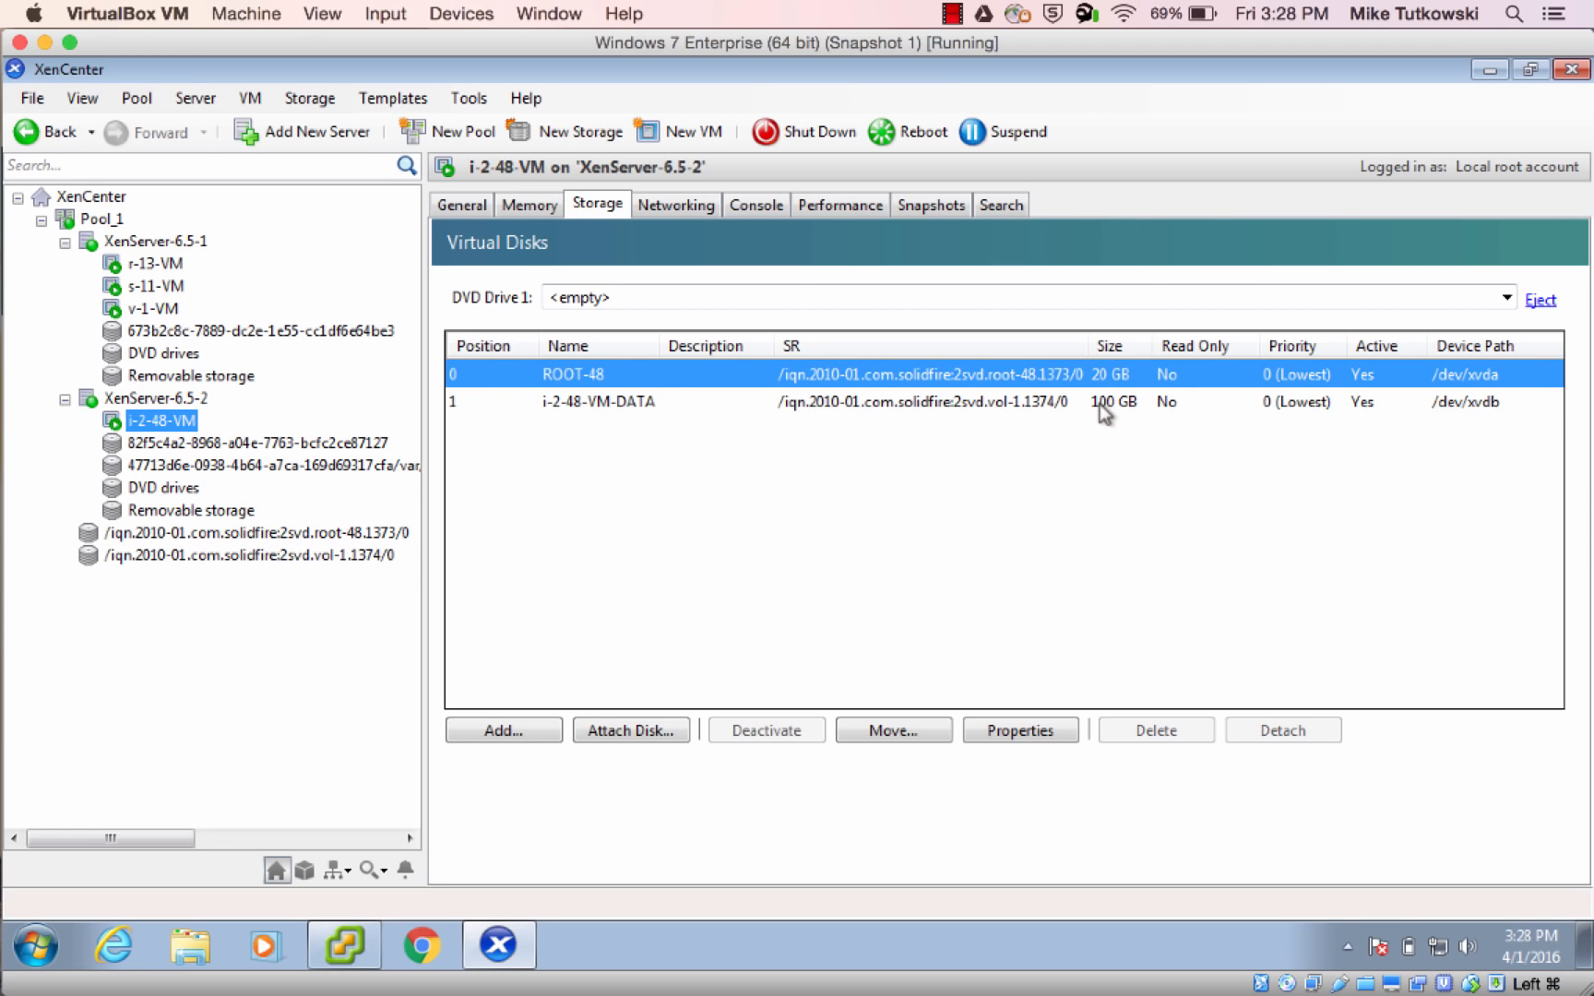
pyautogui.click(1102, 406)
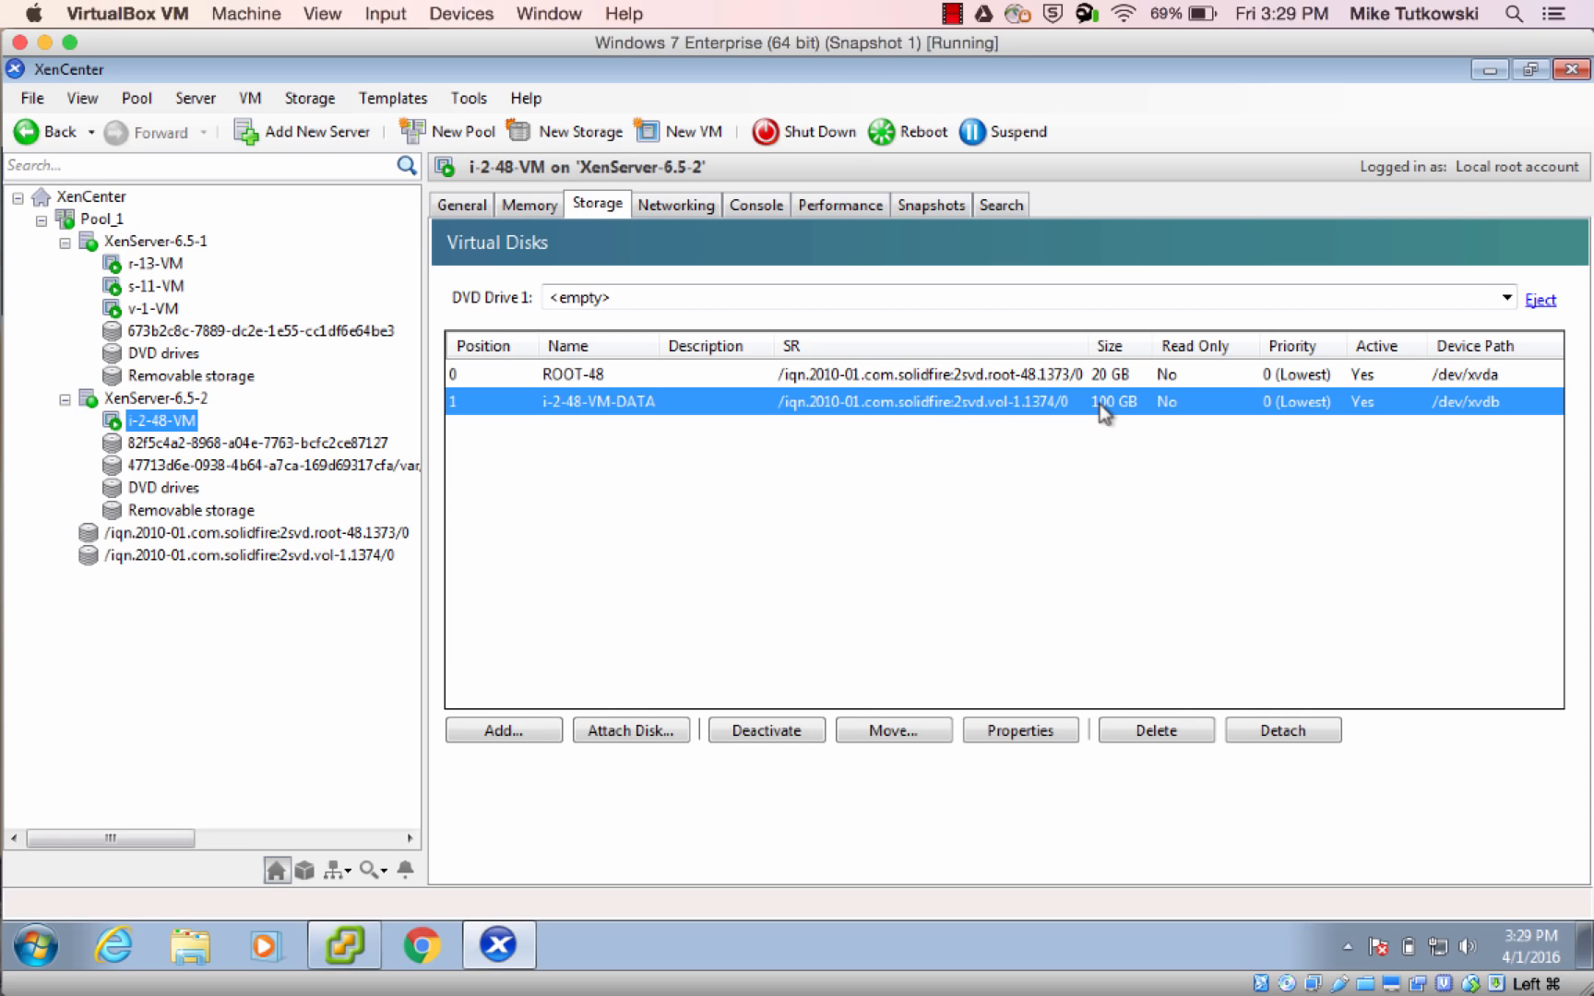
pyautogui.click(370, 556)
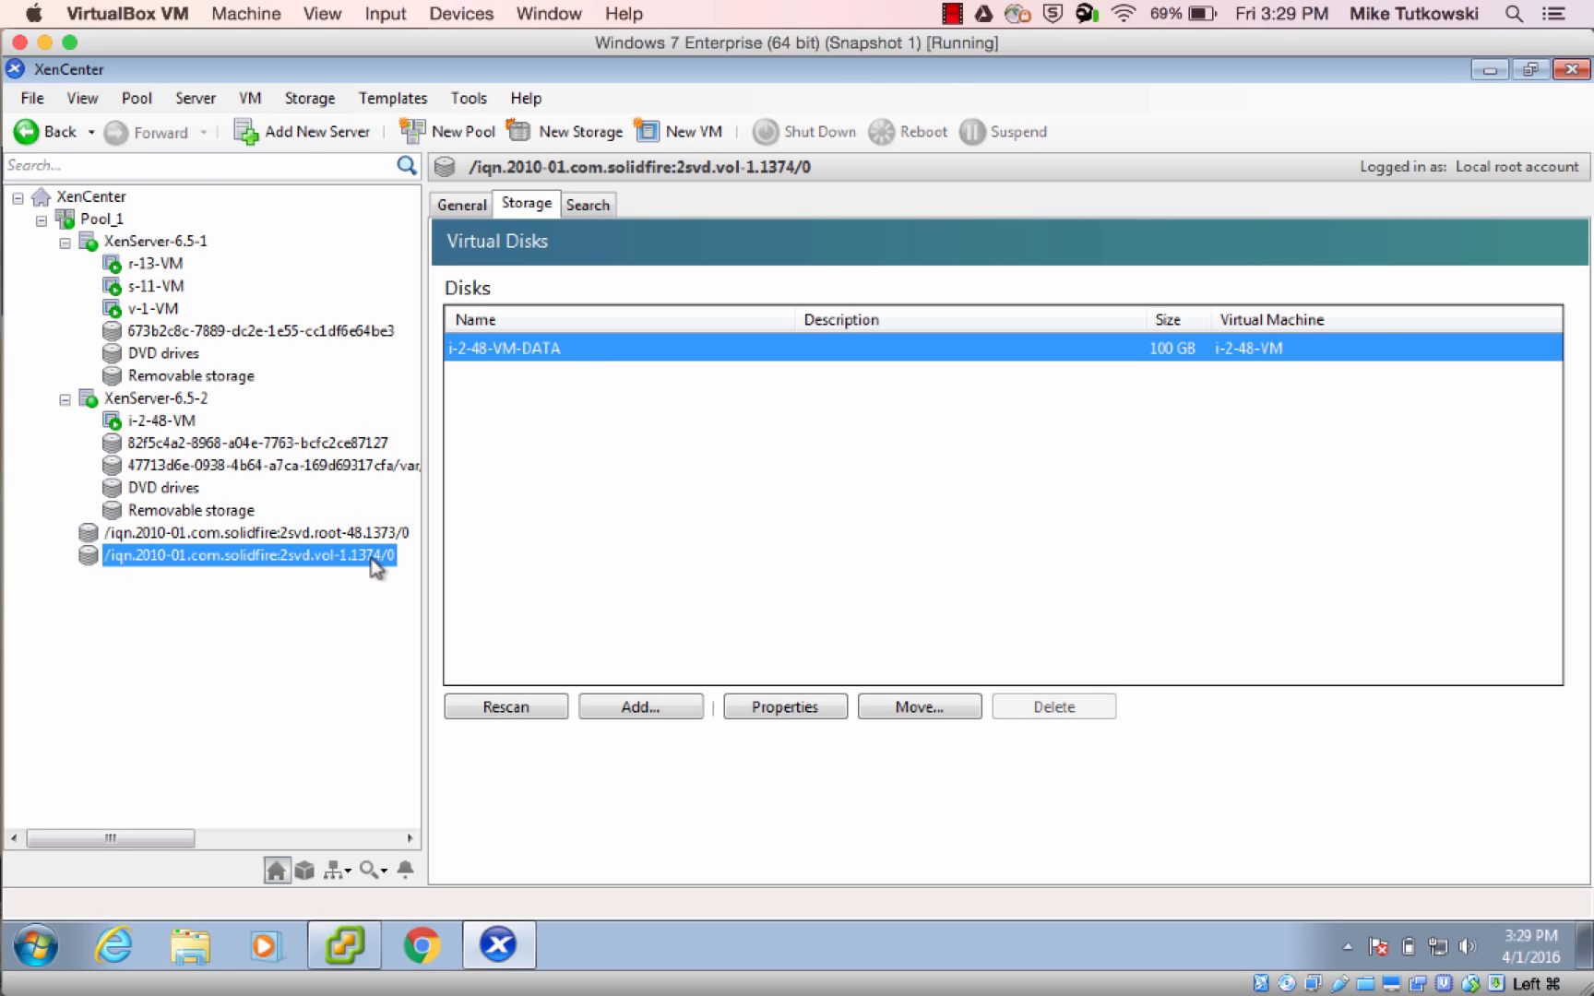
# Check the vol-1 storage repository's general size properties, then switch to SolidFire in Chrome and compare them with Vol-1's total size
pyautogui.click(471, 209)
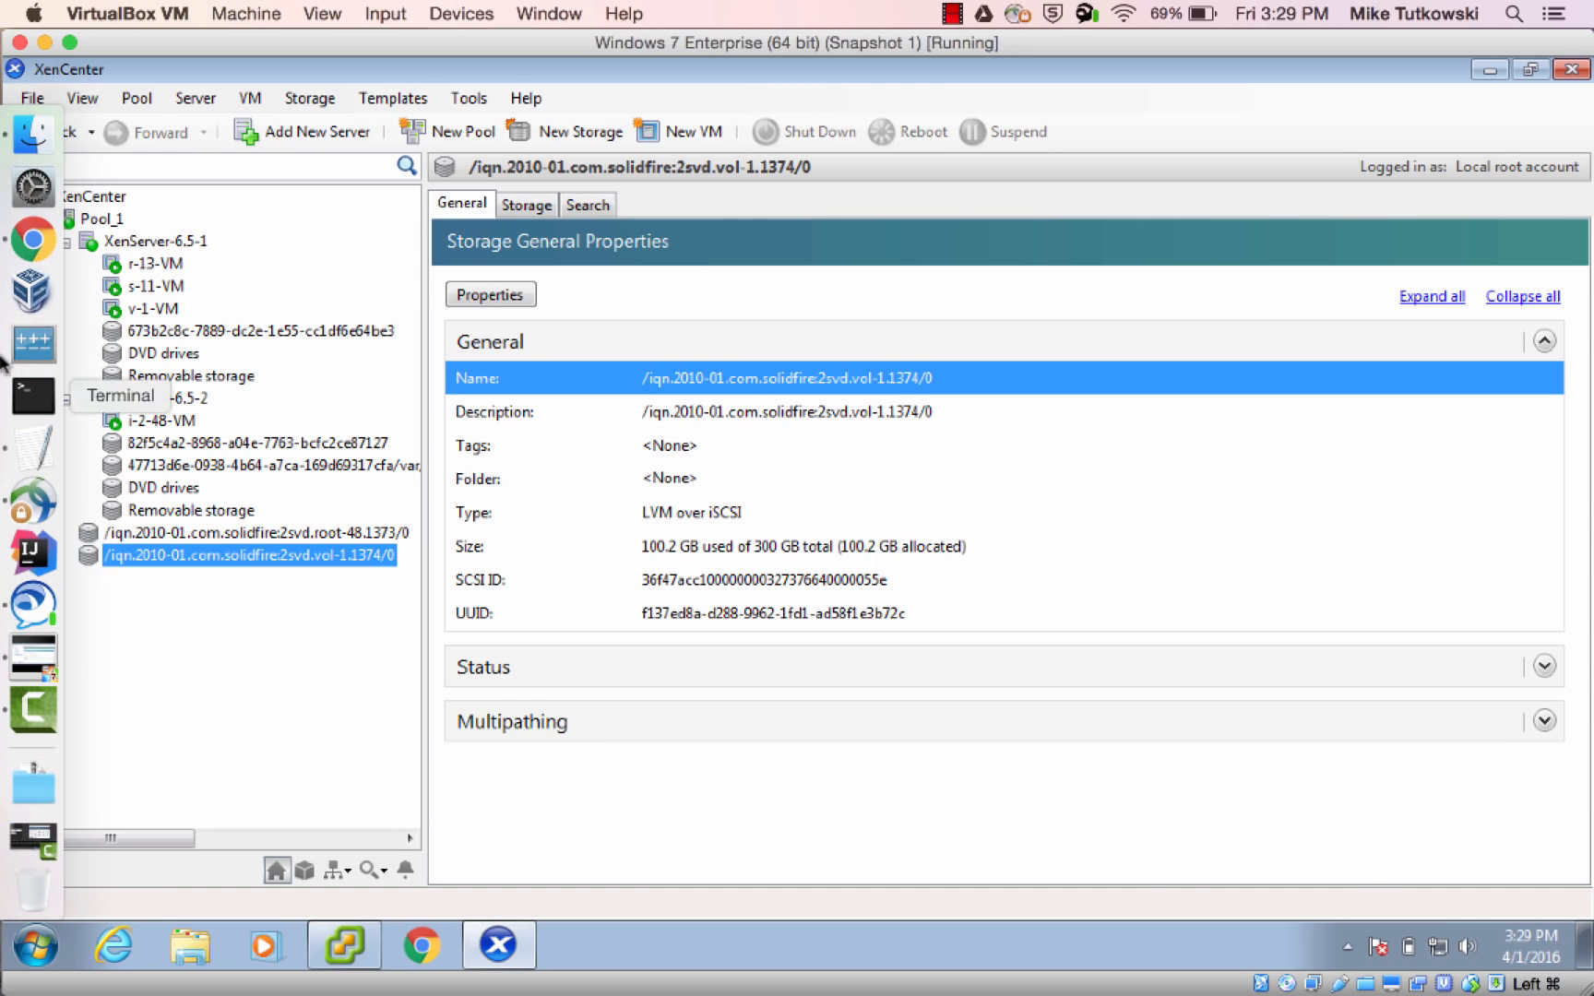
pyautogui.click(32, 245)
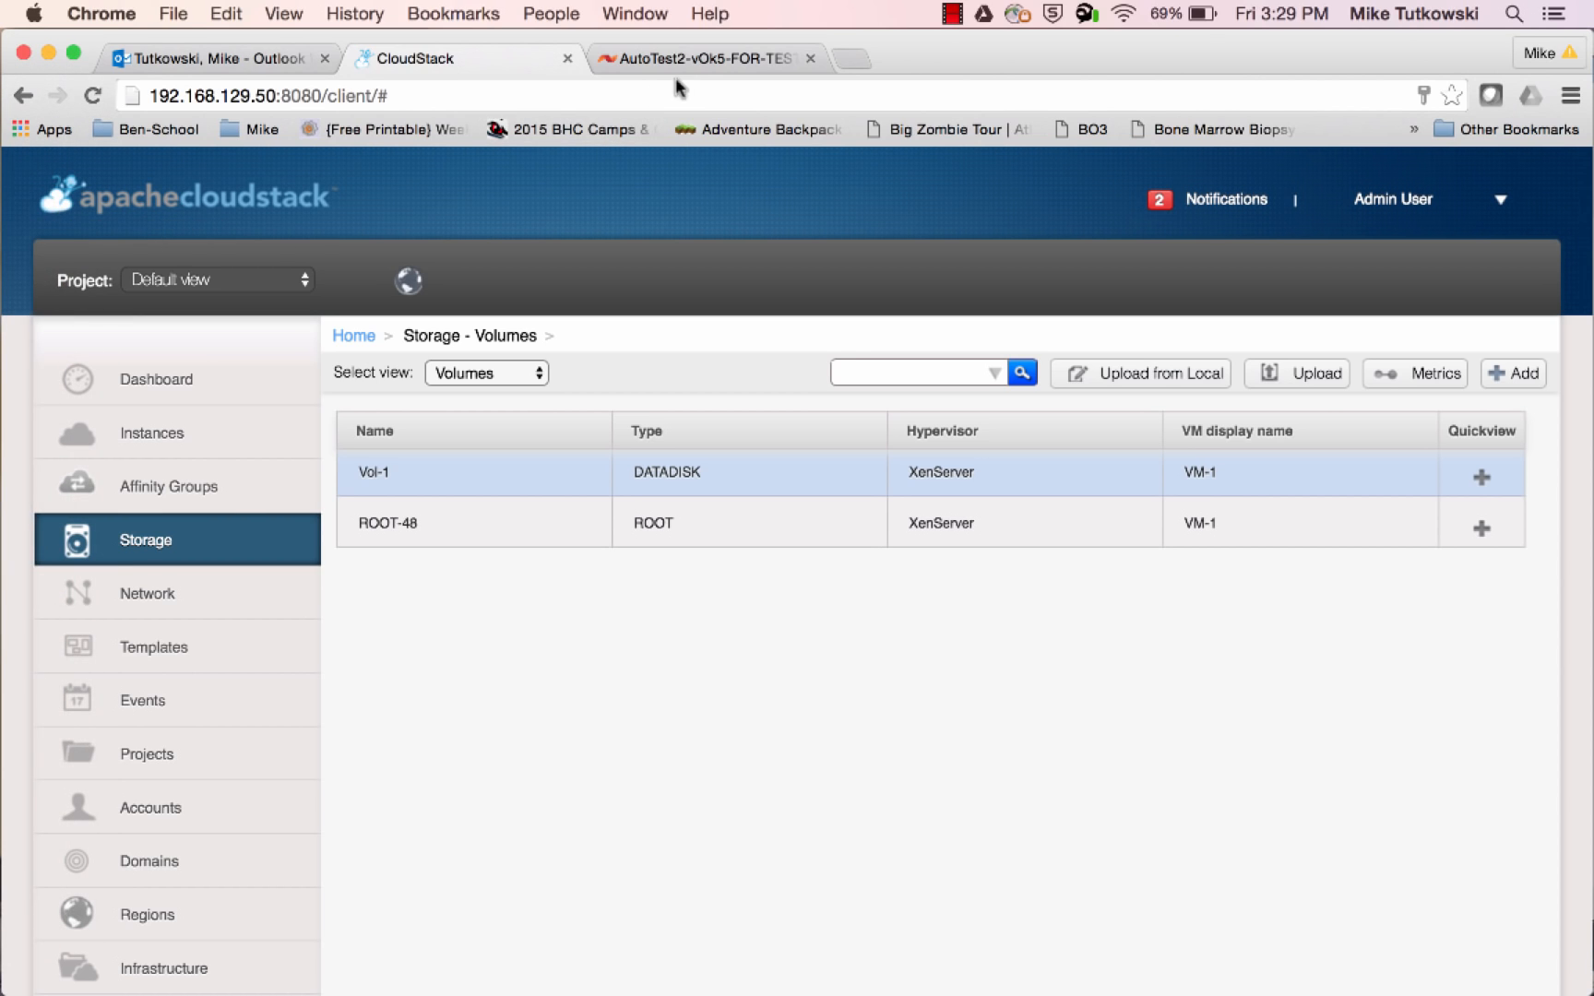
pyautogui.click(687, 60)
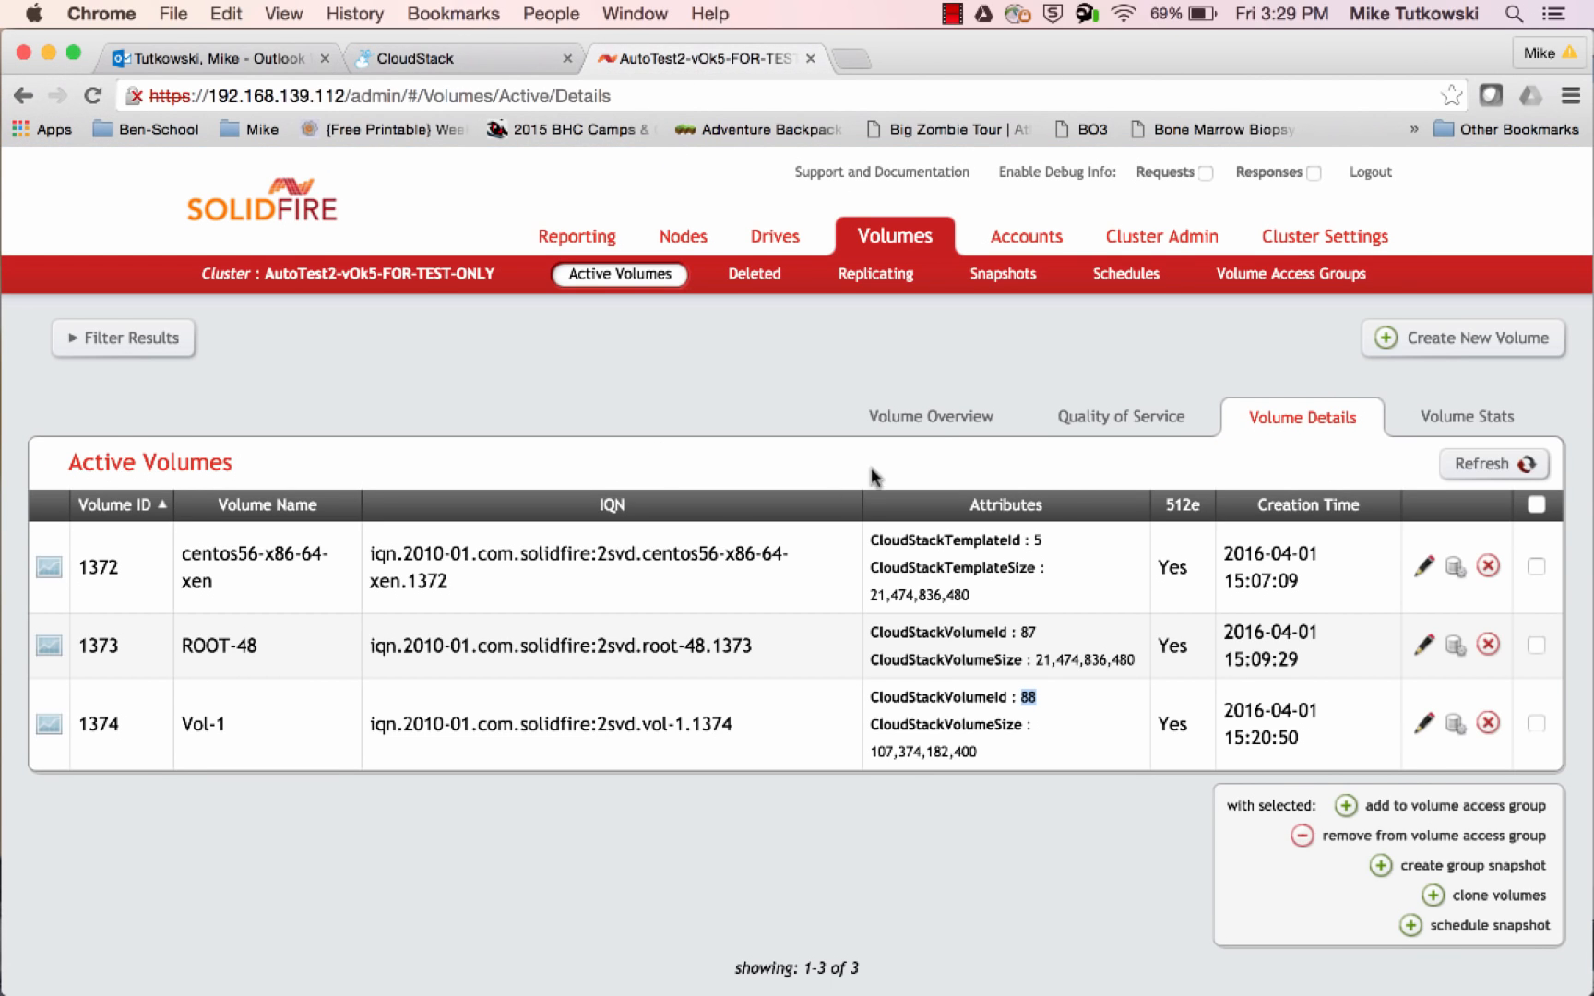
pyautogui.click(959, 417)
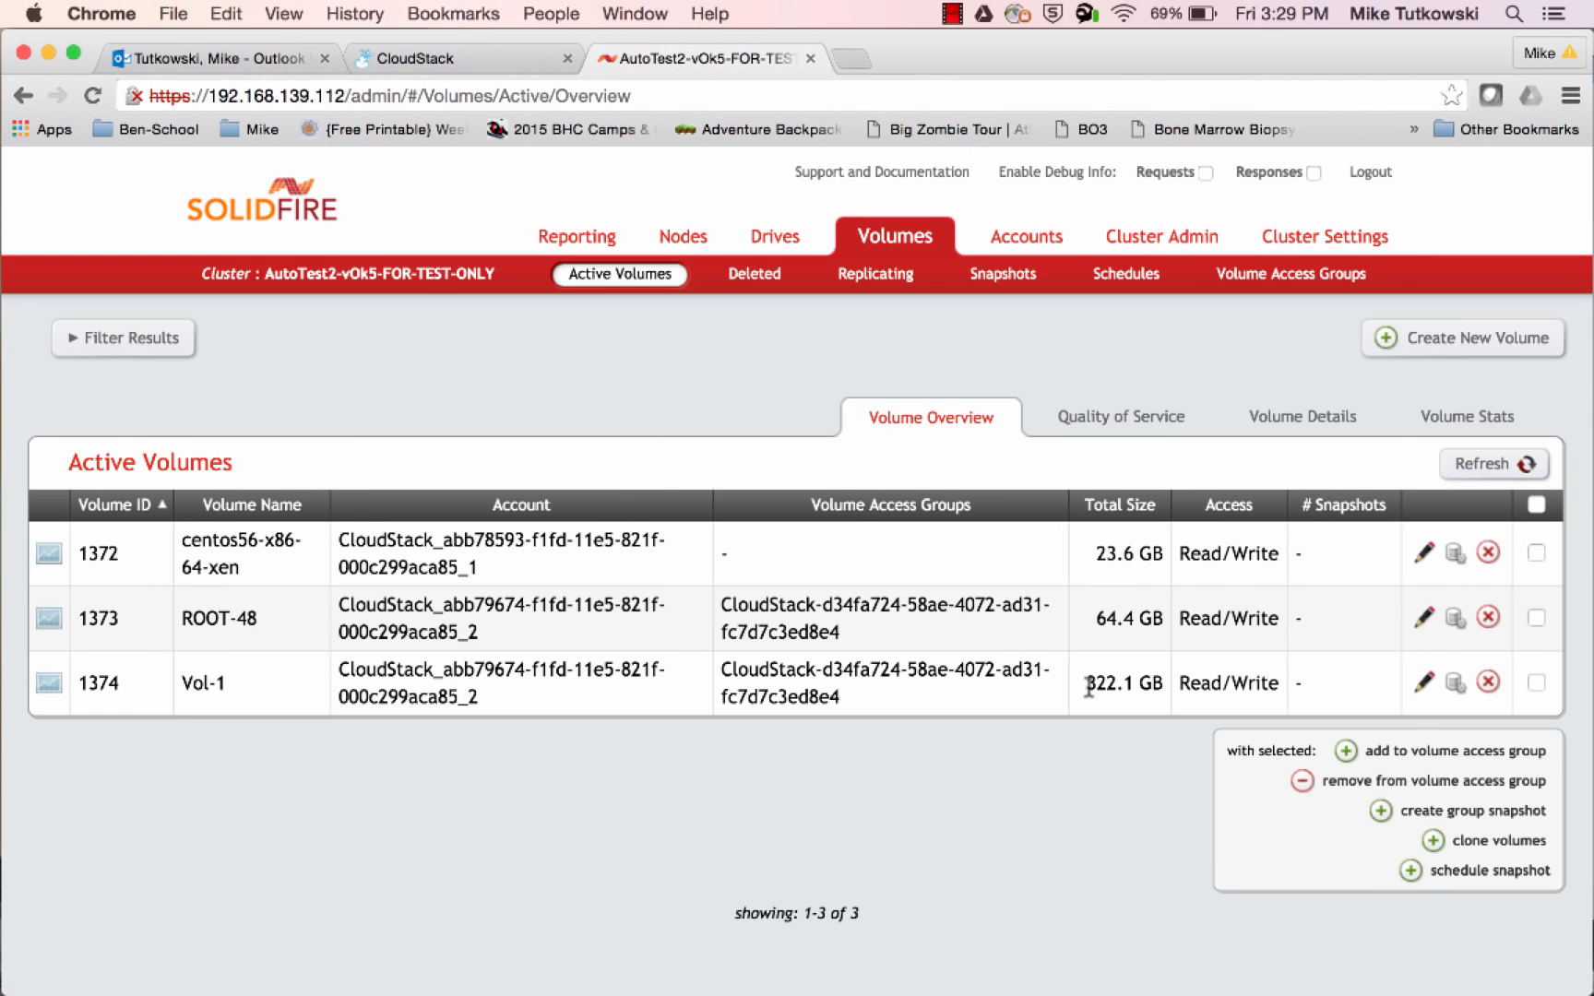
pyautogui.moveTo(1089, 684); pyautogui.dragTo(1166, 687)
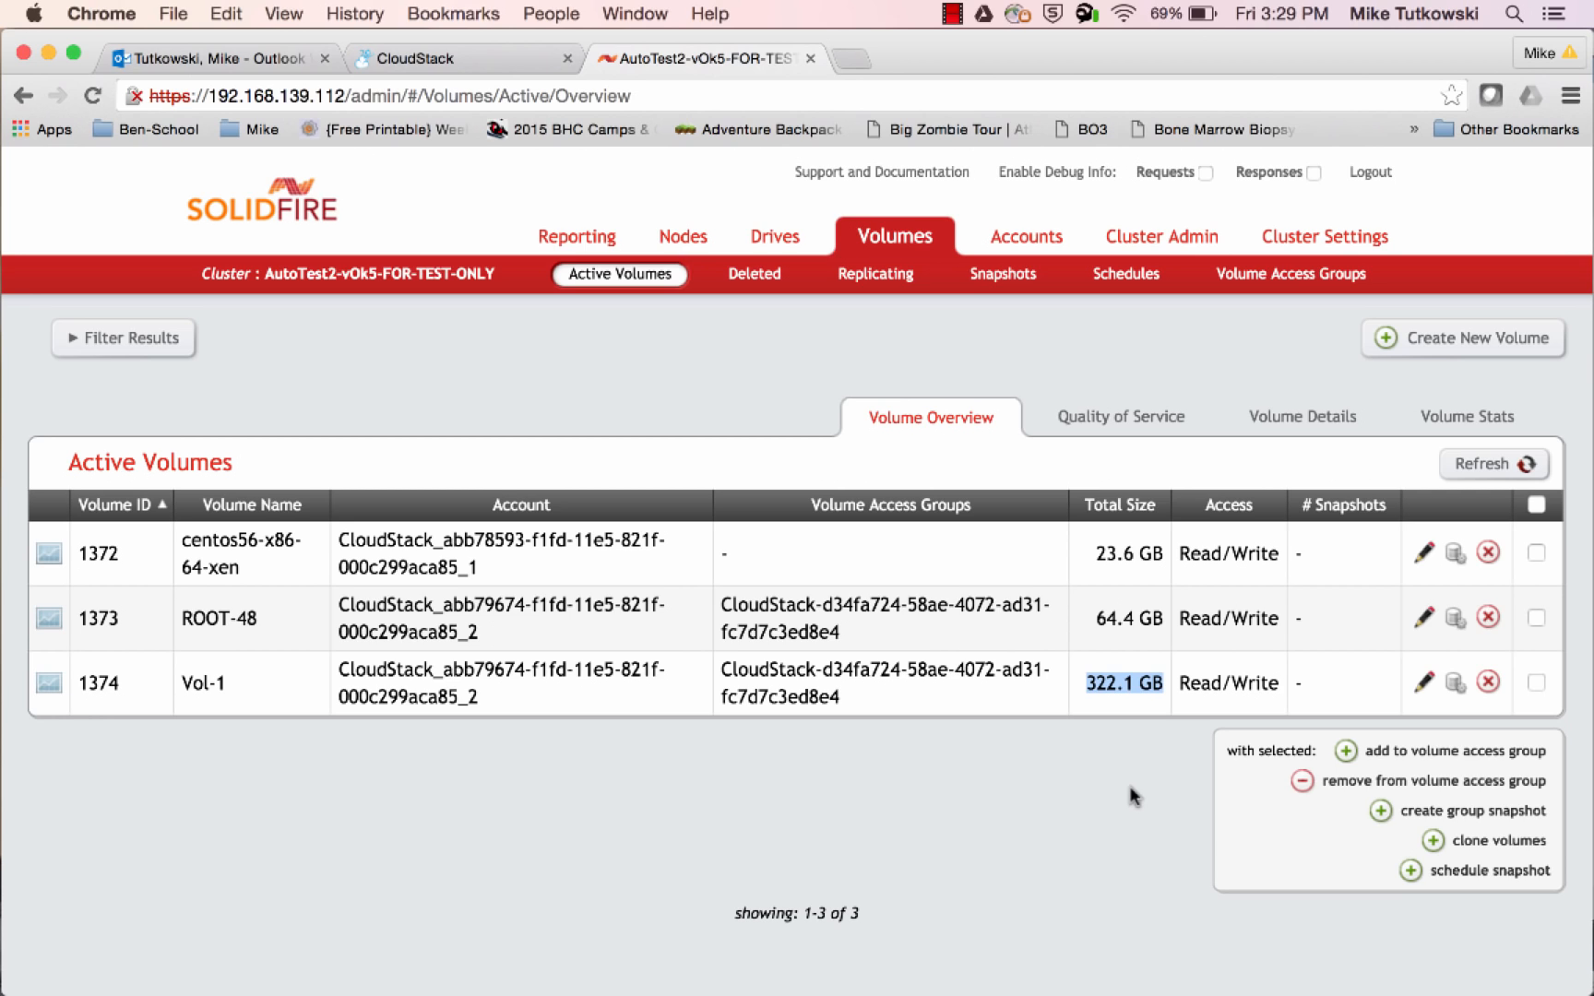
# Switch to XenCenter, open i-2-48-VM's console, clear the screen and list the disks with fdisk -l
pyautogui.moveTo(5, 789)
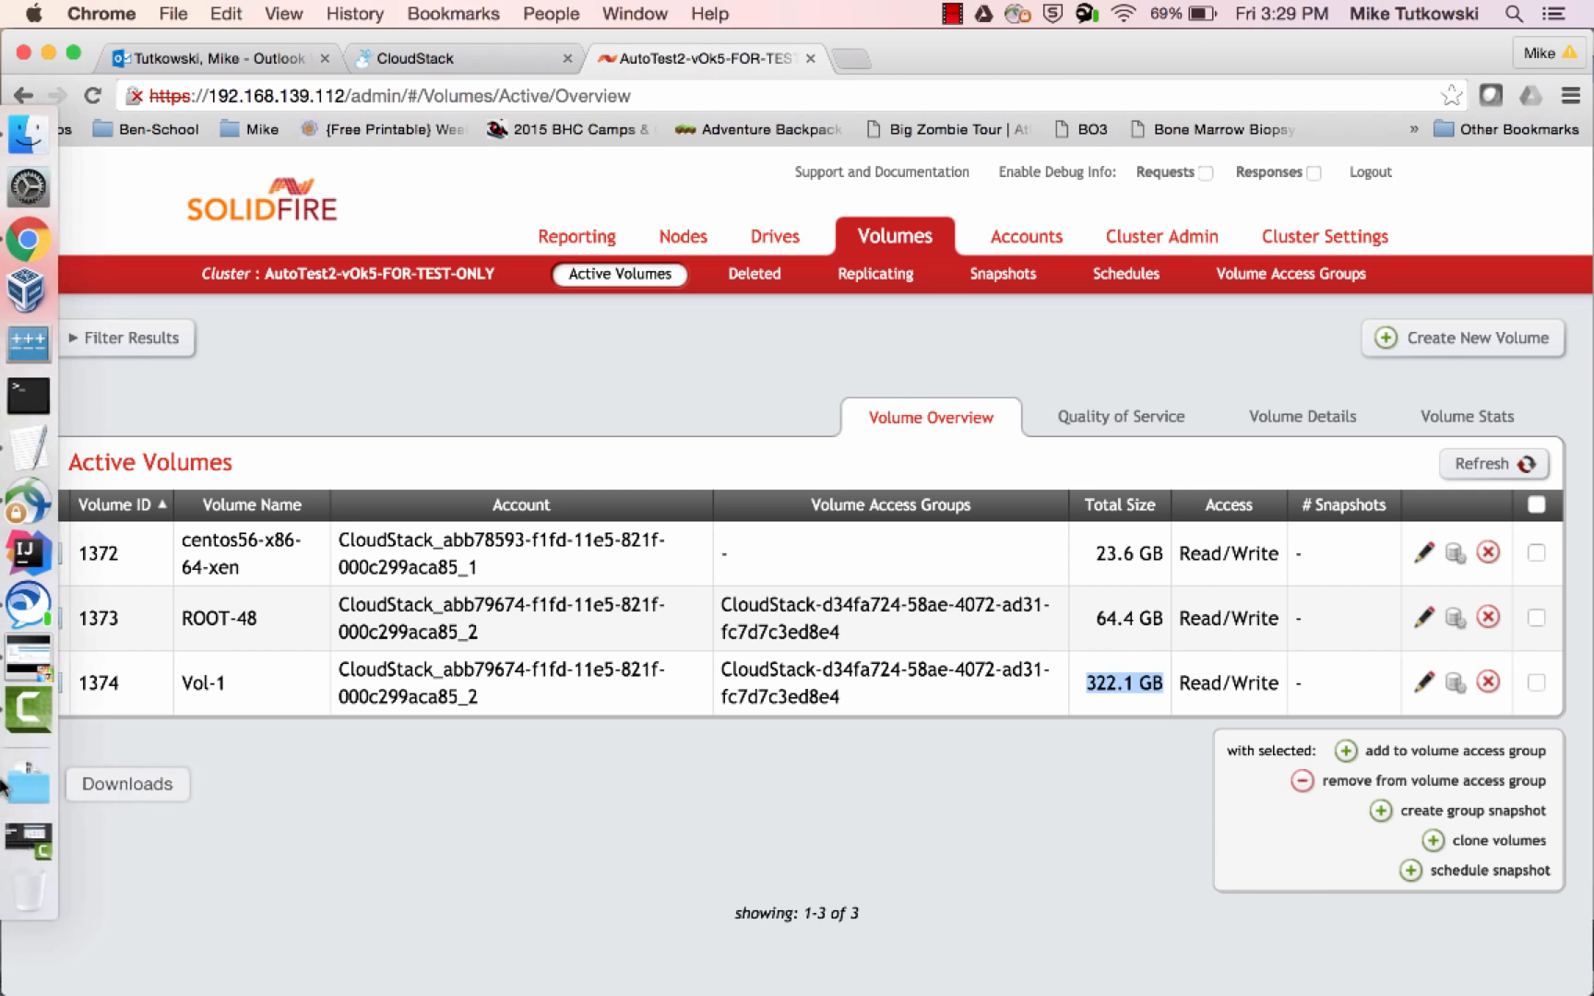
pyautogui.click(43, 675)
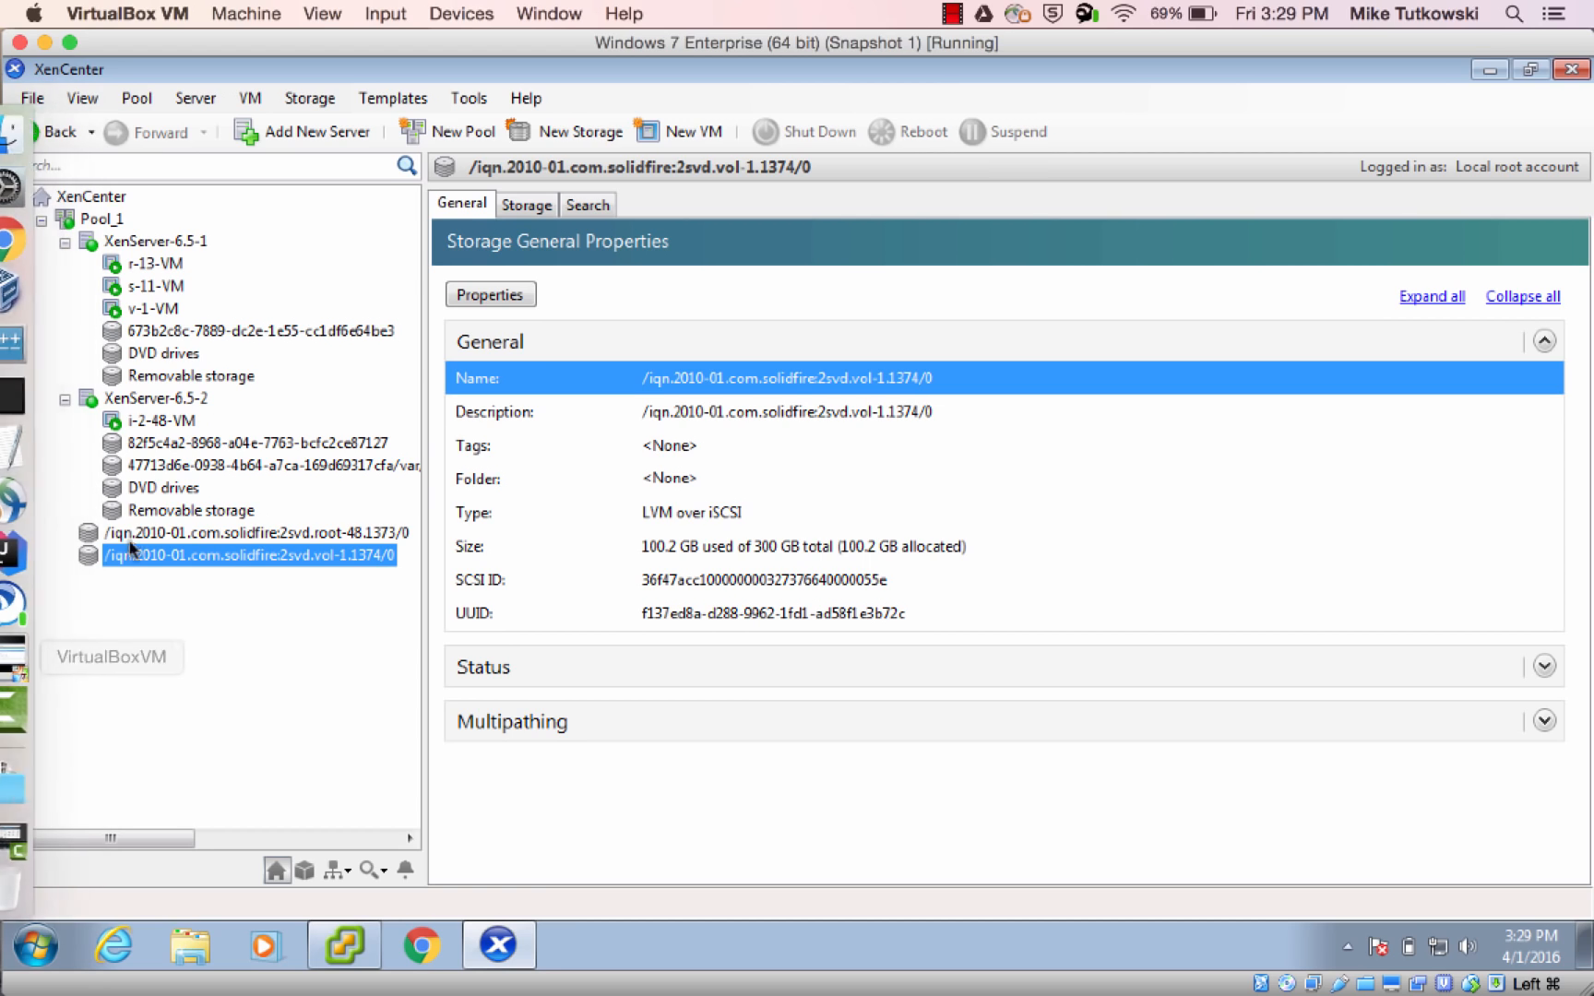
pyautogui.click(165, 426)
pyautogui.click(163, 427)
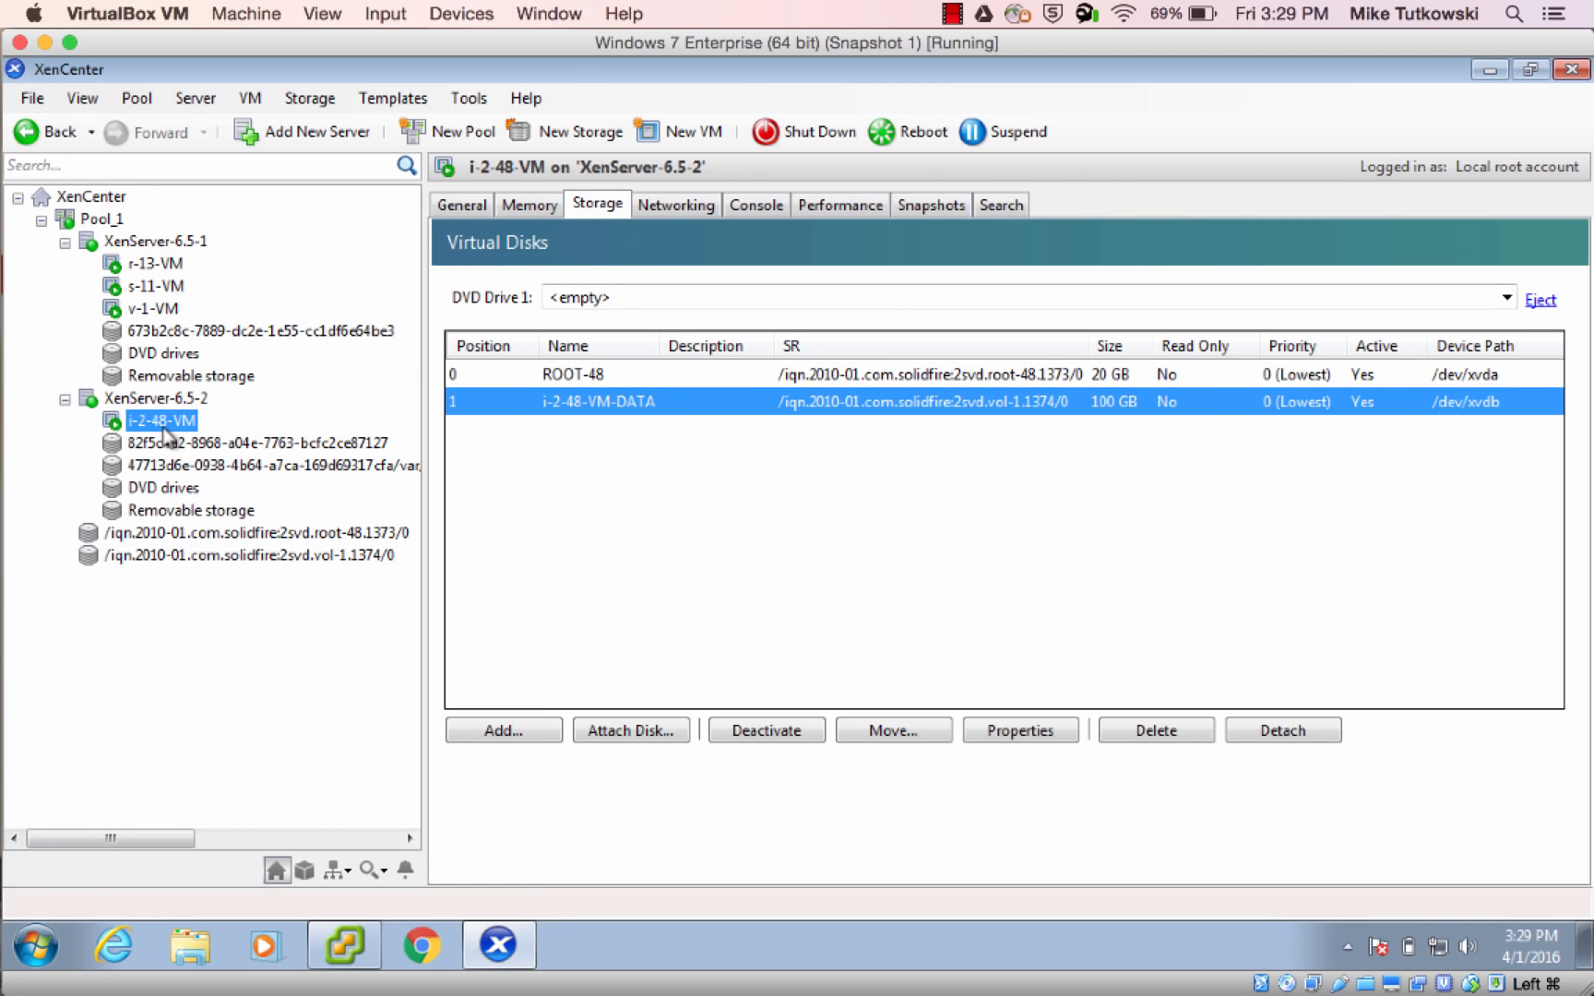
pyautogui.click(749, 214)
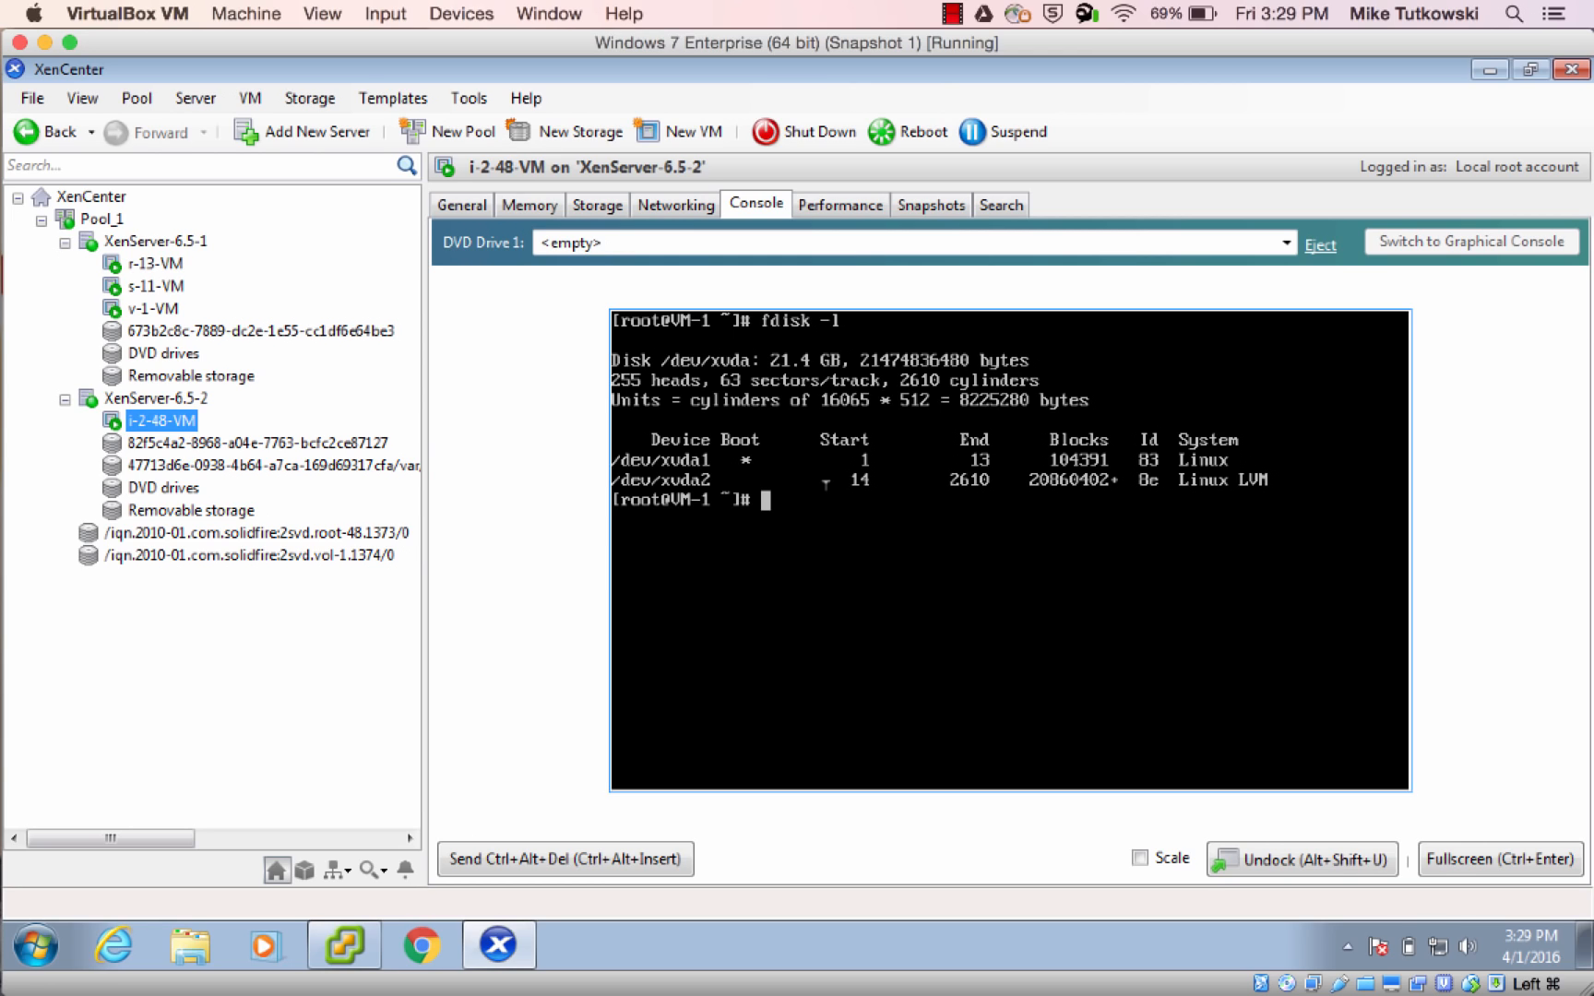
pyautogui.write('clear')
pyautogui.press('Return')
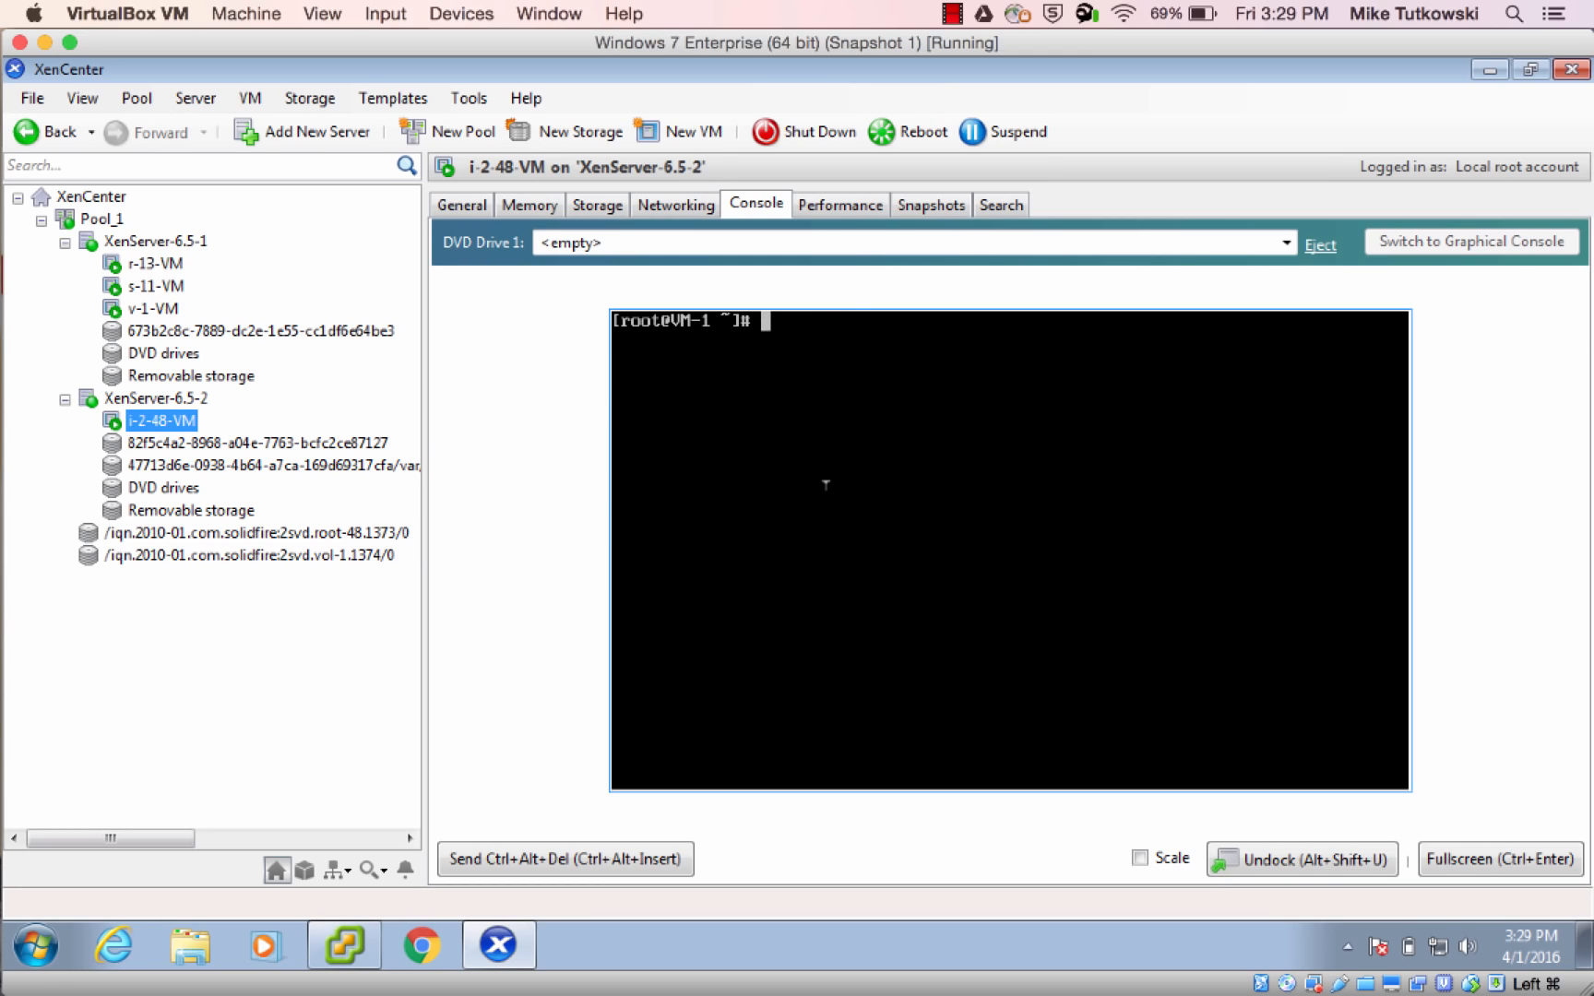
pyautogui.write('fdisk -l')
pyautogui.press('Return')
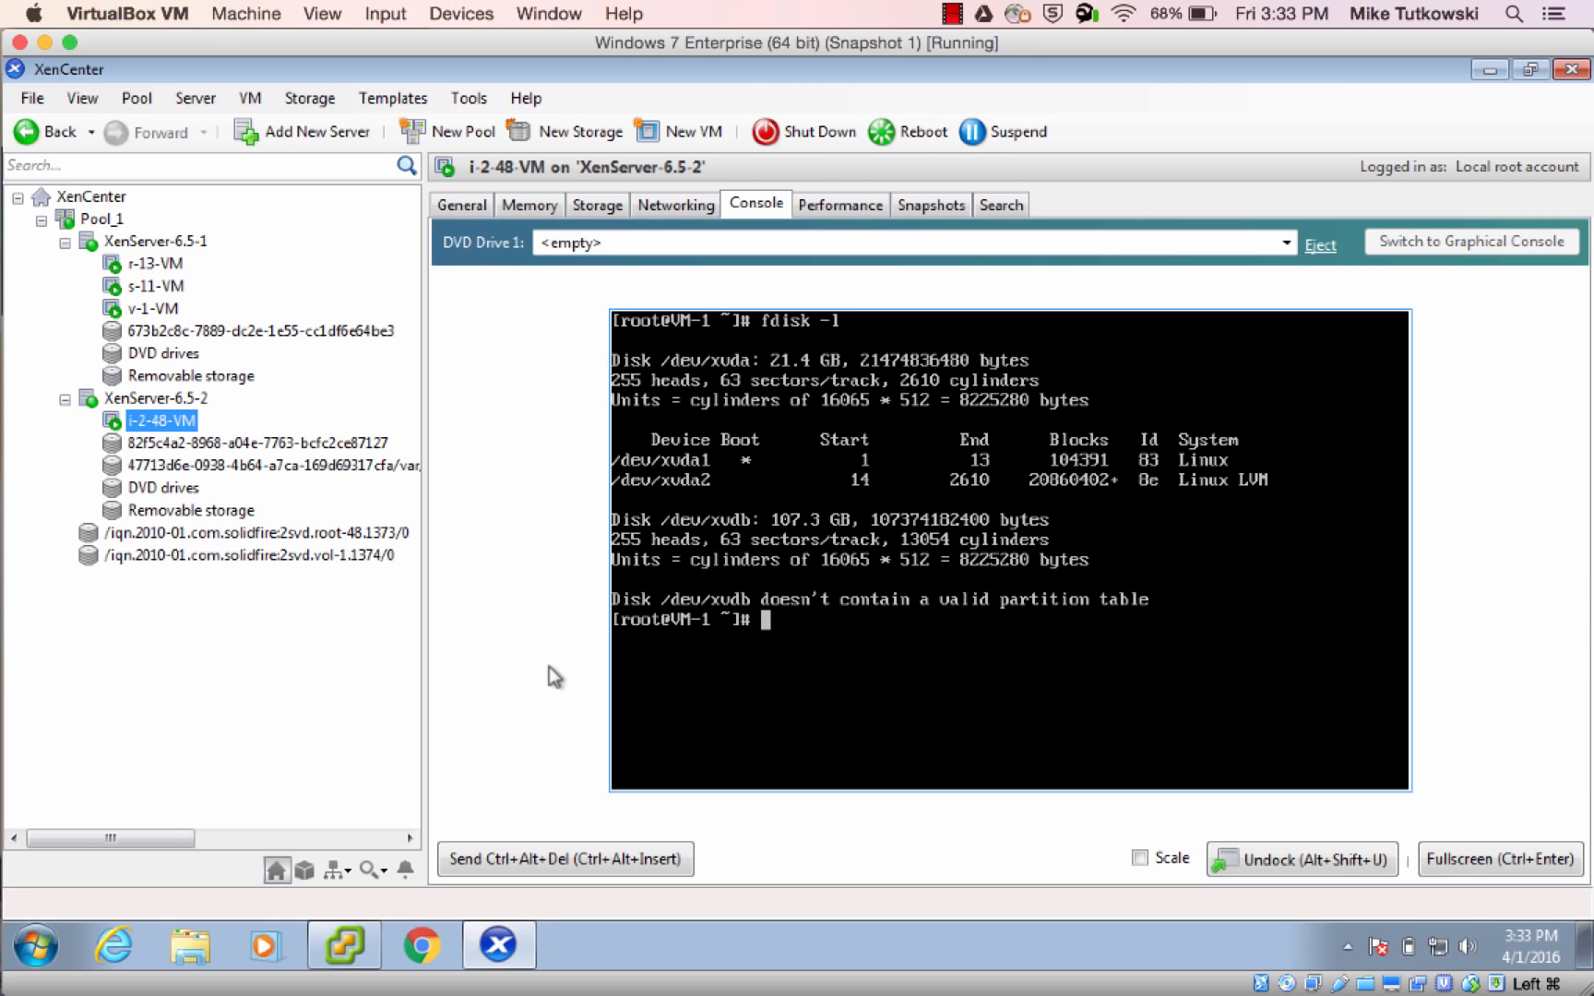
# Switch to CloudStack in Chrome and take a VM snapshot of VM-1, leaving name and description blank and memory excluded
pyautogui.moveTo(3, 646)
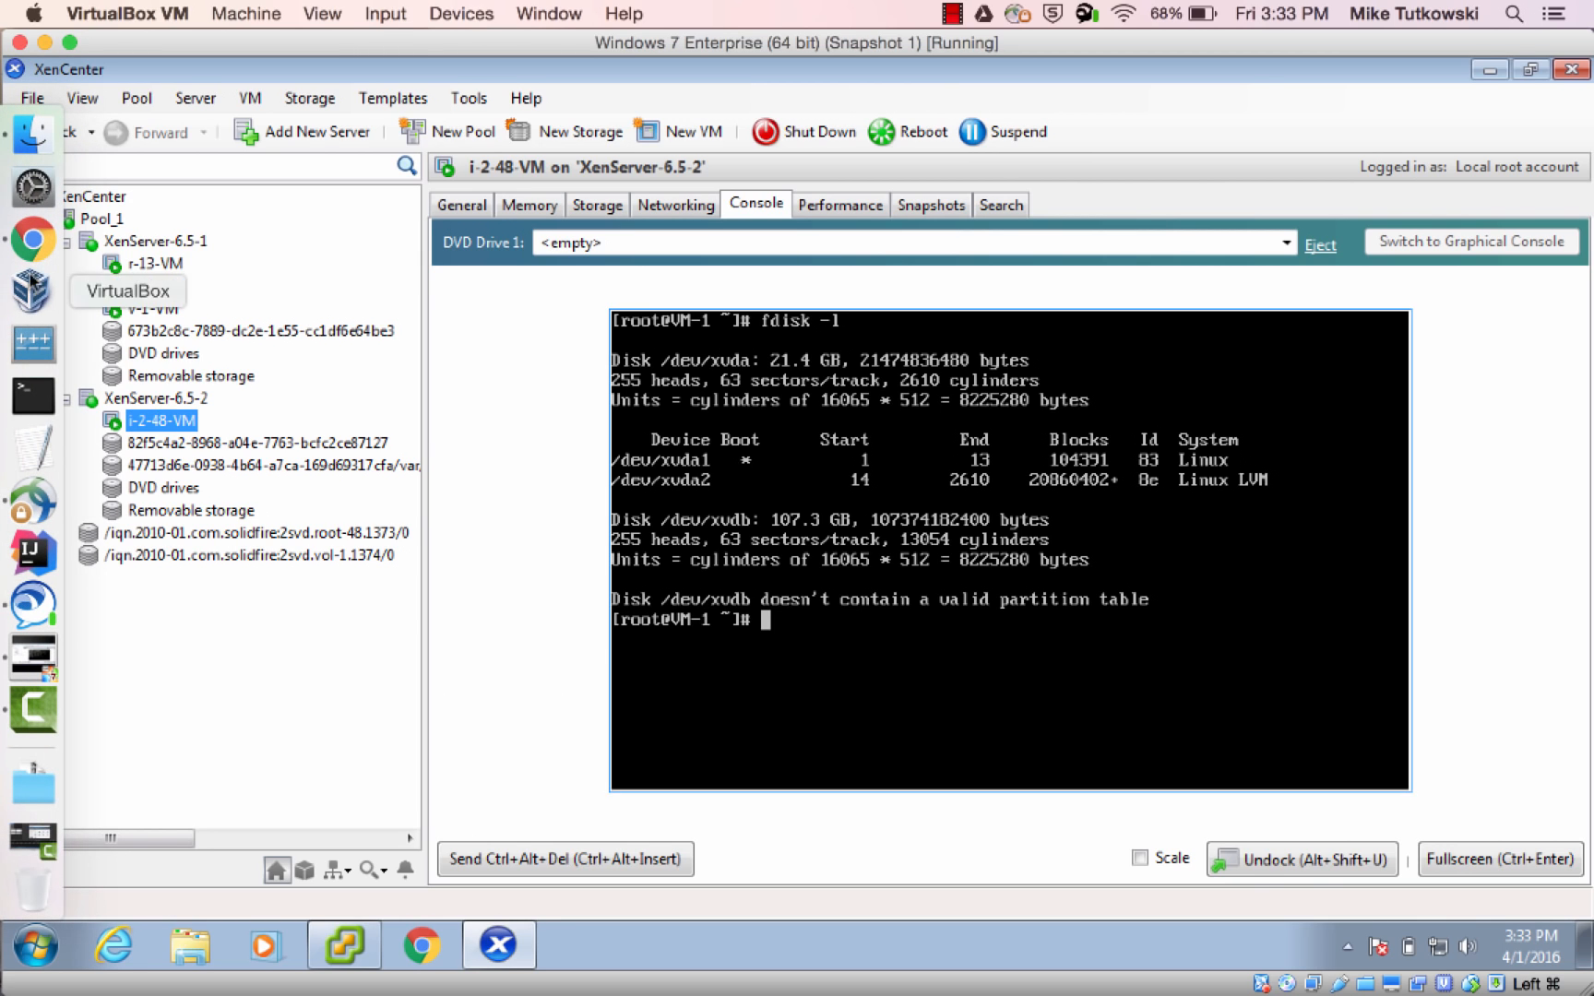
pyautogui.click(37, 256)
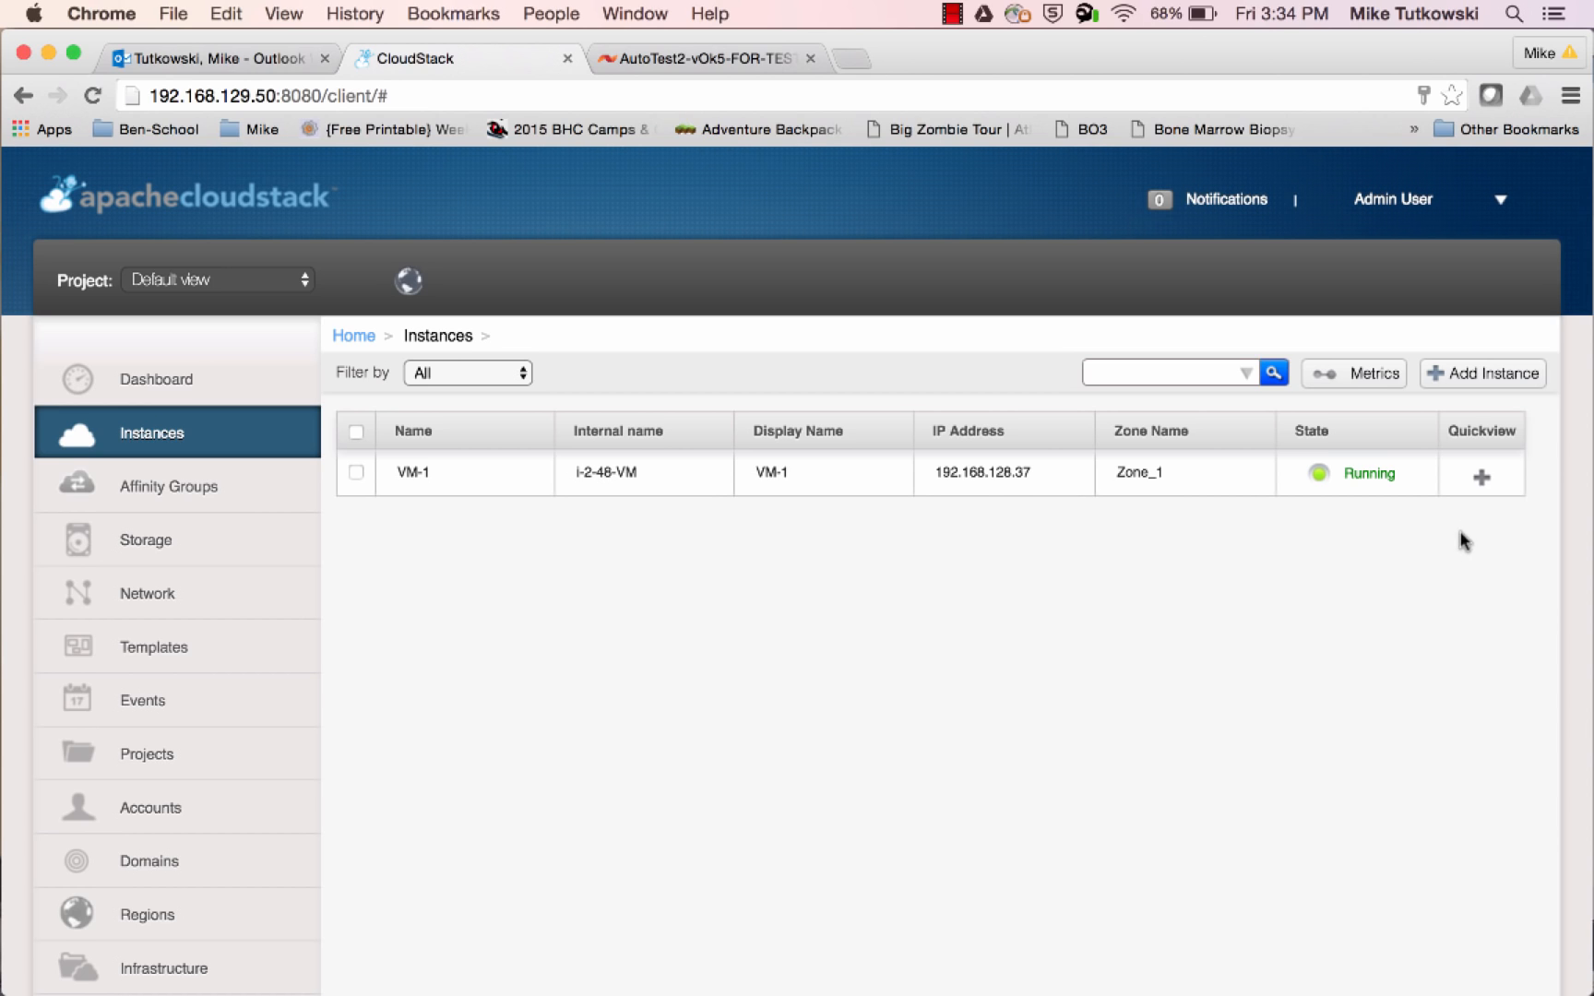
pyautogui.moveTo(1479, 492)
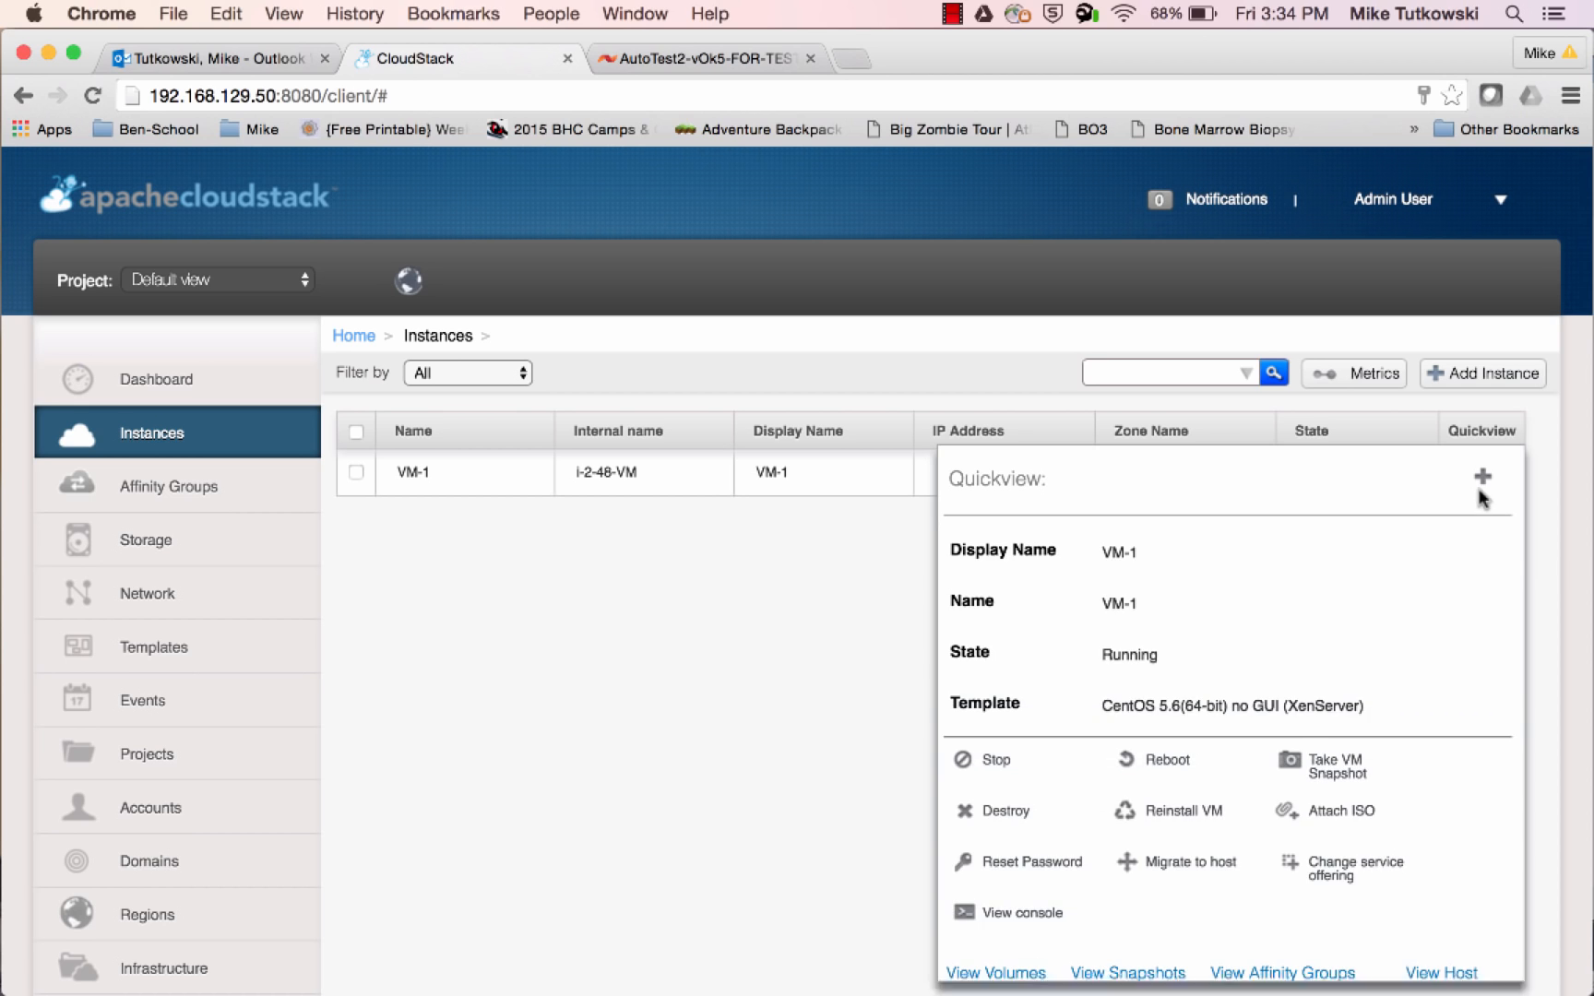
pyautogui.click(1332, 764)
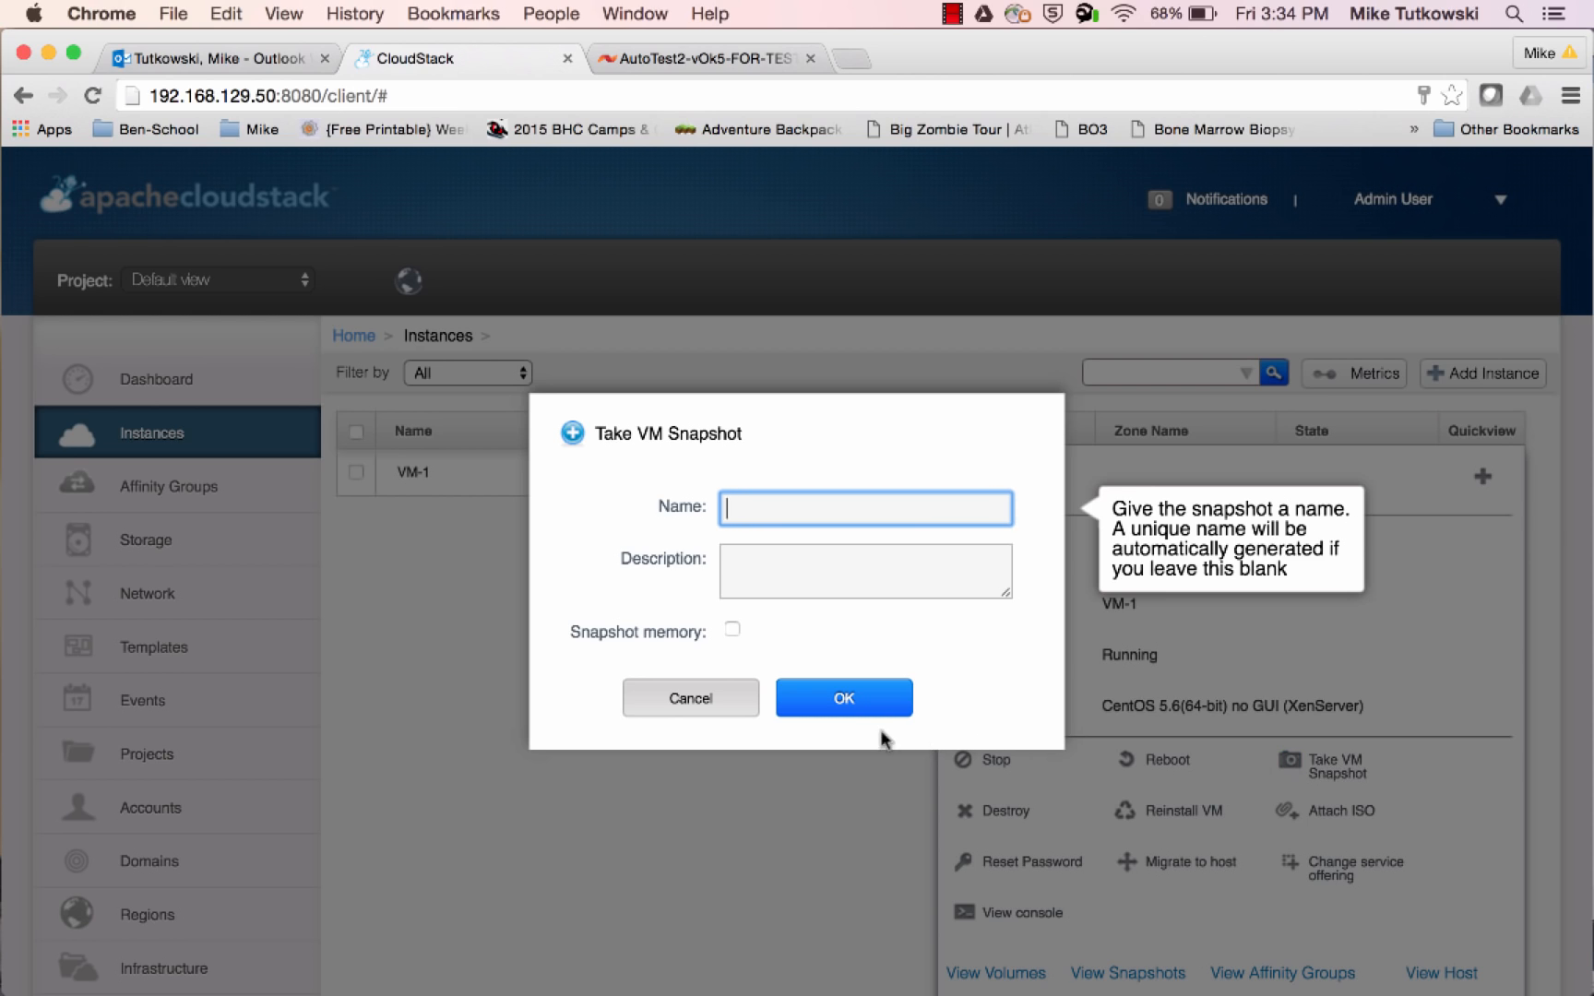
pyautogui.click(850, 705)
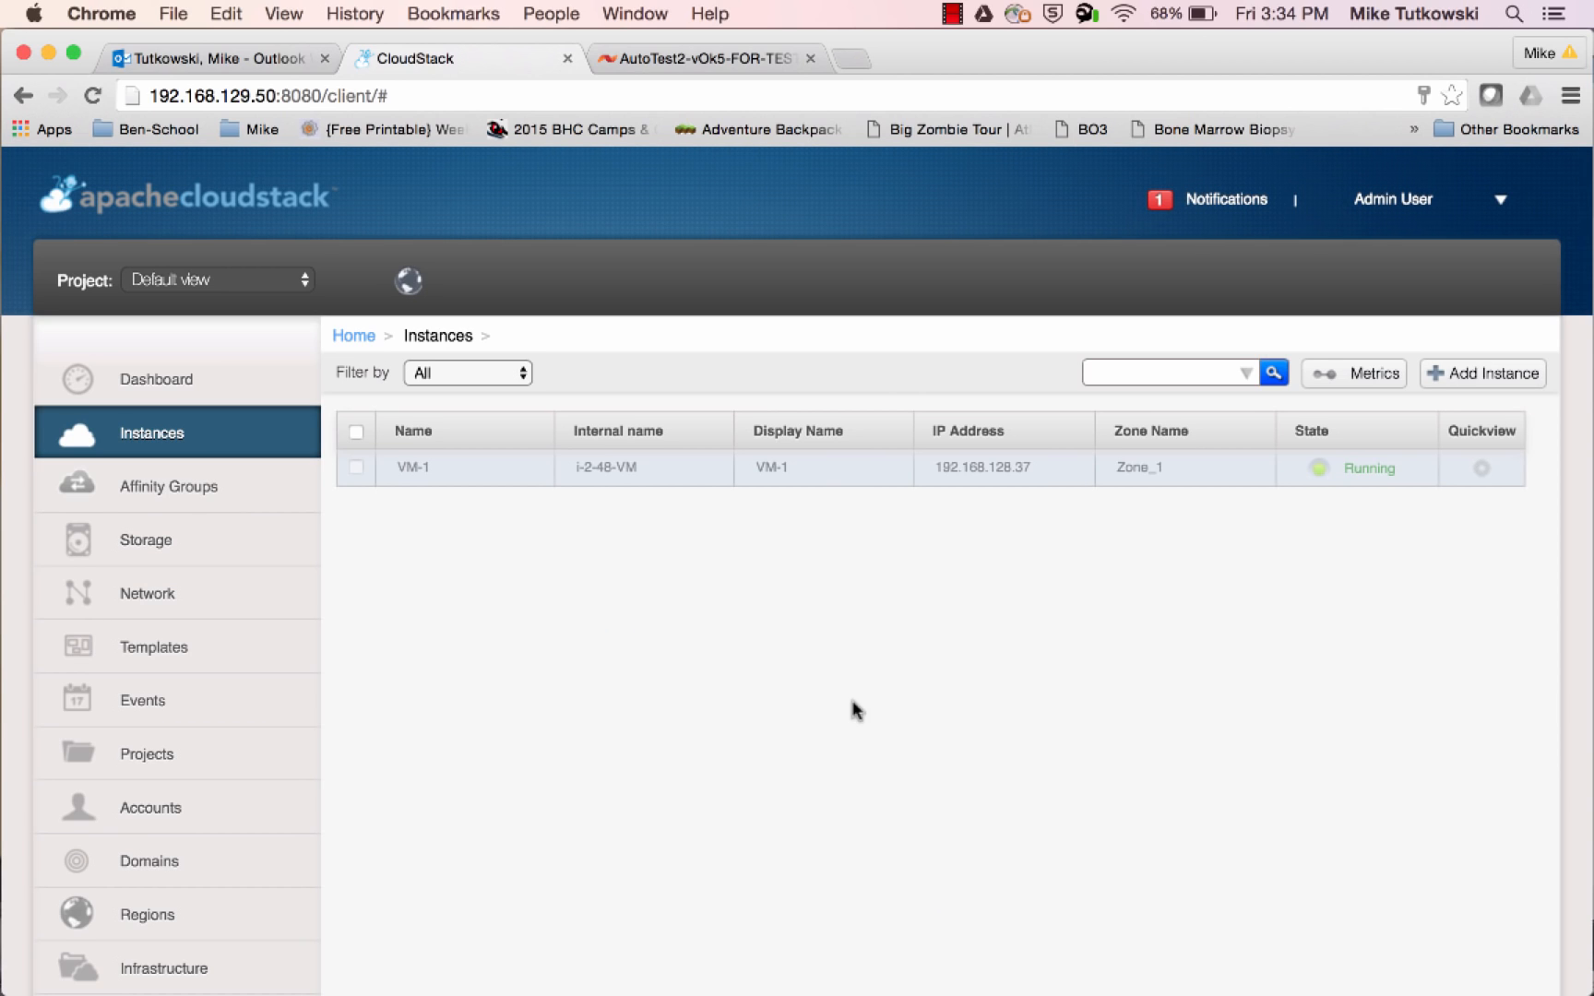
# Switch to XenCenter and inspect the virtual disks in the root-48 and vol-1 storage repositories for the new VM snapshot
pyautogui.moveTo(28, 710)
pyautogui.click(33, 662)
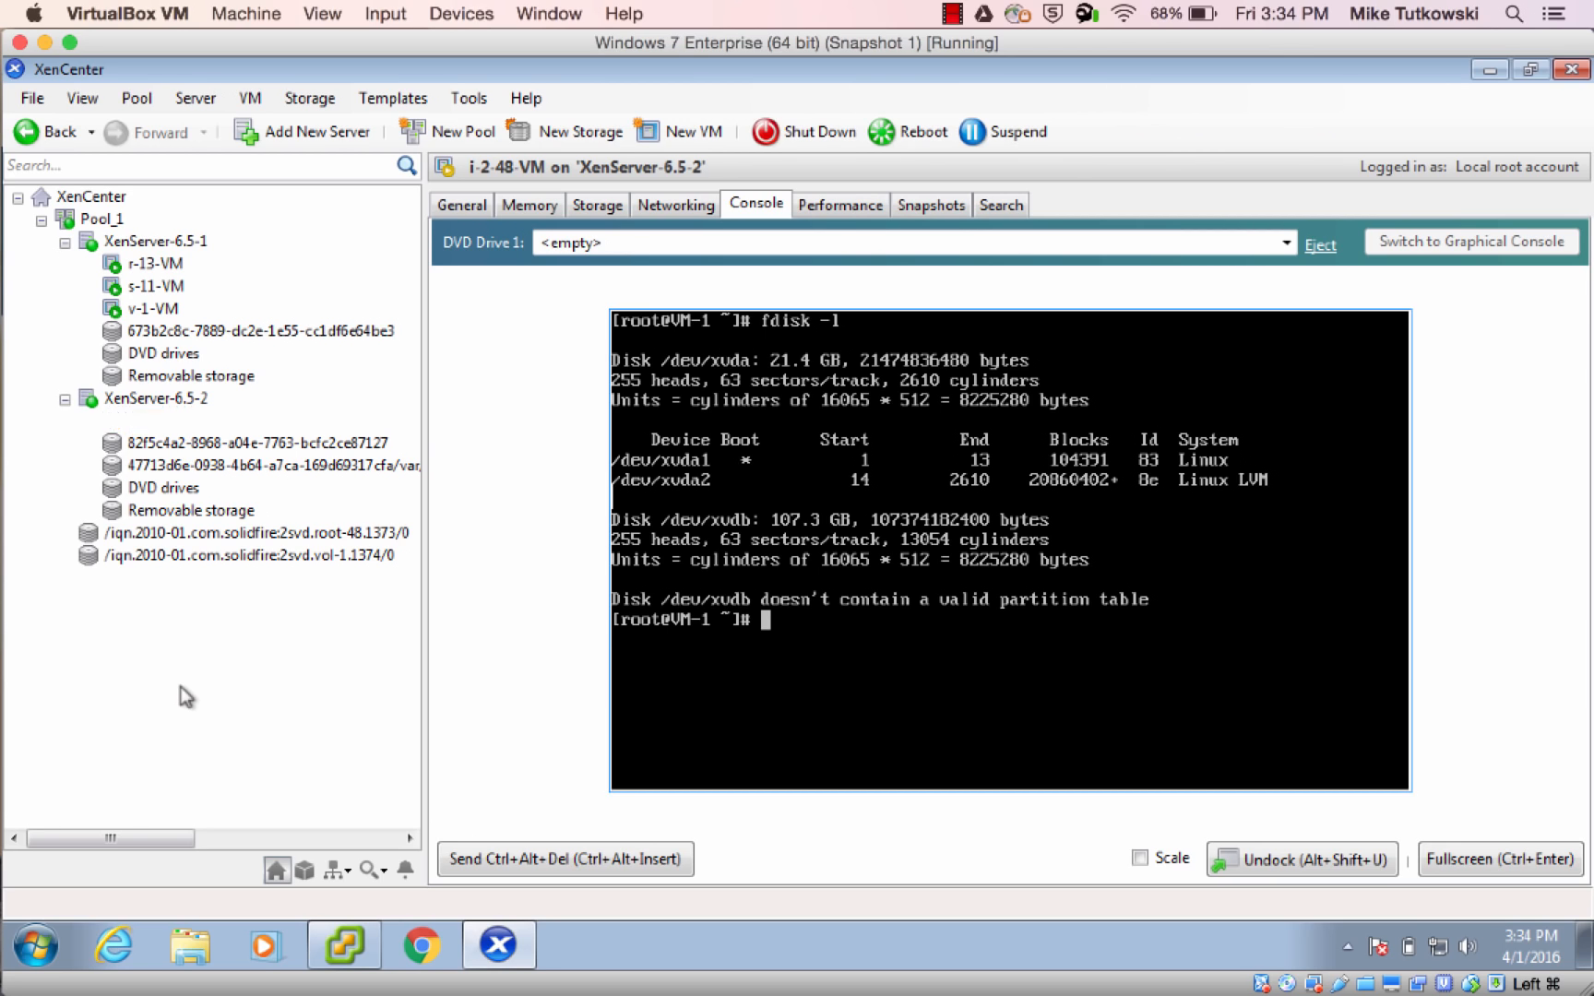
pyautogui.click(328, 537)
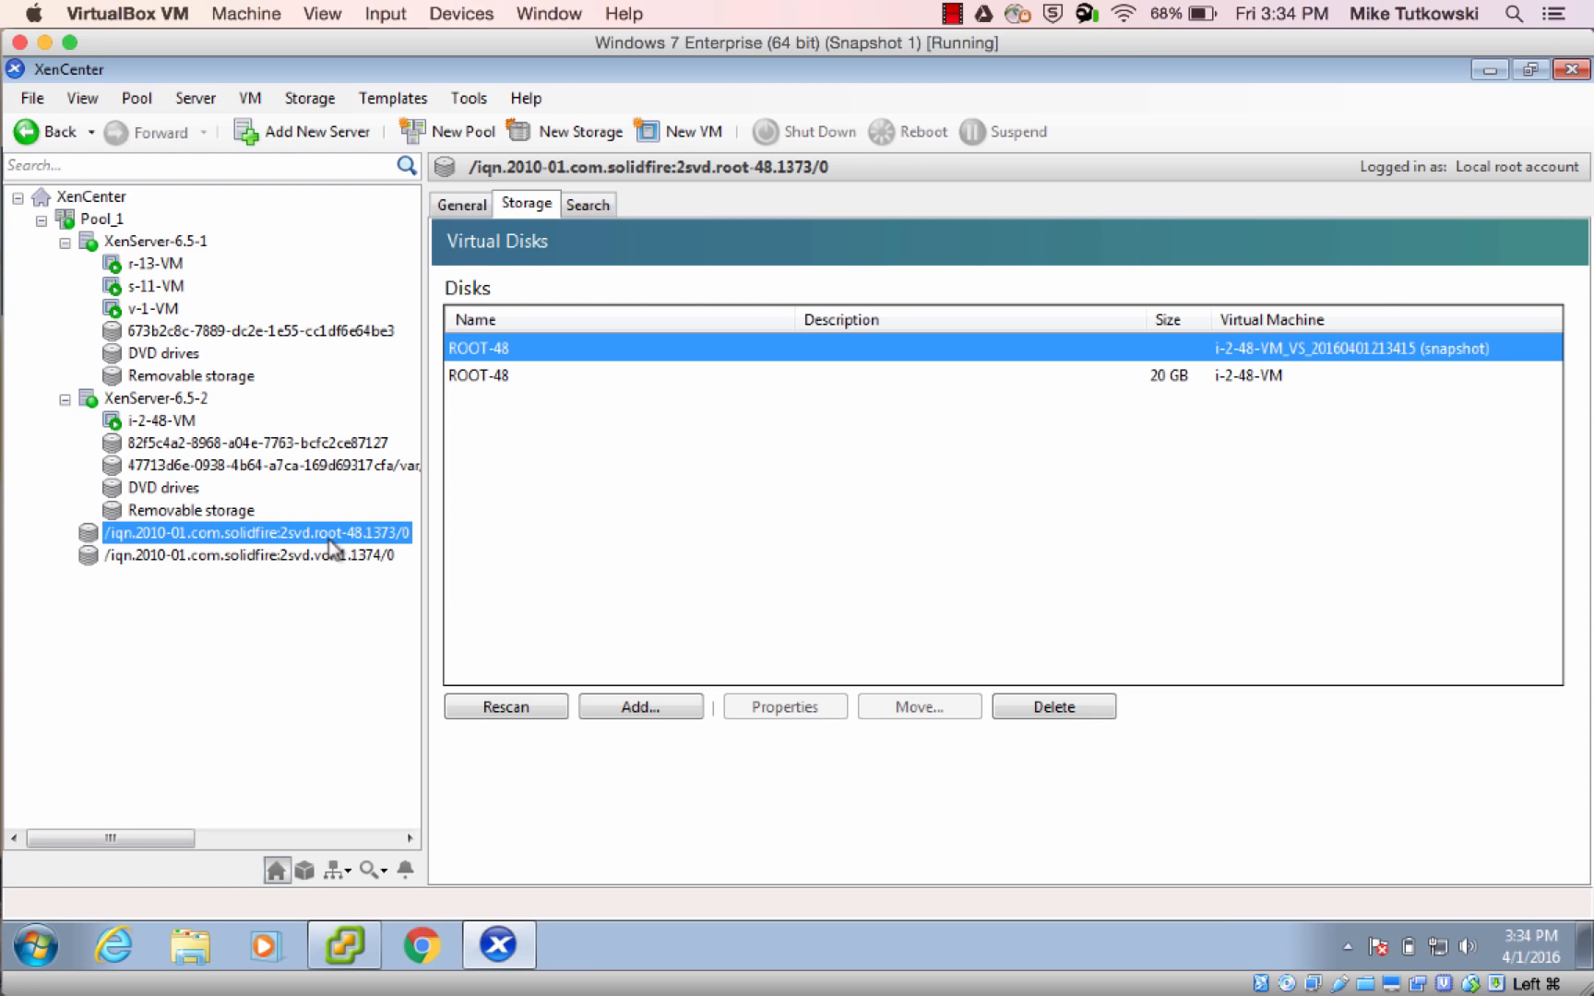
pyautogui.click(329, 555)
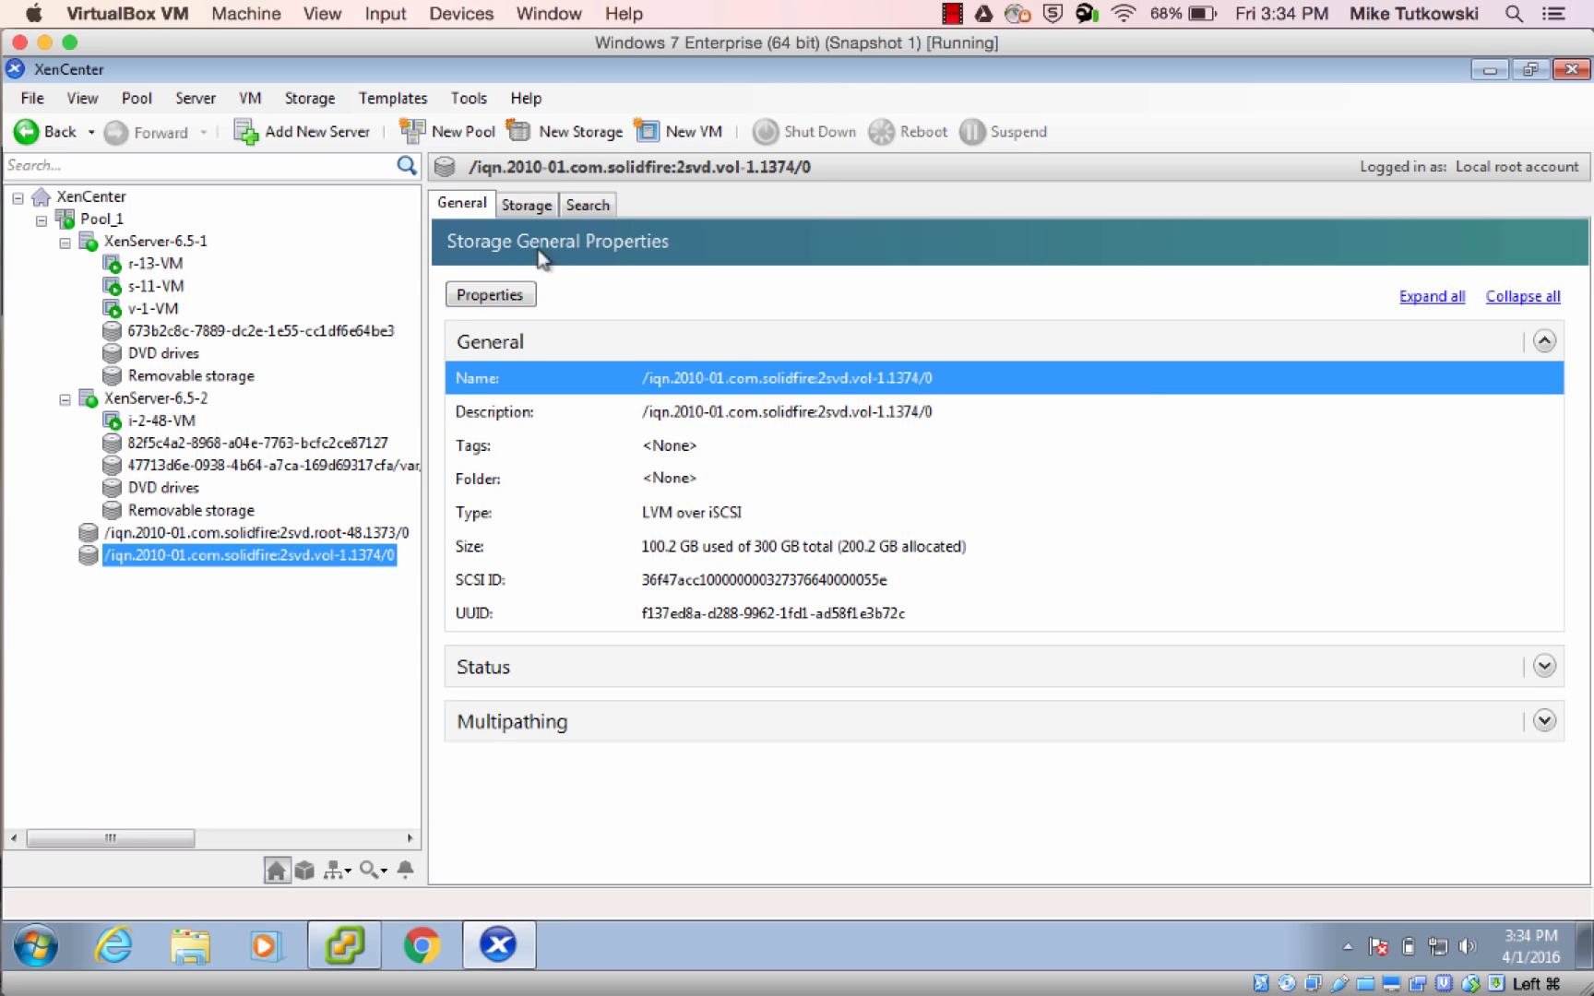
pyautogui.click(528, 207)
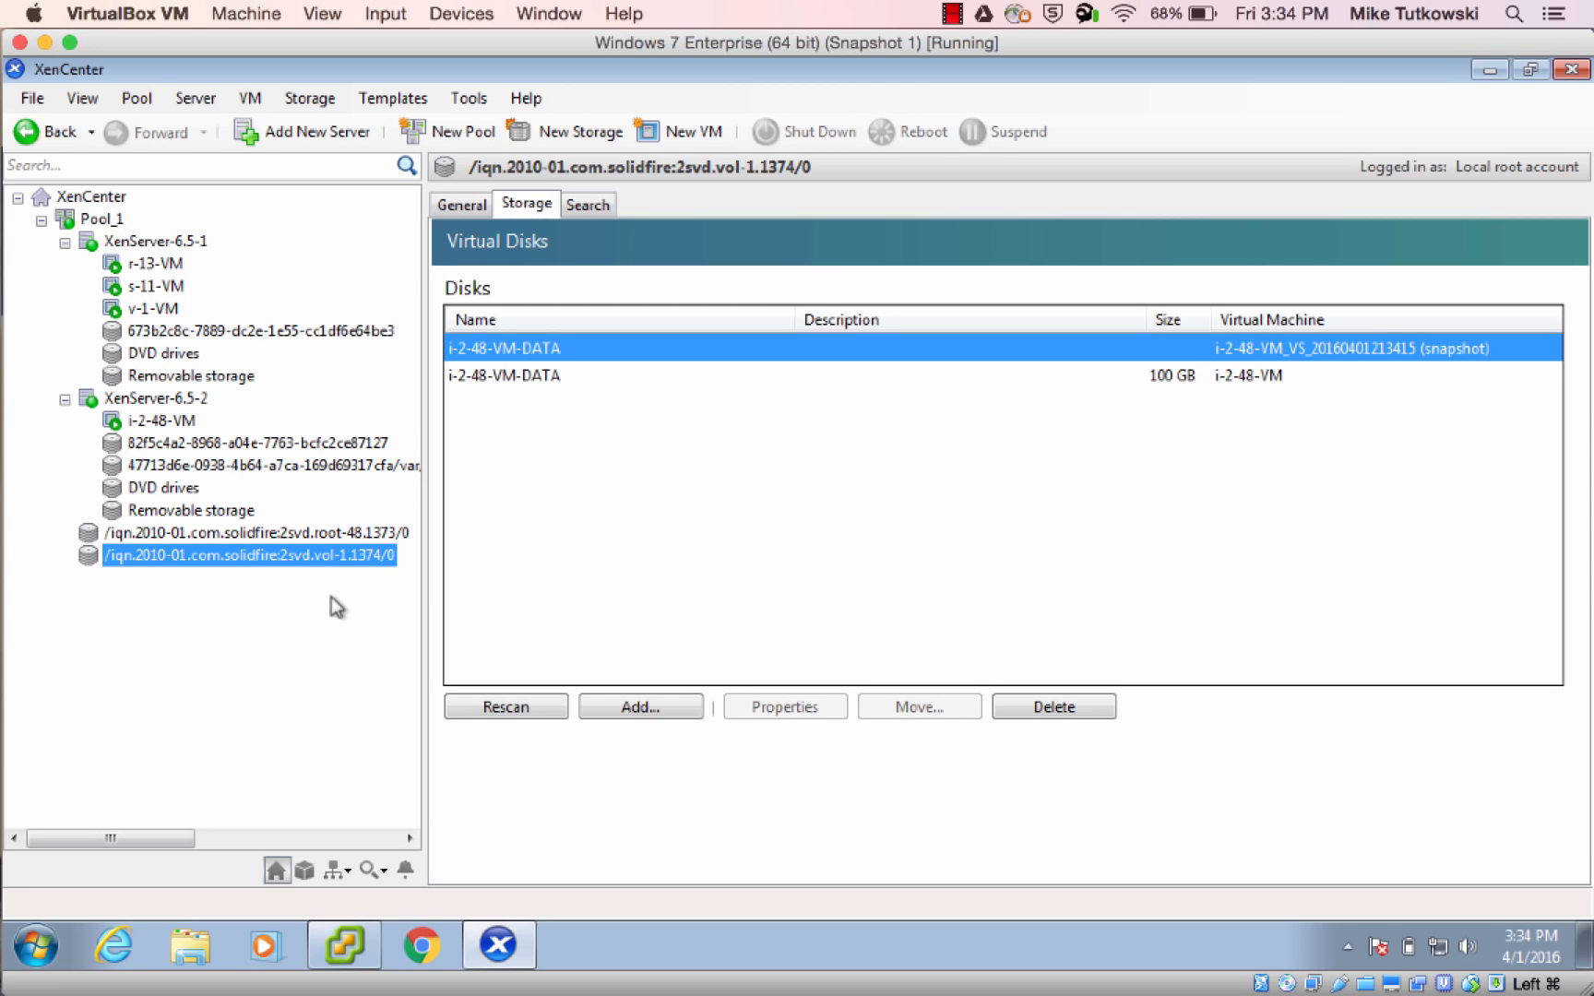
pyautogui.click(343, 535)
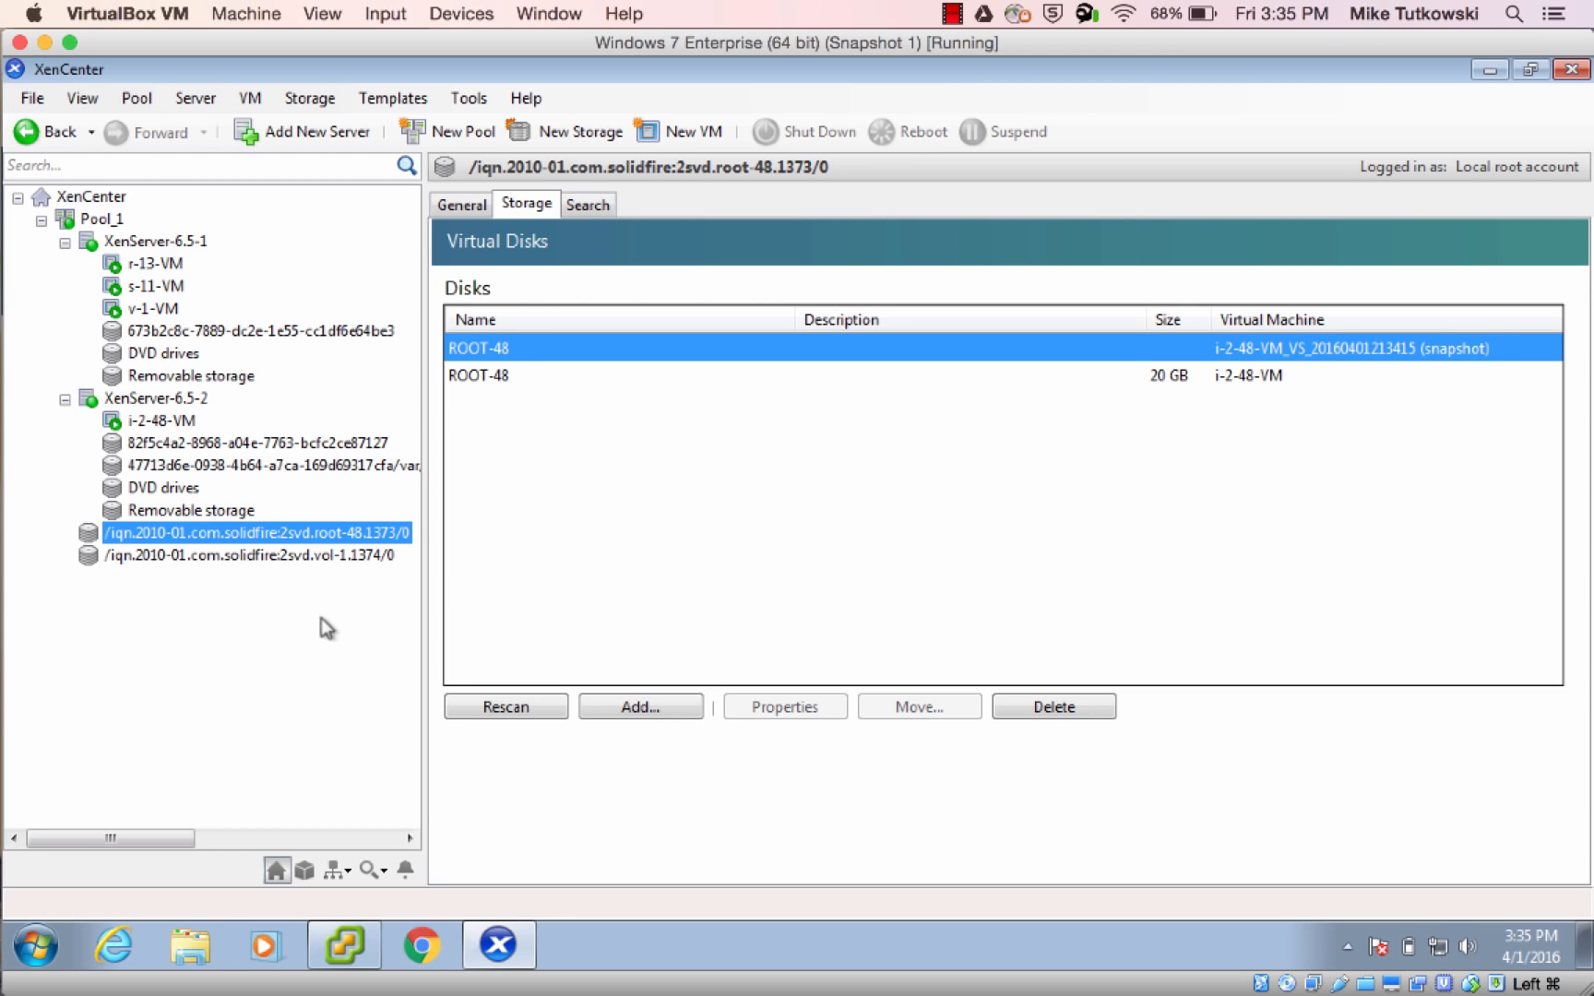
# Switch to CloudStack, find the snapshot among VM-1's VM snapshots, and delete it
pyautogui.click(33, 241)
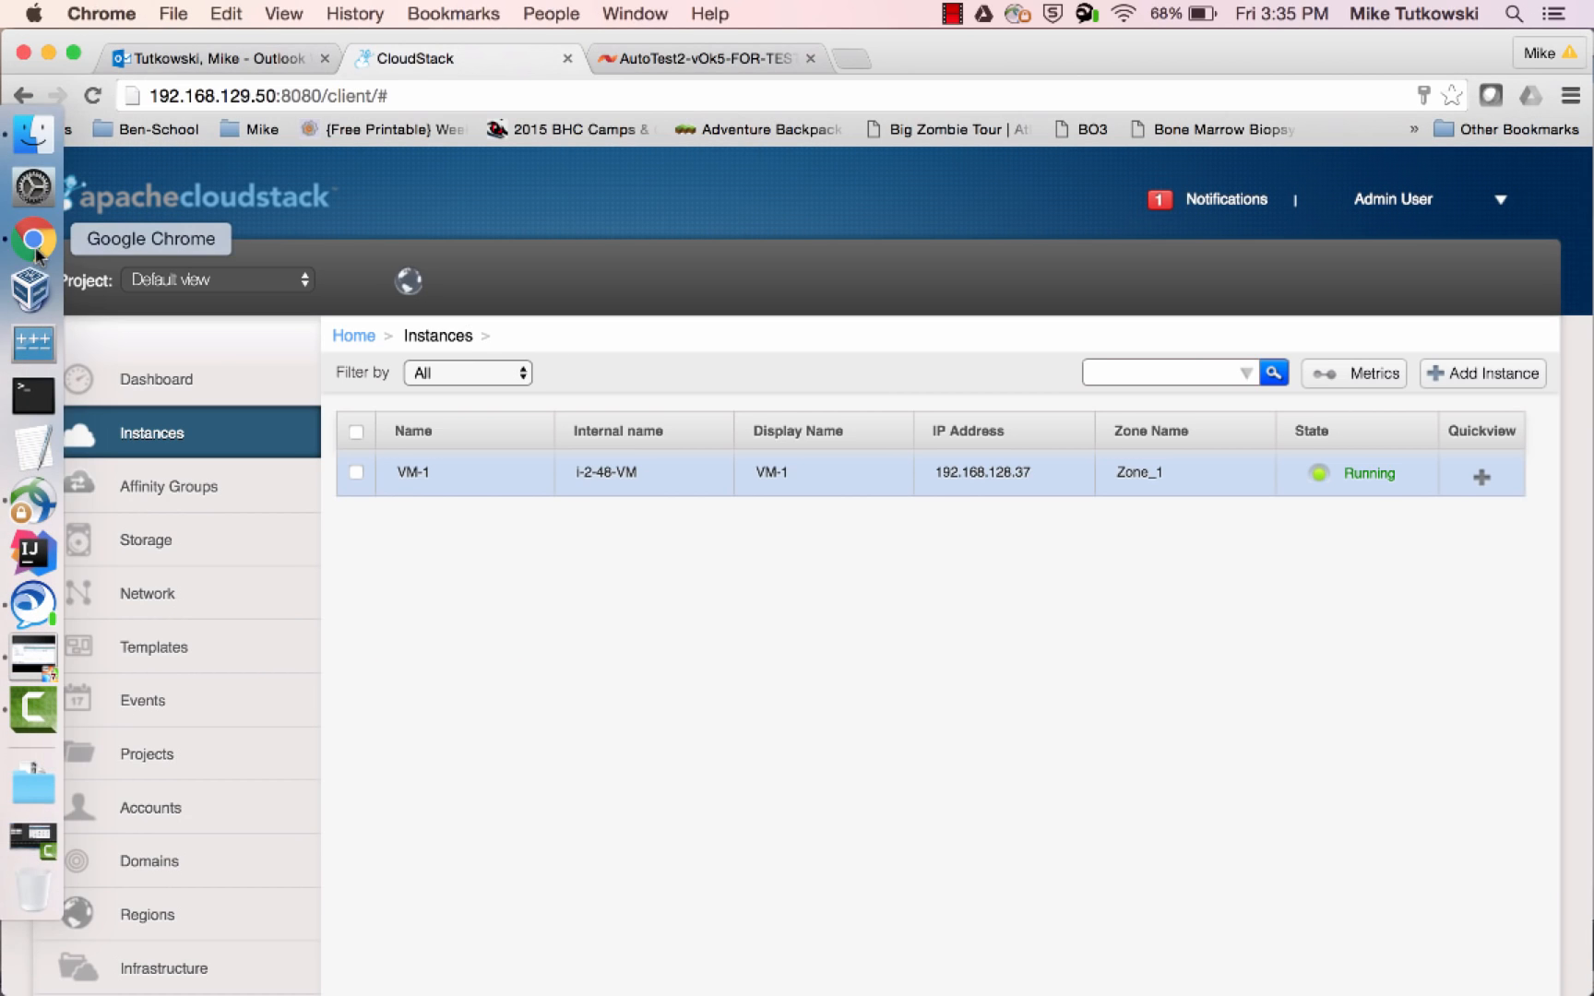
pyautogui.click(411, 487)
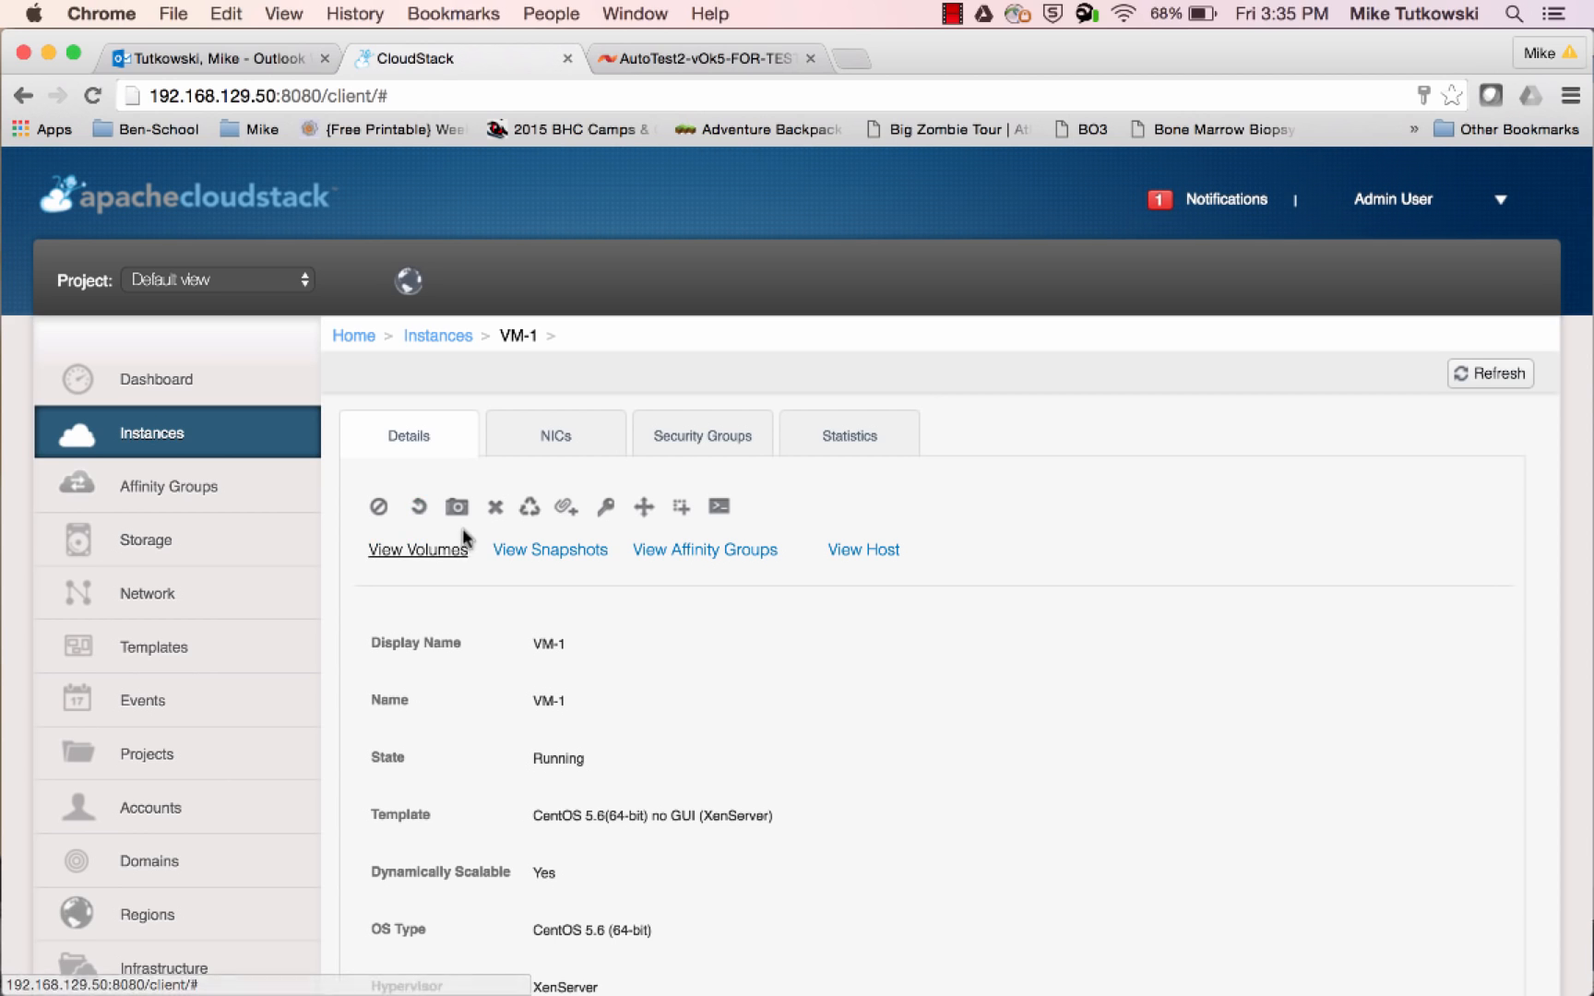
pyautogui.click(527, 558)
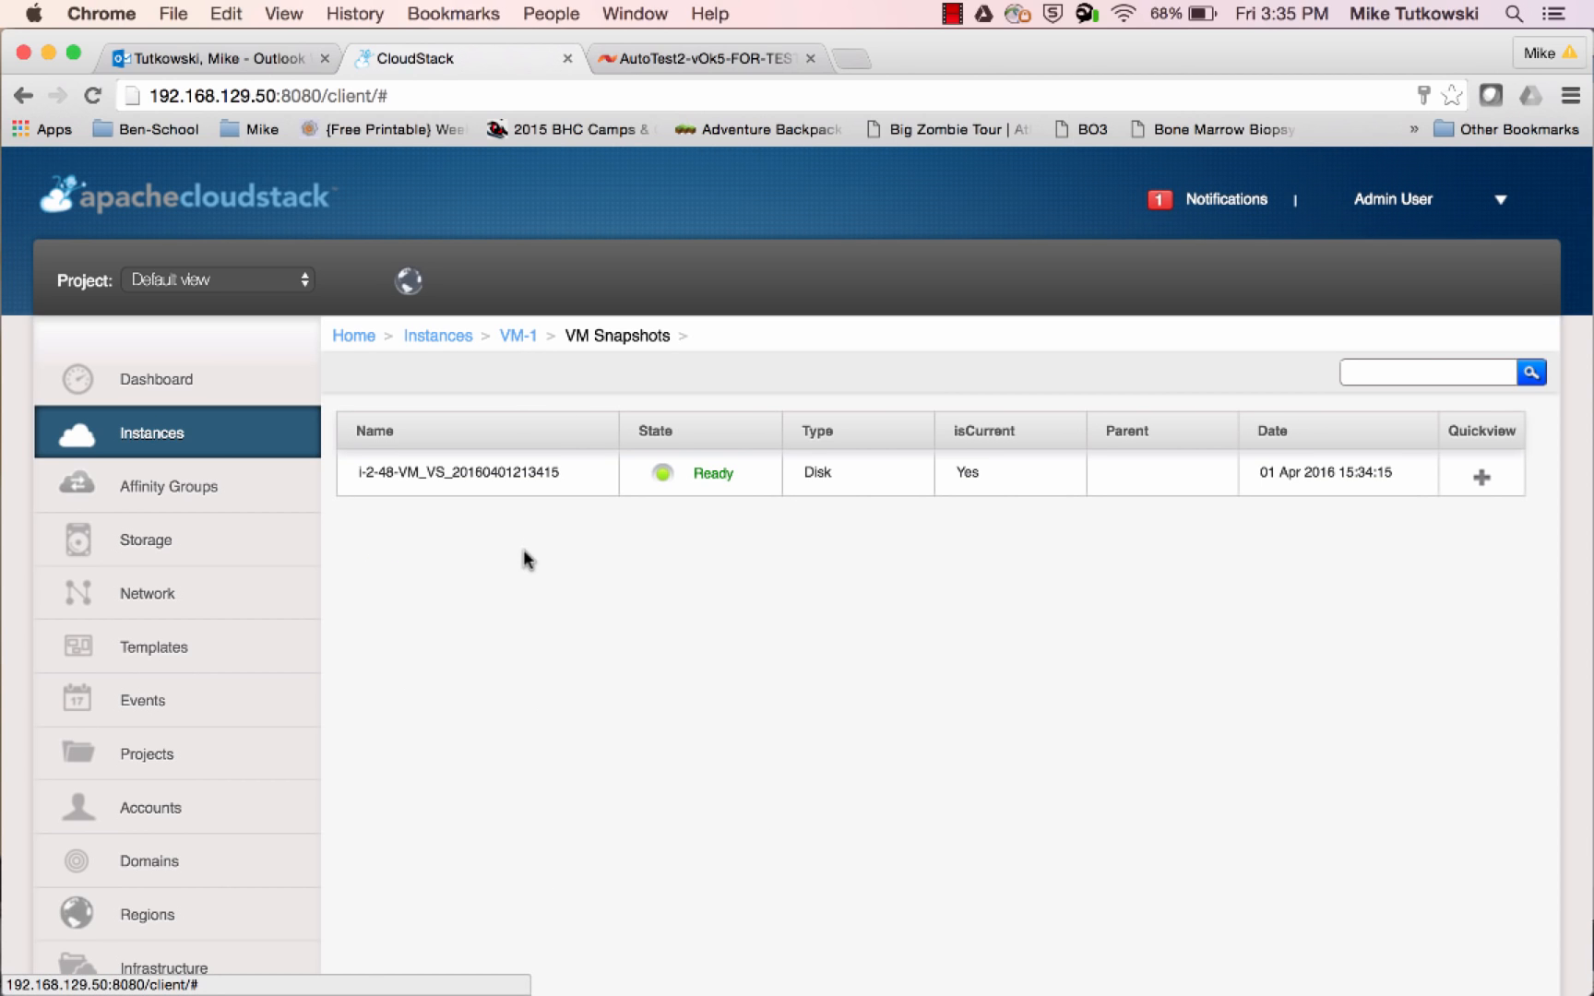
pyautogui.click(499, 472)
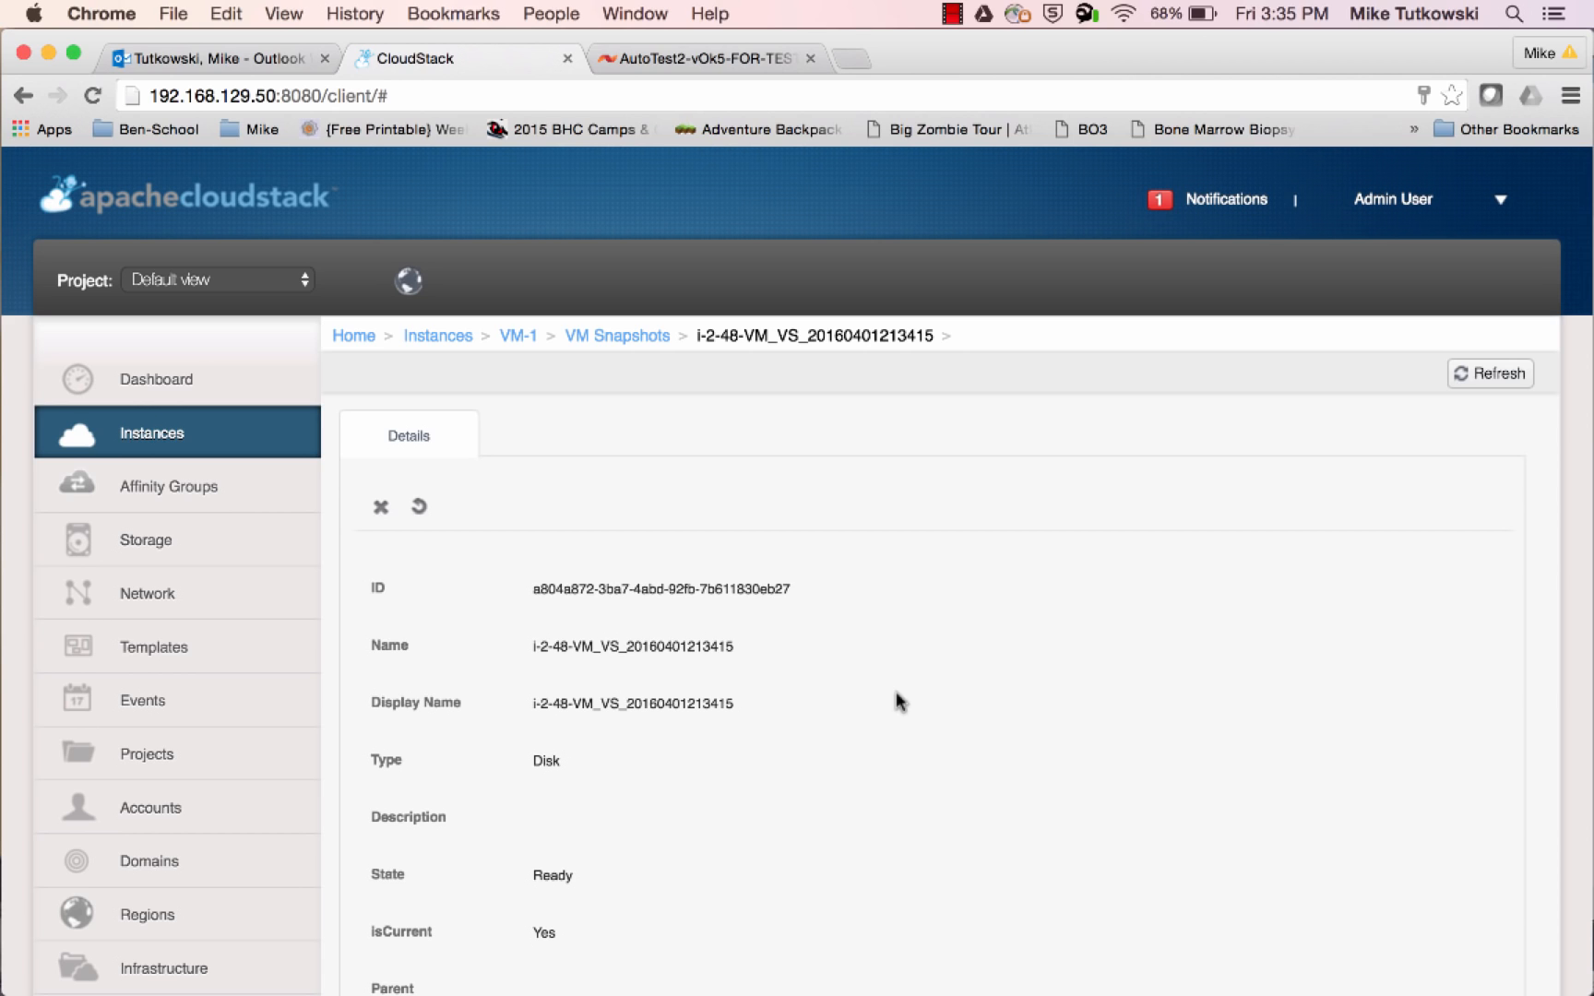
pyautogui.click(380, 513)
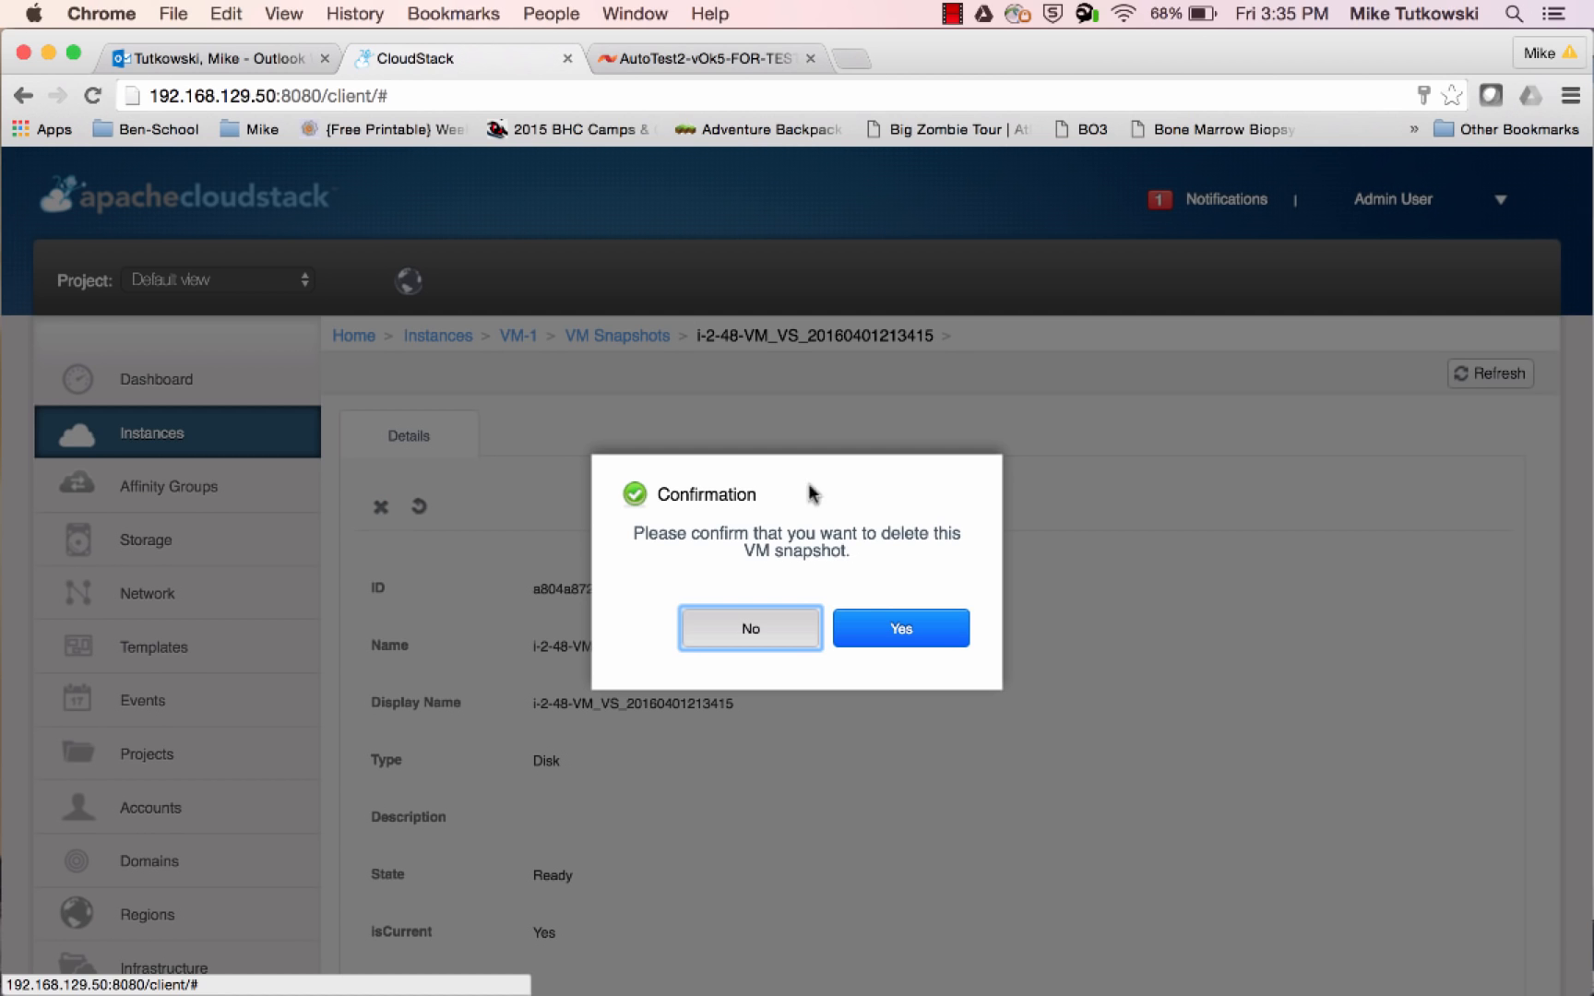
pyautogui.click(902, 628)
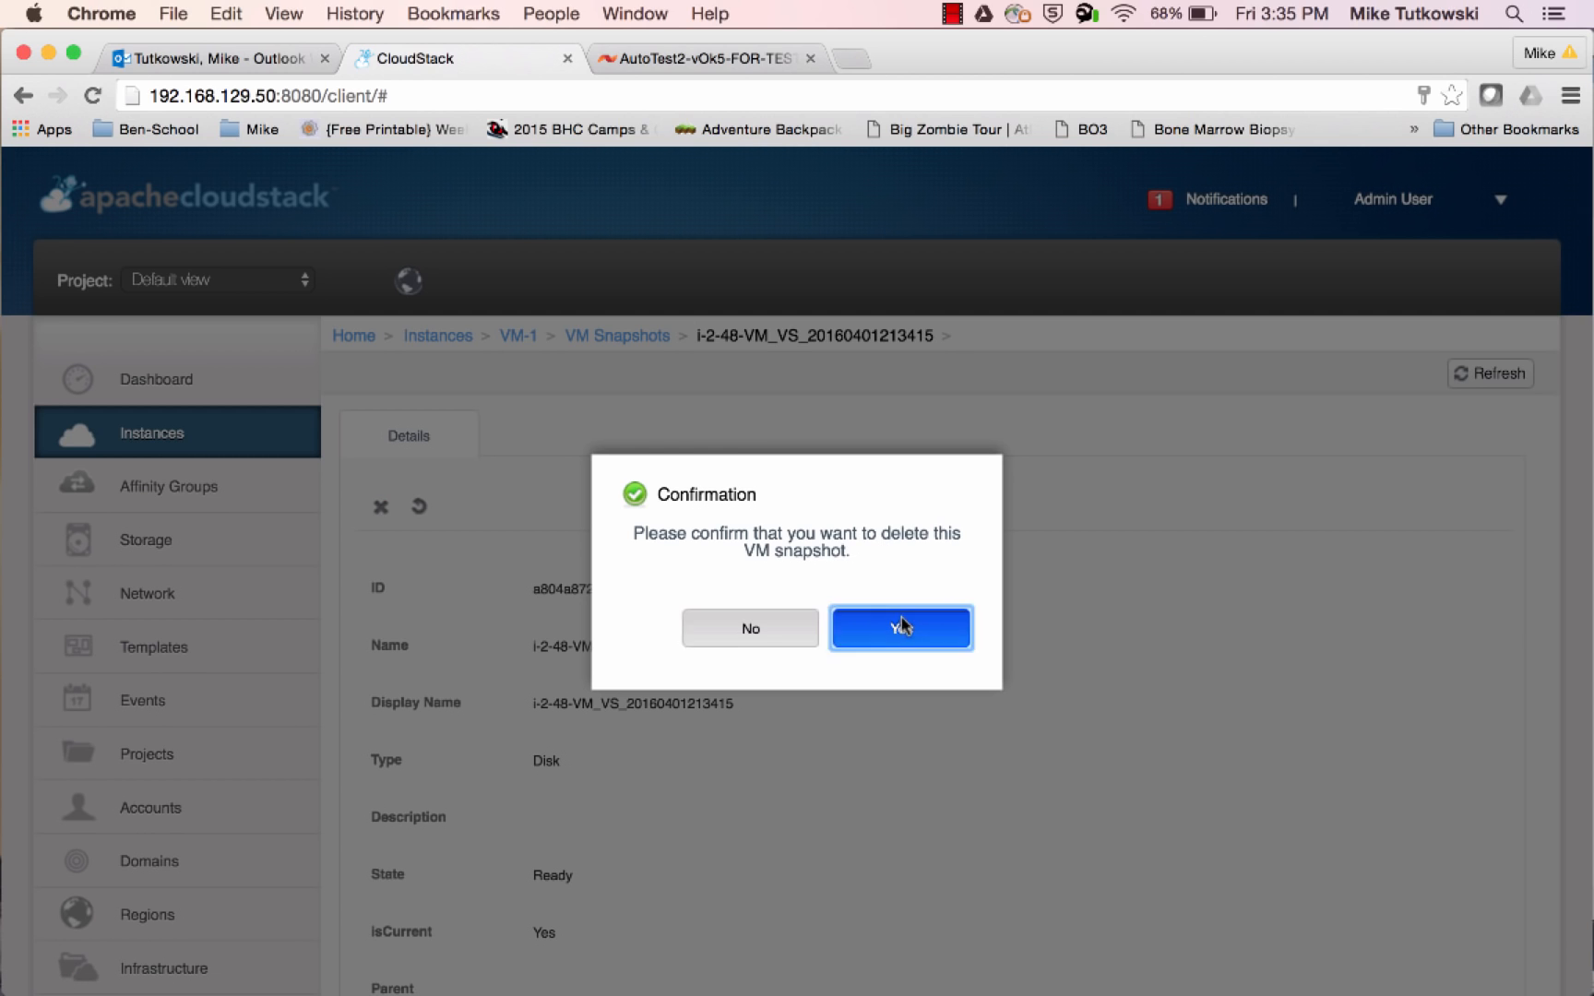
# Return to XenCenter and check the root-48 and vol-1 storage repositories for remaining snapshot disks after the deletion
pyautogui.moveTo(2, 609)
pyautogui.click(34, 663)
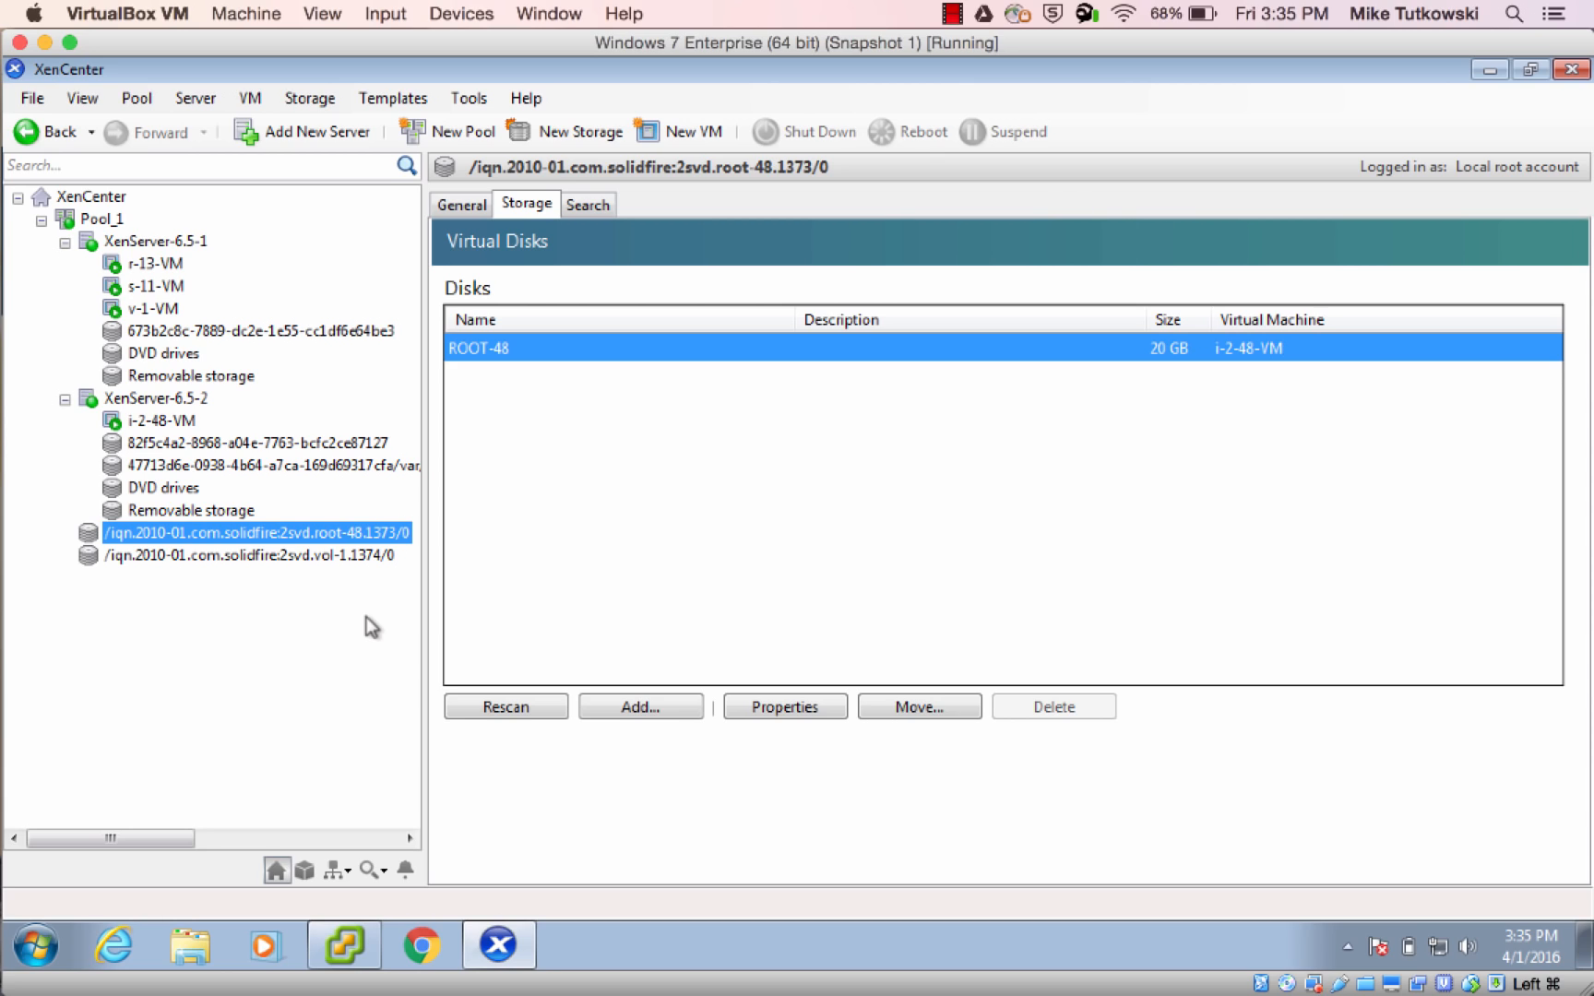
pyautogui.click(369, 556)
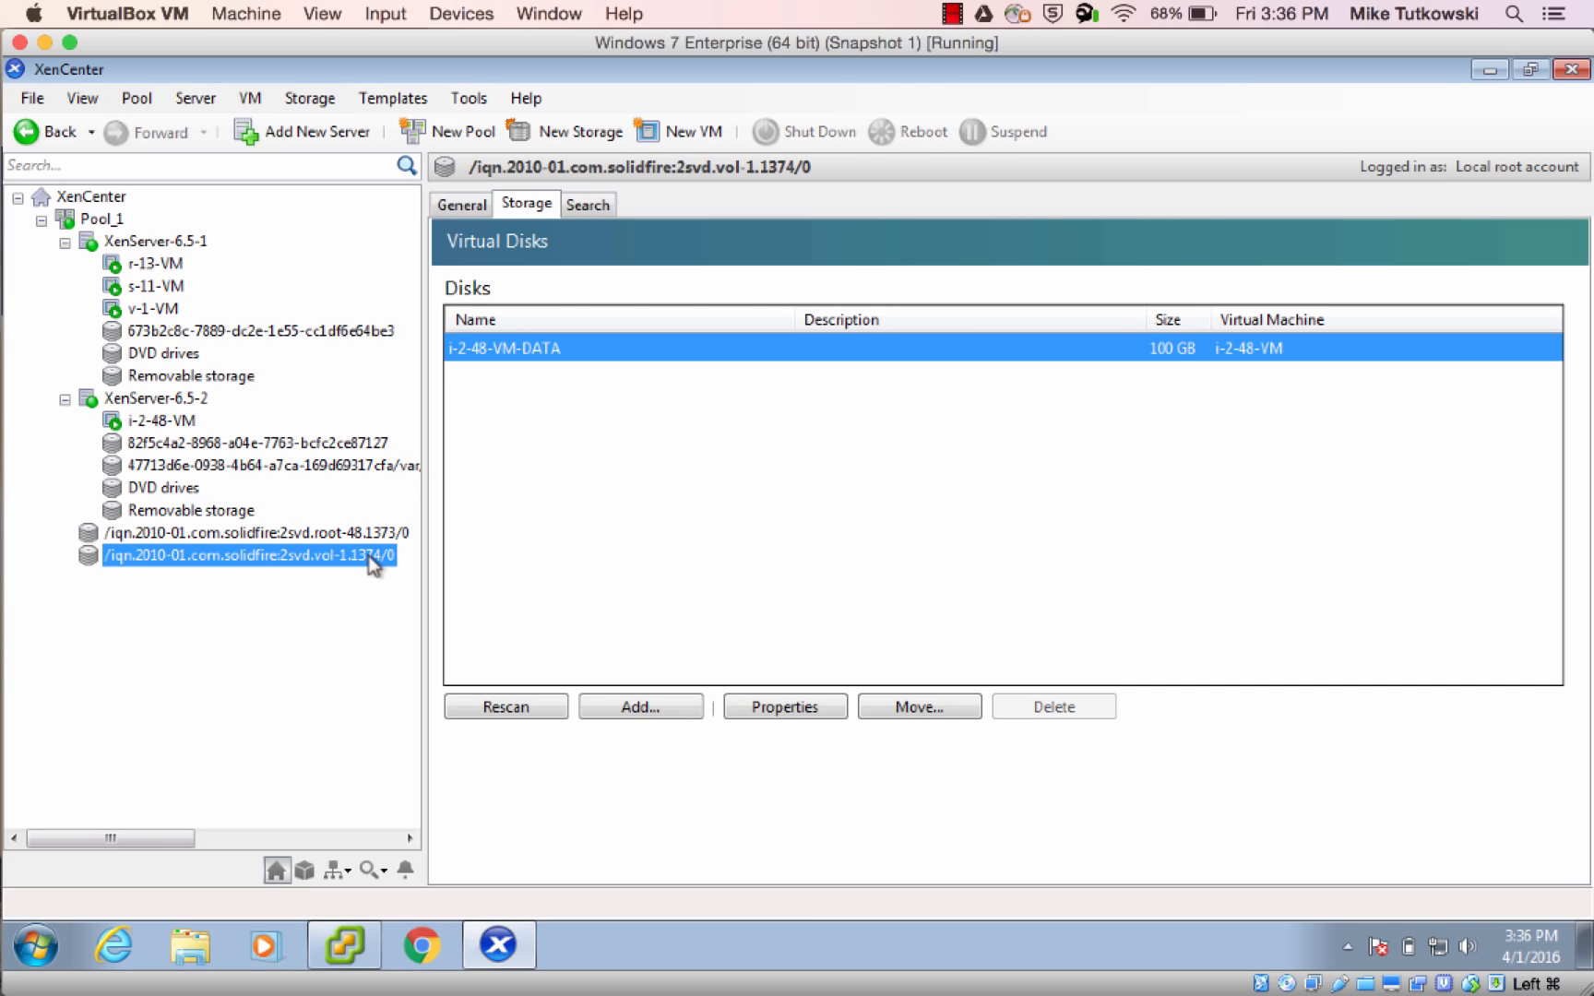
pyautogui.click(357, 533)
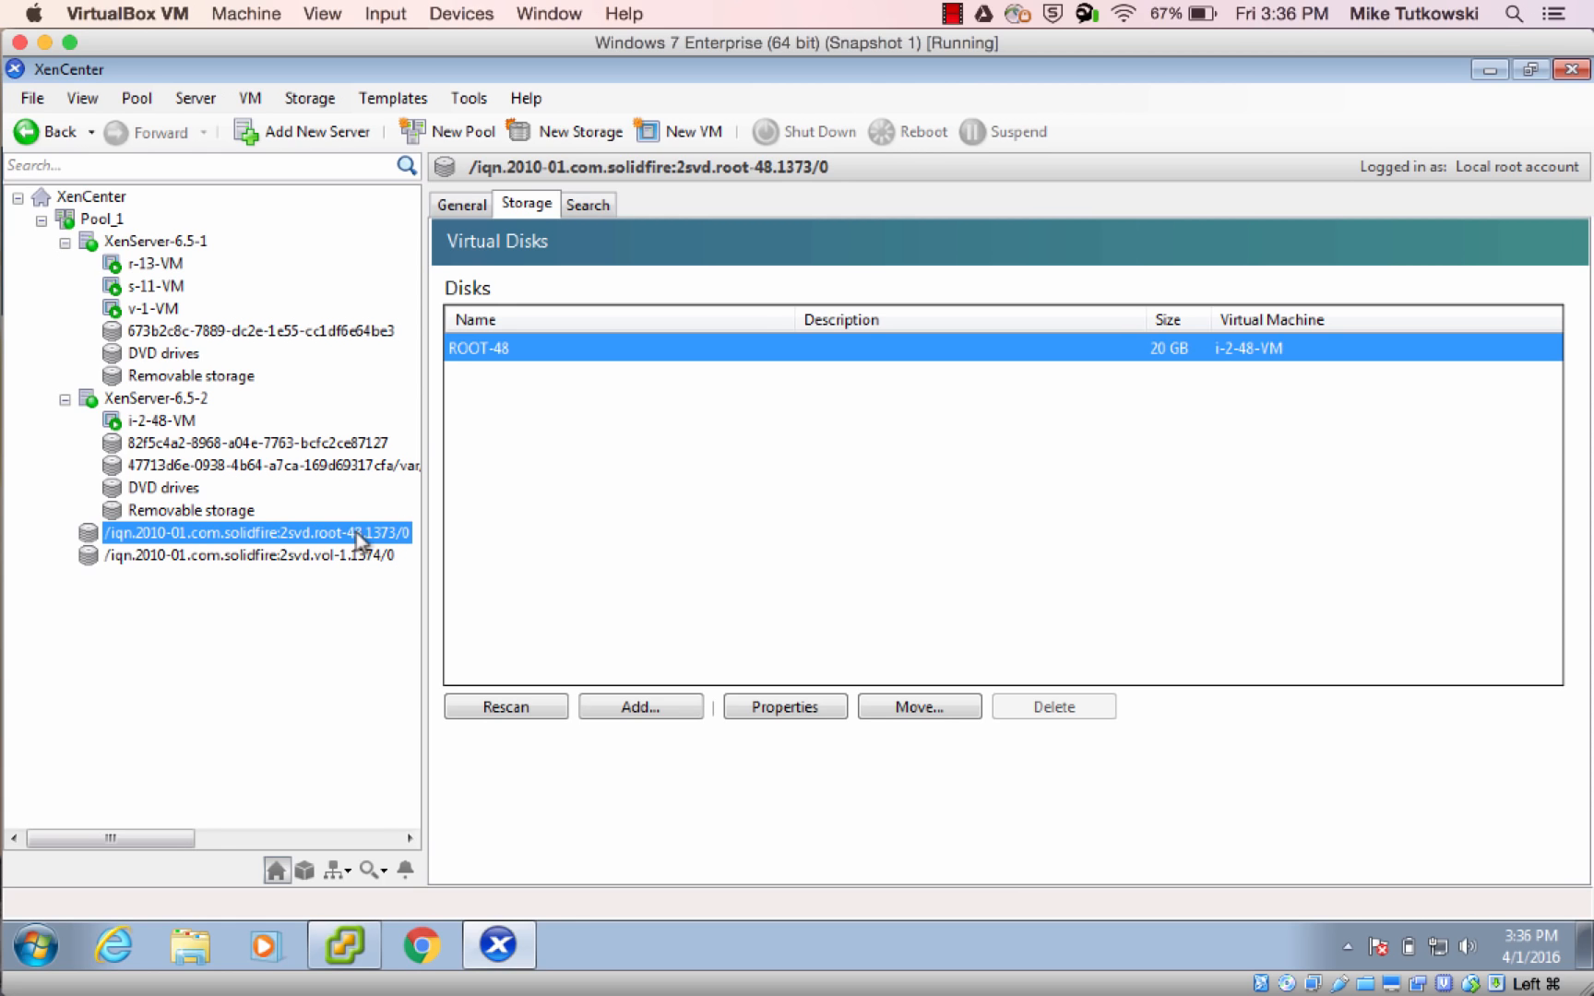
# Switch to CloudStack and view the list of volumes belonging to instance VM-1
pyautogui.moveTo(28, 549)
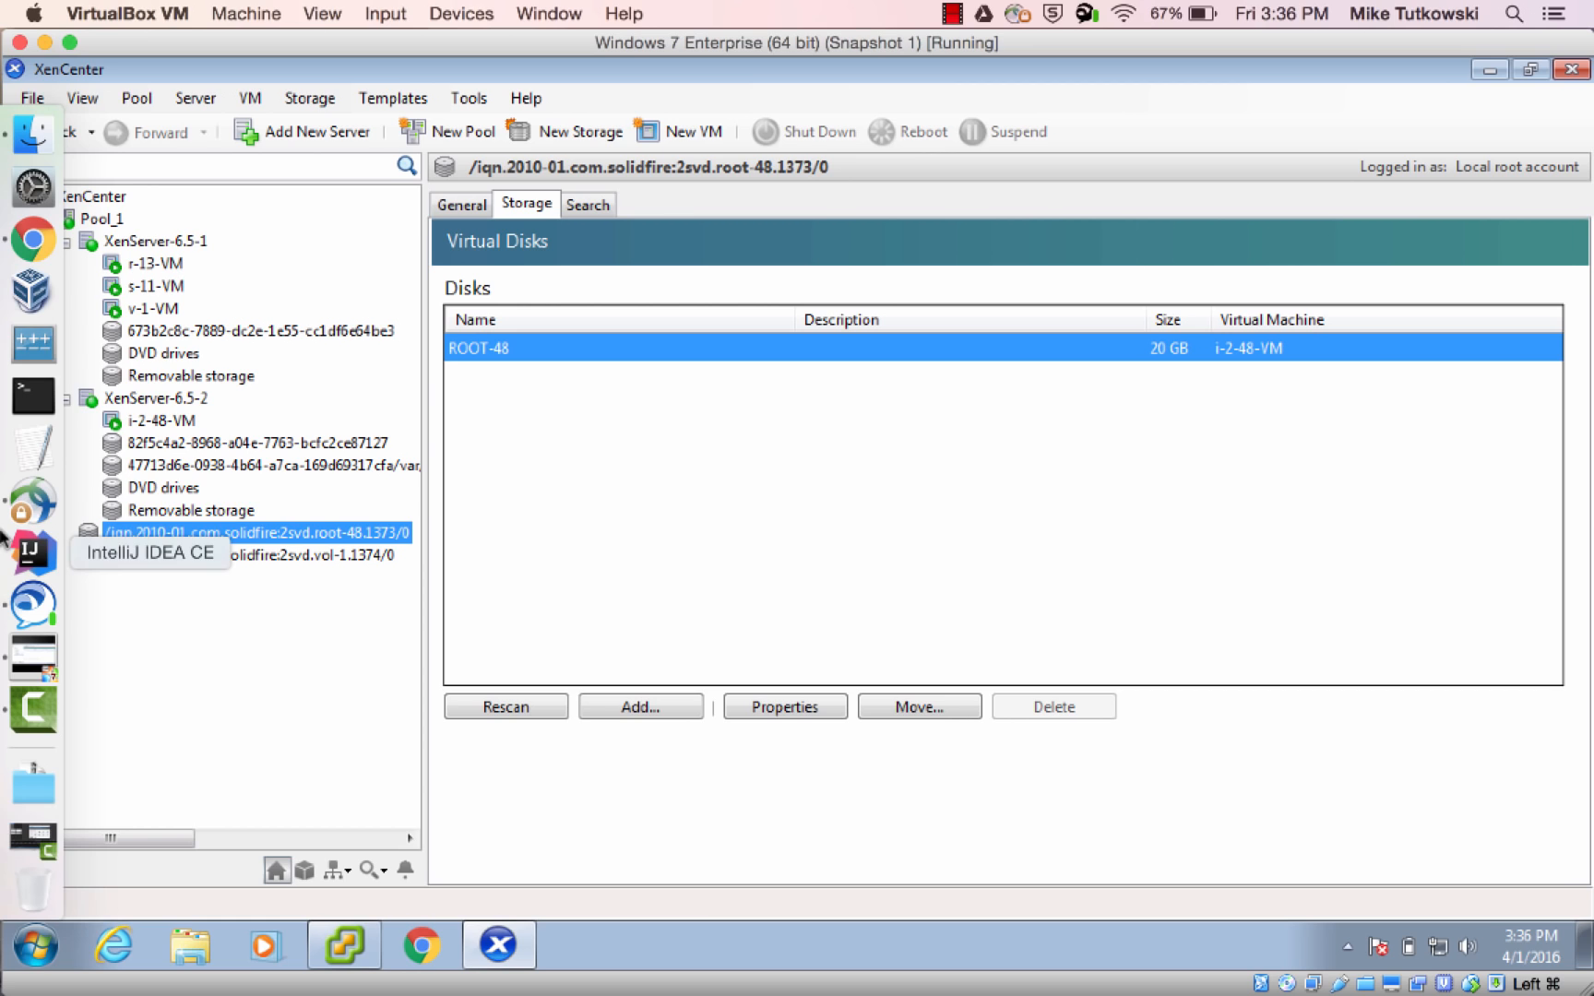
pyautogui.click(39, 250)
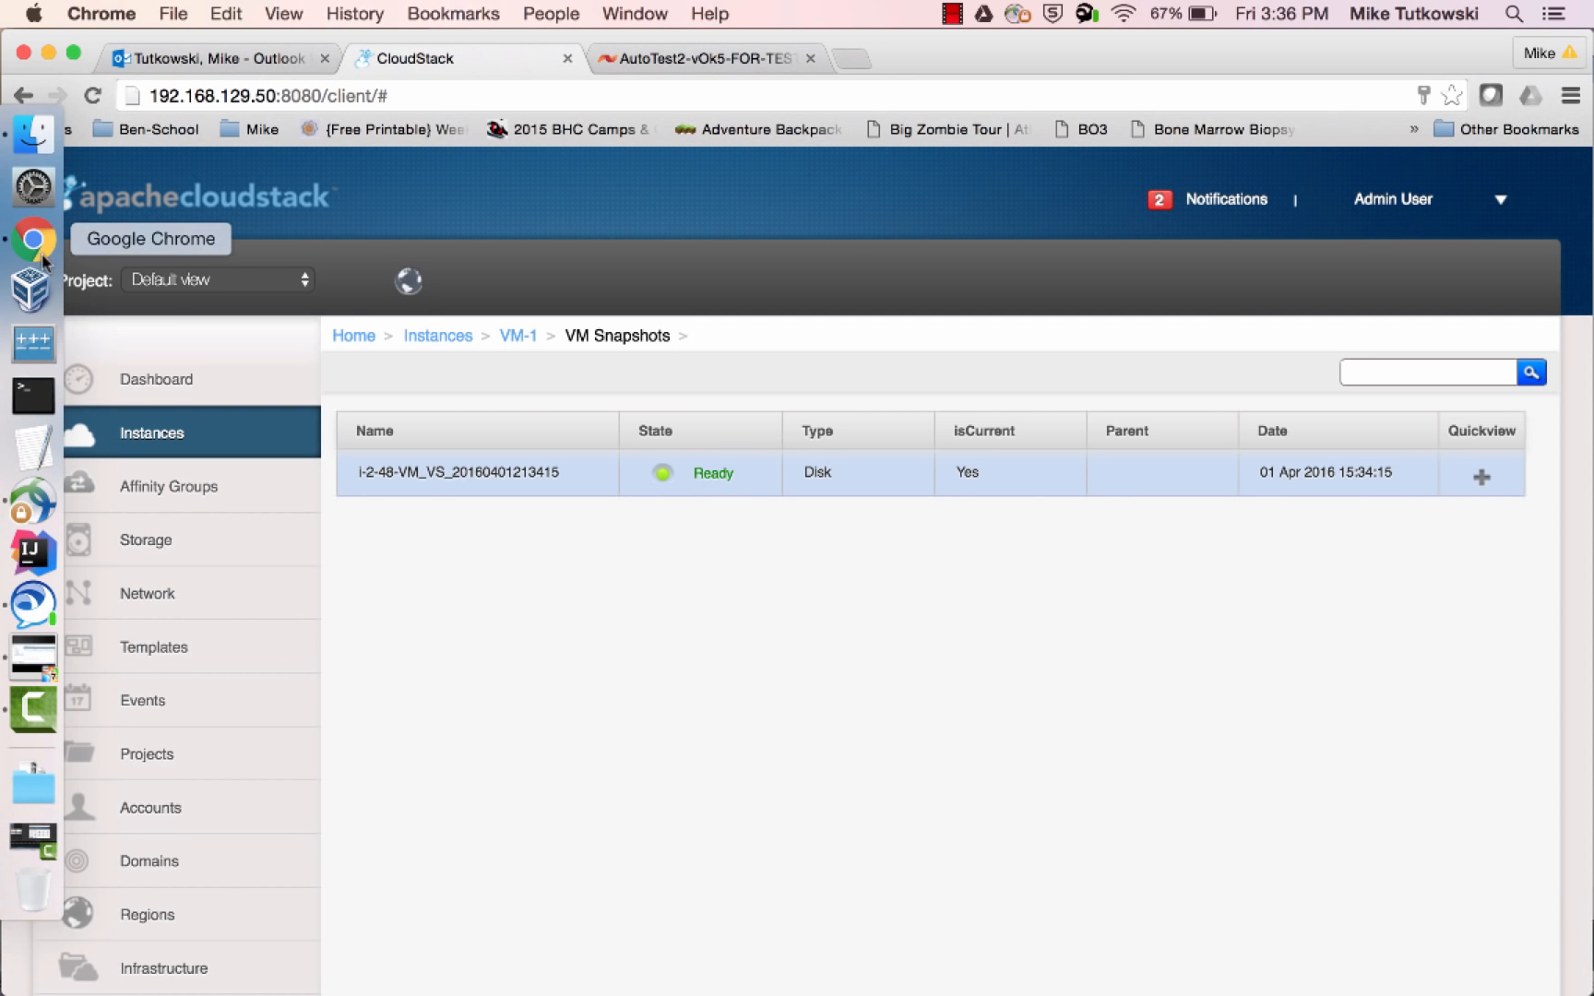
pyautogui.click(148, 445)
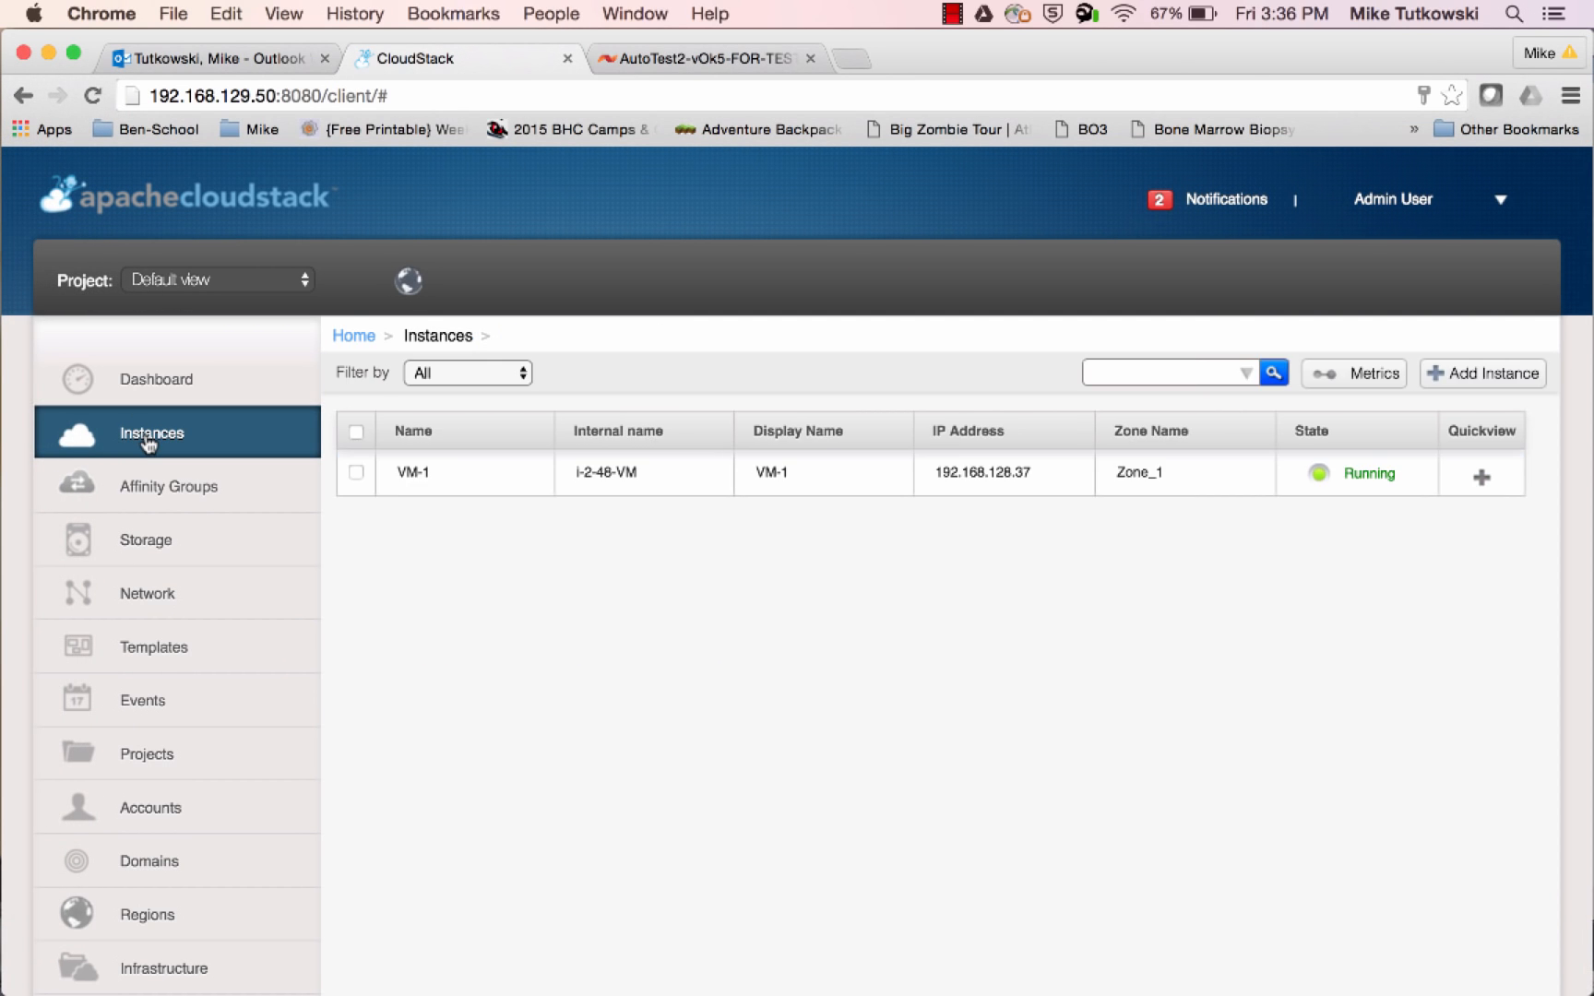
pyautogui.click(413, 472)
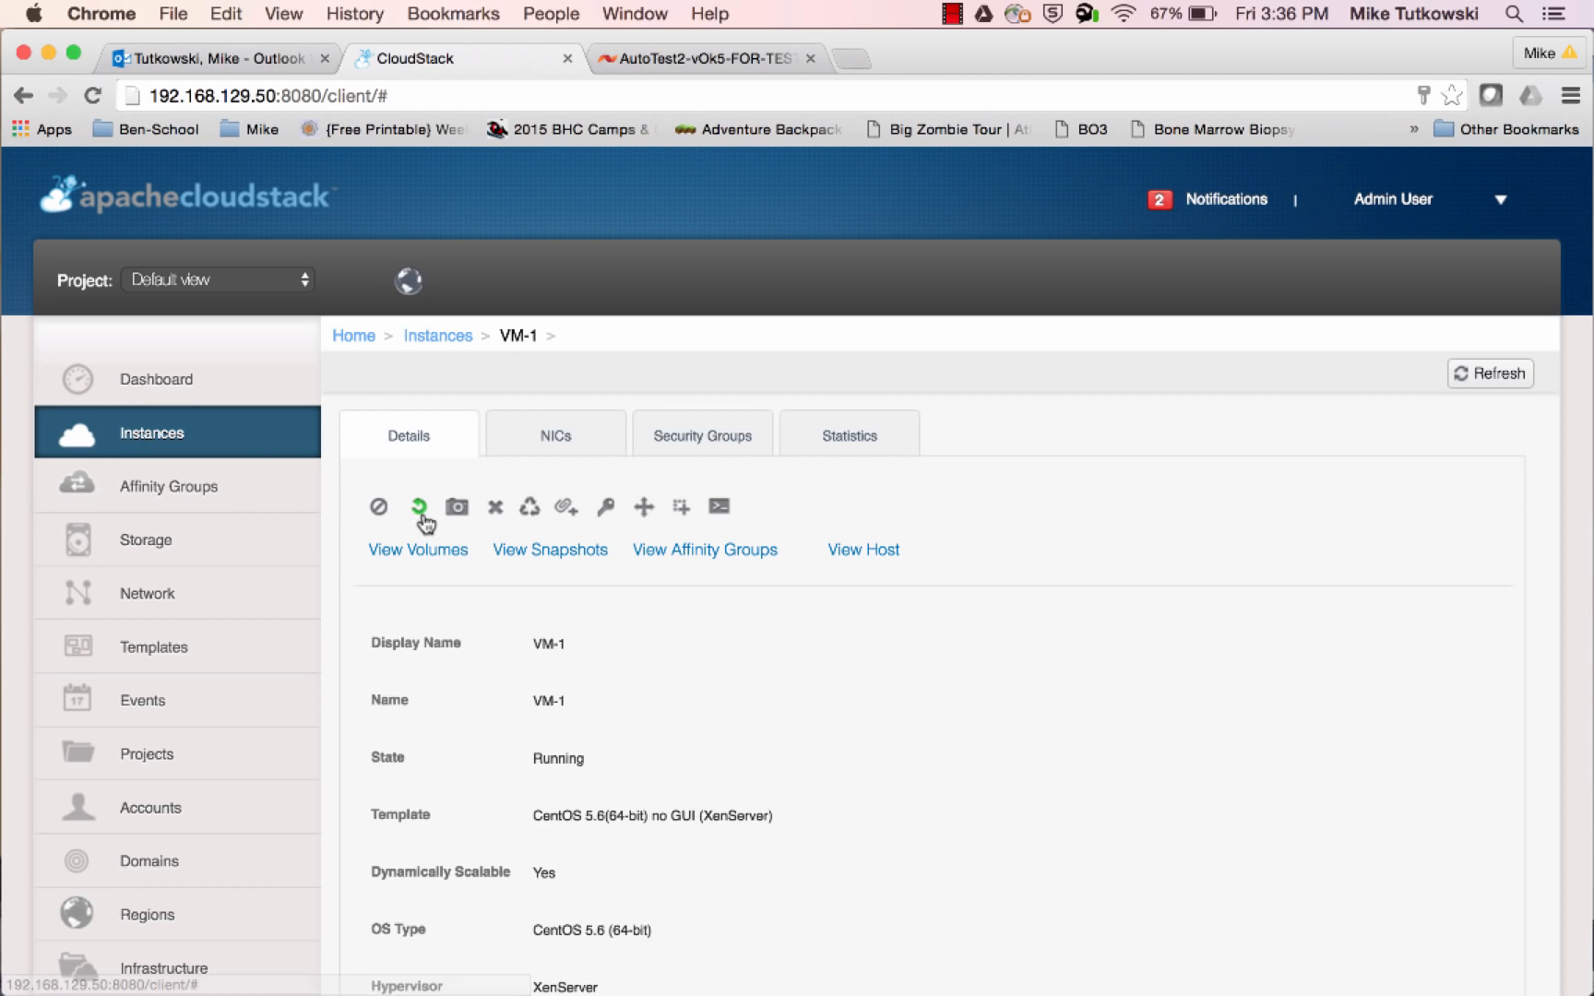
pyautogui.click(422, 551)
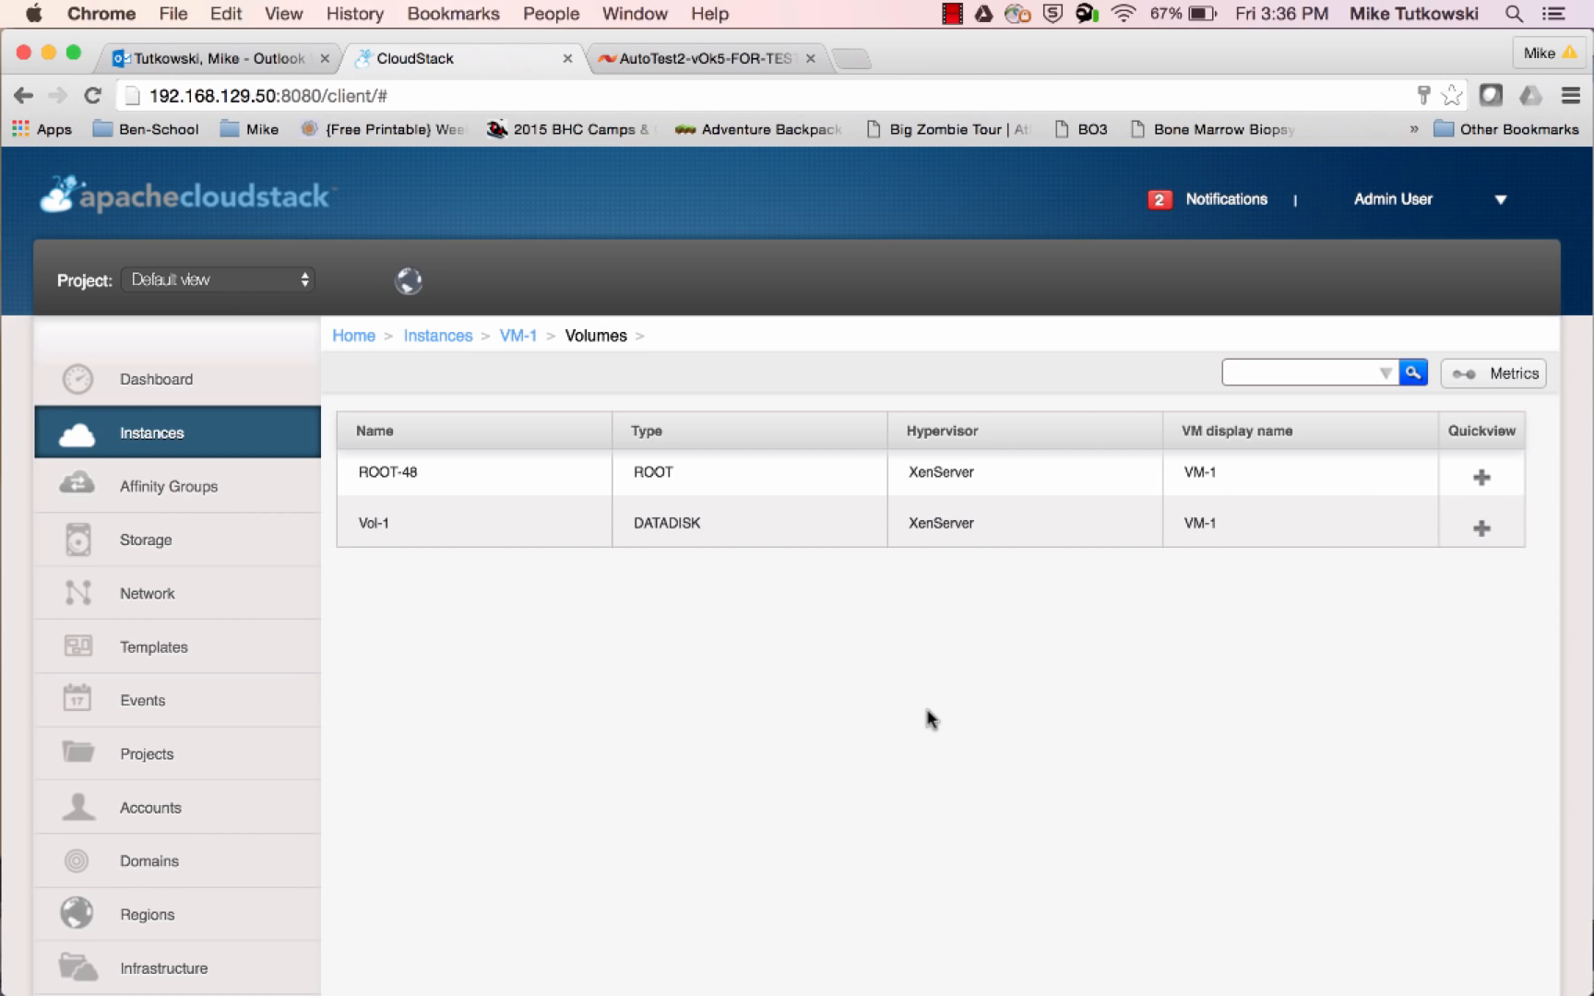
# Take a snapshot of VM-1's ROOT-48 volume and name it SS-1
pyautogui.moveTo(1449, 475)
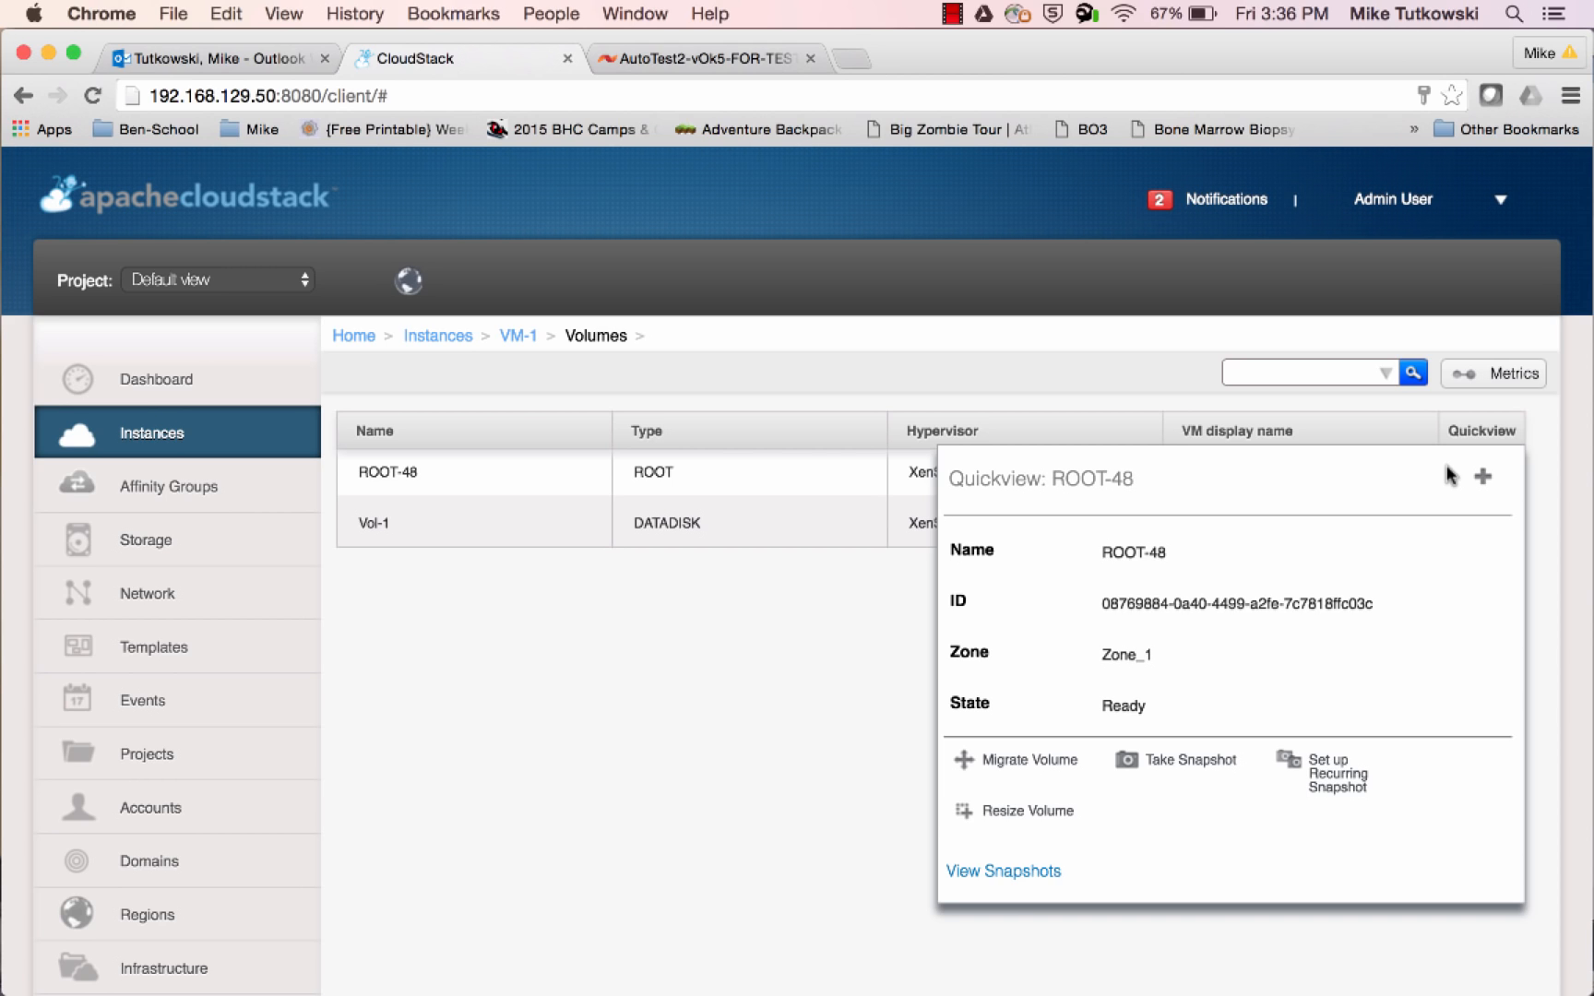
pyautogui.click(1175, 764)
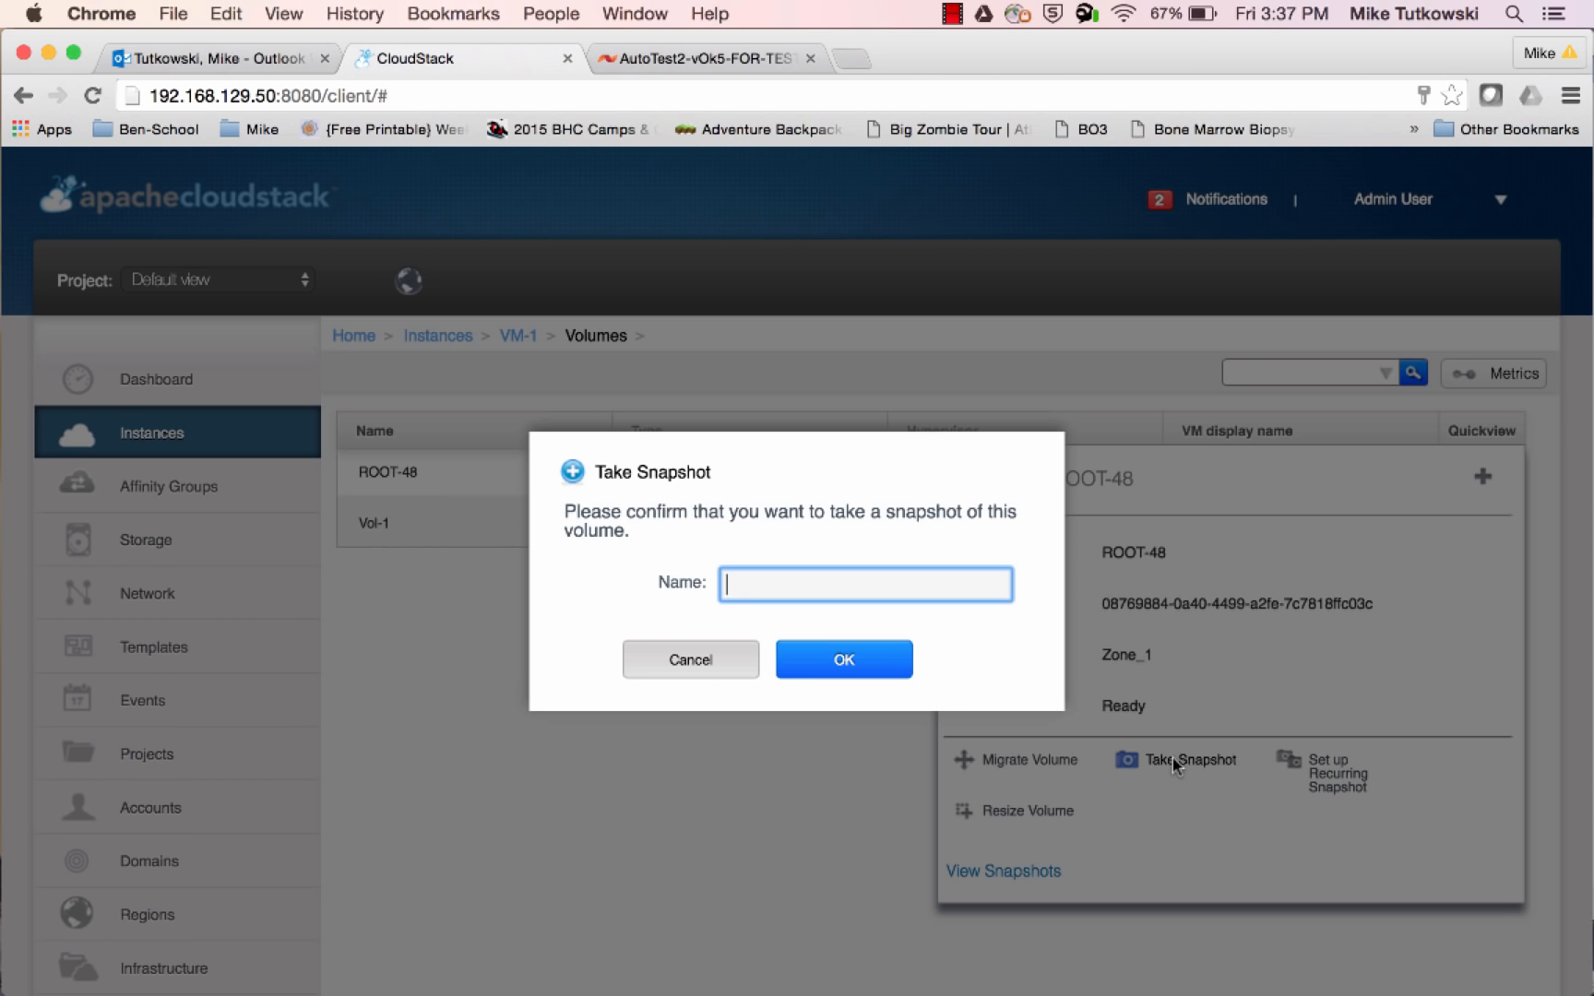
pyautogui.write('SS-1')
pyautogui.click(867, 677)
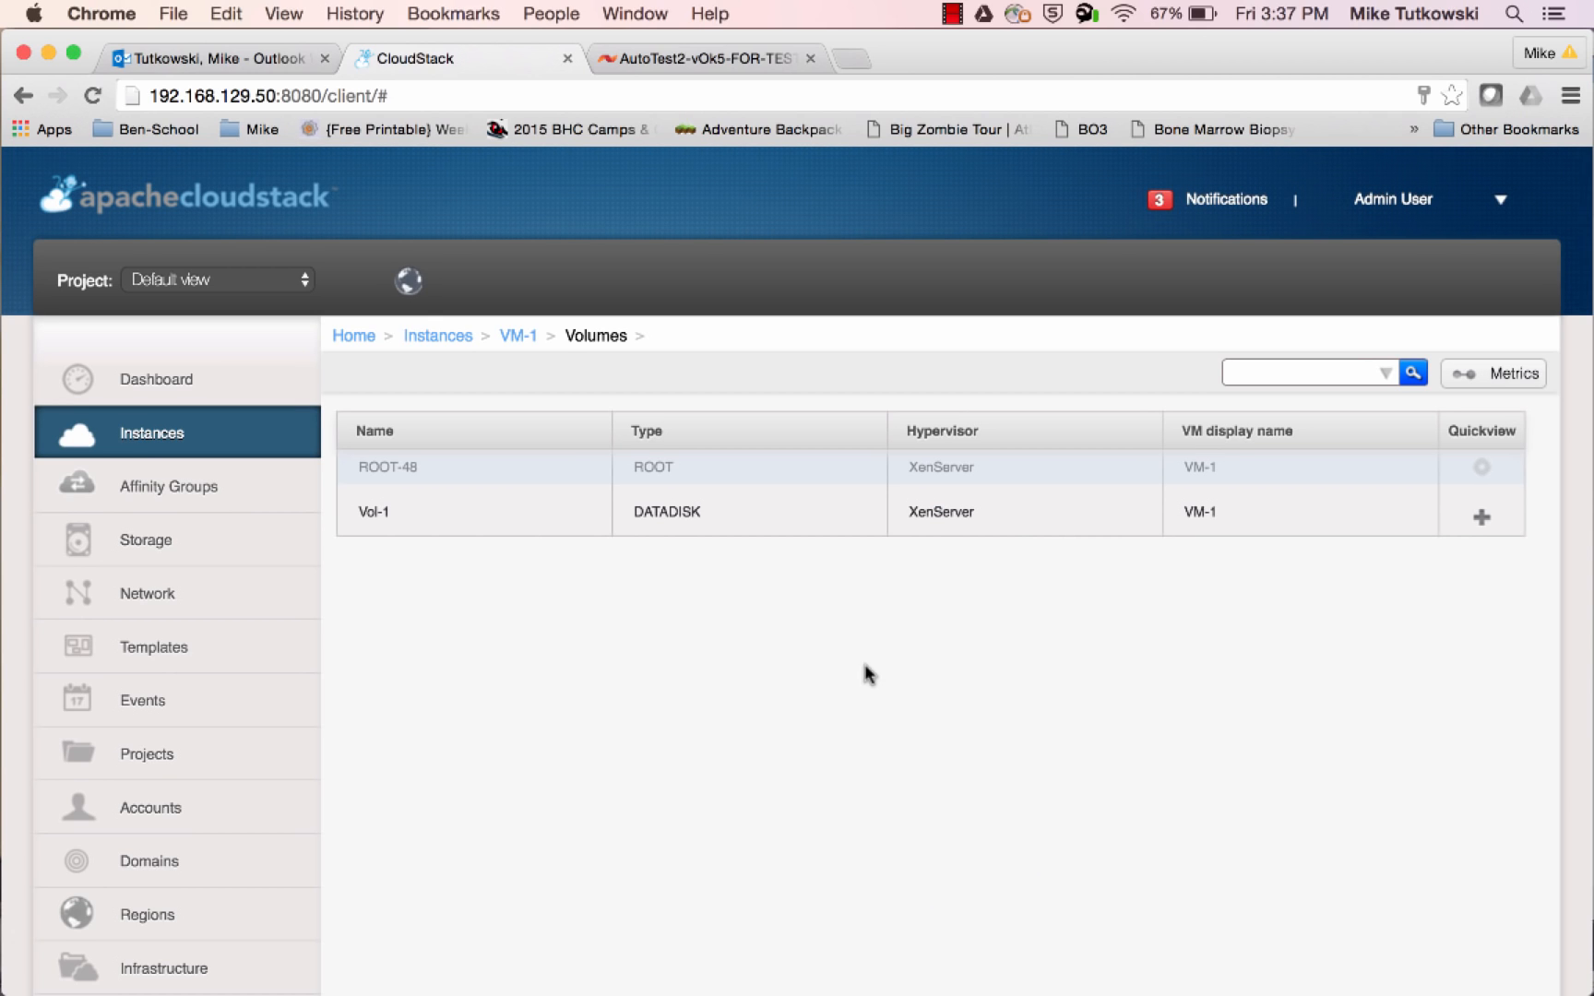
# Check the root-48 storage repository's virtual disks in XenCenter, and return to CloudStack to review the notifications for the snapshot task
pyautogui.moveTo(32, 703)
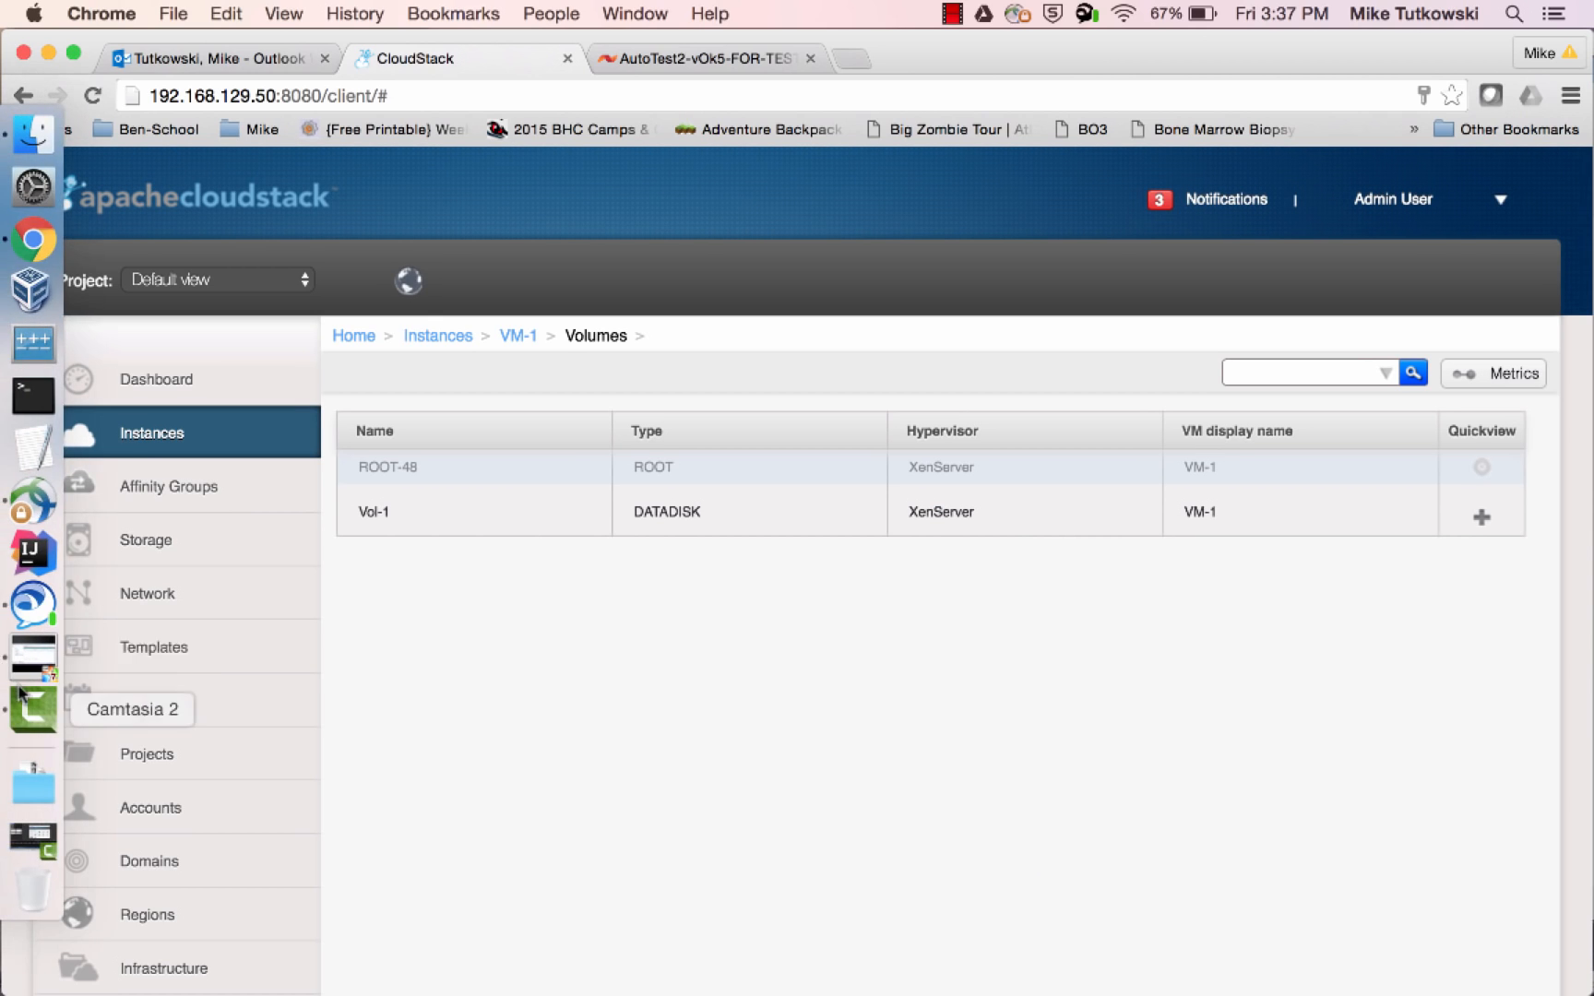
pyautogui.click(39, 671)
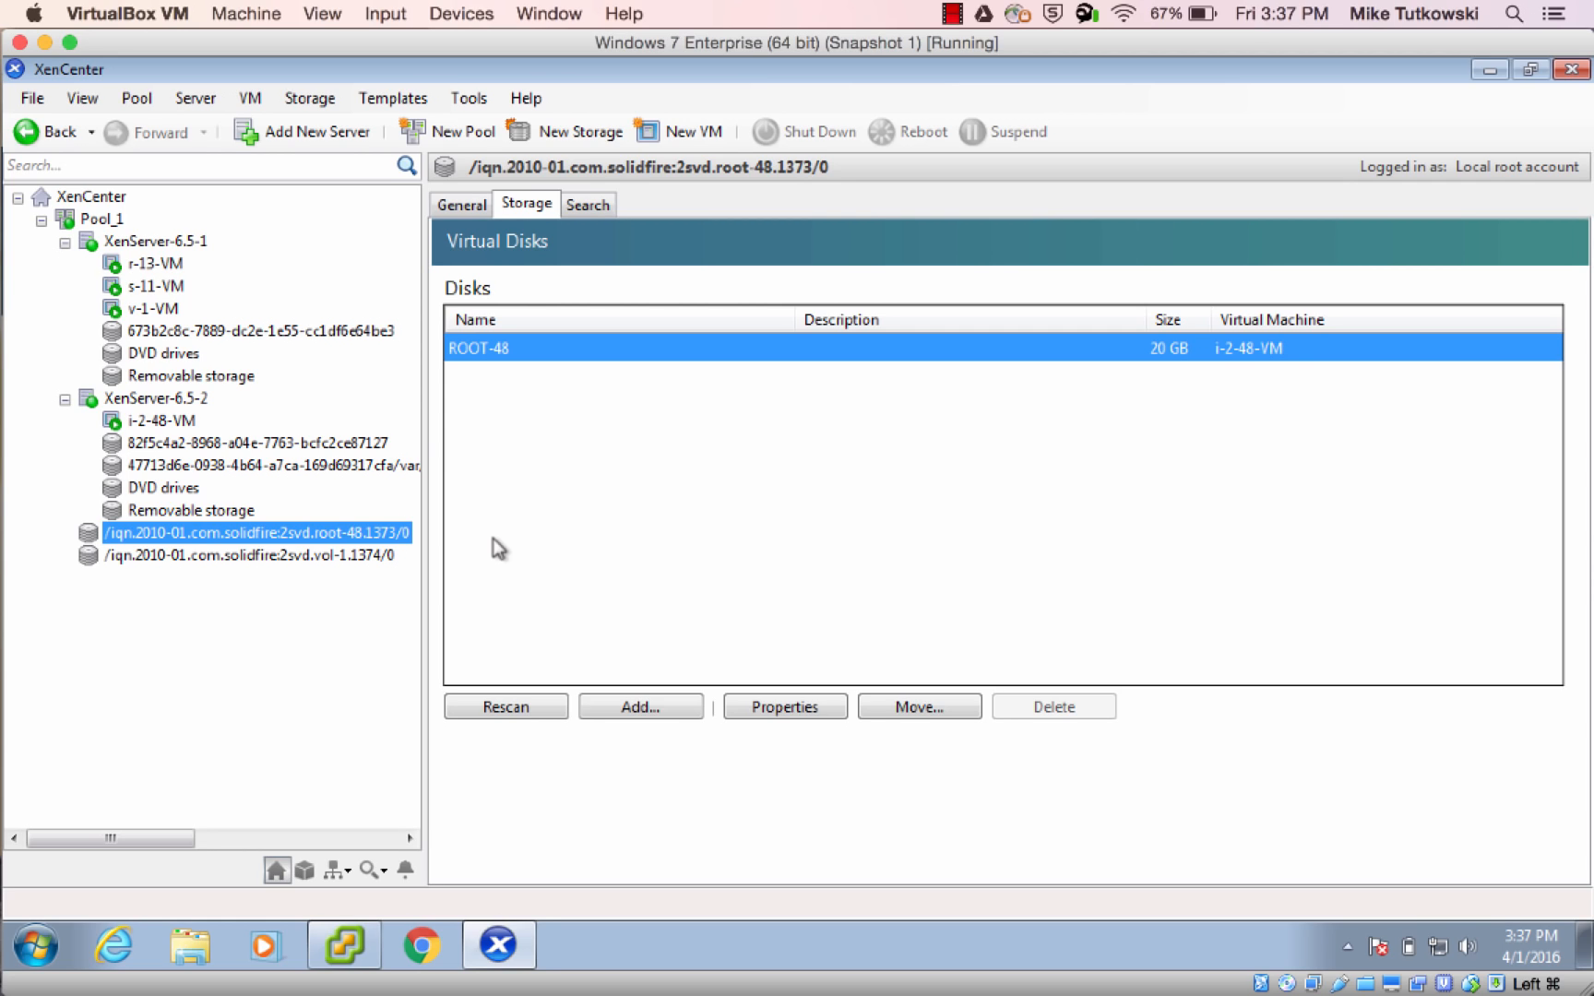
pyautogui.moveTo(32, 397)
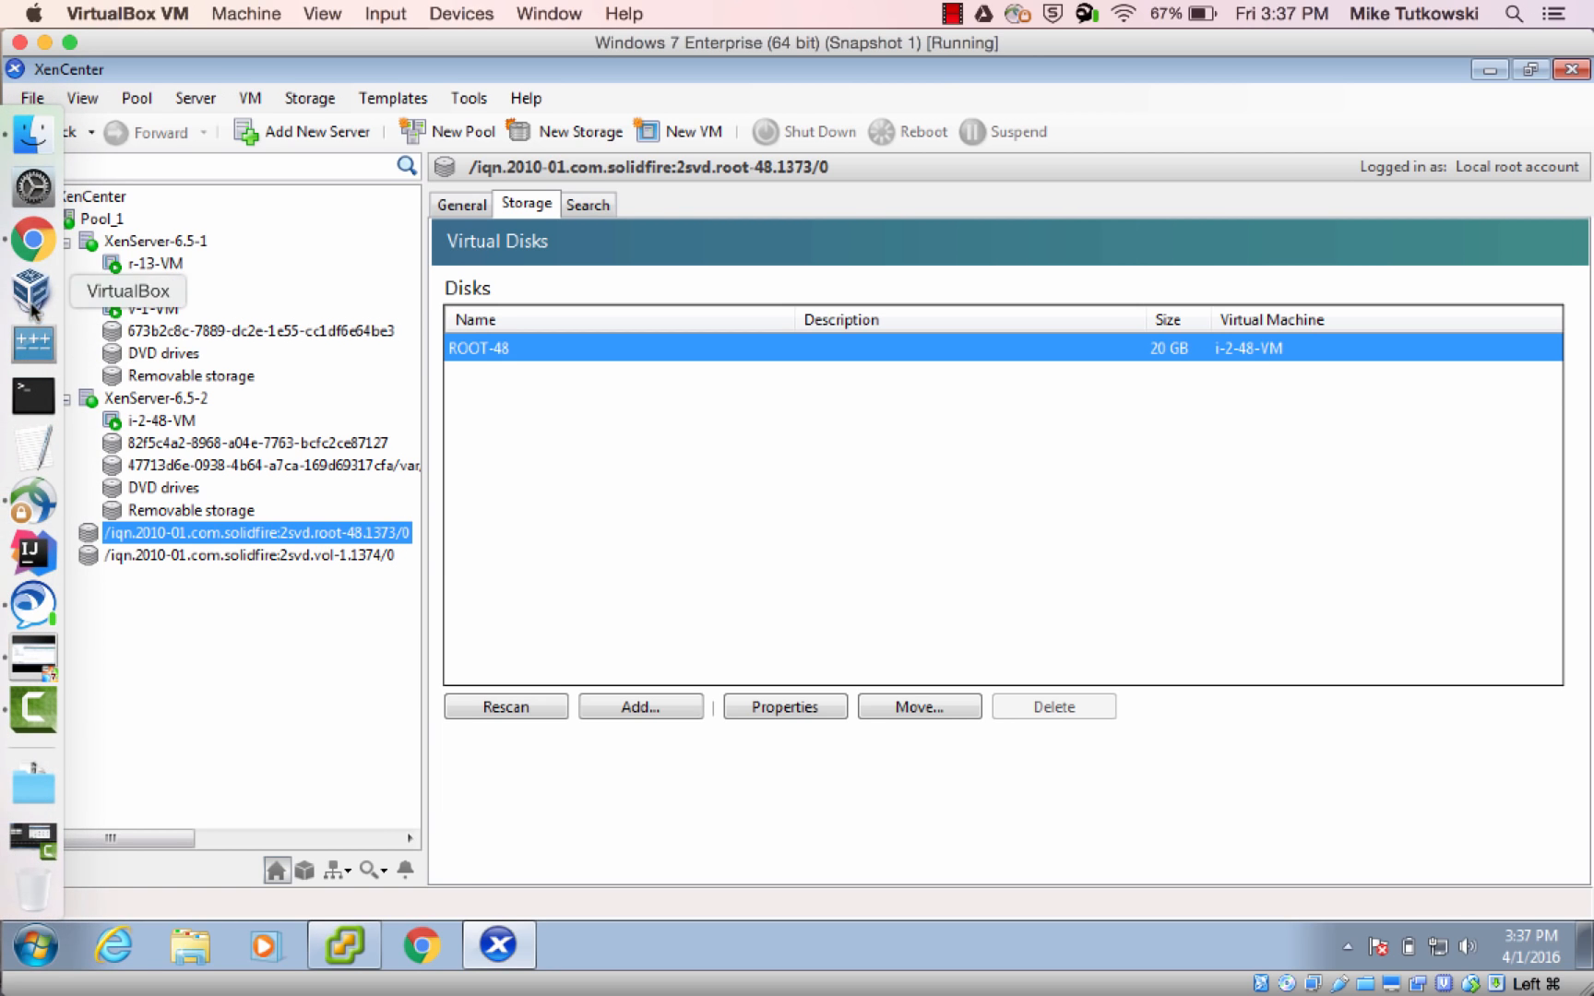
pyautogui.click(33, 241)
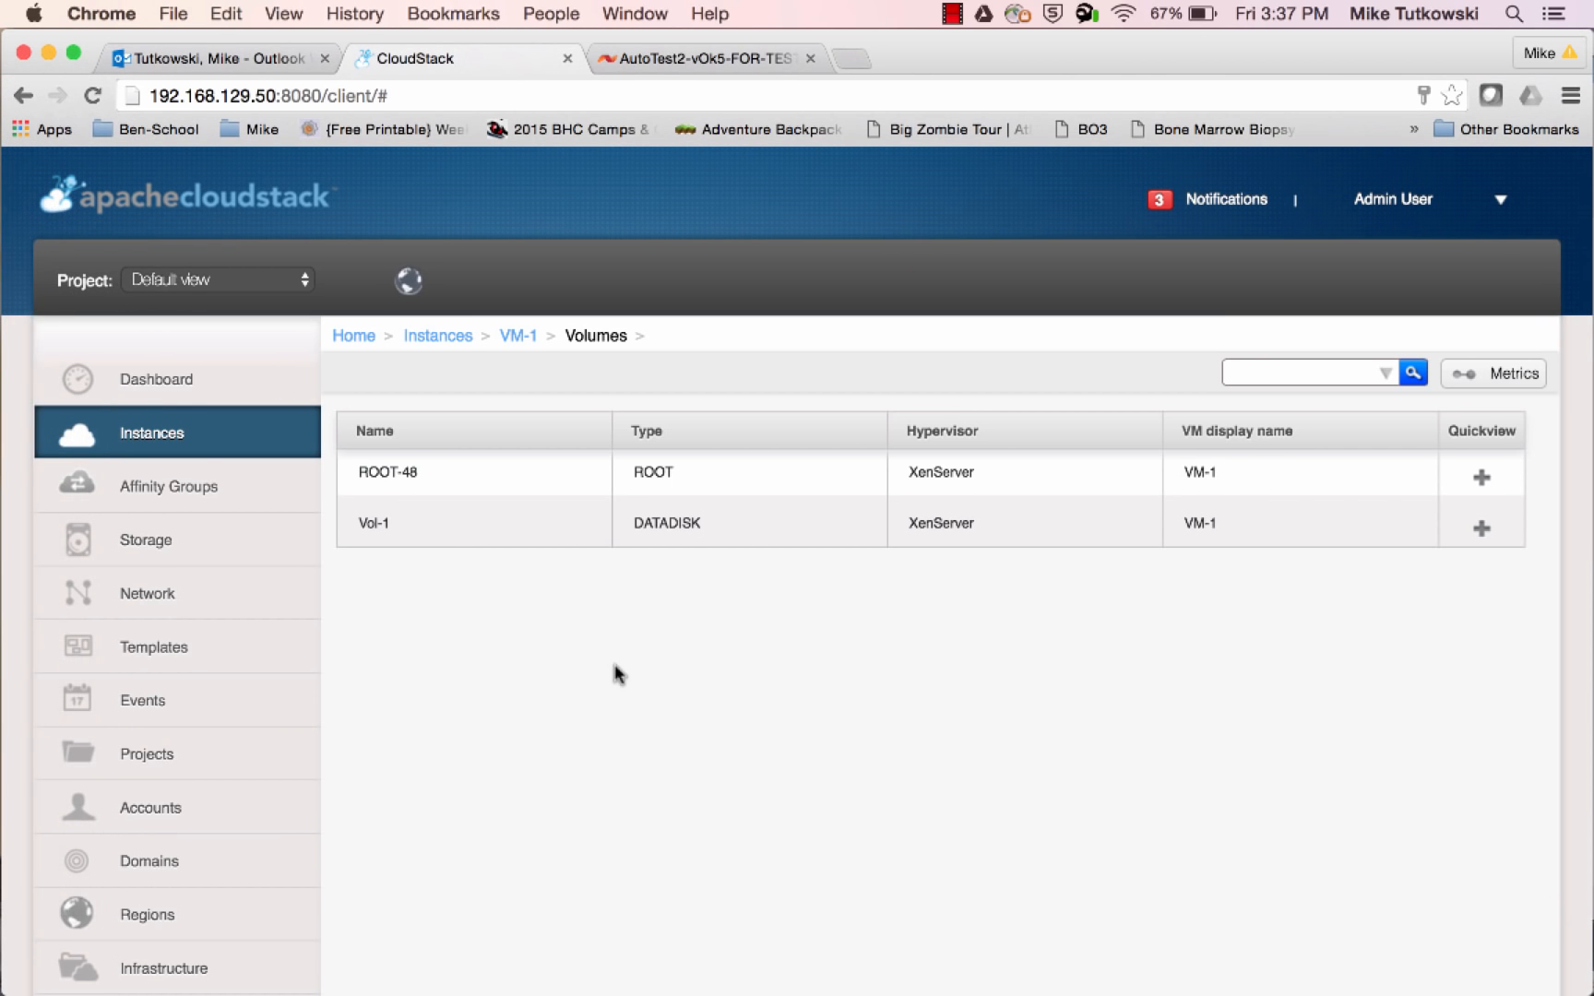
pyautogui.click(1236, 203)
pyautogui.scroll(-1, 1213, 489)
pyautogui.scroll(-5, 1216, 492)
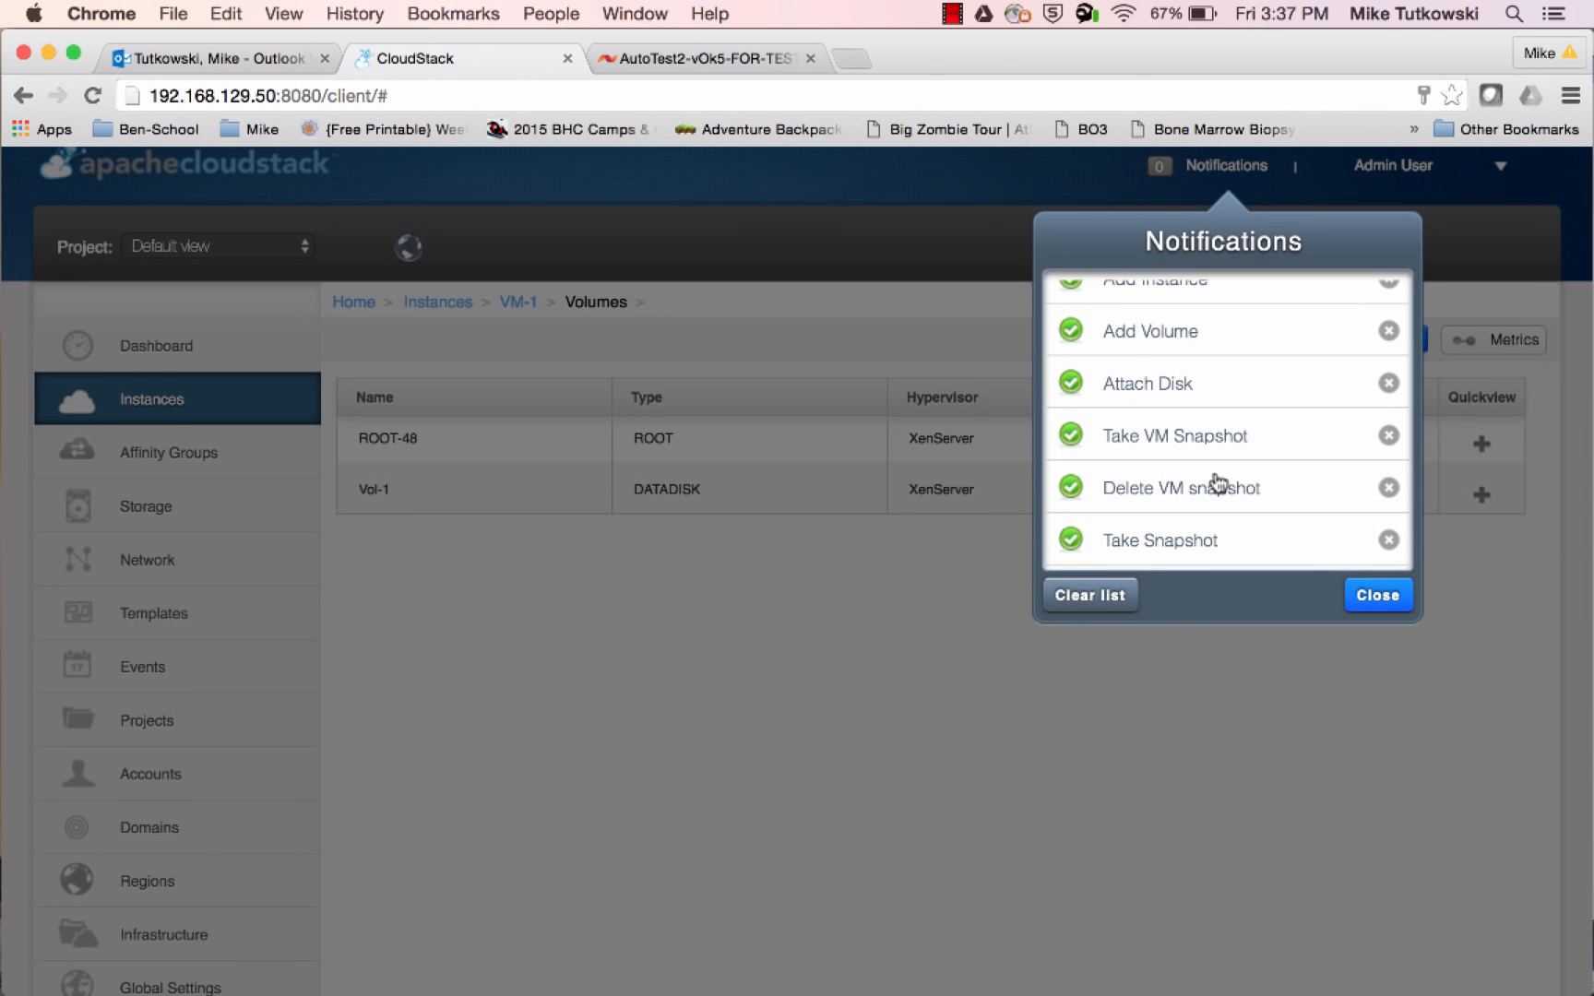
pyautogui.click(1365, 595)
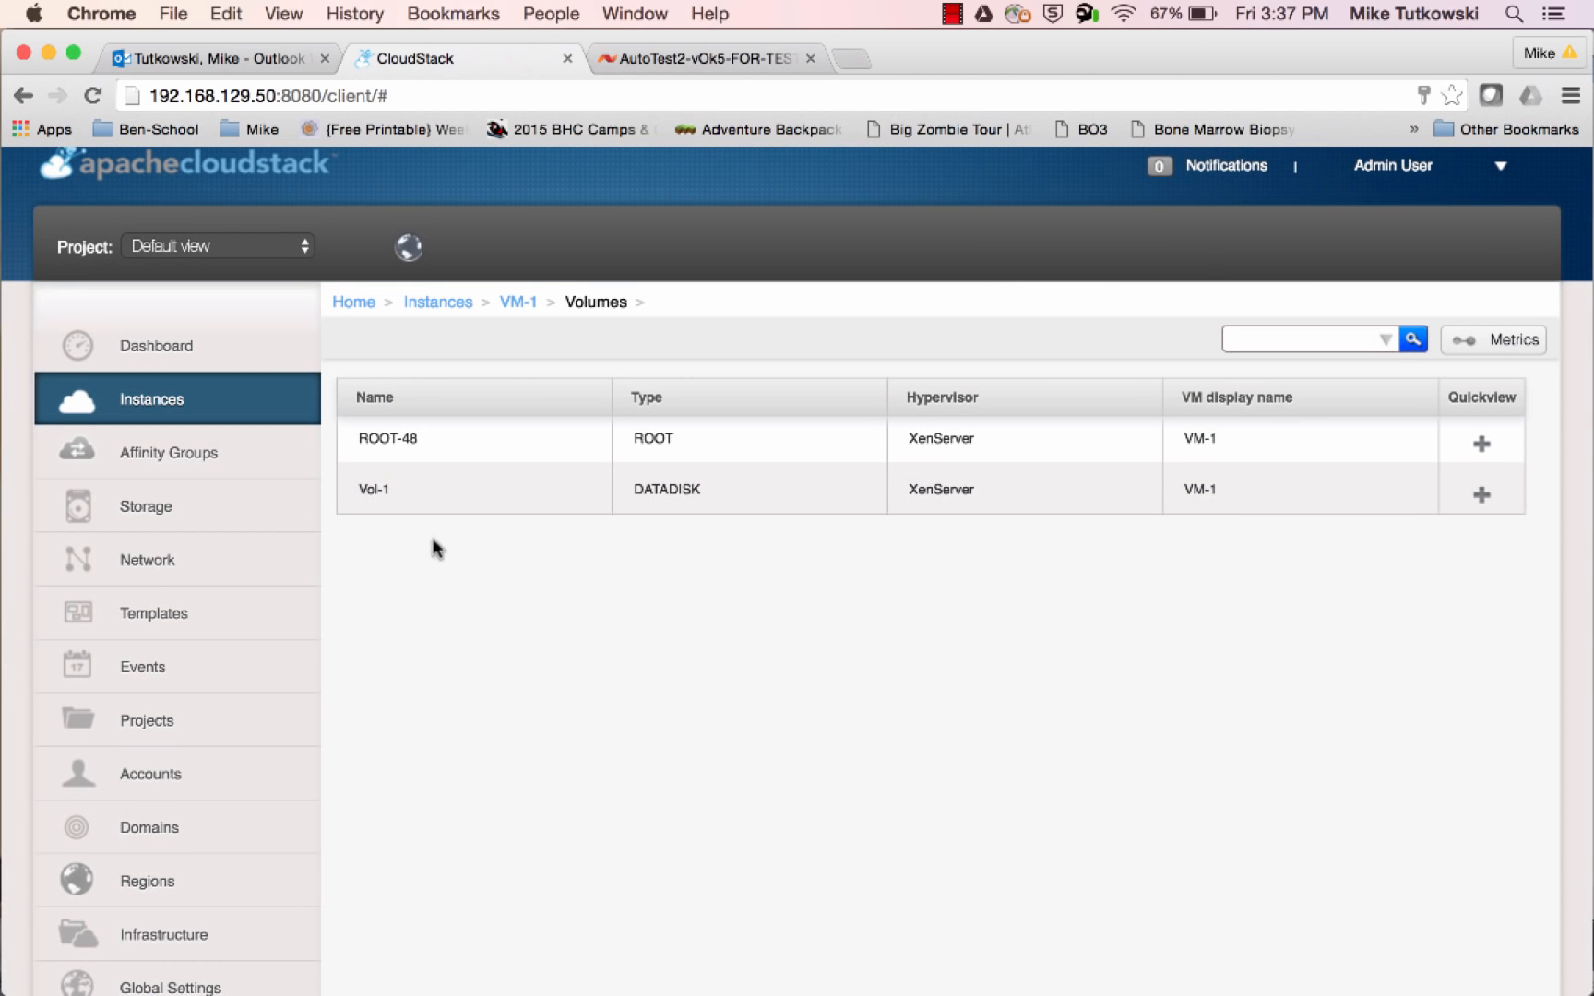
# Open the ROOT-48 volume's snapshot list and examine the details of snapshot SS-1
pyautogui.click(390, 439)
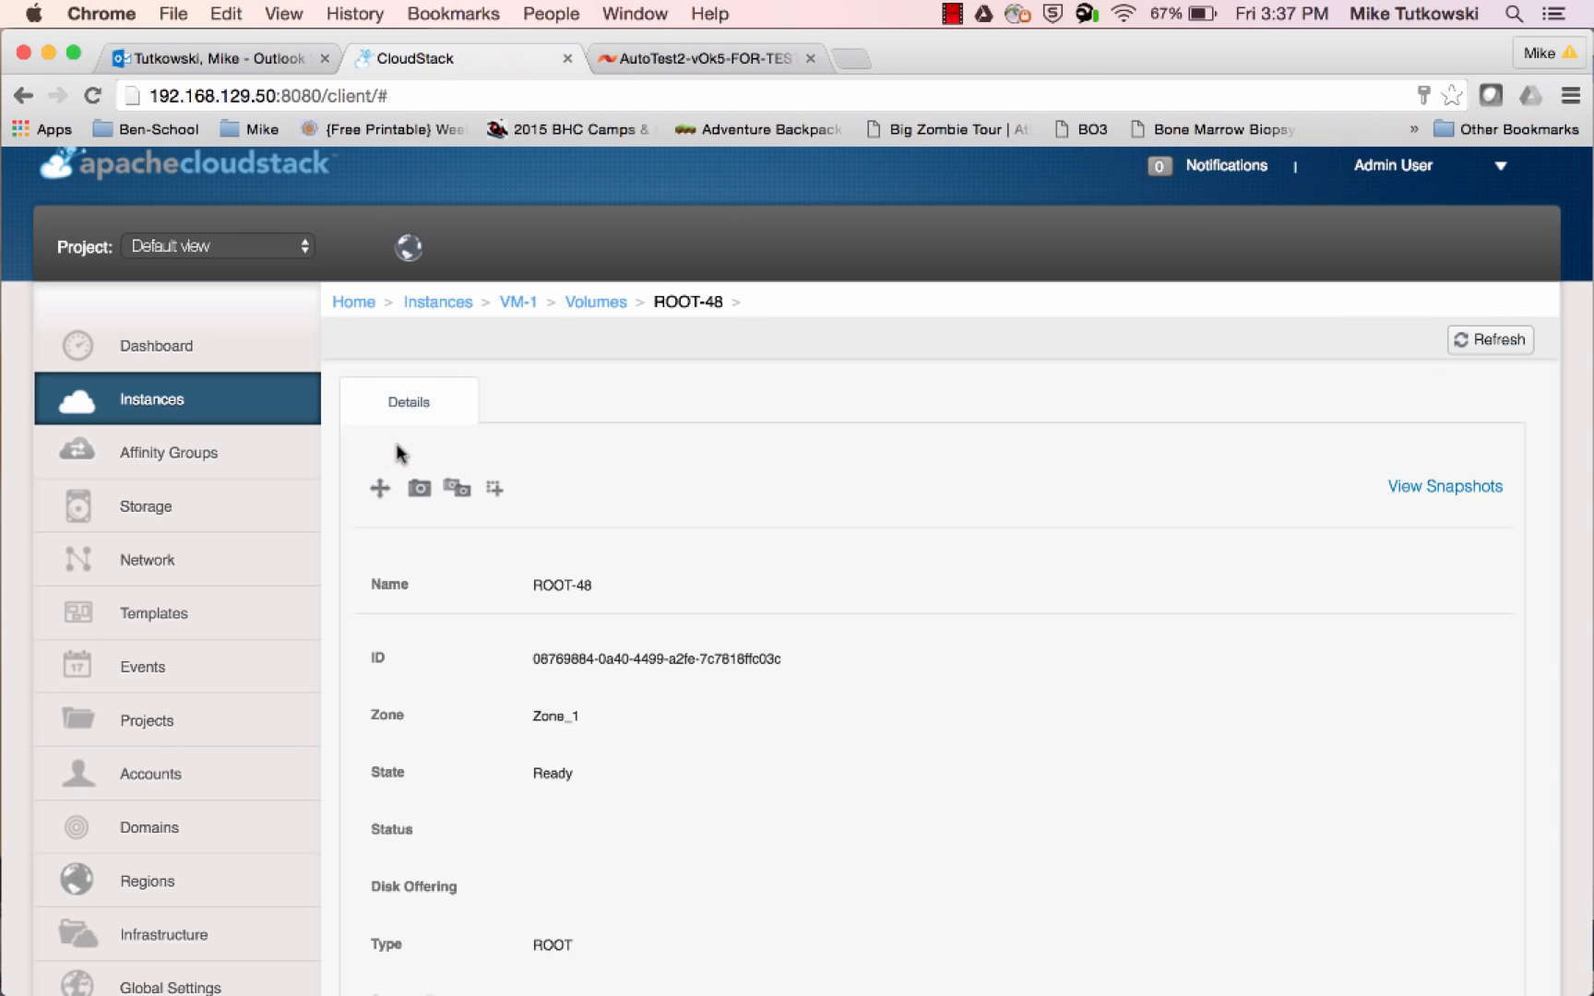
pyautogui.click(1445, 487)
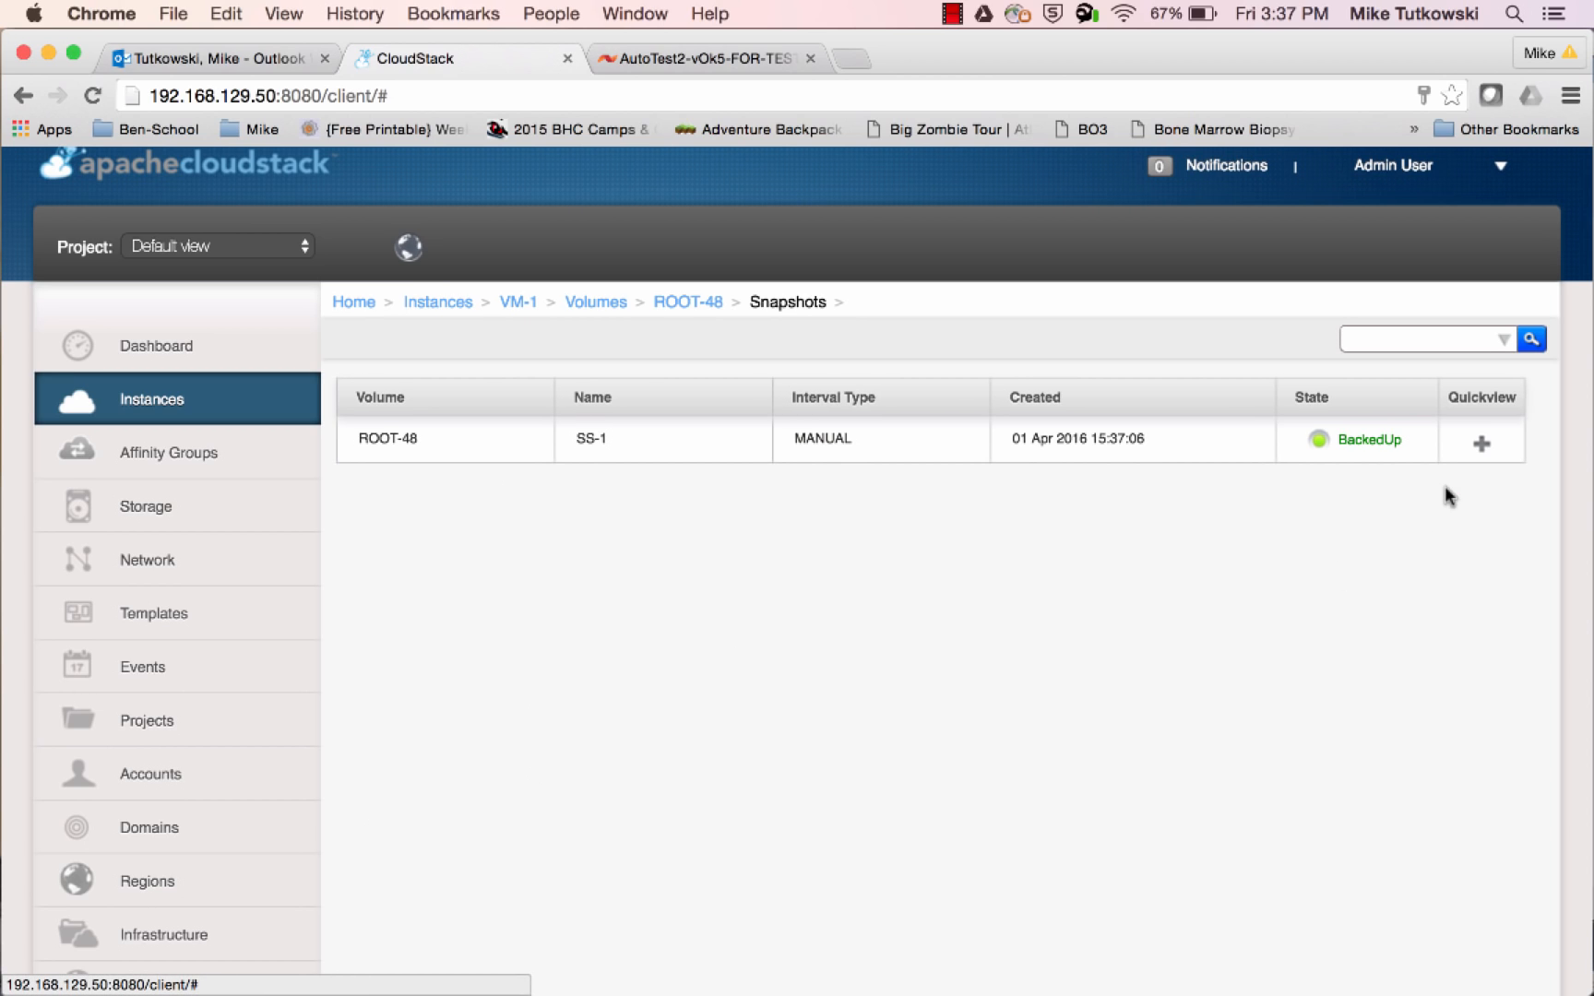
pyautogui.click(388, 439)
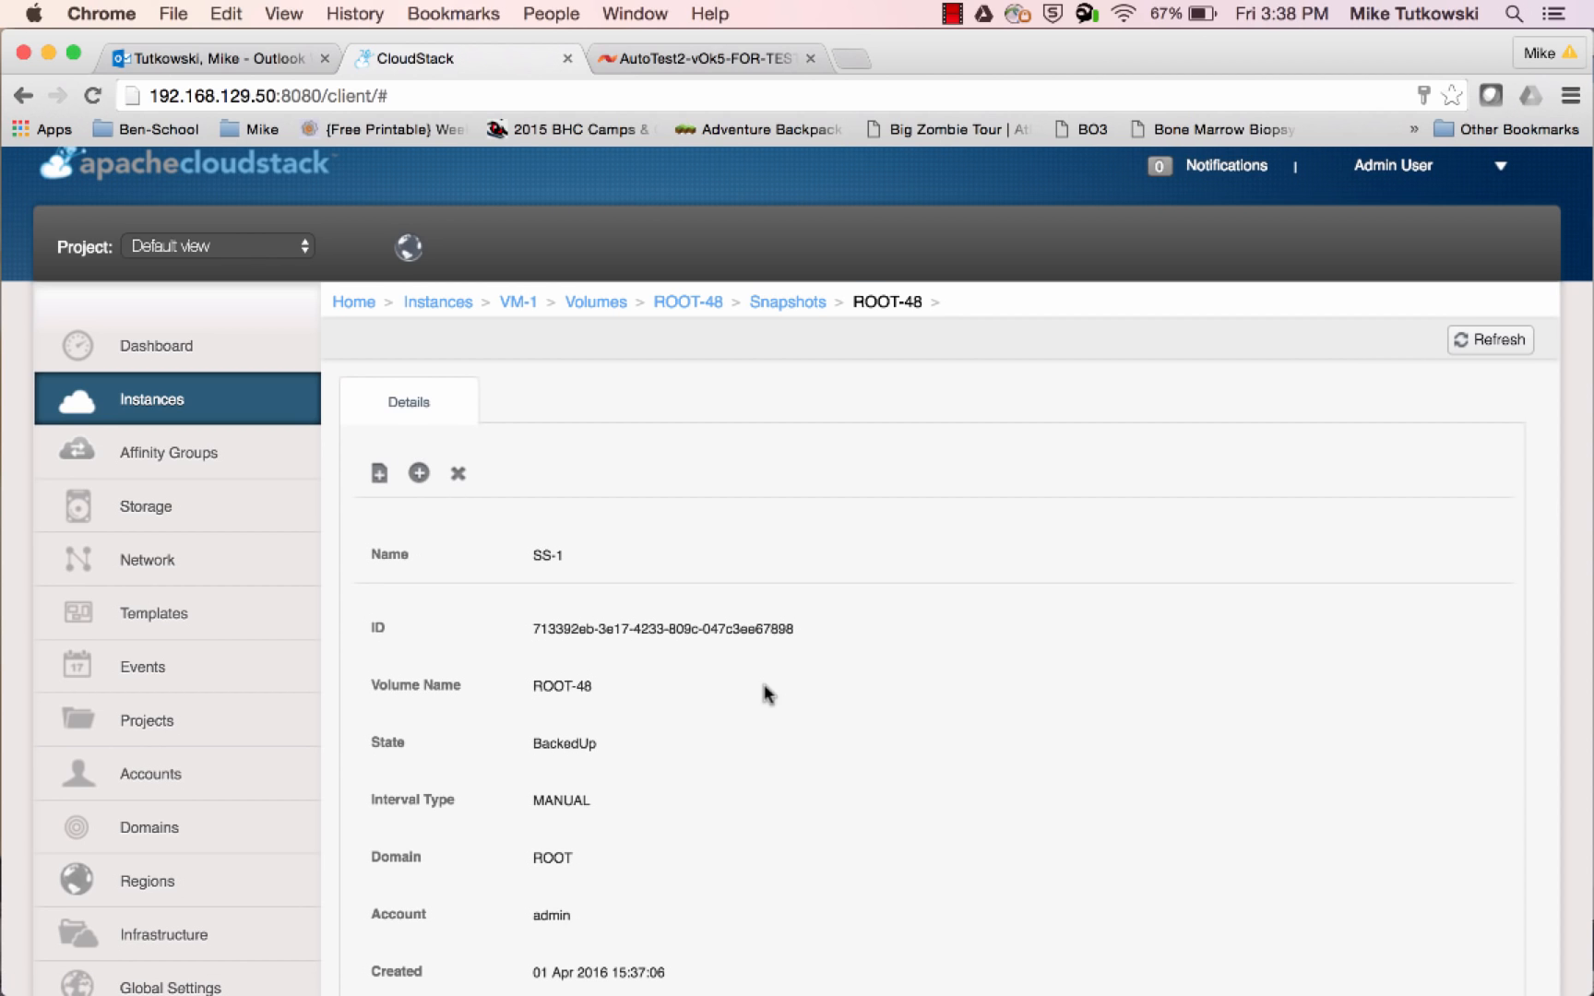
pyautogui.scroll(-2, 766, 692)
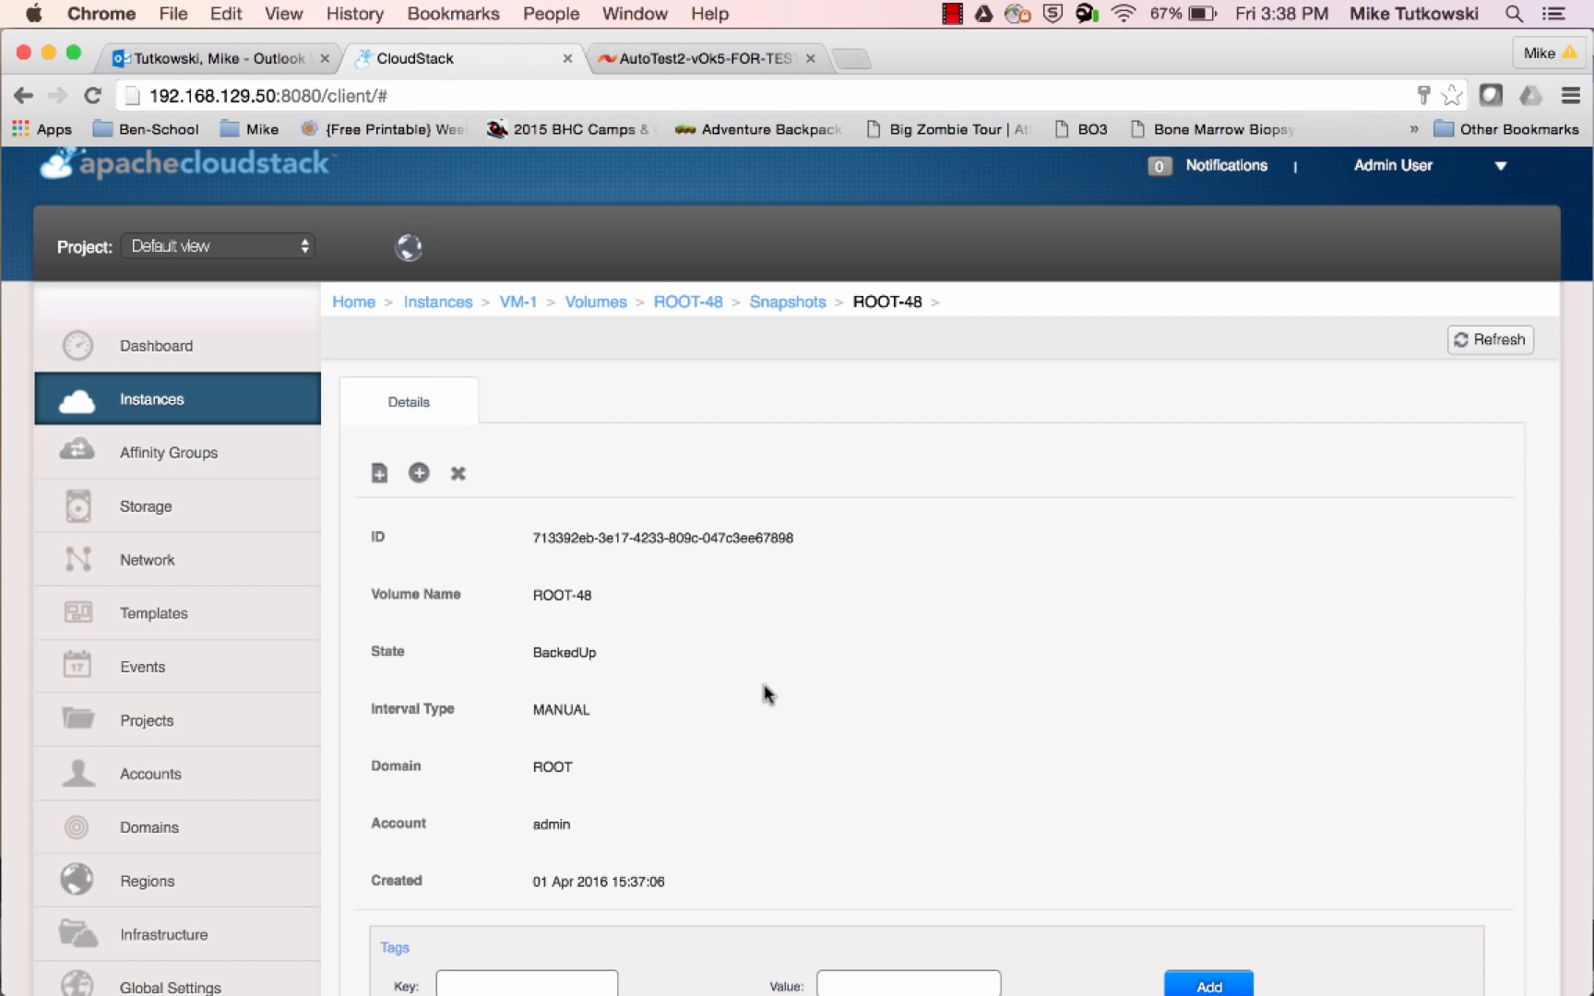
# Create a new volume named Vol-2 from snapshot SS-1
pyautogui.scroll(3, 768, 695)
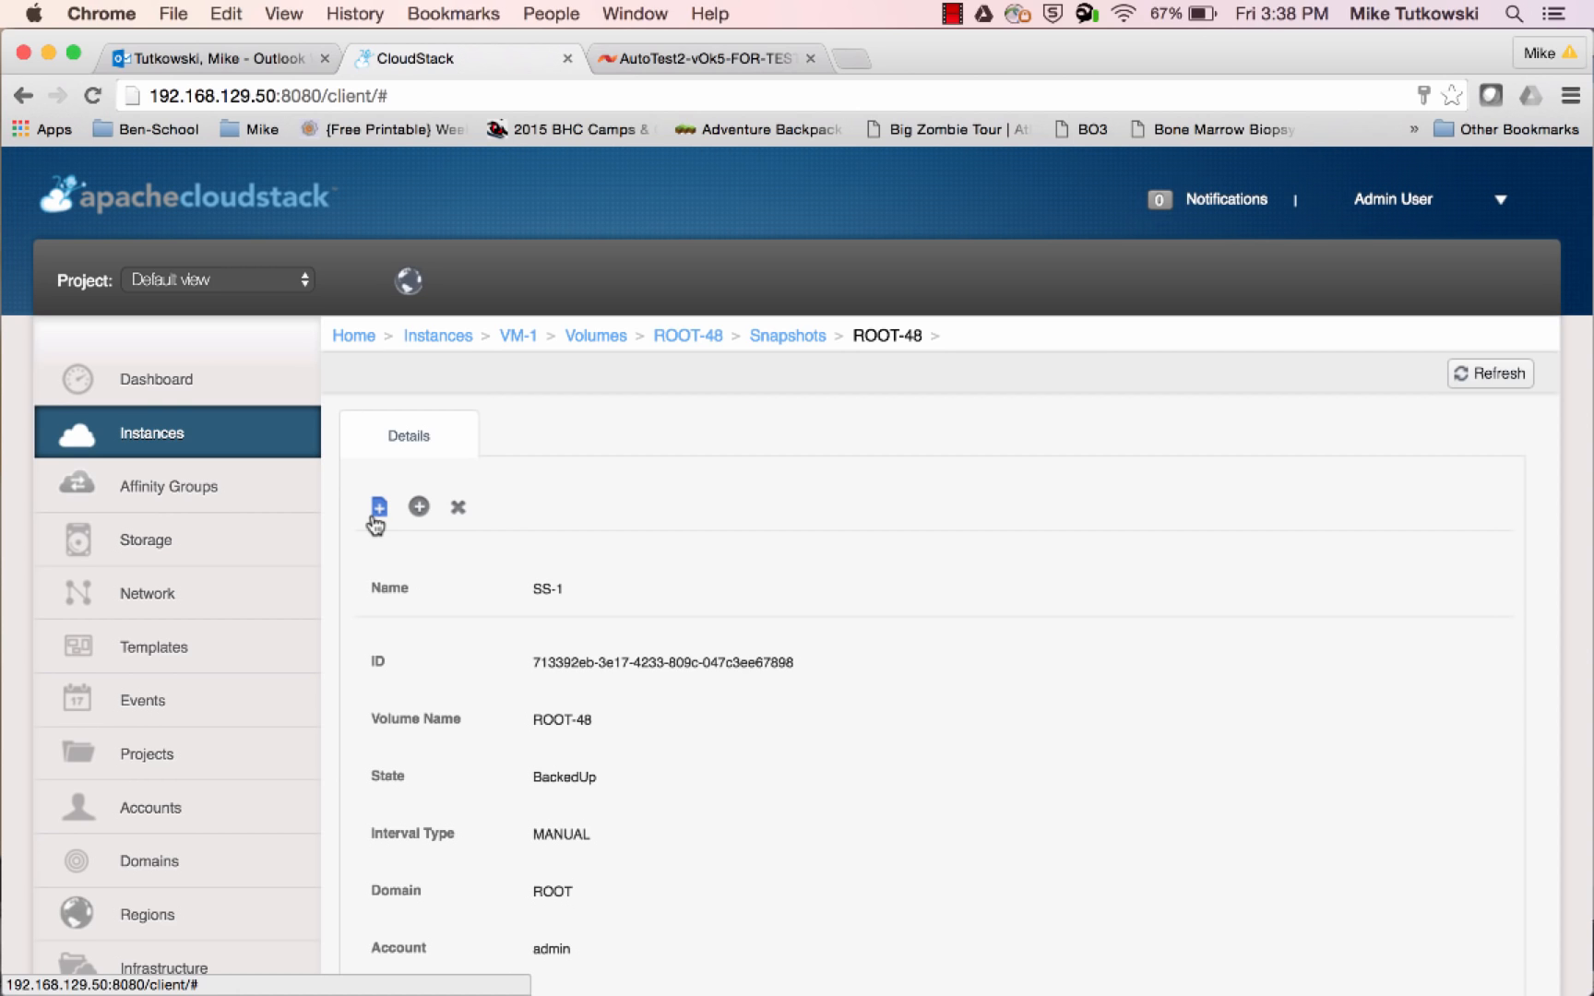
pyautogui.click(419, 509)
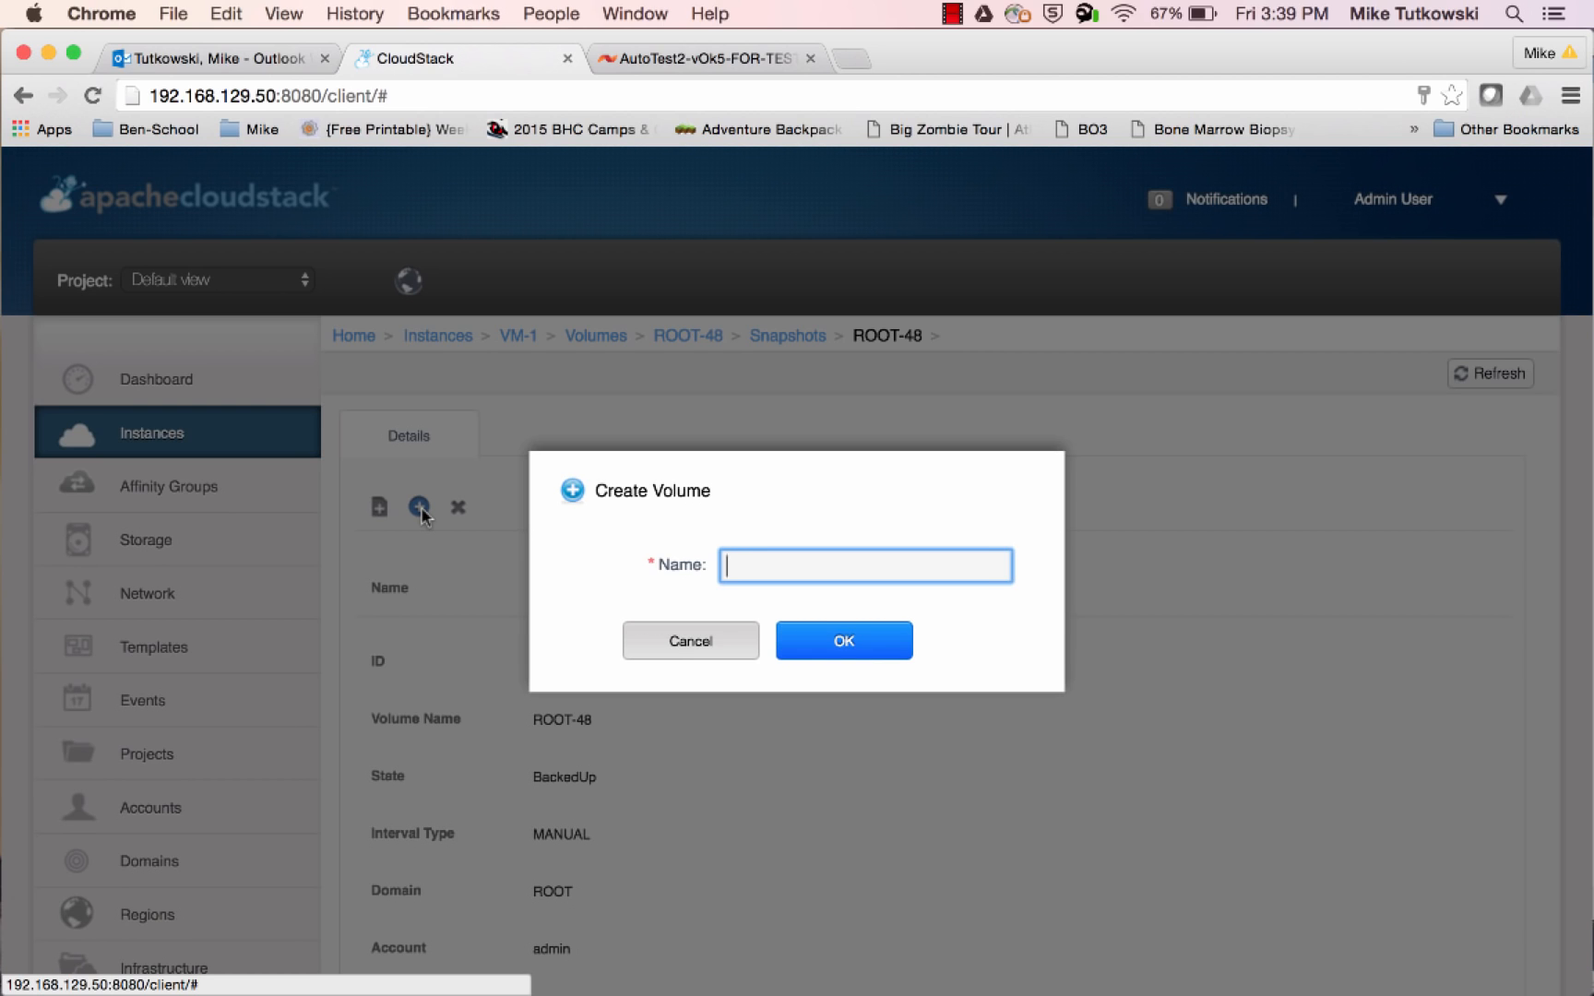
pyautogui.write('Vol-2')
pyautogui.click(842, 640)
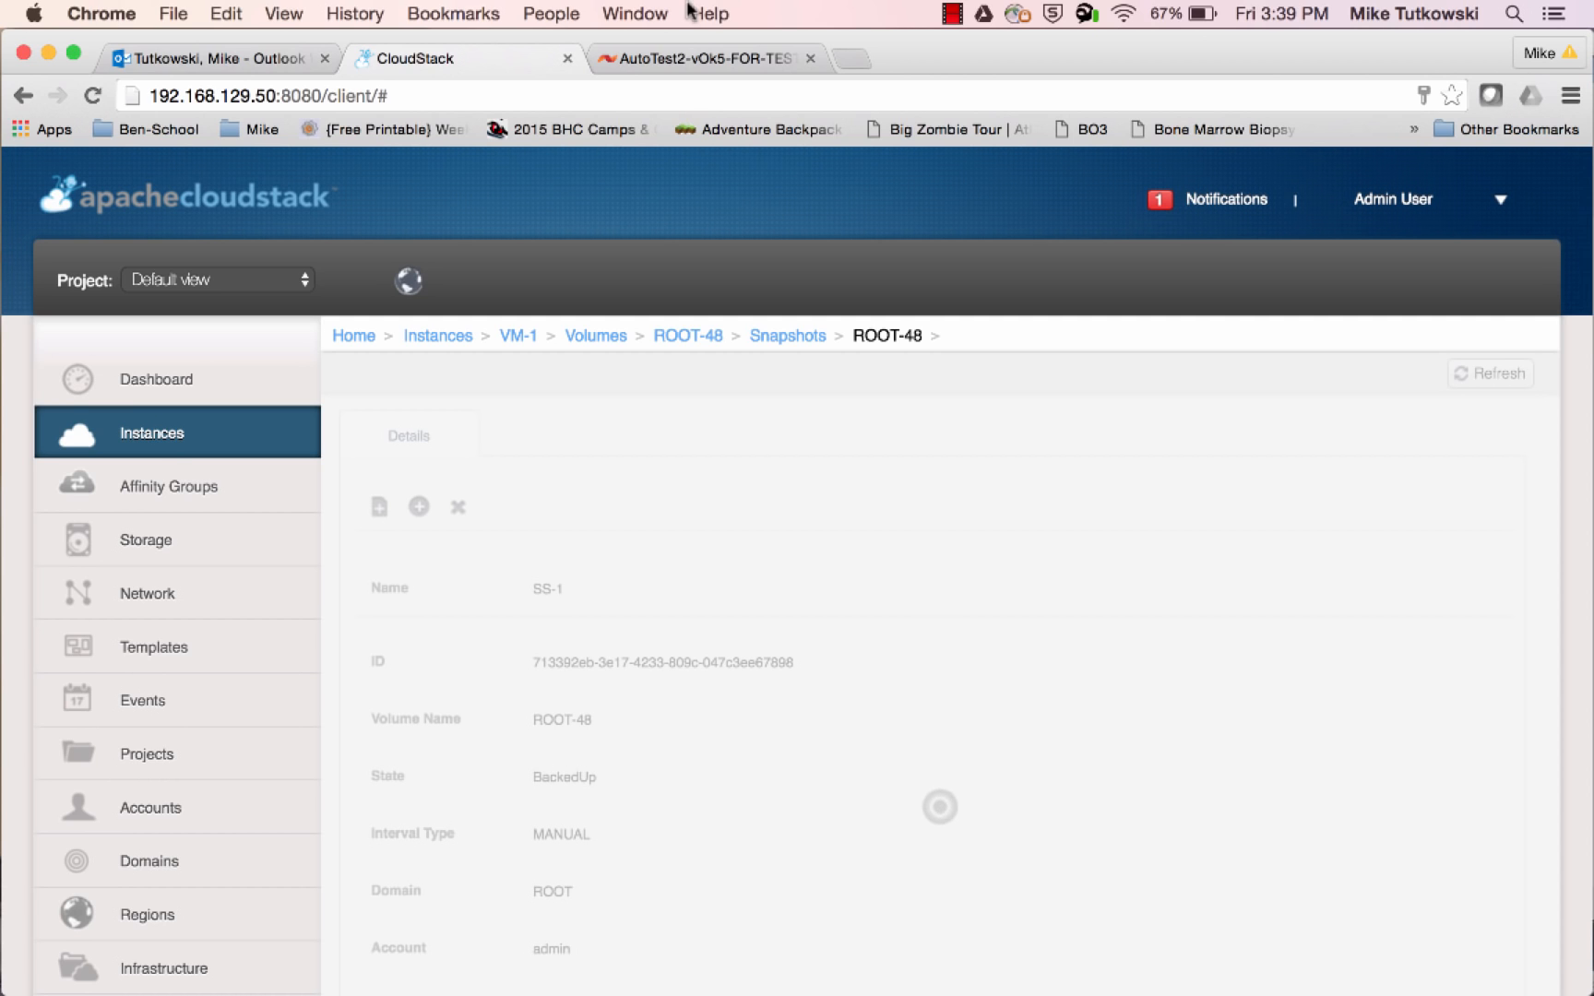
# Switch to the SolidFire console, refresh the active volumes, and open the snapshots list for volume ROOT-48
pyautogui.click(693, 58)
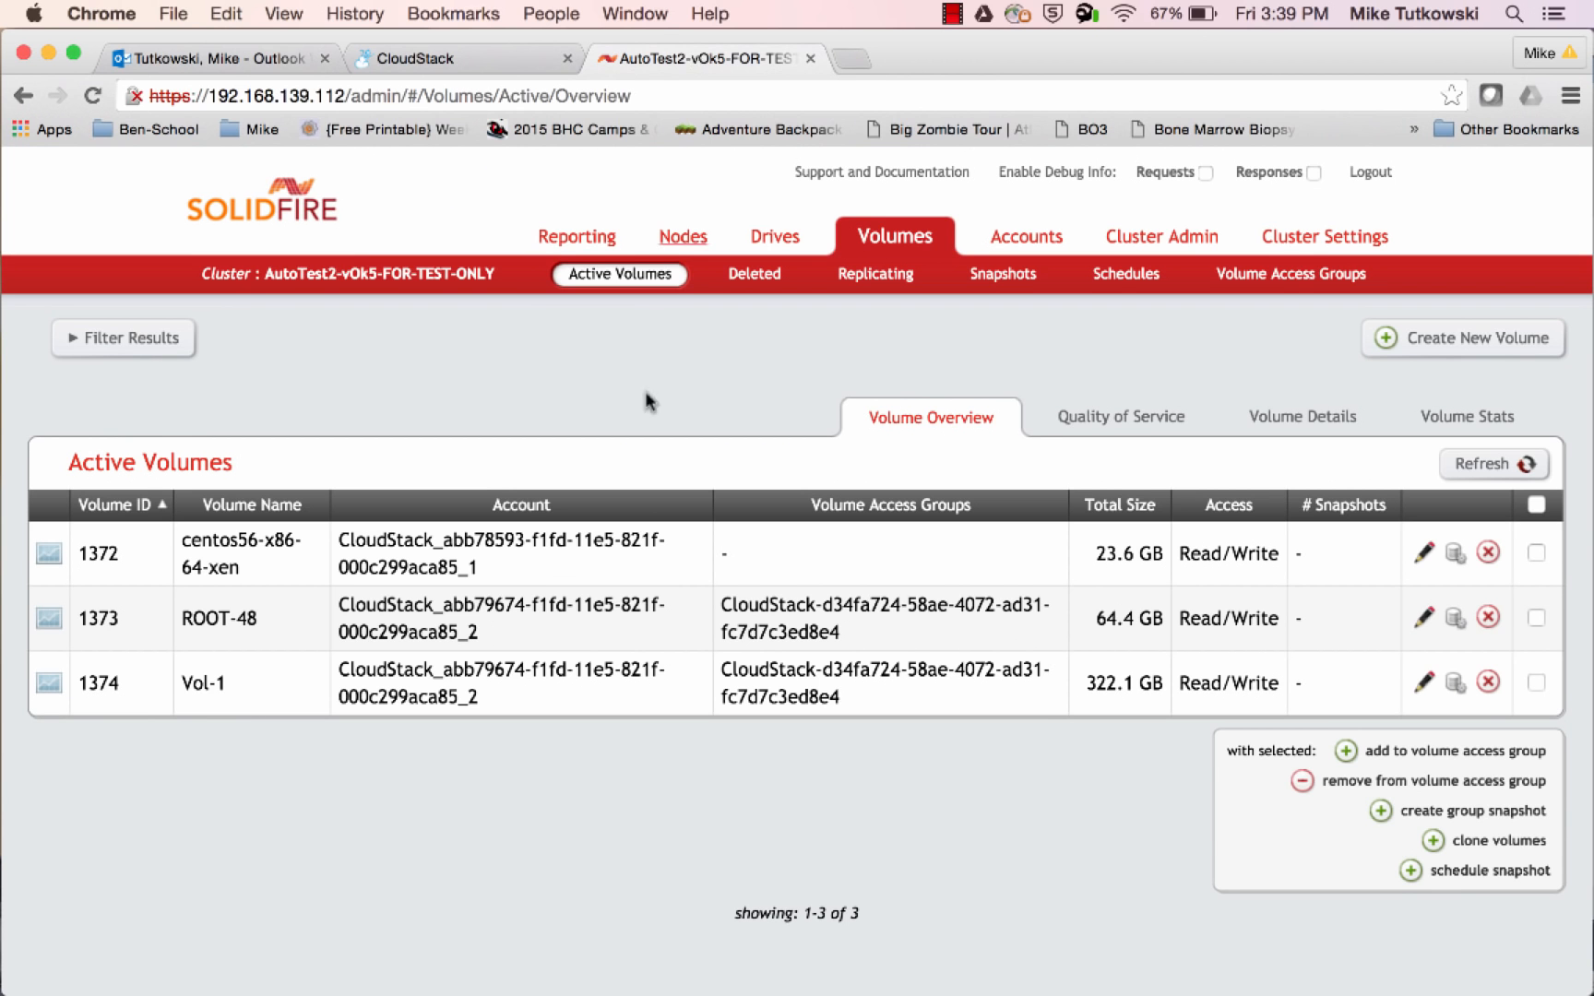
pyautogui.click(1456, 463)
pyautogui.moveTo(259, 627); pyautogui.dragTo(185, 620)
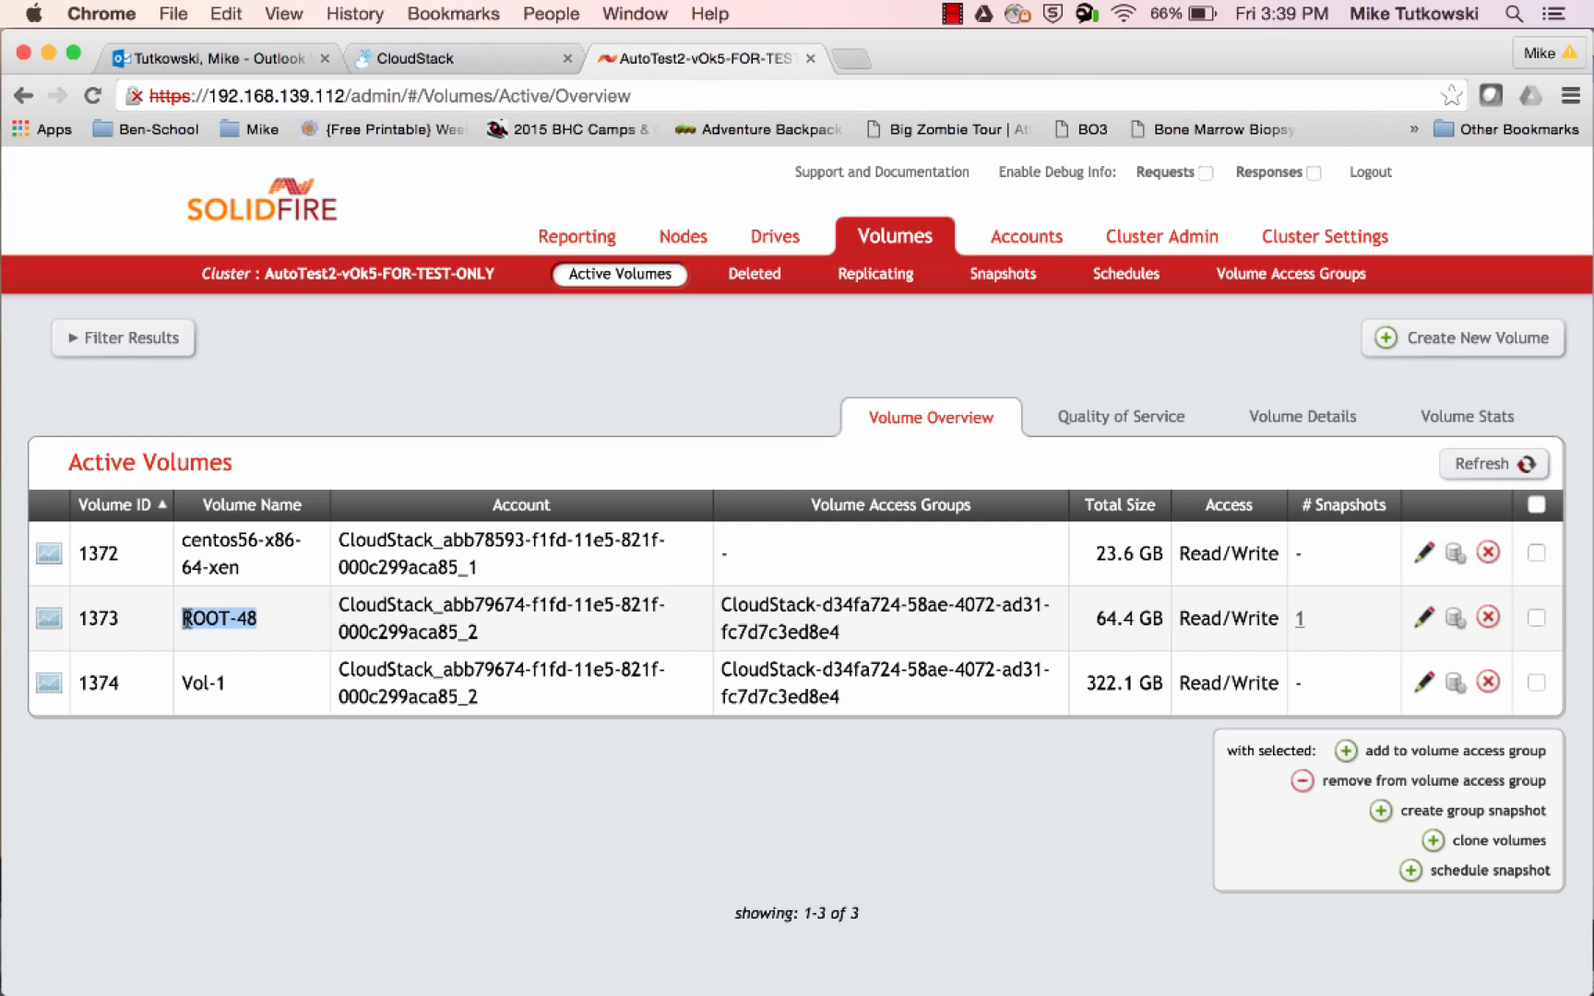
pyautogui.click(1299, 618)
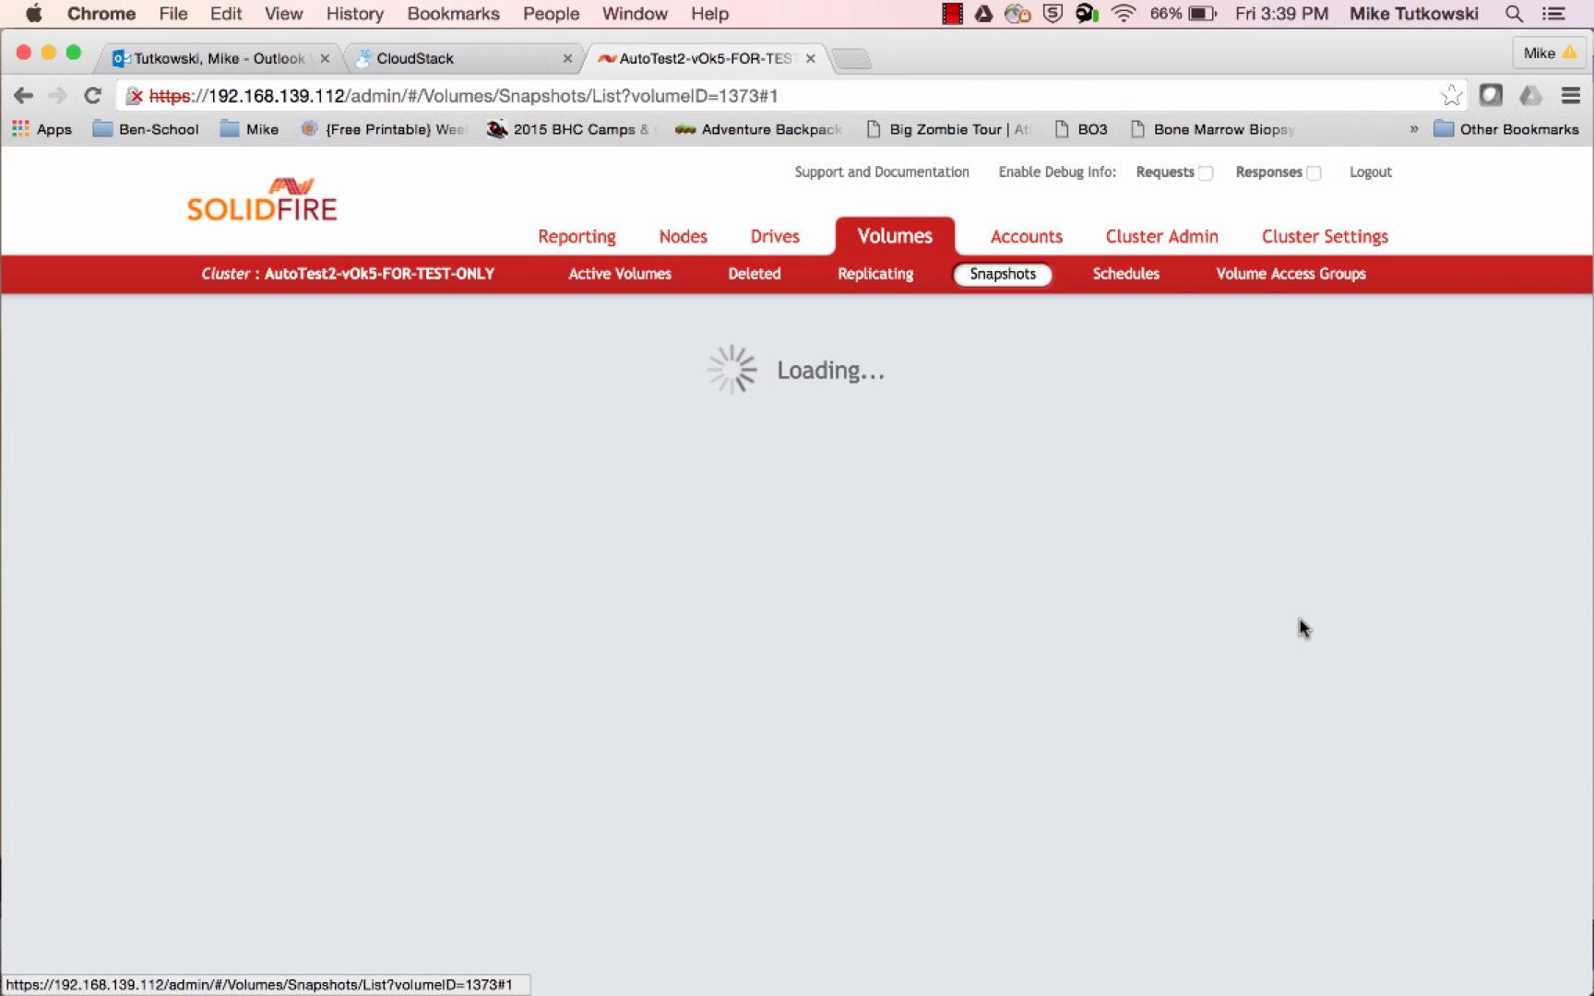
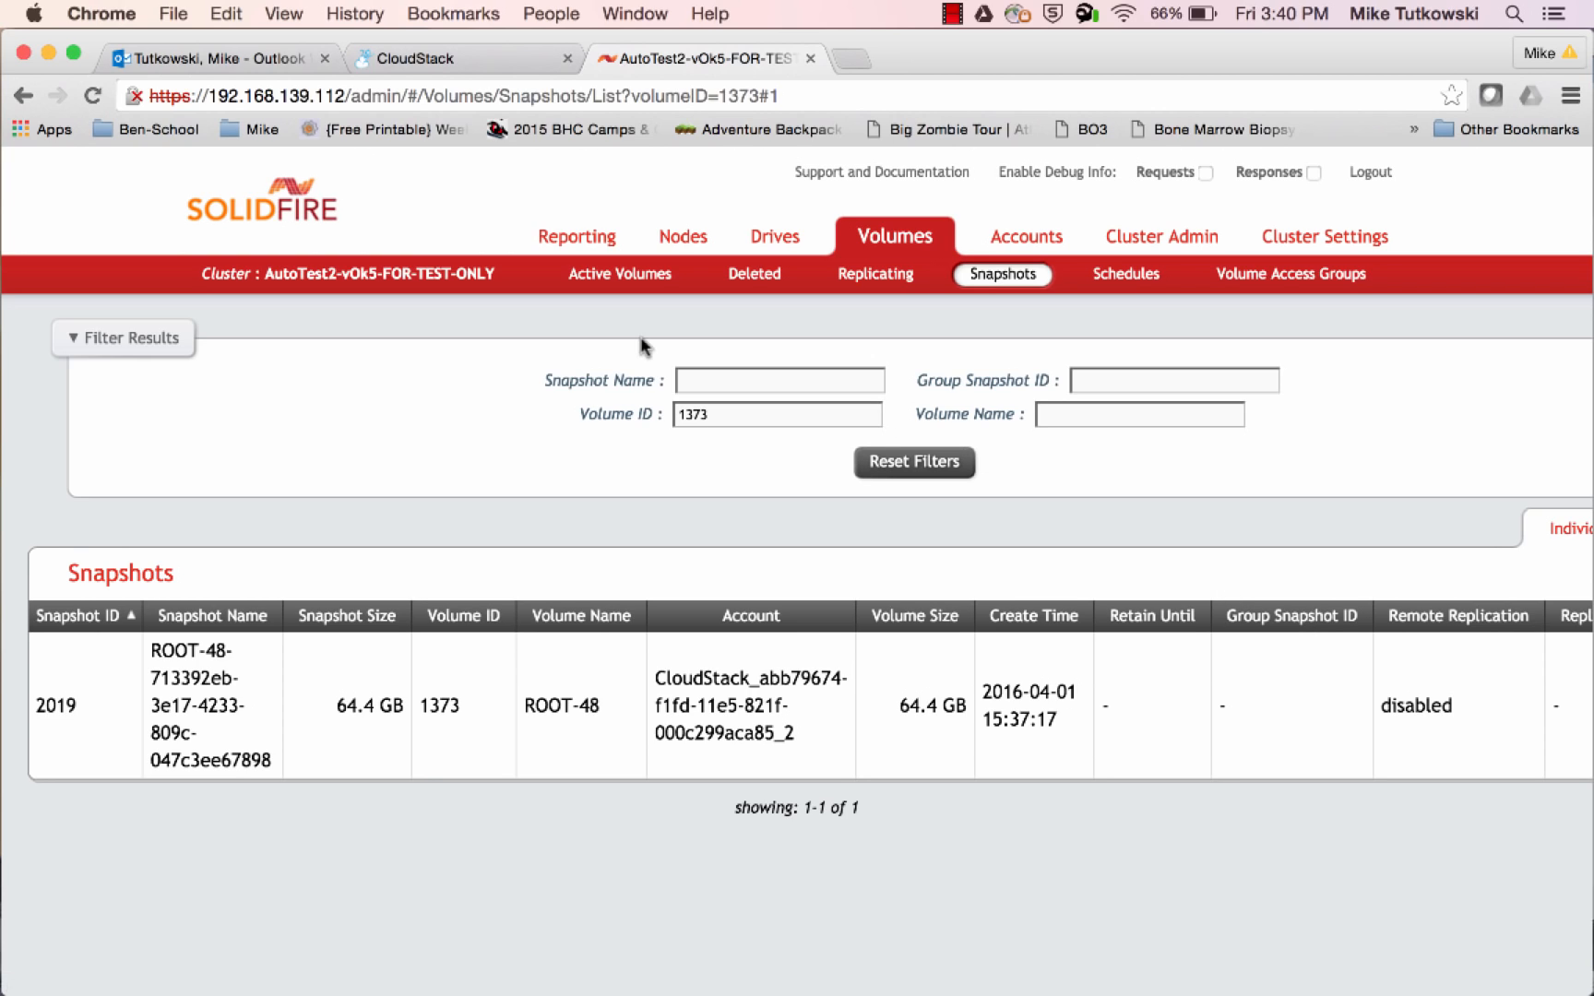
# Check Vol-2's total size among the active volumes, and compare it with the snapshot size of volume ROOT-48
pyautogui.click(616, 286)
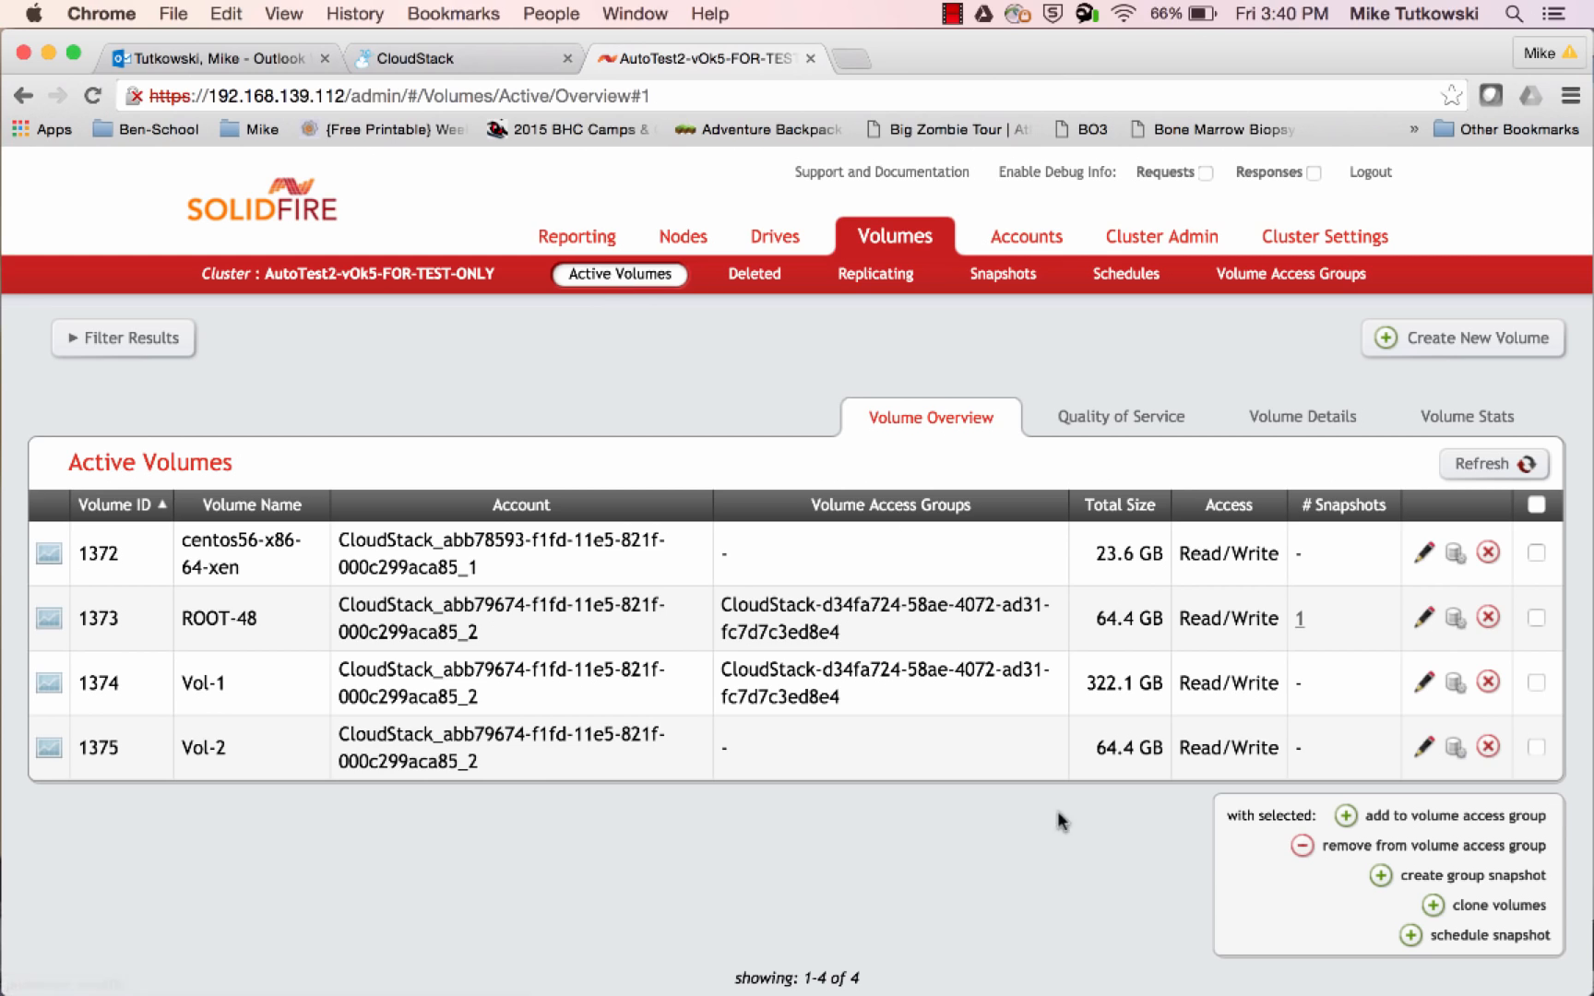
pyautogui.moveTo(1099, 747); pyautogui.dragTo(1160, 752)
pyautogui.click(1301, 631)
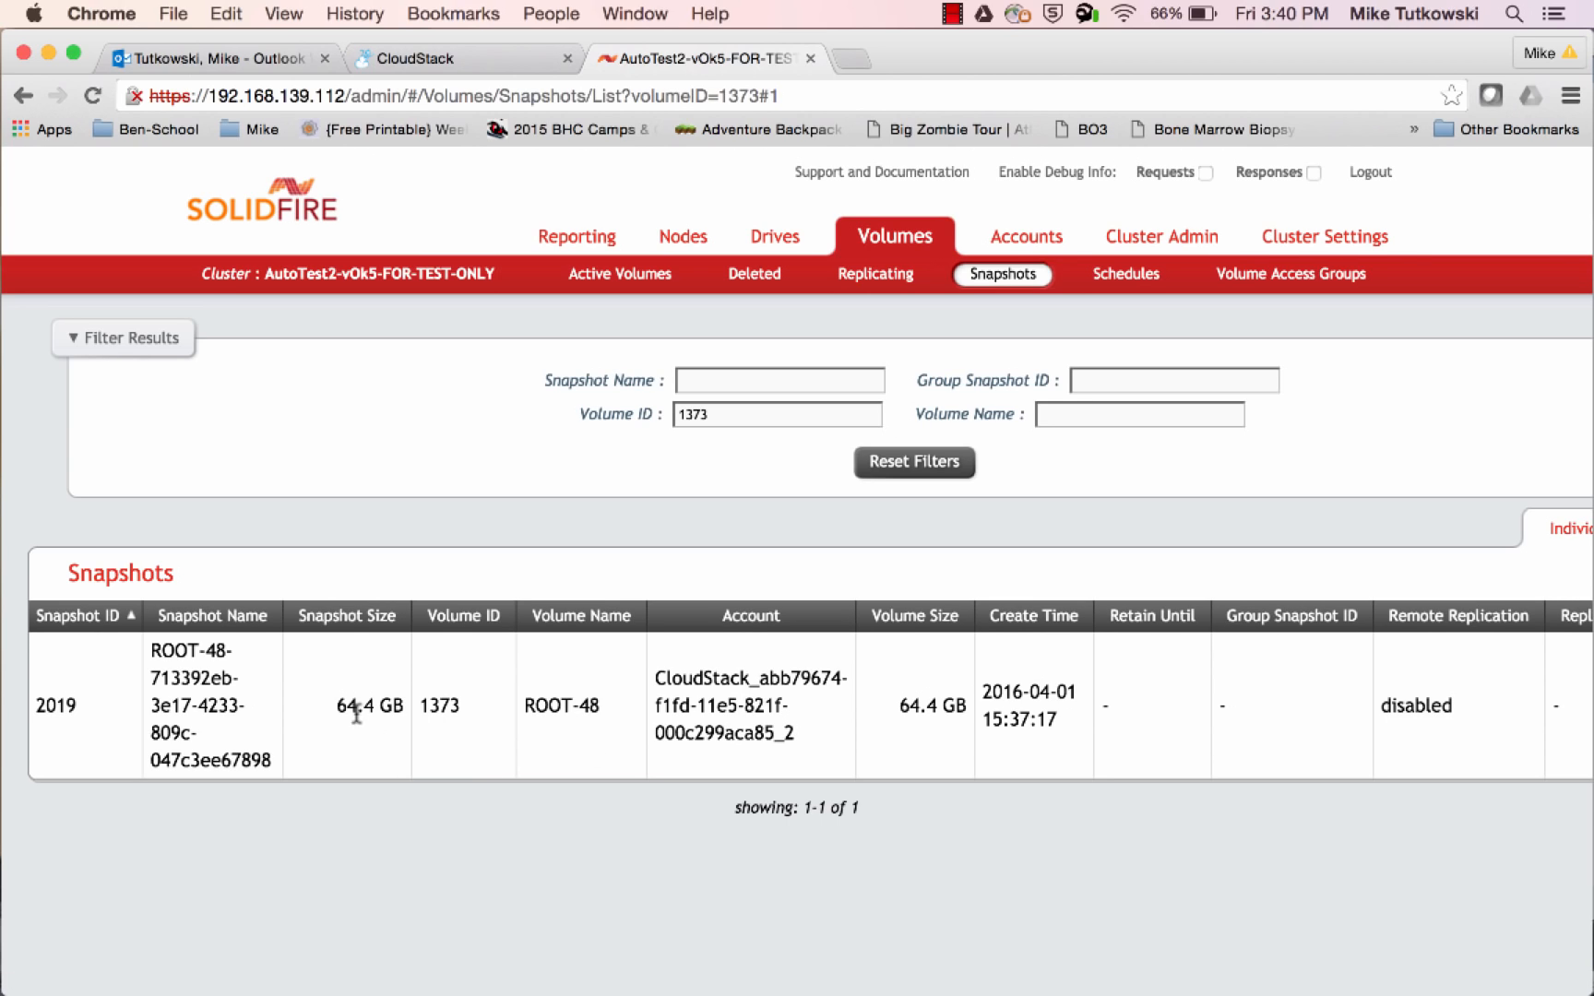
pyautogui.moveTo(336, 705); pyautogui.dragTo(402, 710)
# Switch to XenCenter in the Windows VM and check the vol-2 storage repository under Pool_1
pyautogui.click(449, 67)
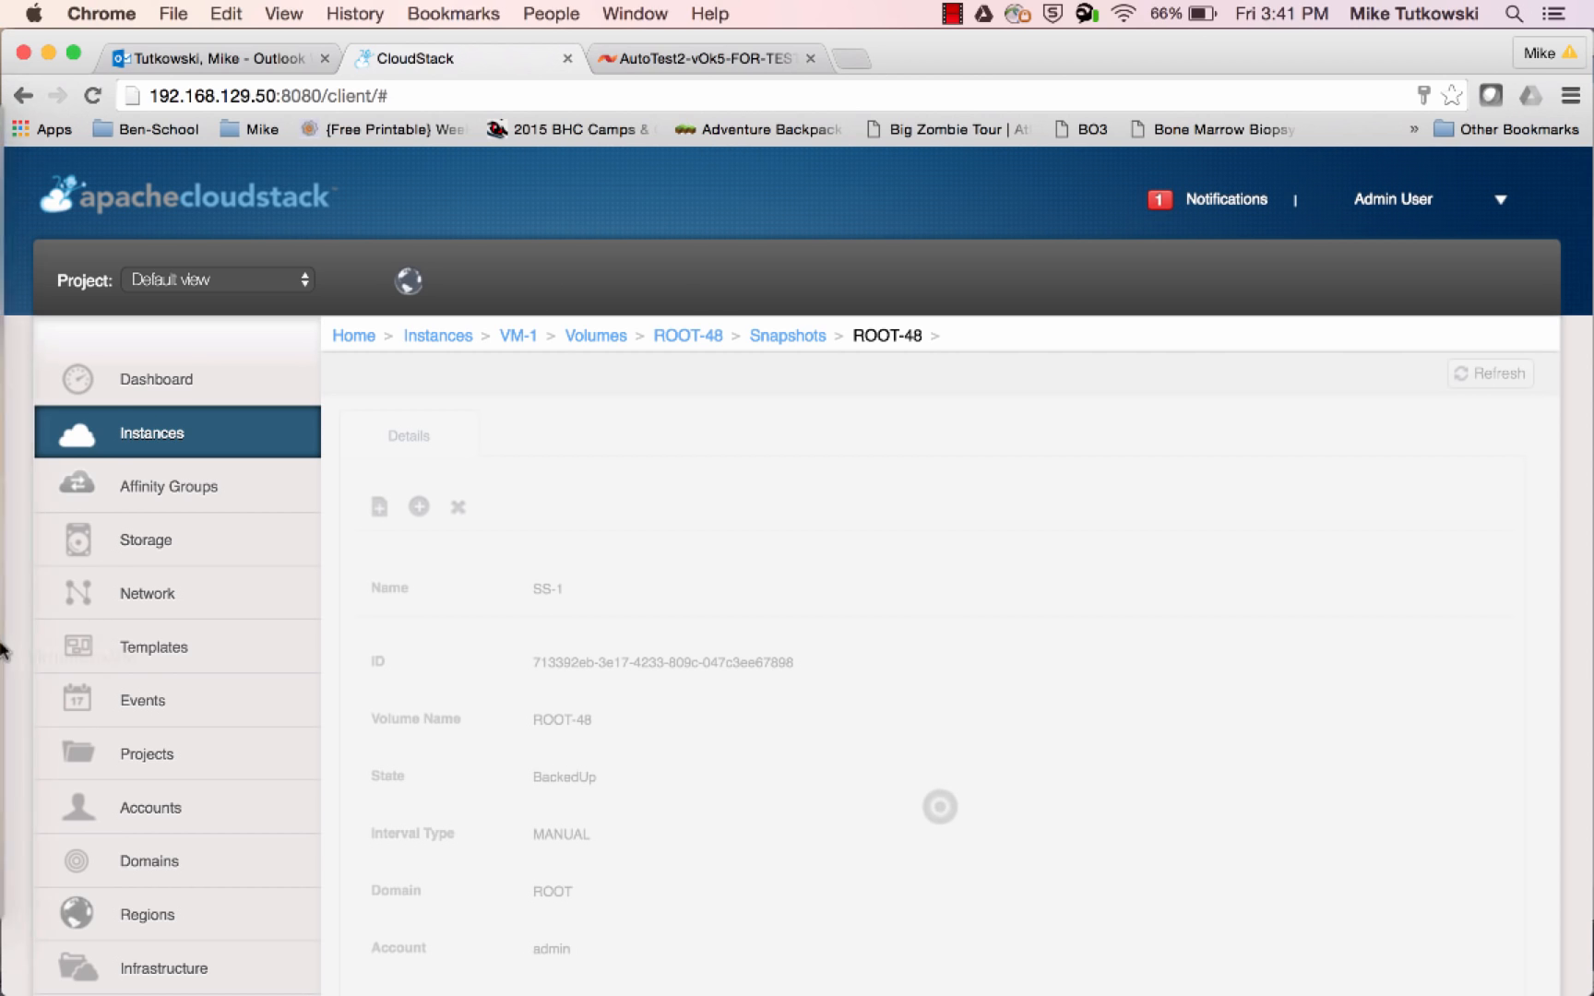
pyautogui.moveTo(3, 650)
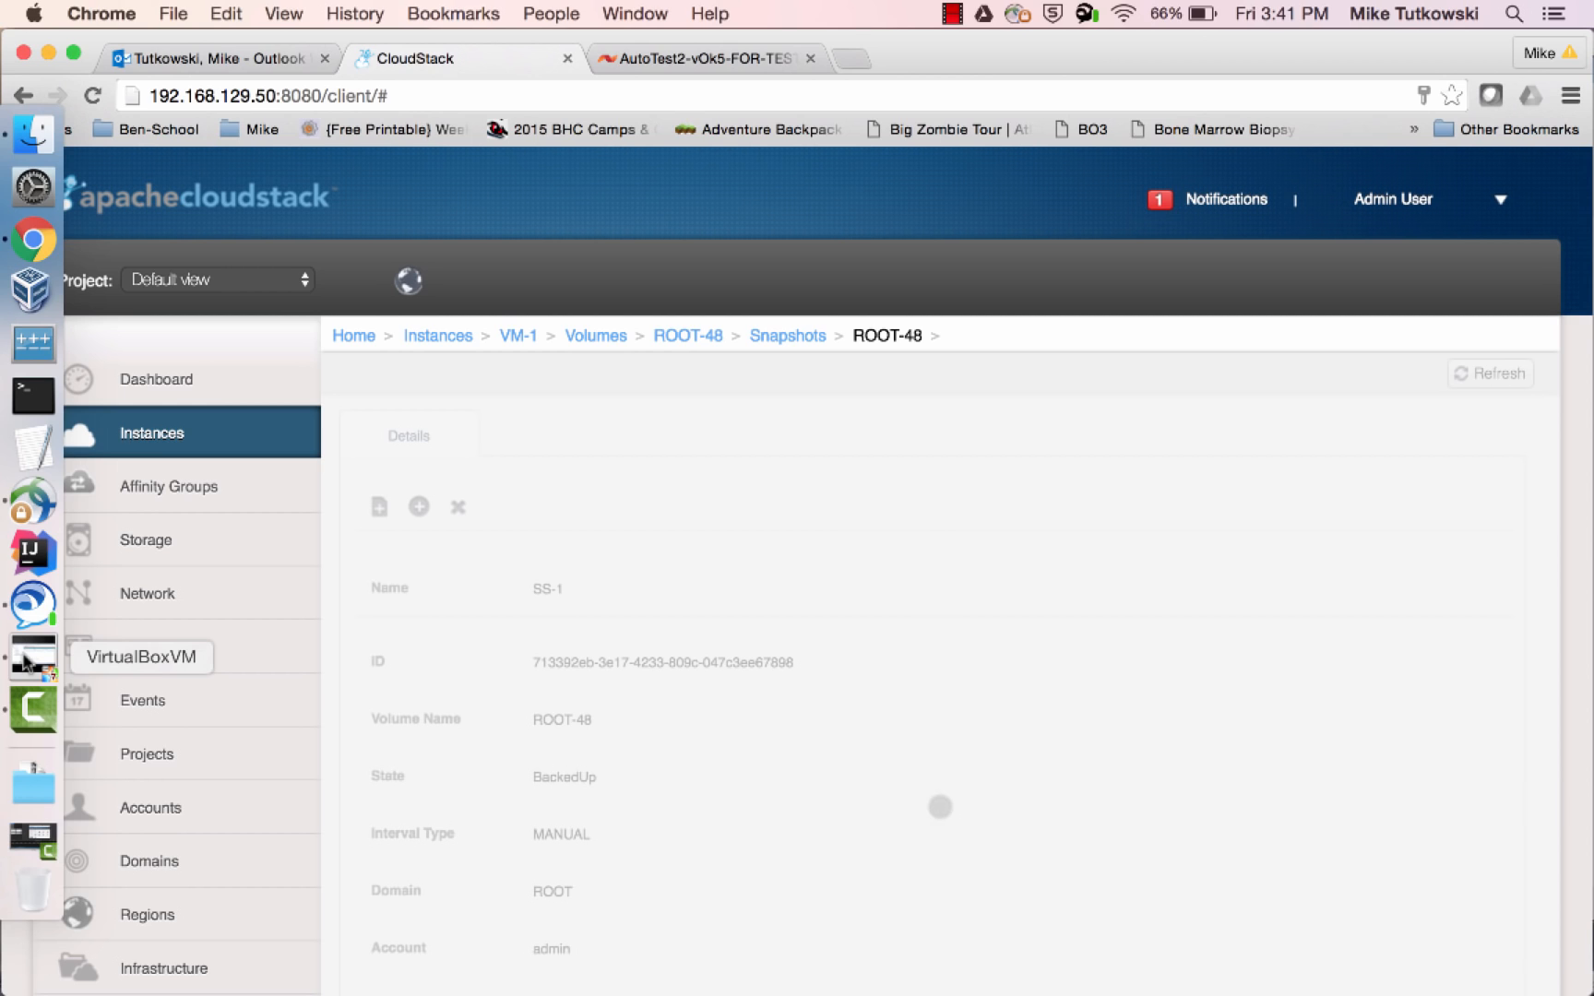
pyautogui.click(26, 661)
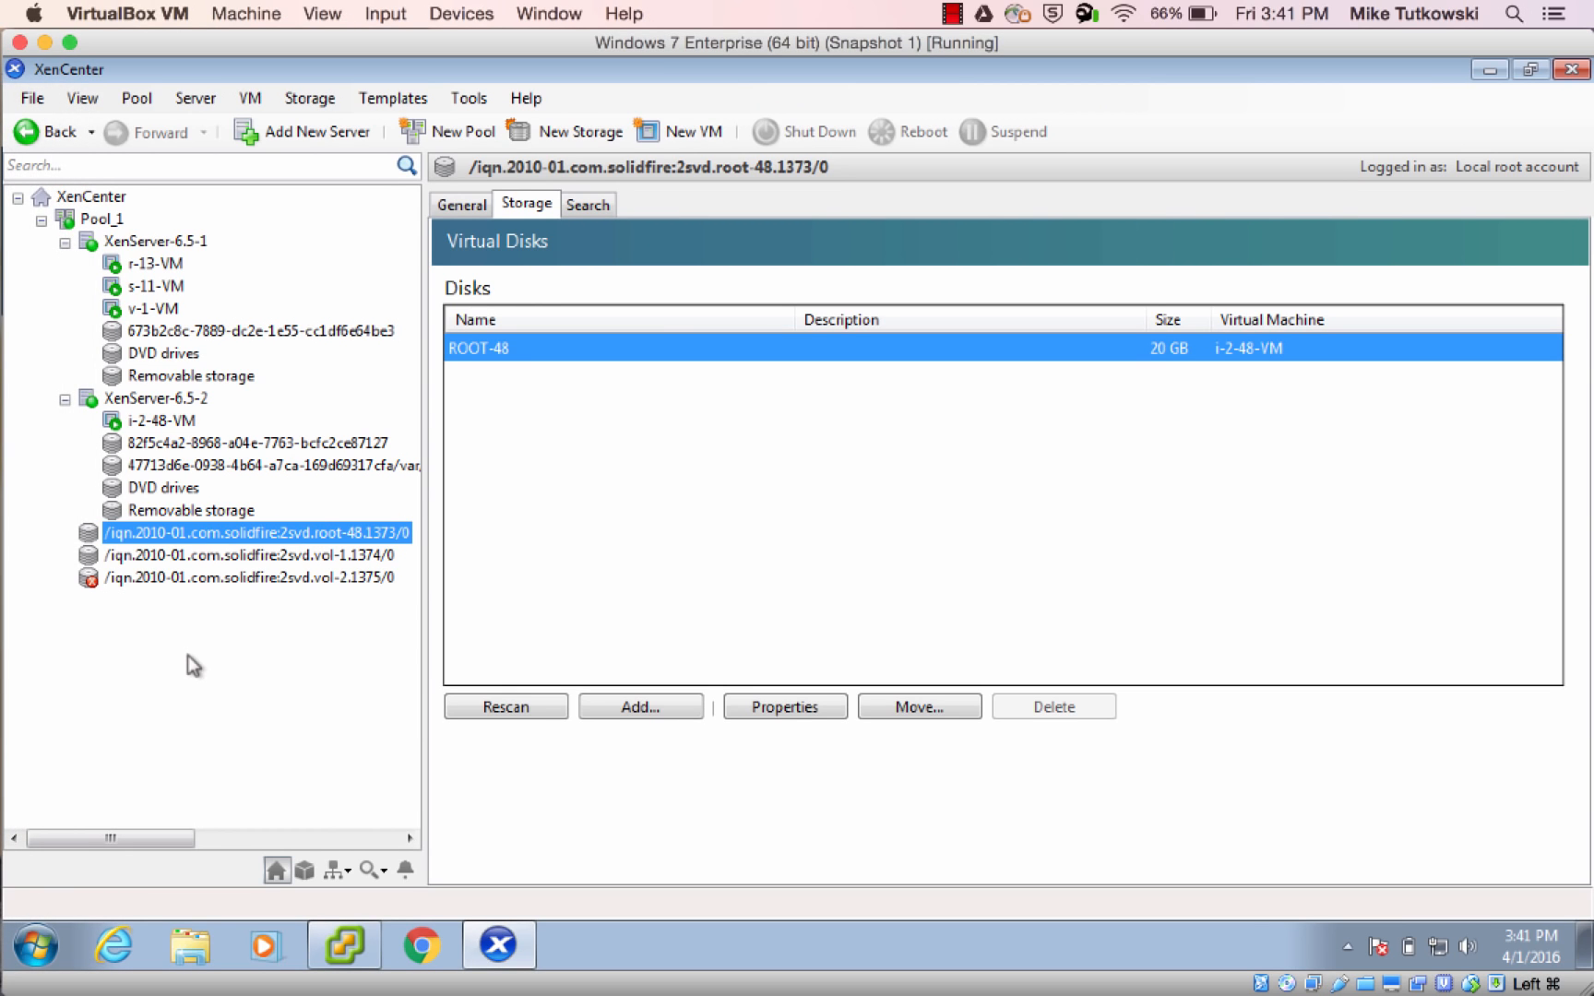
pyautogui.click(344, 579)
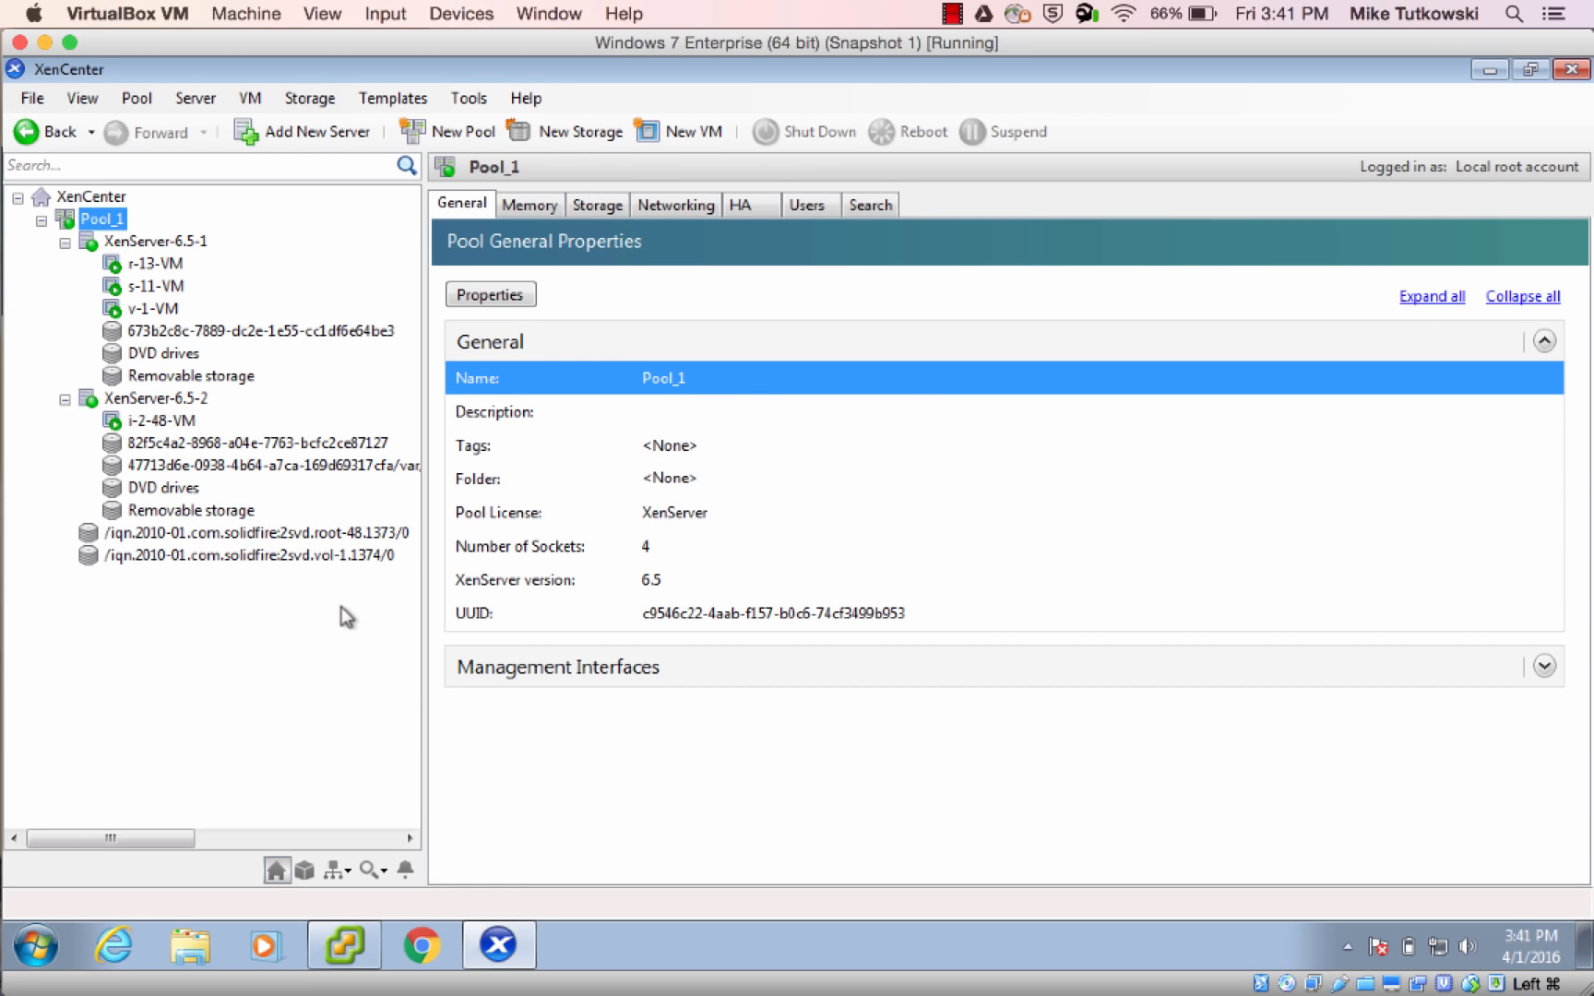
# Return to CloudStack and open the Storage volumes list to check Vol-2
pyautogui.moveTo(2, 559)
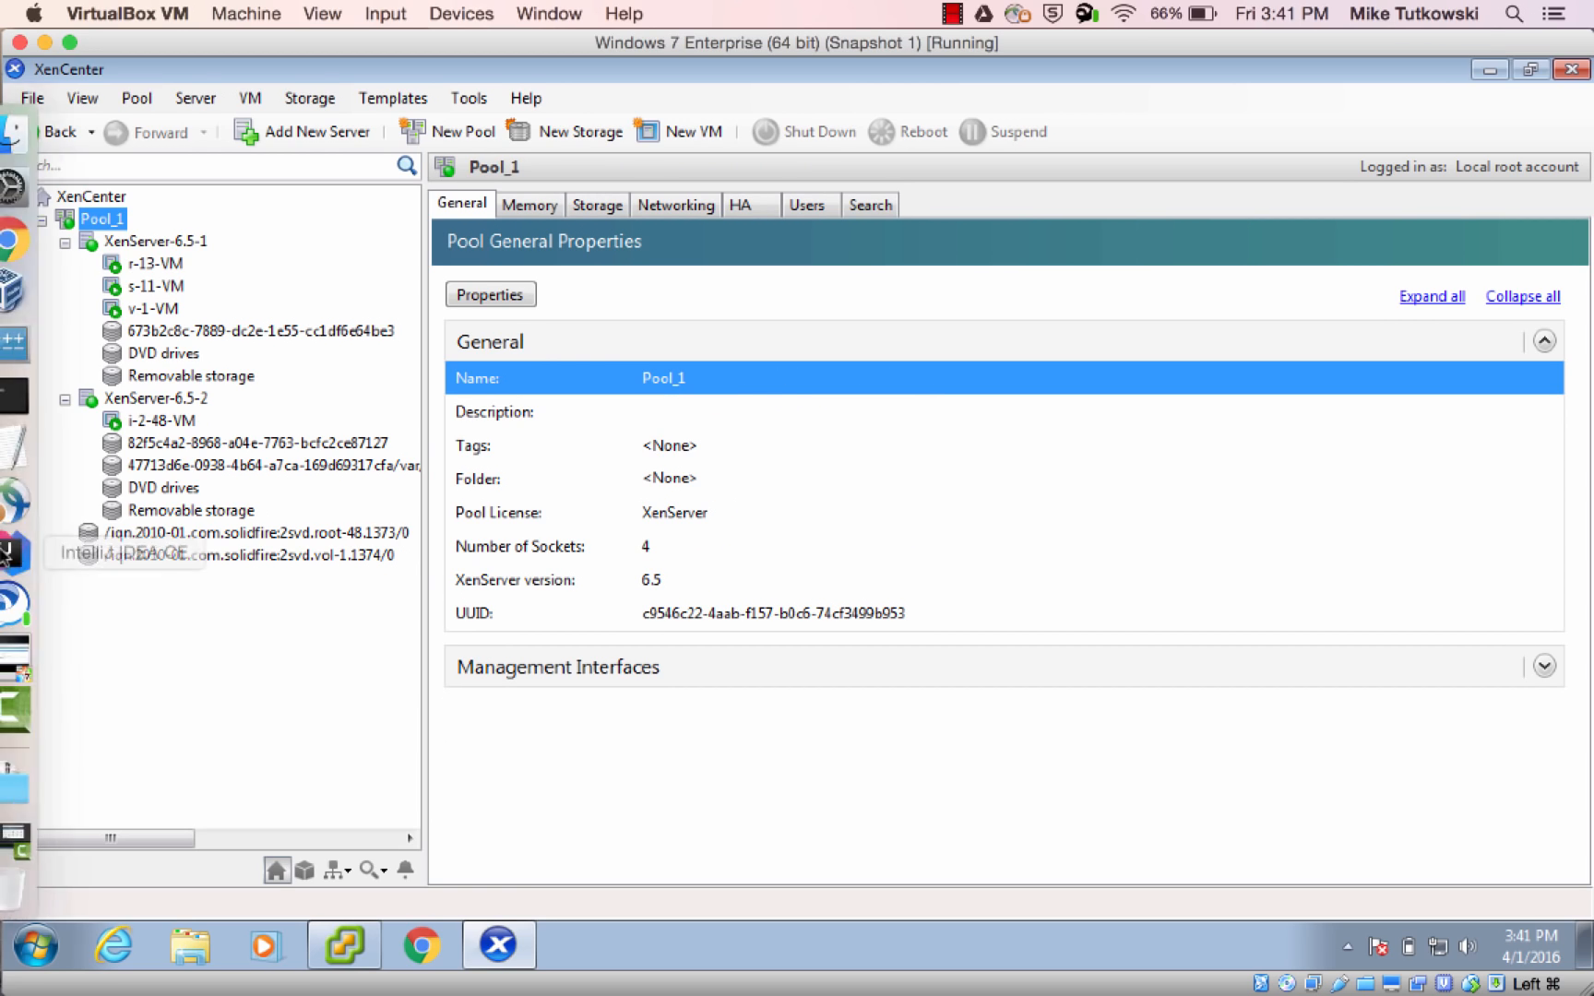
pyautogui.click(33, 265)
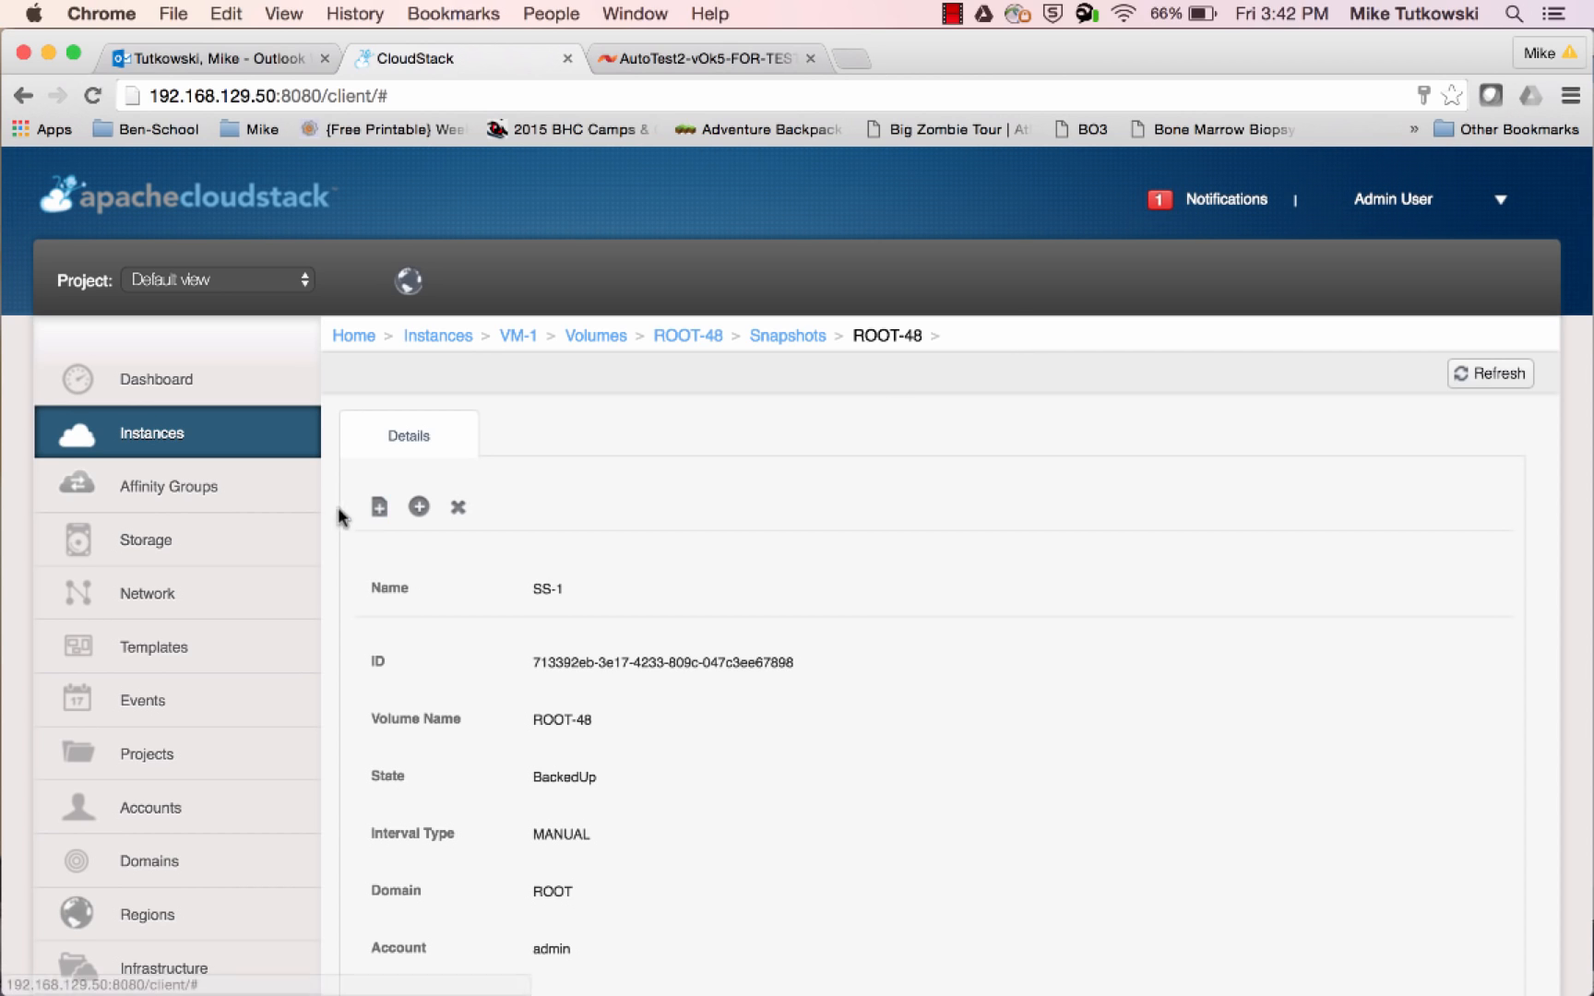
pyautogui.click(255, 551)
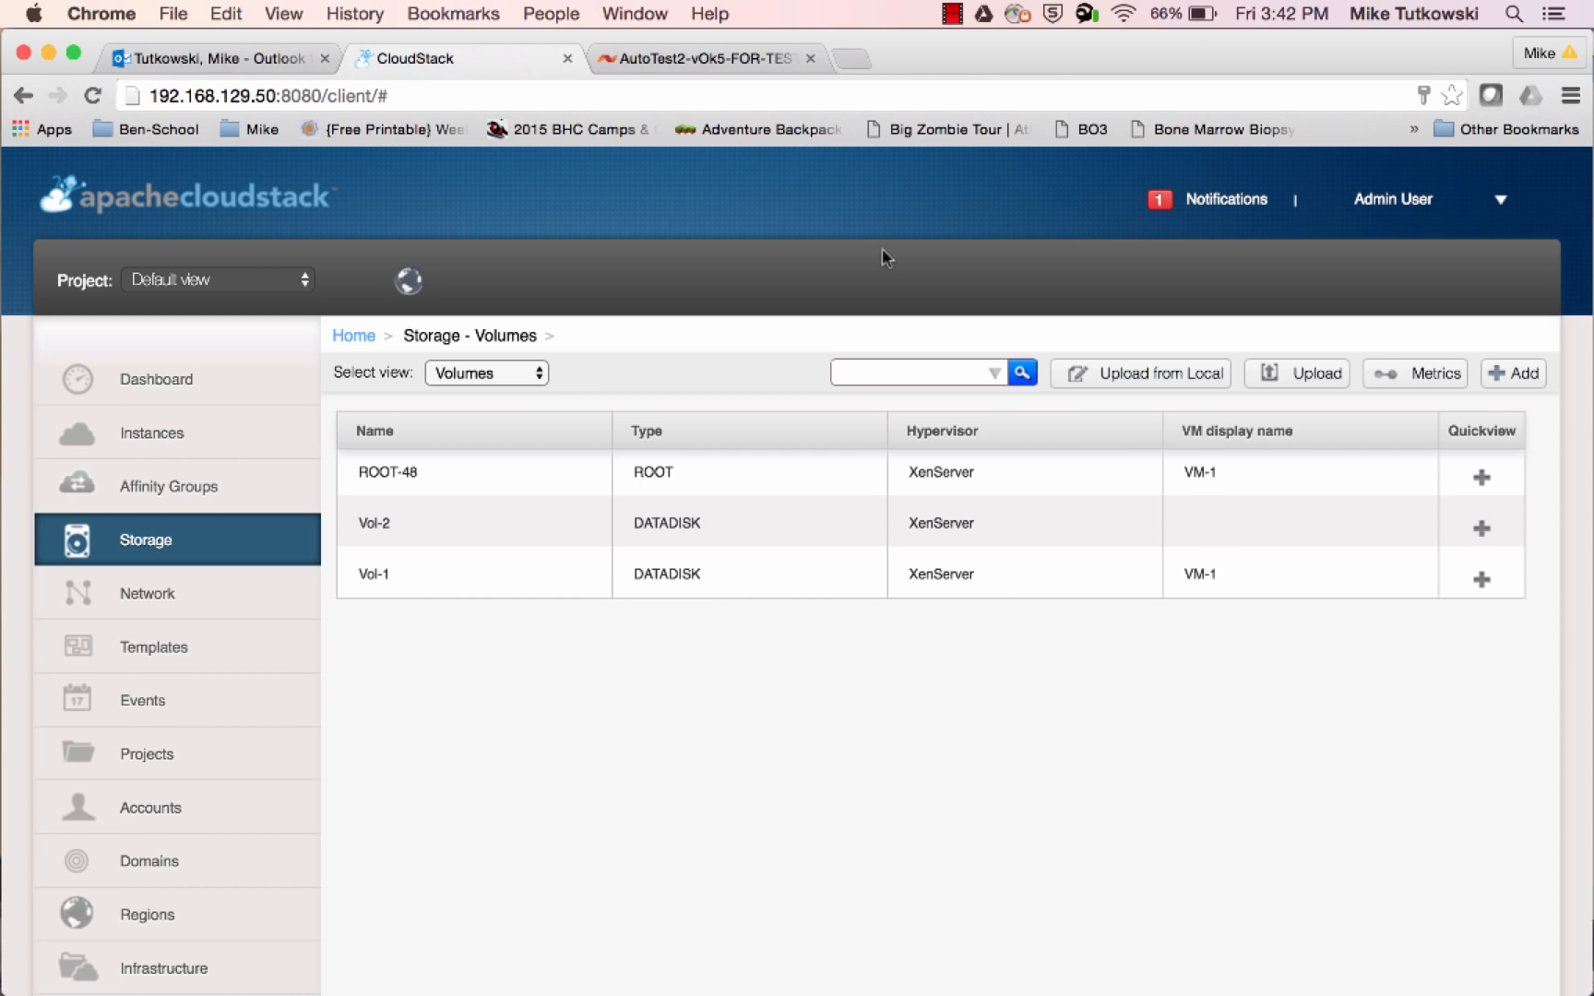
# Switch to the SolidFire console, show the active volumes, and compare Vol-2's account with those of Vol-1 and ROOT-48
pyautogui.click(680, 59)
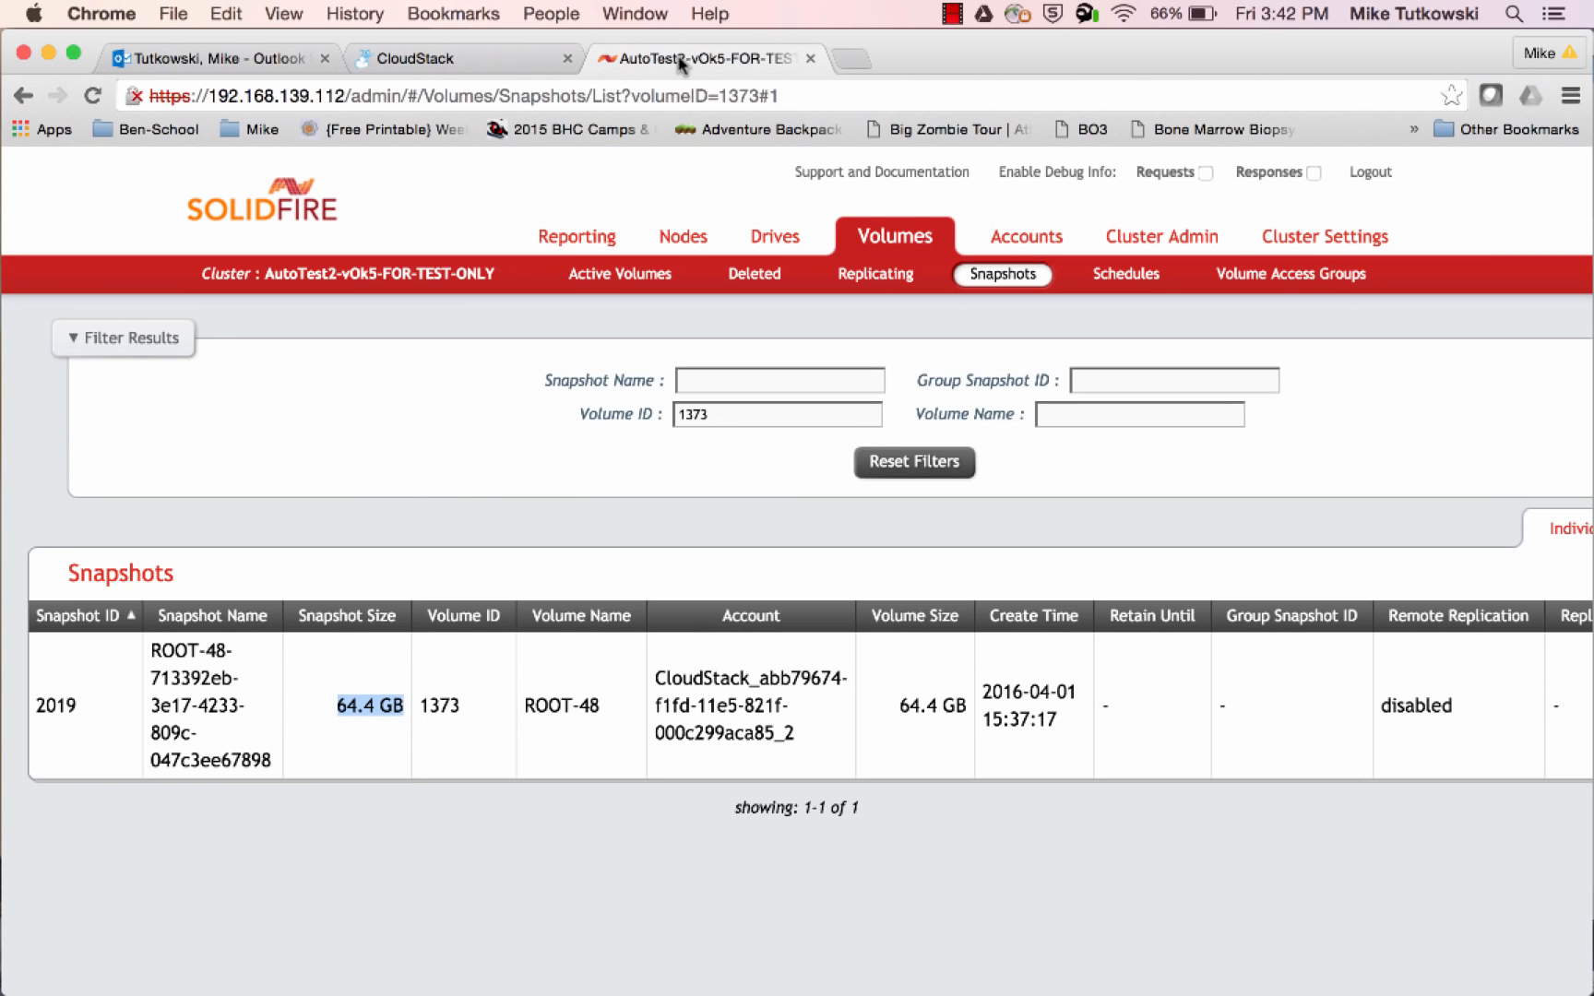
pyautogui.click(613, 287)
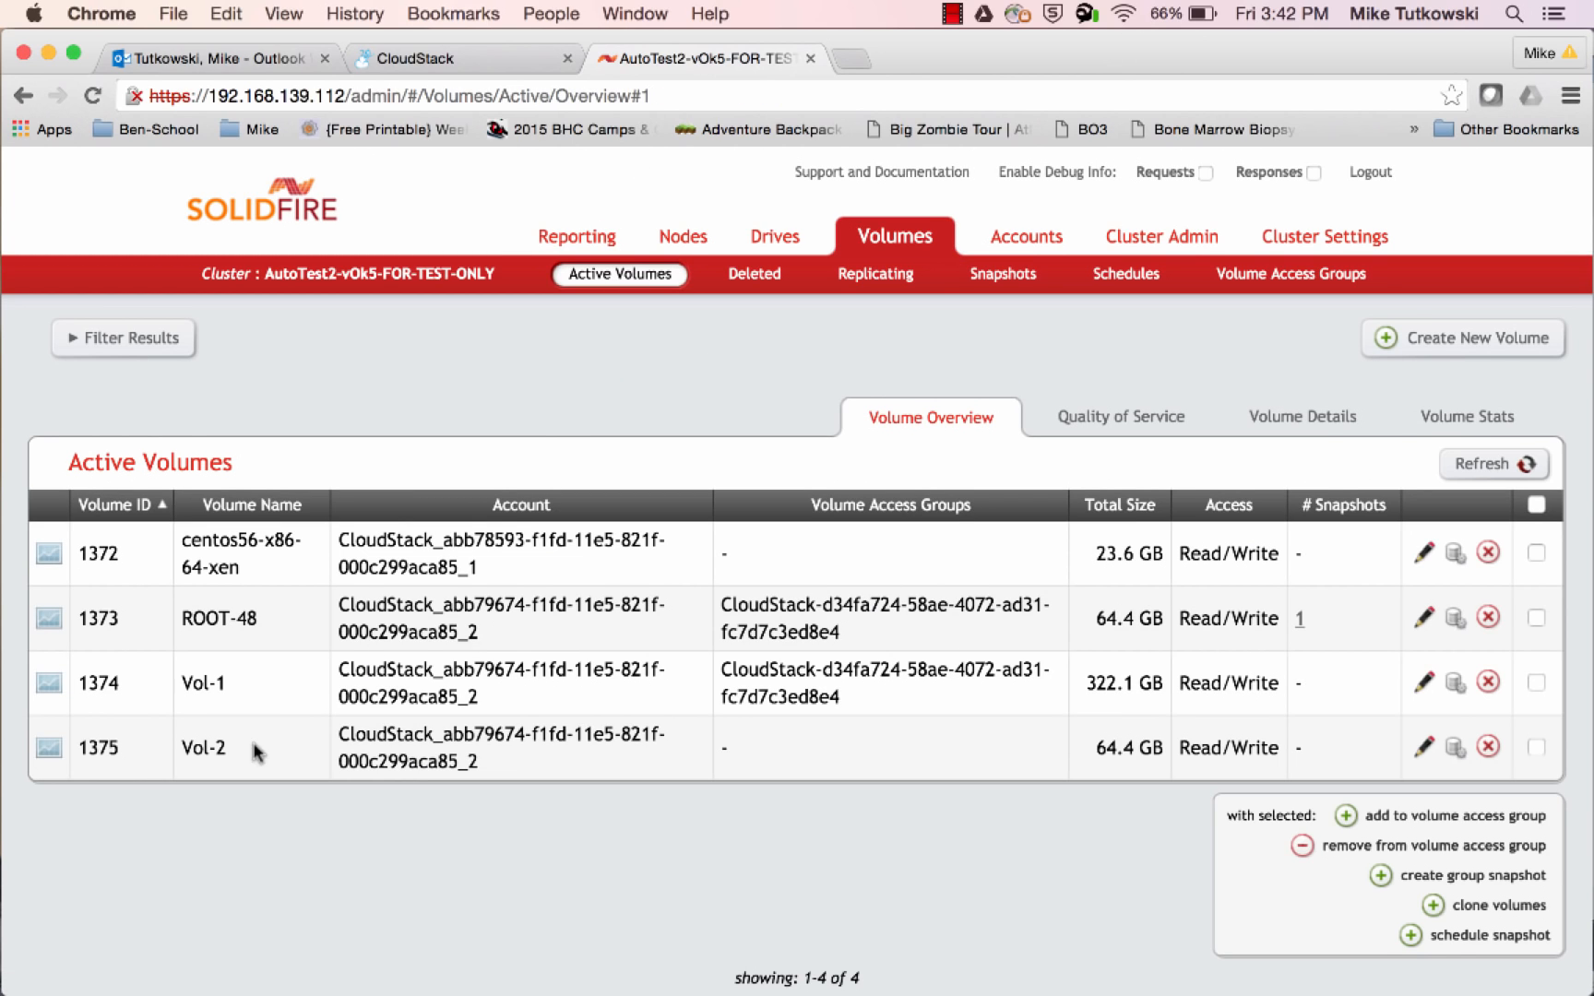
pyautogui.moveTo(231, 745); pyautogui.dragTo(176, 745)
pyautogui.moveTo(480, 762); pyautogui.dragTo(343, 734)
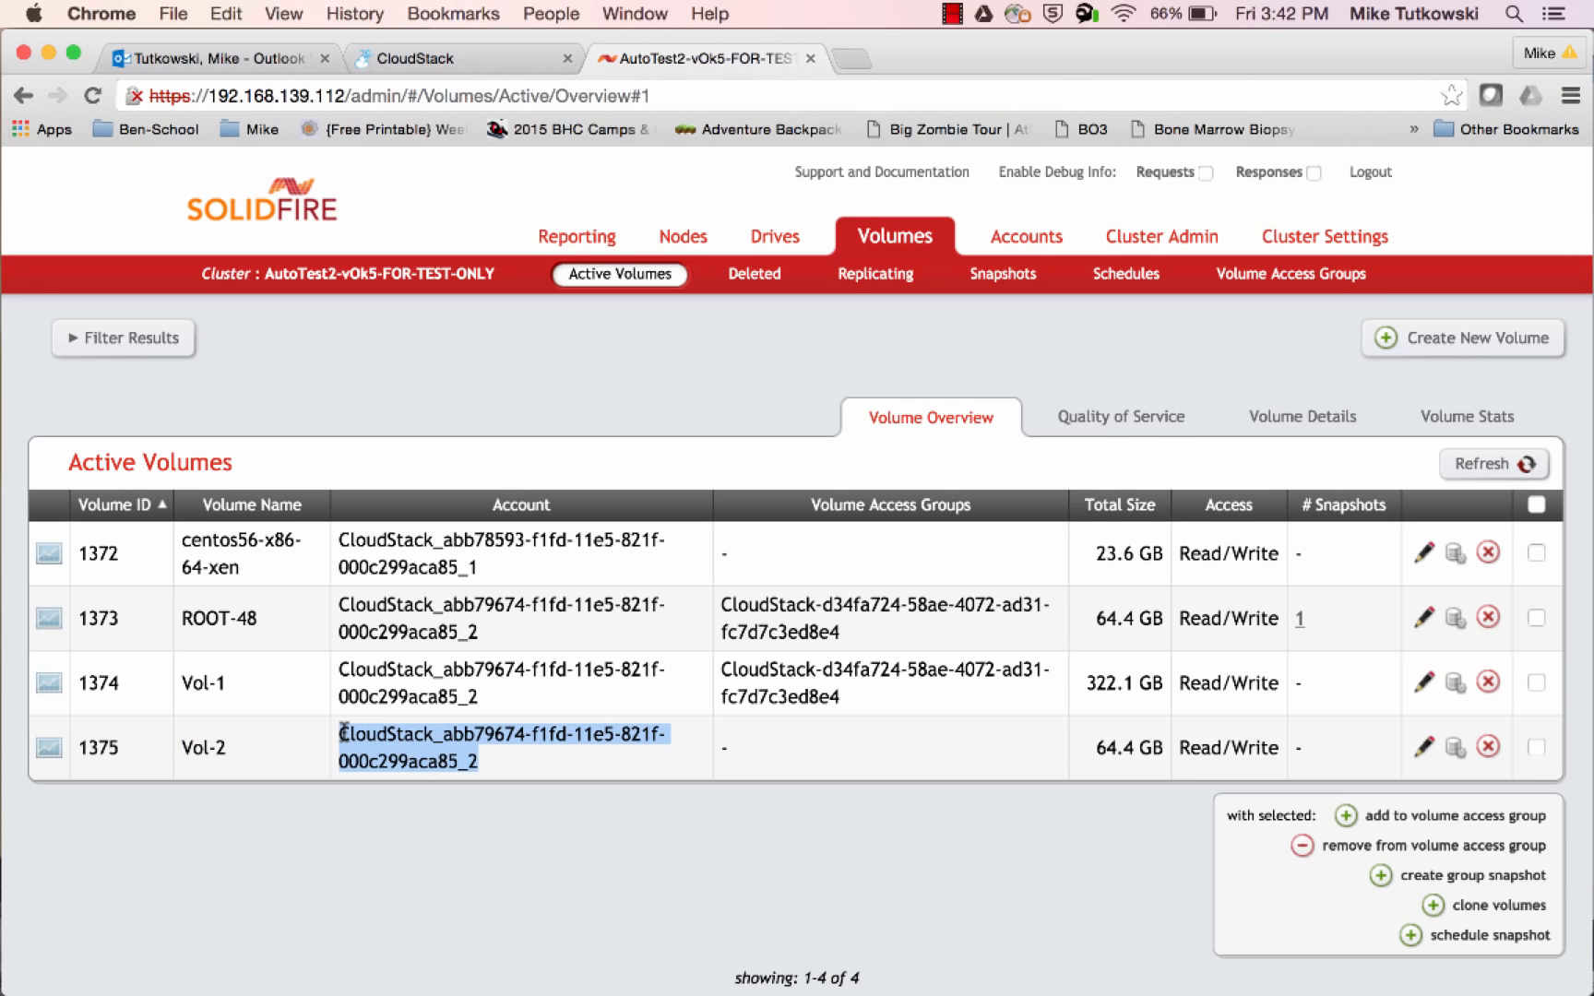
pyautogui.moveTo(489, 698); pyautogui.dragTo(332, 678)
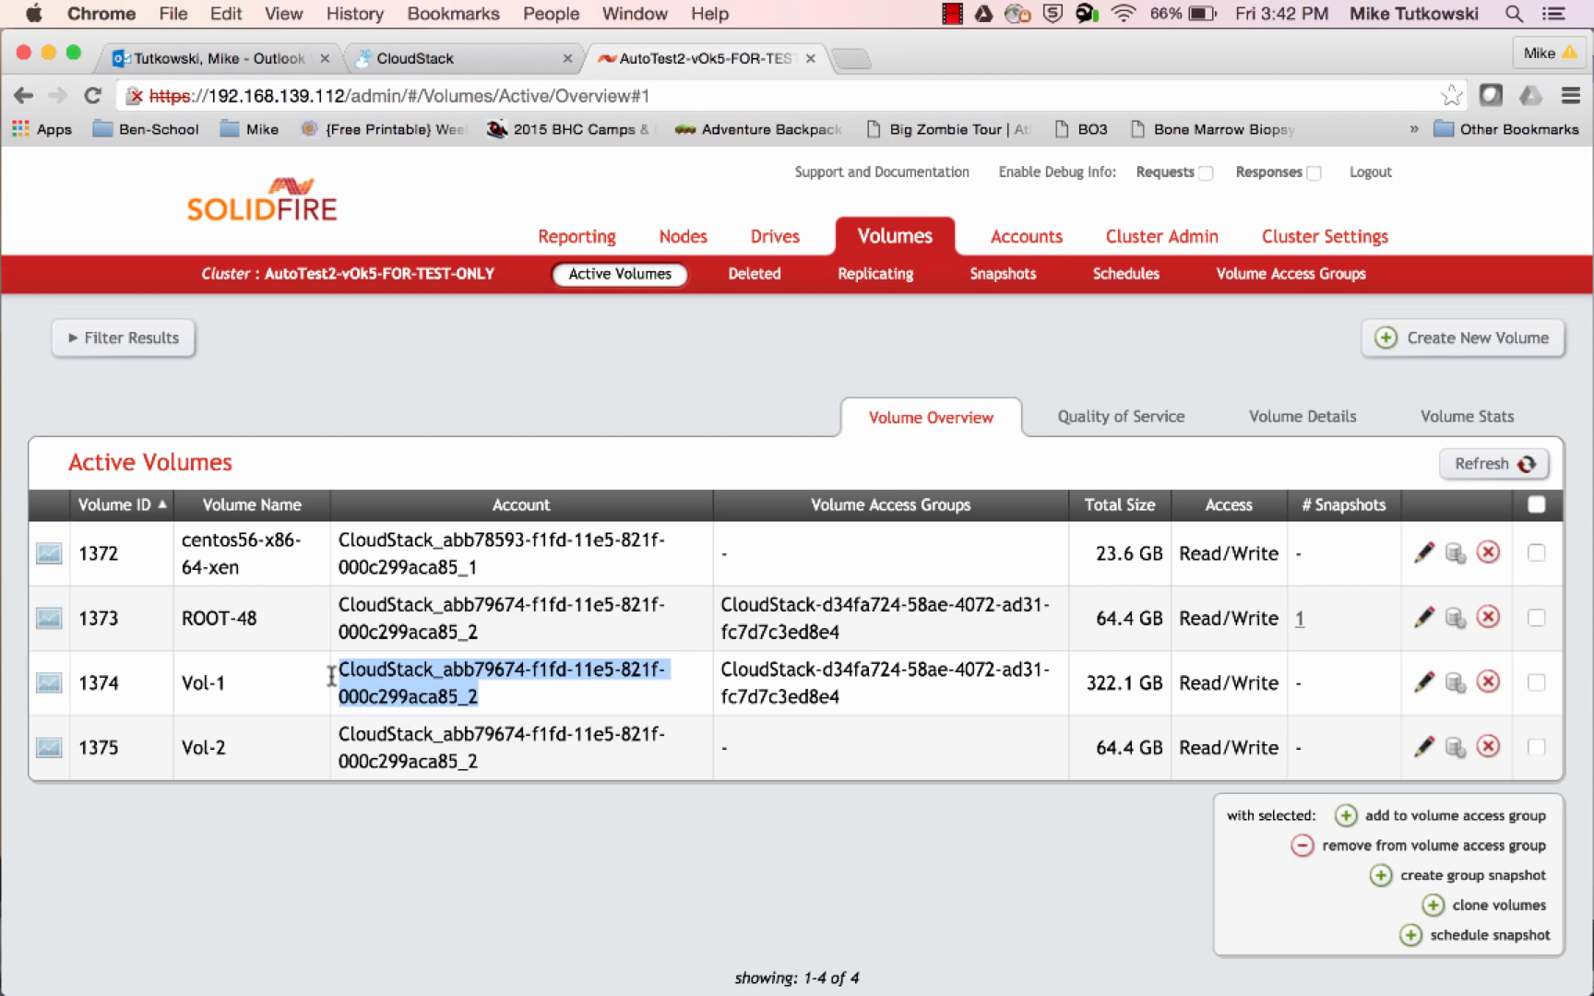
pyautogui.moveTo(489, 634); pyautogui.dragTo(336, 611)
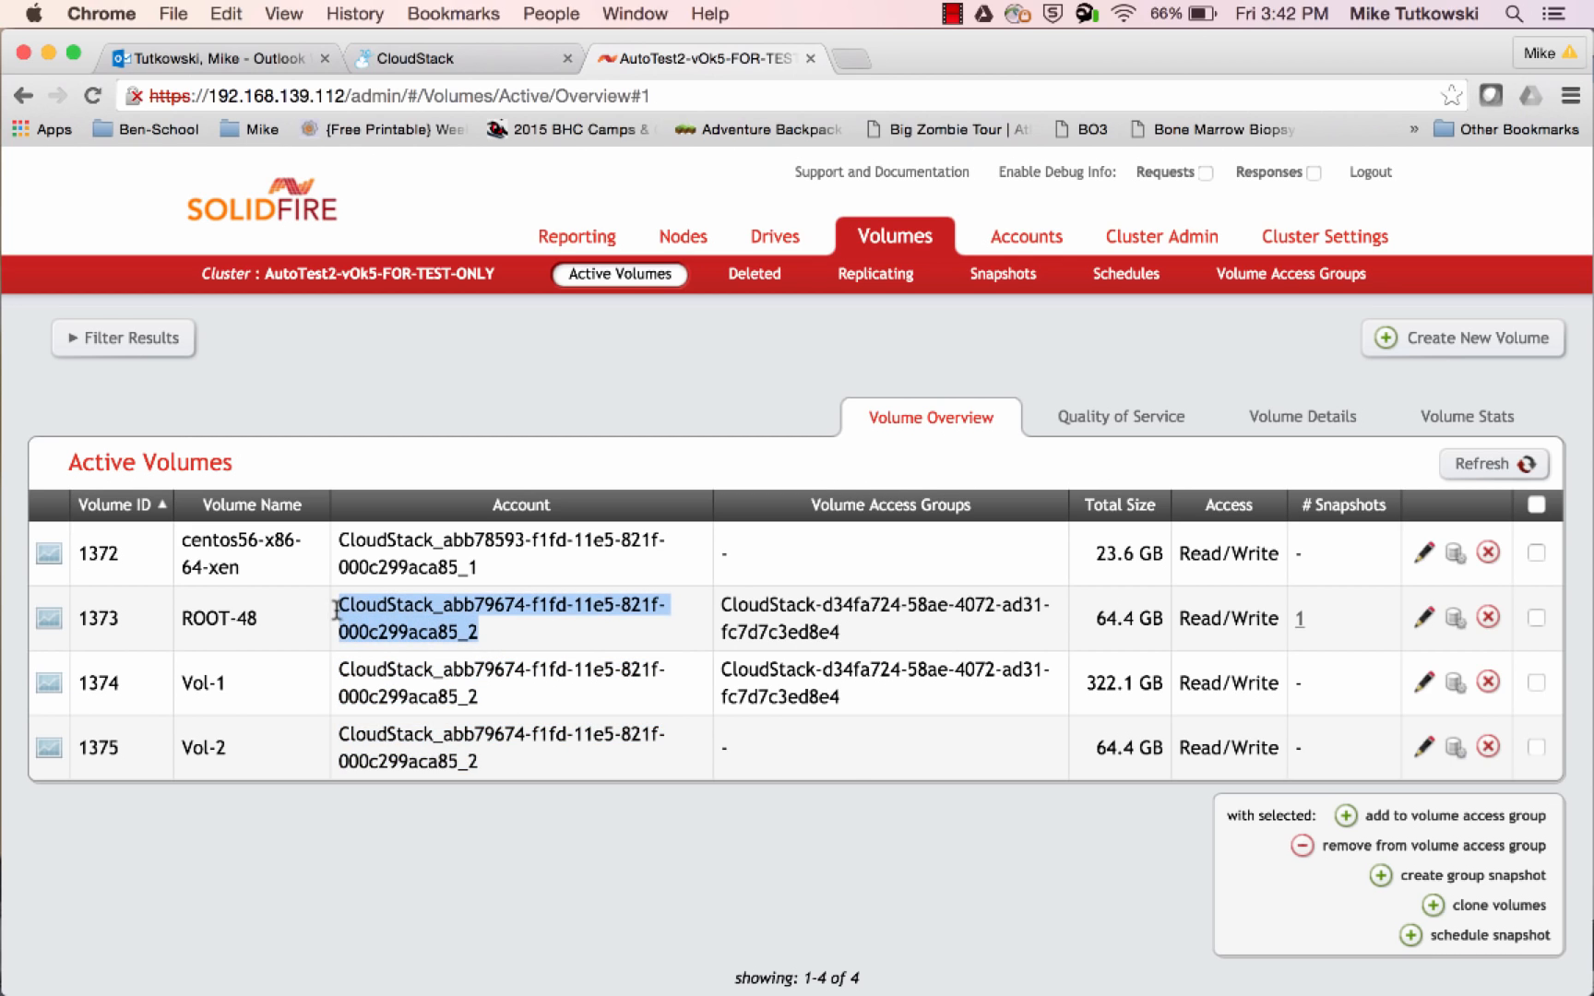
# Compare Vol-2's volume access group entry with those of ROOT-48 and Vol-1
pyautogui.click(853, 760)
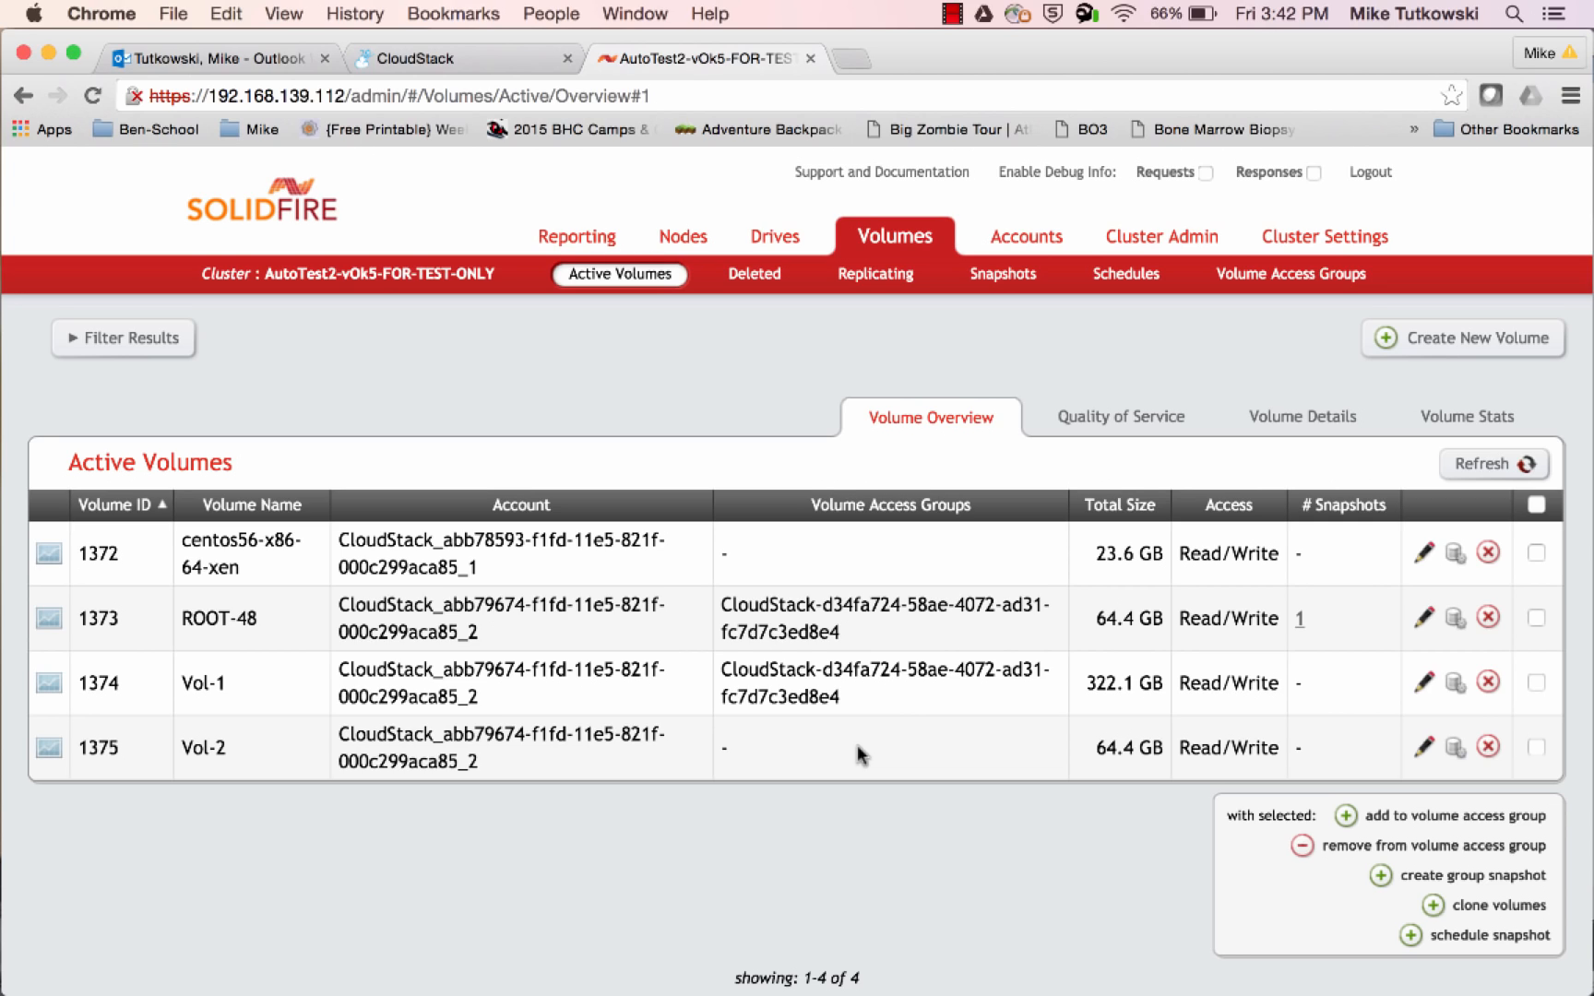
pyautogui.moveTo(840, 633); pyautogui.dragTo(723, 605)
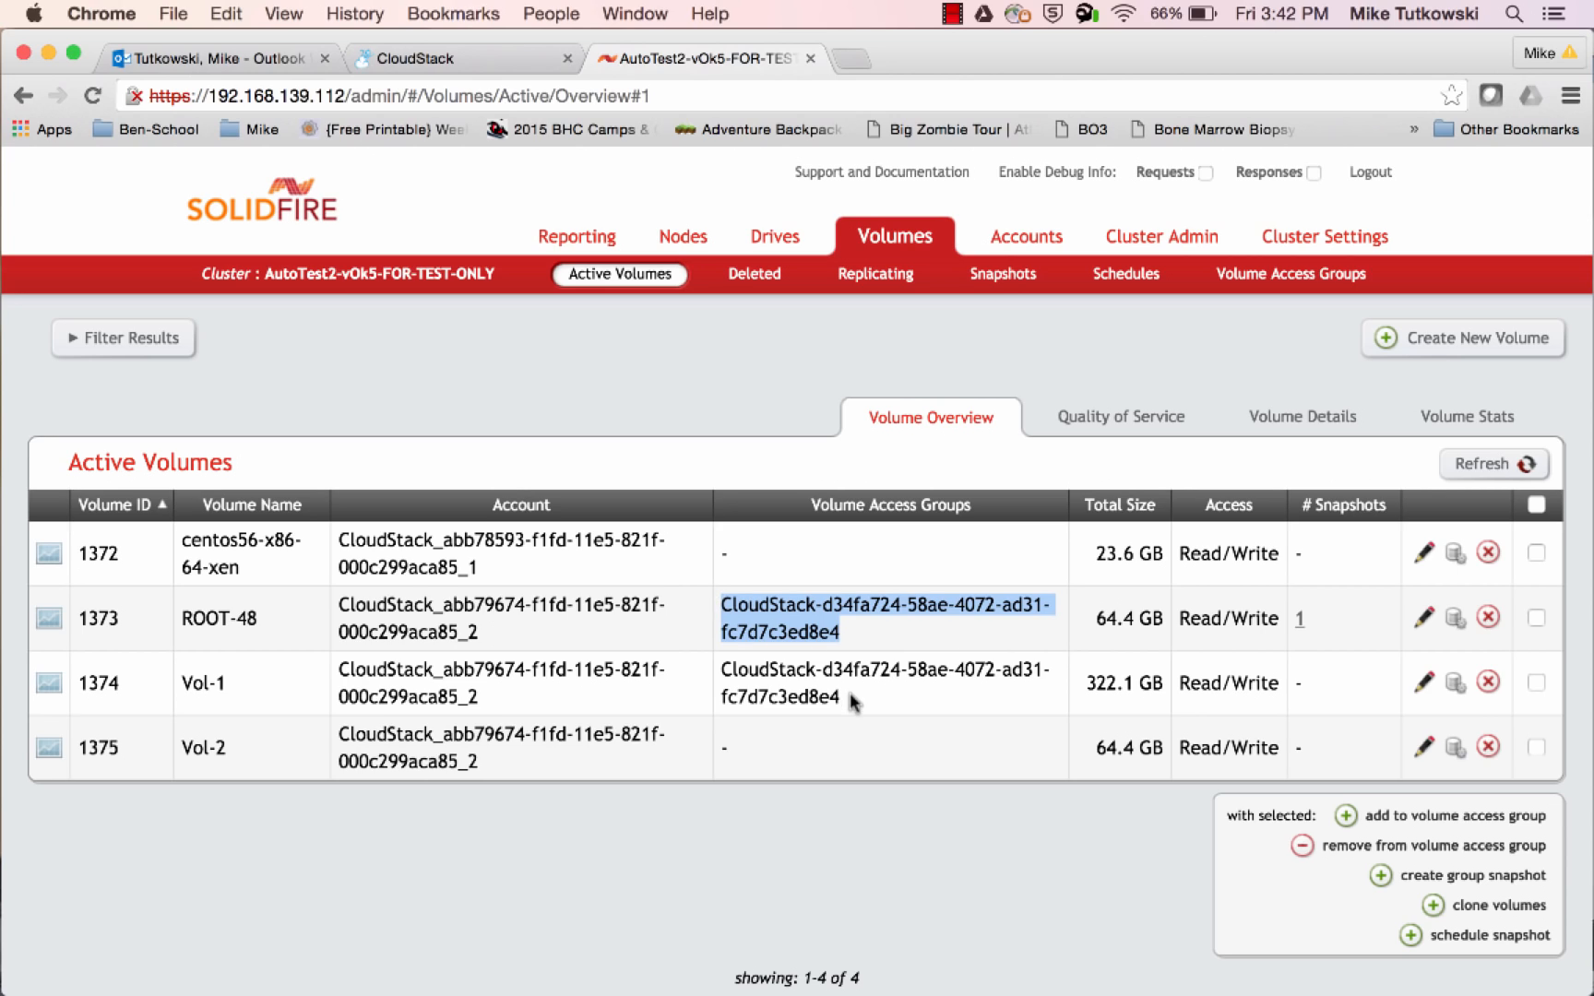
pyautogui.moveTo(847, 698); pyautogui.dragTo(725, 673)
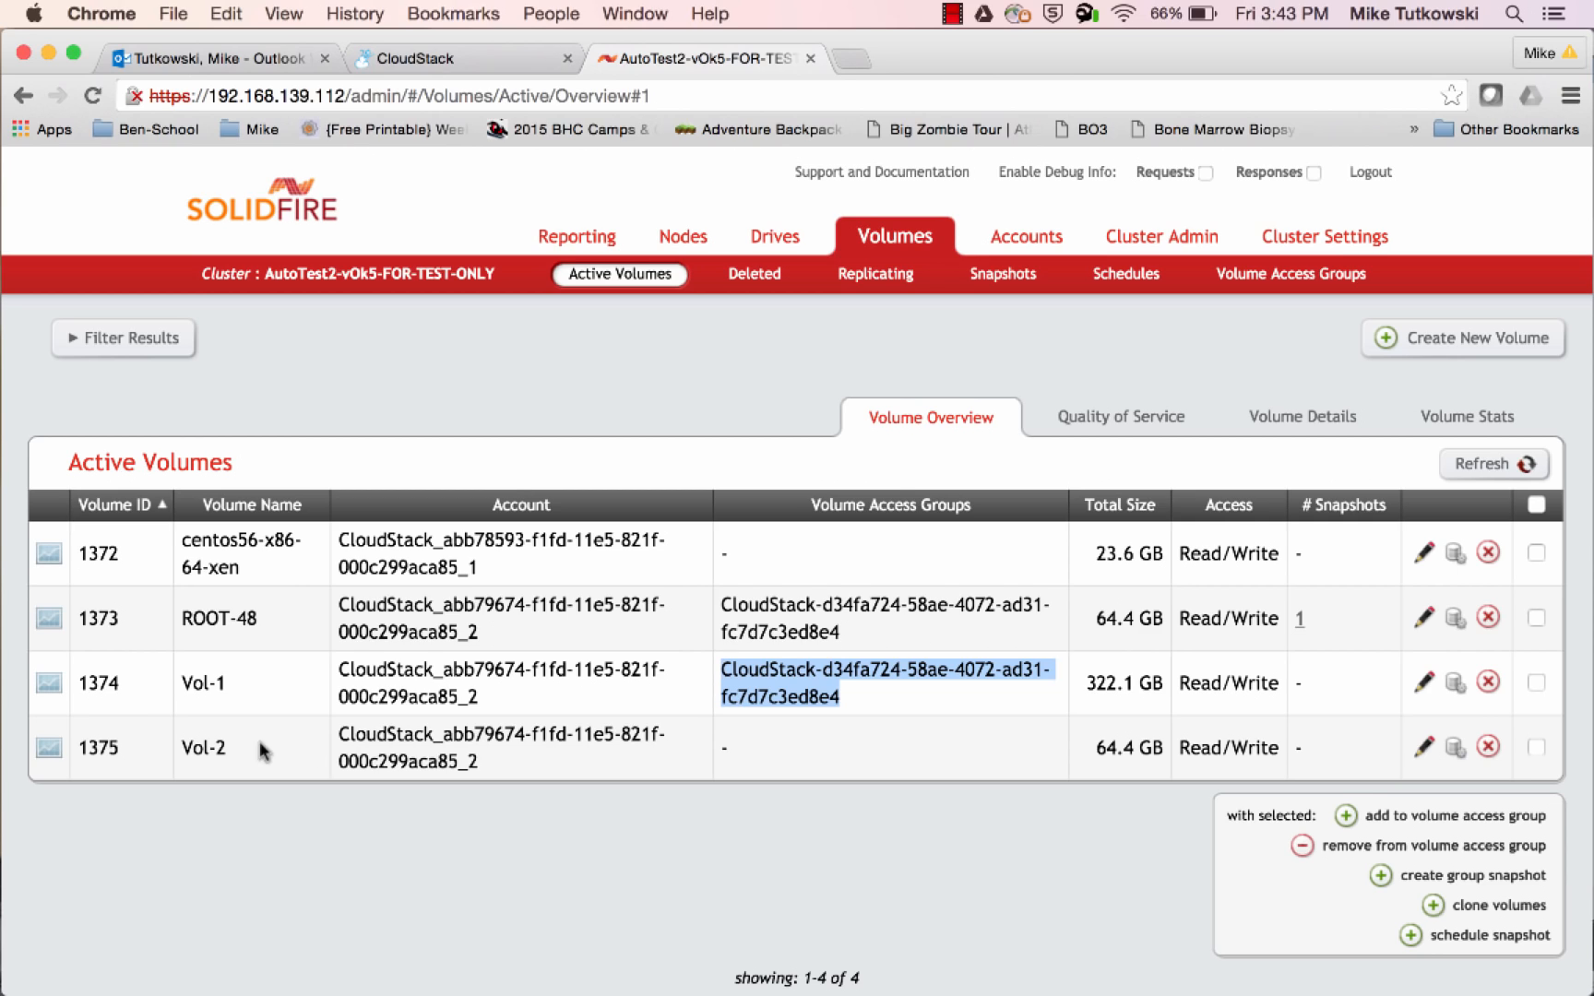
pyautogui.moveTo(232, 752); pyautogui.dragTo(182, 747)
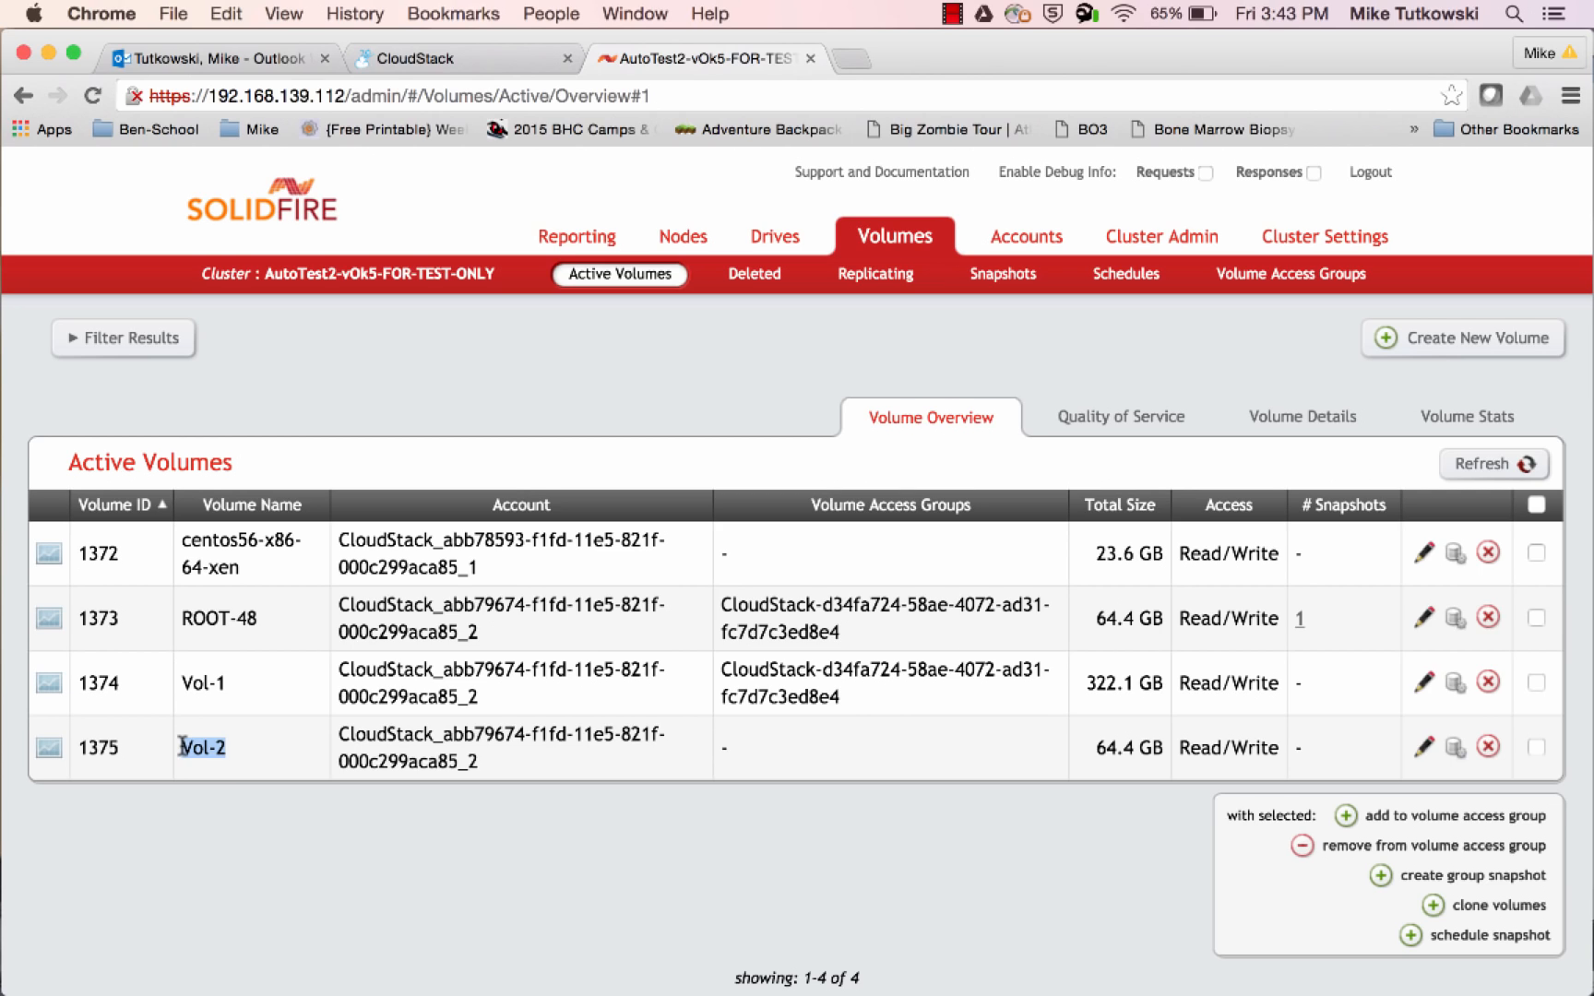
# Show the volumes' Quality of Service settings and compare the Min IOPS of Vol-2 and ROOT-48
pyautogui.click(1066, 418)
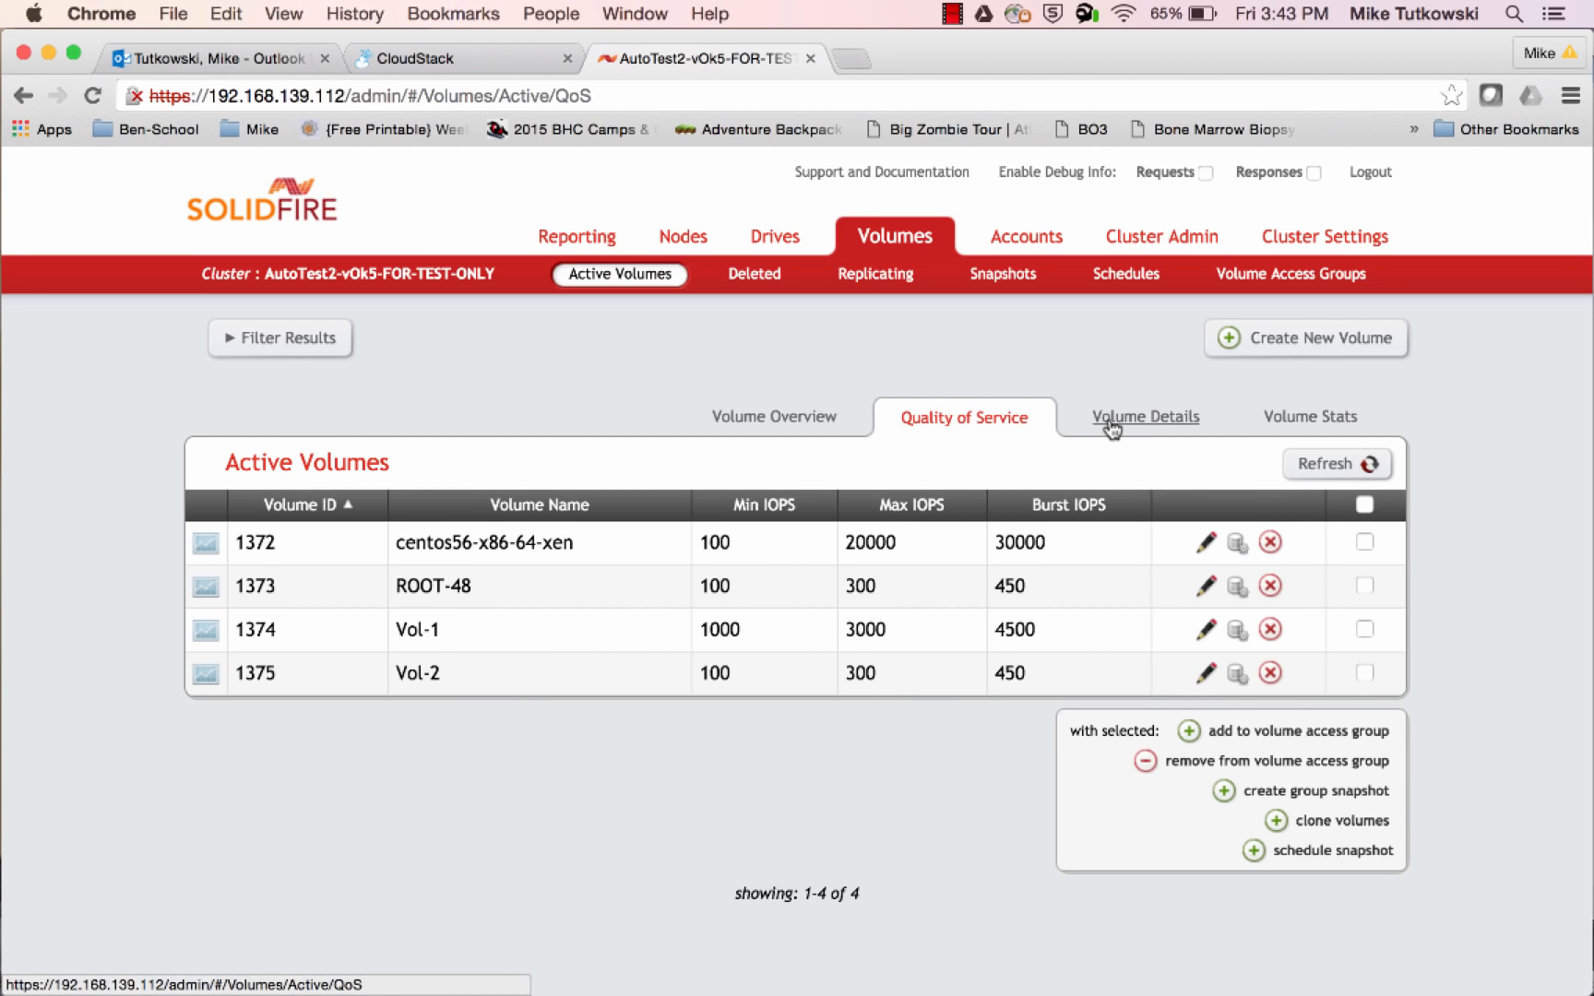
pyautogui.doubleClick(715, 673)
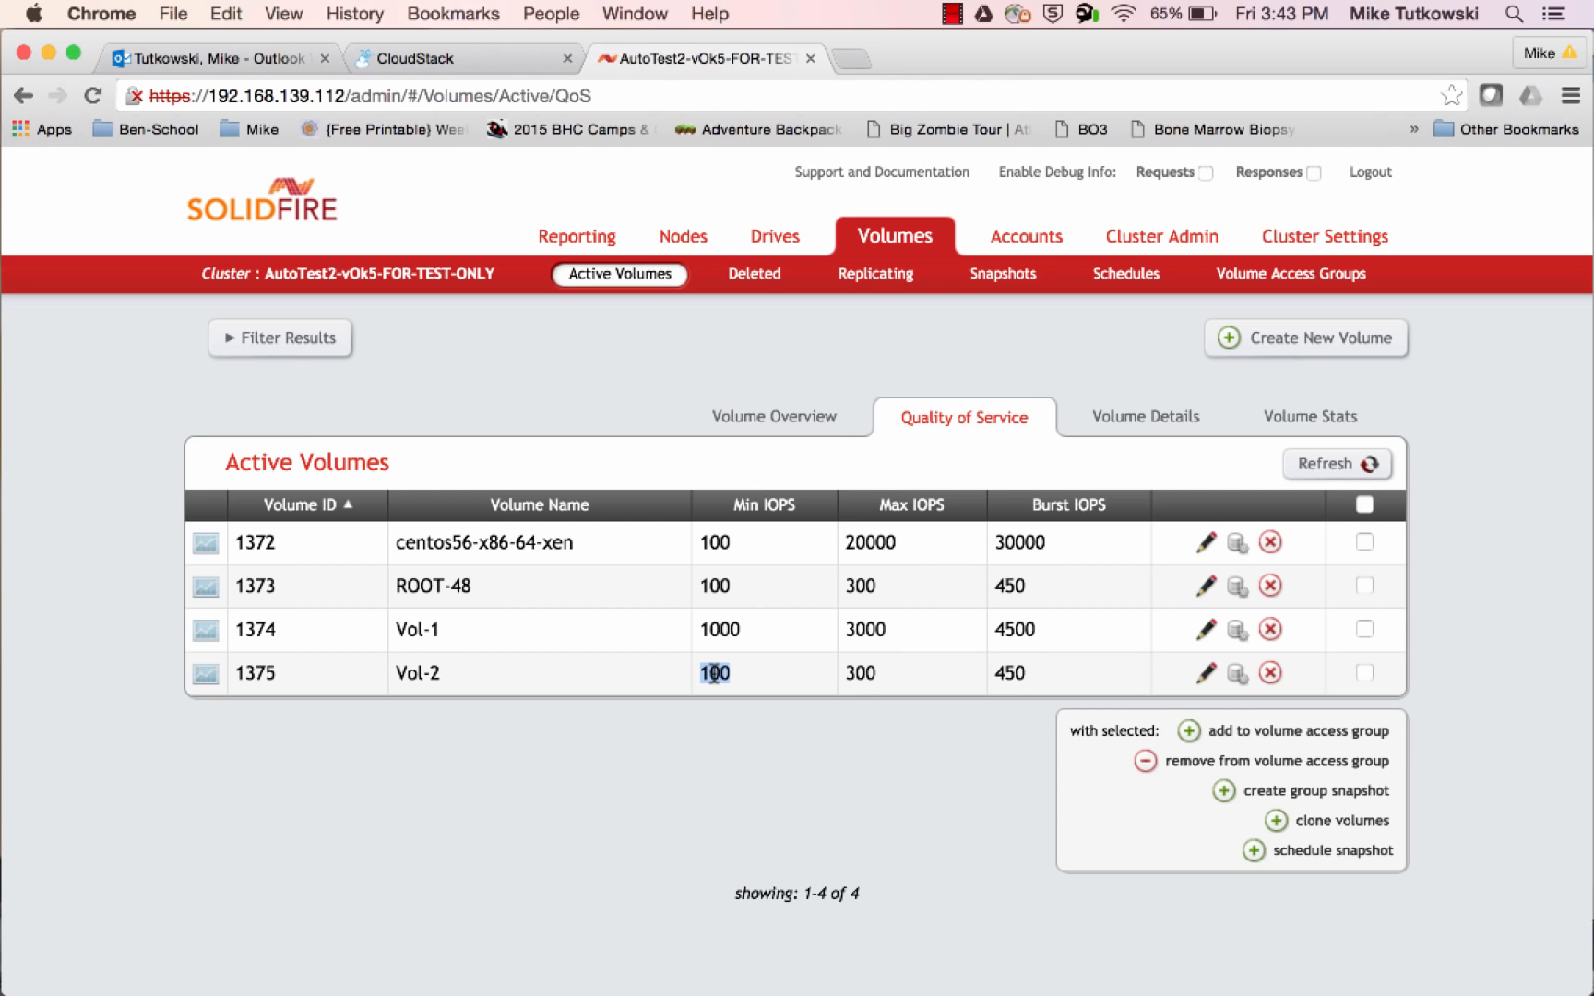
pyautogui.click(718, 588)
pyautogui.doubleClick(718, 587)
# Examine Vol-2's CloudStack volume ID and size attributes in the volume details, and check its total size in the overview
pyautogui.click(1173, 426)
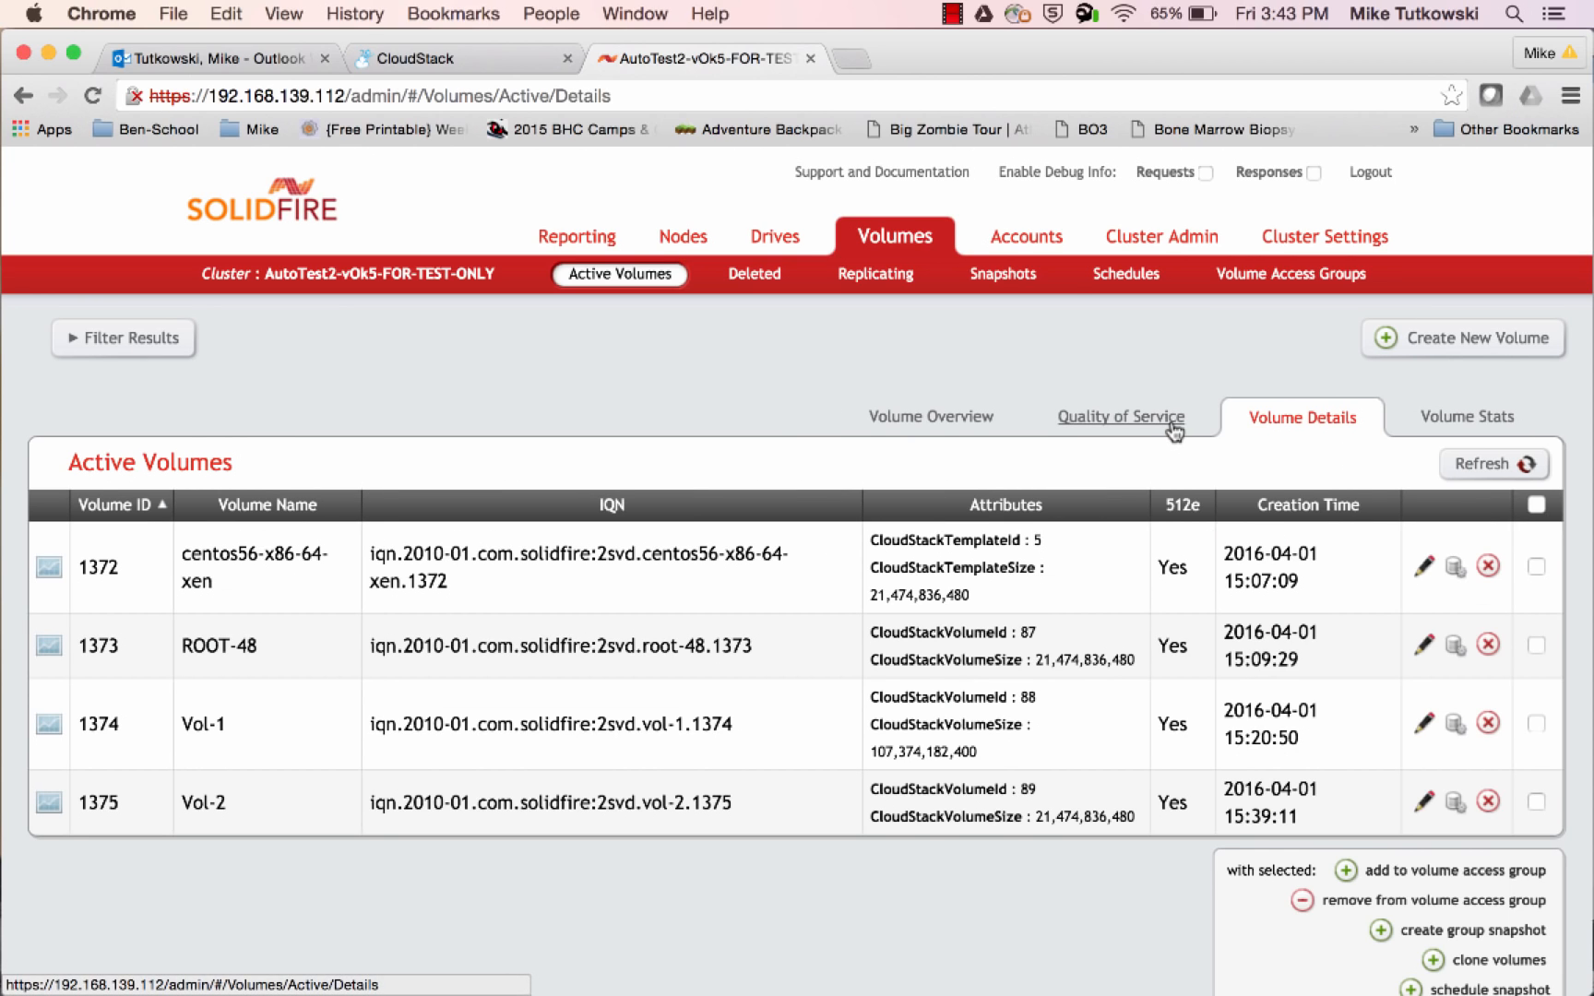
pyautogui.doubleClick(1028, 790)
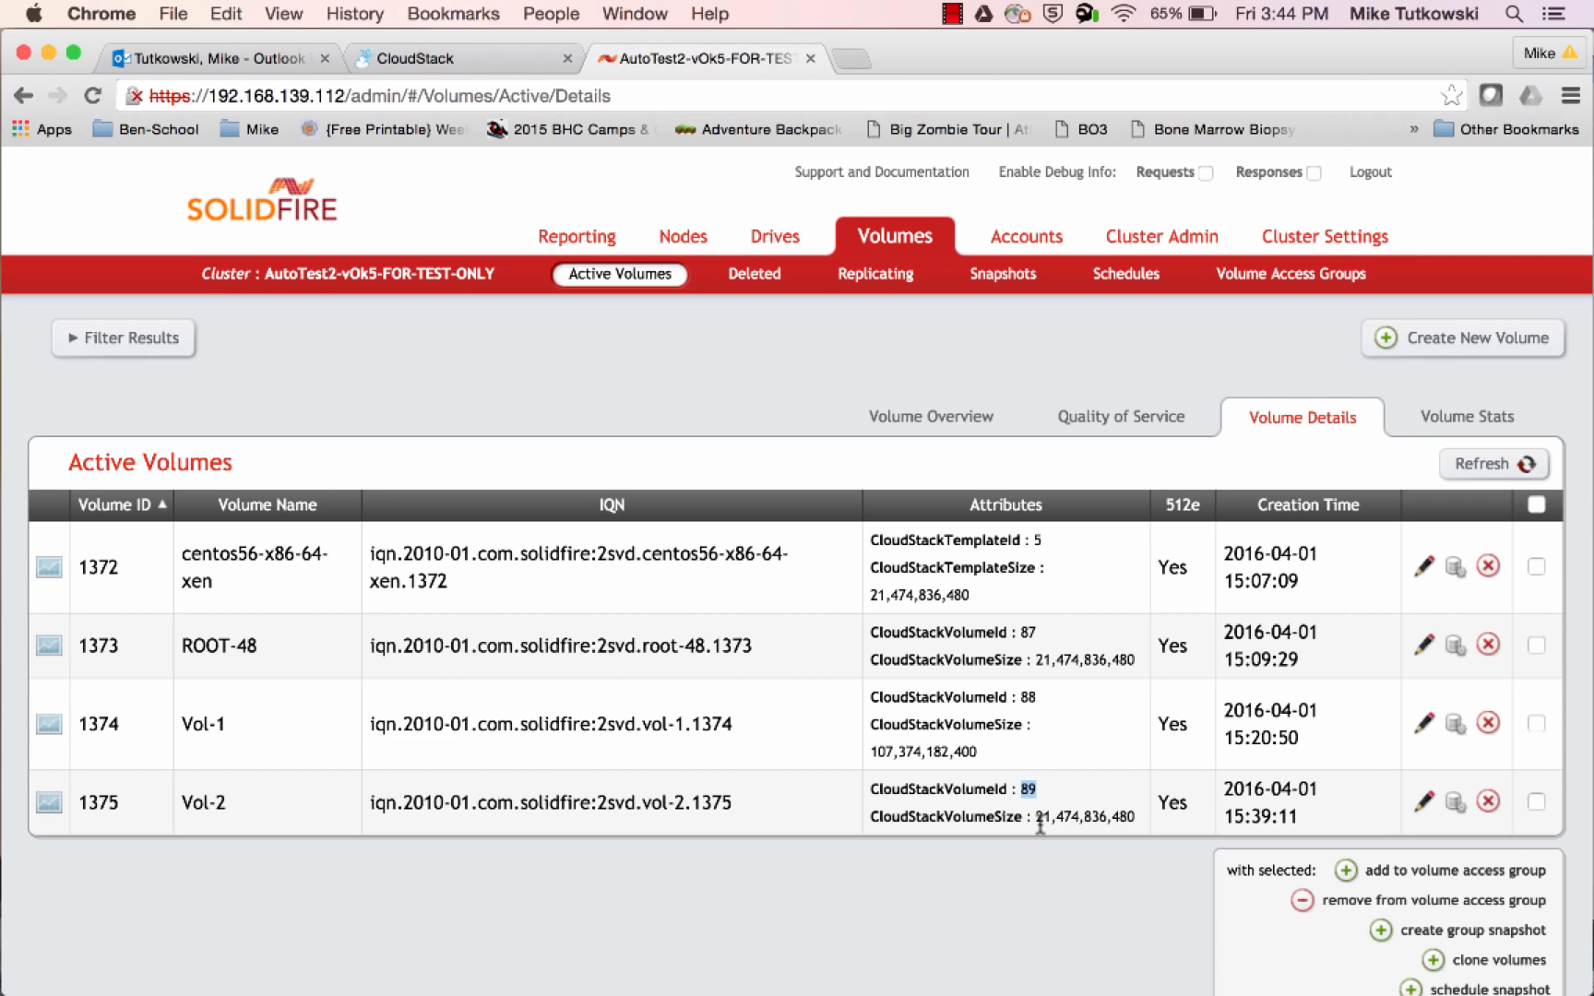
pyautogui.click(1038, 816)
pyautogui.moveTo(1037, 816); pyautogui.dragTo(1132, 817)
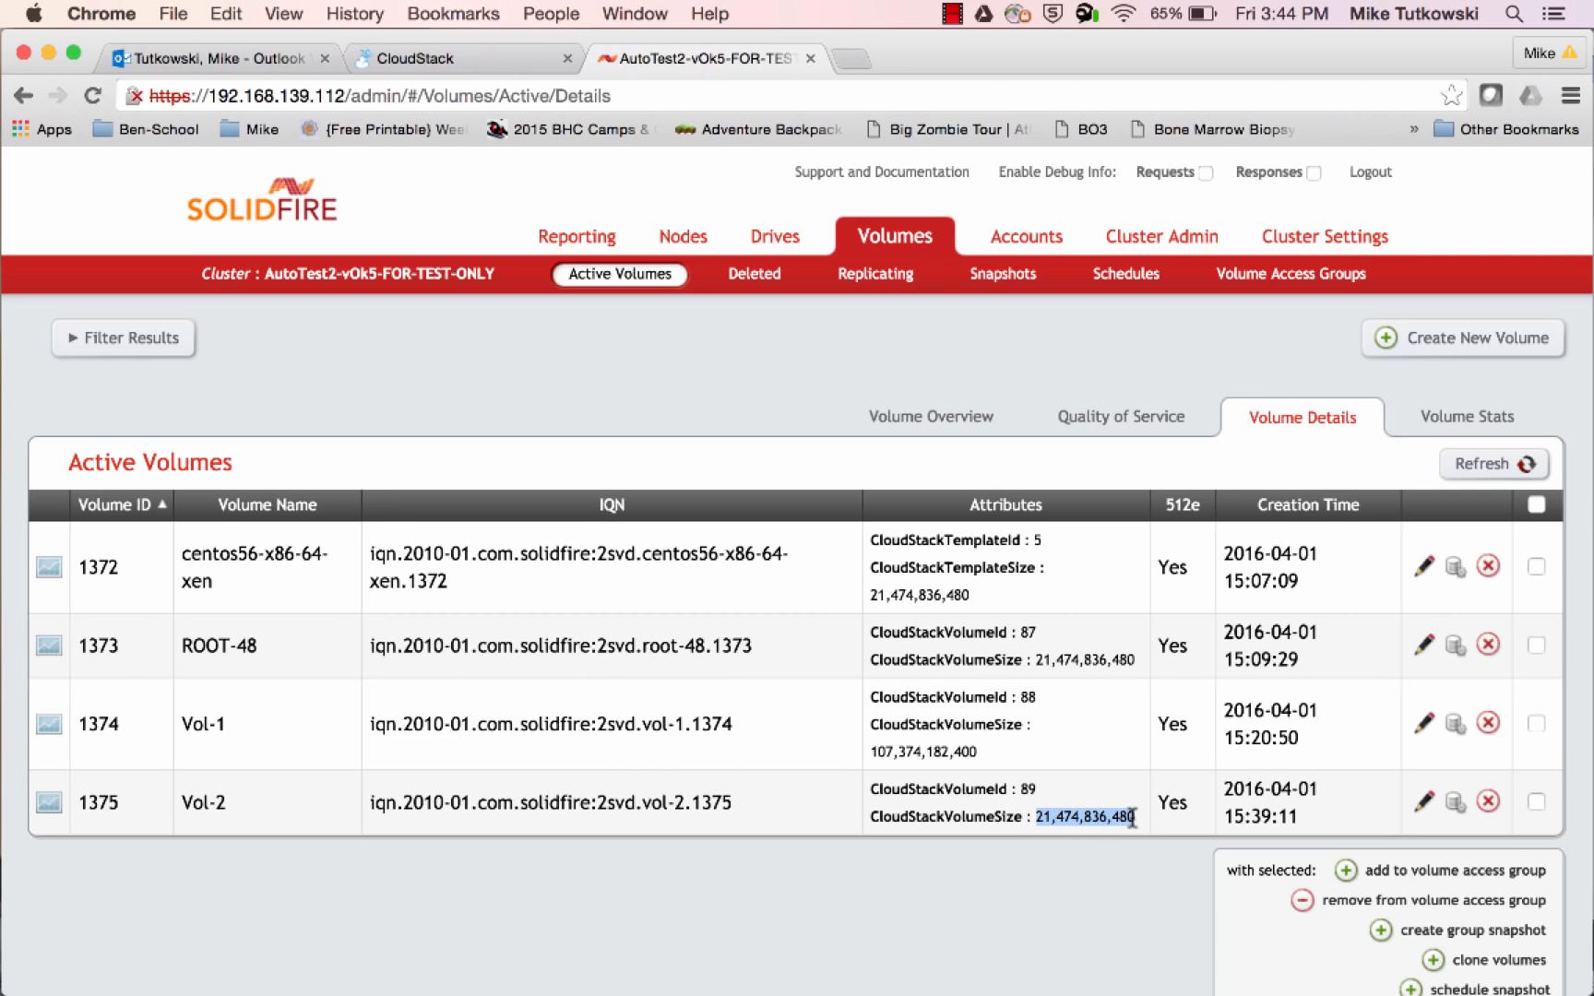
pyautogui.click(954, 424)
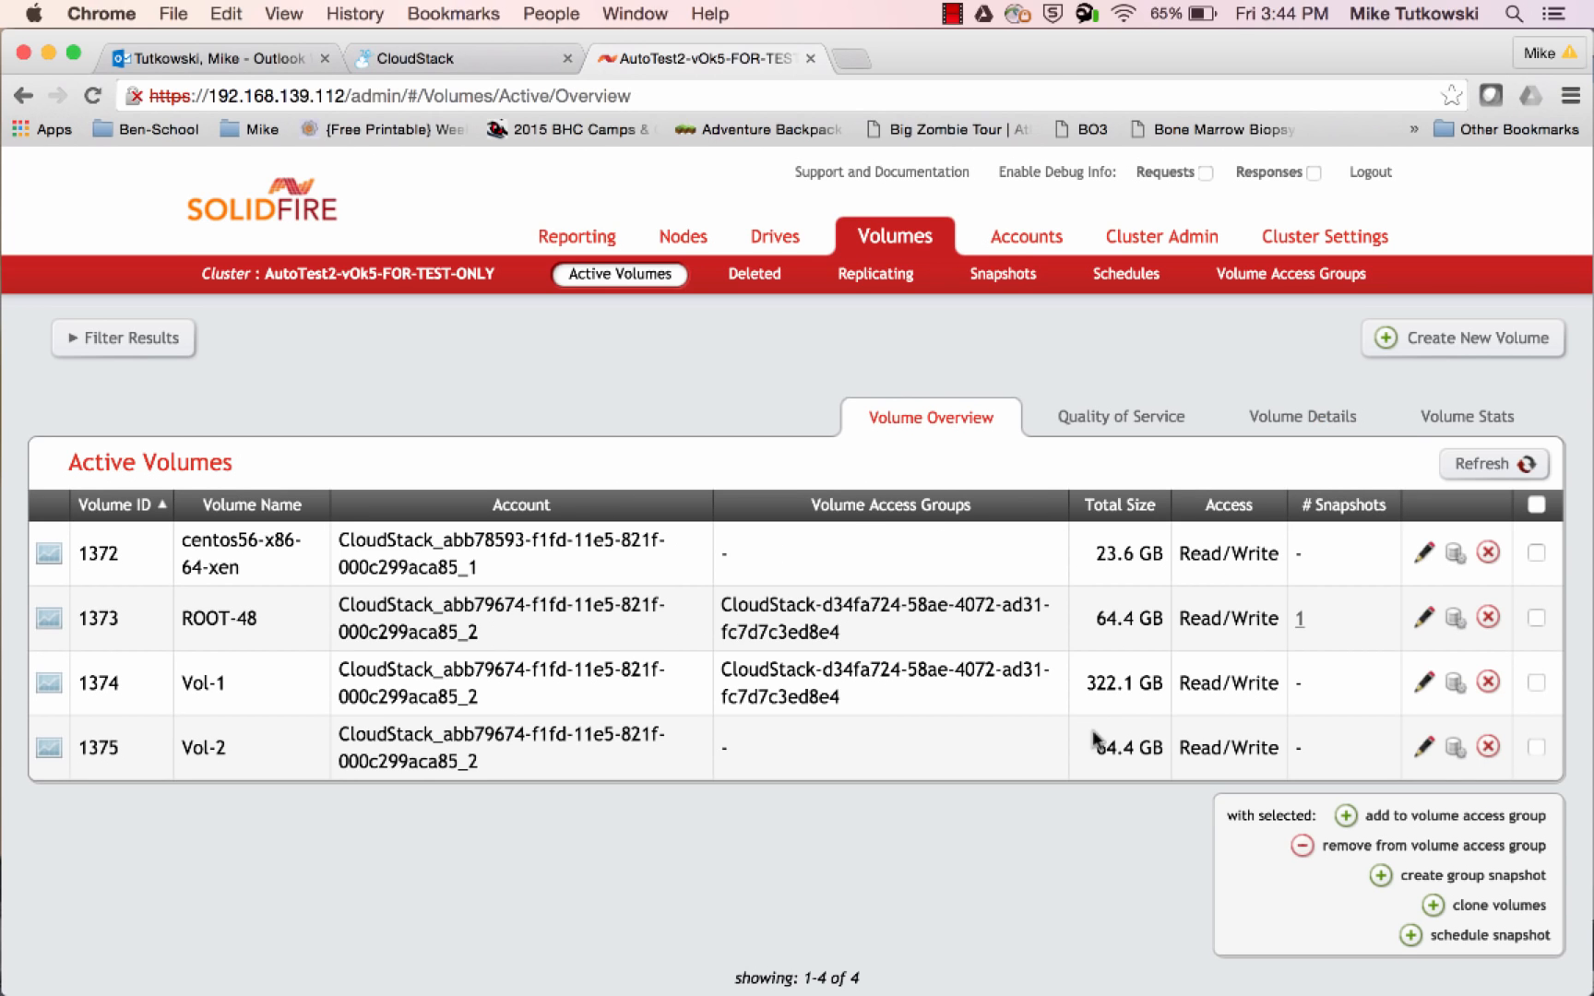
pyautogui.moveTo(1097, 747); pyautogui.dragTo(1160, 751)
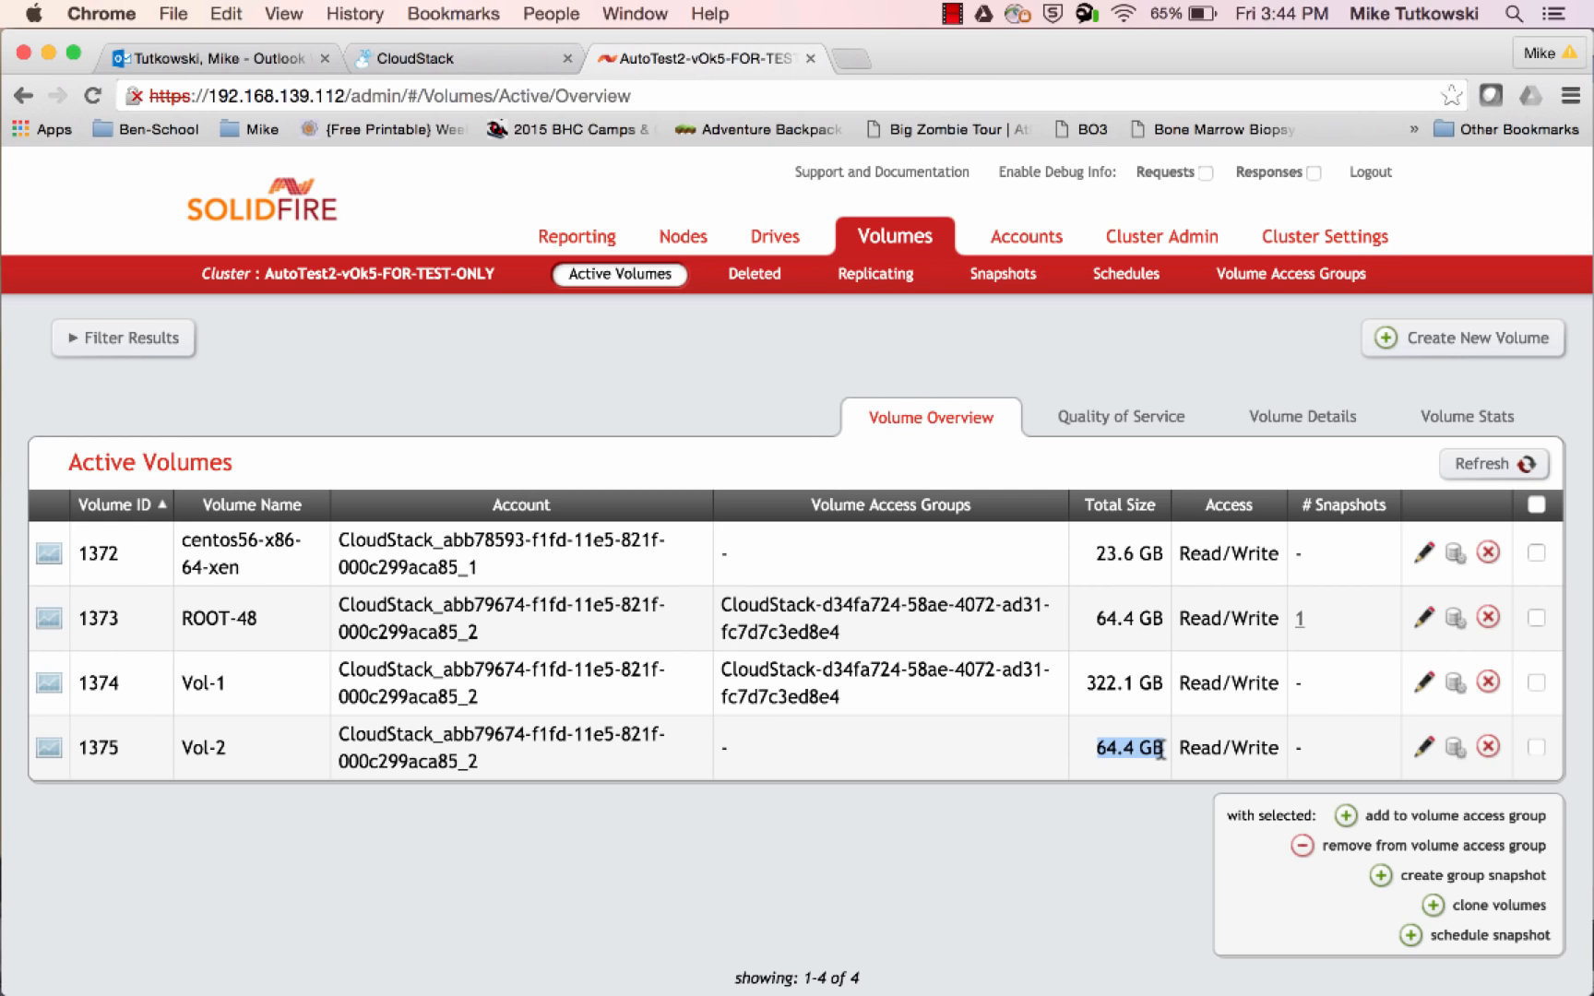
# Switch to CloudStack and attach the Vol-2 disk to instance VM-1
pyautogui.click(462, 71)
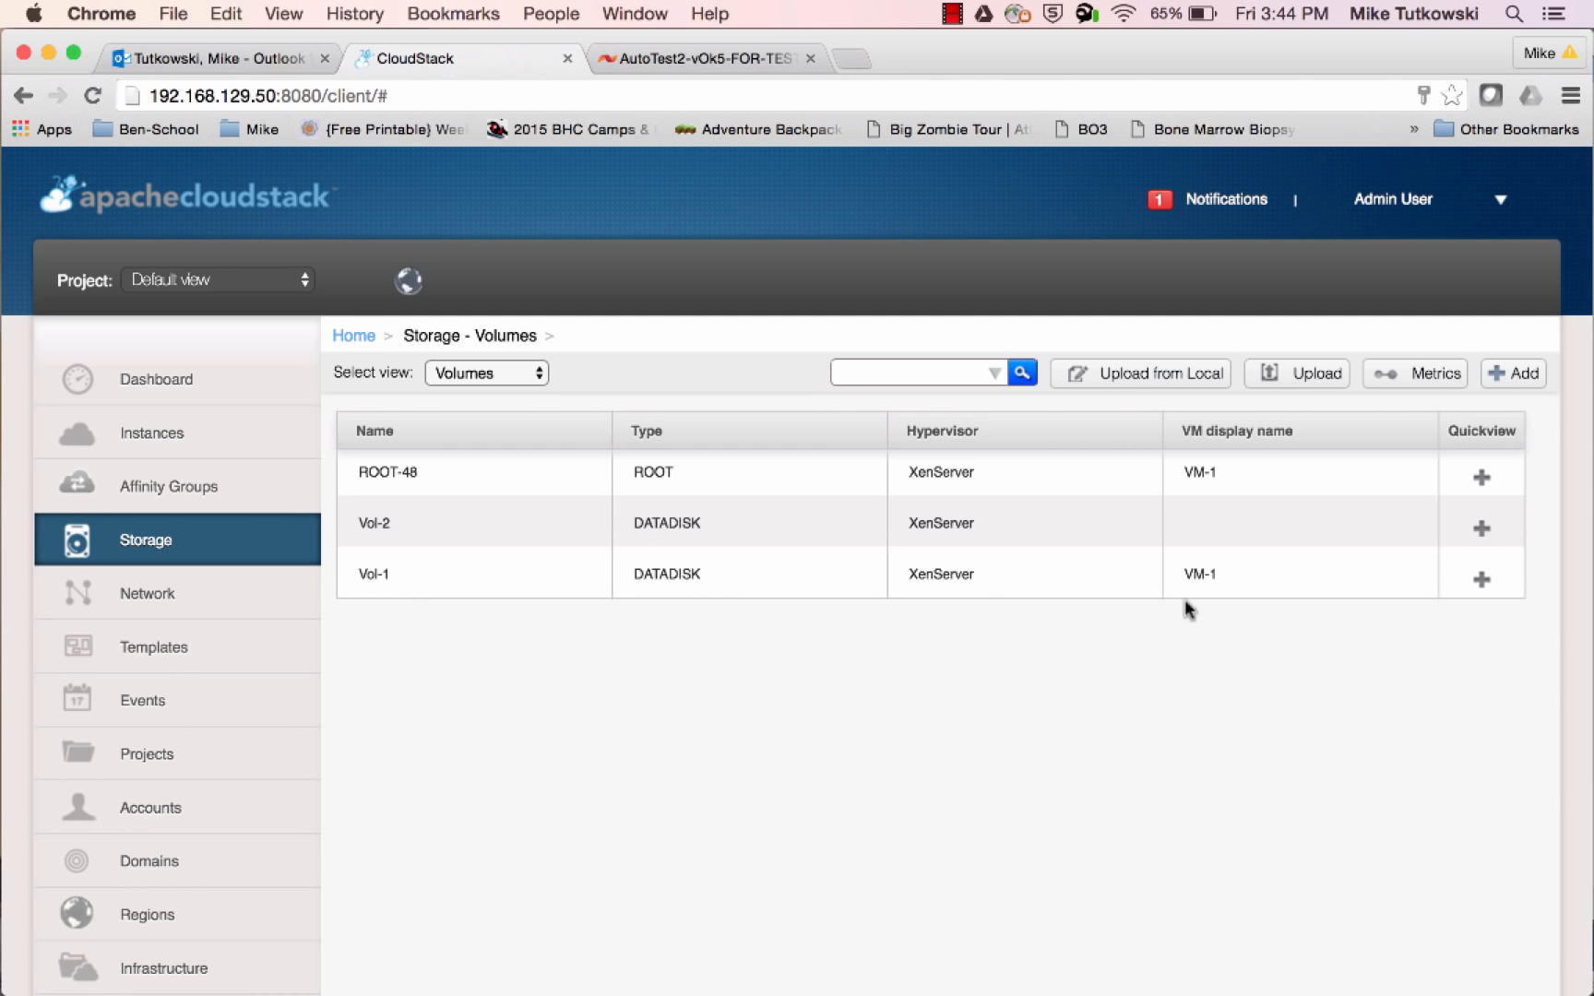
pyautogui.moveTo(1461, 526)
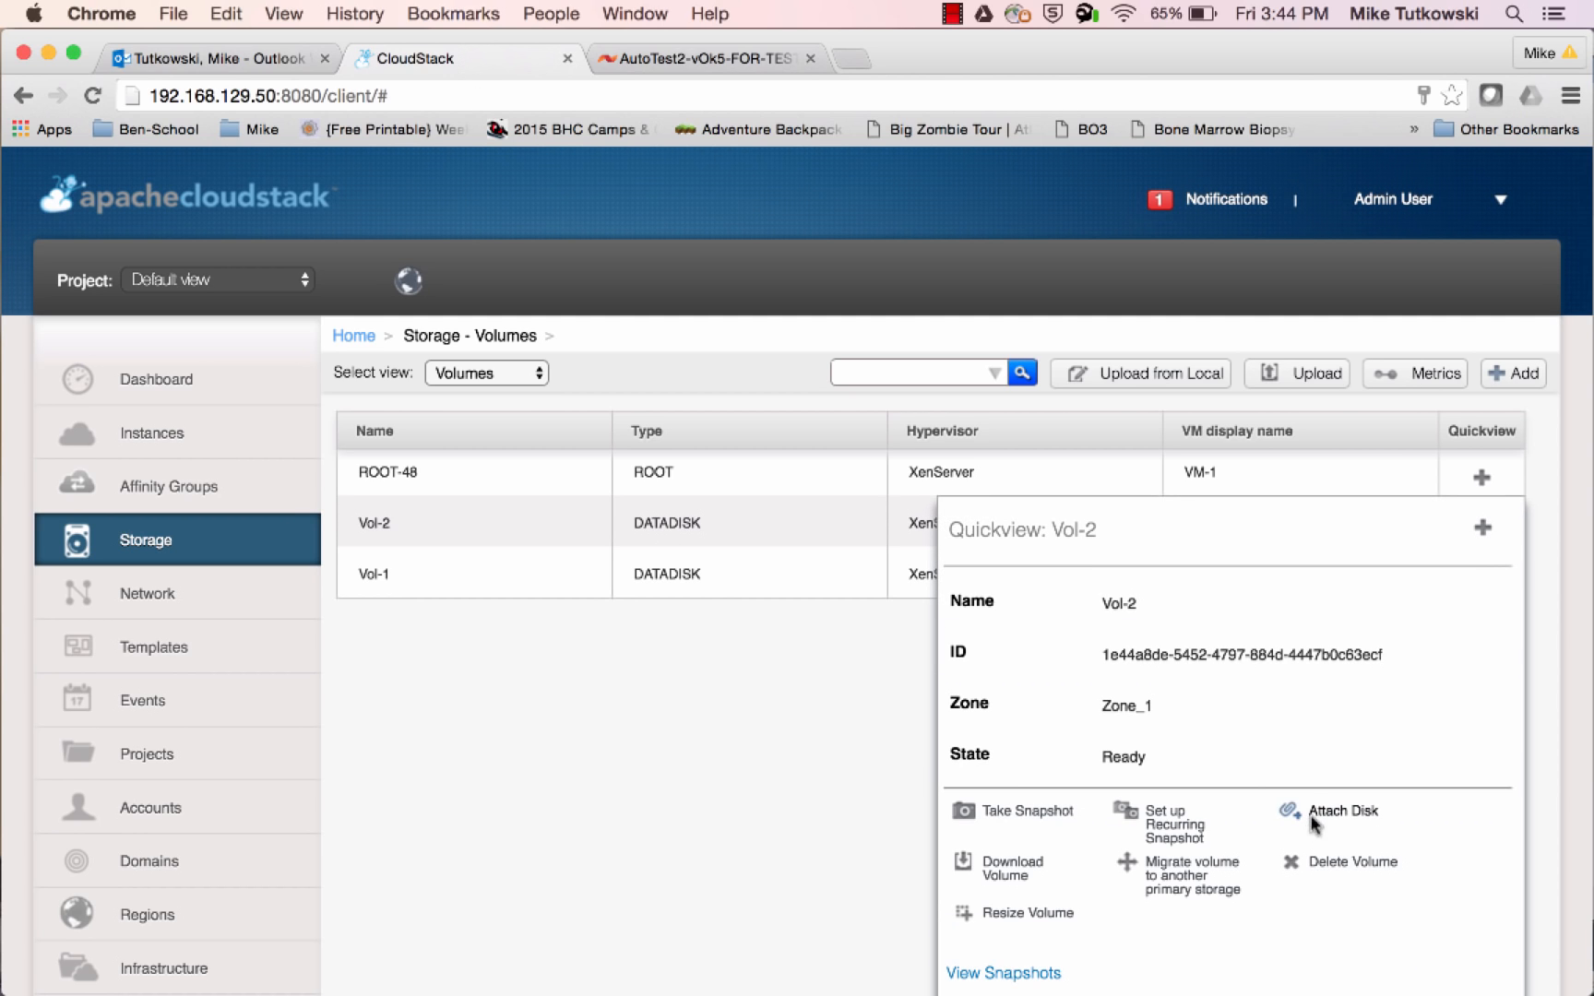
pyautogui.click(1311, 821)
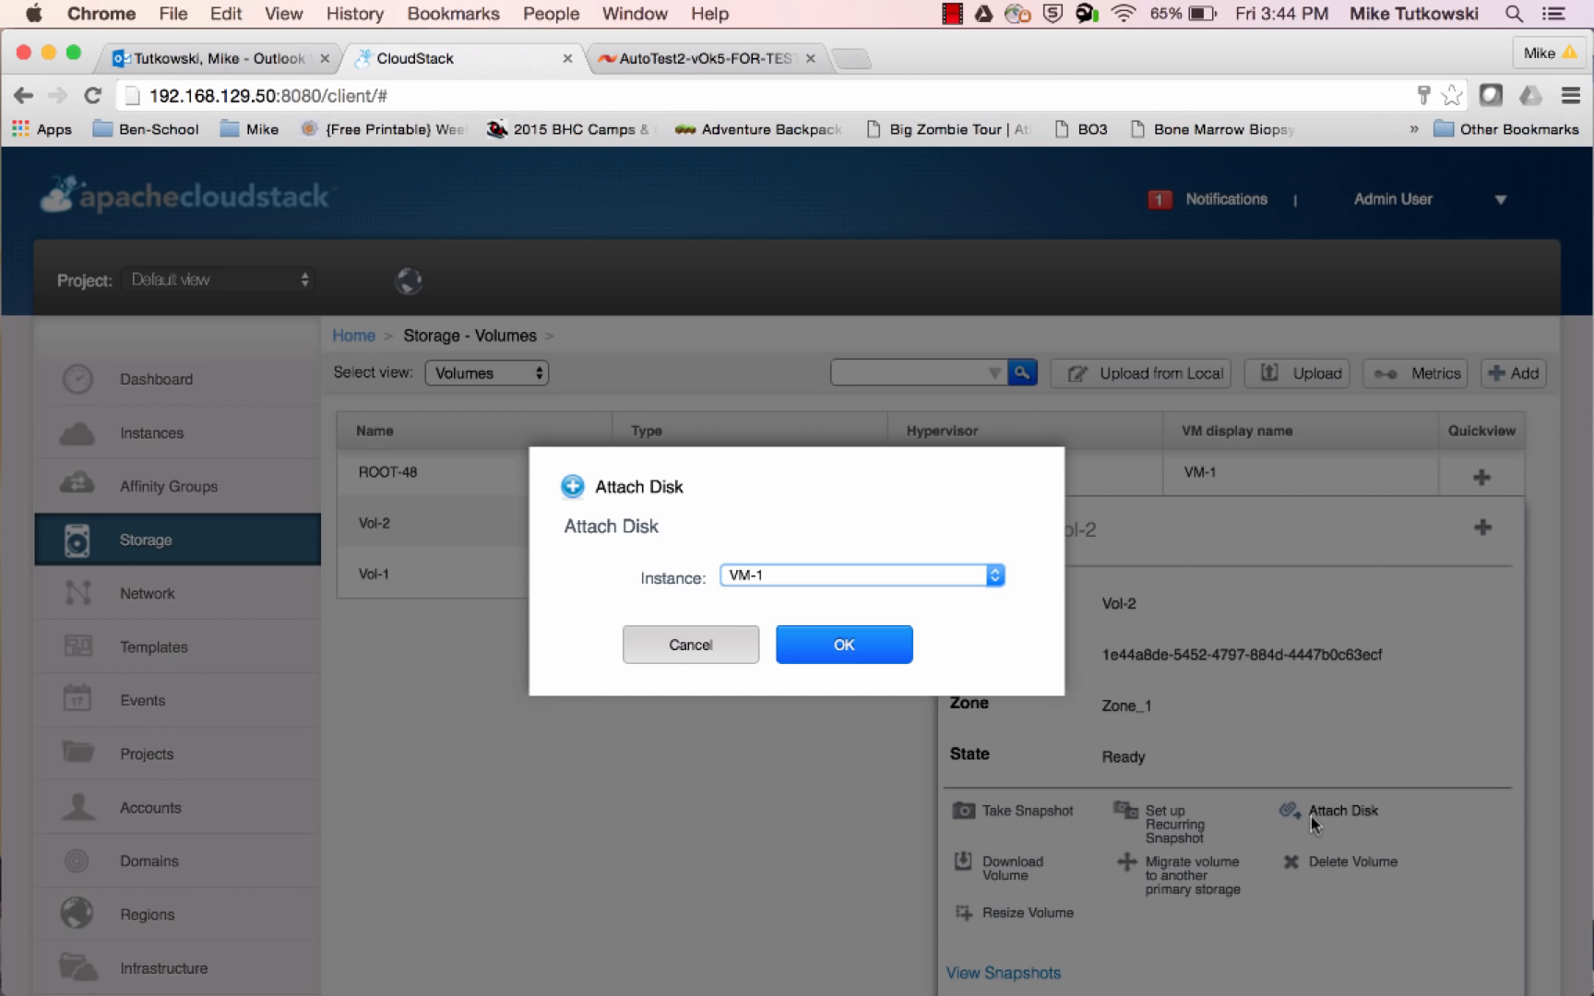
pyautogui.click(882, 658)
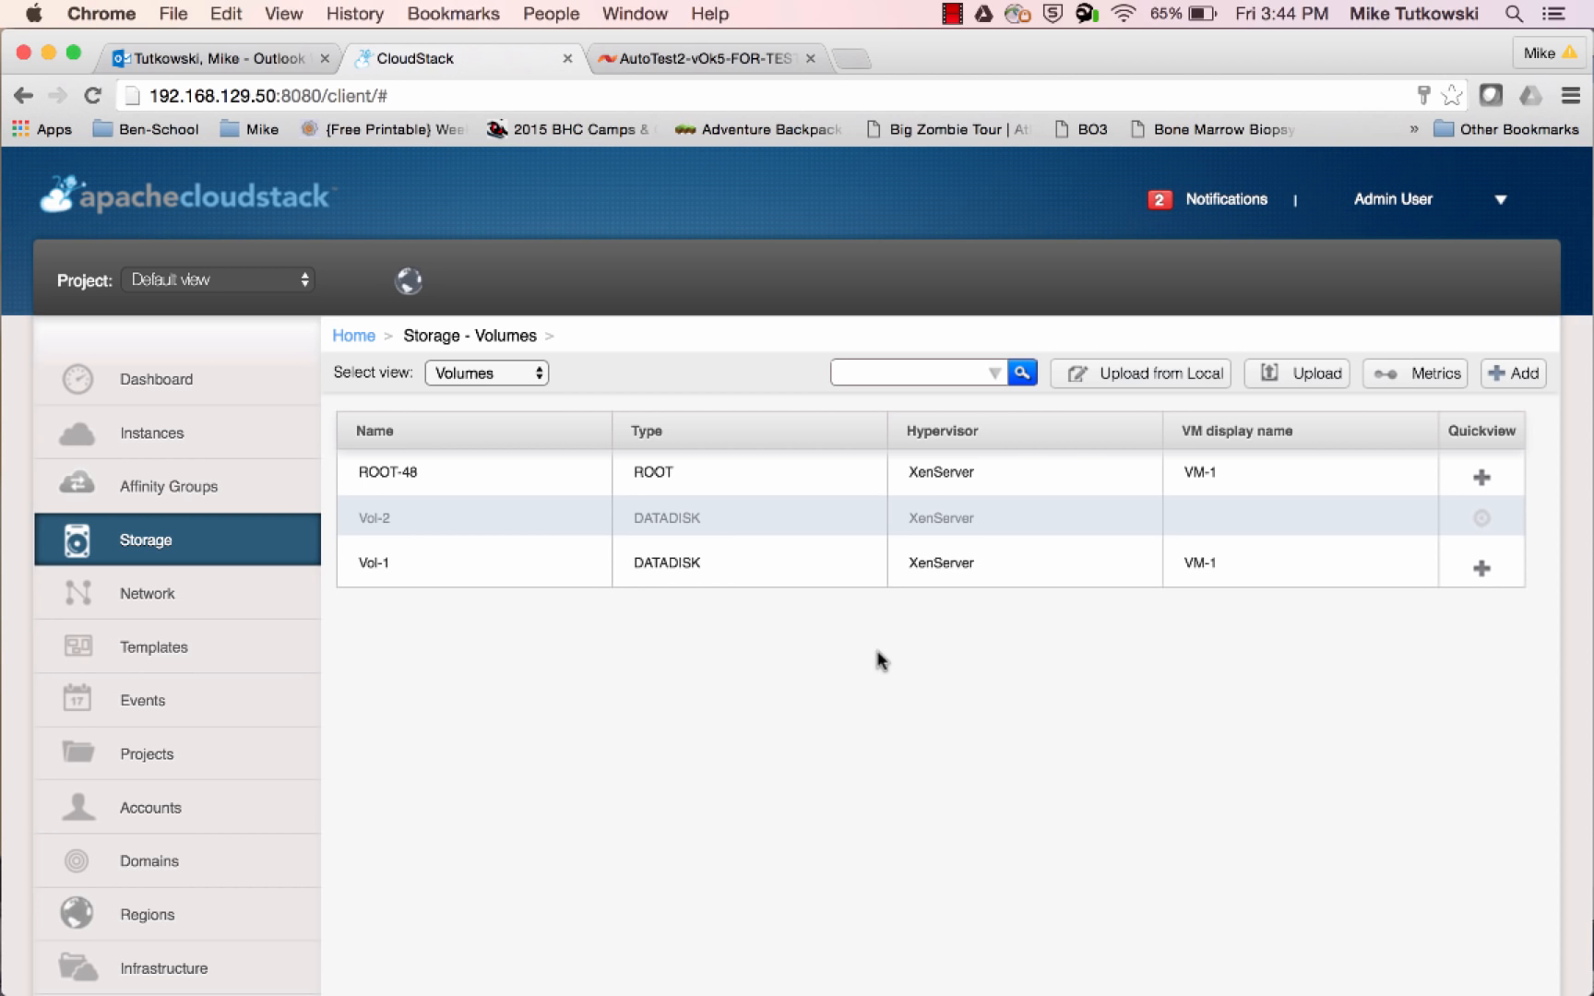
# Switch to the SolidFire console, refresh the active volumes, and compare the volume access groups of Vol-2, Vol-1 and ROOT-48
pyautogui.click(717, 62)
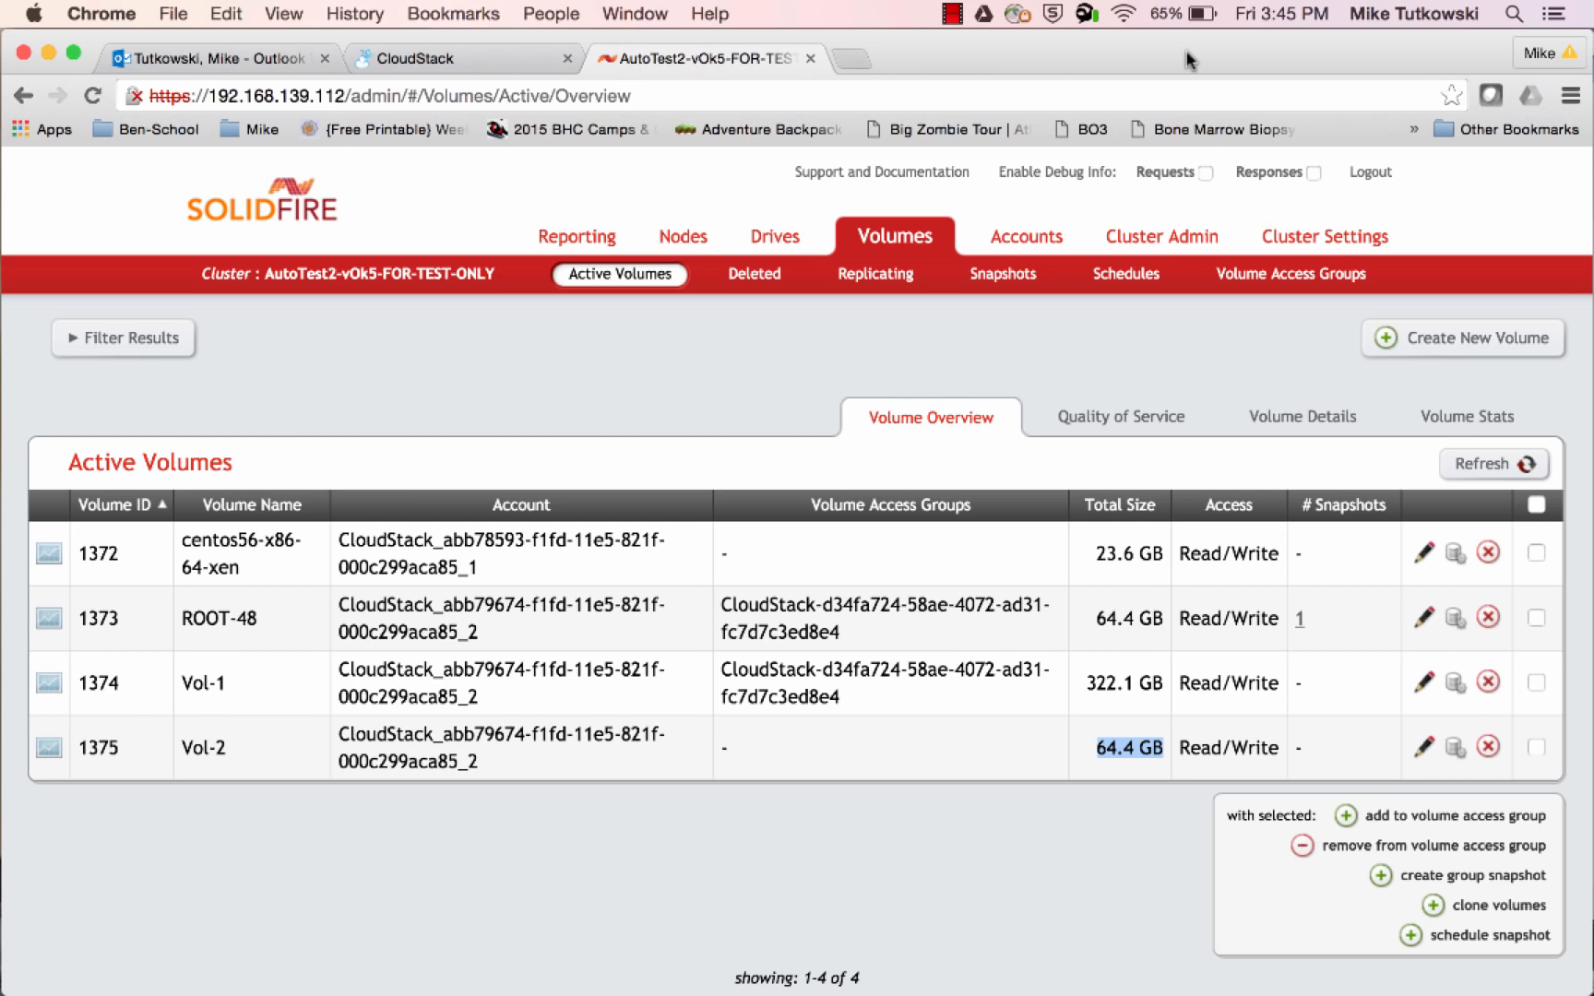
pyautogui.click(1483, 464)
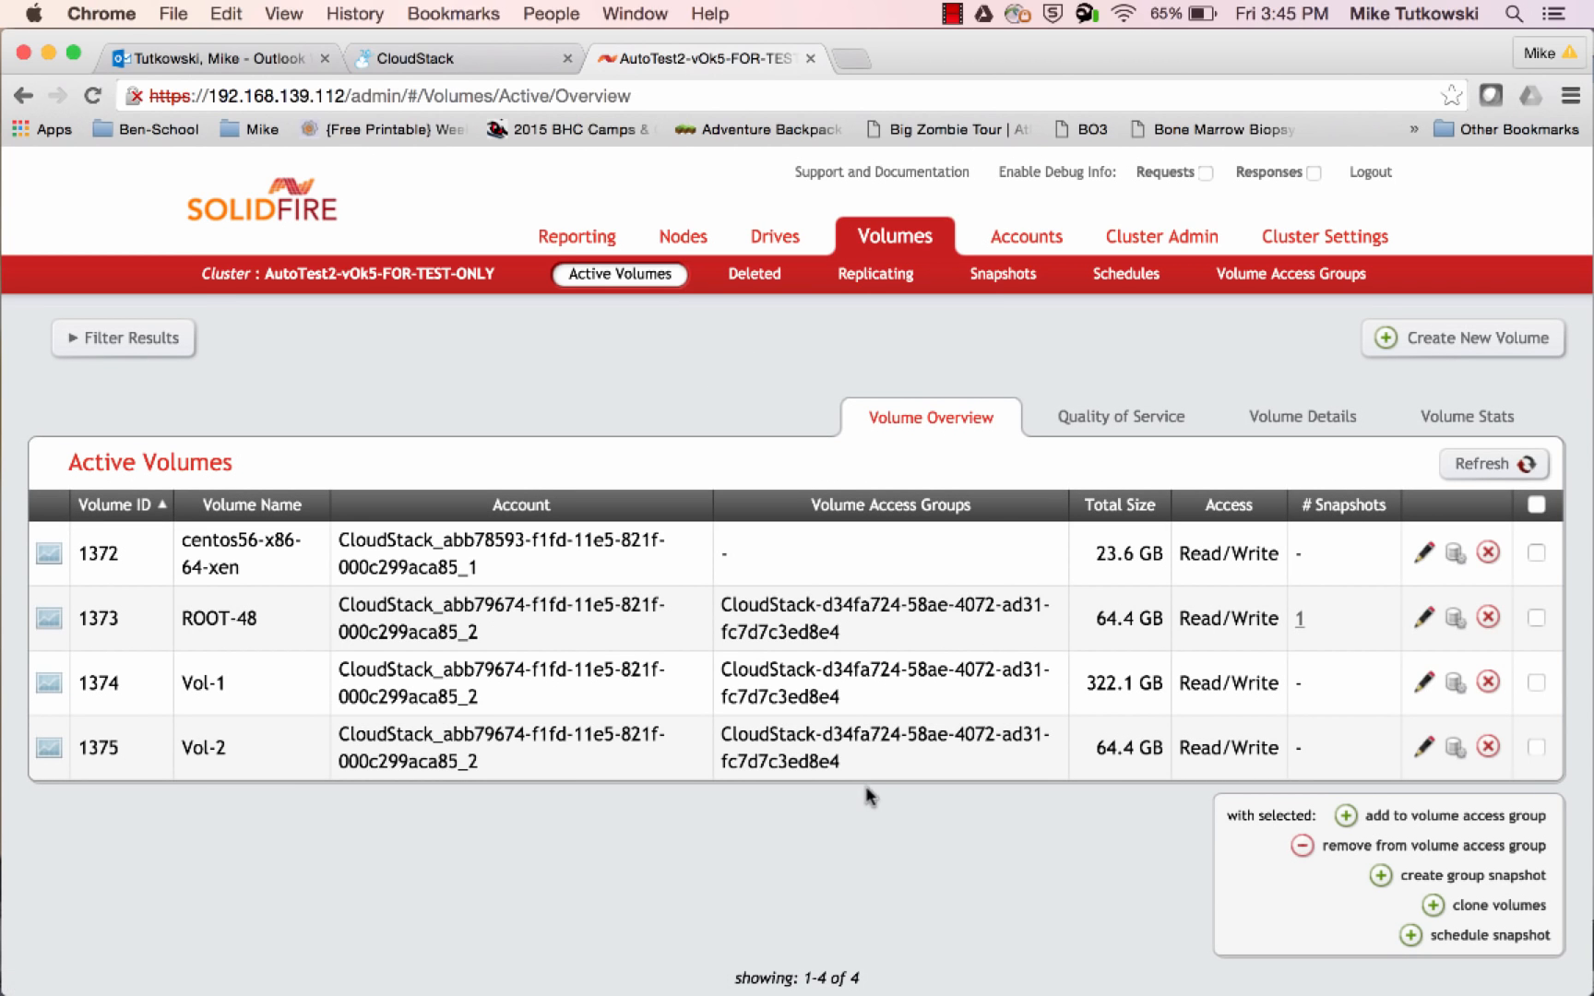
pyautogui.moveTo(846, 760); pyautogui.dragTo(726, 741)
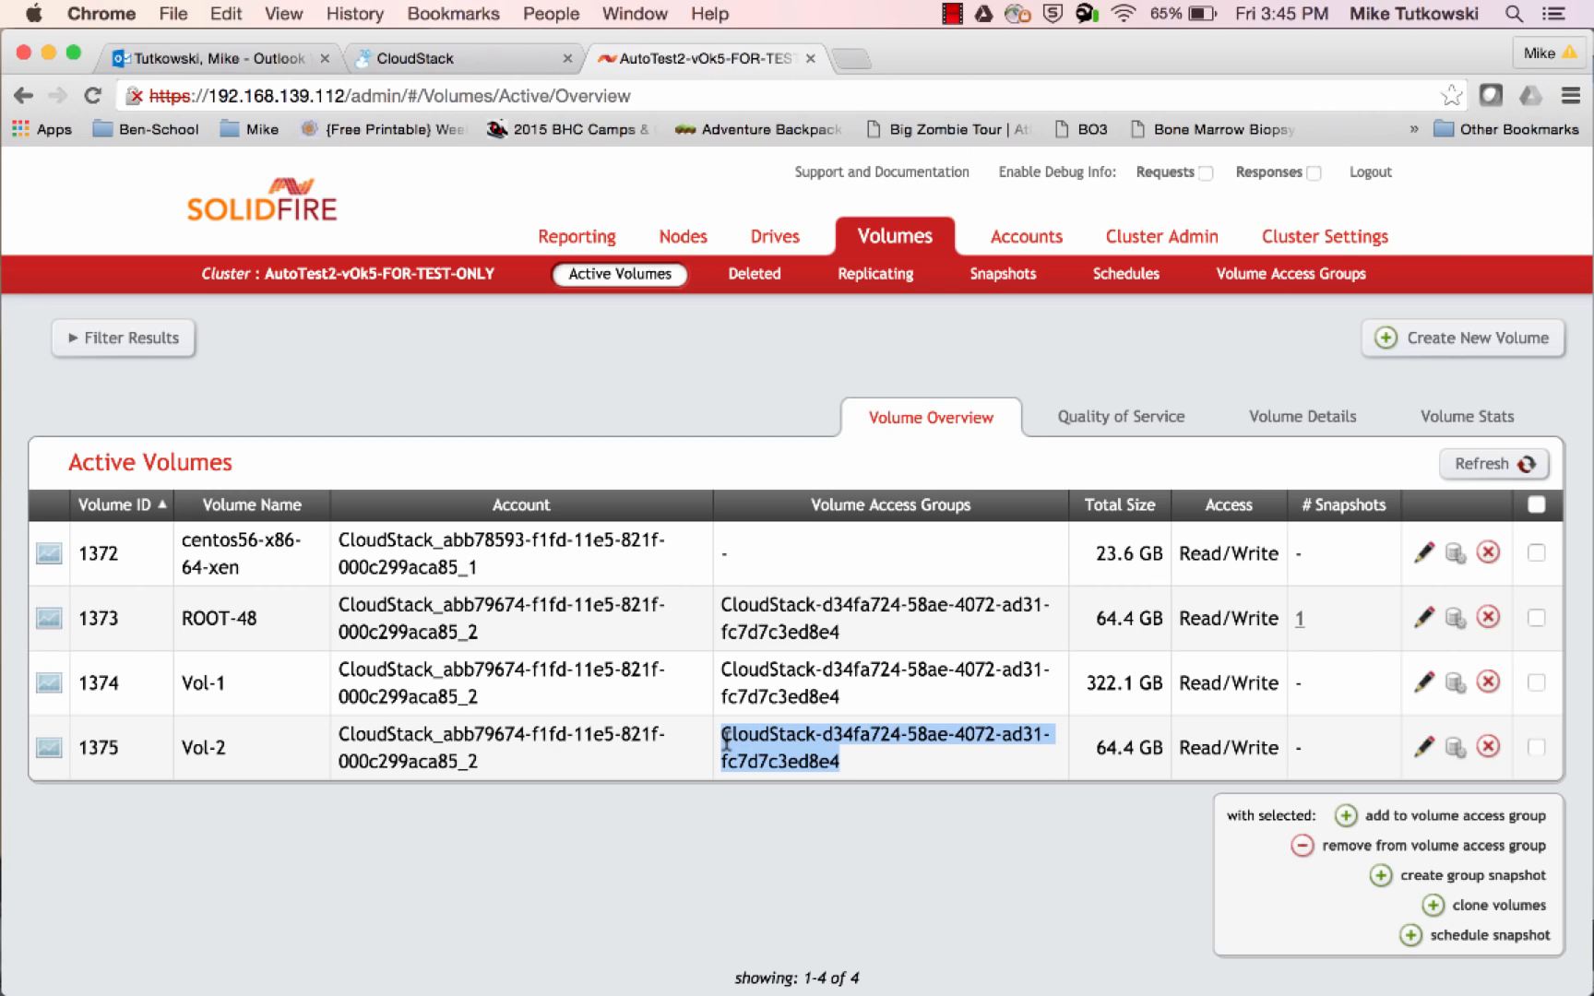
pyautogui.moveTo(840, 698); pyautogui.dragTo(724, 668)
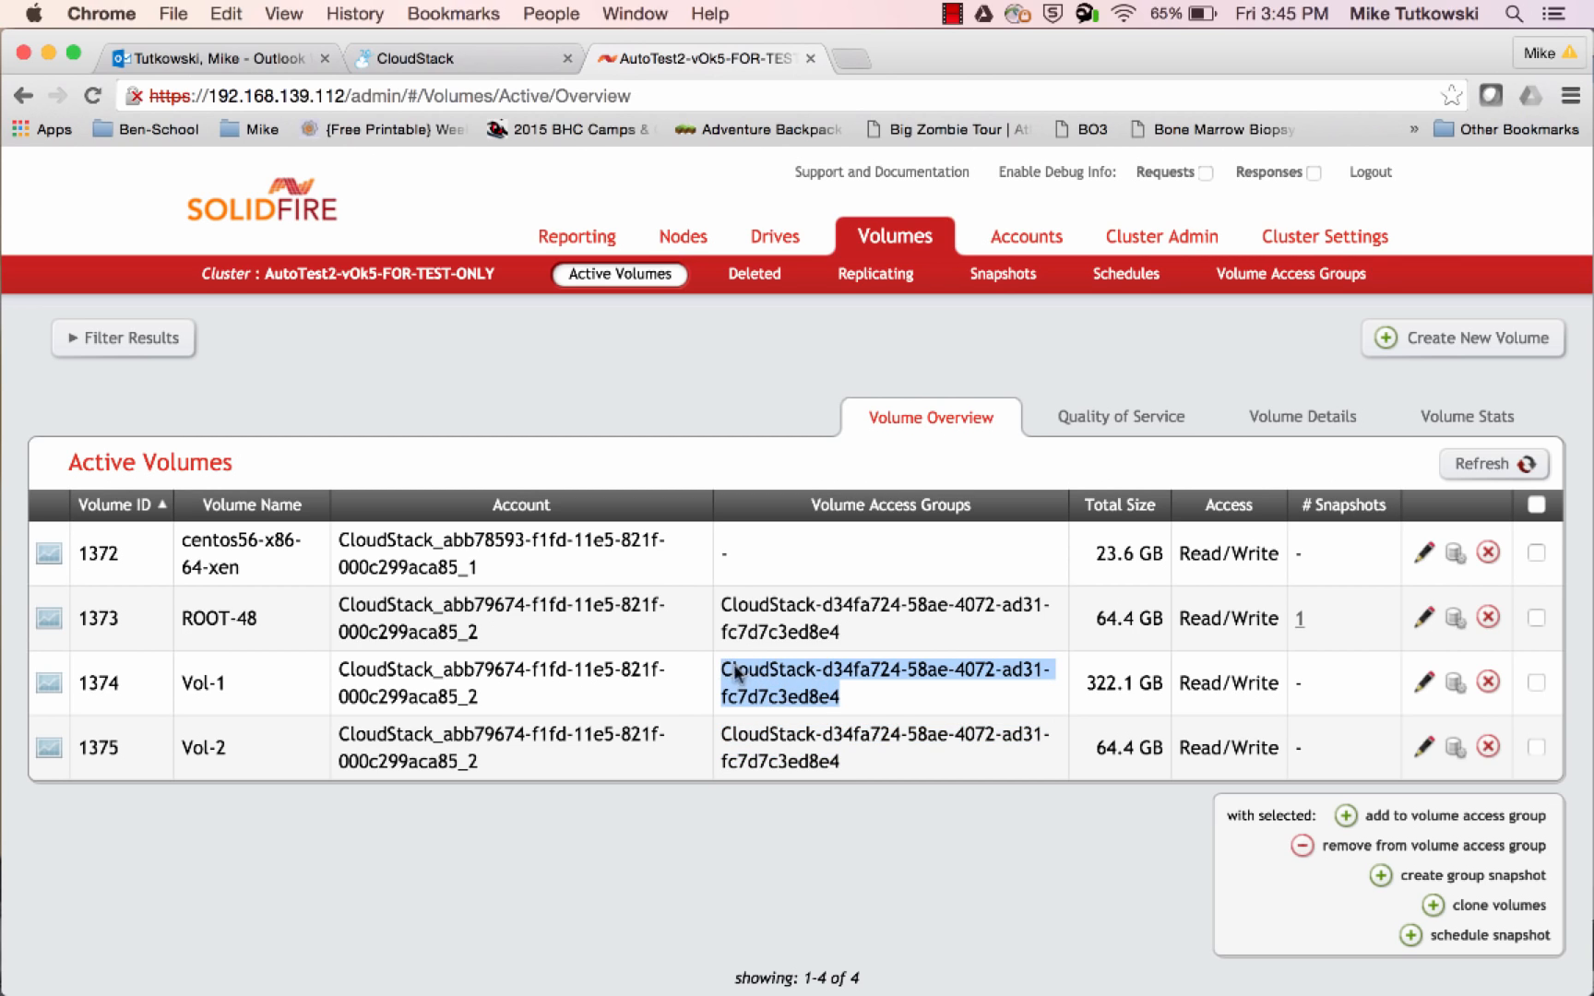
pyautogui.moveTo(865, 637); pyautogui.dragTo(716, 609)
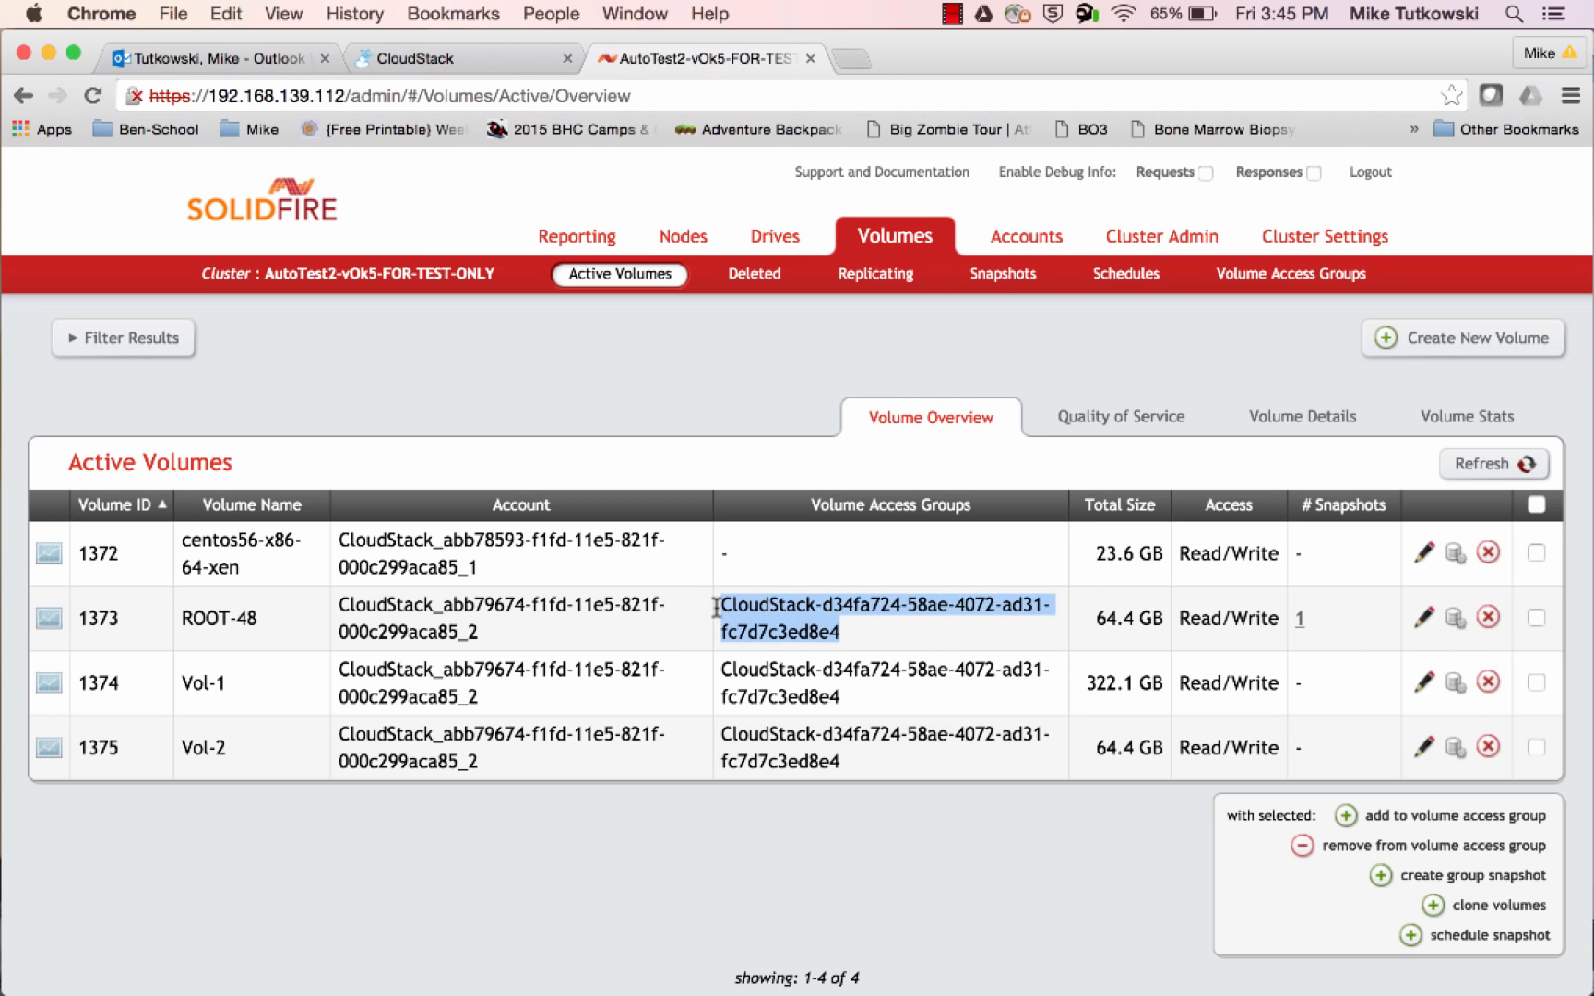
# Switch to XenCenter in the Windows 7 VM and check the general properties and virtual disks of the vol-2 storage repository
pyautogui.moveTo(7, 546)
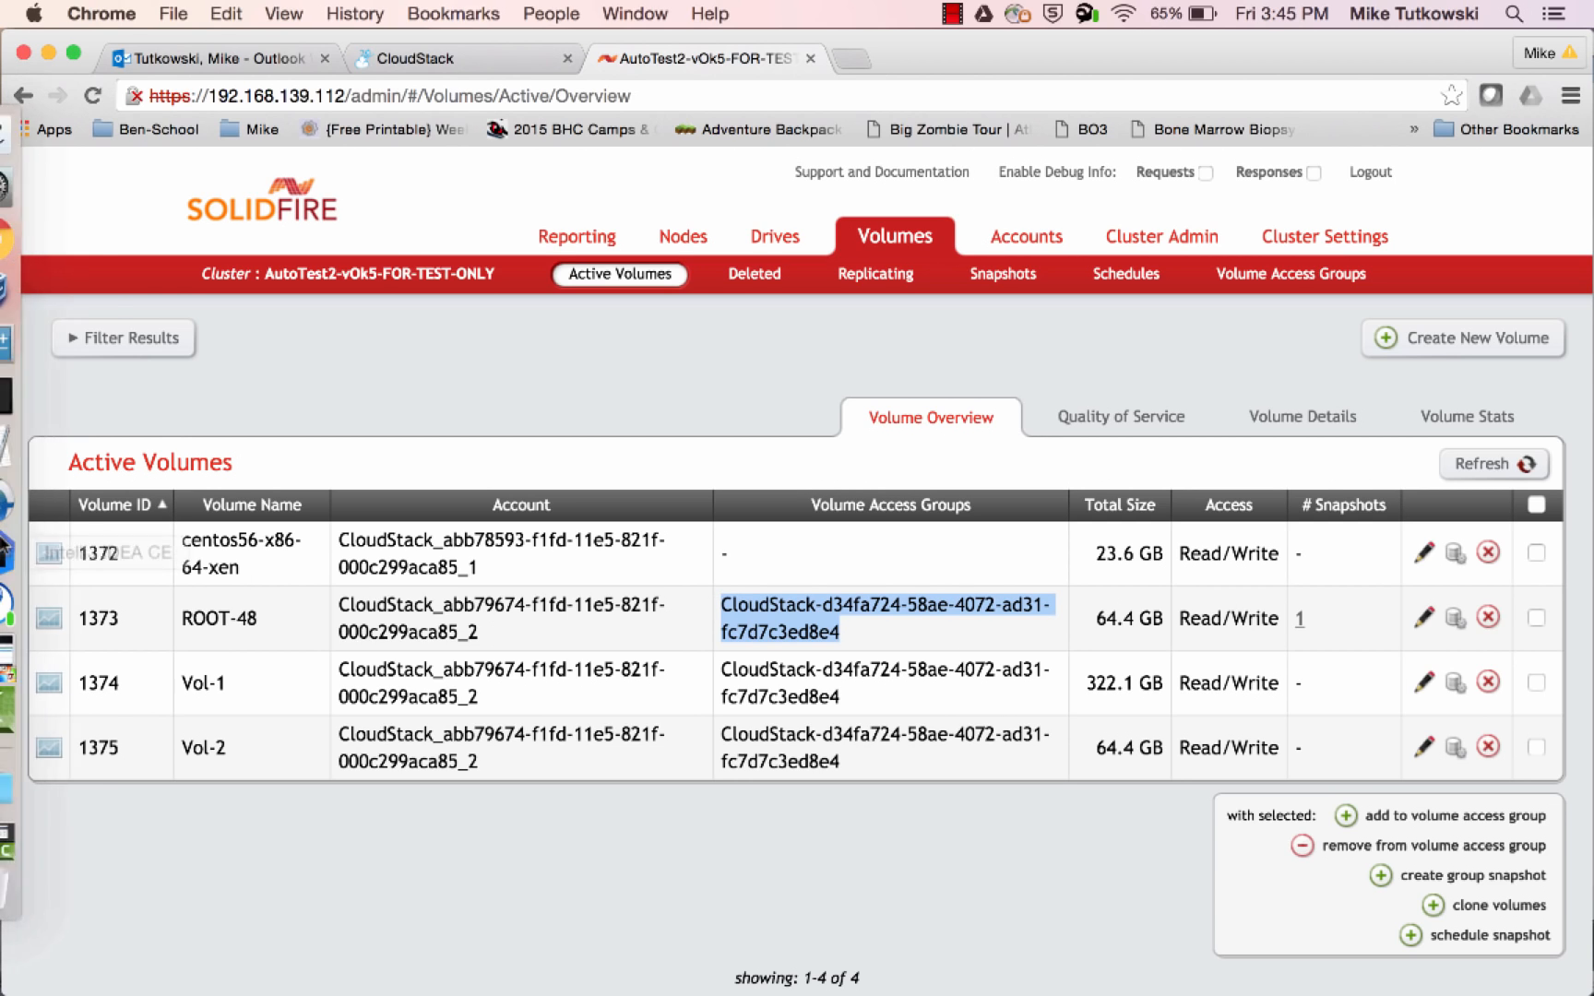
pyautogui.click(30, 657)
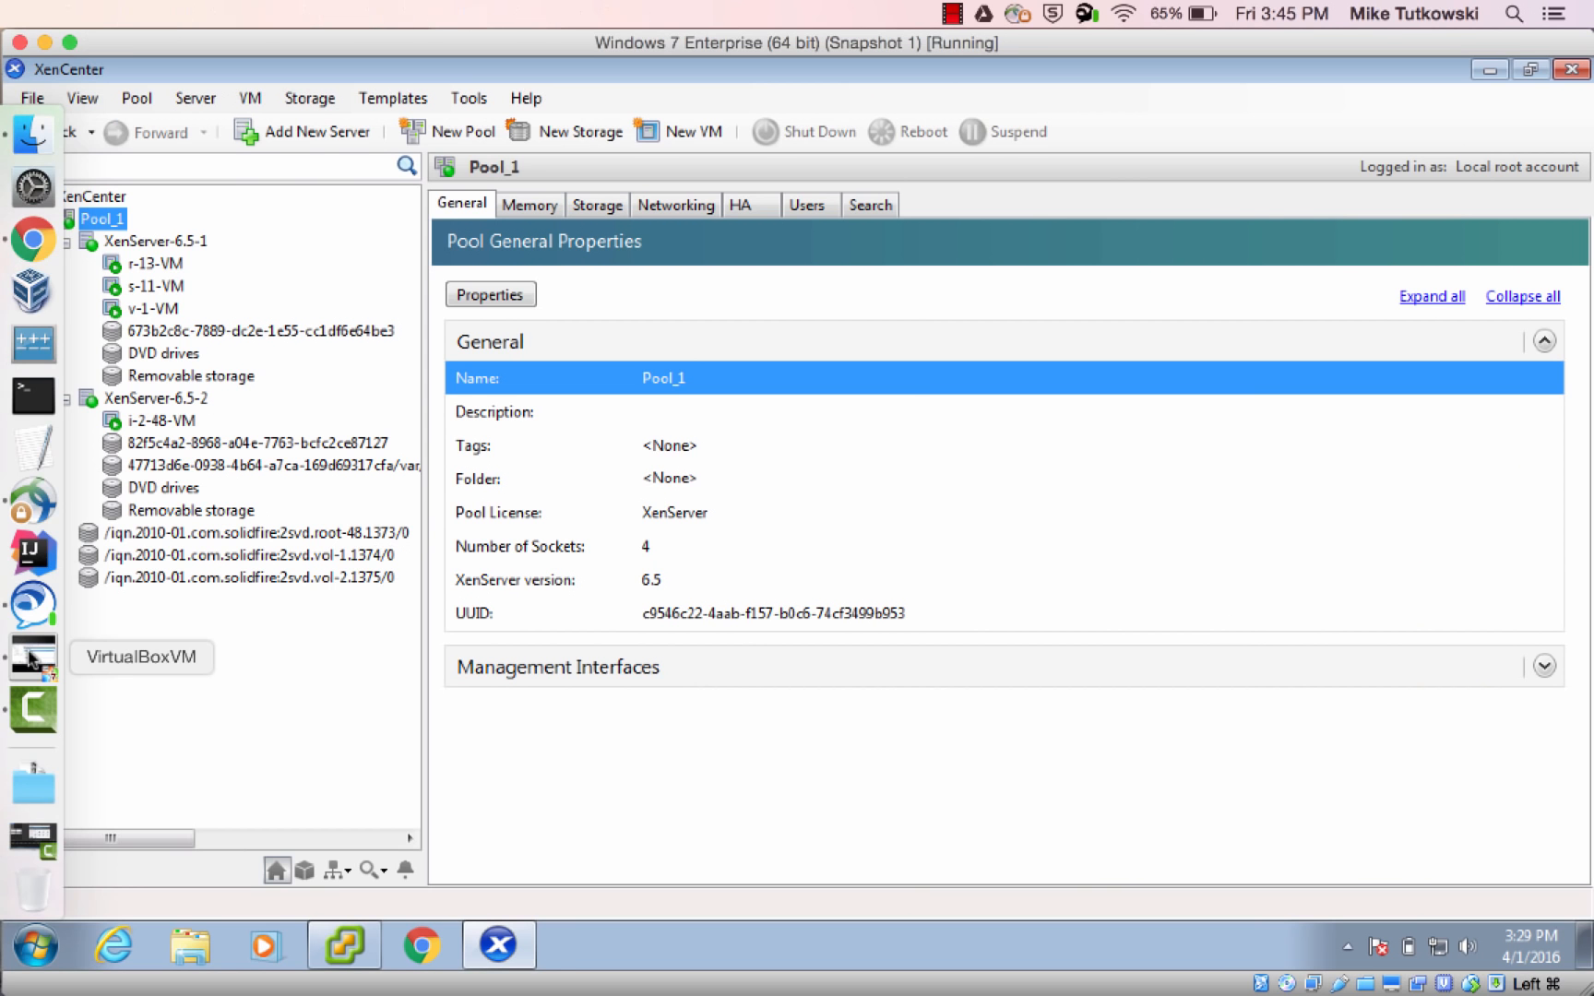
pyautogui.click(320, 583)
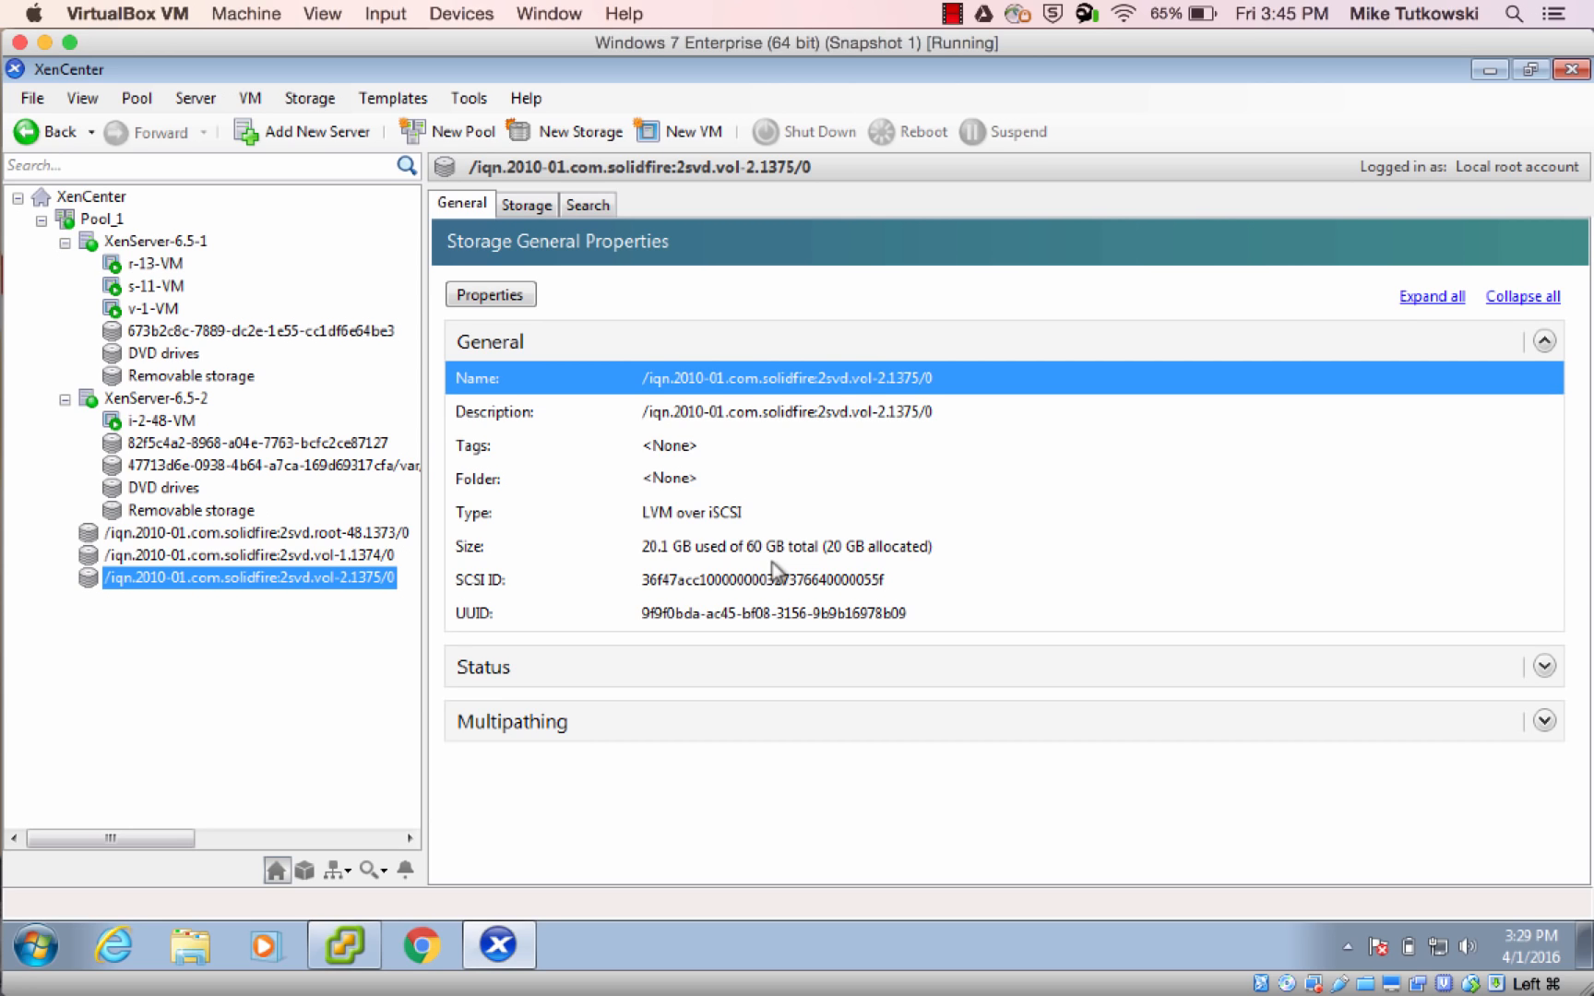
pyautogui.click(528, 204)
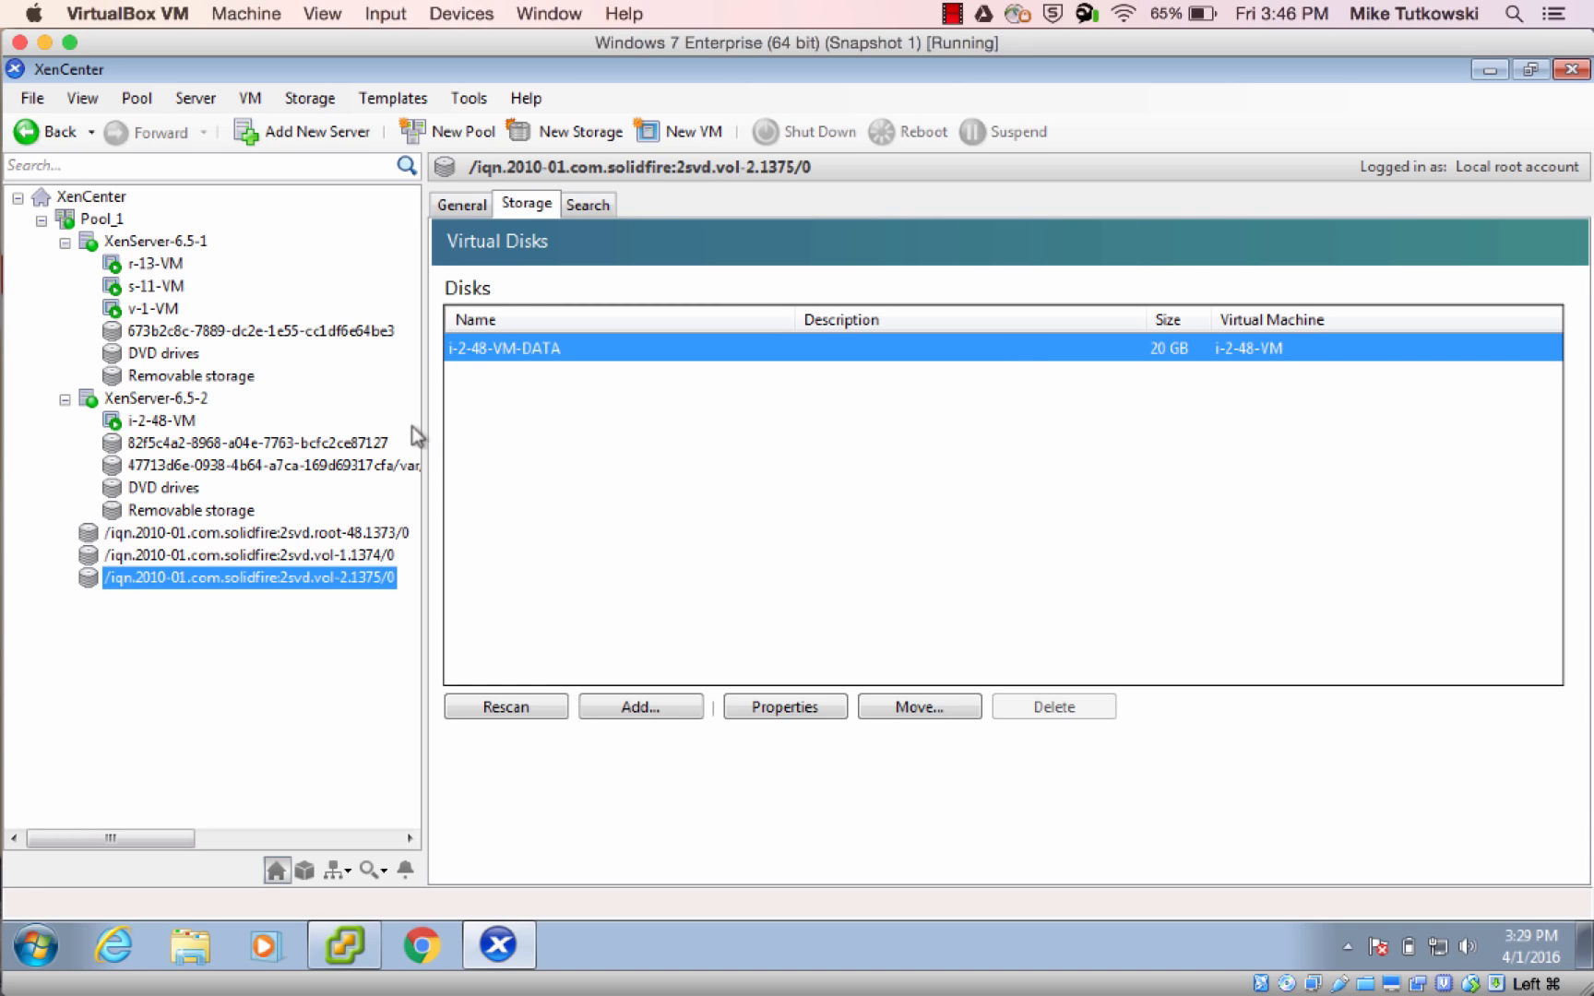
# In the console of i-2-48-VM, clear the screen and list the disks with fdisk -l
pyautogui.click(164, 425)
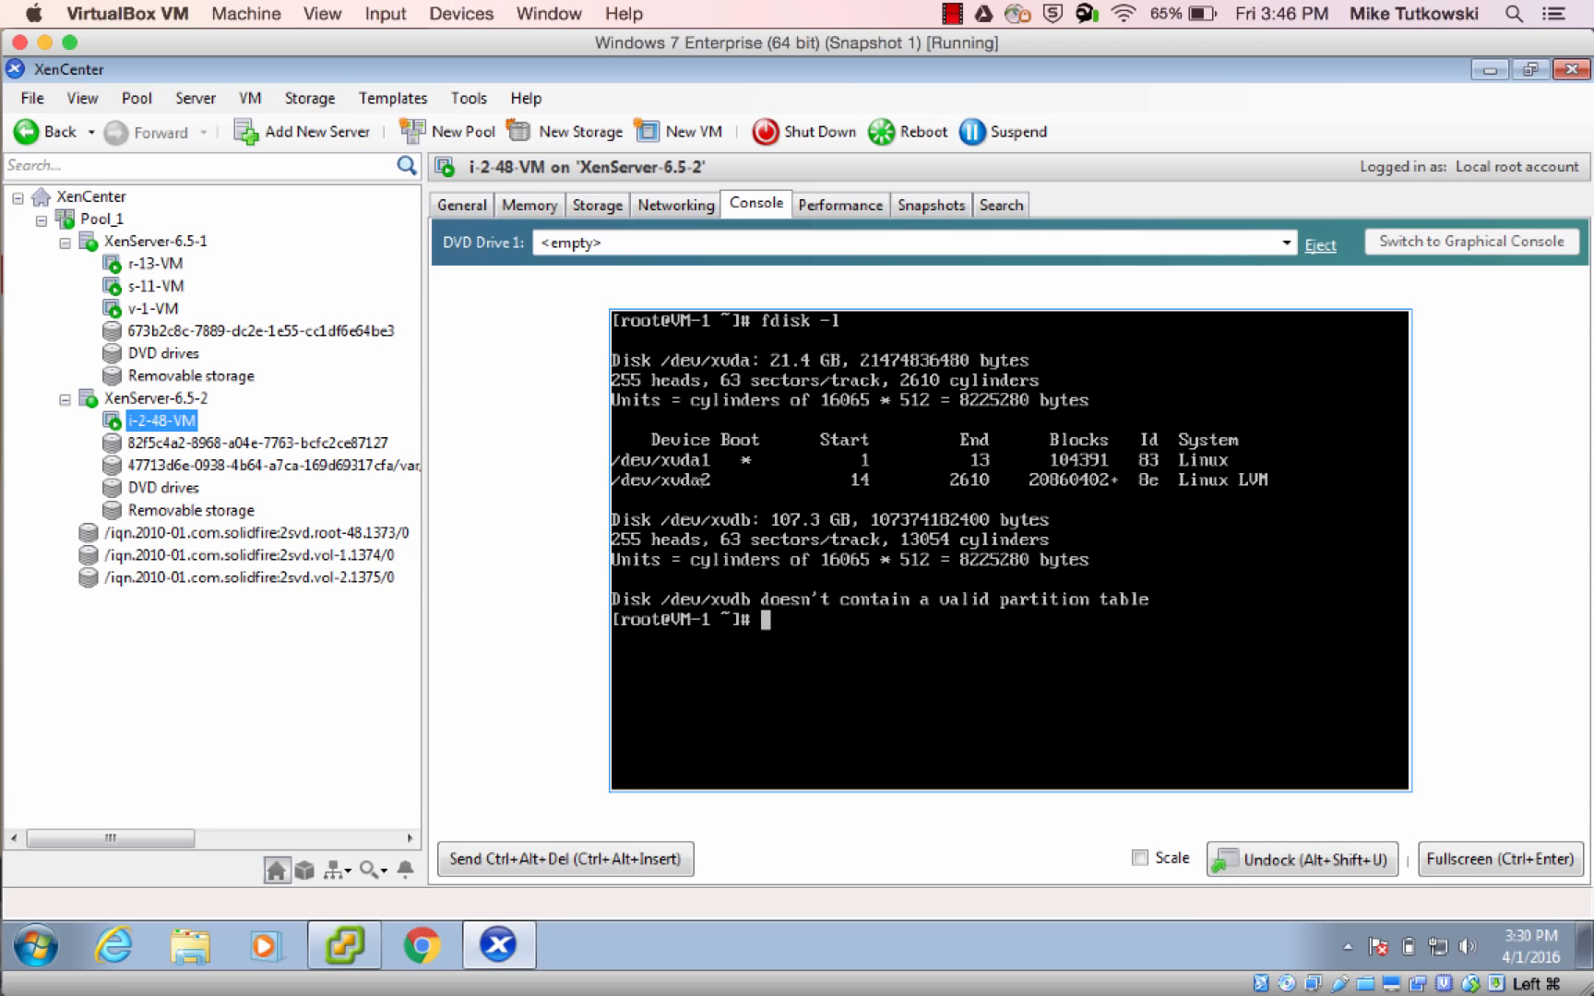
pyautogui.write('clear')
pyautogui.press('Return')
pyautogui.write('fdisk -l')
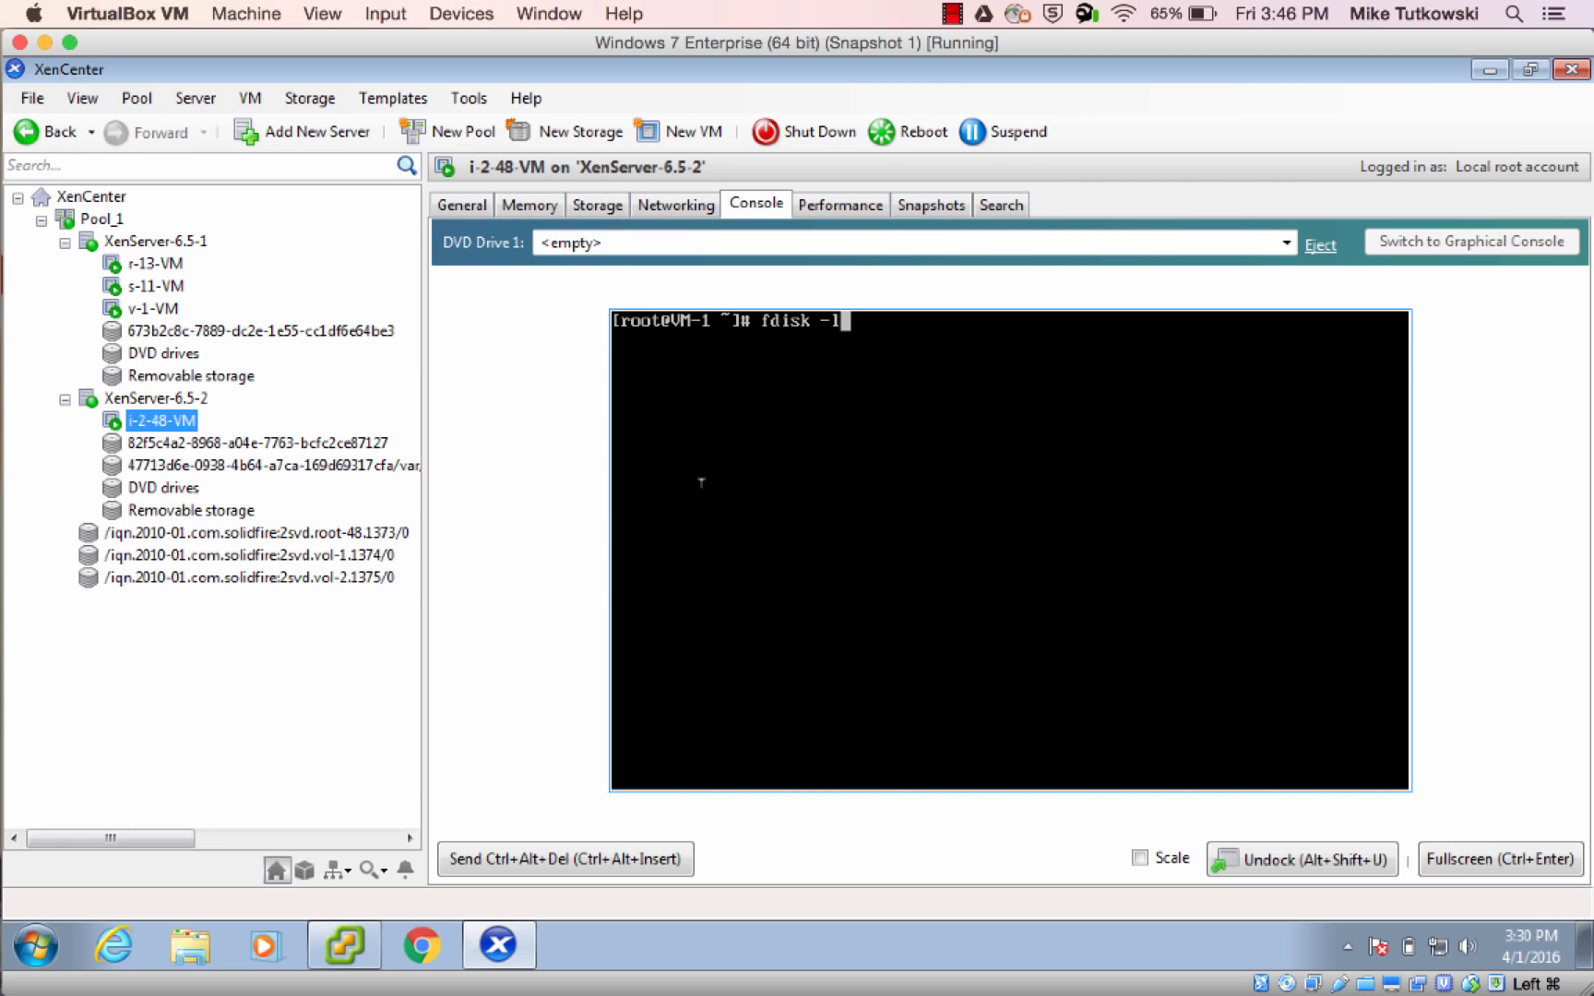
pyautogui.press('Return')
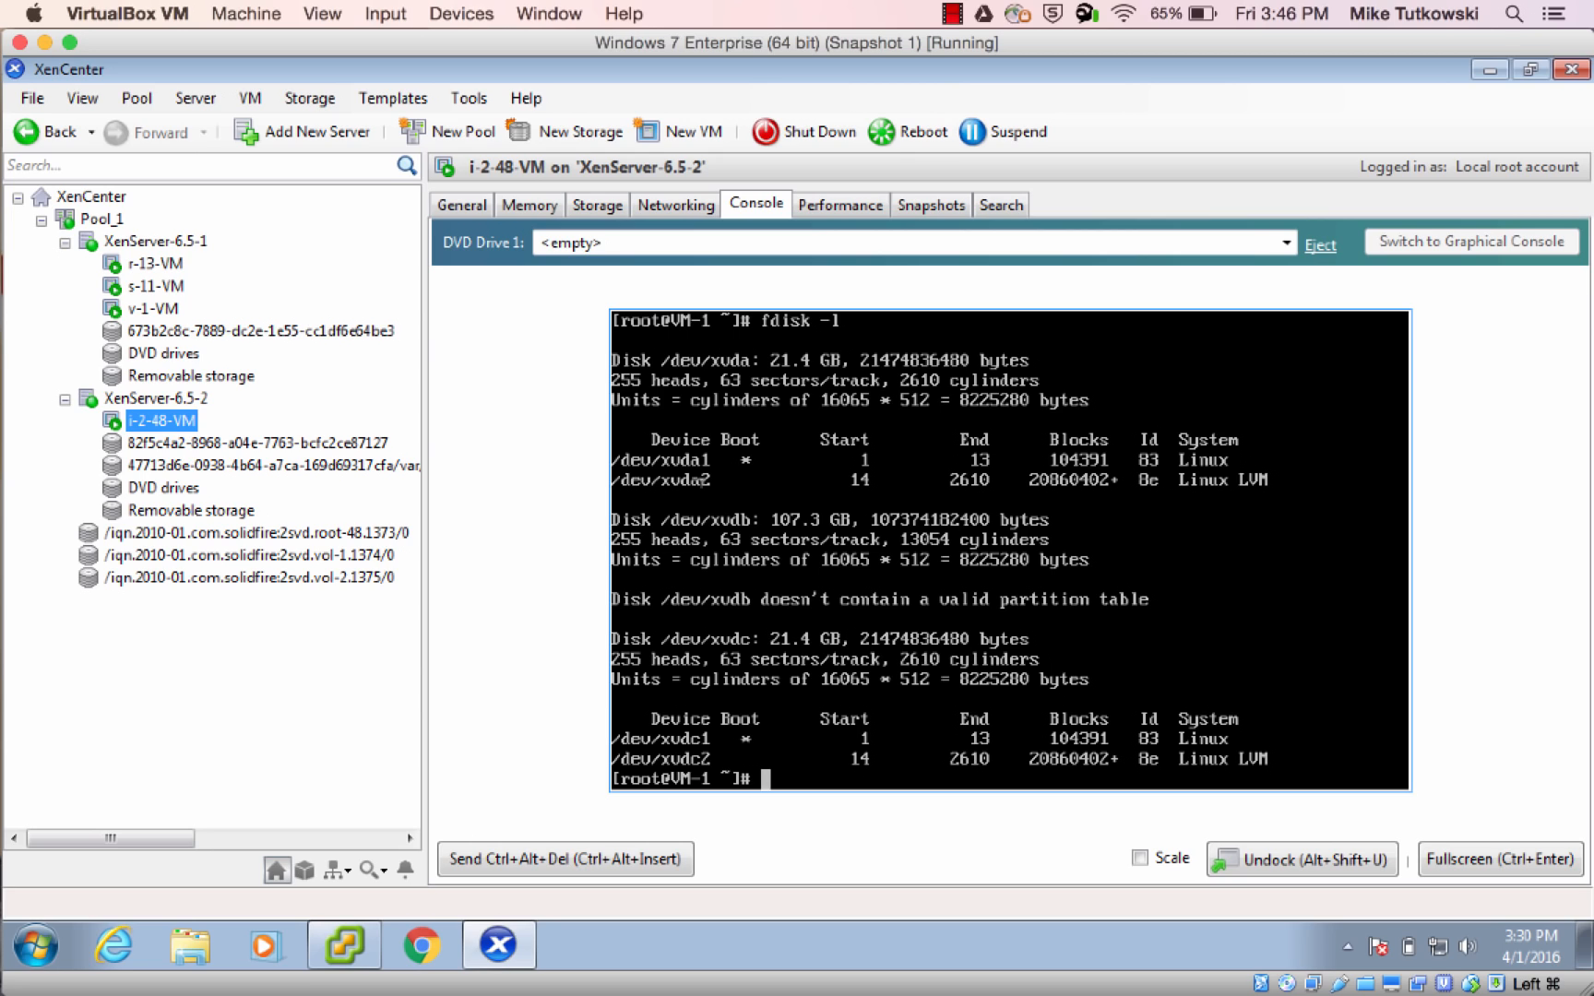
# Show the virtual disks of i-2-48-VM and examine the entries backed by root-48, vol-1 and vol-2
pyautogui.click(617, 208)
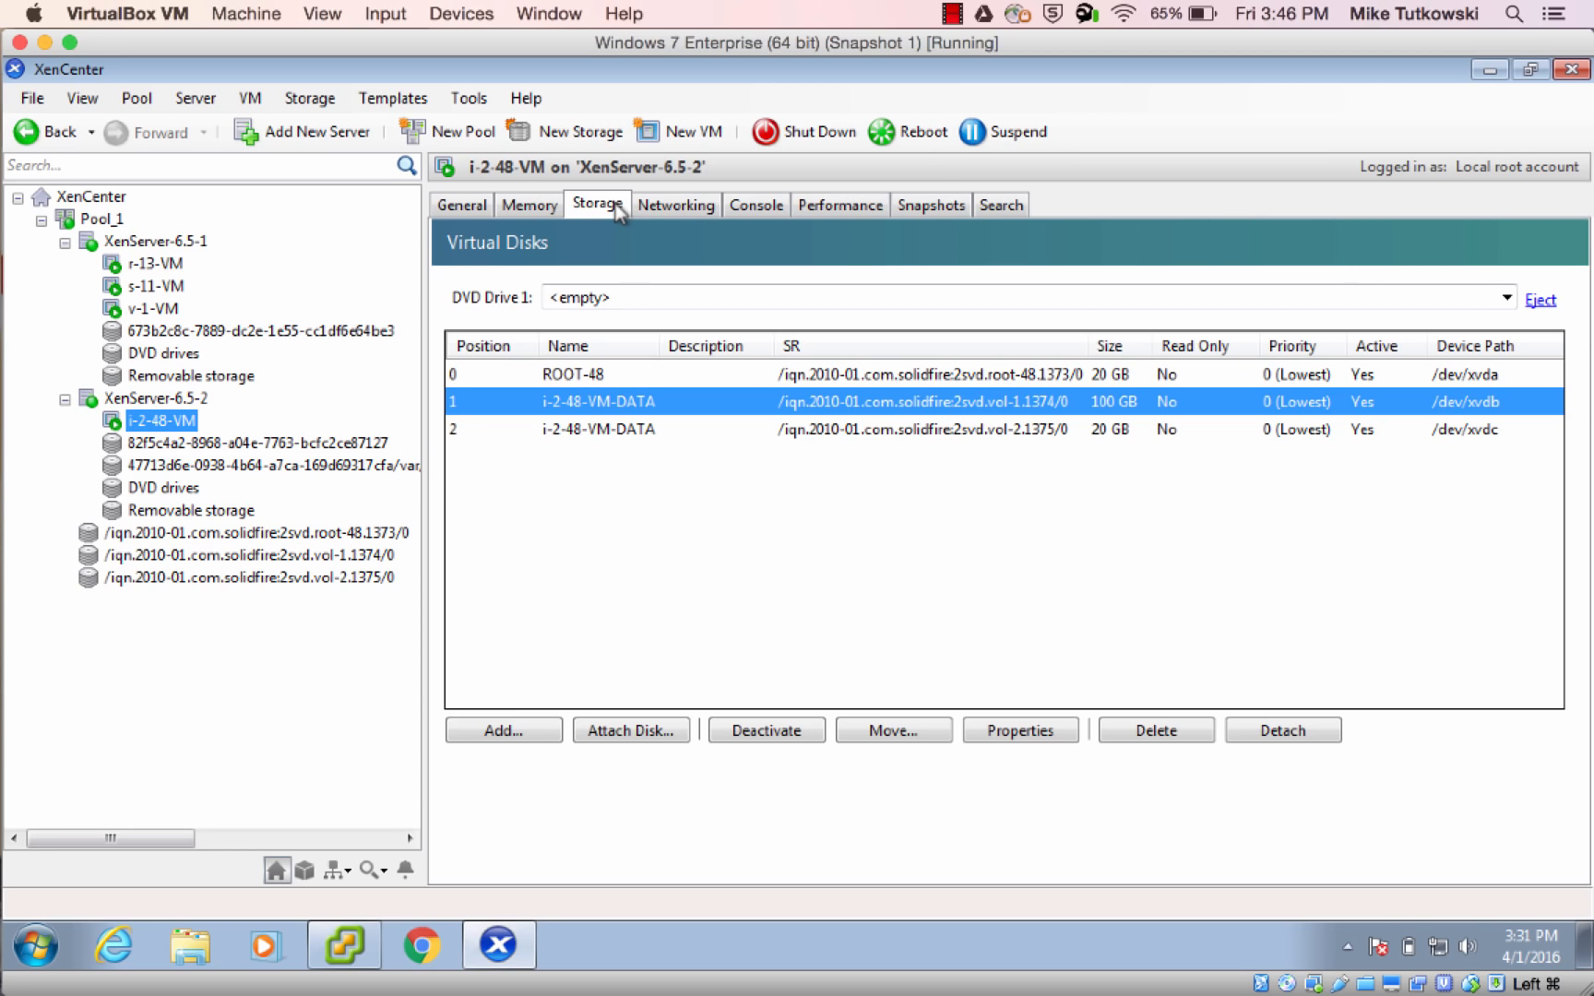
pyautogui.click(625, 379)
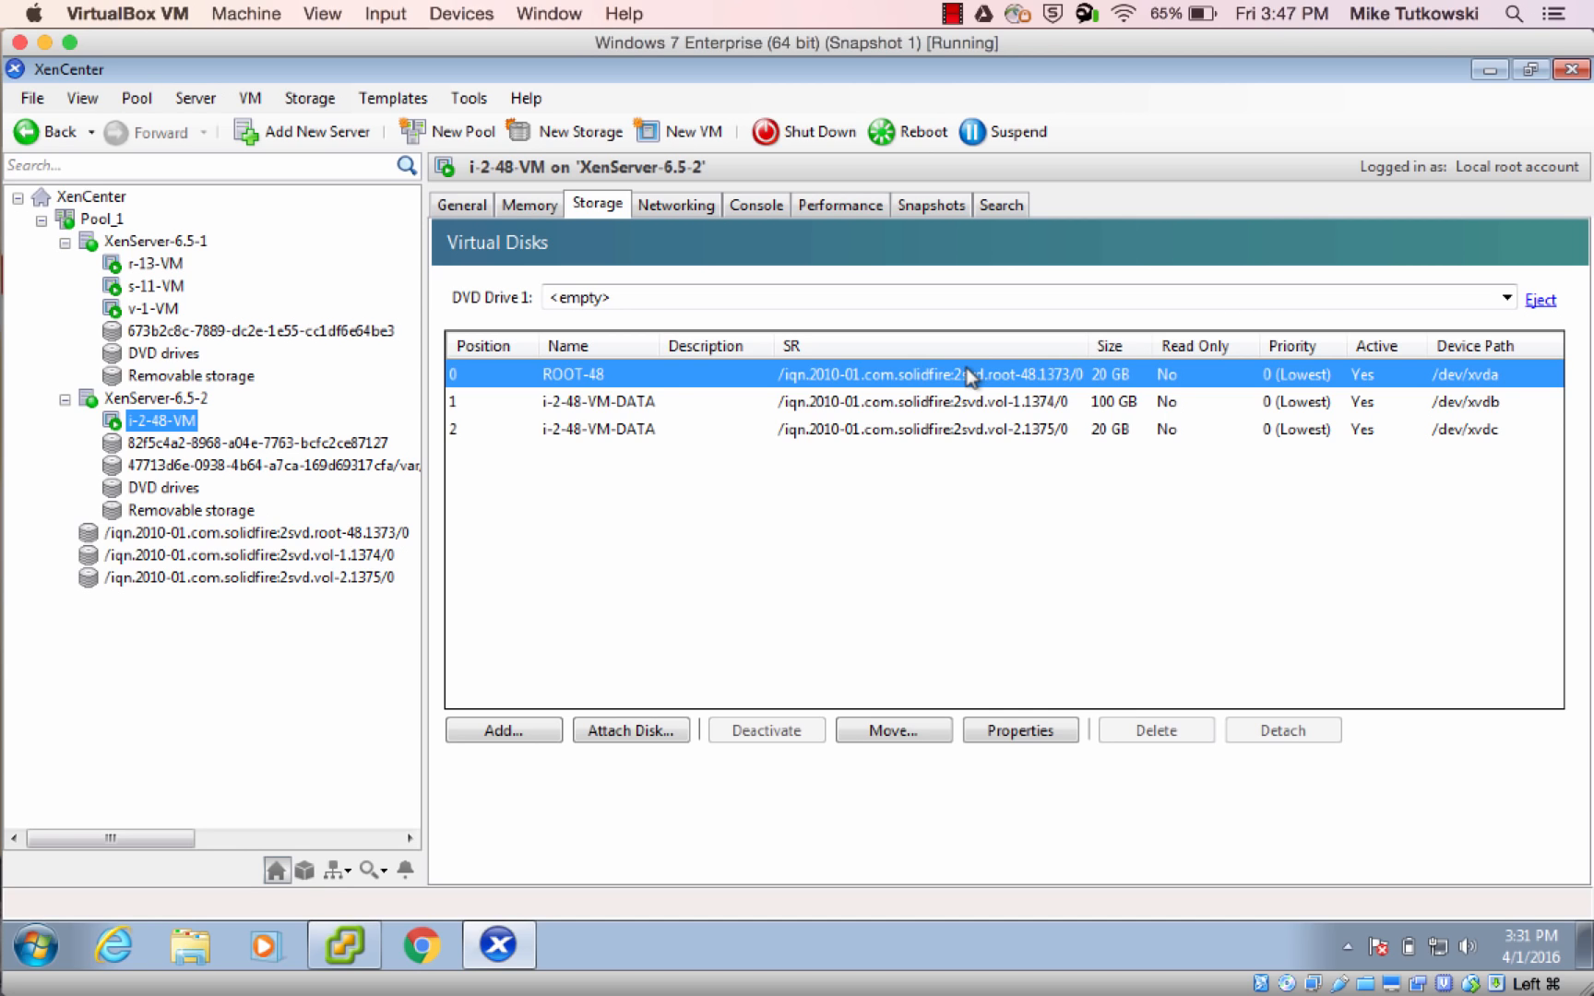
pyautogui.click(968, 406)
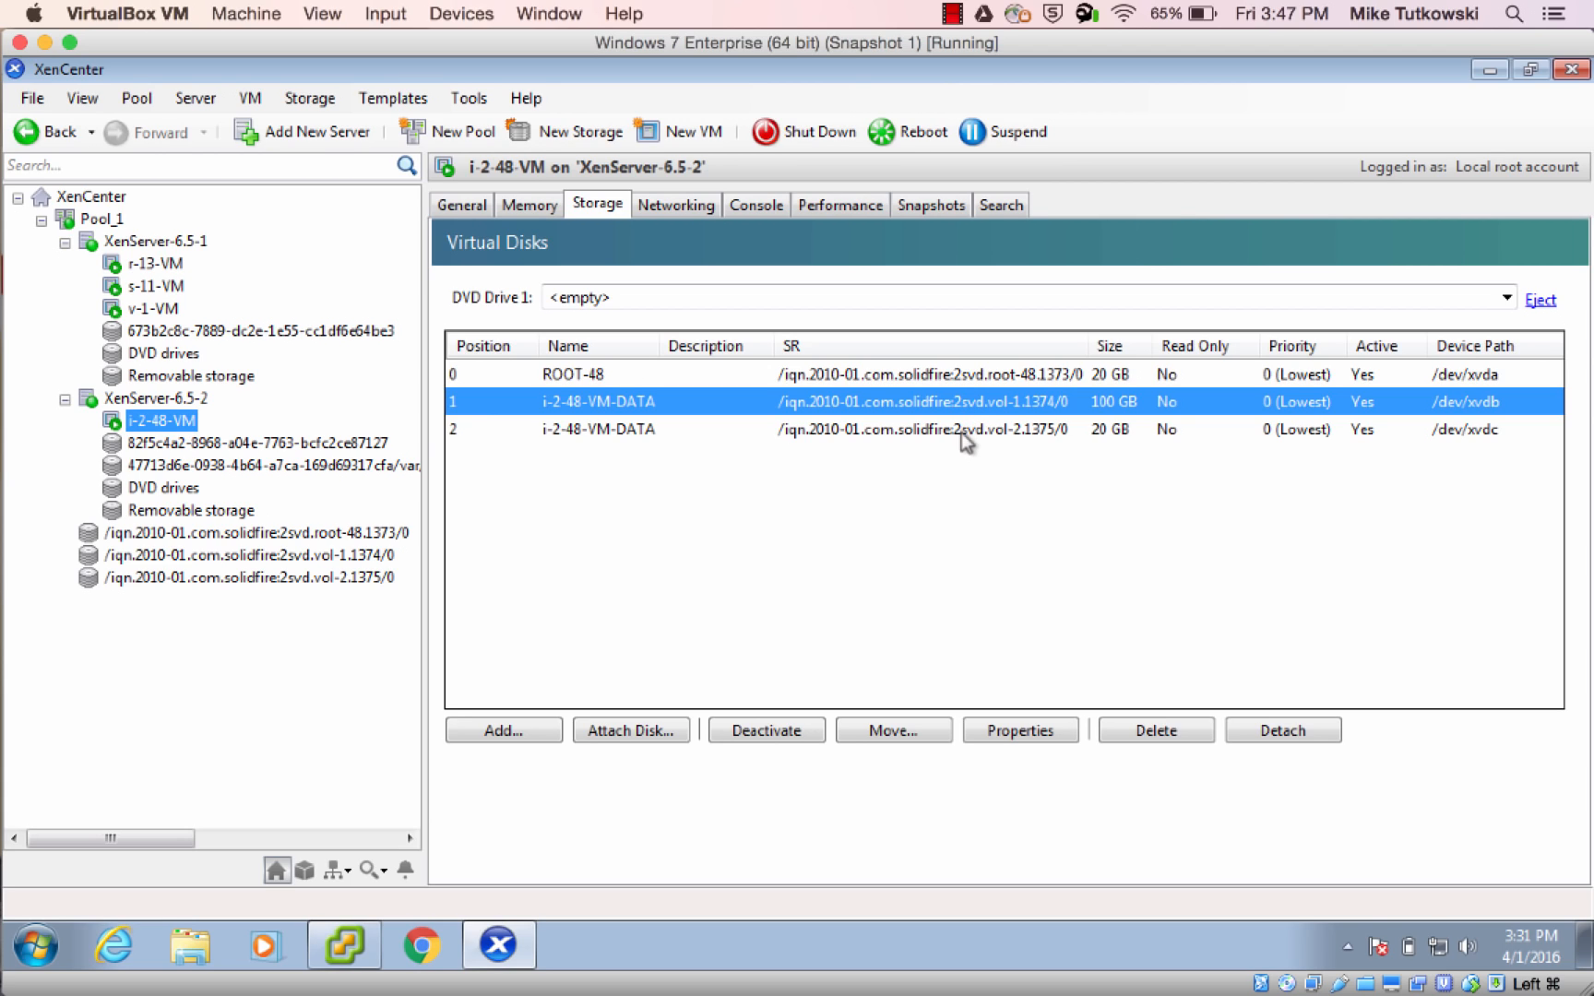
pyautogui.click(962, 431)
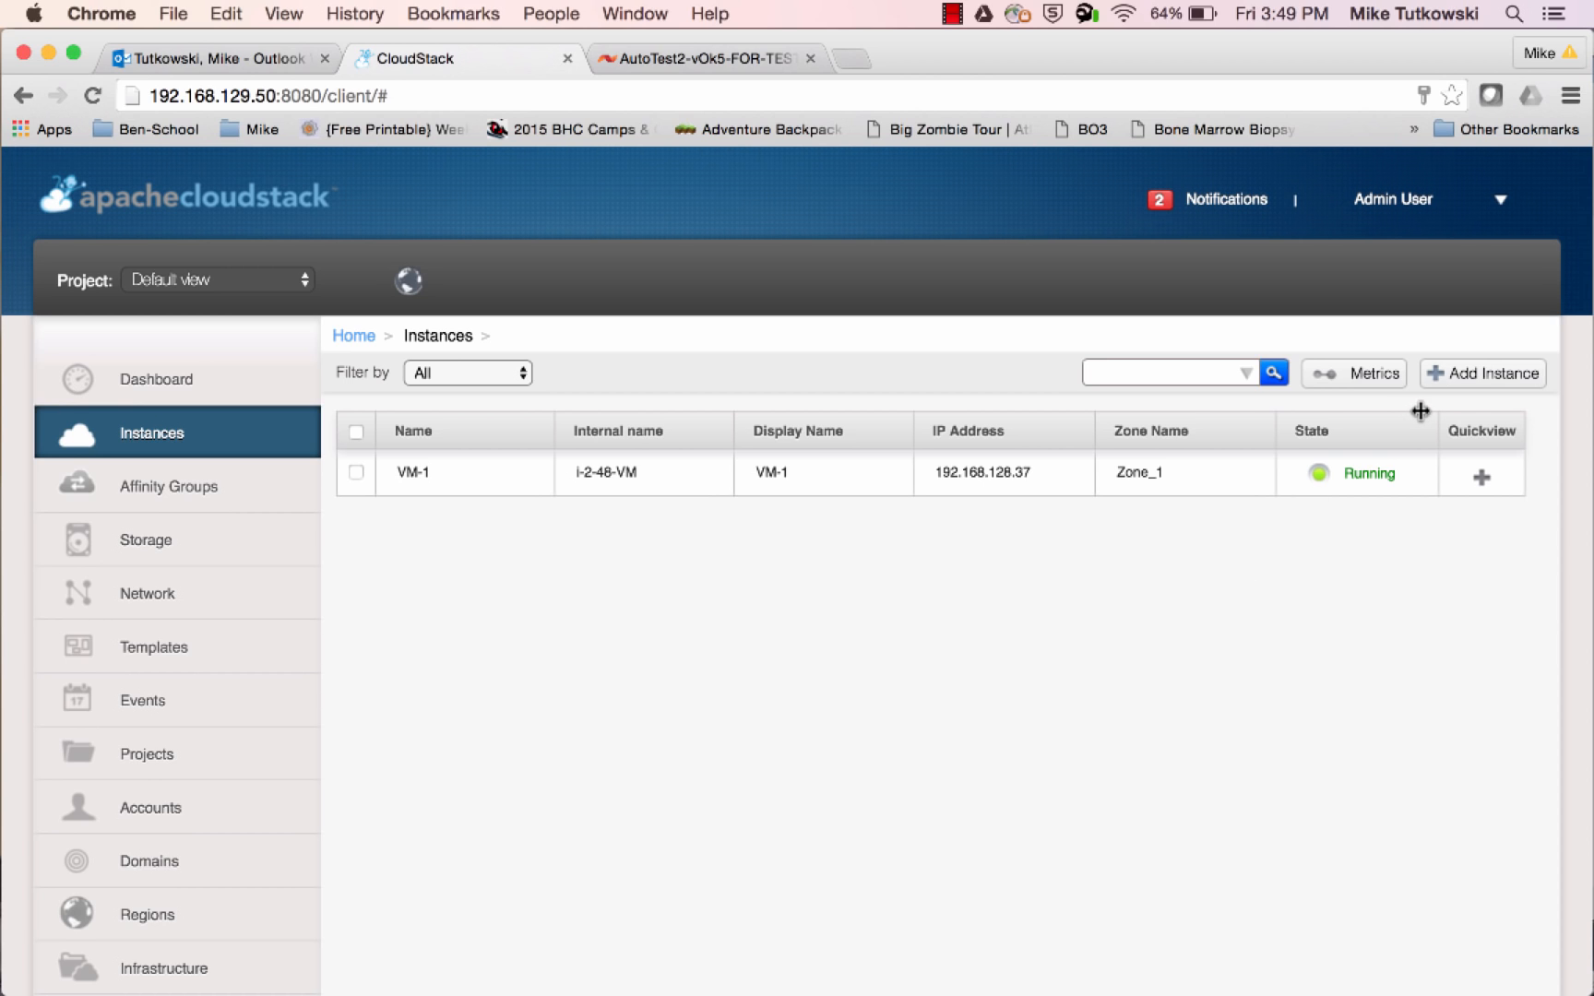
# Set up a new CloudStack instance in Zone_1 from the CentOS 5.6(64-bit) no GUI (XenServer) template, with compute offering SF CO 1 and no disk offering
pyautogui.click(1471, 378)
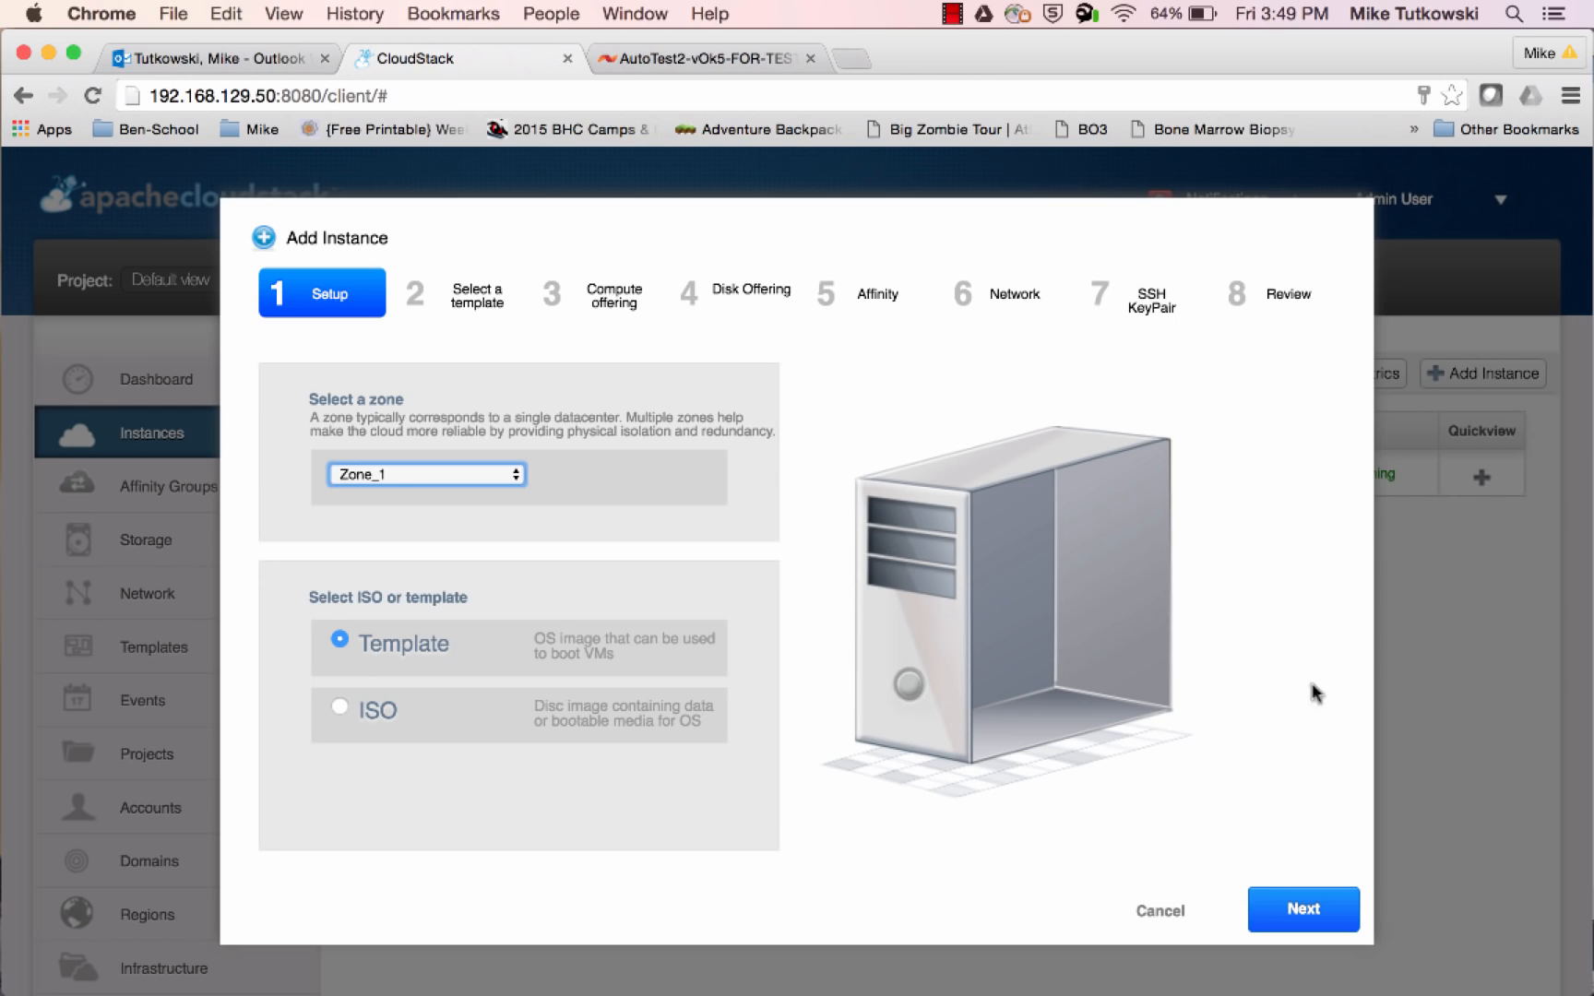
pyautogui.click(1299, 923)
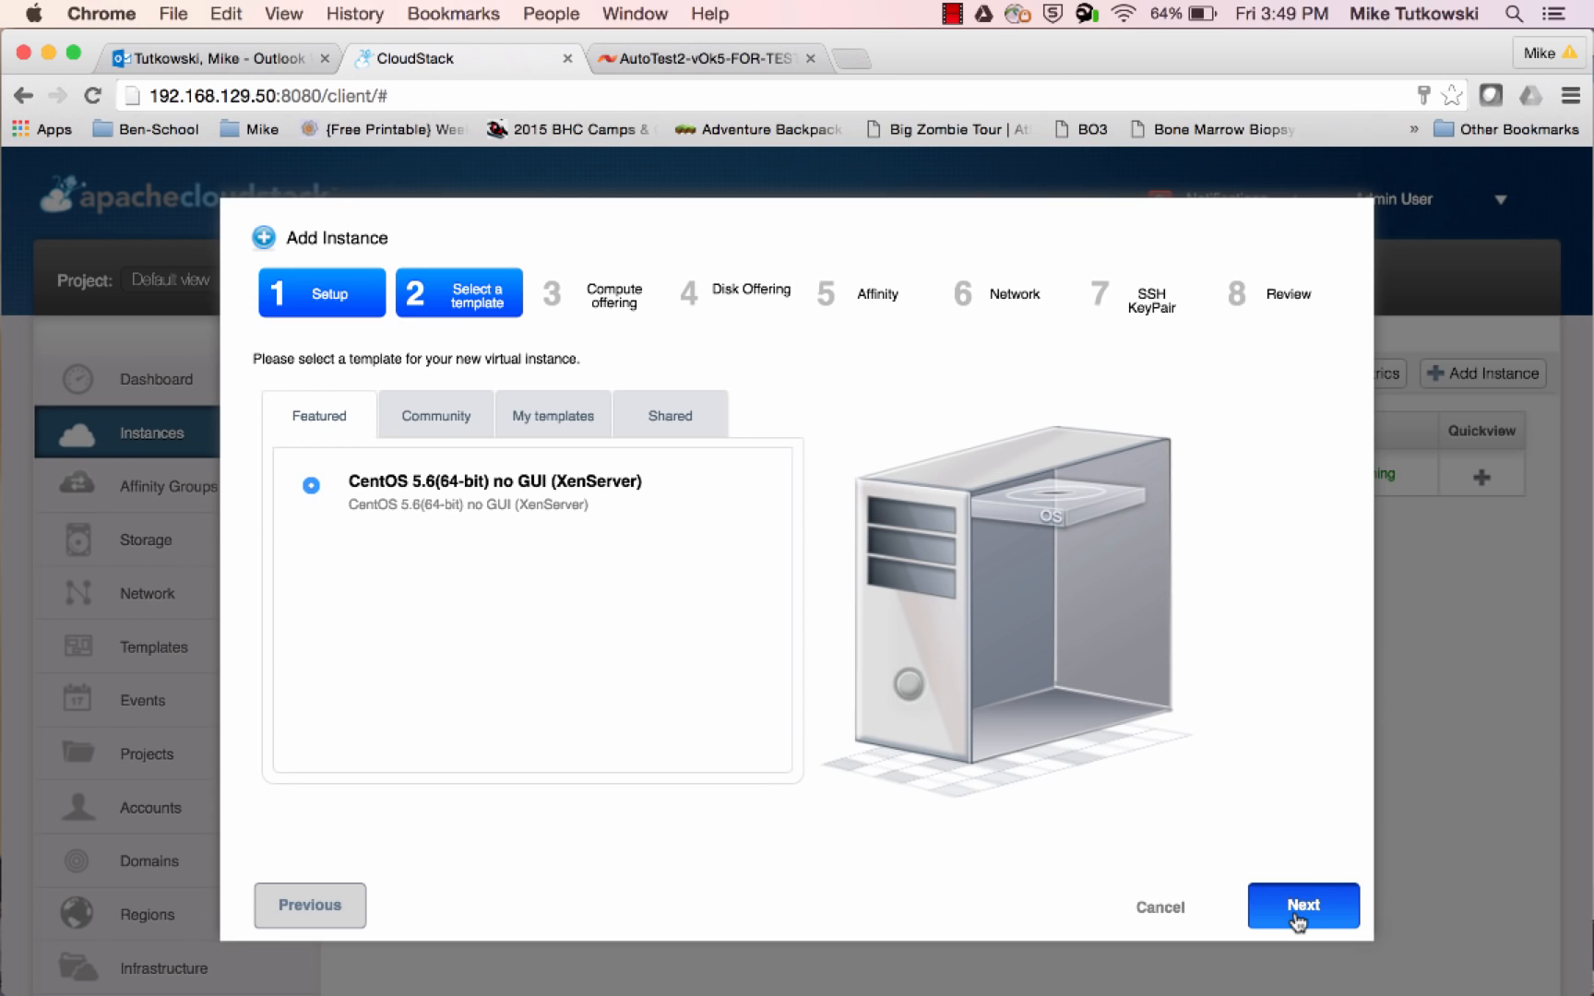
pyautogui.click(1296, 916)
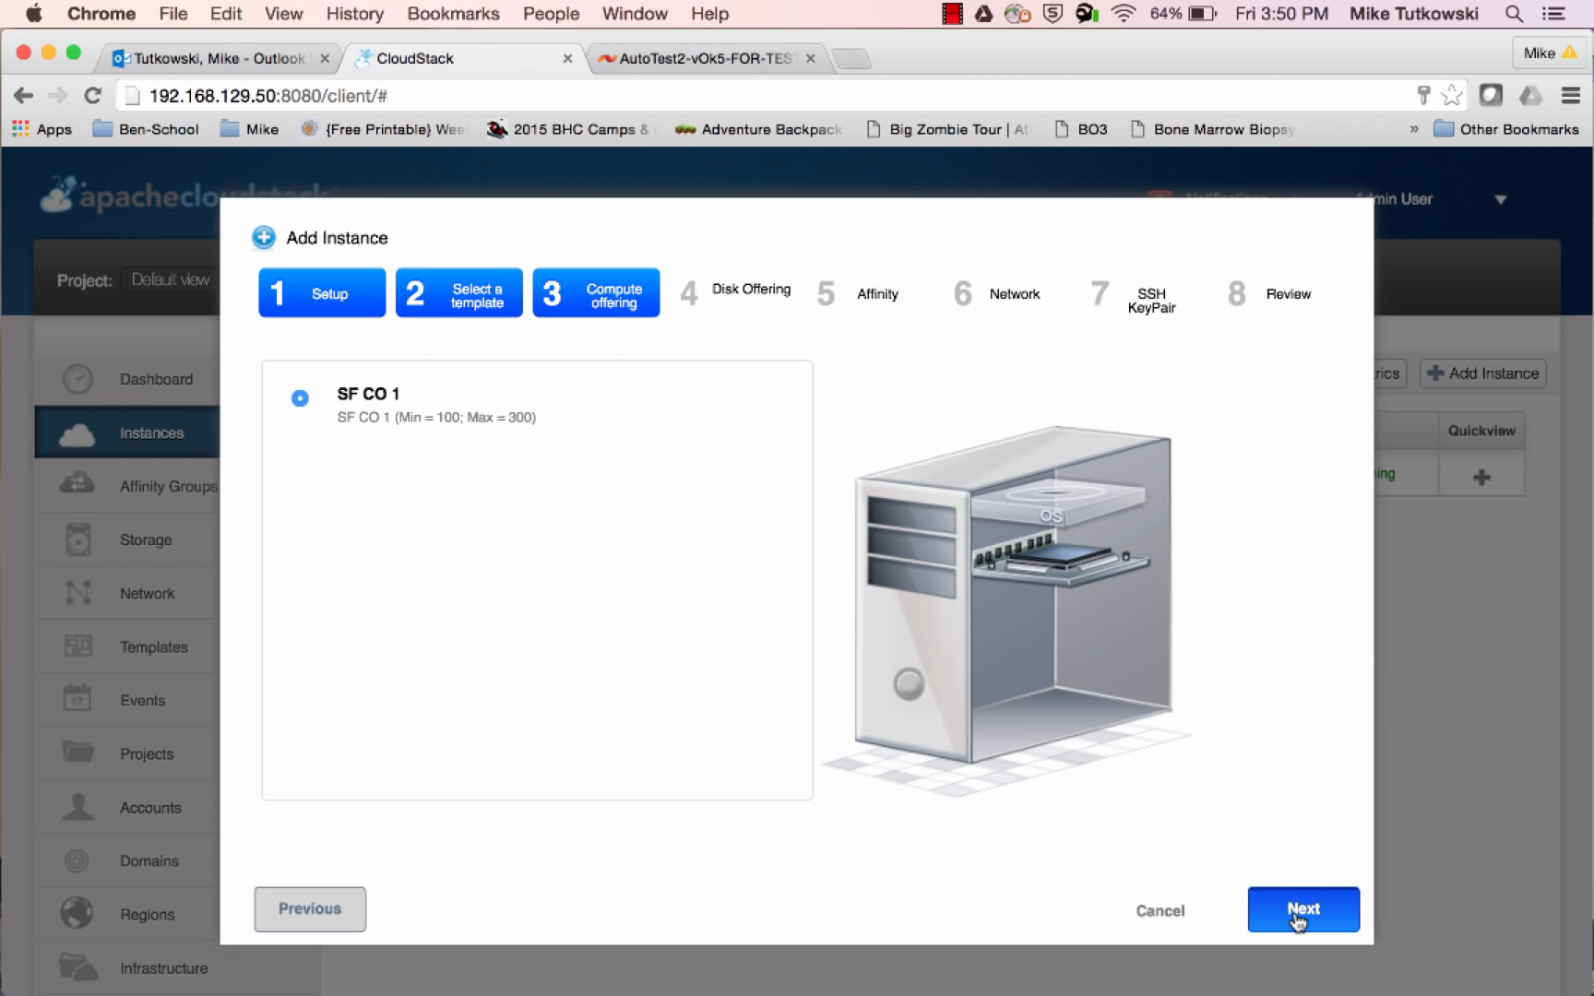
pyautogui.click(1299, 913)
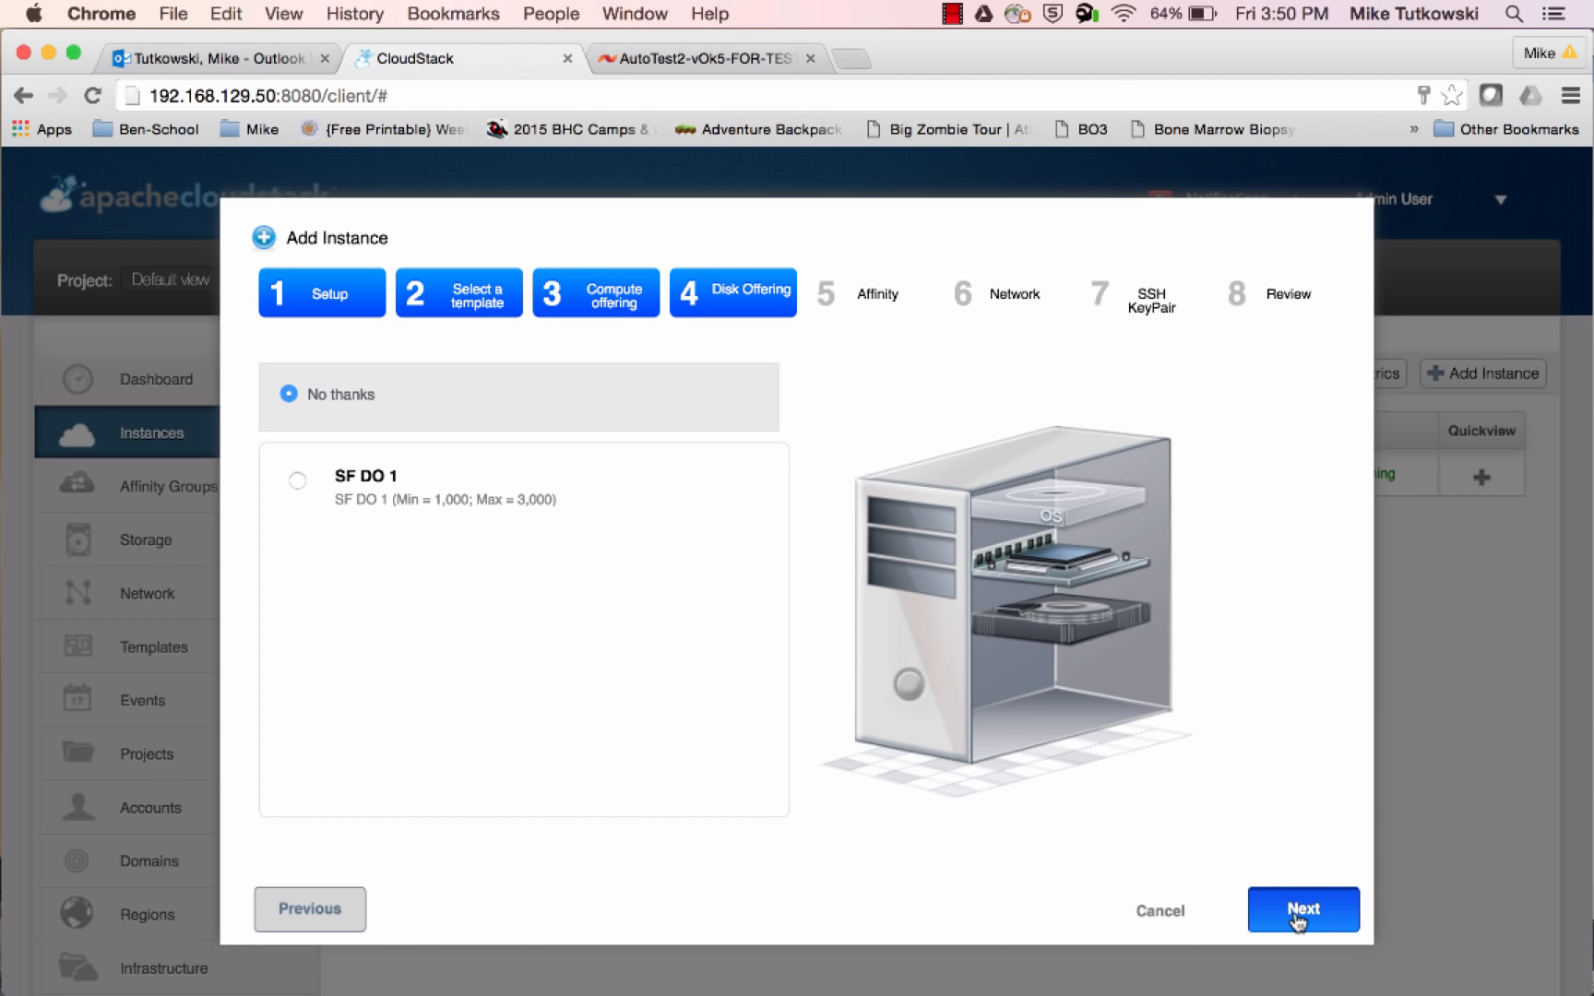
pyautogui.click(1300, 910)
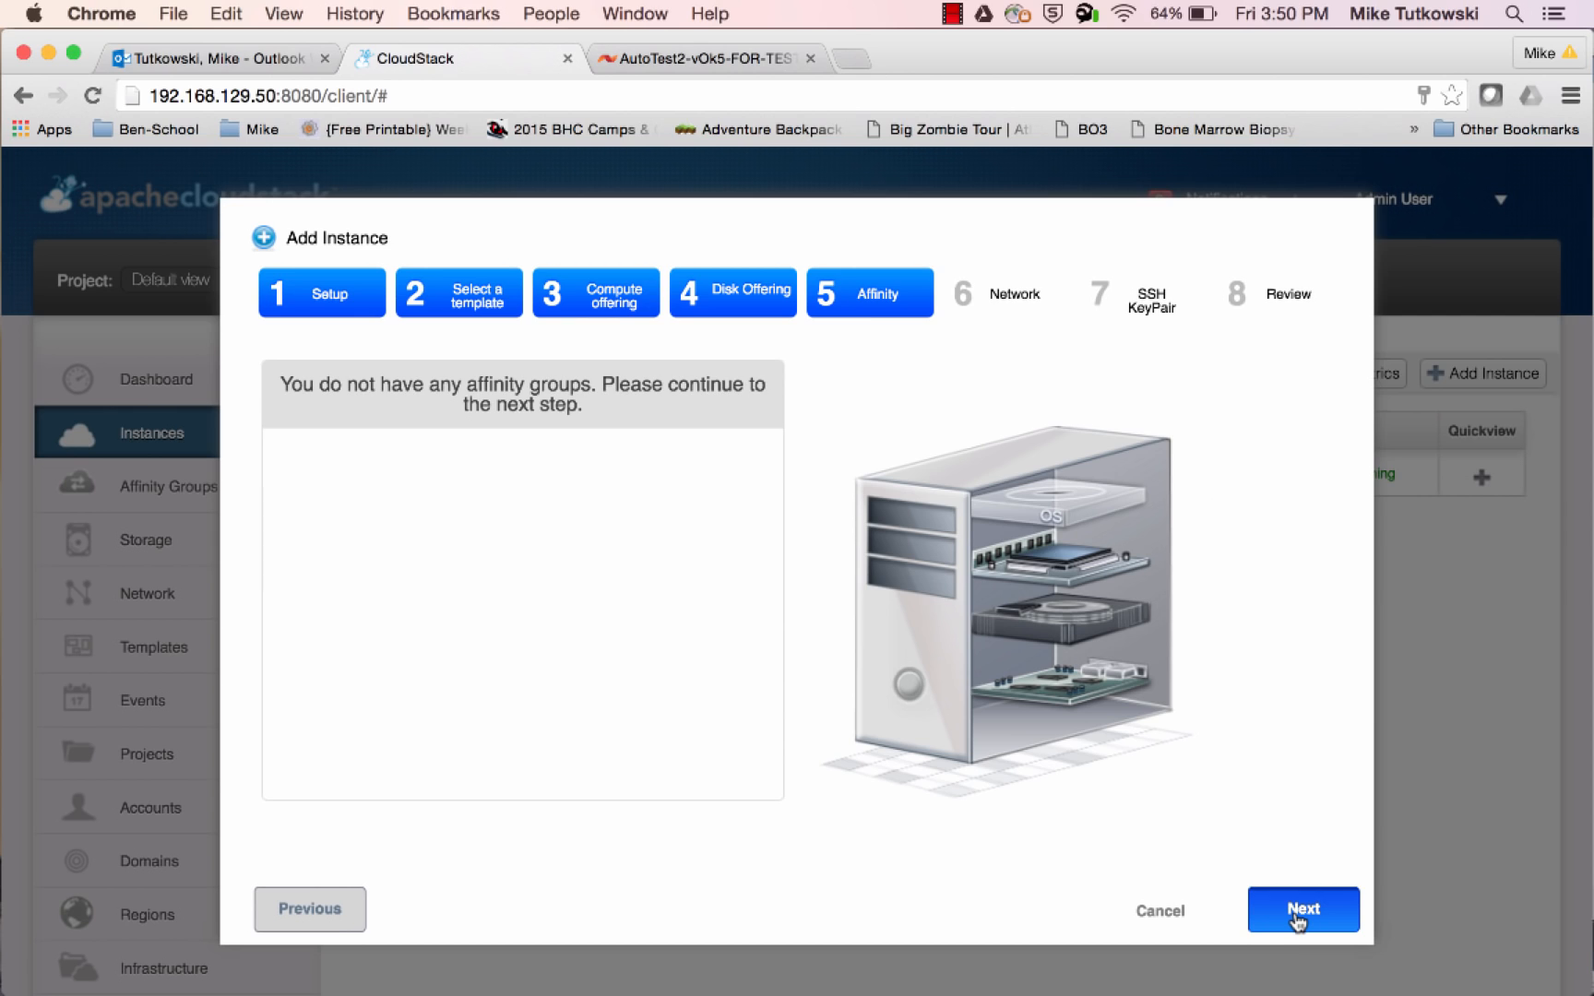
pyautogui.click(1300, 909)
pyautogui.click(1300, 906)
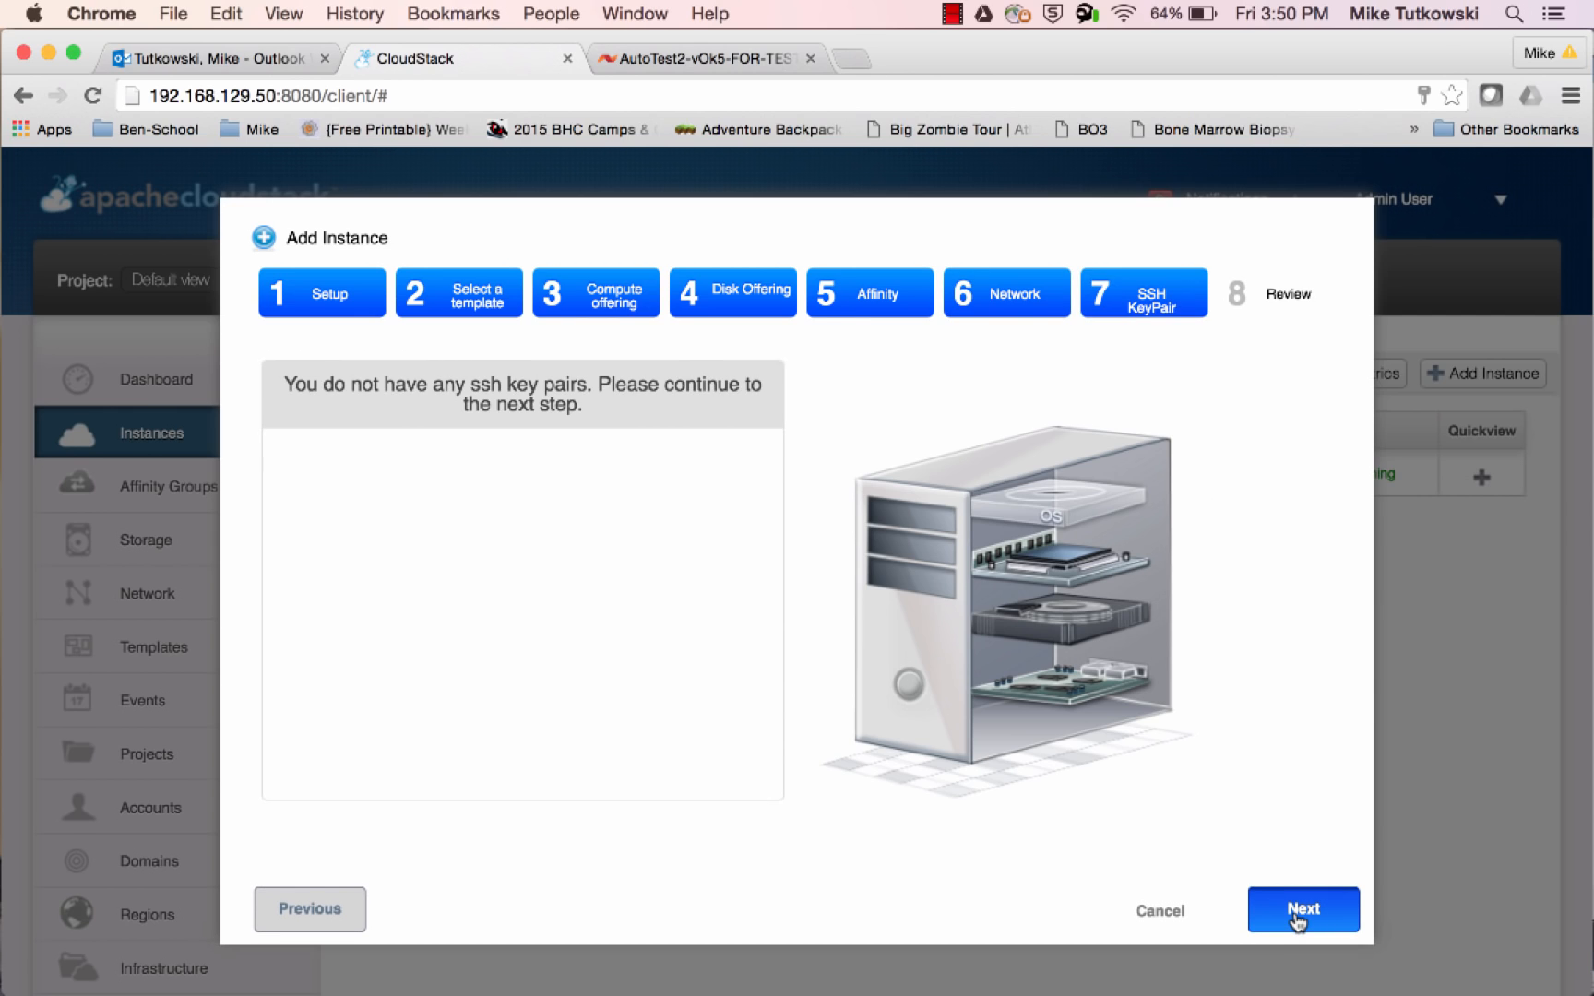
pyautogui.click(1299, 913)
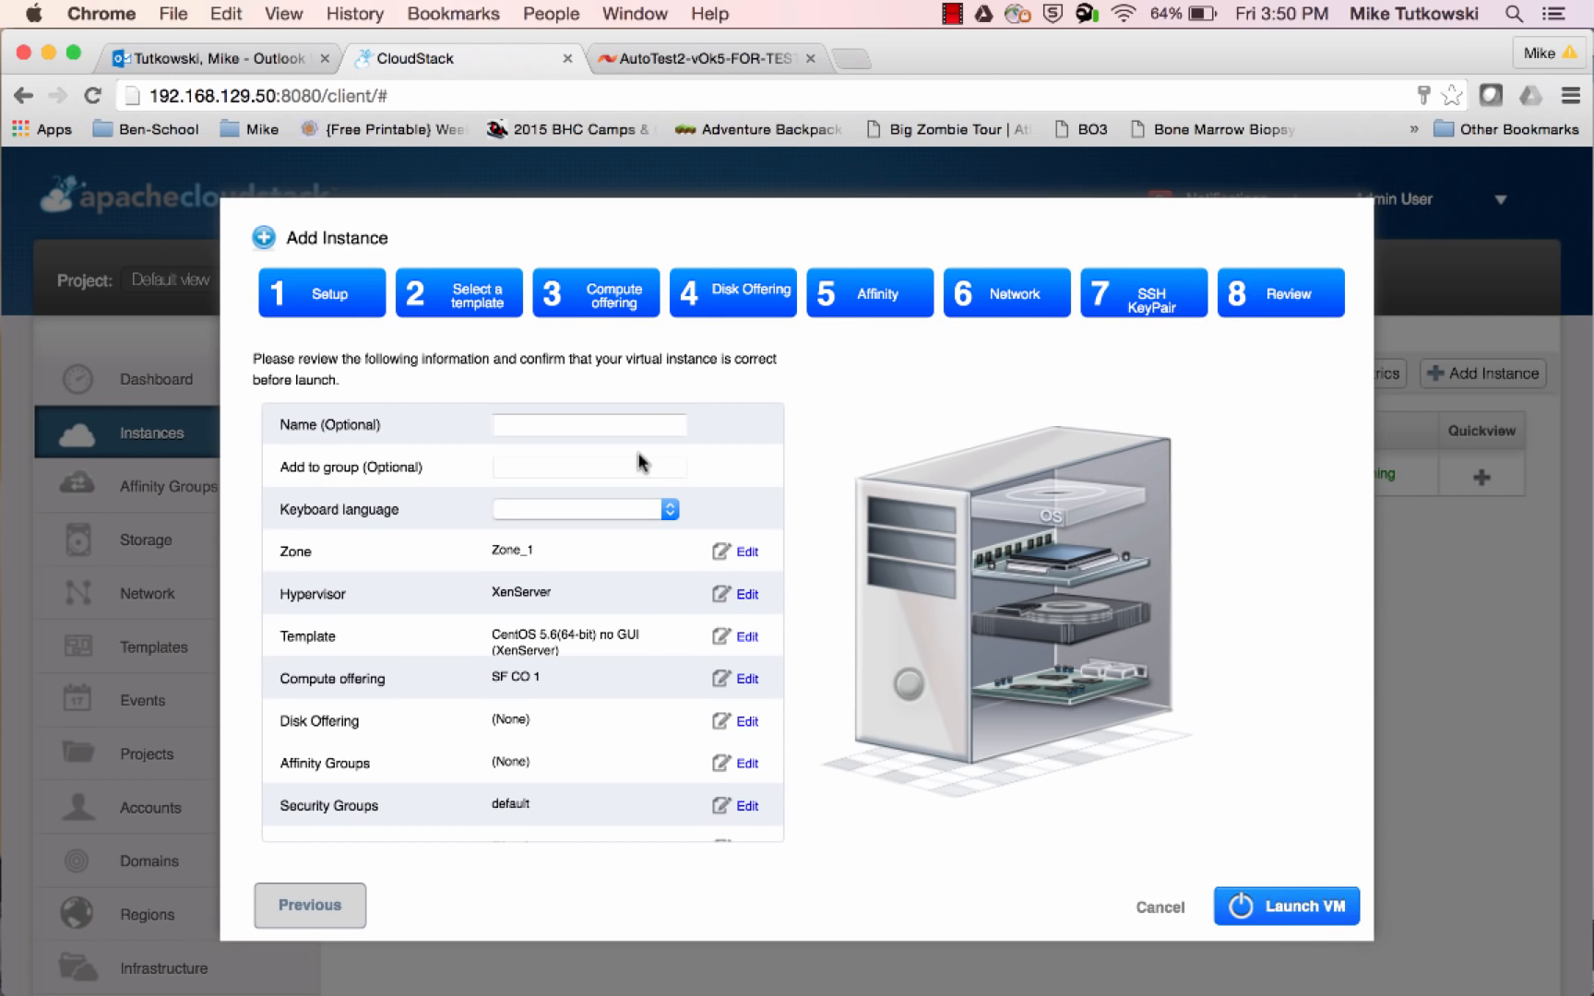
# Name the new instance VM-2 and launch it
pyautogui.click(622, 426)
pyautogui.write('V')
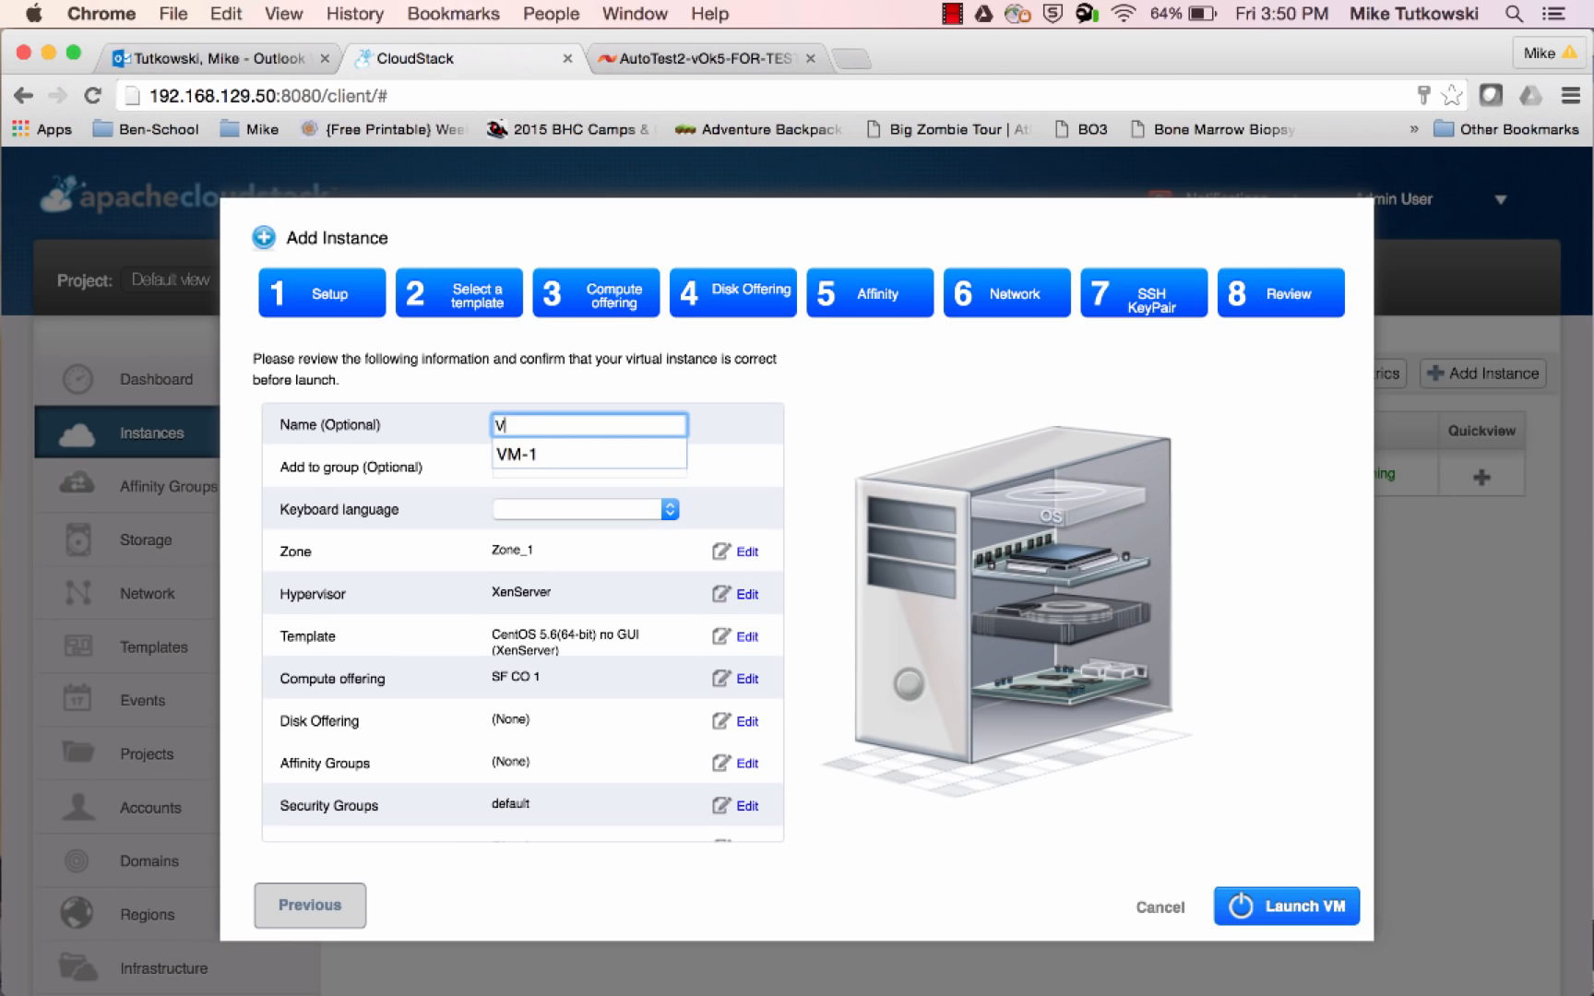
pyautogui.write('M-2')
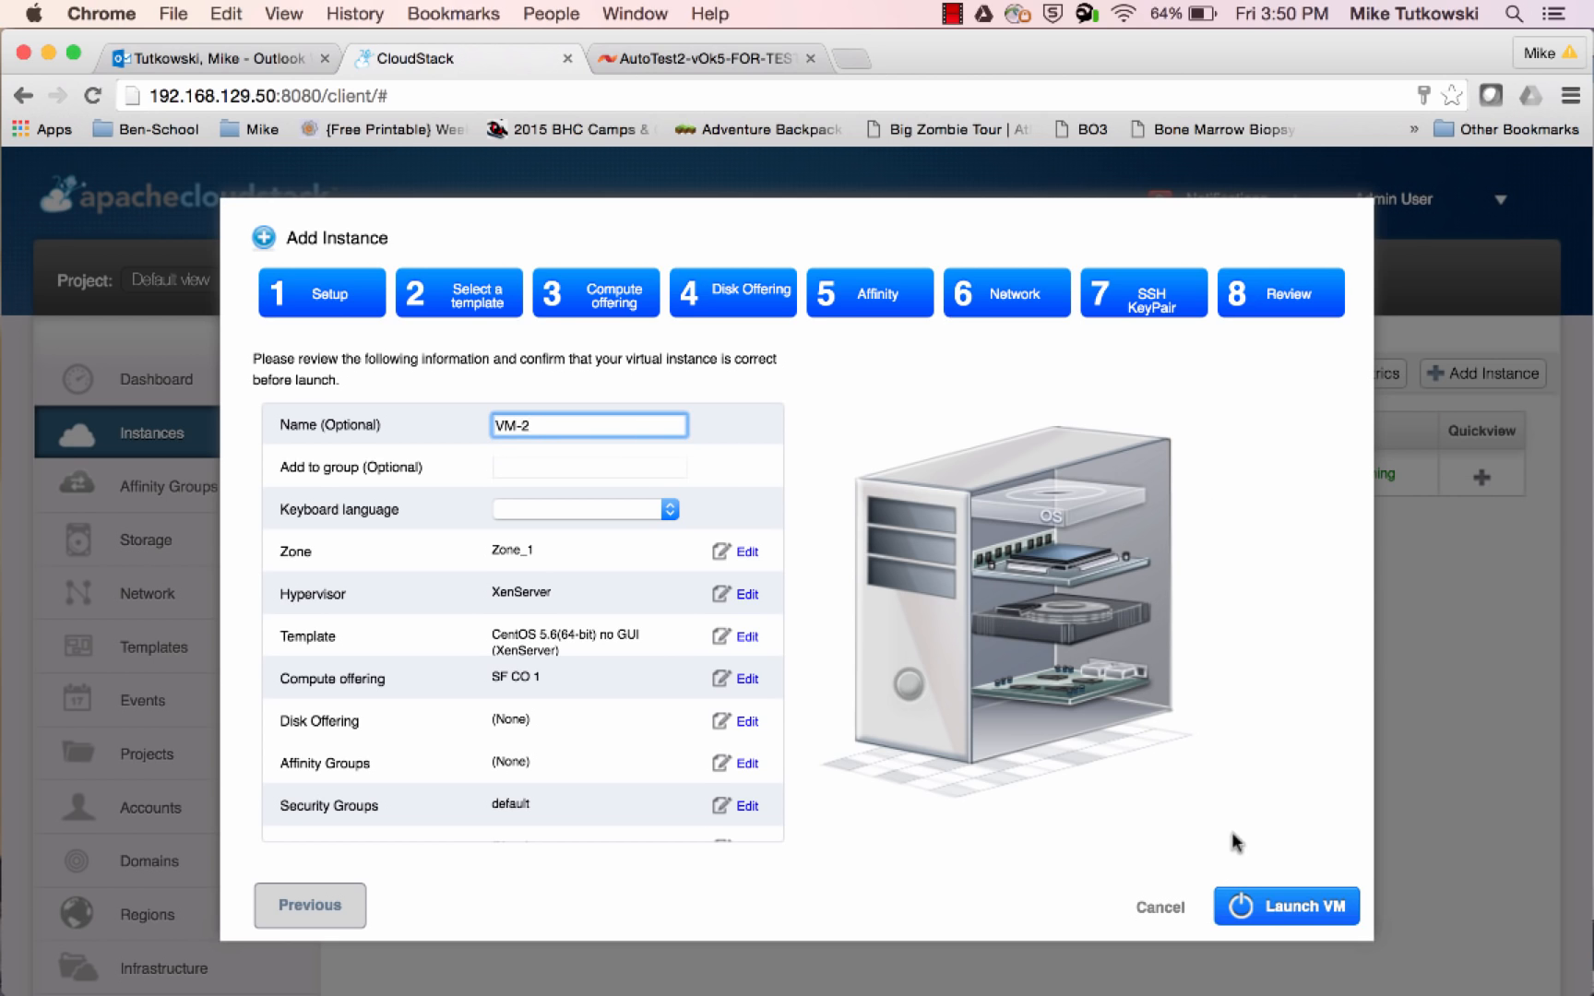
pyautogui.click(1264, 909)
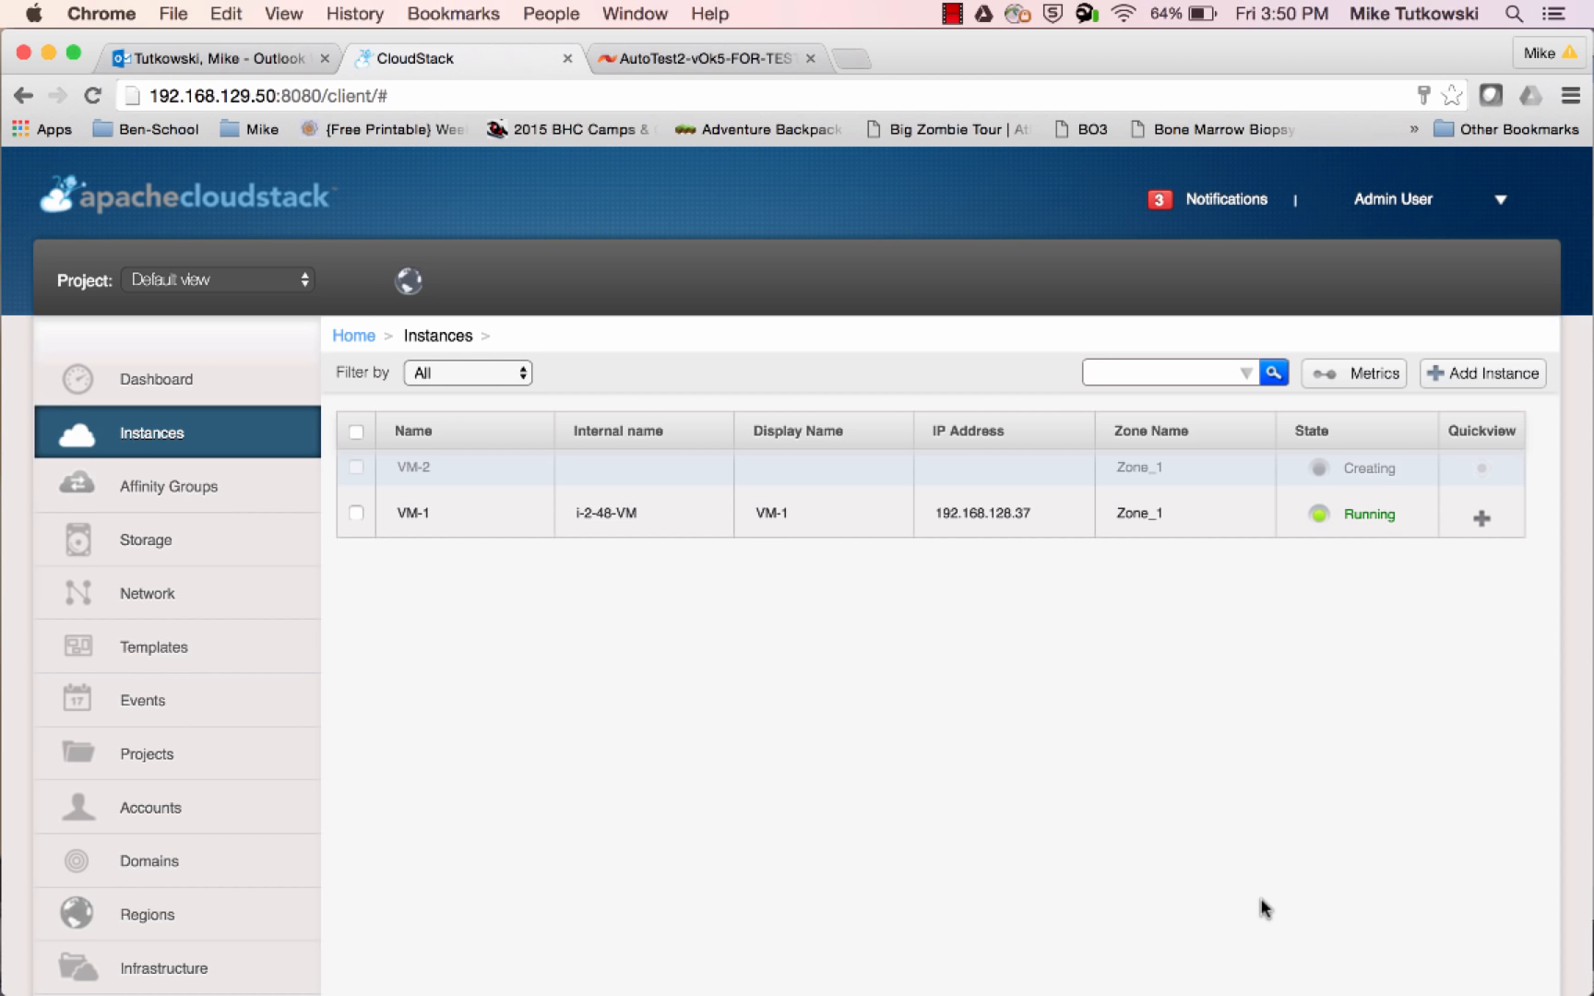
# Switch to the SolidFire console, refresh the active volumes to locate the centos56-x86-64-xen template volume, and check the cluster's running tasks
pyautogui.click(694, 65)
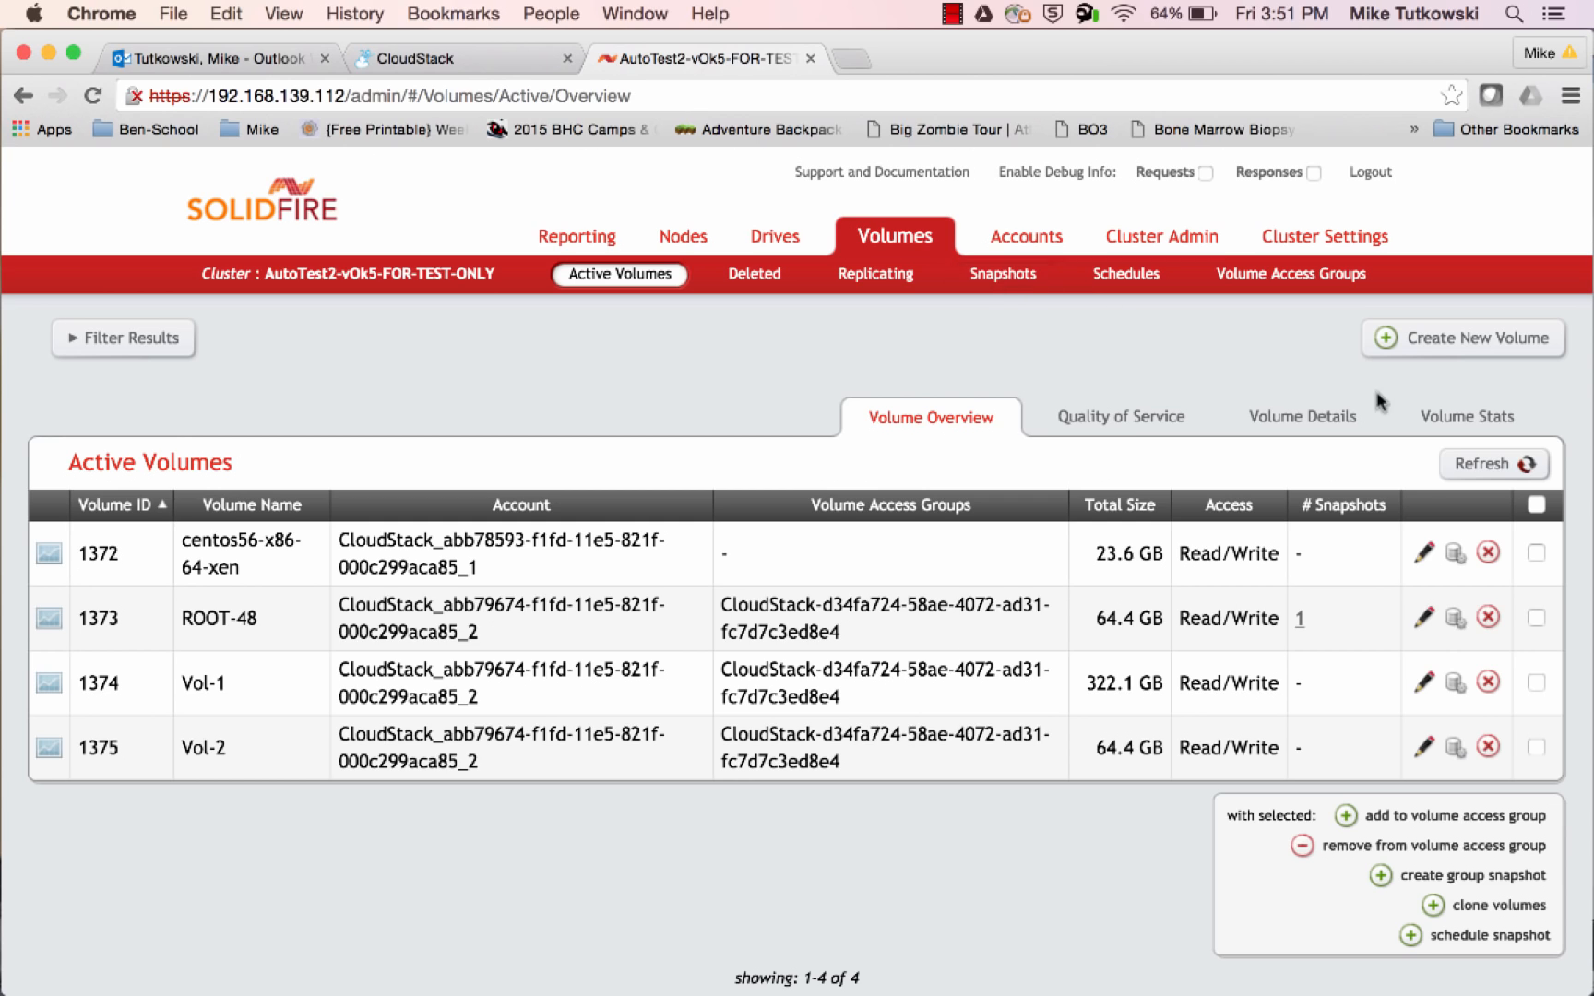
pyautogui.click(1465, 467)
pyautogui.moveTo(240, 569); pyautogui.dragTo(183, 543)
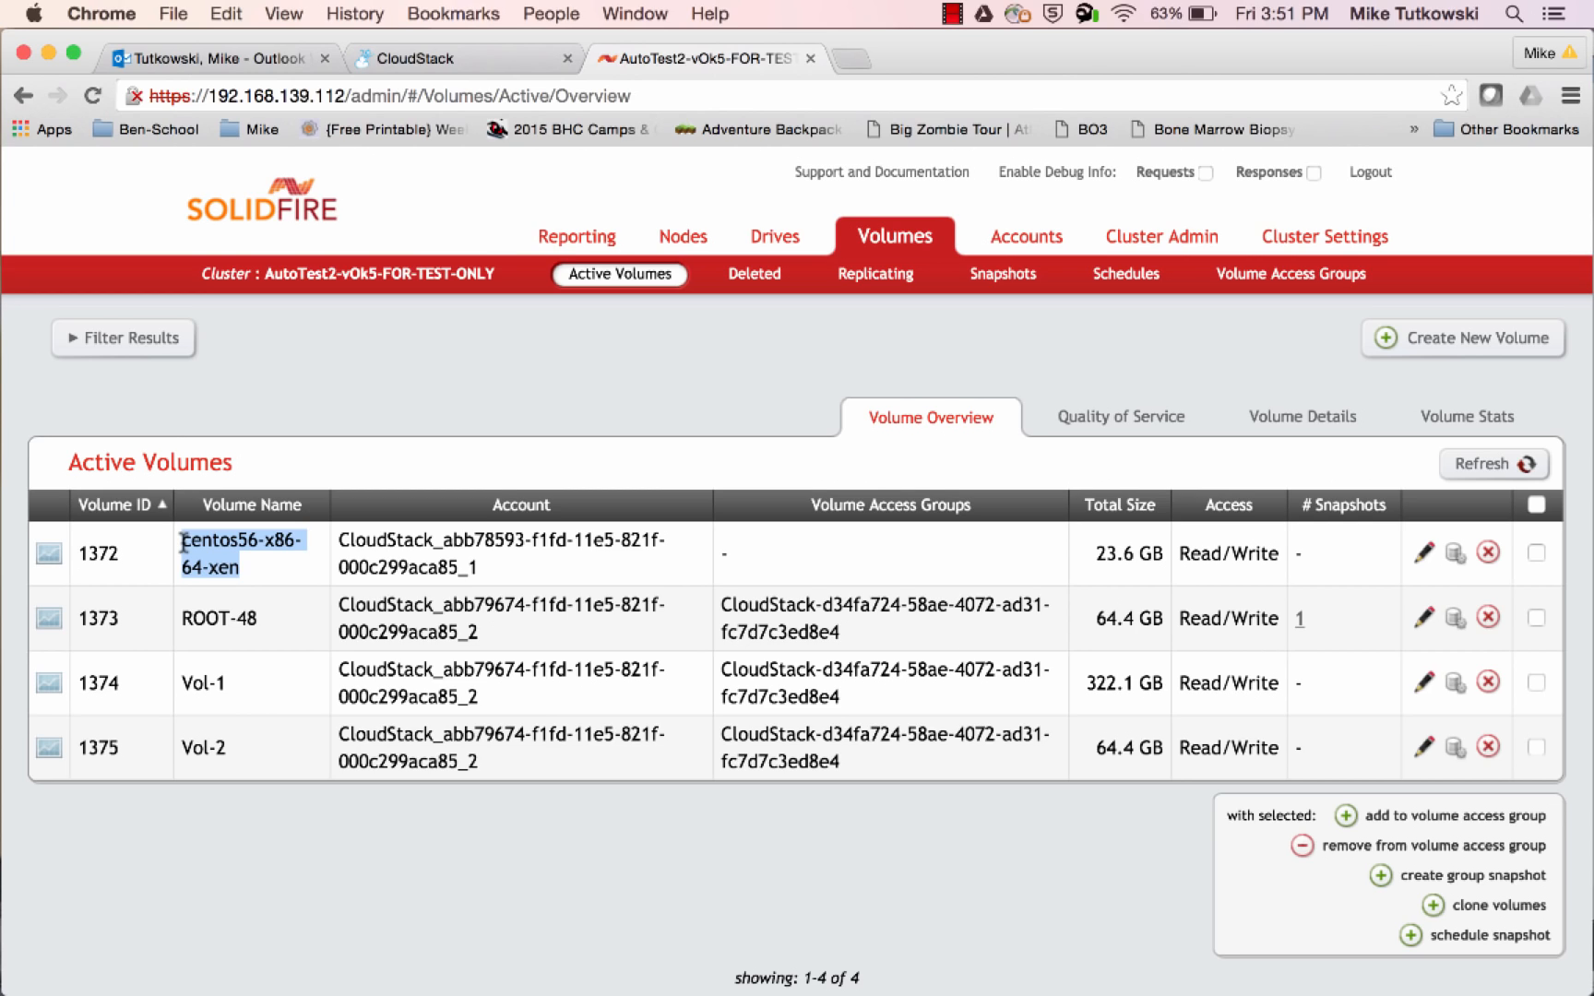
pyautogui.click(590, 242)
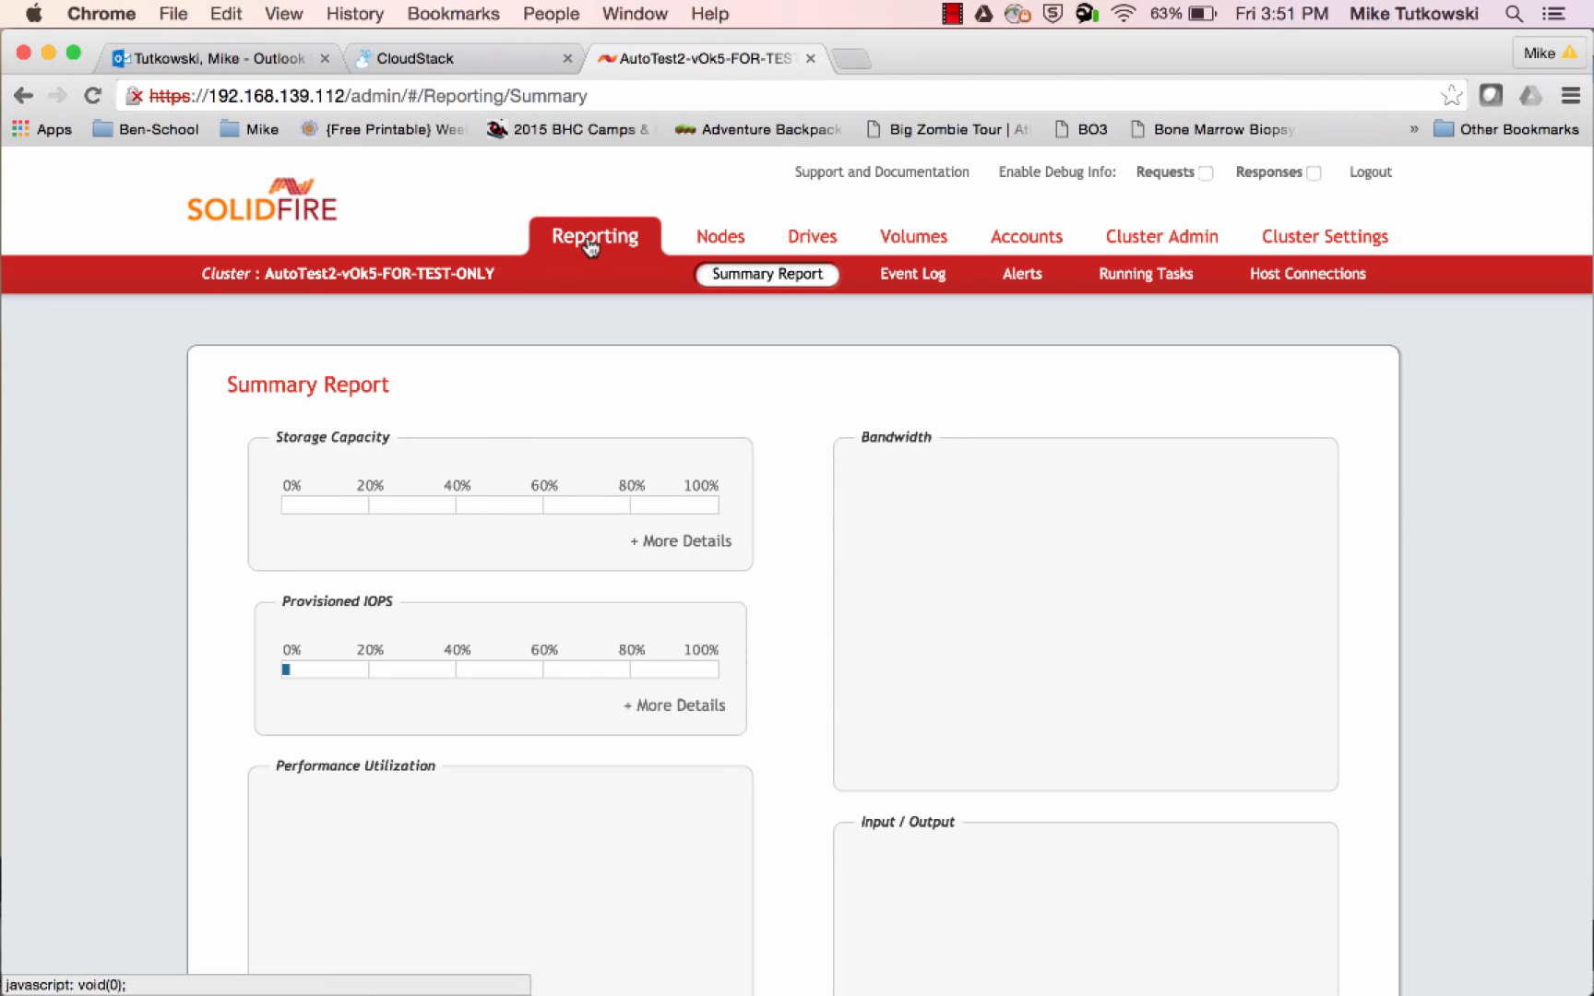
pyautogui.click(1126, 281)
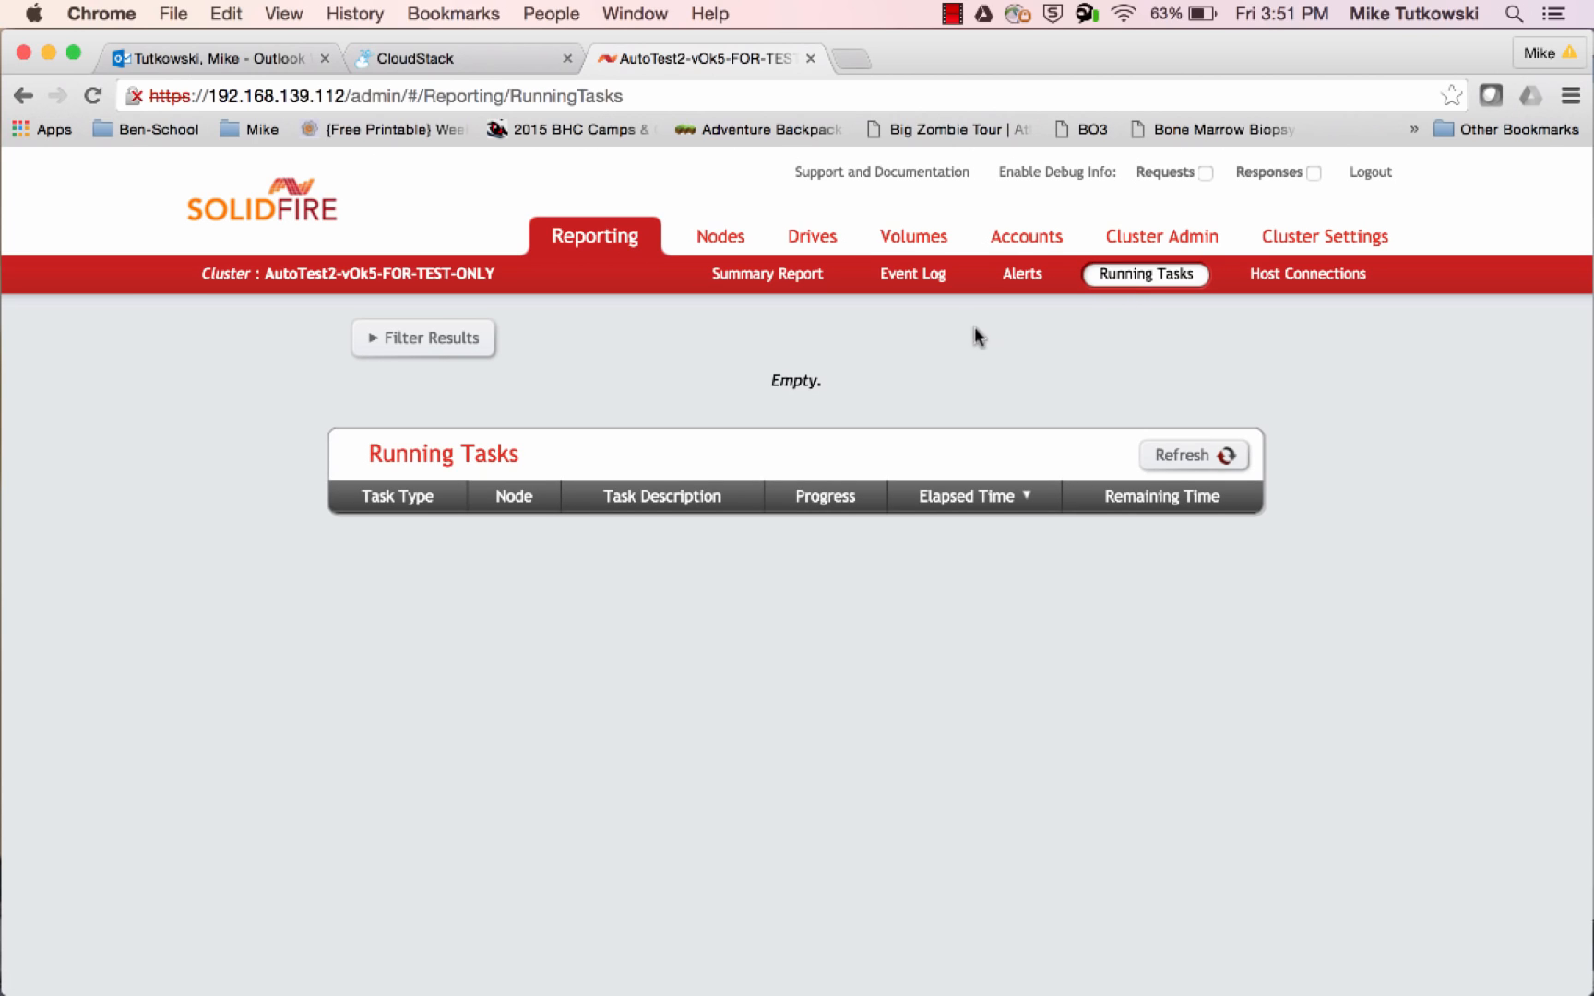
# Return to the active volumes, compare the template volume with ROOT-49, and refresh to check ROOT-49's volume access group
pyautogui.click(909, 249)
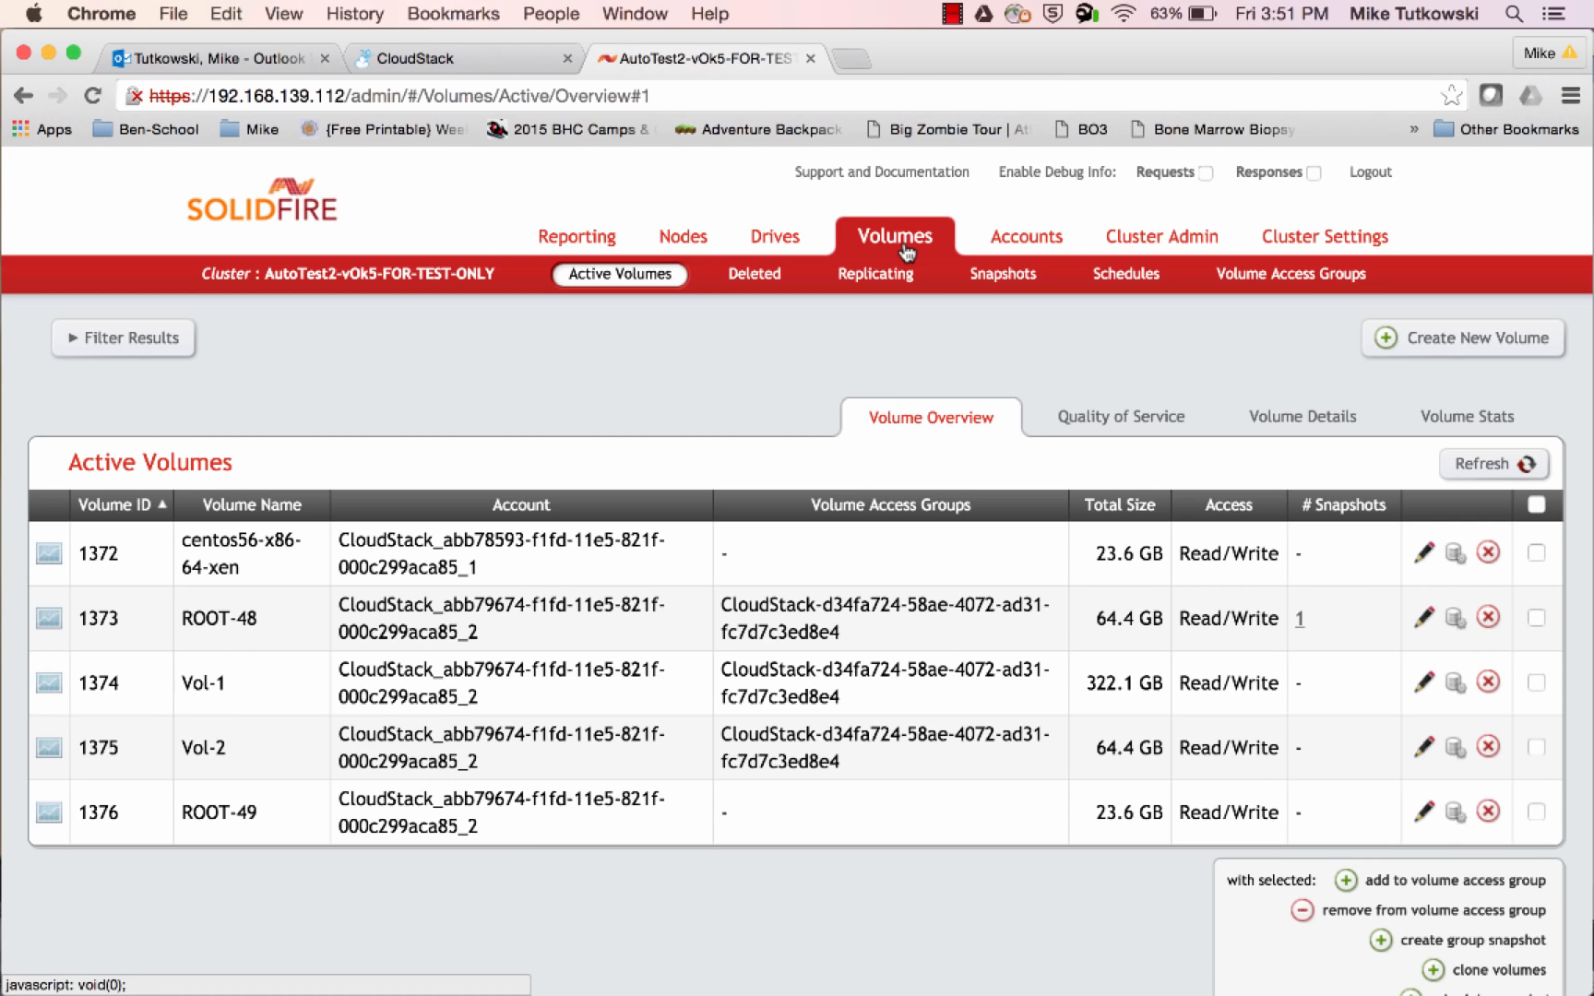
pyautogui.moveTo(240, 567); pyautogui.dragTo(187, 550)
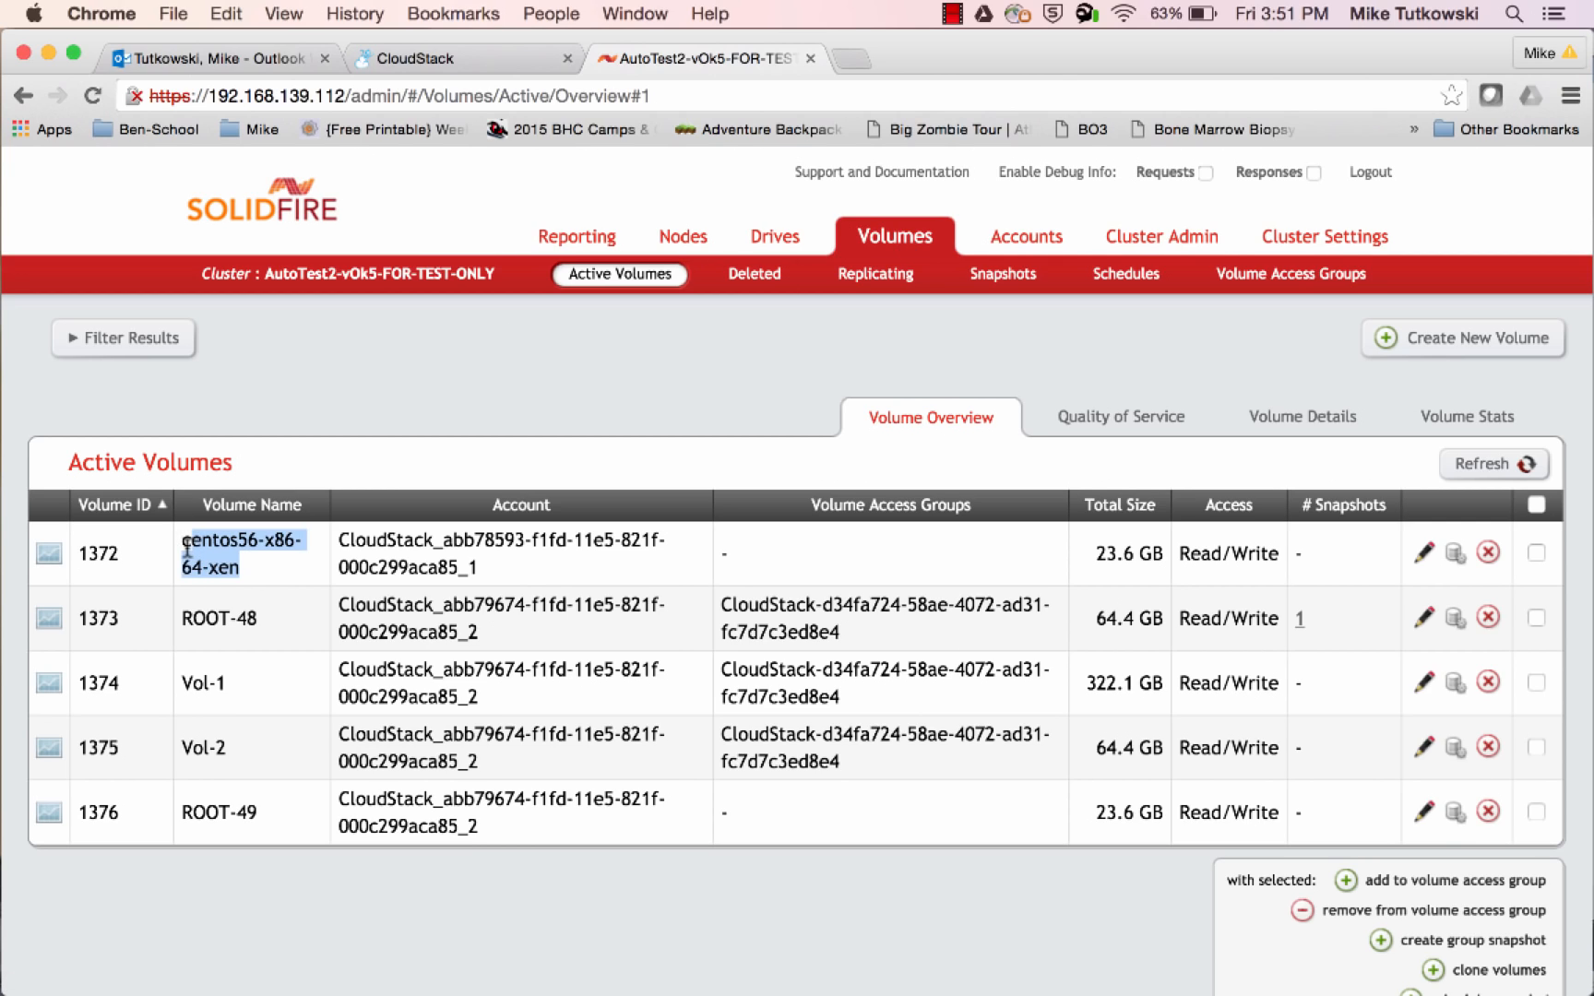
pyautogui.moveTo(263, 813); pyautogui.dragTo(179, 814)
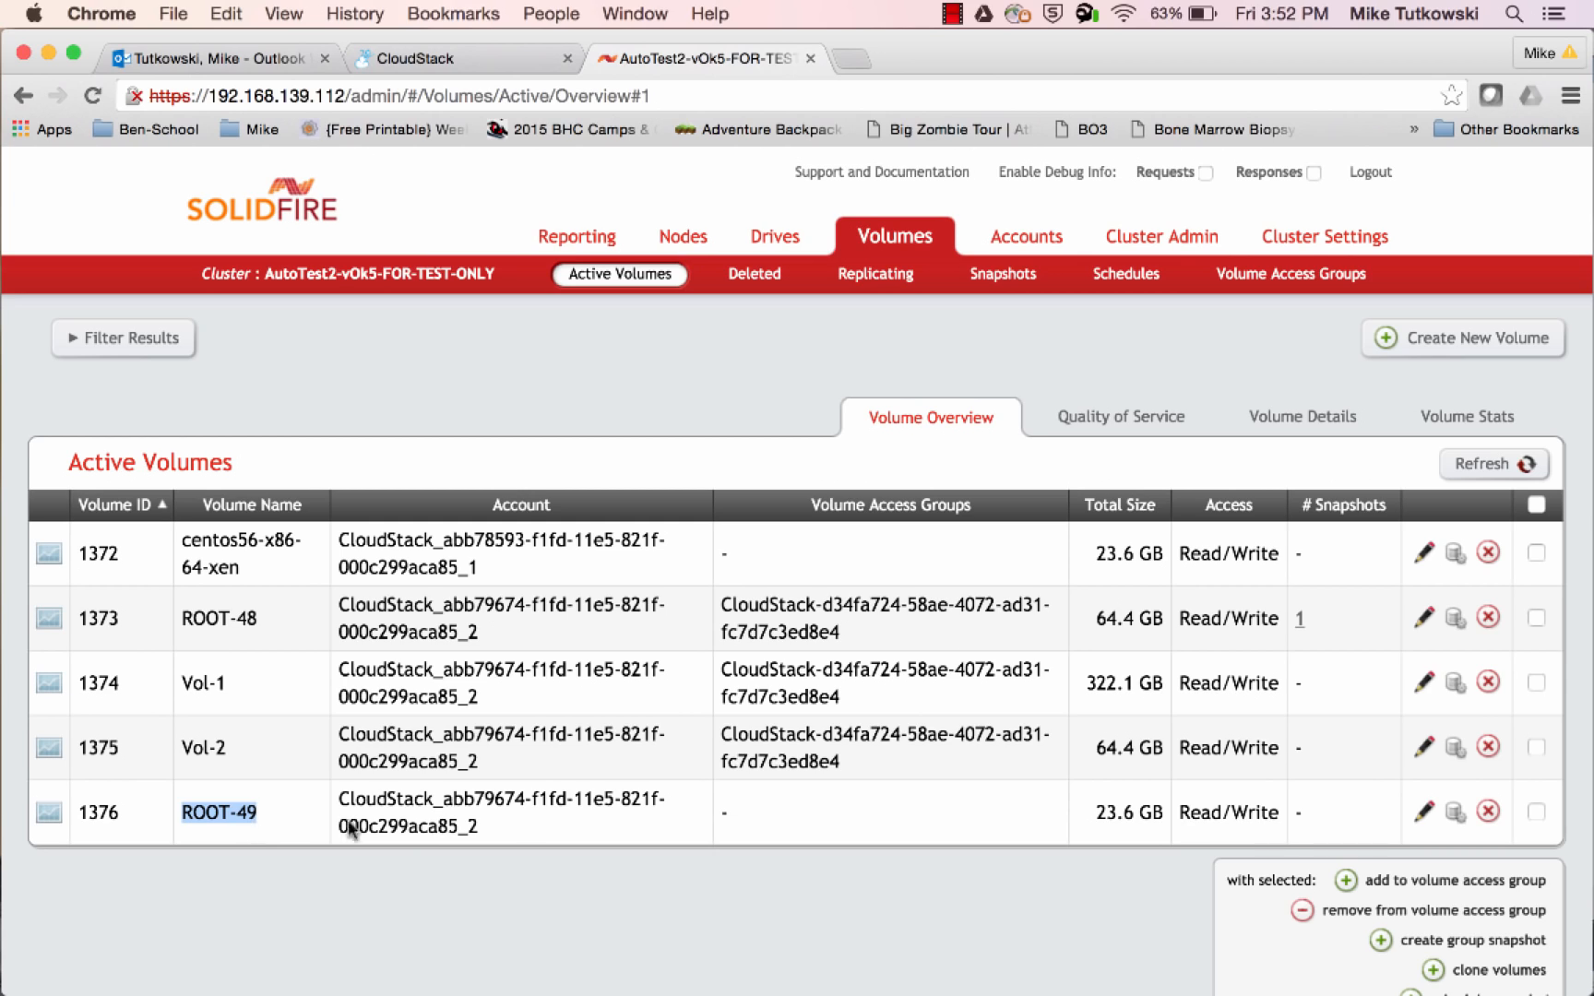
pyautogui.click(1482, 470)
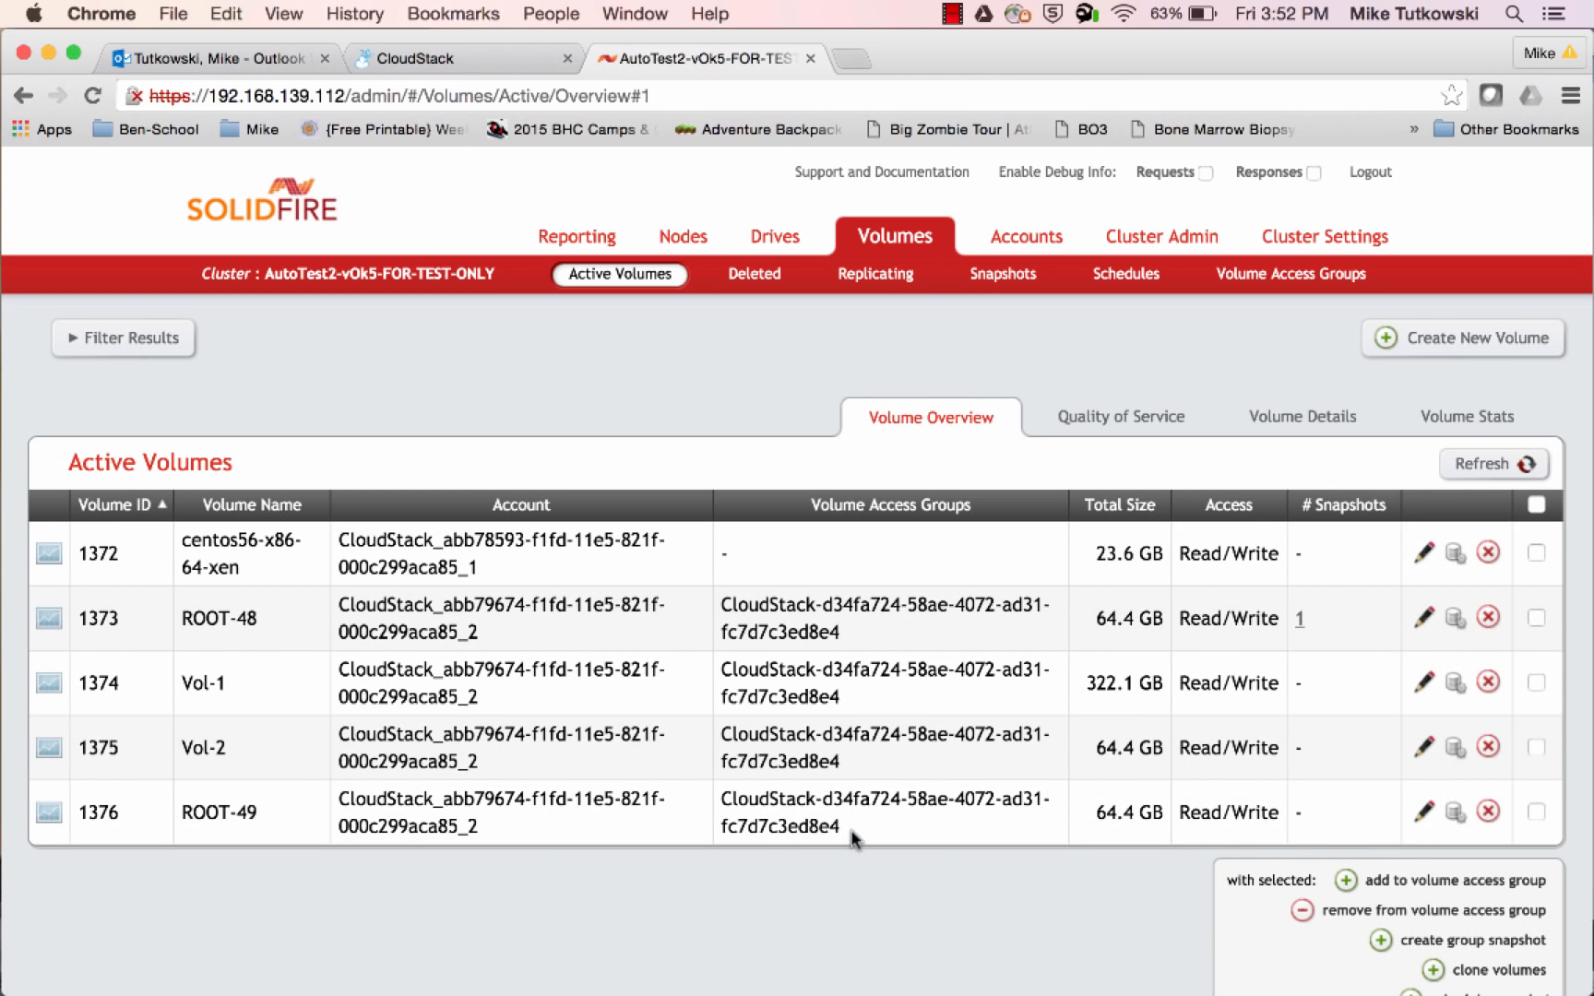
pyautogui.moveTo(848, 830); pyautogui.dragTo(723, 809)
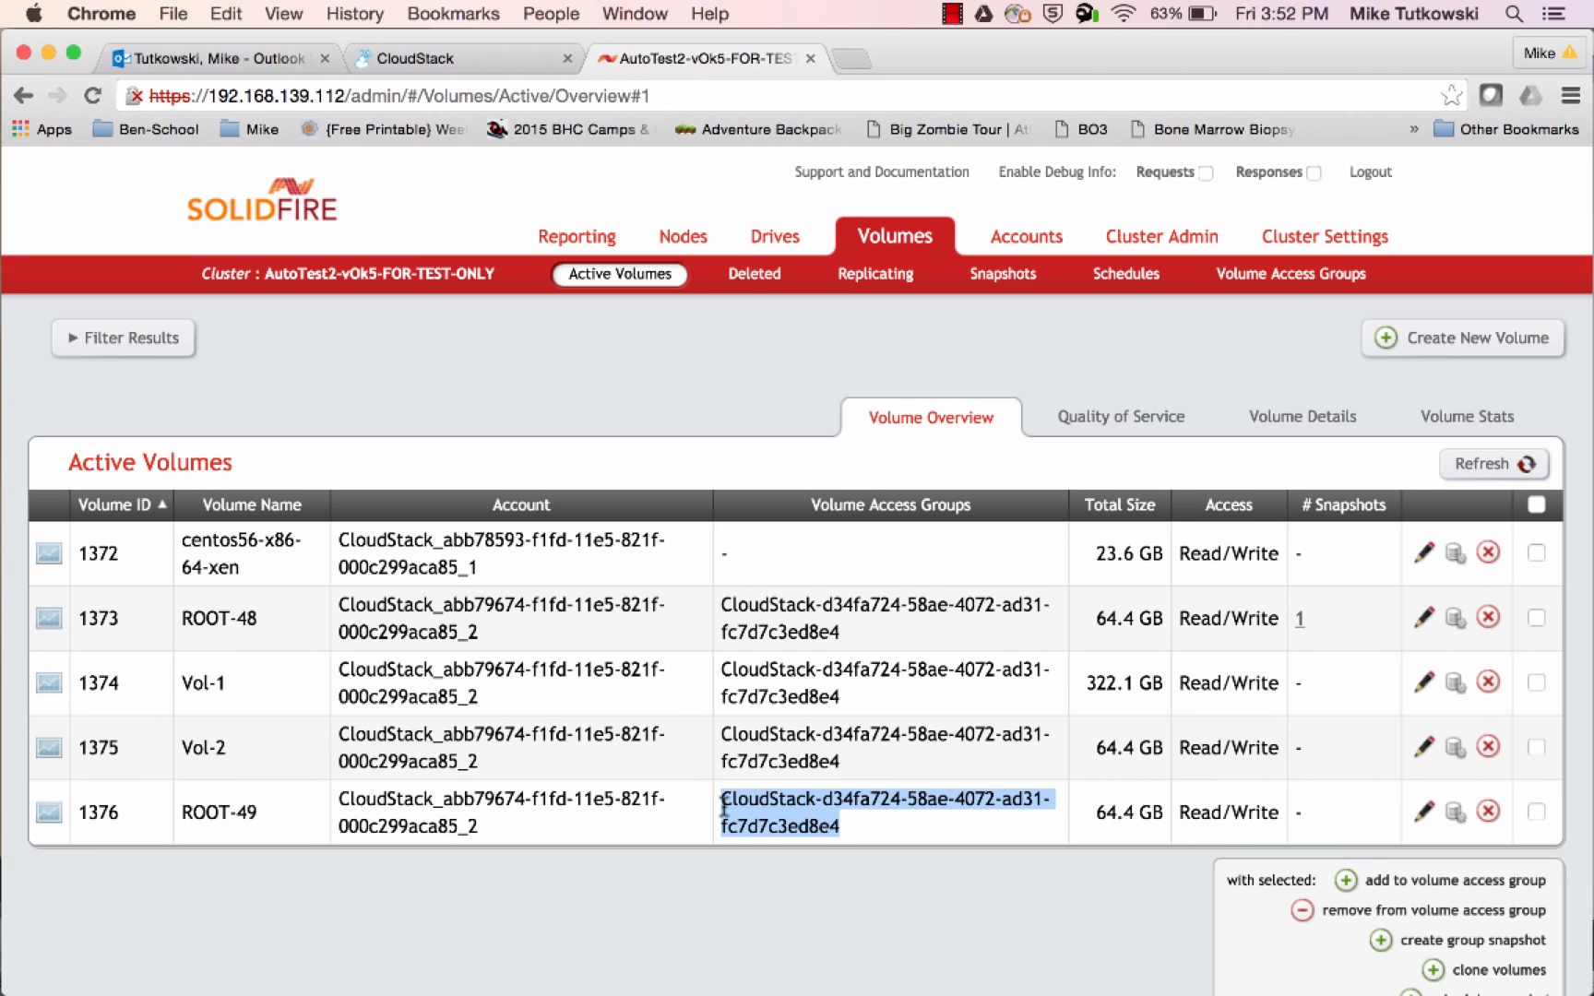
# Switch to XenCenter and check the console and virtual disks of i-2-49-VM
pyautogui.moveTo(1, 829)
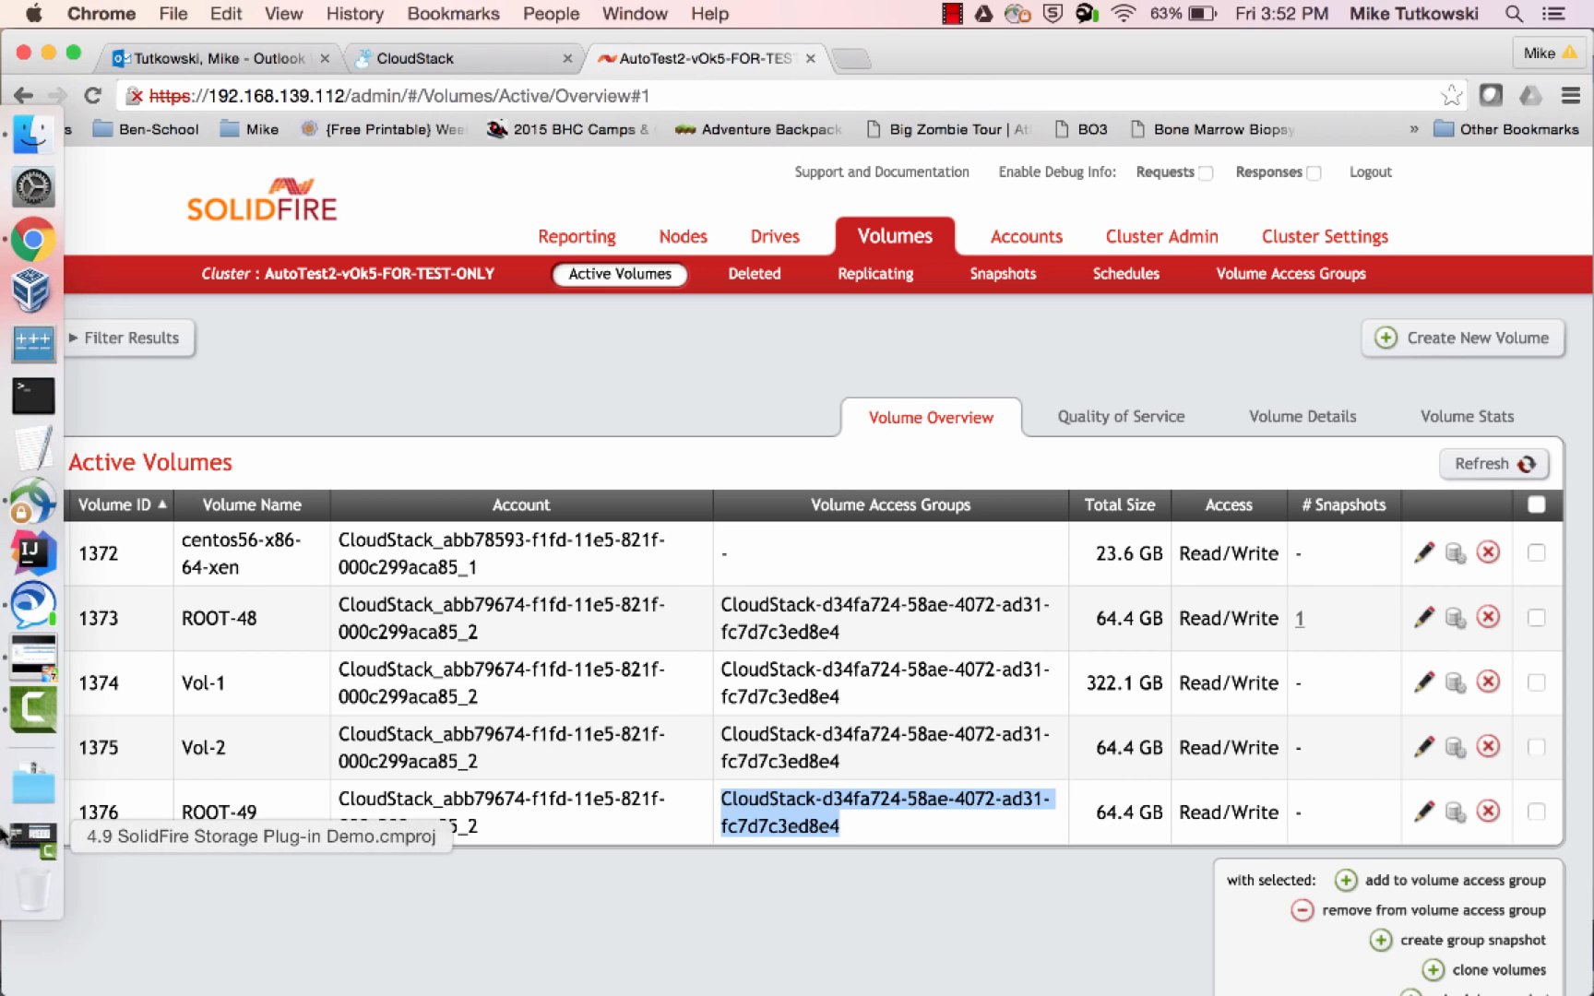
pyautogui.click(25, 660)
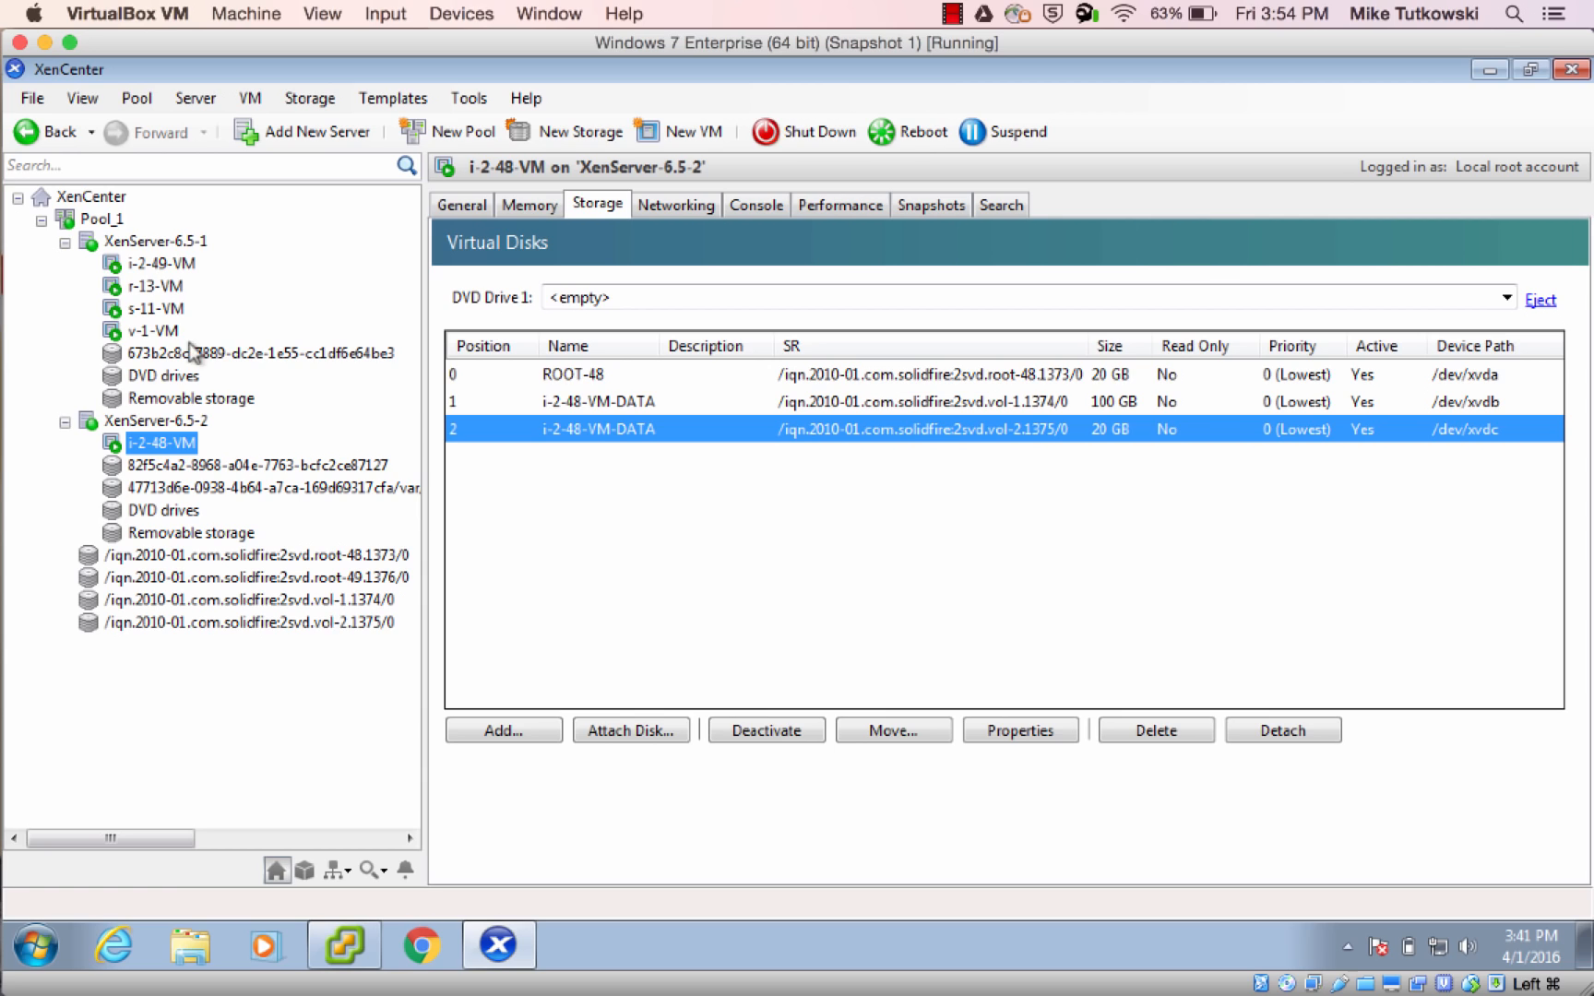
pyautogui.click(168, 267)
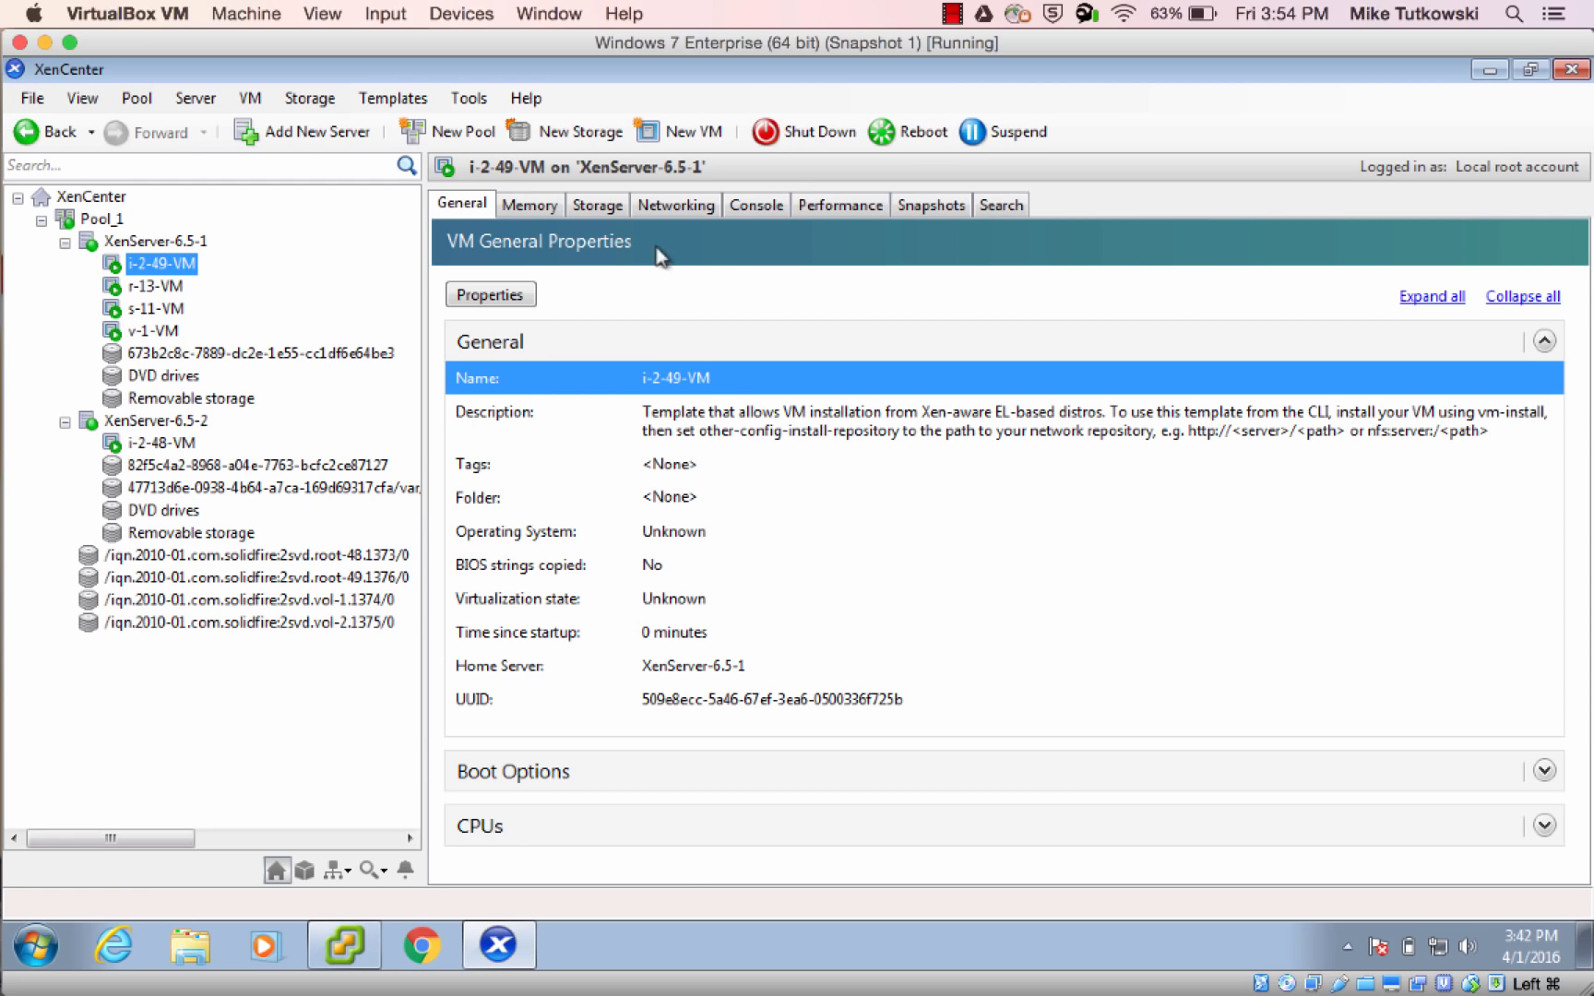
pyautogui.click(735, 212)
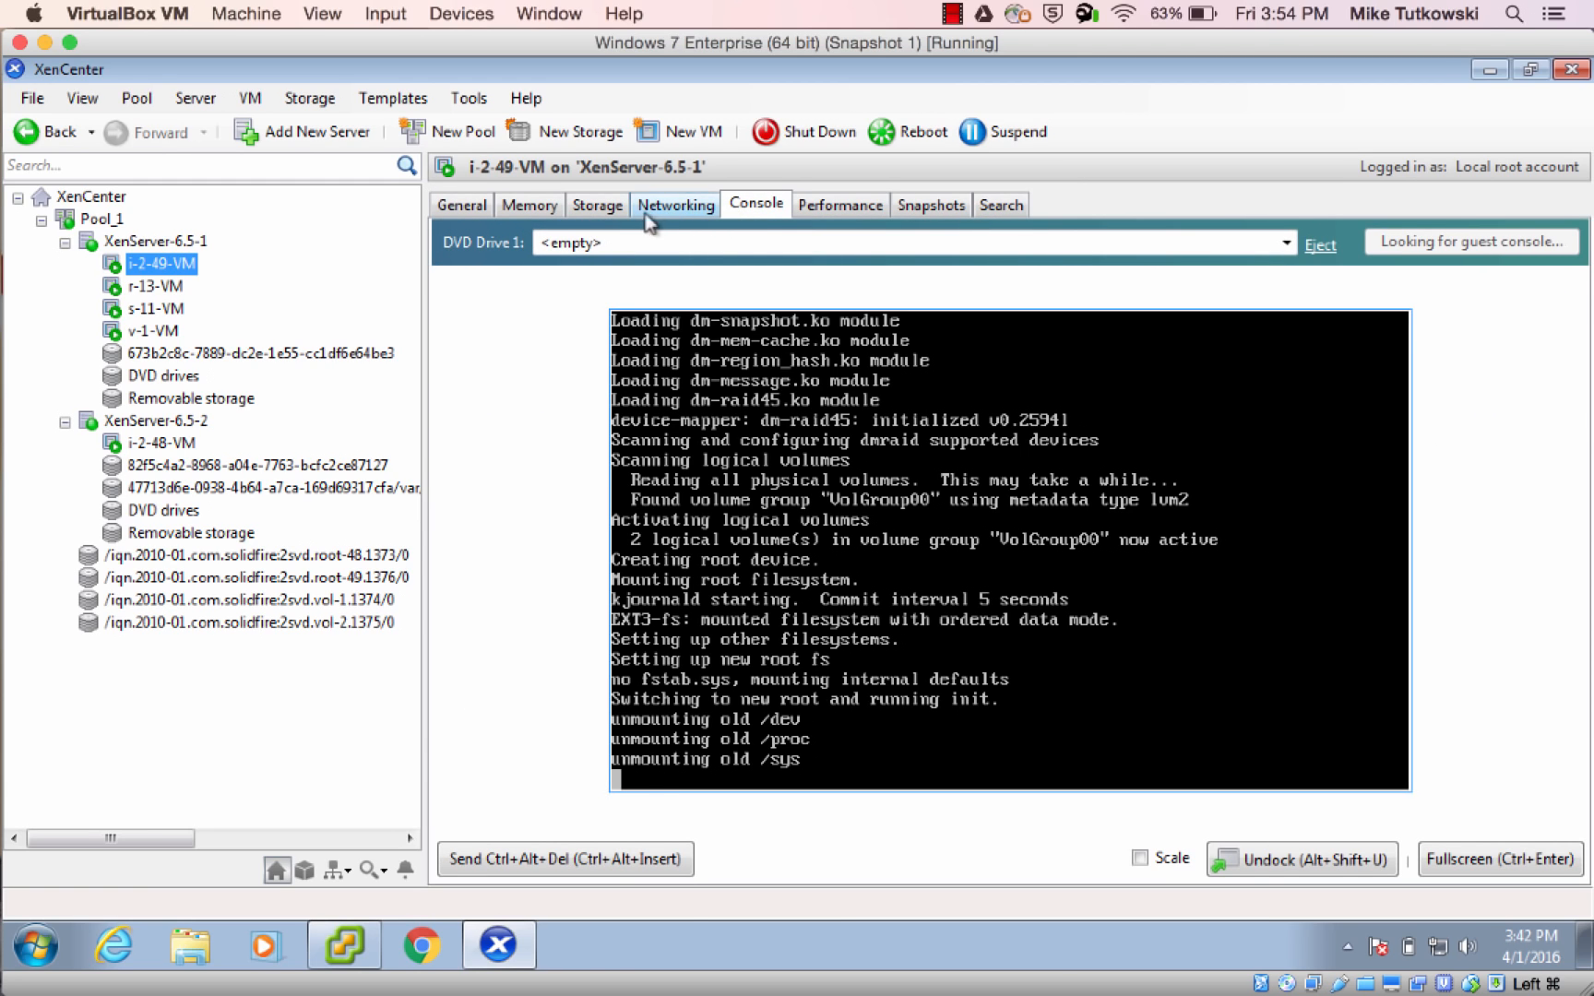
pyautogui.click(611, 226)
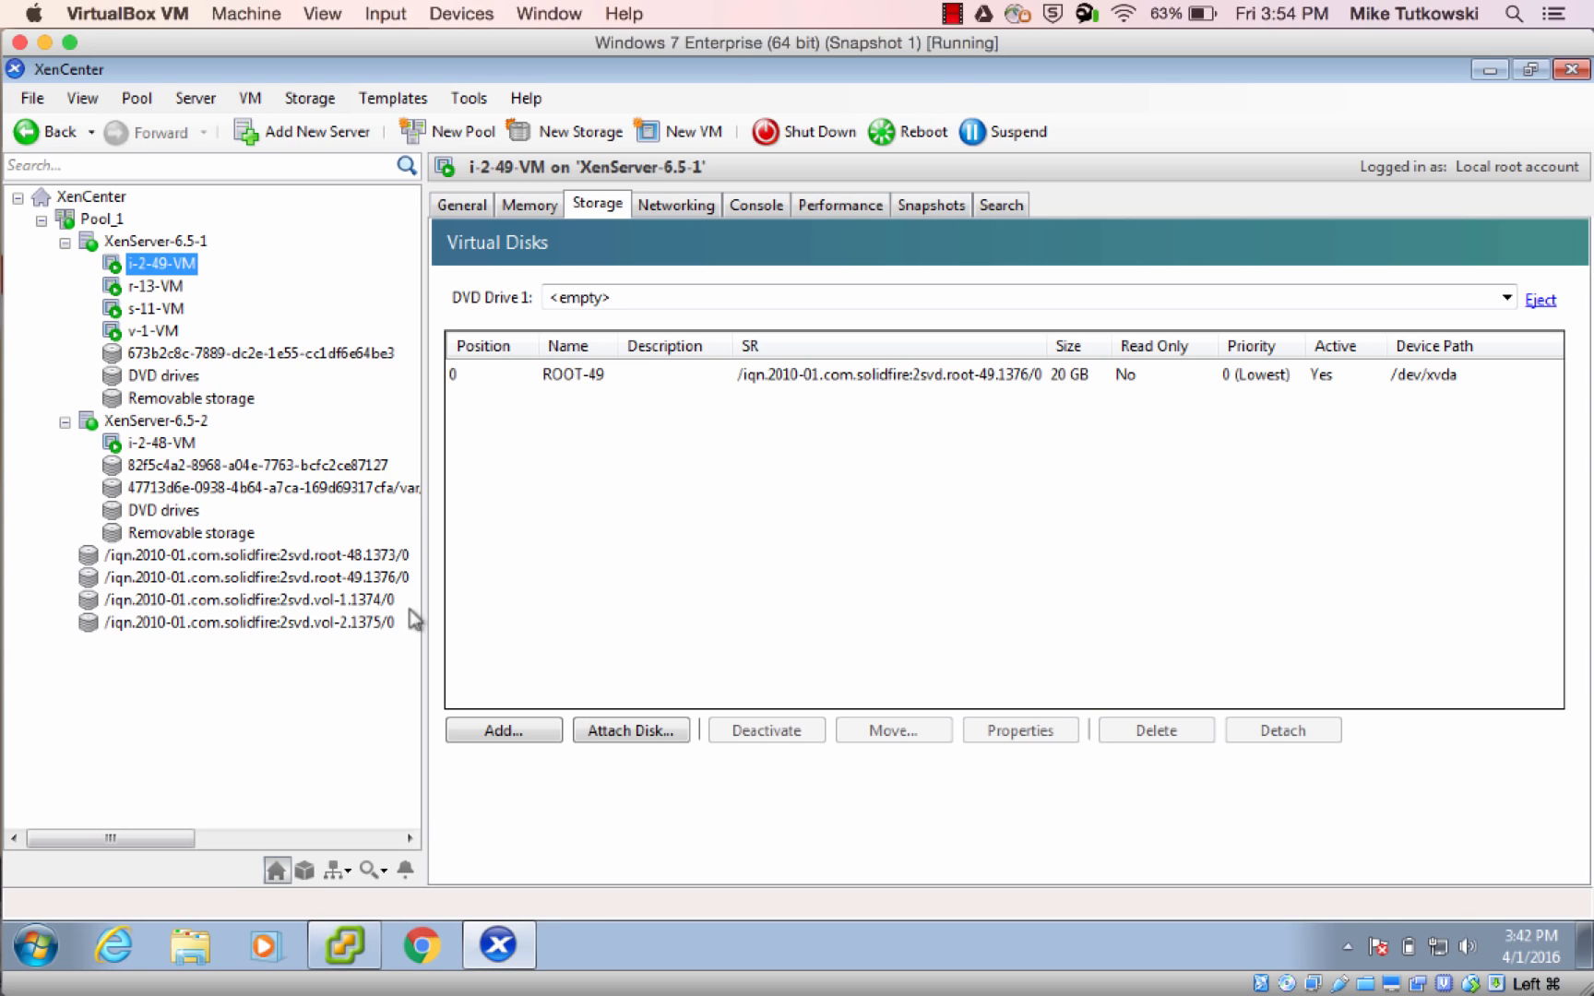
# Inspect the root-49 storage repository's general properties and disks, and switch to CloudStack in Chrome to check the instances list
pyautogui.click(334, 581)
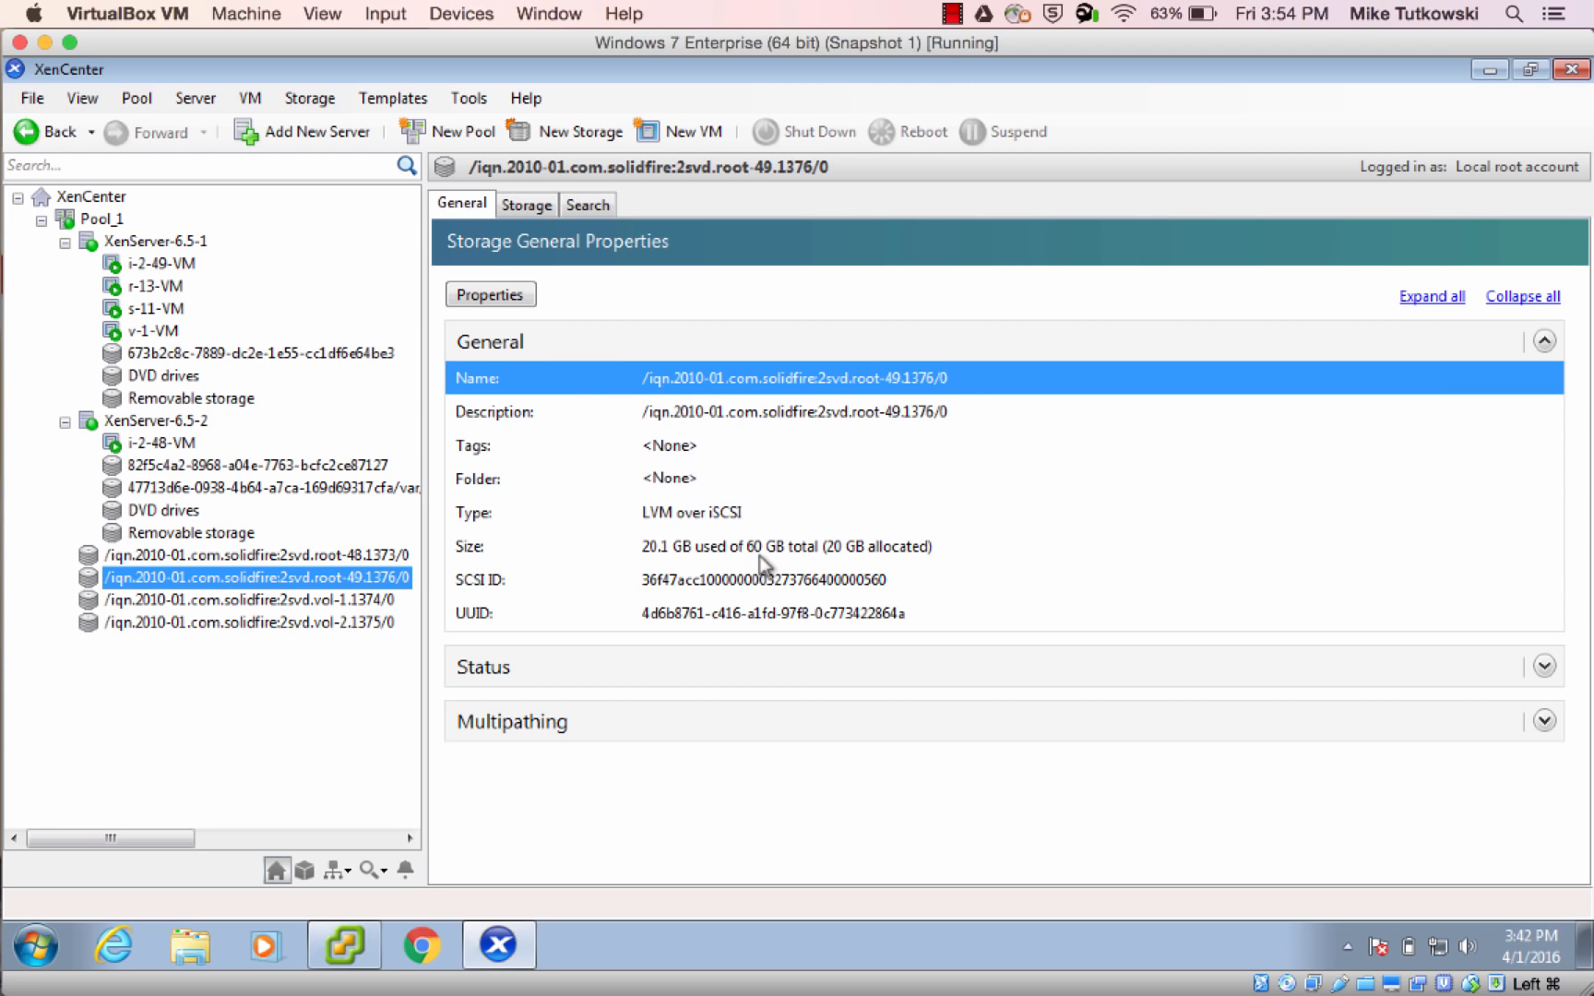
pyautogui.click(522, 206)
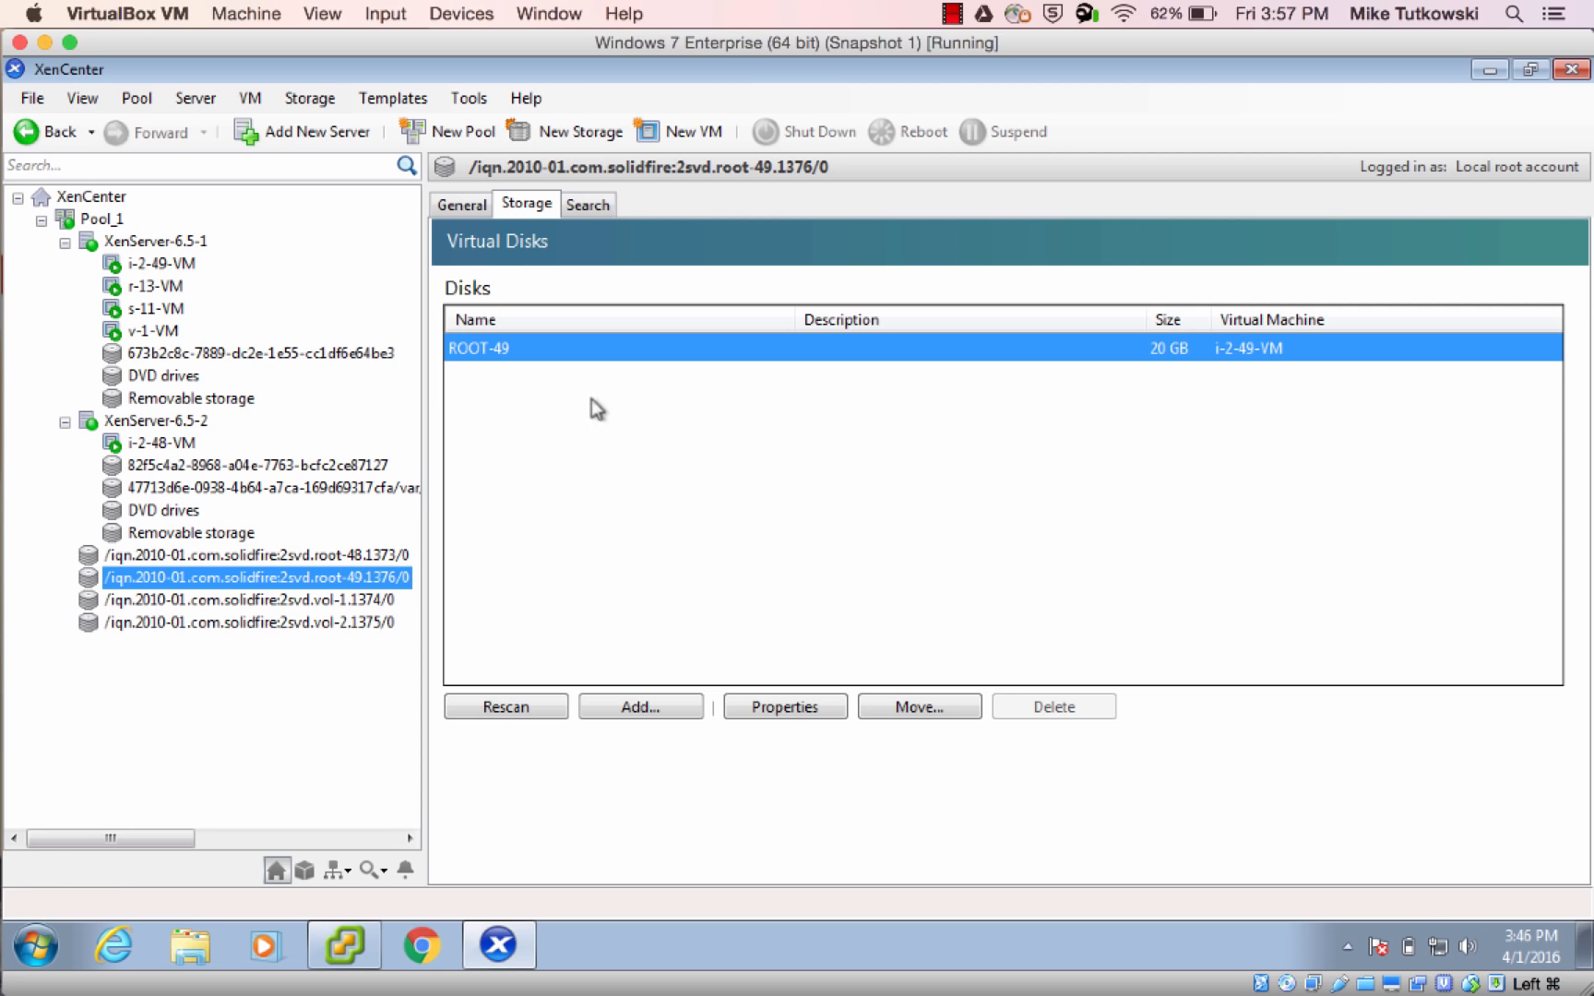
pyautogui.click(35, 238)
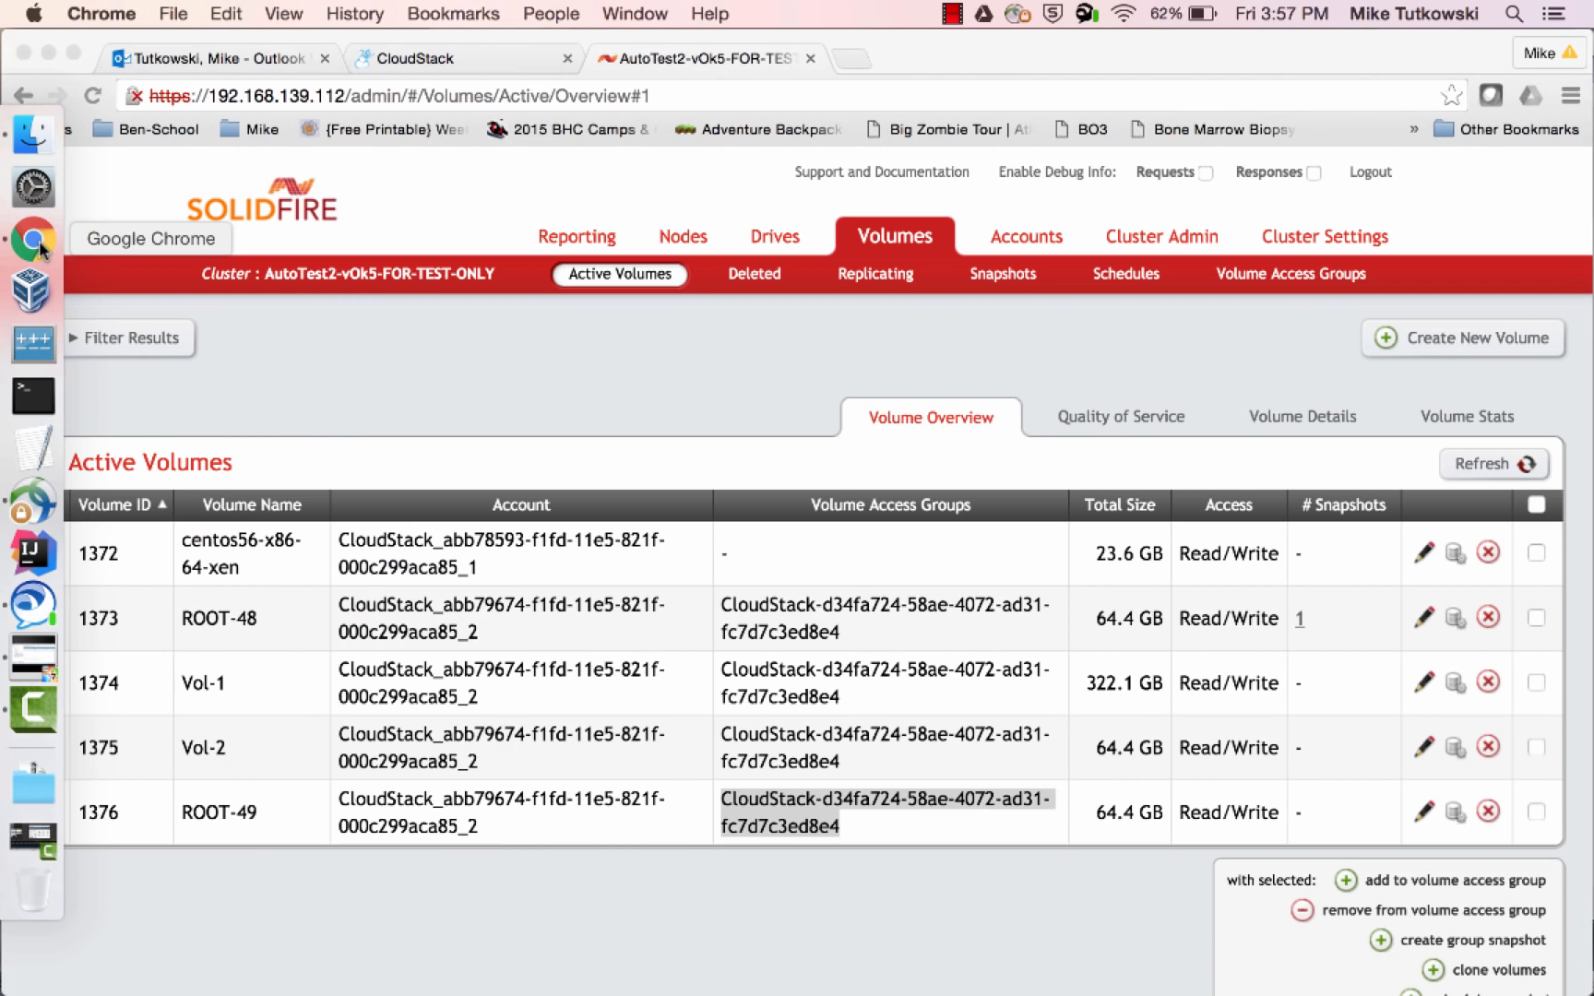
pyautogui.click(471, 58)
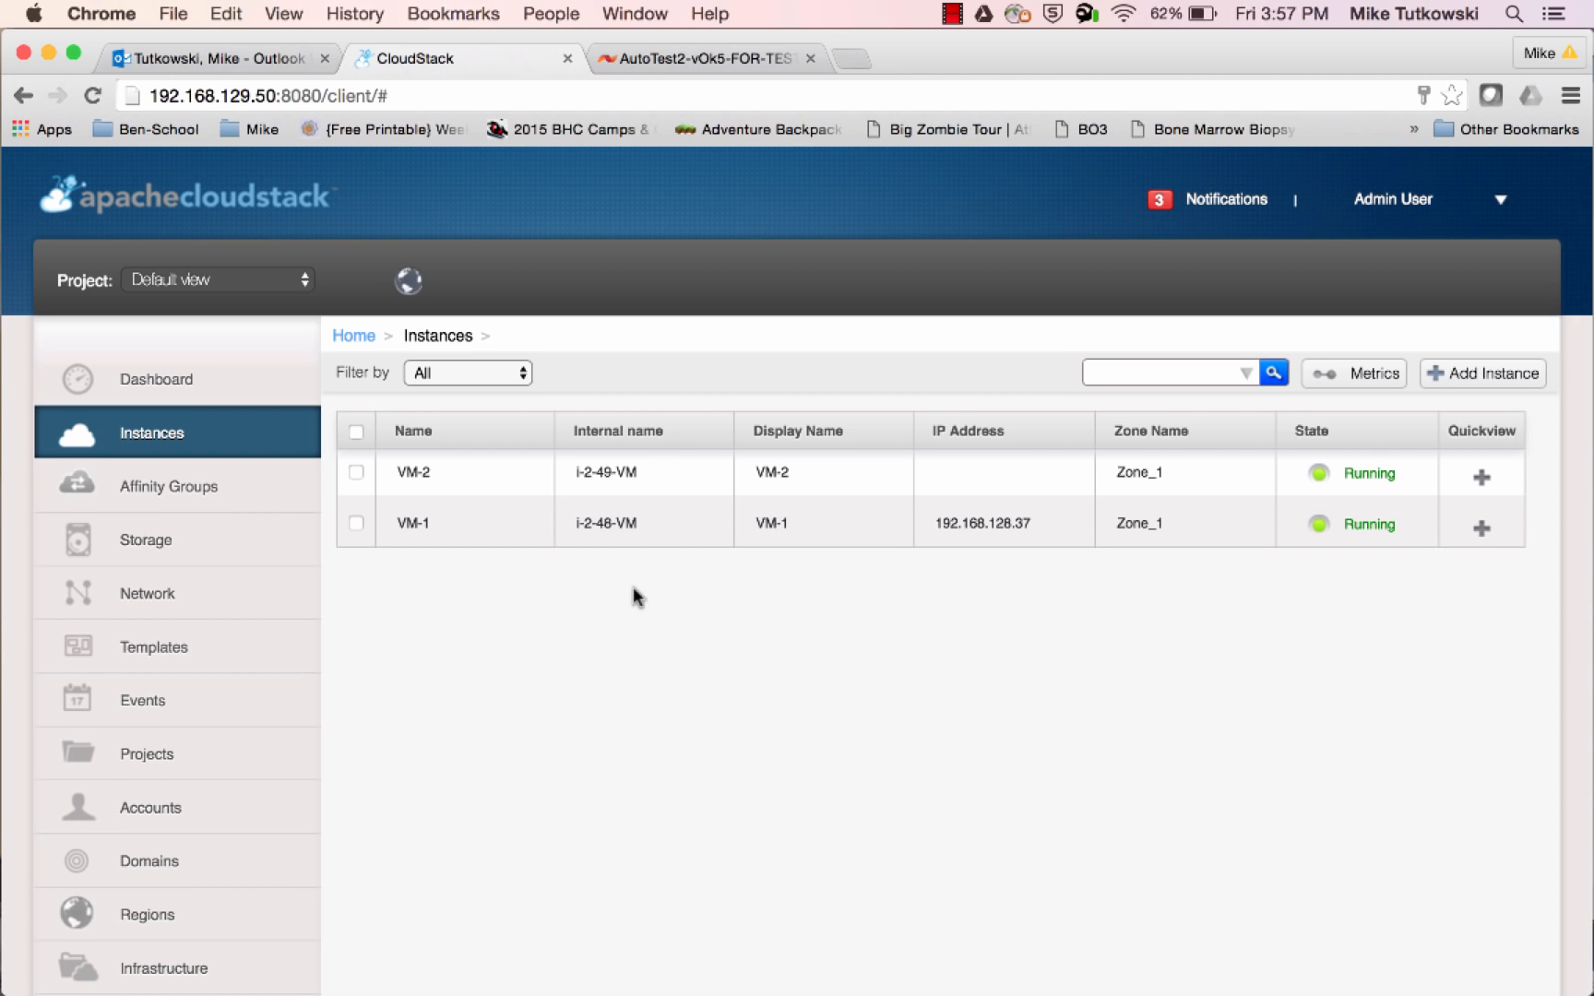
pyautogui.click(264, 459)
# Switch to XenCenter and compare the hosts and virtual disks of i-2-48-VM and i-2-49-VM
pyautogui.moveTo(7, 748)
pyautogui.click(40, 673)
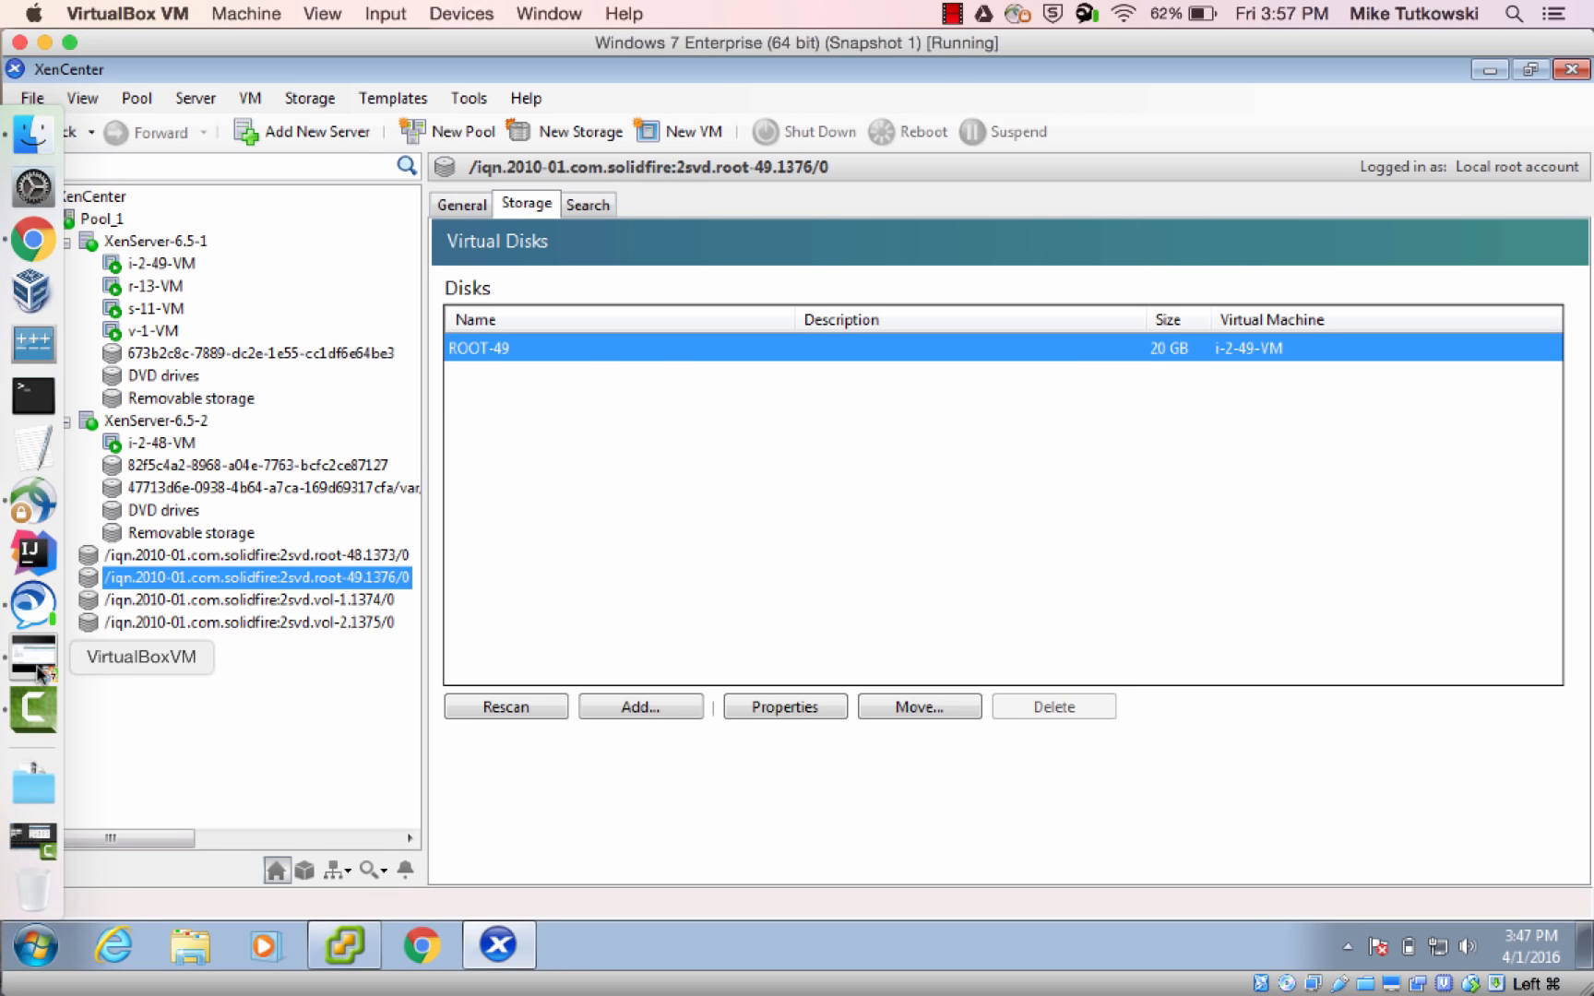
pyautogui.click(159, 447)
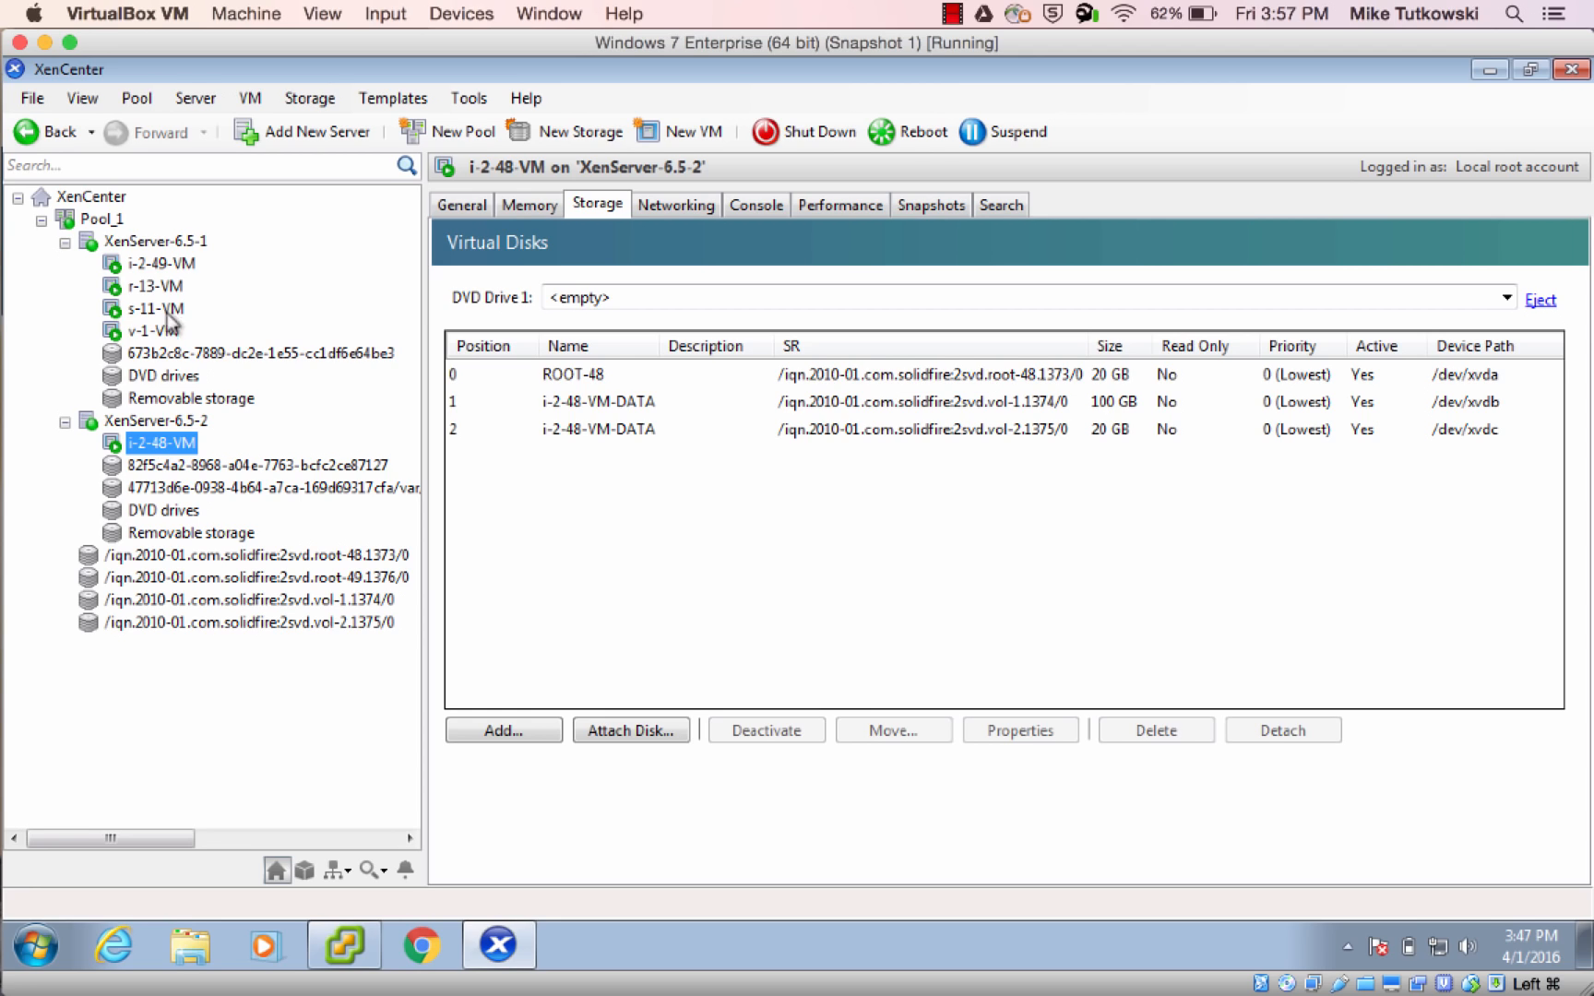
pyautogui.click(162, 266)
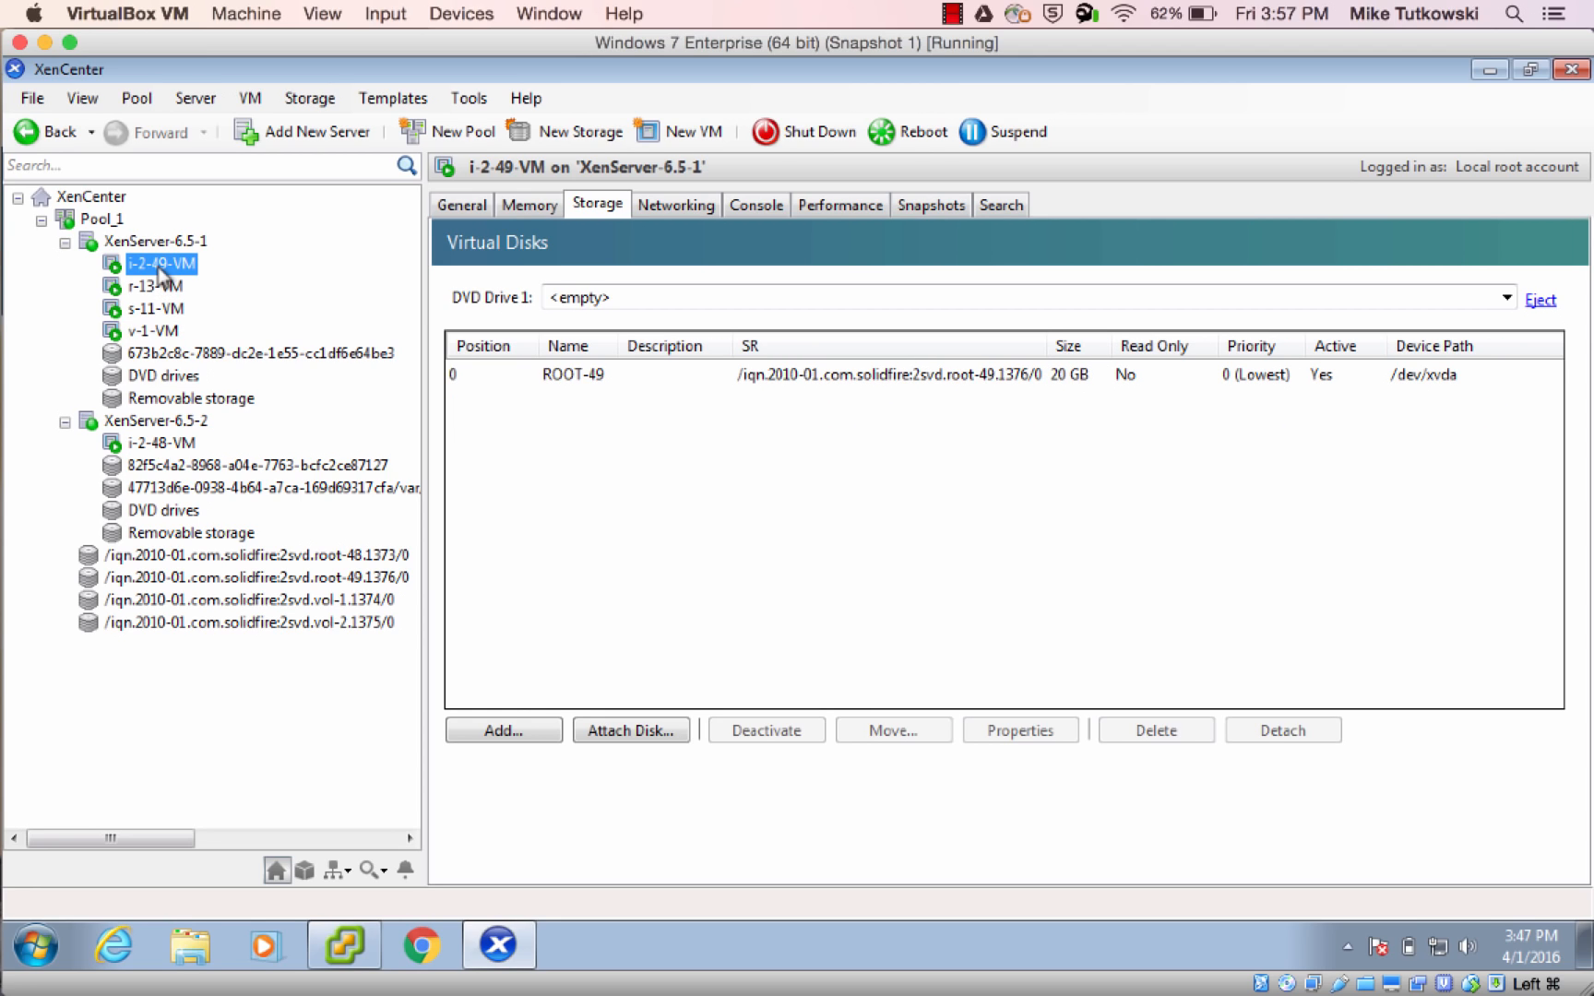
# Switch back to CloudStack and migrate VM-2 to host XenServer-6.5-2
pyautogui.moveTo(5, 365)
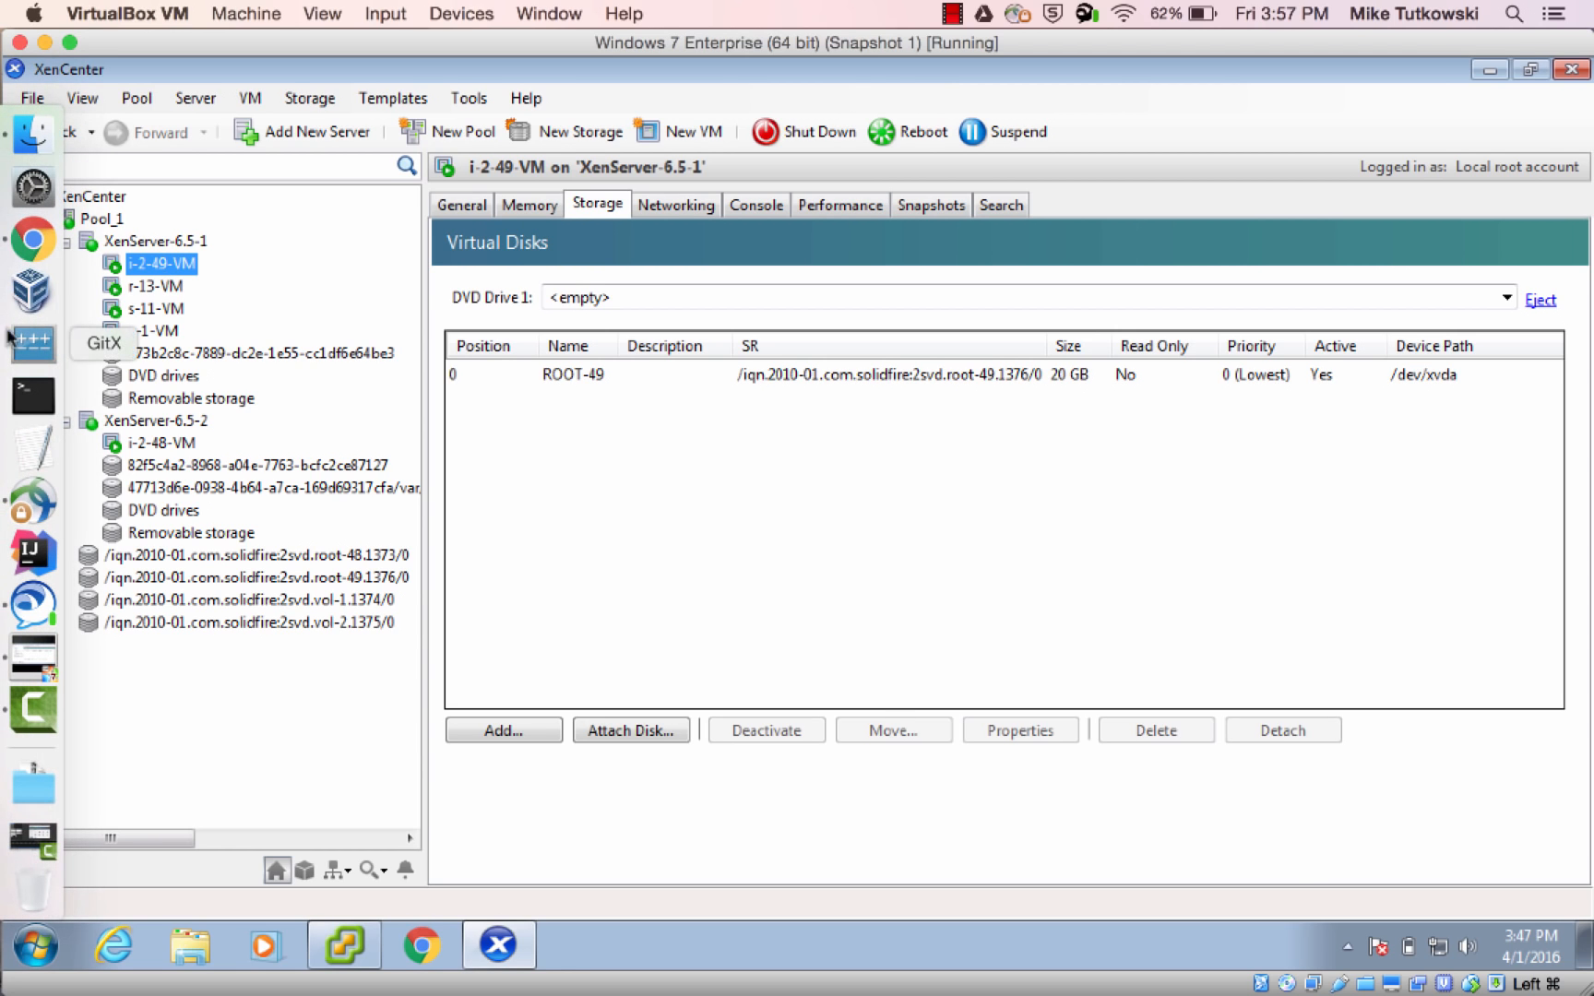
pyautogui.click(43, 250)
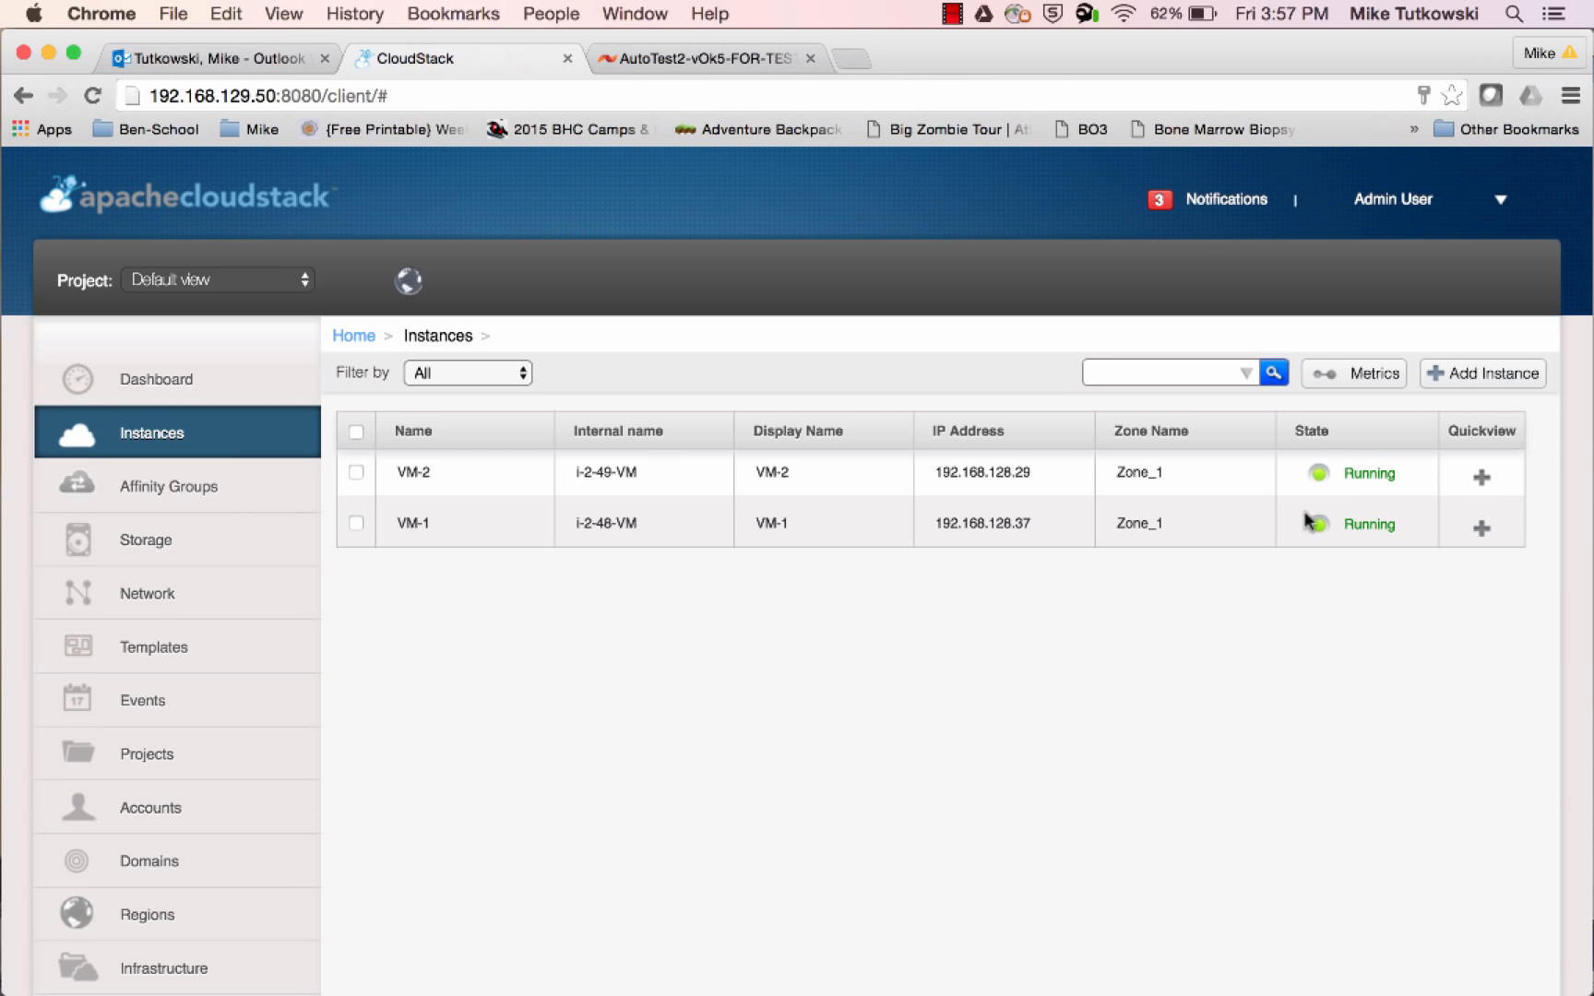
pyautogui.moveTo(1448, 480)
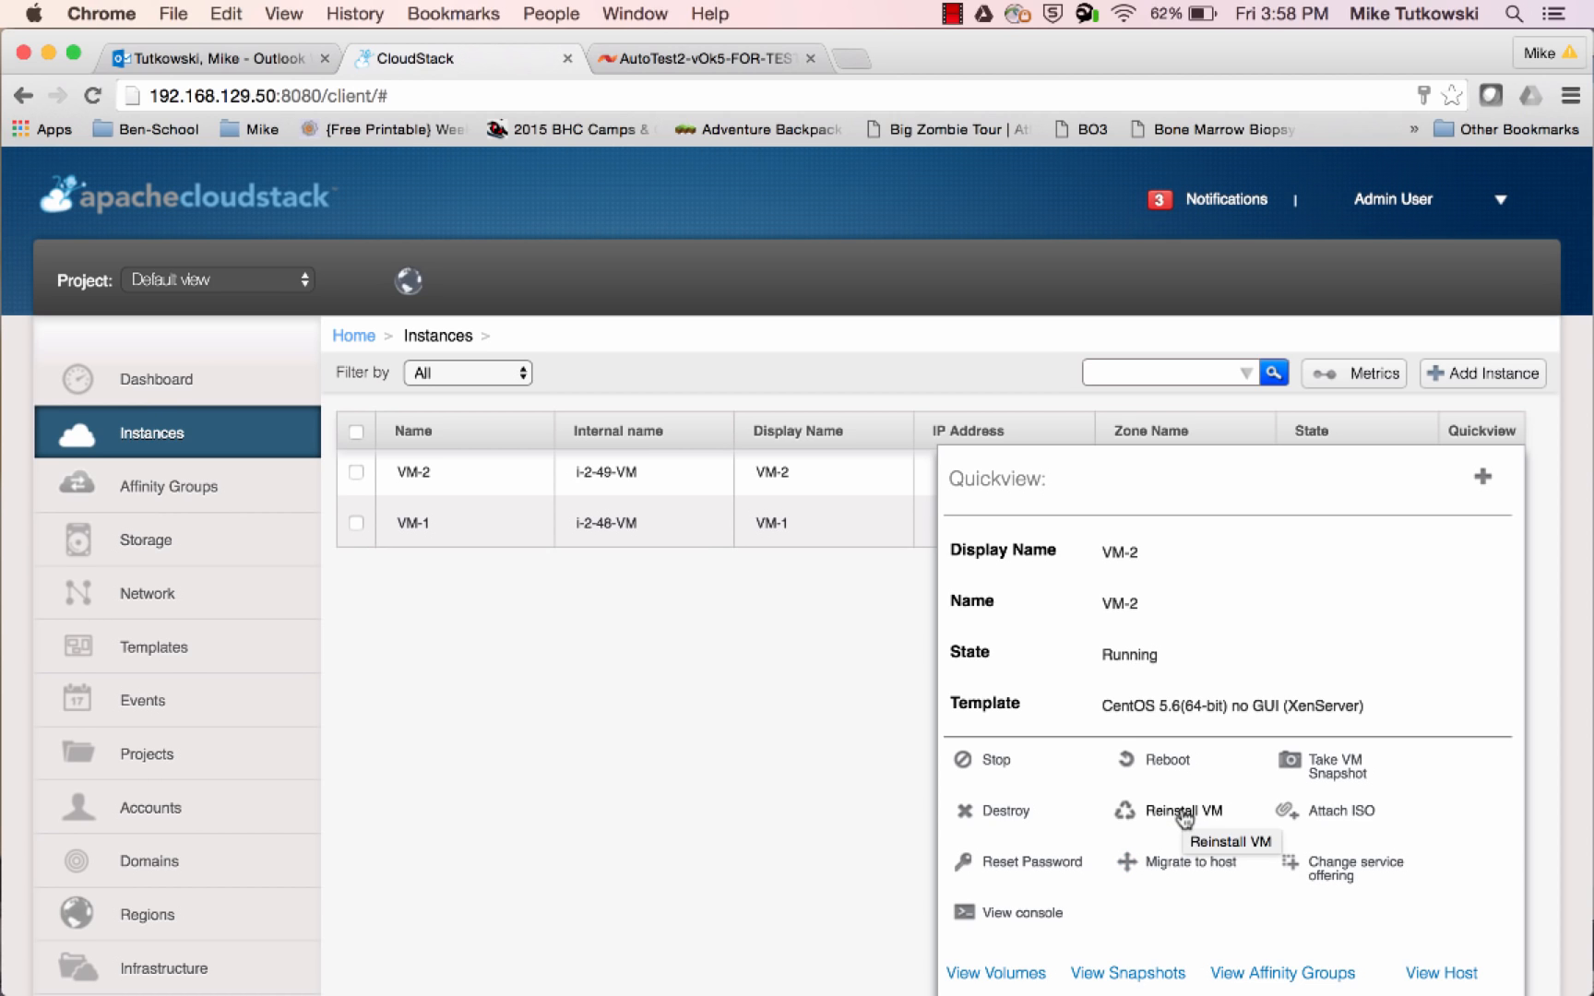
pyautogui.click(1170, 871)
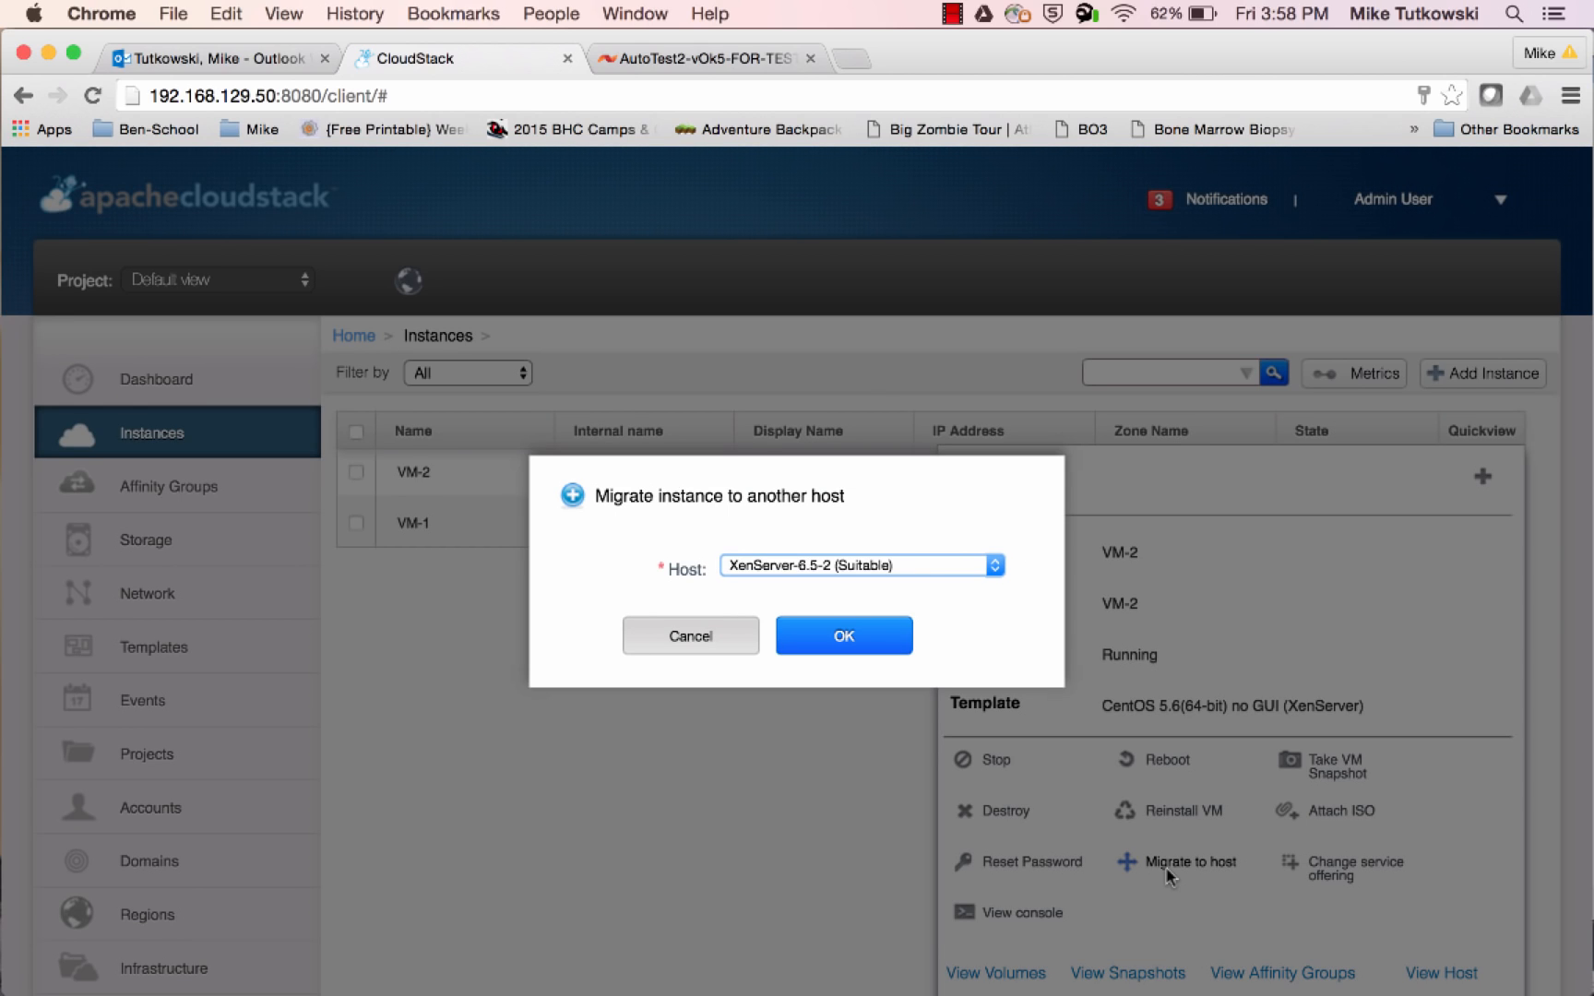
pyautogui.click(922, 562)
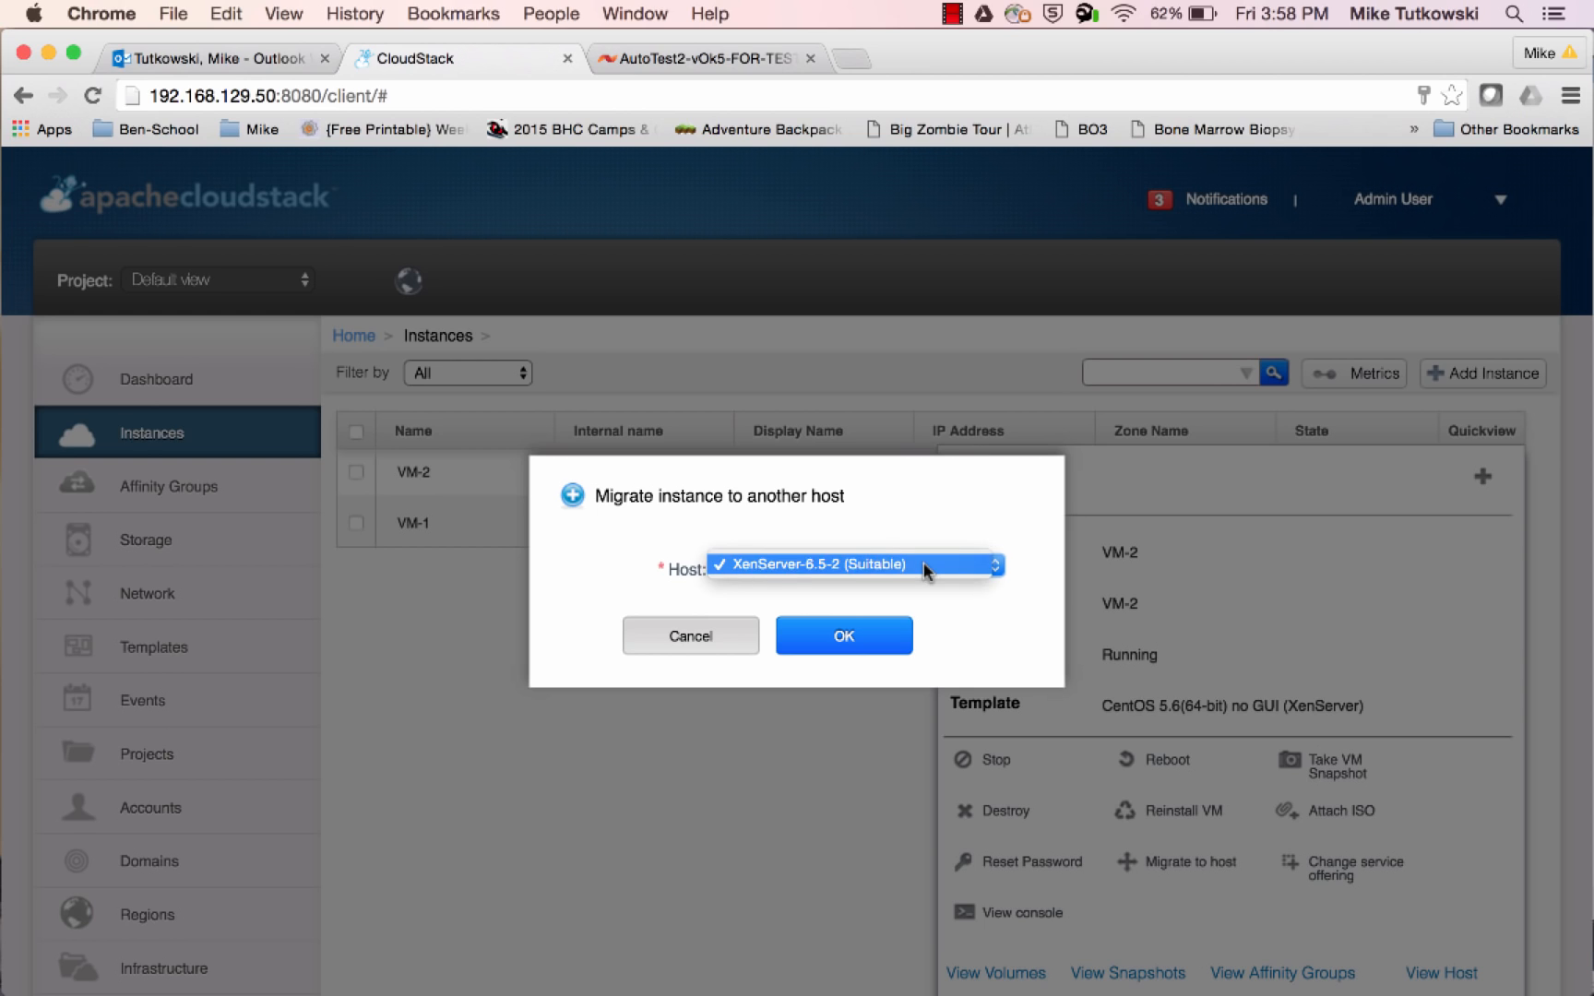
pyautogui.click(923, 562)
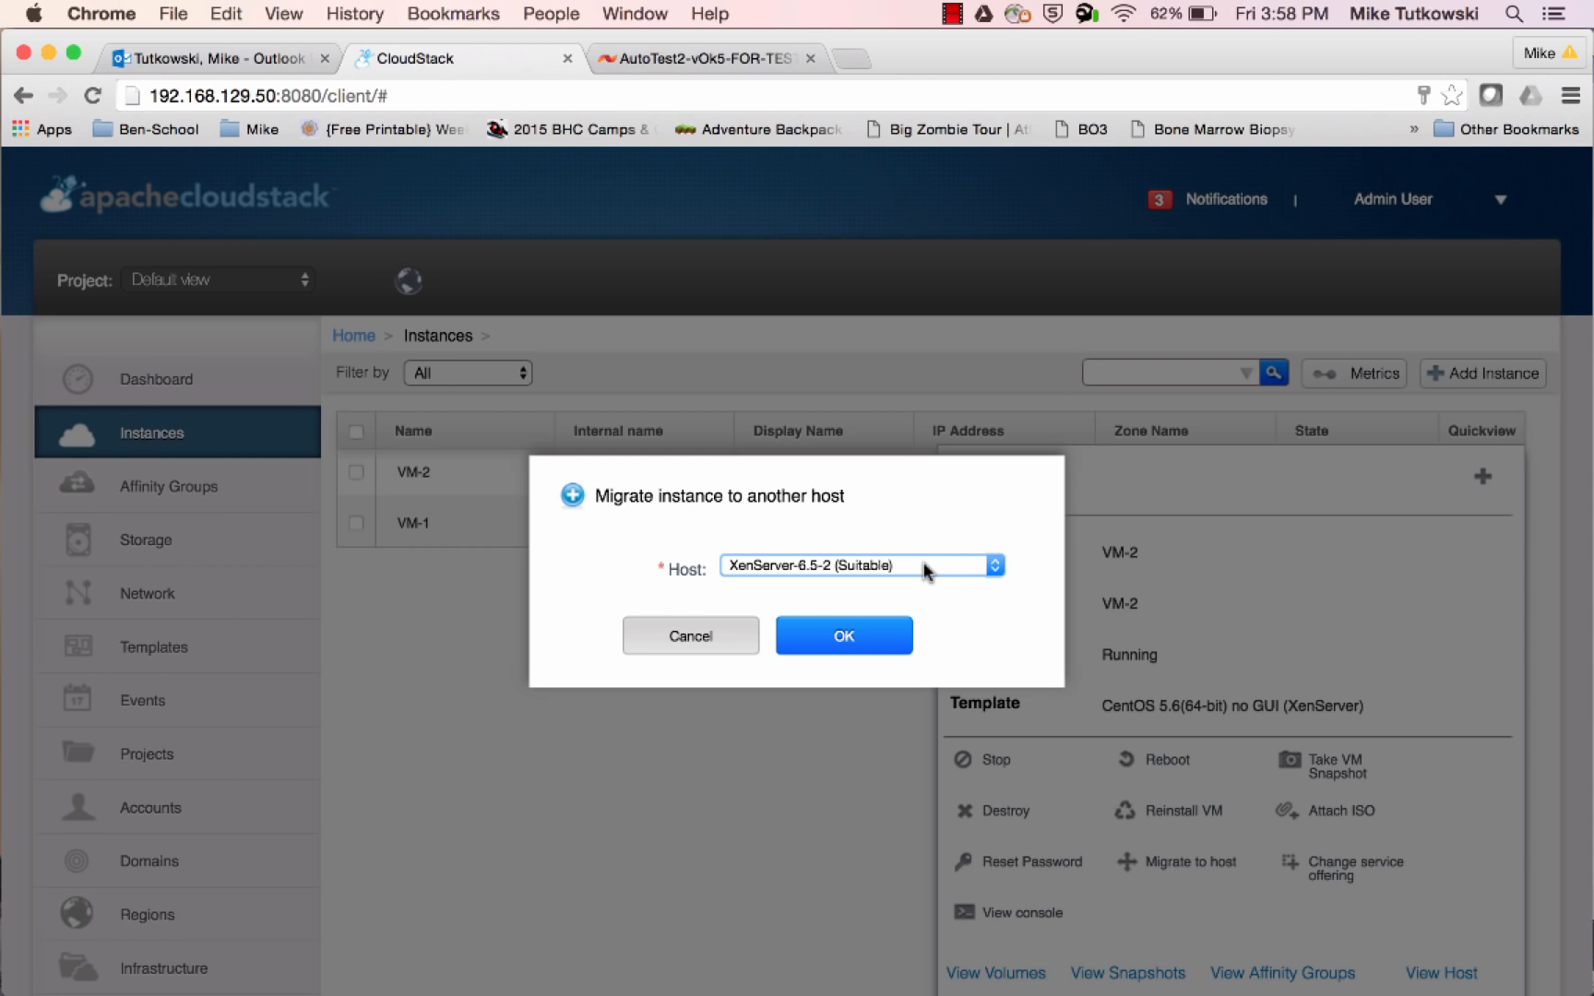
pyautogui.click(856, 648)
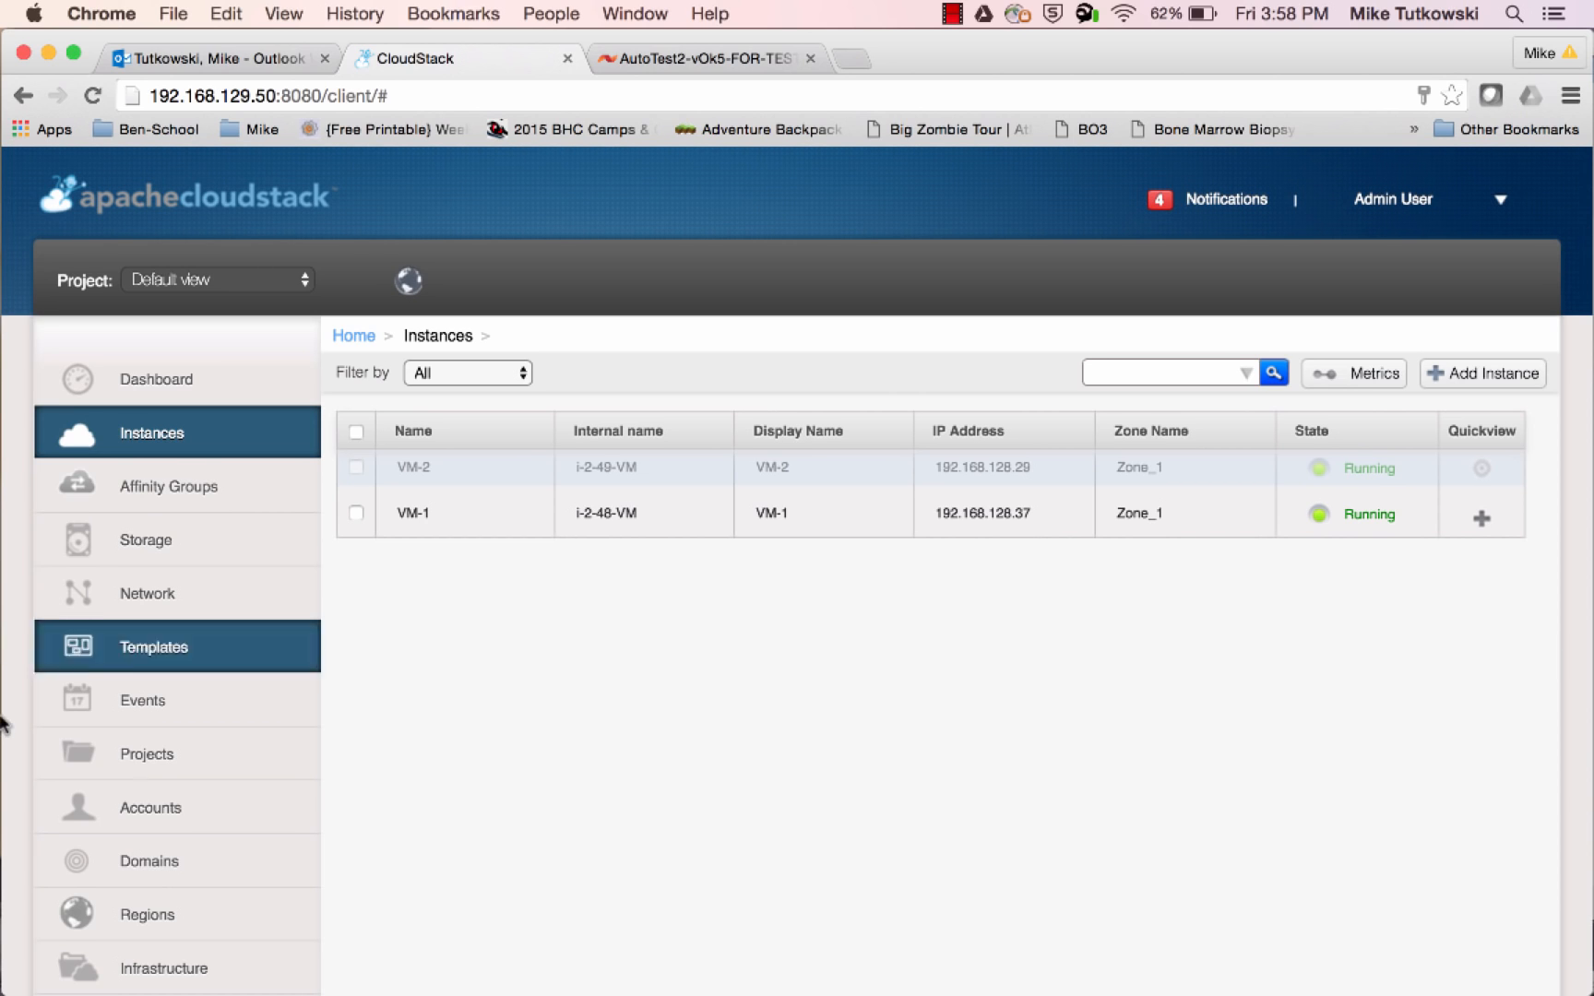
# Switch to XenCenter, open the console of i-2-49-VM, and log in as root with the account password
pyautogui.moveTo(29, 711)
pyautogui.click(37, 659)
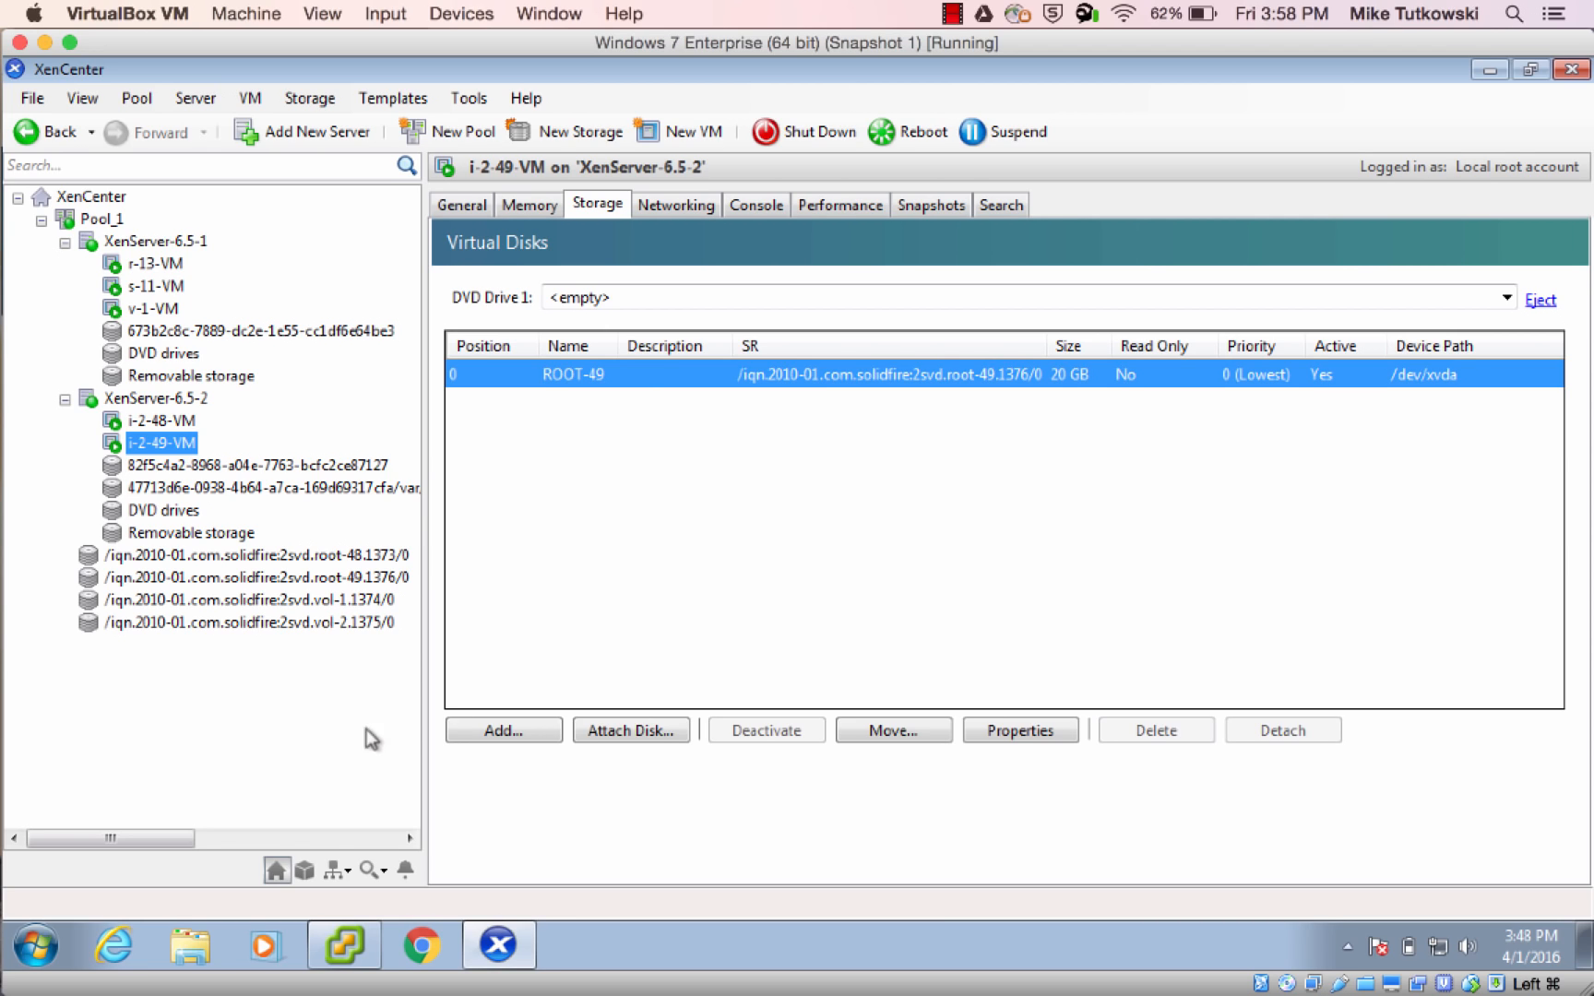
pyautogui.click(760, 205)
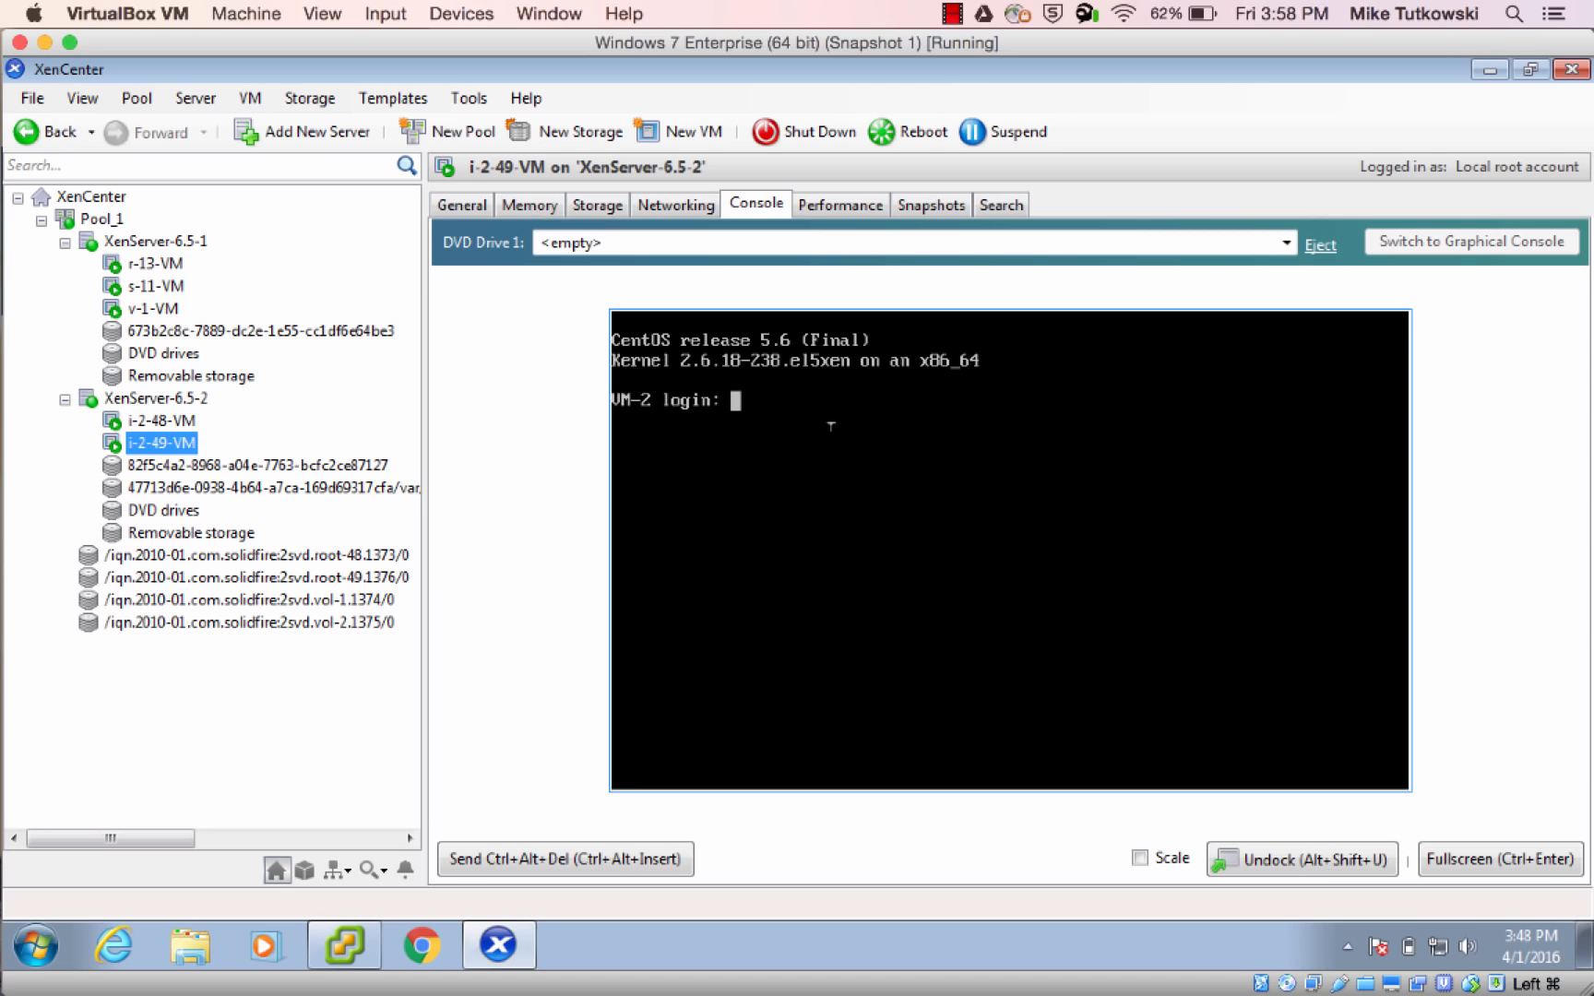
pyautogui.write('root')
pyautogui.press('Return')
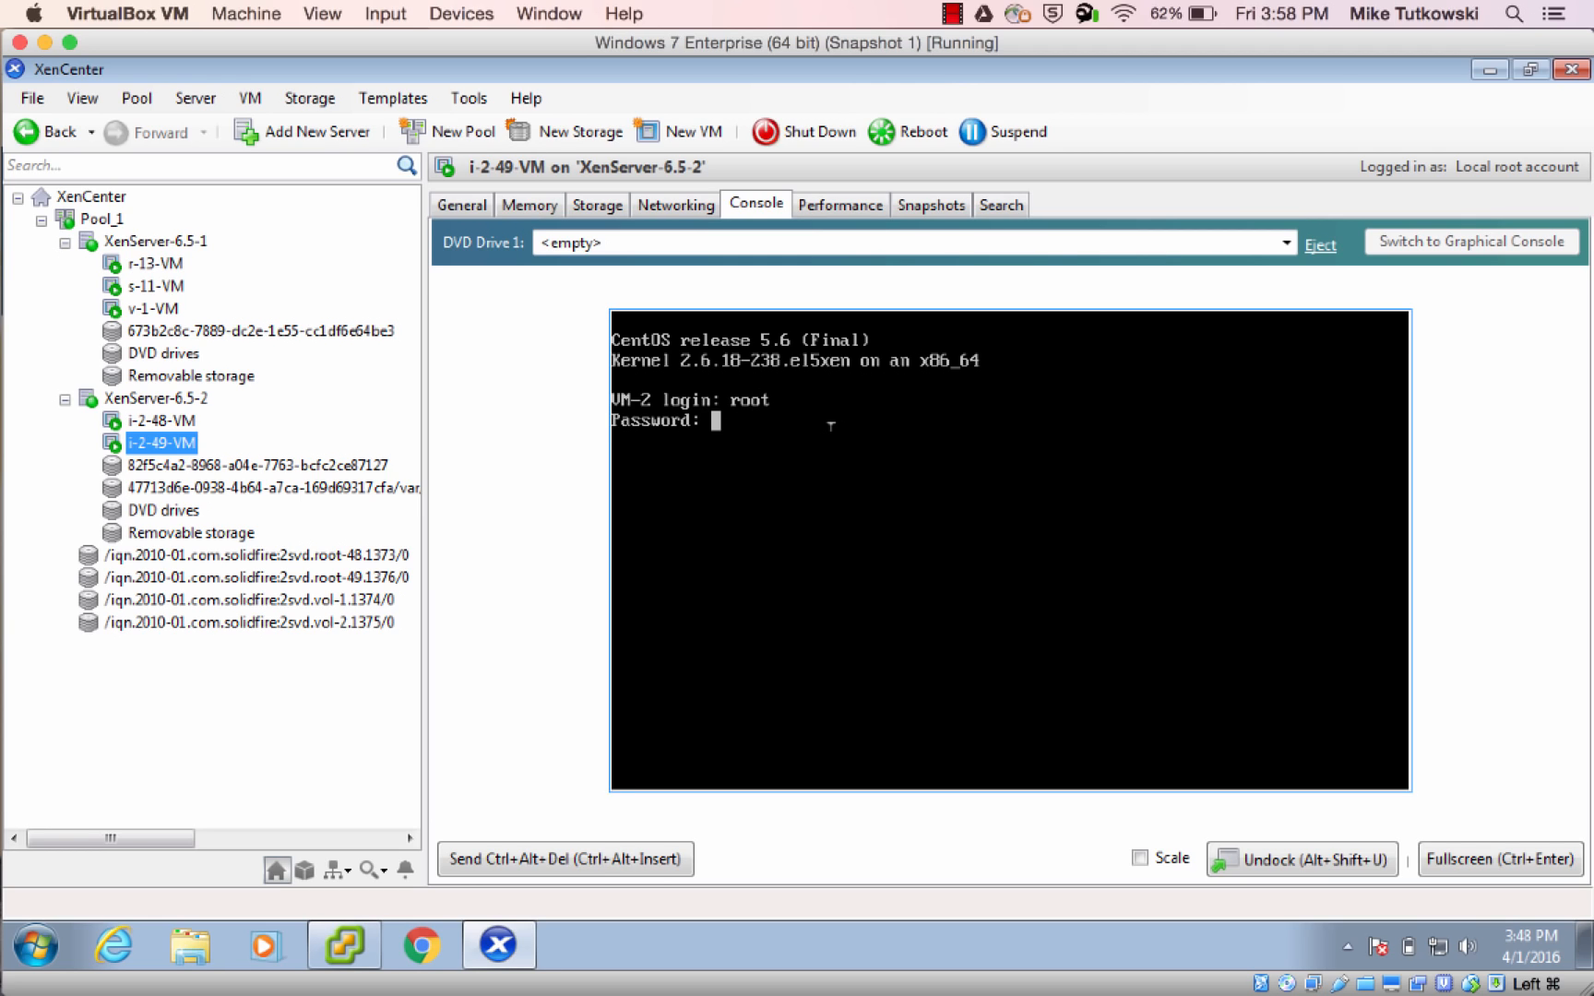
pyautogui.press('Return')
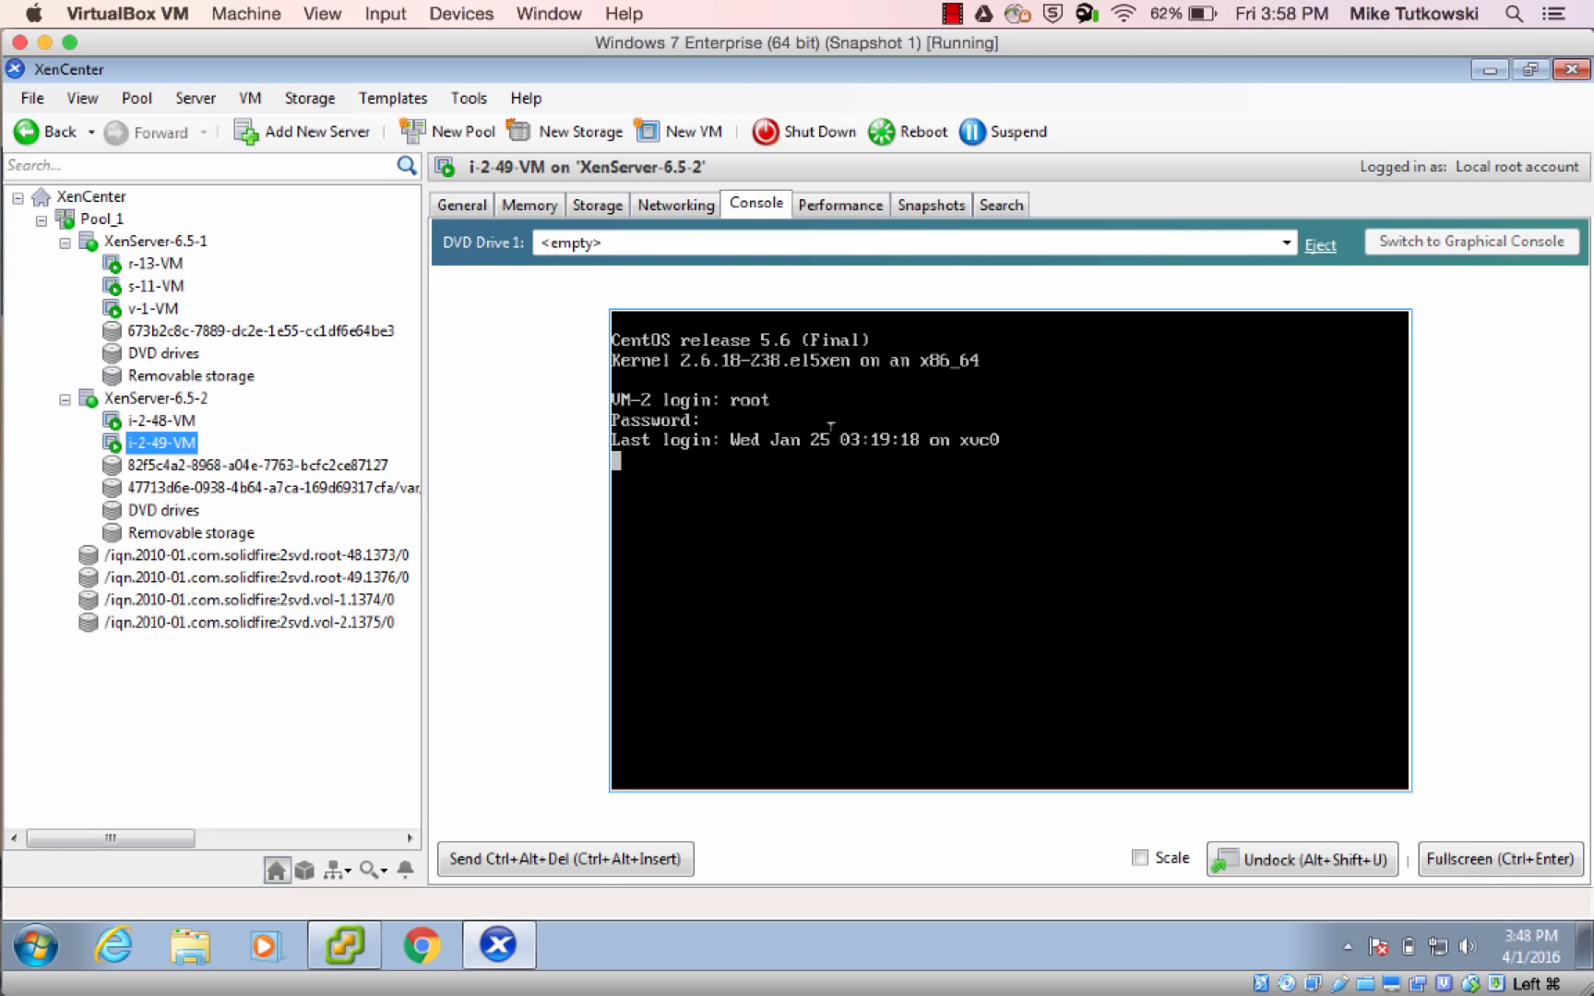
# Clear the VM-2 console and list its disks and partitions with fdisk -l
pyautogui.write('clear')
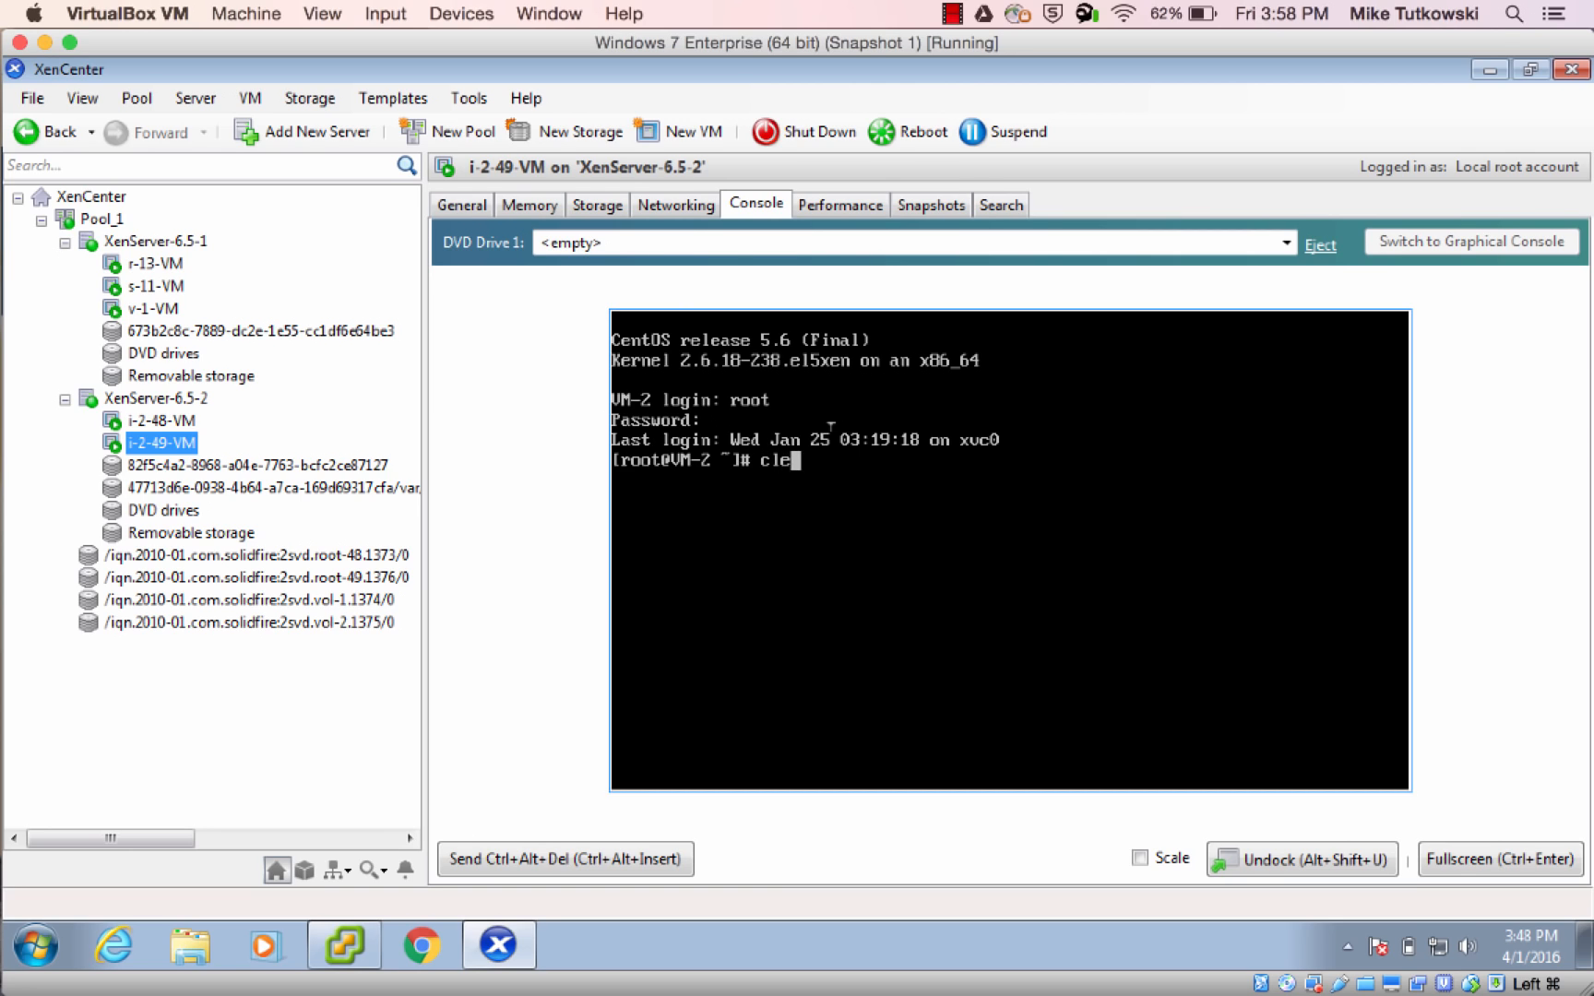
pyautogui.press('Return')
pyautogui.write('fdisk -l')
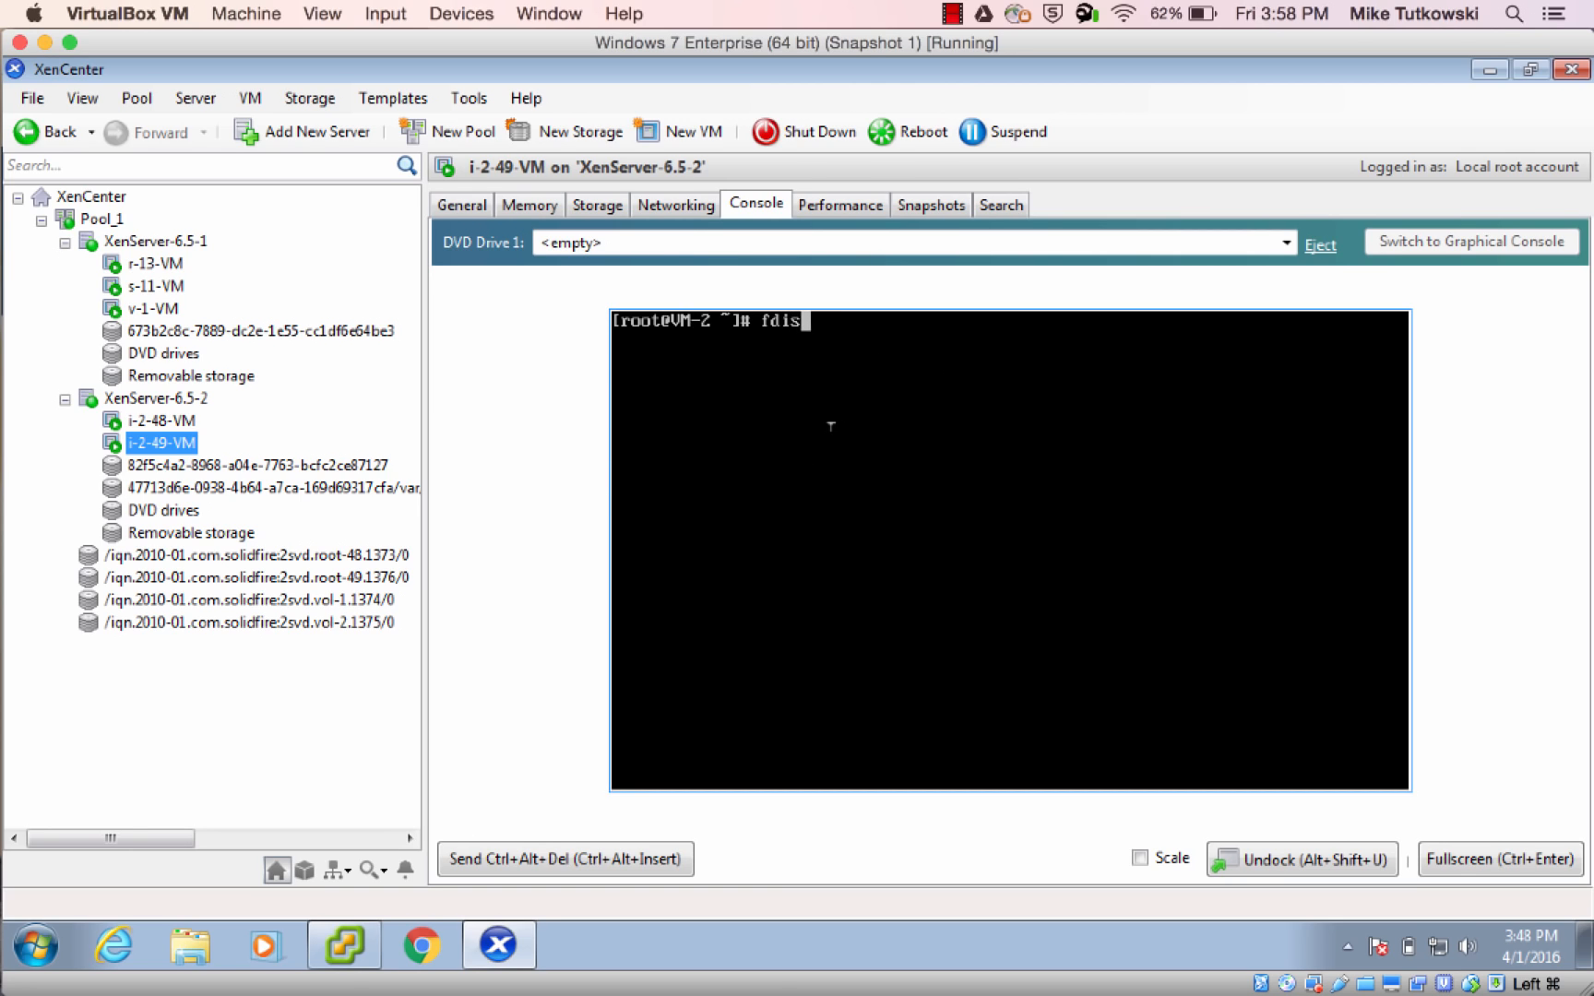
pyautogui.press('Return')
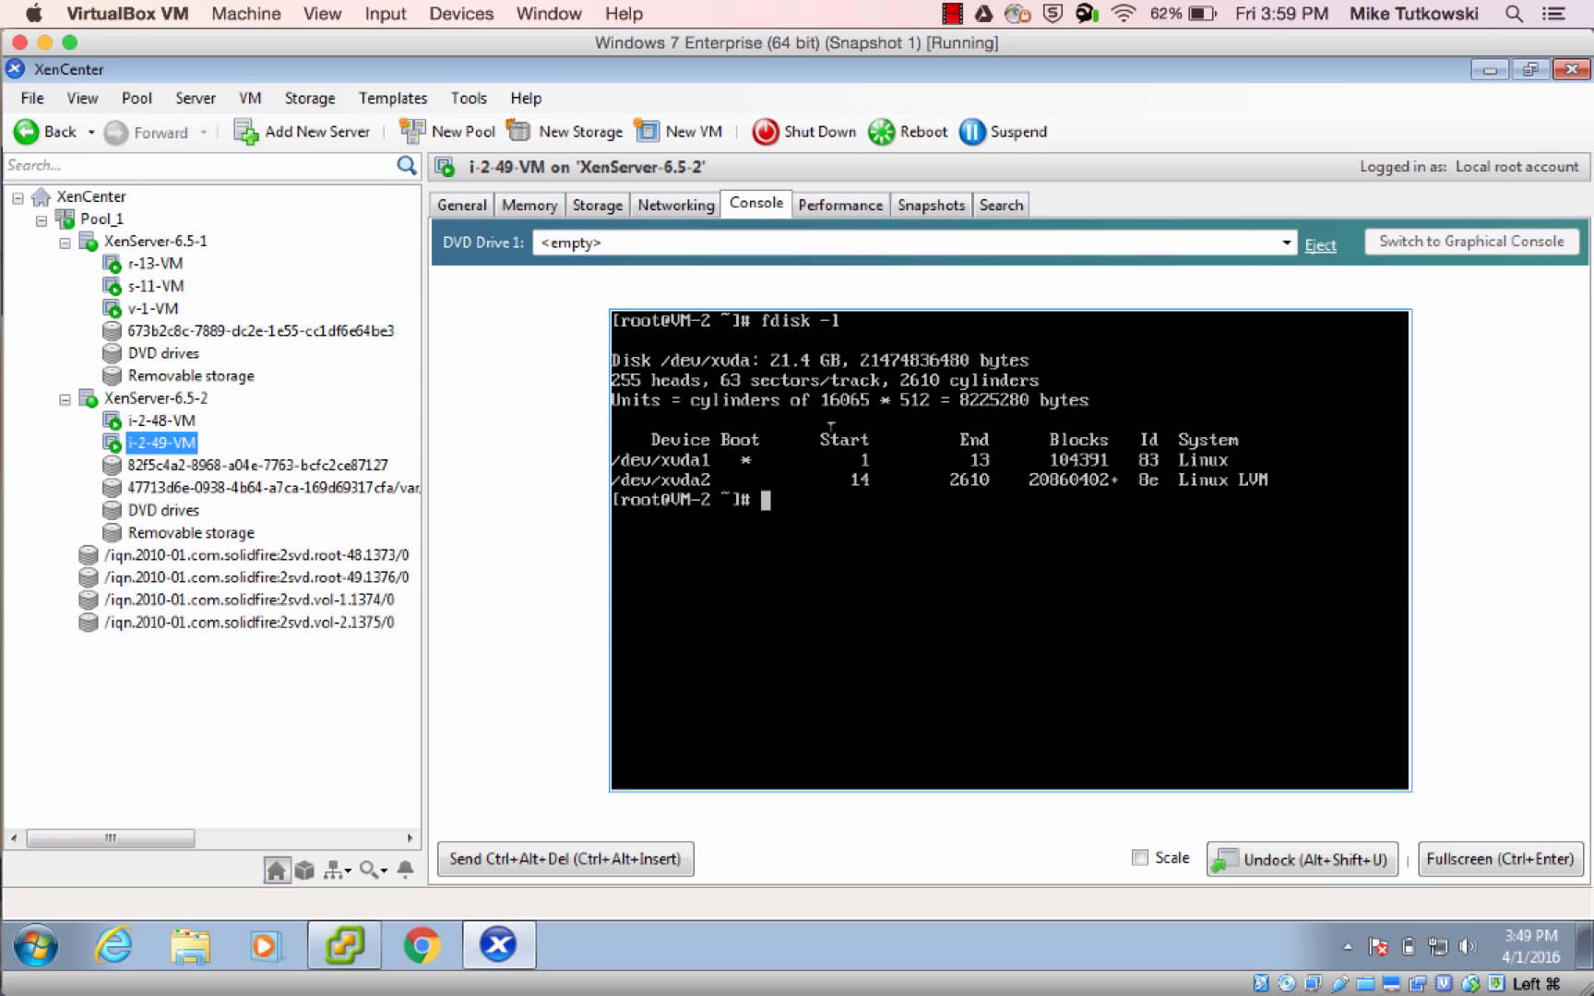
# Switch to CloudStack in Chrome, review the notifications from Add Primary Storage to Migrate instance to another host, and close the list
pyautogui.moveTo(3, 503)
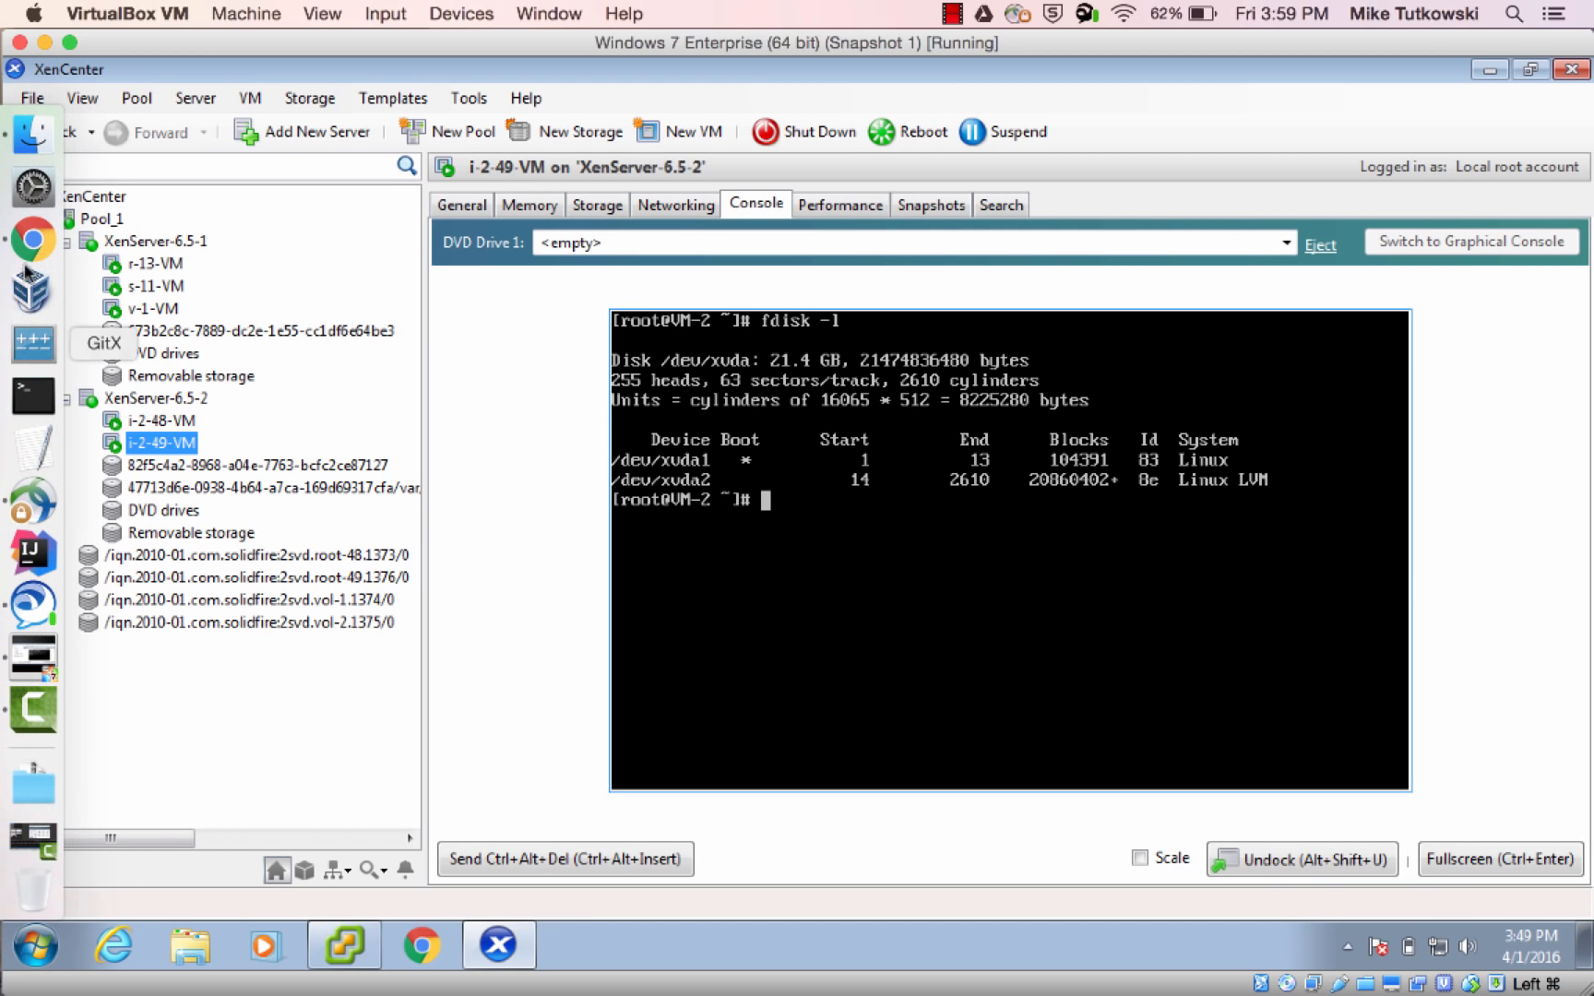
pyautogui.click(32, 251)
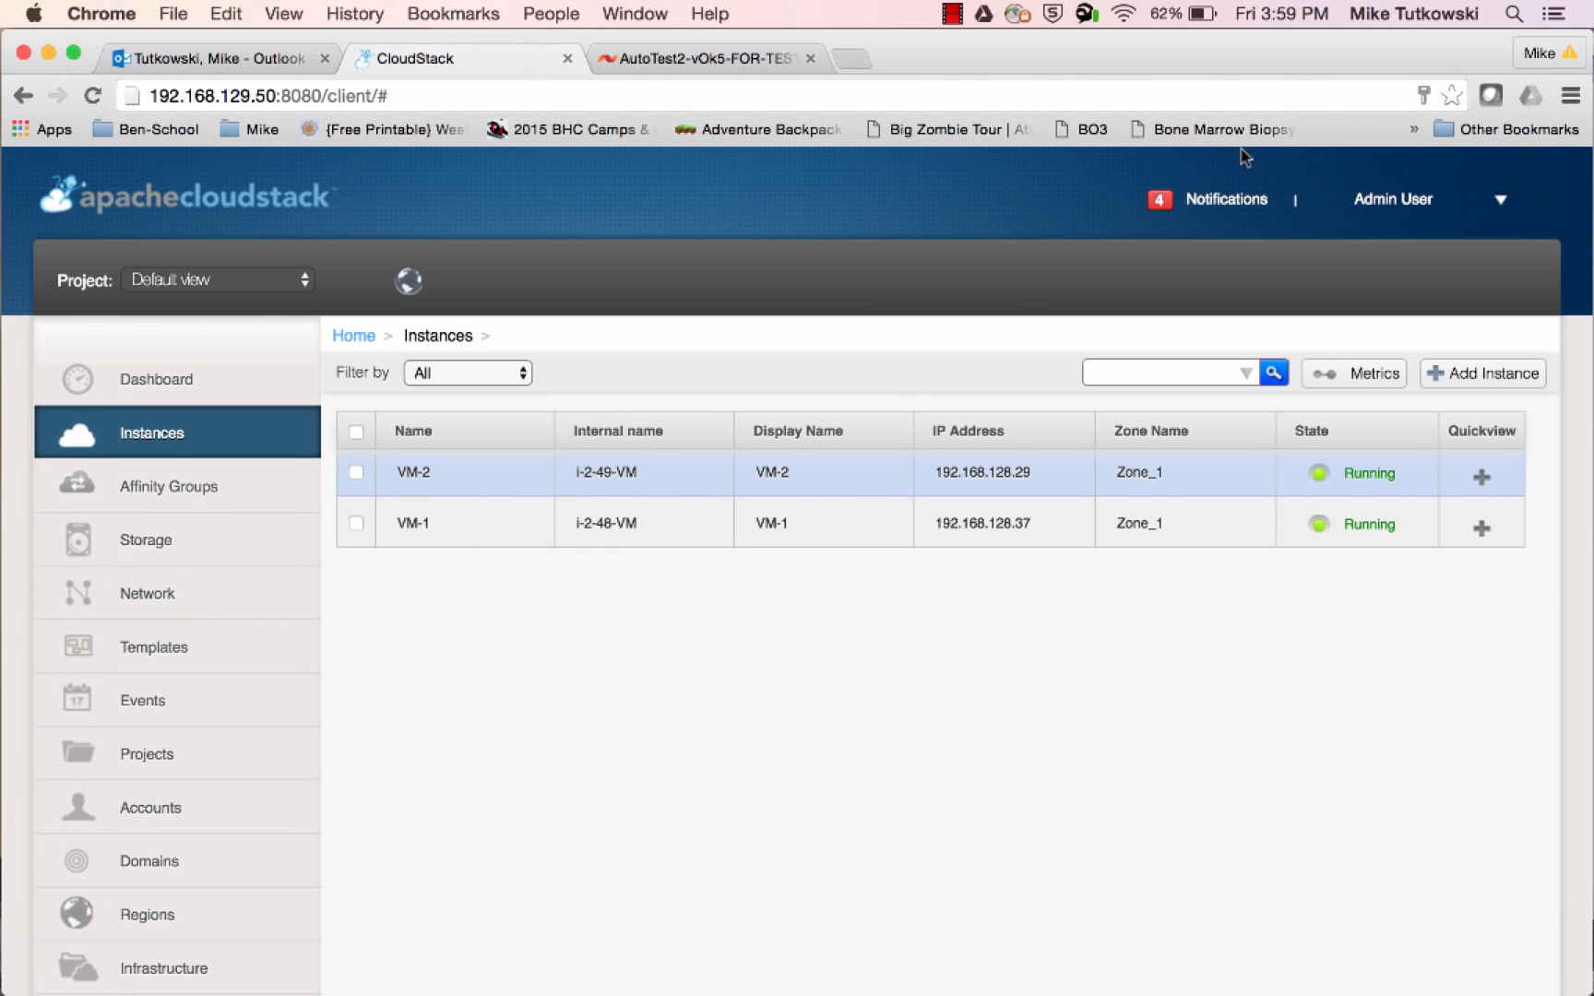
pyautogui.click(1252, 201)
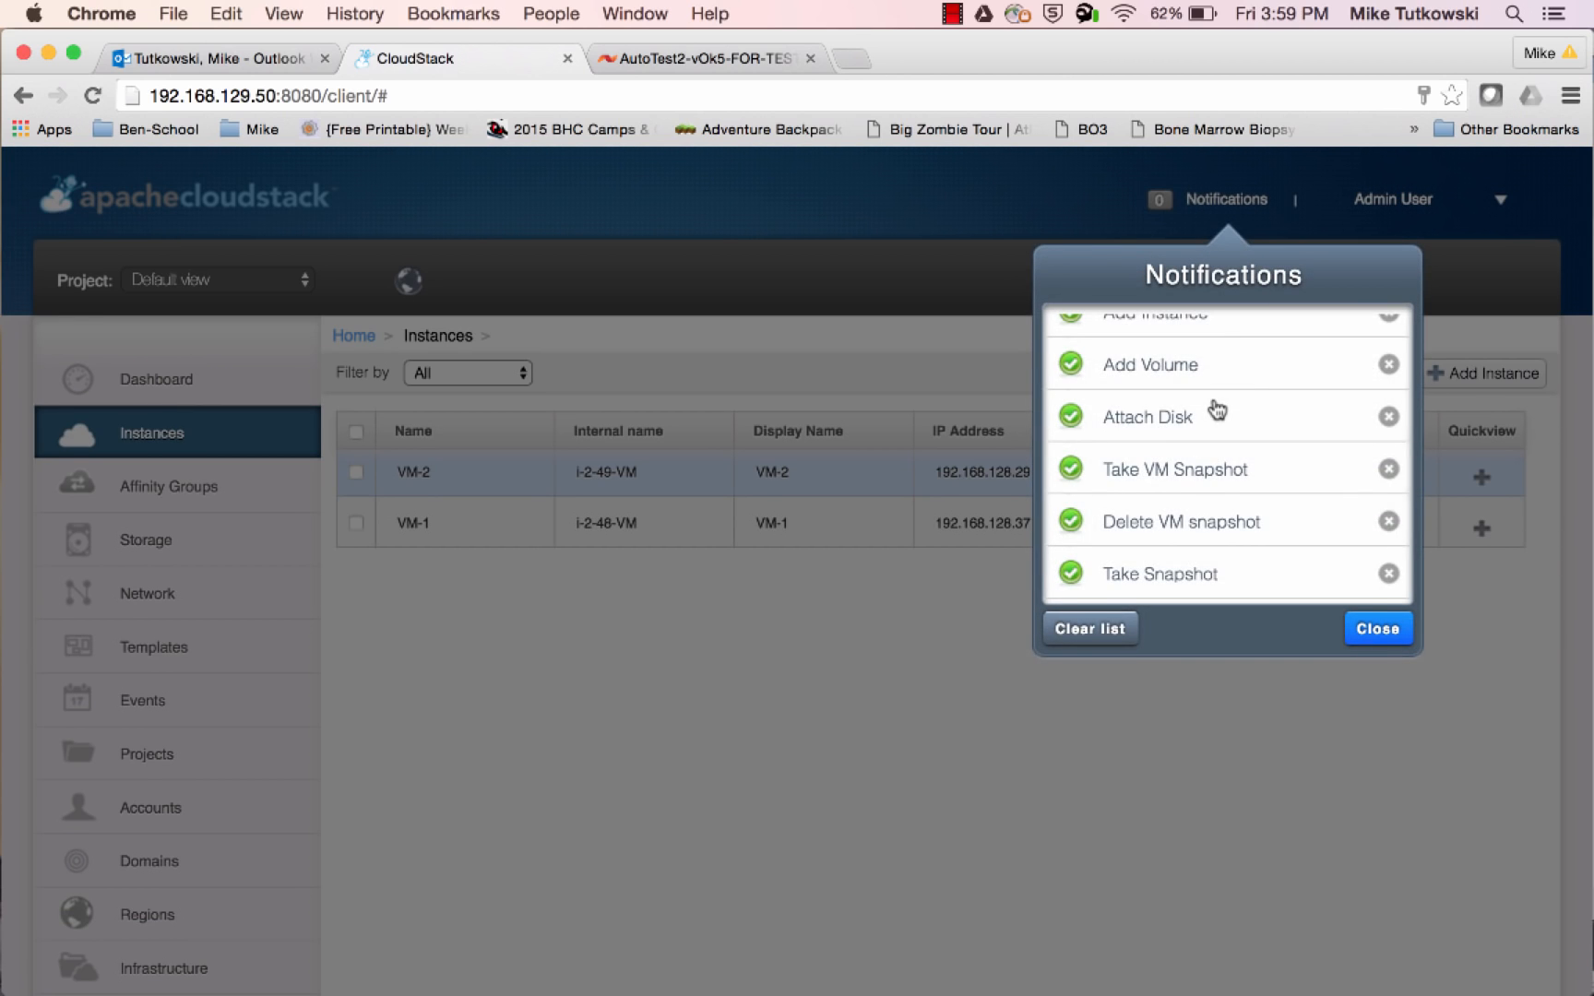
pyautogui.scroll(-2, 1218, 410)
pyautogui.scroll(-5, 1215, 409)
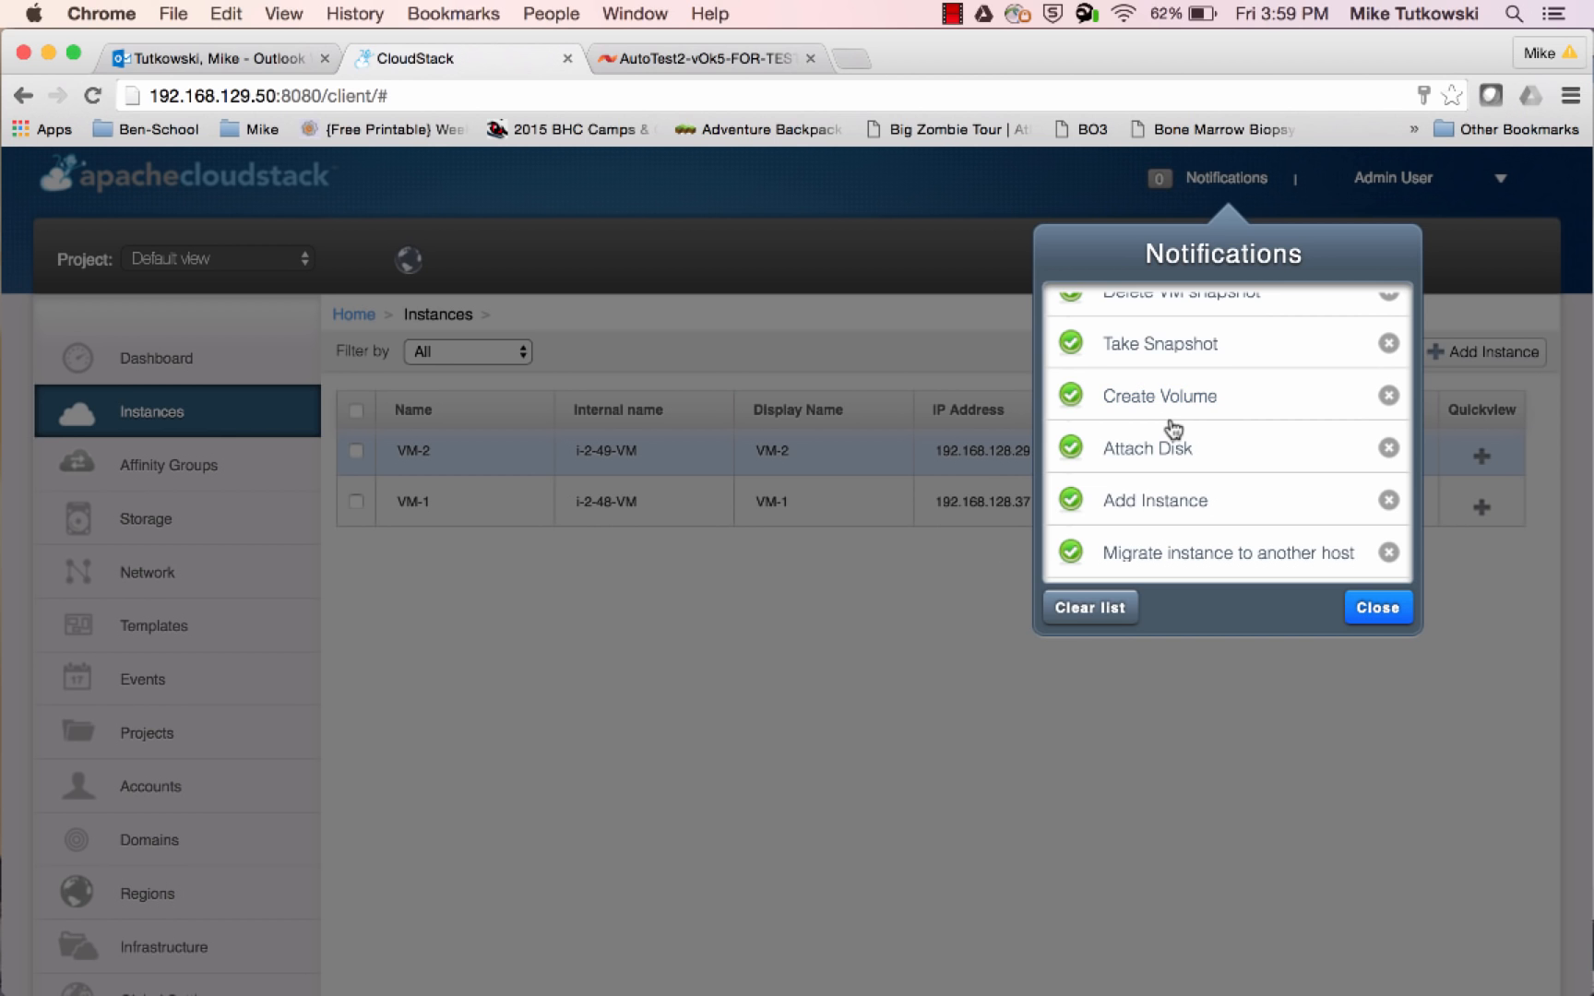
pyautogui.scroll(8, 1173, 429)
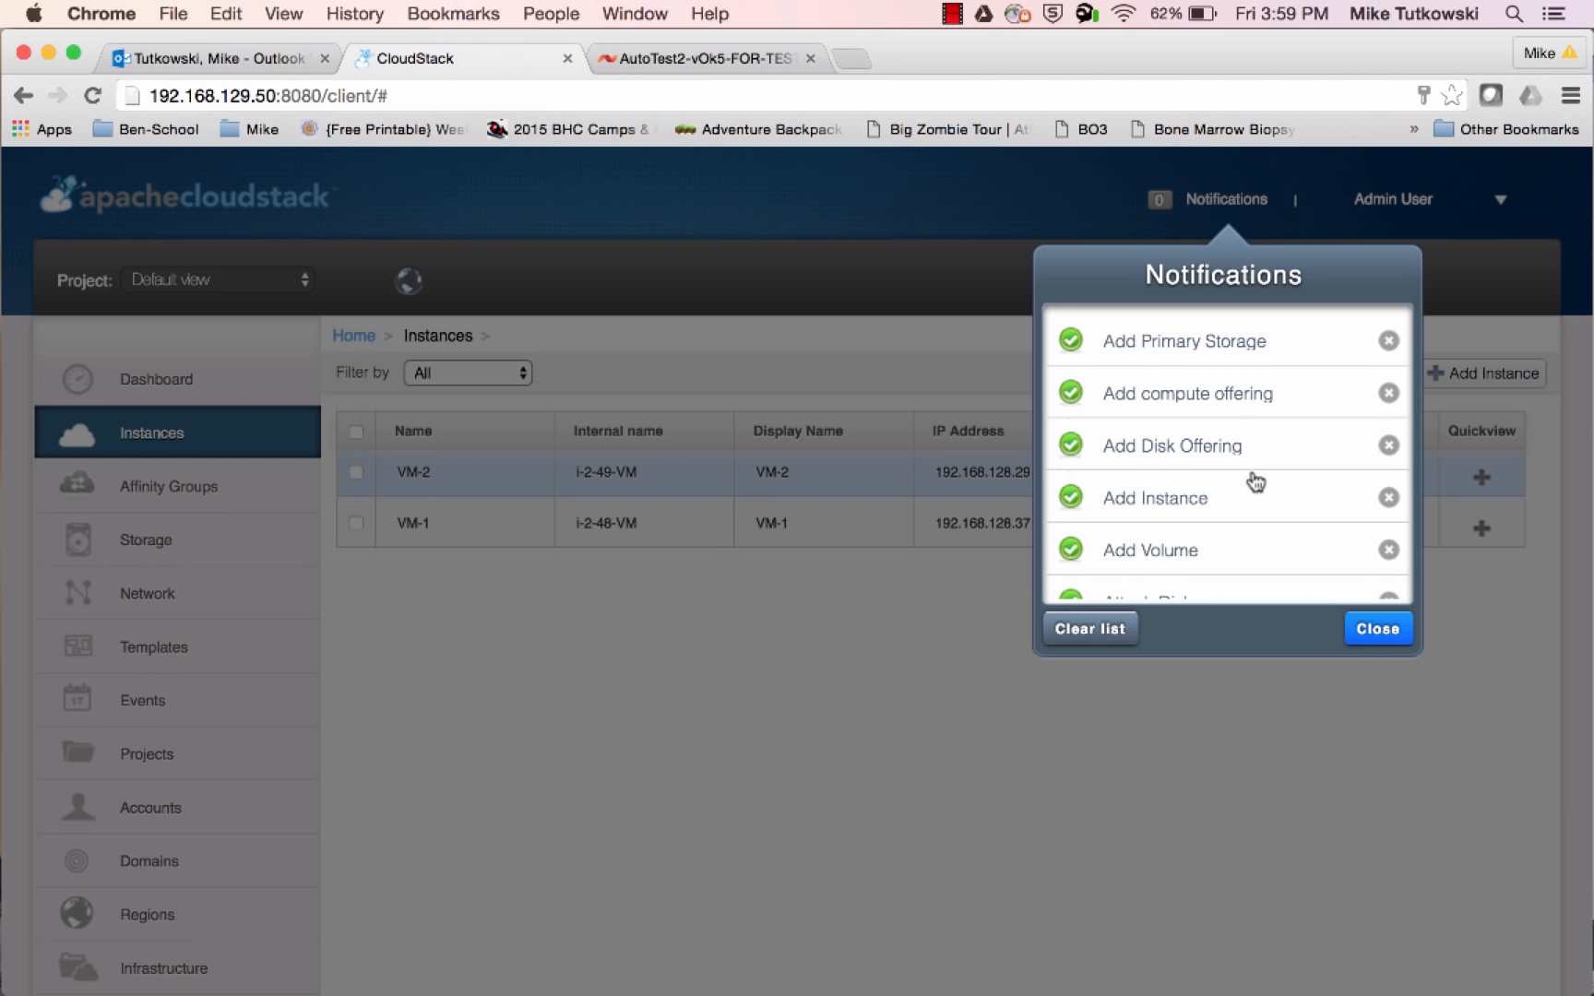
pyautogui.scroll(-1, 1252, 477)
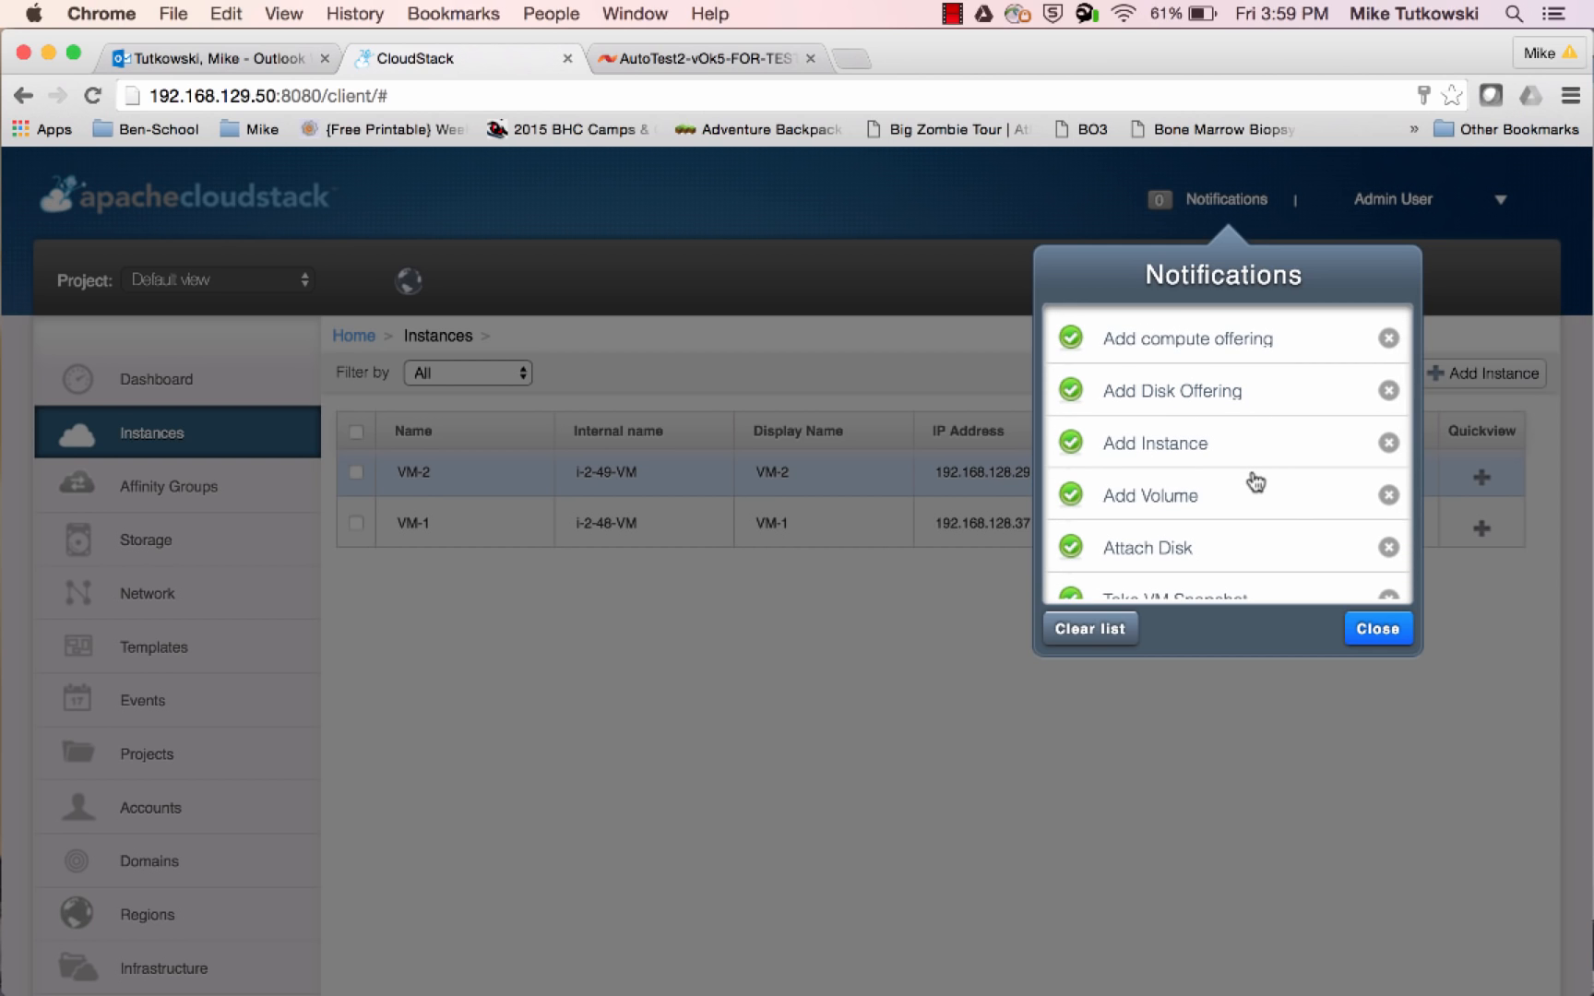
pyautogui.scroll(-1, 1256, 481)
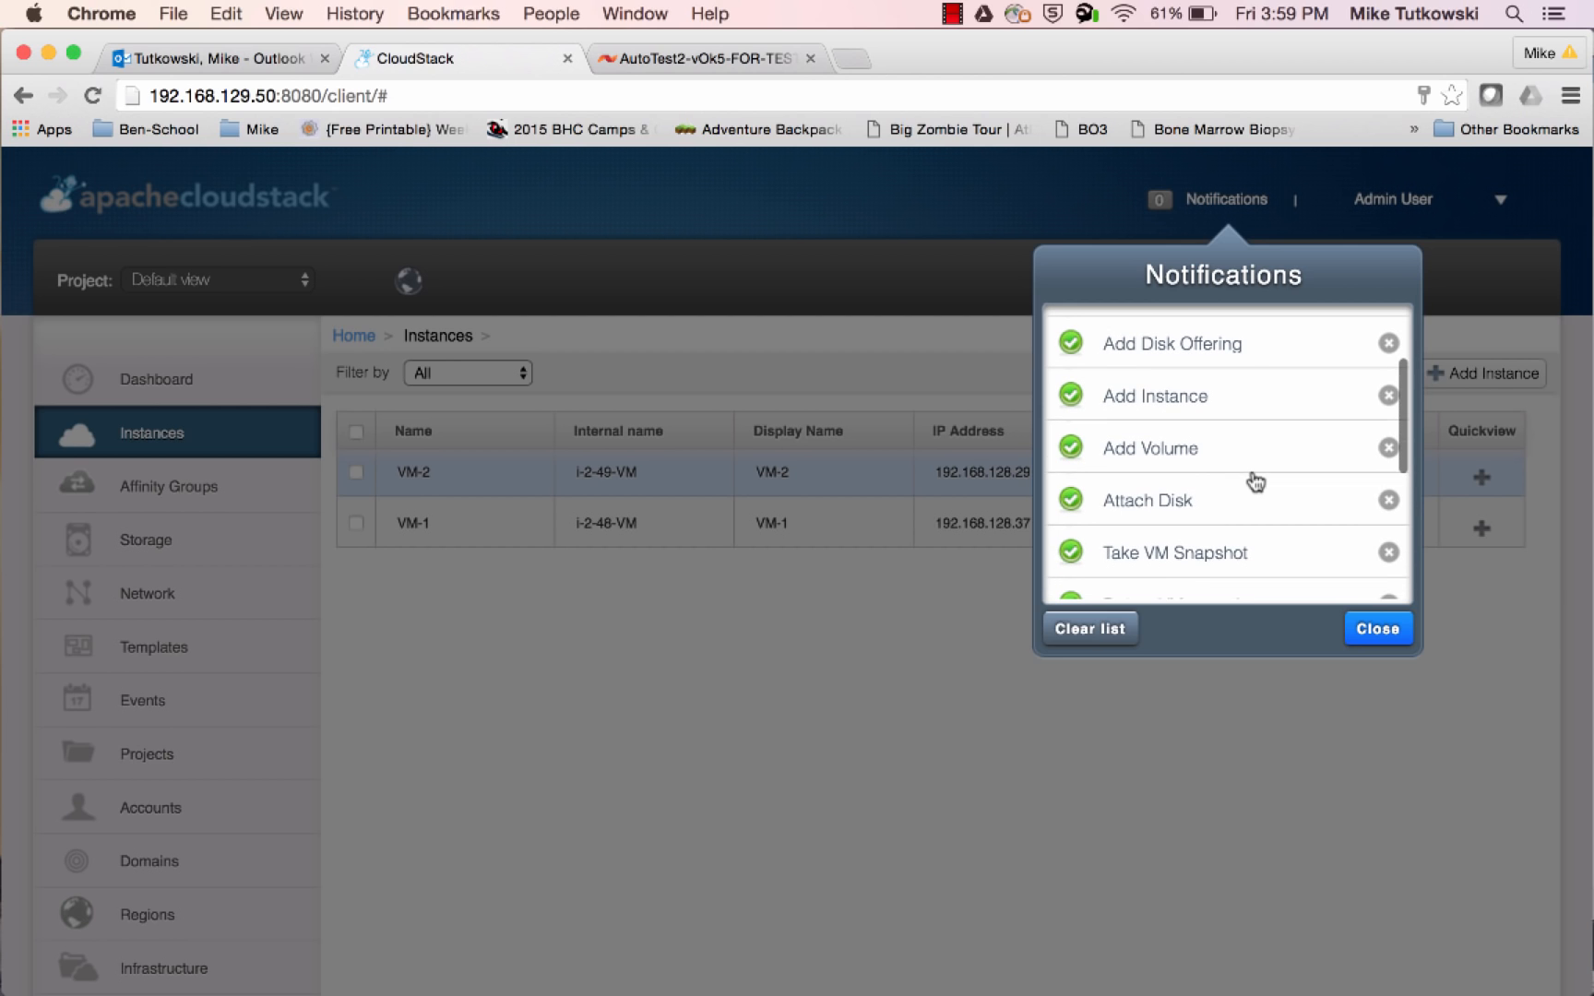
pyautogui.scroll(-1, 1258, 471)
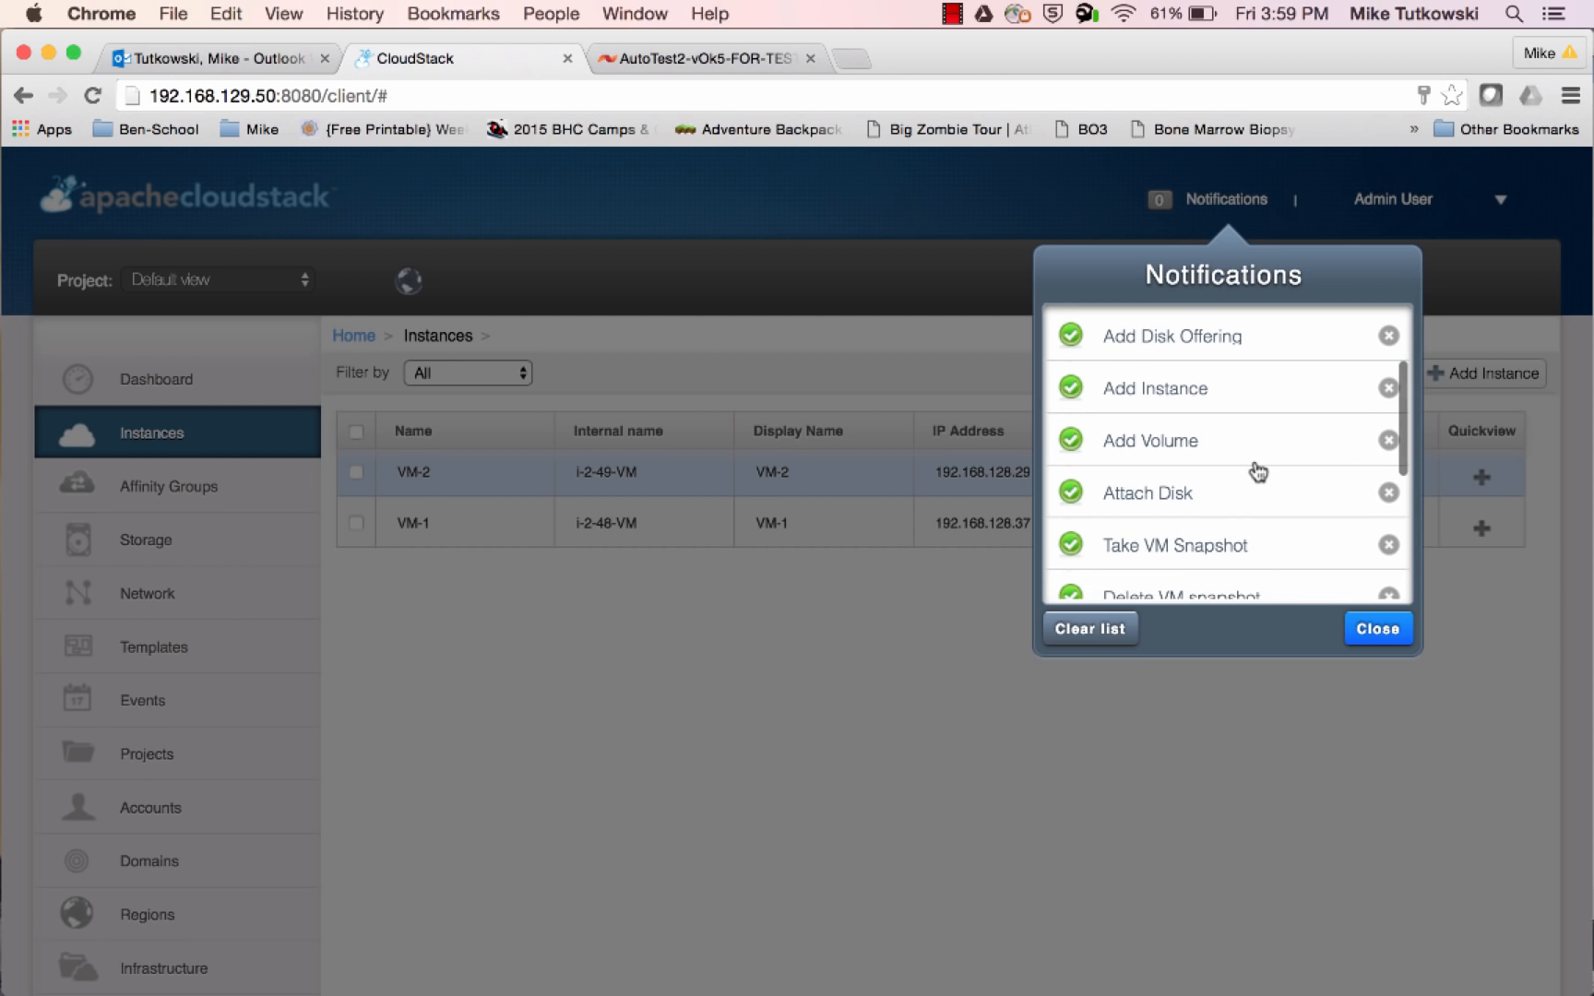
pyautogui.scroll(-2, 1258, 472)
pyautogui.scroll(-2, 1258, 470)
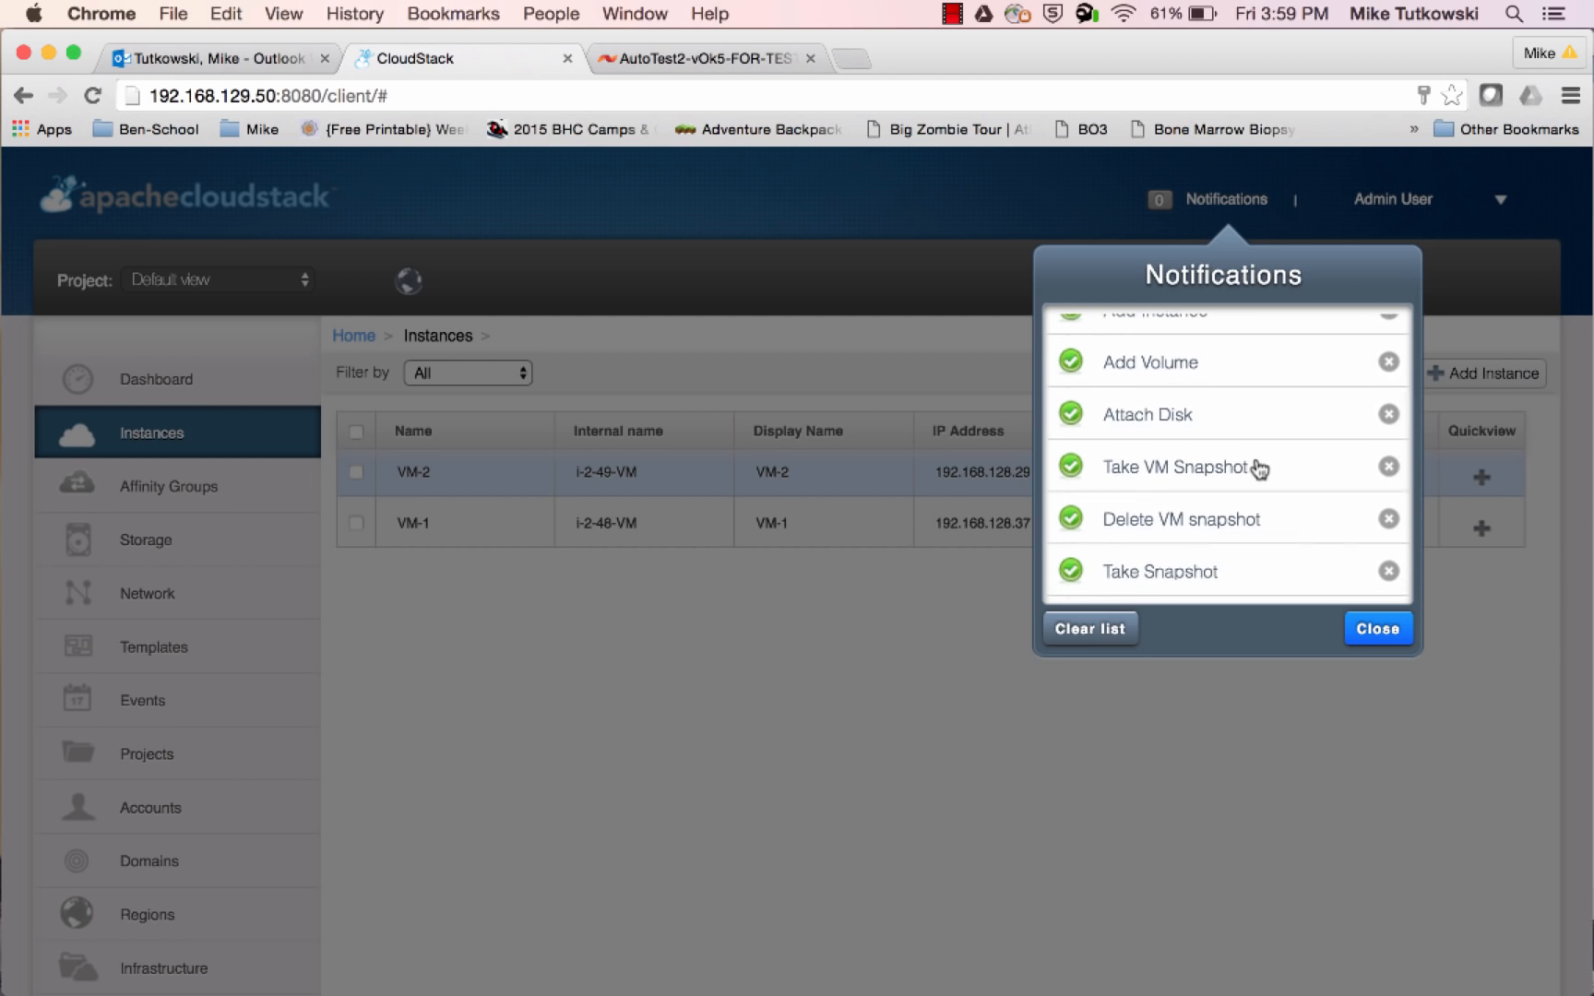
pyautogui.scroll(-1, 1259, 470)
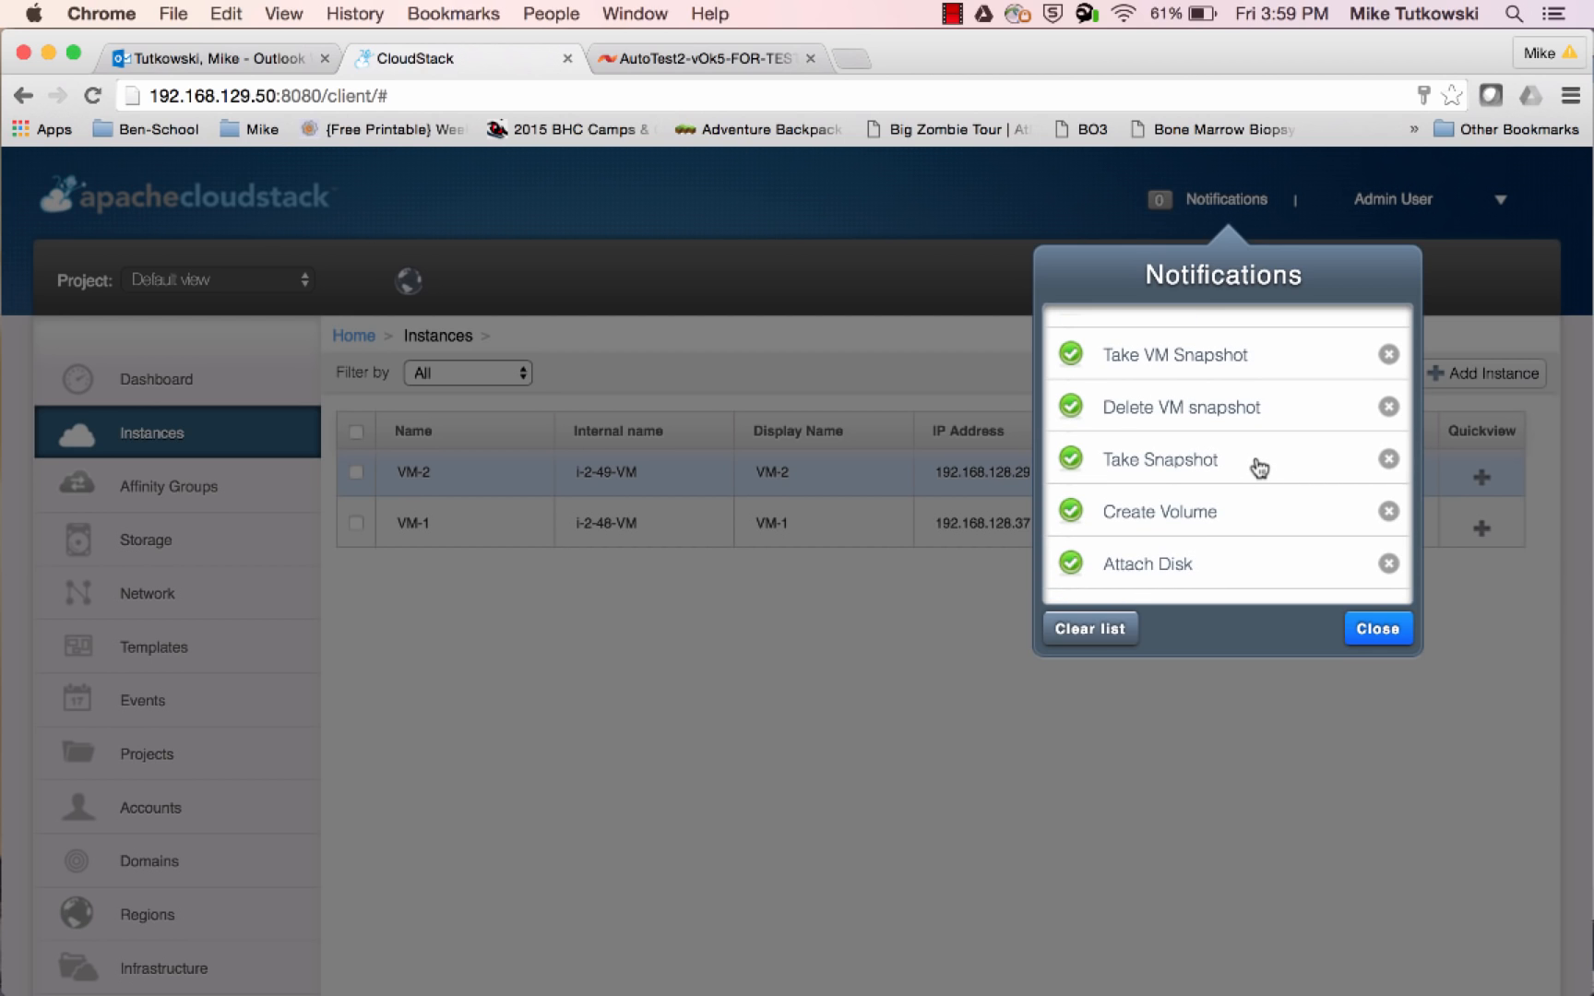
pyautogui.scroll(-1, 1258, 470)
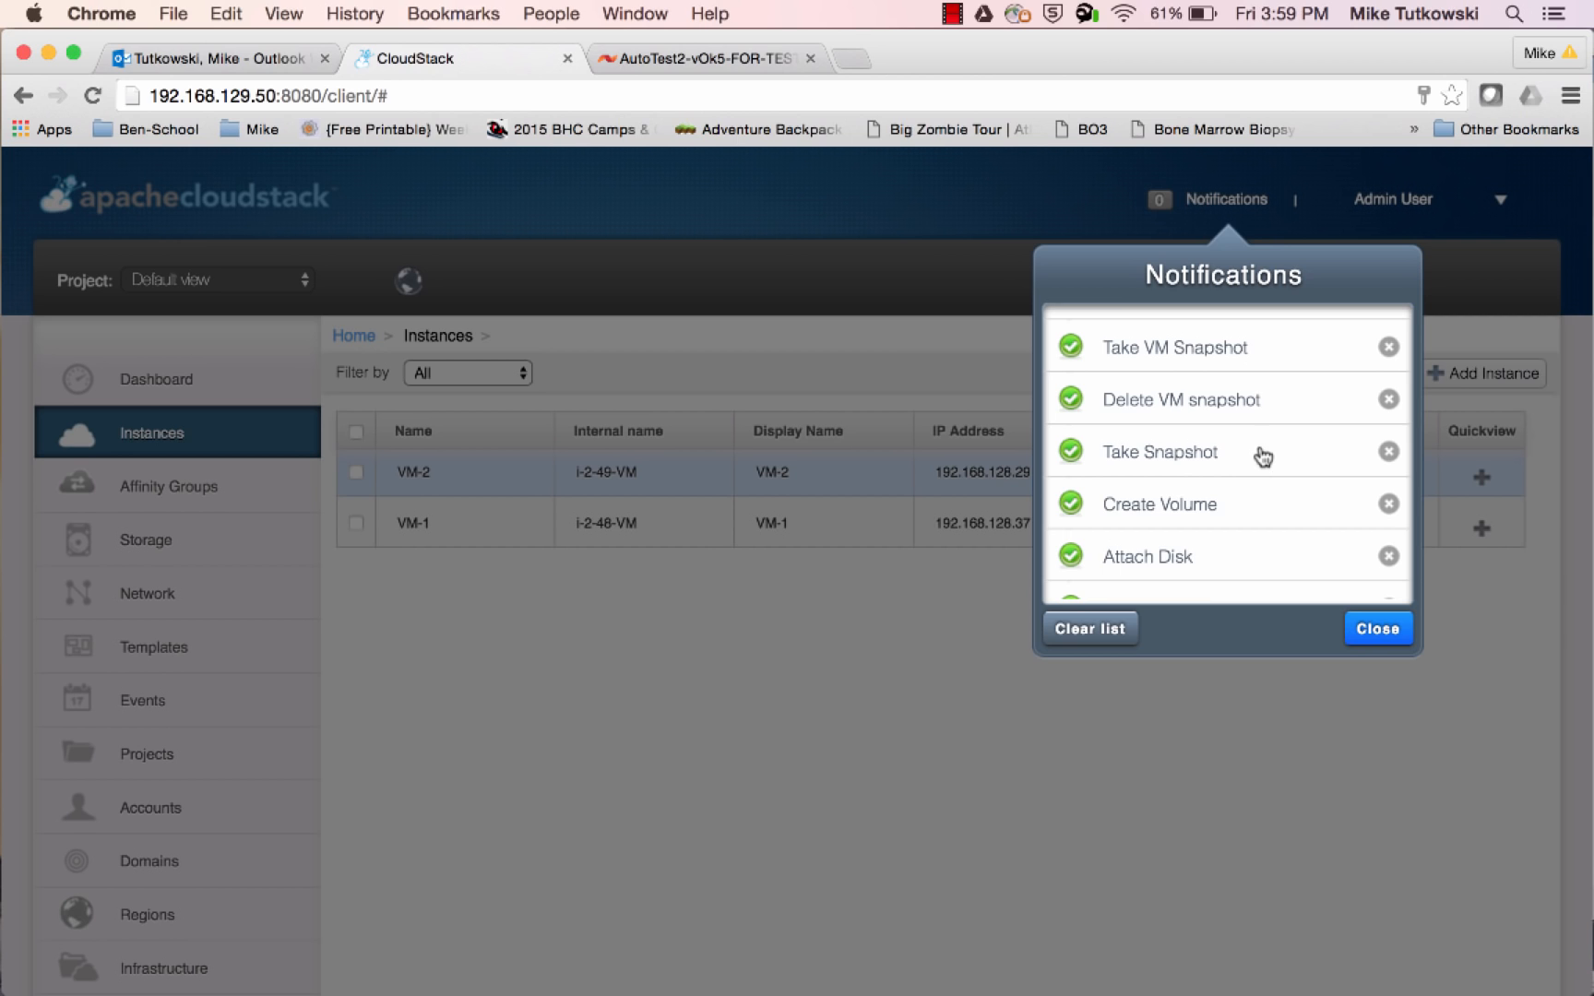
pyautogui.scroll(-1, 1260, 461)
pyautogui.scroll(-3, 1262, 458)
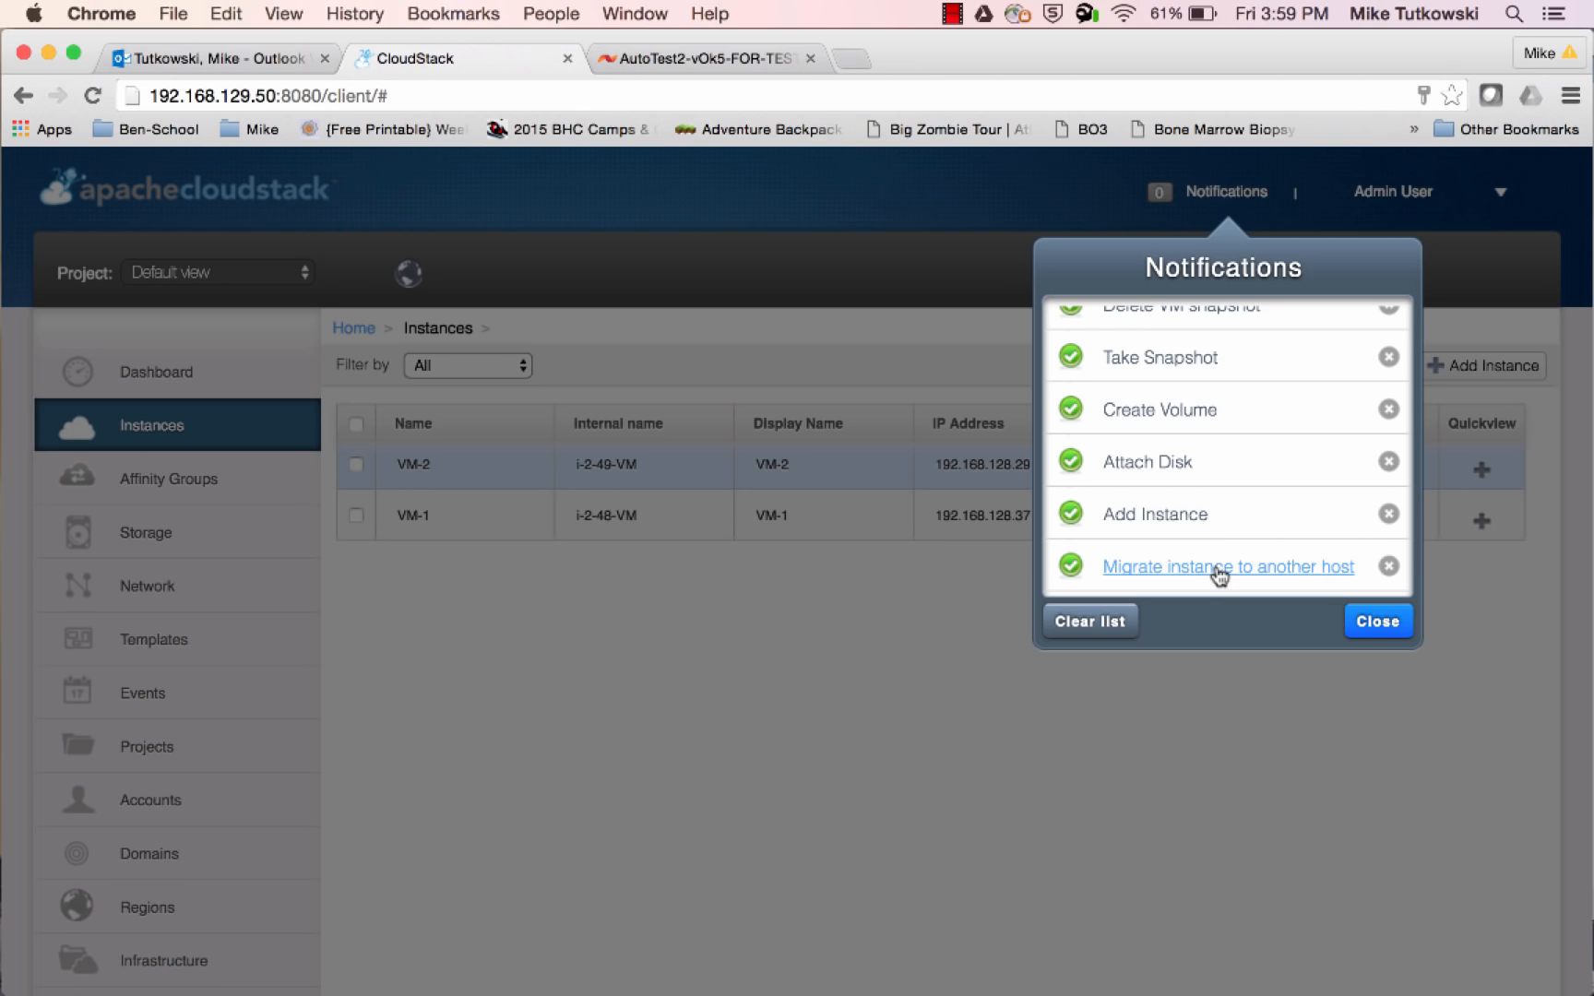
pyautogui.click(1220, 693)
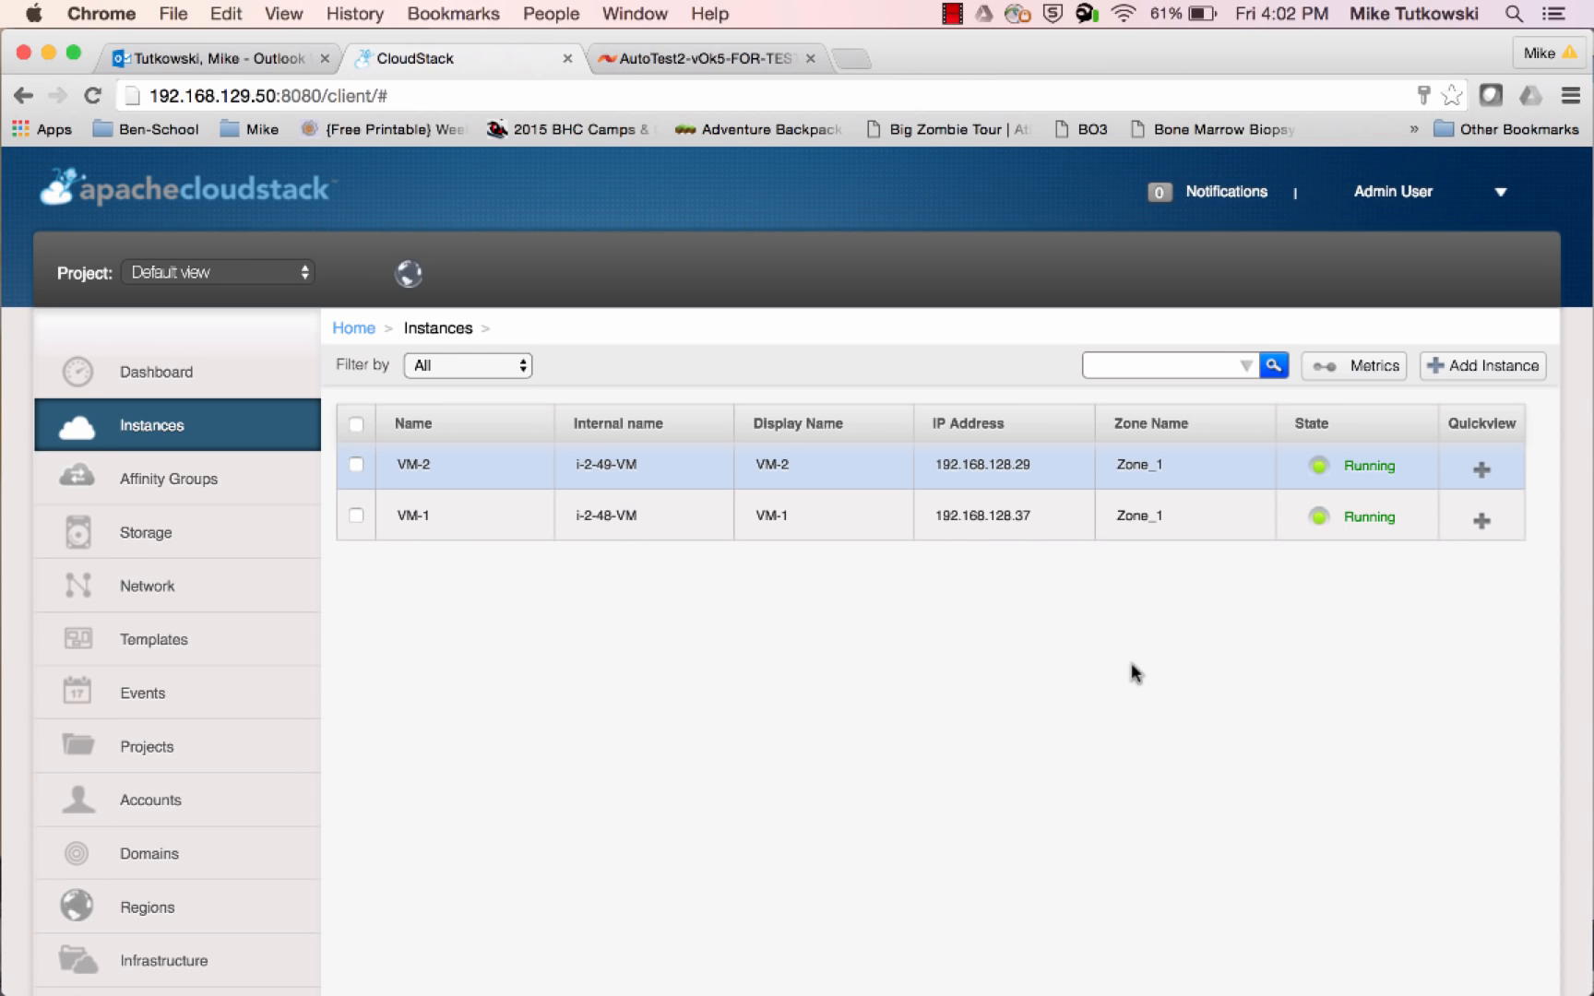
# Open the details of storage volume Vol-1 and review its disk offering and properties
pyautogui.click(208, 554)
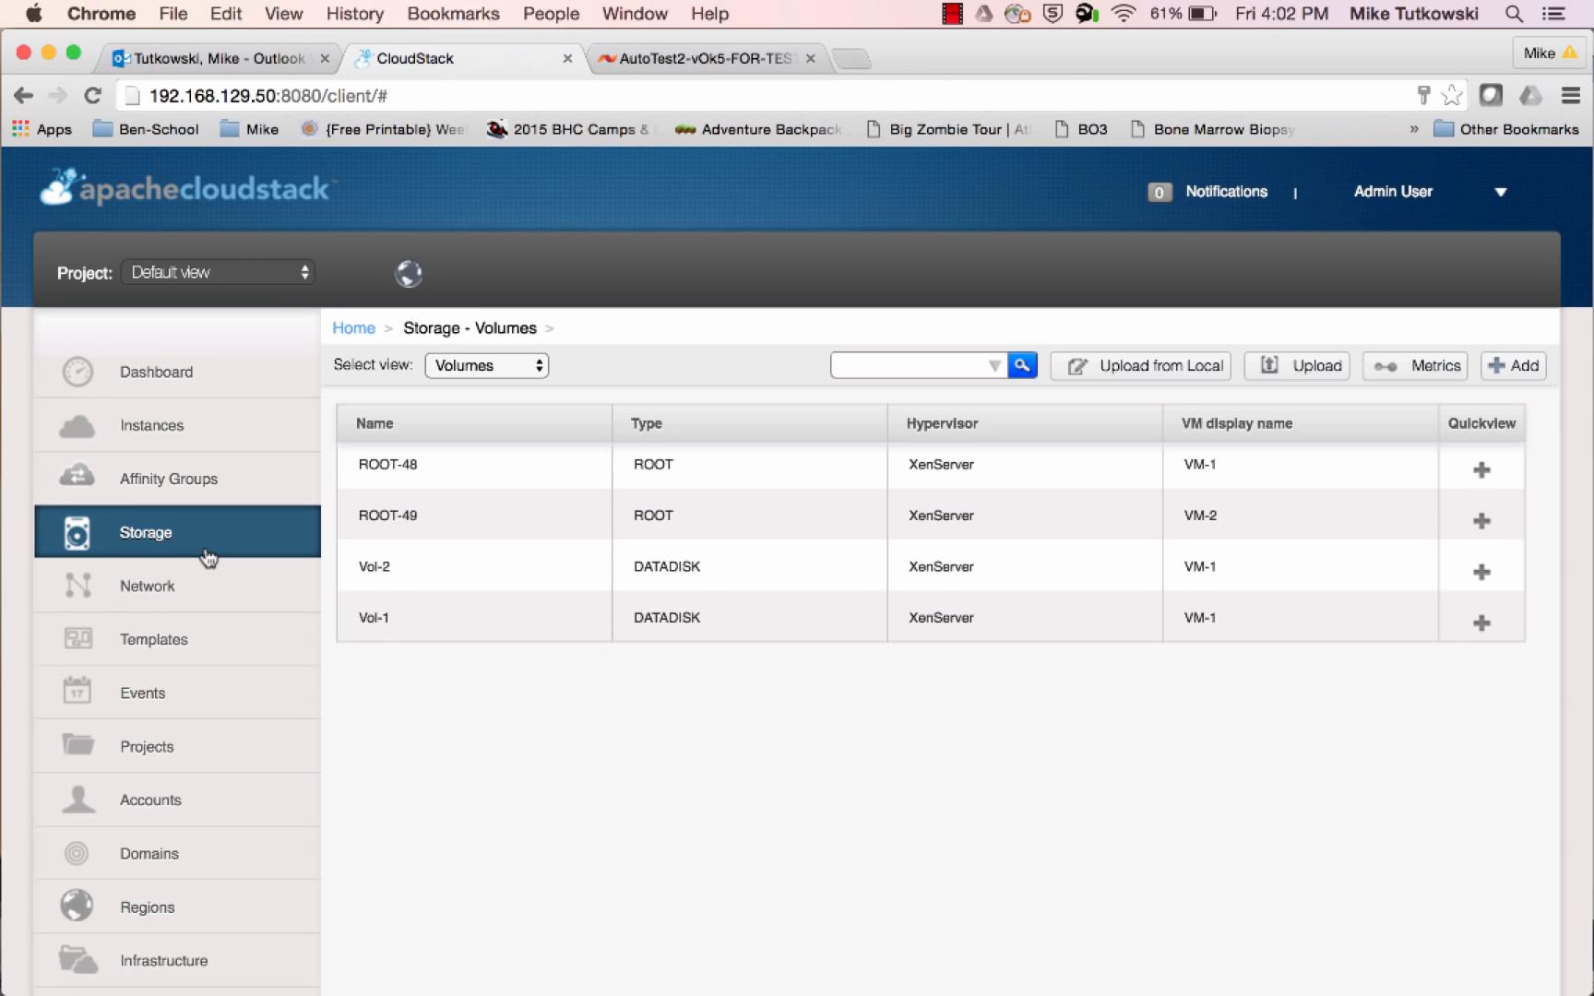
pyautogui.click(375, 618)
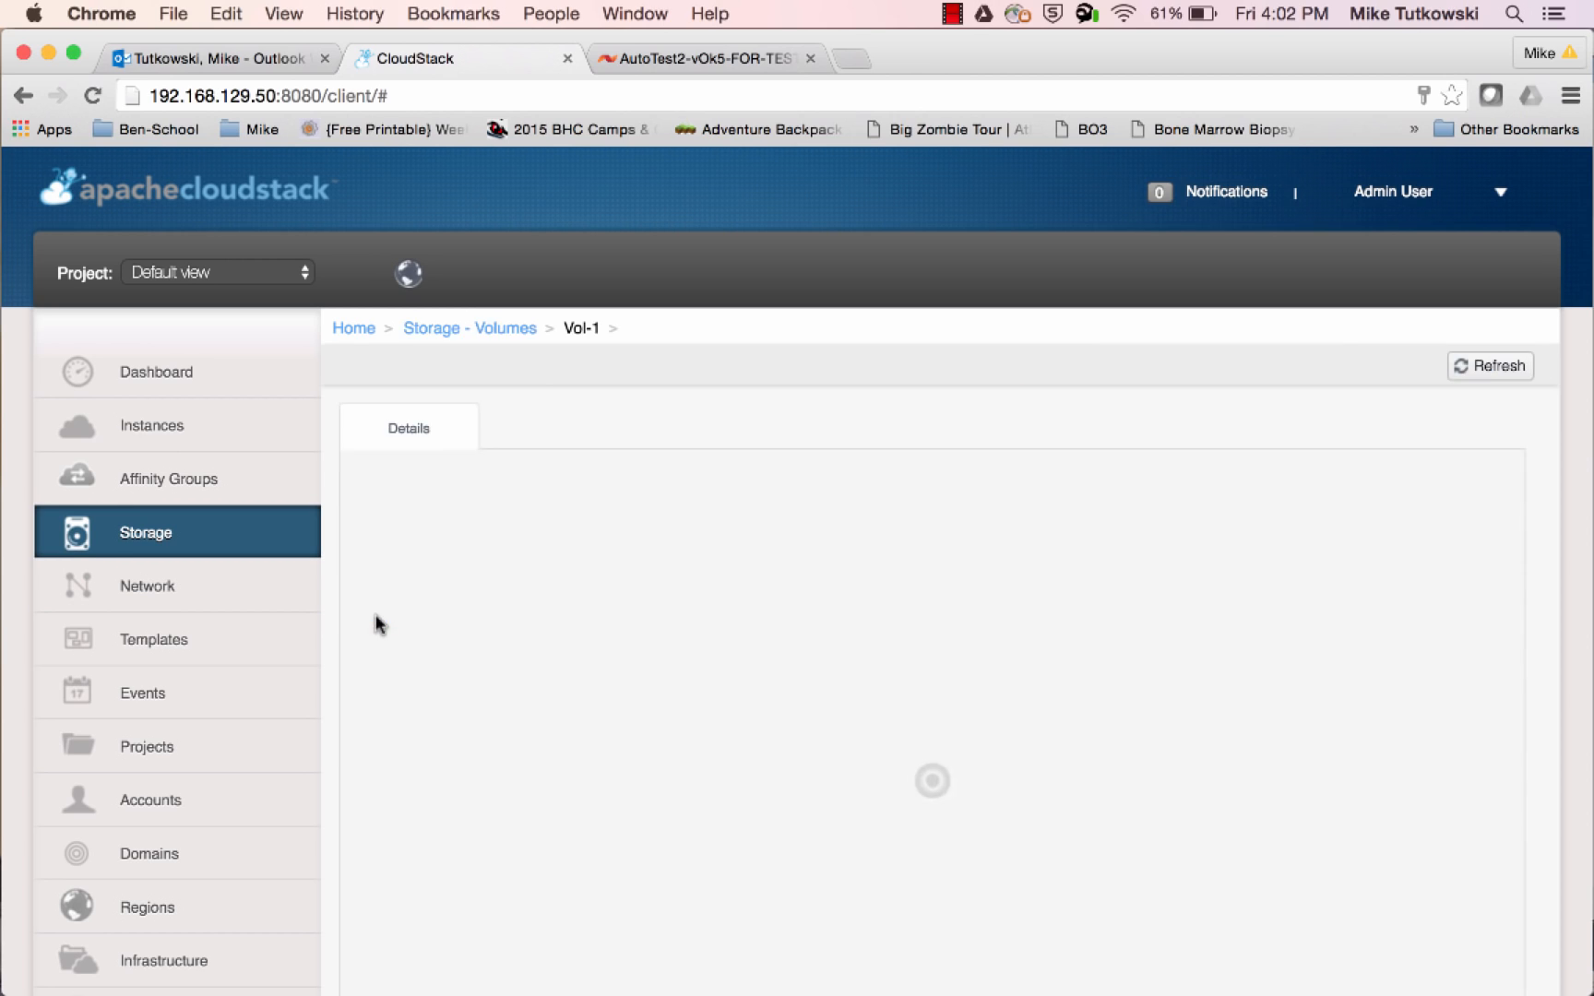
pyautogui.scroll(-1, 741, 764)
pyautogui.scroll(-3, 741, 764)
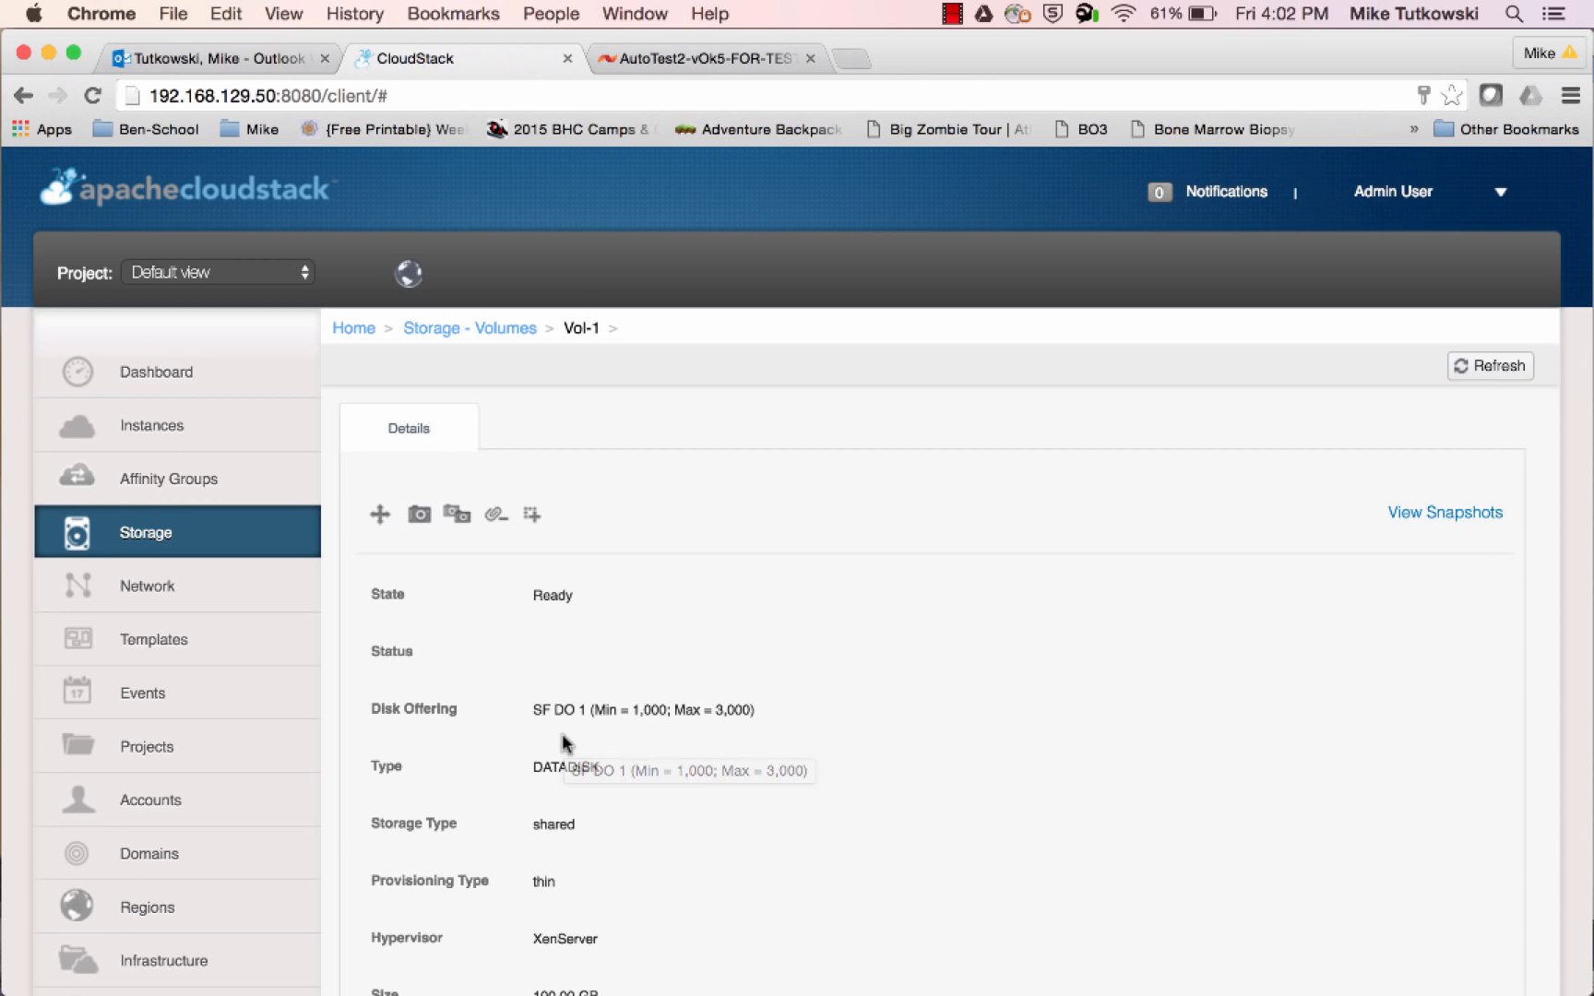
# Switch to the SolidFire admin page, locate Vol-1 among the active volumes, and check its Quality of Service IOPS settings
pyautogui.click(694, 65)
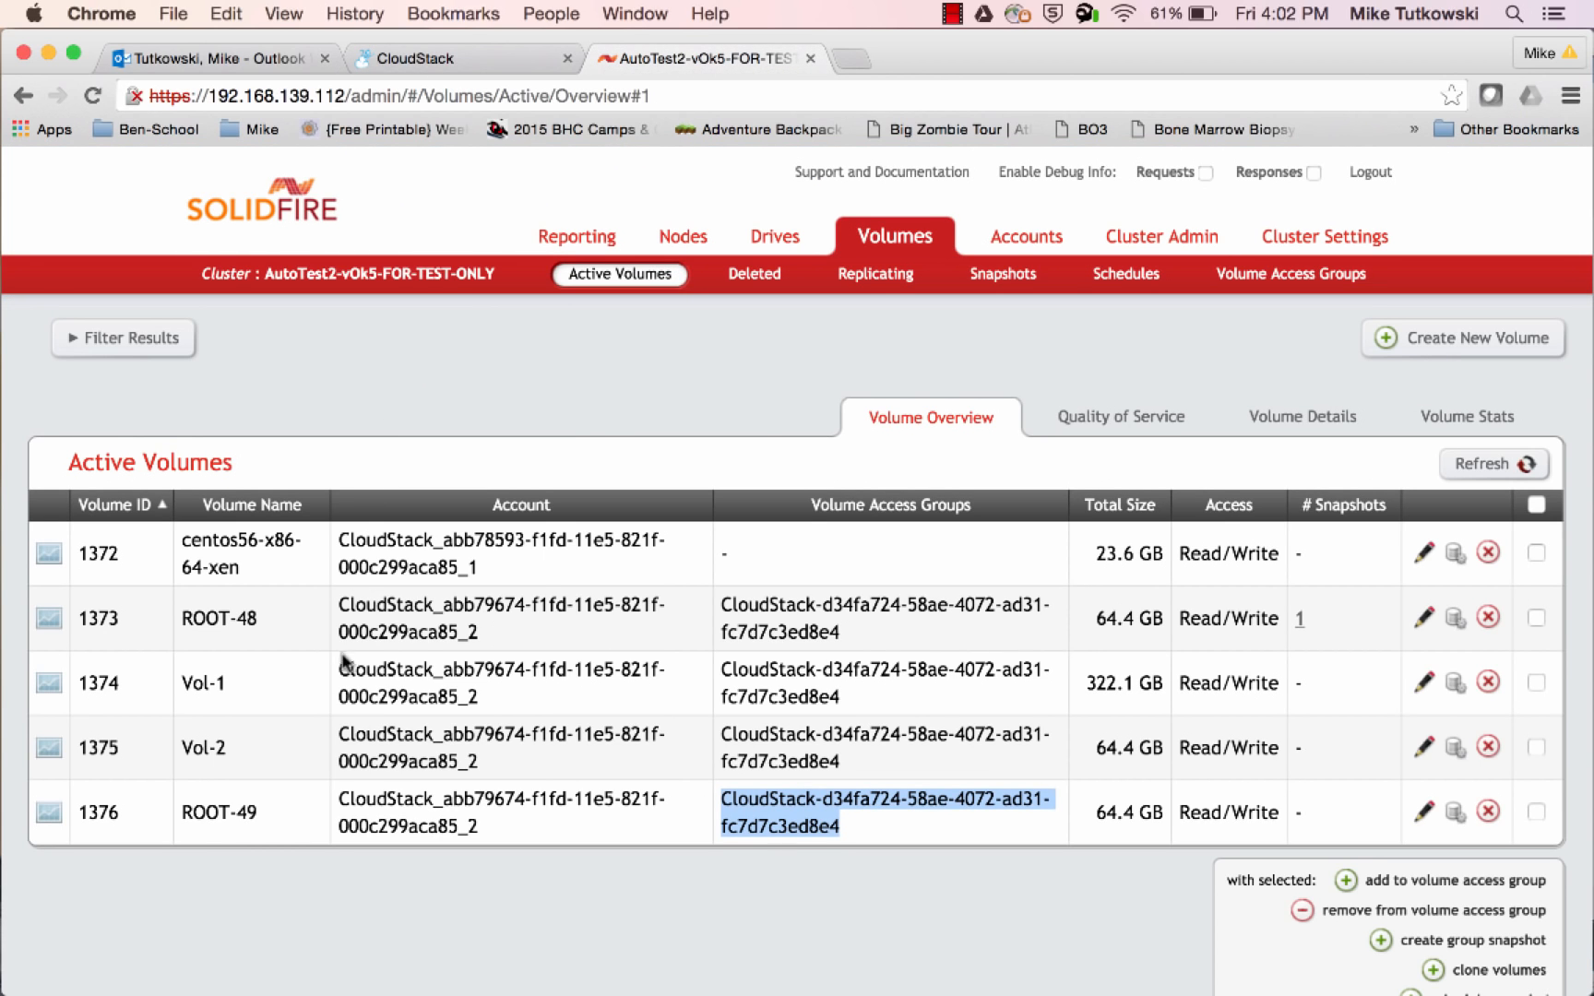
pyautogui.moveTo(226, 685); pyautogui.dragTo(185, 684)
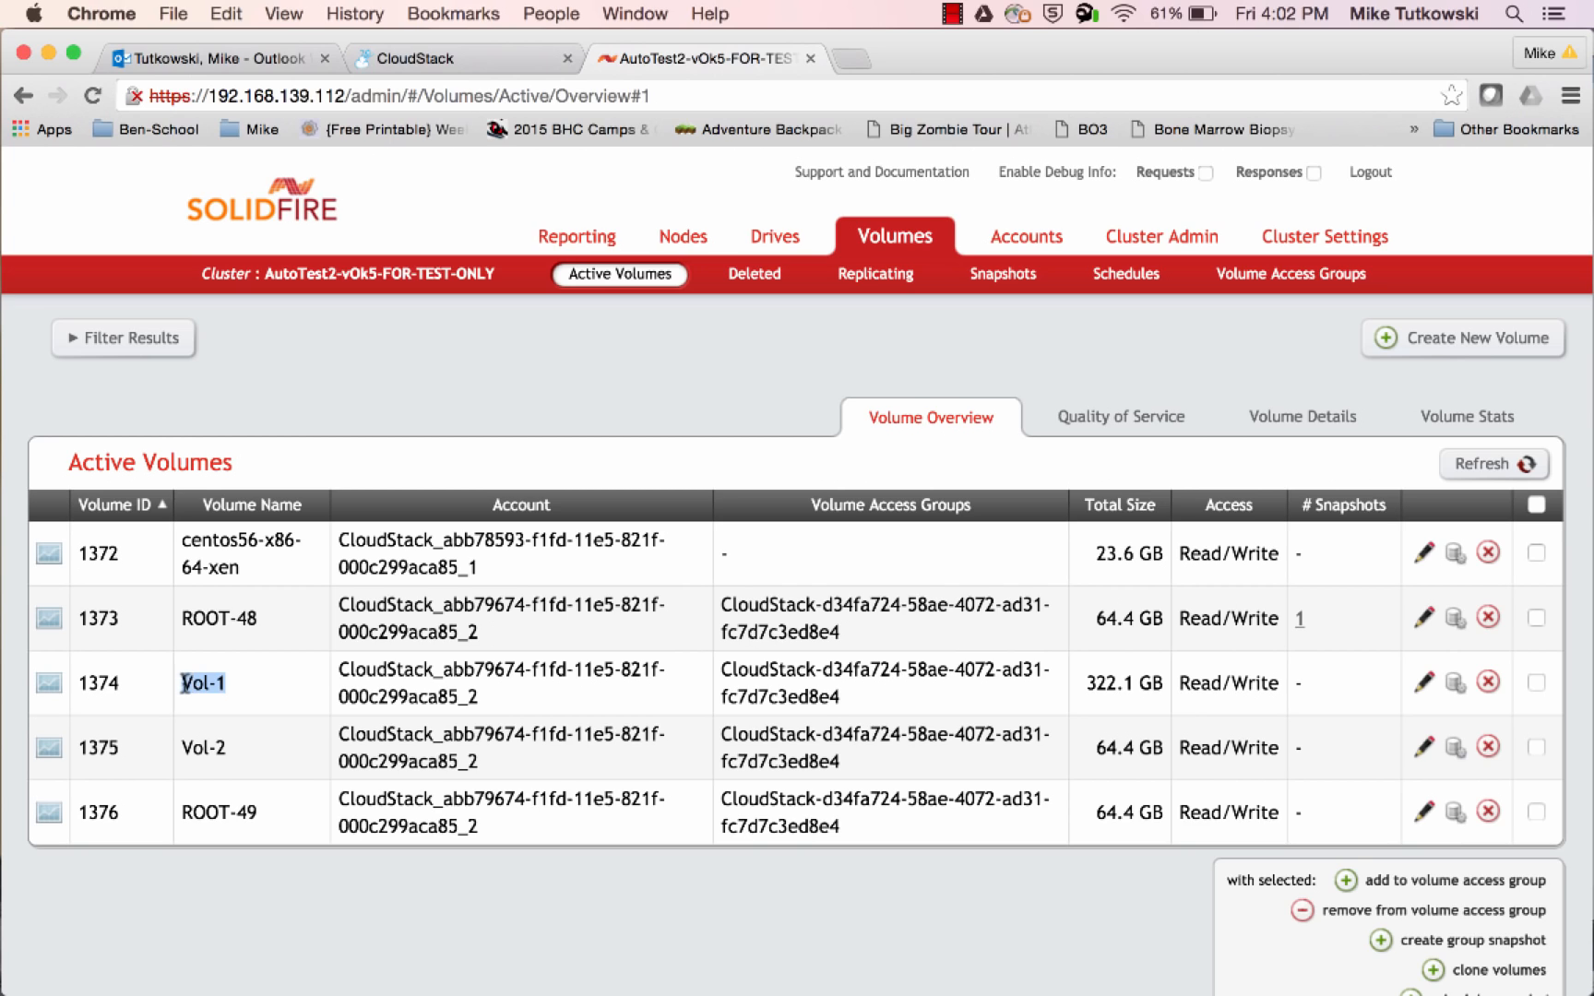
pyautogui.click(1140, 421)
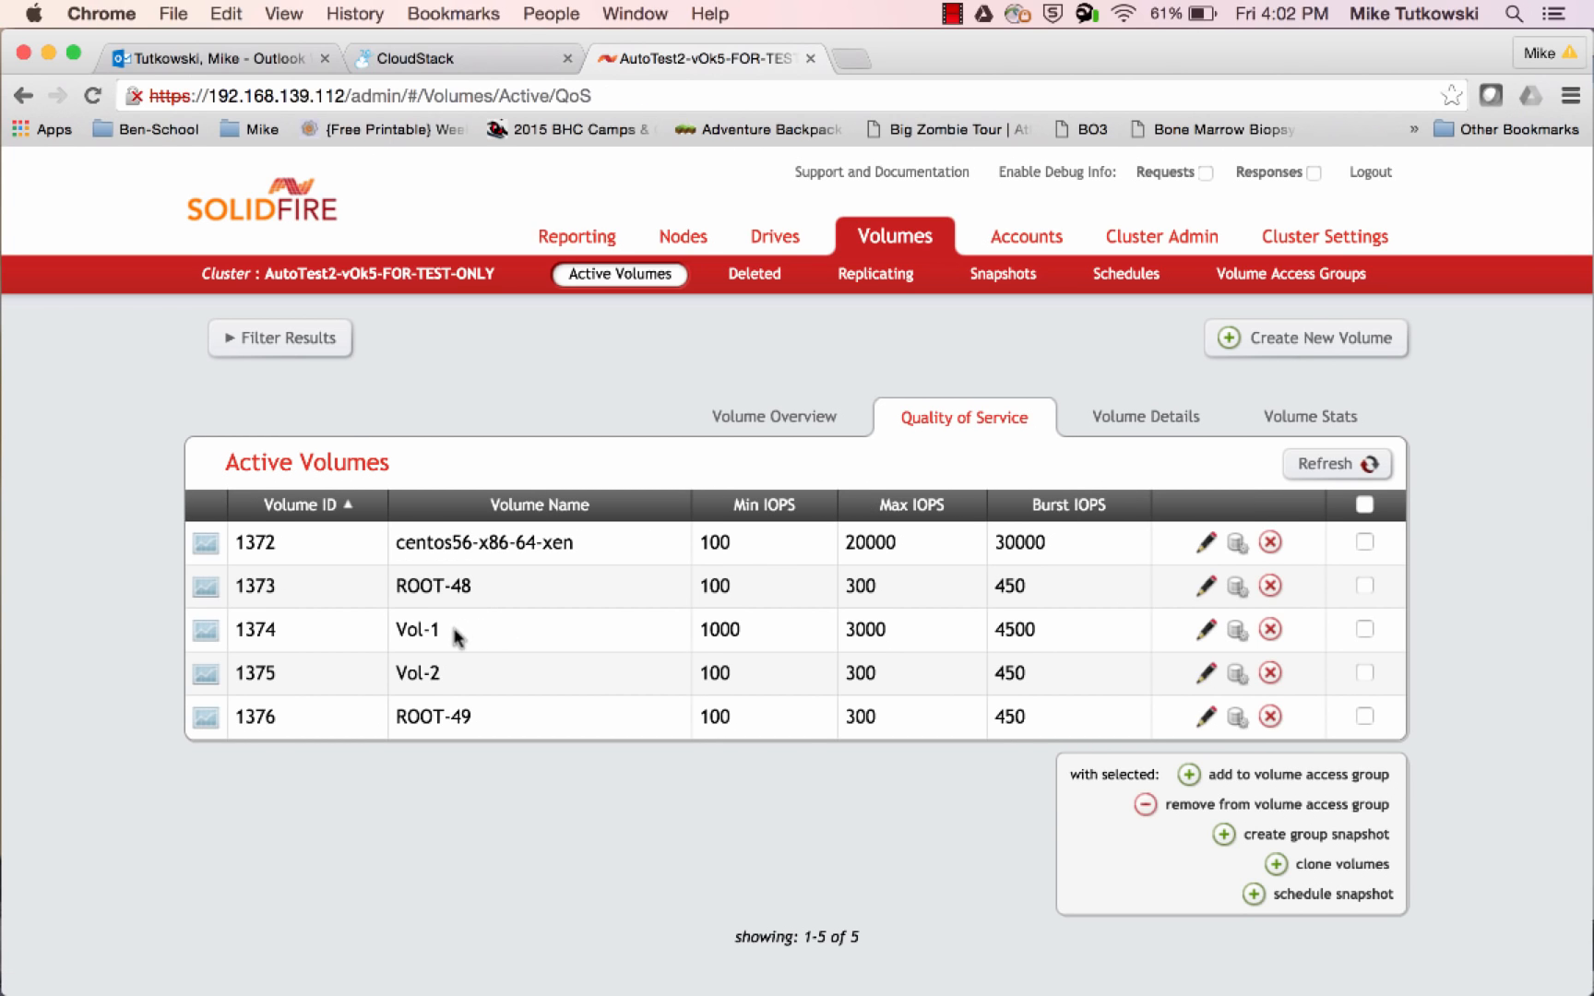
pyautogui.moveTo(456, 636); pyautogui.dragTo(392, 629)
# Return to CloudStack and review Vol-1's size, Min IOPS, and Max IOPS in its details
pyautogui.click(466, 66)
pyautogui.scroll(-5, 615, 580)
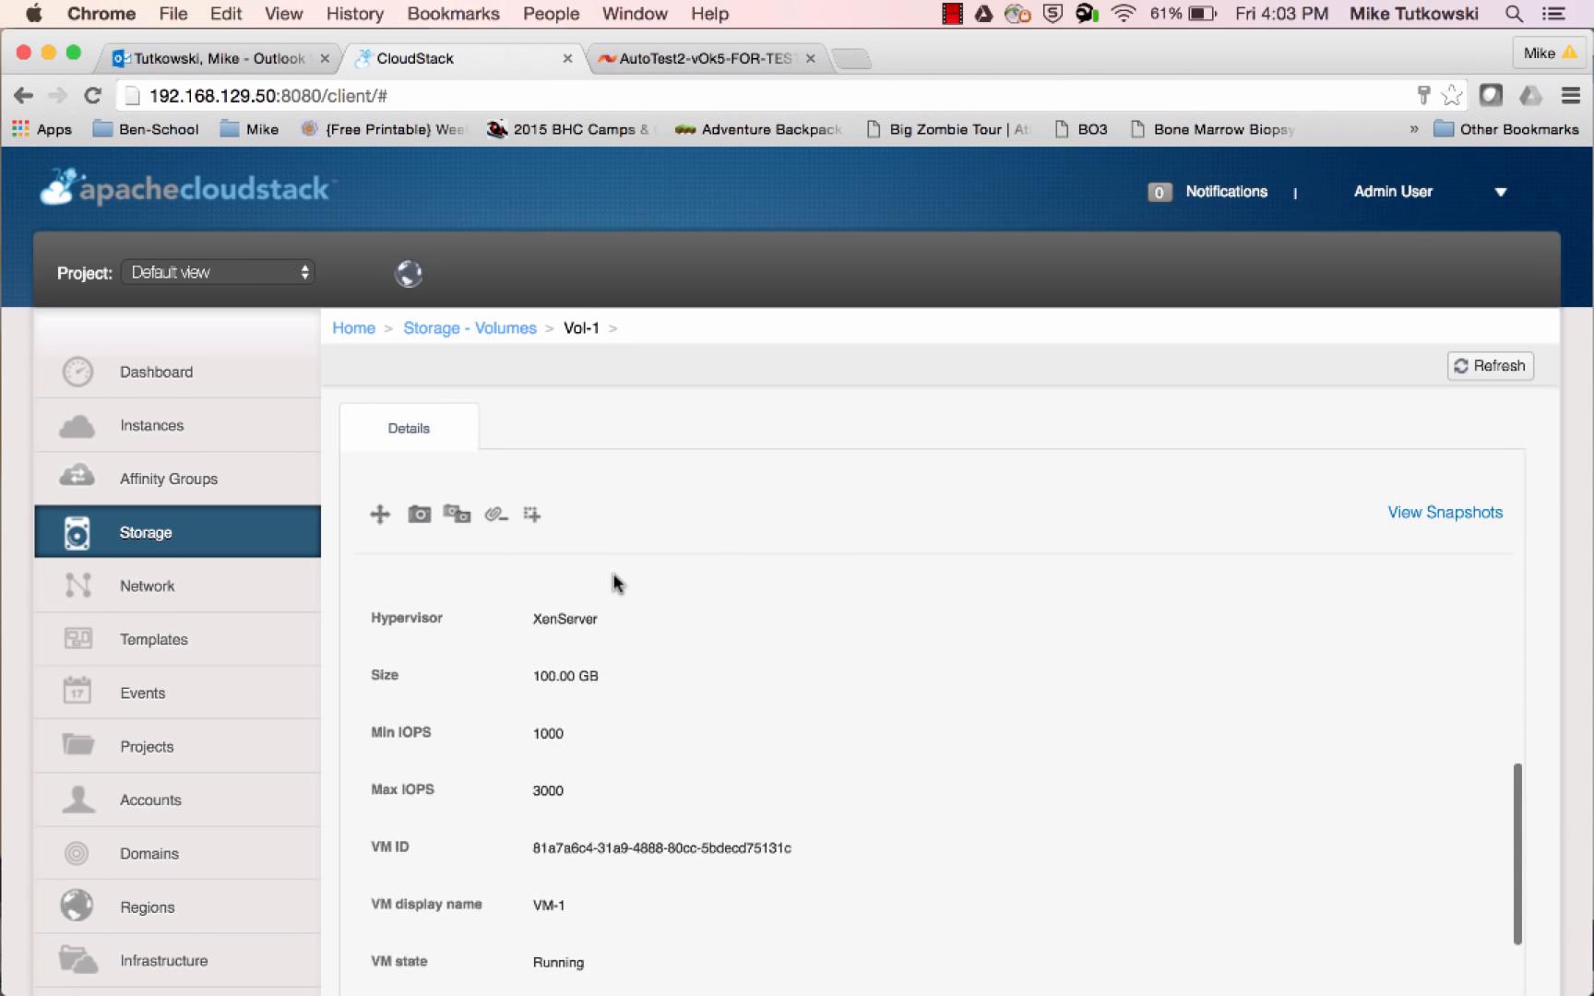
pyautogui.scroll(-5, 212, 729)
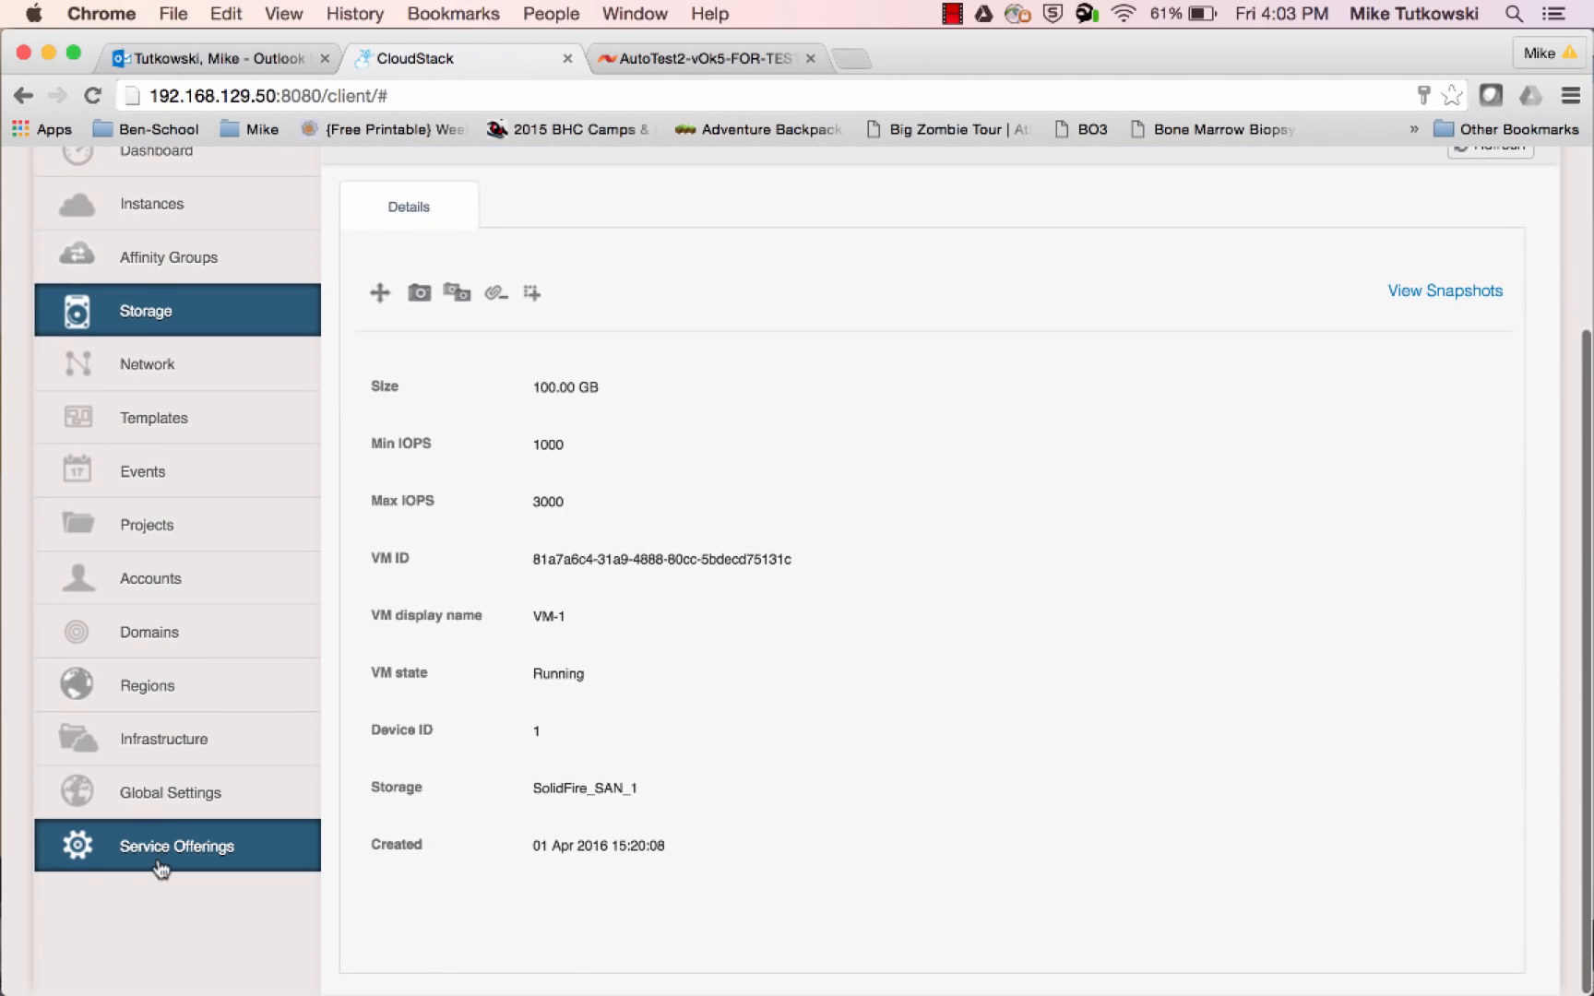
# Go to the disk offerings under Service Offerings and start a new disk offering named SF DO 2
pyautogui.click(159, 863)
pyautogui.scroll(3, 556, 606)
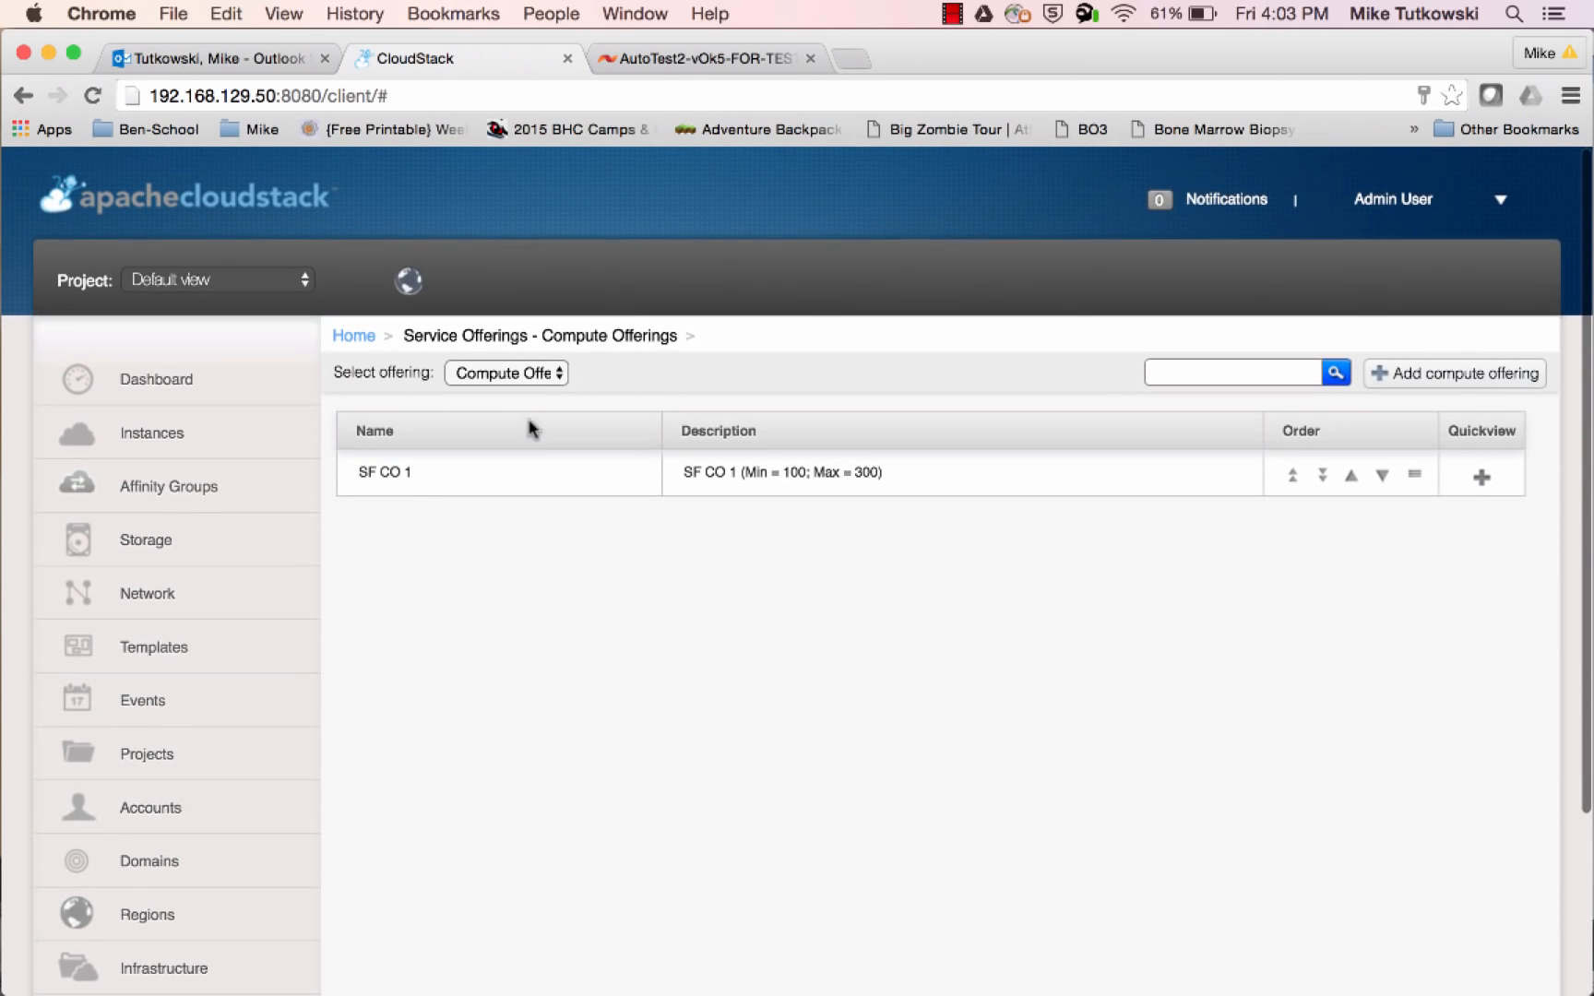
pyautogui.click(520, 374)
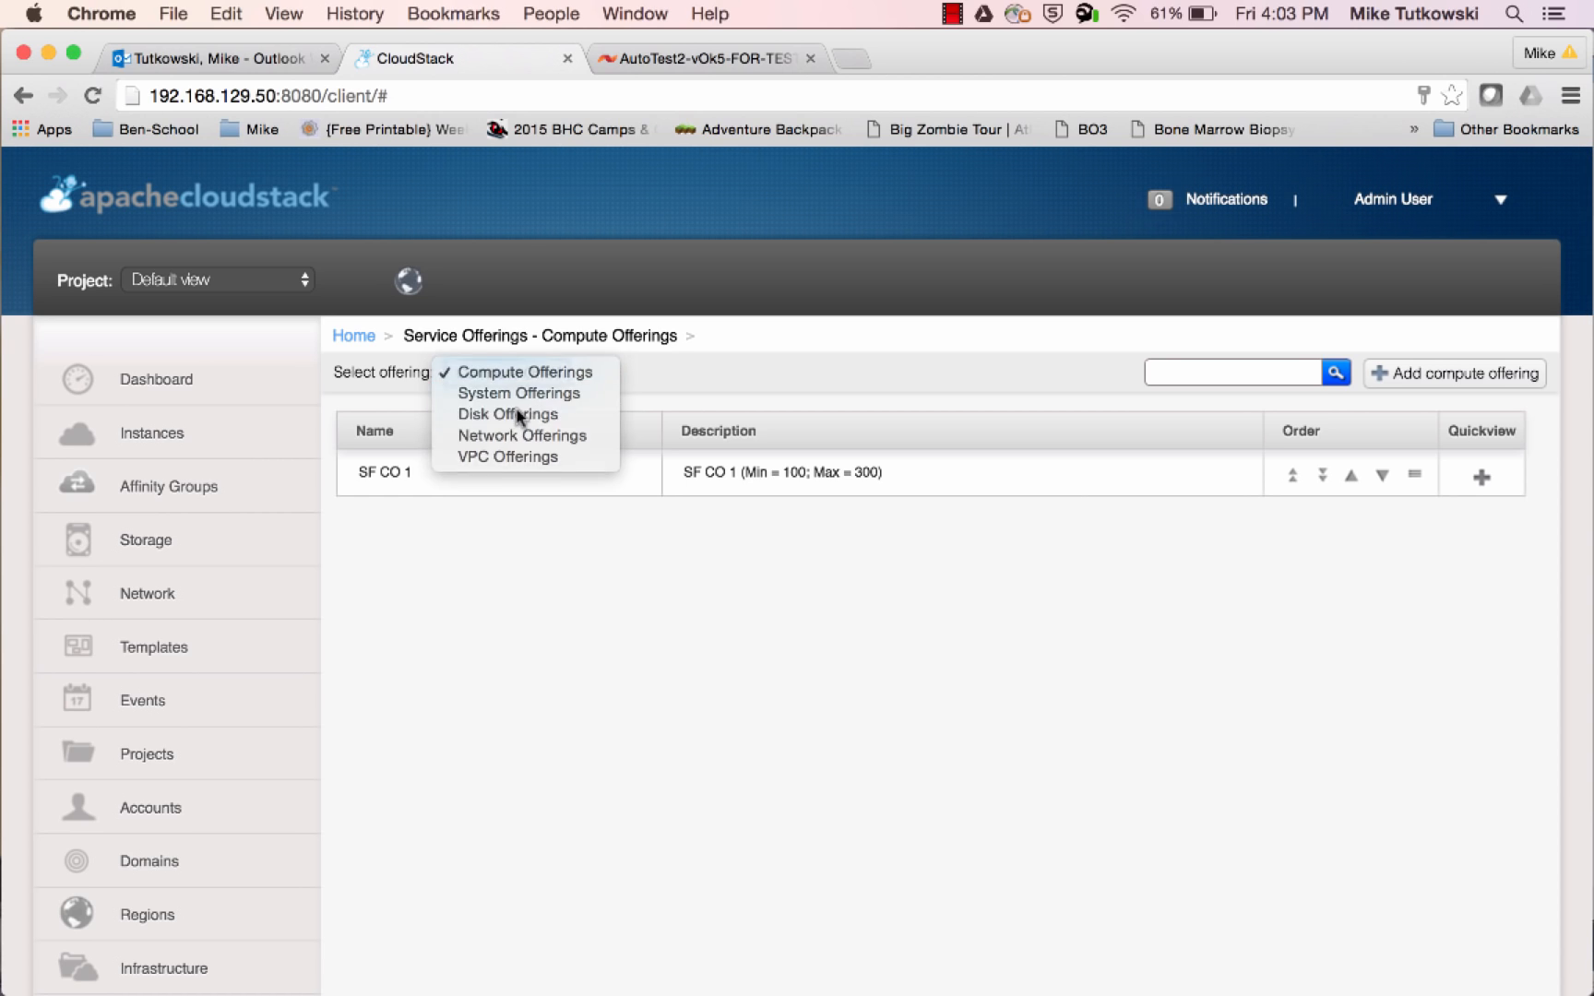
pyautogui.click(519, 414)
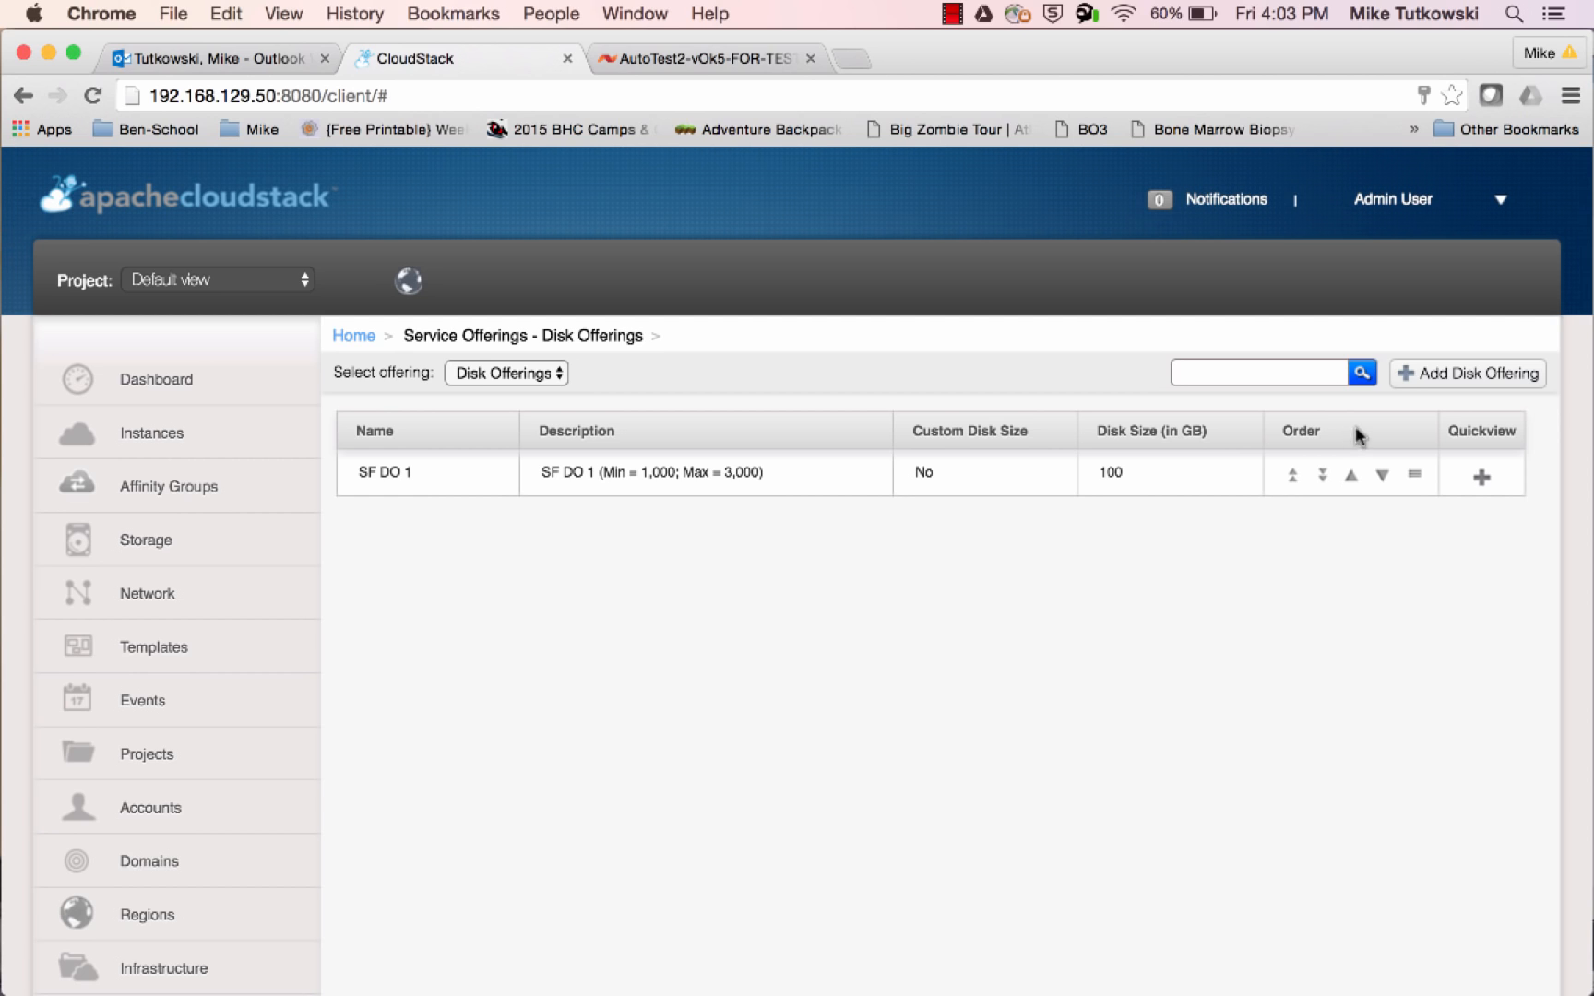
pyautogui.click(1446, 385)
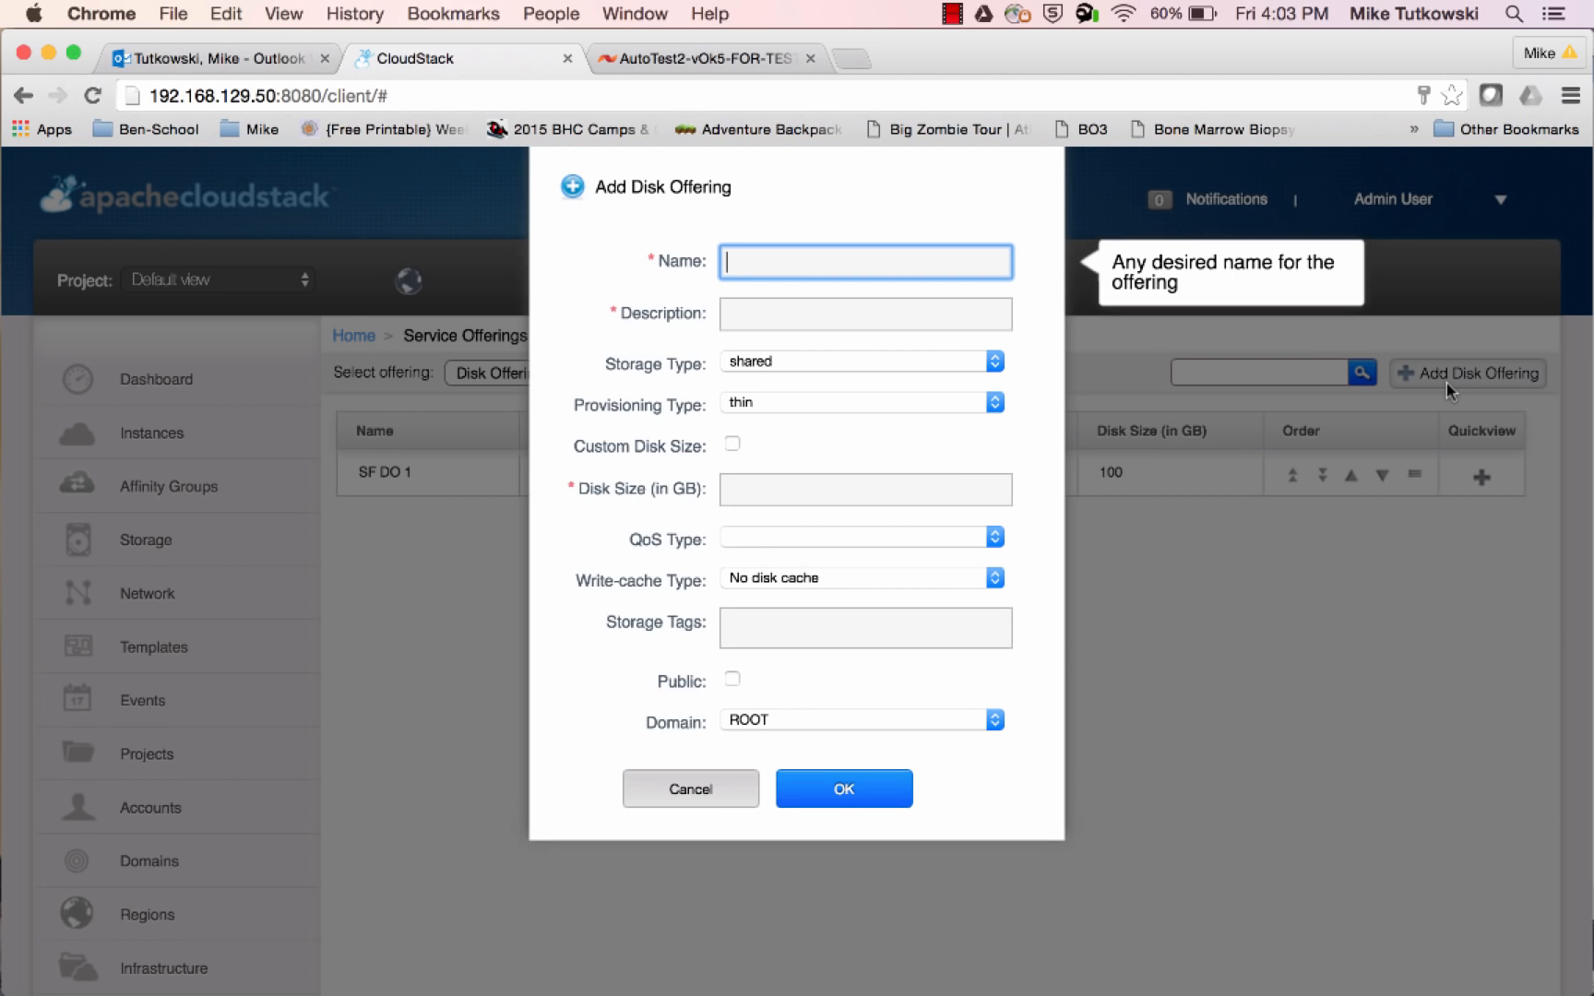
pyautogui.write('SF DO 2')
pyautogui.press('Tab')
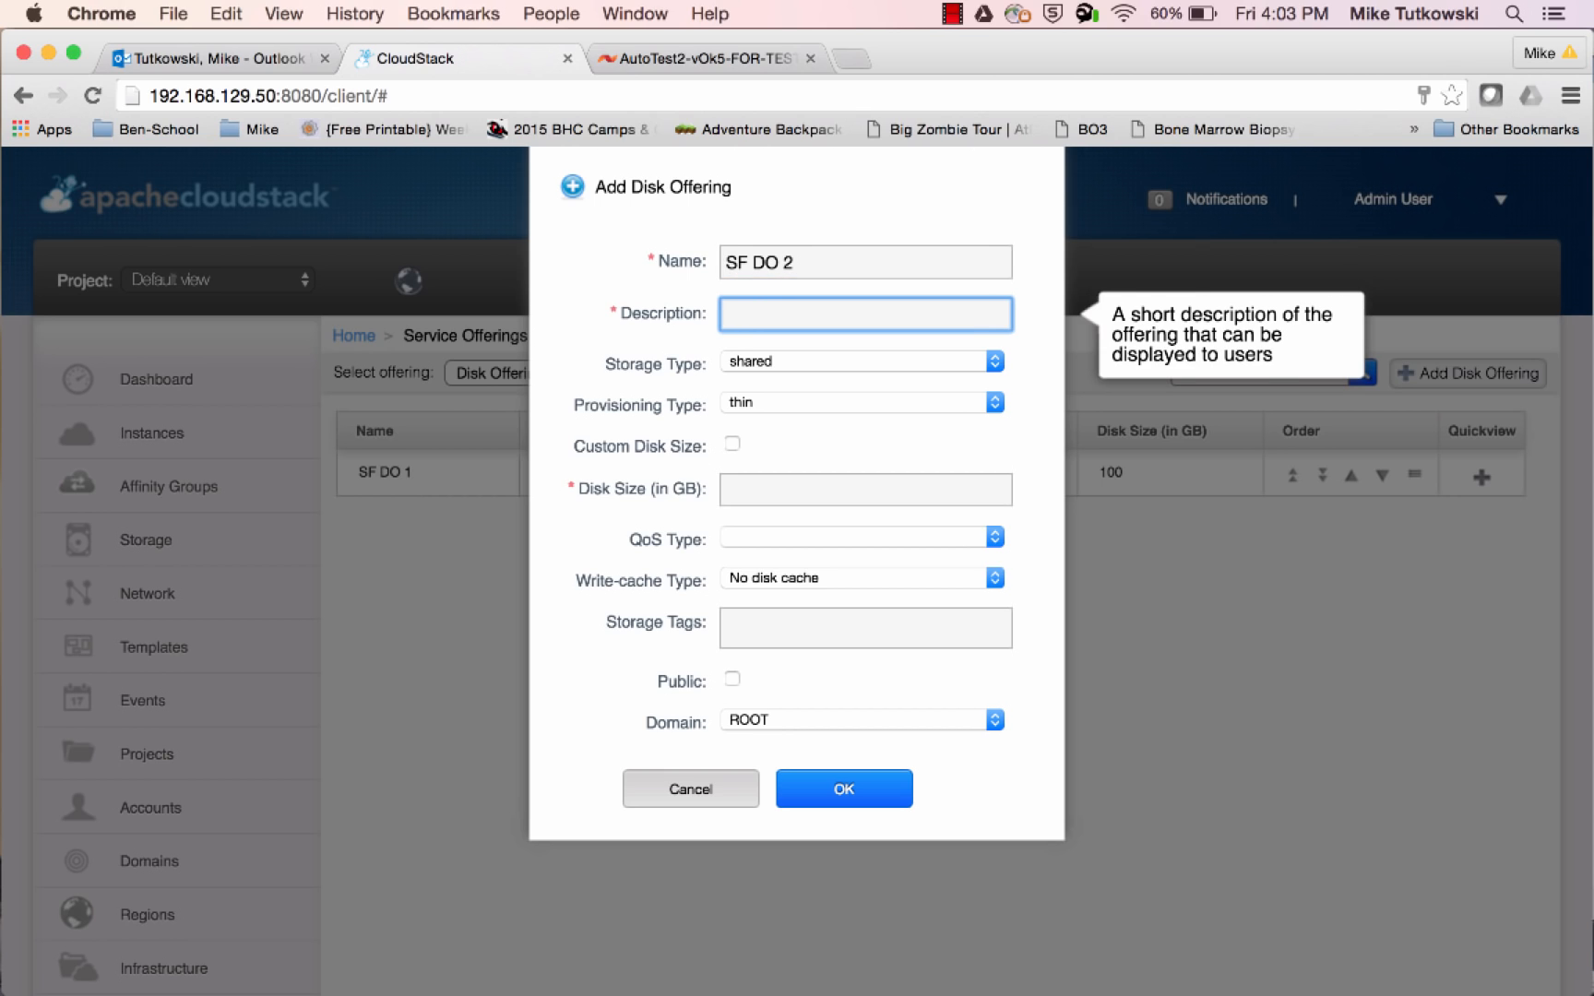
# Describe the new disk offering as "SF DO 2 (Min = 5,000; Max = 10,000)"
pyautogui.write('SF DO 2 (Min 5,000)')
pyautogui.press('BackSpace')
pyautogui.press('BackSpace')
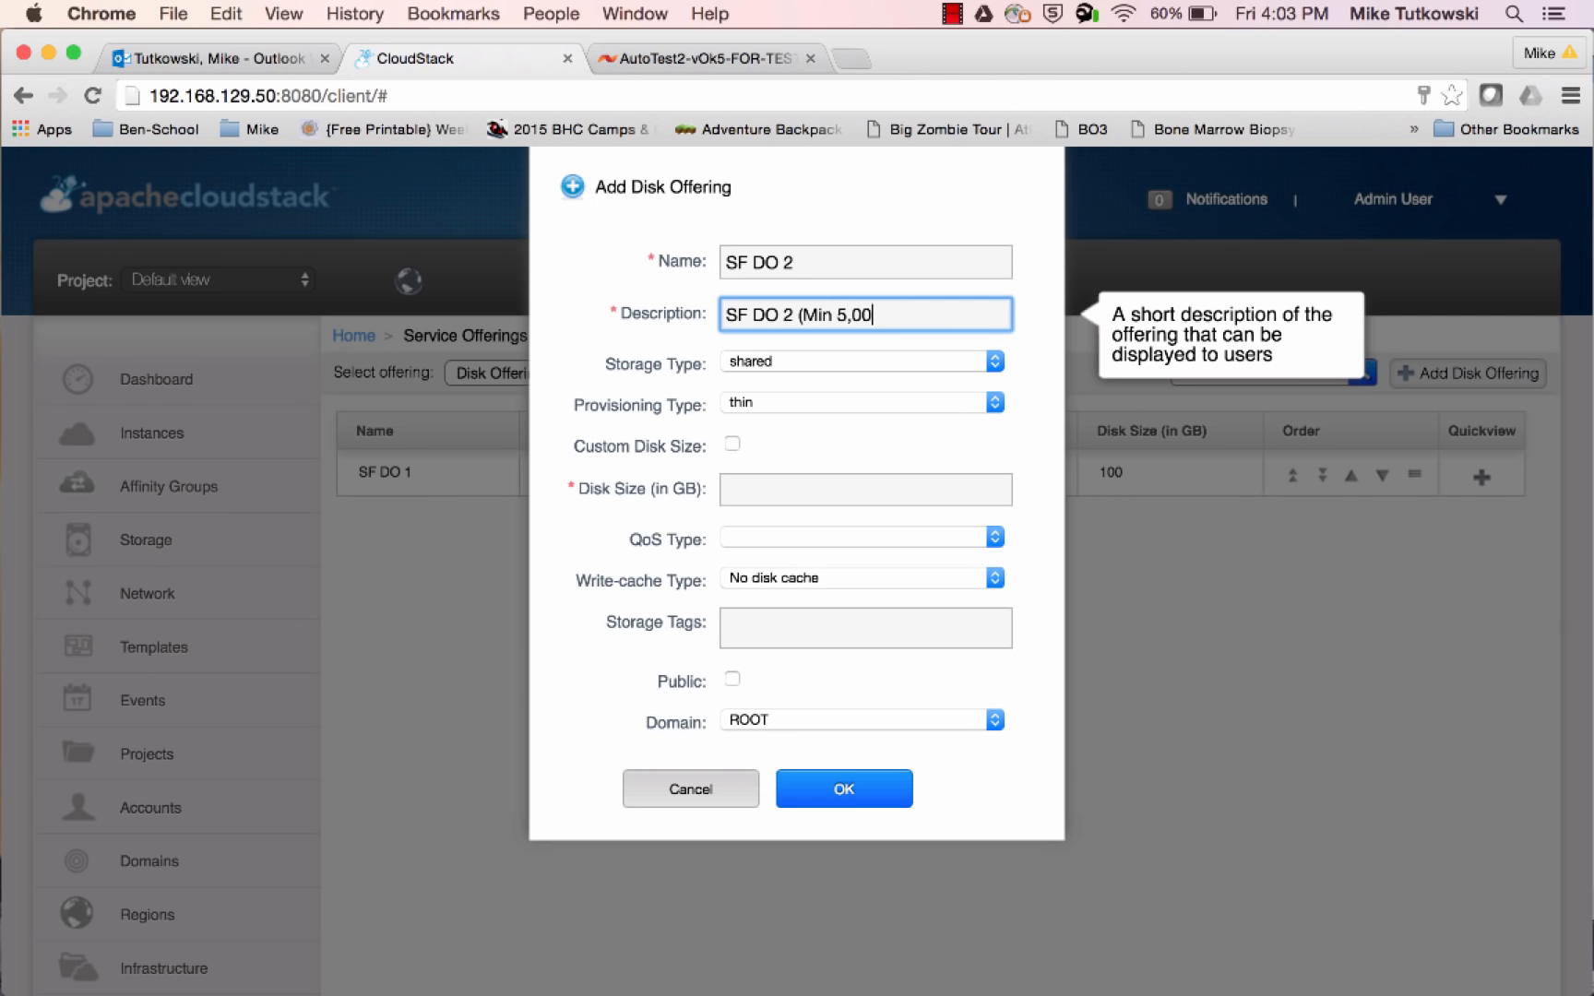
pyautogui.press('BackSpace')
pyautogui.press('BackSpace')
pyautogui.press('BackSpace')
pyautogui.press('BackSpace')
pyautogui.write('= 5,000; Max = 10,')
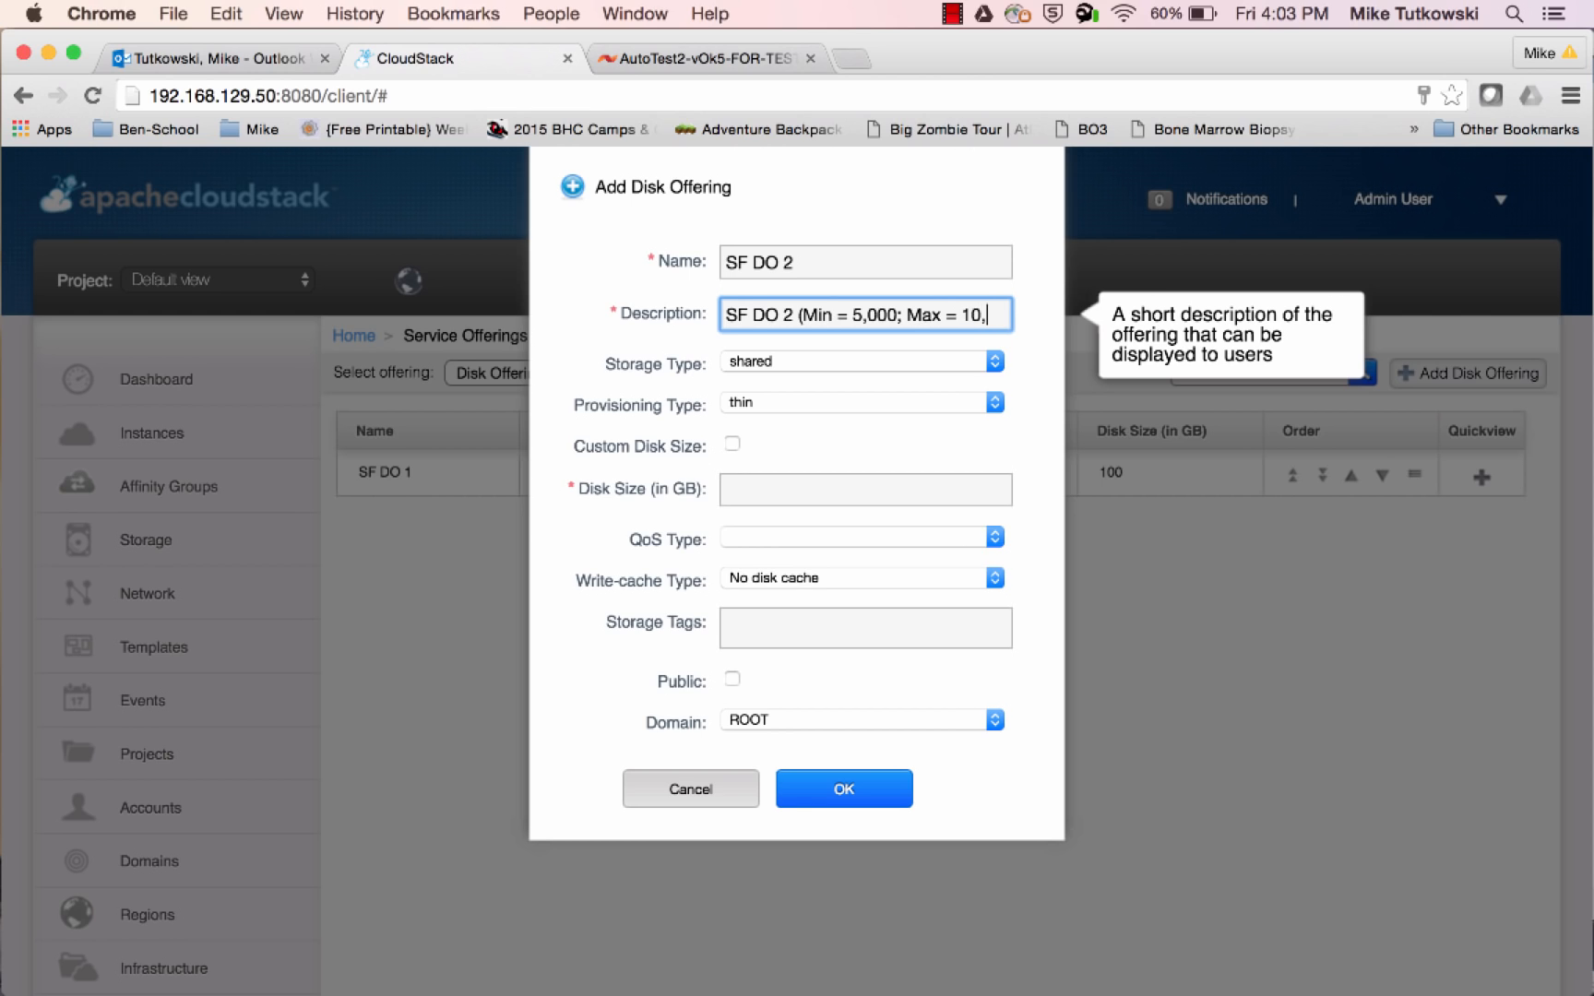
pyautogui.write('000)')
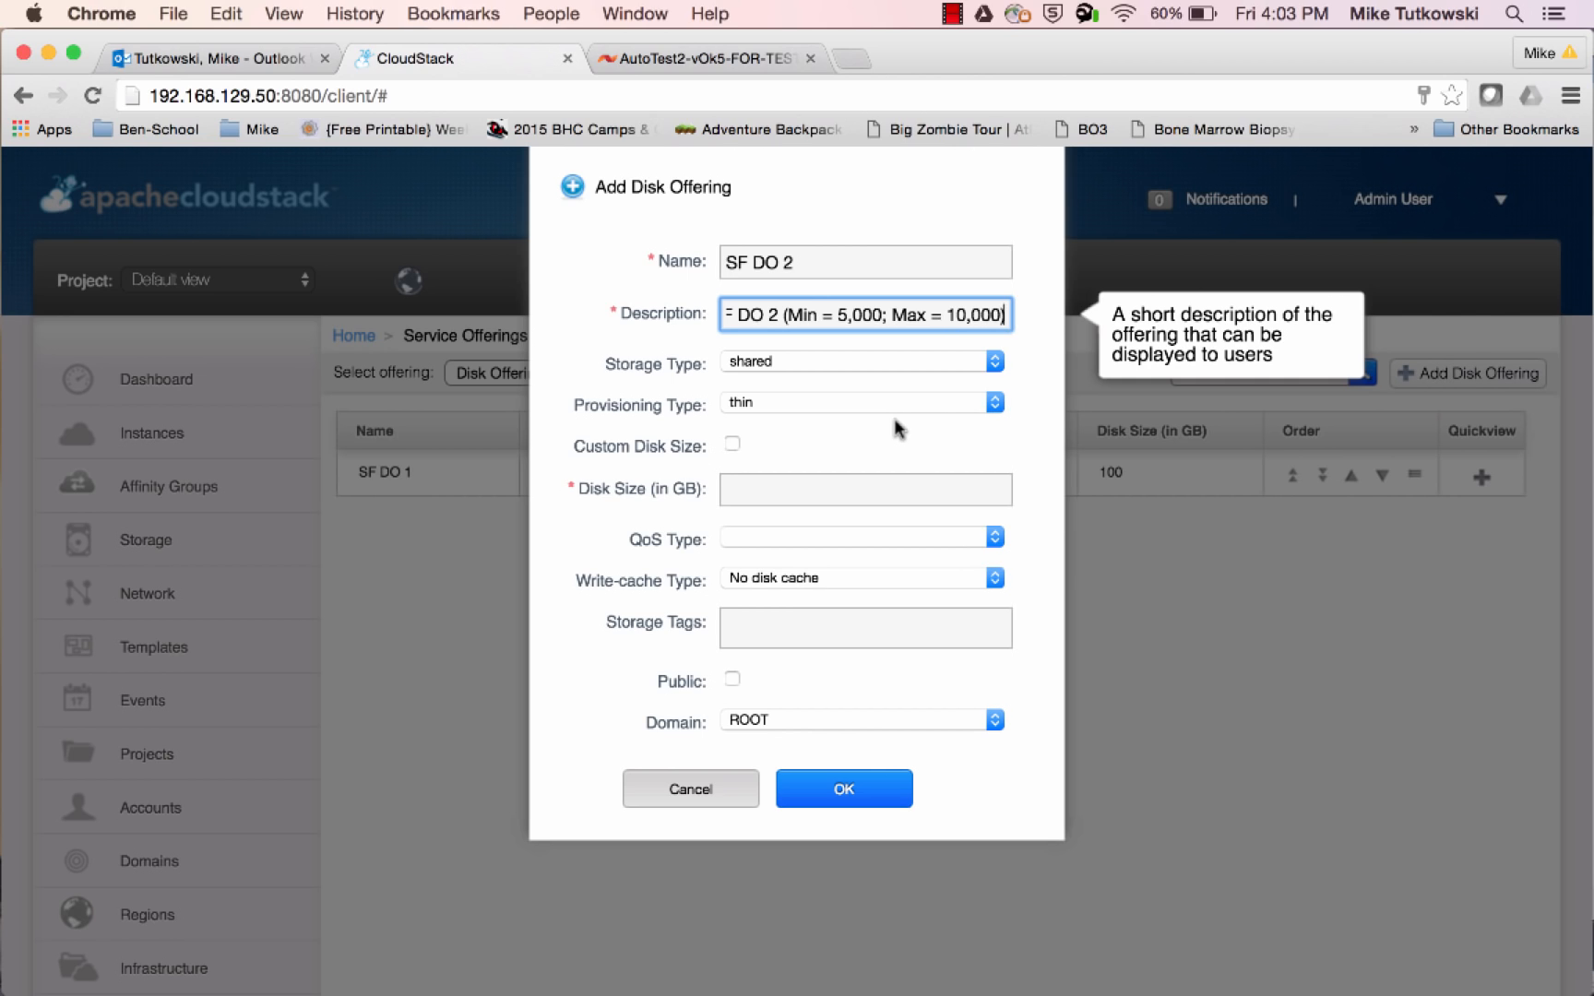
# Set the new offering's disk size to 100 GB and its QoS type to storage
pyautogui.click(882, 482)
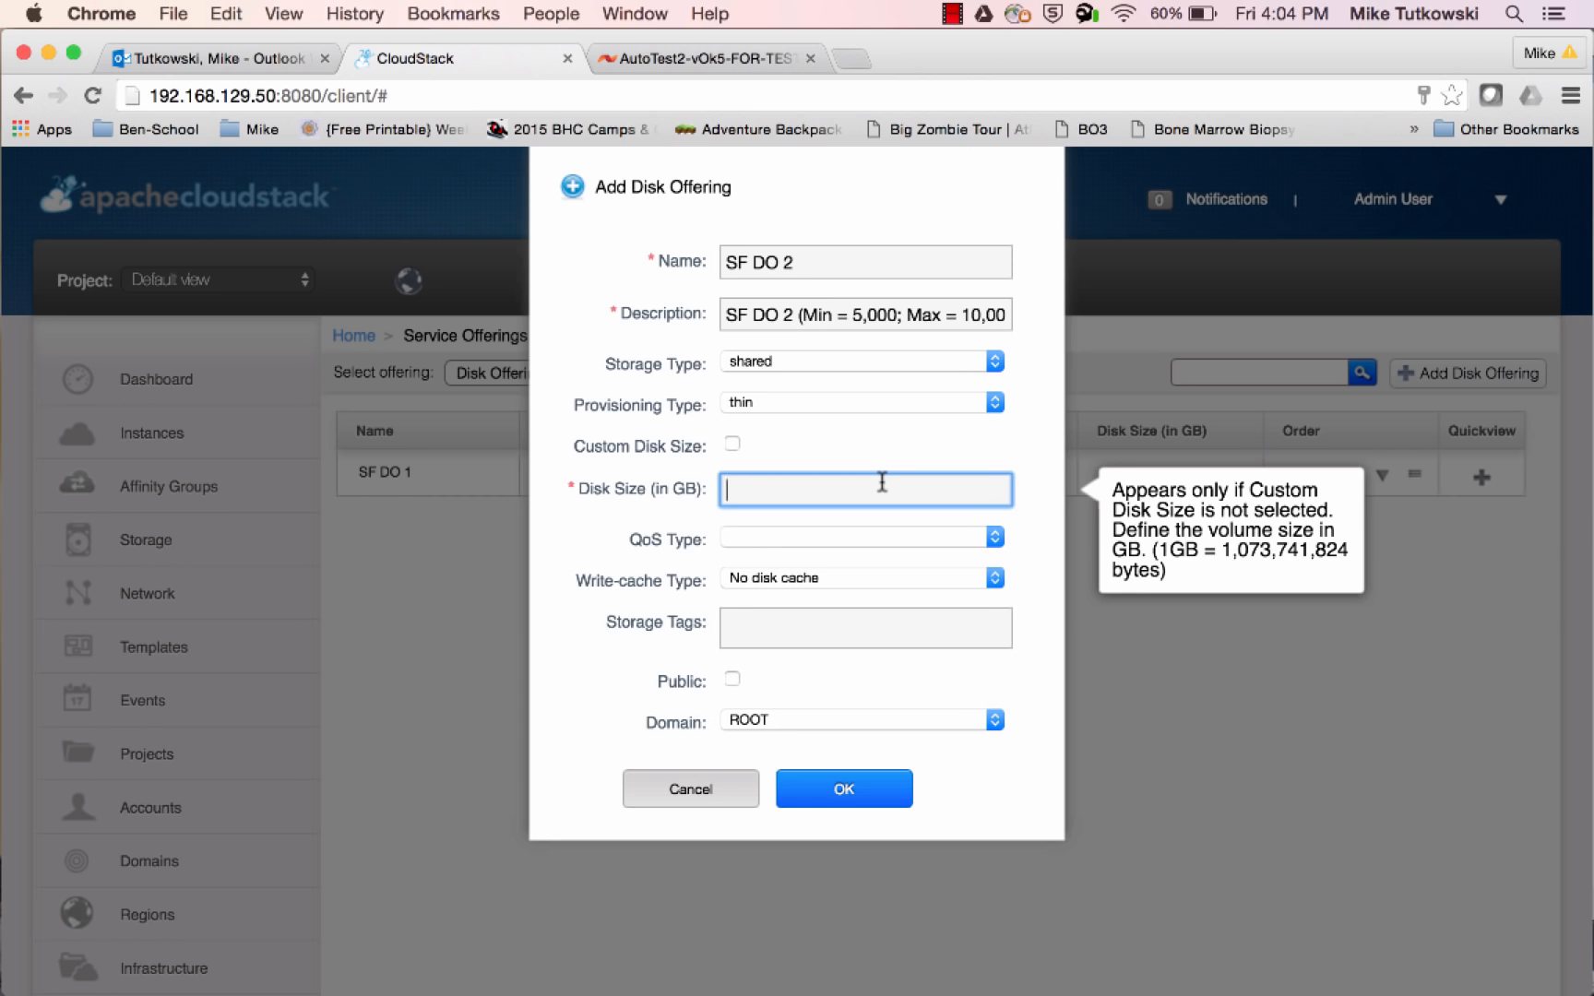
pyautogui.write('100')
pyautogui.click(839, 541)
pyautogui.click(841, 578)
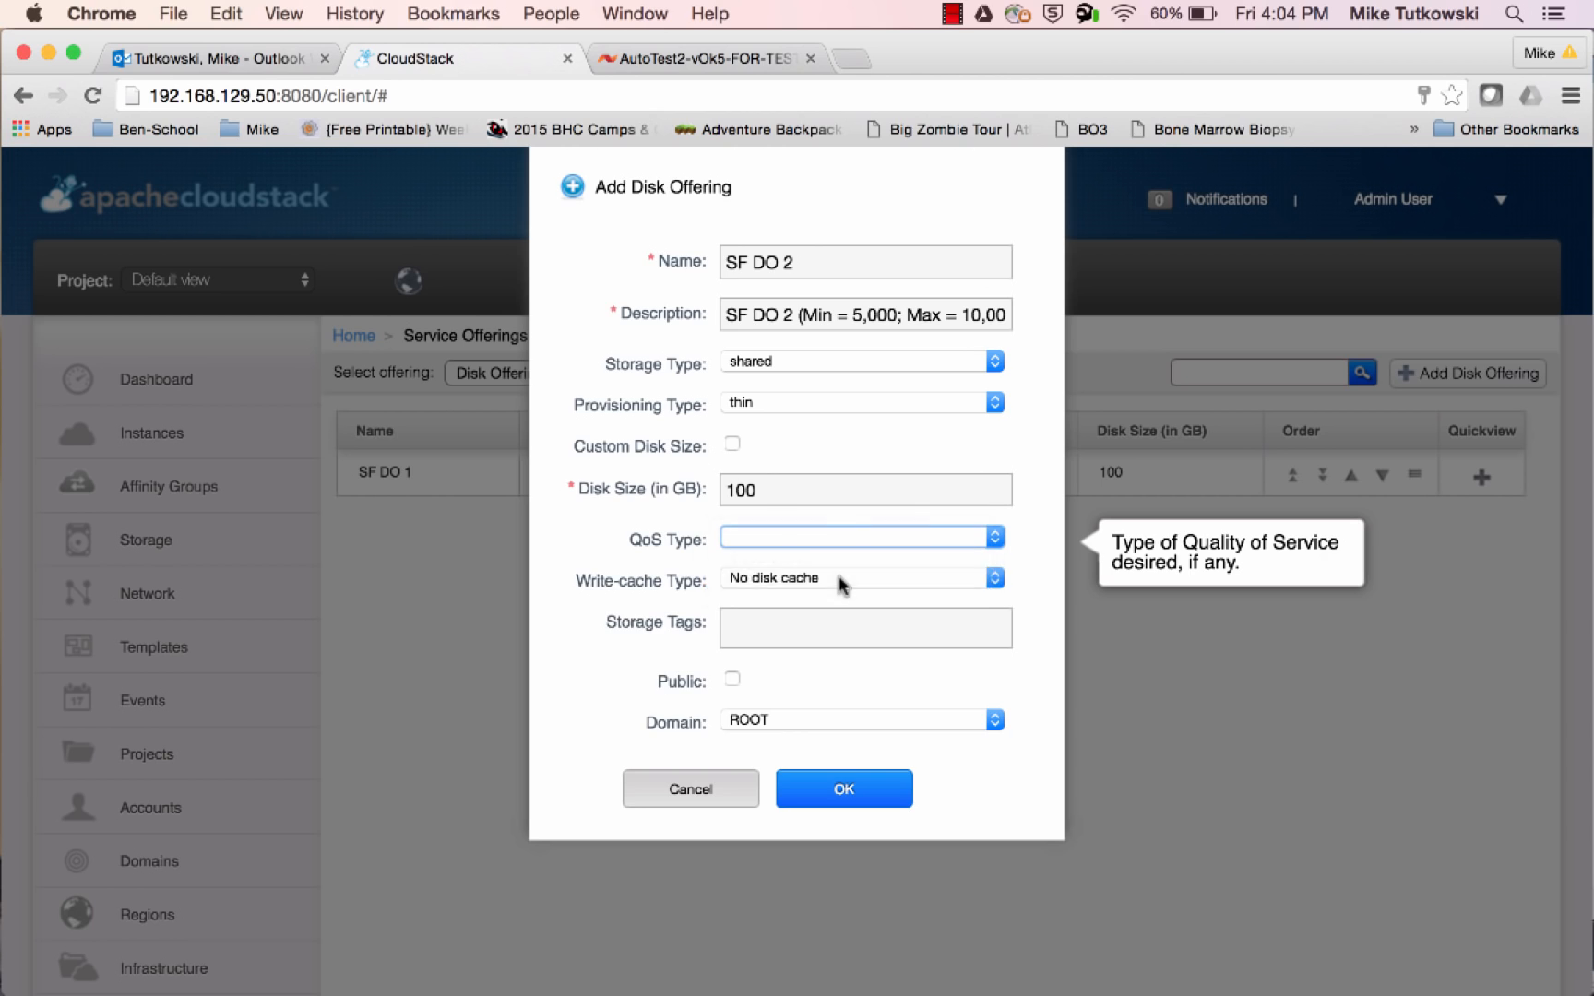
# Set the offering's Min IOPS to 5000, Max IOPS to 10000, and Hypervisor Snapshot Reserve to 200
pyautogui.click(837, 624)
pyautogui.write('5000')
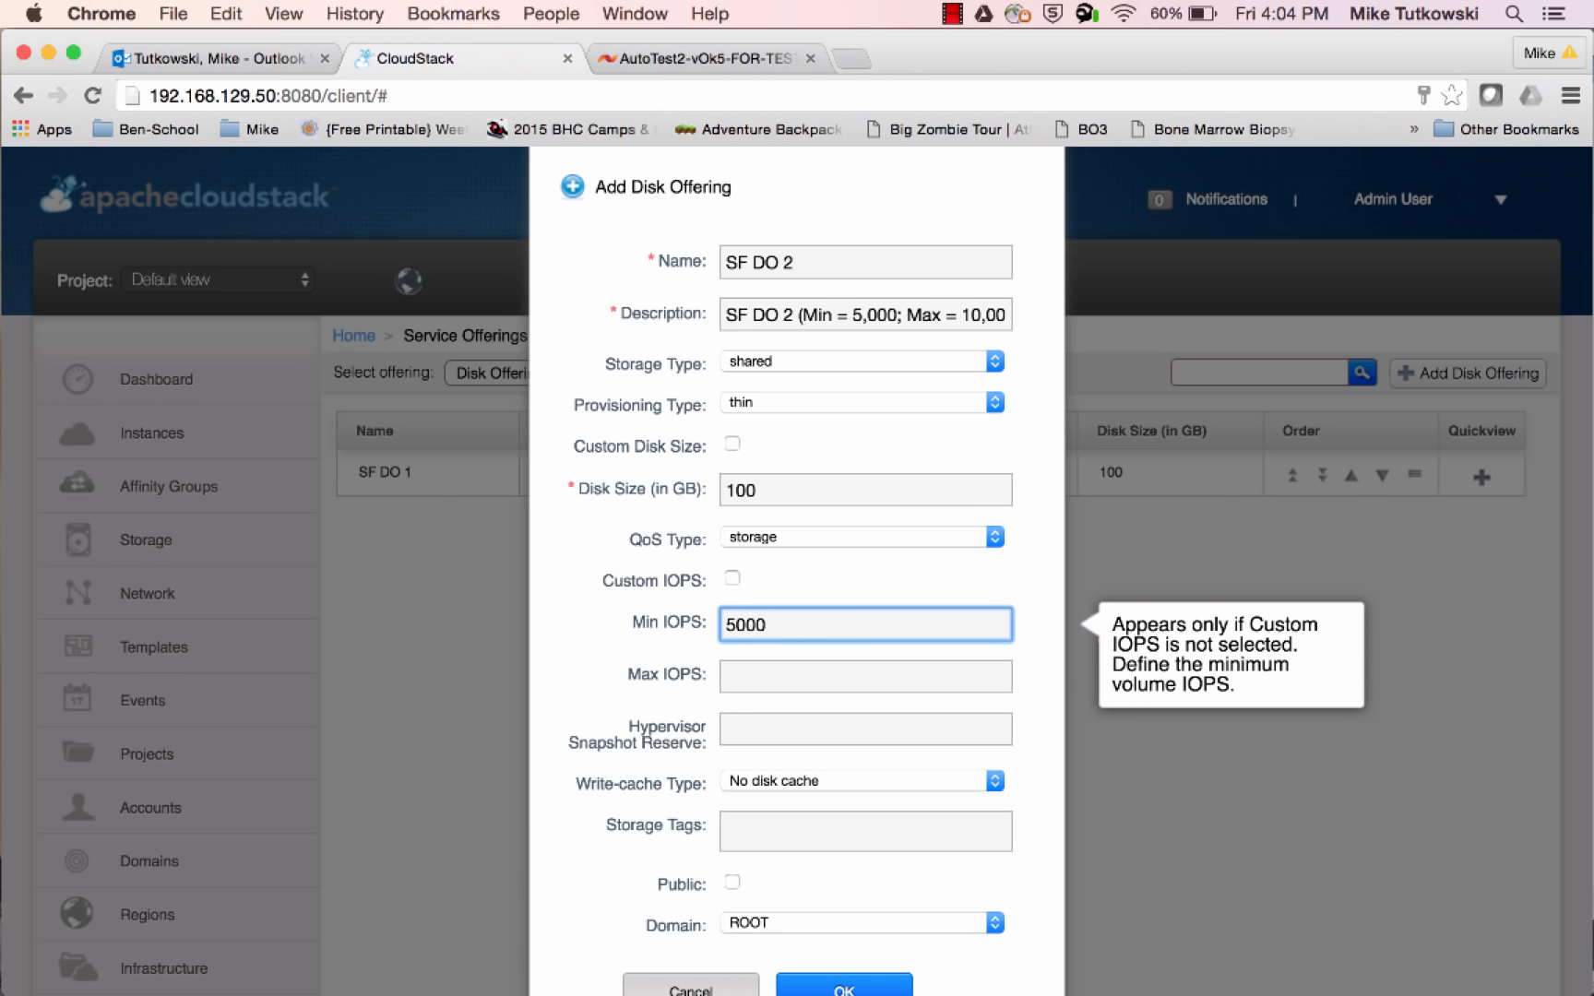
pyautogui.press('Tab')
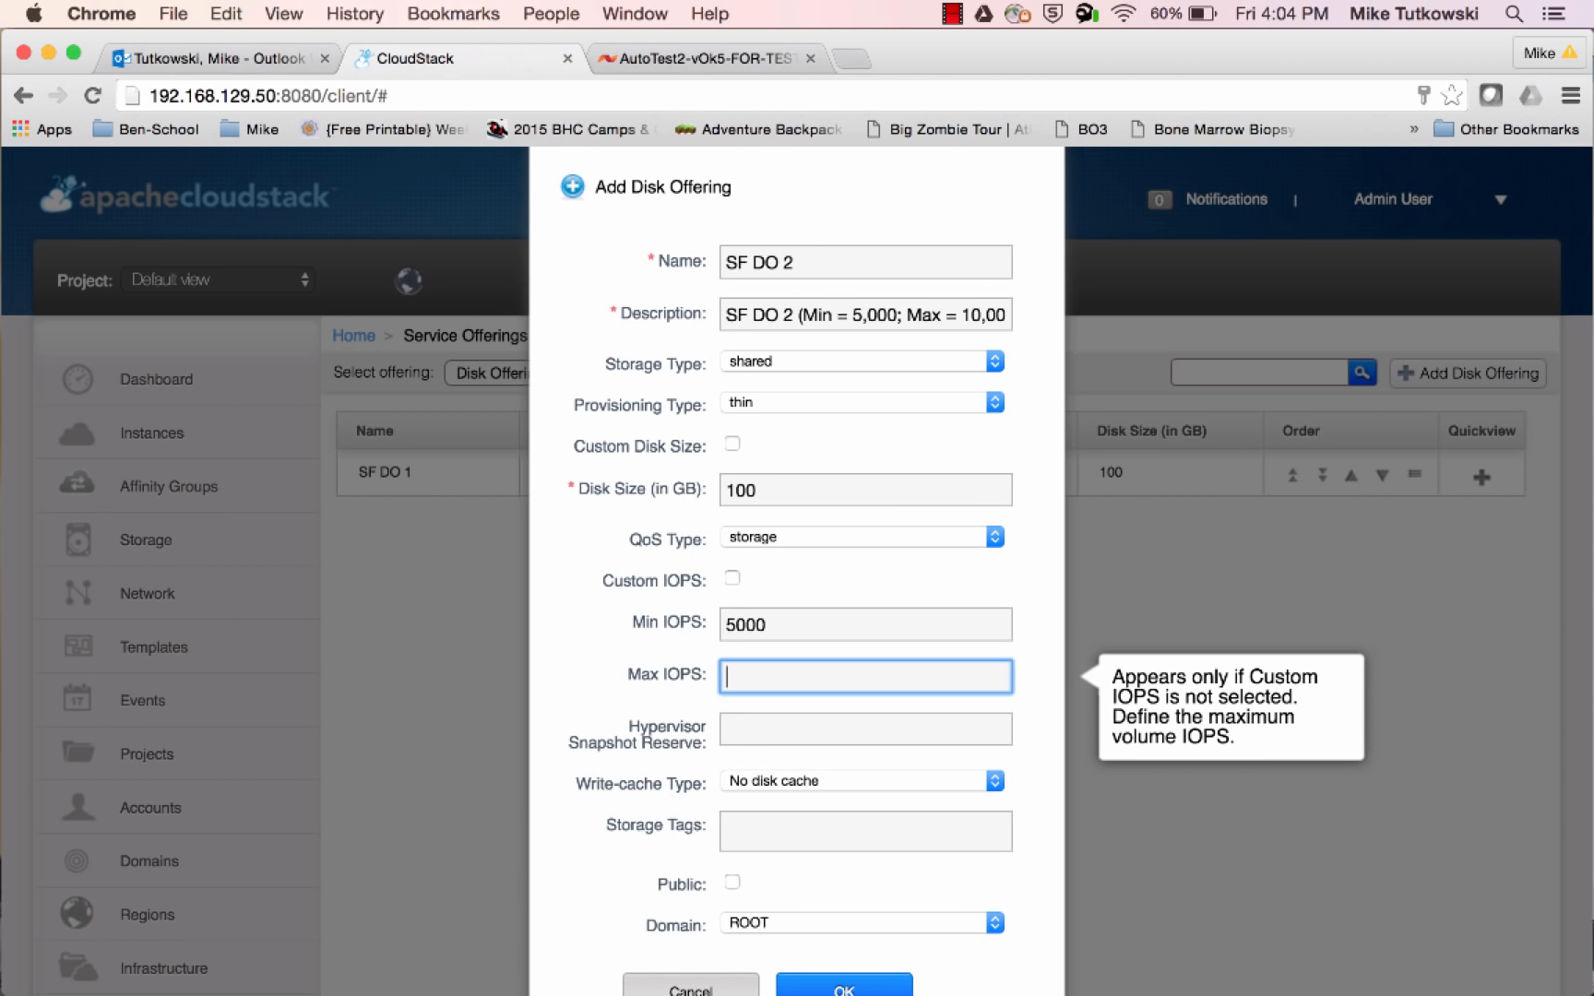
pyautogui.write('10000')
pyautogui.press('Tab')
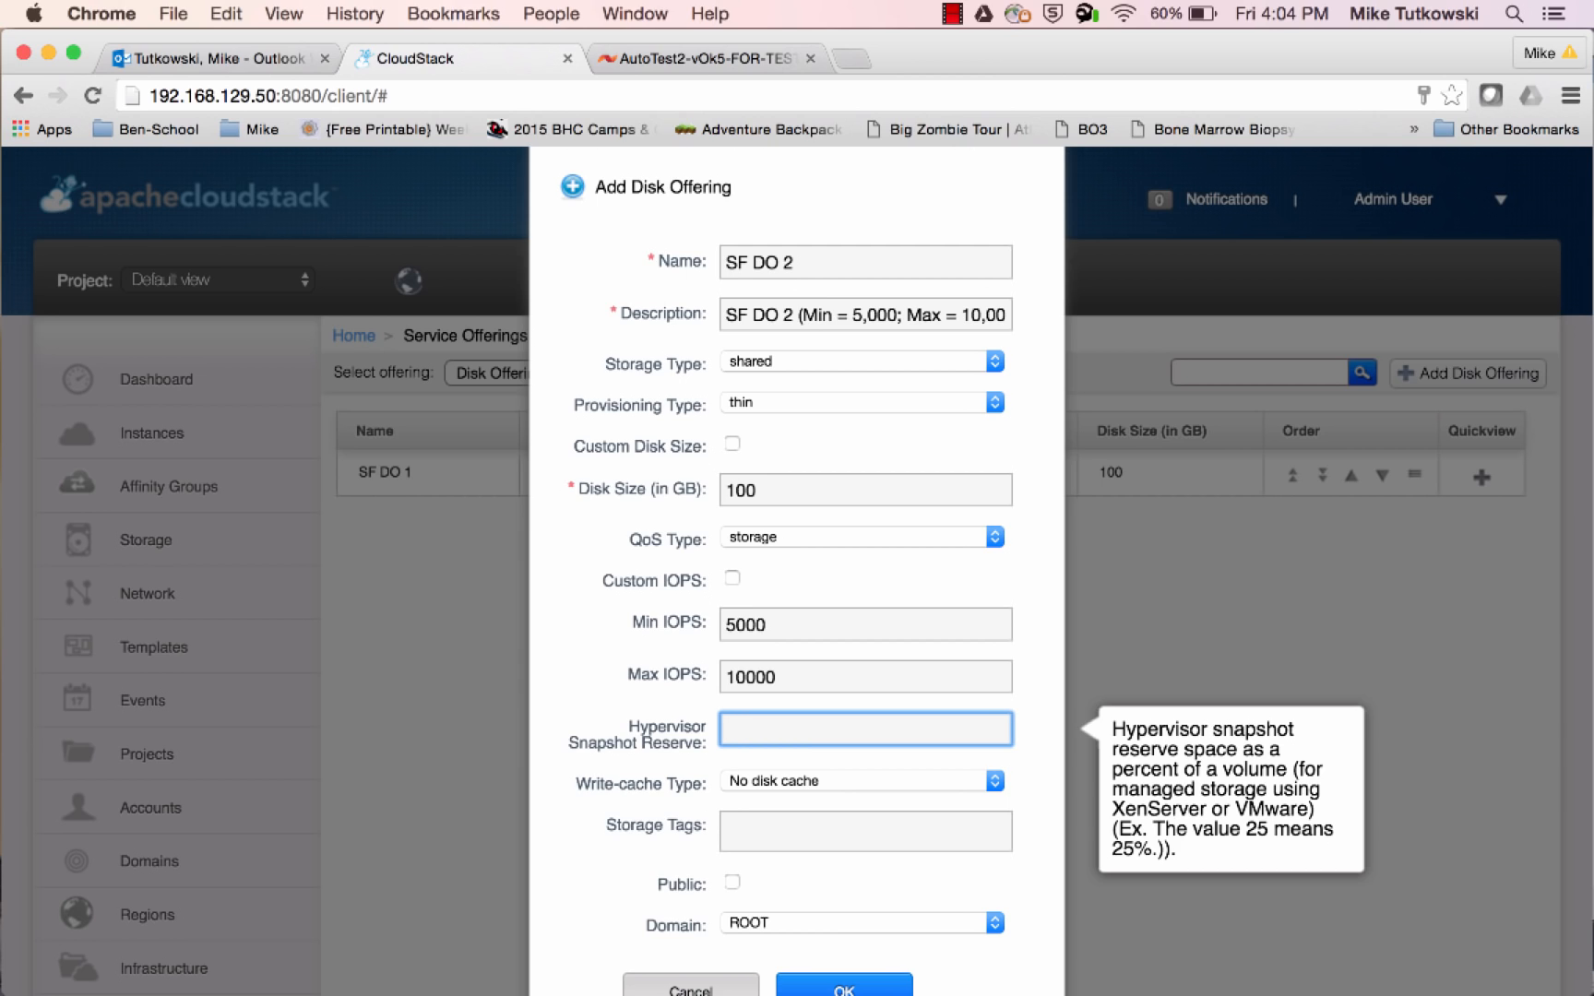
pyautogui.write('200')
pyautogui.click(1027, 680)
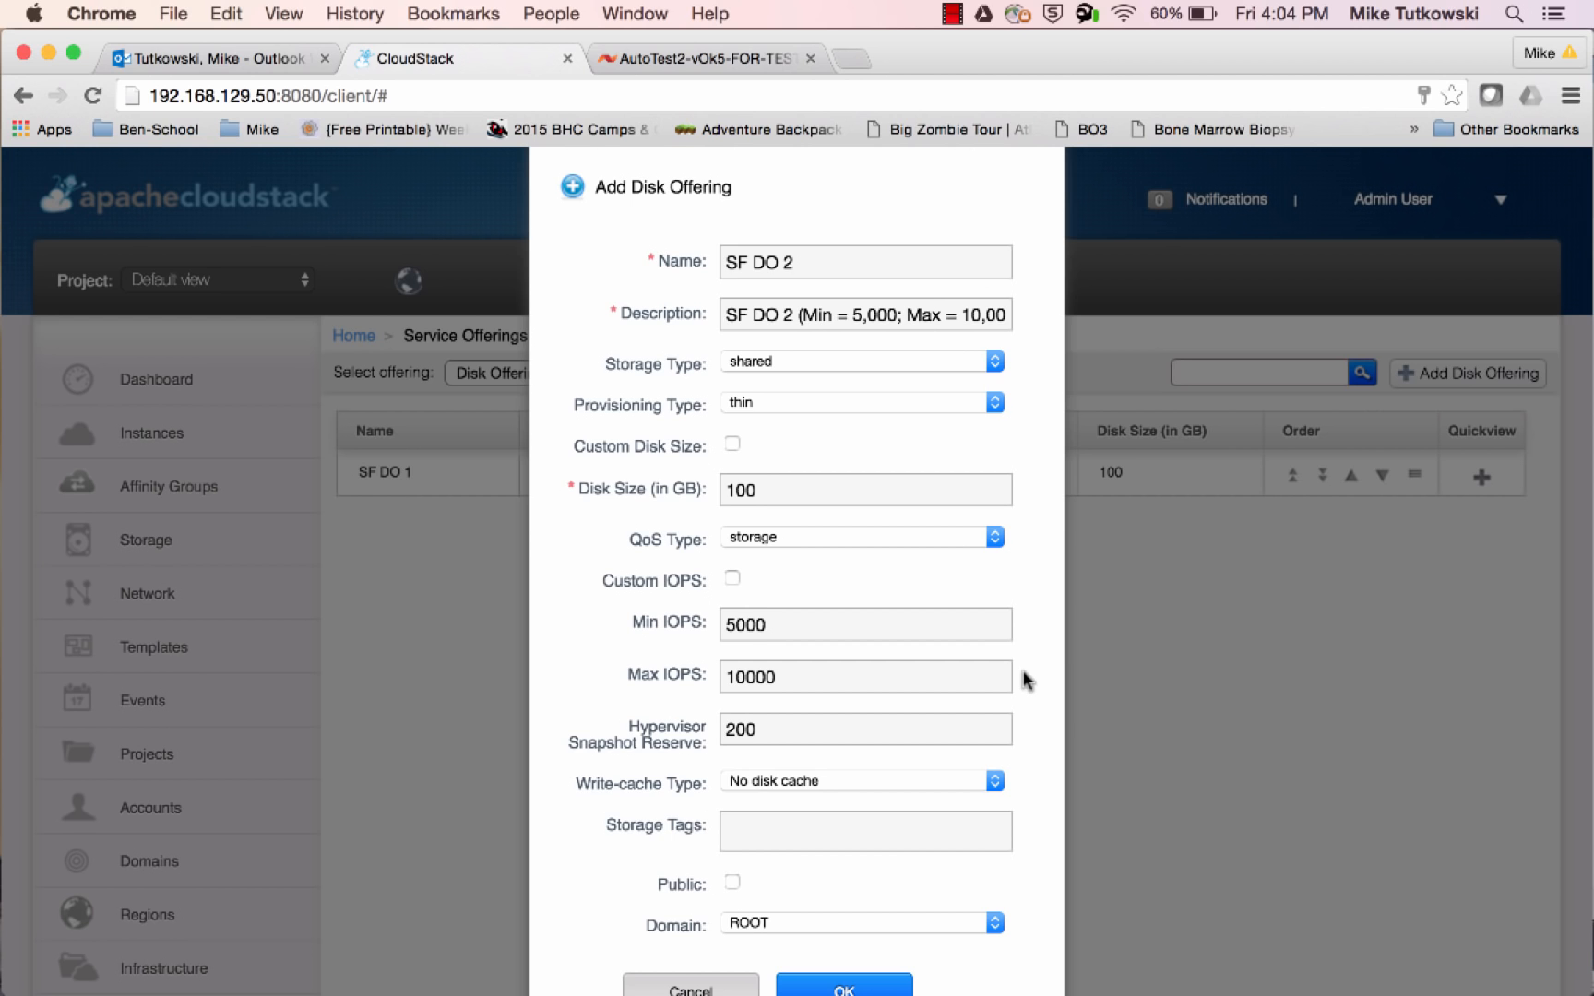
# Add the storage tag SolidFire_SAN_A and create the SF DO 2 disk offering
pyautogui.scroll(-4, 1027, 681)
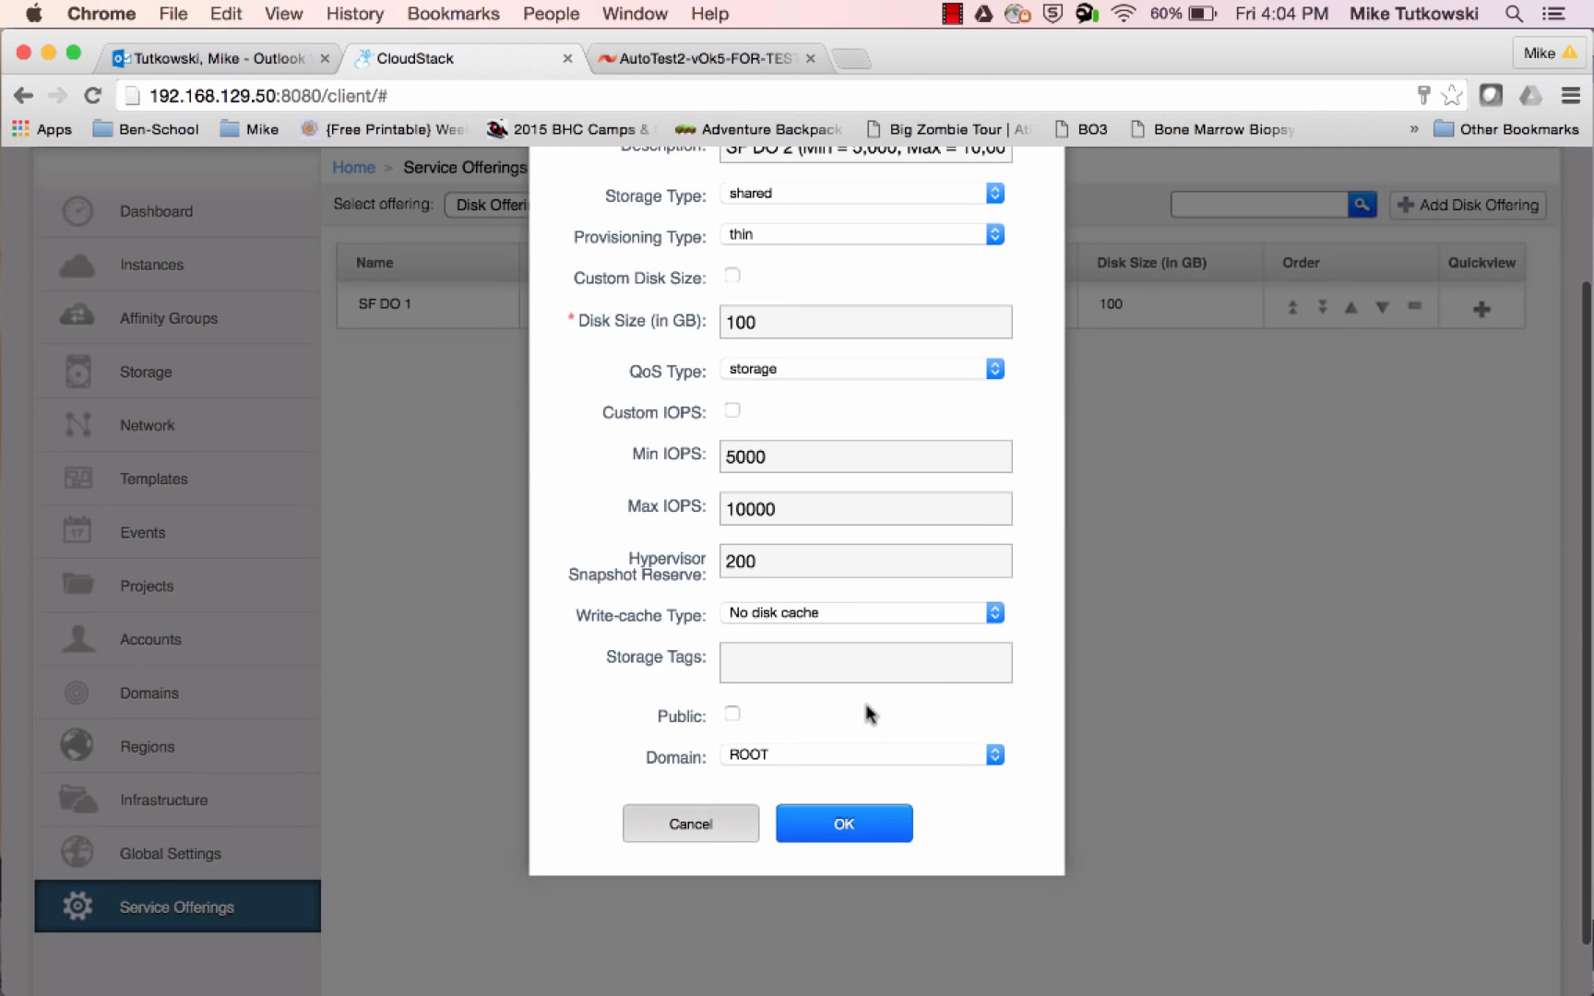
pyautogui.click(834, 671)
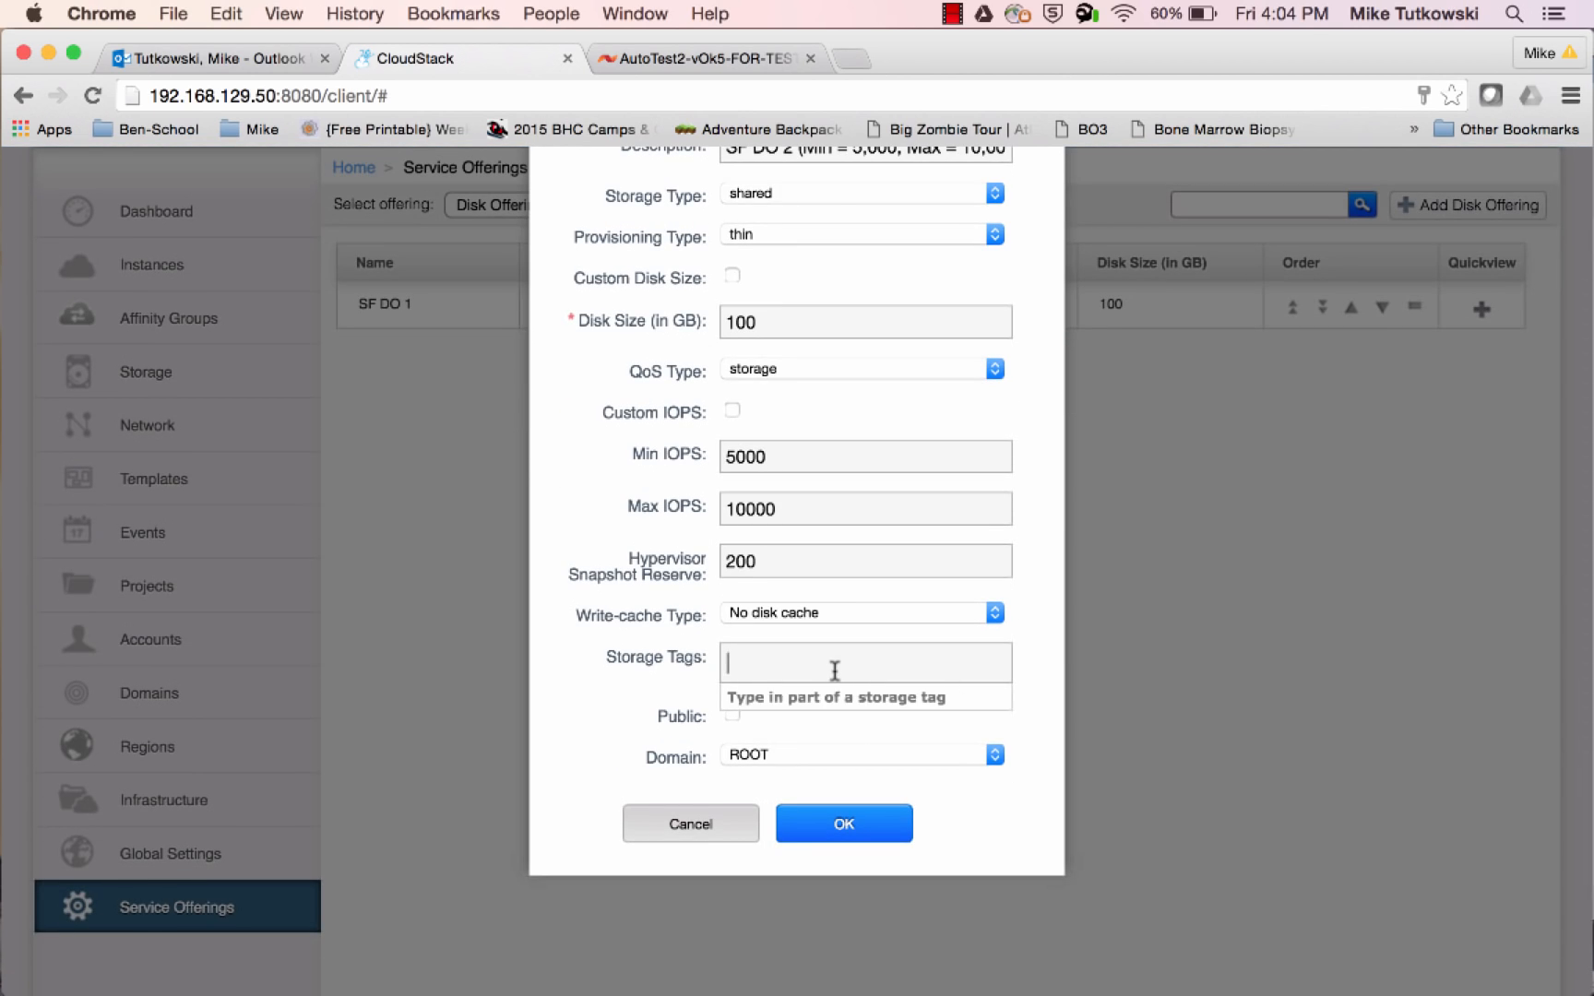
pyautogui.write('s')
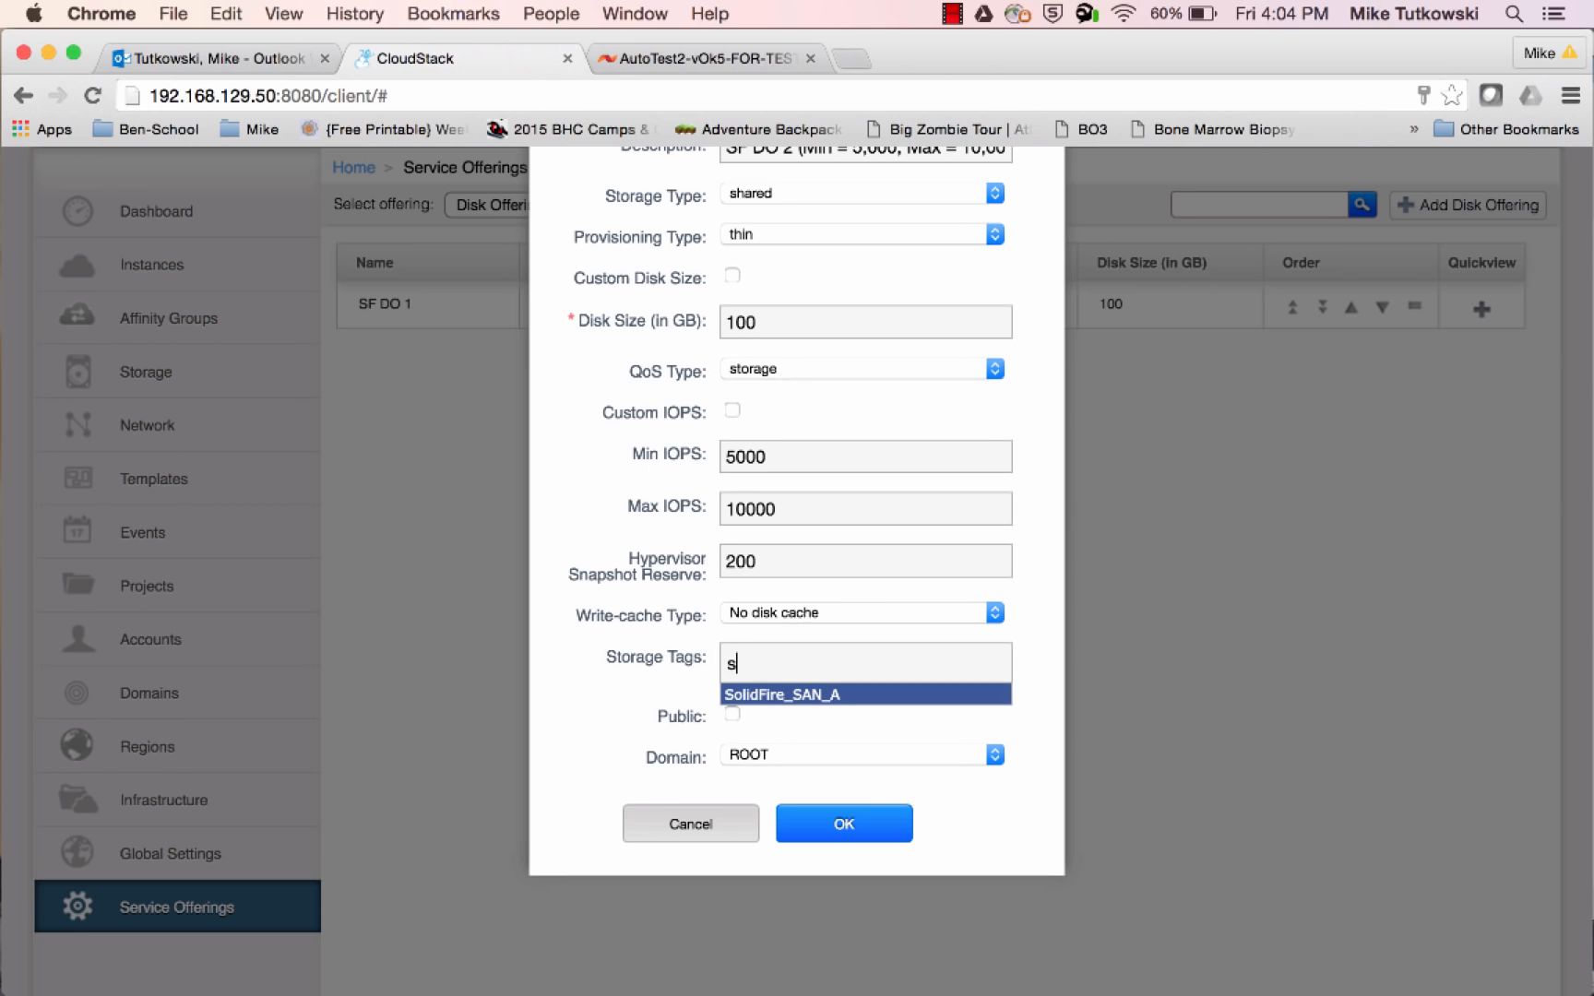
pyautogui.press('Return')
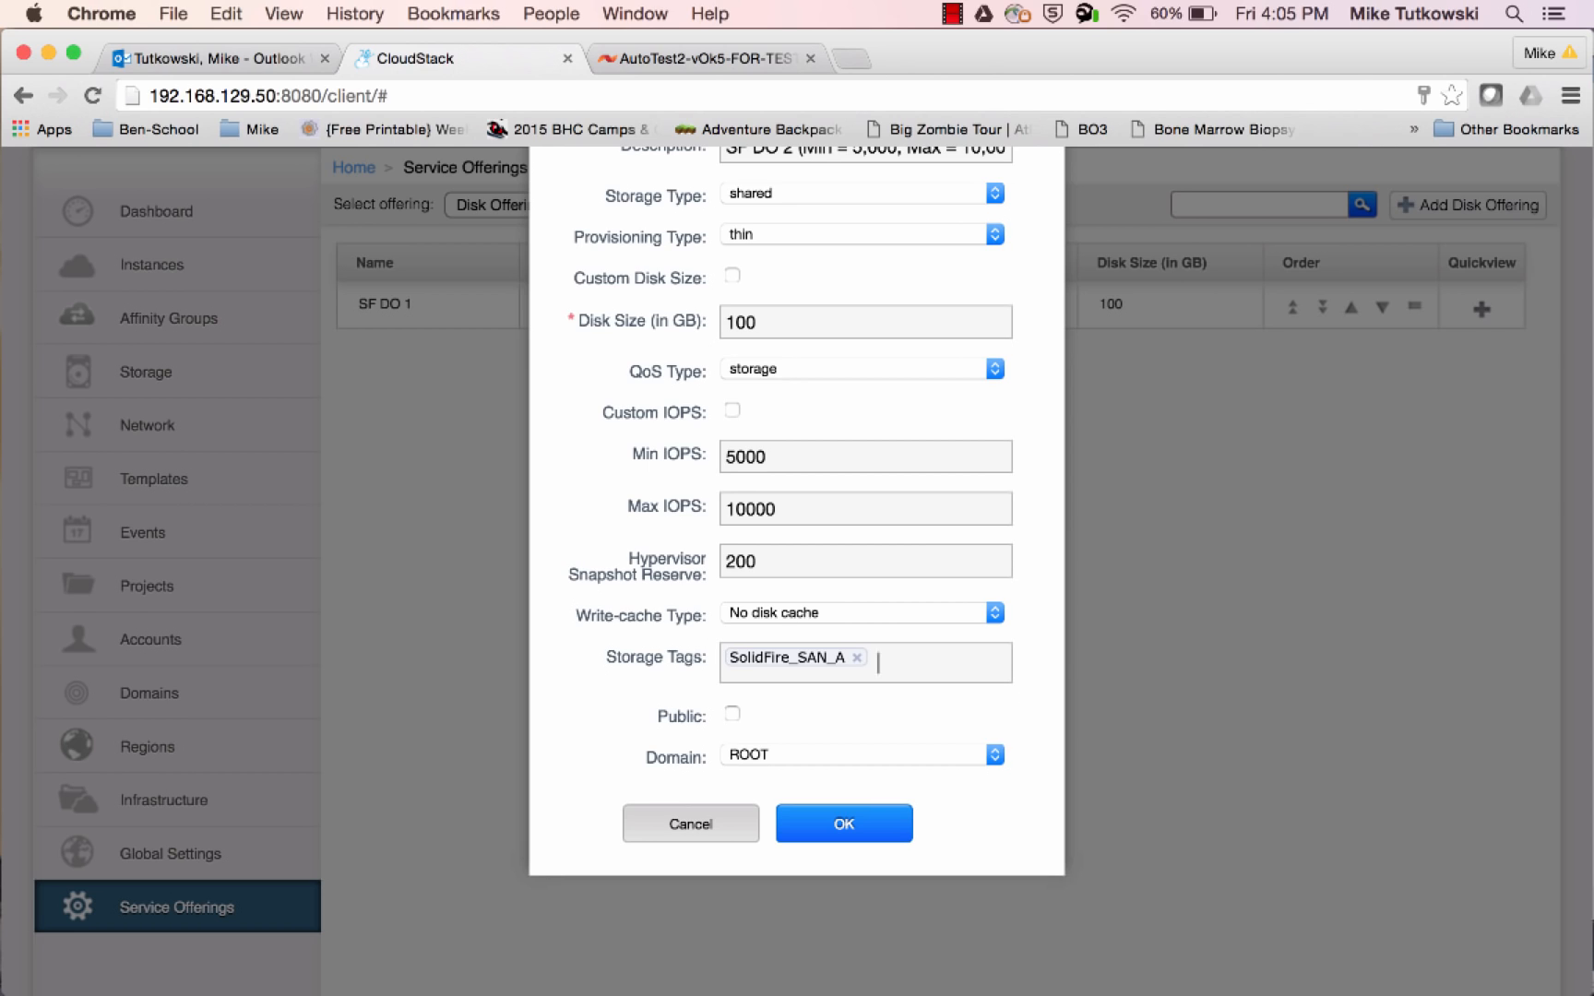
pyautogui.scroll(1, 1031, 592)
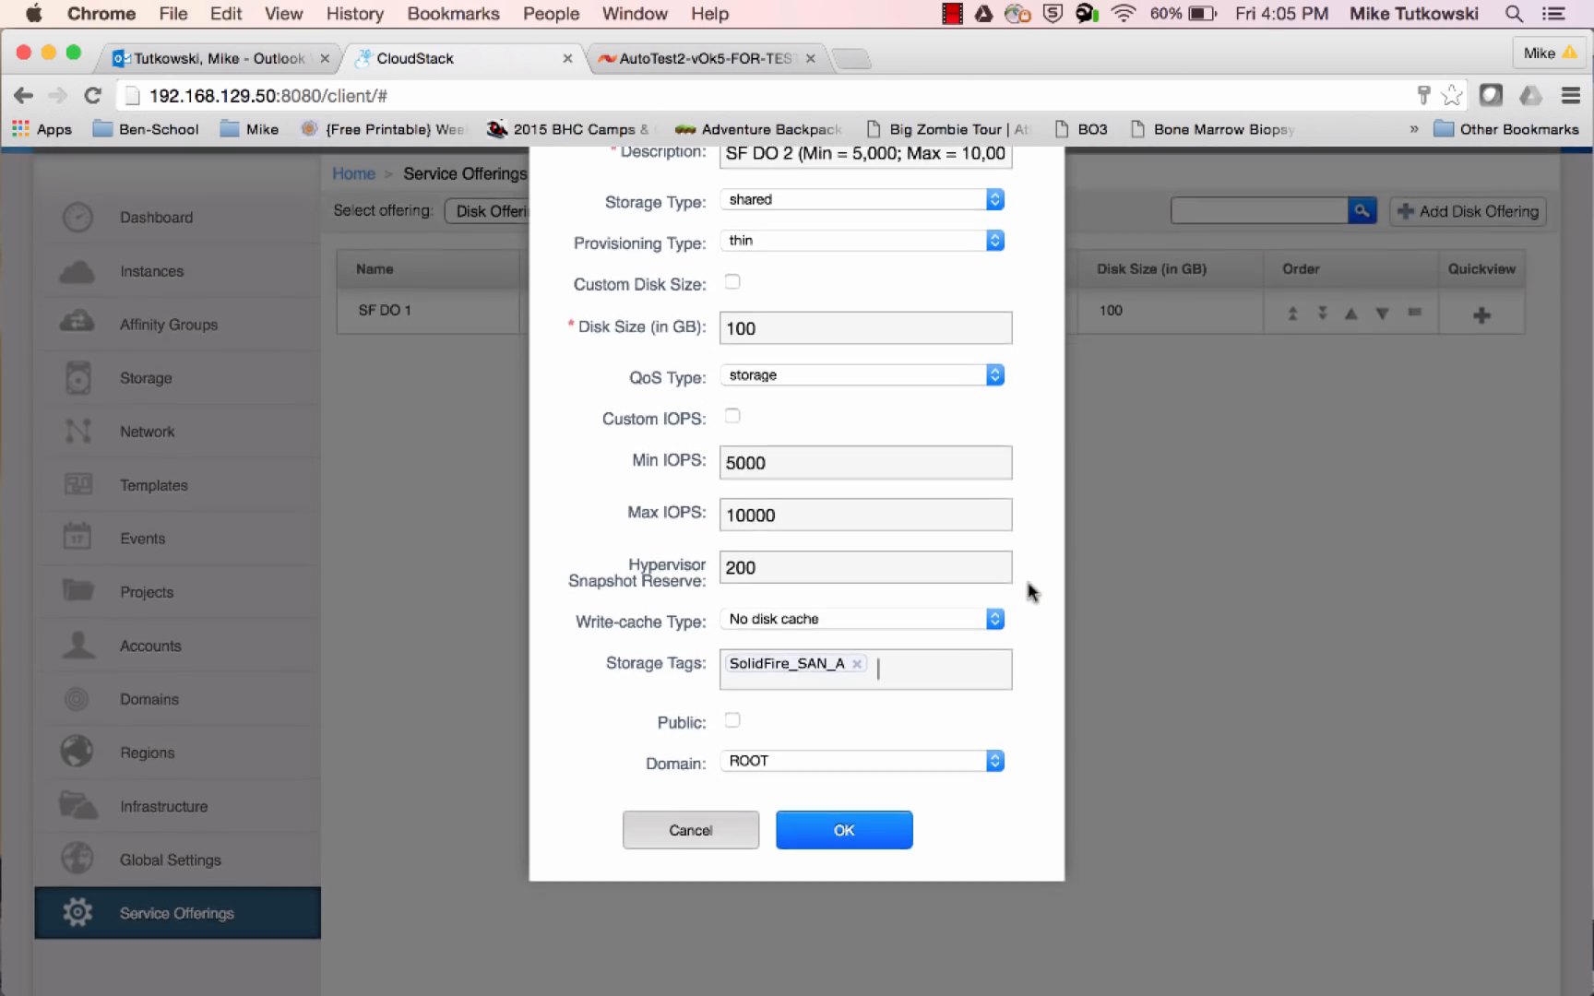
pyautogui.scroll(3, 1032, 593)
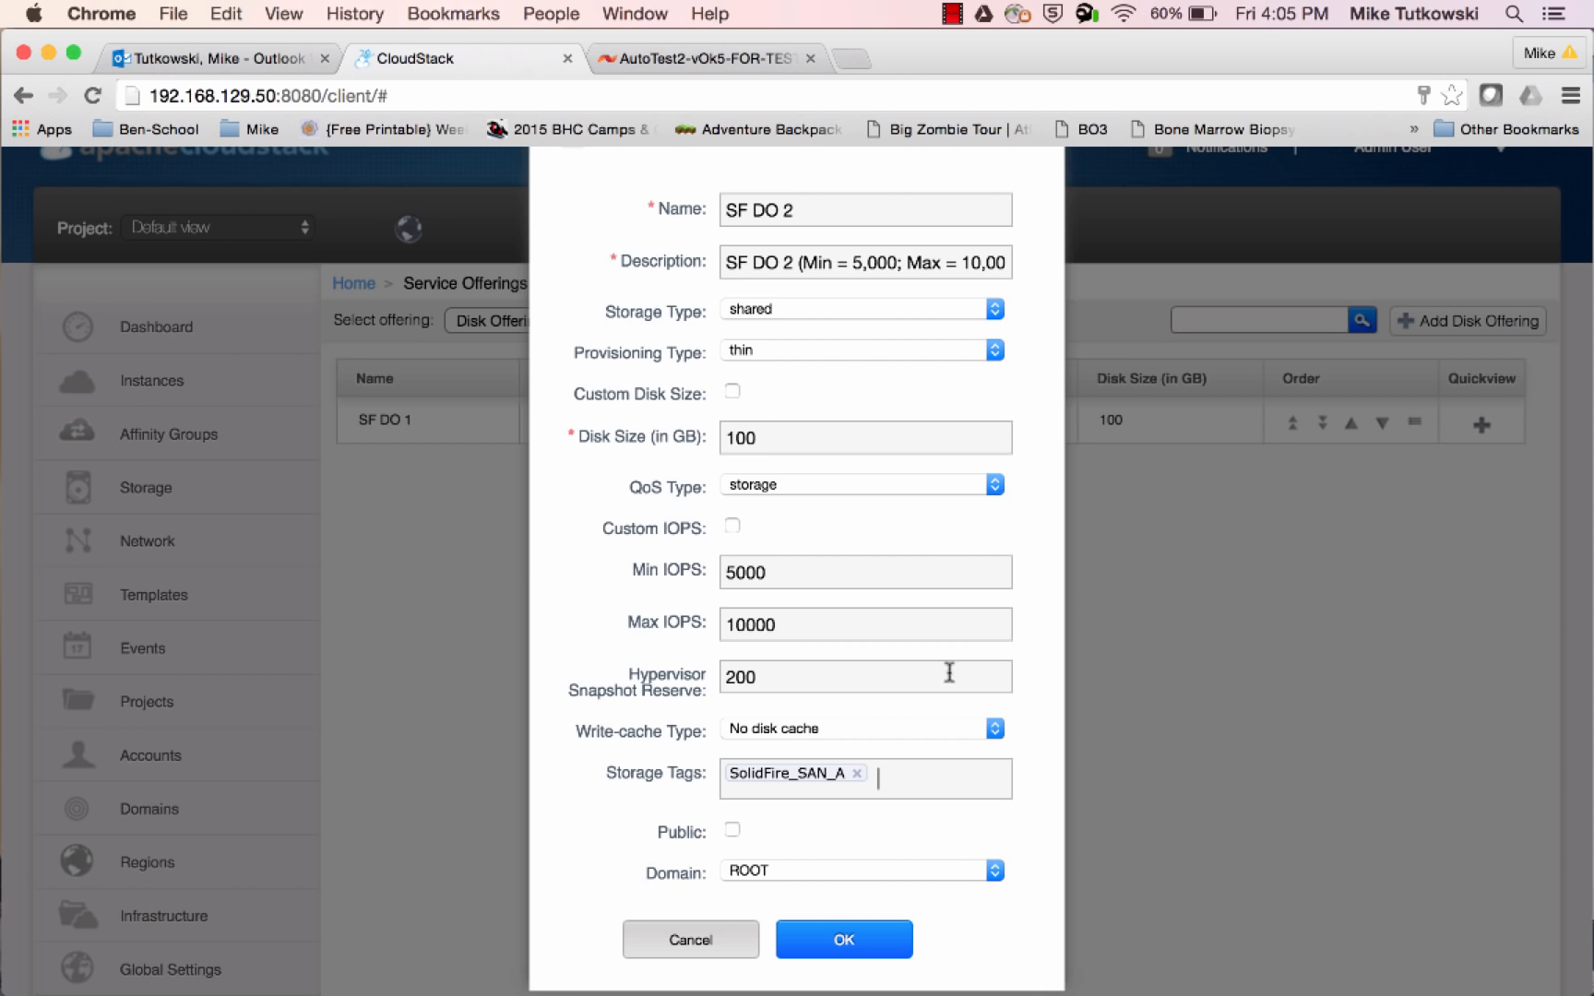
pyautogui.click(845, 945)
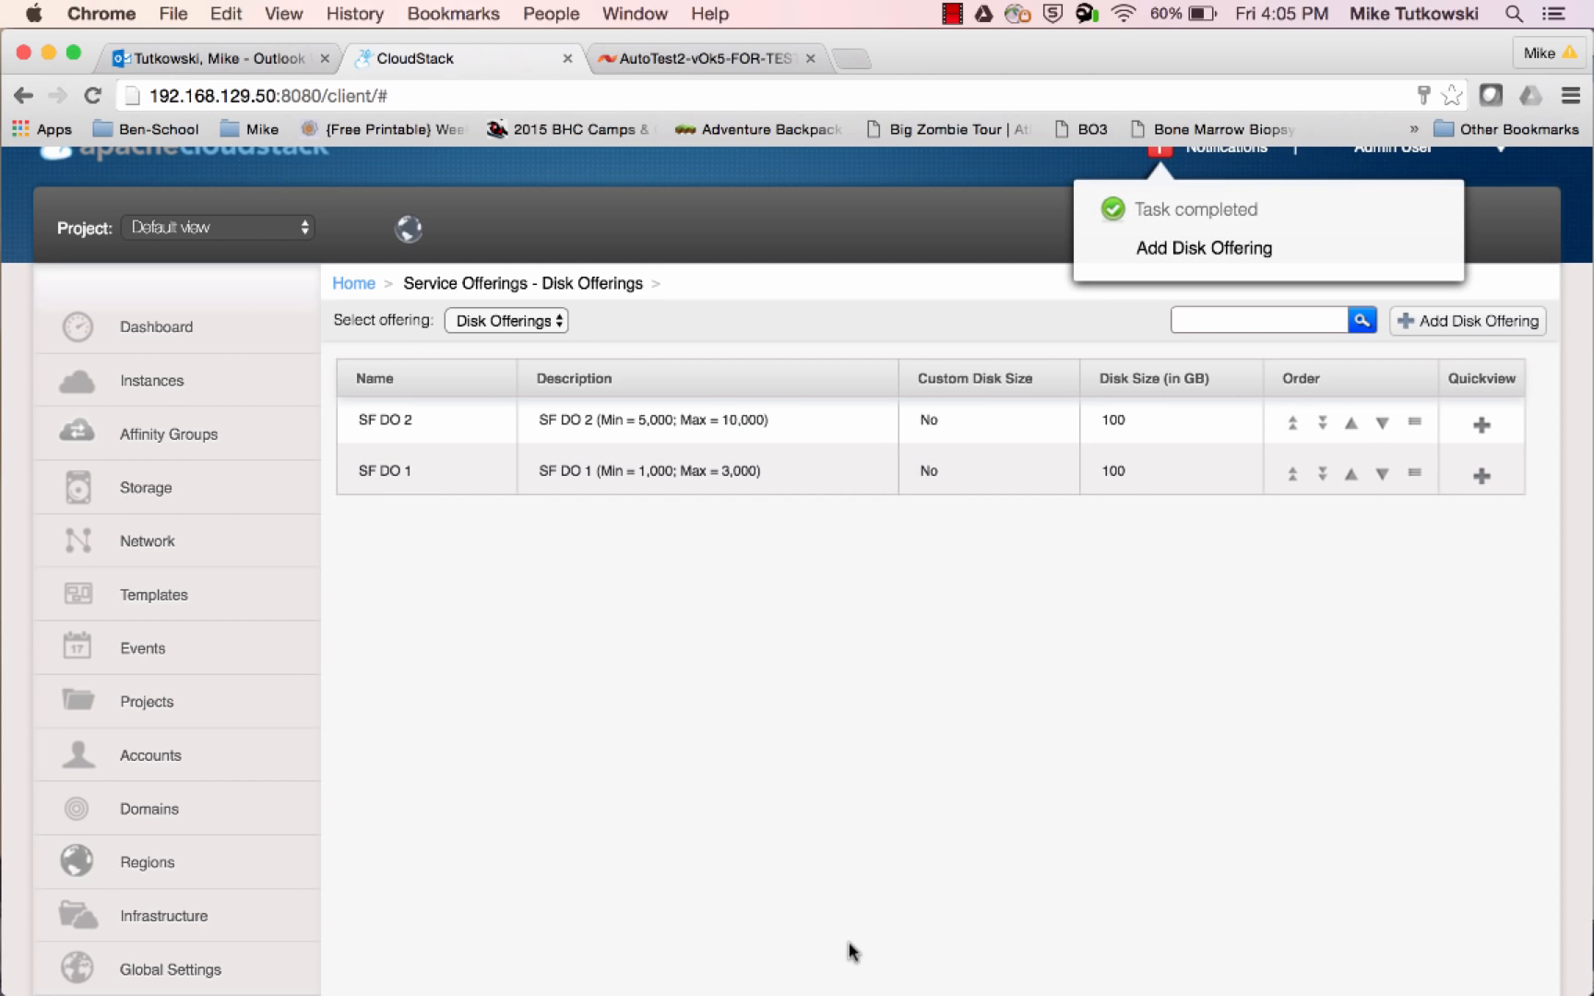
# Resize storage volume Vol-1 to the new offering SF DO 2 (Min = 5,000; Max = 10,000)
pyautogui.click(189, 507)
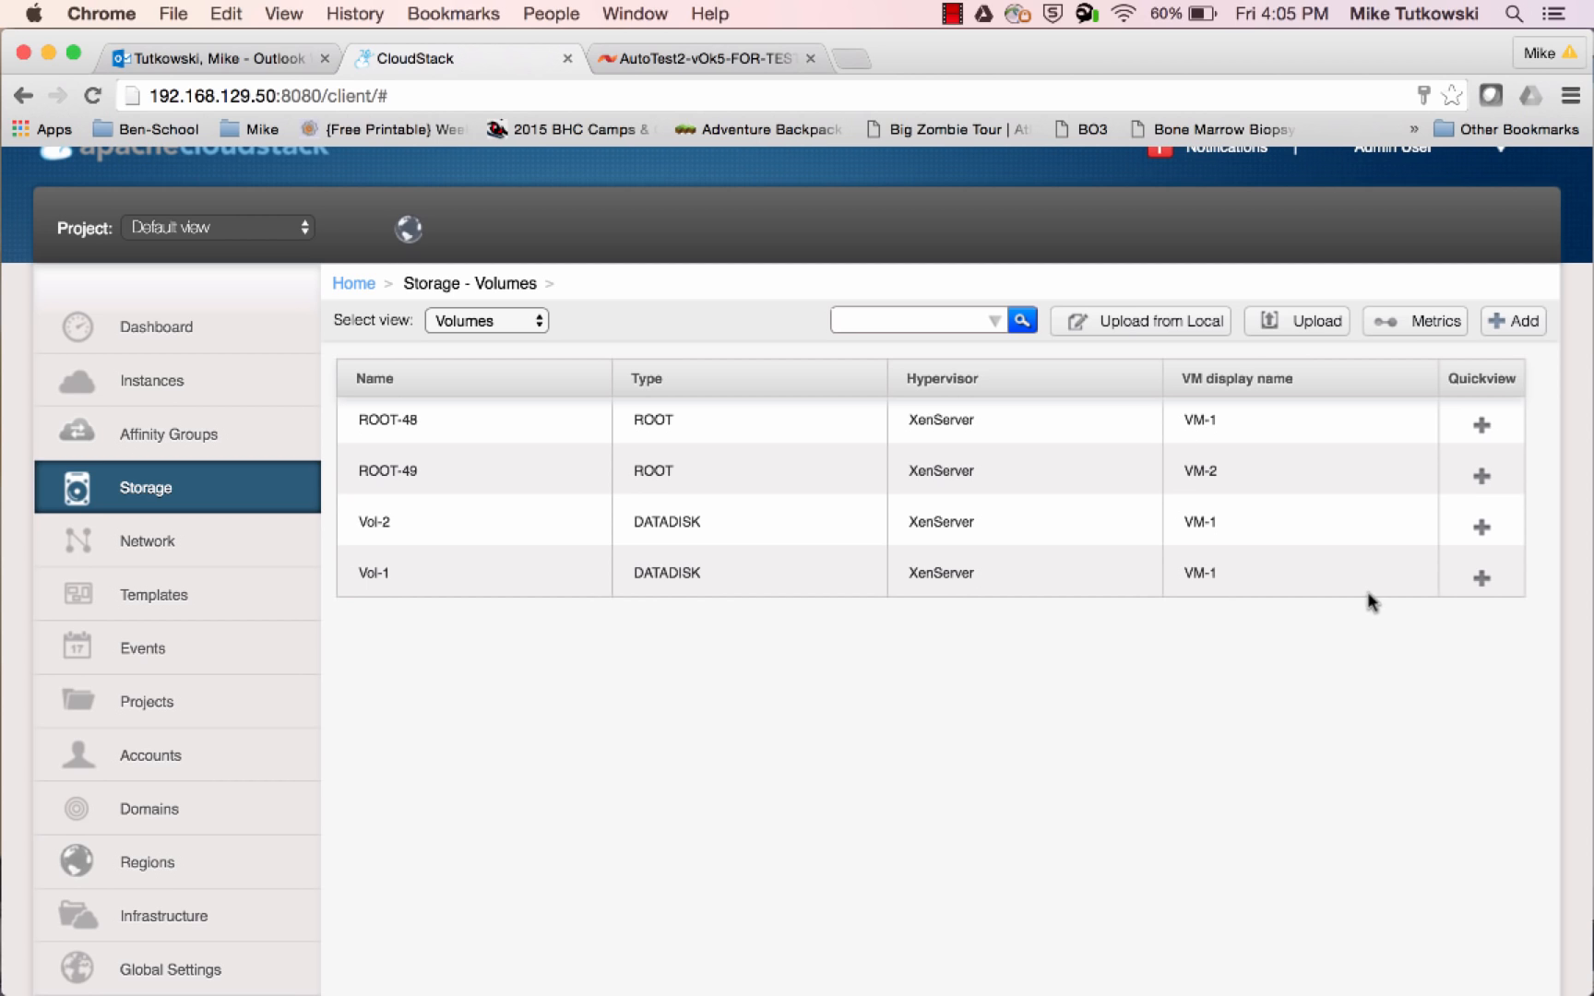
pyautogui.moveTo(1448, 580)
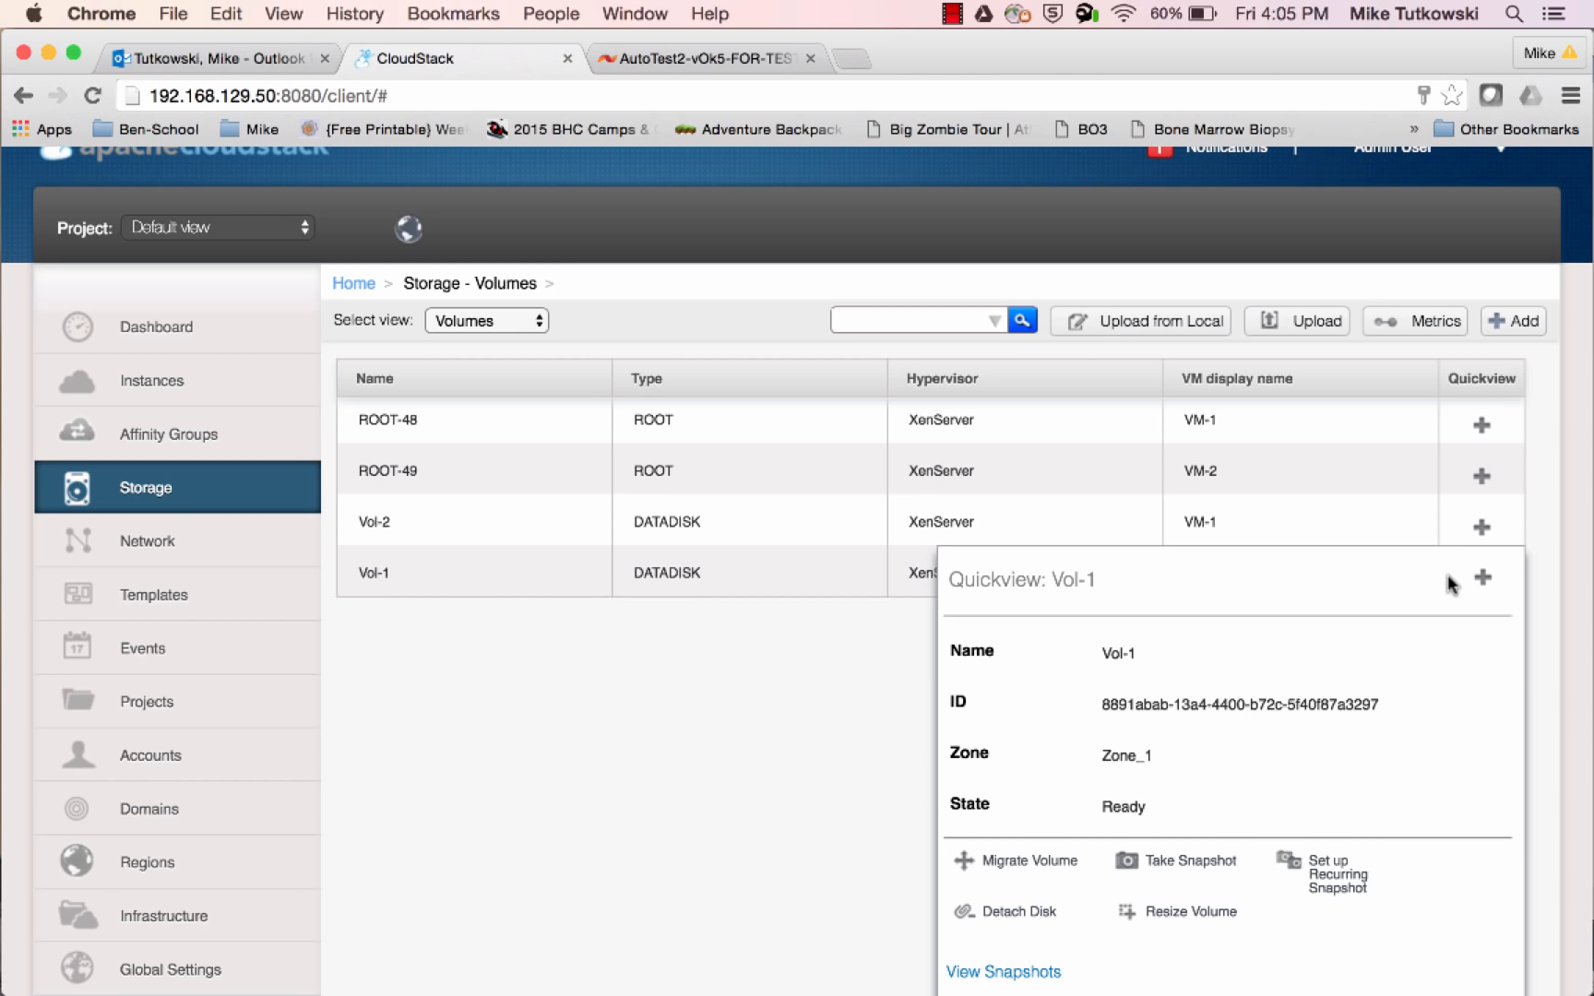
pyautogui.click(1192, 914)
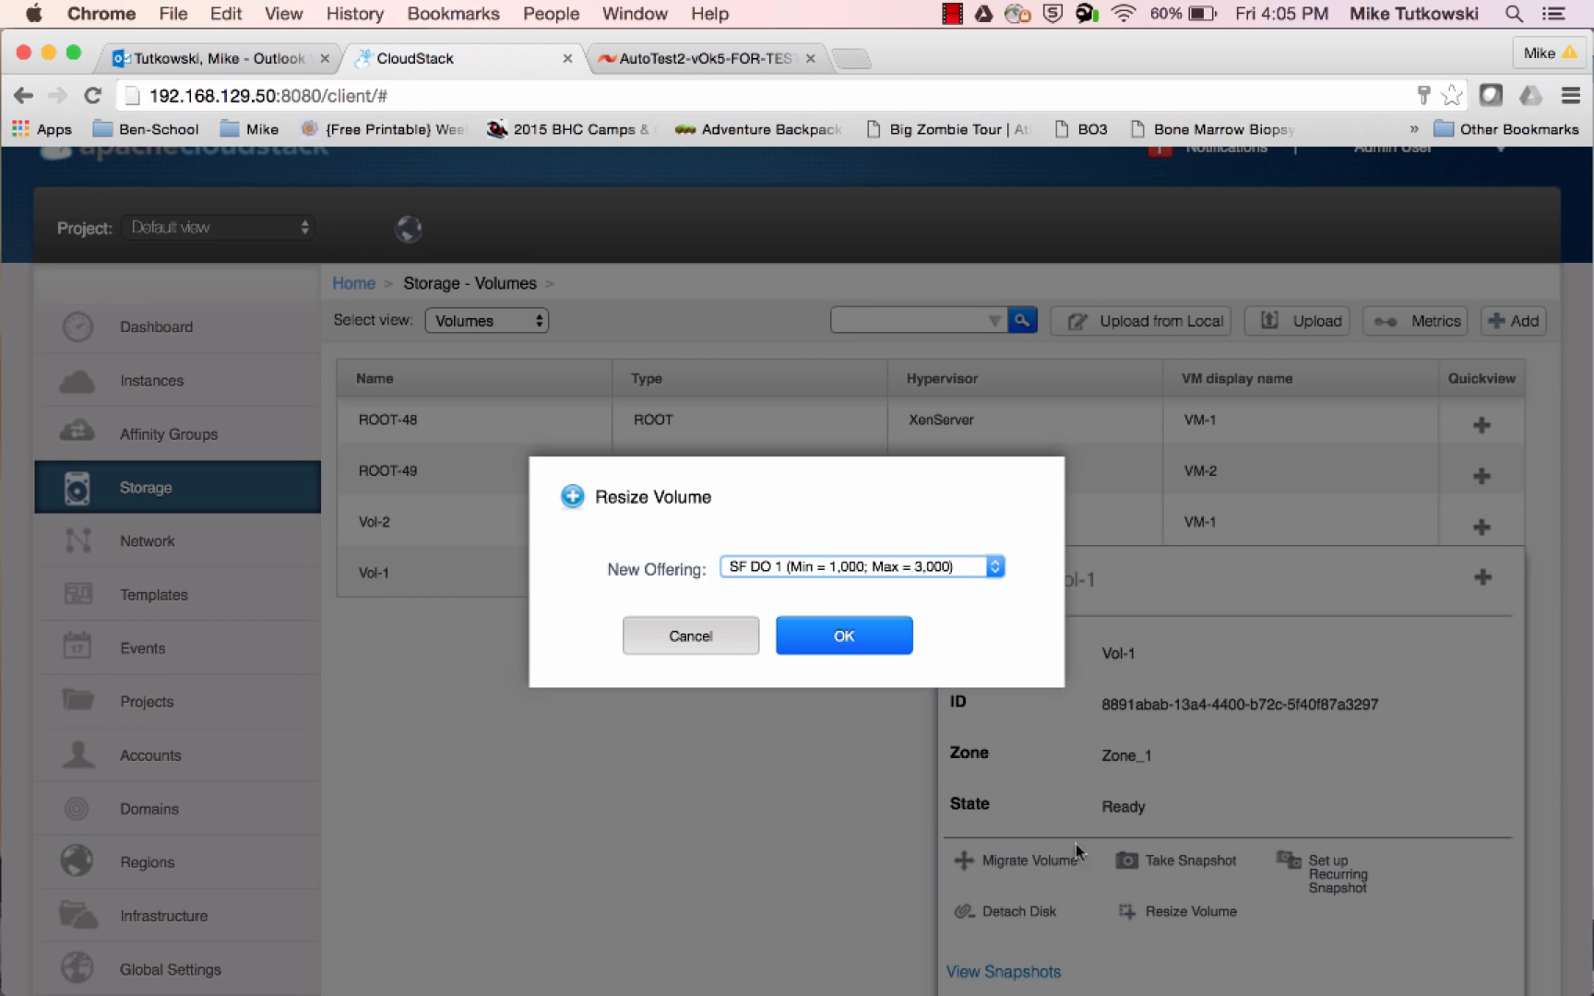
pyautogui.click(825, 565)
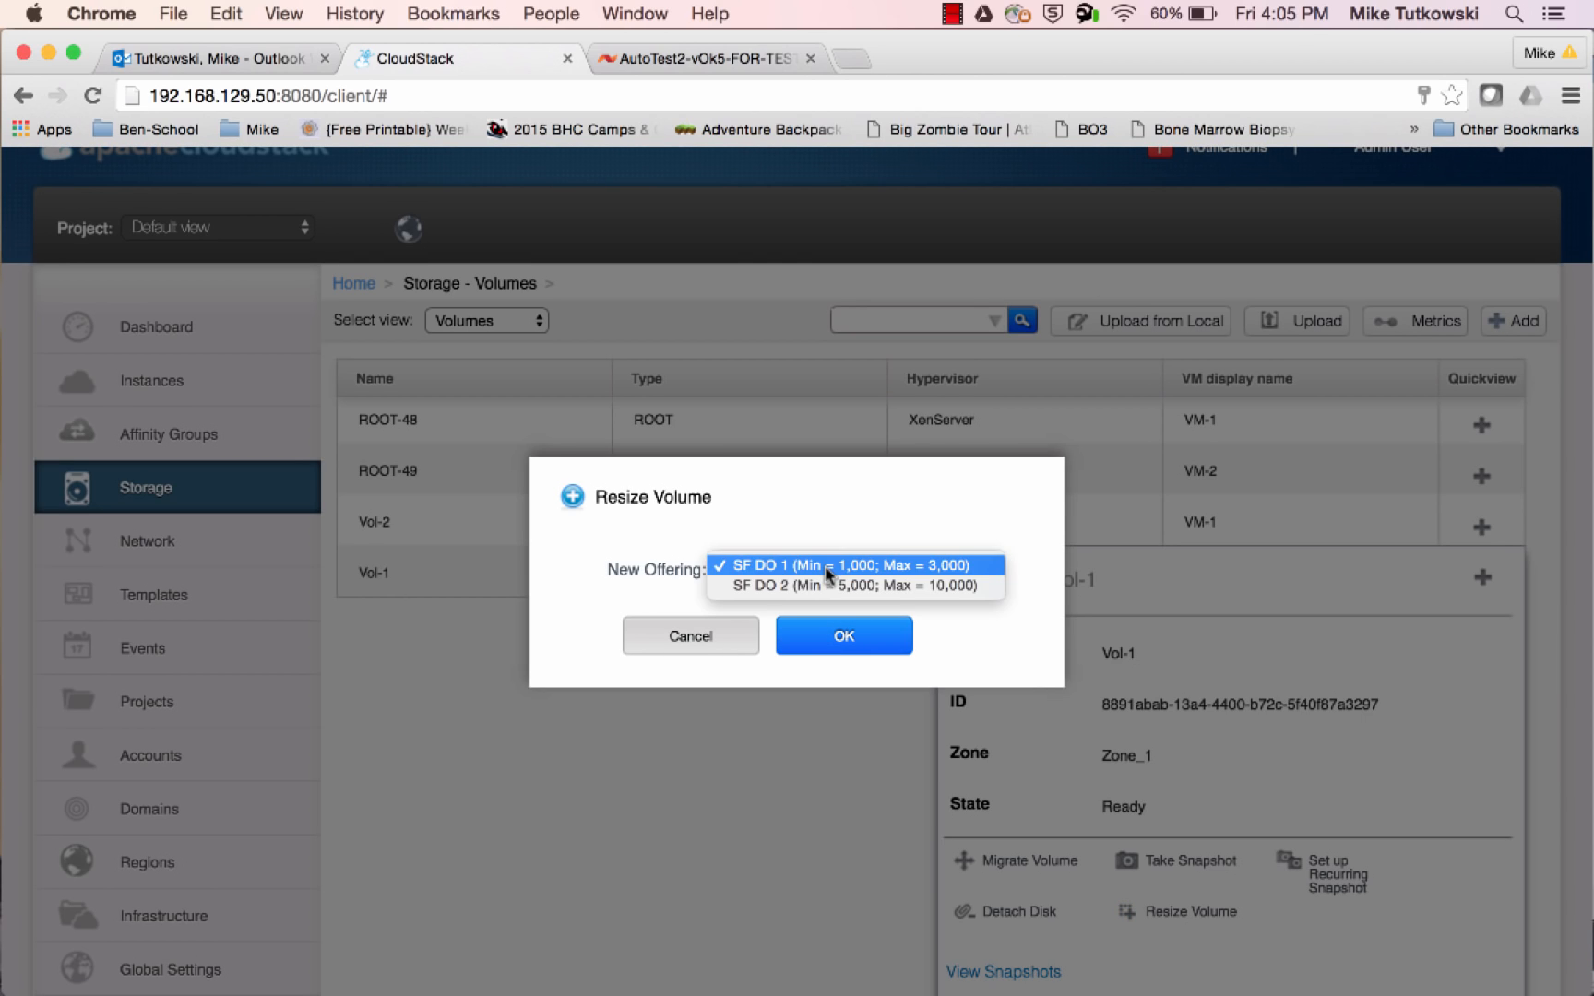
pyautogui.click(831, 586)
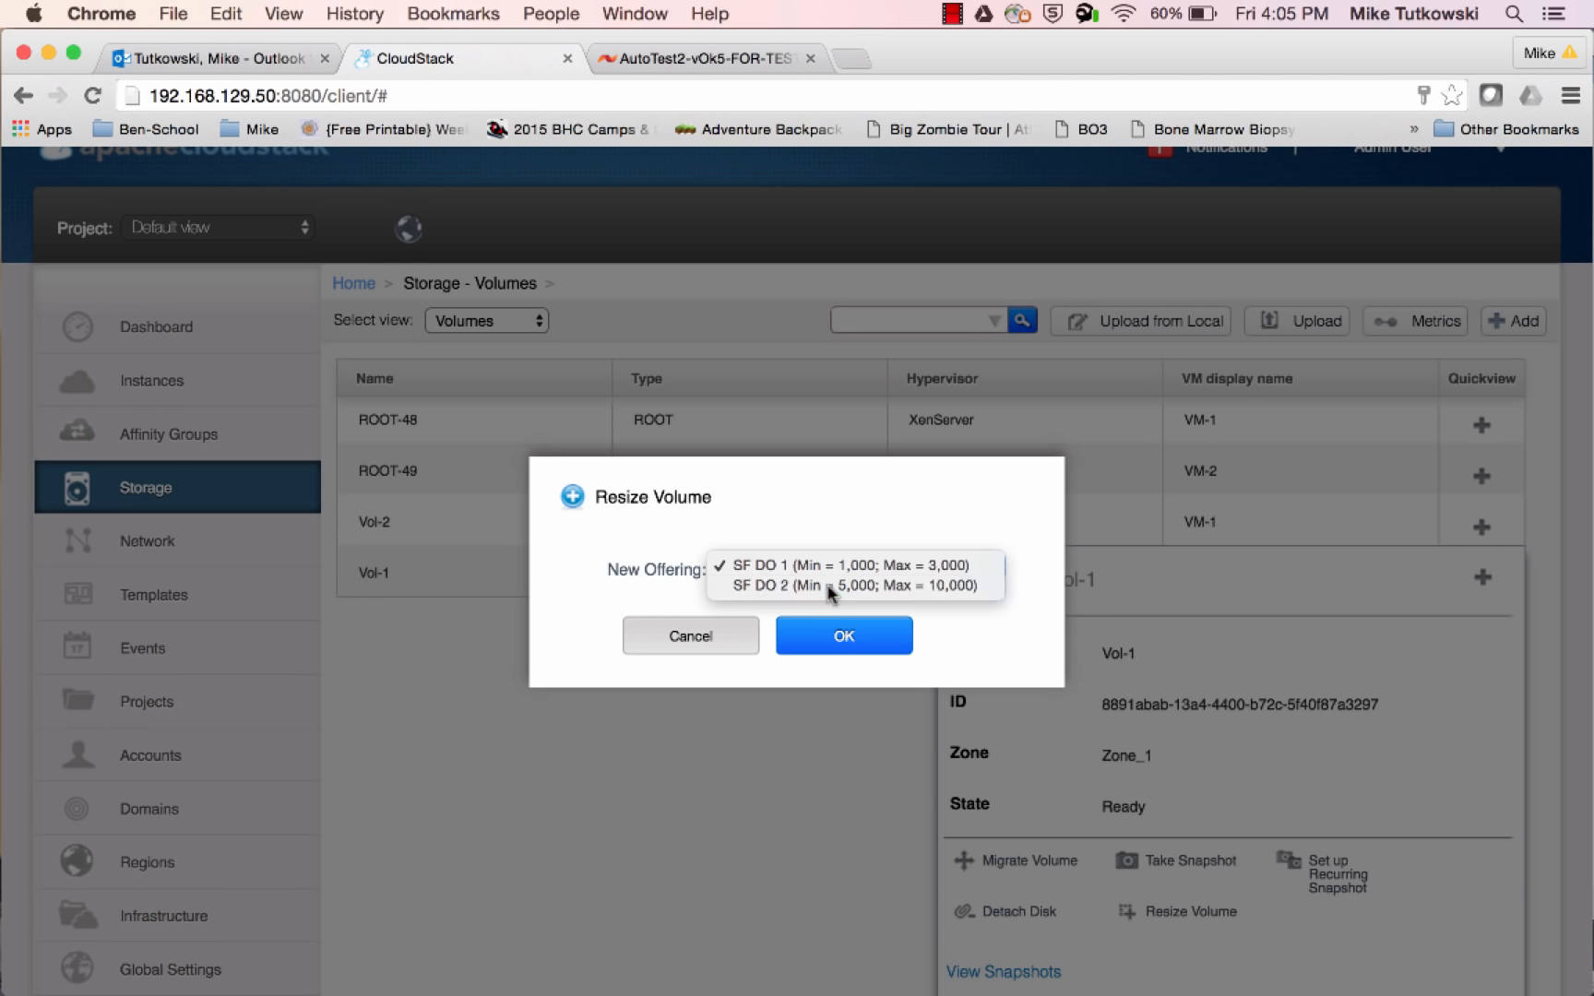
pyautogui.click(843, 640)
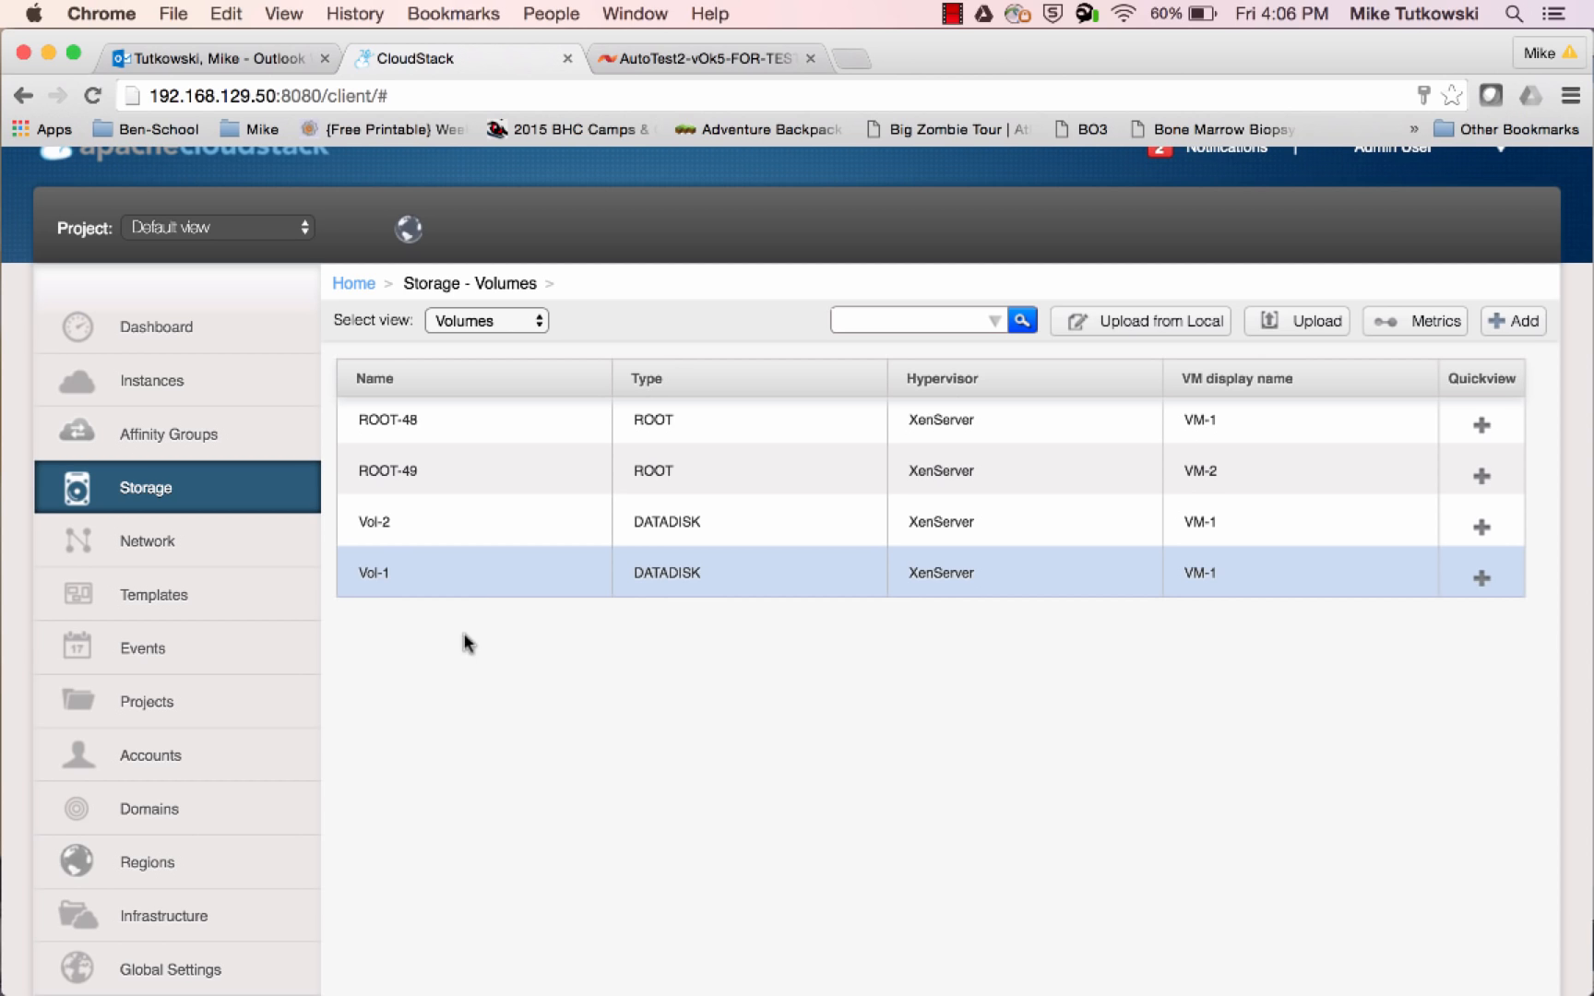
# Open the details of volume Vol-1 and review its disk offering, size, Min IOPS and Max IOPS
pyautogui.click(389, 589)
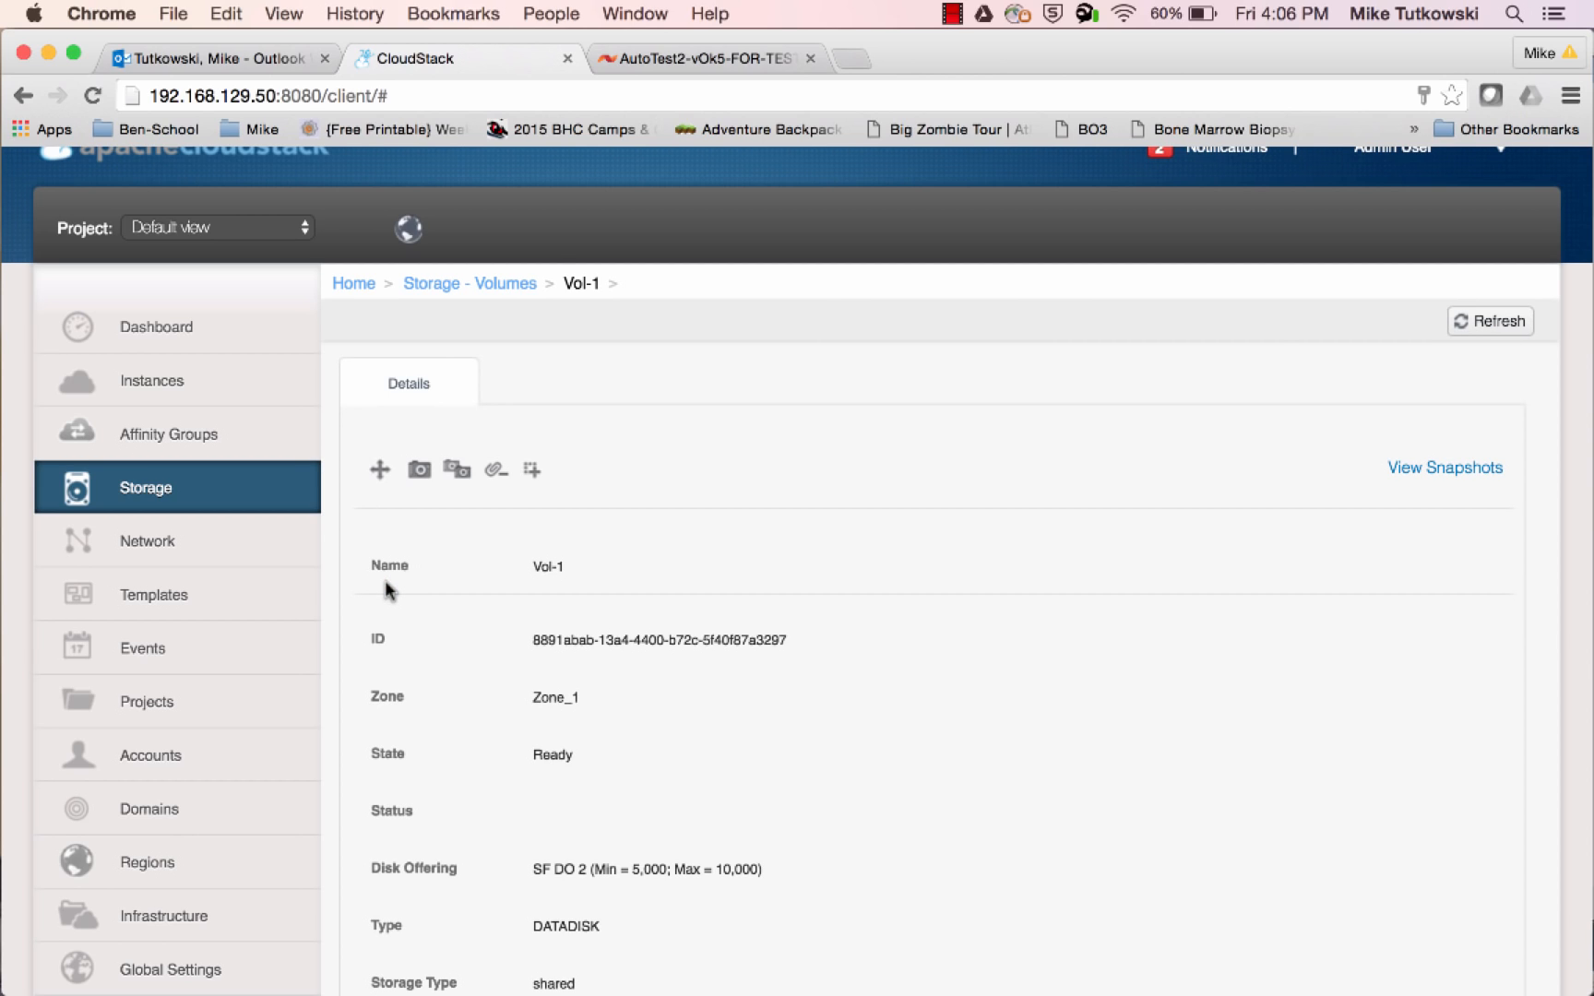
pyautogui.scroll(-5, 735, 786)
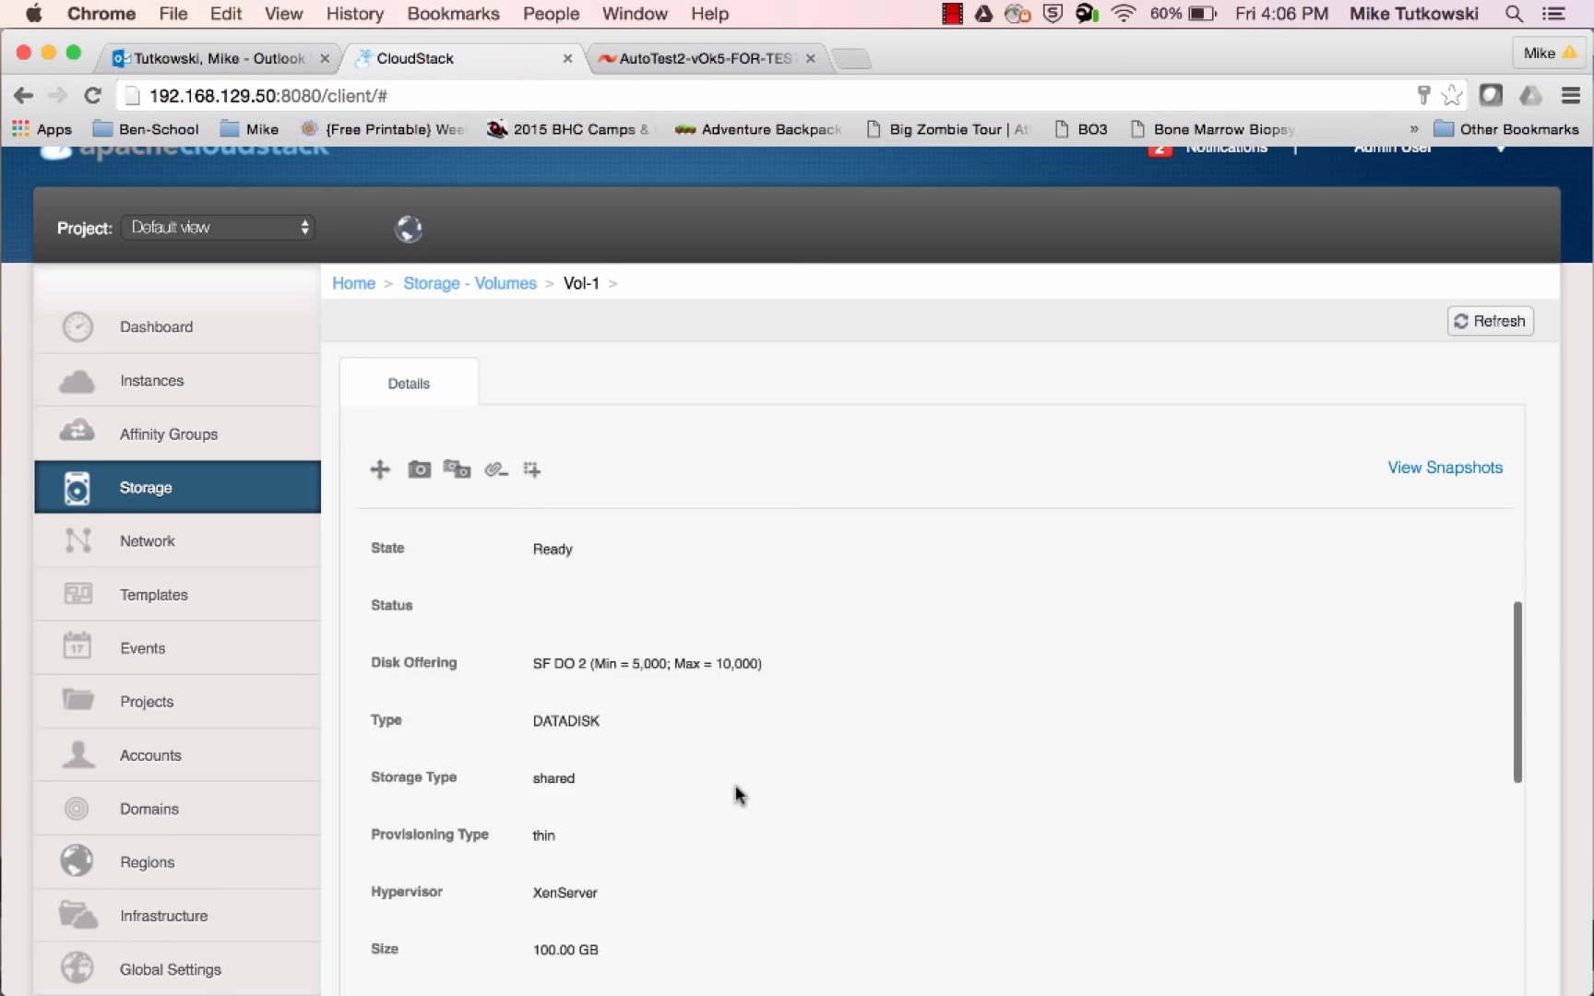
pyautogui.scroll(-1, 735, 786)
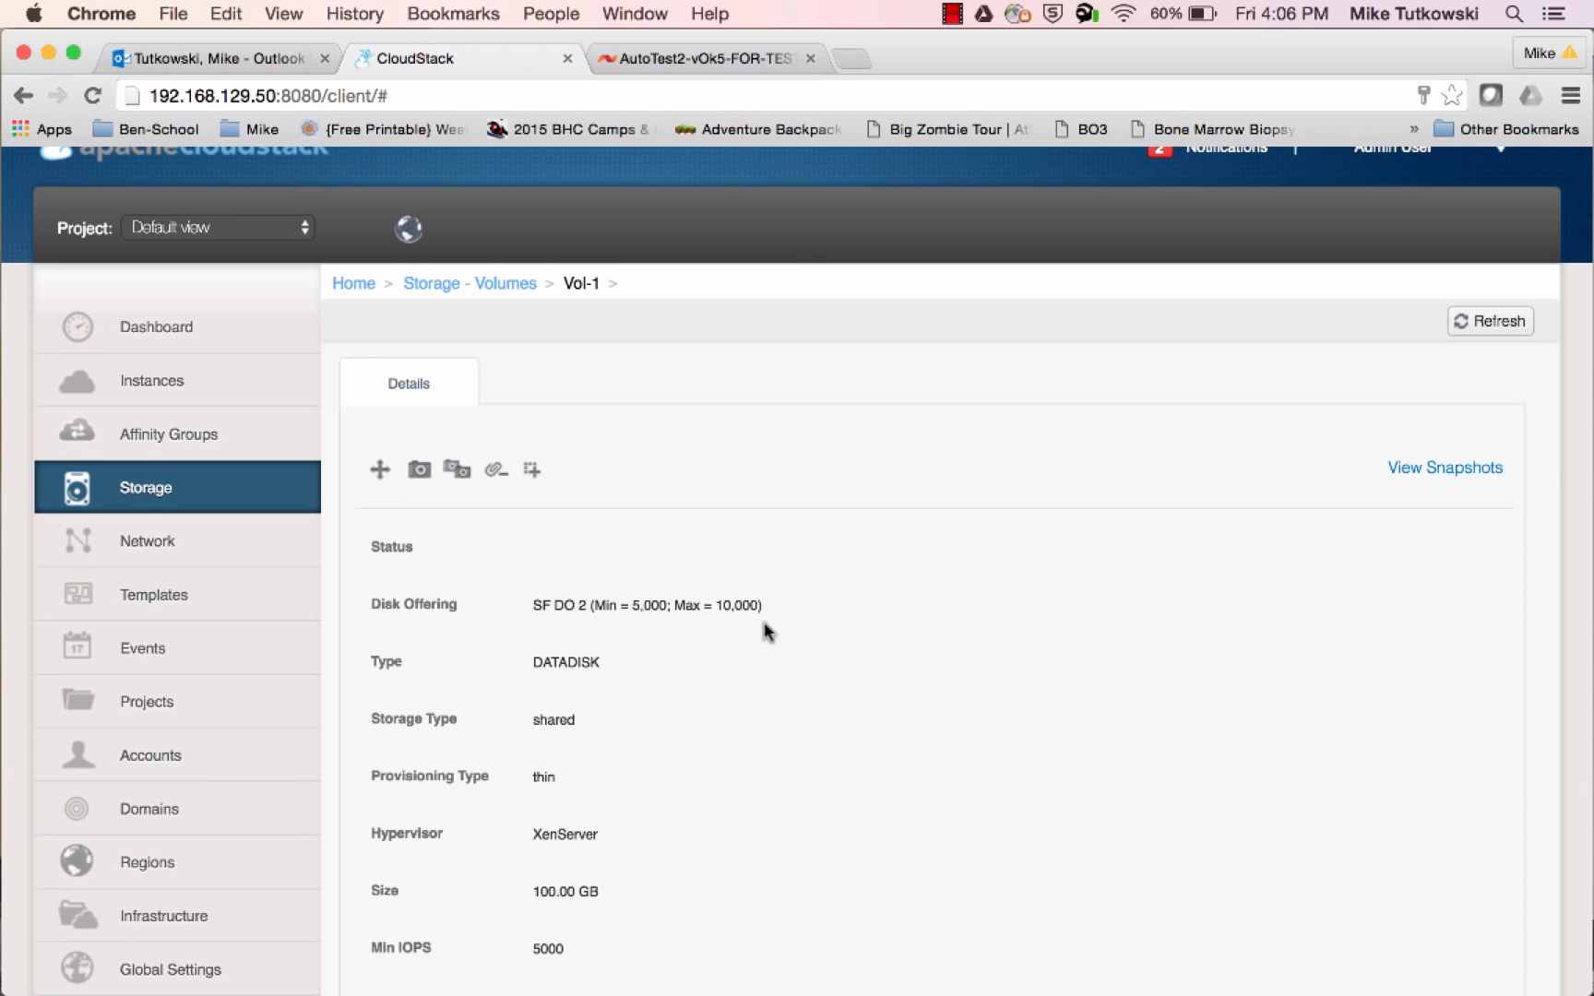
pyautogui.scroll(-4, 730, 822)
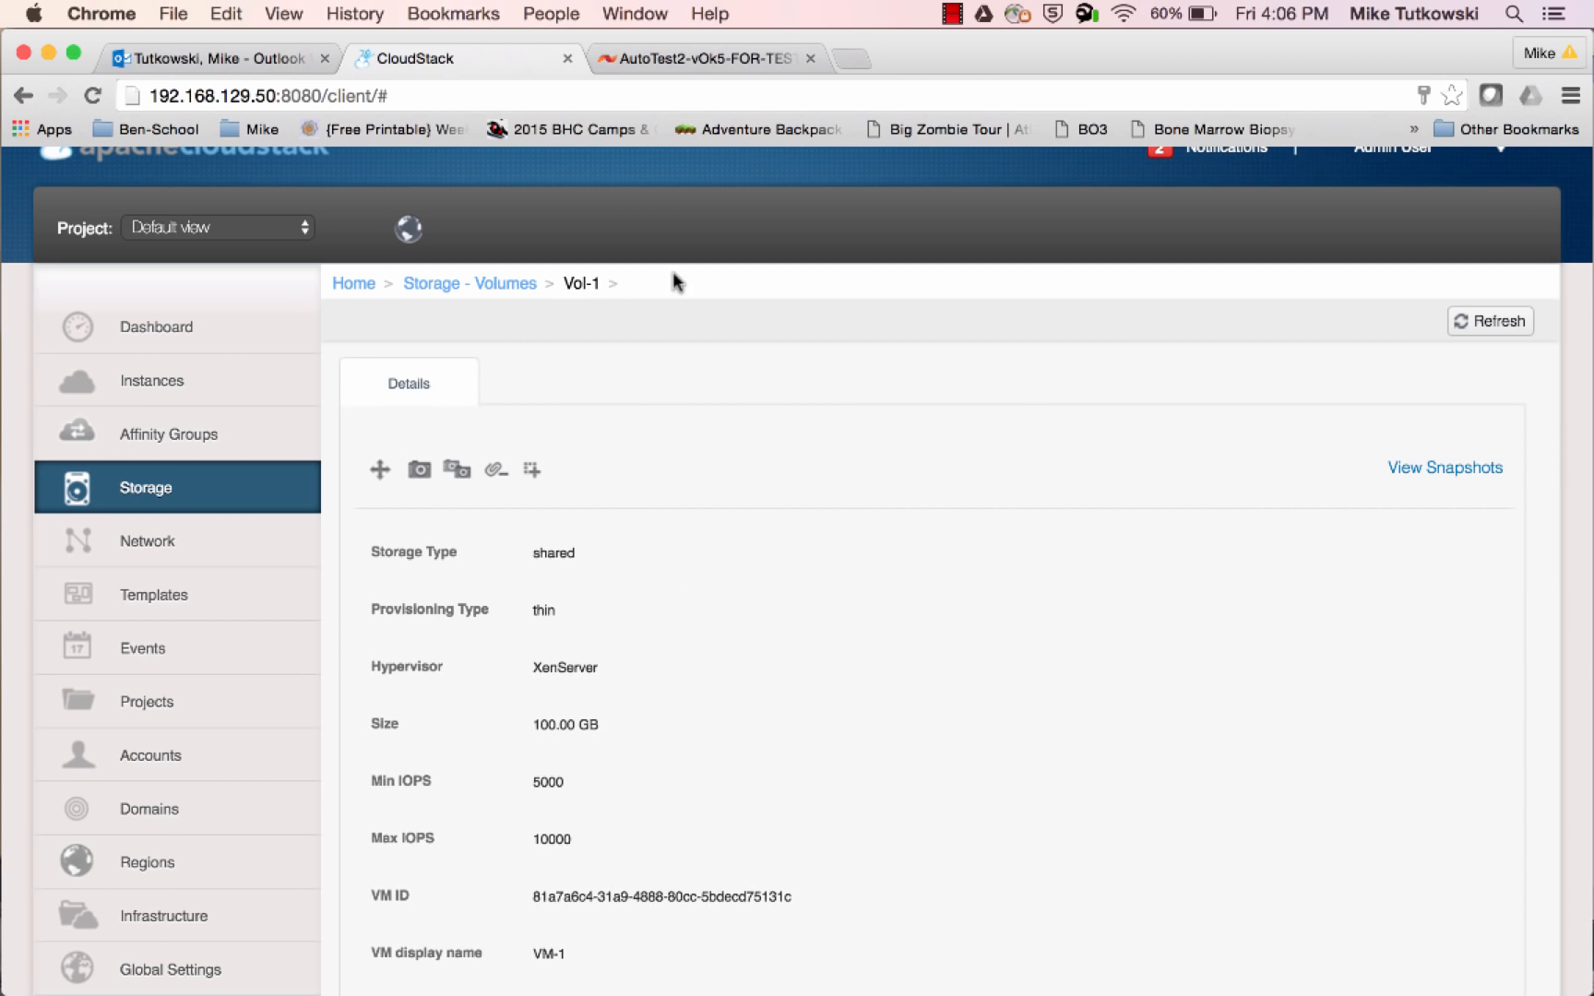
# Switch to the SolidFire console, refresh the active volumes' Quality of Service list, and compare Vol-1's Min, Max and Burst IOPS
pyautogui.click(694, 61)
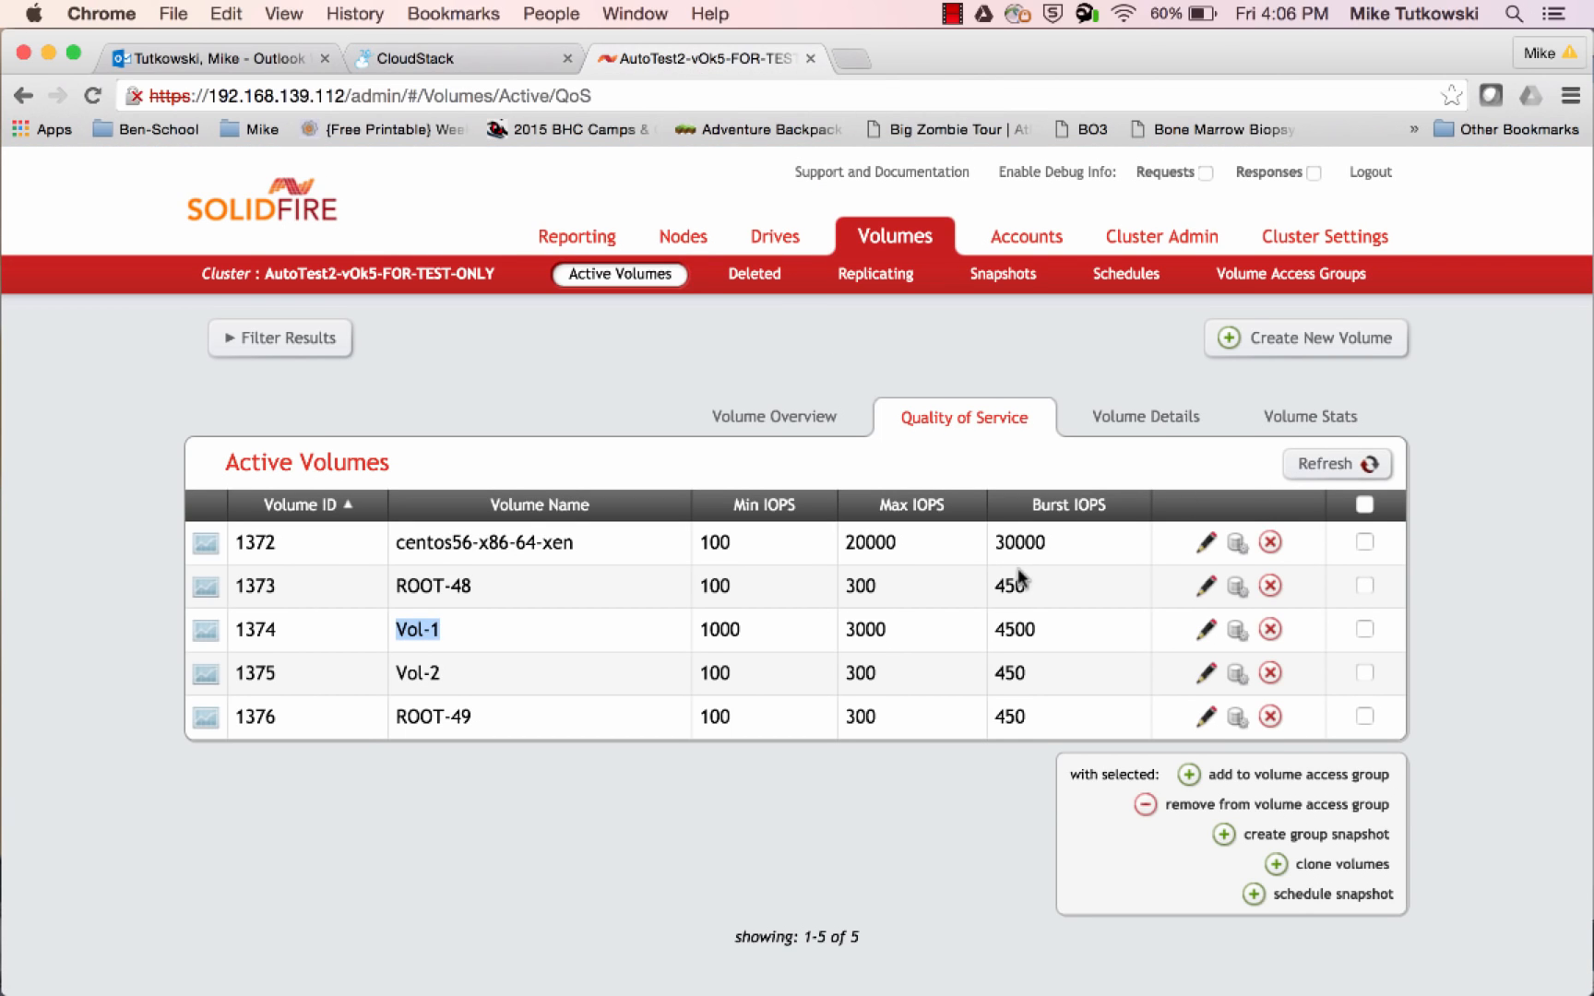
pyautogui.doubleClick(727, 627)
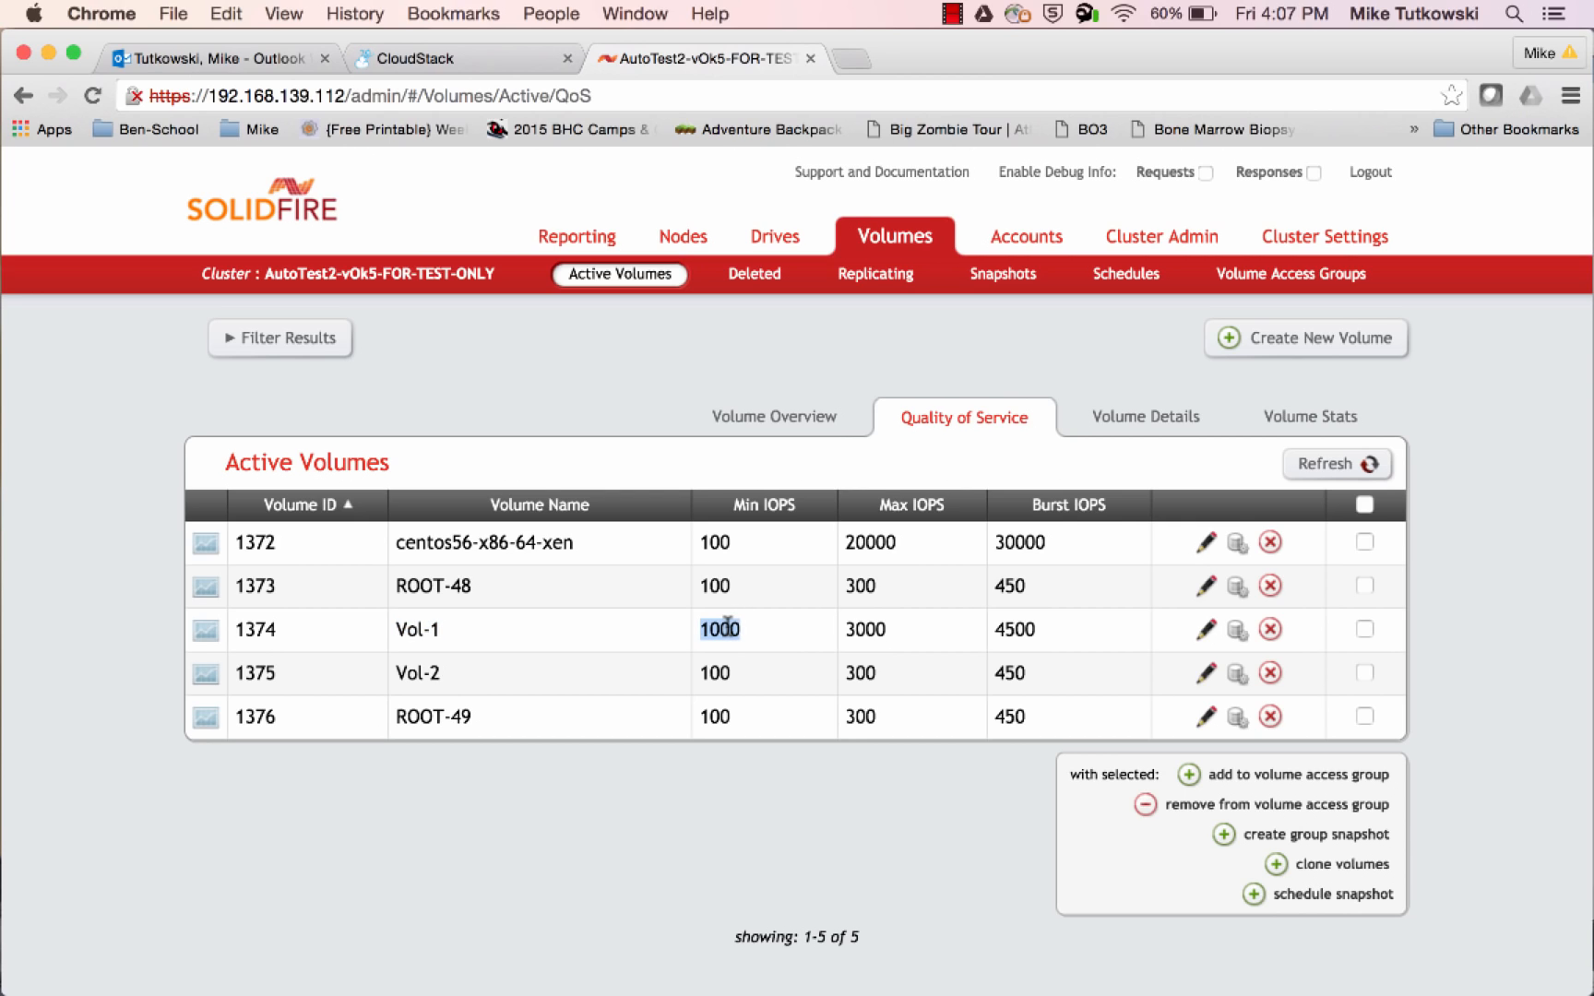
pyautogui.doubleClick(865, 630)
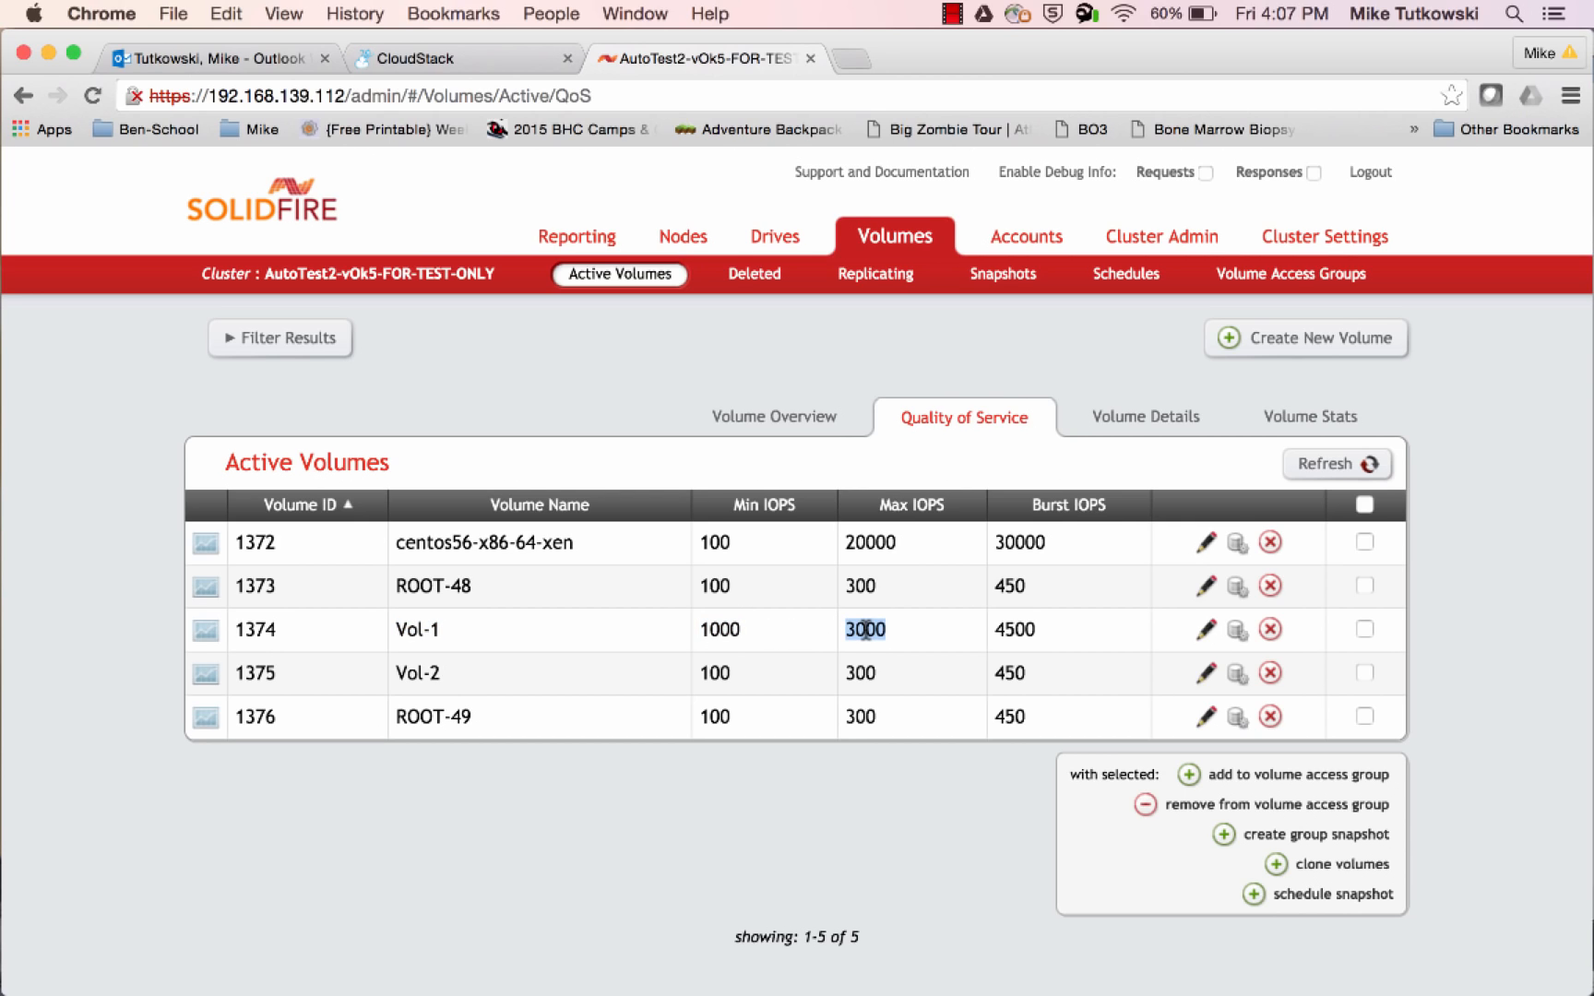
pyautogui.doubleClick(1015, 623)
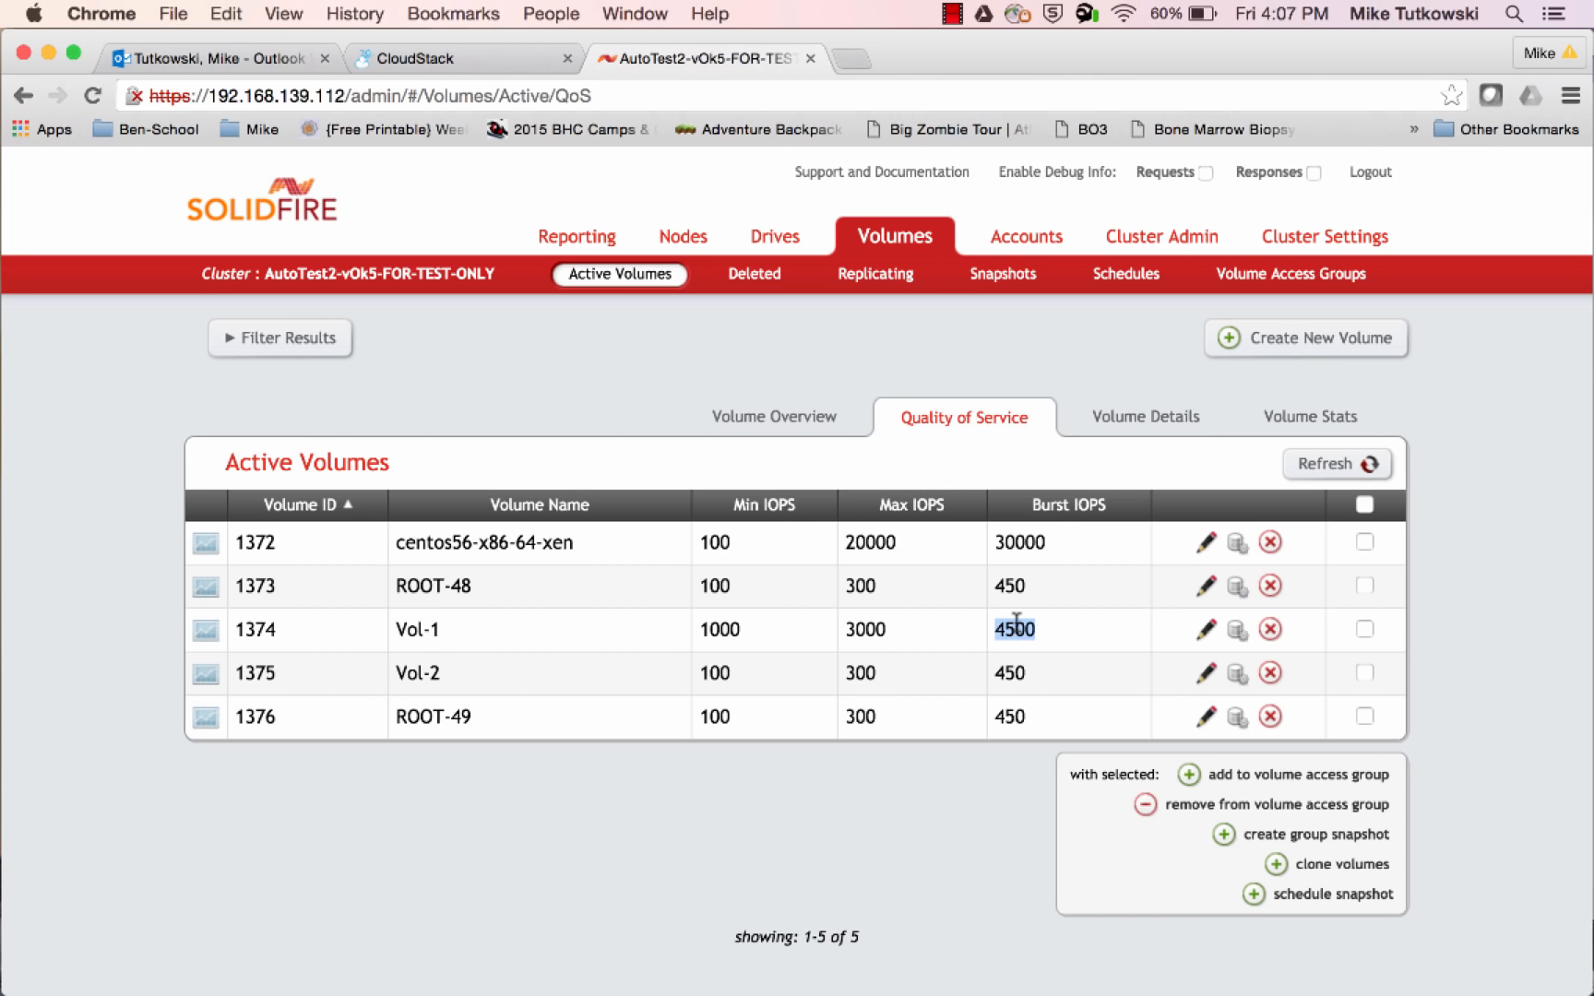
pyautogui.click(1326, 469)
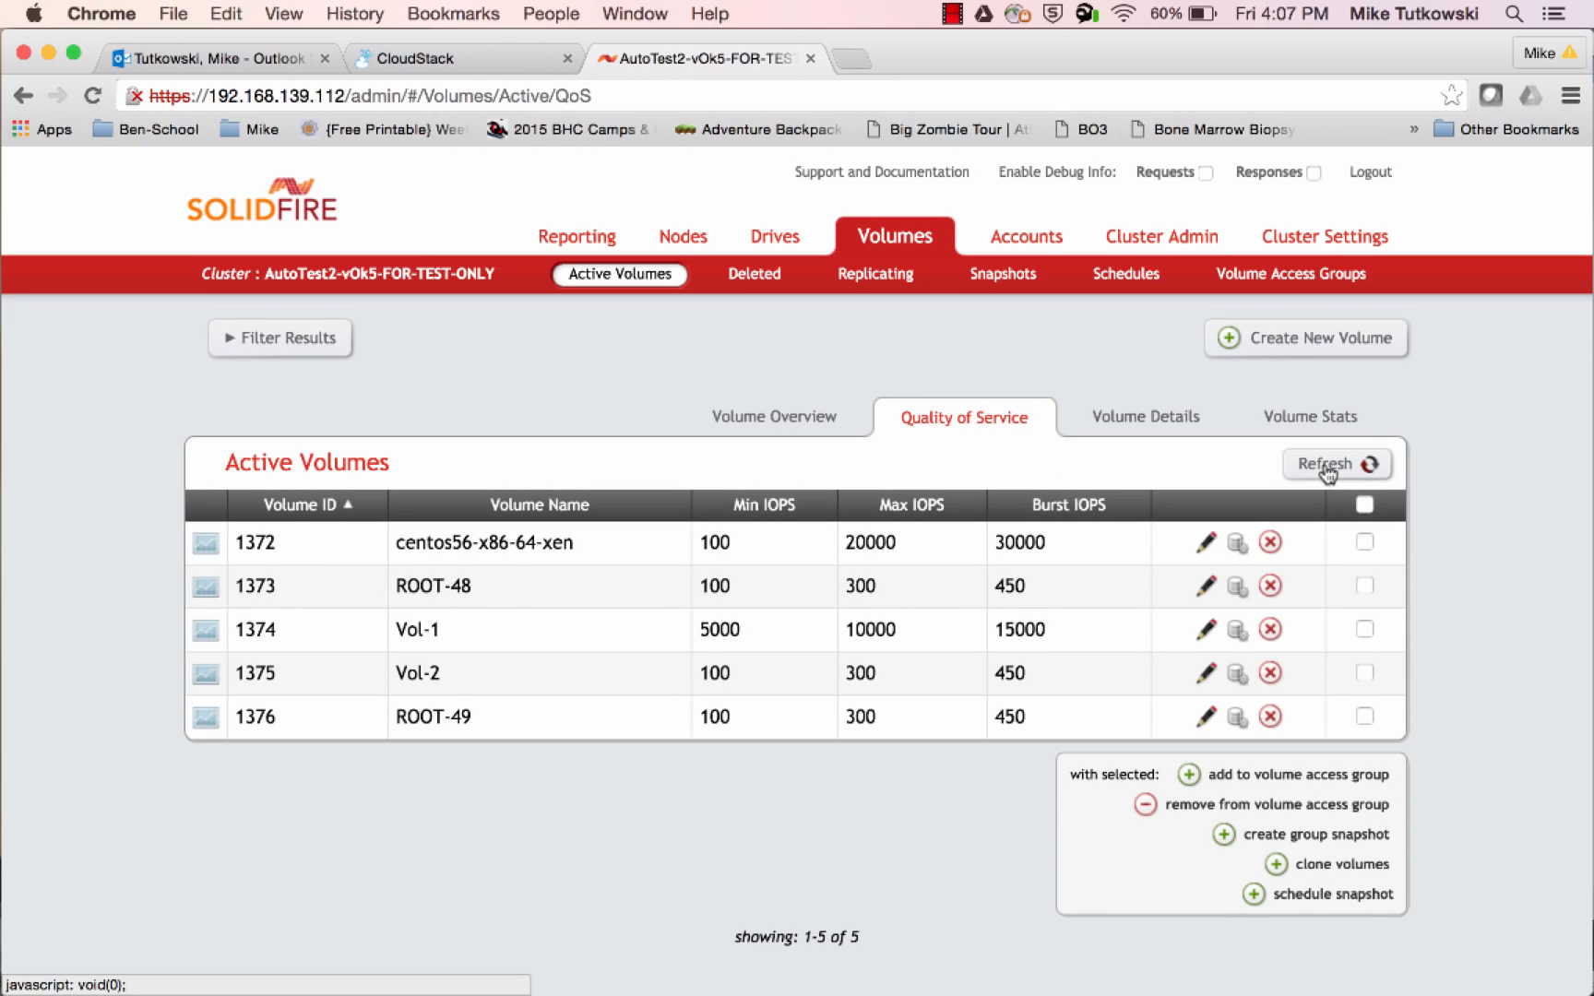
pyautogui.doubleClick(719, 631)
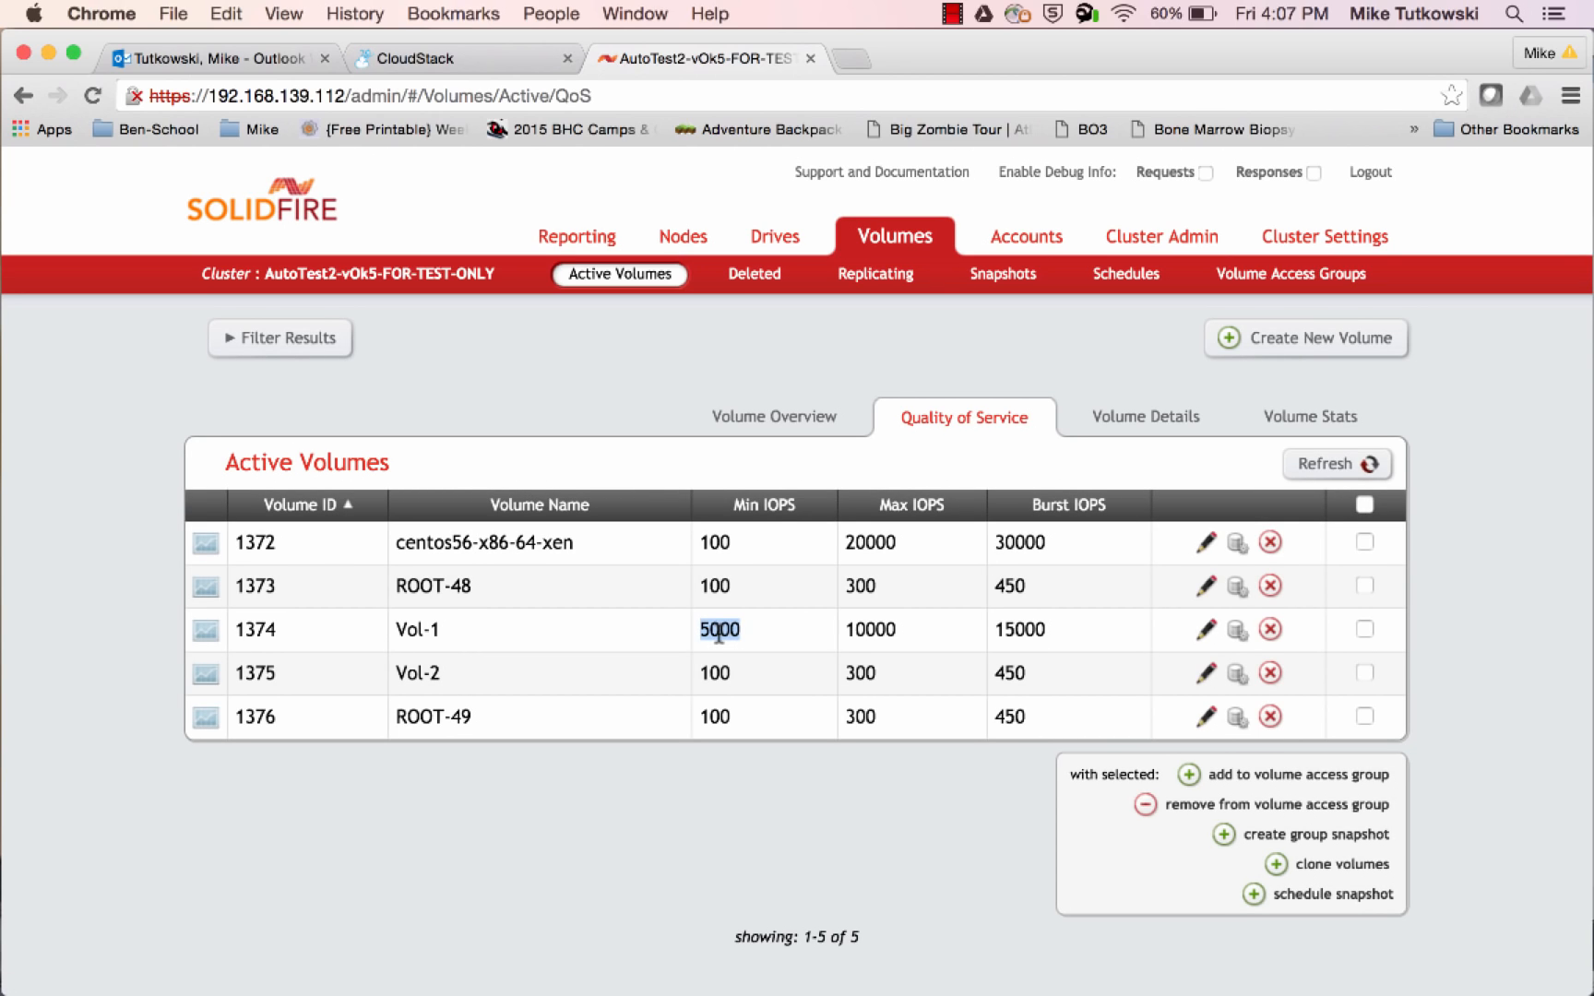
pyautogui.doubleClick(868, 631)
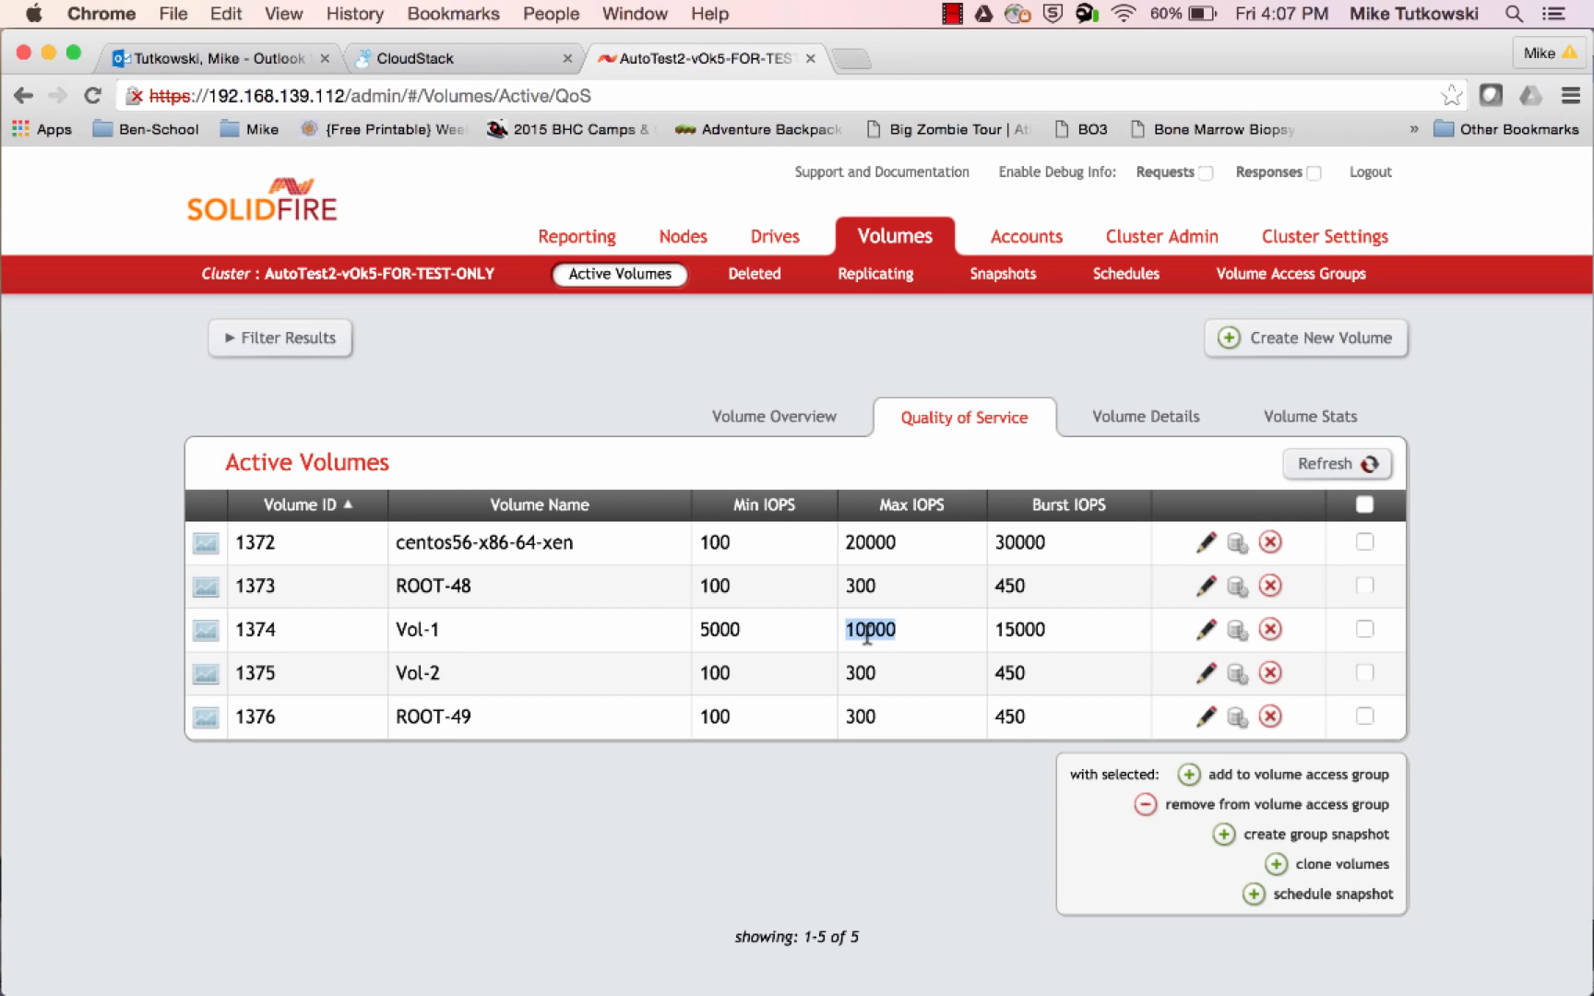
pyautogui.doubleClick(1027, 629)
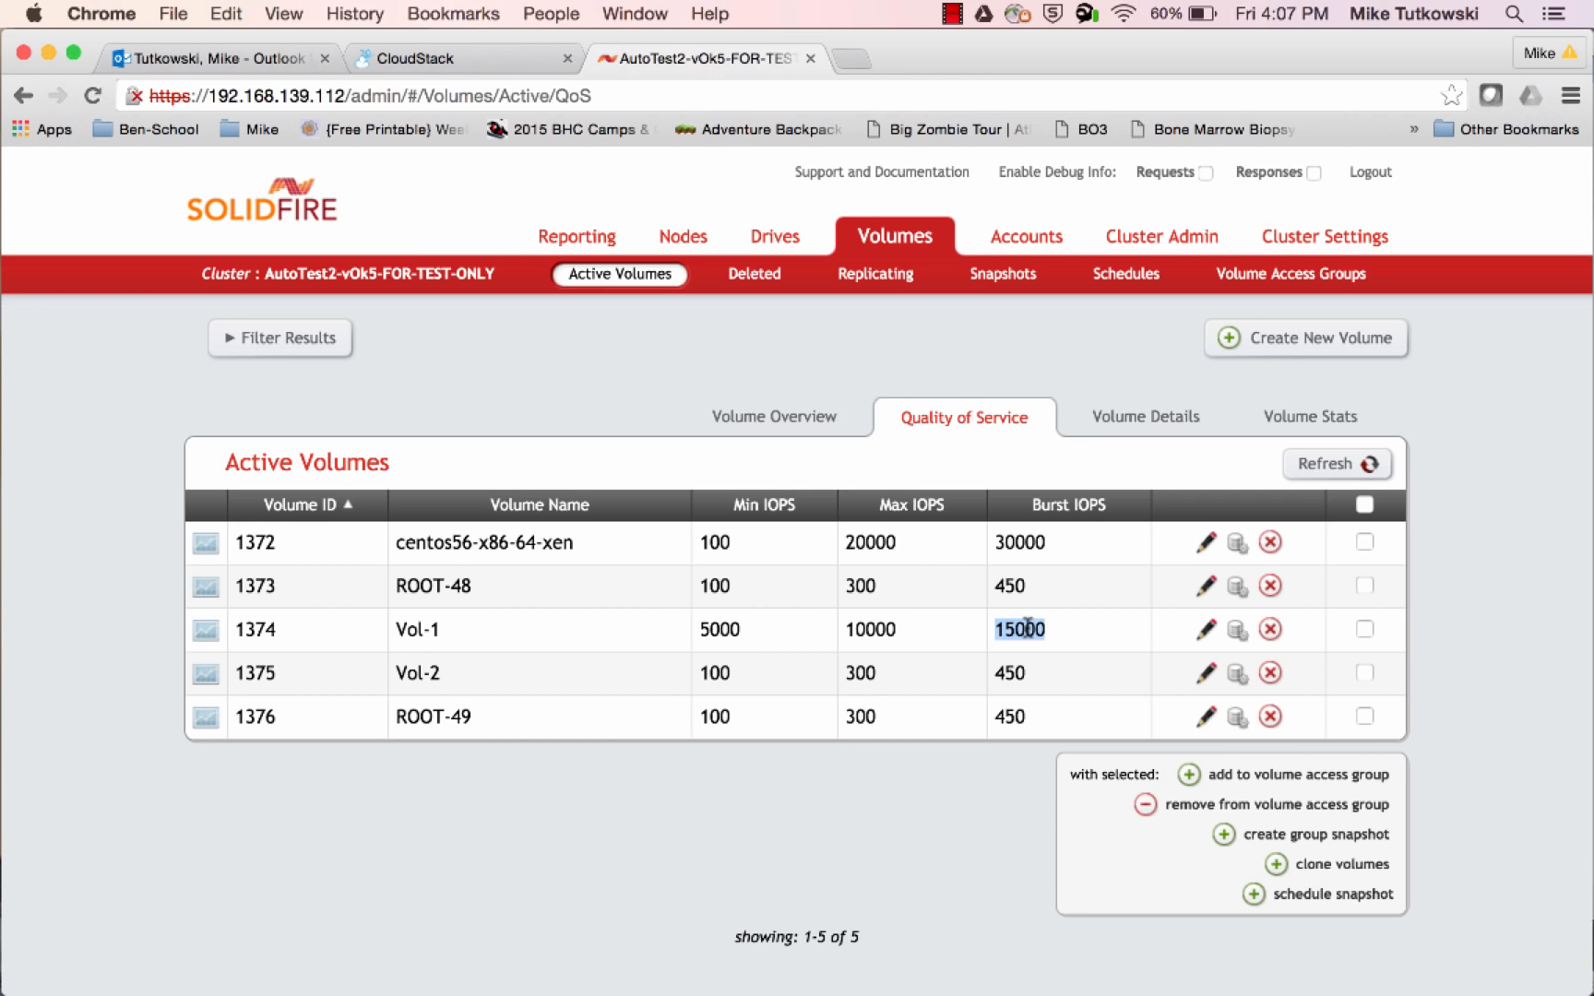
# Return to CloudStack and resize storage volume Vol-1 to the offering SF DO 1 (Min = 1,000; Max = 3,000)
pyautogui.click(445, 62)
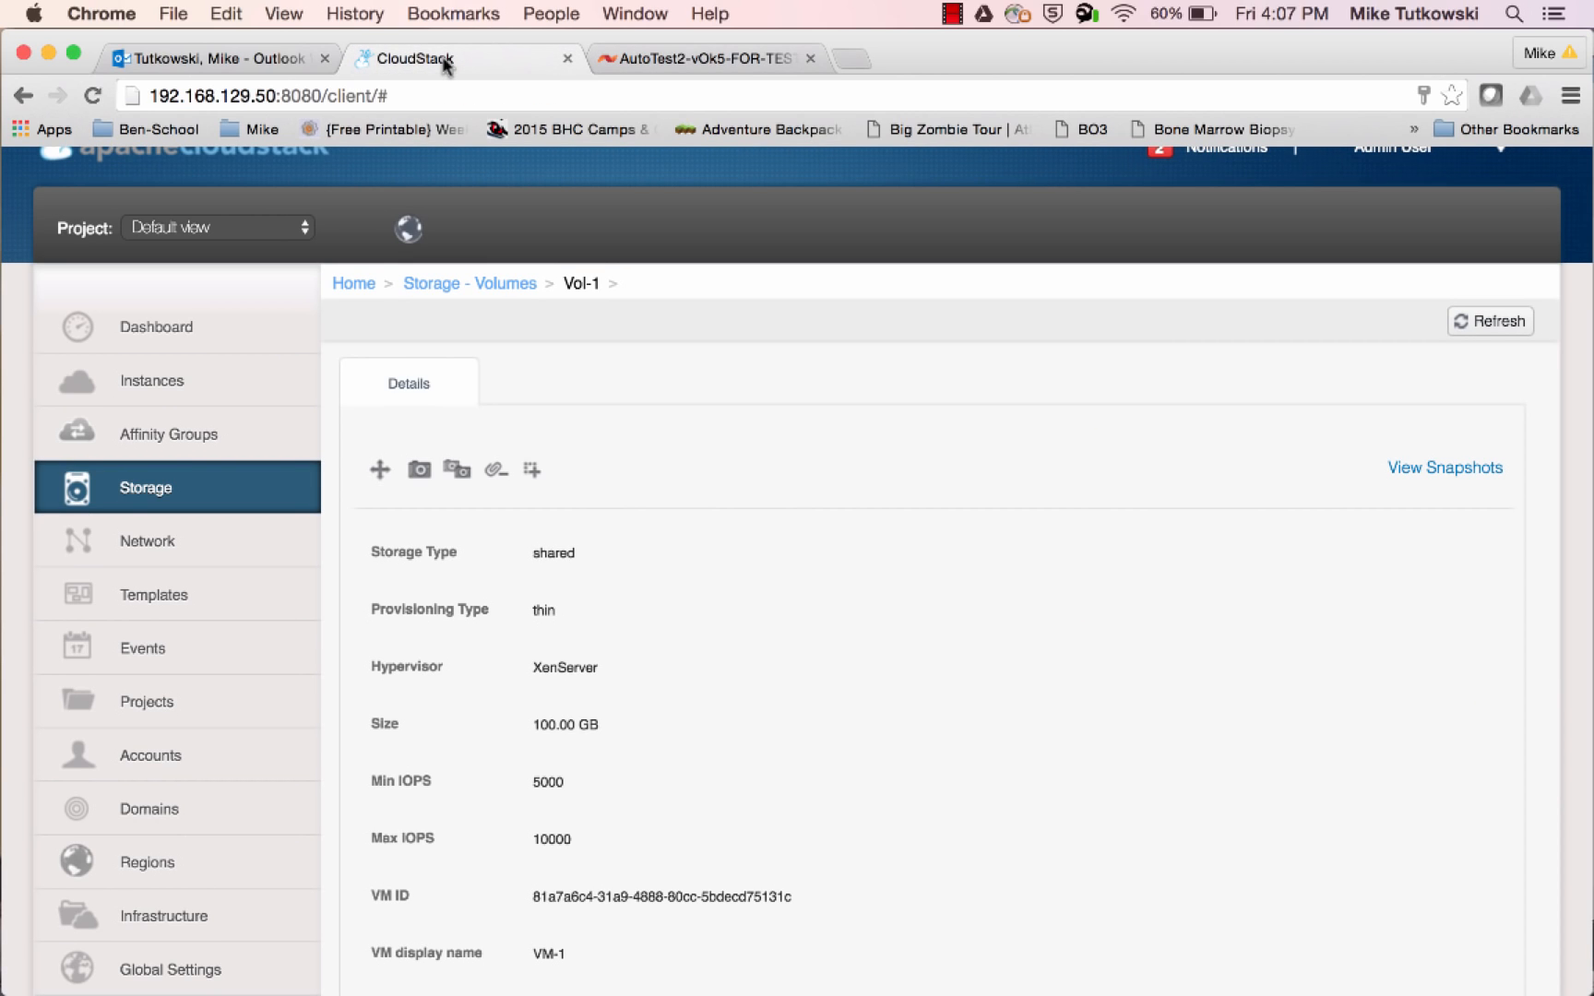
pyautogui.click(223, 495)
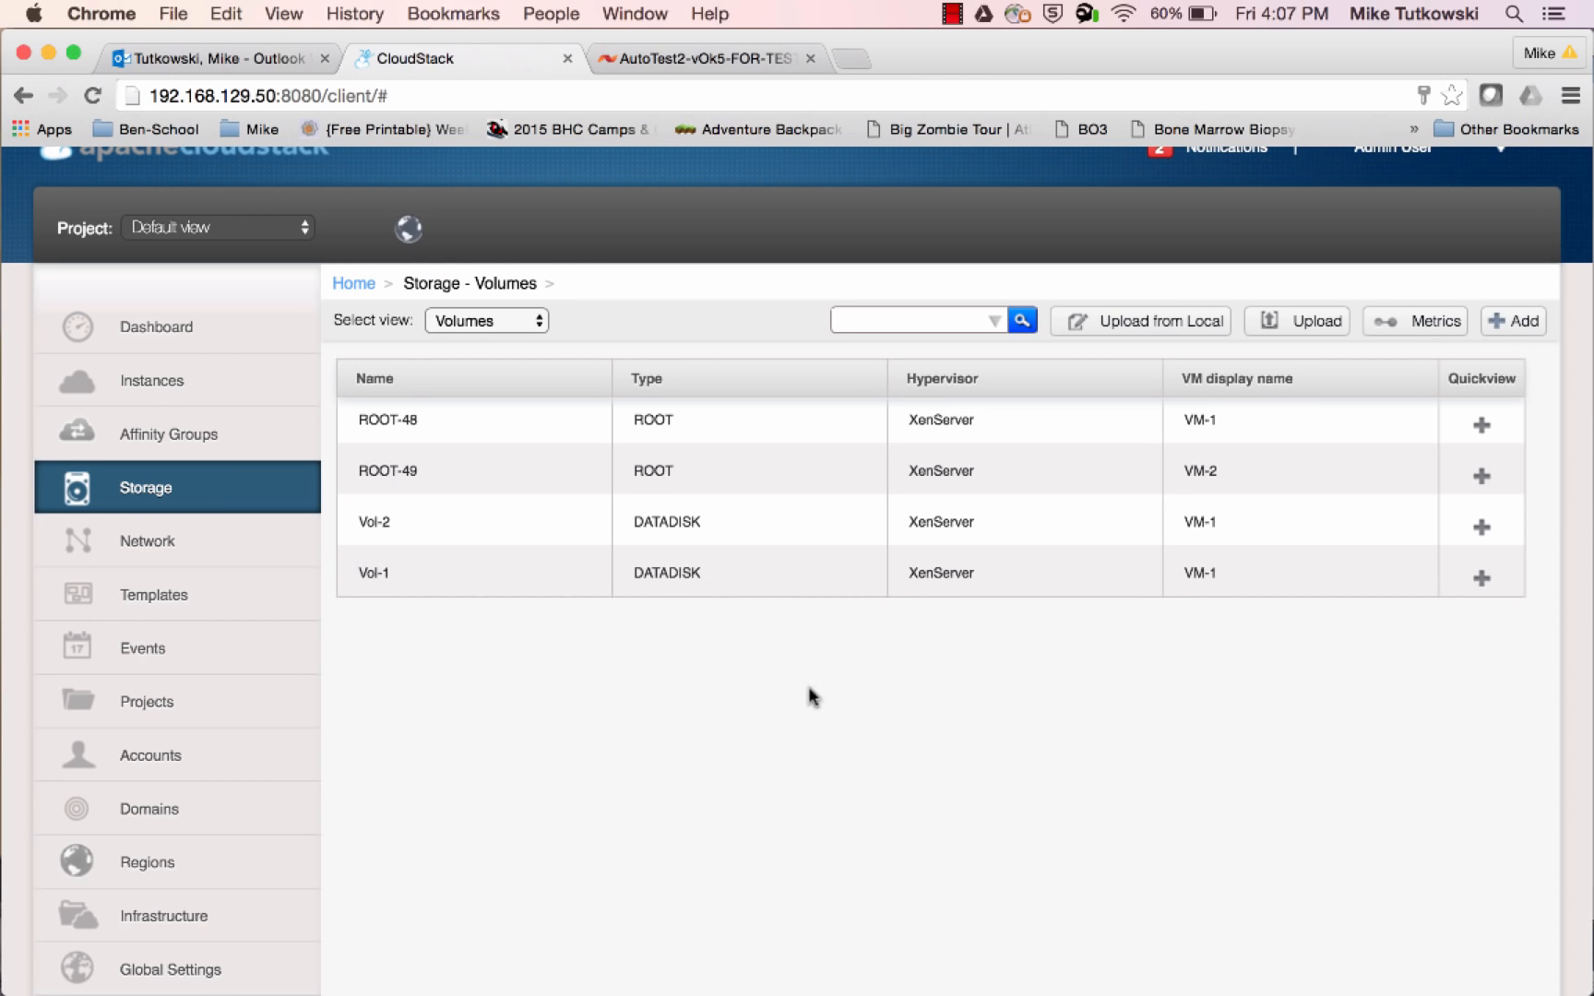
pyautogui.moveTo(1470, 585)
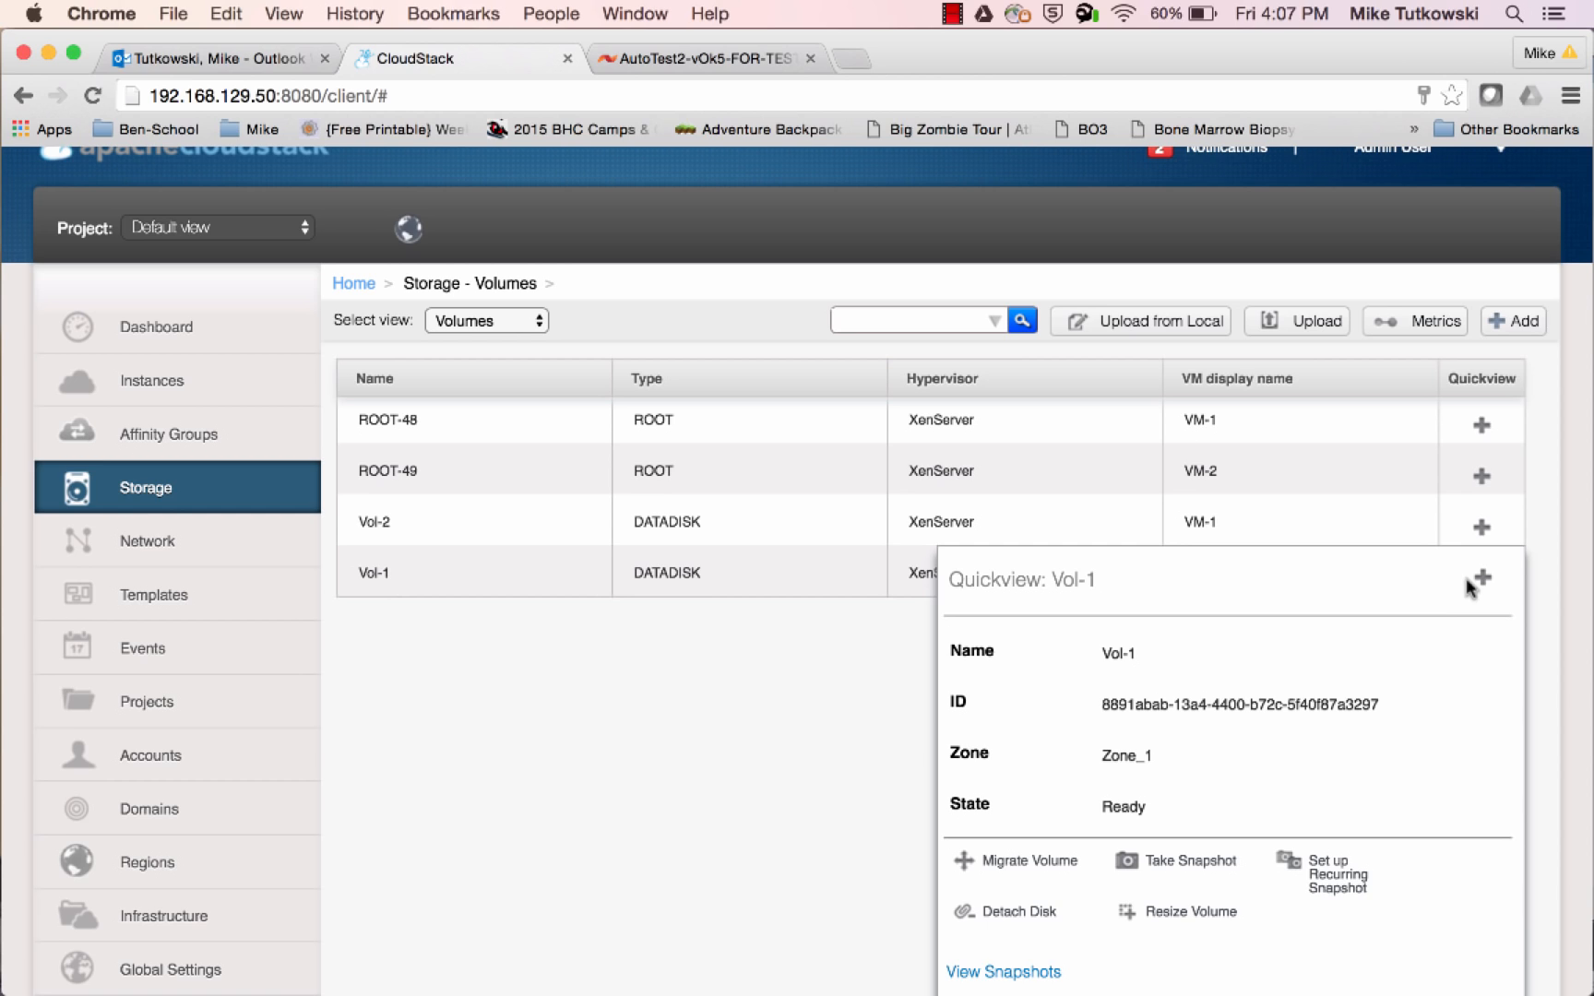
pyautogui.click(1189, 913)
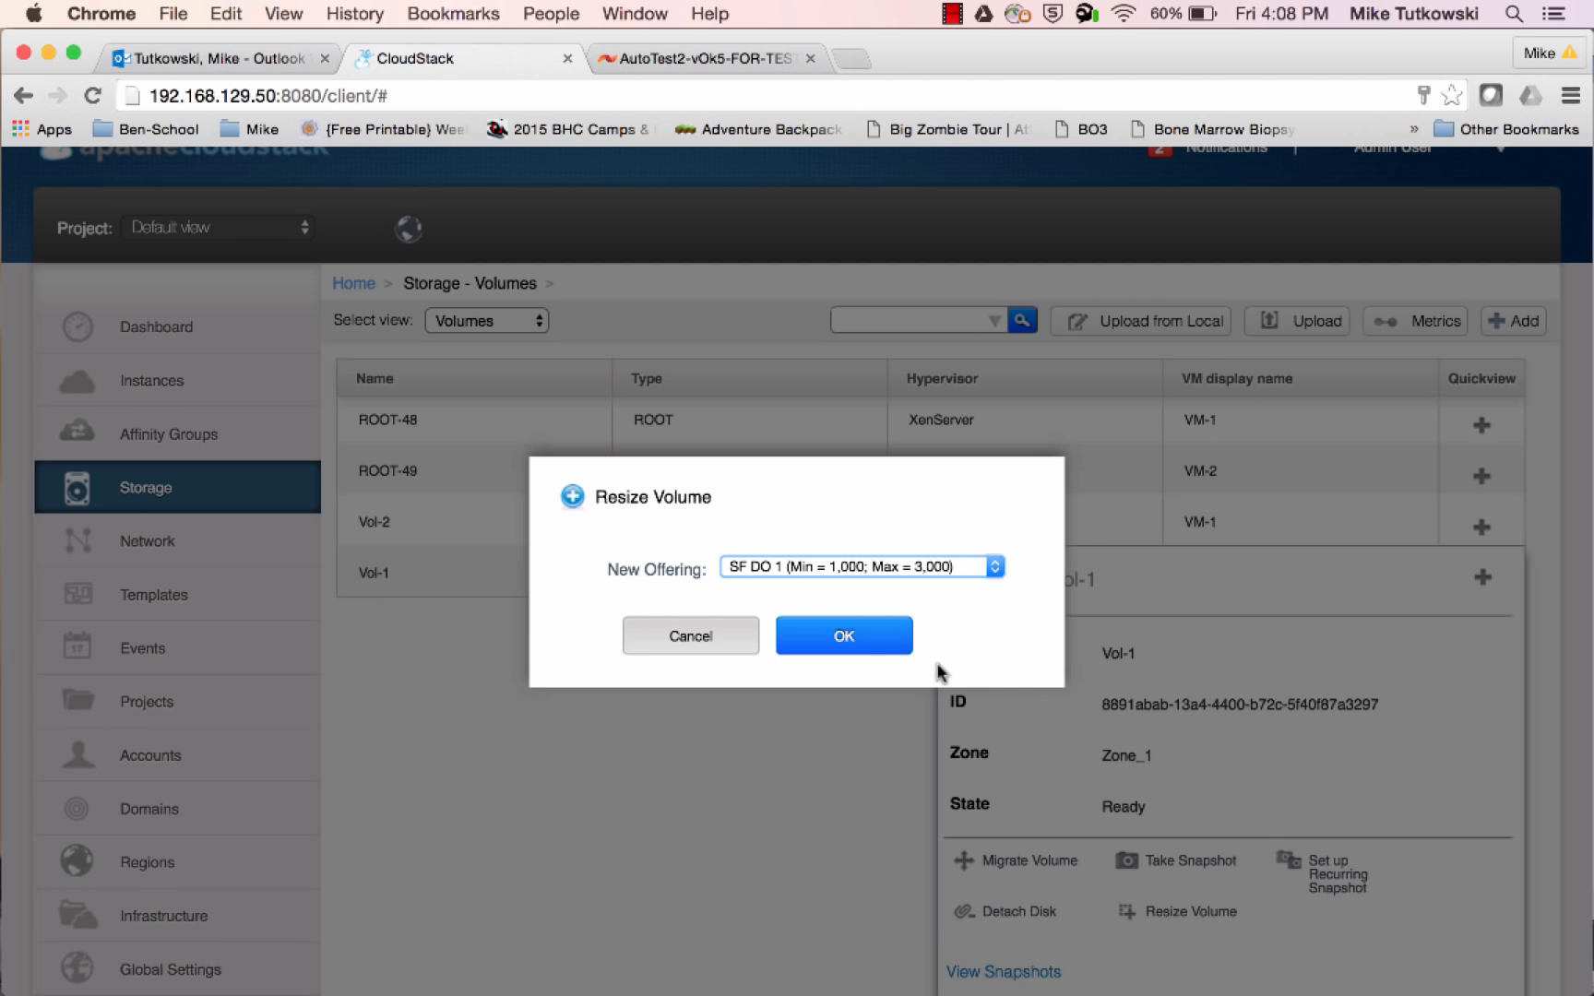
pyautogui.click(845, 653)
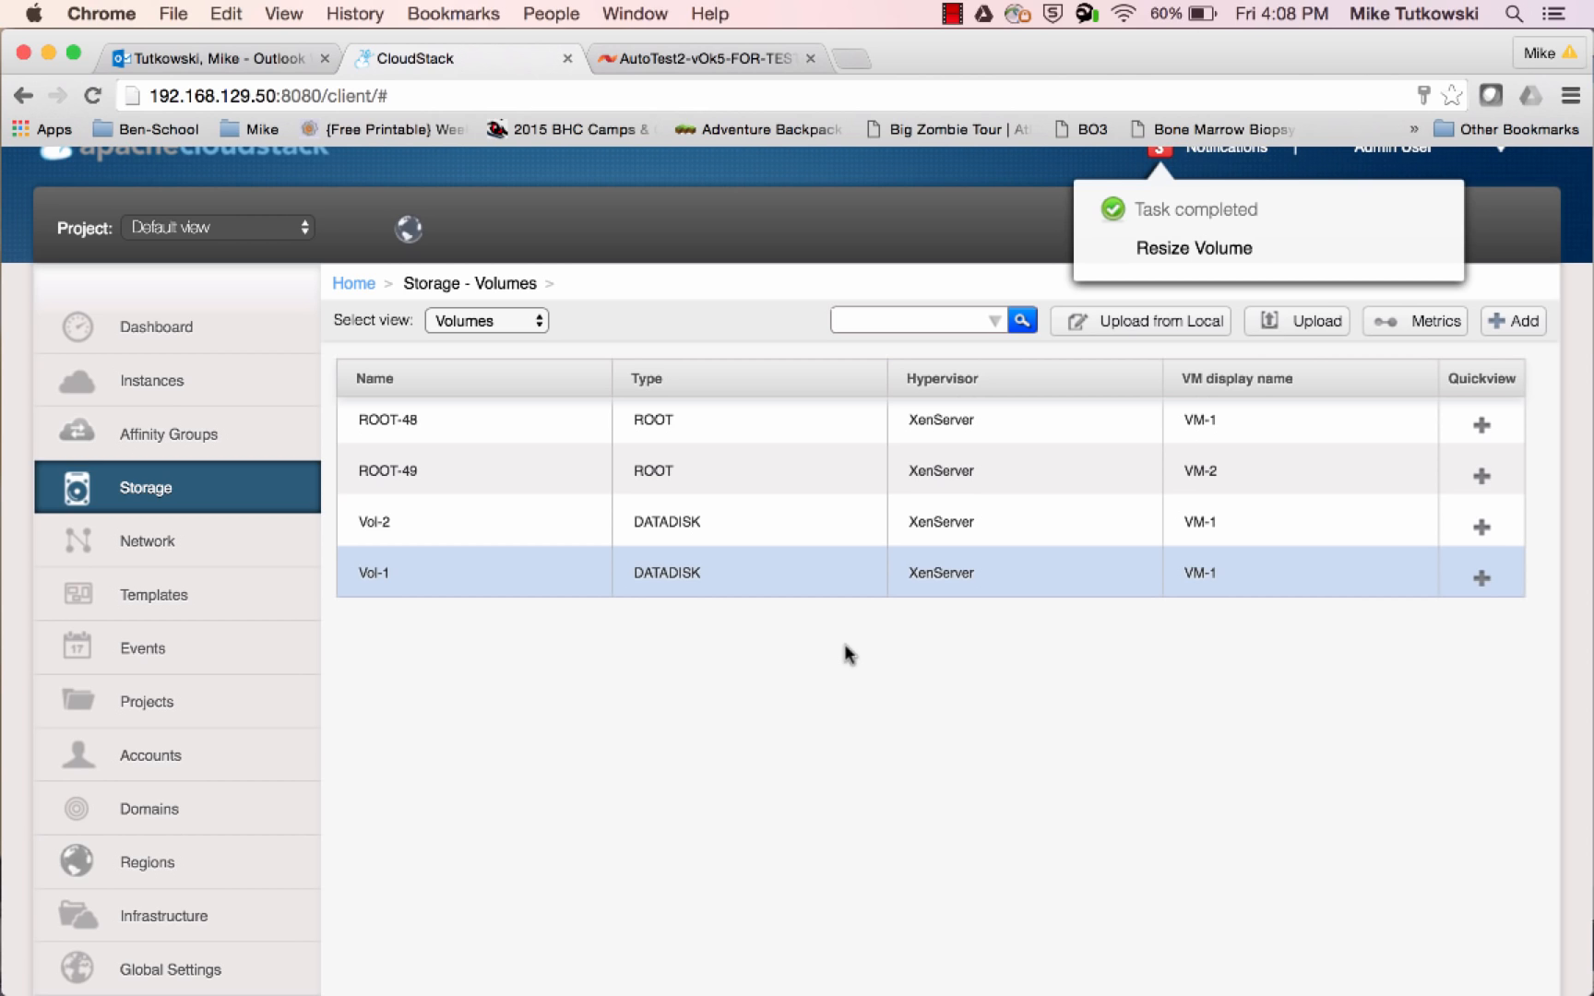
# Open Vol-1's details again and check the disk offering and IOPS limits applied by the resize
pyautogui.click(387, 579)
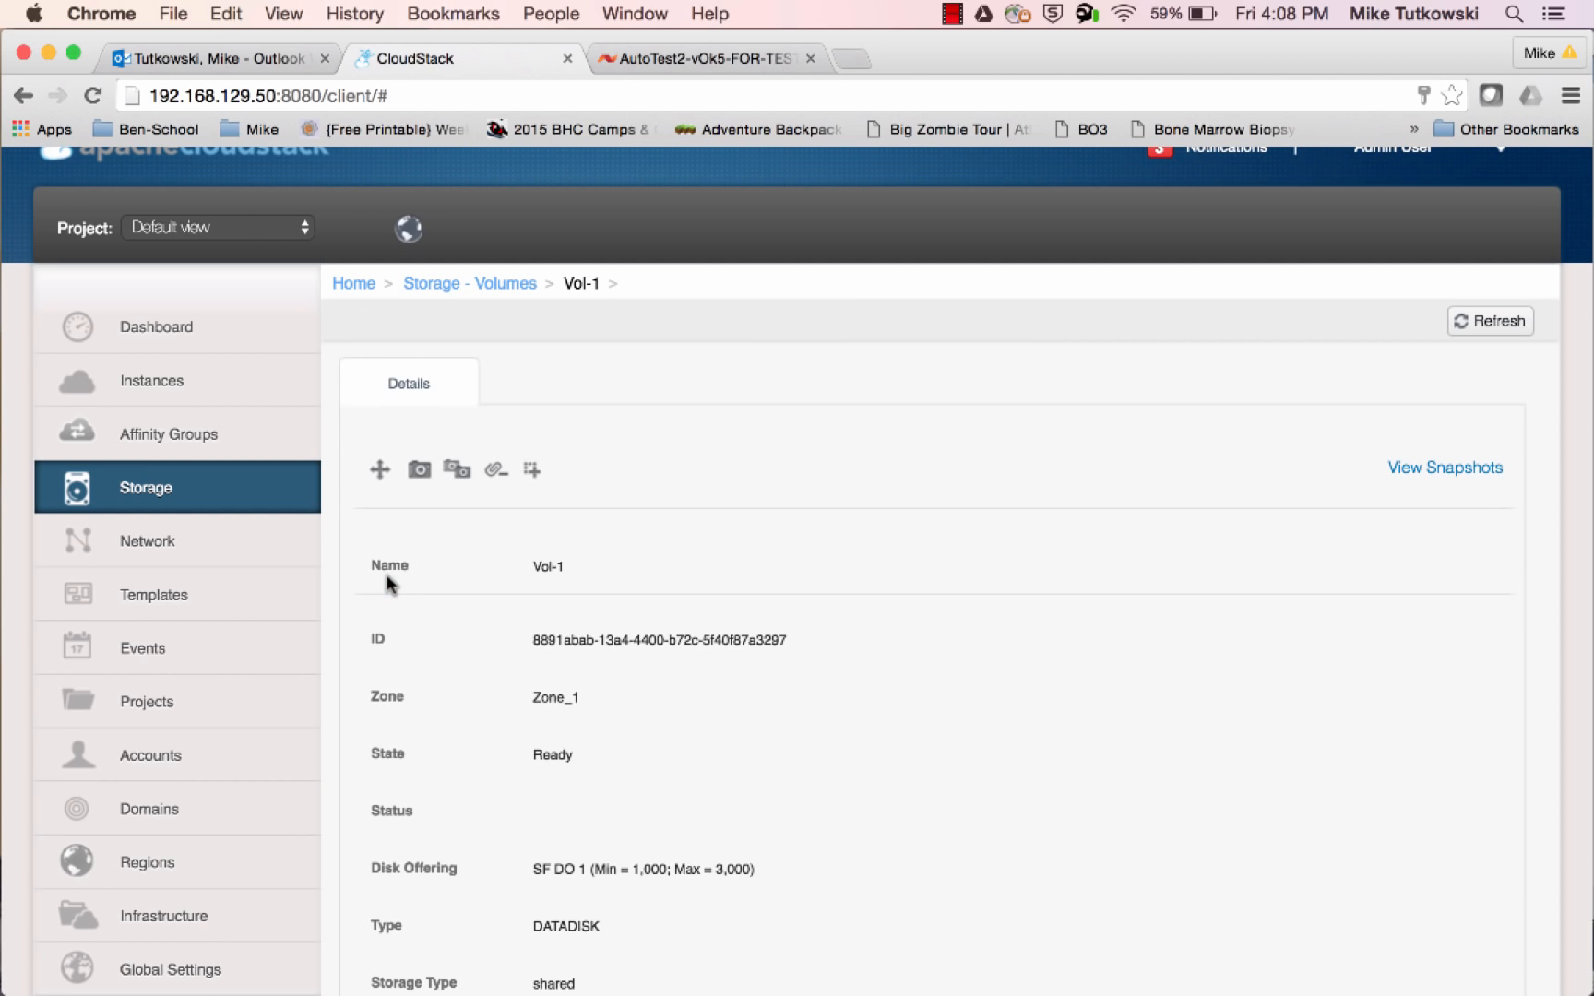
pyautogui.scroll(-3, 694, 768)
pyautogui.scroll(-5, 694, 767)
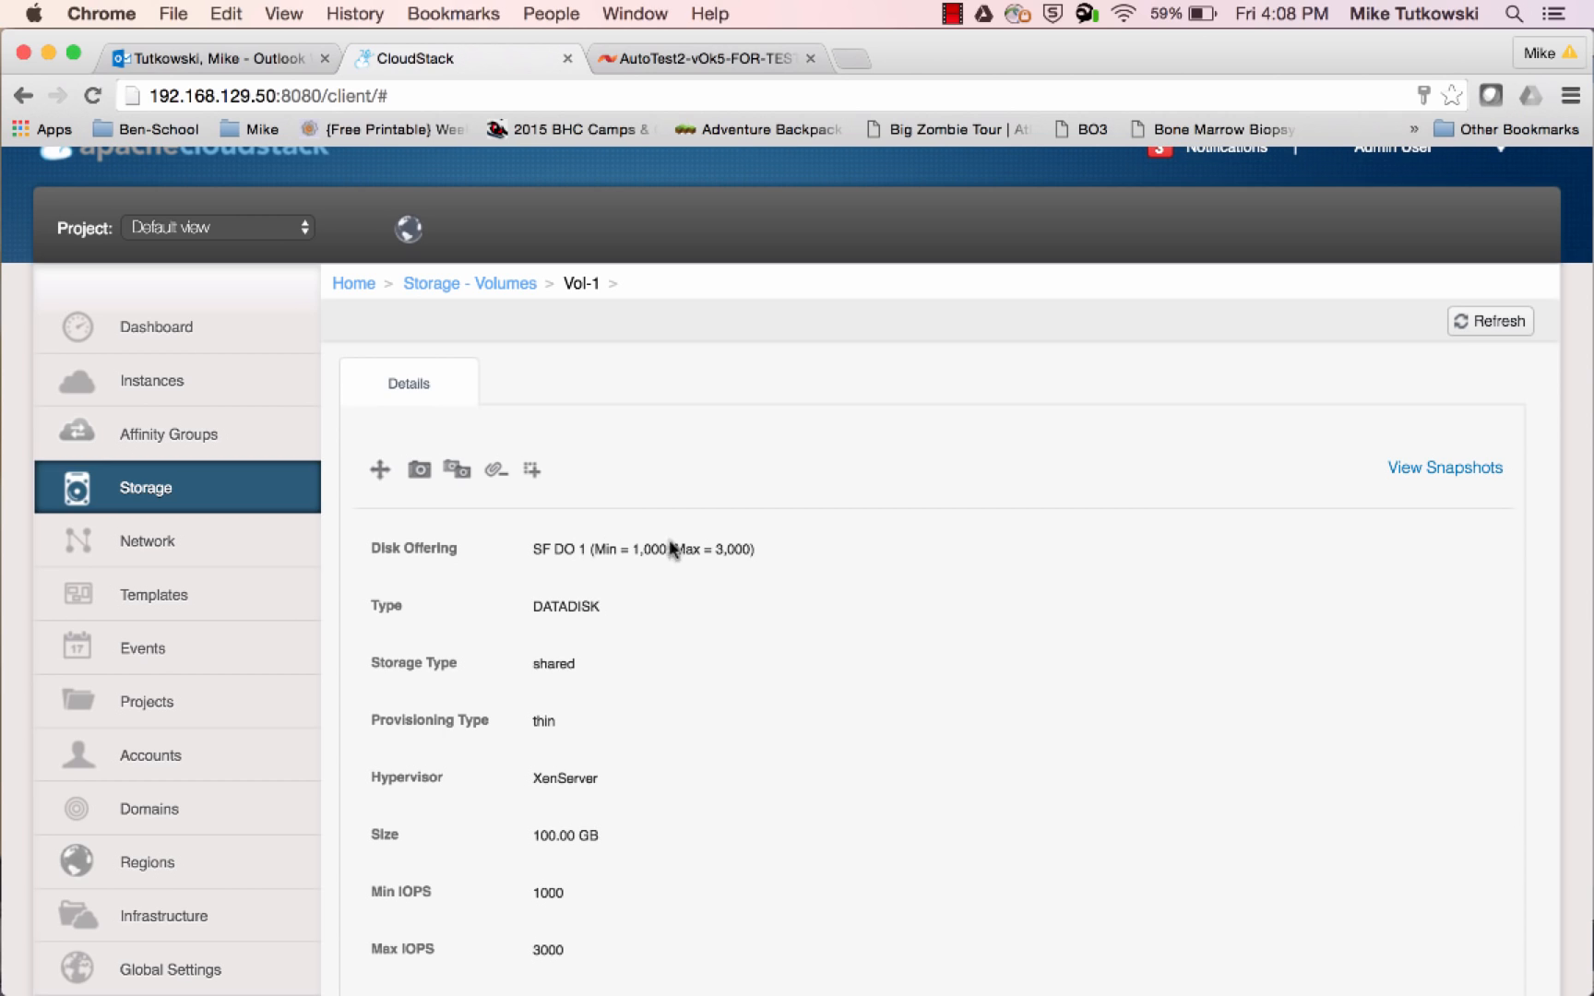
pyautogui.scroll(-1, 572, 891)
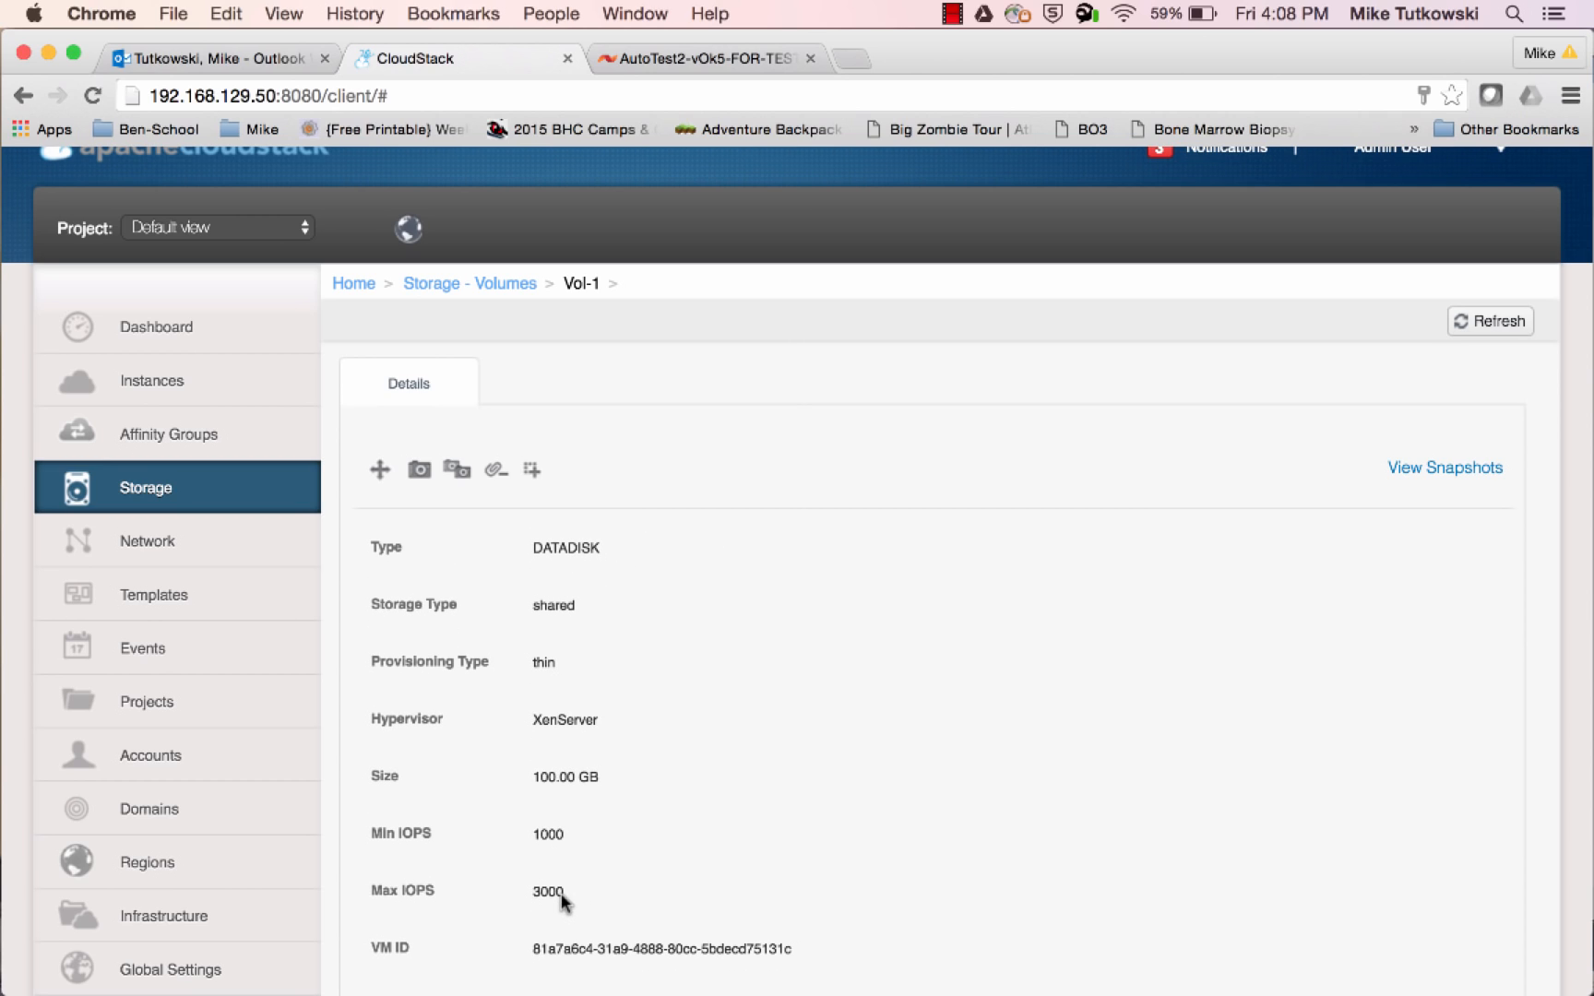
# Switch to the SolidFire console and check Vol-1's Min, Max and Burst IOPS before and after refreshing the volume list
pyautogui.click(692, 63)
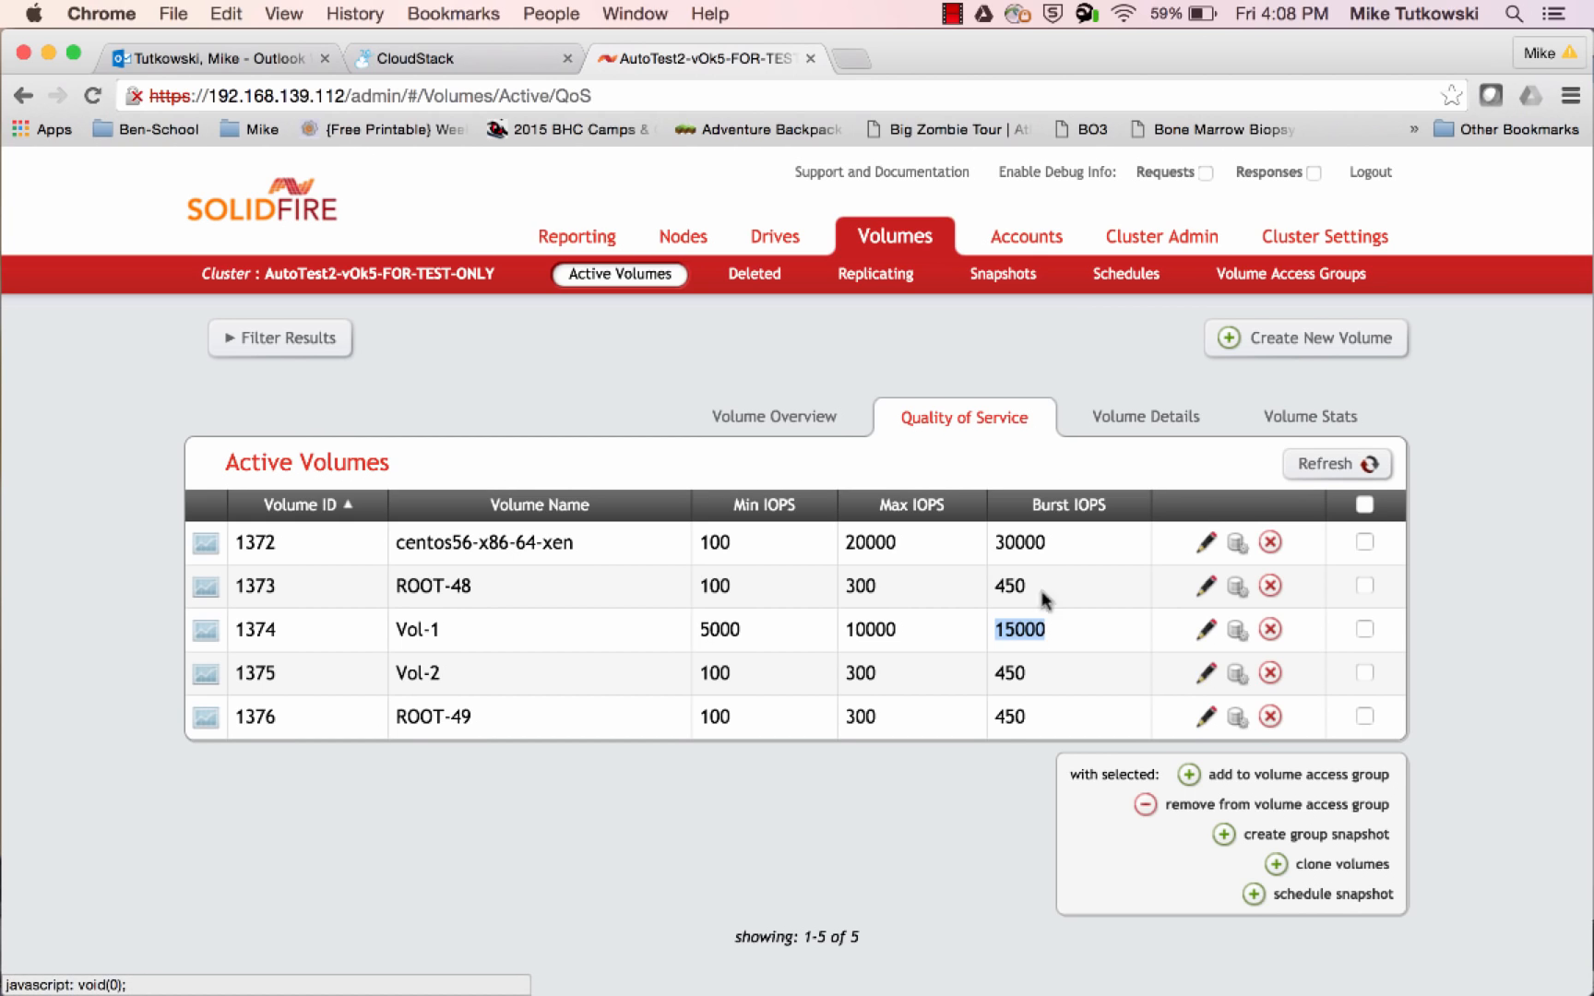
pyautogui.doubleClick(707, 629)
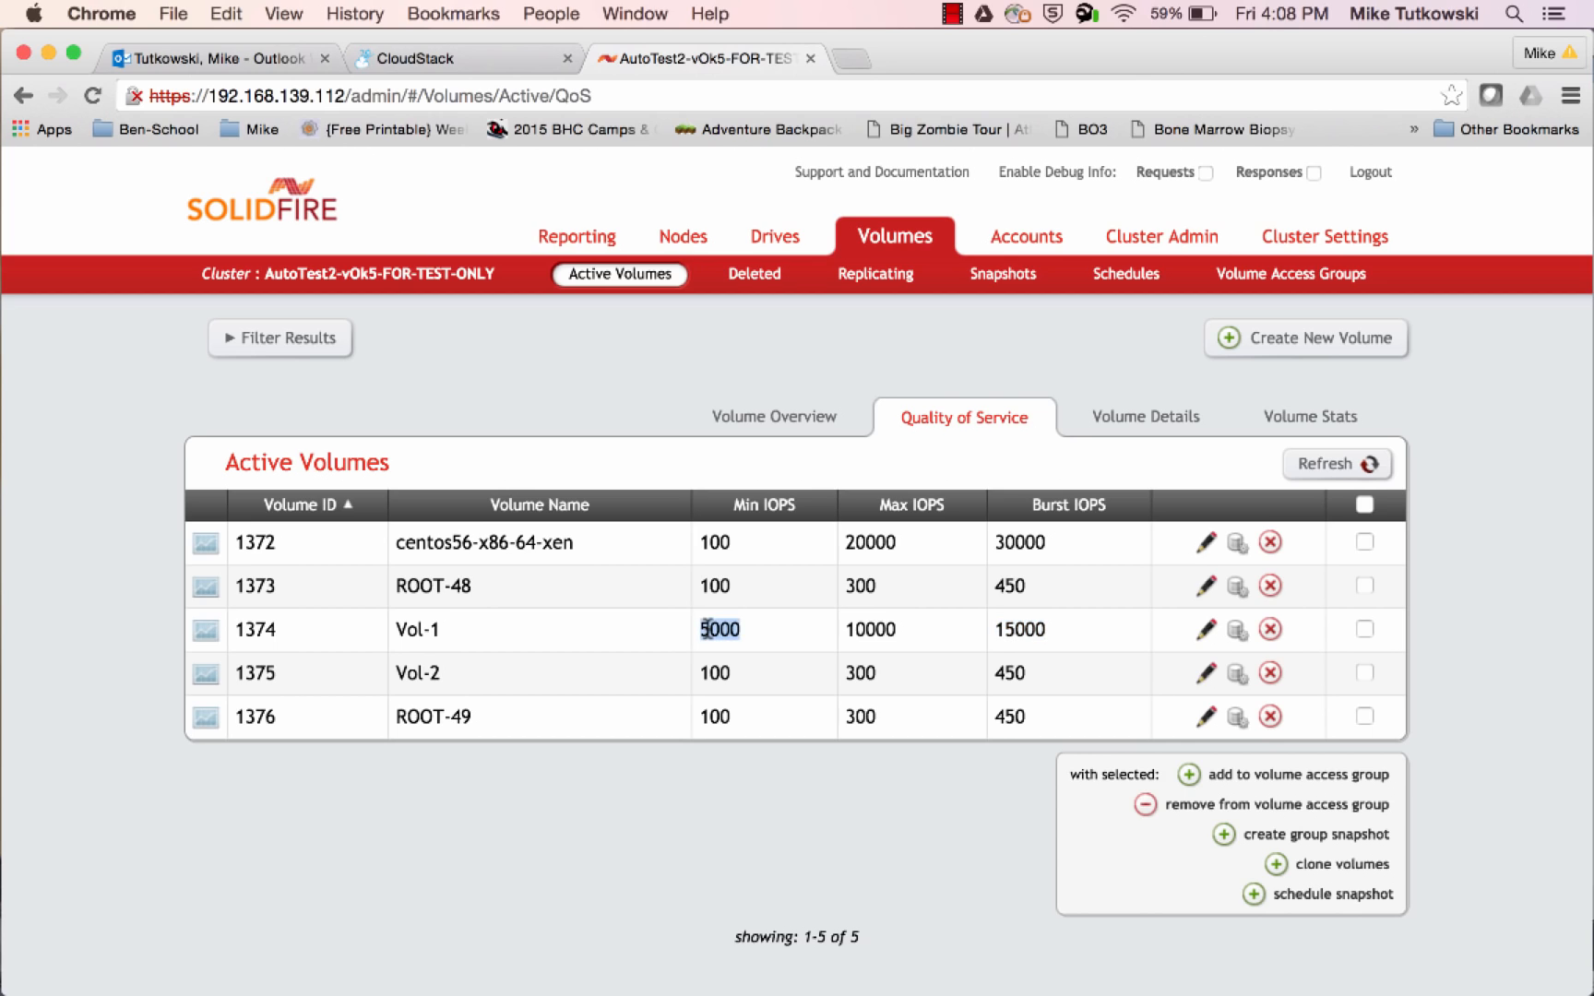
pyautogui.doubleClick(879, 631)
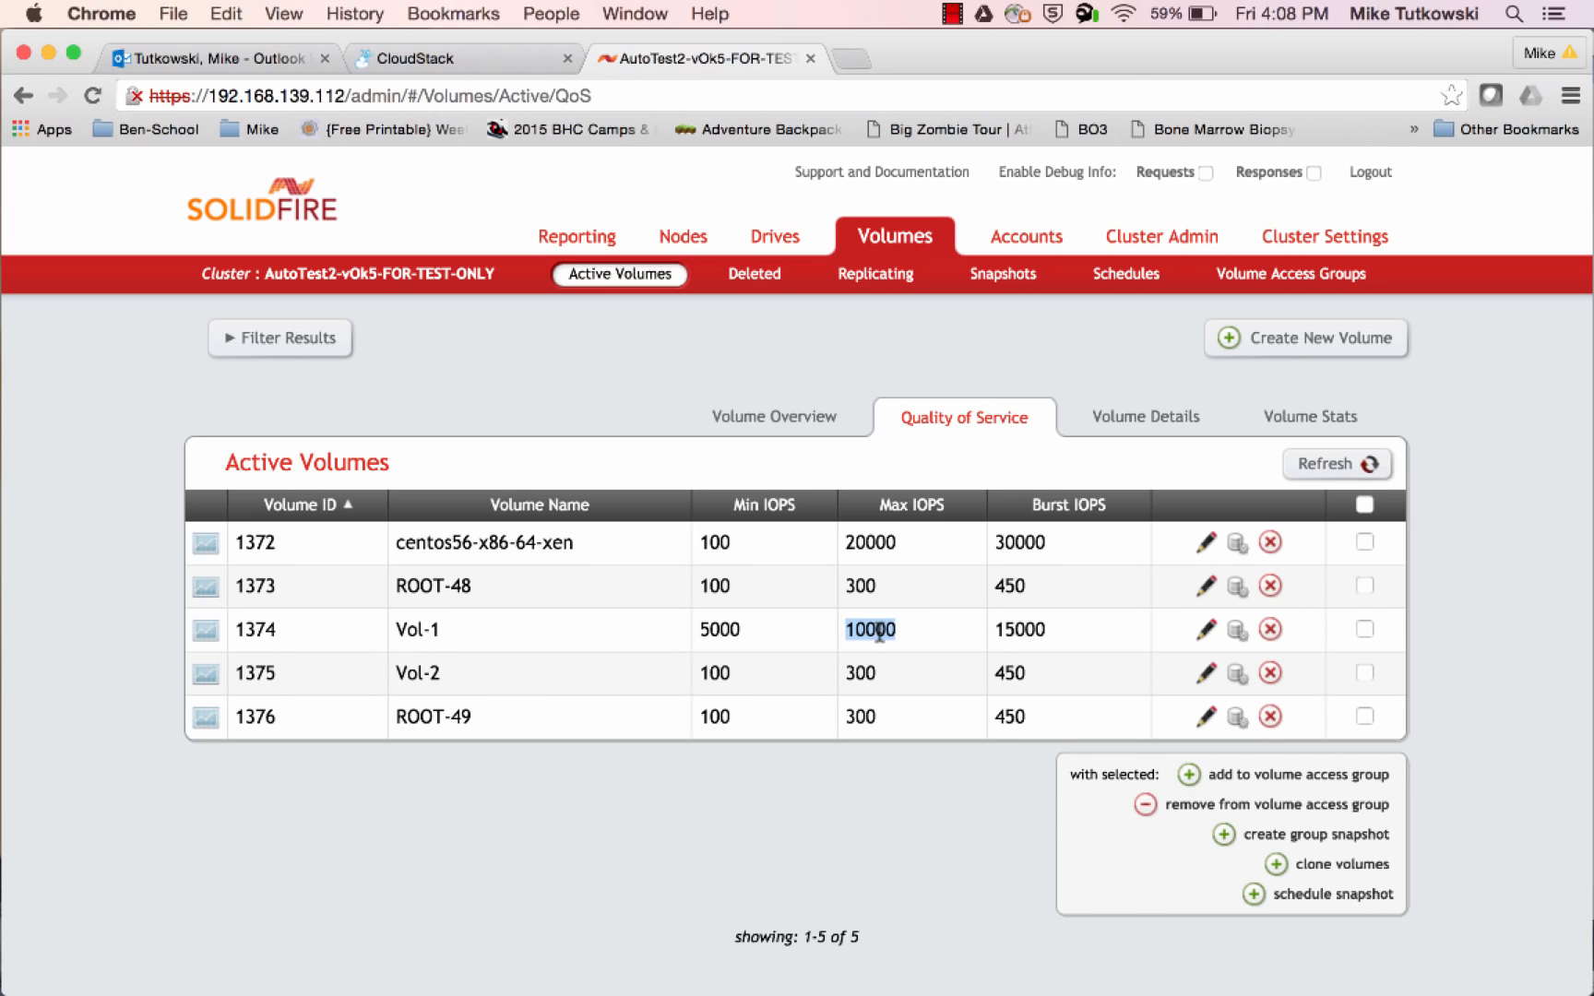
pyautogui.doubleClick(1023, 631)
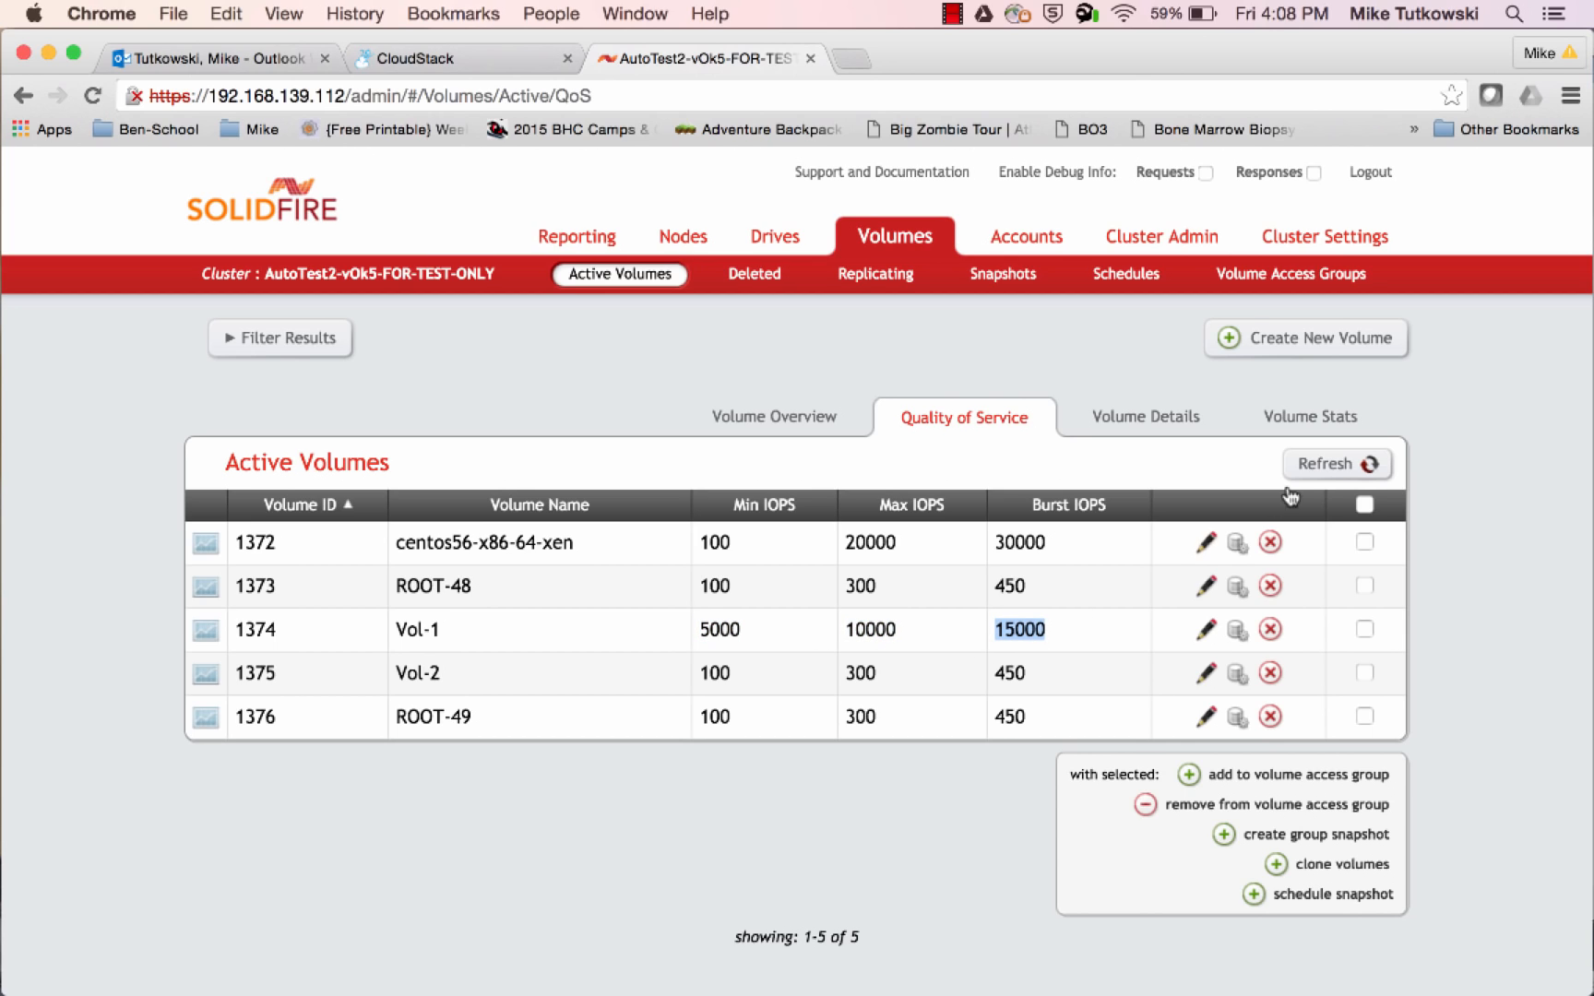
pyautogui.click(1329, 471)
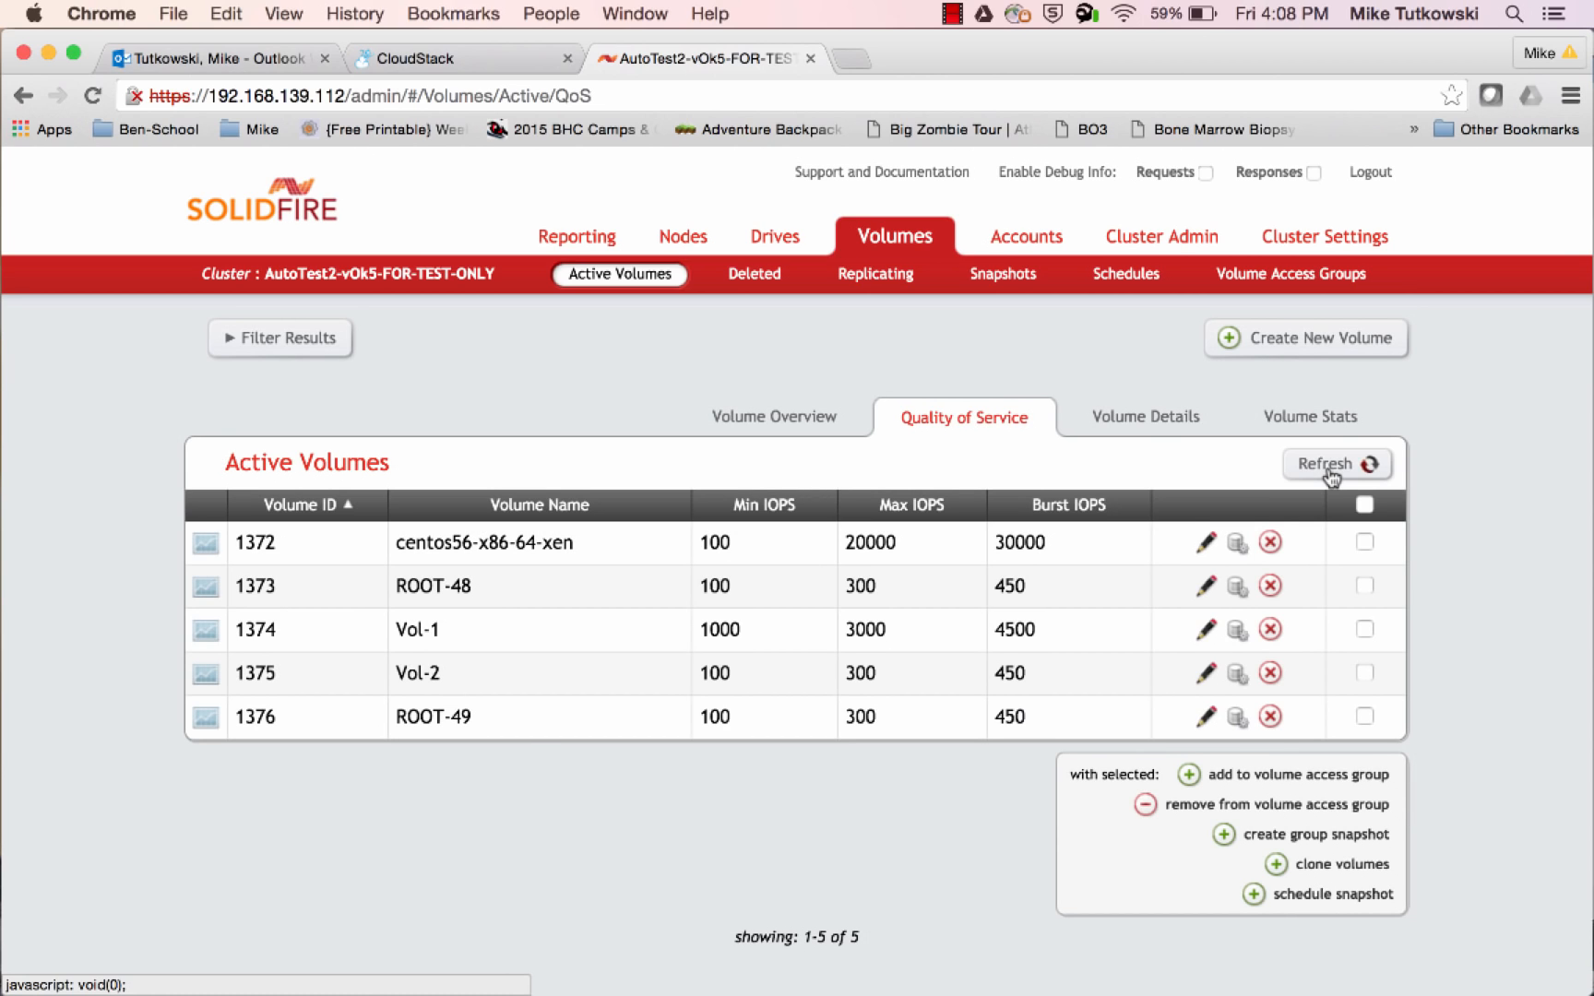
pyautogui.doubleClick(733, 631)
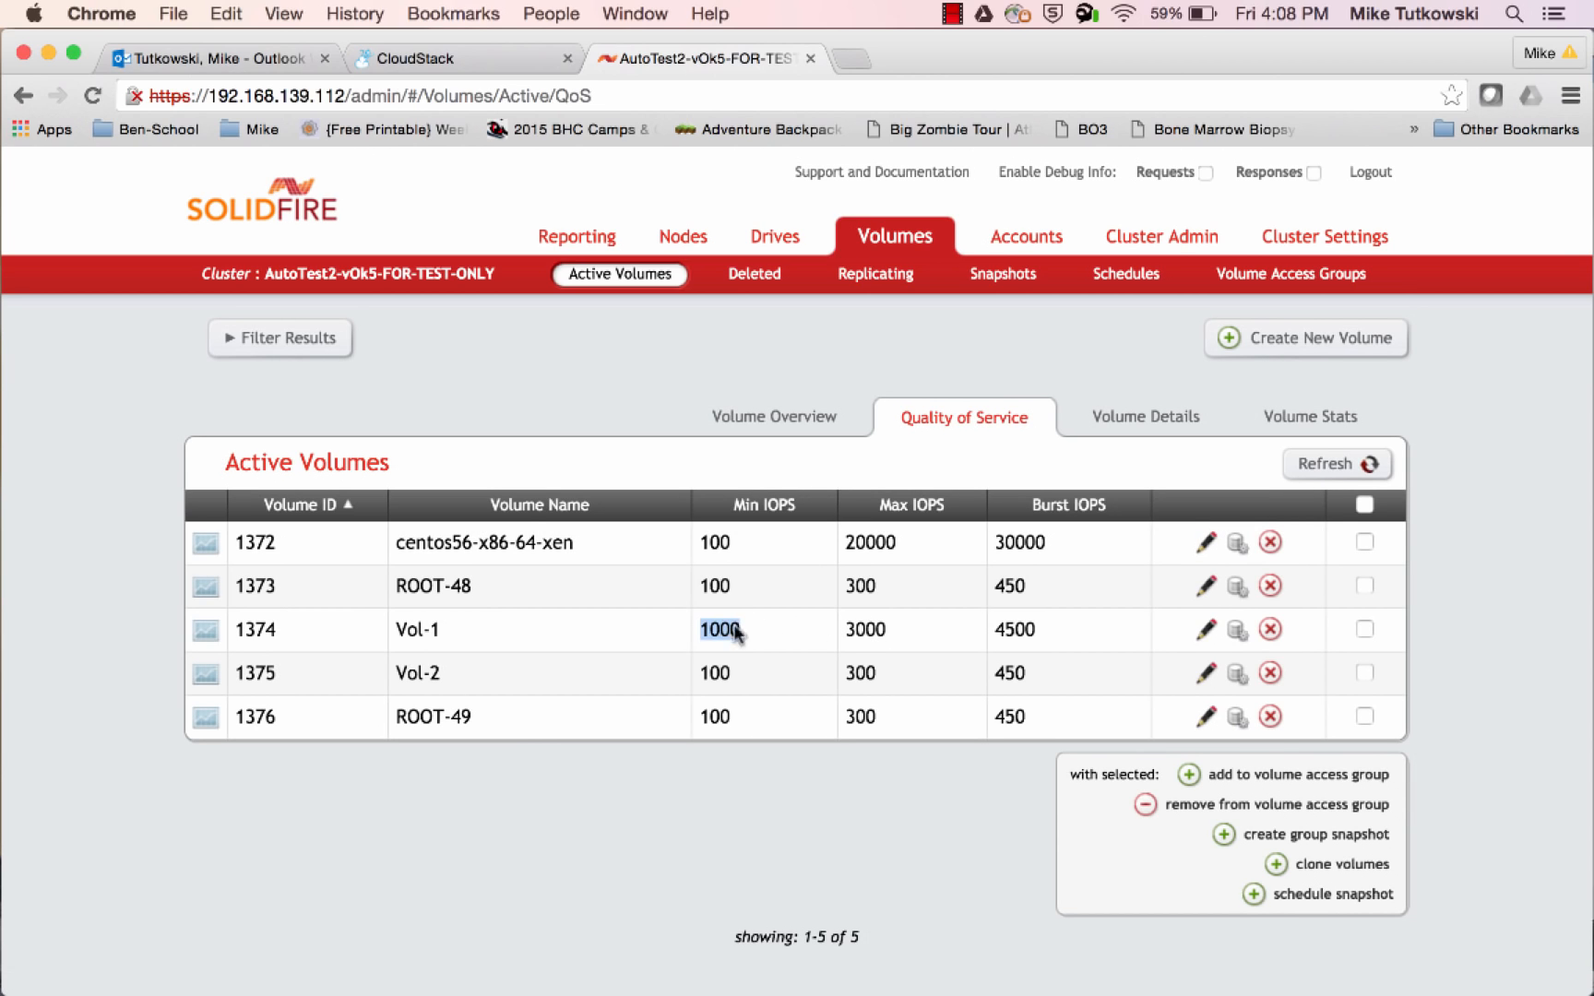
pyautogui.doubleClick(863, 633)
pyautogui.doubleClick(1022, 627)
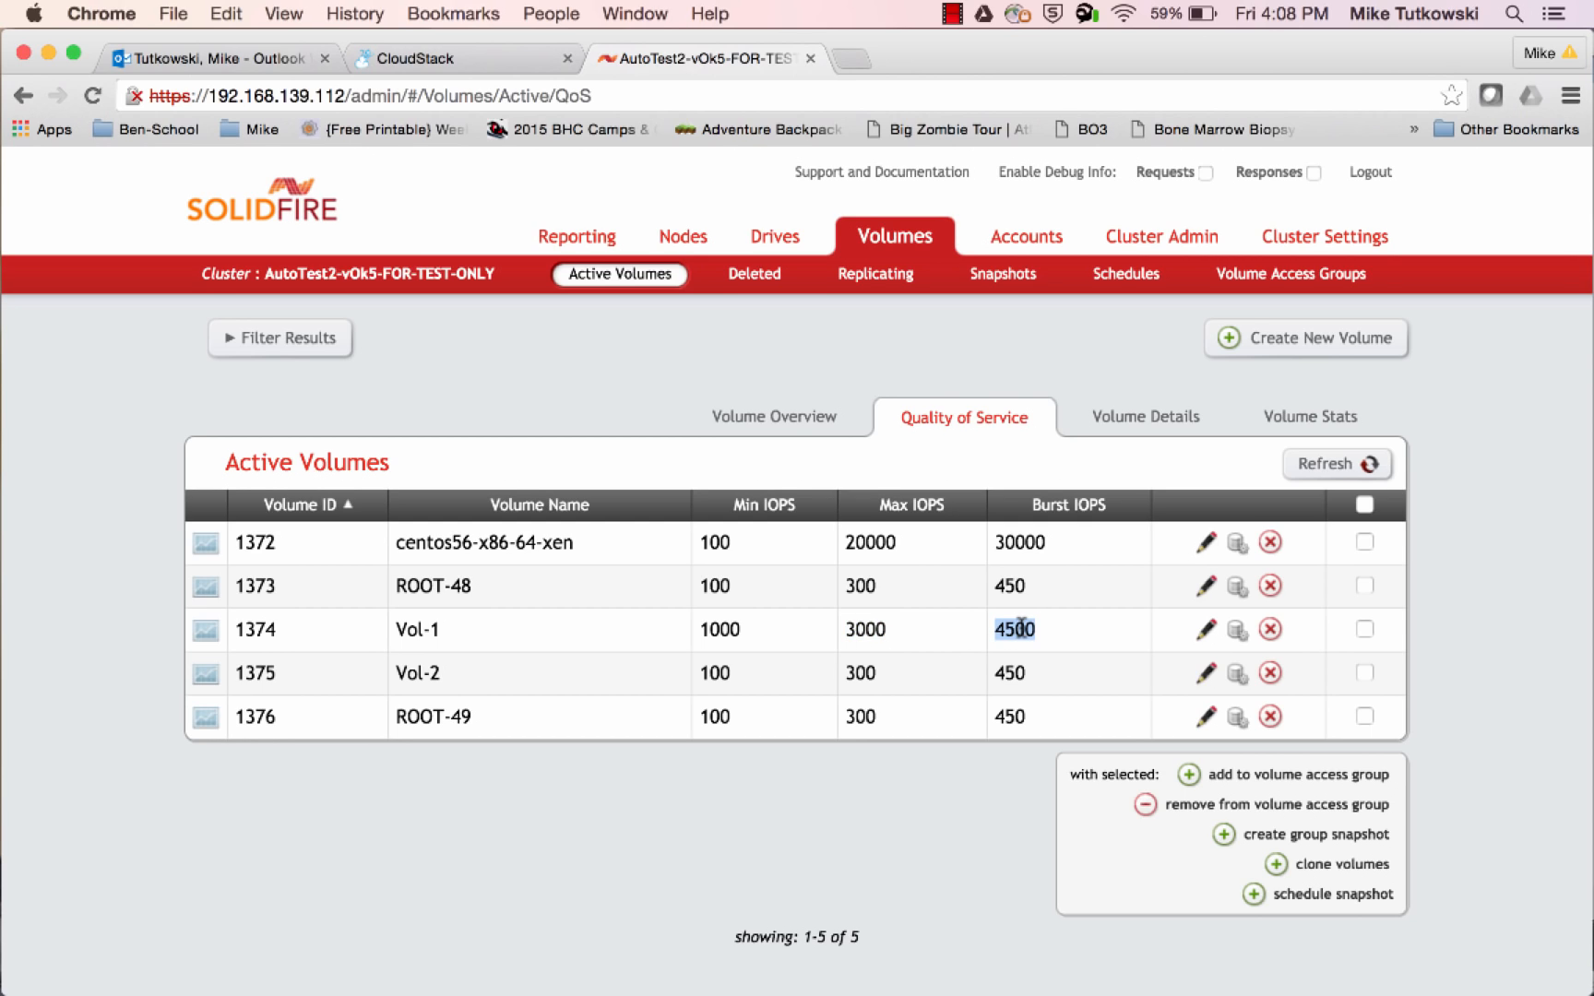
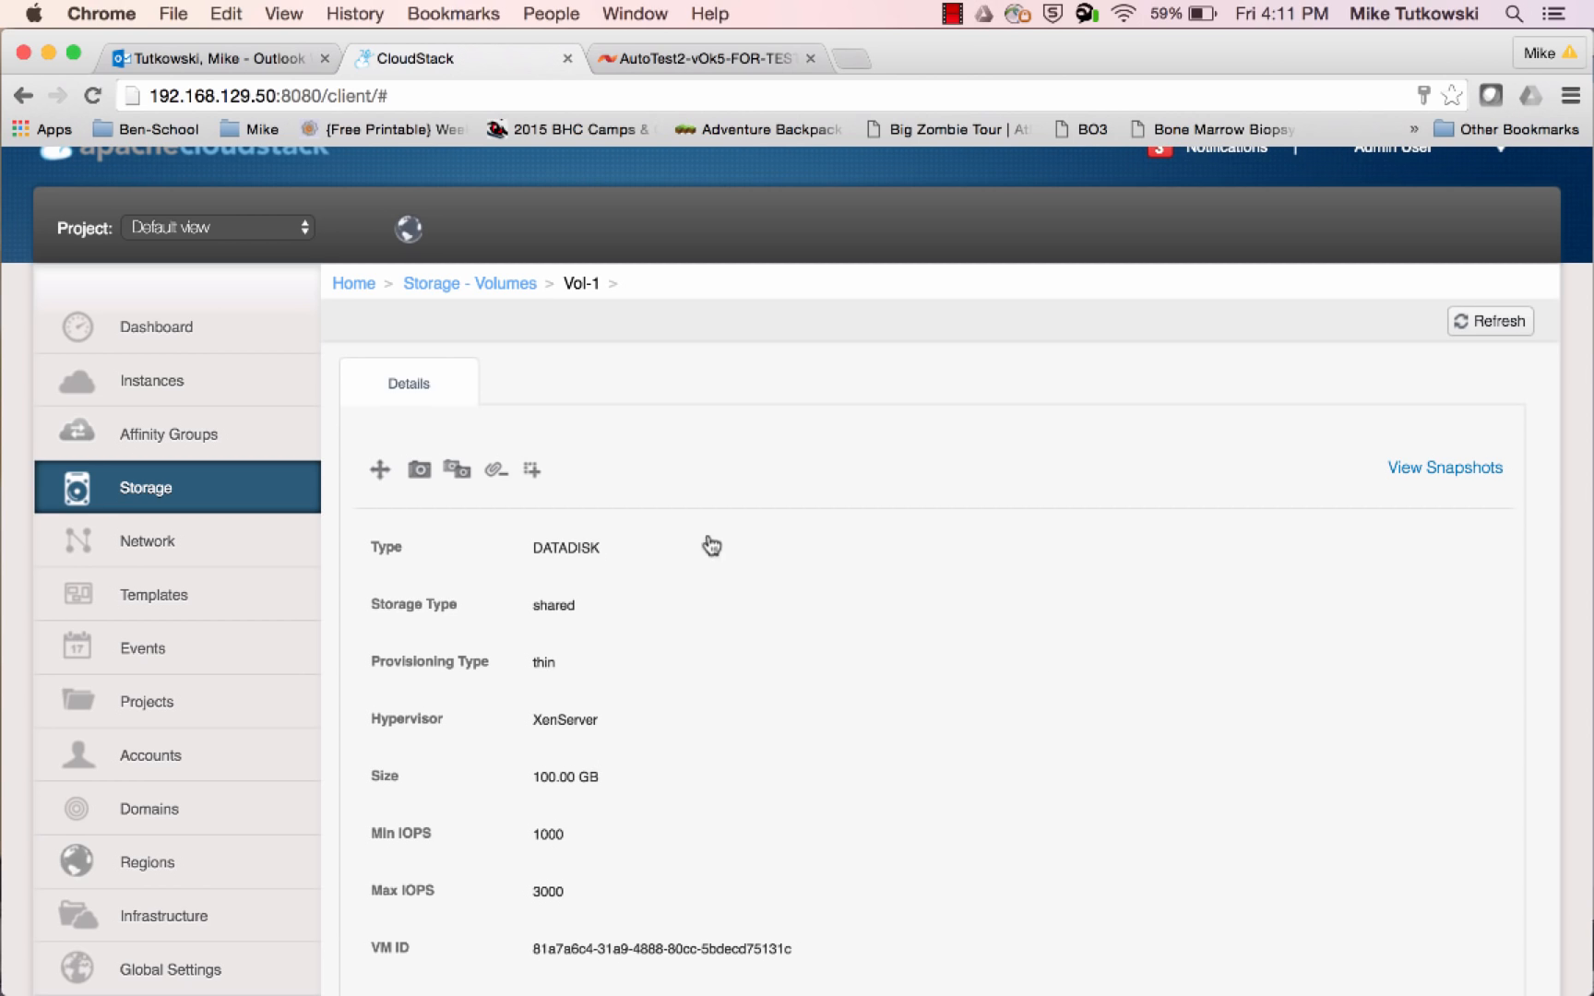
# Destroy the instance VM-1 in CloudStack with the Expunge option enabled
pyautogui.click(258, 403)
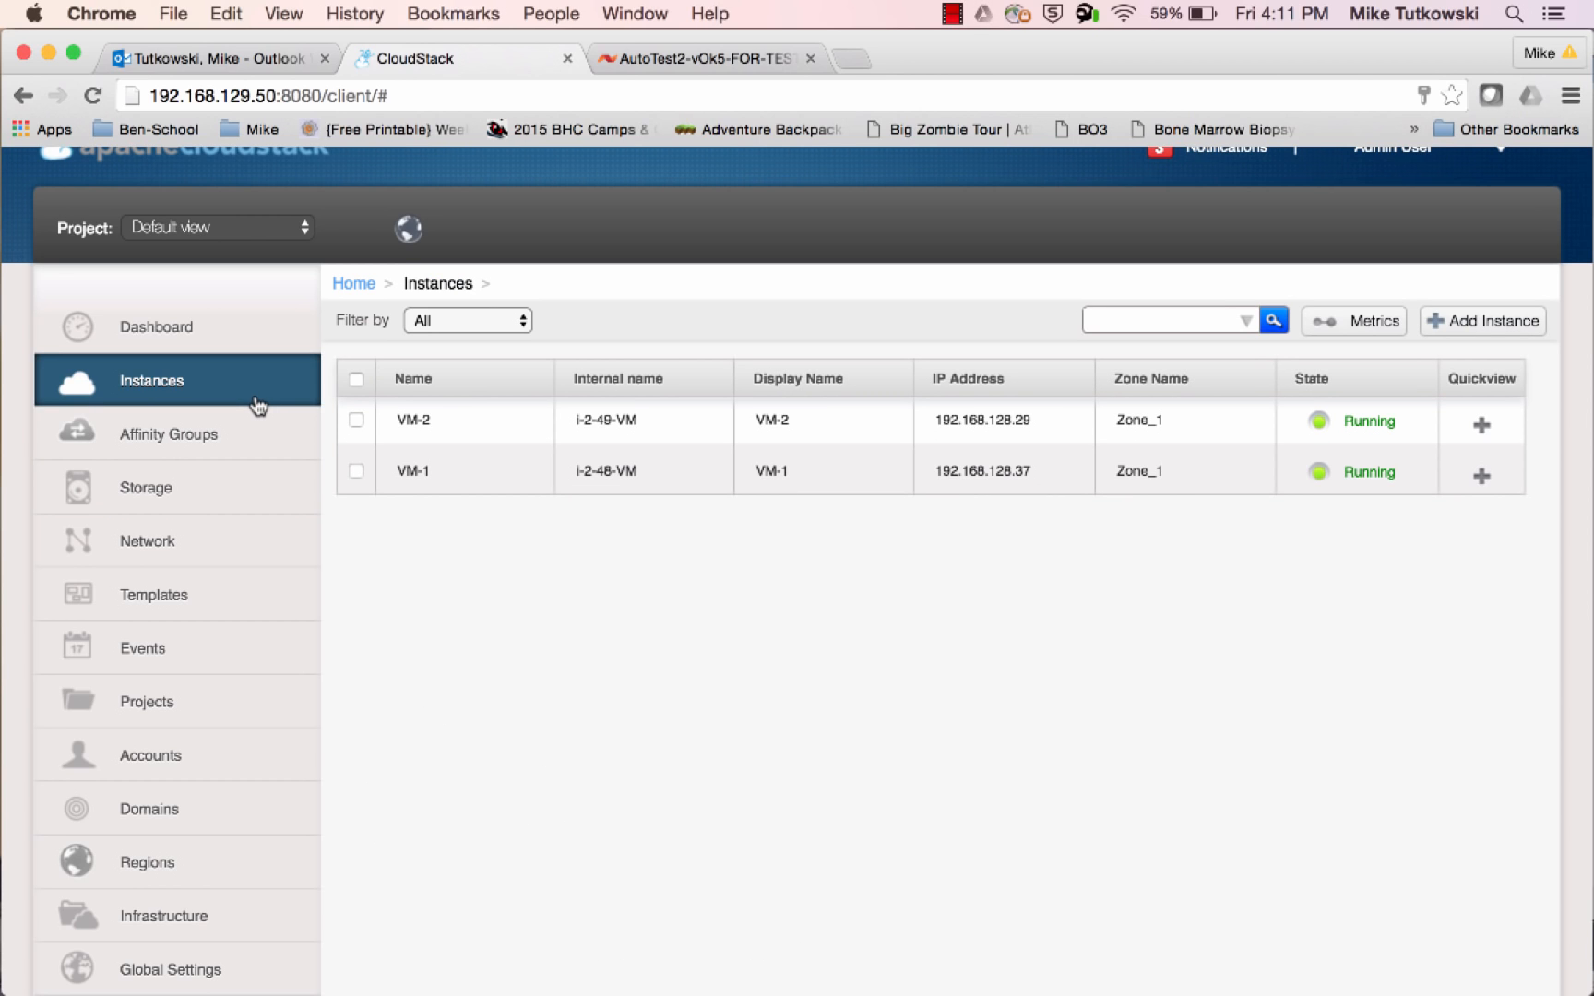
pyautogui.moveTo(1480, 474)
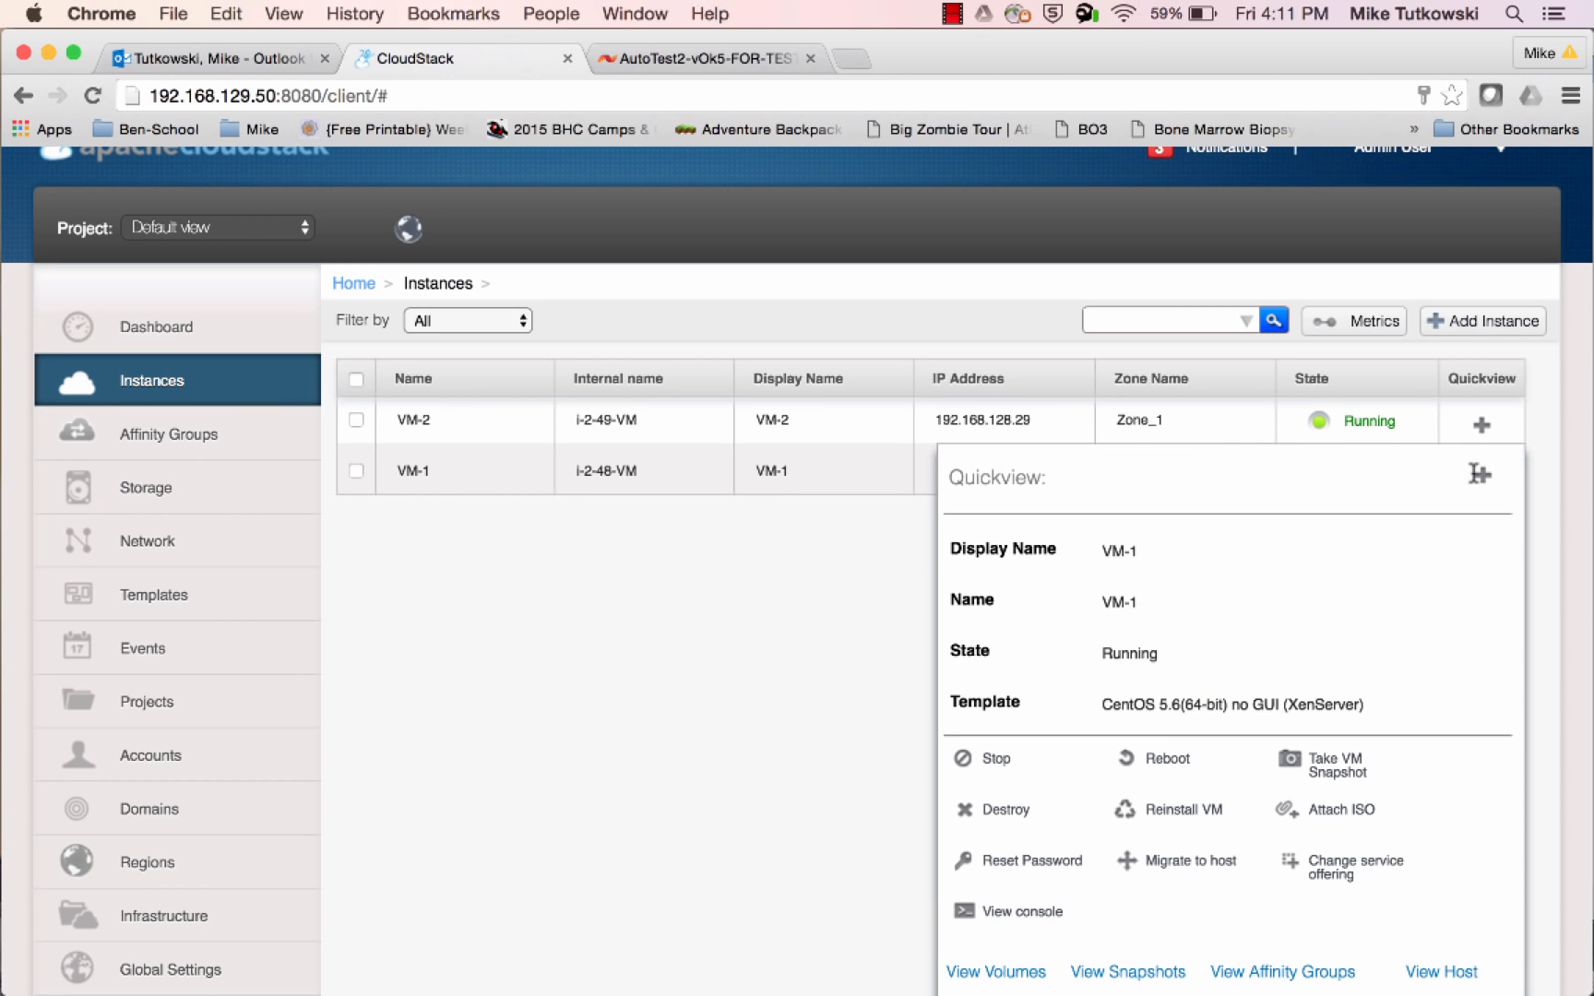
pyautogui.click(1007, 810)
pyautogui.click(731, 577)
pyautogui.click(805, 651)
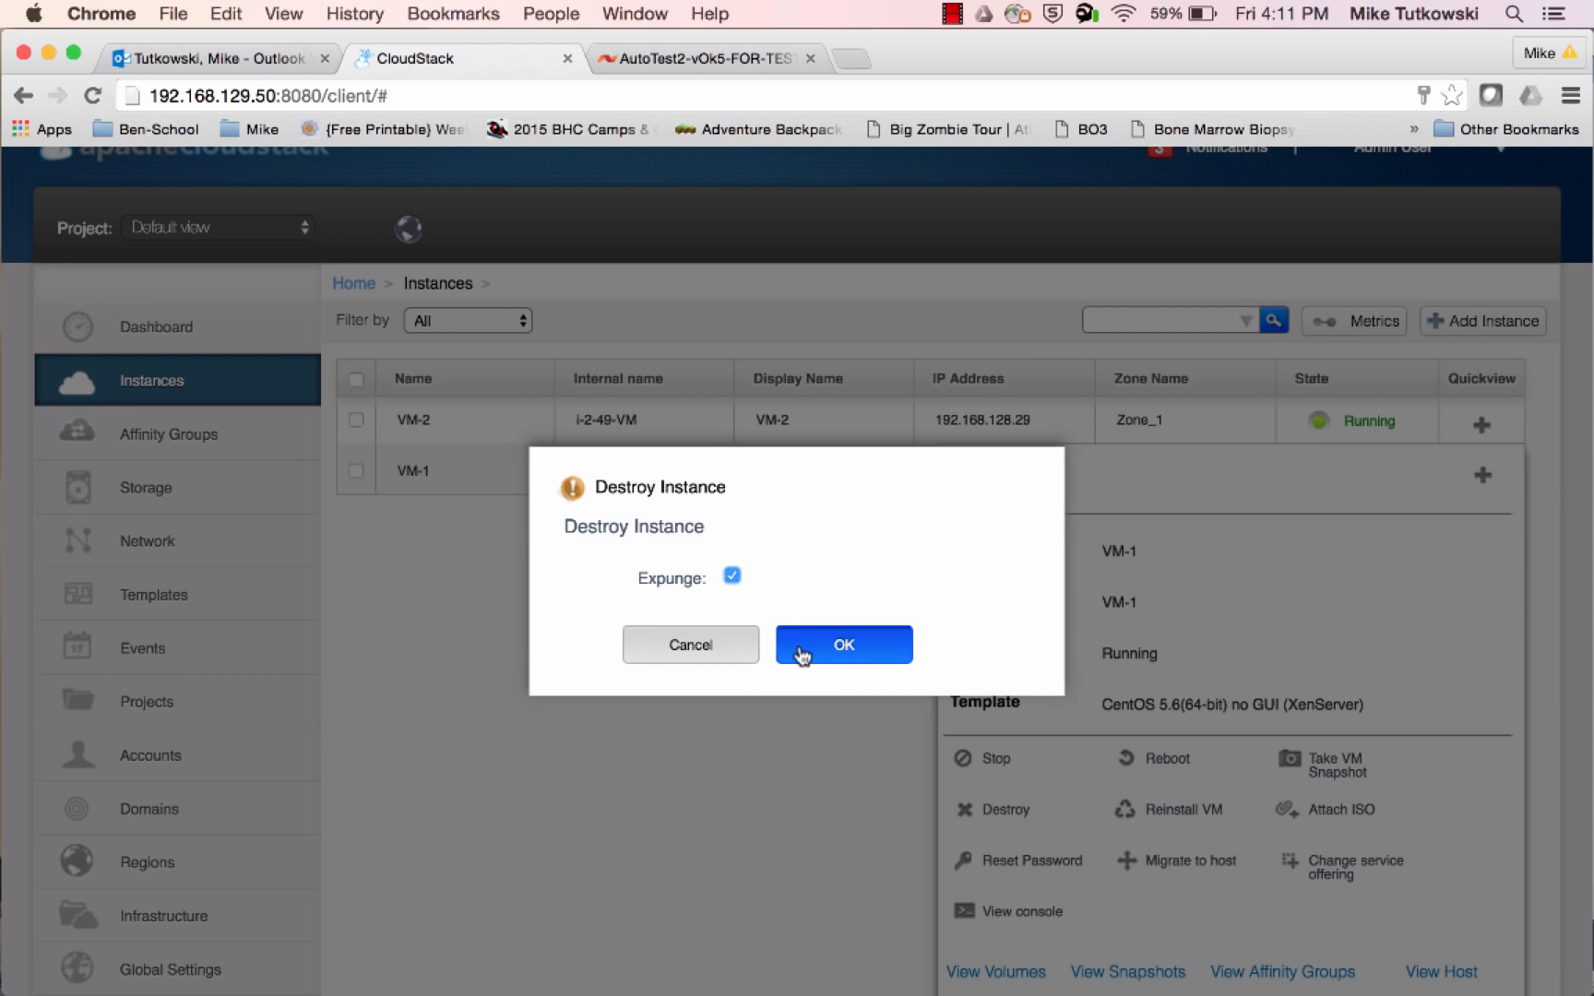
# Destroy the instance VM-2 with the Expunge option enabled
pyautogui.moveTo(1446, 424)
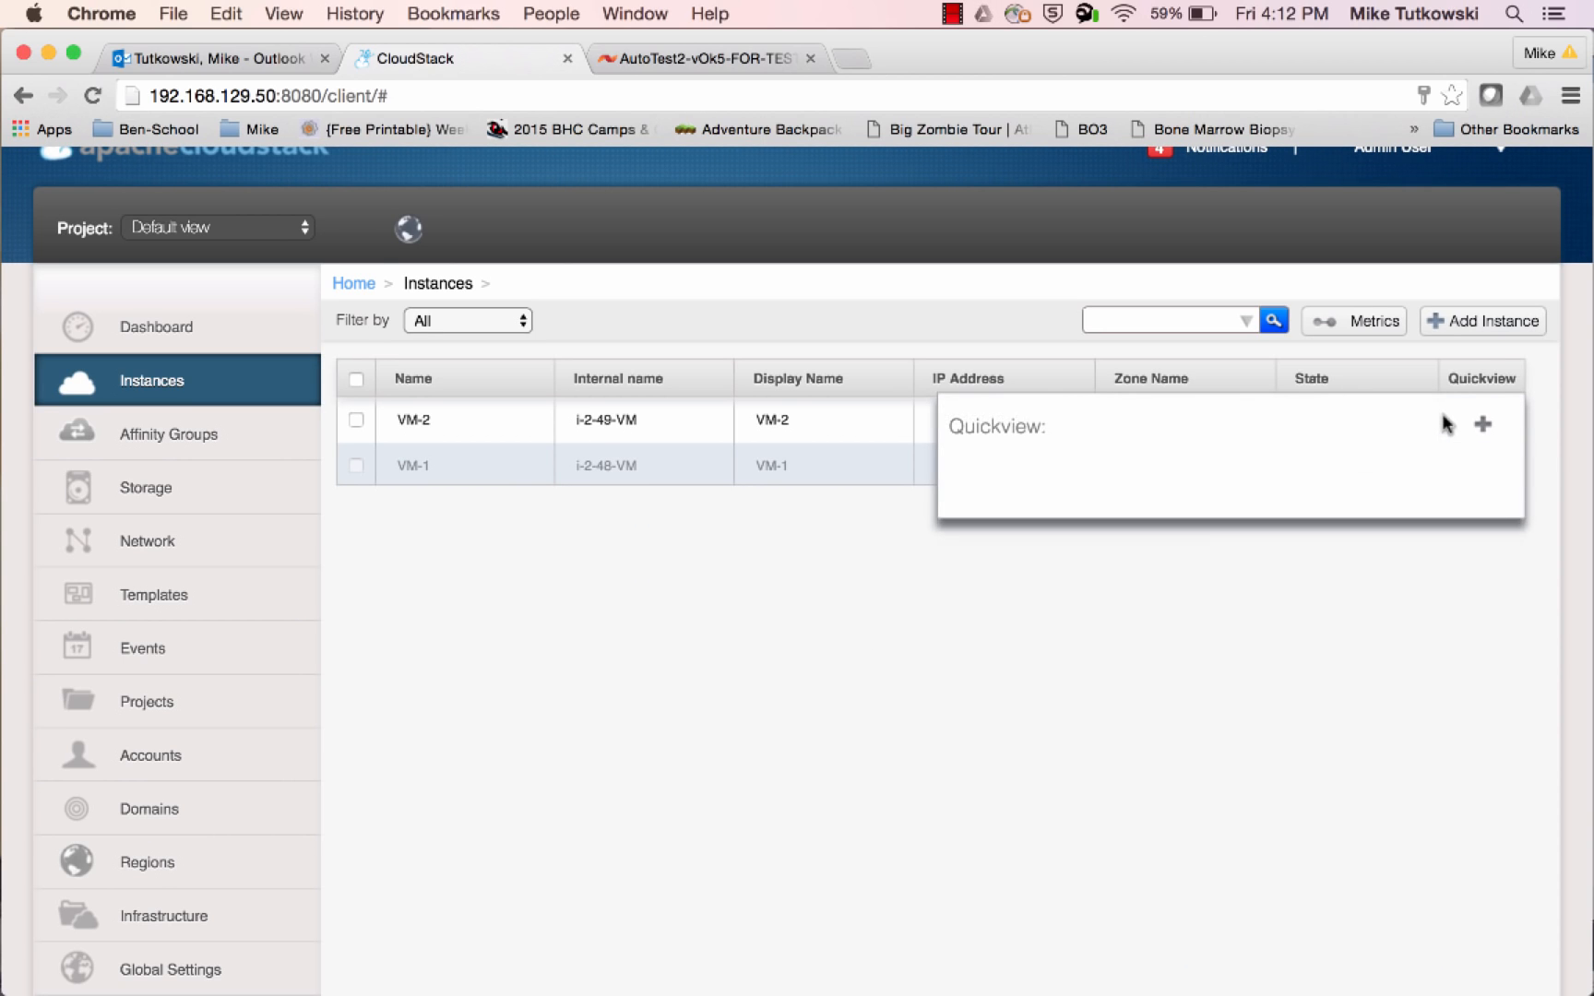
pyautogui.click(1006, 758)
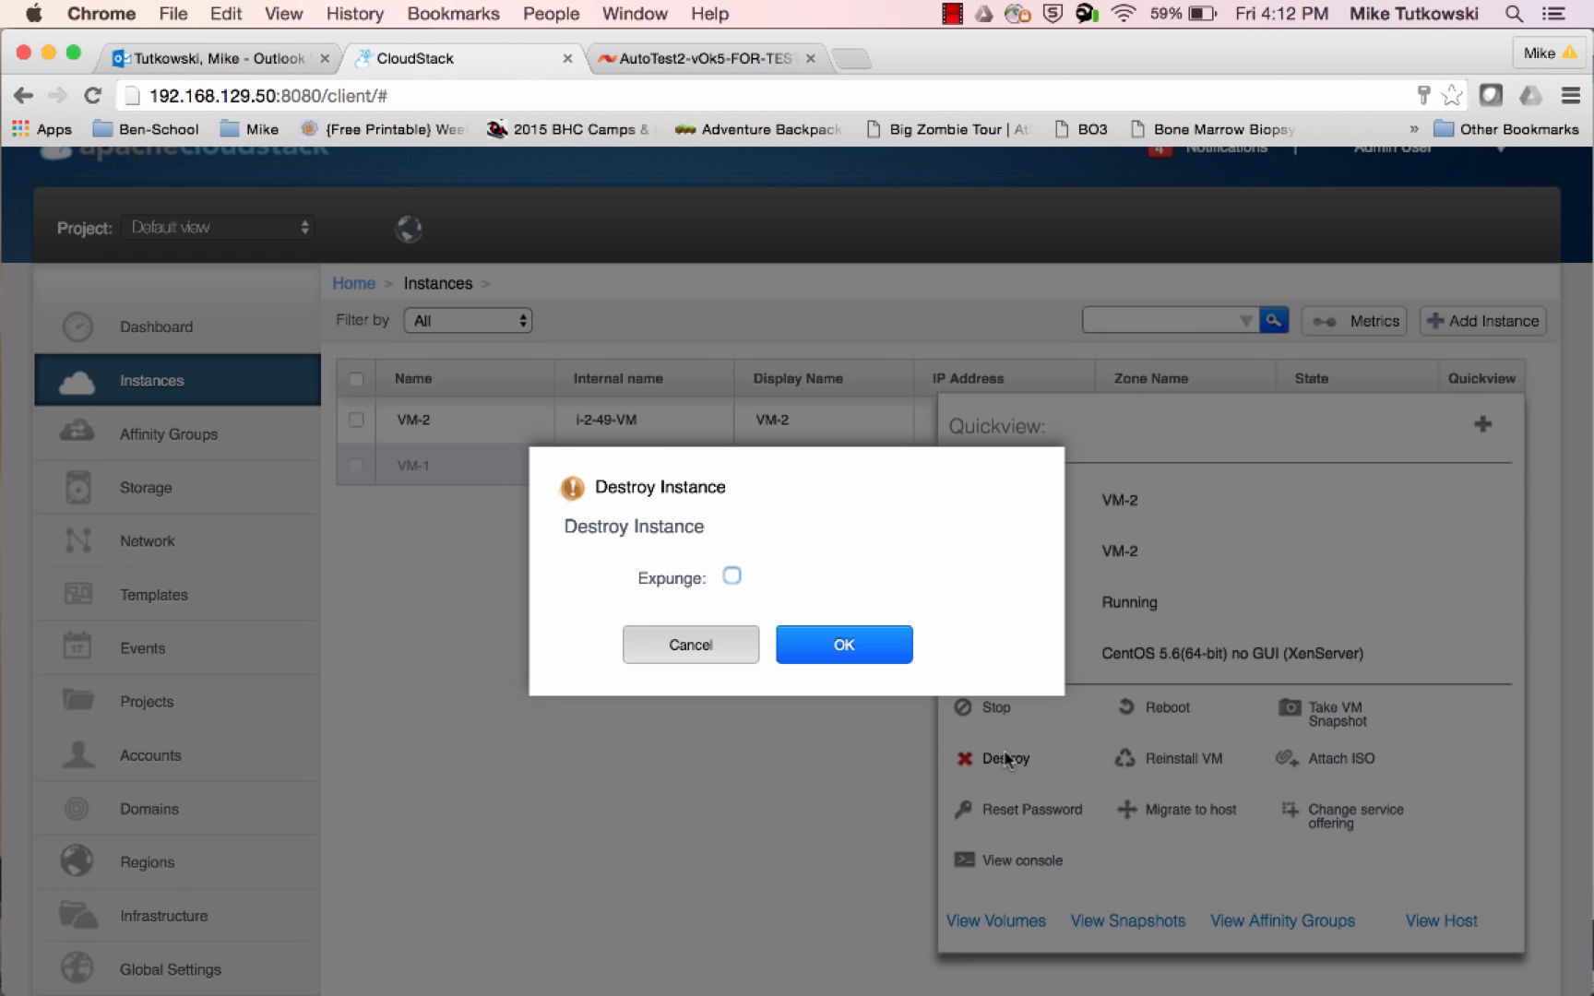
pyautogui.click(730, 578)
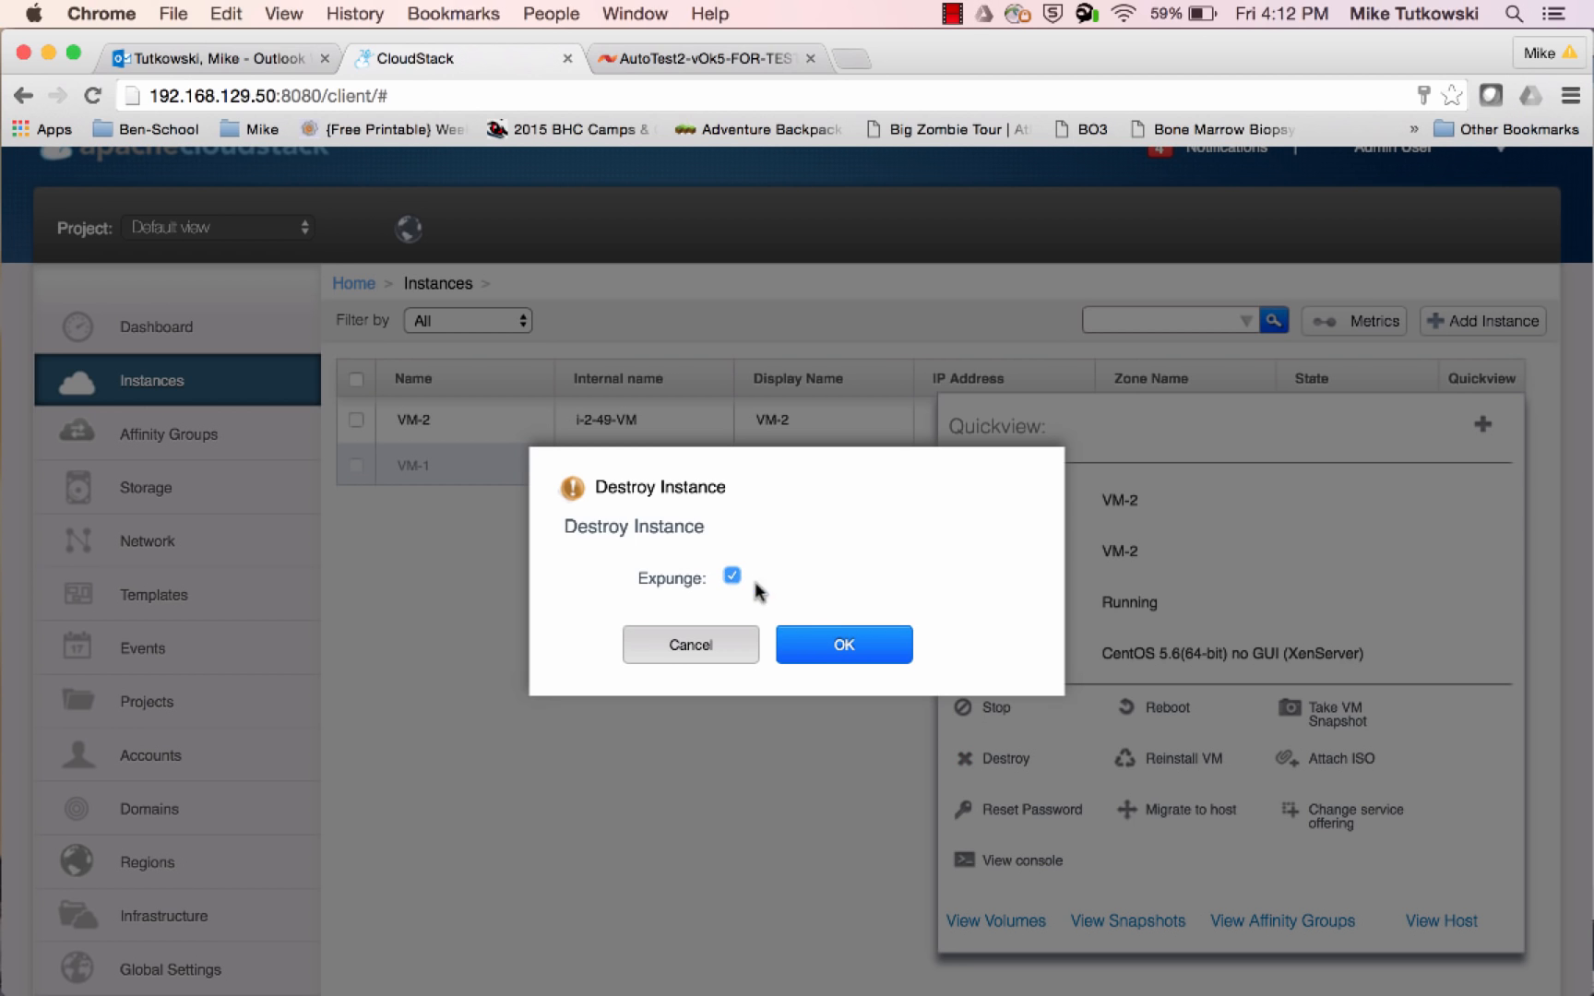
pyautogui.click(822, 651)
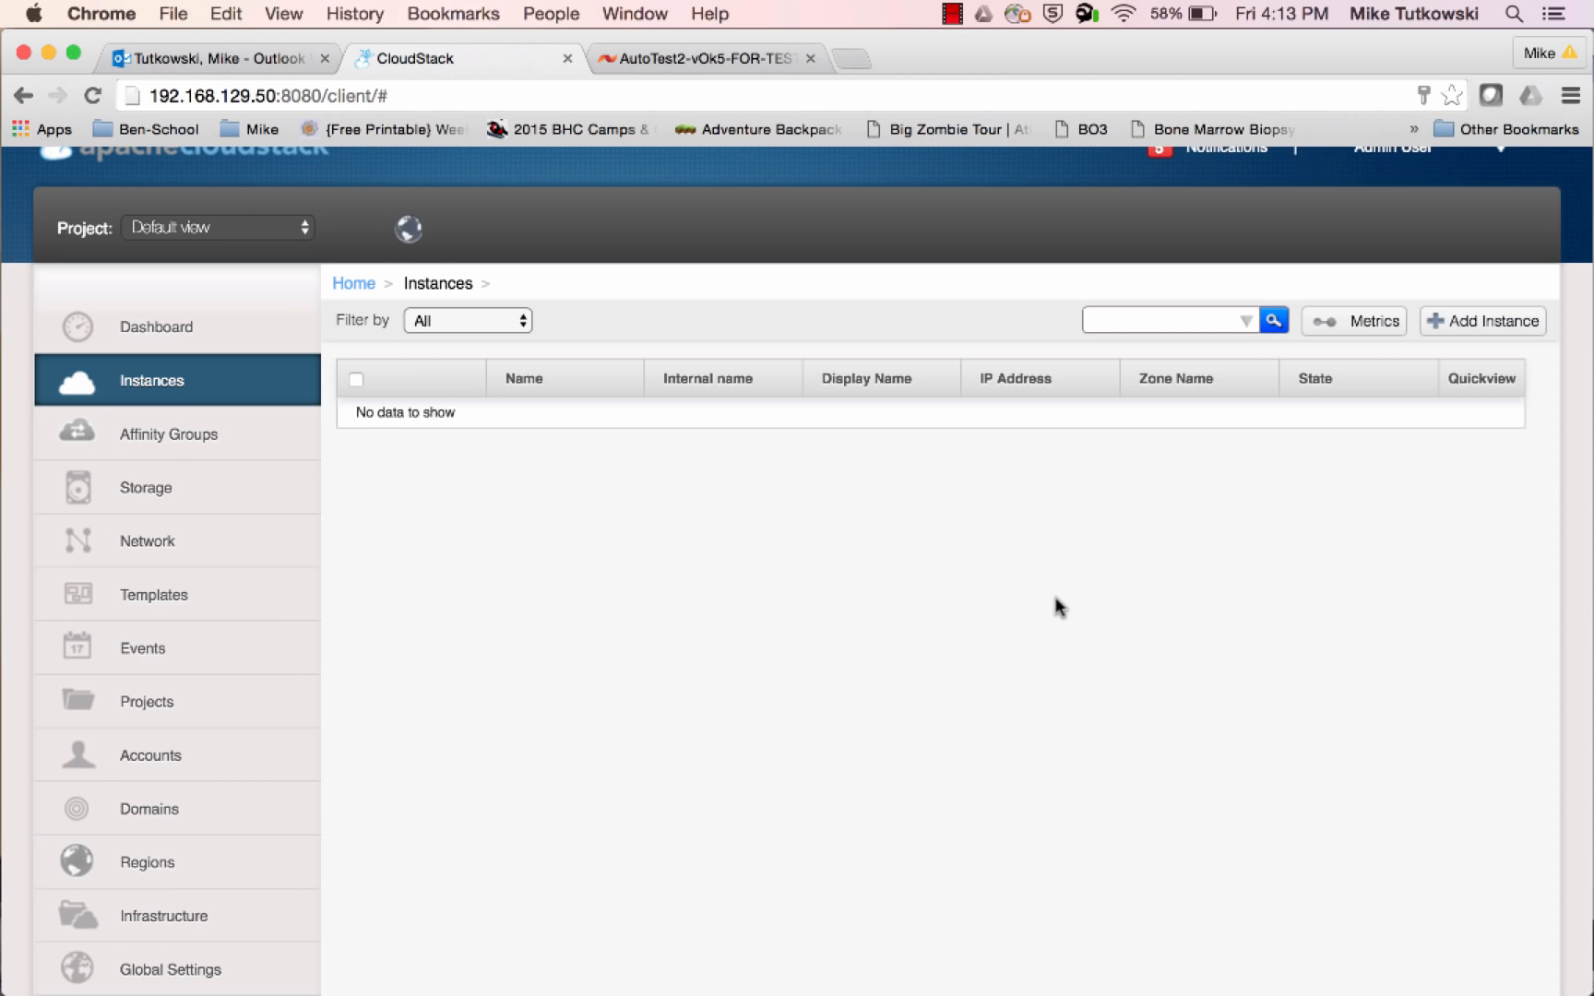
# Review the remaining storage volumes in CloudStack and view the list of storage snapshots
pyautogui.click(274, 498)
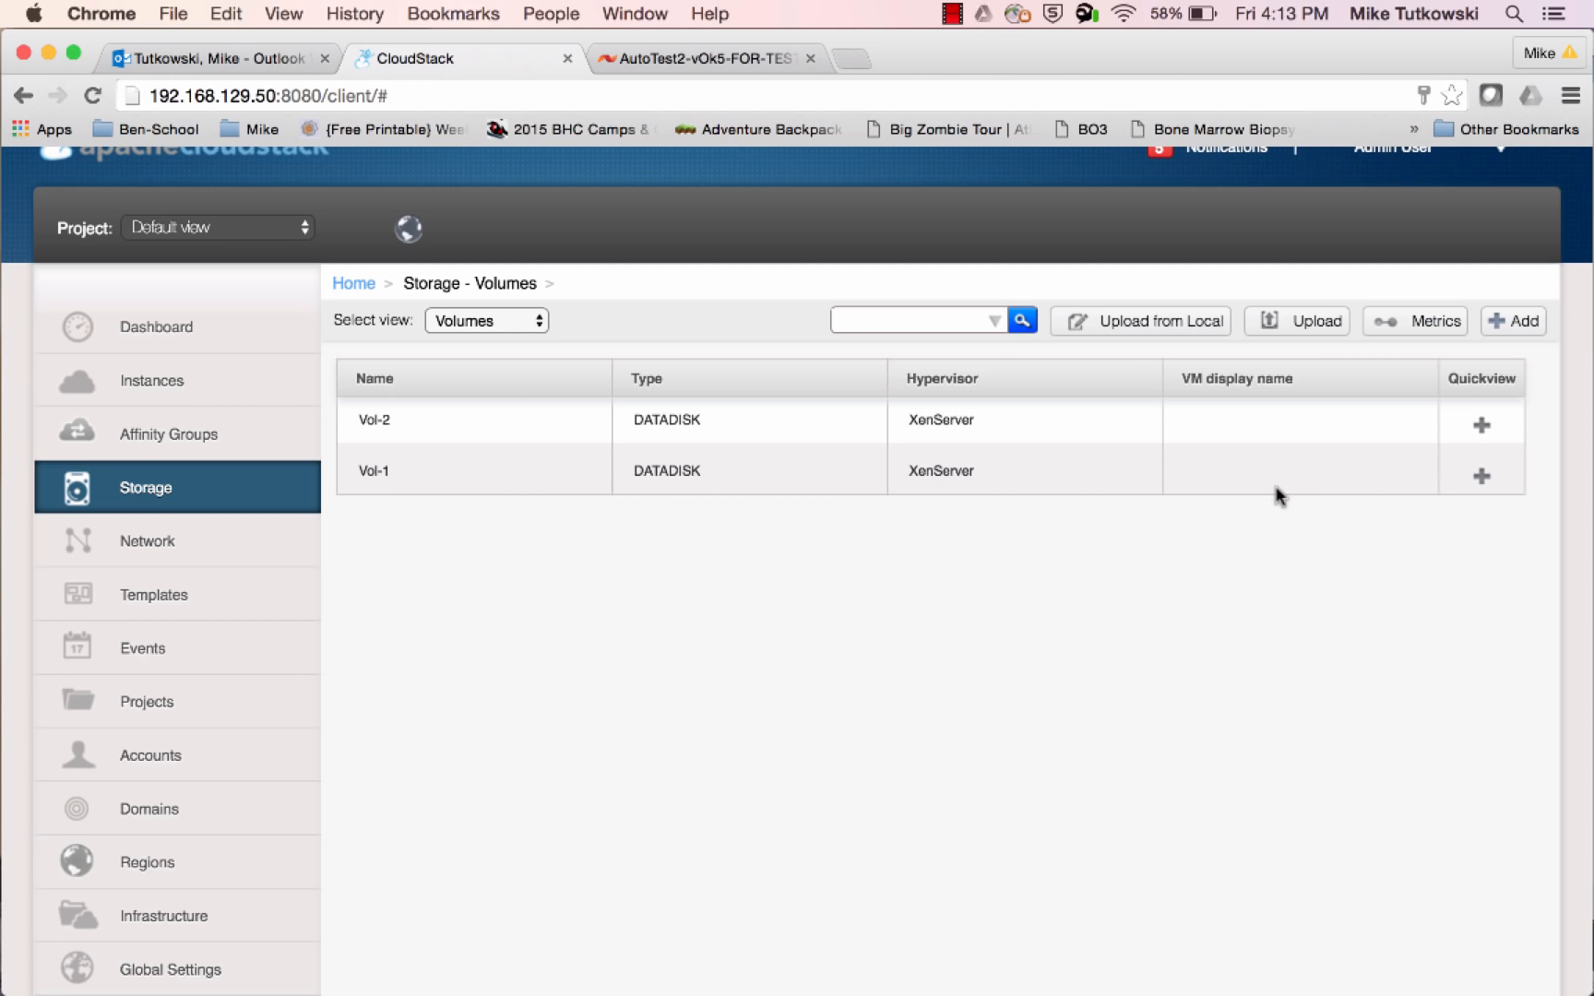
pyautogui.click(509, 320)
pyautogui.click(509, 334)
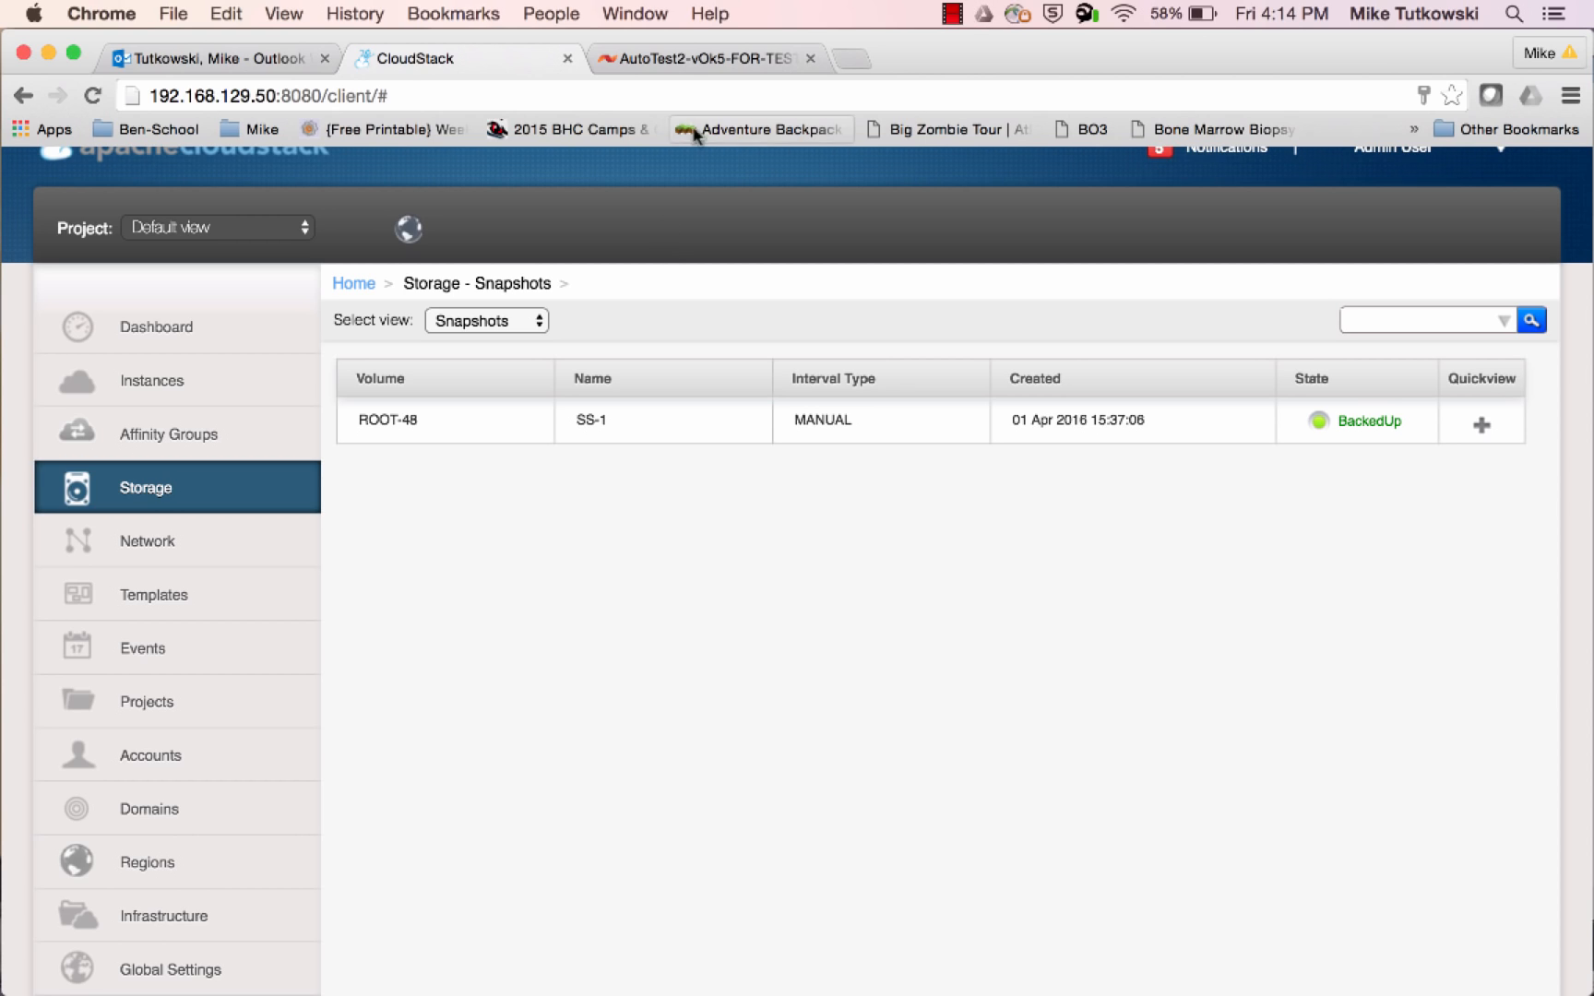
# Switch to the SolidFire console and examine ROOT-49 and ROOT-48 in the active volumes overview, including snapshots and volume access groups
pyautogui.click(706, 64)
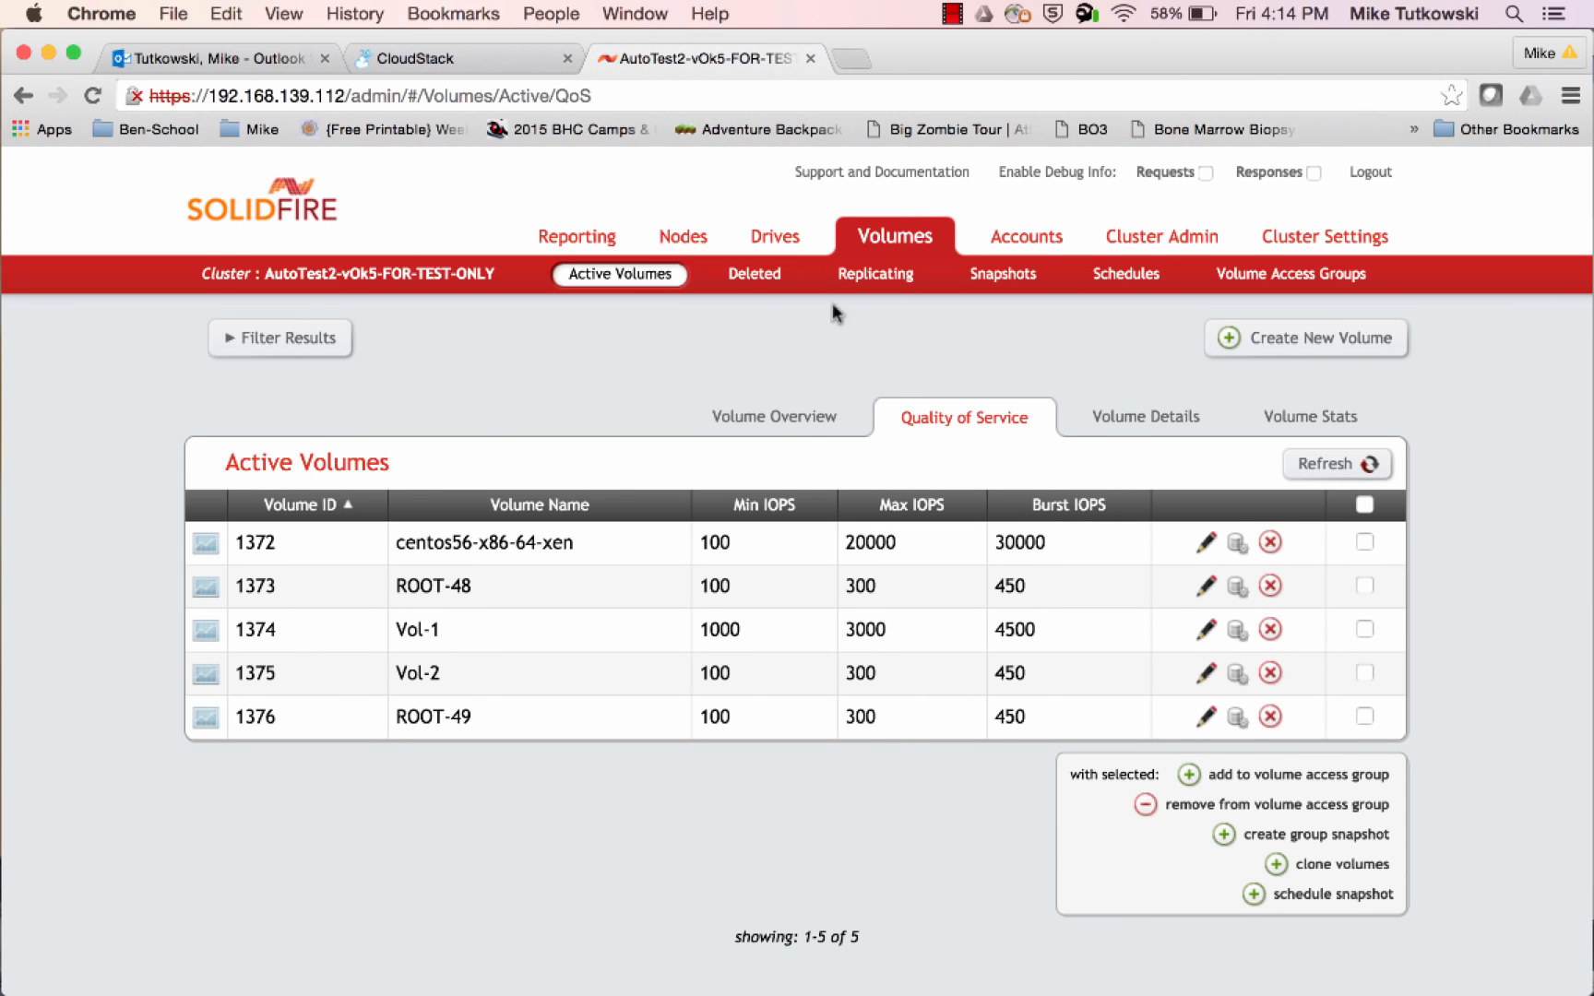
pyautogui.click(810, 415)
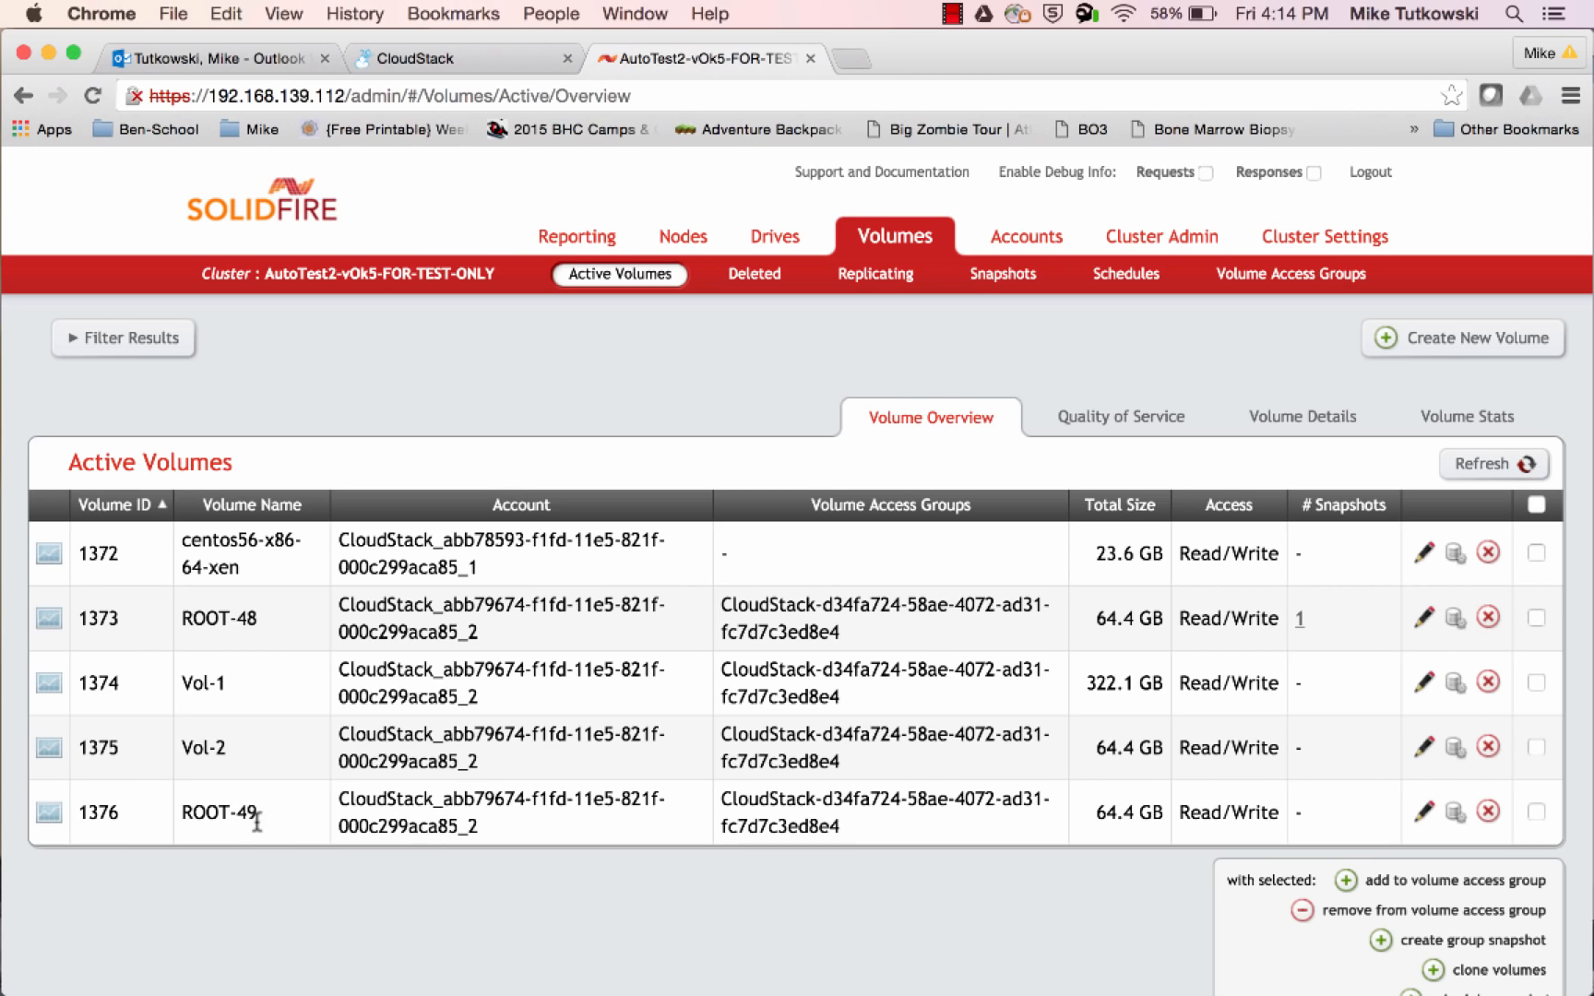
pyautogui.moveTo(258, 816); pyautogui.dragTo(185, 818)
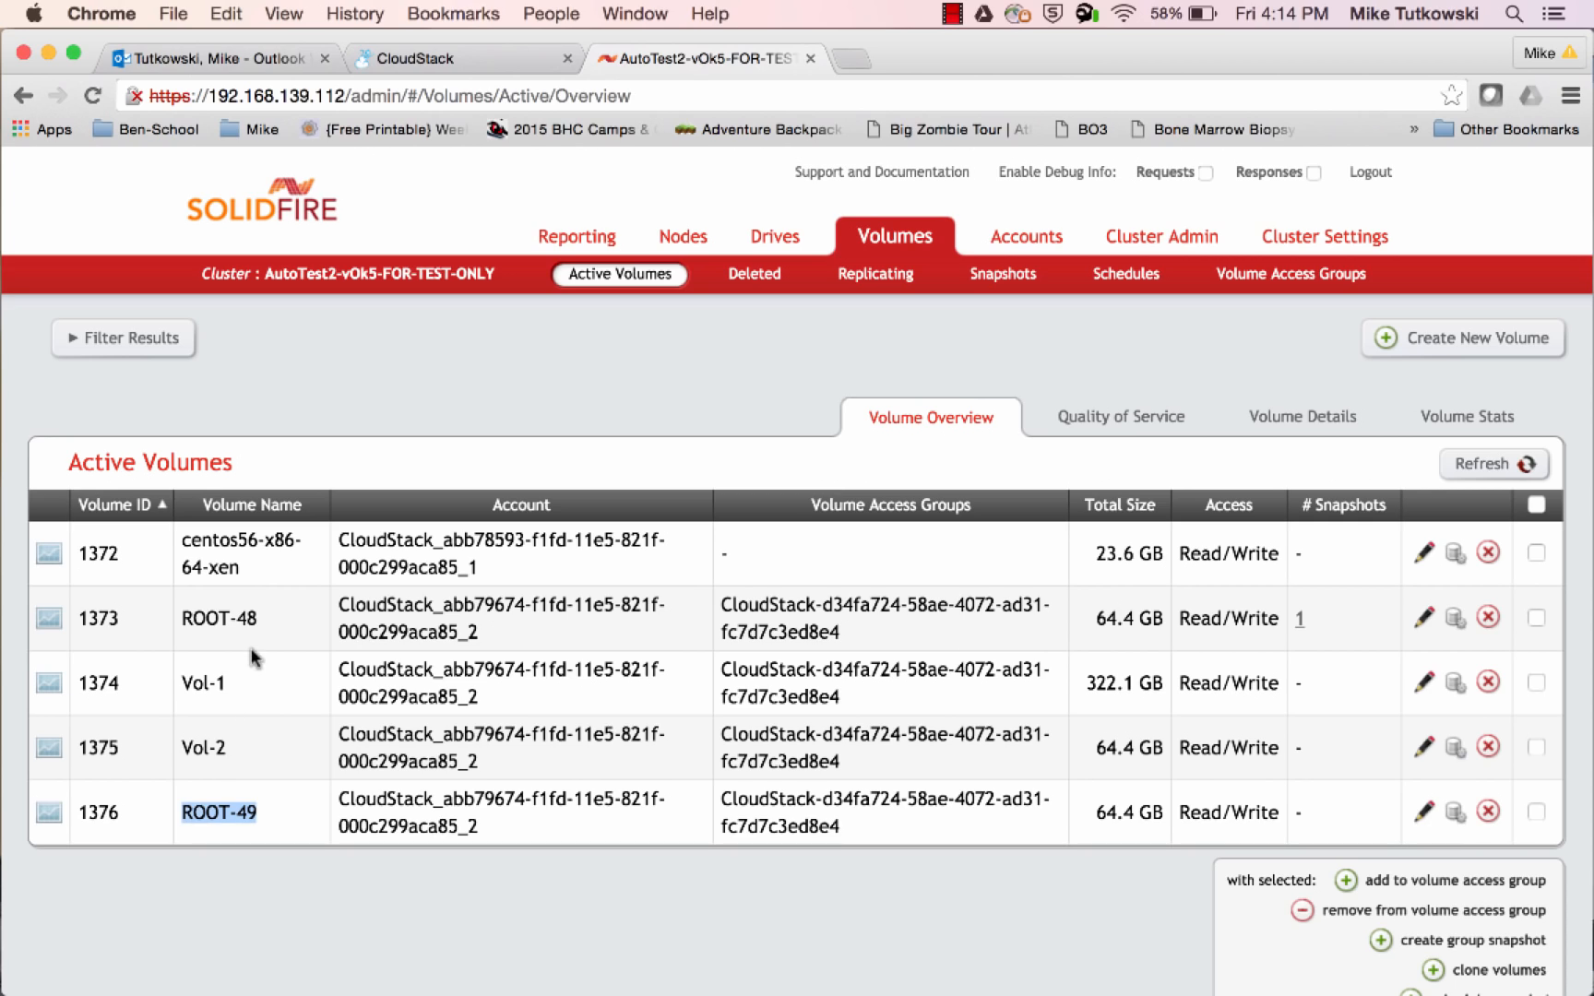
pyautogui.moveTo(256, 618); pyautogui.dragTo(184, 619)
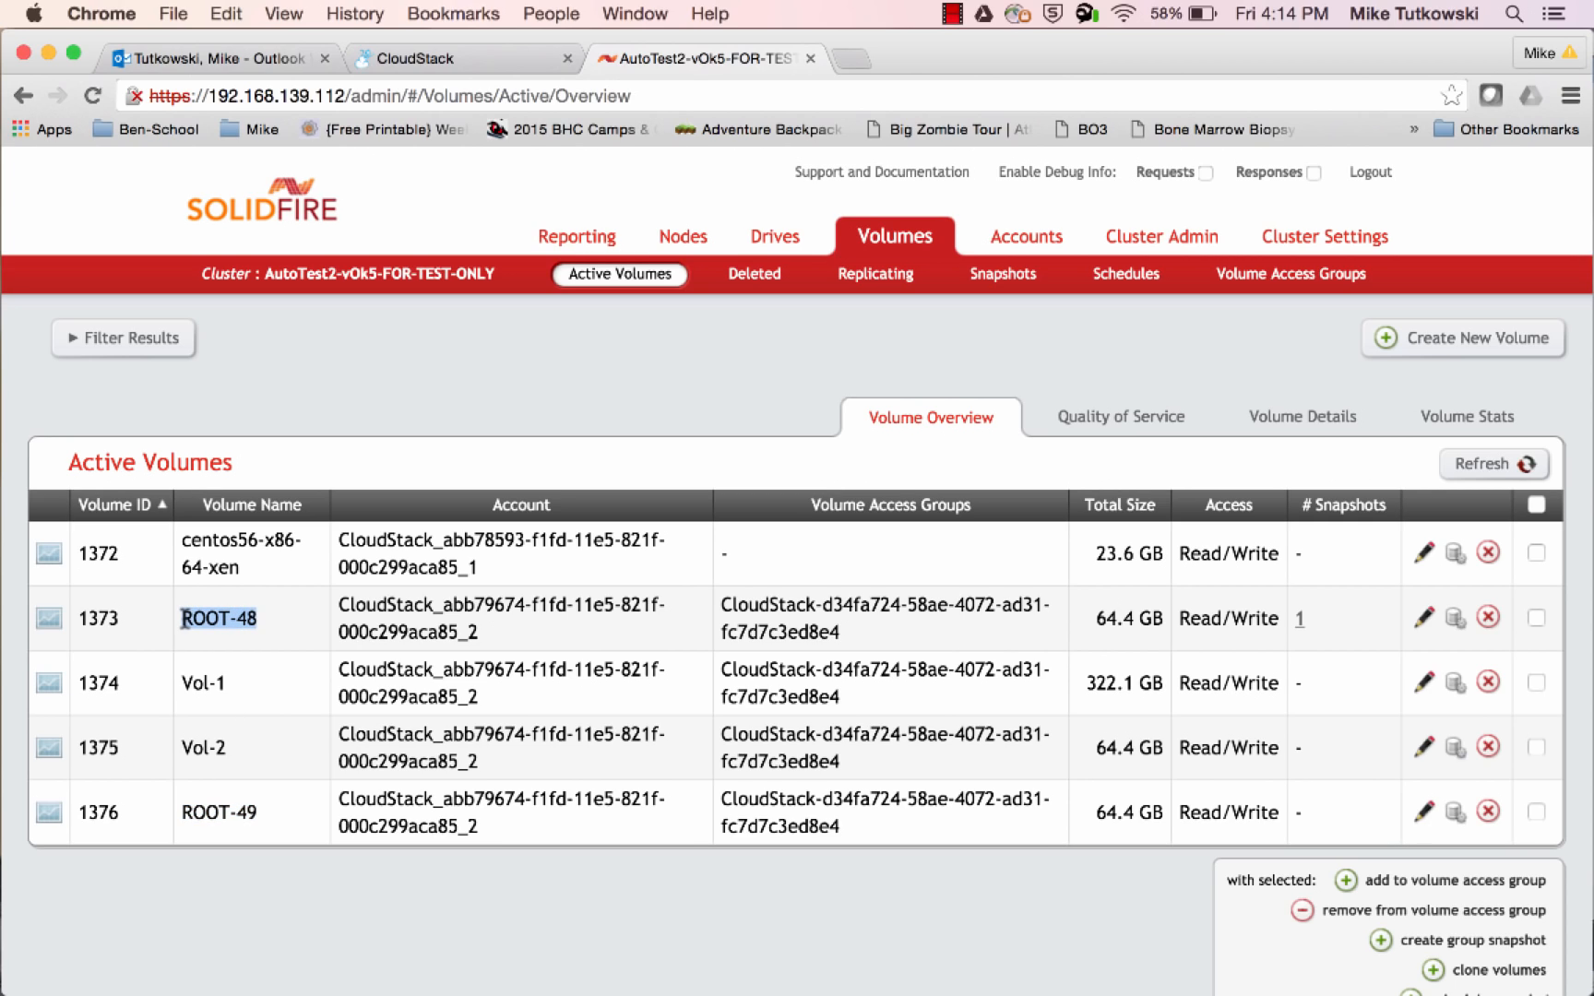
pyautogui.click(1319, 625)
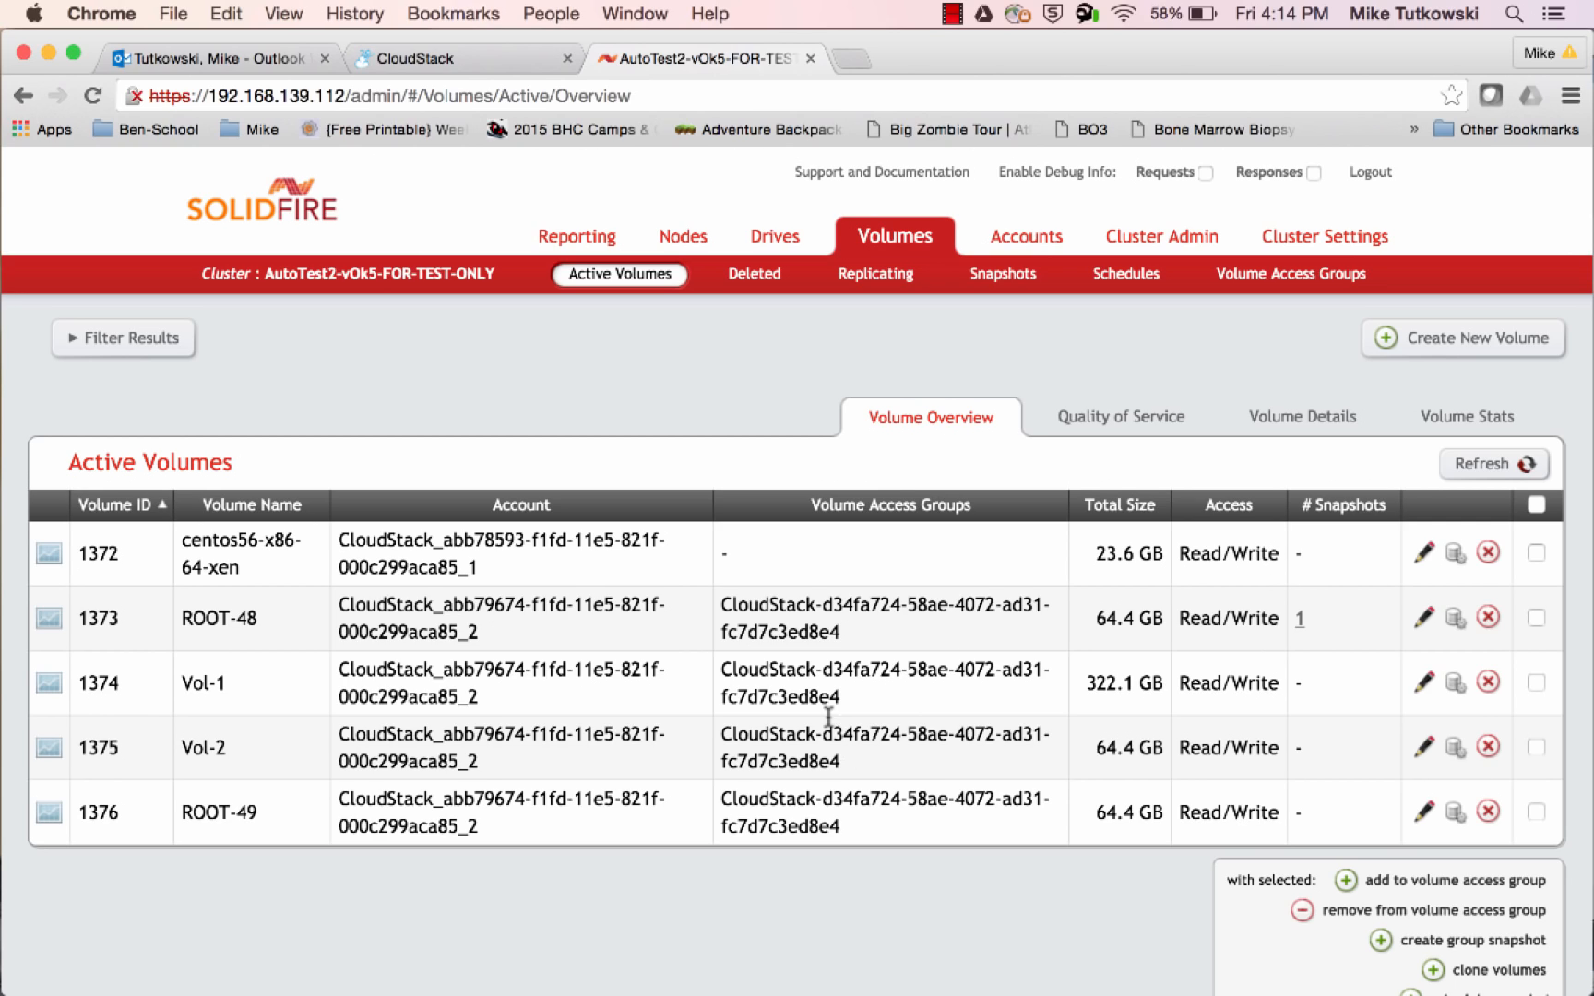
pyautogui.moveTo(841, 634); pyautogui.dragTo(722, 609)
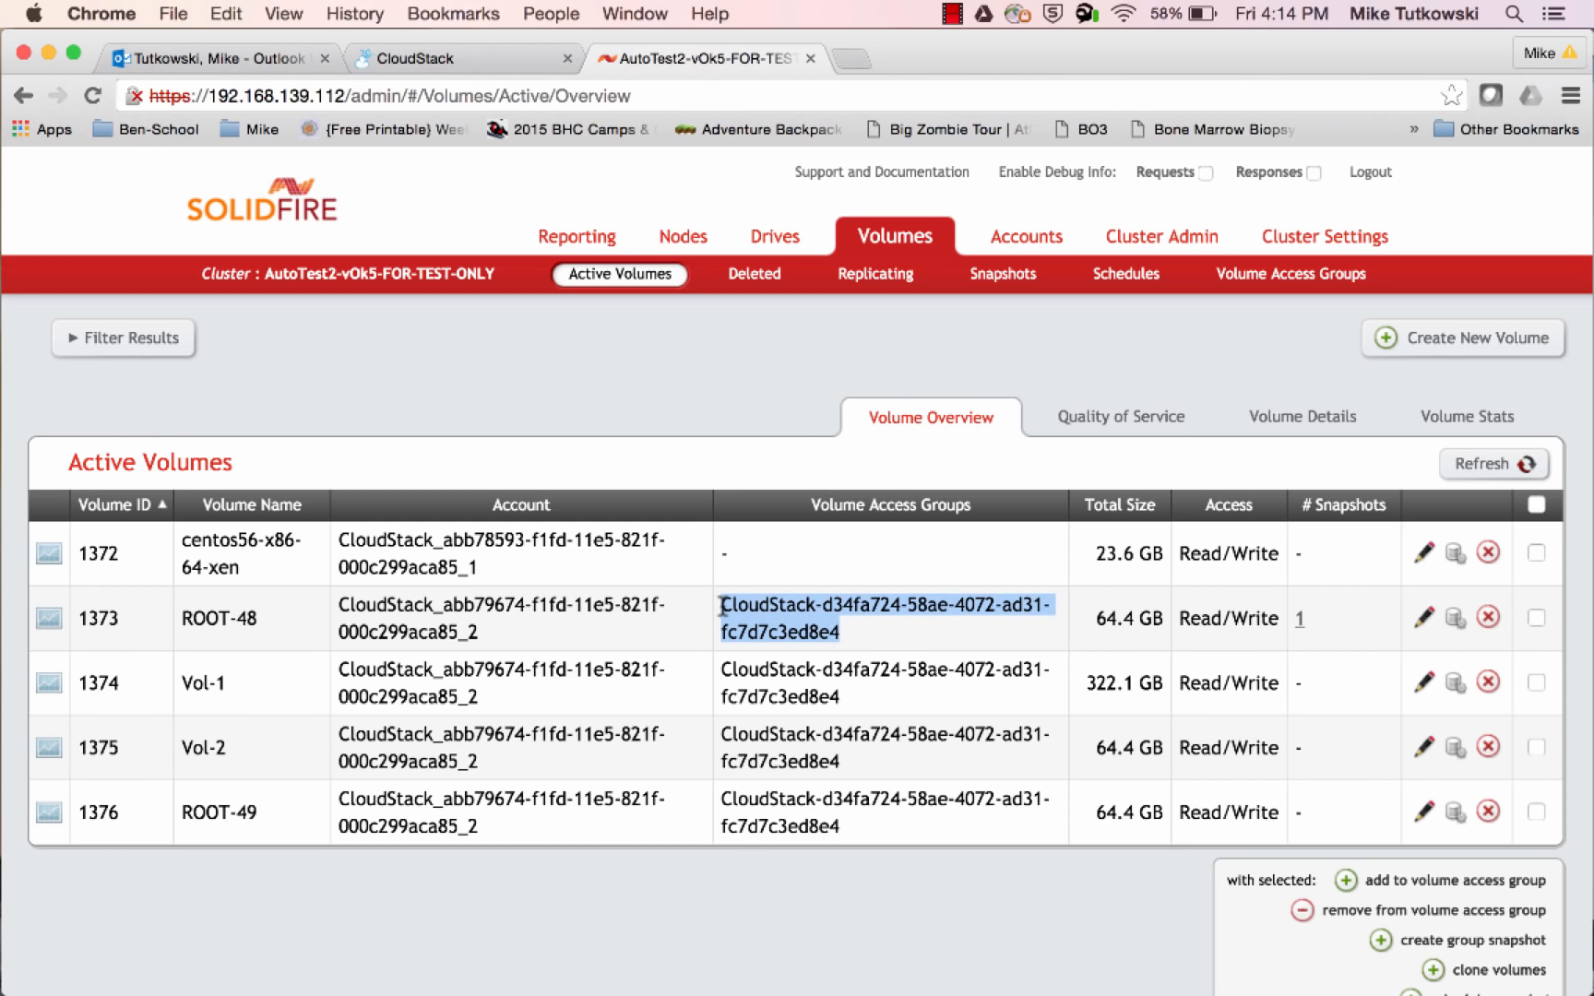
pyautogui.click(780, 409)
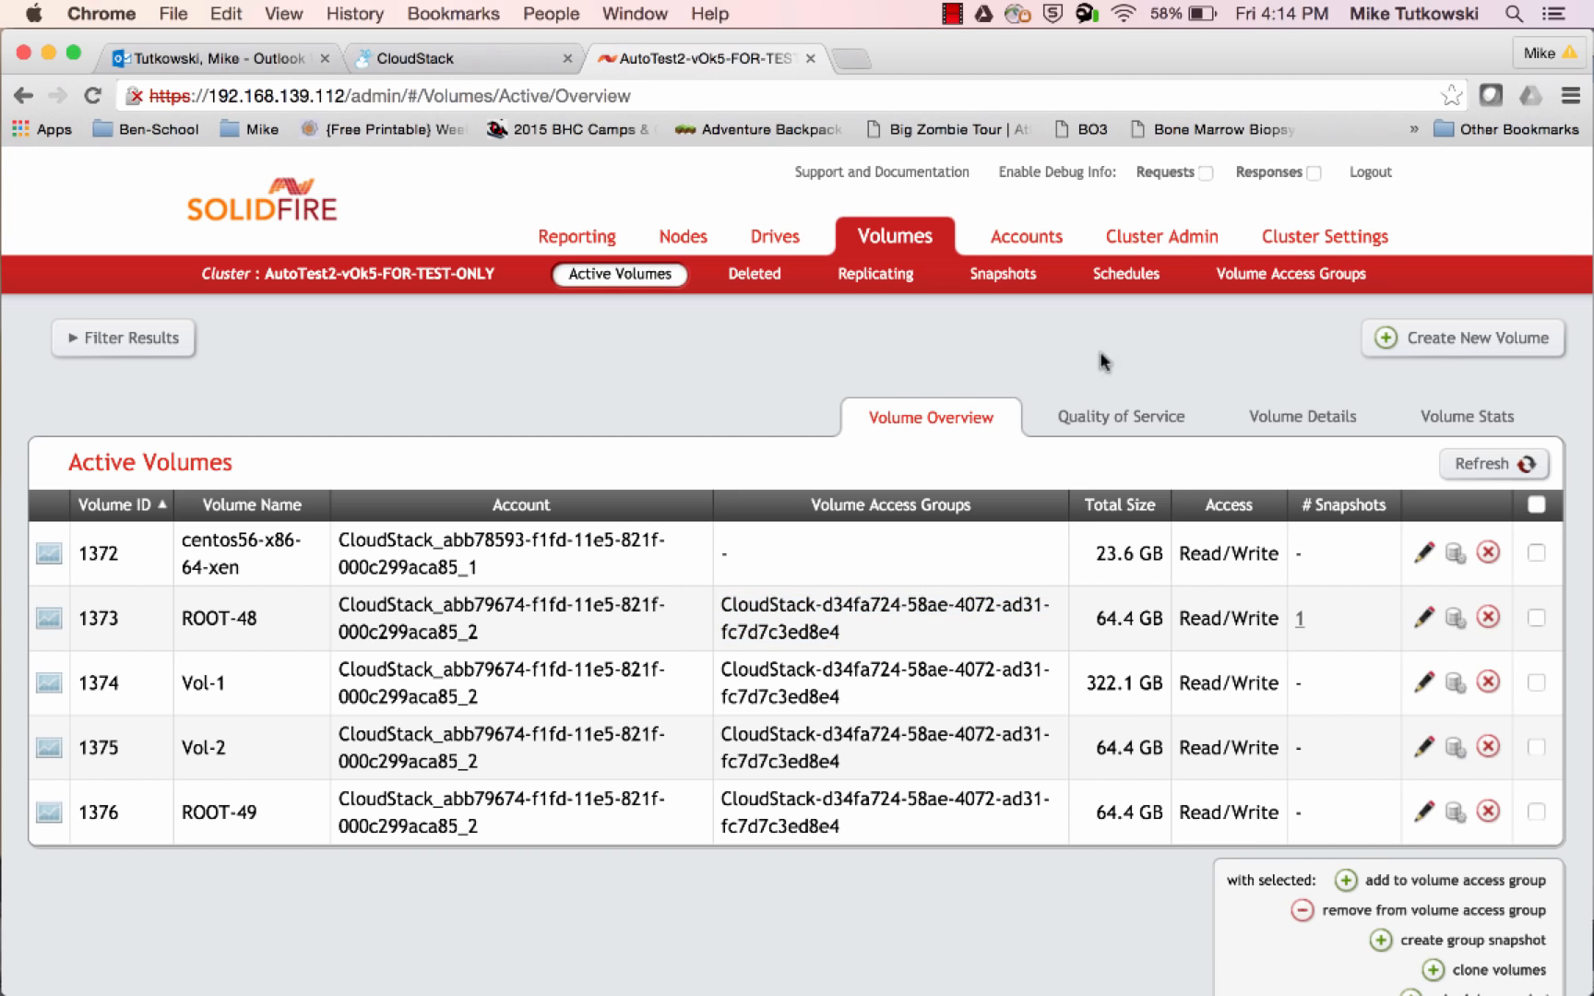
# Refresh the active volumes overview and compare it with the deleted volumes, checking ROOT-48, Vol-1 and Vol-2
pyautogui.click(1473, 464)
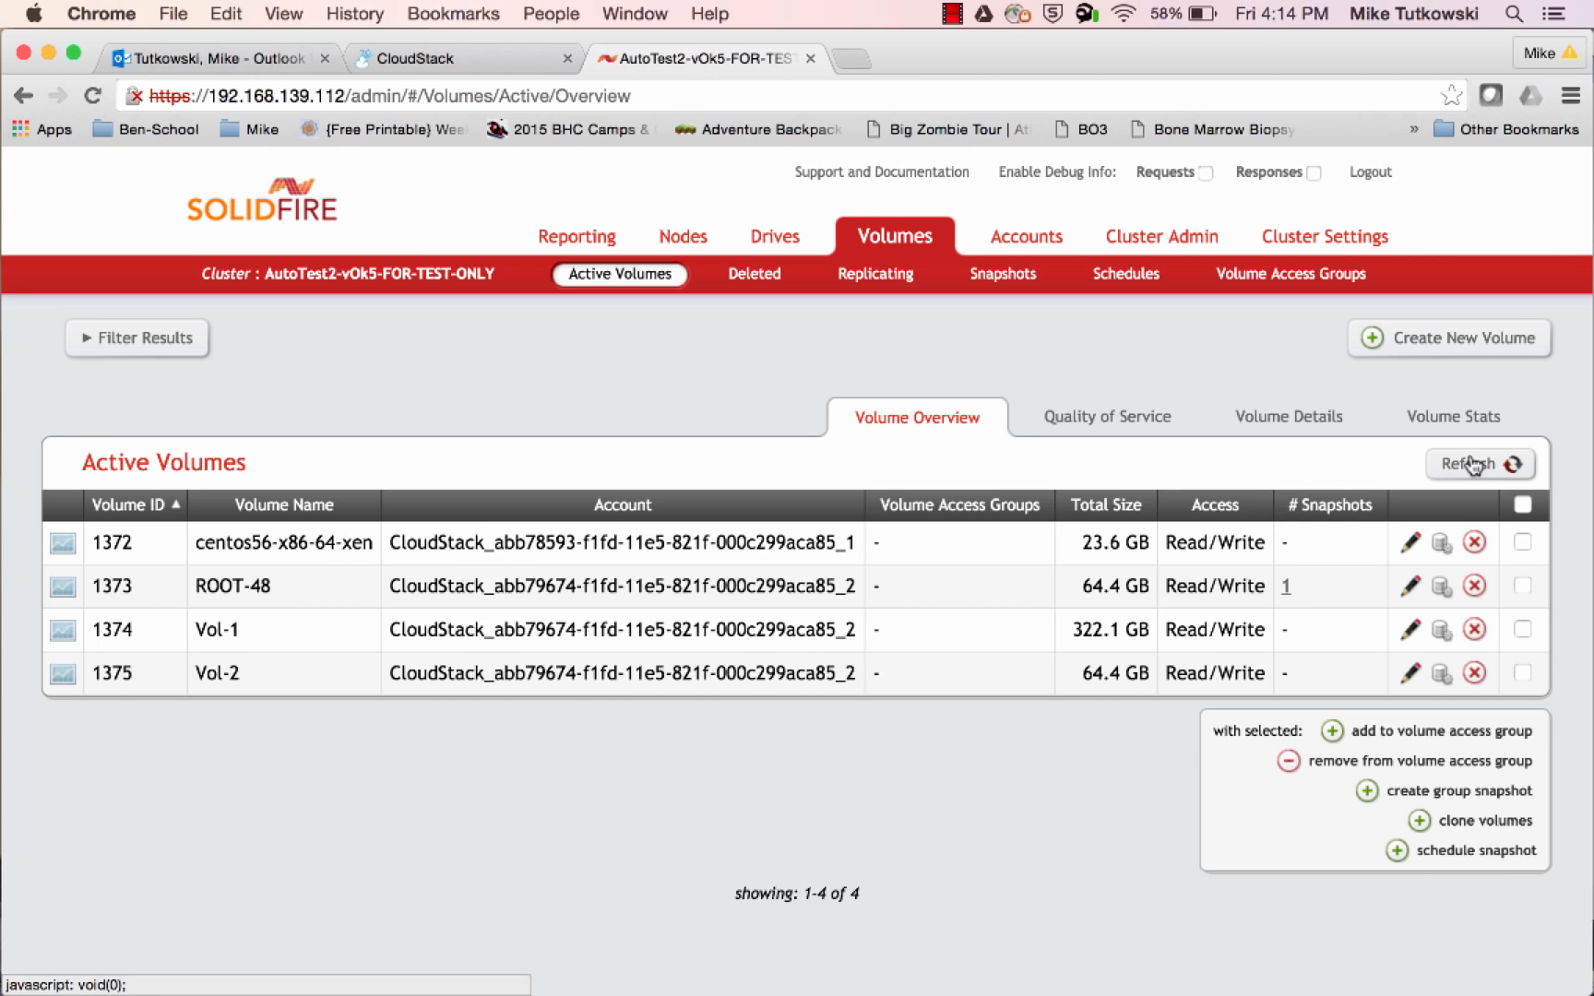
pyautogui.moveTo(281, 589); pyautogui.dragTo(188, 587)
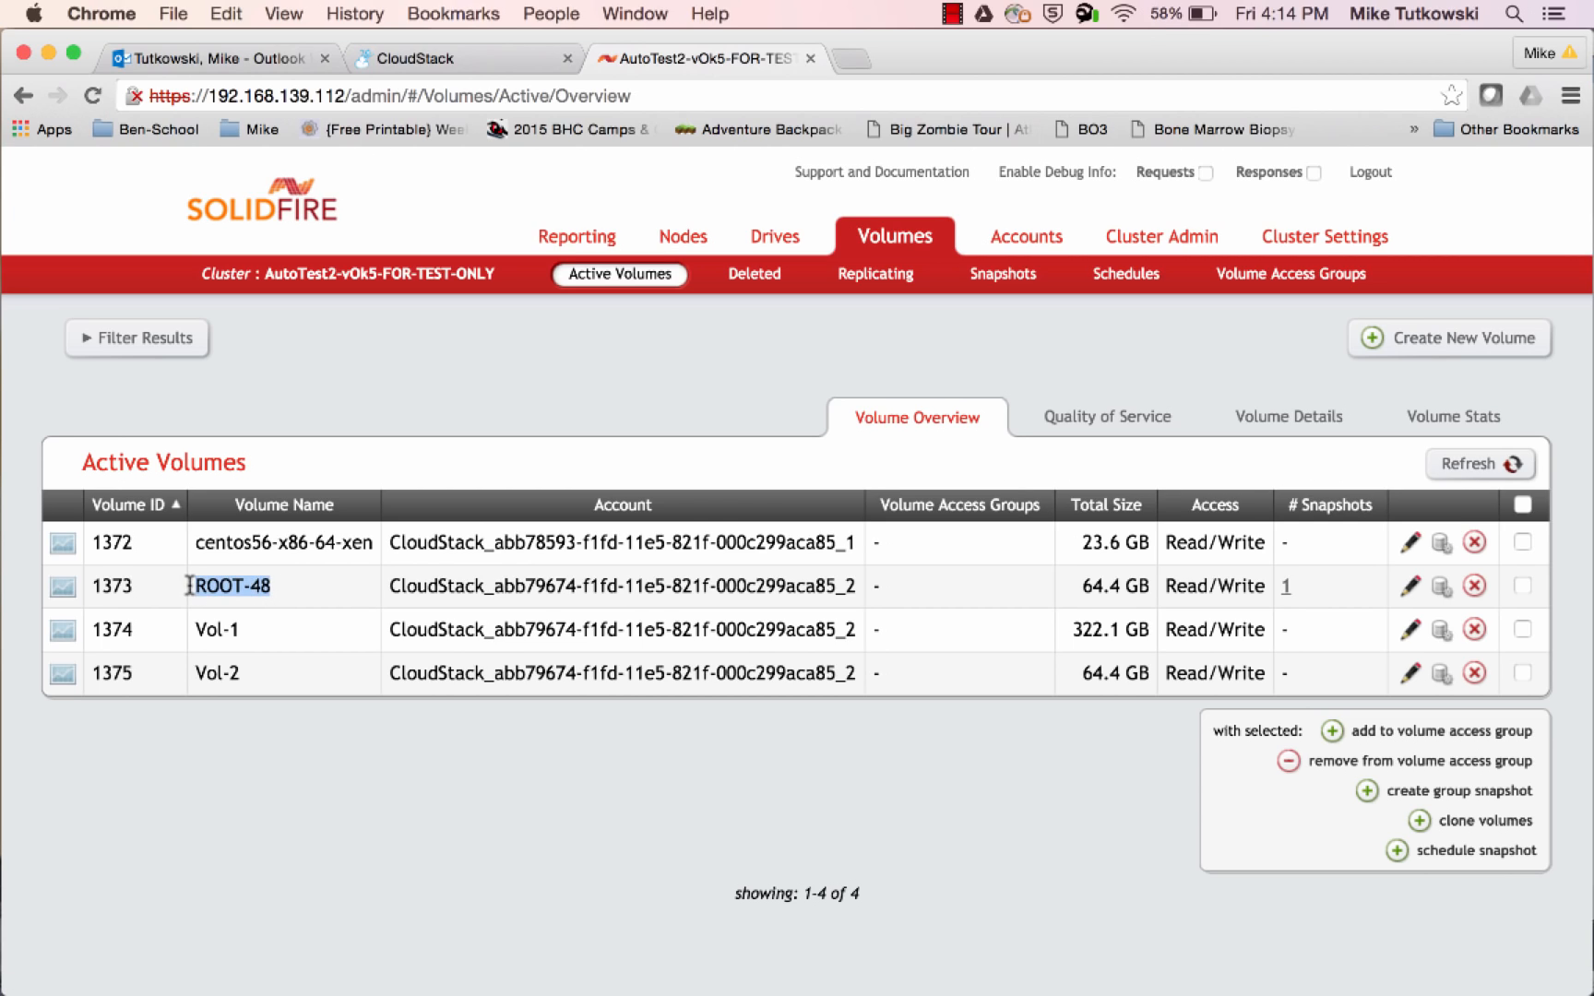
pyautogui.click(918, 601)
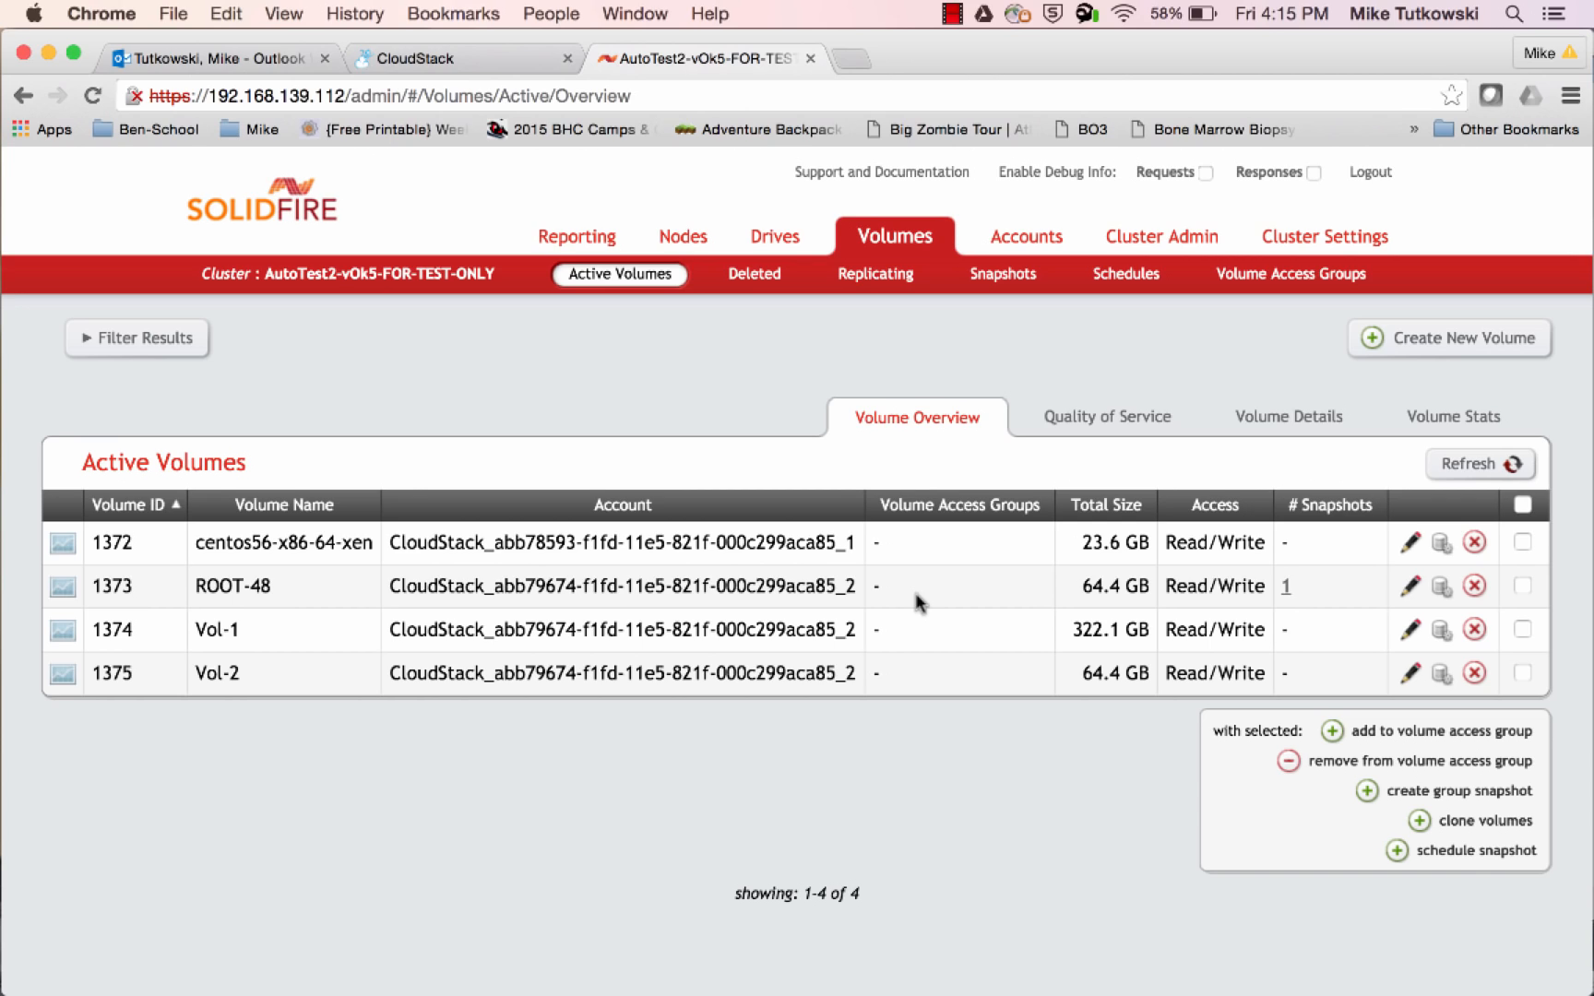
pyautogui.click(754, 275)
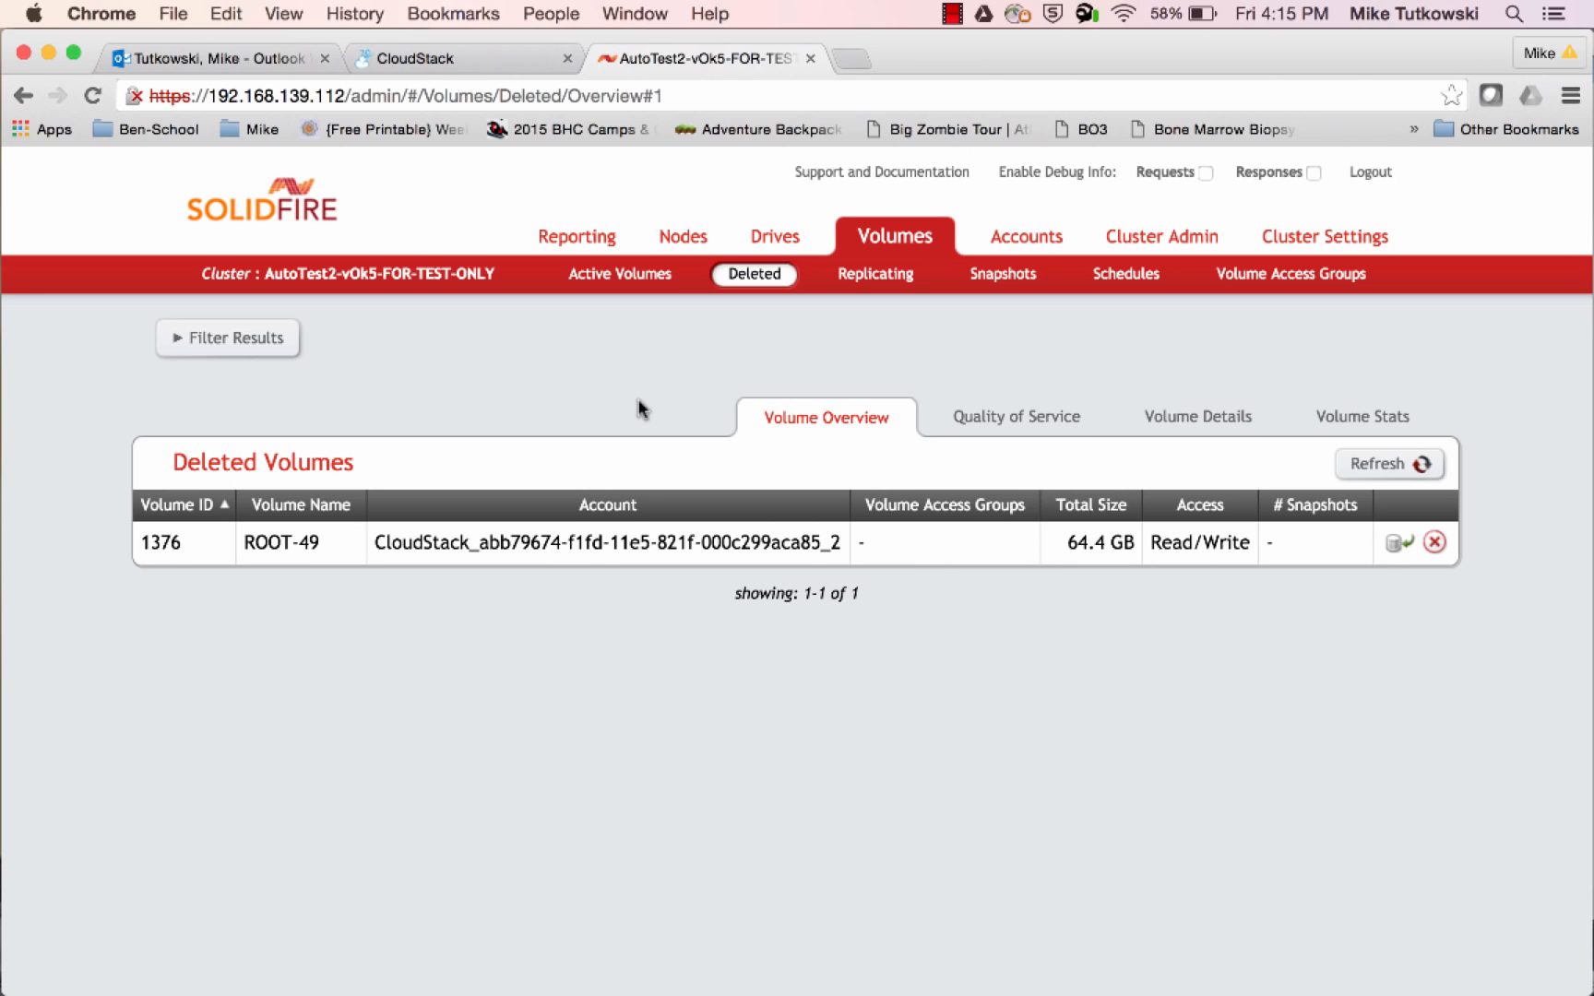
pyautogui.click(609, 294)
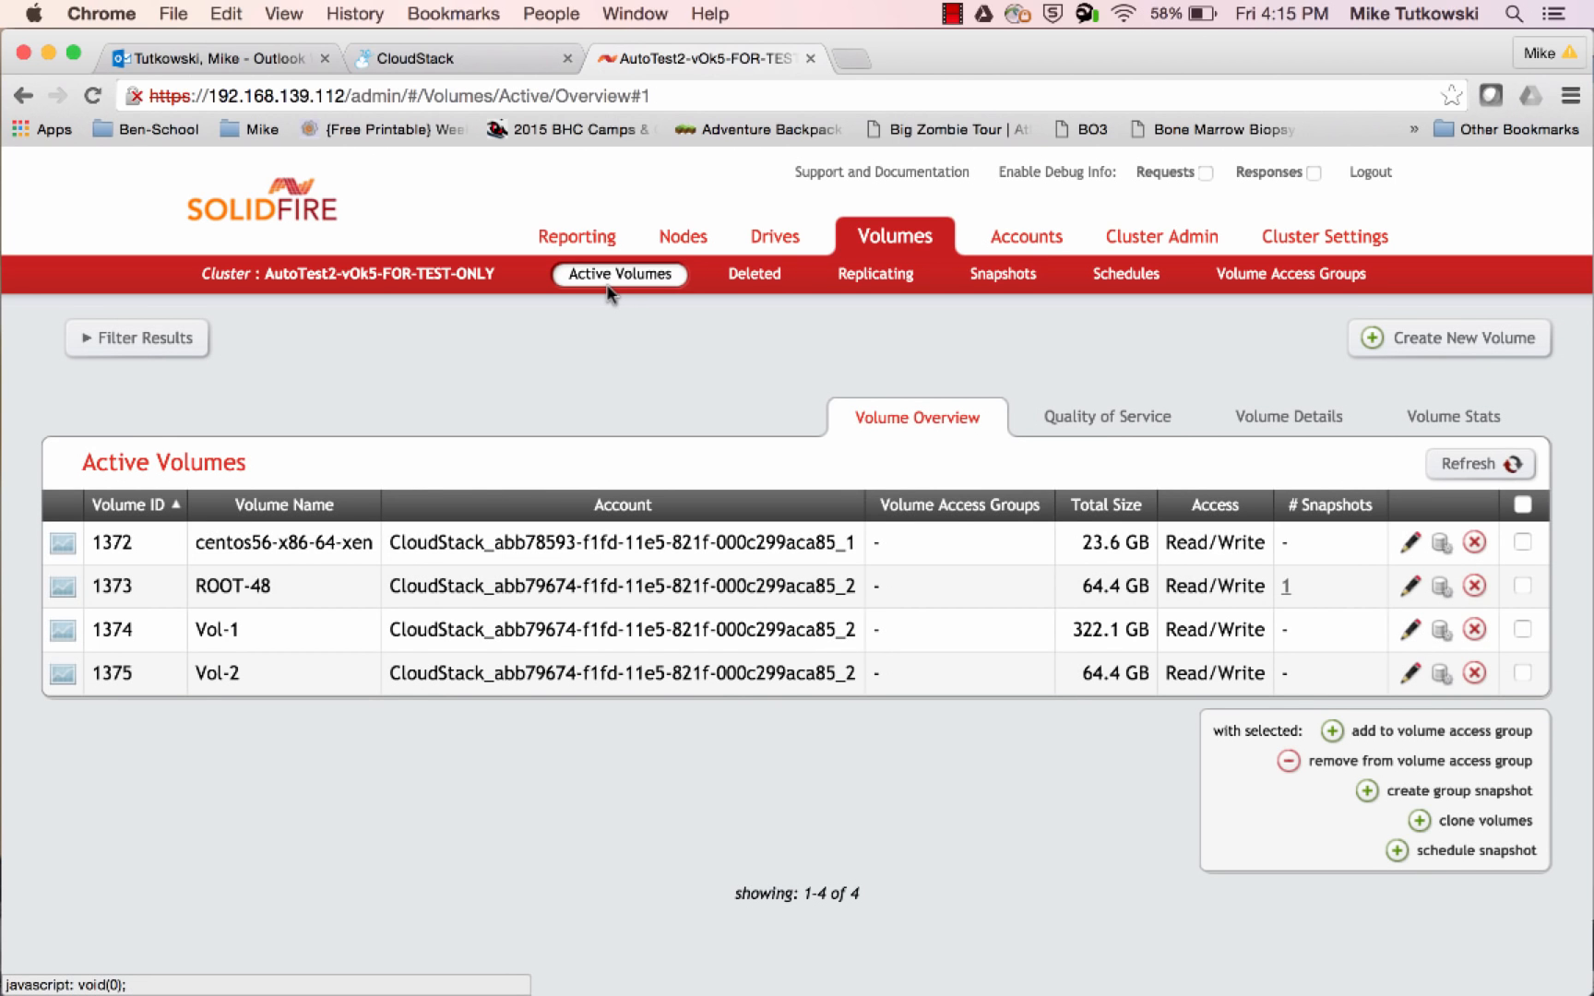
pyautogui.moveTo(239, 673); pyautogui.dragTo(196, 630)
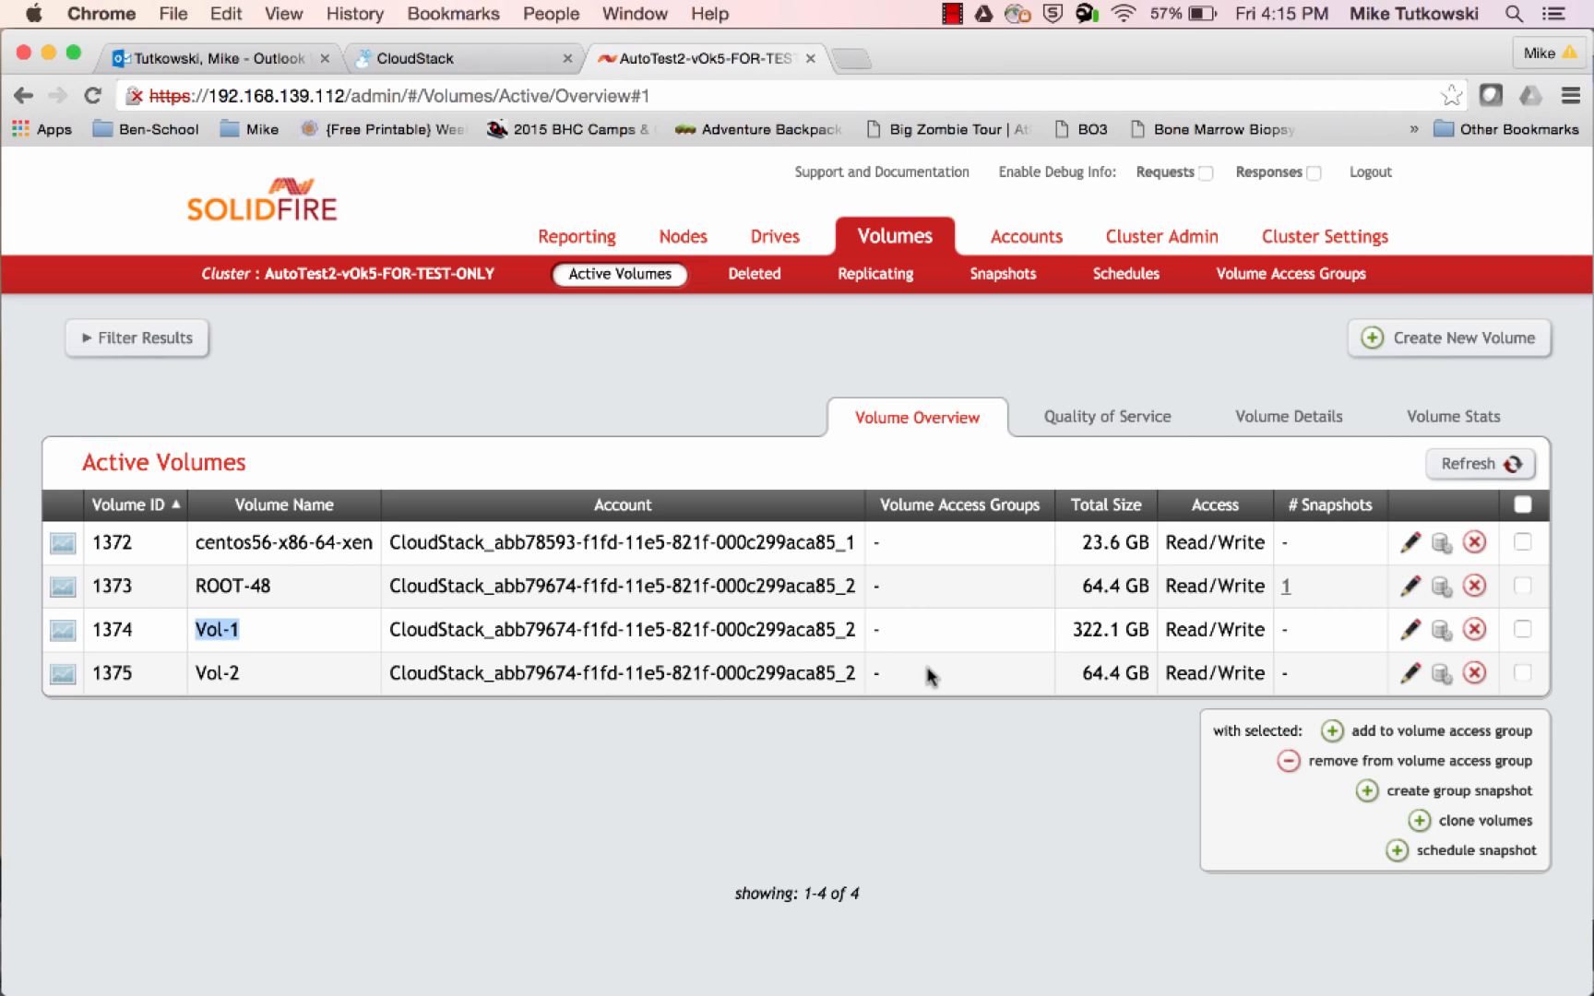
# Return to CloudStack's storage volumes and delete the volume Vol-1
pyautogui.click(444, 65)
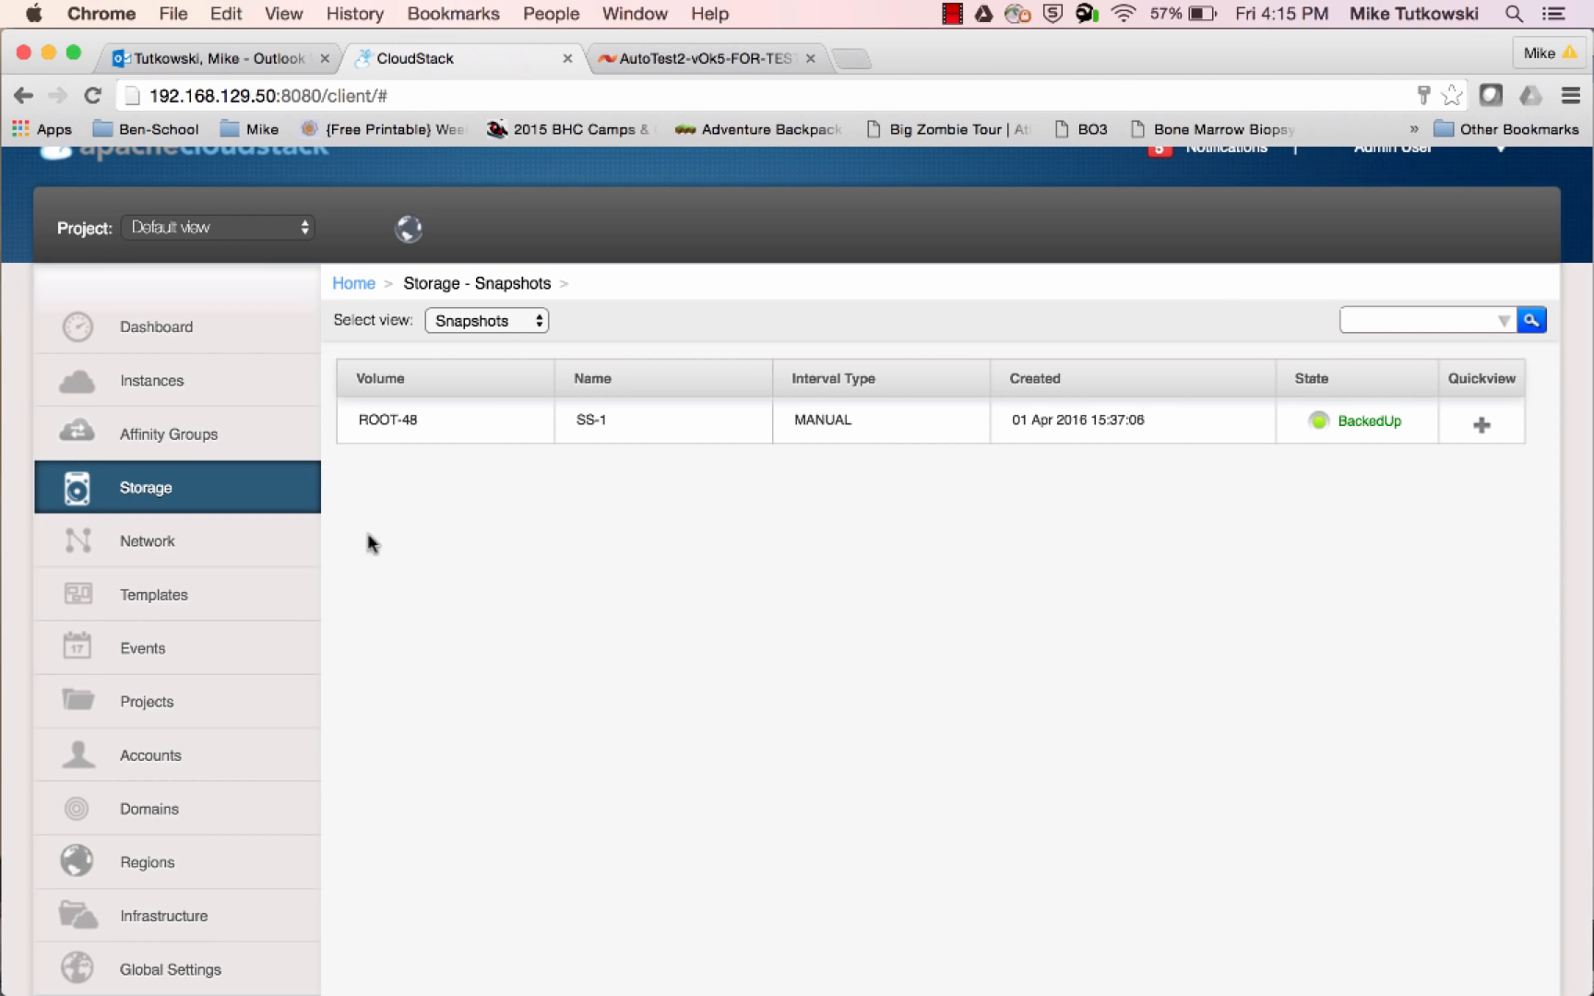
pyautogui.click(290, 489)
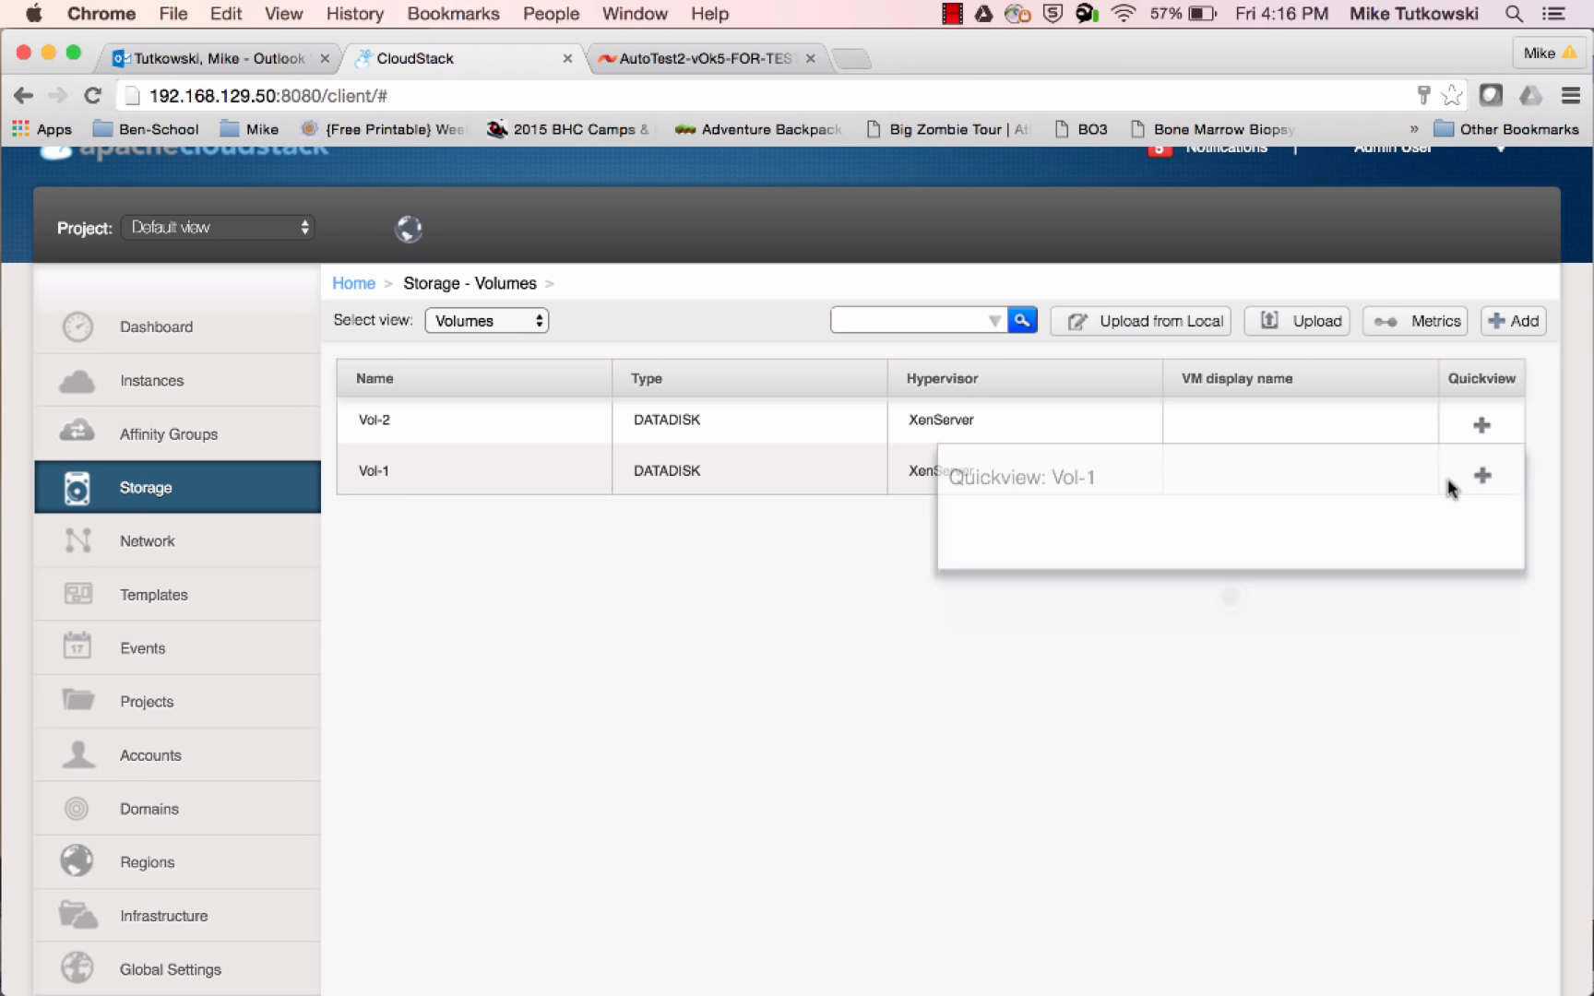
pyautogui.moveTo(1472, 475)
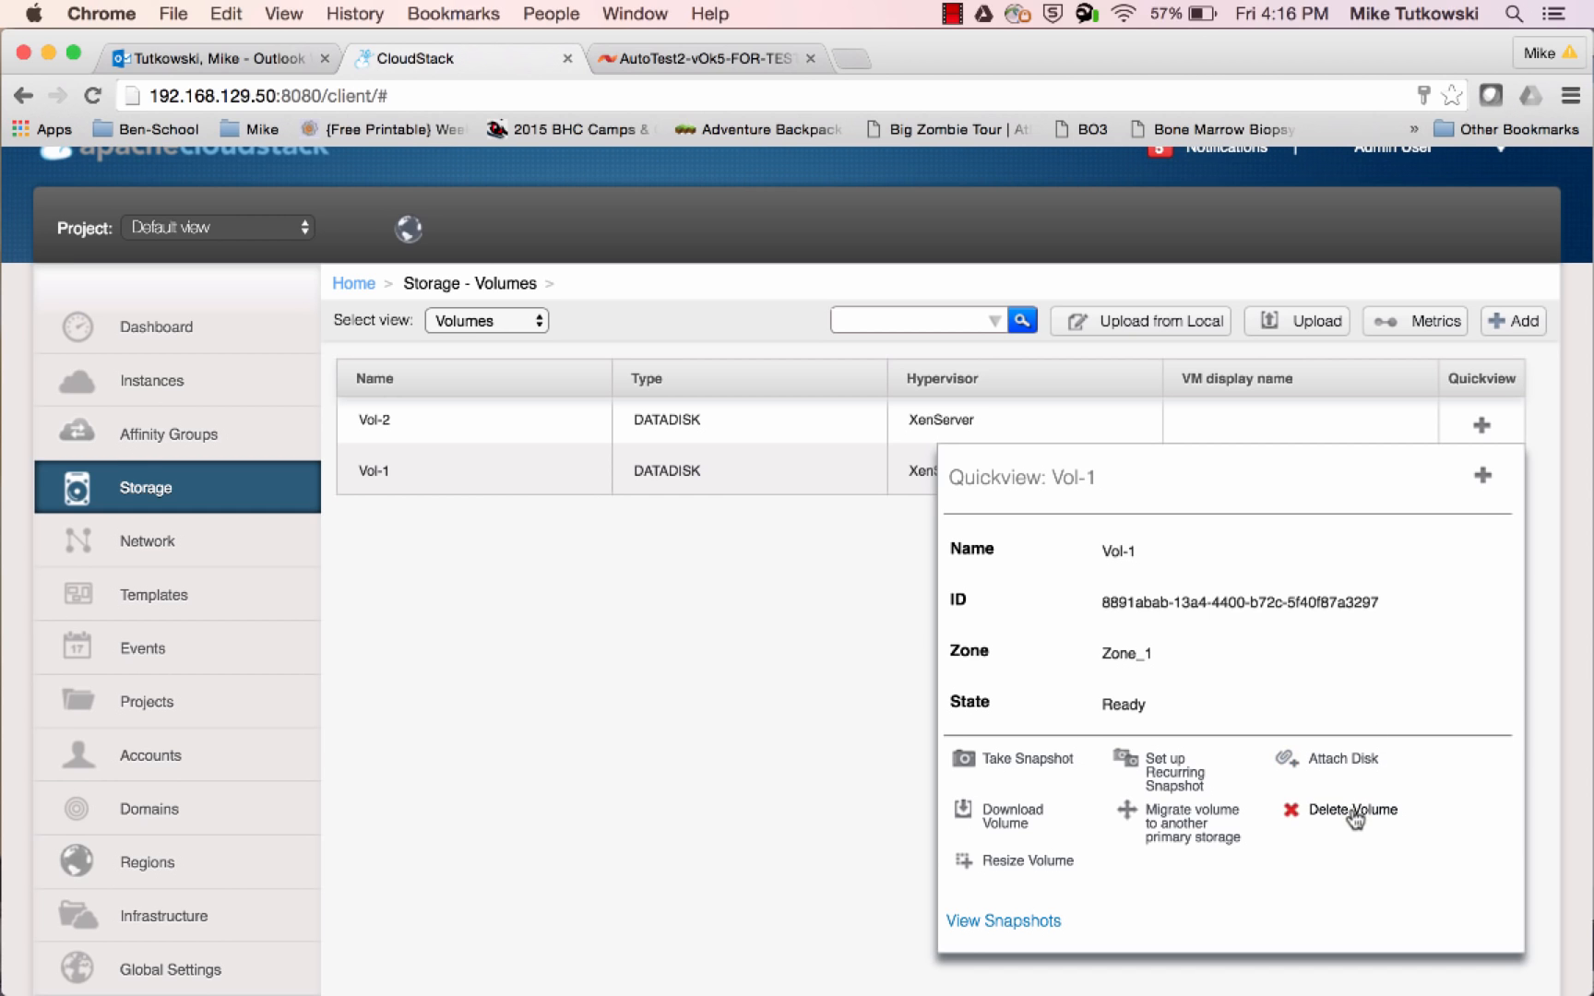
pyautogui.click(1291, 811)
pyautogui.click(947, 635)
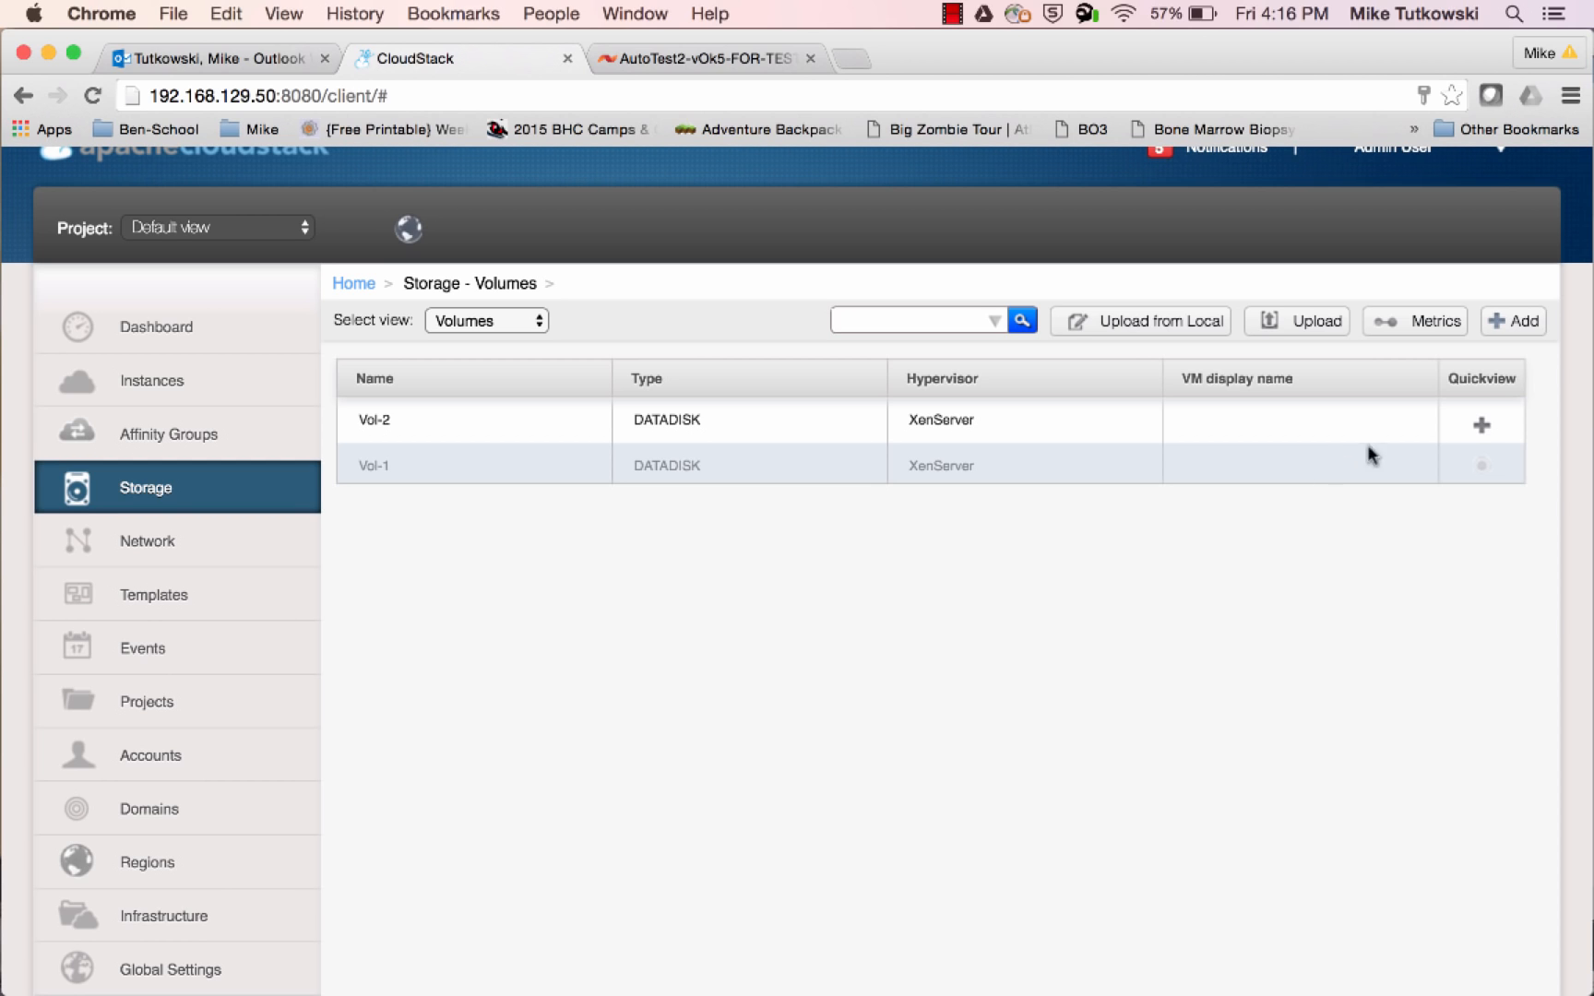
# Delete the volume Vol-2 from CloudStack's storage volumes
pyautogui.moveTo(1443, 427)
pyautogui.click(1302, 759)
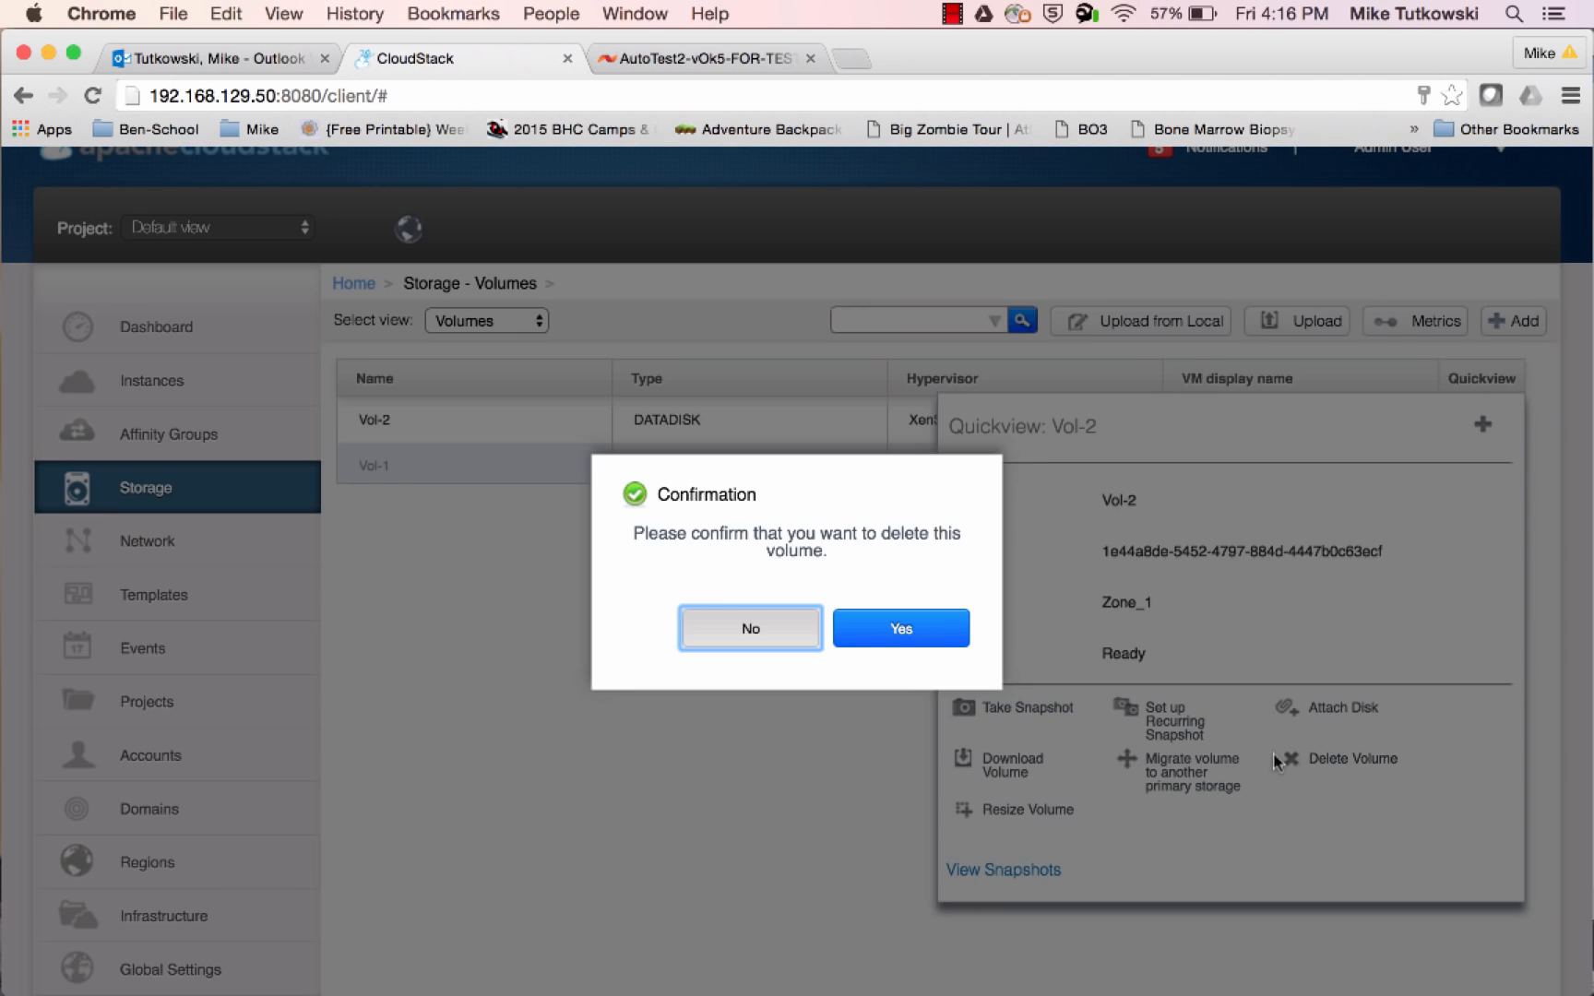
pyautogui.click(943, 631)
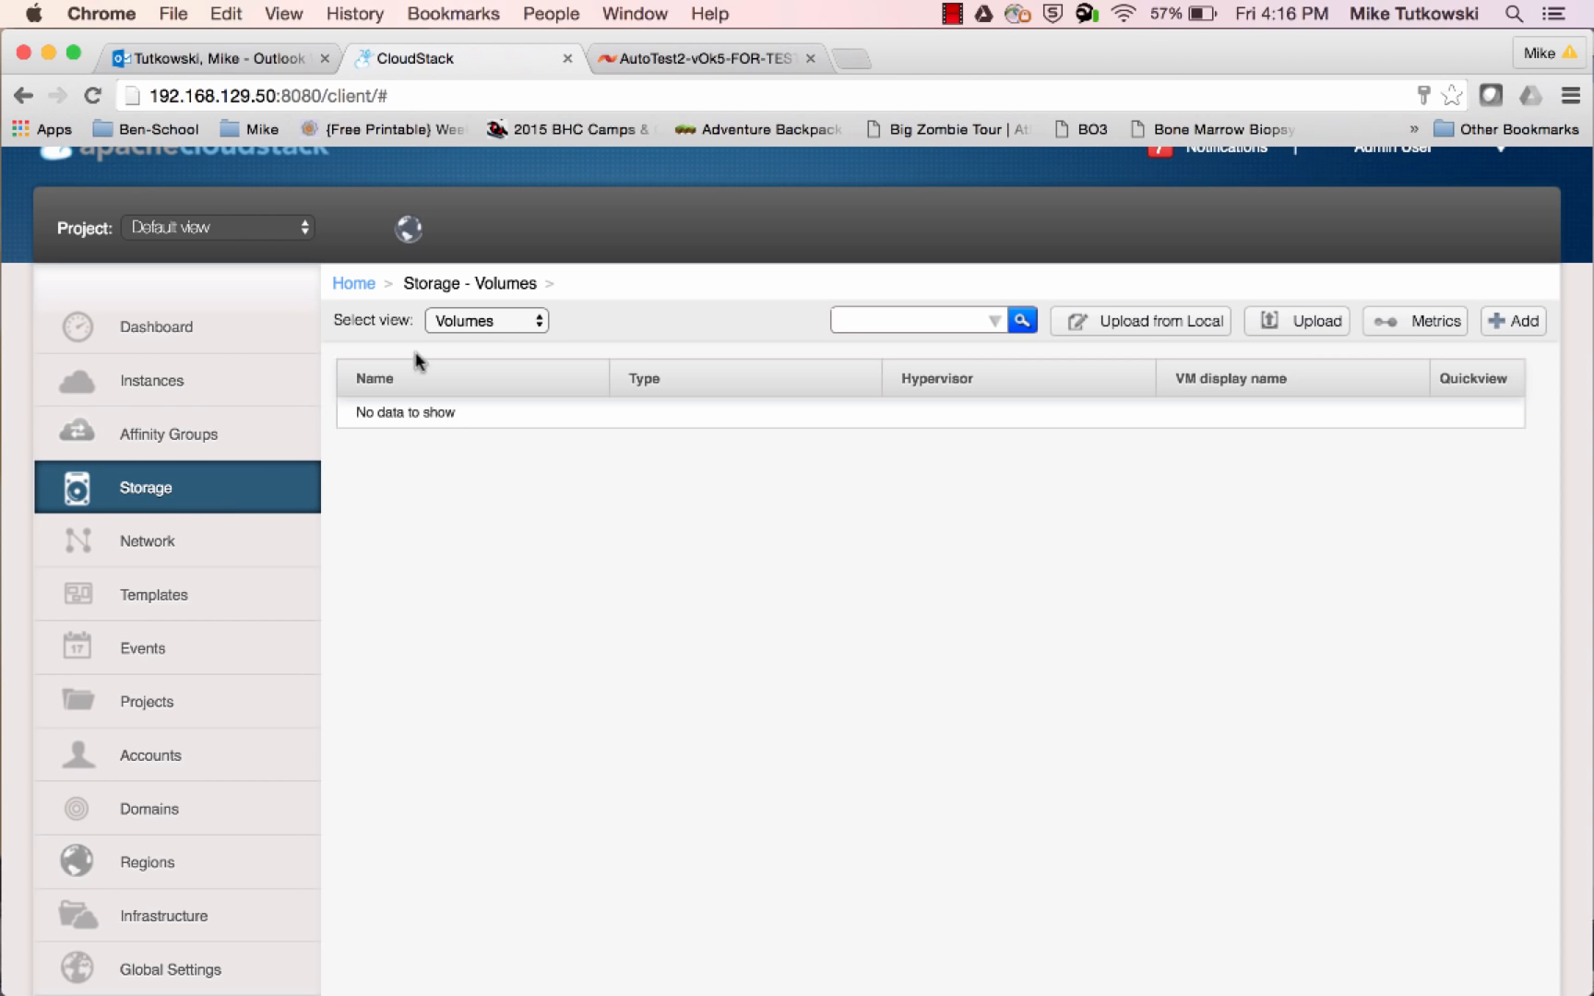
# View the storage snapshots in CloudStack and compare them with ROOT-48's snapshot count in the SolidFire console
pyautogui.click(470, 323)
pyautogui.click(473, 339)
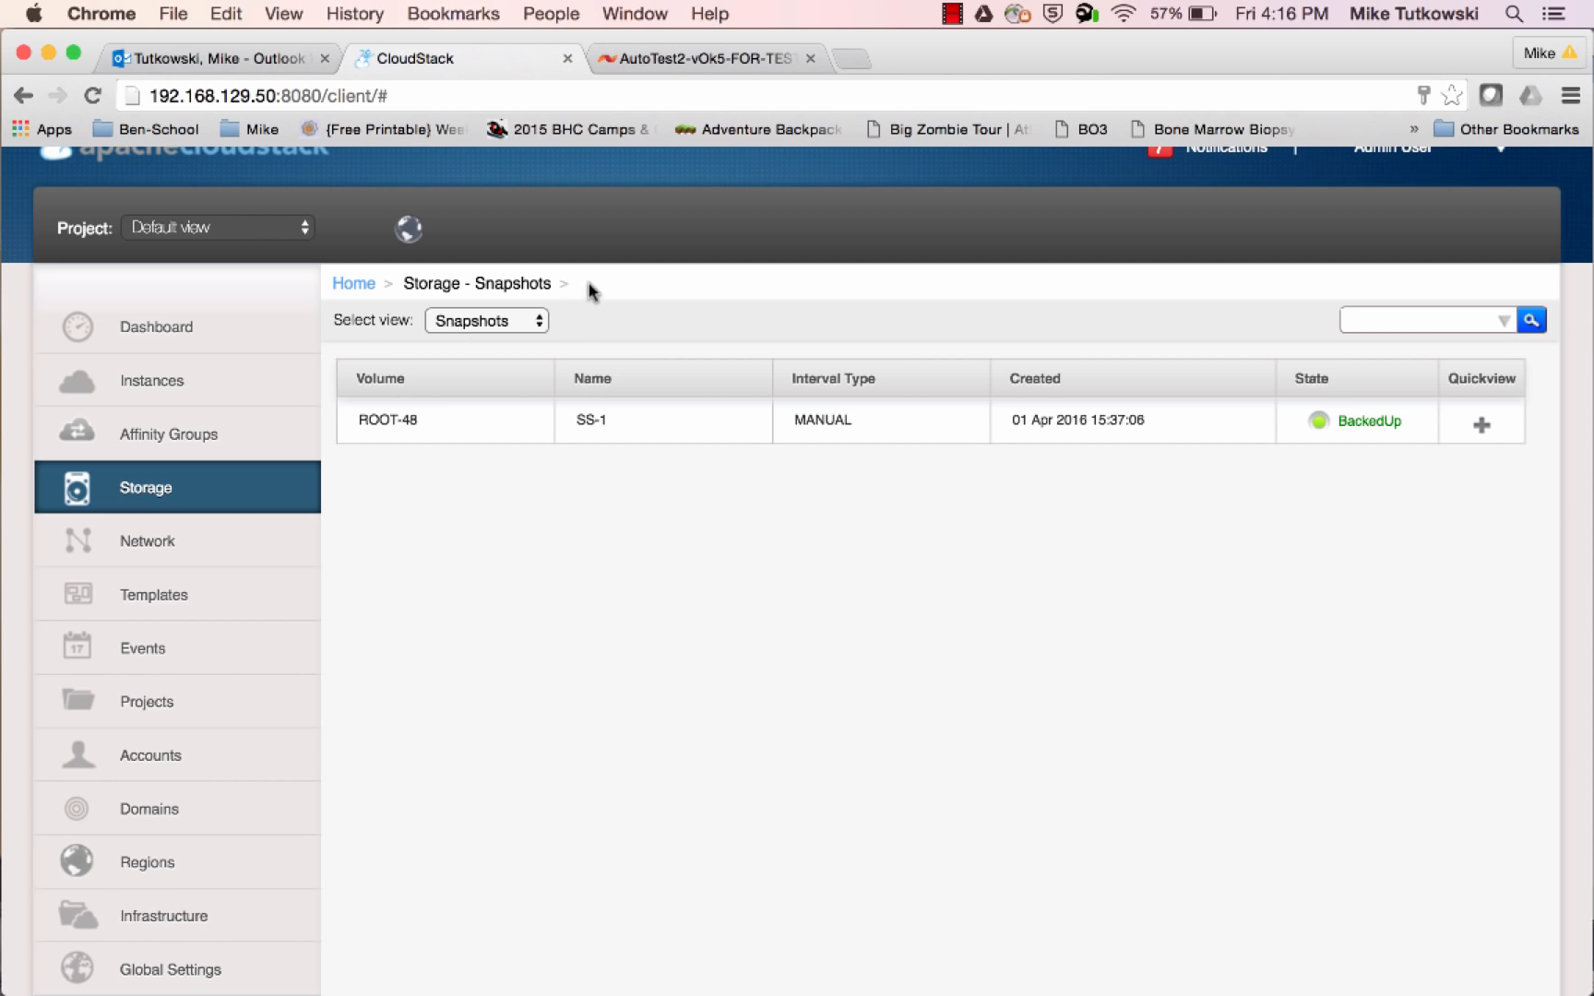
pyautogui.click(680, 63)
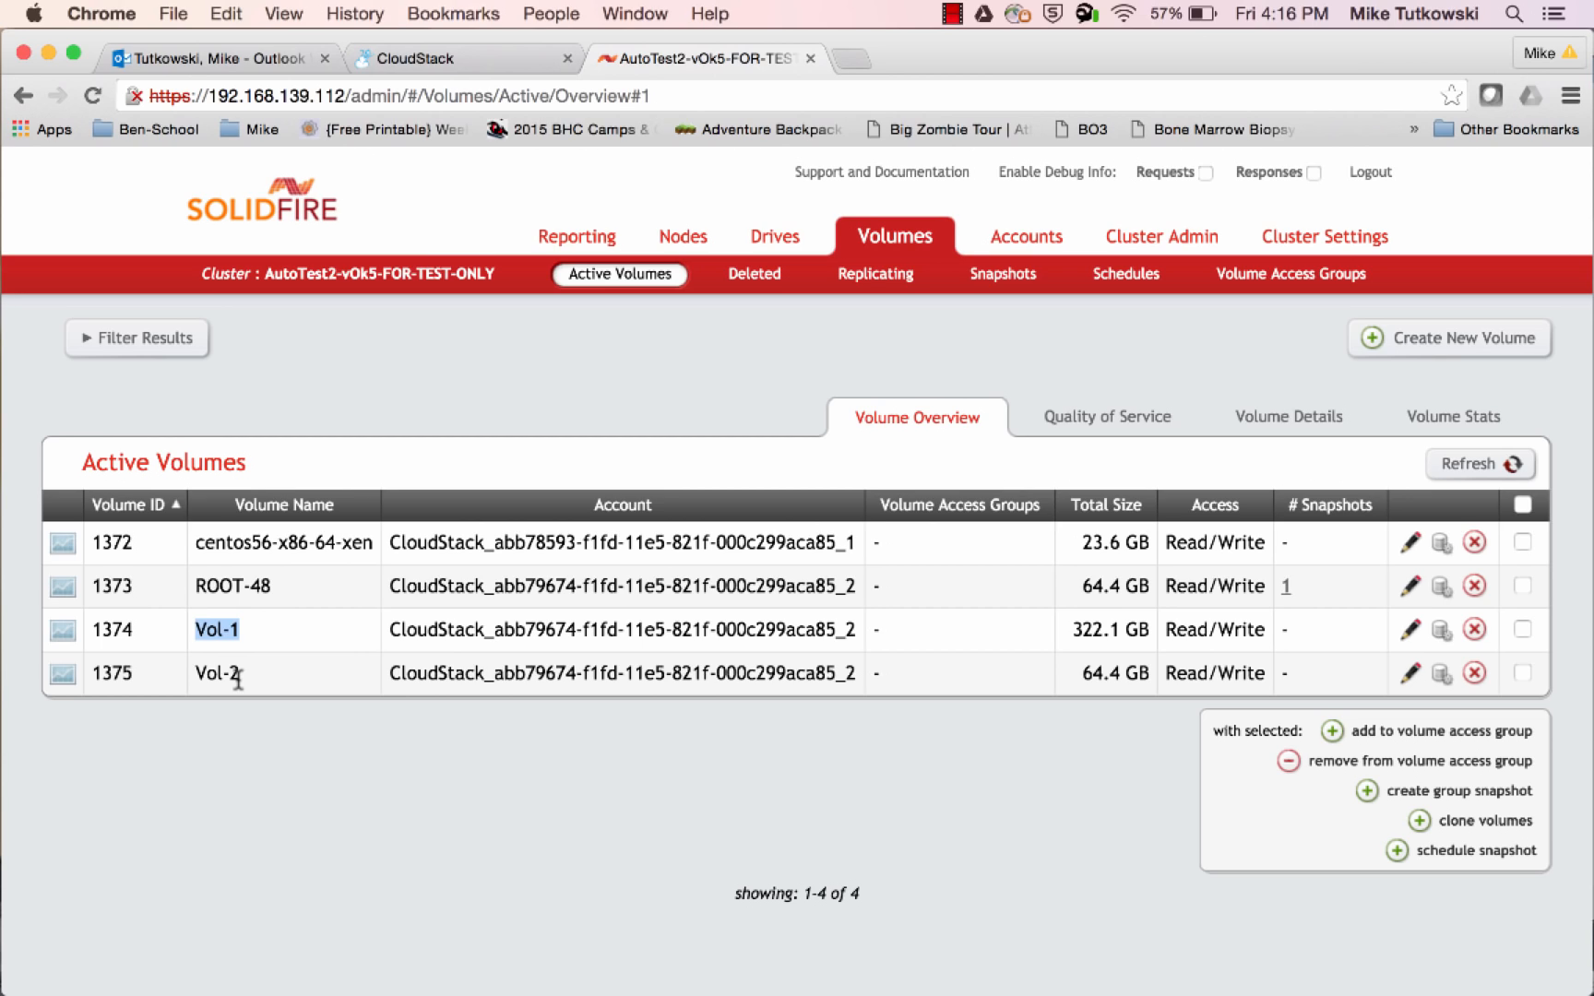
pyautogui.moveTo(1299, 588); pyautogui.dragTo(1284, 591)
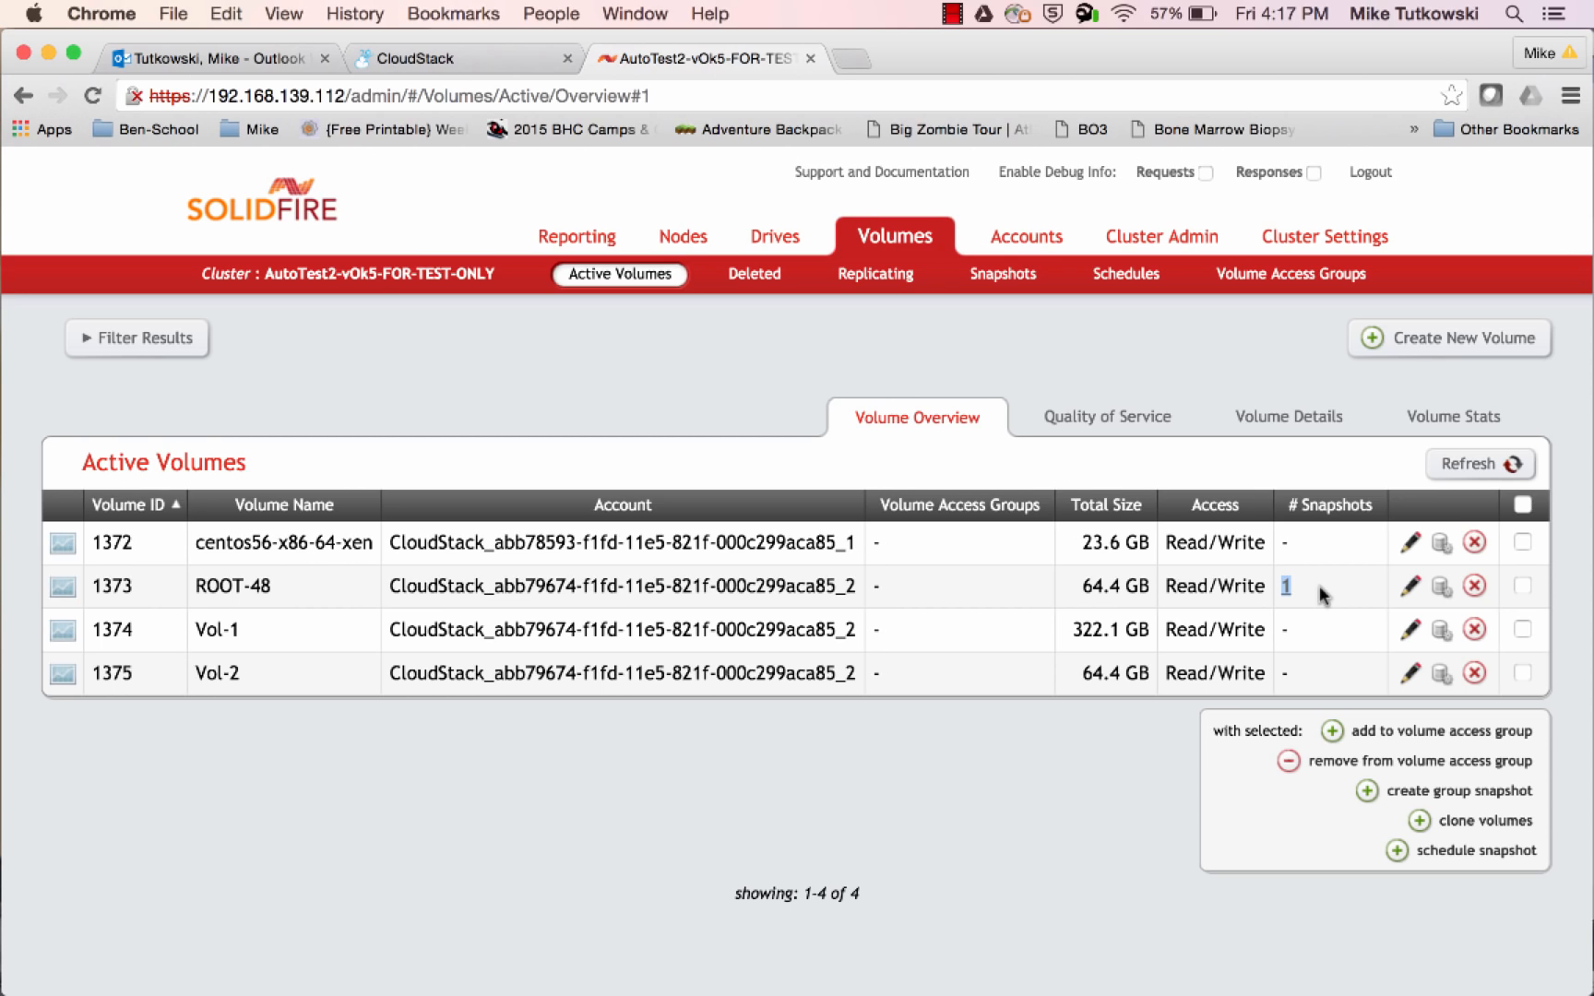
# Refresh SolidFire's active volumes, inspect the deleted volumes, and return to the active list to check centos56-x86-64-xen
pyautogui.click(1468, 470)
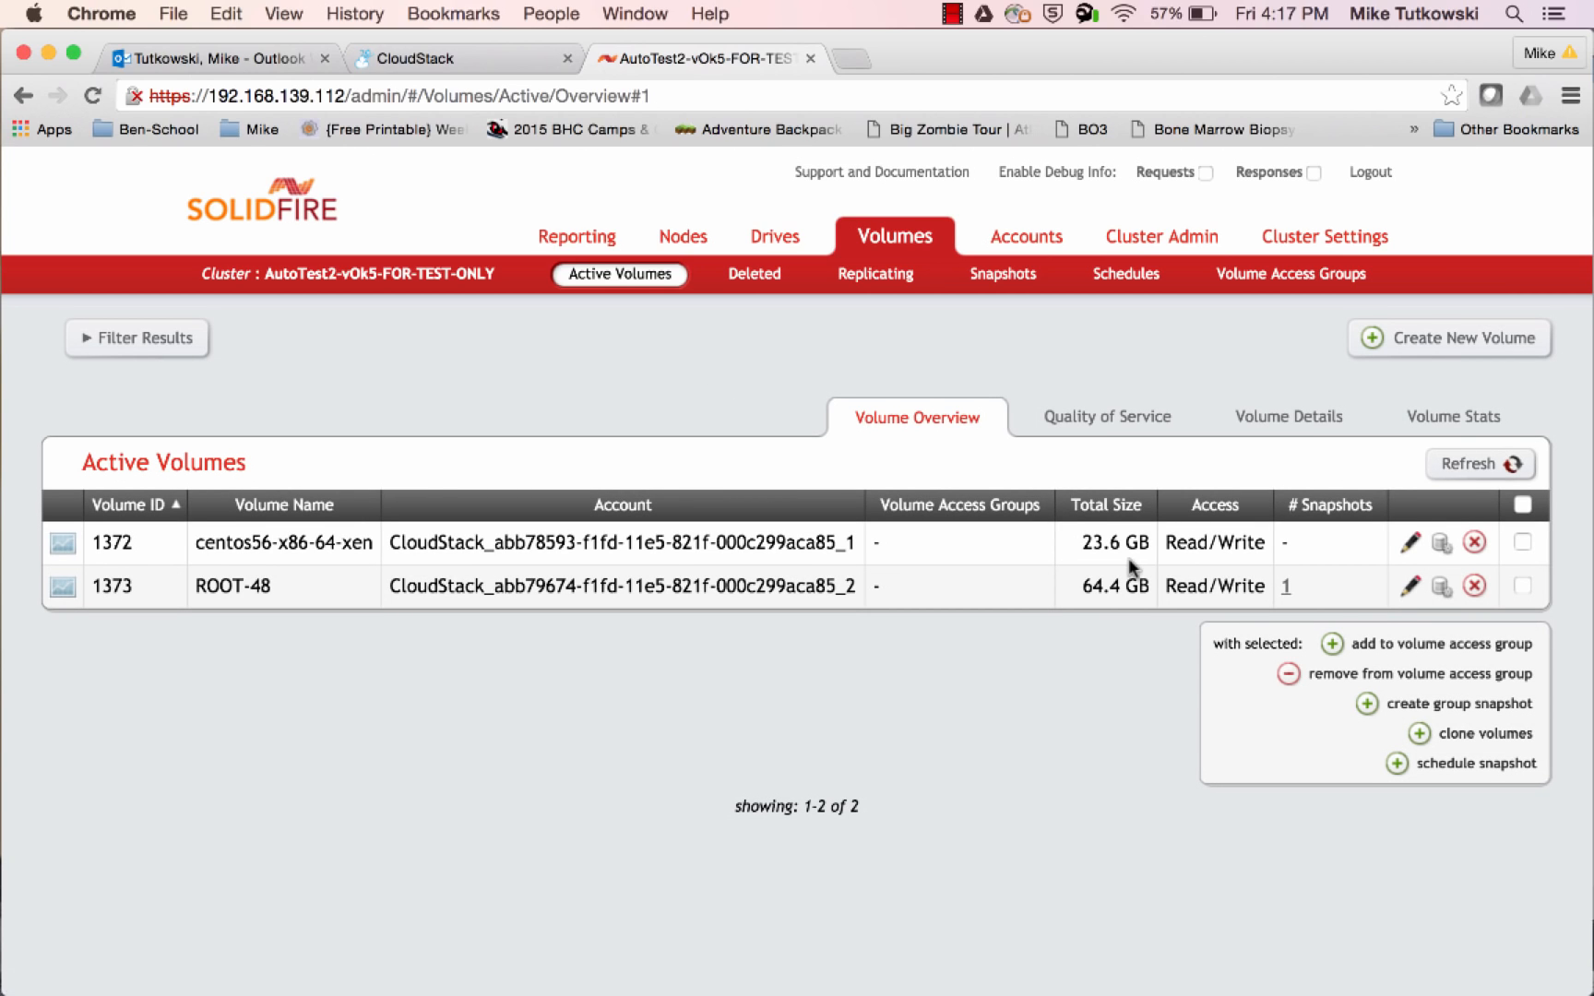
pyautogui.click(760, 286)
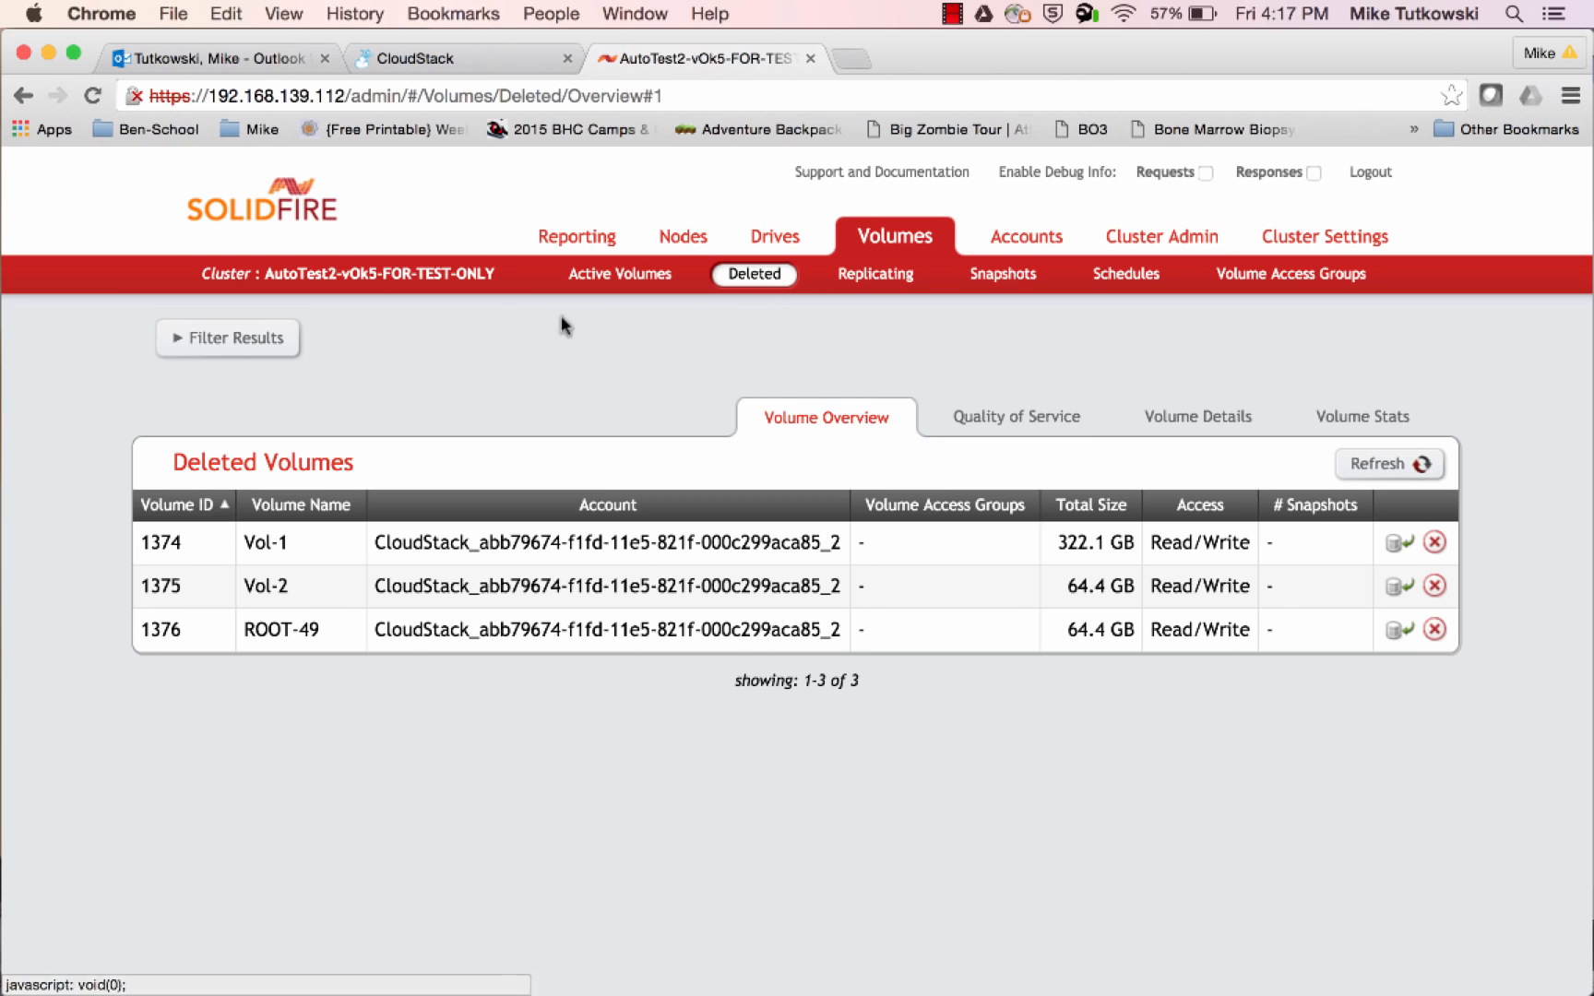
pyautogui.click(587, 274)
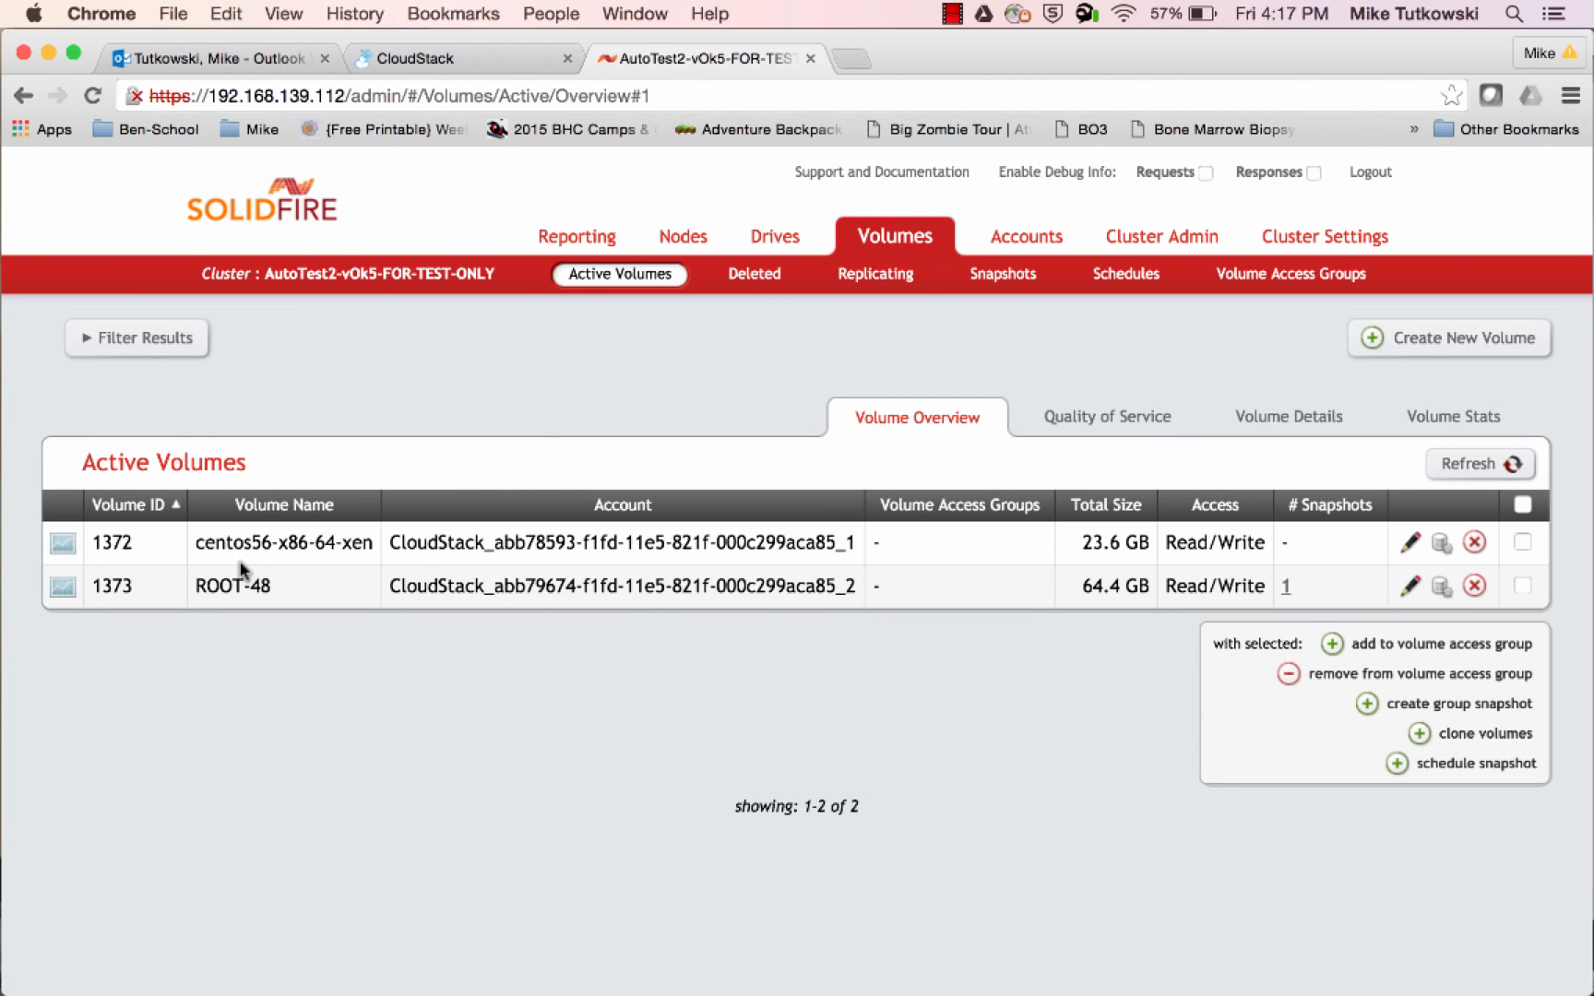
pyautogui.moveTo(195, 542); pyautogui.dragTo(374, 548)
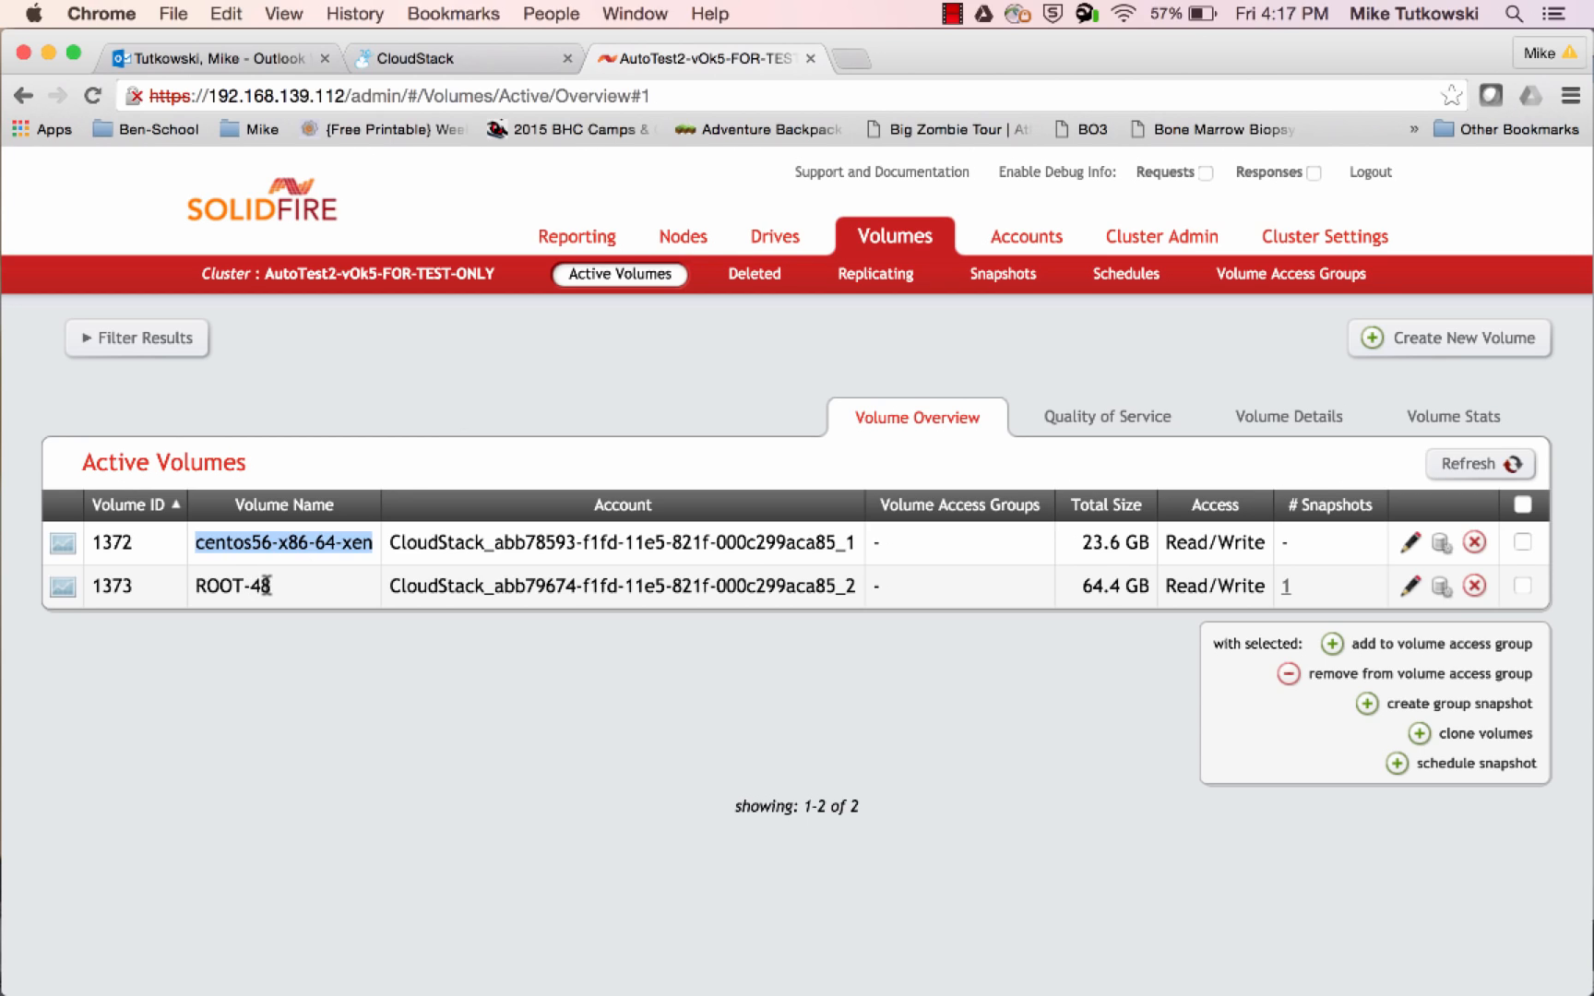
# Examine the ROOT-48 volume and its snapshot count in SolidFire's active volumes
pyautogui.moveTo(273, 588); pyautogui.dragTo(192, 588)
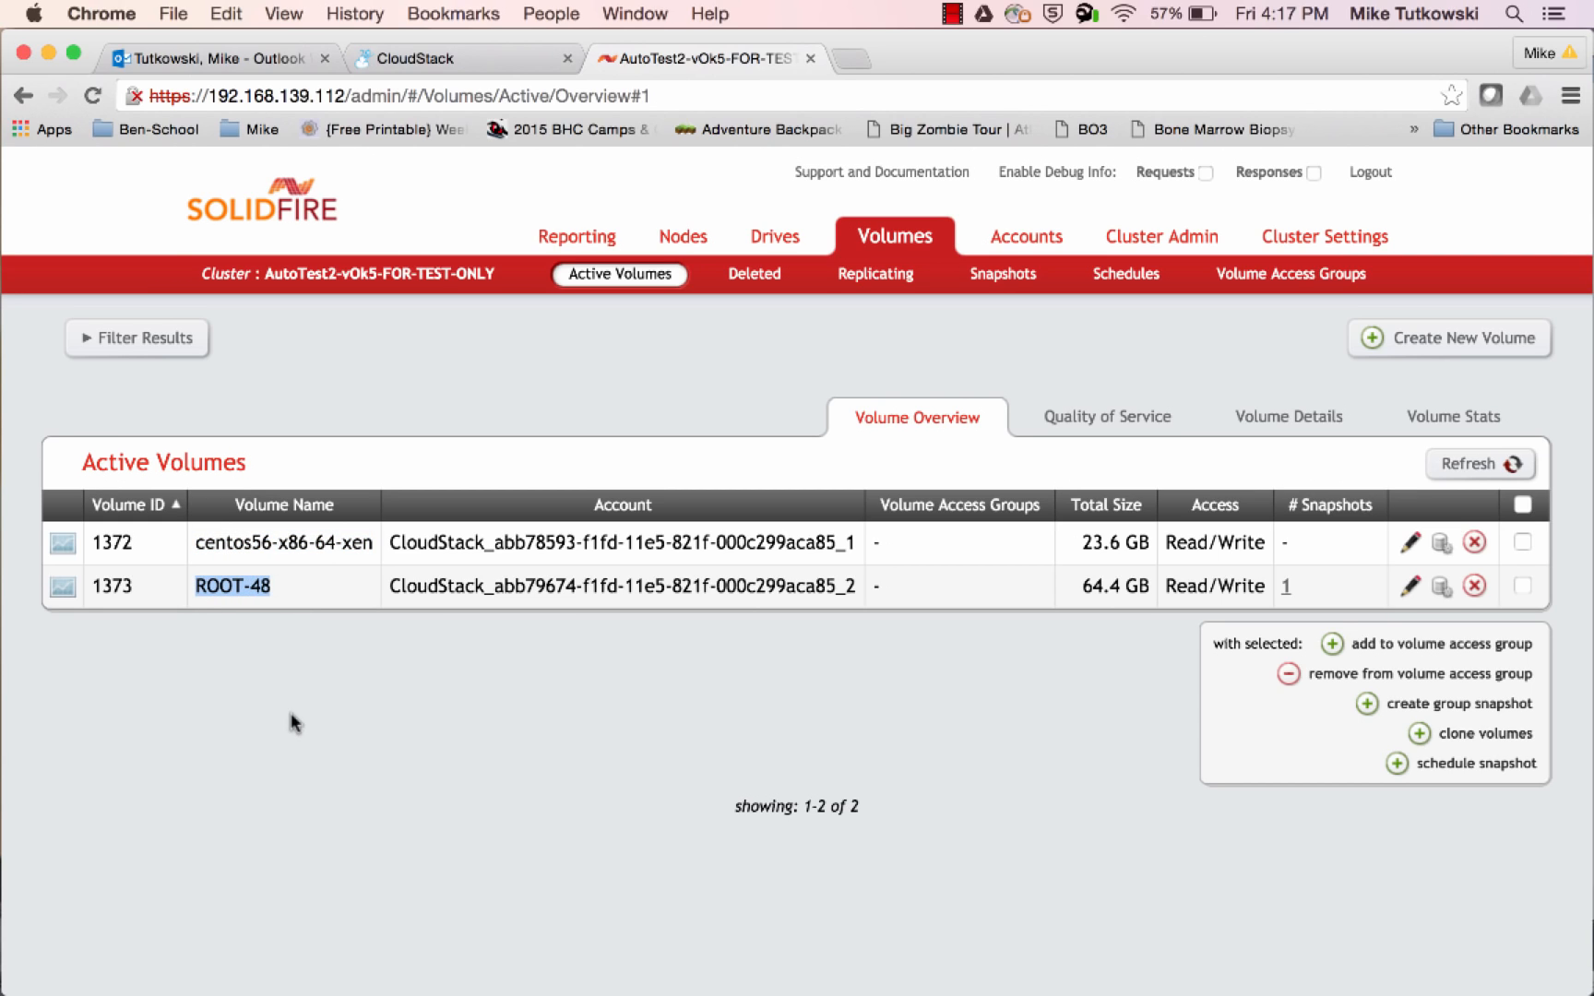
pyautogui.click(1311, 601)
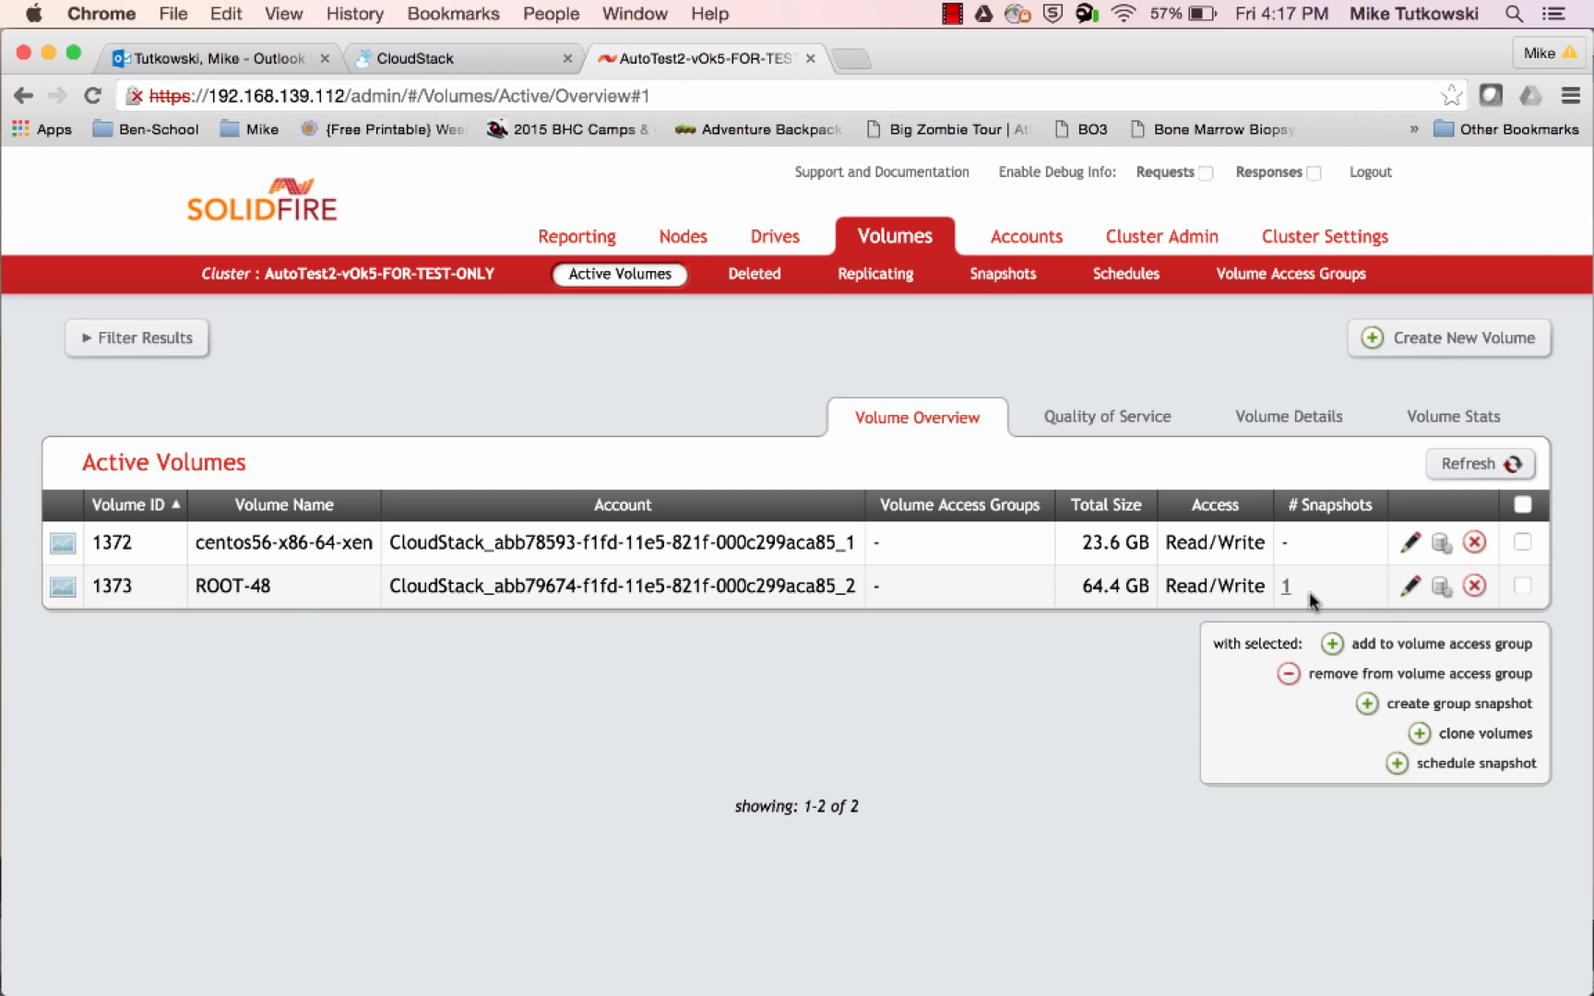
pyautogui.moveTo(1311, 600); pyautogui.dragTo(1280, 586)
# Switch to CloudStack and delete the SS-1 snapshot of volume ROOT-48, confirming the deletion
pyautogui.click(454, 74)
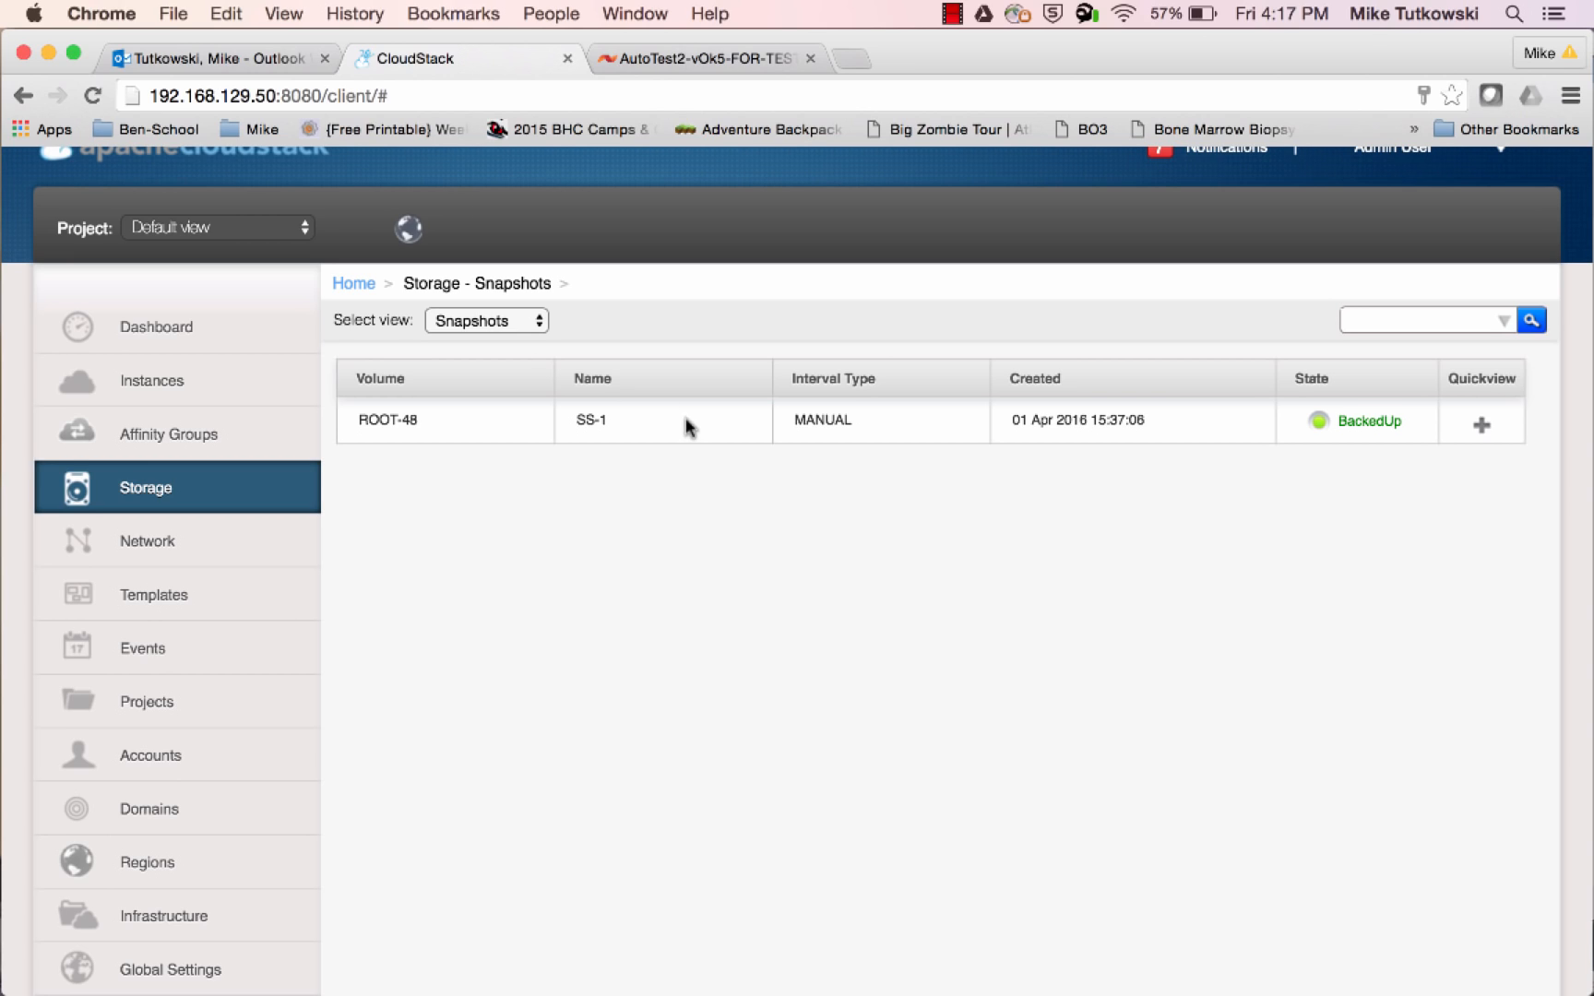
pyautogui.moveTo(1504, 418)
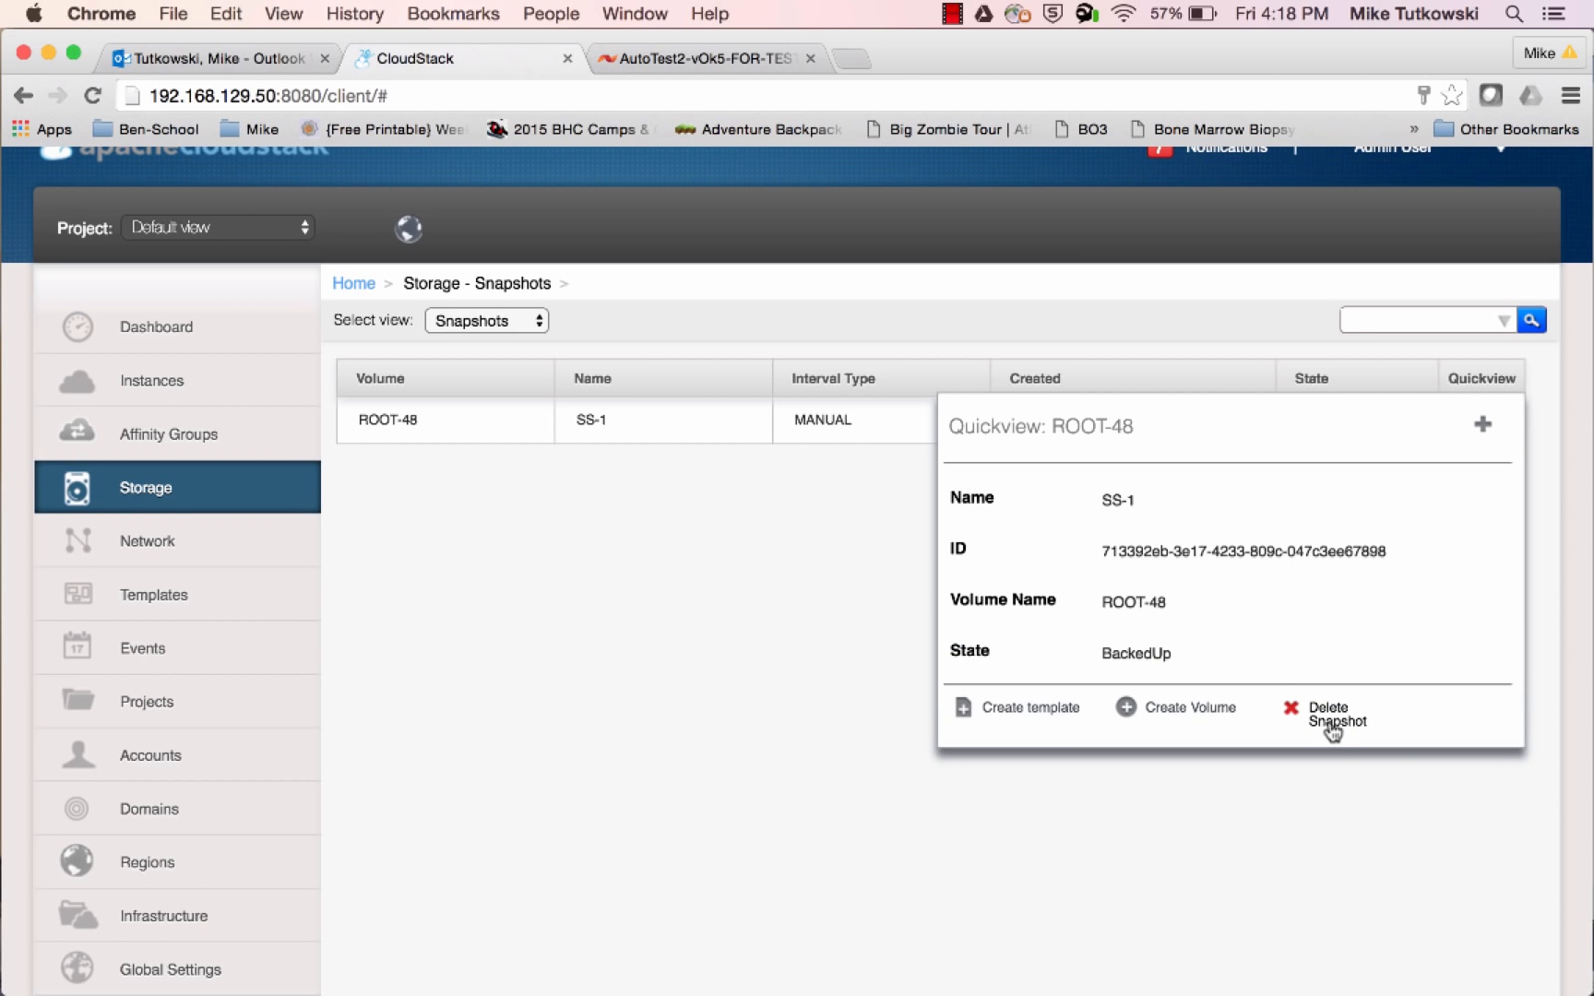
pyautogui.click(1333, 729)
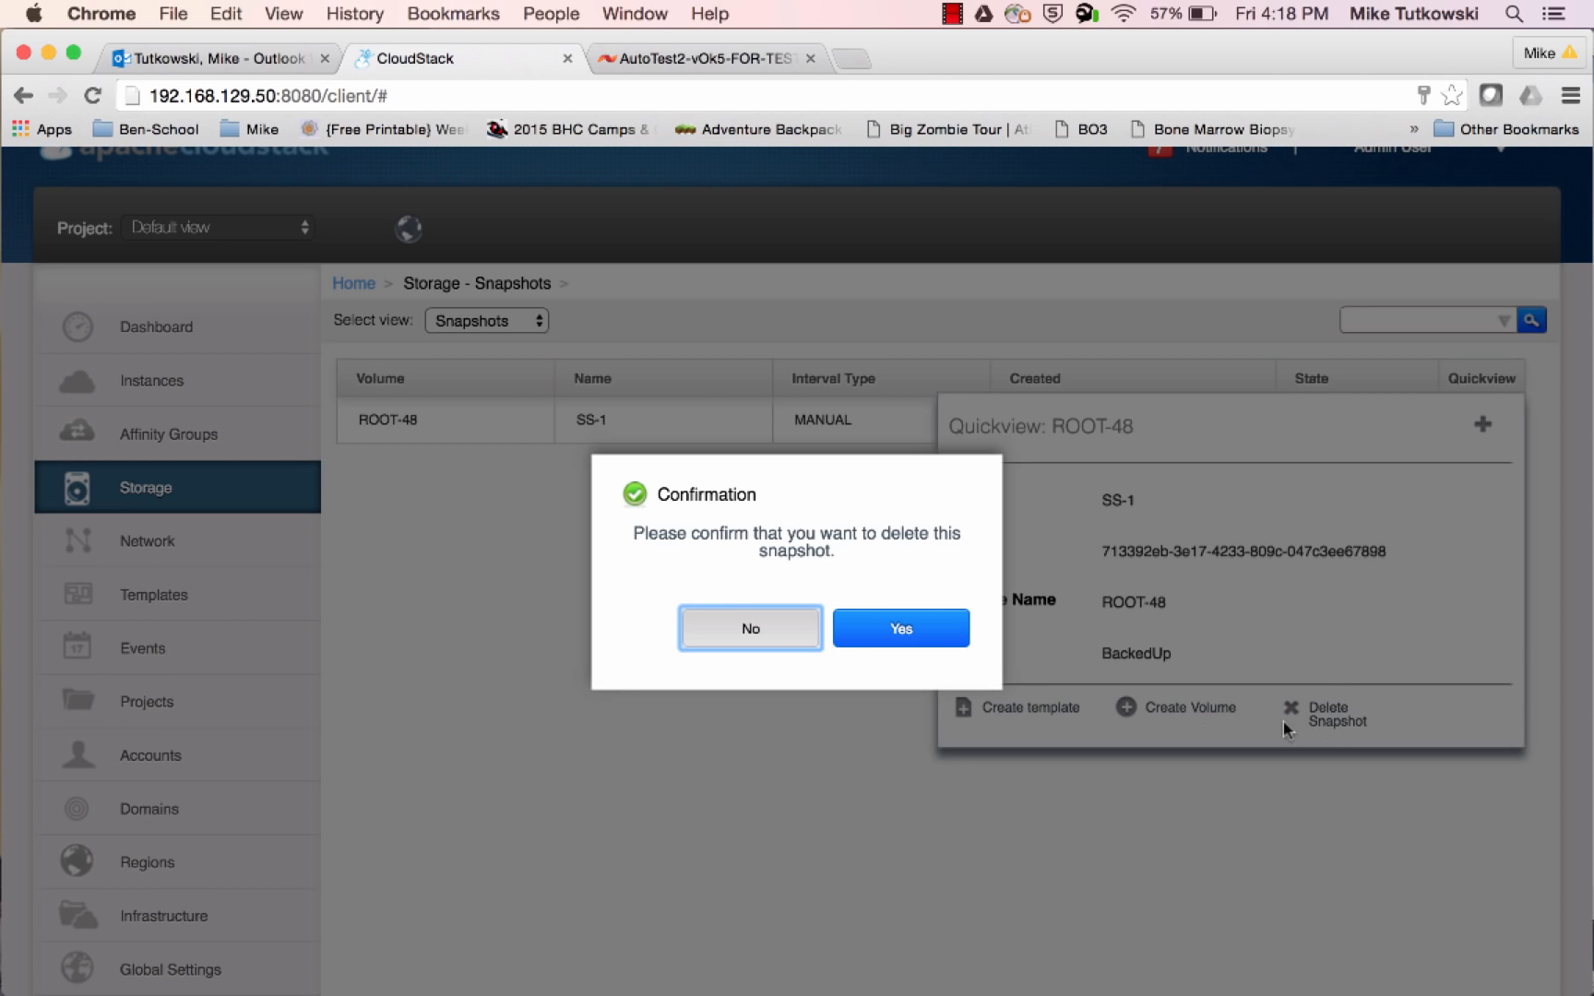
pyautogui.click(901, 629)
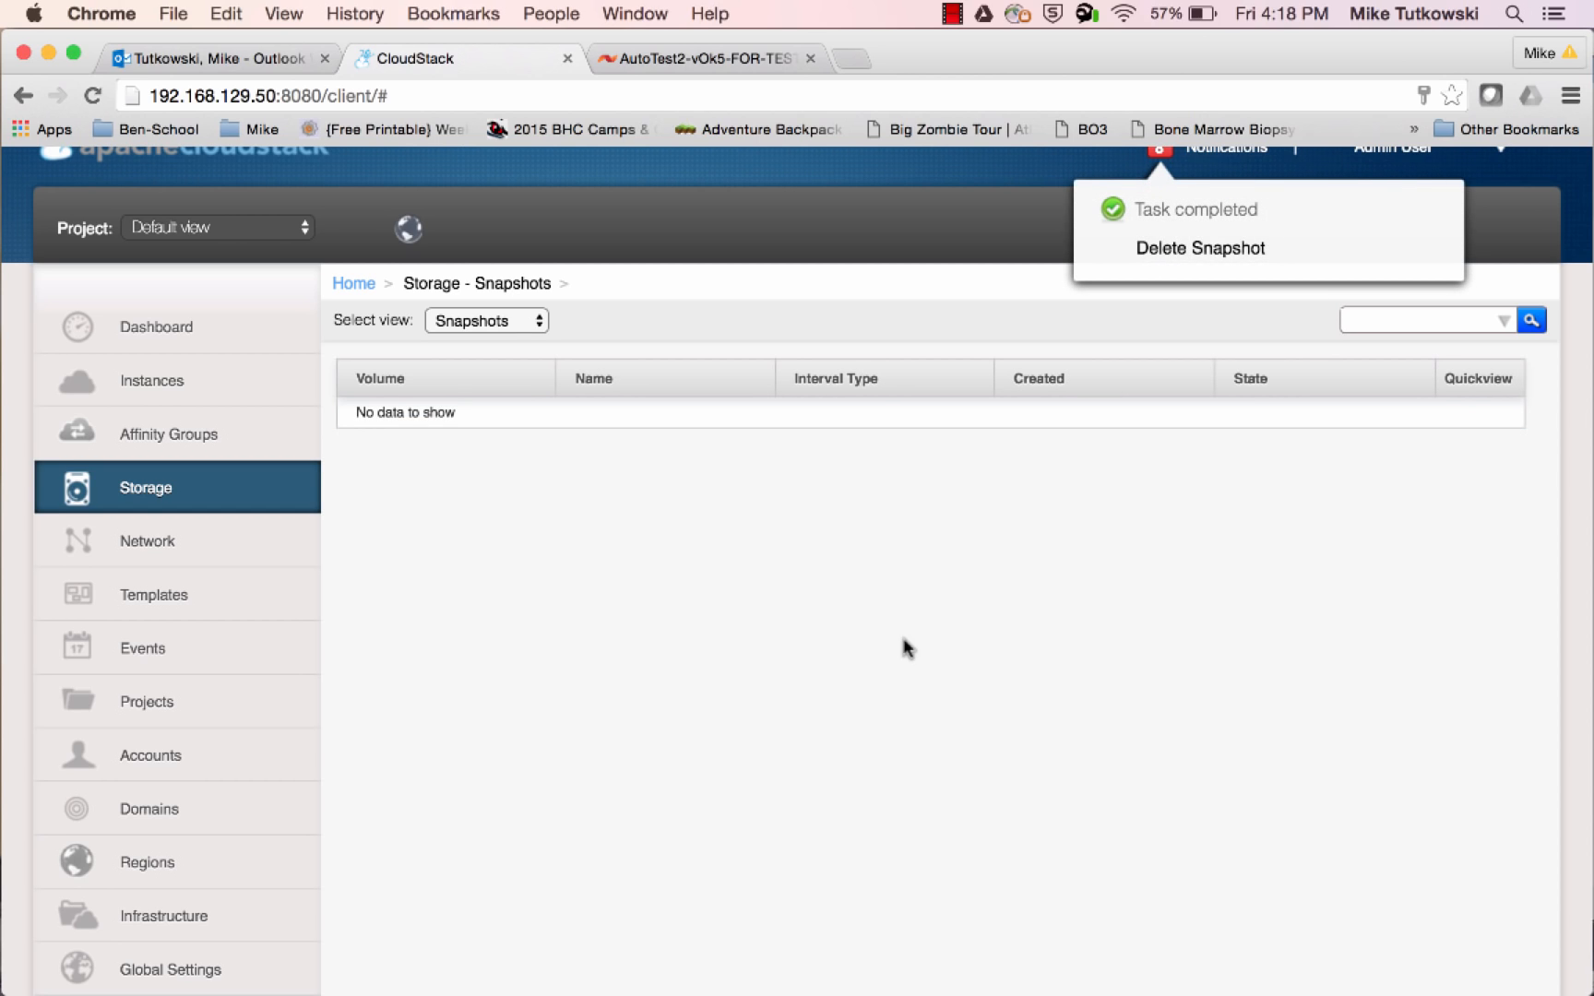
# Switch to the SolidFire console and refresh the active volumes to check whether ROOT-48 is still listed
pyautogui.click(693, 55)
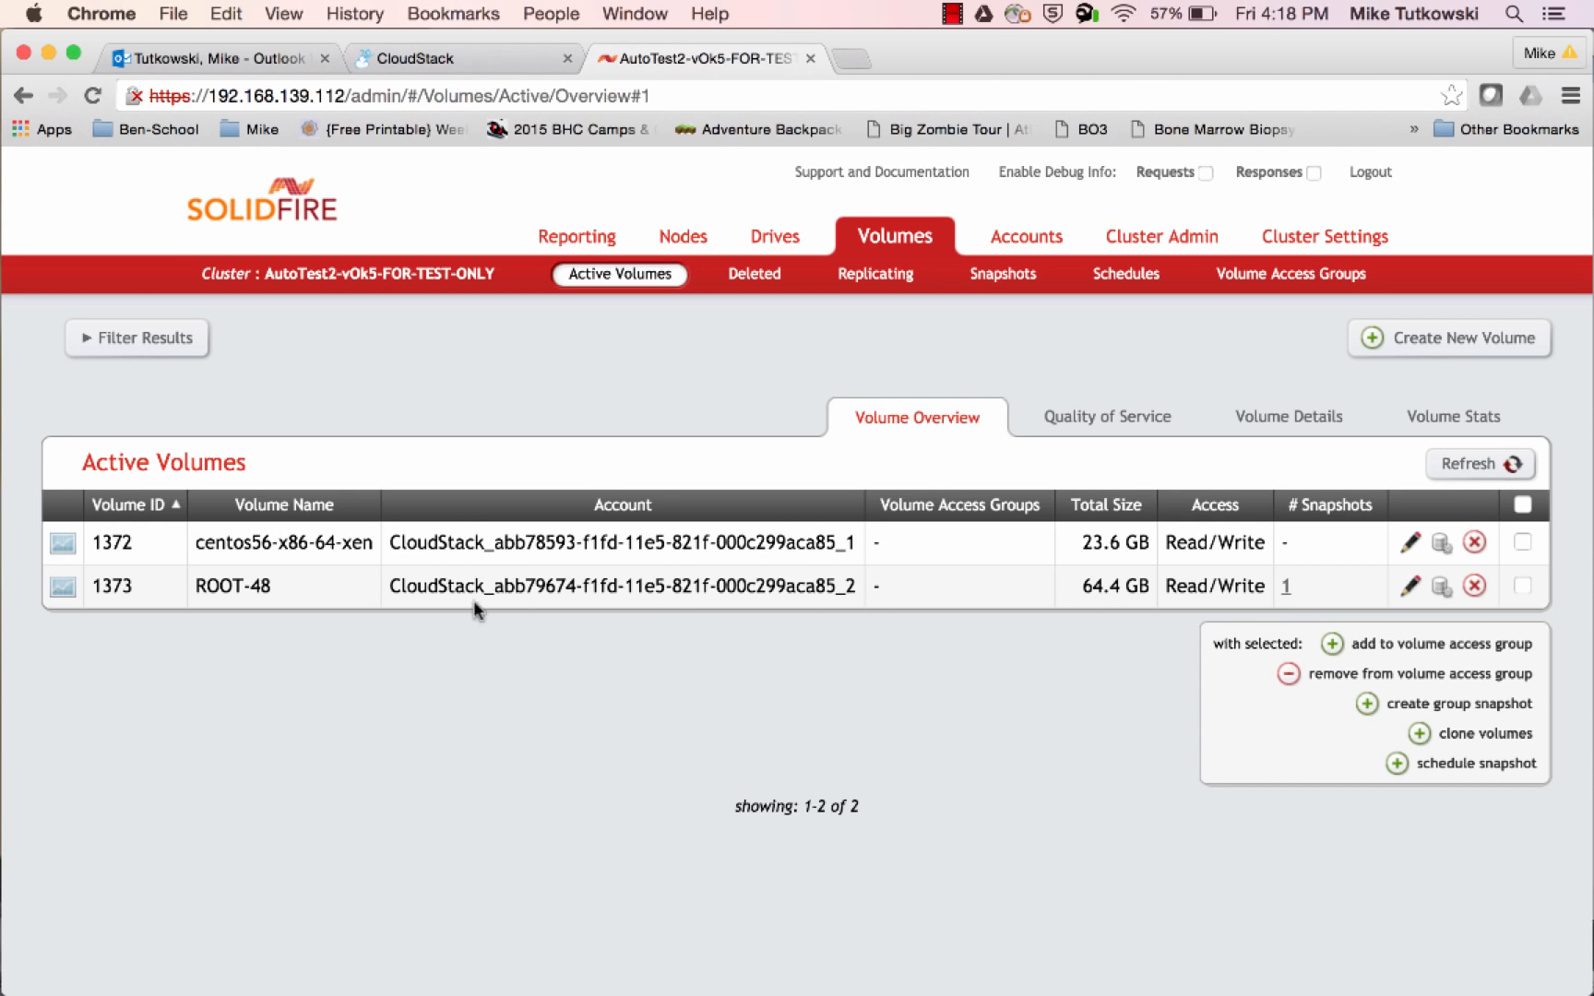
pyautogui.moveTo(275, 593); pyautogui.dragTo(191, 591)
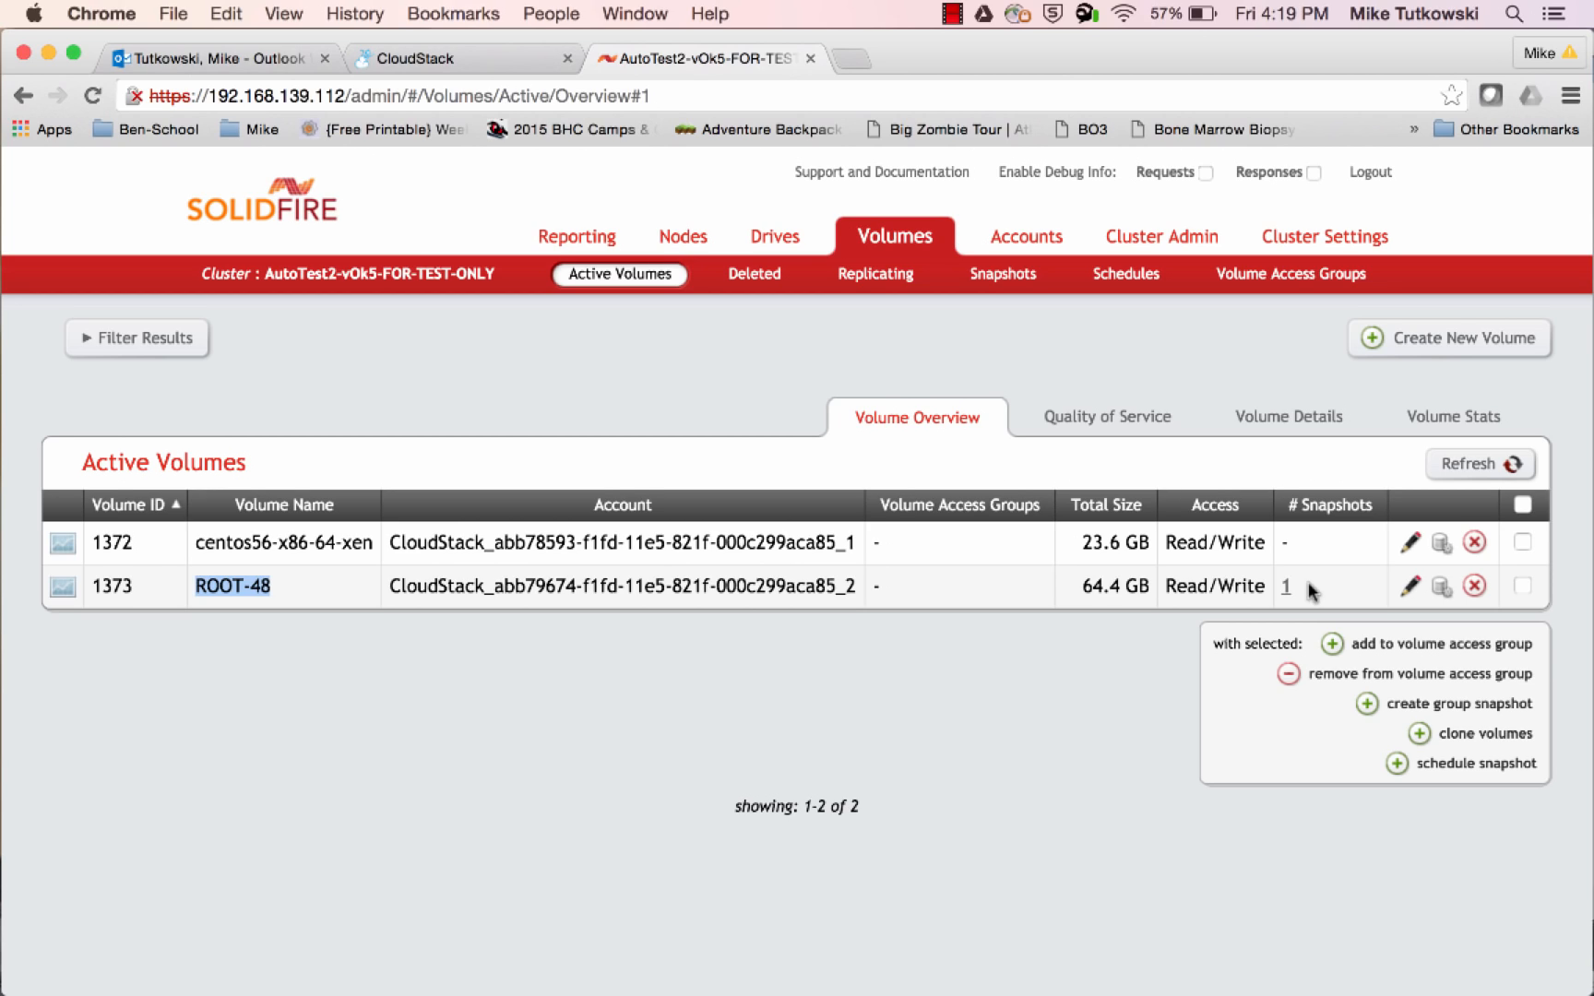
pyautogui.click(1465, 465)
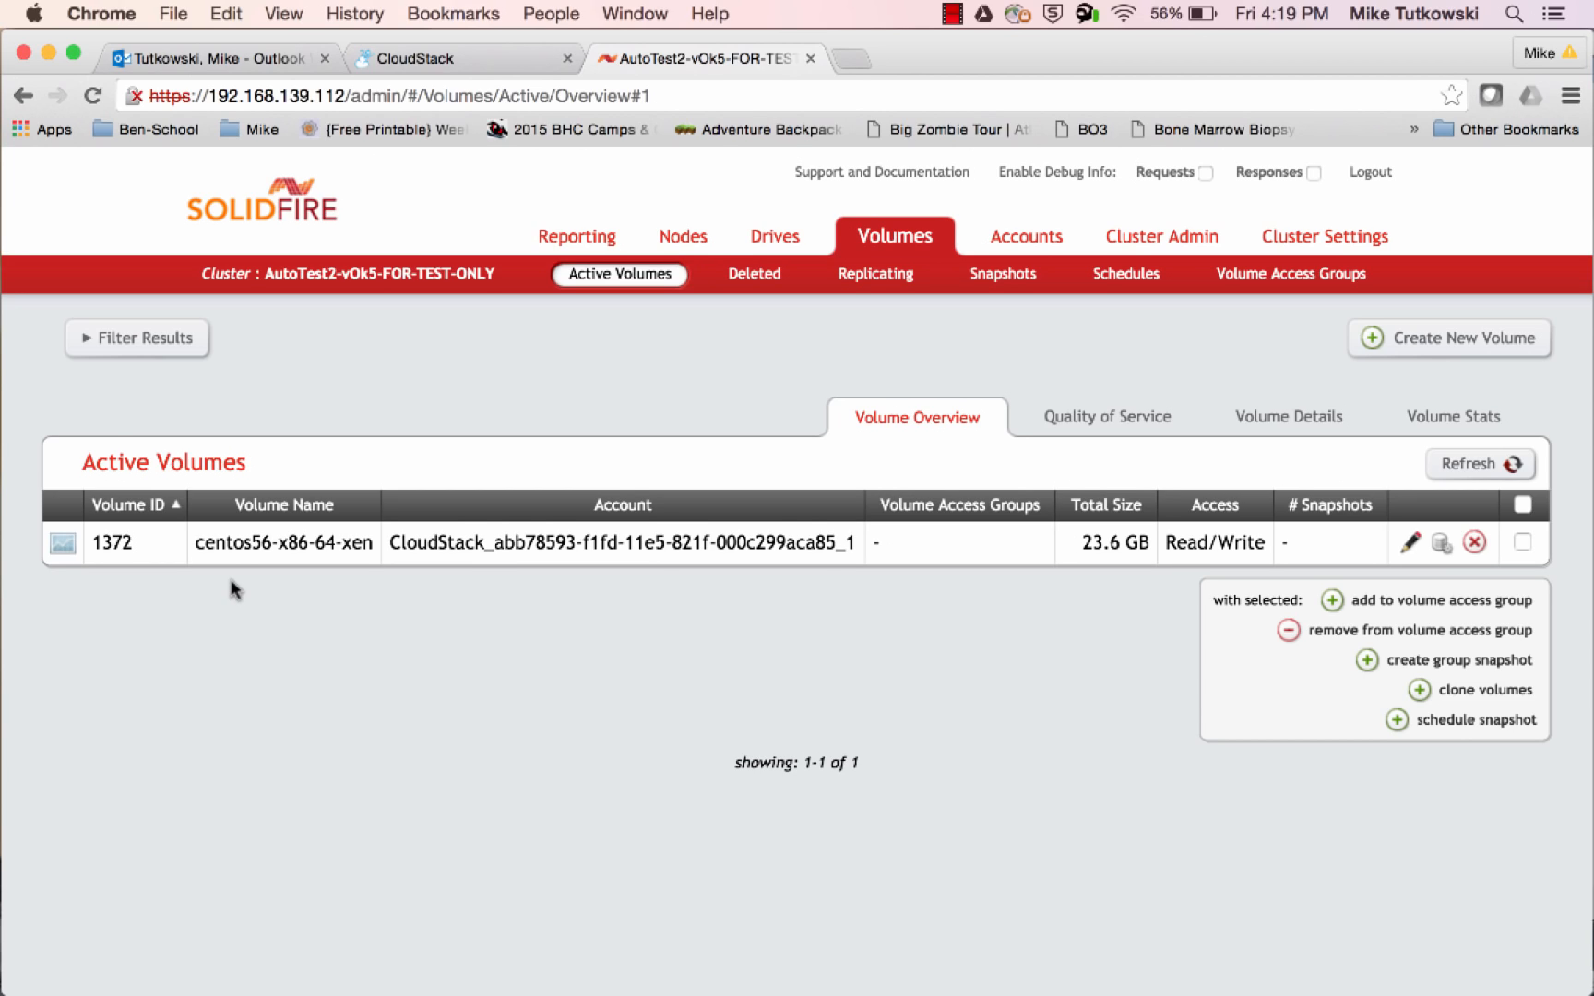
# Return to CloudStack and put the primary storage SolidFire_SAN_1 into maintenance mode, confirming the change
pyautogui.click(439, 55)
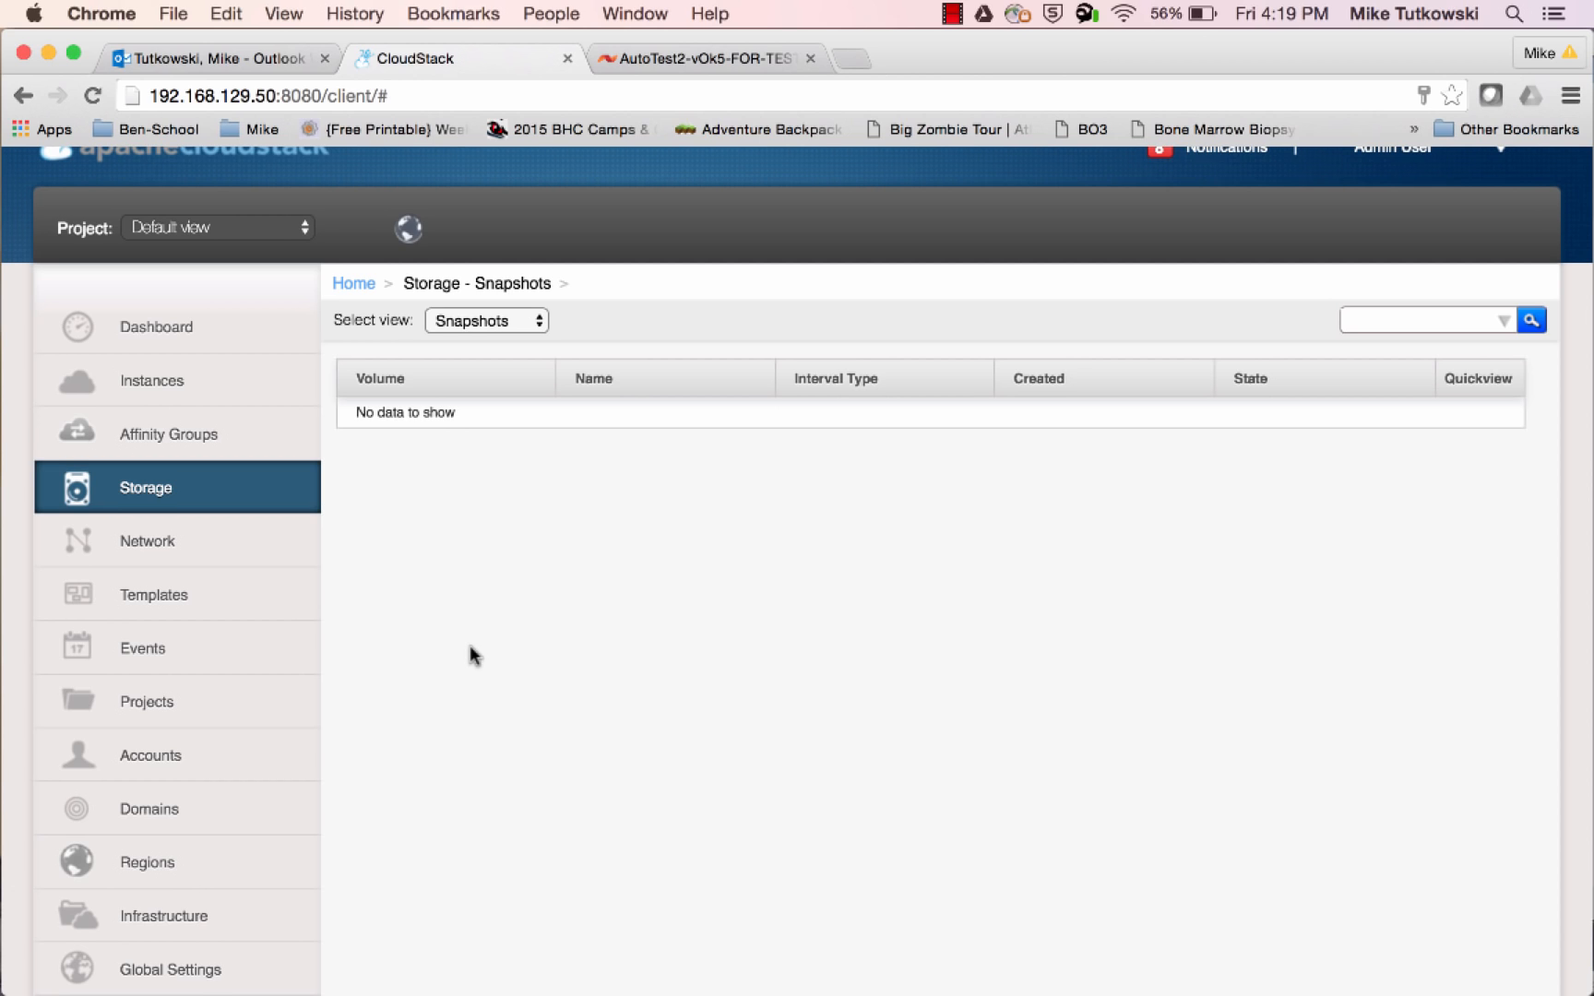
pyautogui.scroll(-4, 471, 655)
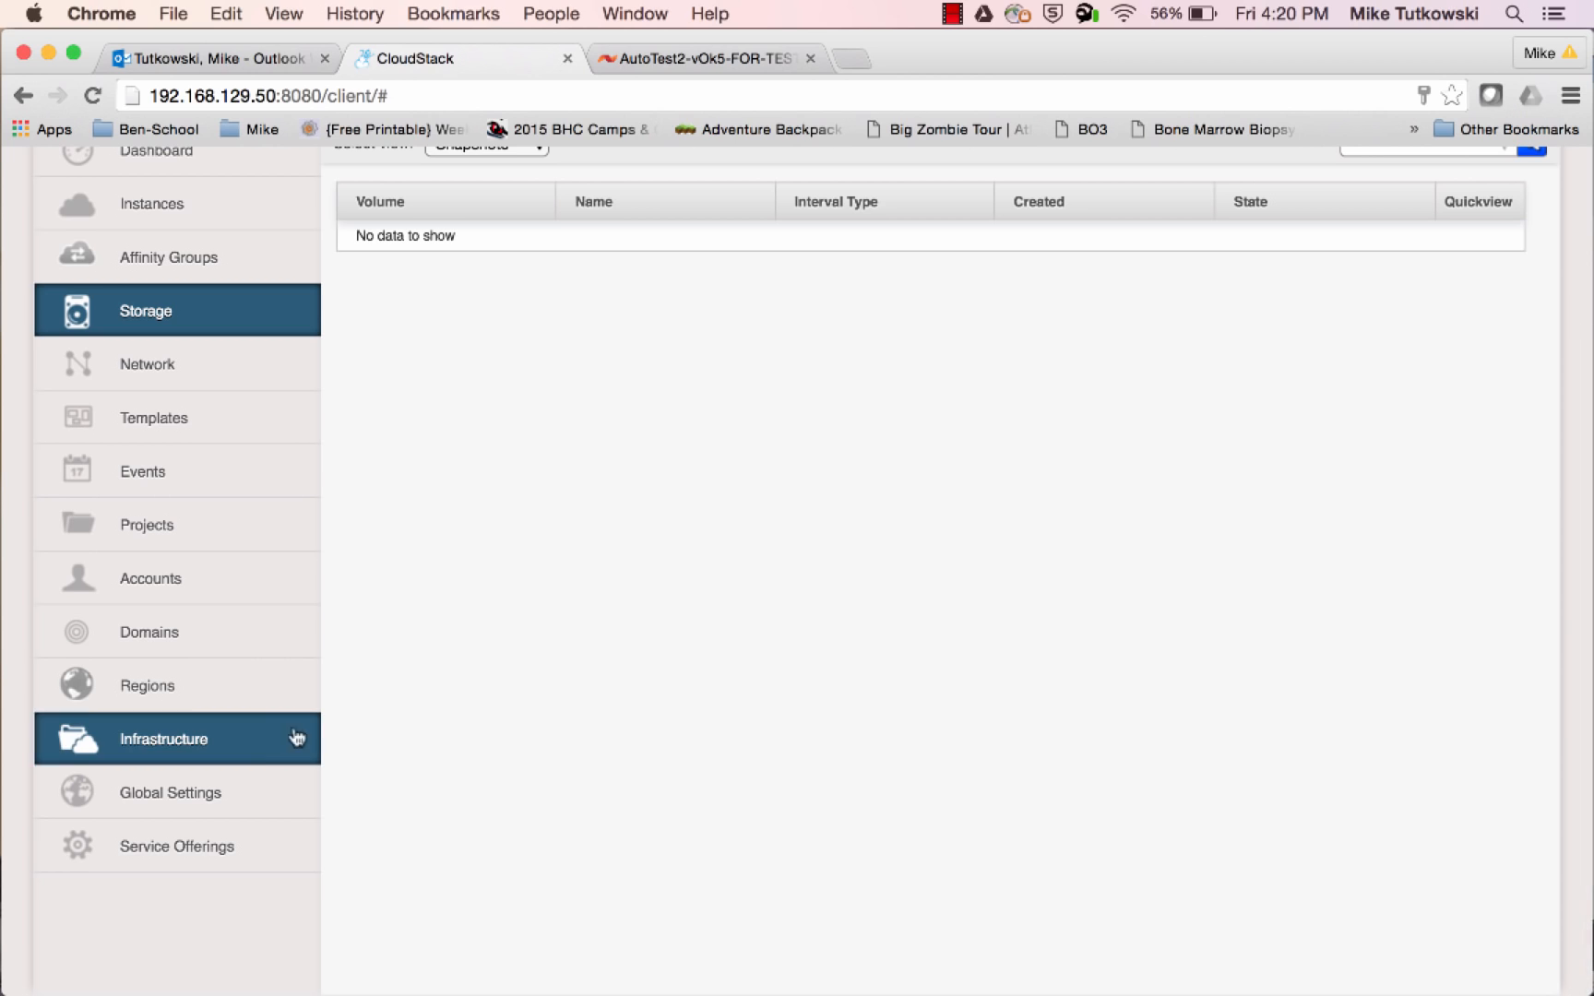
pyautogui.click(247, 749)
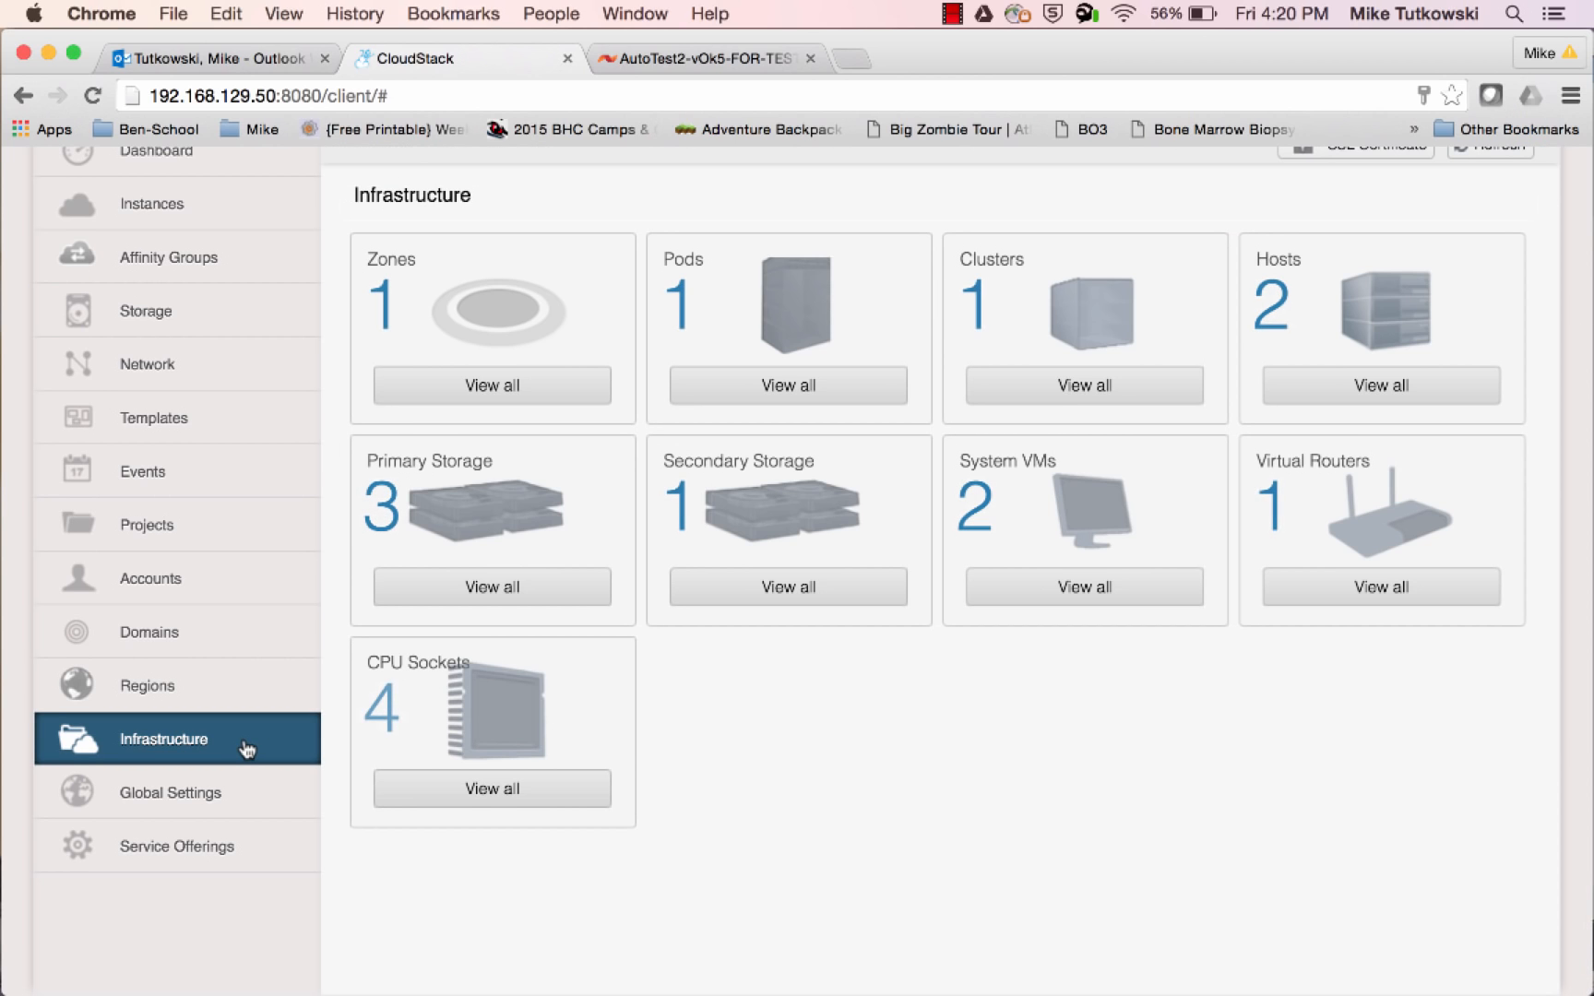
pyautogui.click(491, 591)
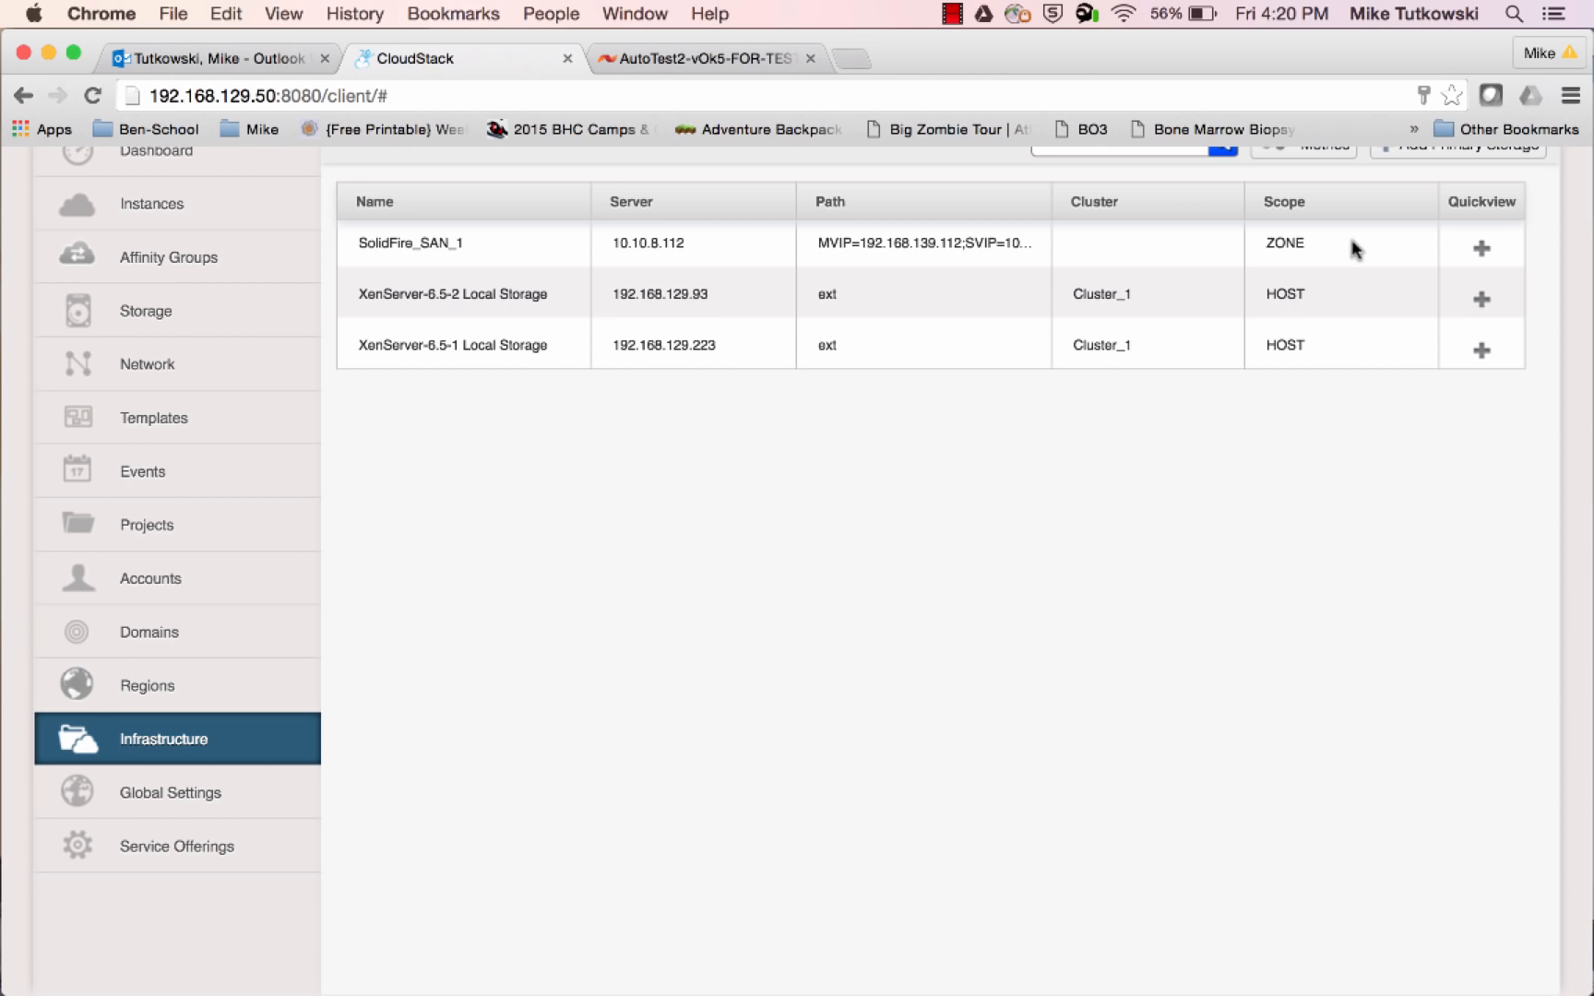
pyautogui.moveTo(1444, 245)
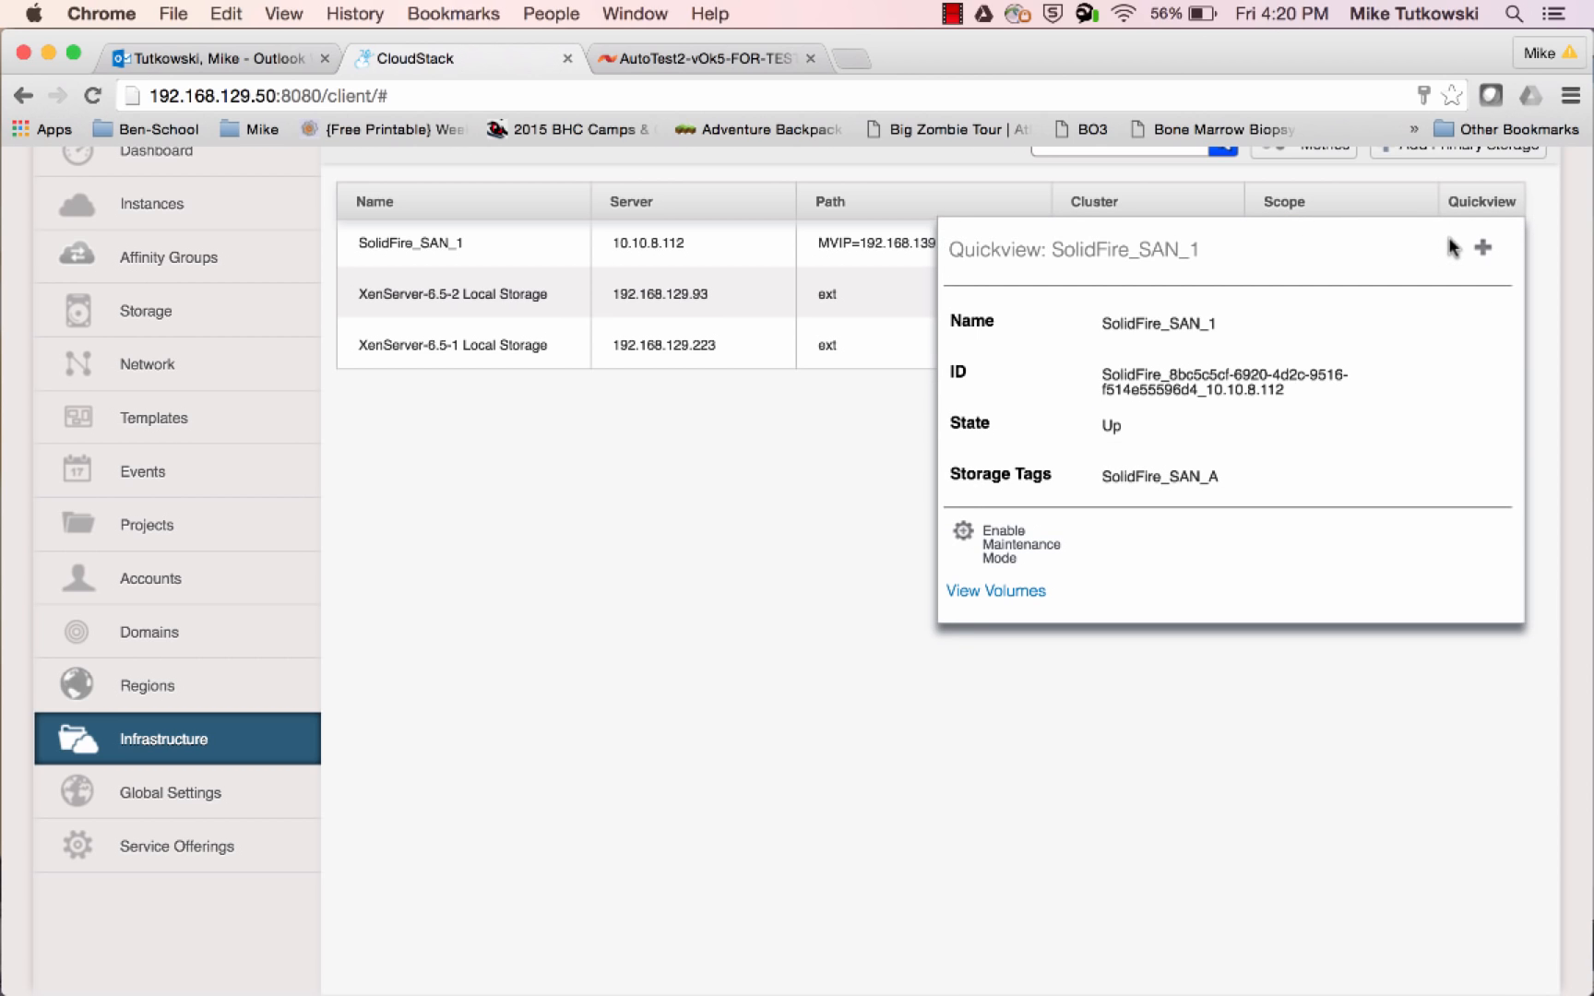
pyautogui.click(1021, 552)
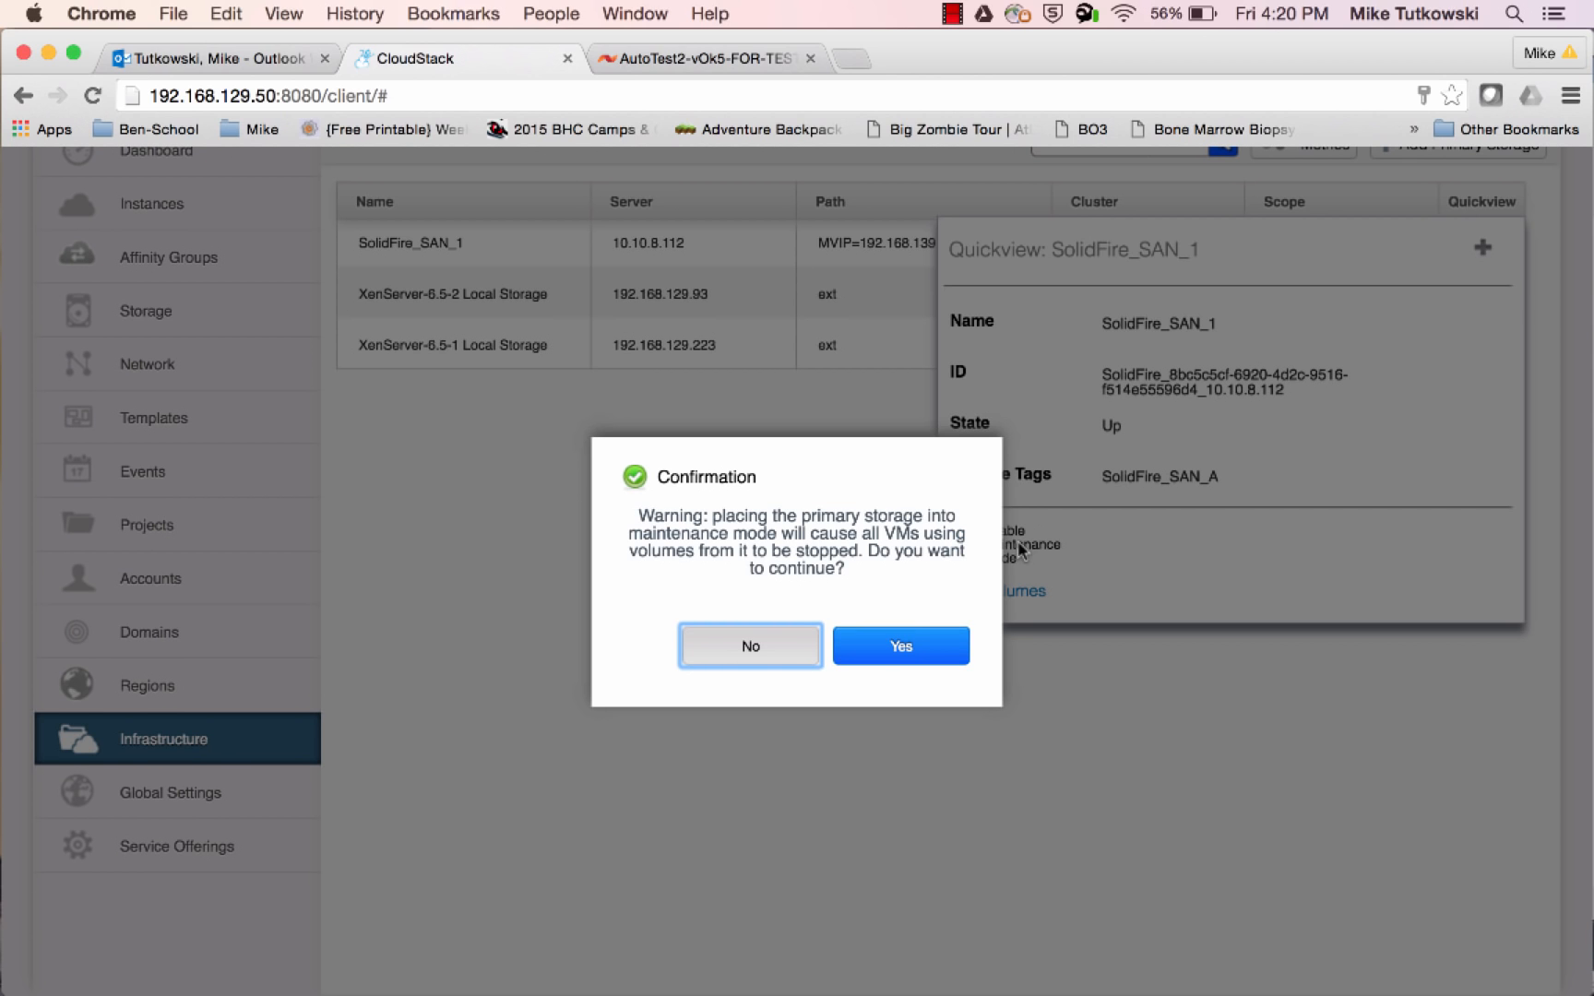
pyautogui.click(918, 647)
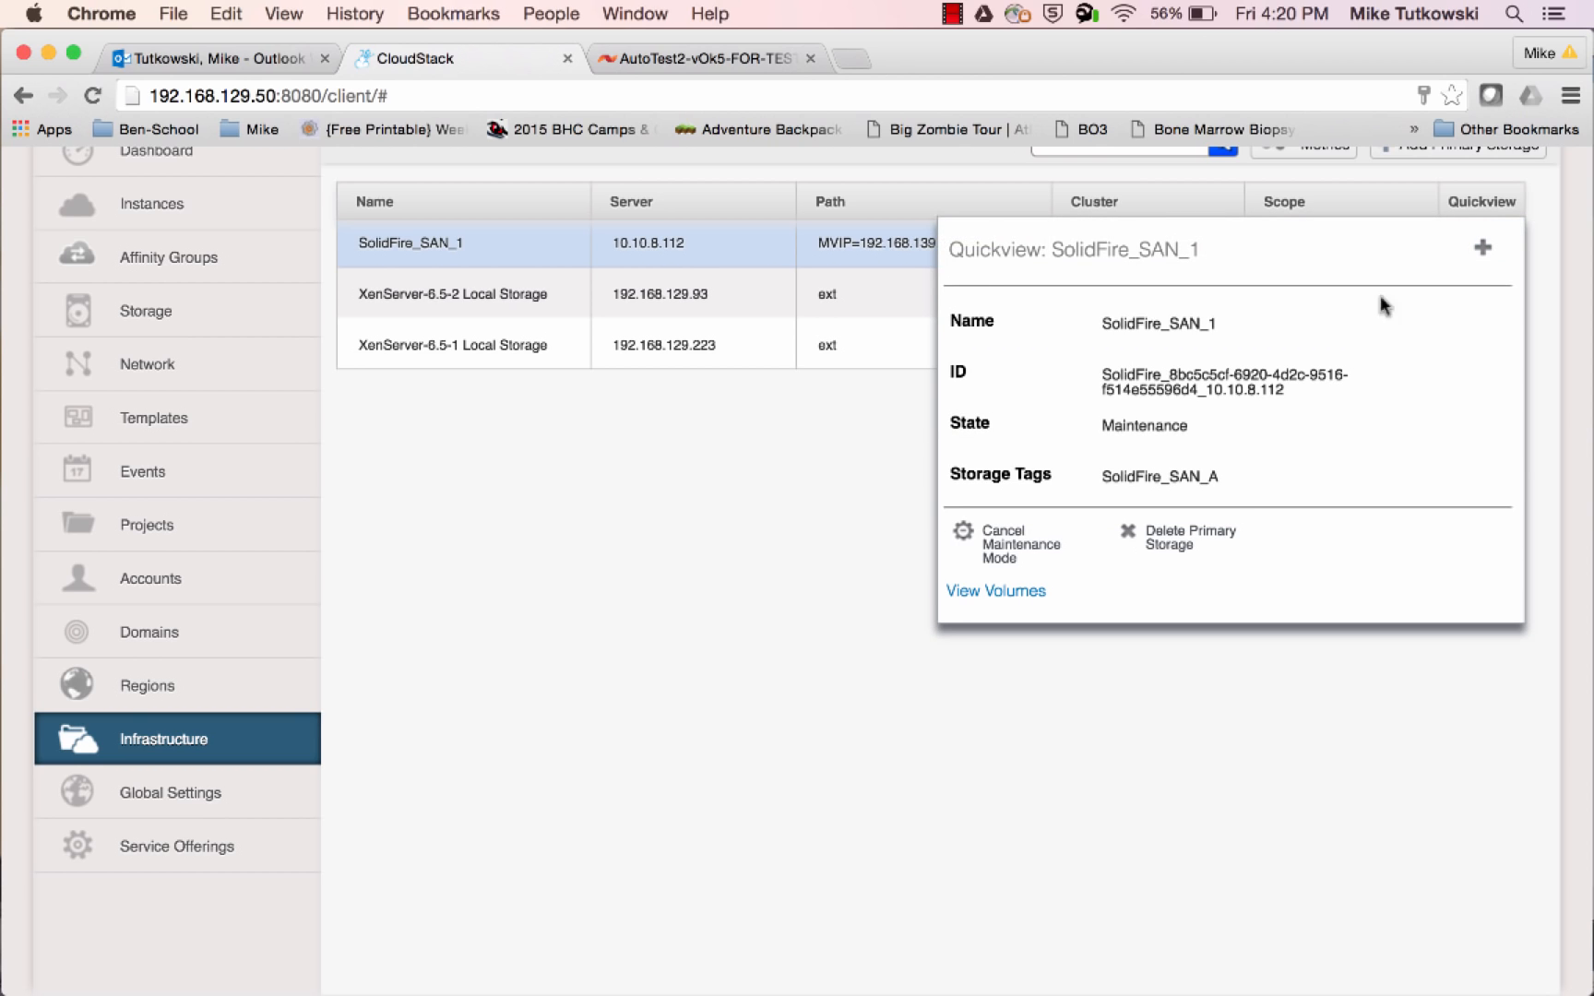
# Delete the primary storage SolidFire_SAN_1 from CloudStack without forcing its removal
pyautogui.click(1181, 532)
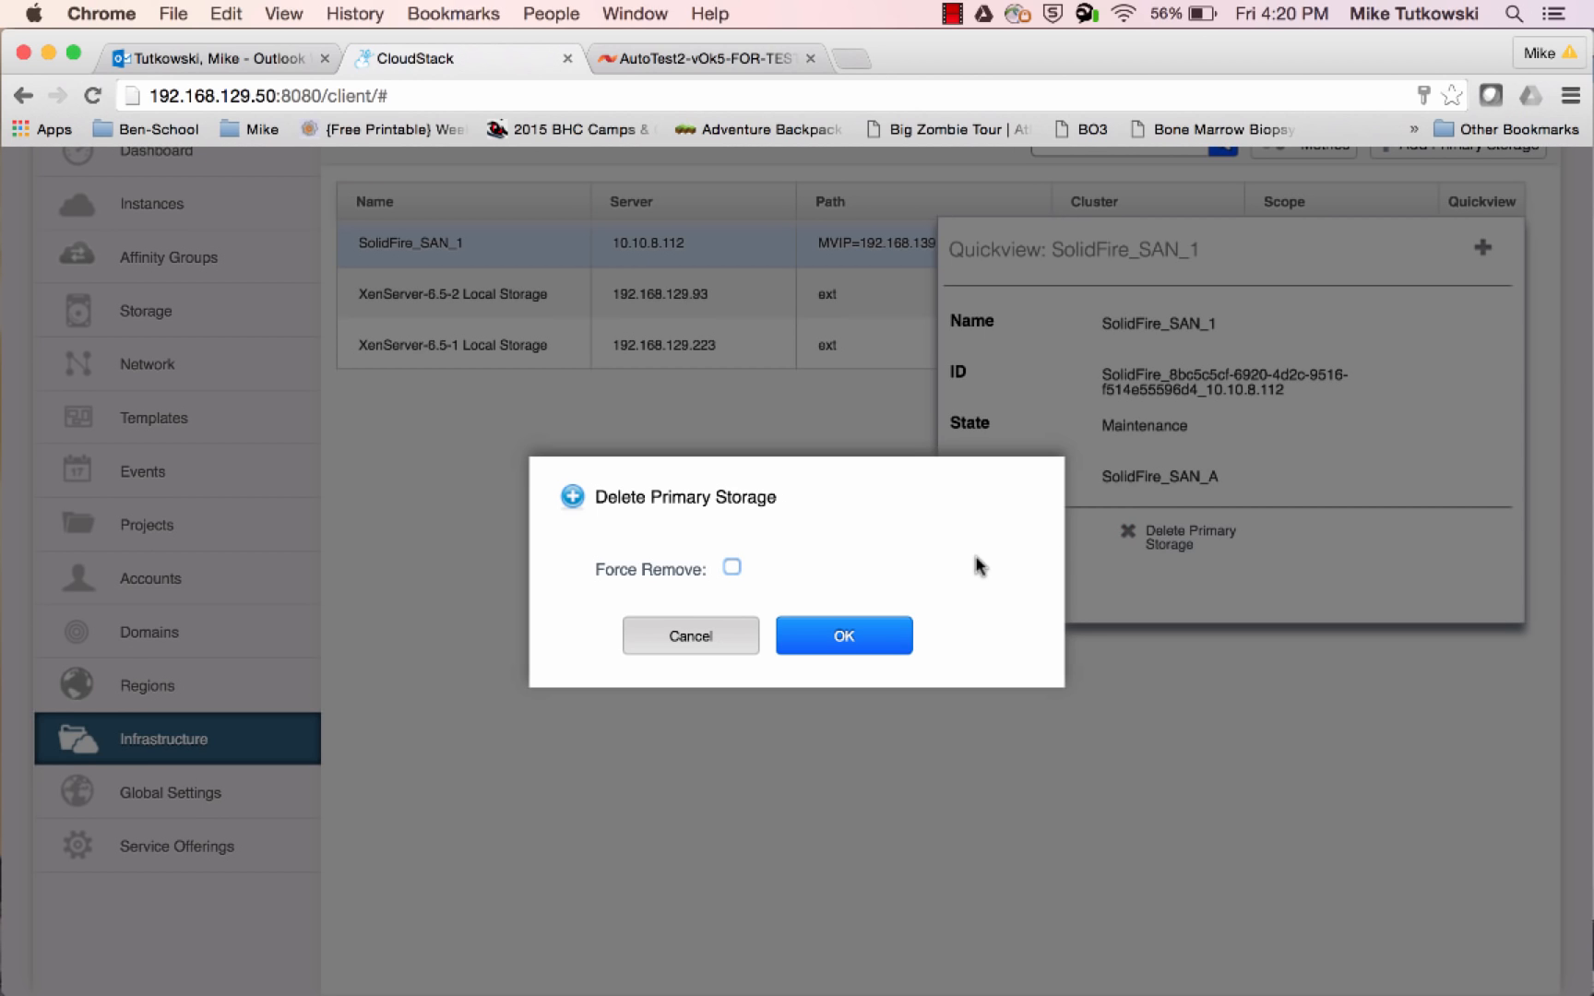
pyautogui.click(874, 650)
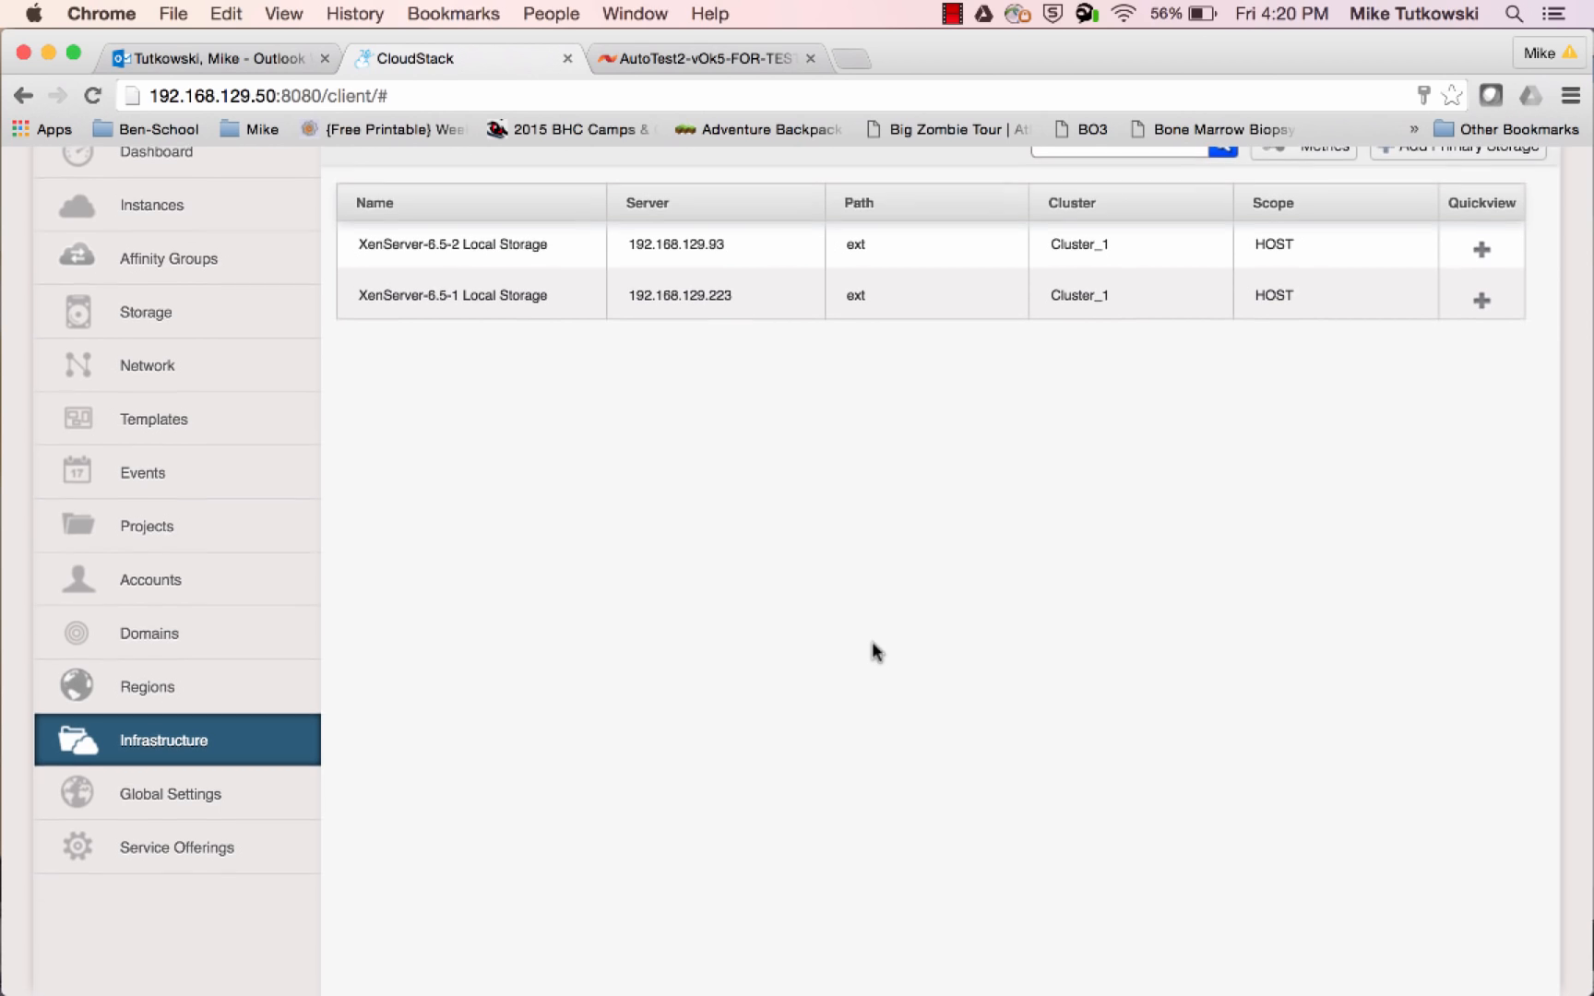
pyautogui.scroll(4, 876, 651)
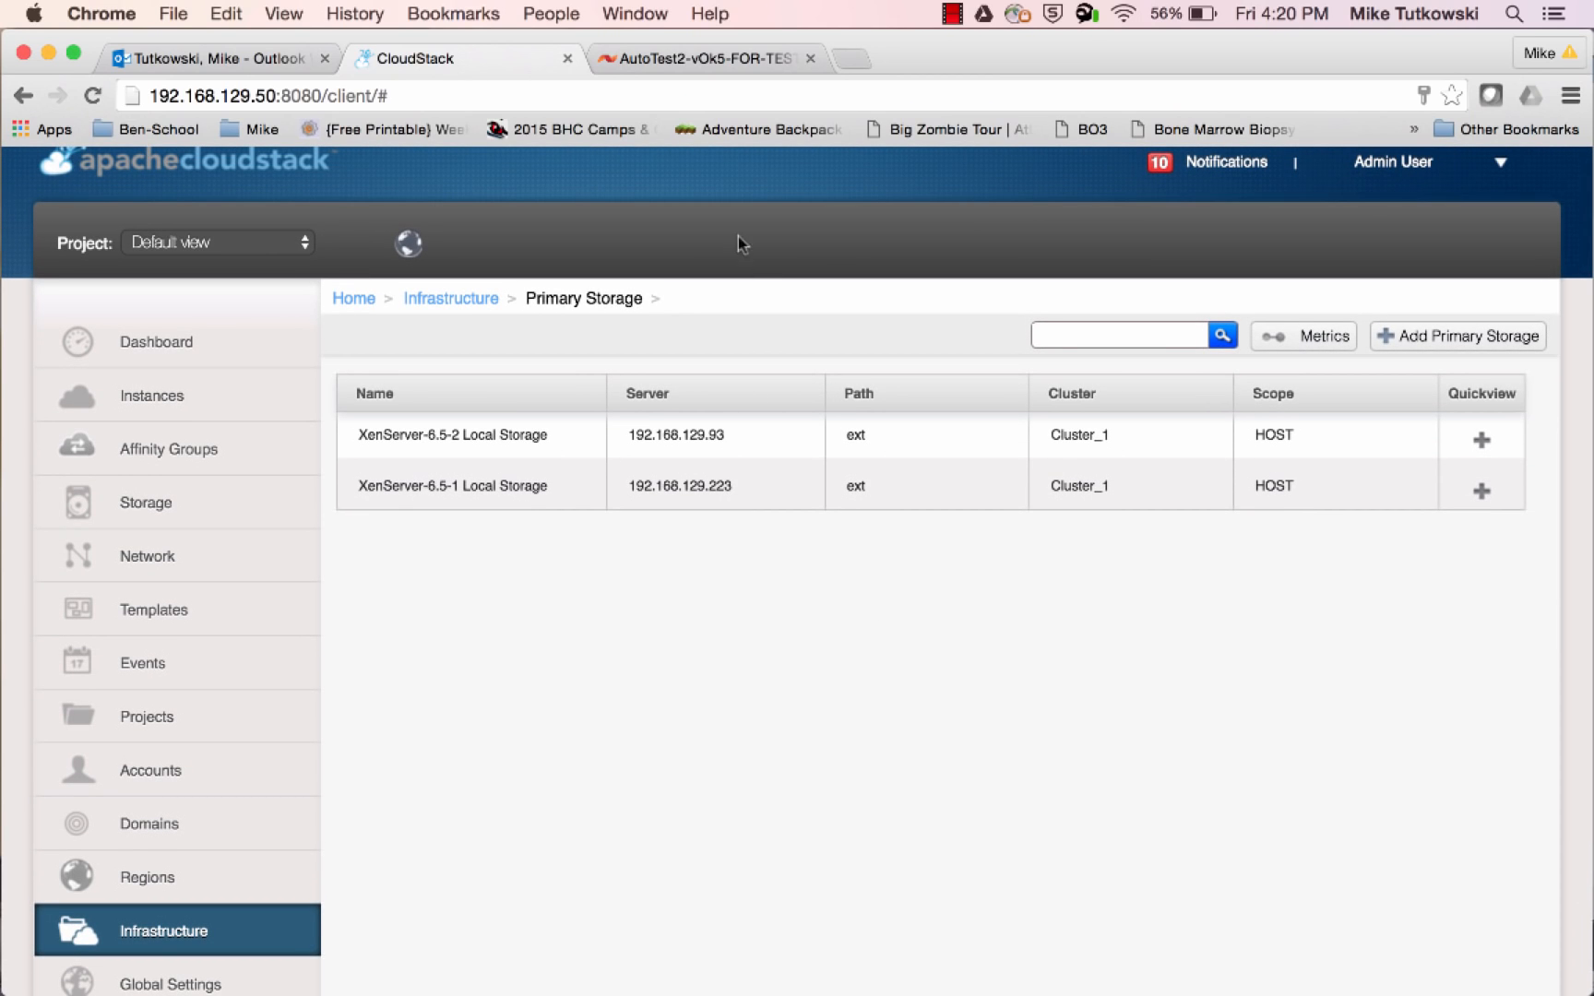
# Switch to the SolidFire console and refresh the active volumes to check for the centos56-x86-64-xen template volume
pyautogui.click(710, 63)
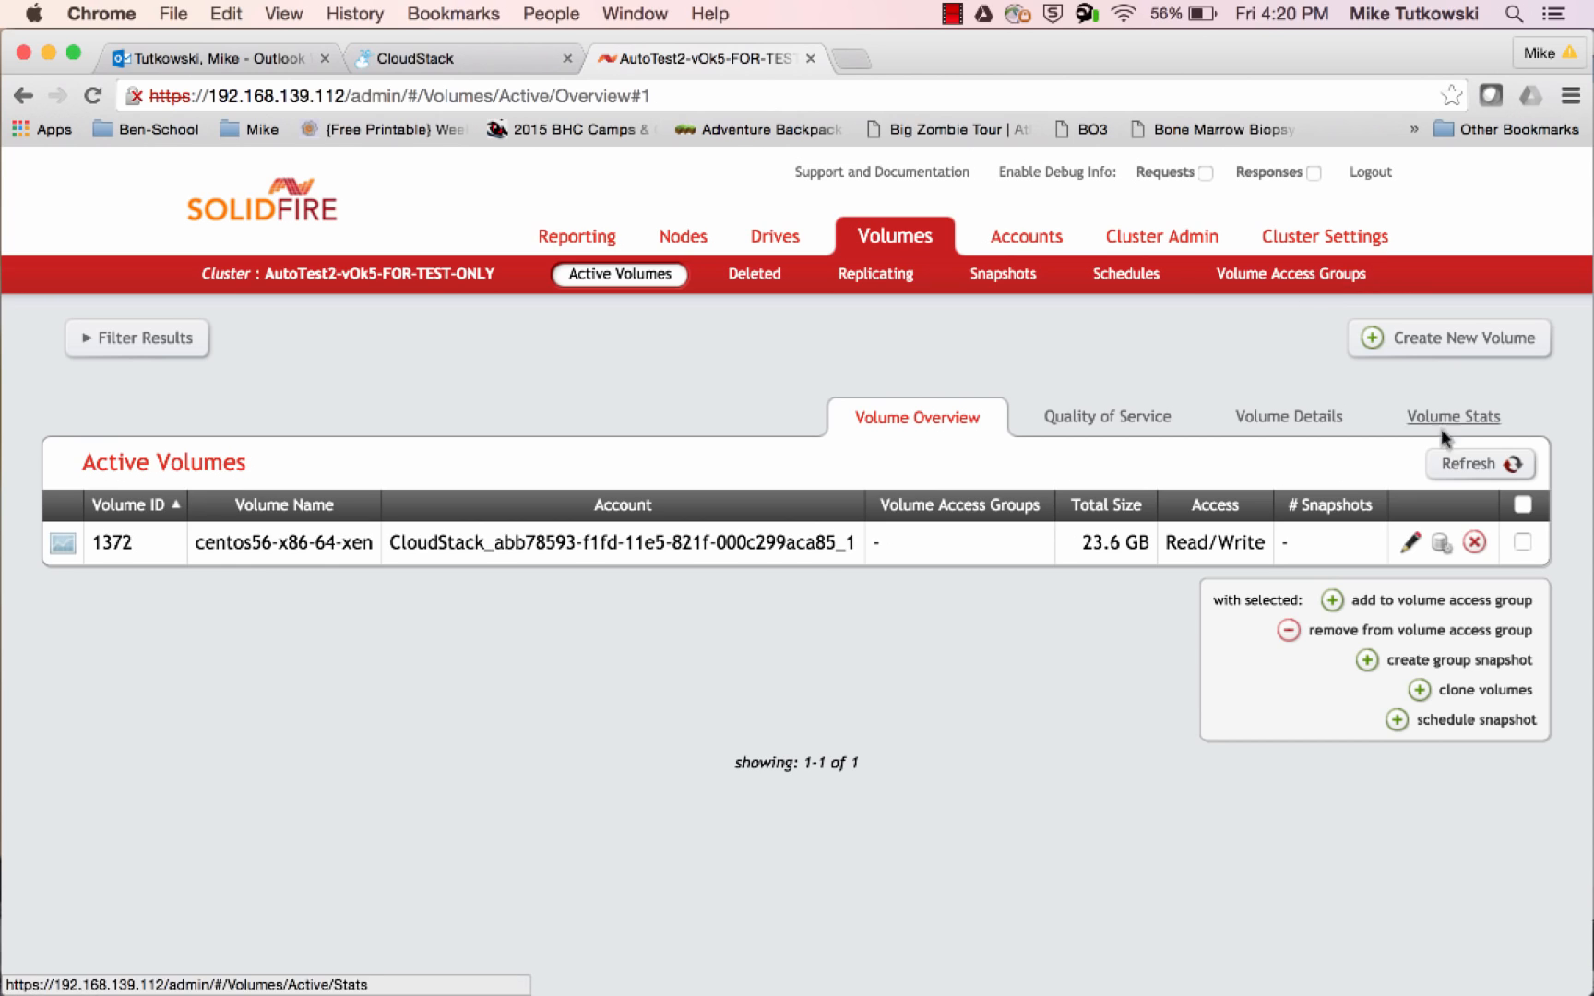
pyautogui.click(1461, 468)
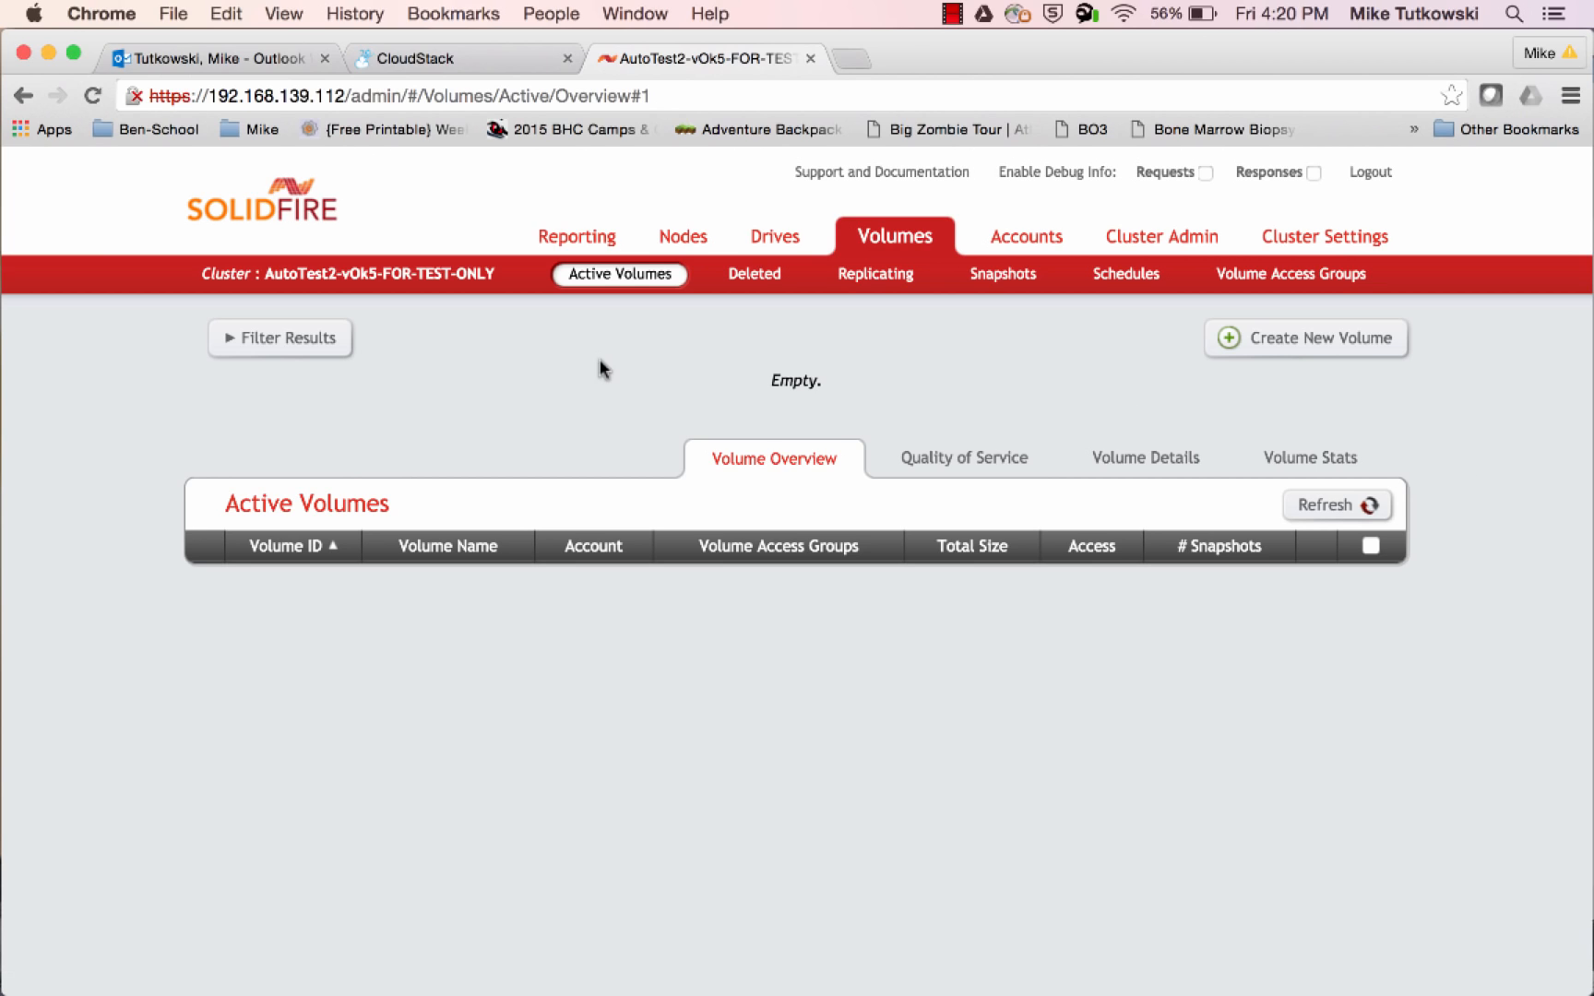
# Return to CloudStack and review the service offerings, first the compute offerings and then the disk offerings
pyautogui.click(492, 72)
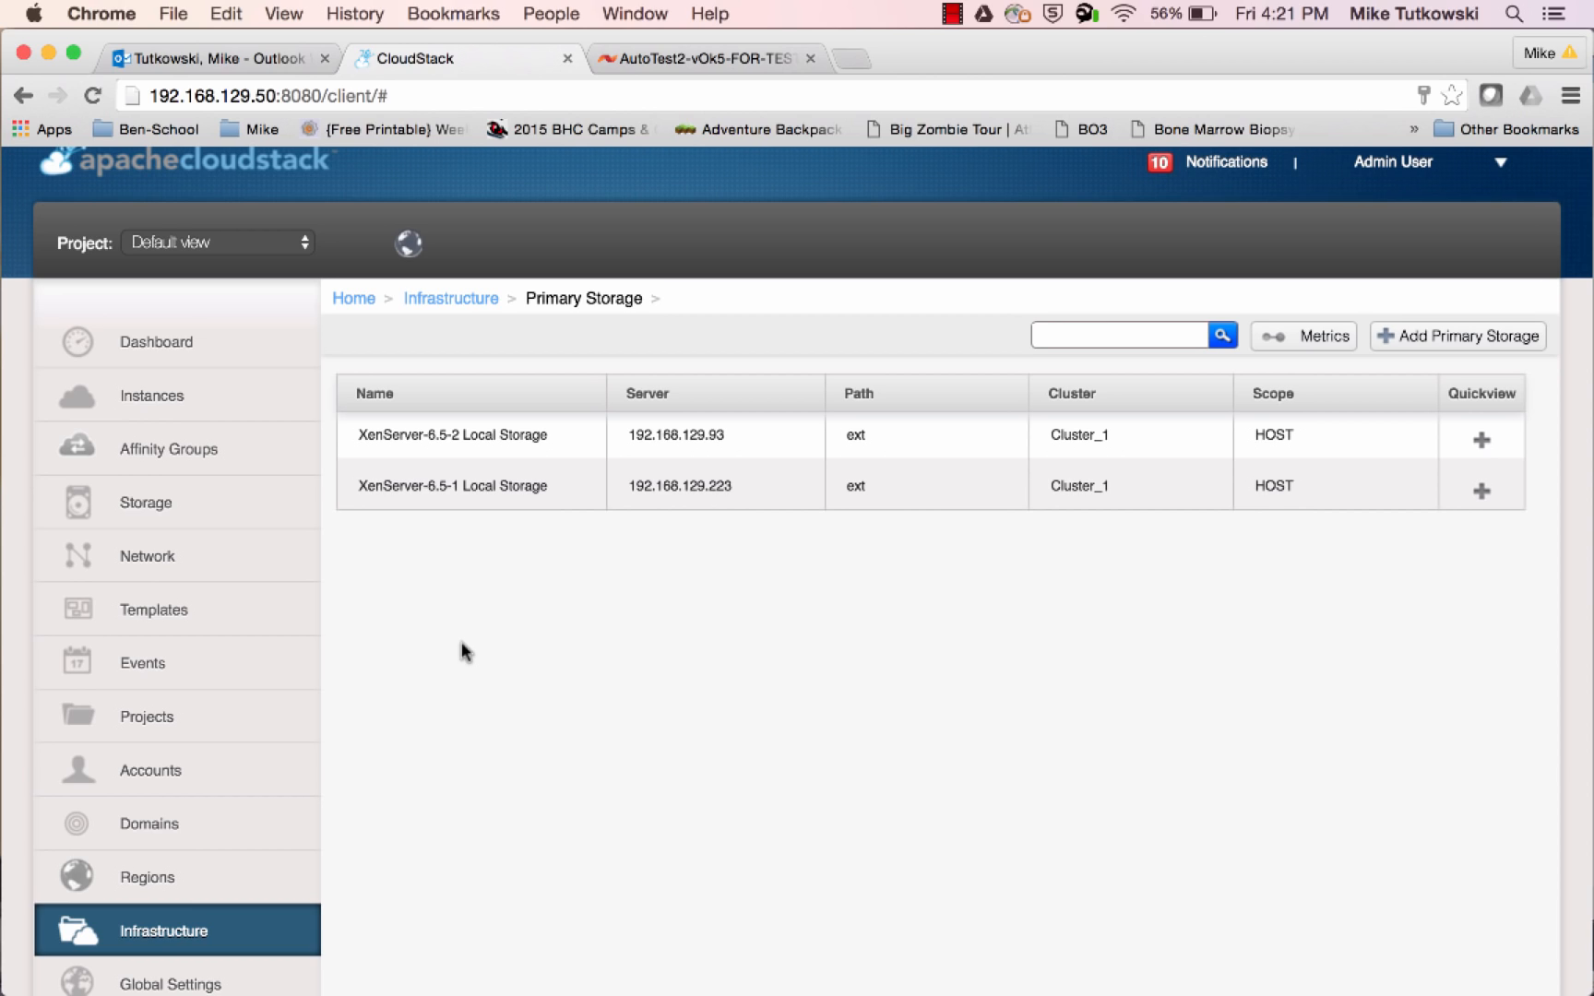
pyautogui.scroll(-2, 461, 652)
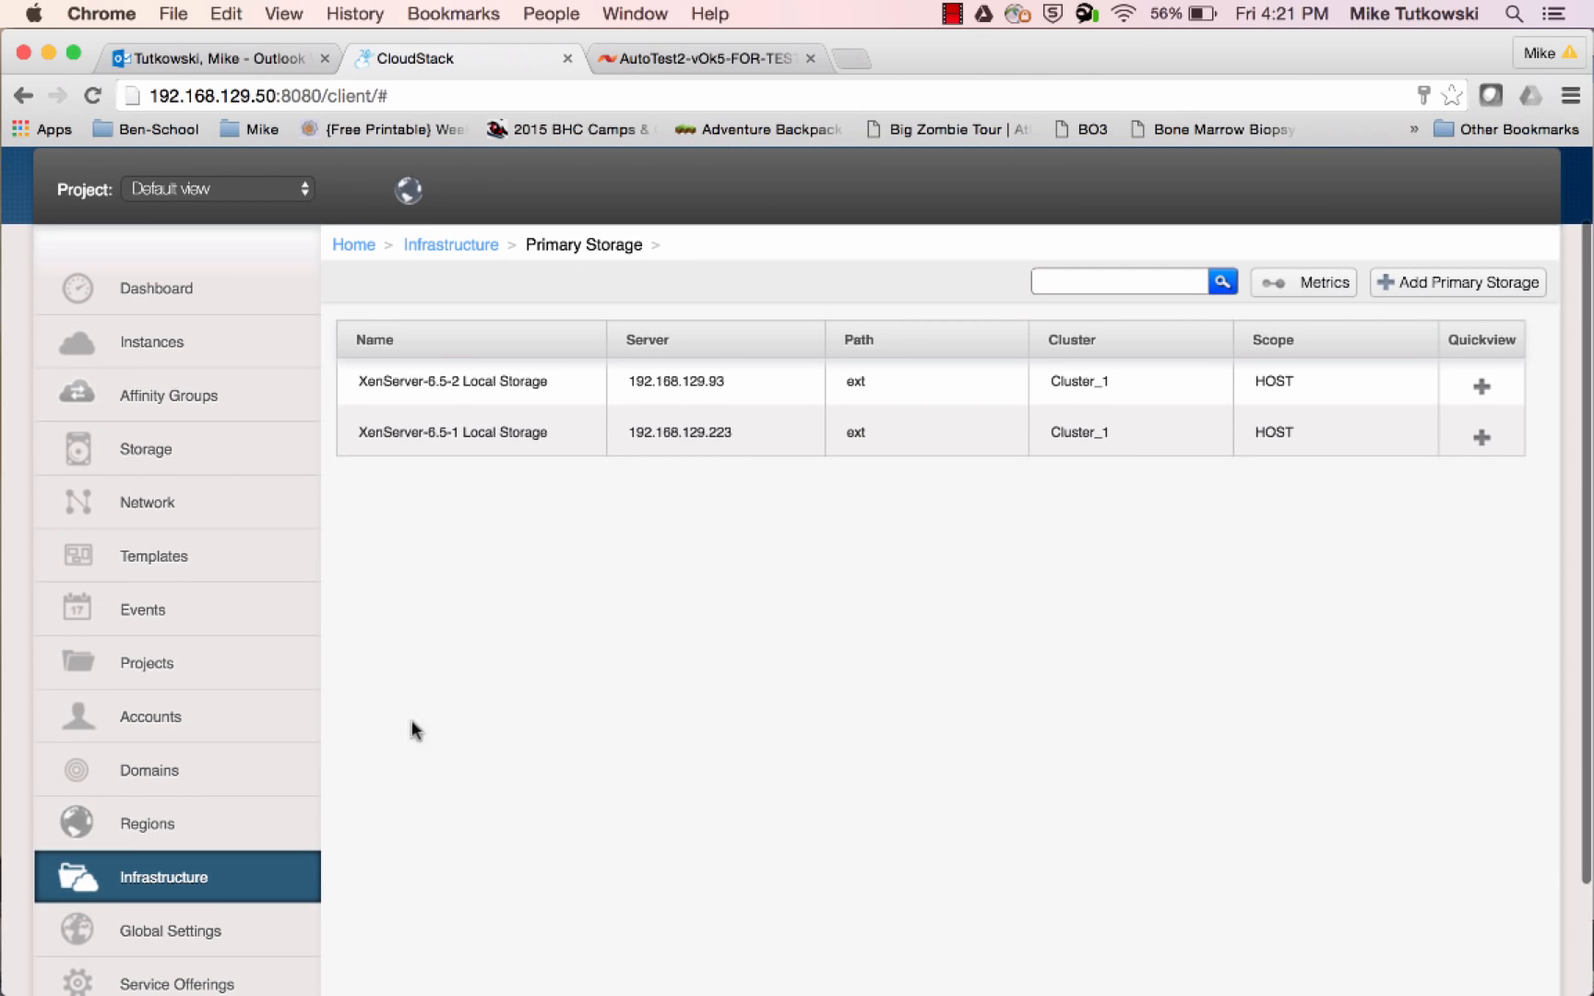
pyautogui.click(226, 983)
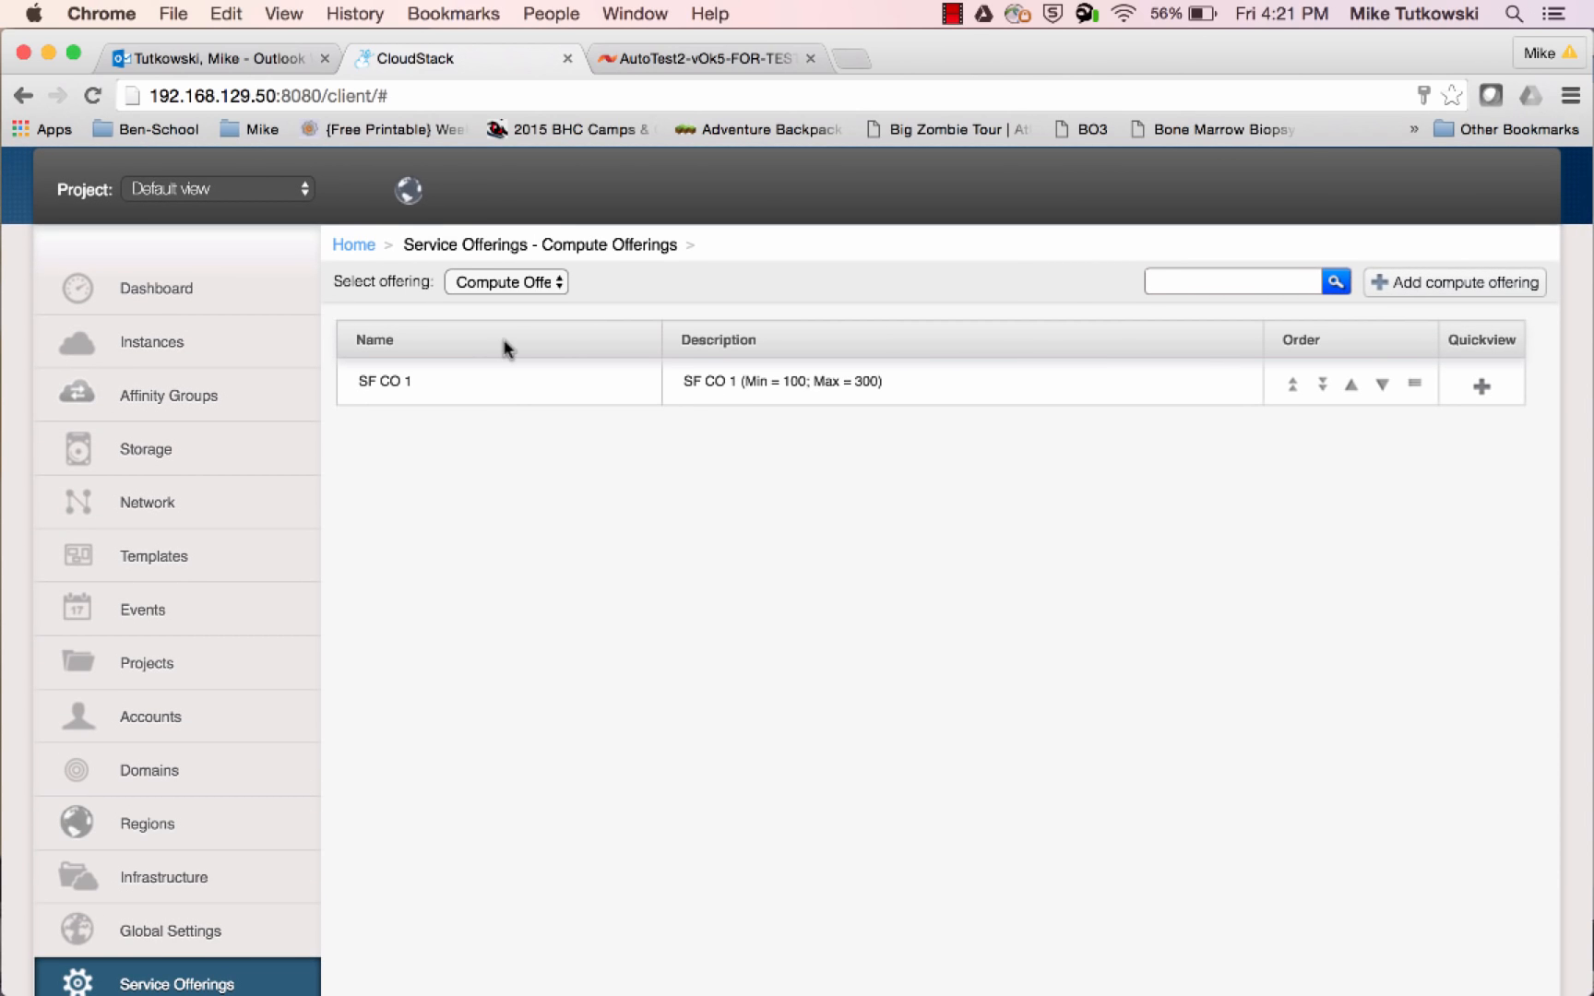
pyautogui.click(520, 289)
pyautogui.click(533, 321)
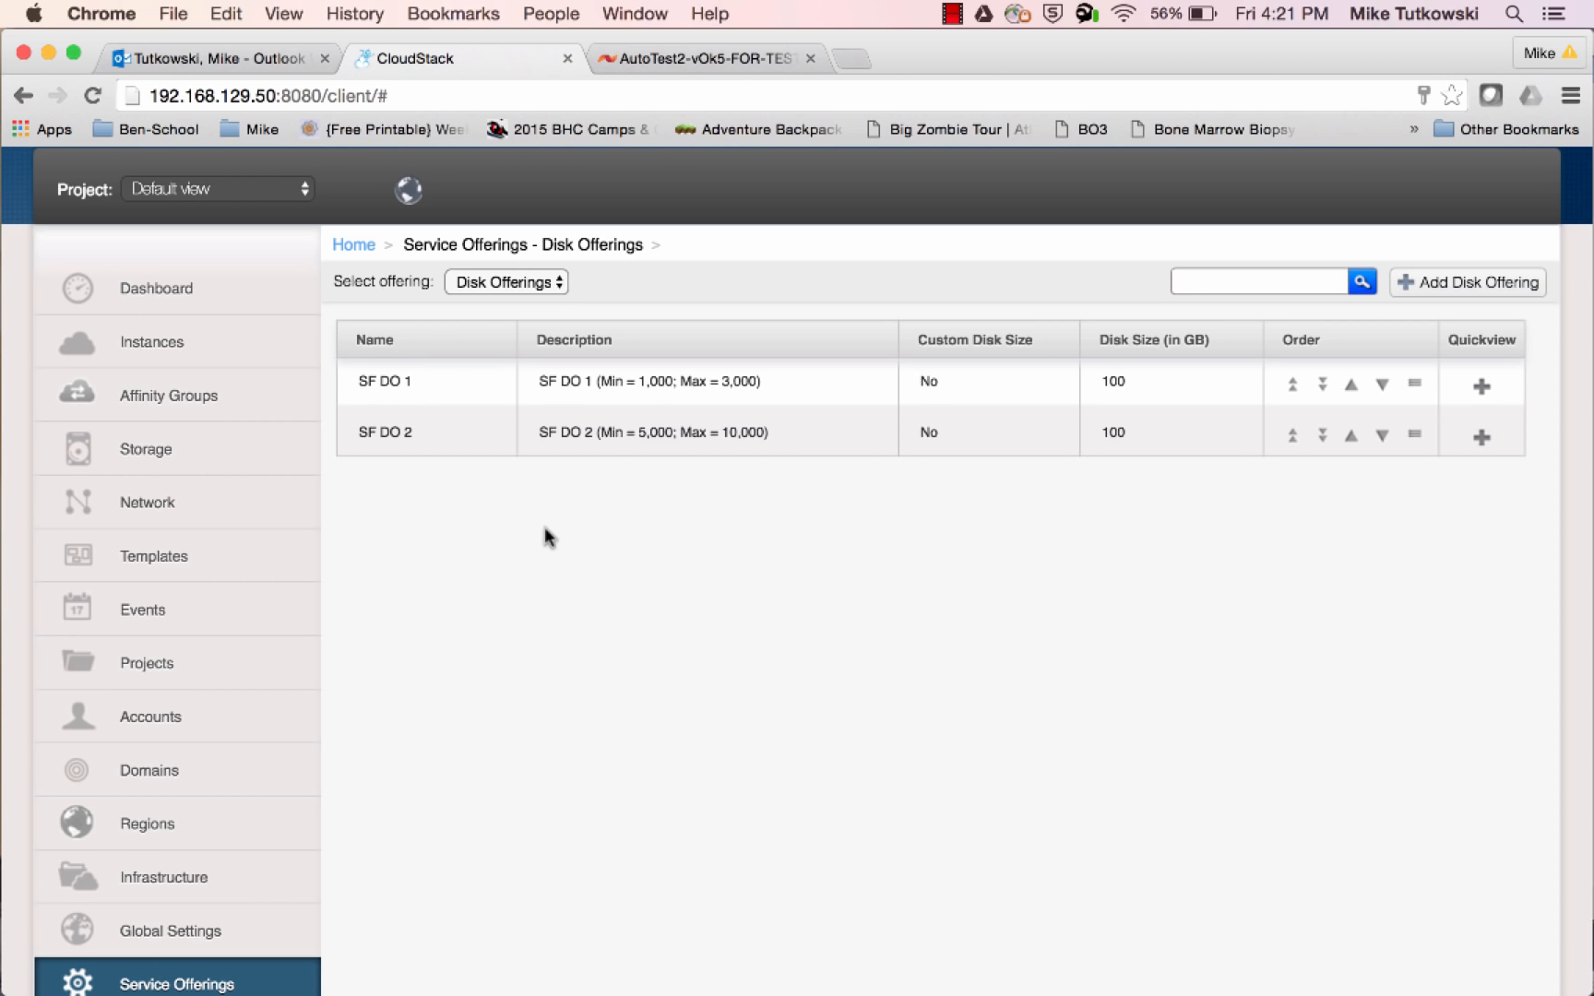
pyautogui.scroll(3, 545, 529)
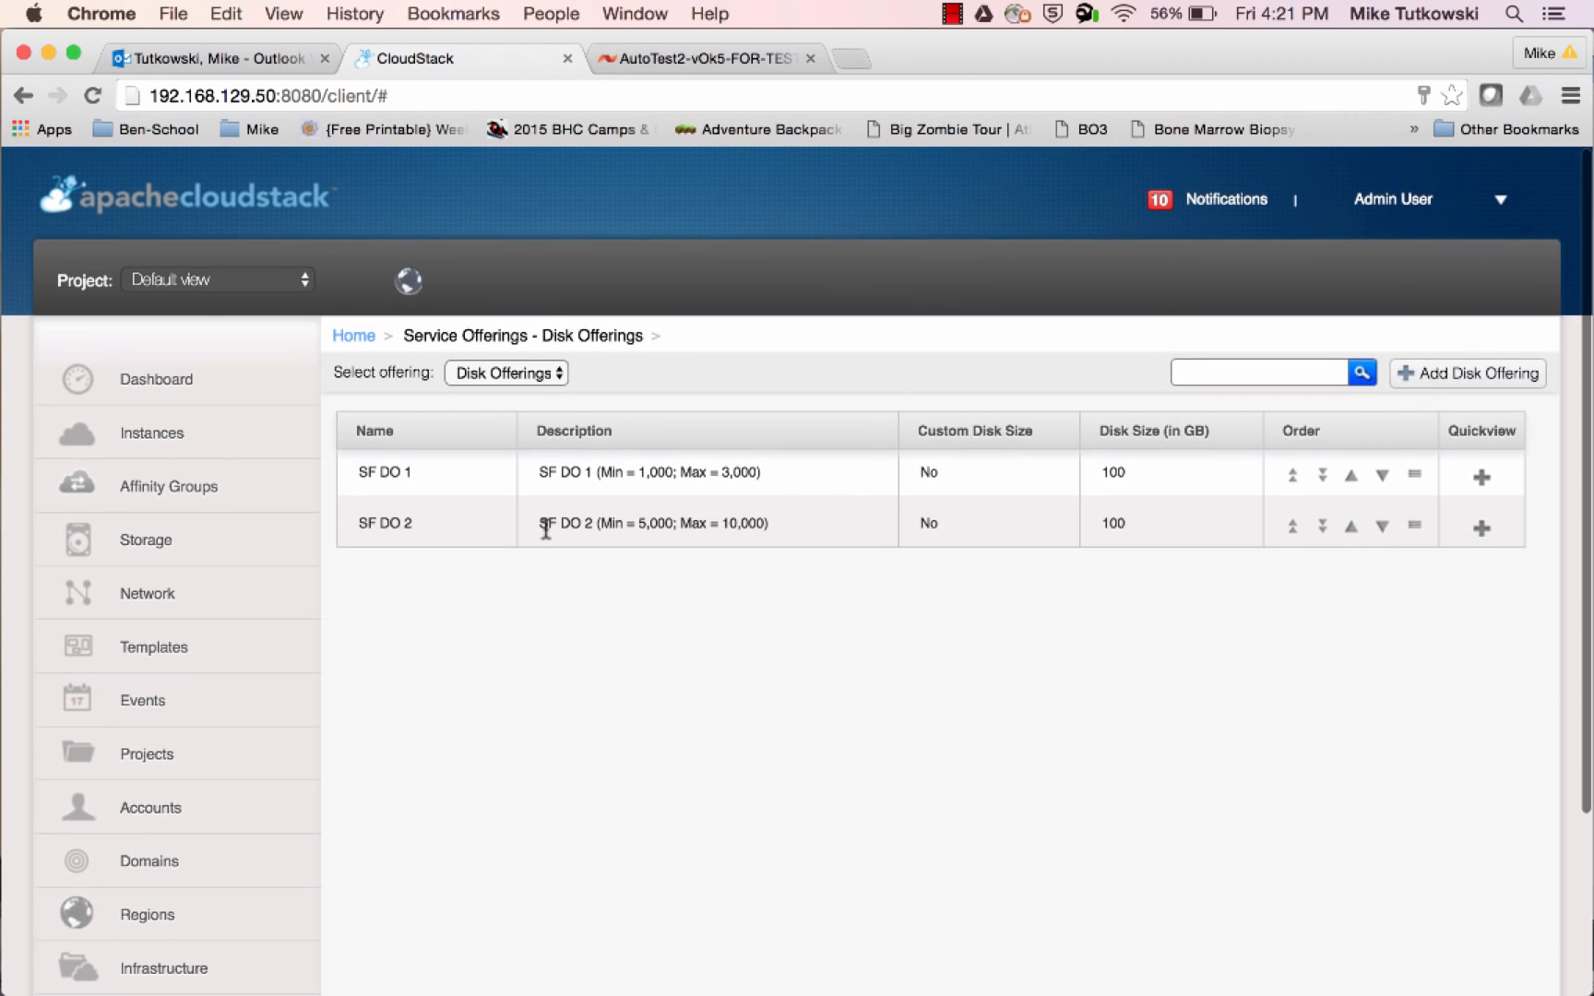